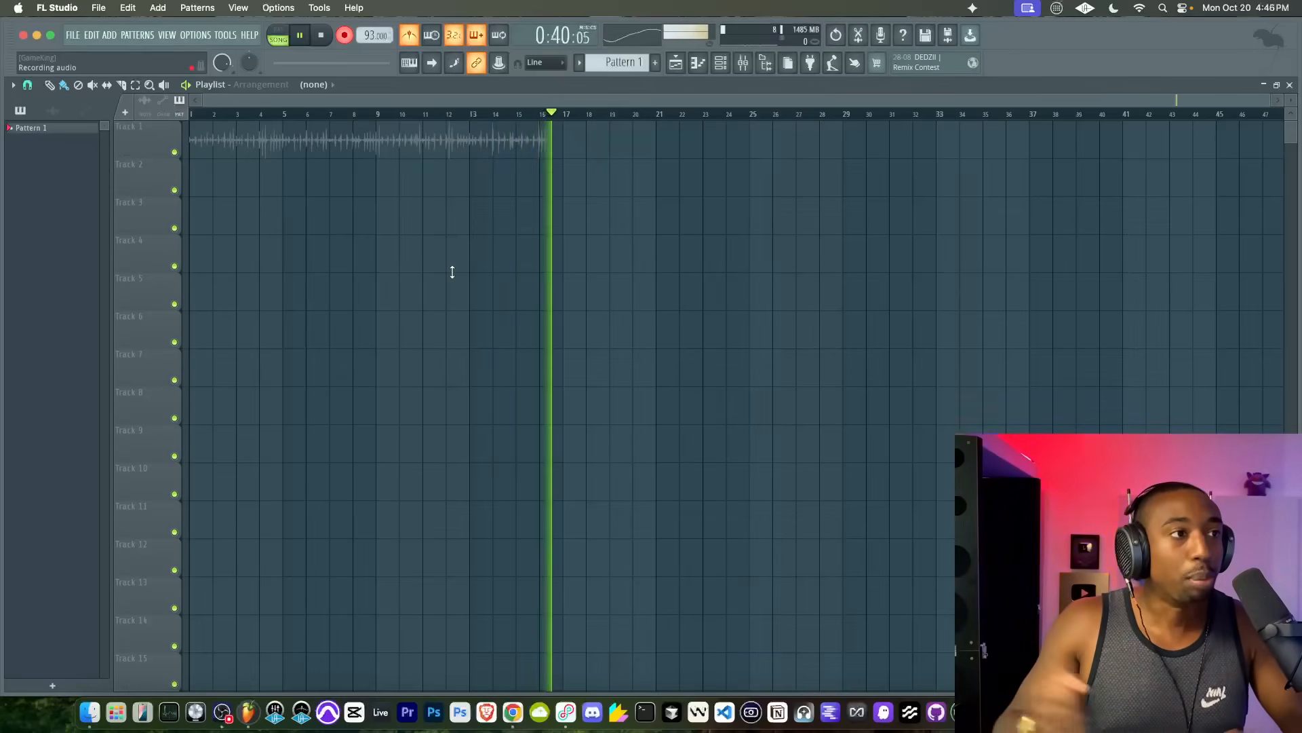
Step: Stop the microphone recording and open the recorded clip's settings
{"action": "key", "text": "space"}
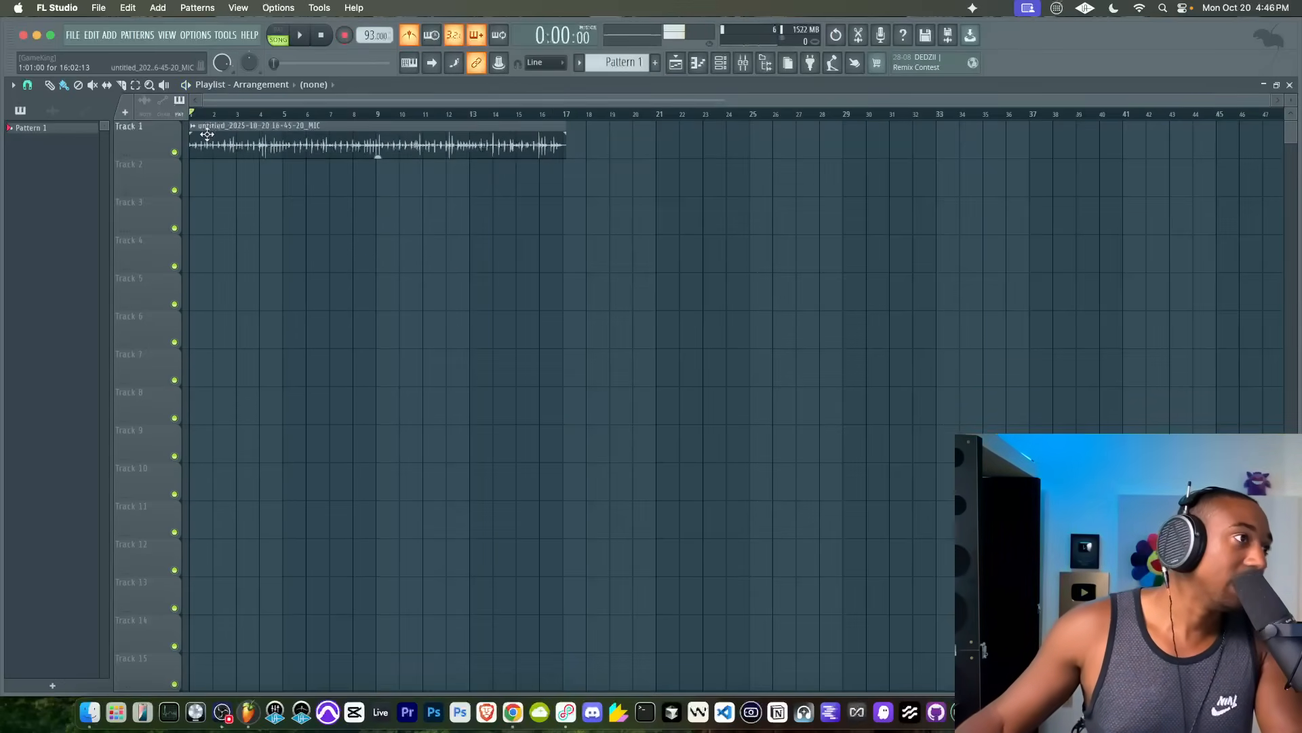
{"action": "double_click", "coordinate": [238, 130]}
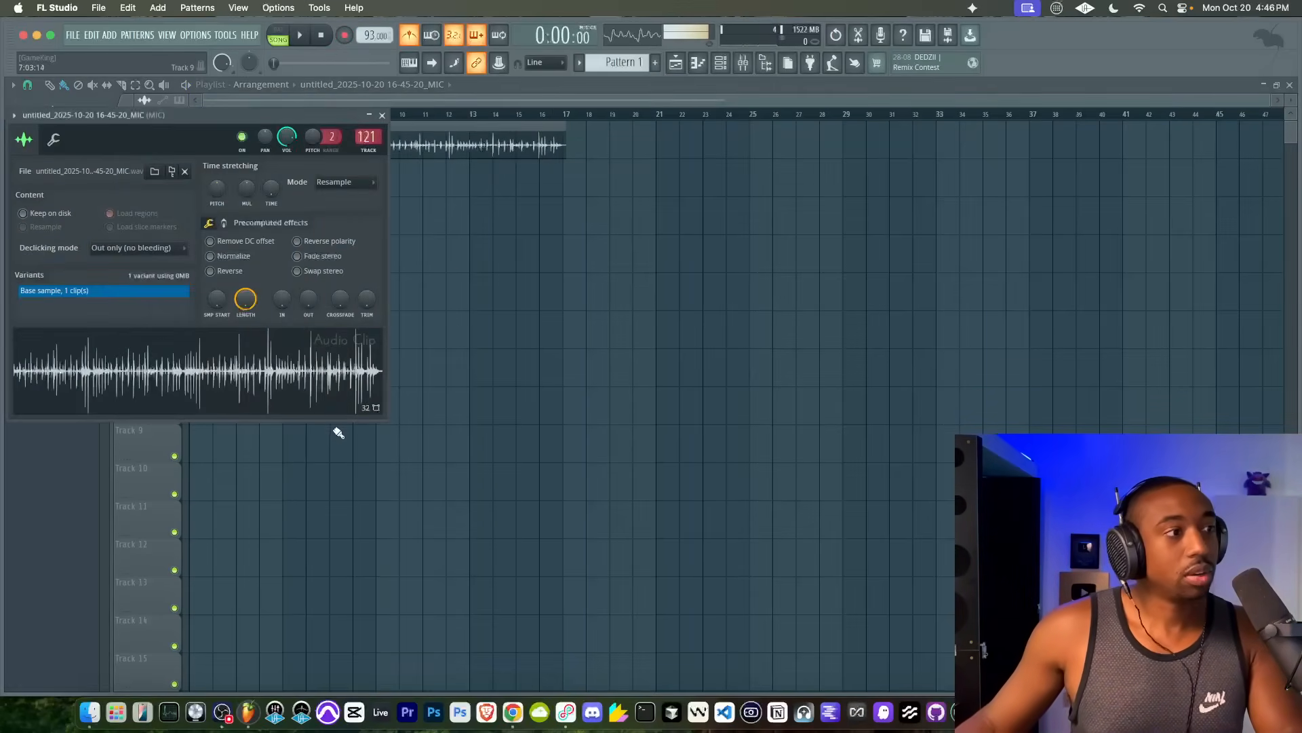
{"action": "left_click", "coordinate": [510, 717]}
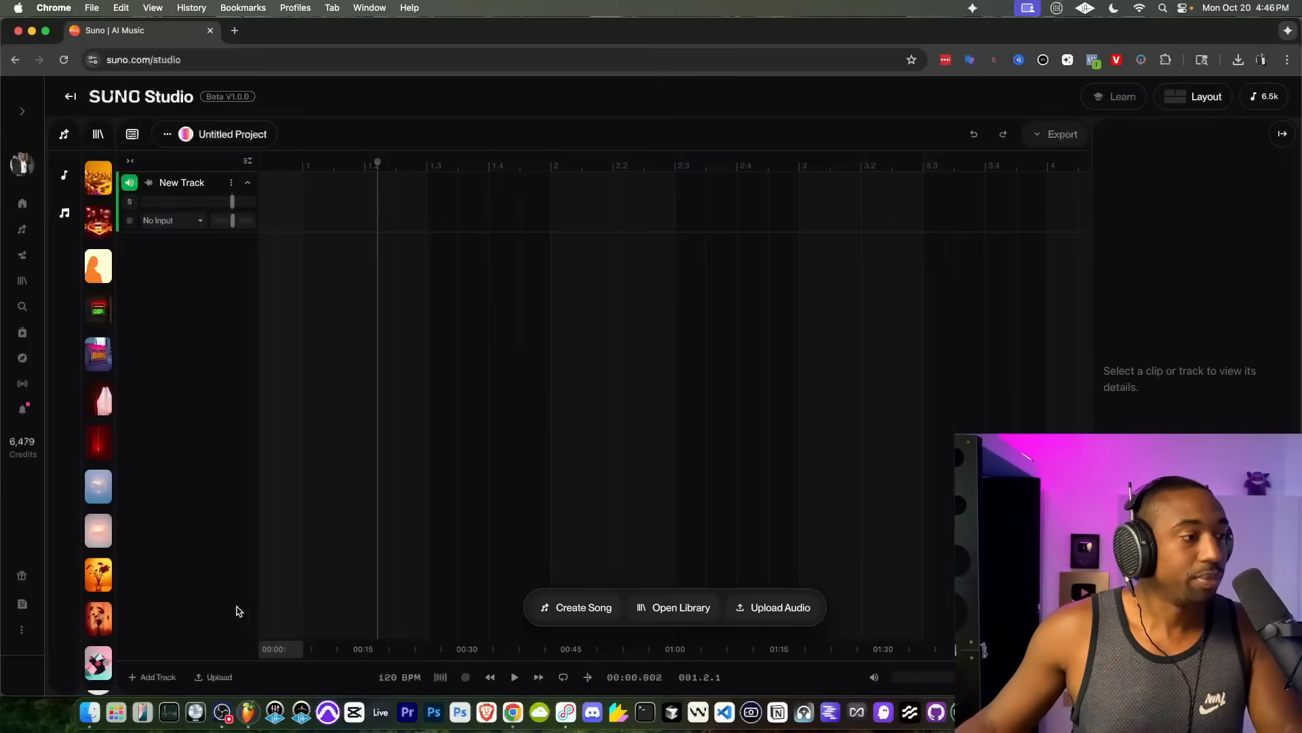
{"action": "left_click", "coordinate": [91, 713]}
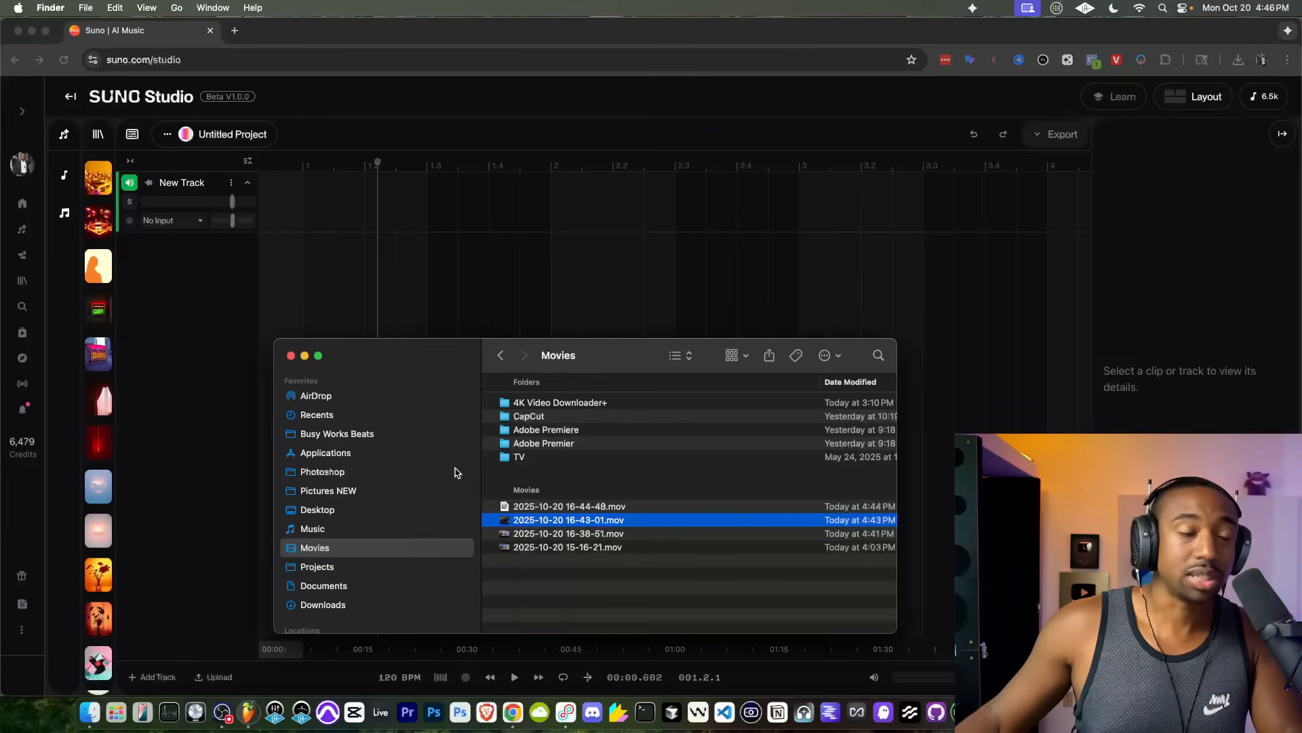
{"action": "left_click", "coordinate": [249, 712]}
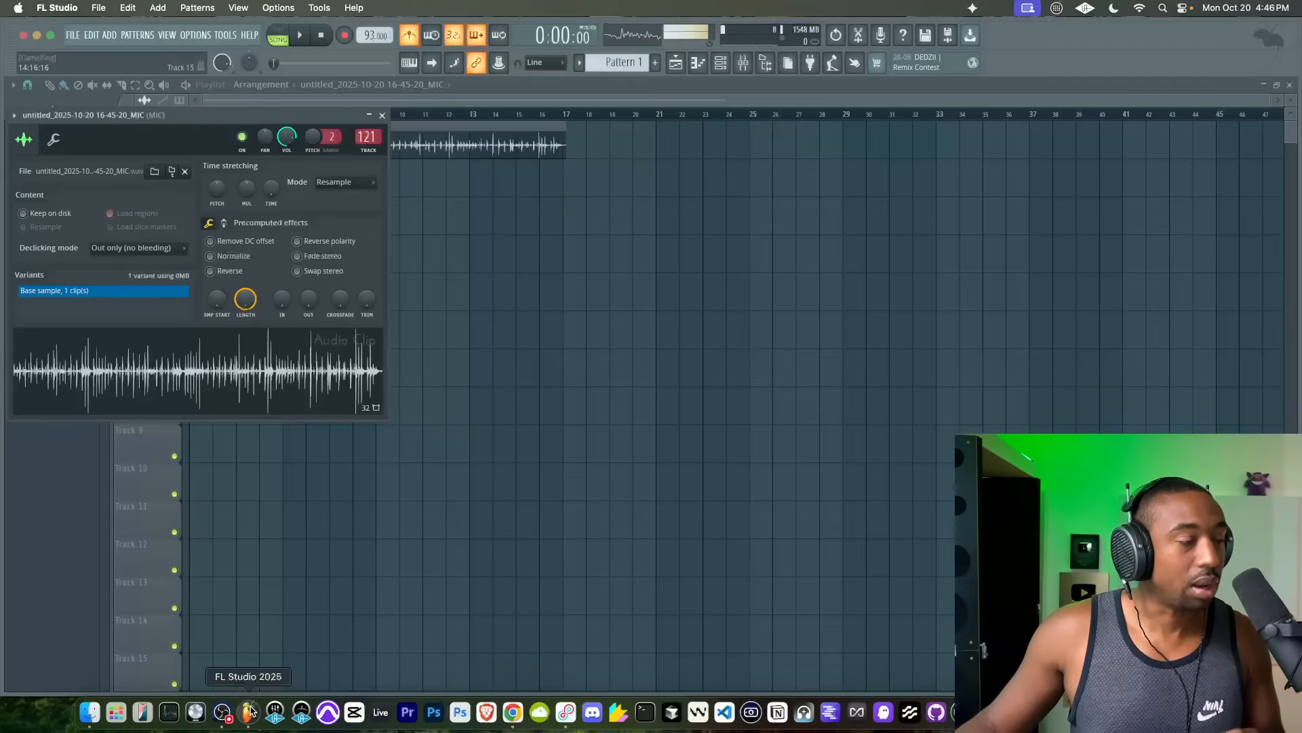
Step: Locate the recorded clip's WAV file in Finder, switch to Suno Studio in Chrome and import the file onto New Track
{"action": "right_click", "coordinate": [238, 372]}
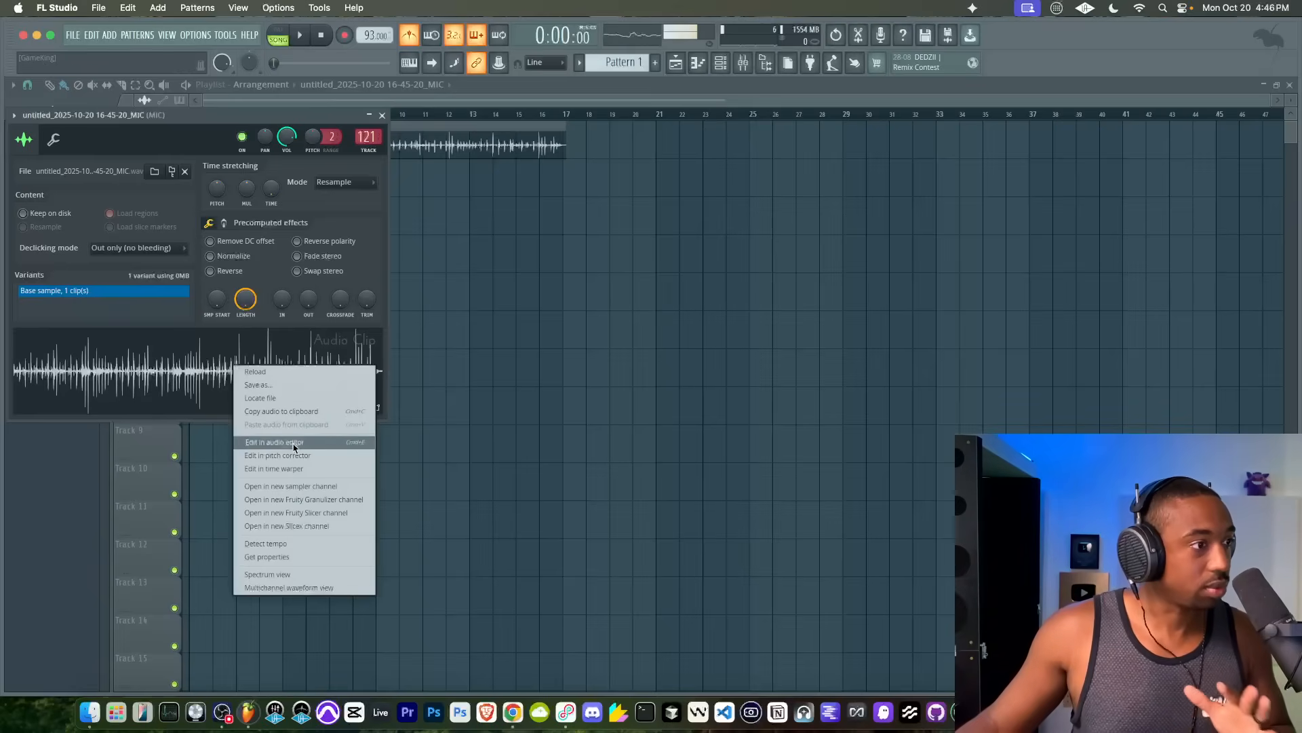
{"action": "left_click", "coordinate": [272, 397]}
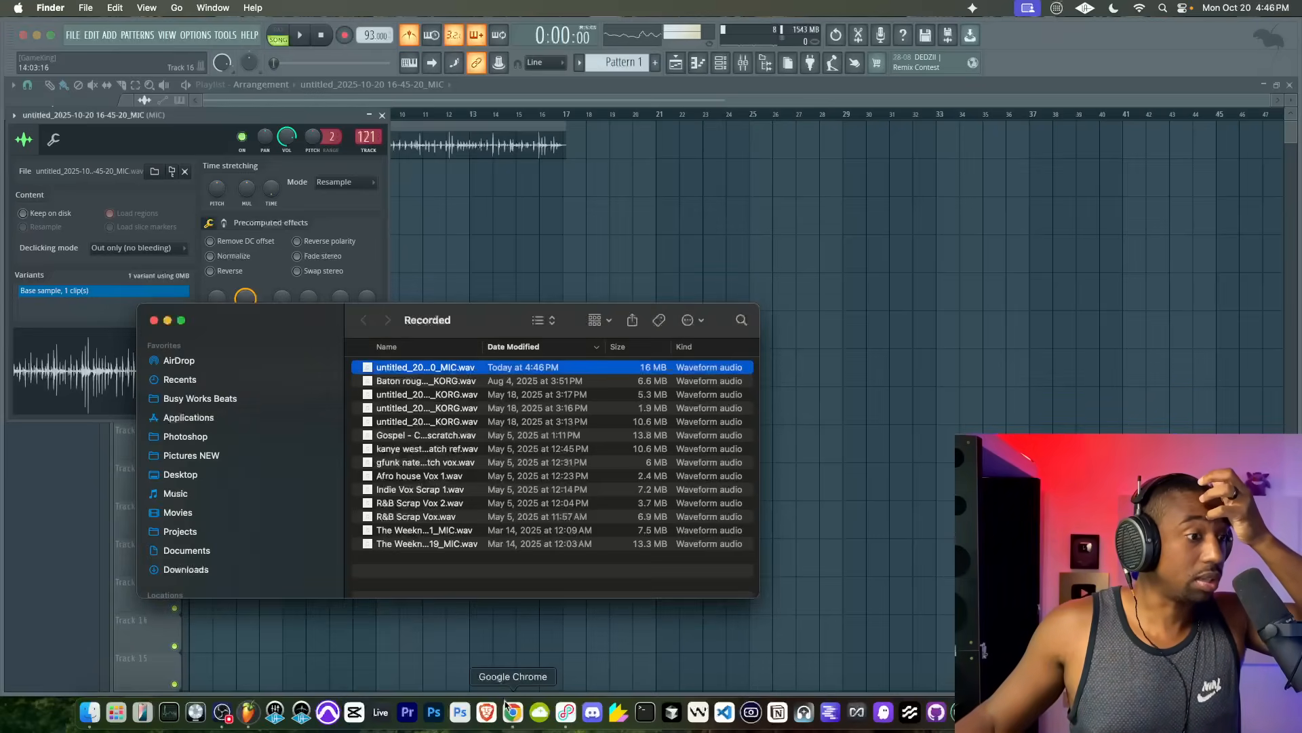
{"action": "left_click", "coordinate": [507, 709]}
{"action": "left_click", "coordinate": [89, 711]}
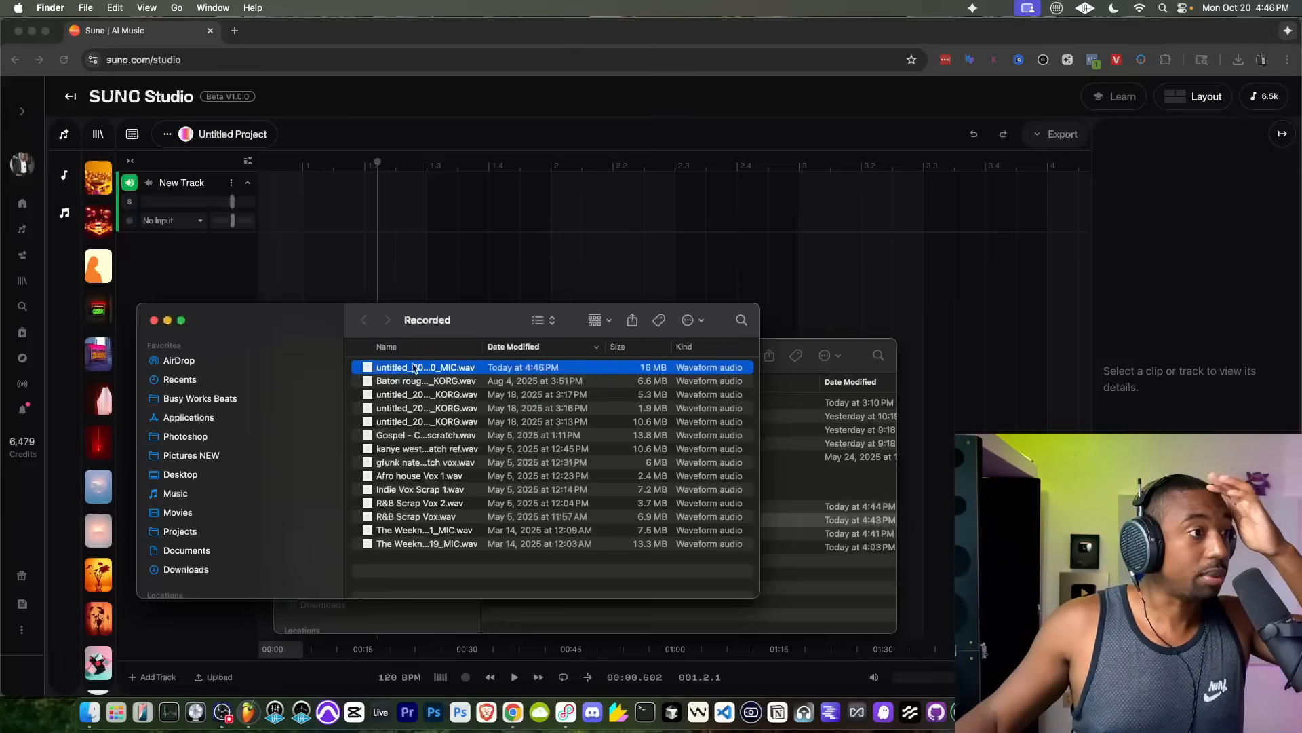
{"action": "left_click_drag", "start_coordinate": [418, 360], "coordinate": [271, 212]}
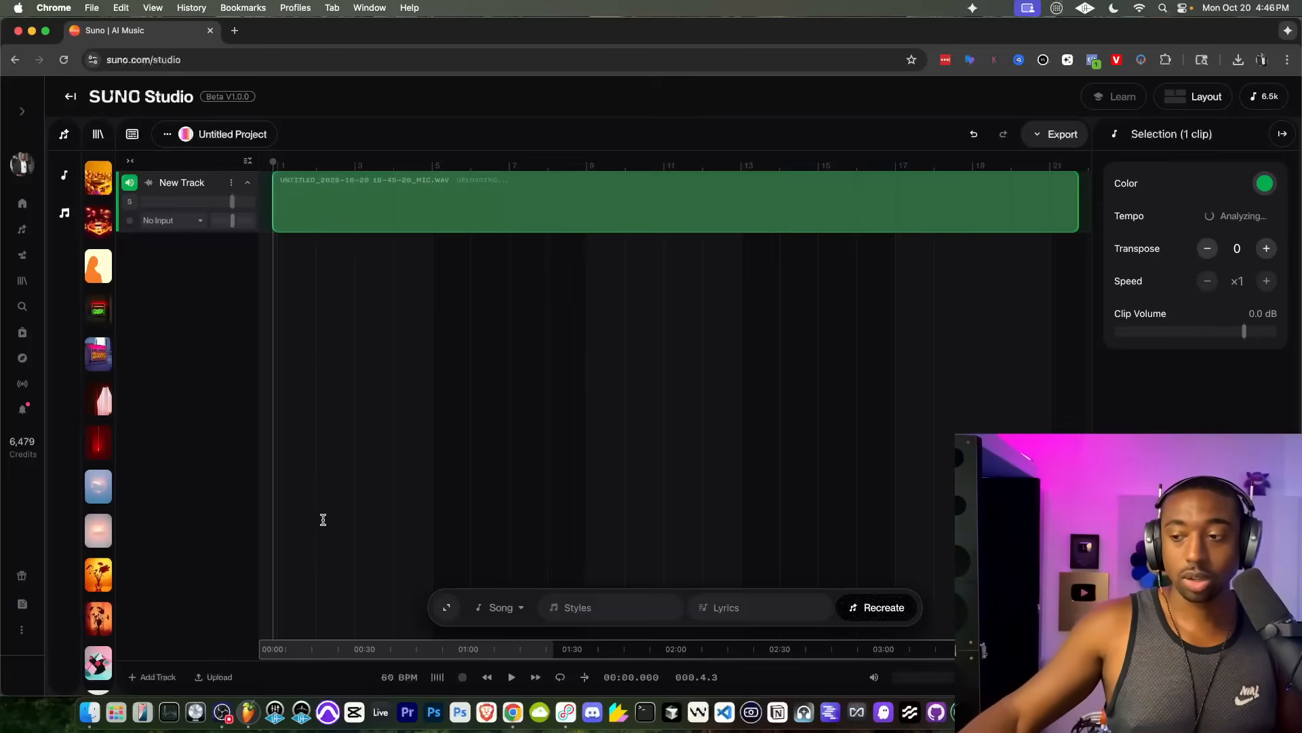
Step: Switch the project tempo to Manual BPM and set it to 93
{"action": "left_click", "coordinate": [389, 679]}
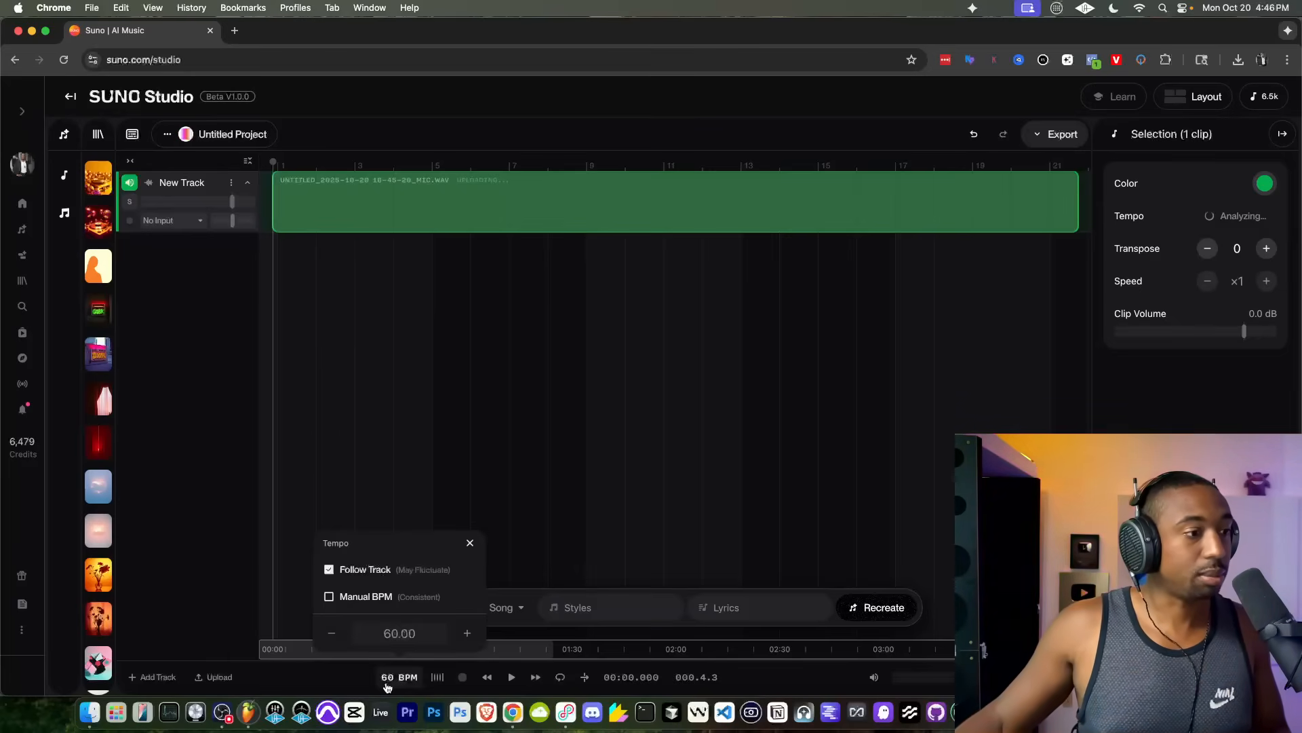
{"action": "left_click", "coordinate": [352, 597]}
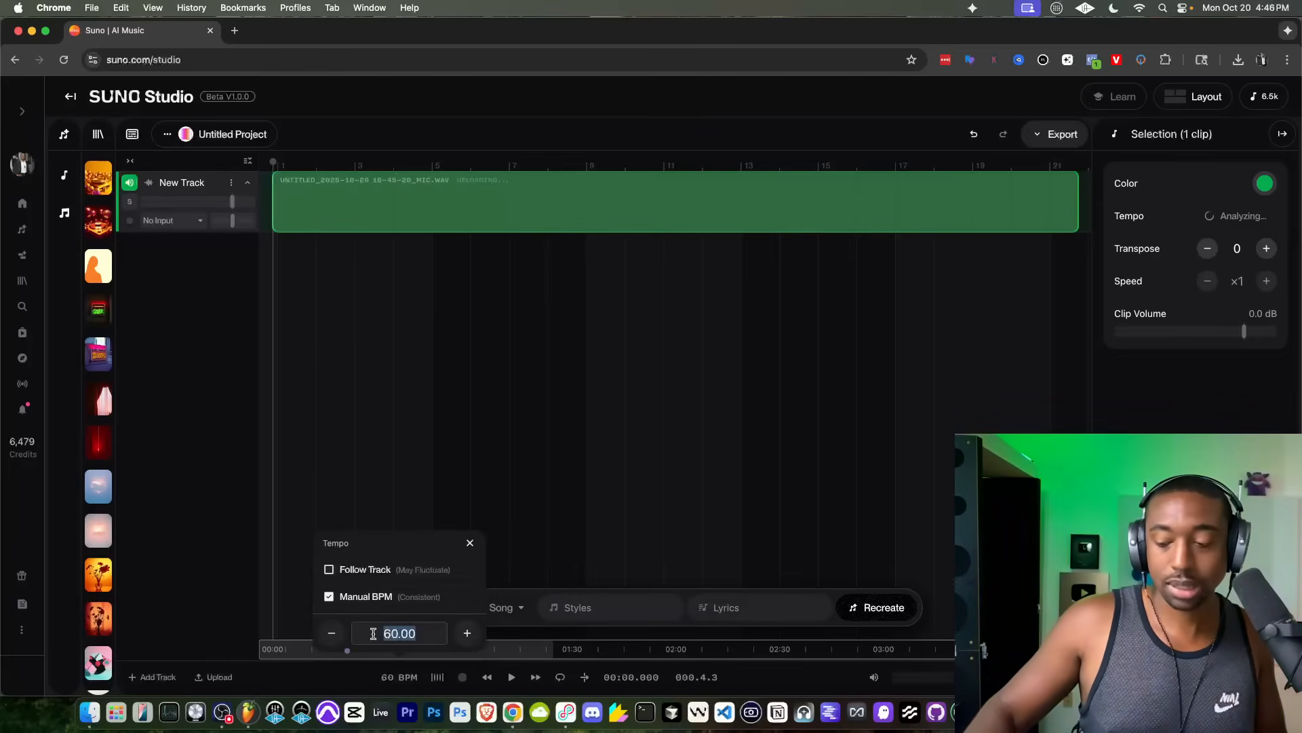
{"action": "key", "text": "Return"}
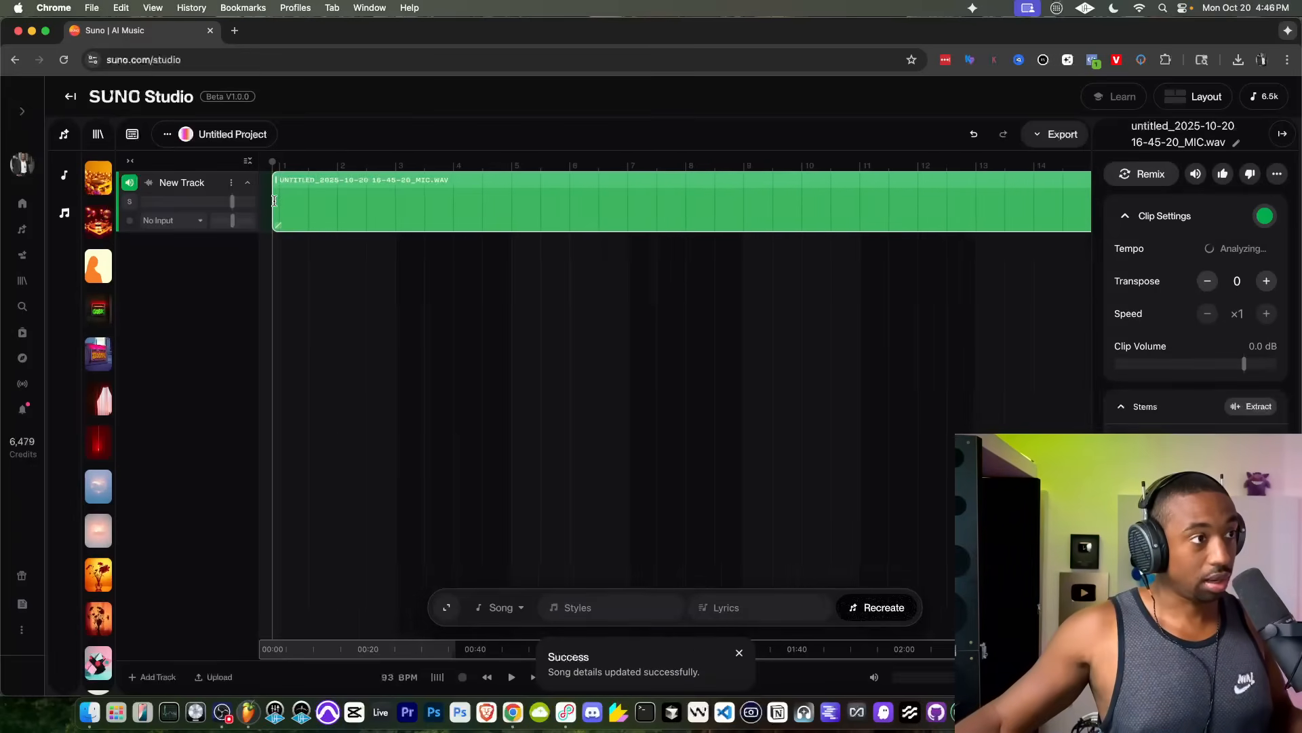
Step: Align the start of the imported recording with bar 1 on the timeline
{"action": "scroll", "coordinate": [289, 196], "scroll_direction": "up", "scroll_amount": 5}
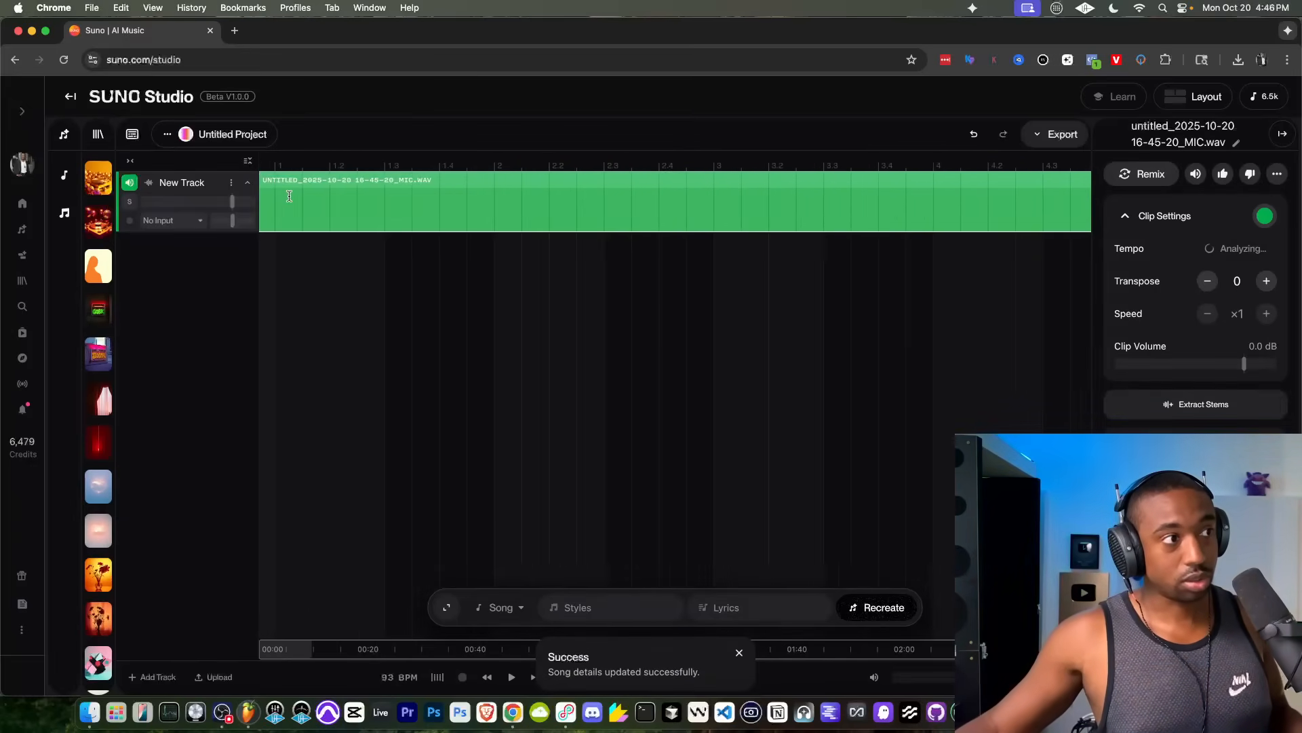
{"action": "scroll", "coordinate": [289, 196], "scroll_direction": "left", "scroll_amount": 2}
{"action": "left_click_drag", "start_coordinate": [322, 179], "coordinate": [343, 179]}
{"action": "scroll", "coordinate": [352, 178], "scroll_direction": "up", "scroll_amount": 3}
{"action": "scroll", "coordinate": [303, 182], "scroll_direction": "left", "scroll_amount": 2}
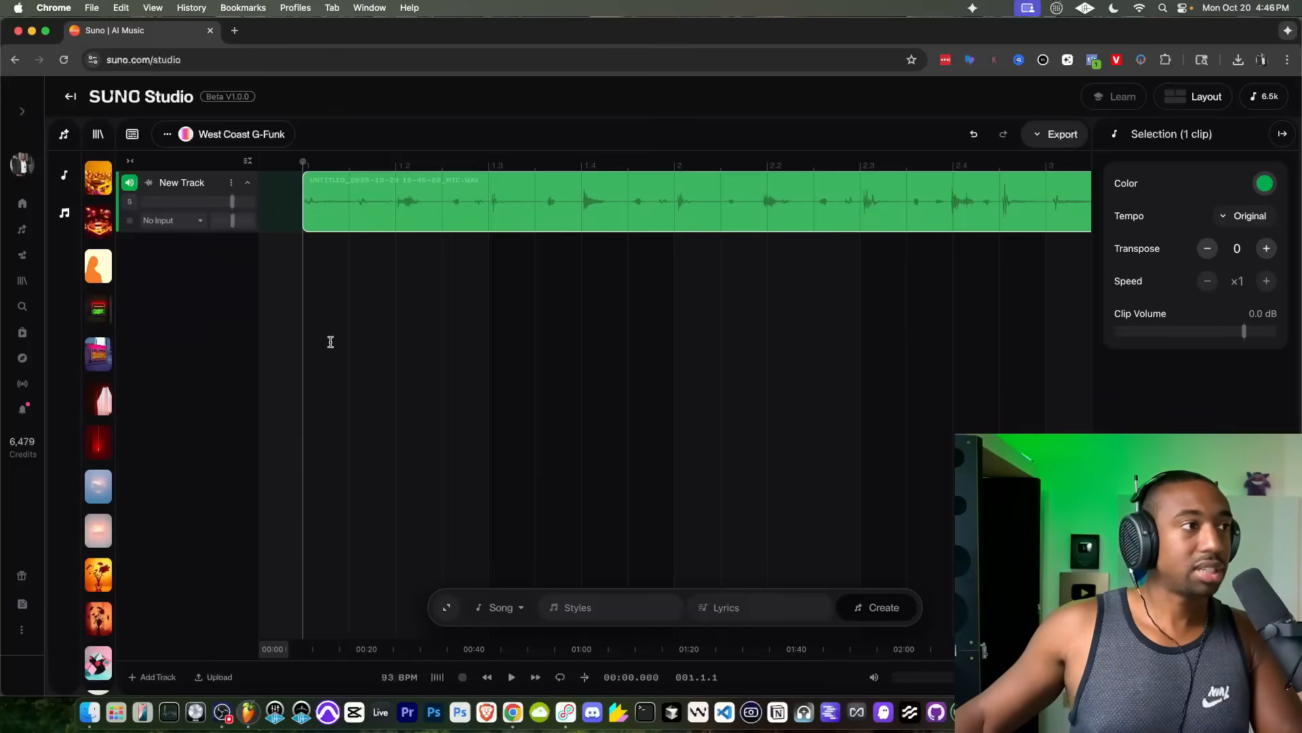
{"action": "scroll", "coordinate": [330, 342], "scroll_direction": "down", "scroll_amount": 5}
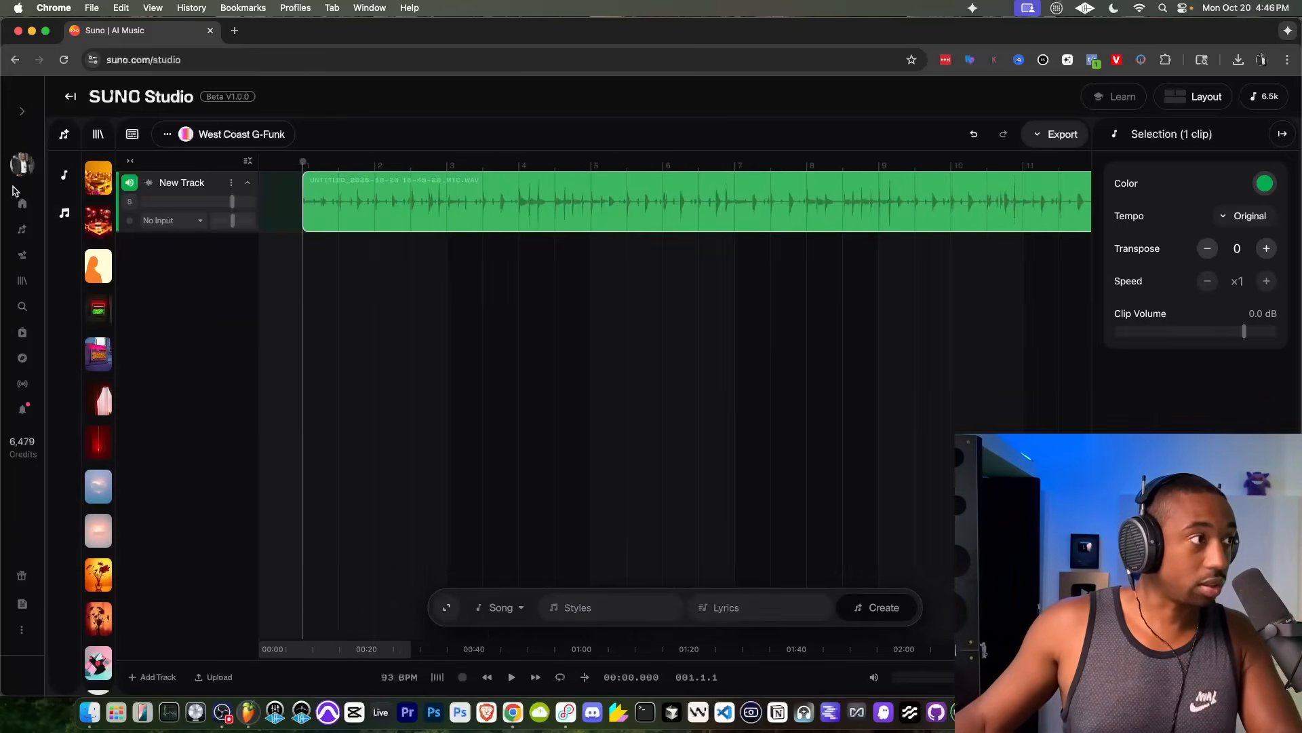
{"action": "scroll", "coordinate": [509, 274], "scroll_direction": "down", "scroll_amount": 3}
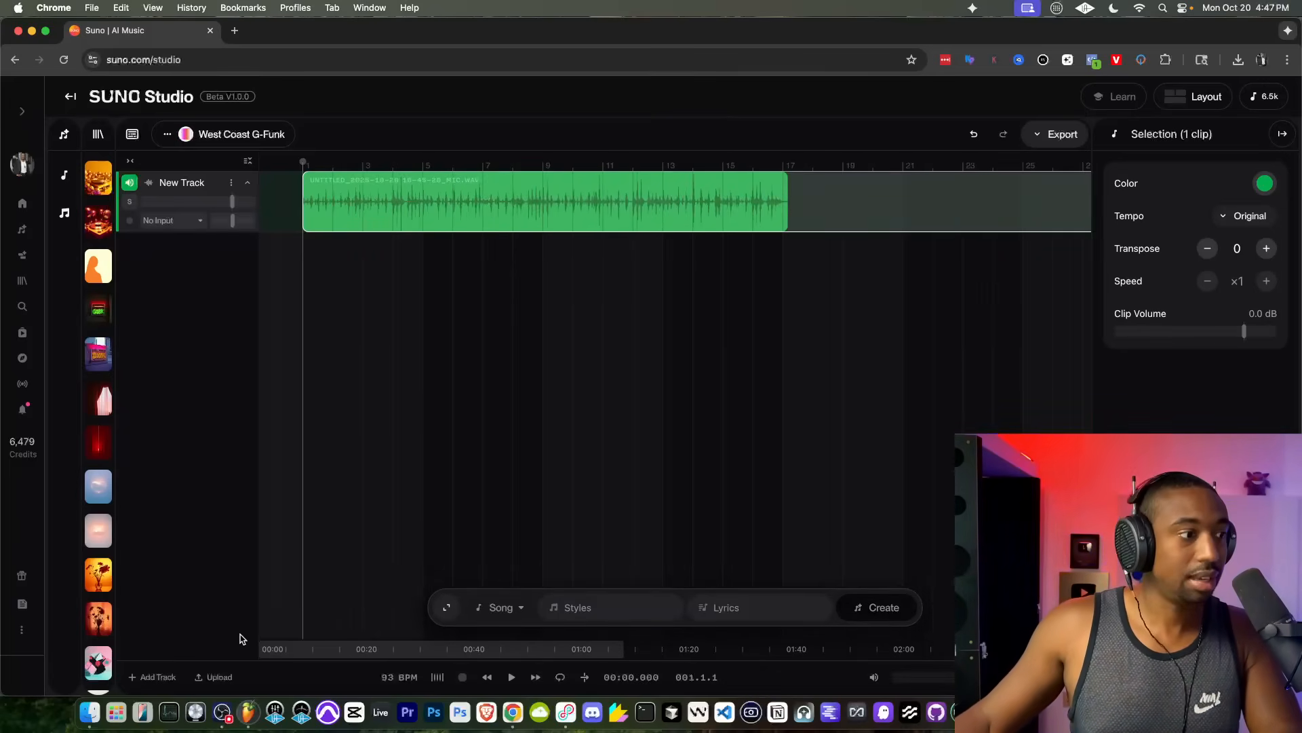
Step: Play the imported recording from bar 1 to listen to it, and stop playback
{"action": "left_click", "coordinate": [226, 714]}
{"action": "left_click", "coordinate": [257, 373]}
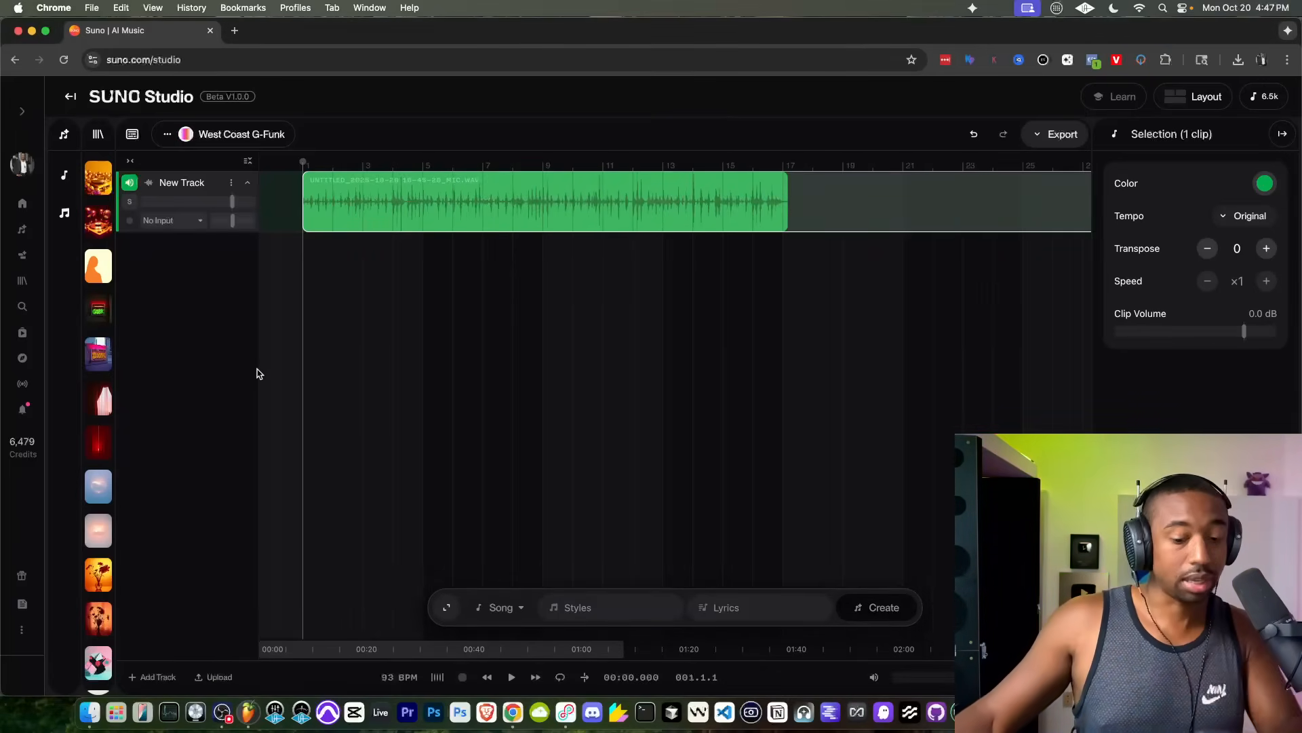
{"action": "key", "text": "space"}
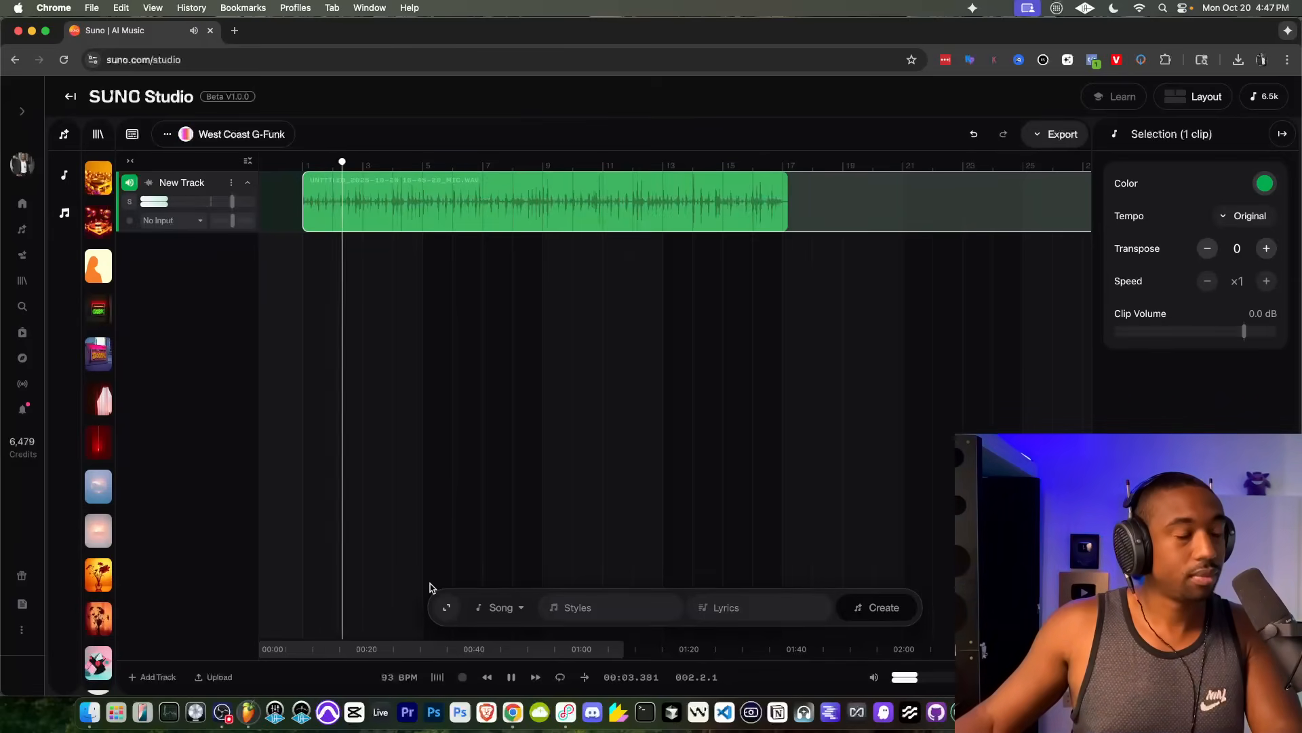
{"action": "left_click", "coordinate": [223, 712]}
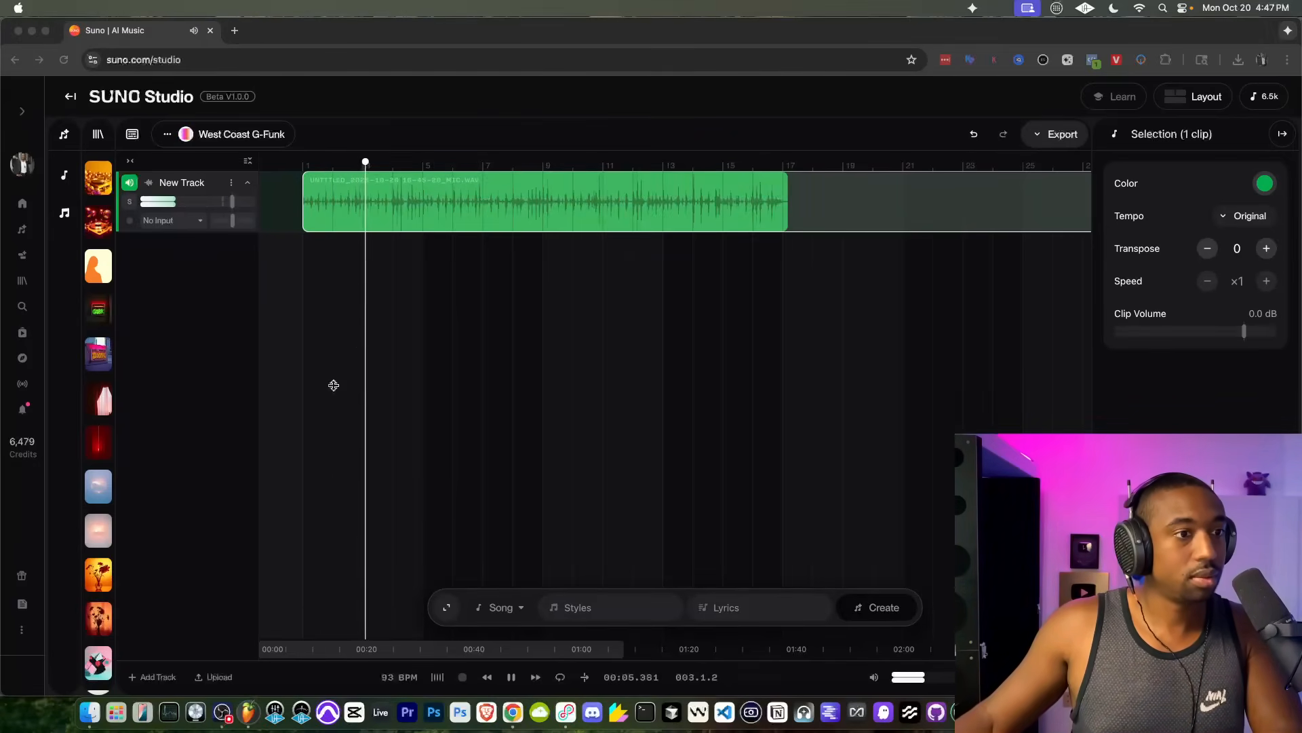
{"action": "left_click", "coordinate": [241, 345]}
{"action": "key", "text": "space"}
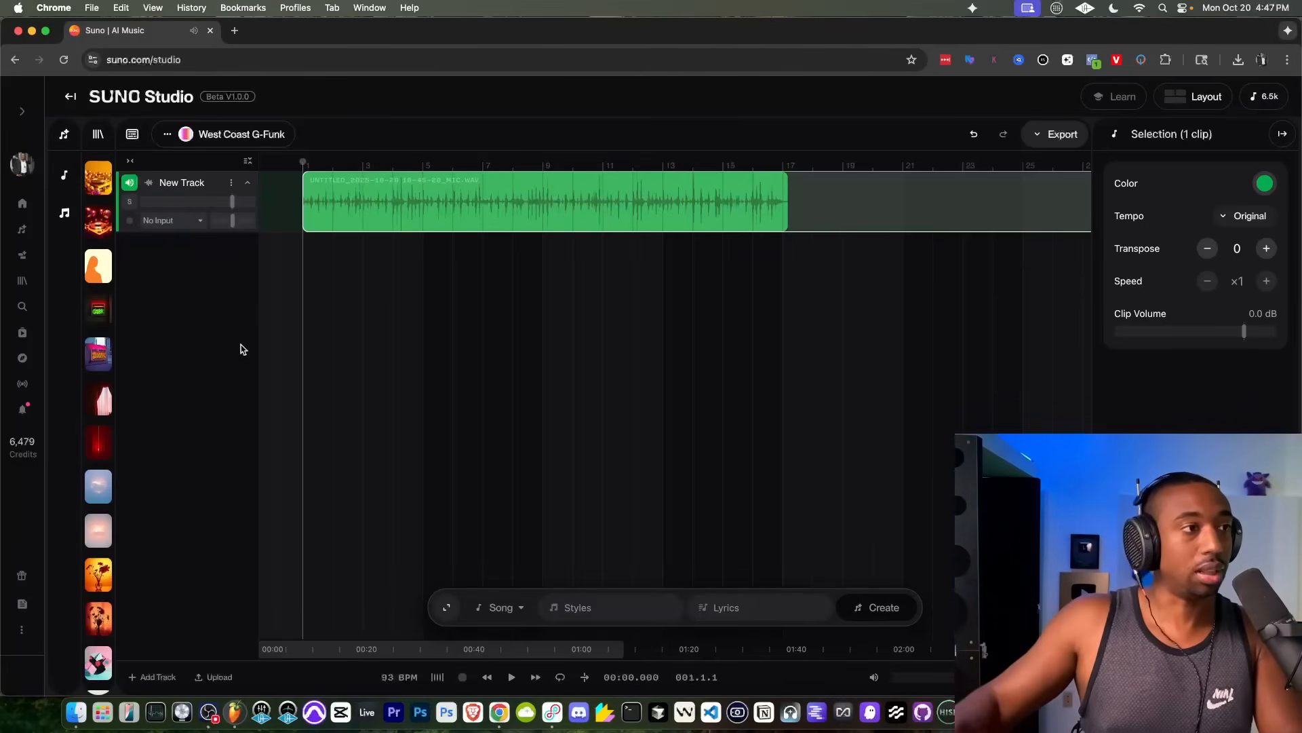
Step: Rename the track holding the imported recording as "ORIGINAL Drums"
{"action": "left_click", "coordinate": [232, 183]}
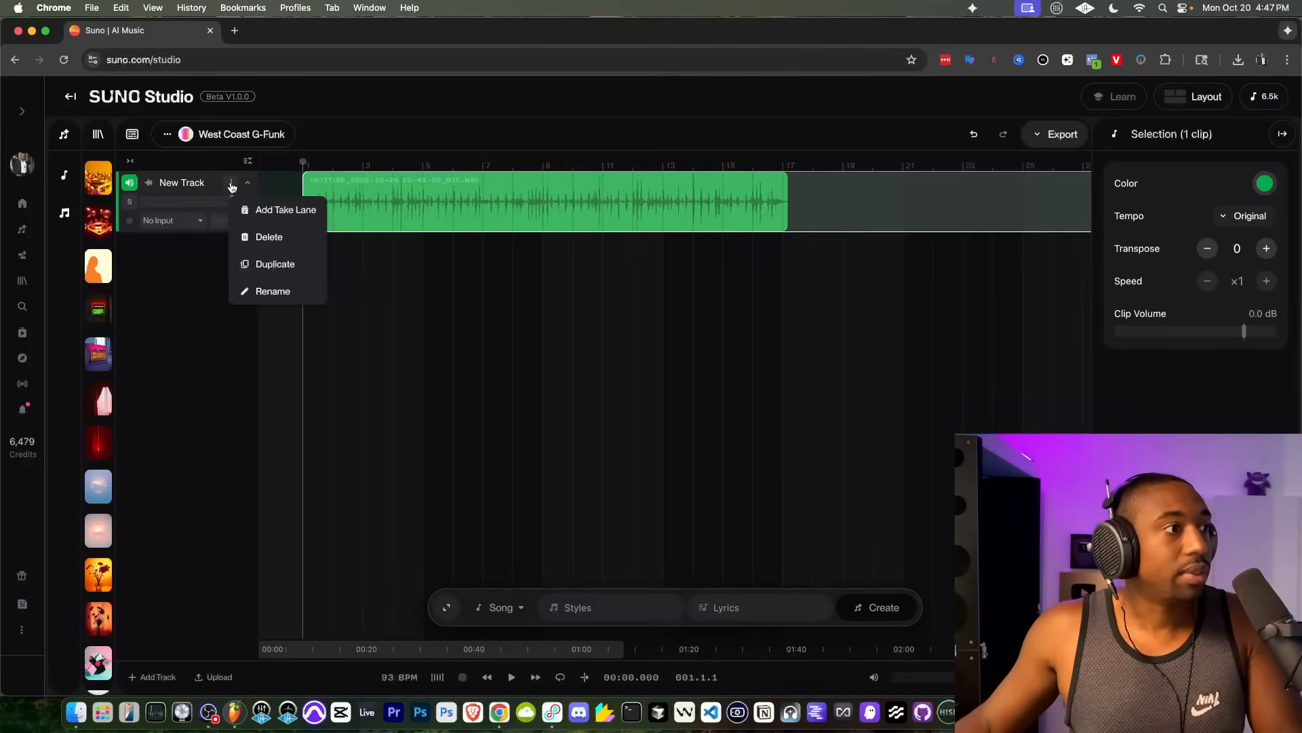
{"action": "left_click", "coordinate": [265, 290]}
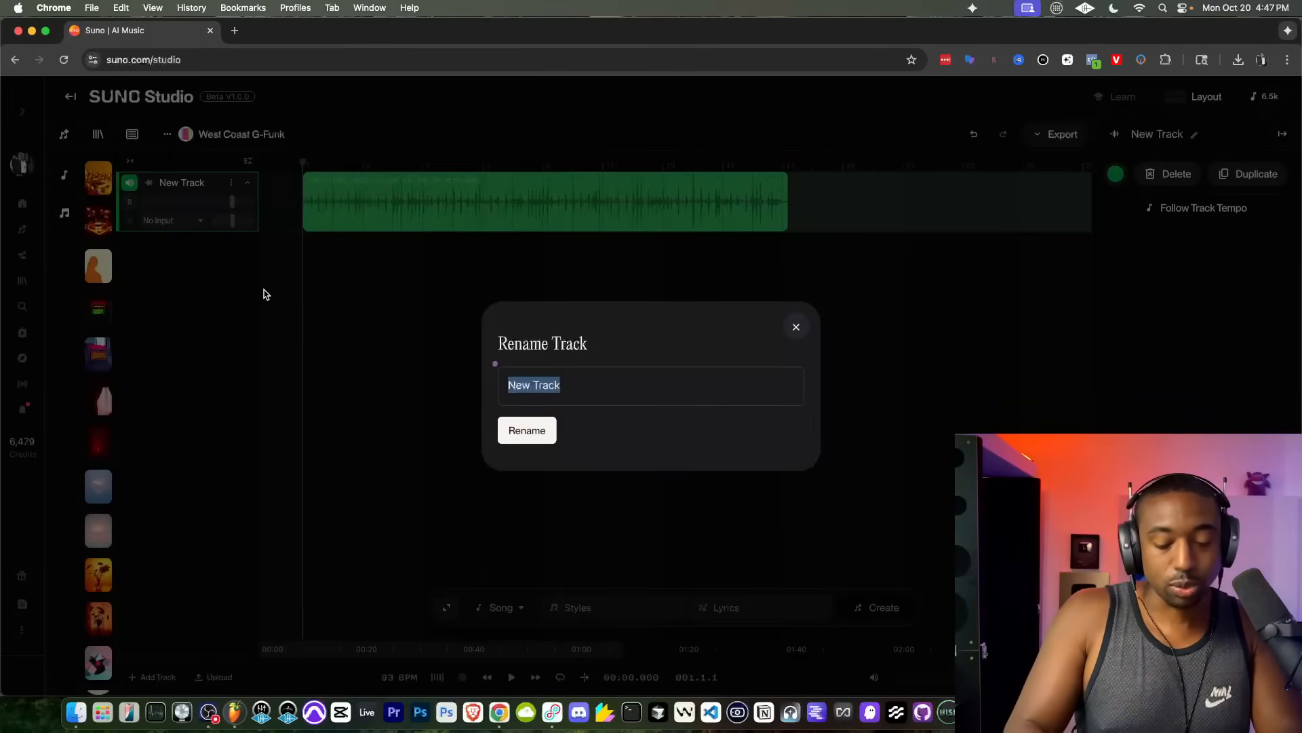
{"action": "type", "text": "ORIGINAL Dru"}
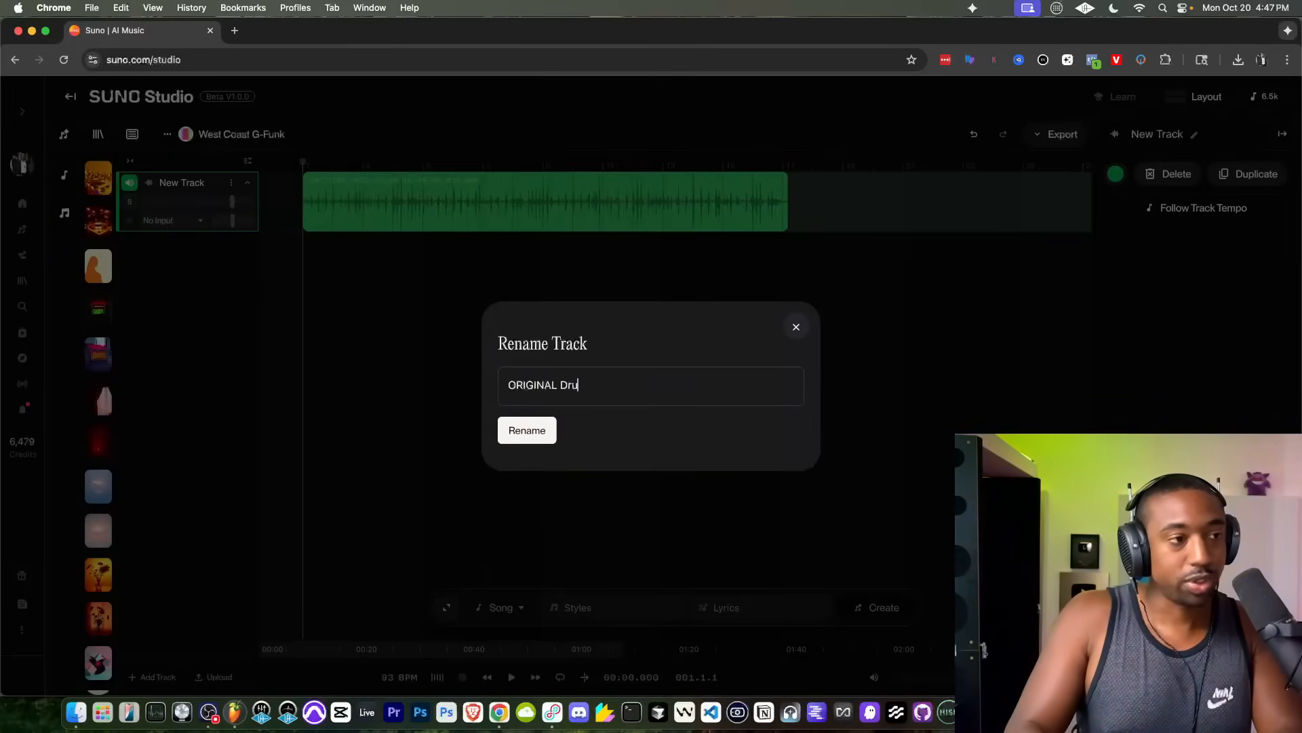
{"action": "type", "text": "ms"}
{"action": "key", "text": "Return"}
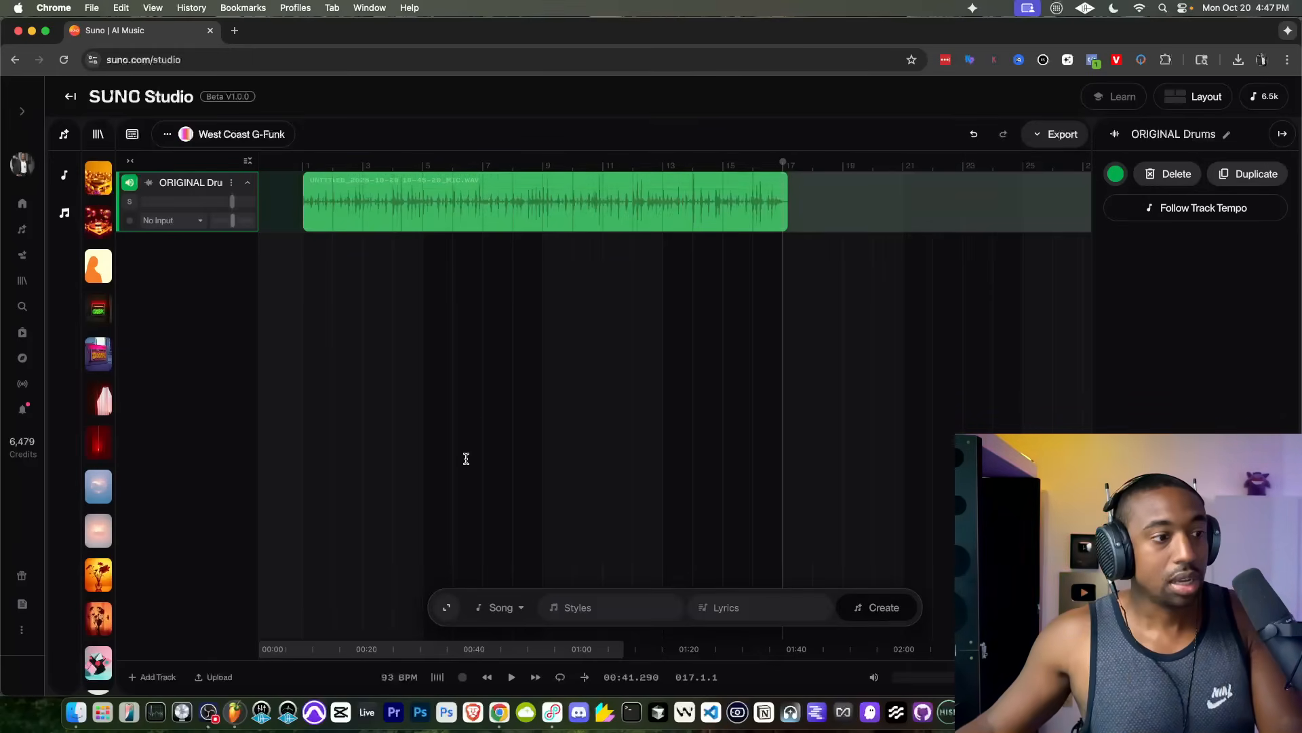
Step: Turn on looping and shorten the loop range to end at bar 17
{"action": "left_click", "coordinate": [560, 677]}
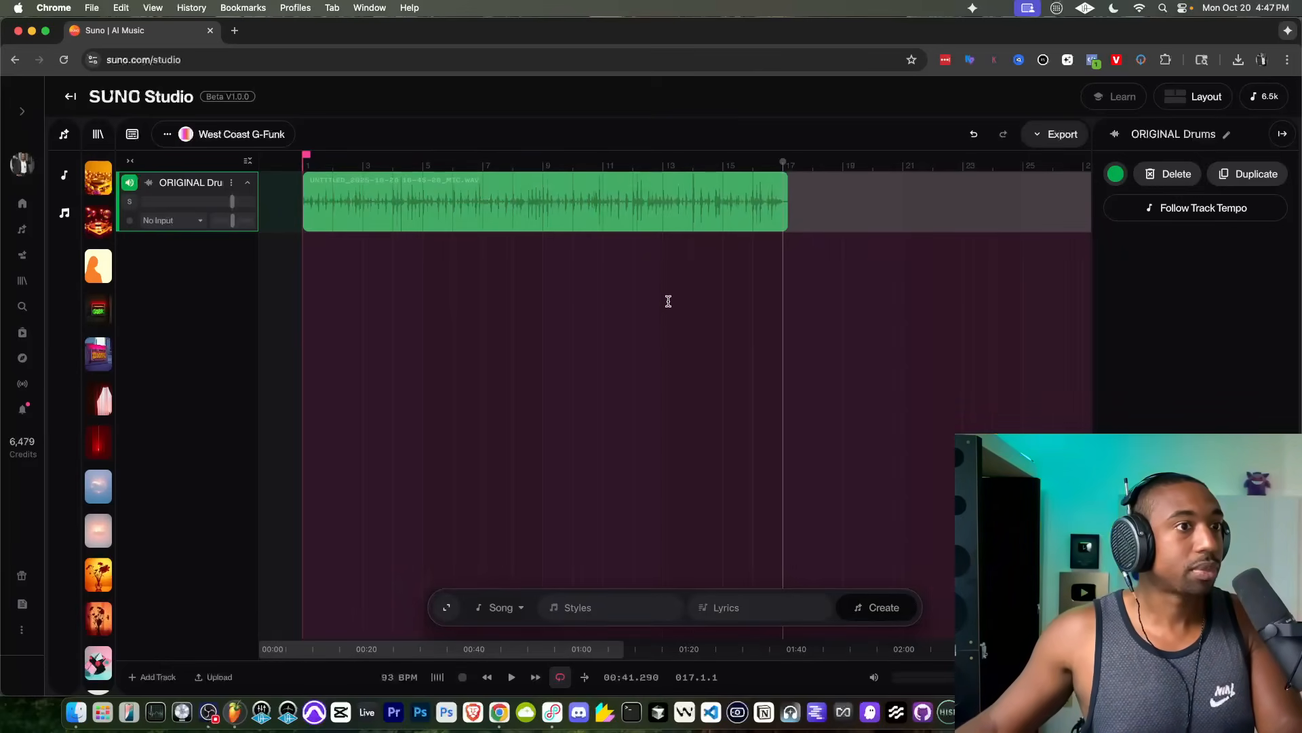
{"action": "scroll", "coordinate": [669, 301], "scroll_direction": "down", "scroll_amount": 5}
{"action": "left_click_drag", "start_coordinate": [849, 154], "coordinate": [576, 154]}
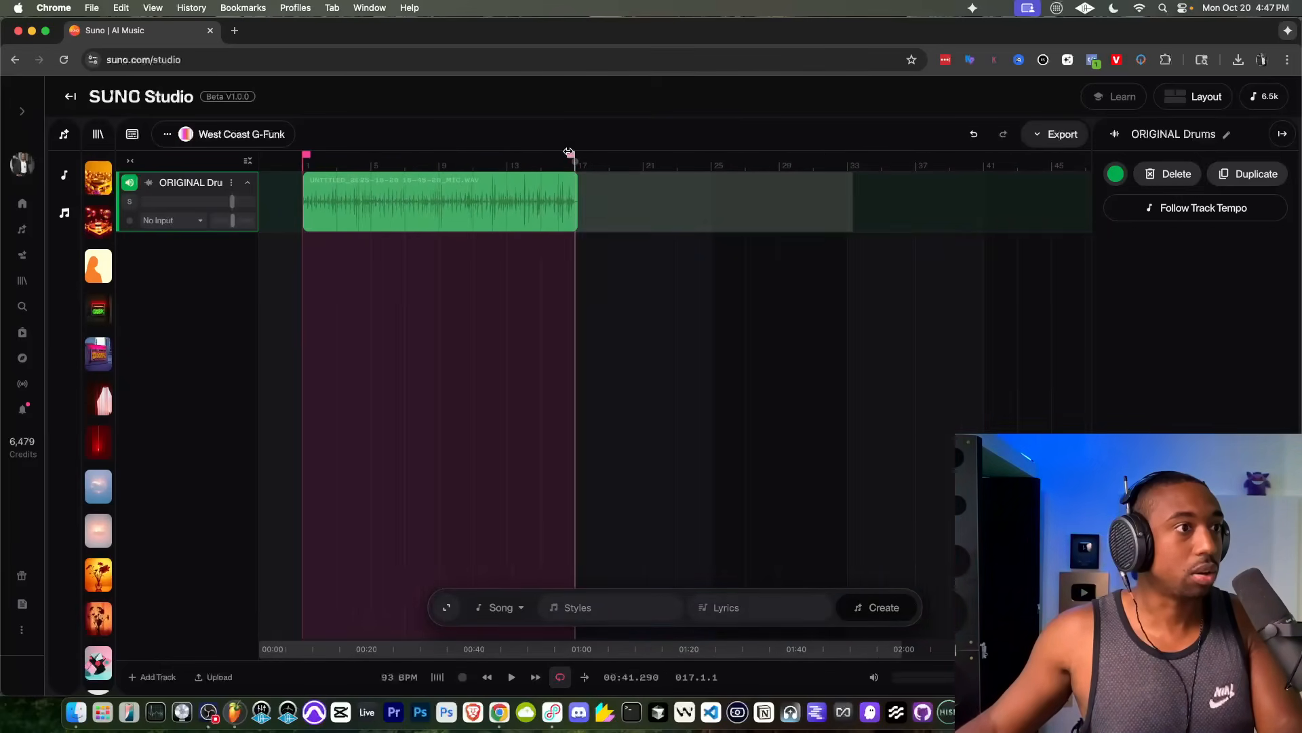
{"action": "scroll", "coordinate": [529, 219], "scroll_direction": "up", "scroll_amount": 2}
{"action": "scroll", "coordinate": [598, 234], "scroll_direction": "up", "scroll_amount": 3}
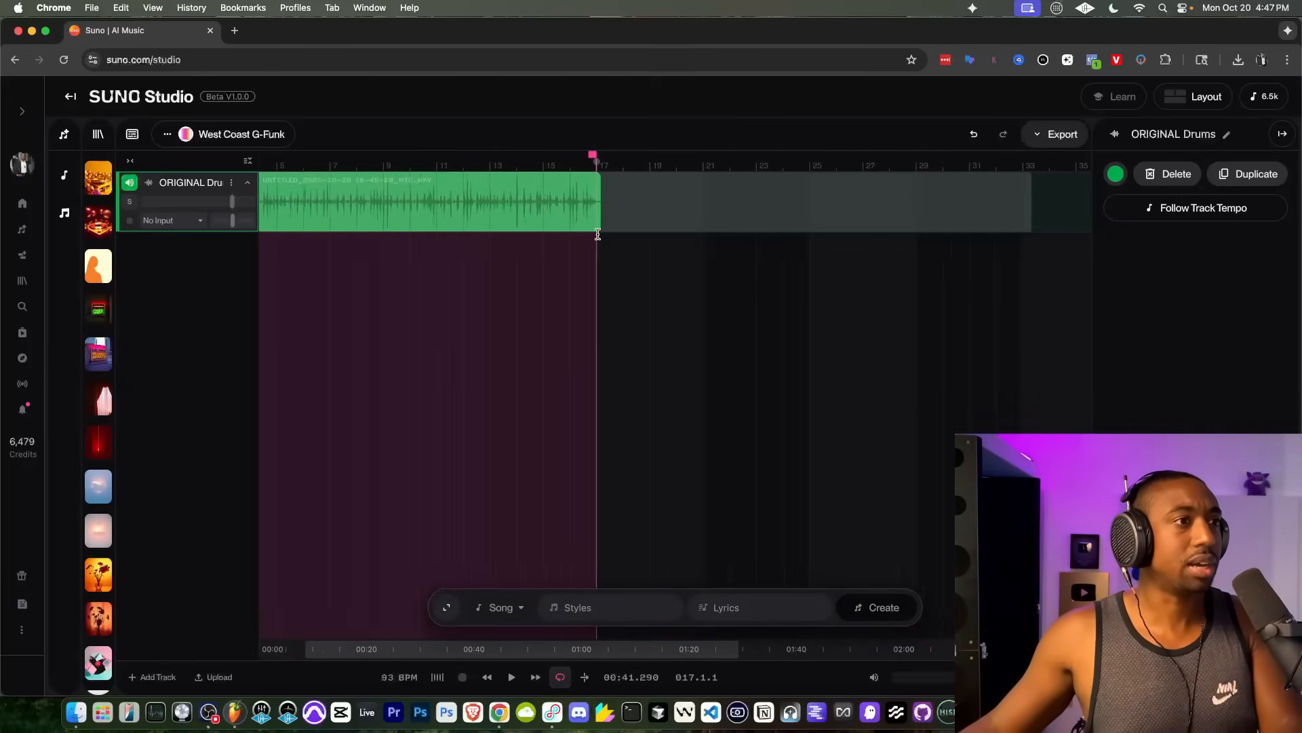
Step: Delete the recording's excess audio past bar 17 on the ORIGINAL Drums track
{"action": "left_click_drag", "start_coordinate": [664, 202], "coordinate": [600, 200]}
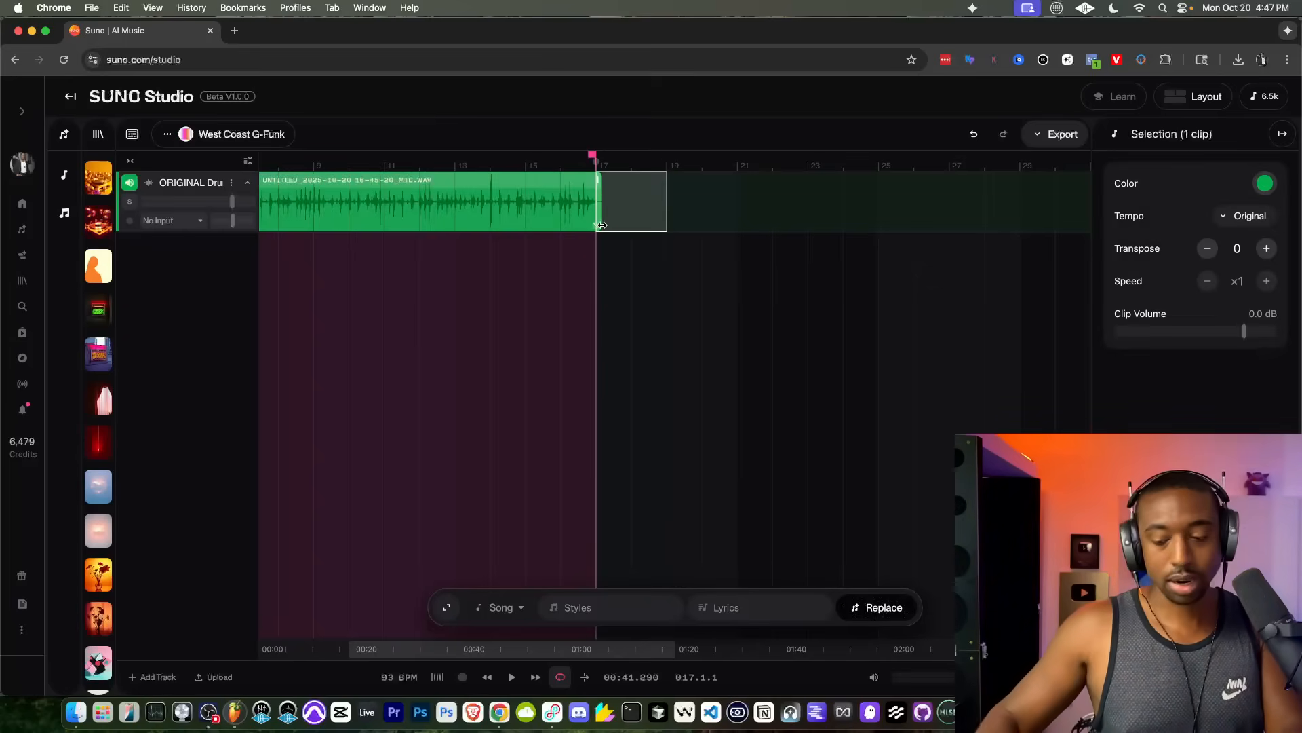
{"action": "key", "text": "Delete"}
{"action": "scroll", "coordinate": [604, 226], "scroll_direction": "left", "scroll_amount": 4}
{"action": "scroll", "coordinate": [661, 273], "scroll_direction": "down", "scroll_amount": 1}
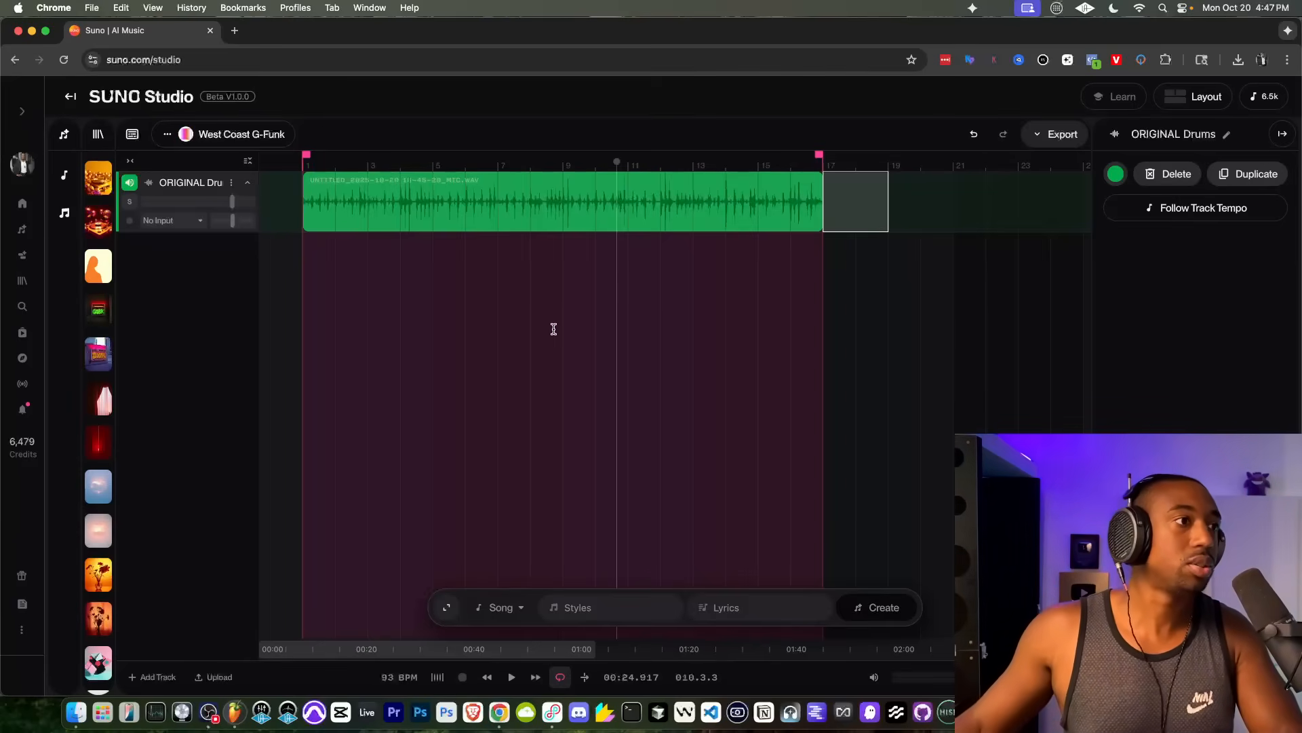
{"action": "scroll", "coordinate": [541, 317], "scroll_direction": "up", "scroll_amount": 3}
{"action": "scroll", "coordinate": [543, 319], "scroll_direction": "down", "scroll_amount": 4}
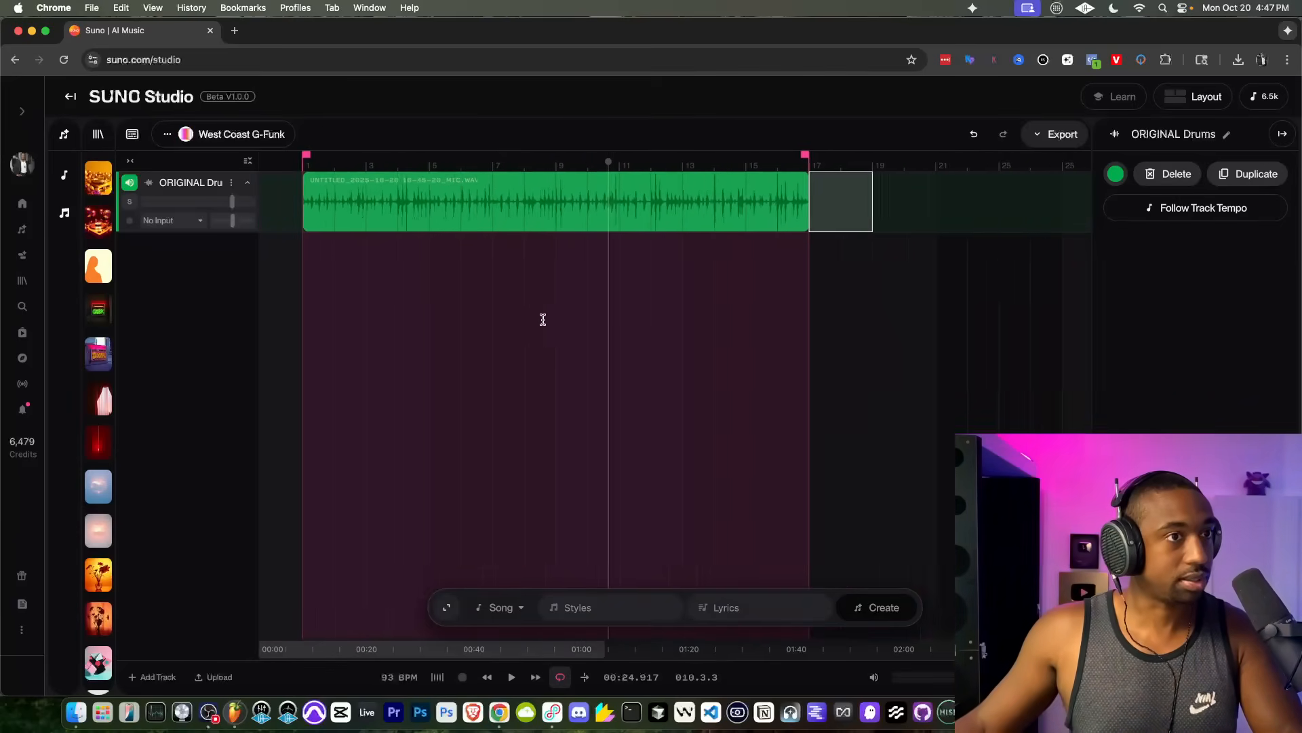
{"action": "scroll", "coordinate": [542, 319], "scroll_direction": "down", "scroll_amount": 1}
{"action": "left_click", "coordinate": [517, 307]}
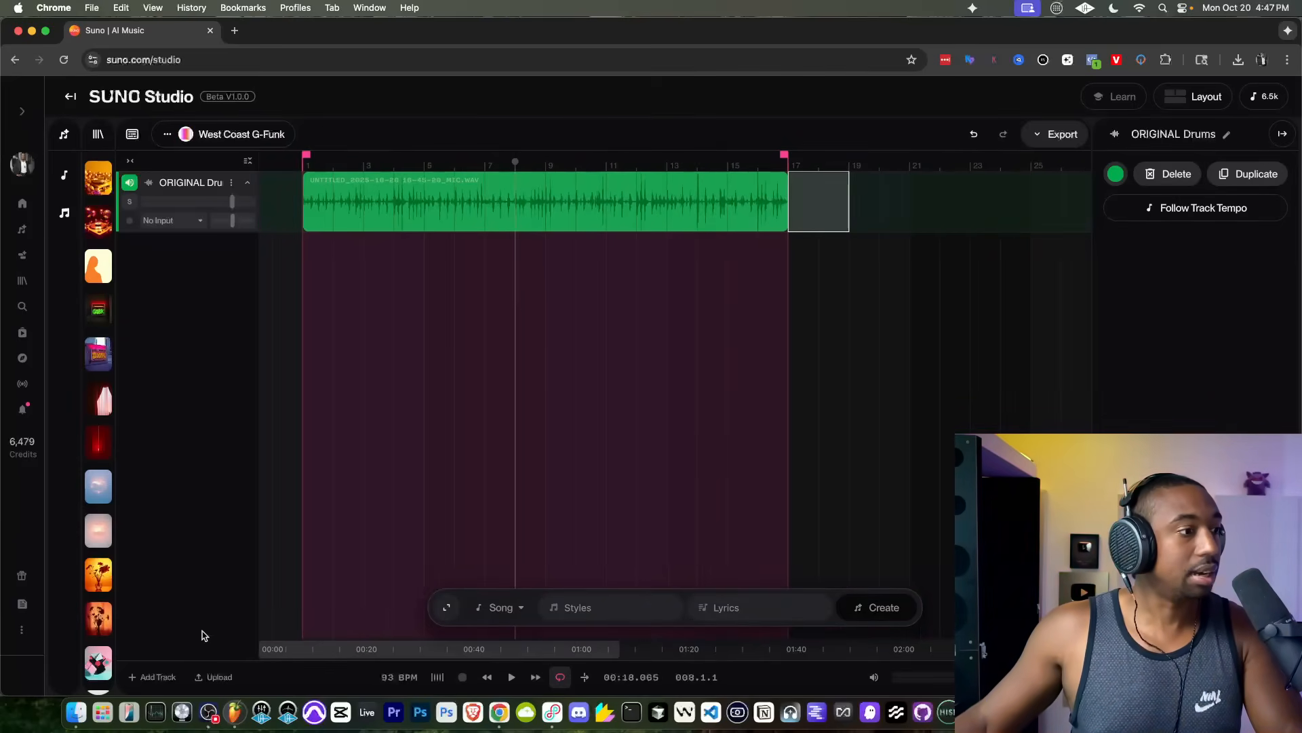
Step: Add a new track and select its empty range from bar 1 to bar 17
{"action": "left_click", "coordinate": [153, 677]}
{"action": "left_click", "coordinate": [759, 274]}
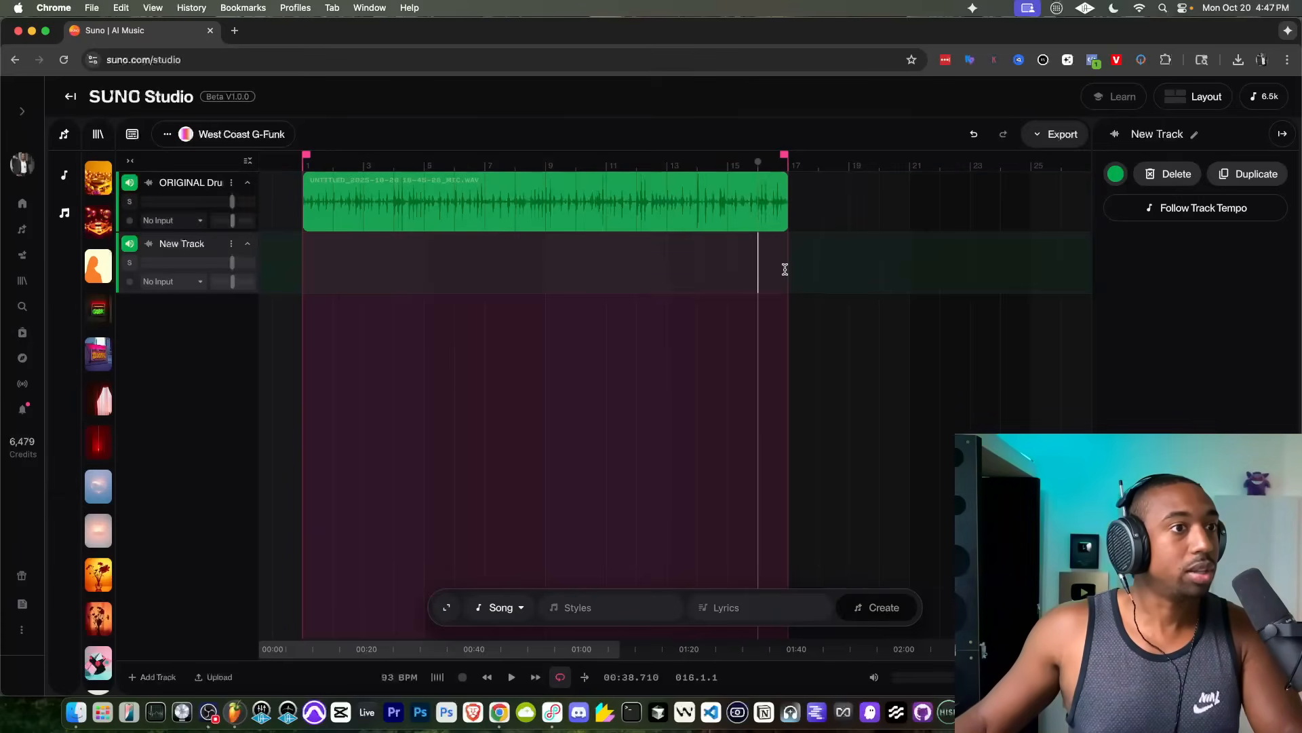
{"action": "left_click_drag", "start_coordinate": [785, 269], "coordinate": [305, 253]}
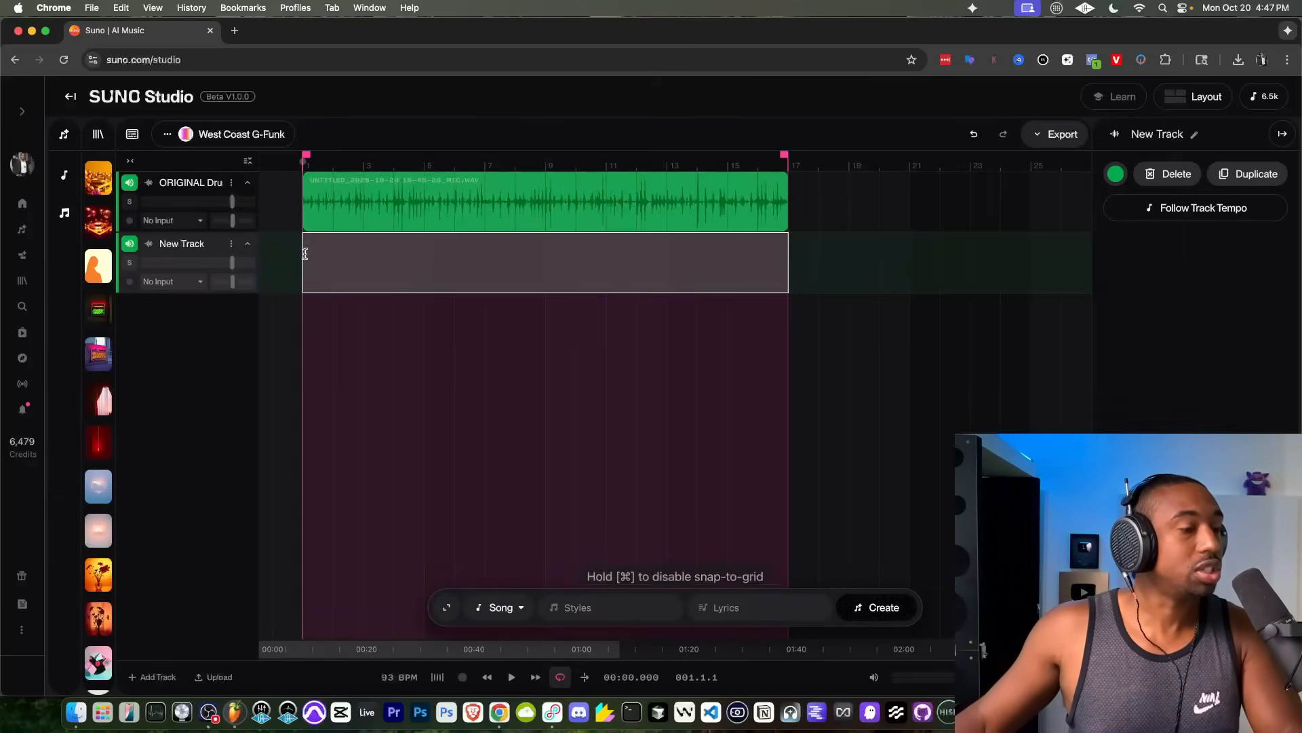
Step: Set the generation type to Bass with the style "west coast g-funk"
{"action": "left_click", "coordinate": [504, 609]}
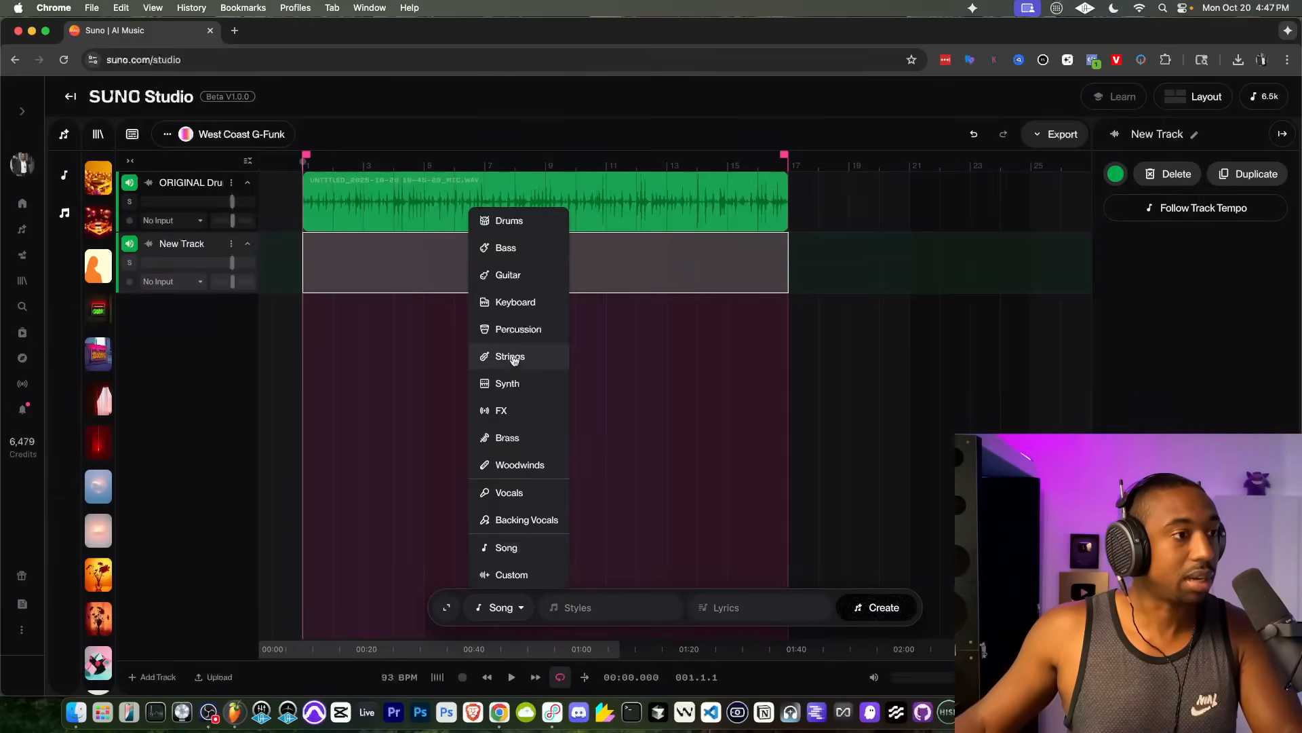
{"action": "left_click", "coordinate": [506, 248]}
{"action": "left_click", "coordinate": [598, 606]}
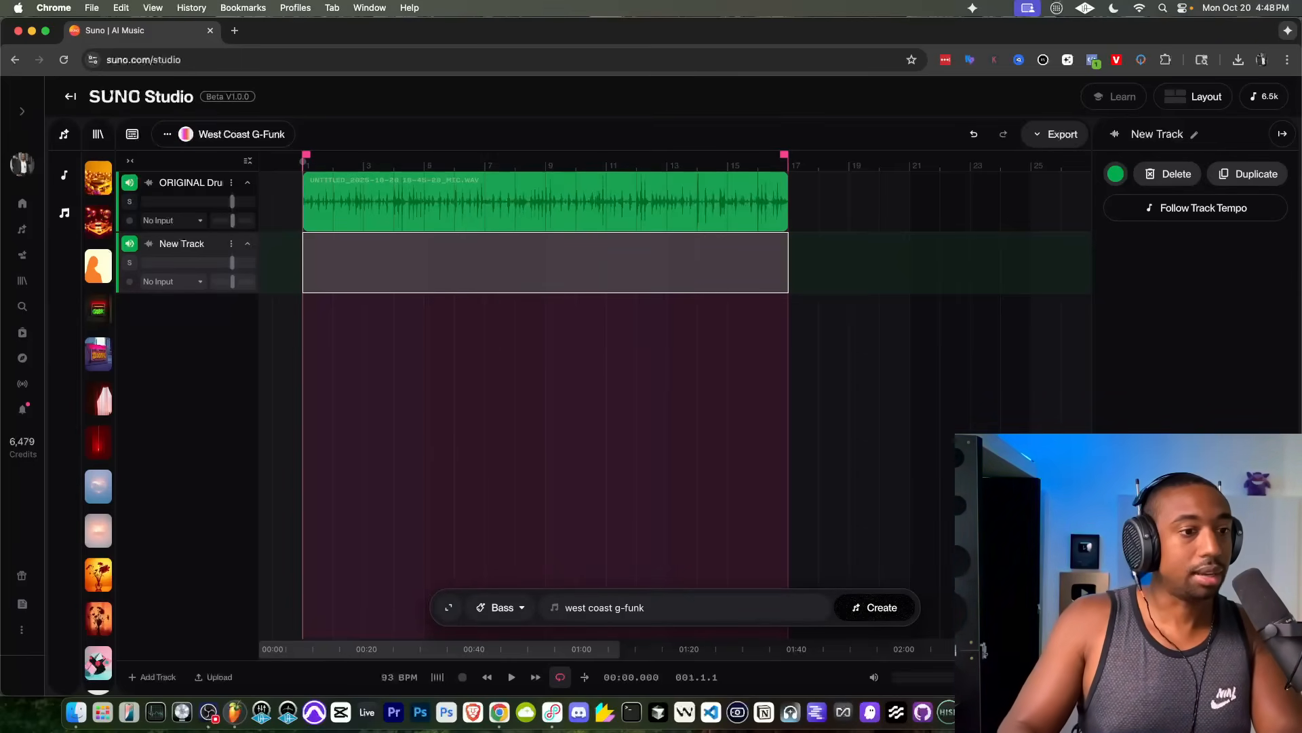
Step: Generate the bass part on the new track, and a Song-type part on another added track with the style "west coast g-funk, moog"
{"action": "left_click", "coordinate": [453, 607]}
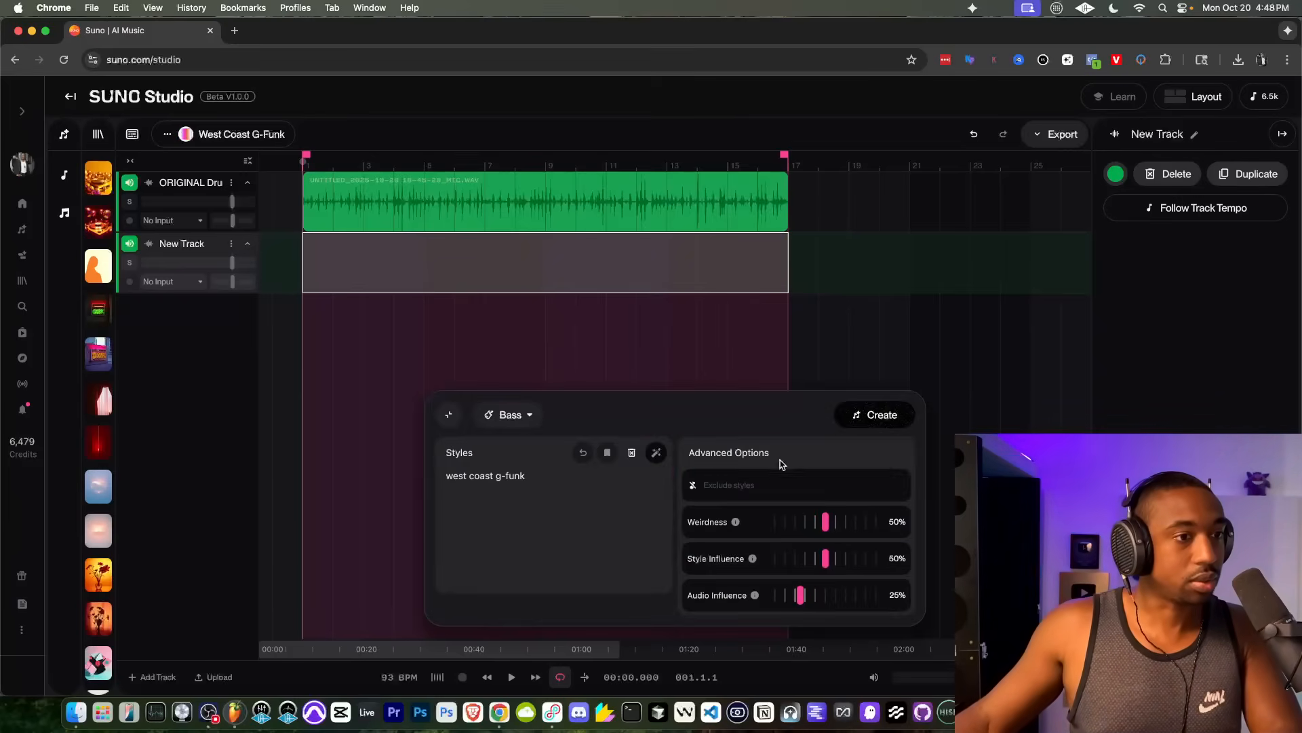
{"action": "left_click", "coordinate": [893, 408]}
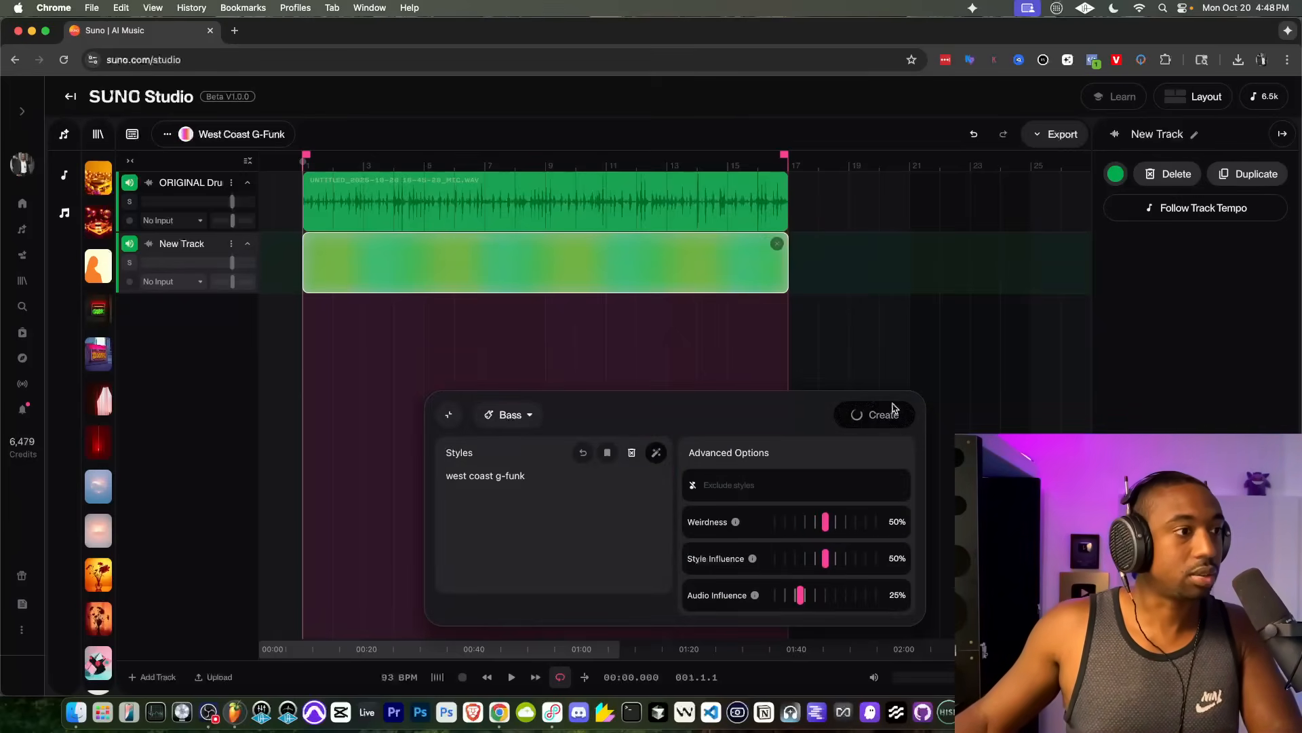
{"action": "left_click", "coordinate": [161, 675]}
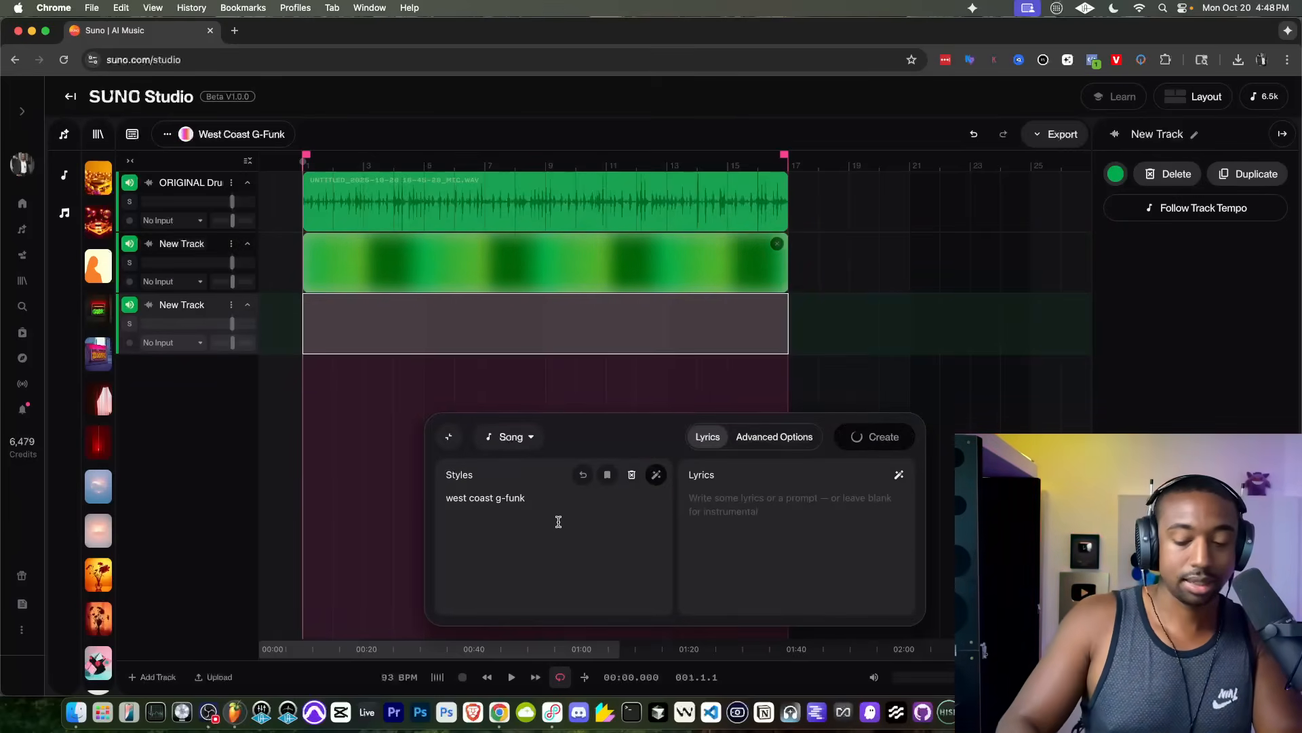
{"action": "type", "text": "moog"}
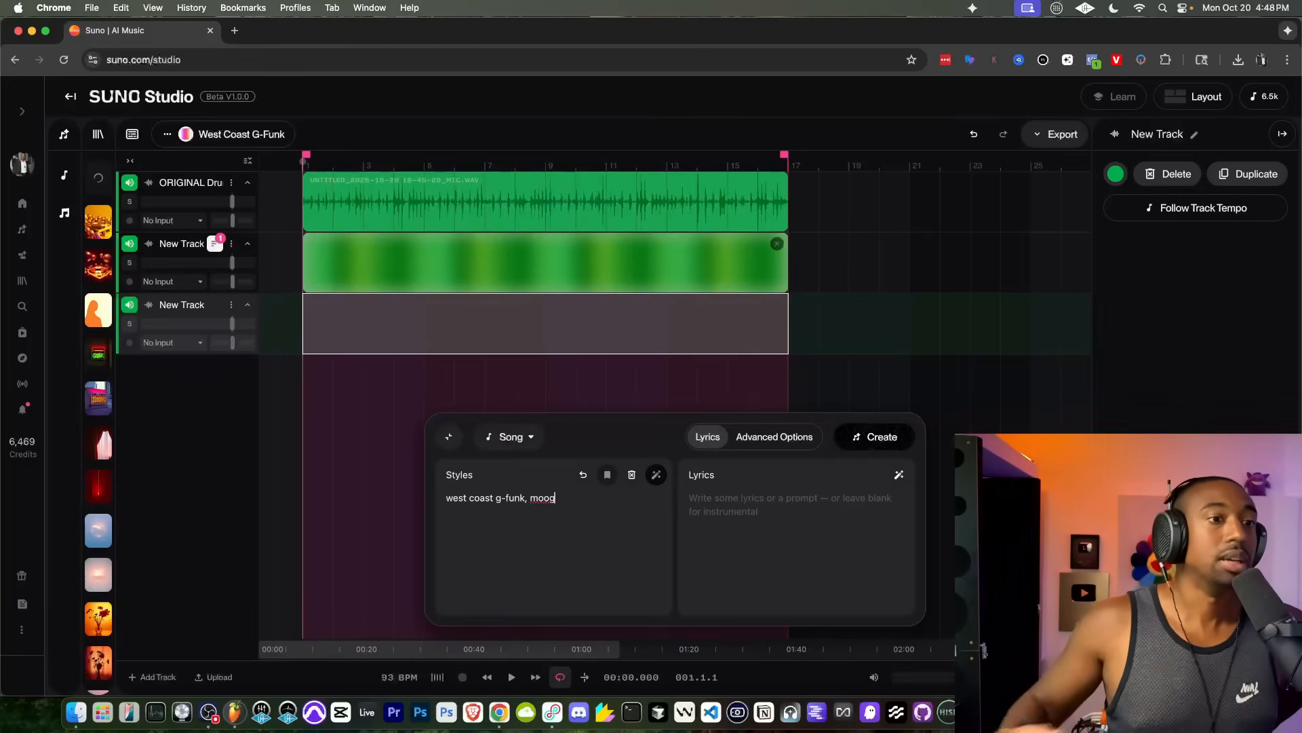
{"action": "left_click", "coordinate": [861, 437]}
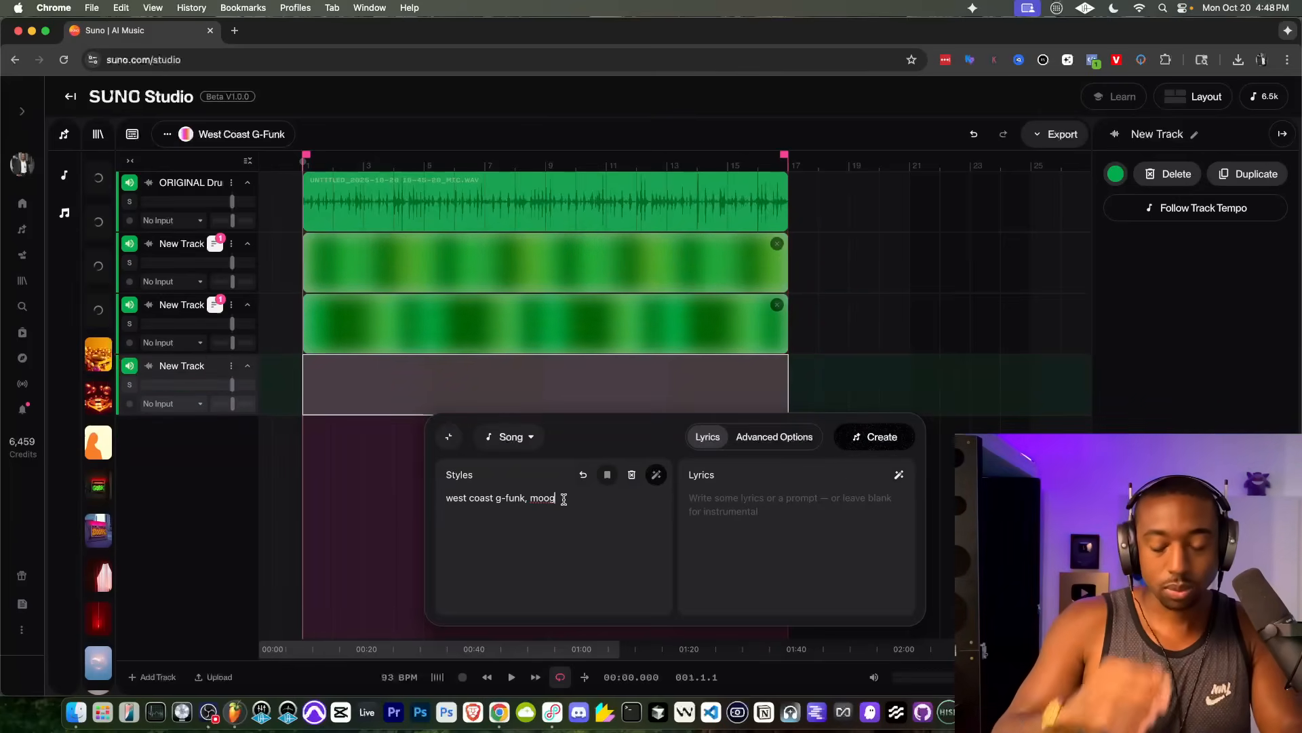
Step: Generate a part on the next new track with the style "west coast g-funk, moog, resonance bass, res bass"
{"action": "type", "text": ", re"}
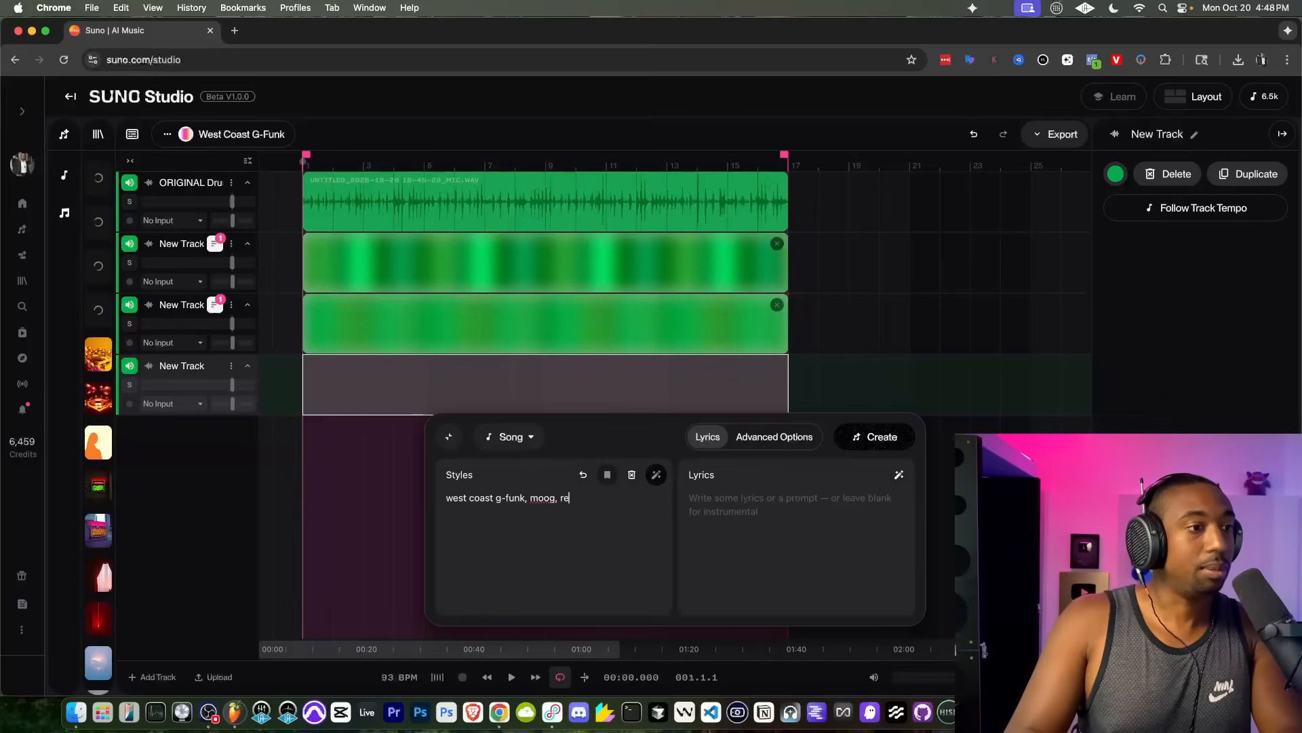
{"action": "type", "text": "sonance bass"}
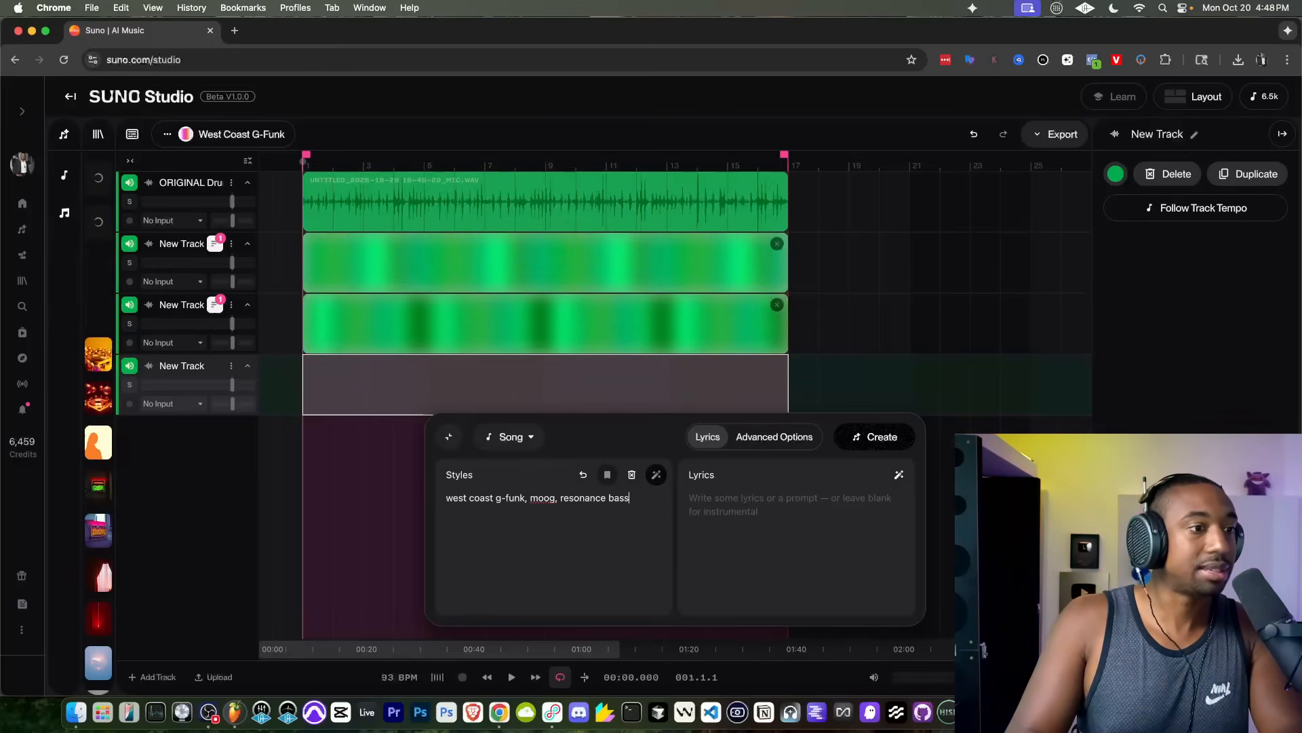
{"action": "type", "text": ", res bass"}
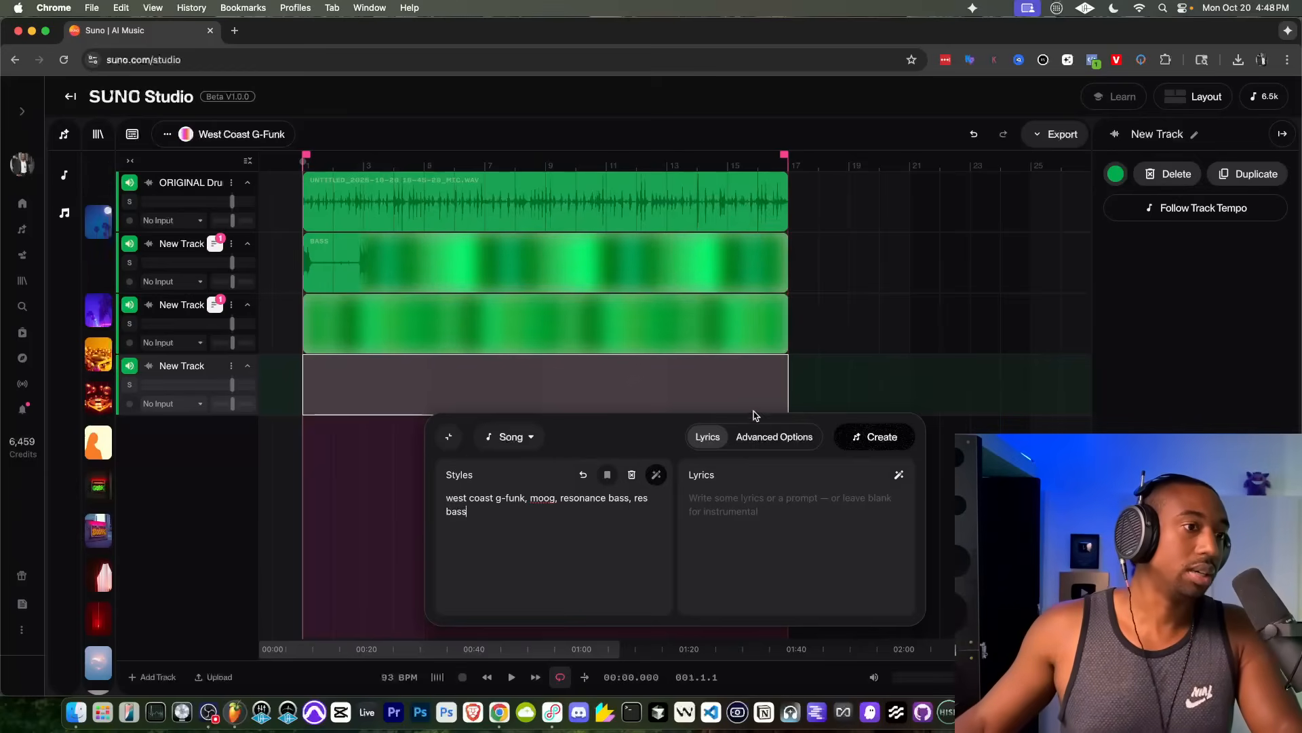
{"action": "left_click", "coordinate": [844, 436]}
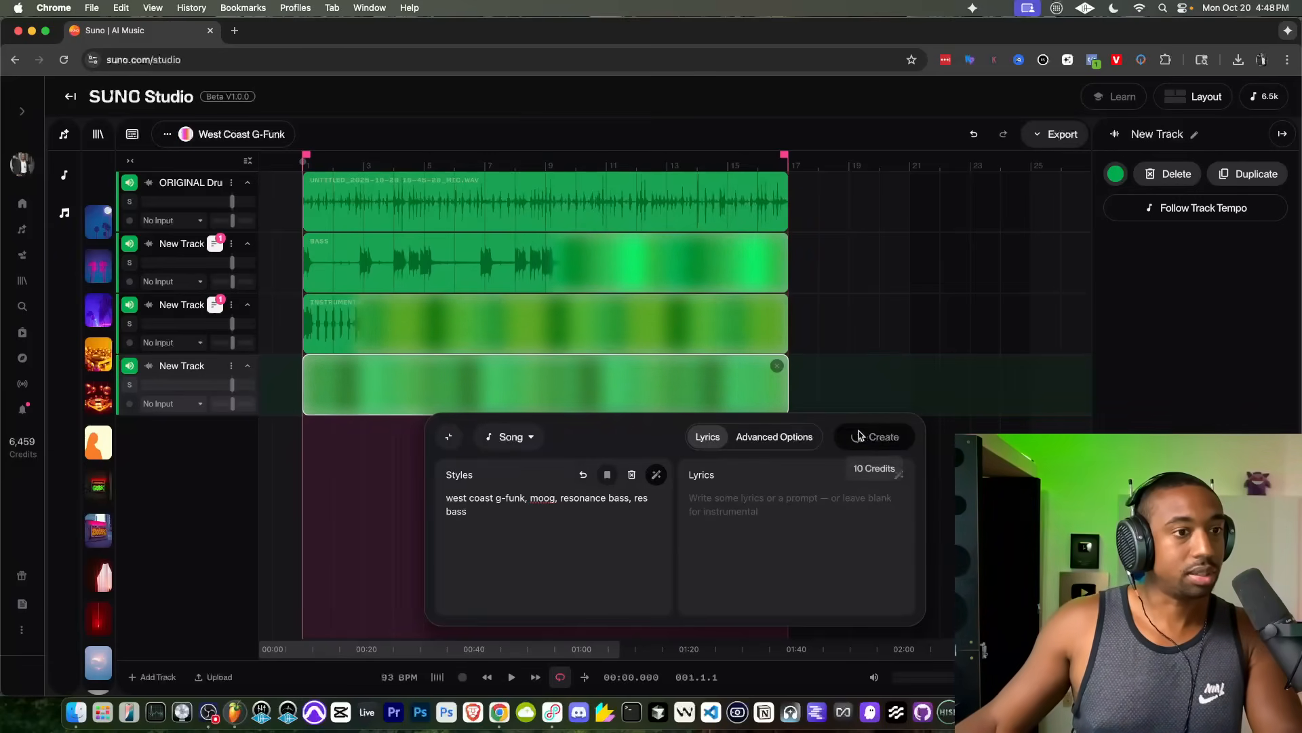
Step: Add another track and mute every track below the first generated bass track
{"action": "left_click", "coordinate": [150, 676]}
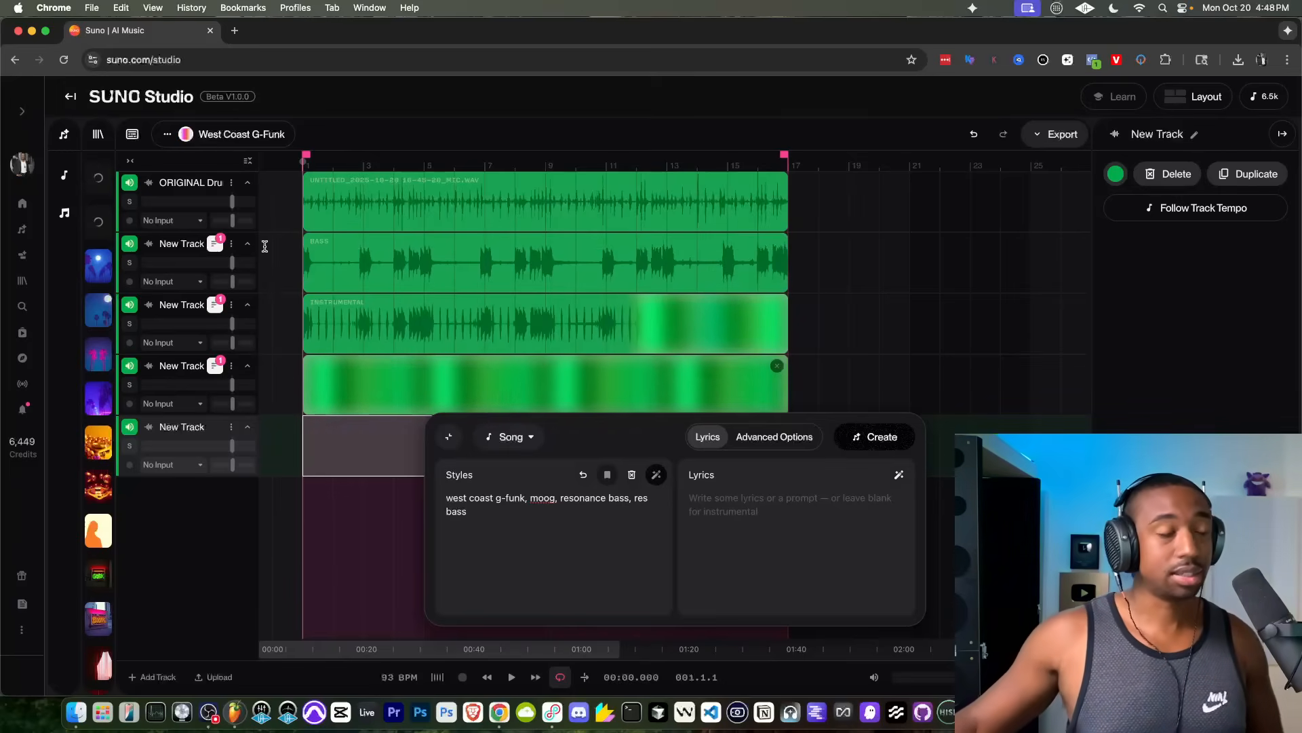
{"action": "left_click", "coordinate": [129, 305]}
{"action": "left_click", "coordinate": [128, 368]}
{"action": "left_click", "coordinate": [130, 427]}
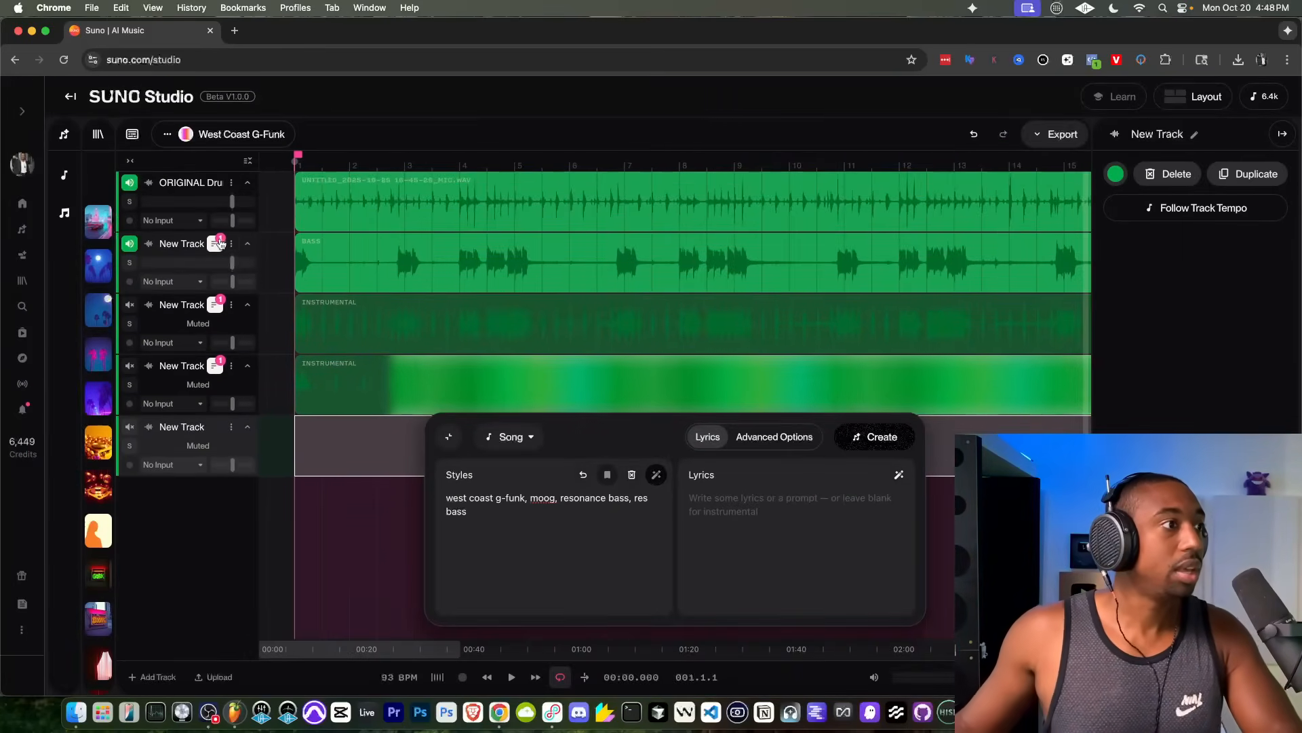
Step: Show the alternate versions of the first generated bass track and audition its main take with the drums
{"action": "left_click", "coordinate": [211, 253]}
{"action": "left_click", "coordinate": [213, 247]}
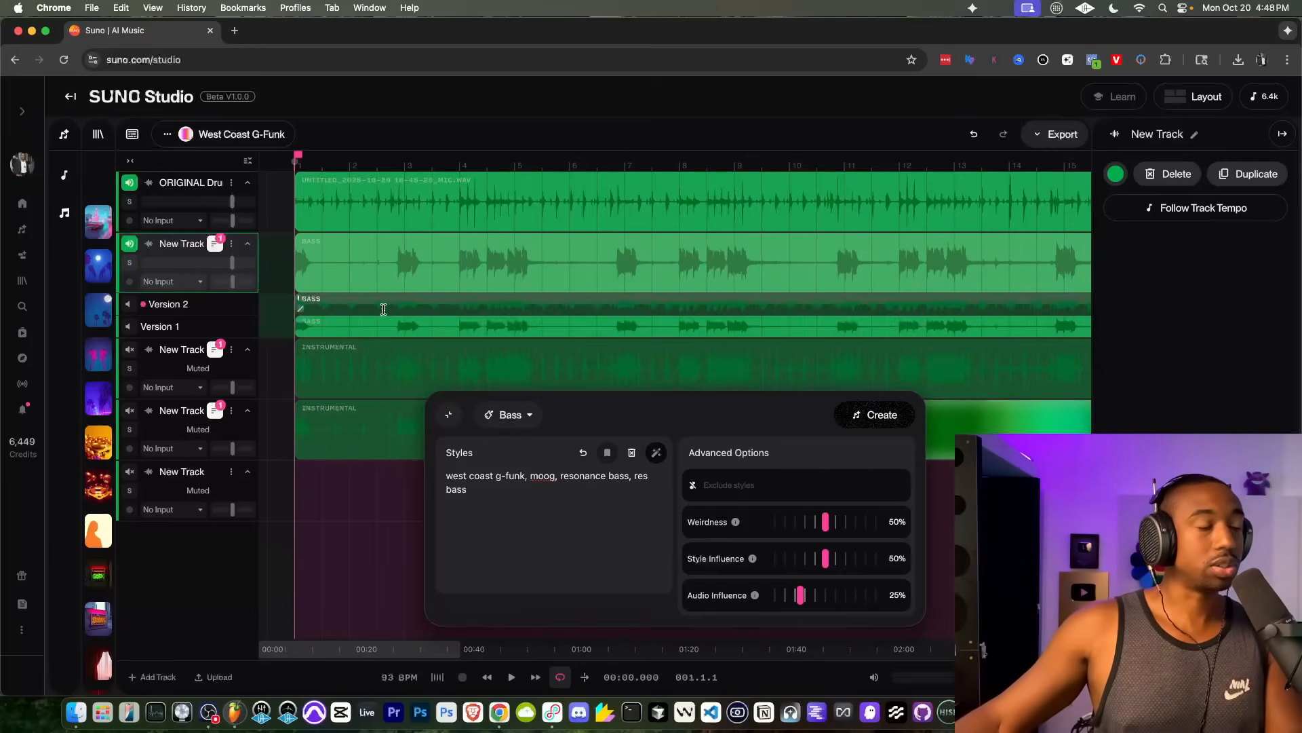
{"action": "key", "text": "space"}
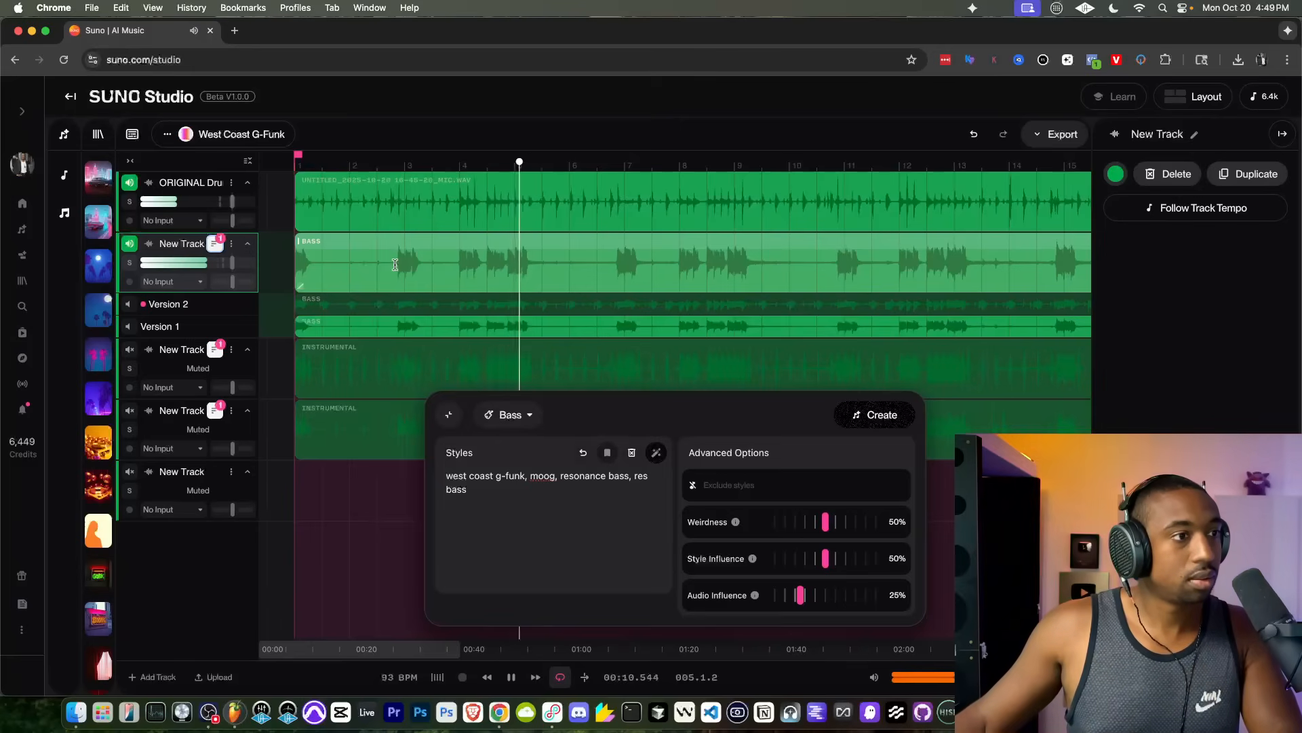
{"action": "key", "text": "space"}
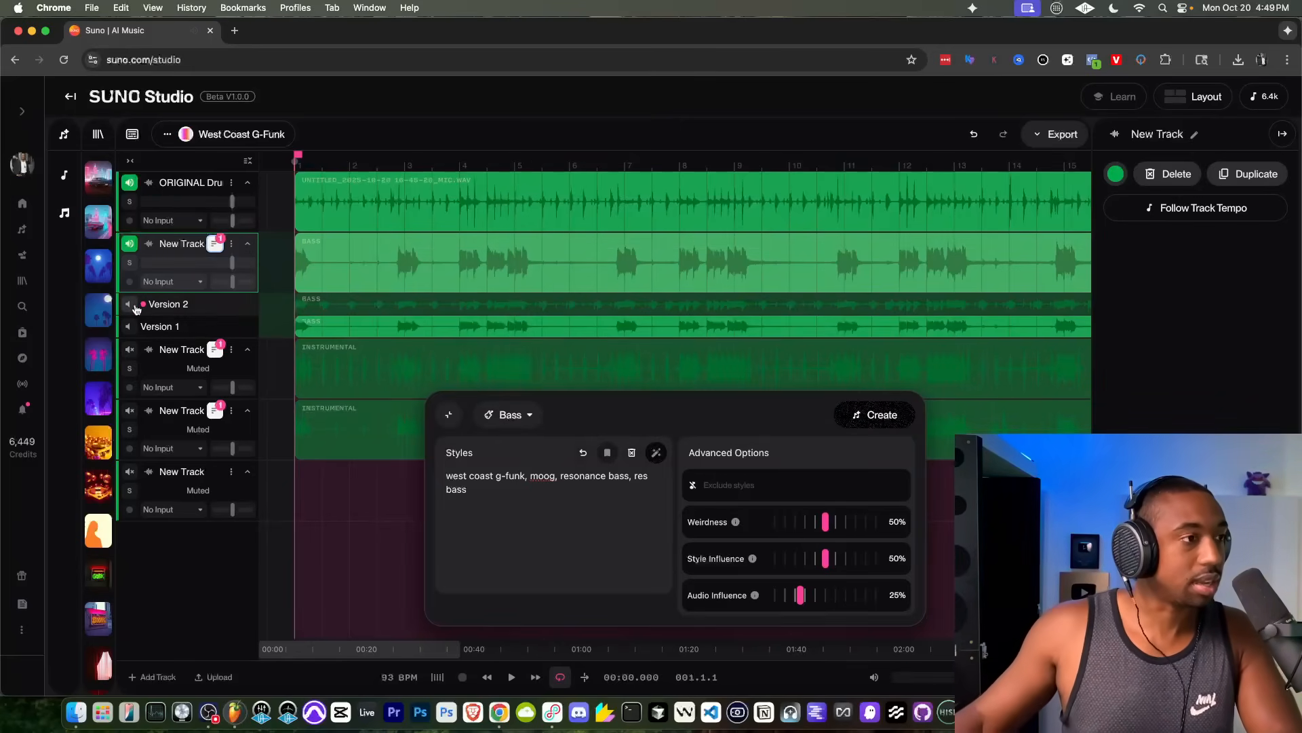
Step: Make Version 2 the active take of the first bass track and listen to it with the drums
{"action": "left_click", "coordinate": [134, 307]}
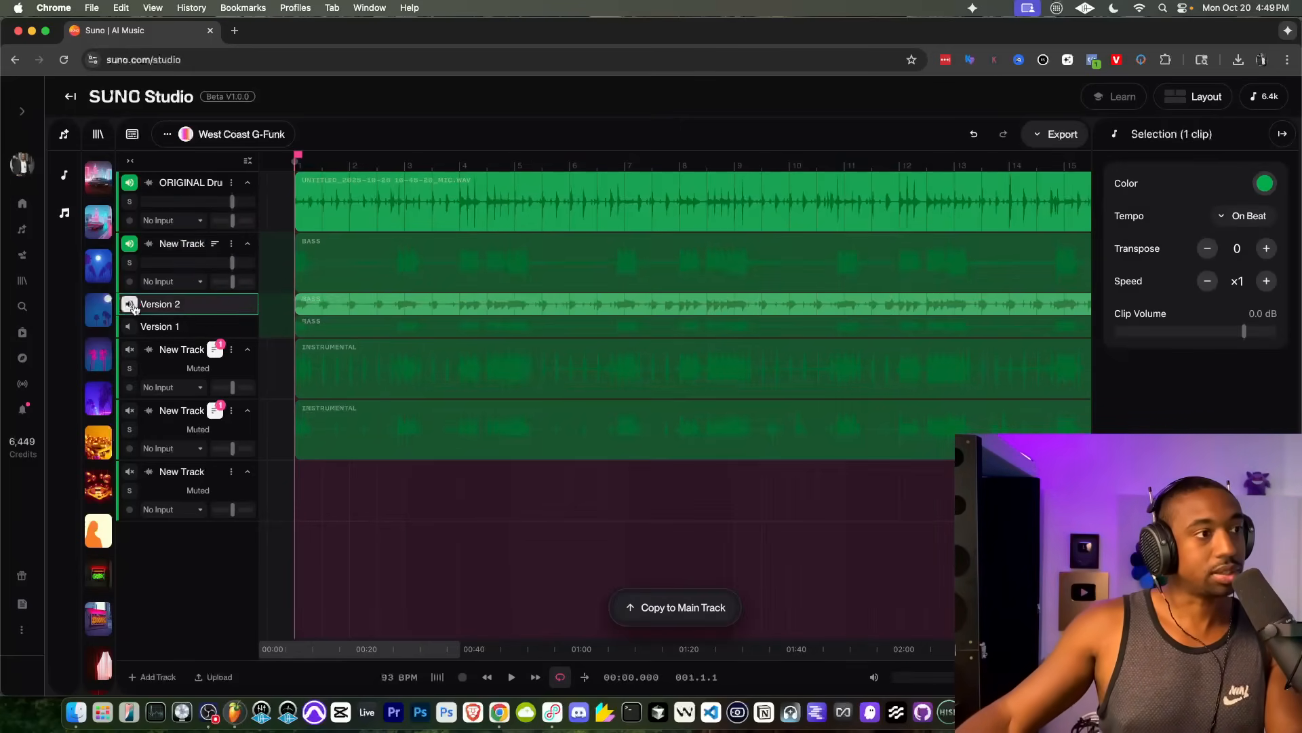
{"action": "key", "text": "space"}
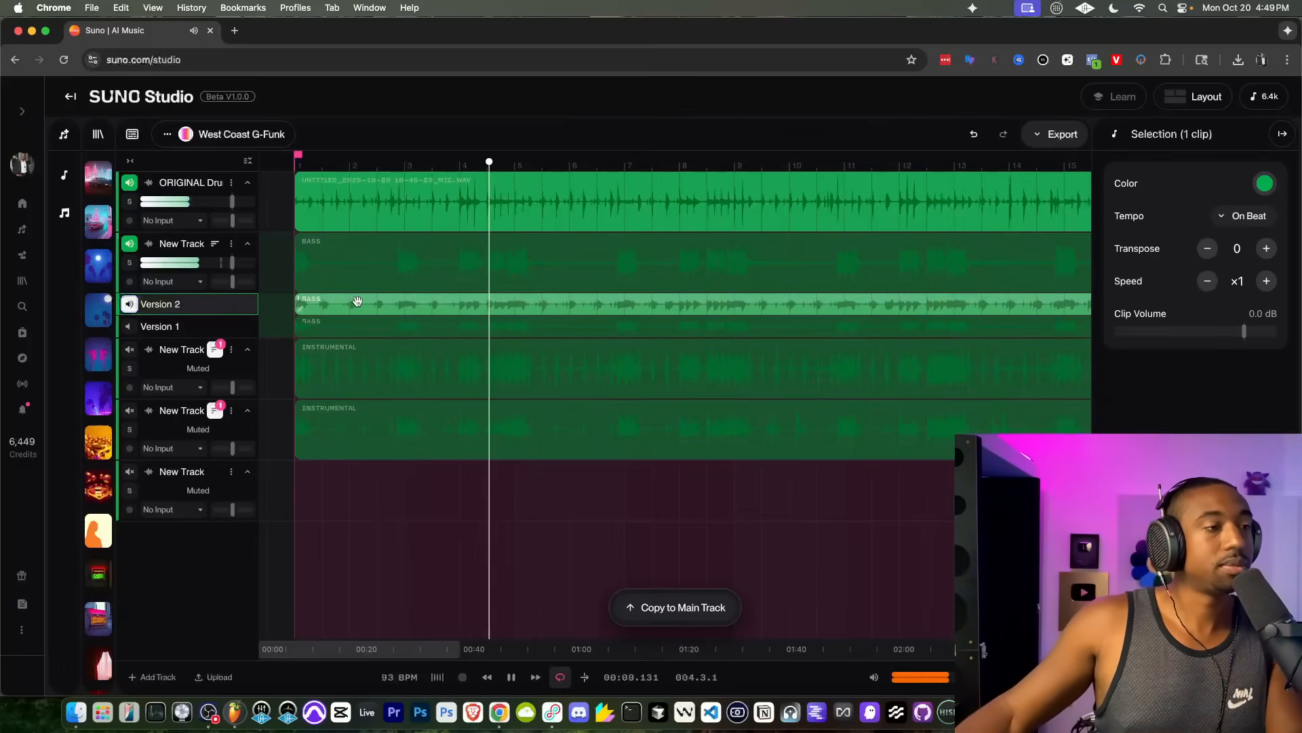
{"action": "key", "text": "space"}
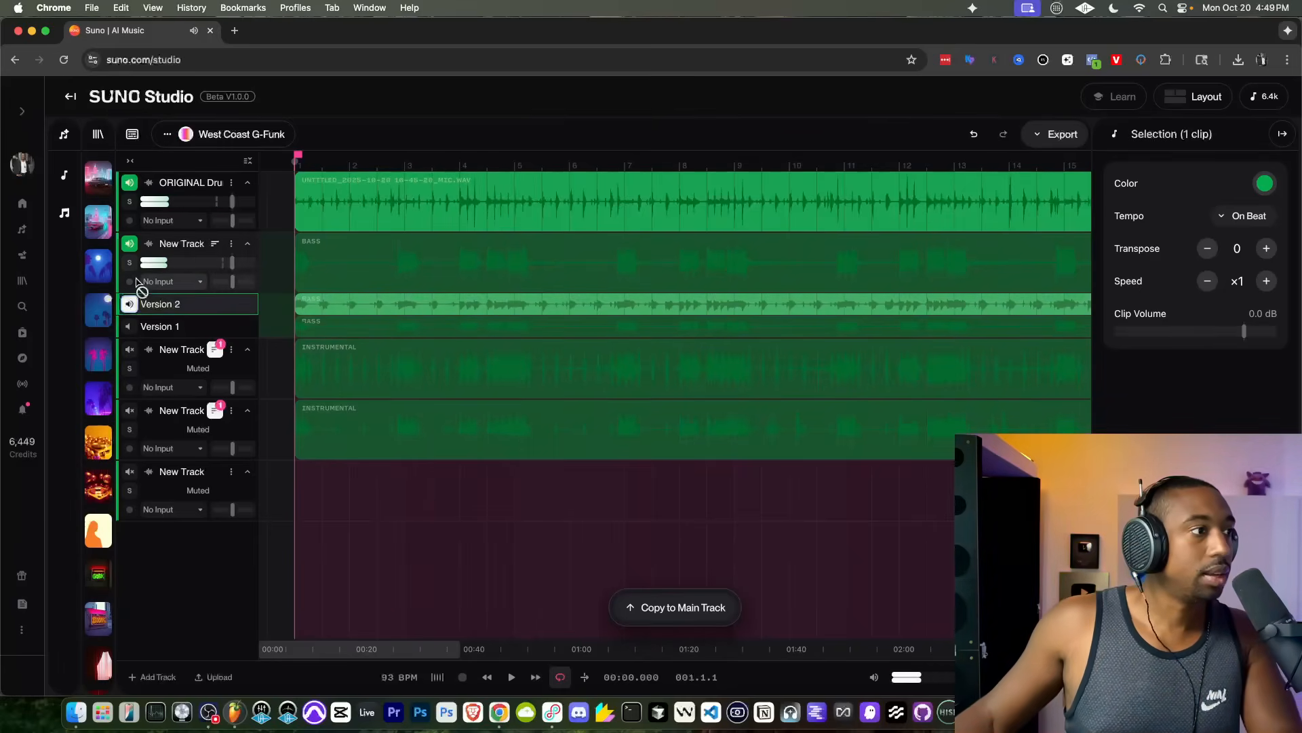
Step: Mute the first bass track, unmute the generated track below it, and regenerate that one as Bass with the style "west coast g-funk, moog"
{"action": "left_click", "coordinate": [130, 245]}
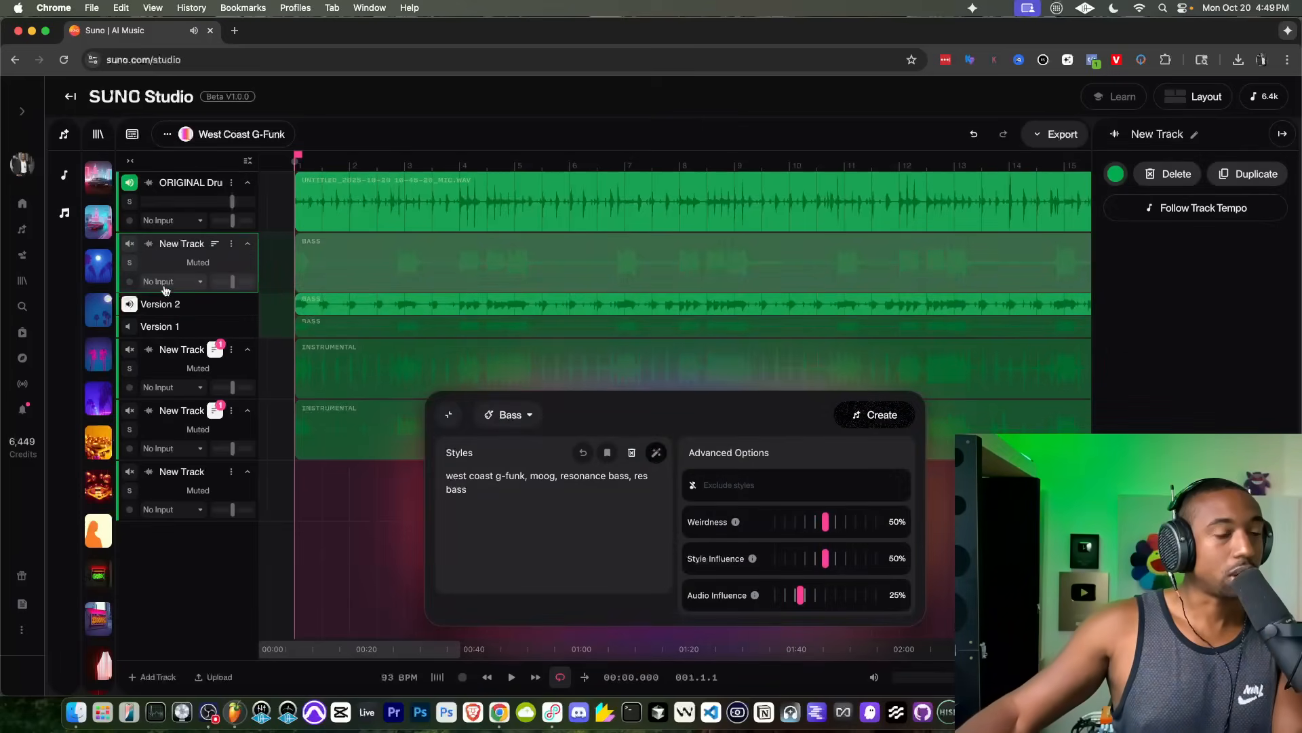
{"action": "left_click", "coordinate": [129, 349]}
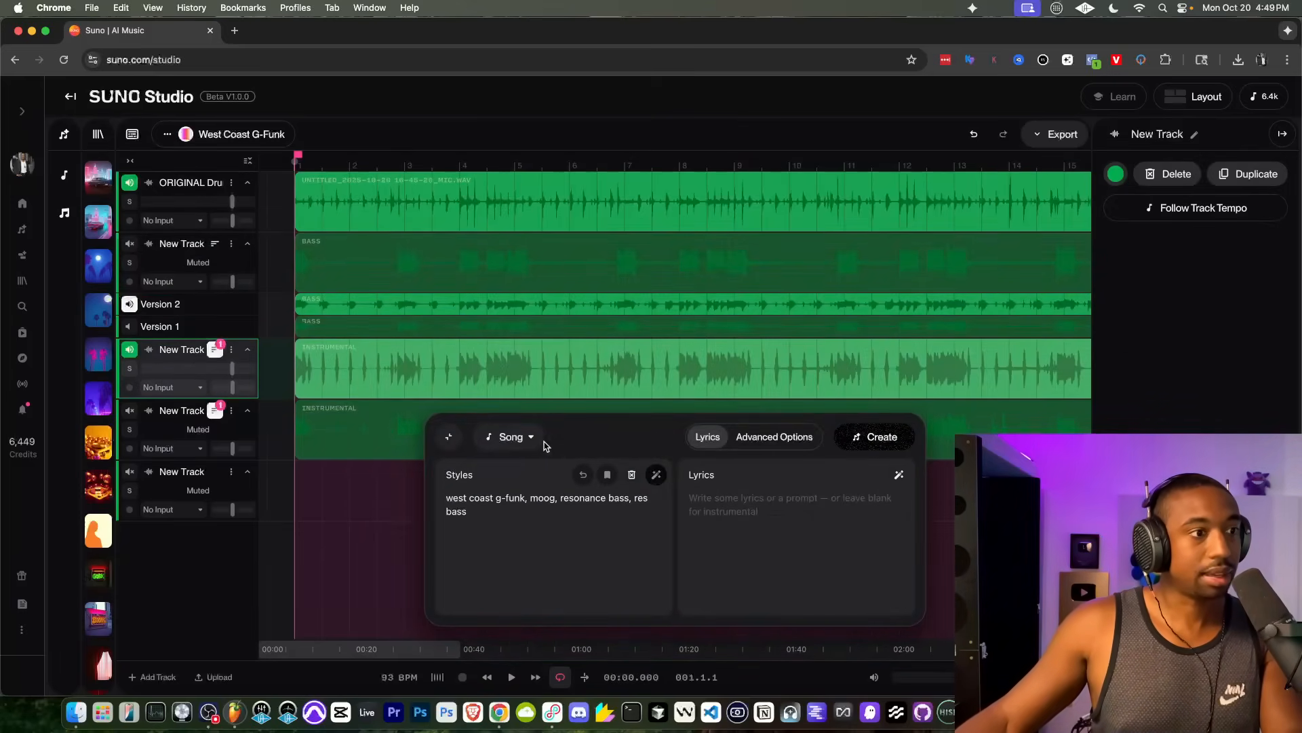
{"action": "left_click", "coordinate": [512, 437]}
{"action": "left_click", "coordinate": [527, 130]}
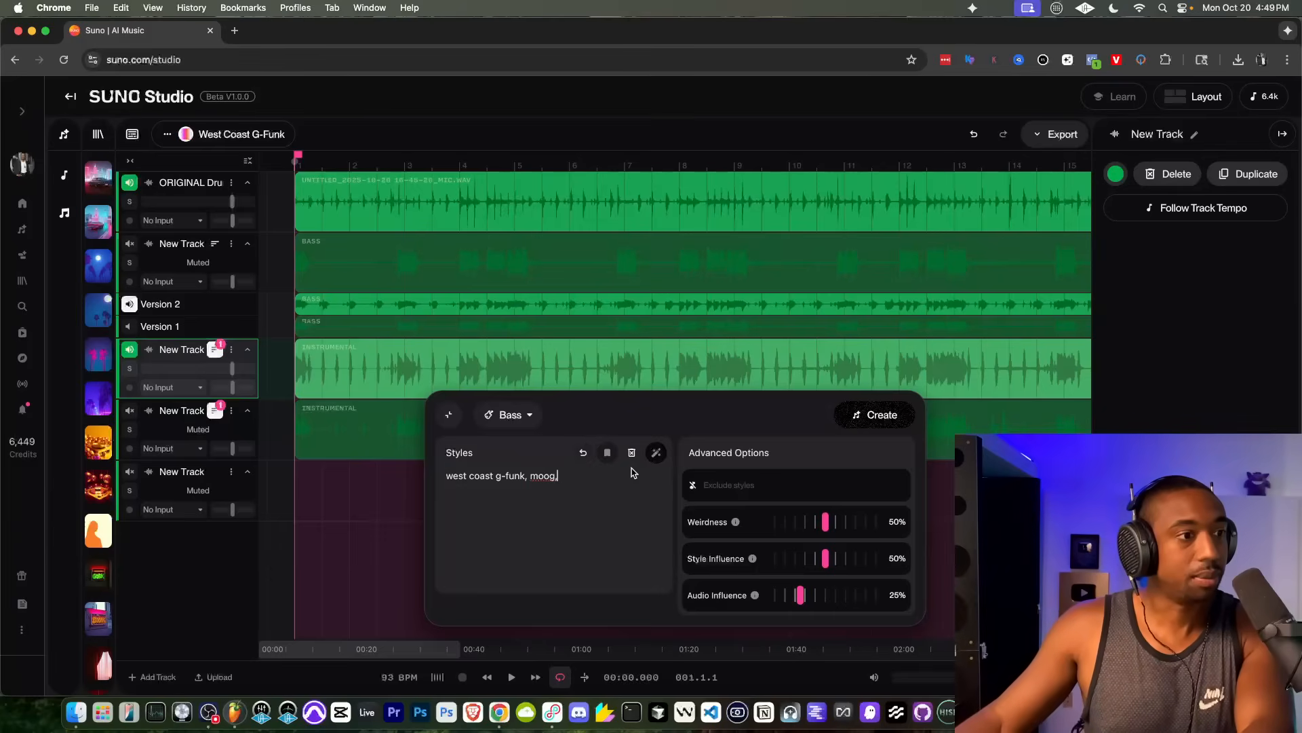
{"action": "left_click", "coordinate": [865, 414]}
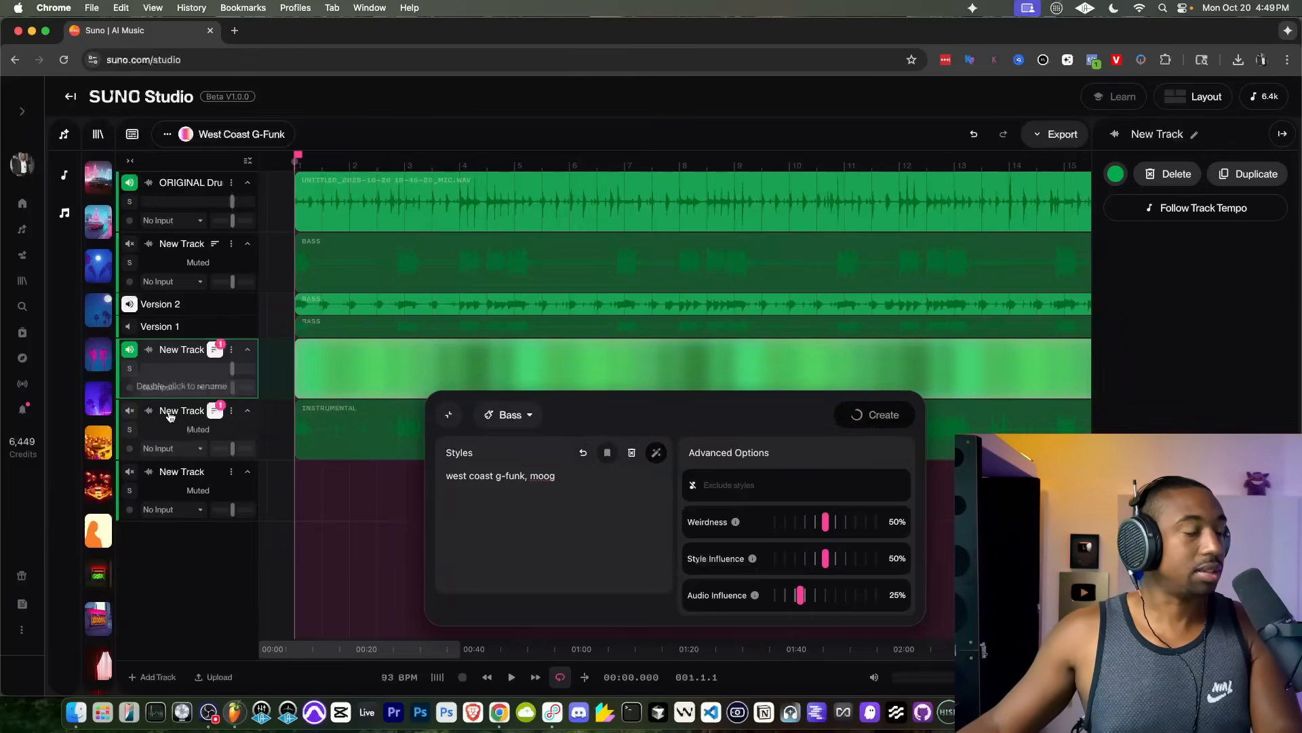
Step: Set the third generated track's type to Bass with the style "west coast g-funk, moog, resonance bass, res bass"
{"action": "left_click", "coordinate": [170, 417]}
{"action": "left_click", "coordinate": [514, 437]}
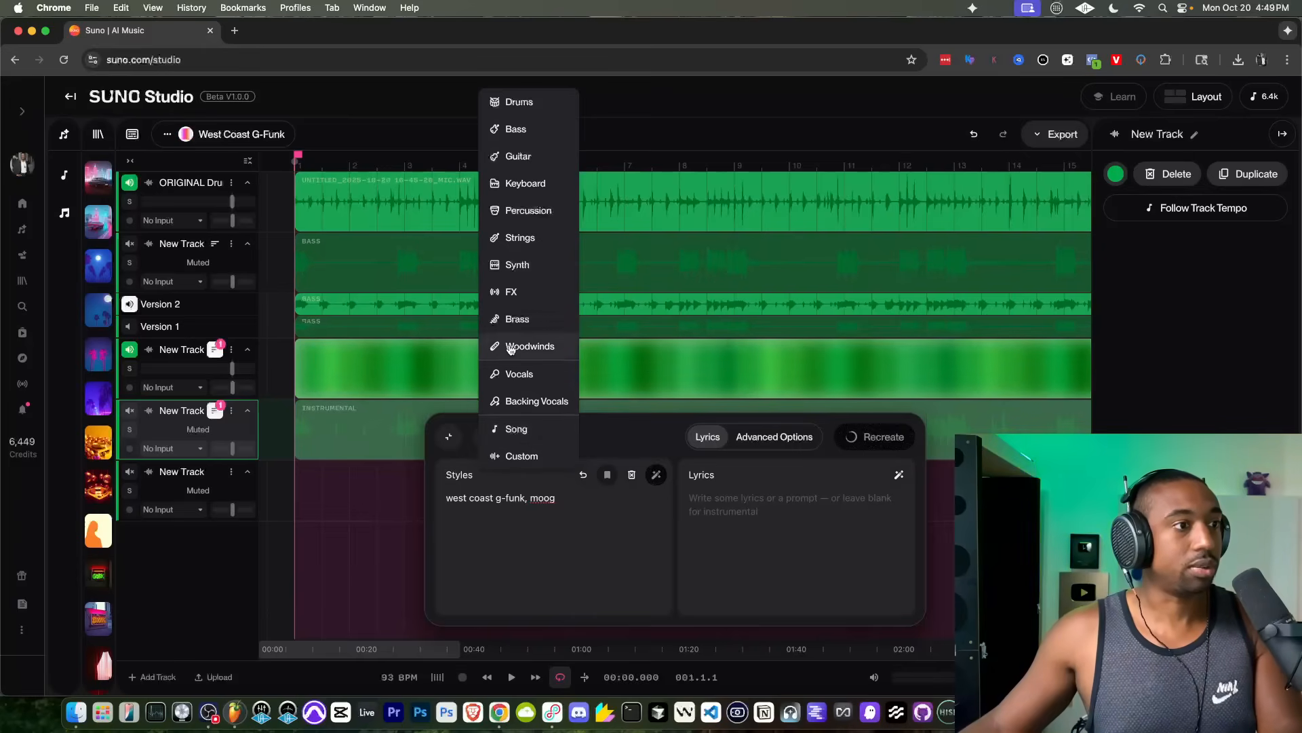
{"action": "left_click", "coordinate": [515, 129]}
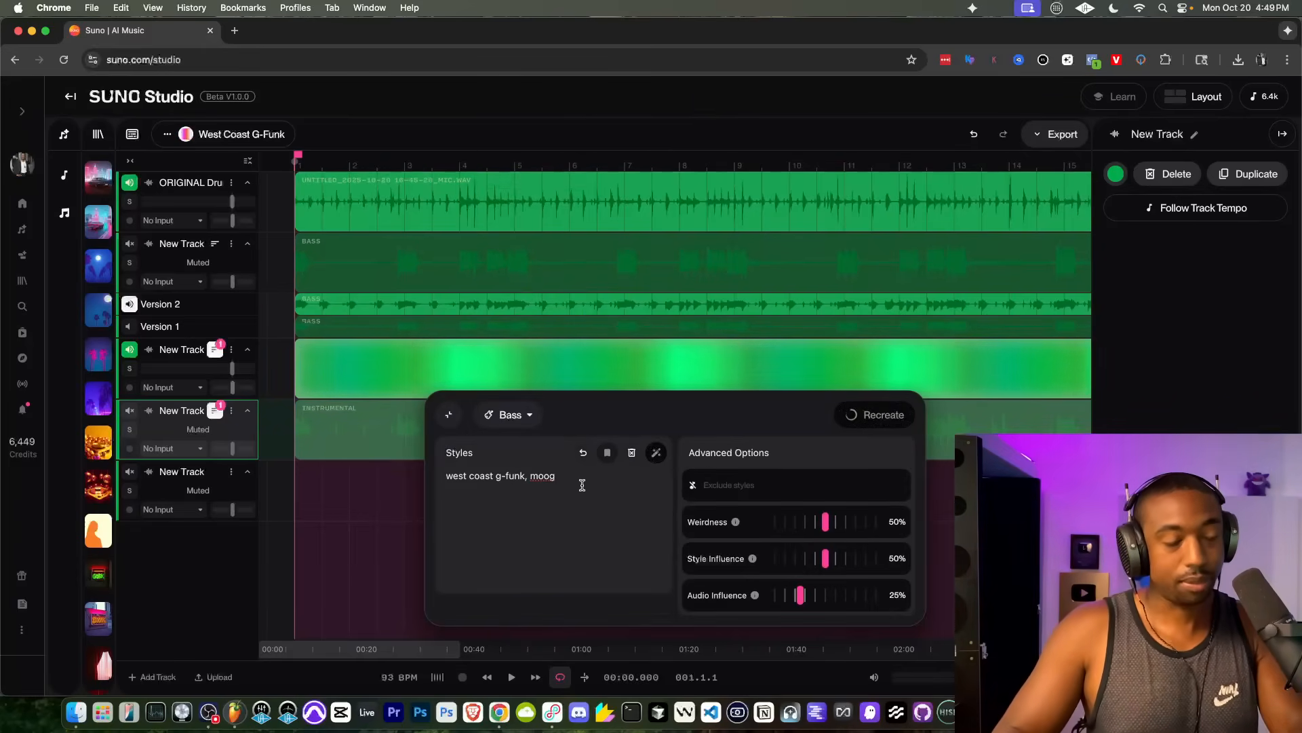
{"action": "left_click", "coordinate": [582, 484]}
{"action": "type", "text": ", resonance bass, res bass"}
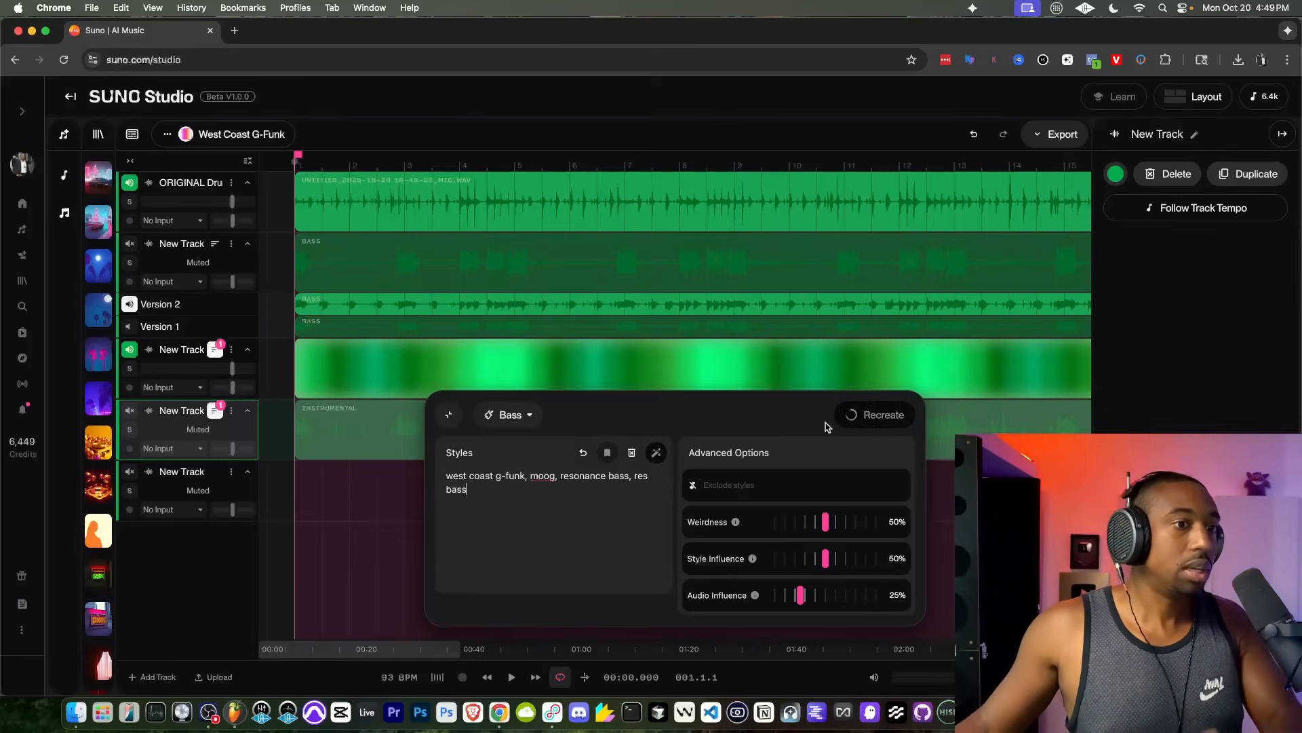
Step: Delete the instrumental clip from the third generated track and generate a bass part in its place from bar 1 to bar 17
{"action": "scroll", "coordinate": [739, 333], "scroll_direction": "down", "scroll_amount": 2}
{"action": "left_click", "coordinate": [728, 334]}
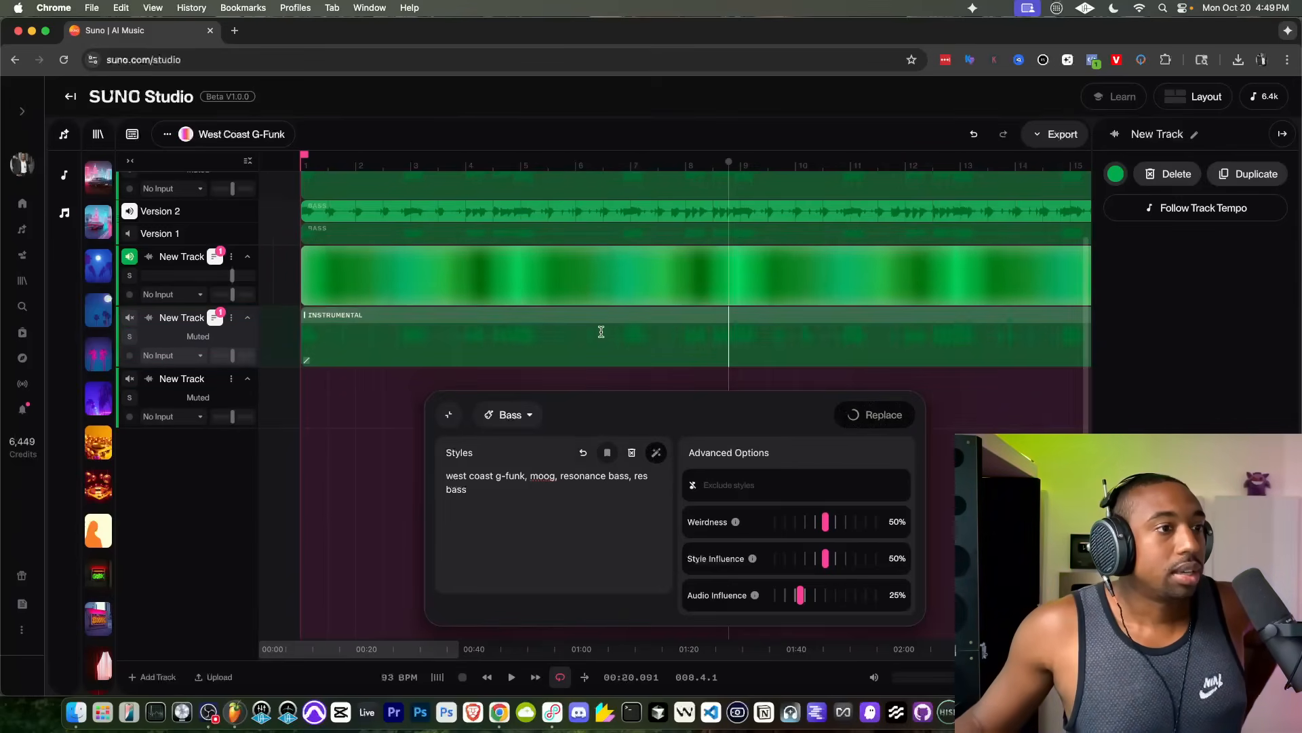
{"action": "scroll", "coordinate": [477, 324], "scroll_direction": "down", "scroll_amount": 3}
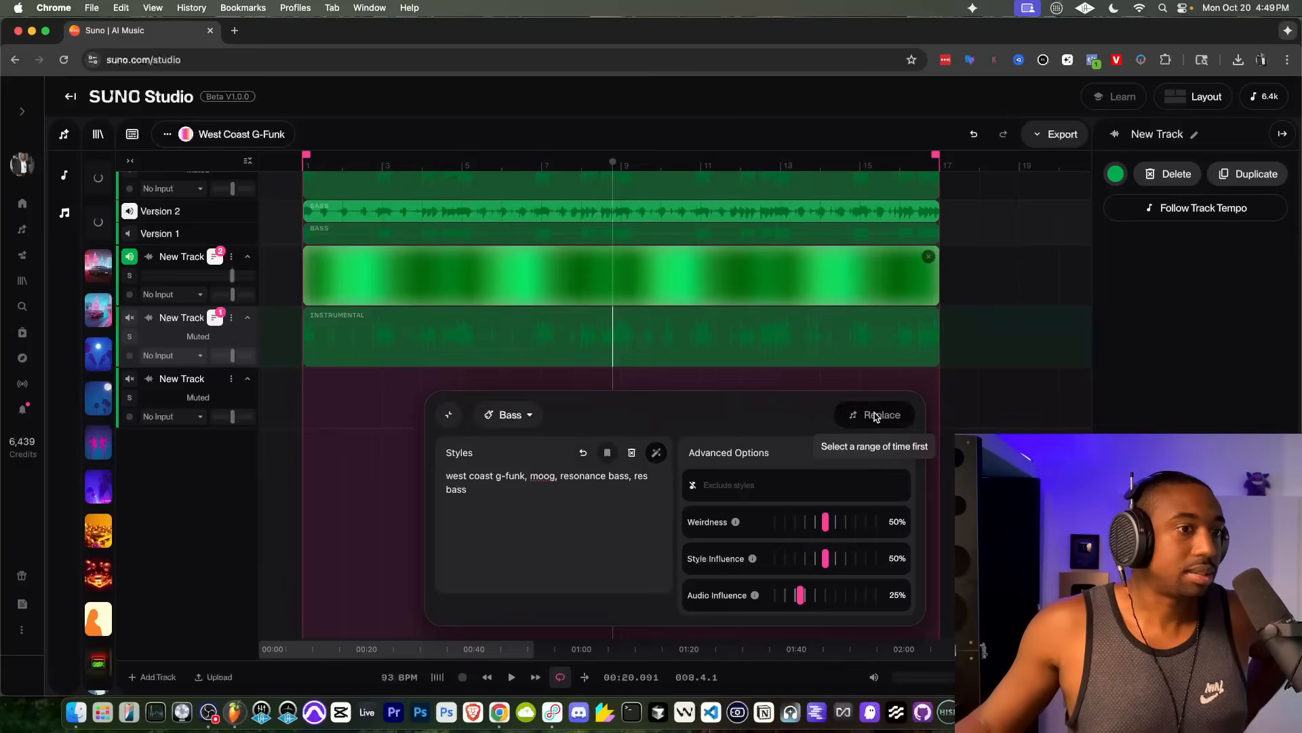
{"action": "left_click", "coordinate": [757, 318]}
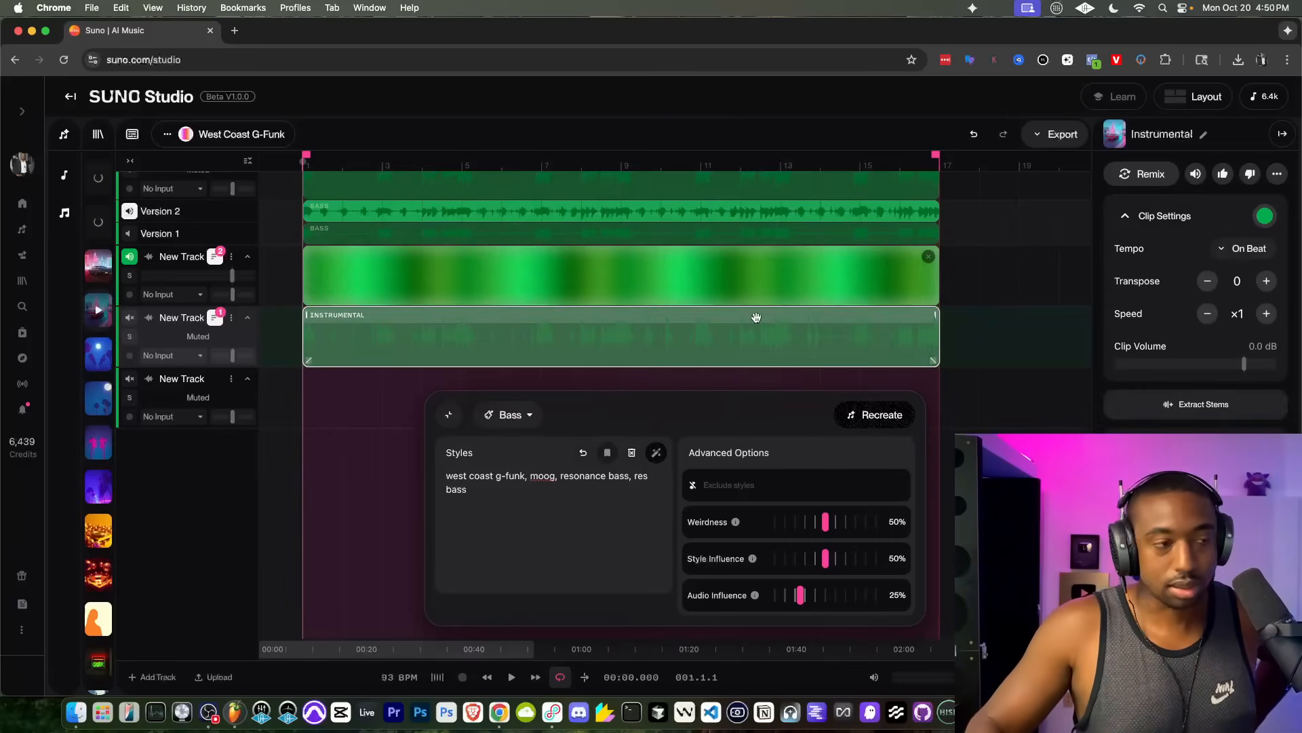
{"action": "key", "text": "Delete"}
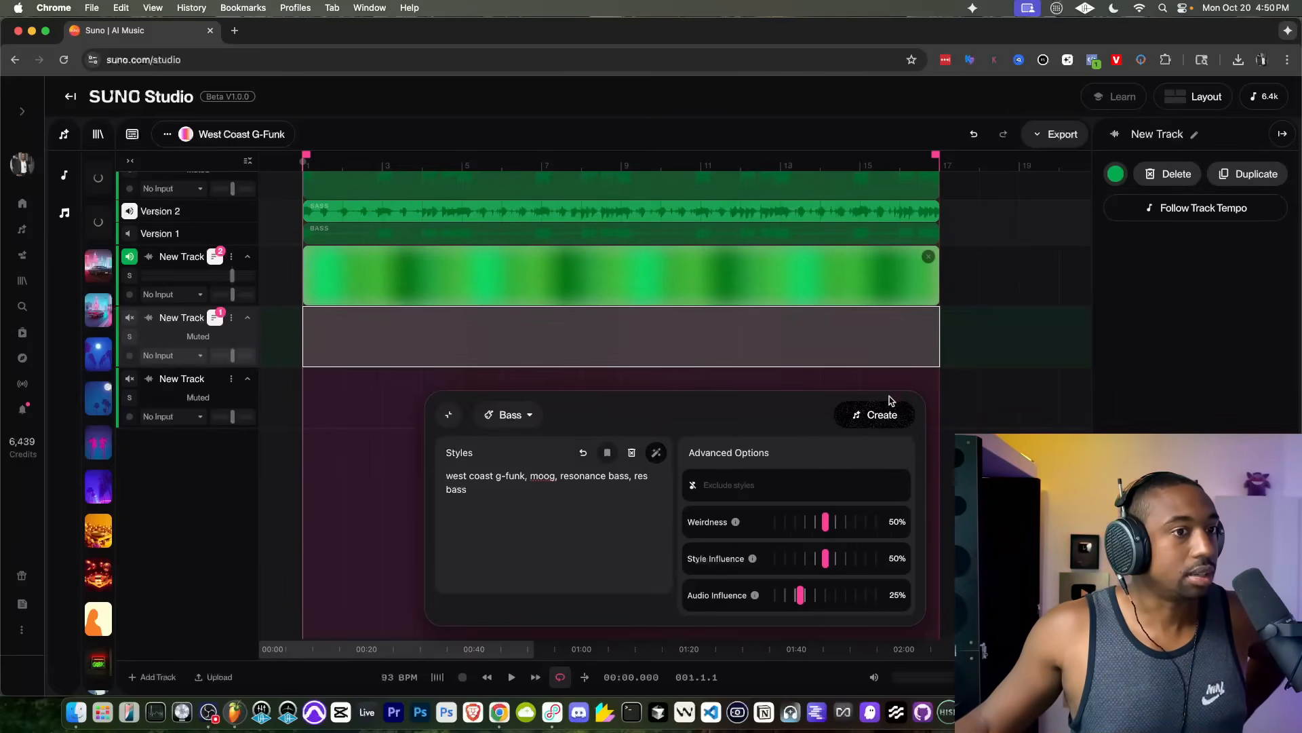
{"action": "left_click", "coordinate": [510, 413]}
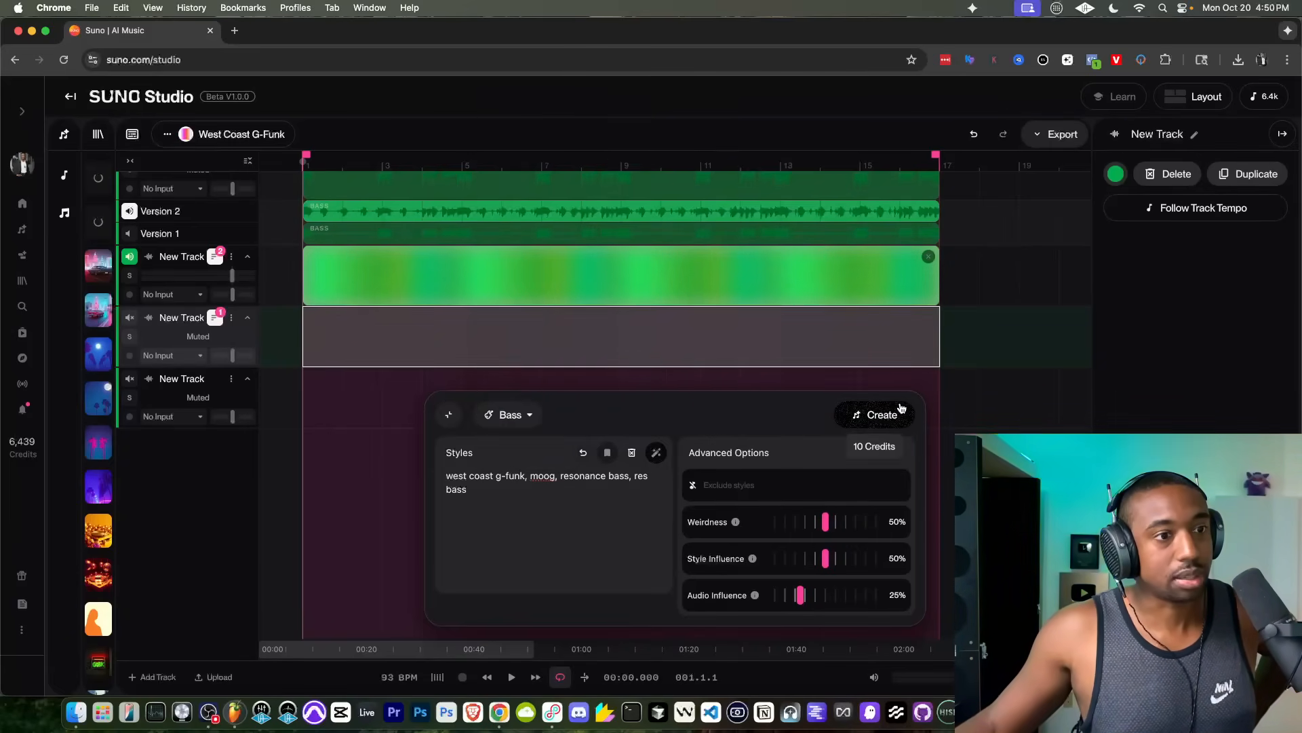
{"action": "left_click", "coordinate": [894, 410]}
Step: Unmute the first bass track, mute the generated track below it, and play Version 2 with the drums
{"action": "scroll", "coordinate": [398, 332], "scroll_direction": "up", "scroll_amount": 3}
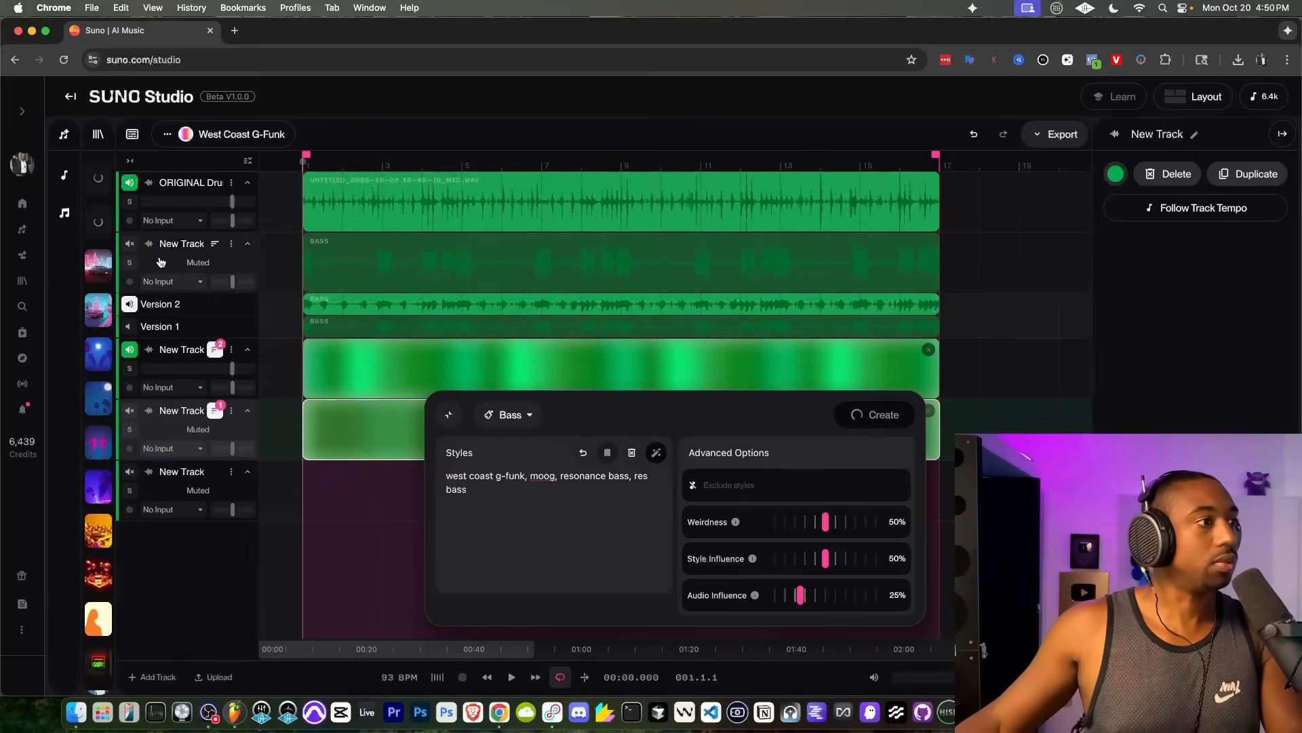
{"action": "left_click", "coordinate": [129, 244]}
{"action": "key", "text": "space"}
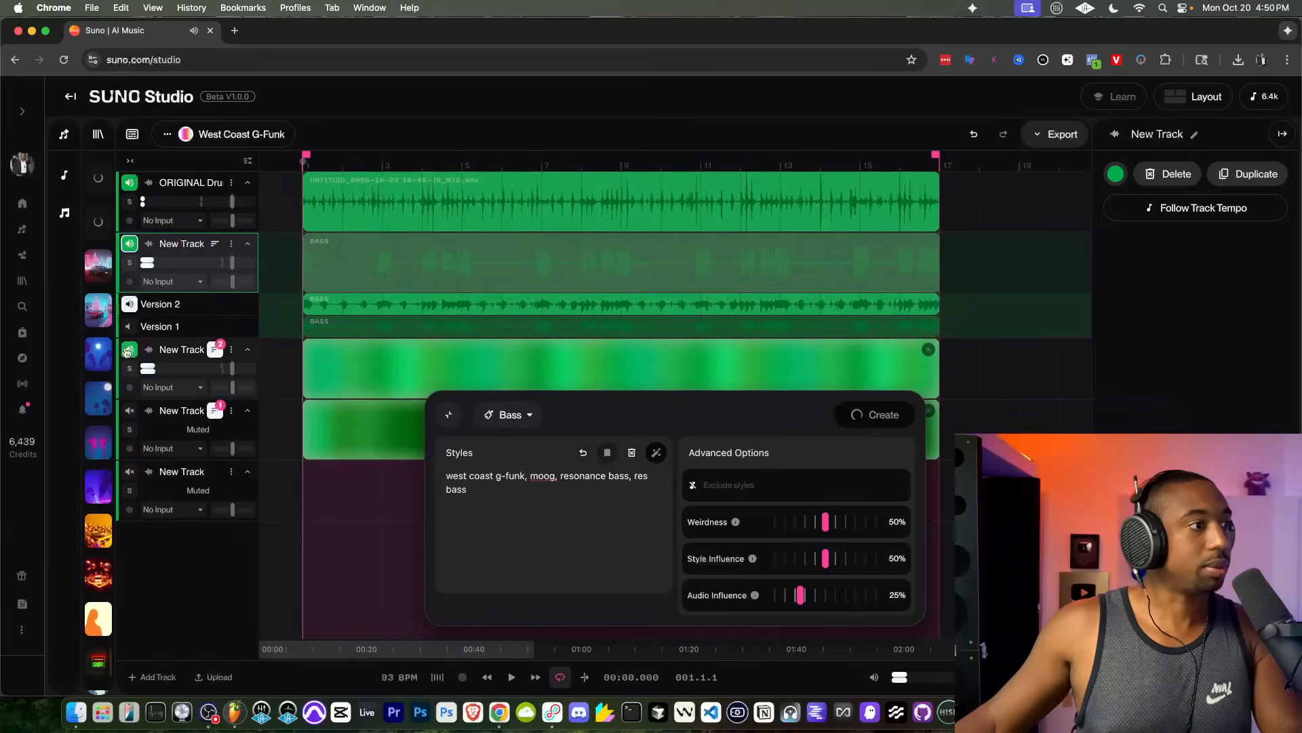
{"action": "left_click", "coordinate": [128, 349]}
{"action": "key", "text": "space"}
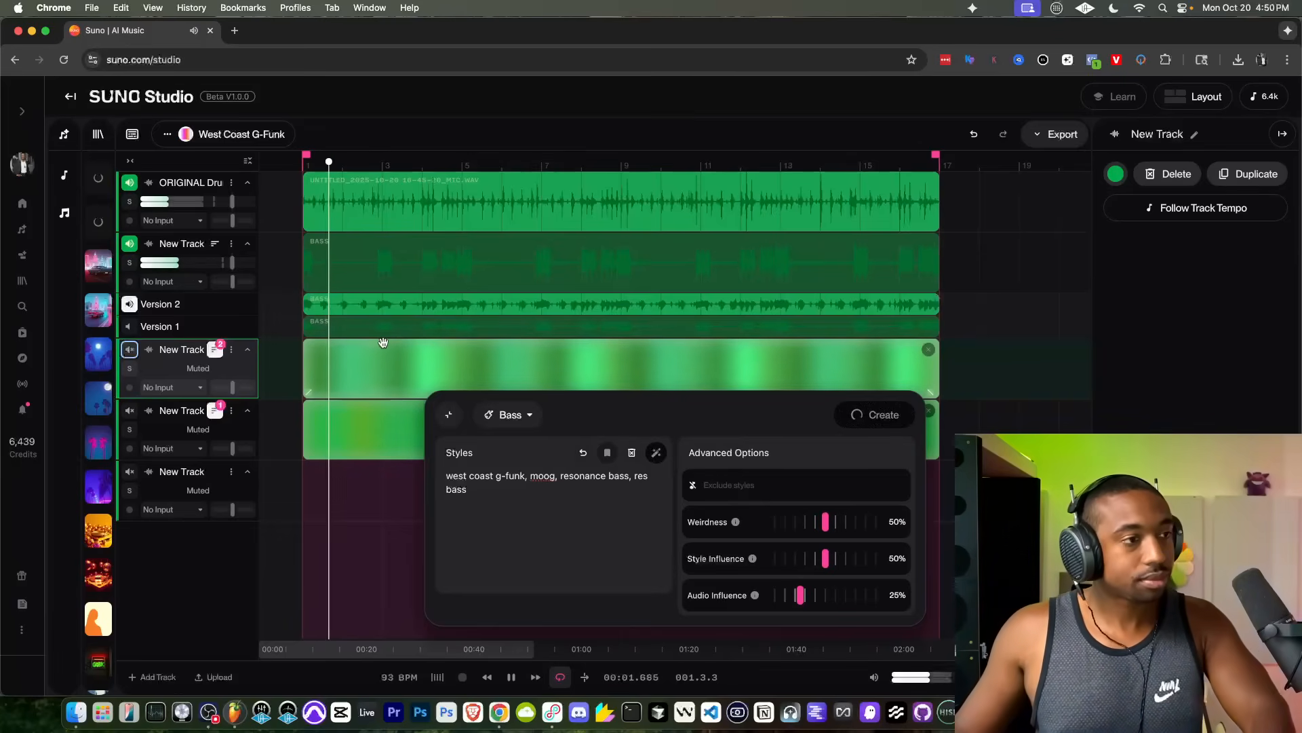
{"action": "left_click", "coordinate": [401, 288]}
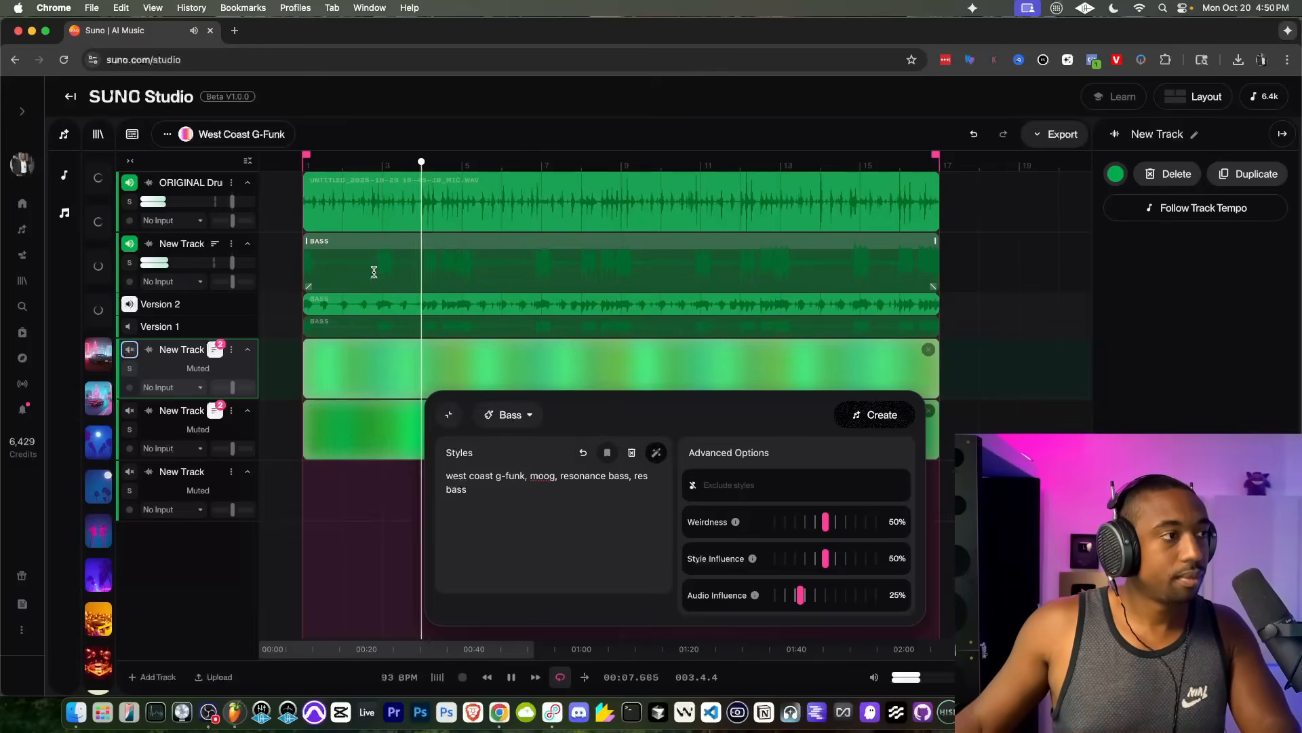
{"action": "left_click", "coordinate": [216, 705]}
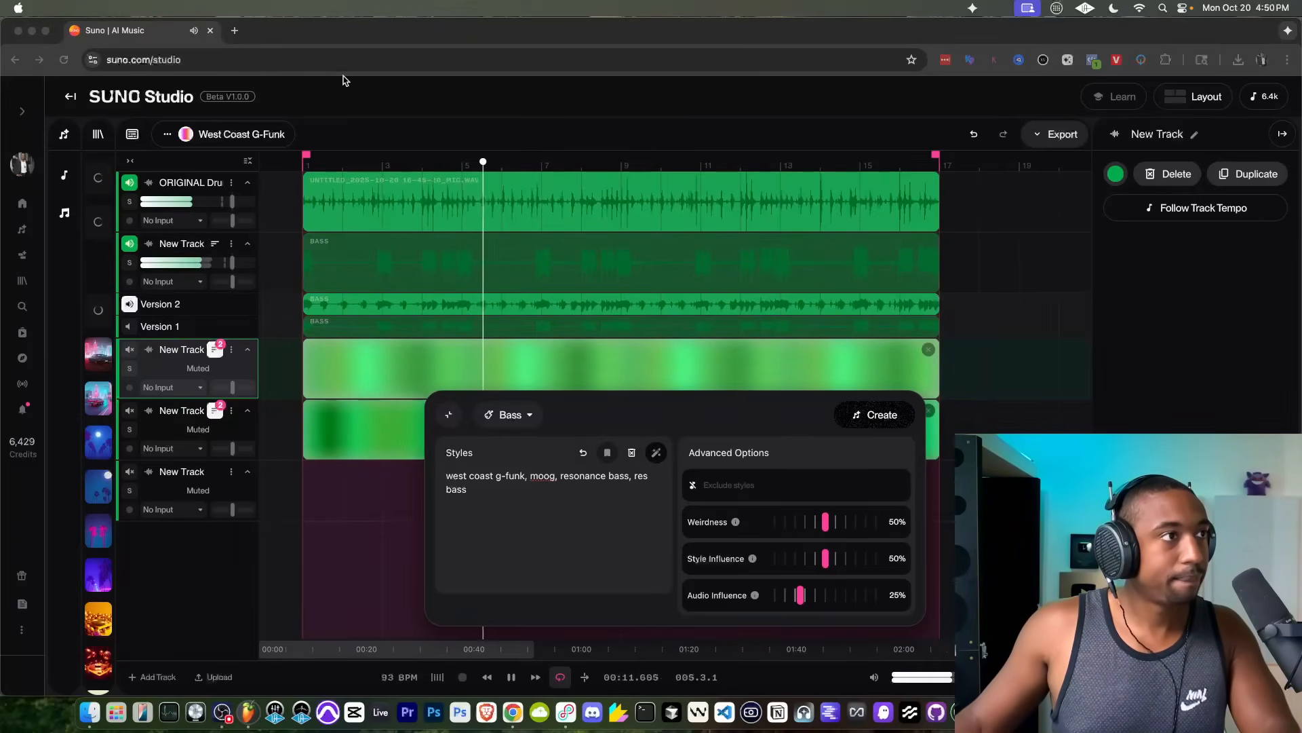
{"action": "left_click", "coordinate": [436, 359]}
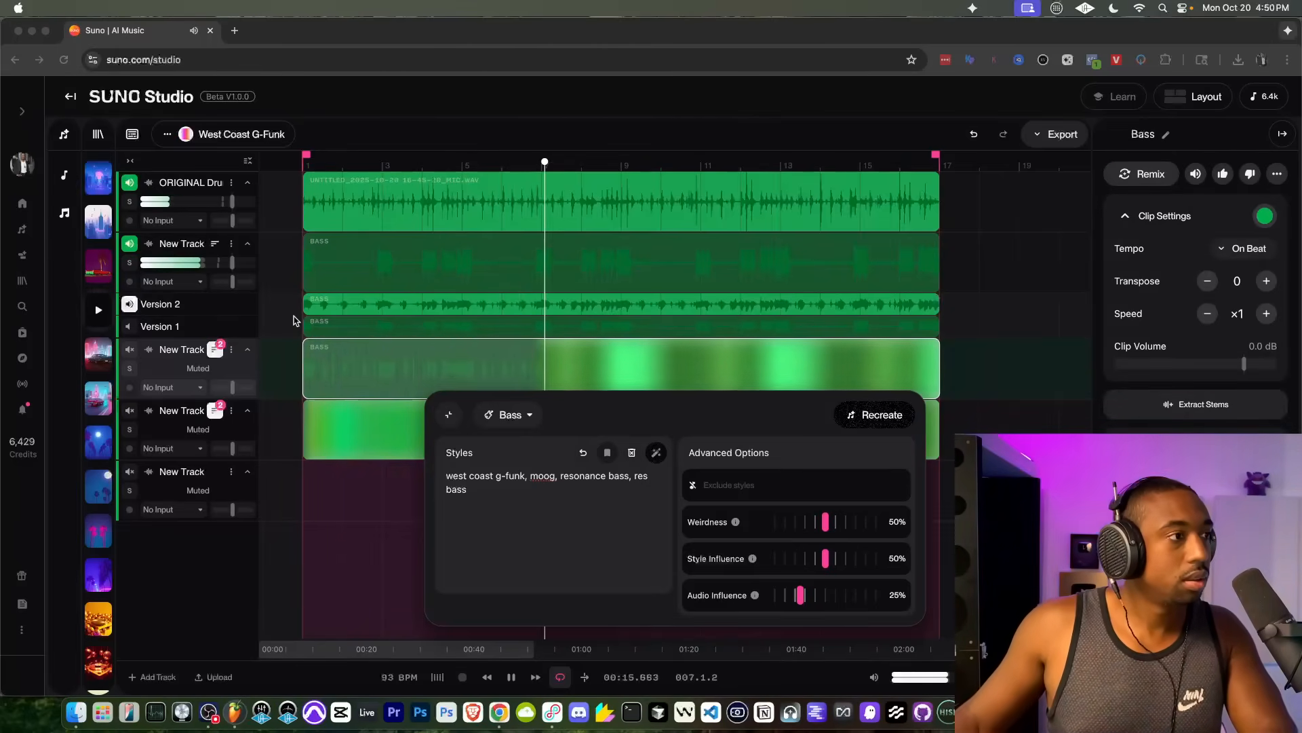
Step: Replay Version 2 of the first bass track with the drums from about bar 7
{"action": "left_click", "coordinate": [575, 401]}
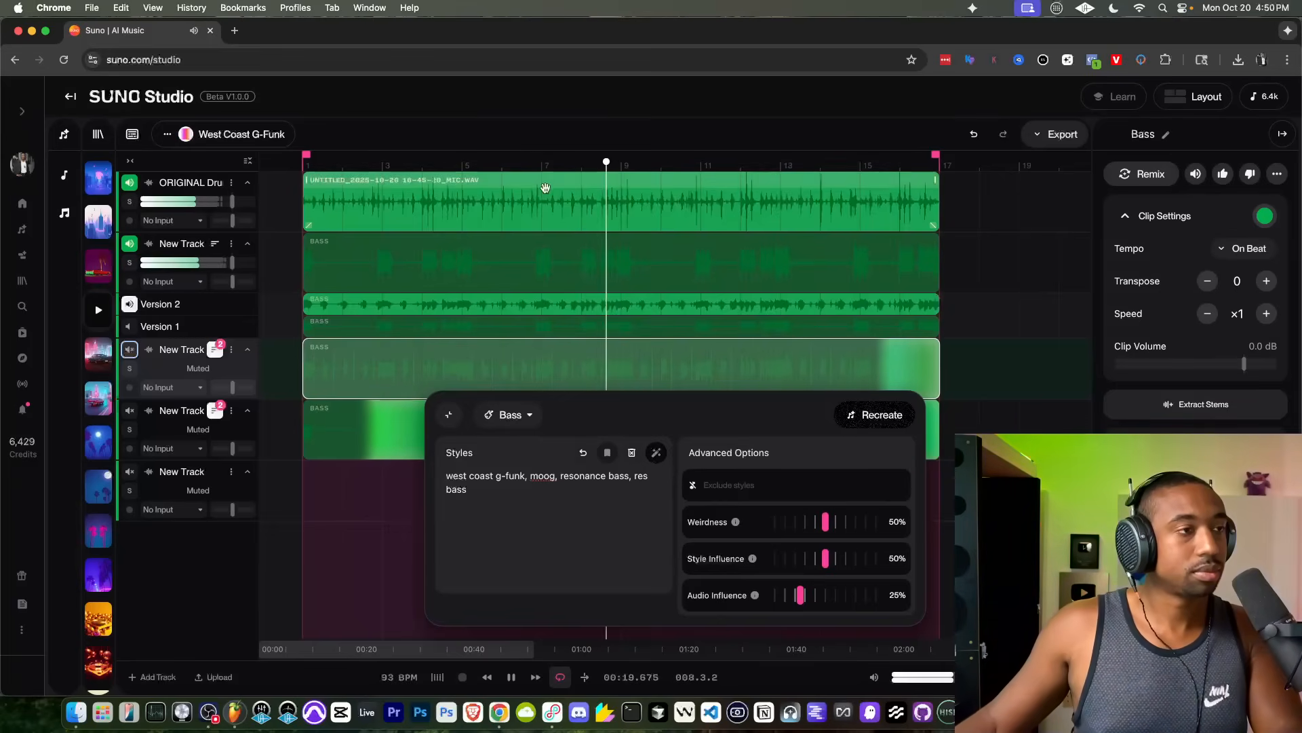
{"action": "left_click", "coordinate": [544, 164]}
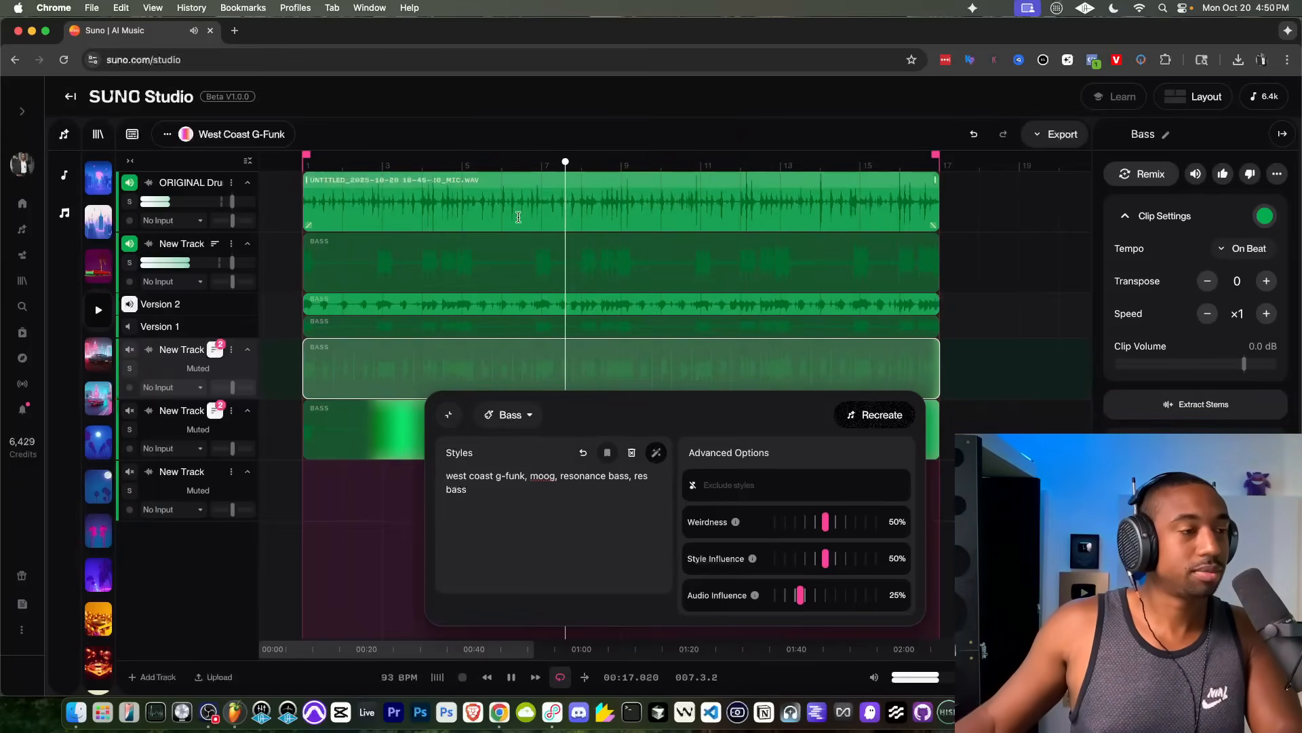
{"action": "key", "text": "space"}
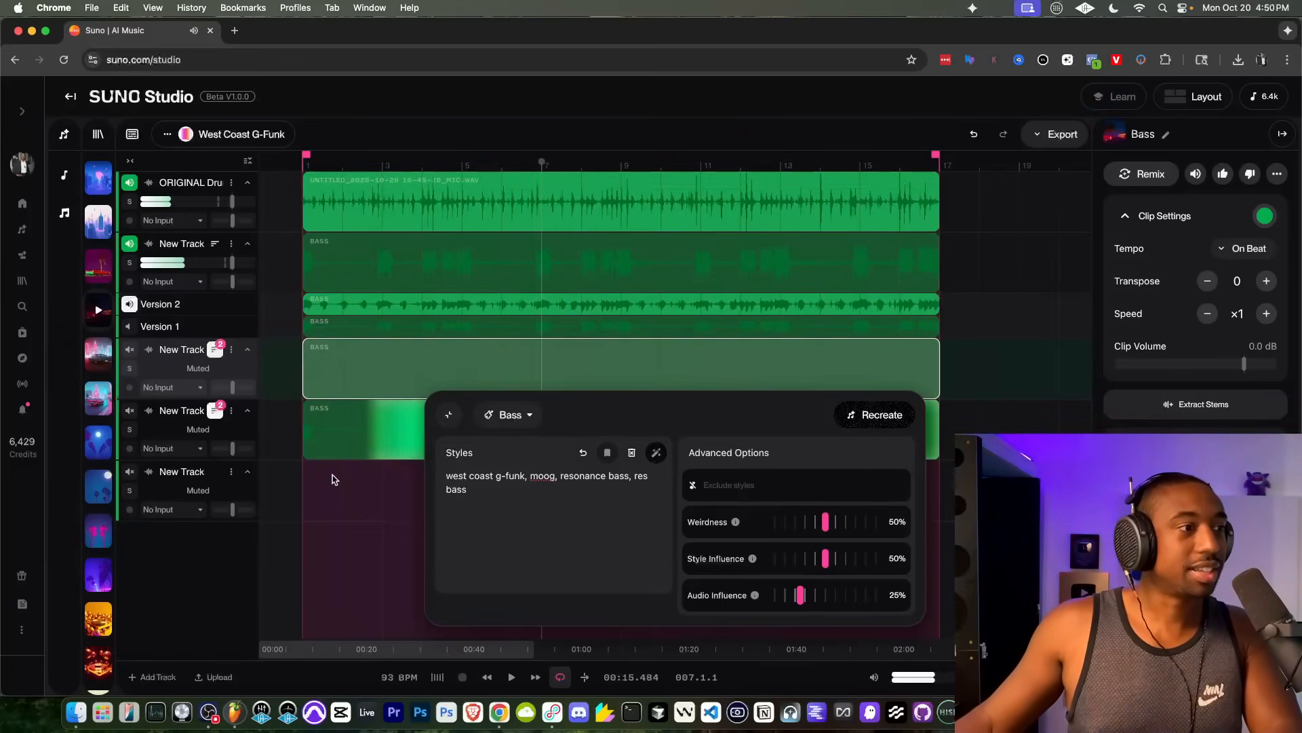
Step: Switch off Version 2, unmute the generated bass track below, play from the start, and mute the first bass track
{"action": "left_click", "coordinate": [133, 305]}
{"action": "left_click", "coordinate": [129, 350]}
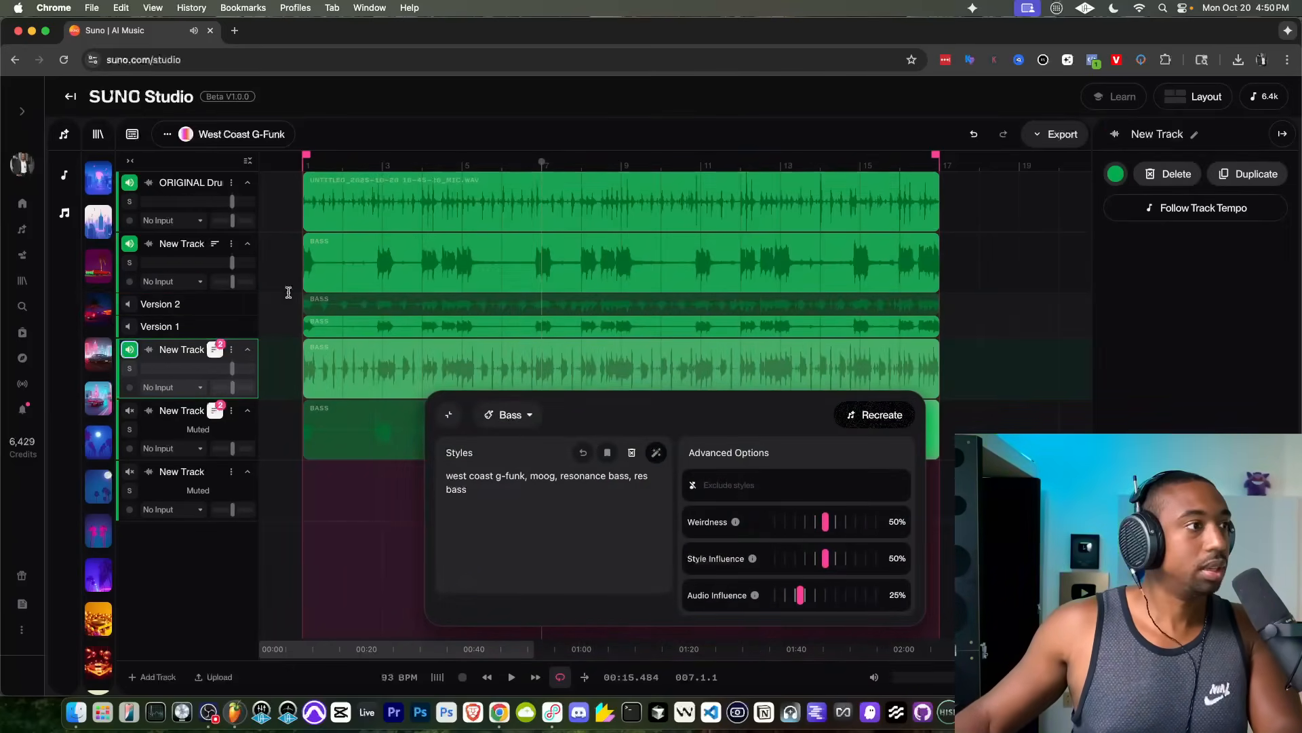
{"action": "left_click", "coordinate": [485, 675]}
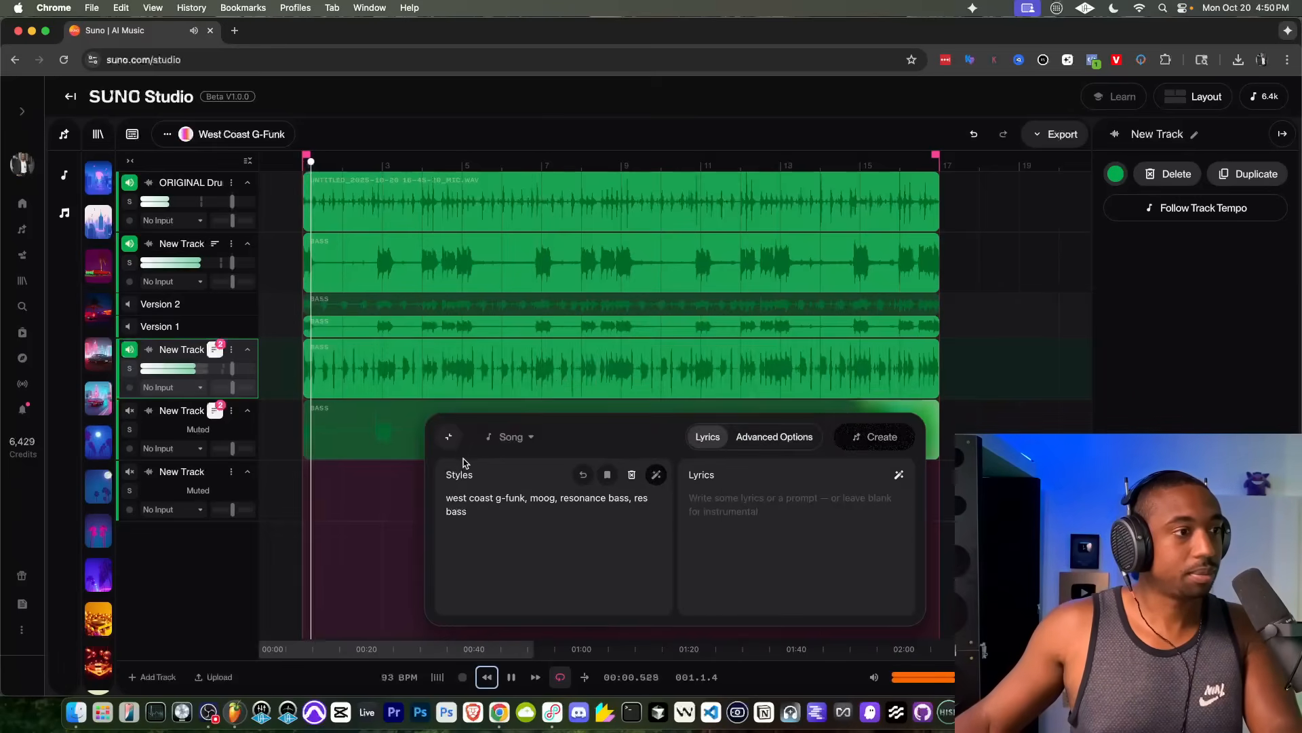
{"action": "left_click", "coordinate": [129, 246]}
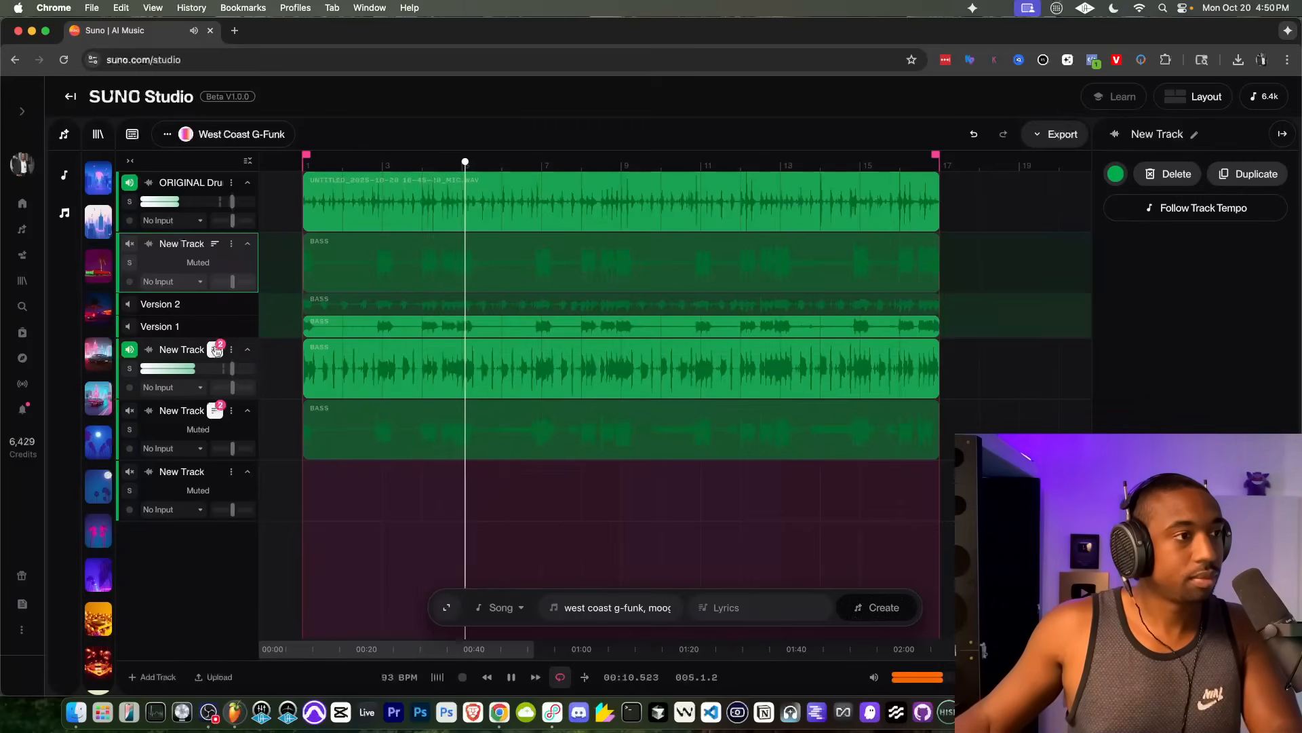
Step: Show the take lanes of the second generated bass track and play its Version 4 with the drums
{"action": "left_click", "coordinate": [216, 350]}
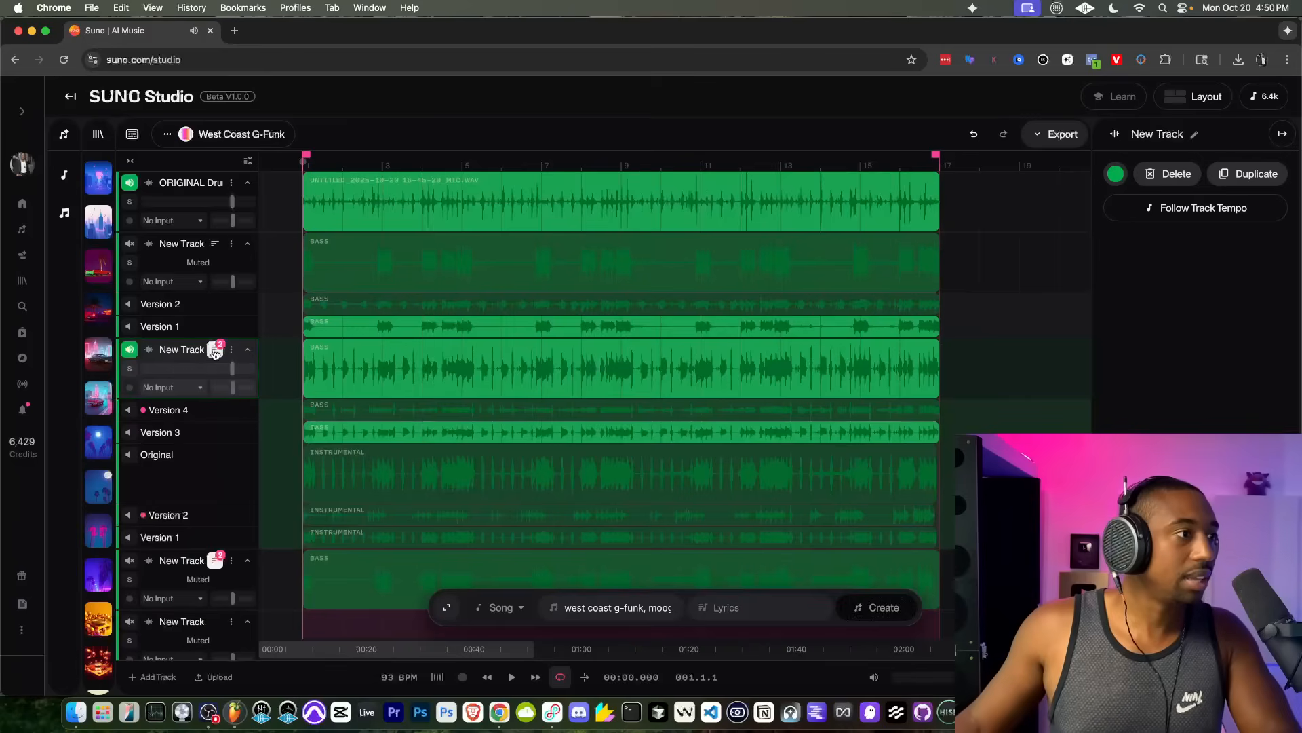
{"action": "left_click", "coordinate": [131, 410]}
{"action": "left_click", "coordinate": [130, 410]}
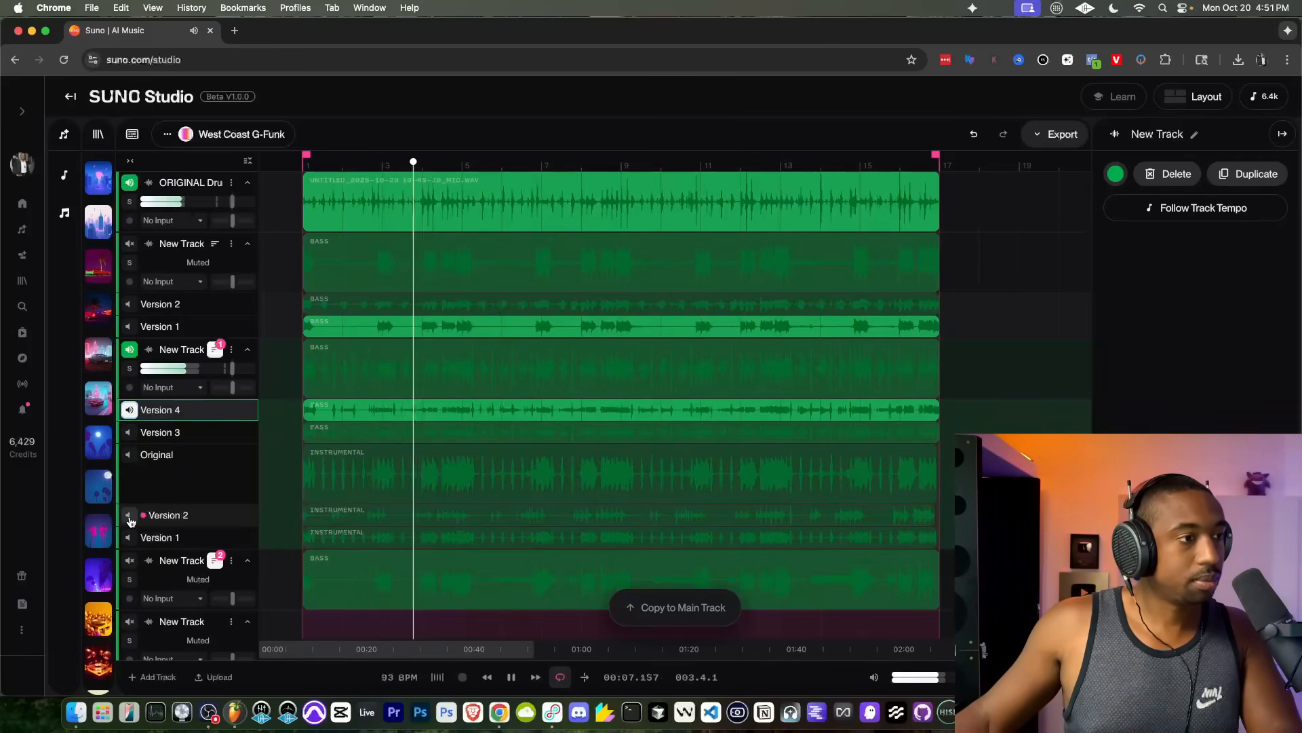
{"action": "key", "text": "space"}
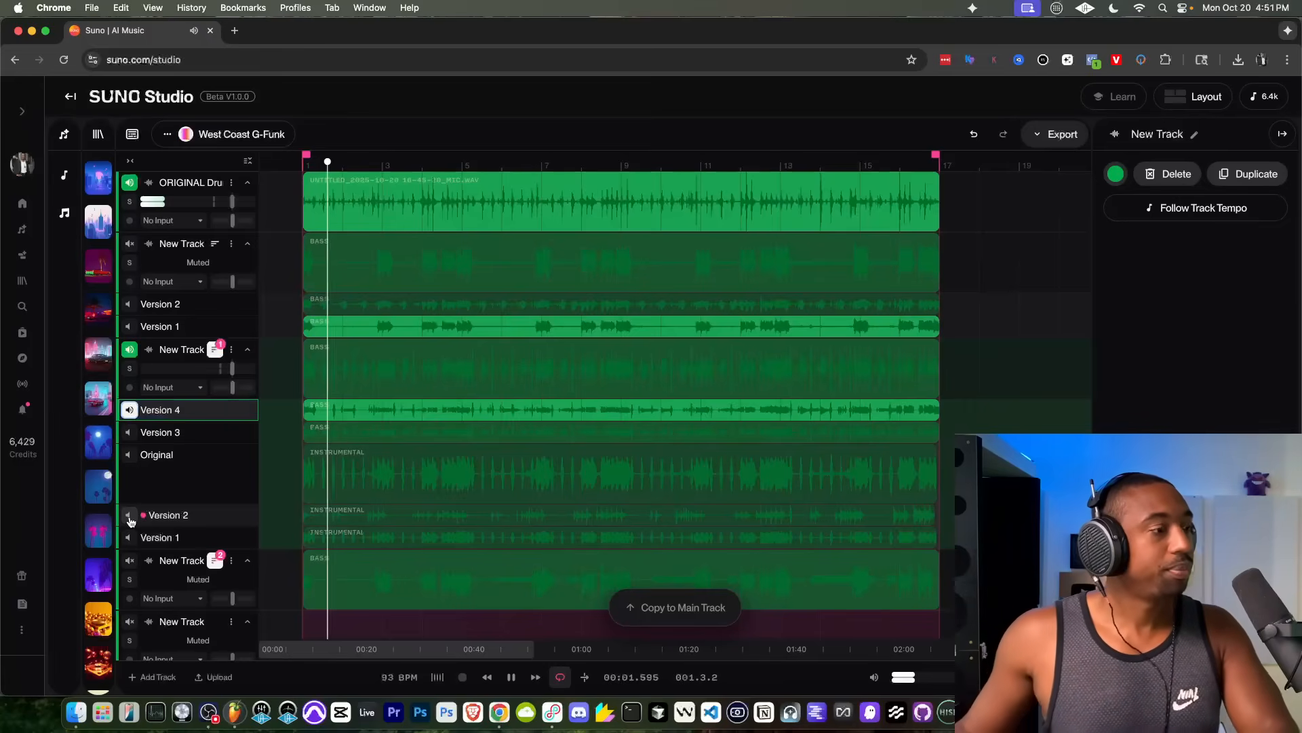
{"action": "scroll", "coordinate": [359, 414], "scroll_direction": "up", "scroll_amount": 5}
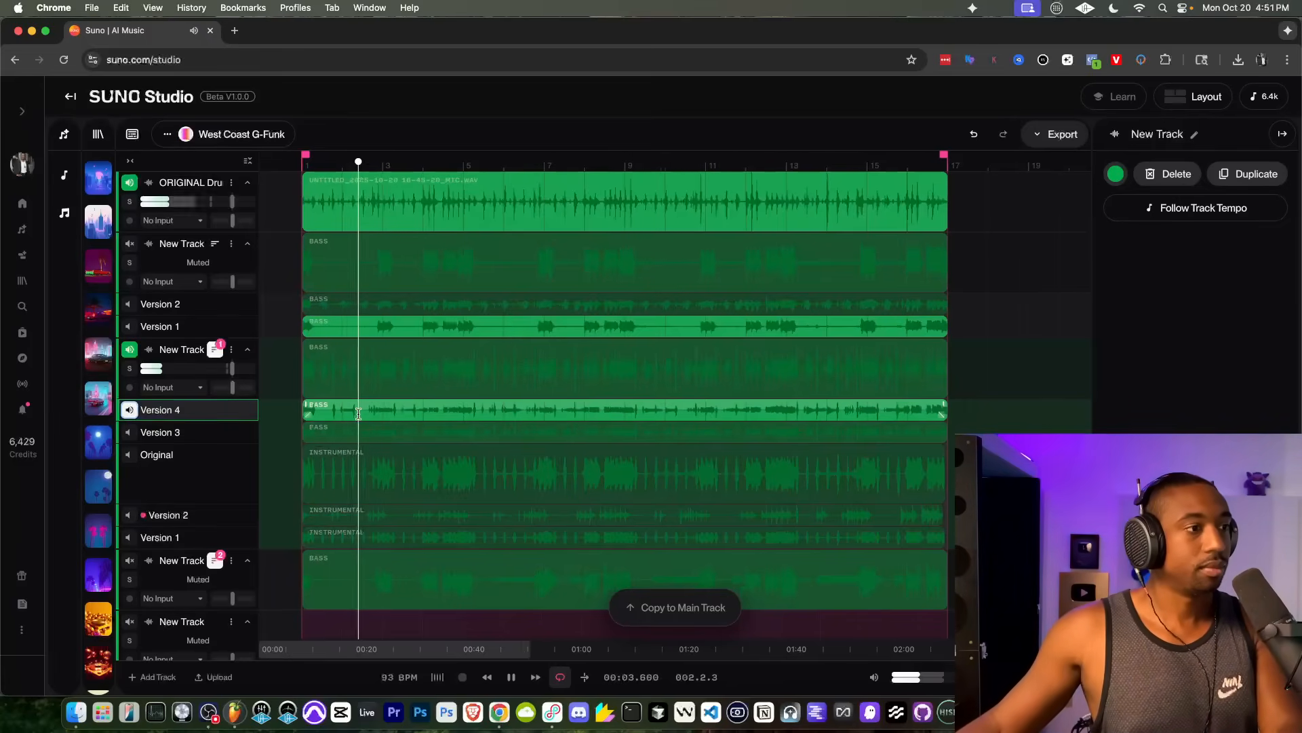
{"action": "scroll", "coordinate": [358, 414], "scroll_direction": "up", "scroll_amount": 2}
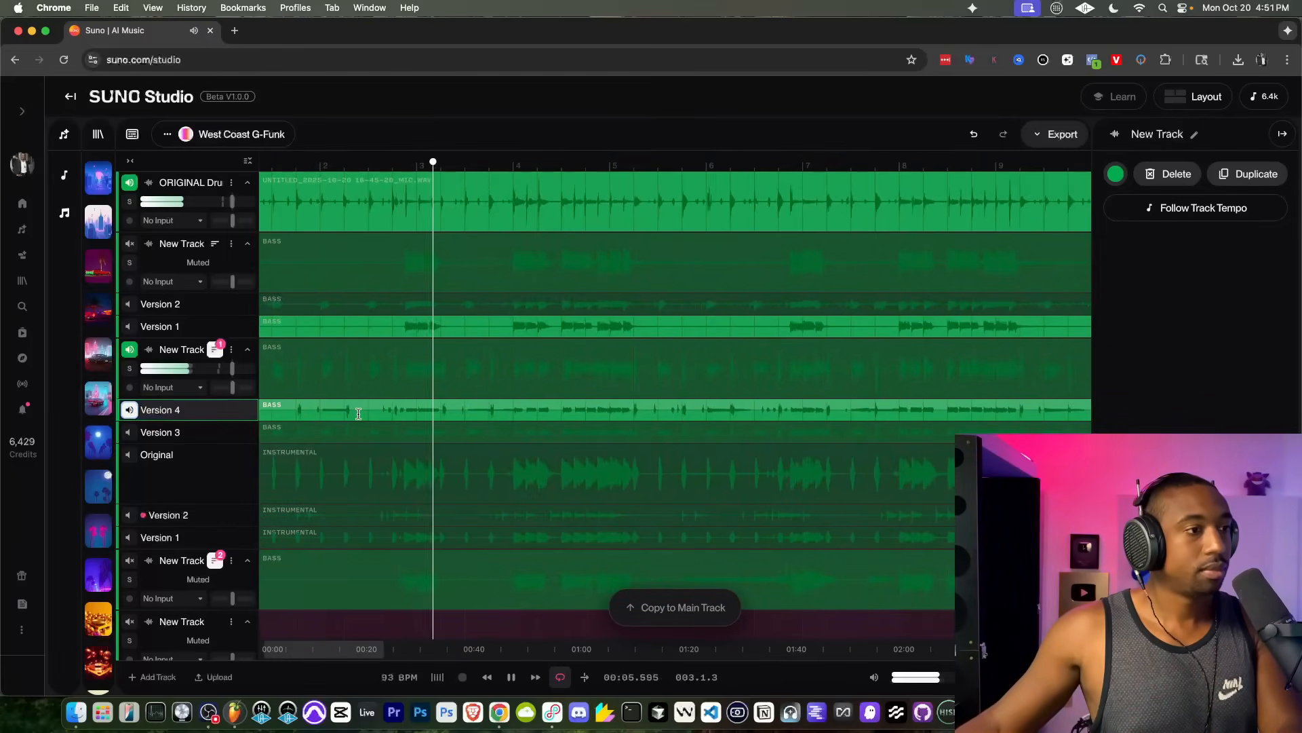
{"action": "scroll", "coordinate": [358, 413], "scroll_direction": "down", "scroll_amount": 5}
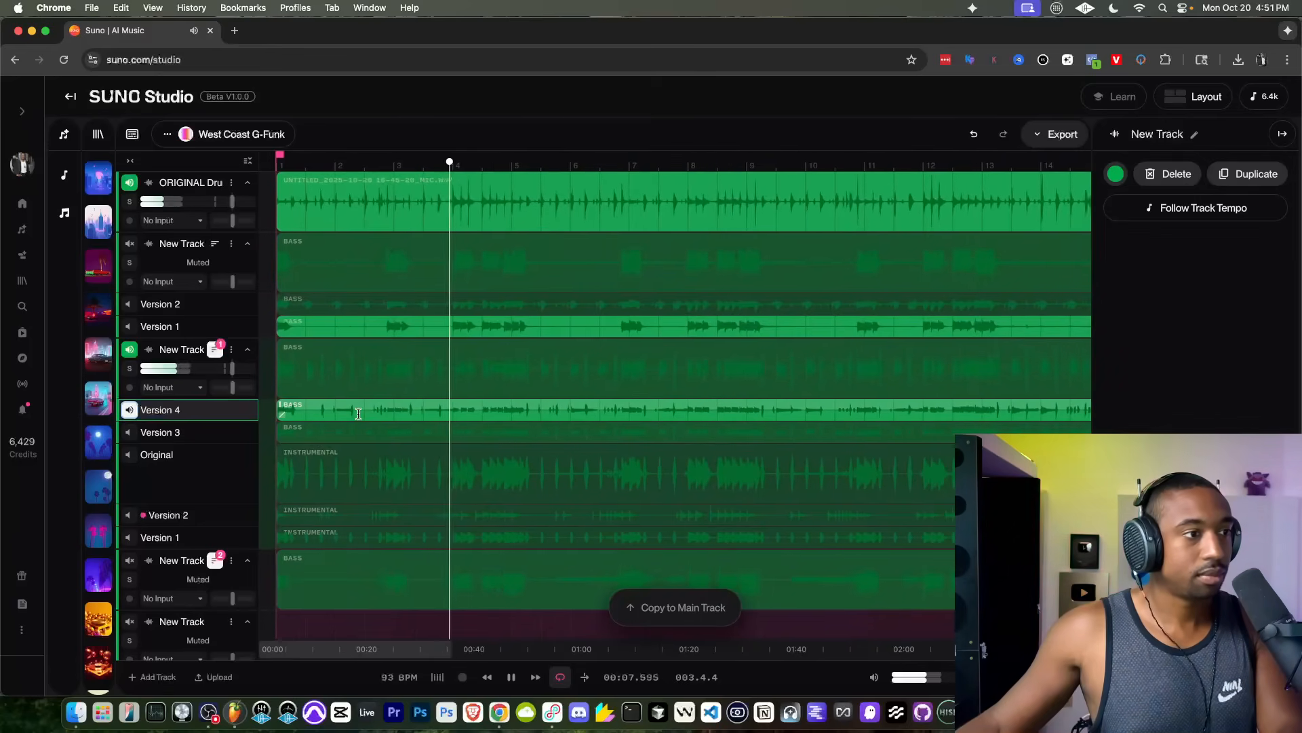
{"action": "scroll", "coordinate": [358, 414], "scroll_direction": "down", "scroll_amount": 3}
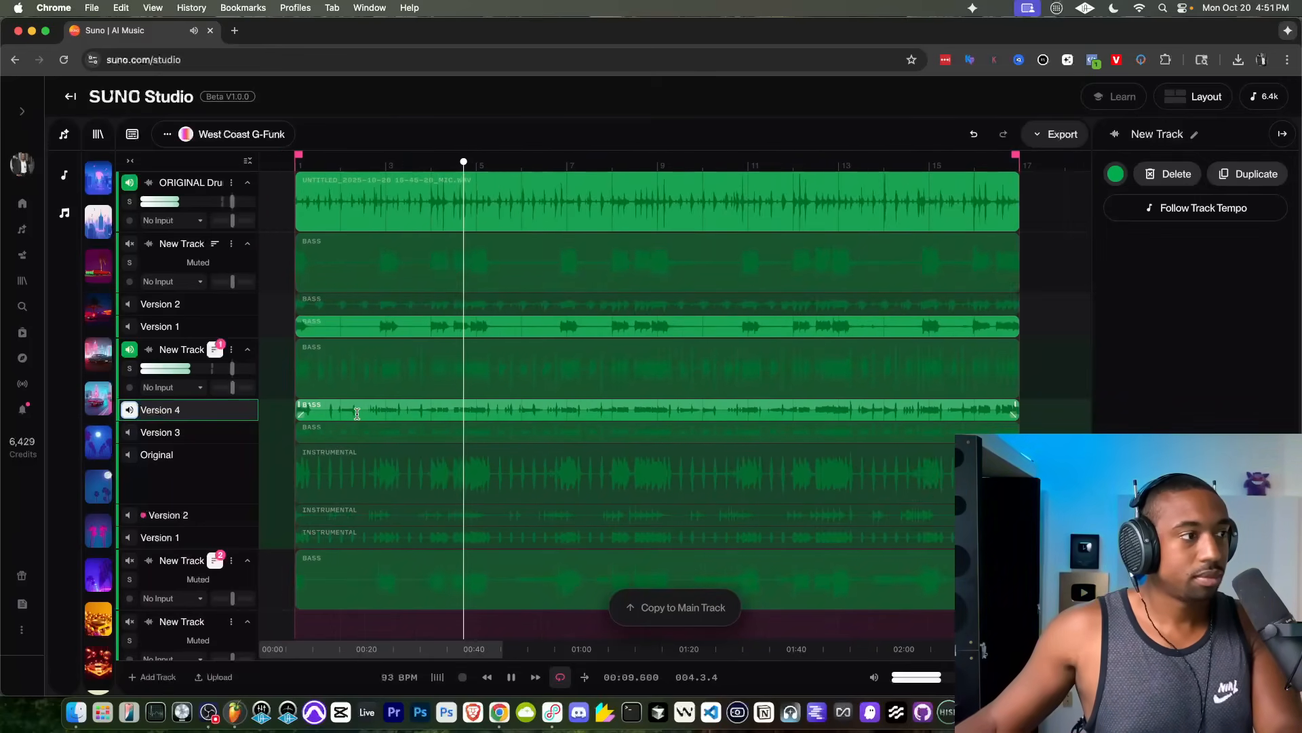
{"action": "scroll", "coordinate": [357, 414], "scroll_direction": "down", "scroll_amount": 2}
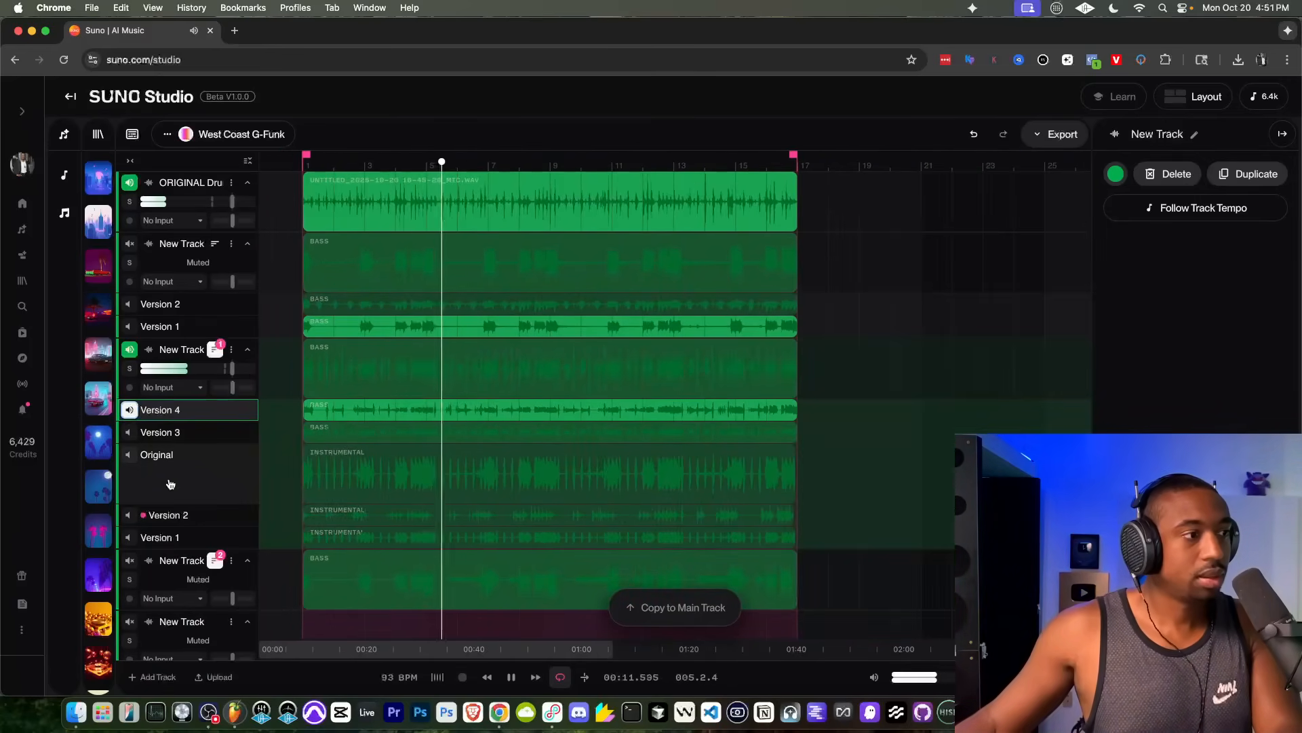
Step: Activate Version 3 of the second generated bass track and play it with the drums
{"action": "left_click", "coordinate": [130, 410]}
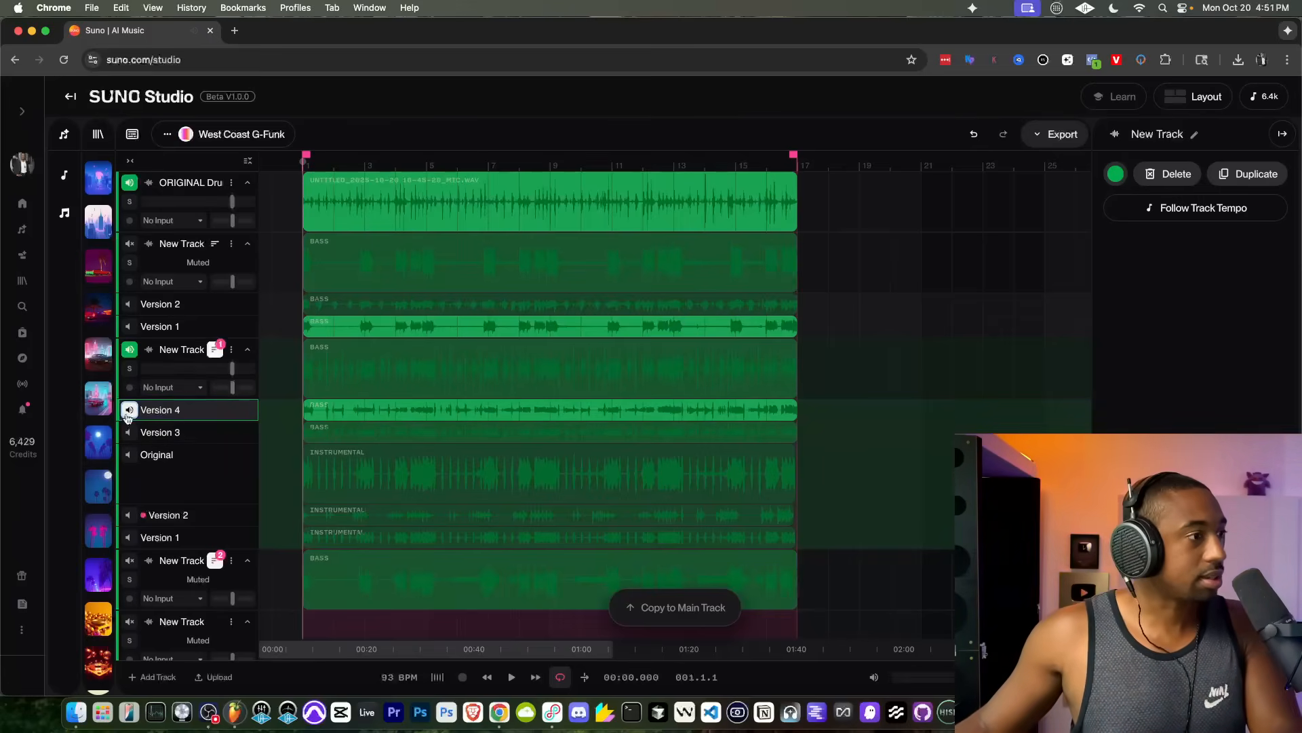
{"action": "left_click", "coordinate": [141, 433]}
{"action": "key", "text": "space"}
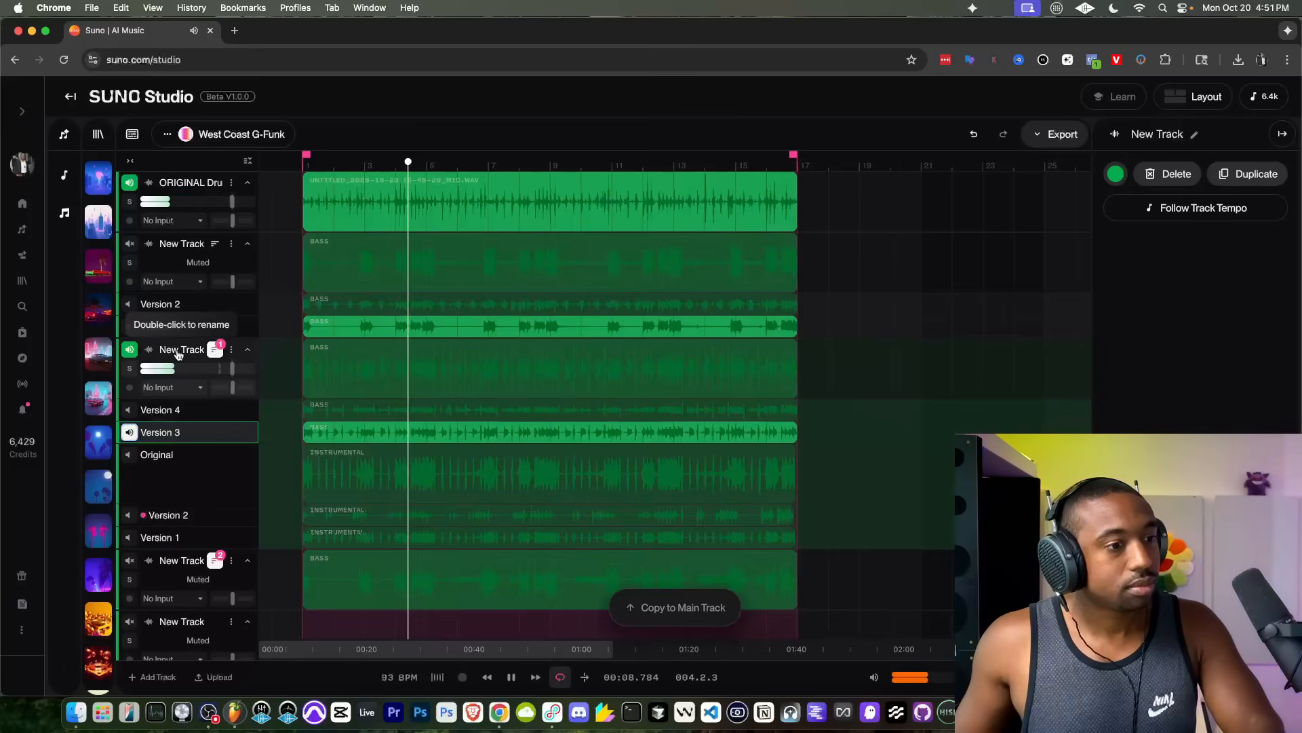
{"action": "left_click", "coordinate": [360, 432]}
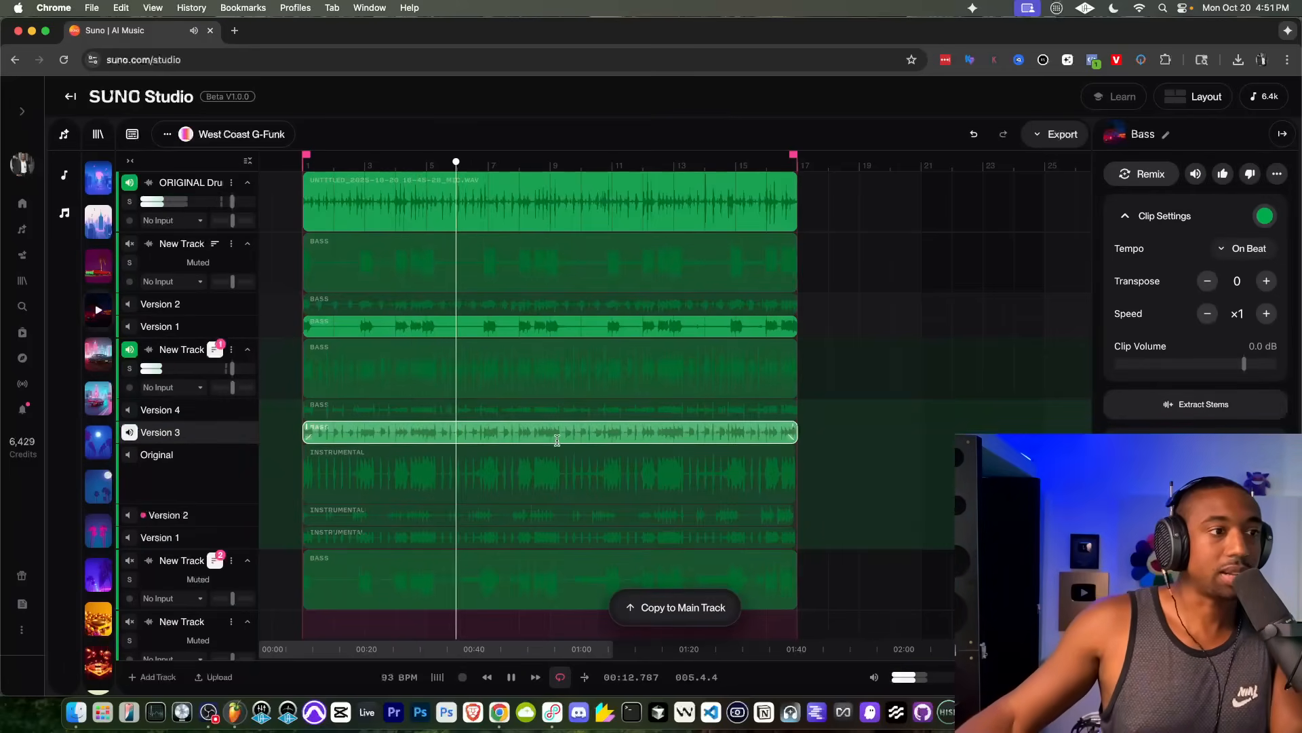
{"action": "key", "text": "space"}
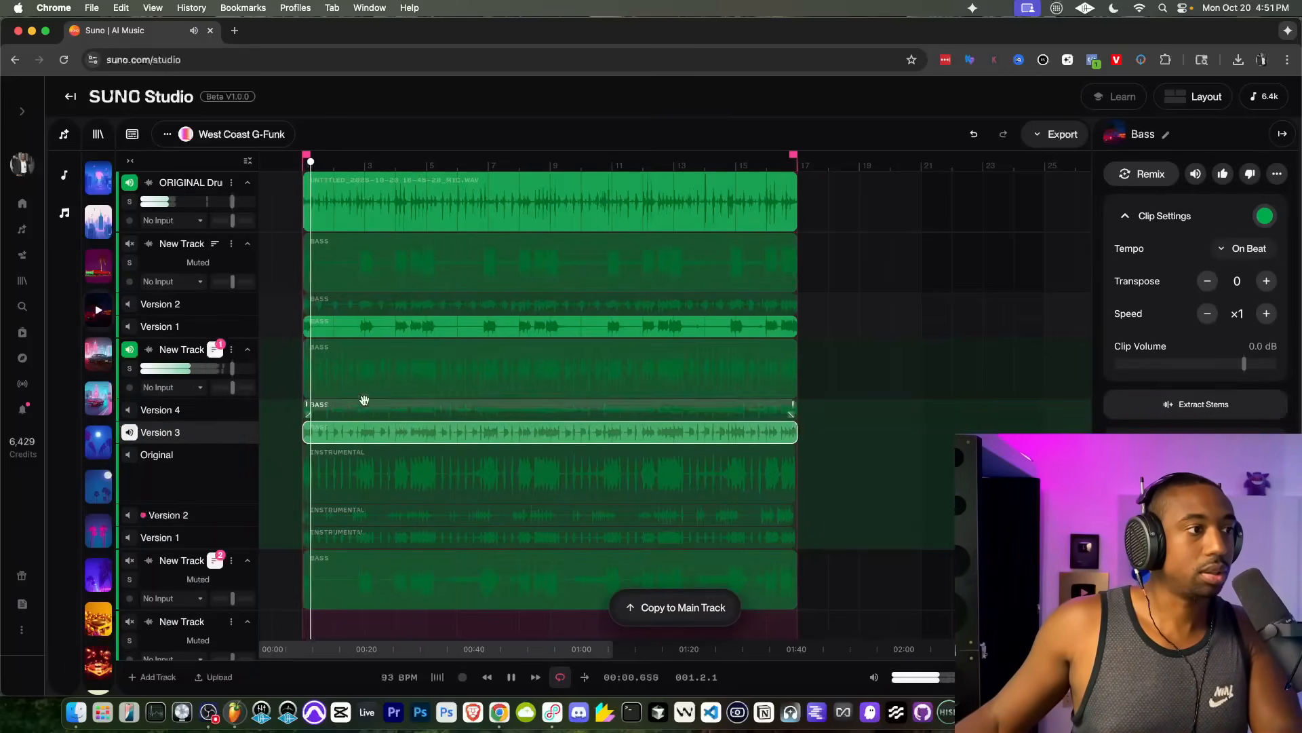
Step: Mute the second generated bass track, unmute the third, and play the third track's Version 4 from its take lanes
{"action": "key", "text": "space"}
{"action": "left_click", "coordinate": [129, 351]}
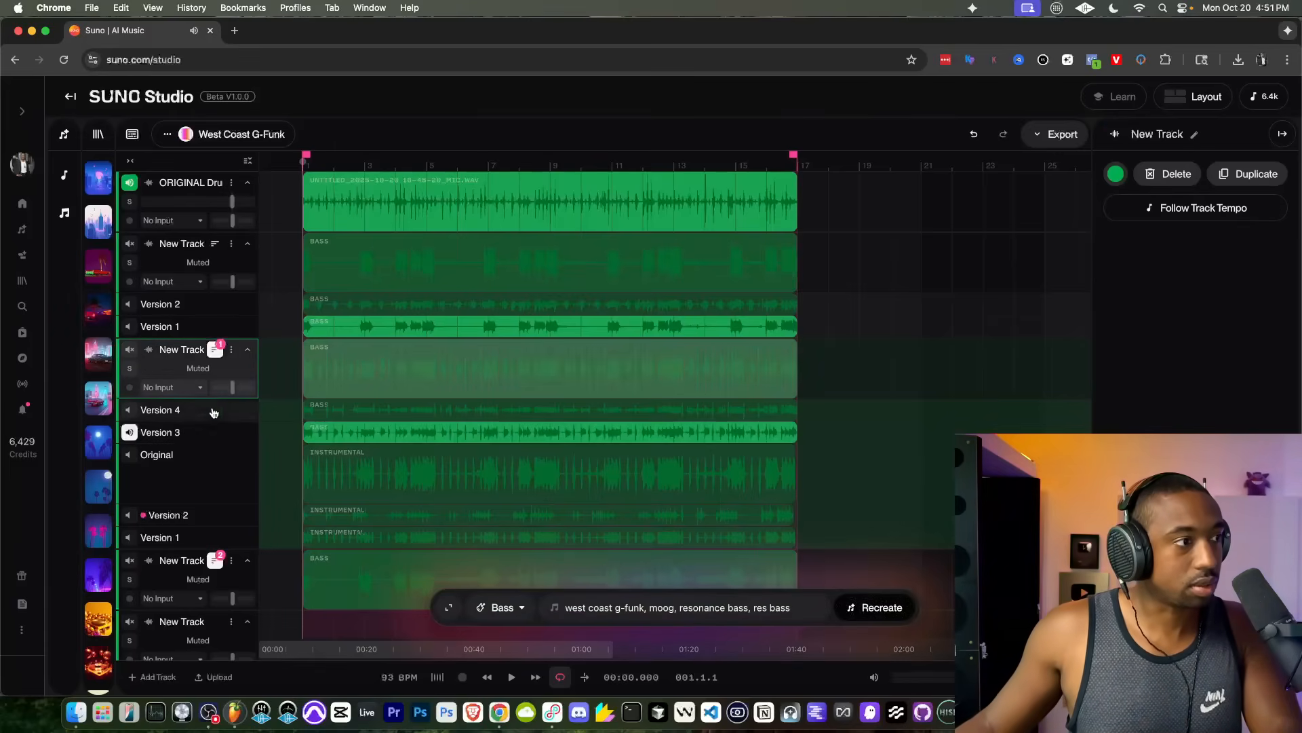
{"action": "scroll", "coordinate": [256, 461], "scroll_direction": "down", "scroll_amount": 4}
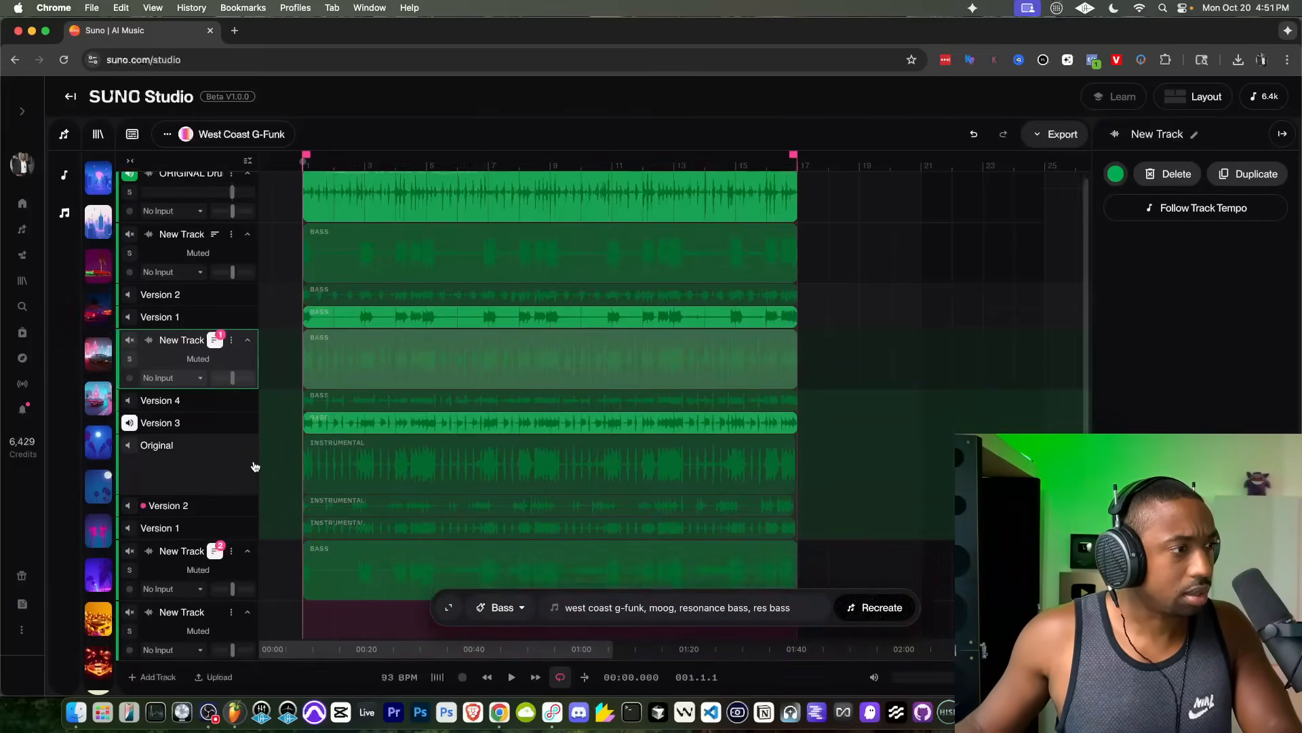
{"action": "left_click", "coordinate": [130, 441]}
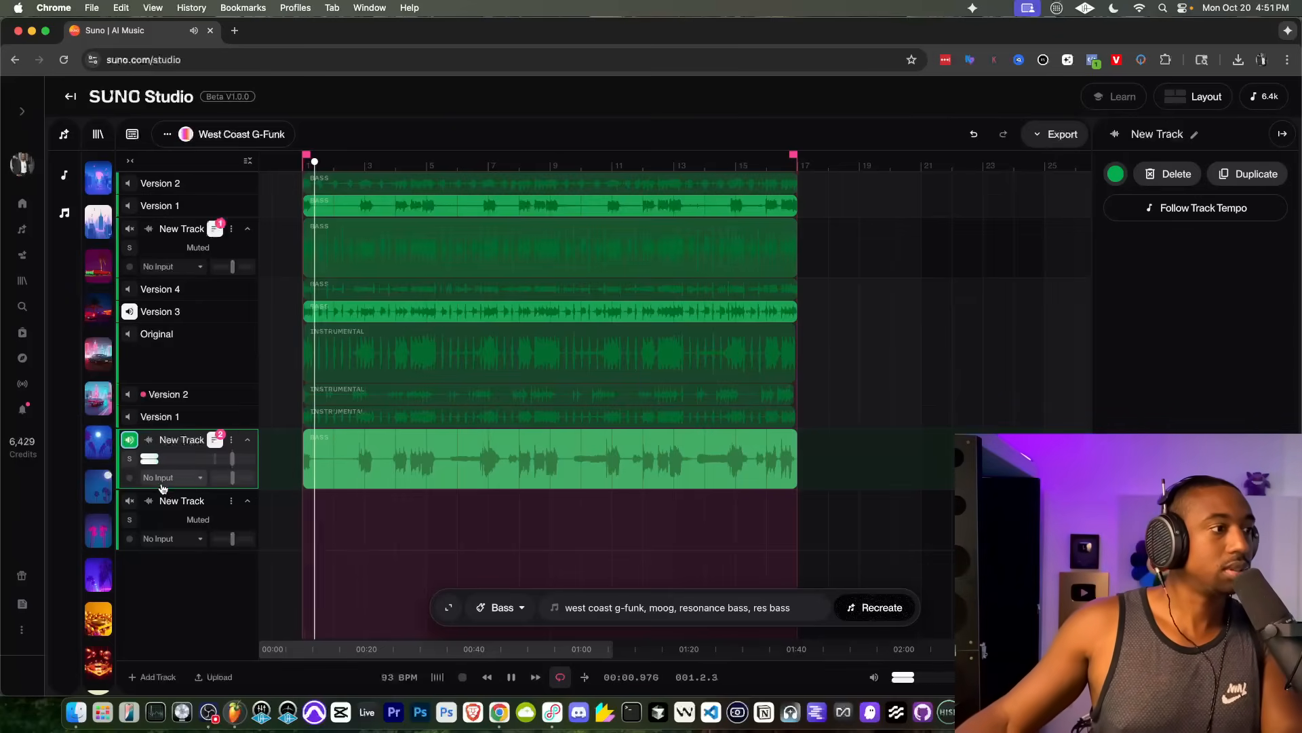
{"action": "left_click", "coordinate": [211, 442]}
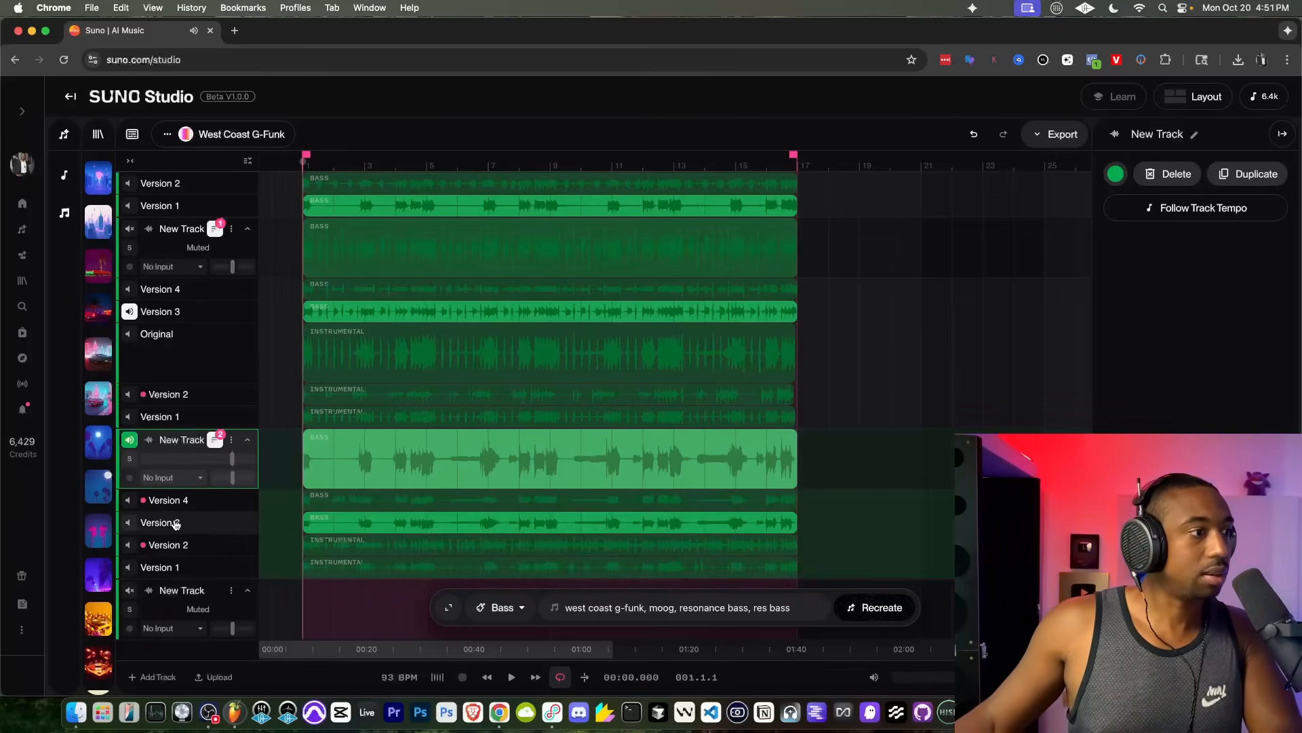
{"action": "left_click", "coordinate": [130, 505]}
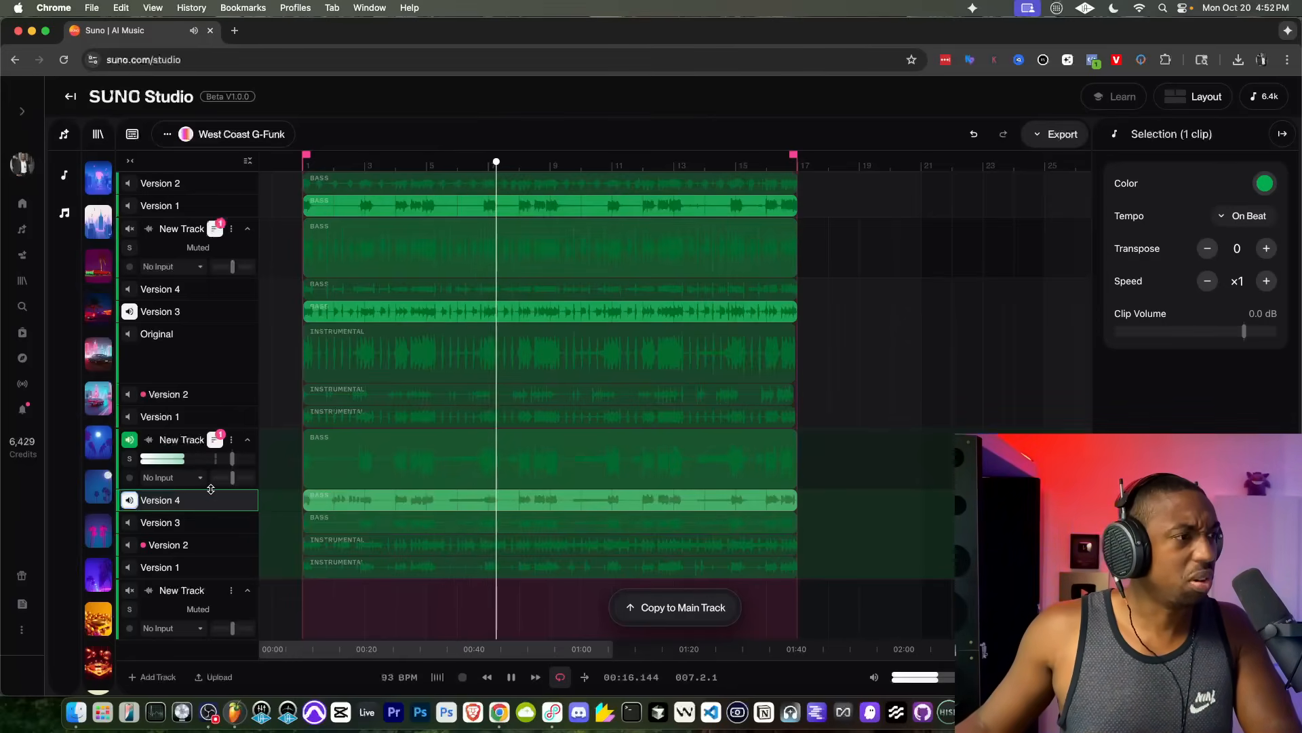
Step: Rename the third generated bass track as "Bass"
{"action": "left_click", "coordinate": [231, 440]}
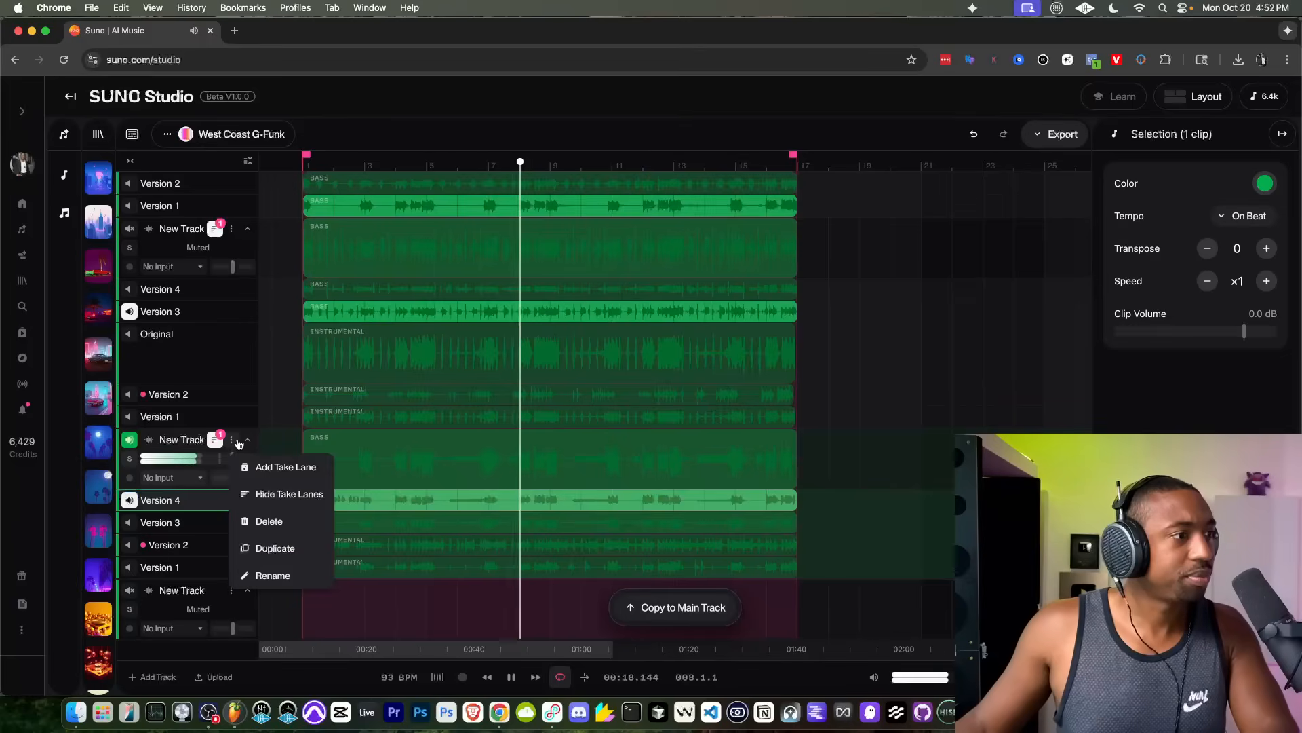
{"action": "left_click", "coordinate": [268, 521]}
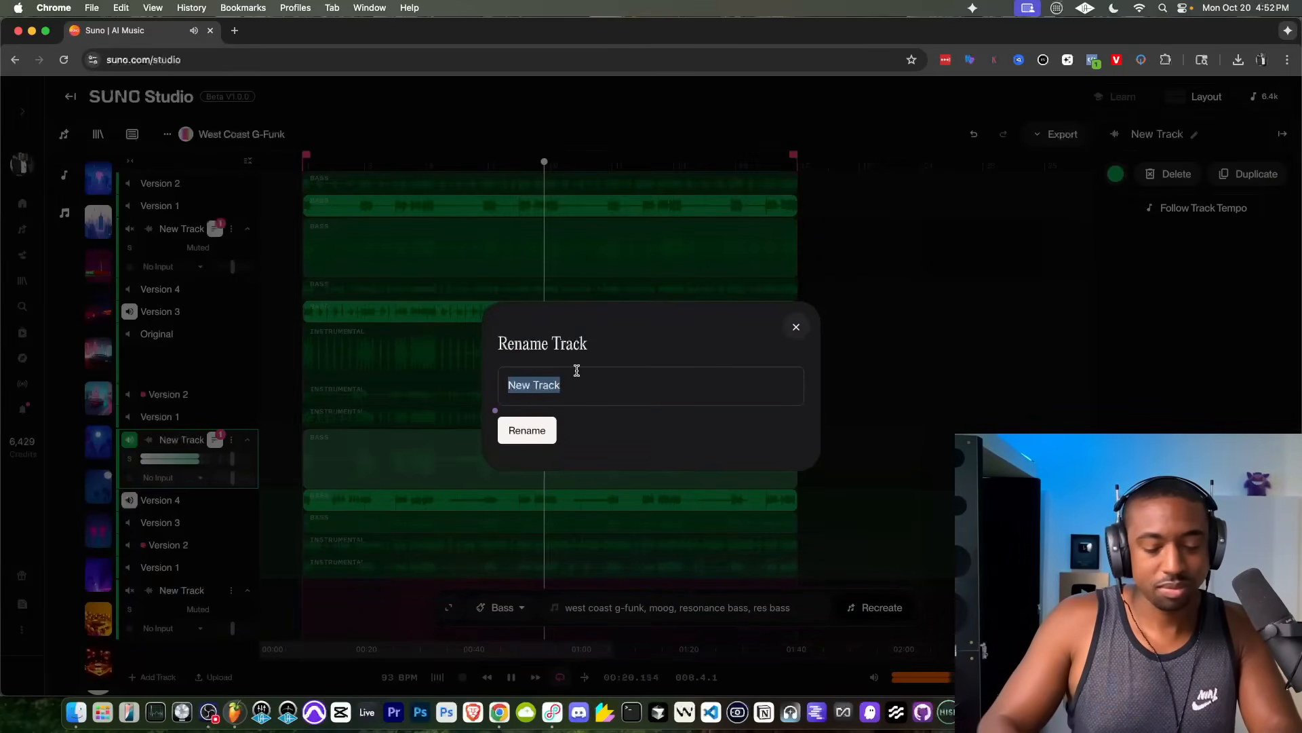
{"action": "type", "text": "Bass"}
{"action": "key", "text": "Return"}
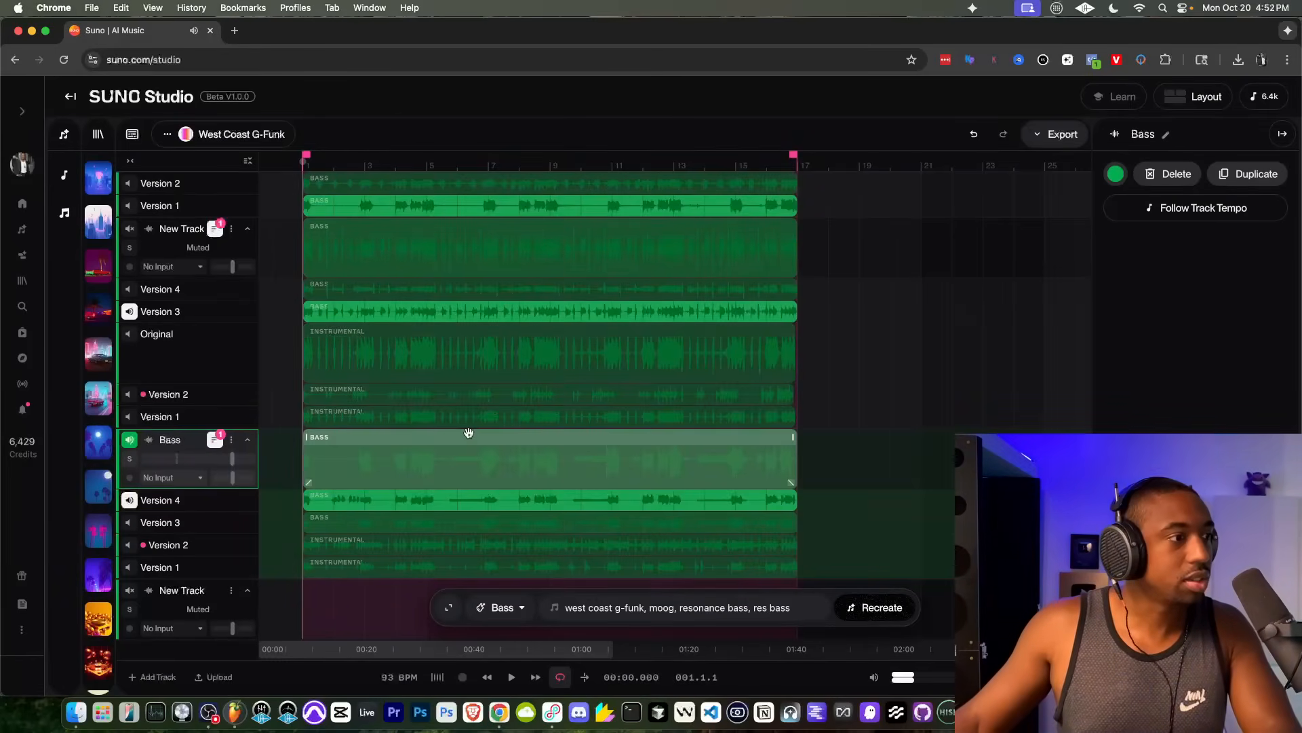
Step: Hide the take lanes of the Bass track
{"action": "scroll", "coordinate": [454, 476], "scroll_direction": "down", "scroll_amount": 1}
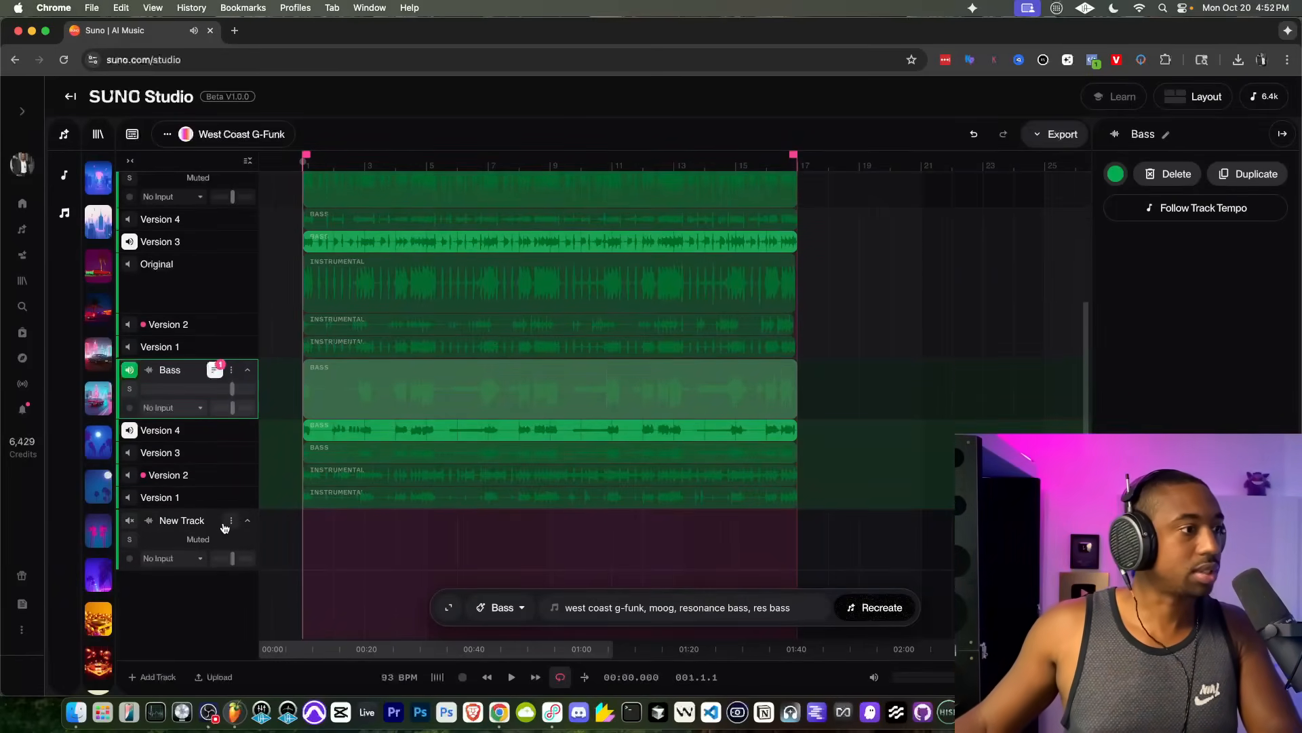
{"action": "scroll", "coordinate": [226, 516], "scroll_direction": "up", "scroll_amount": 3}
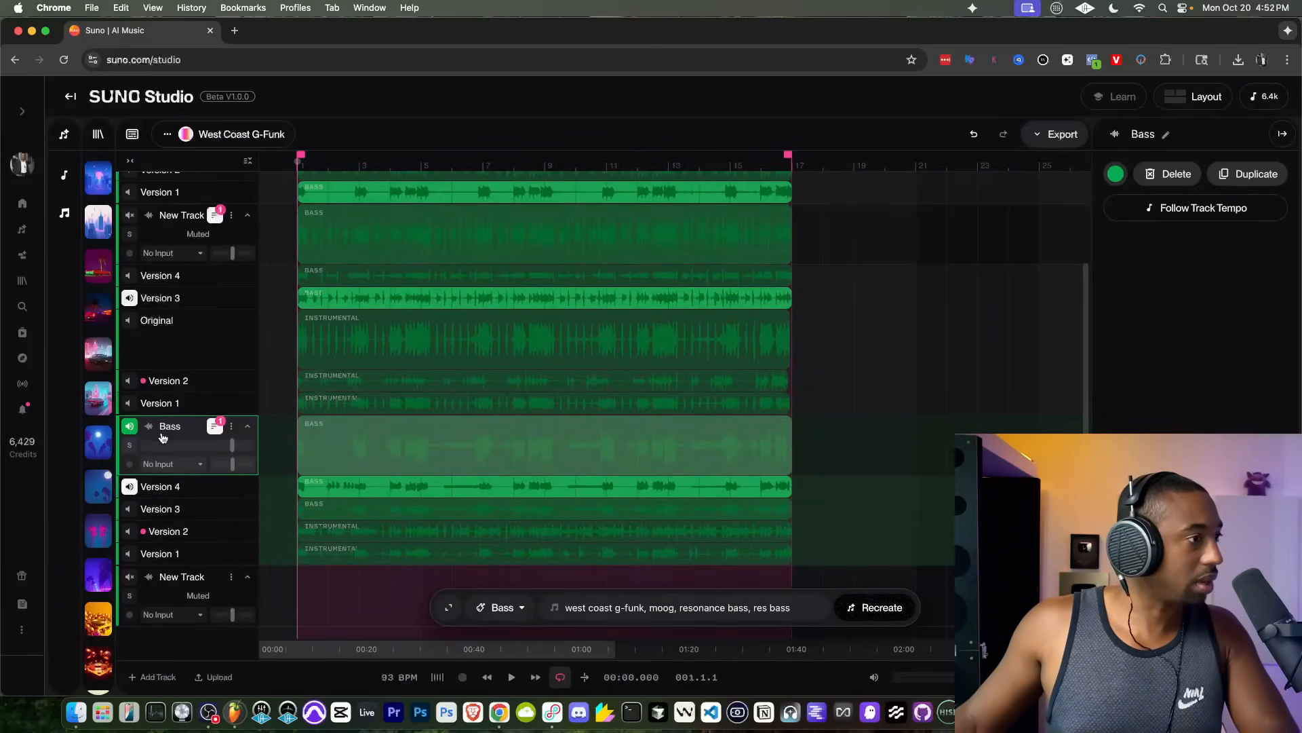
{"action": "scroll", "coordinate": [218, 436], "scroll_direction": "up", "scroll_amount": 3}
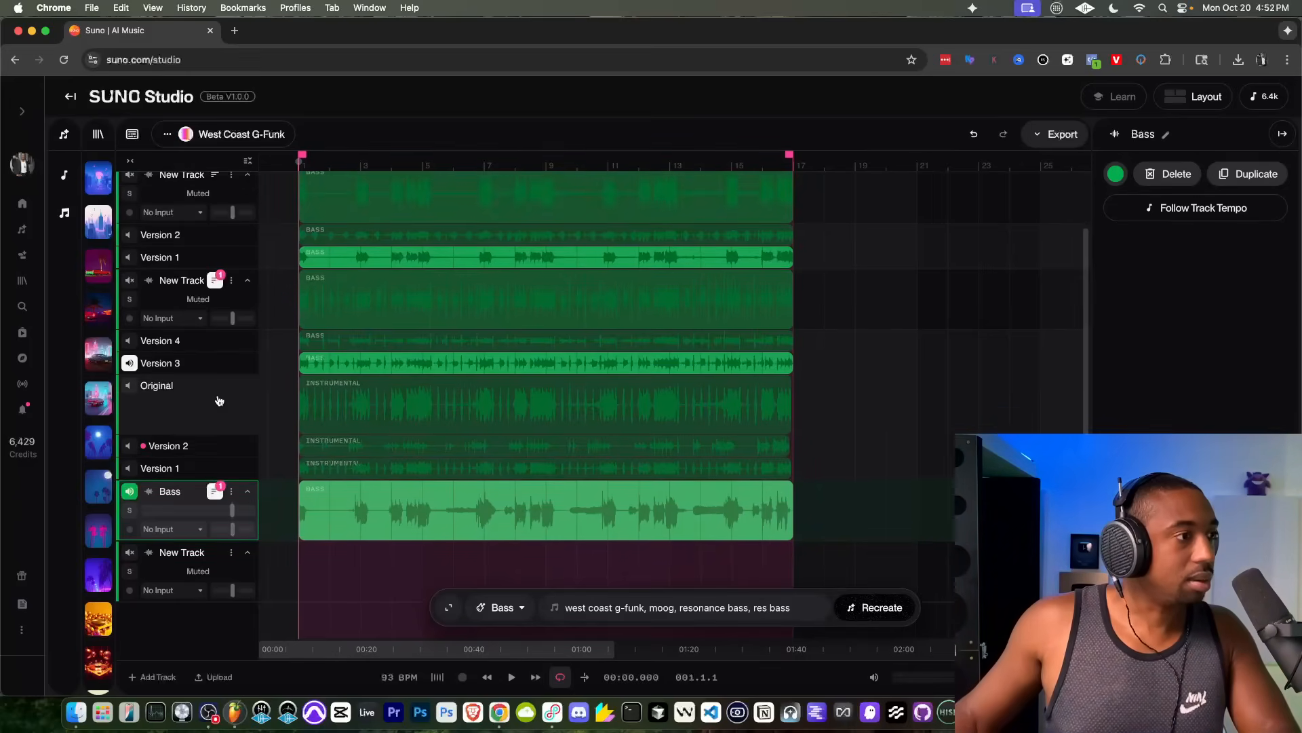
{"action": "scroll", "coordinate": [218, 434], "scroll_direction": "up", "scroll_amount": 2}
{"action": "left_click", "coordinate": [217, 434]}
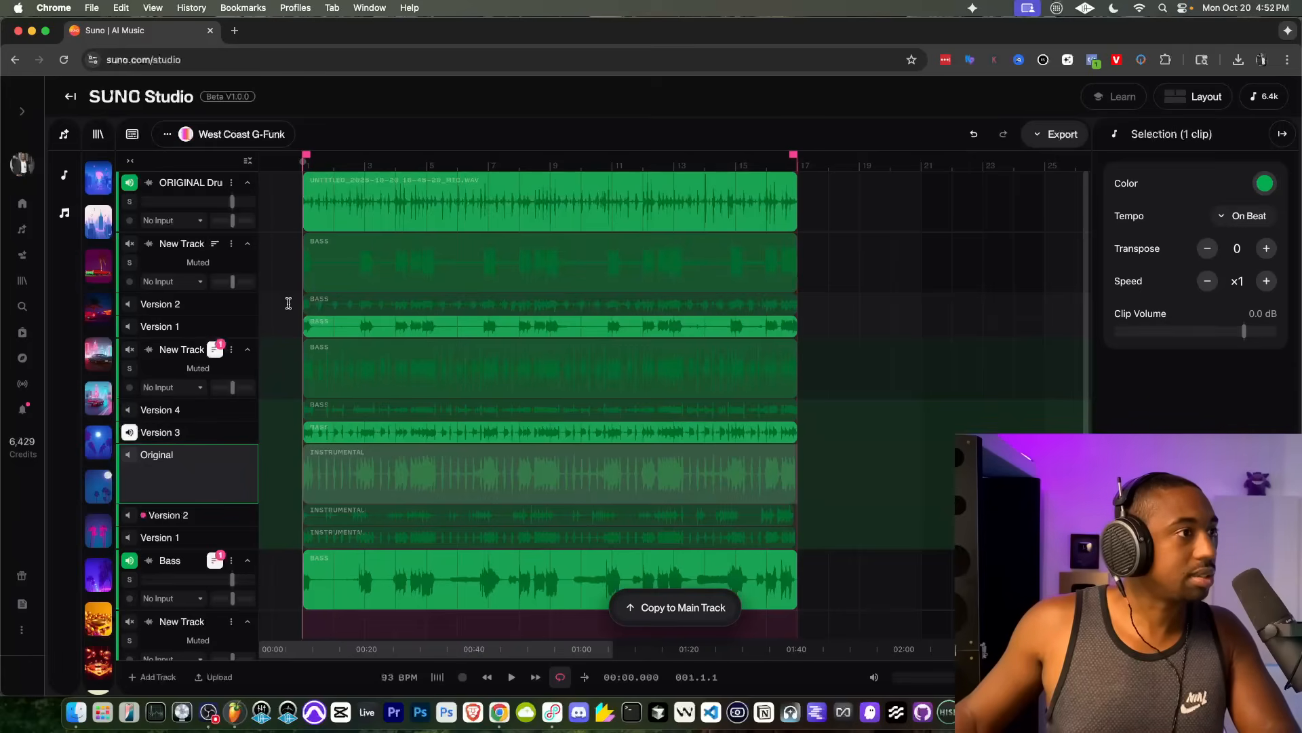
Step: Delete the two muted bass tracks between the original drums and the Bass track
{"action": "left_click", "coordinate": [231, 244]}
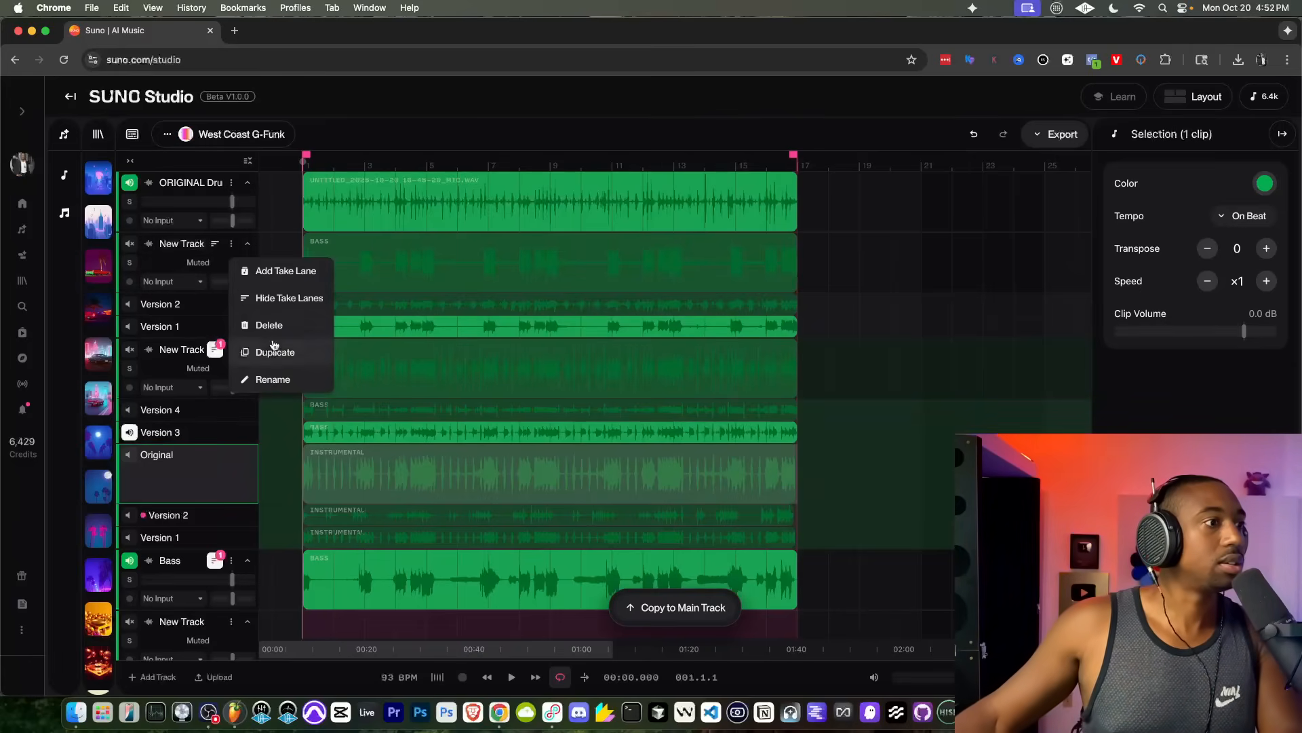
{"action": "left_click", "coordinate": [278, 323]}
{"action": "left_click", "coordinate": [231, 245]}
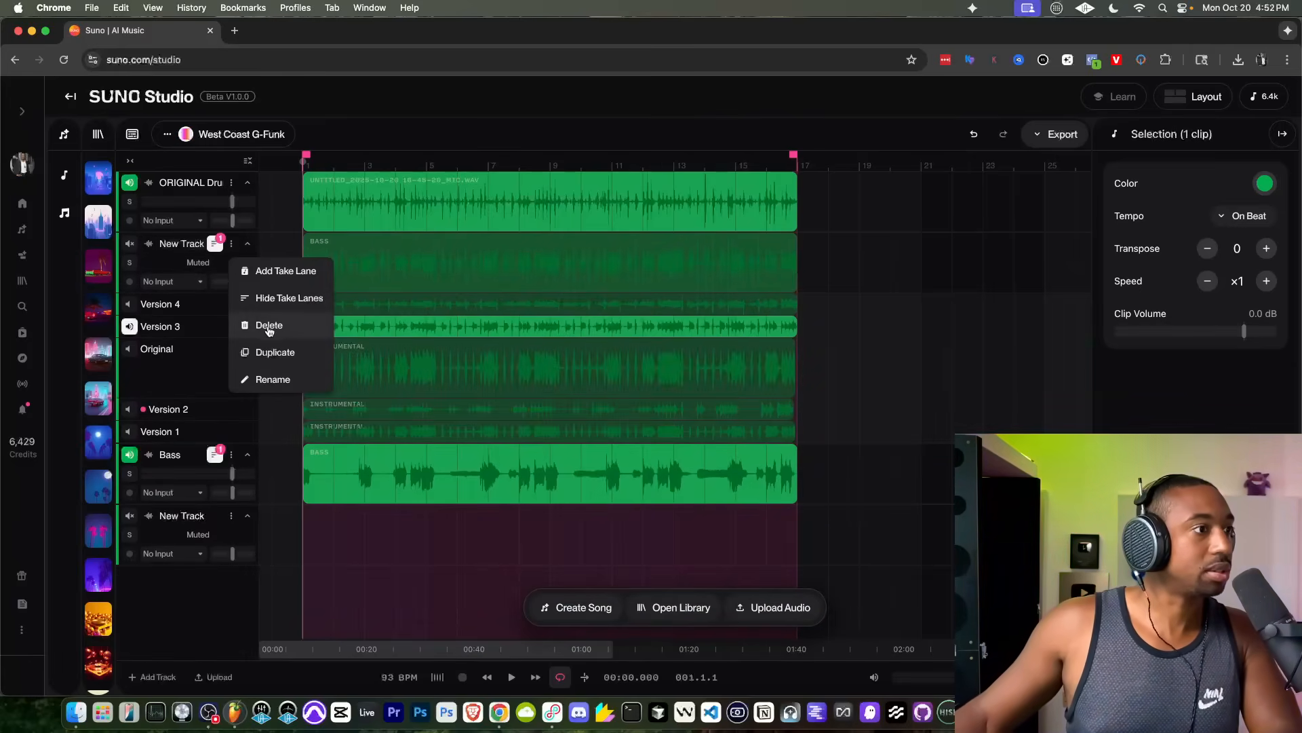
{"action": "left_click", "coordinate": [264, 325]}
{"action": "left_click", "coordinate": [231, 247]}
{"action": "left_click", "coordinate": [204, 400]}
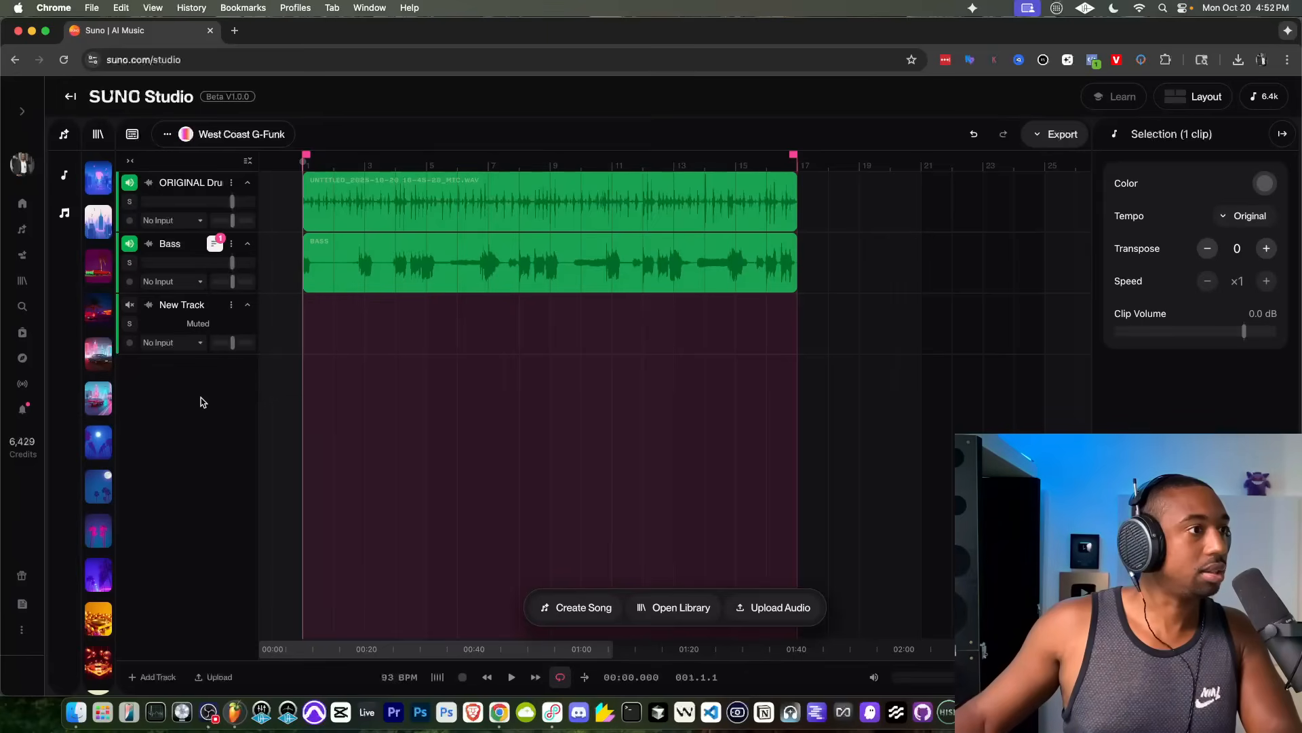
Step: Play the drums with the Bass track briefly, stop, and undo the last track deletion
{"action": "key", "text": "space"}
{"action": "key", "text": "space"}
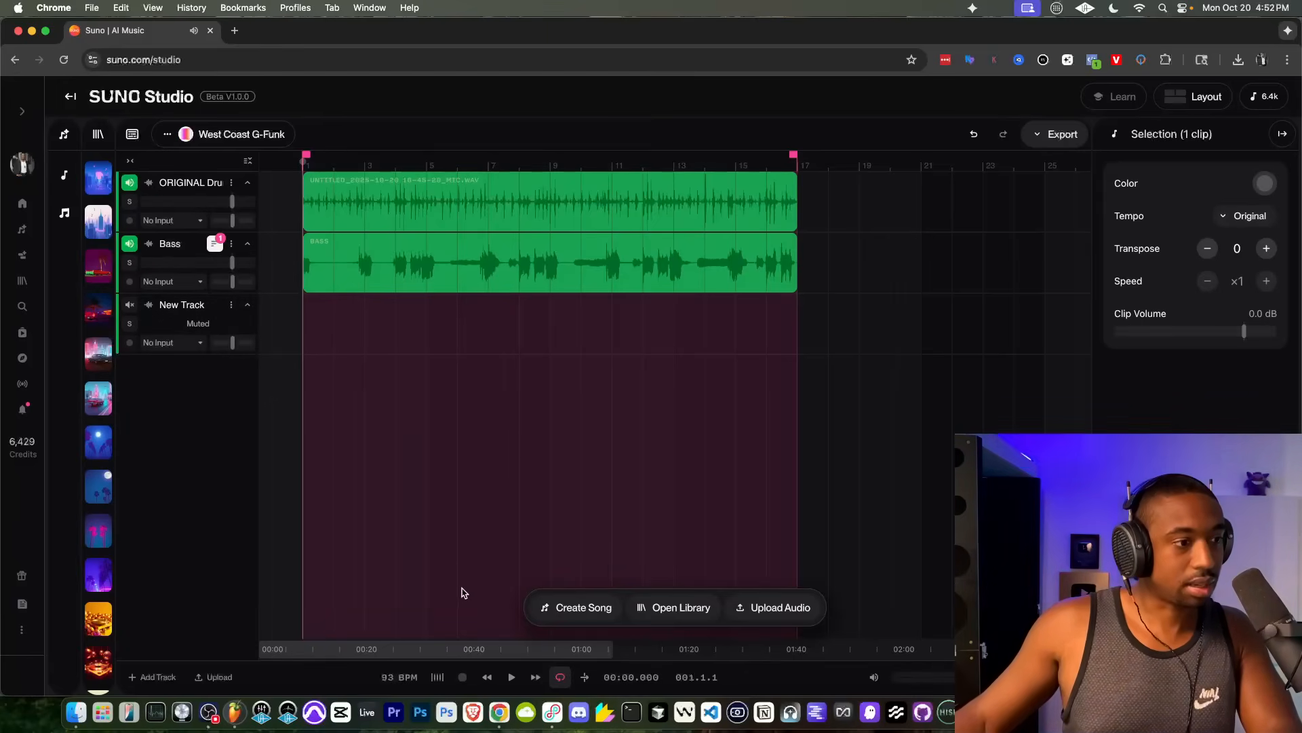
{"action": "left_click", "coordinate": [973, 135]}
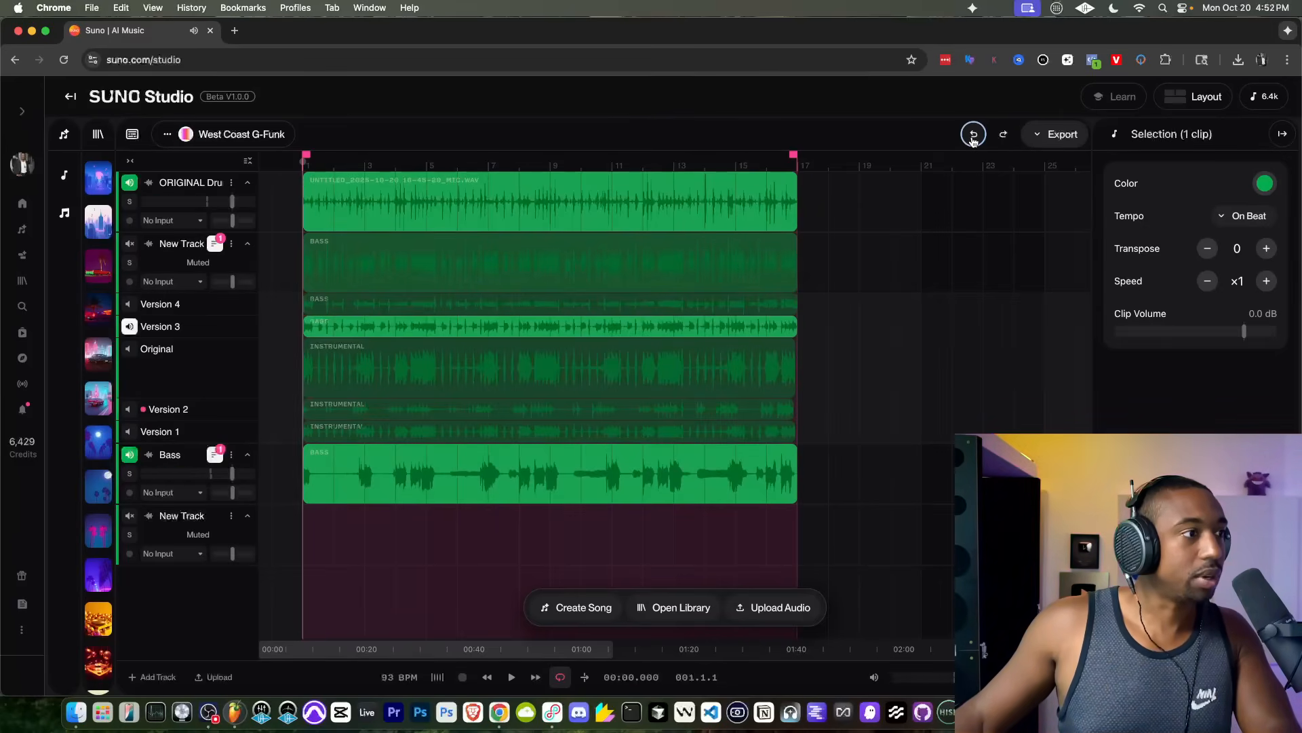
Step: Play the loop and delete the muted generated track between the original drums and the Bass track
{"action": "left_click", "coordinate": [234, 494]}
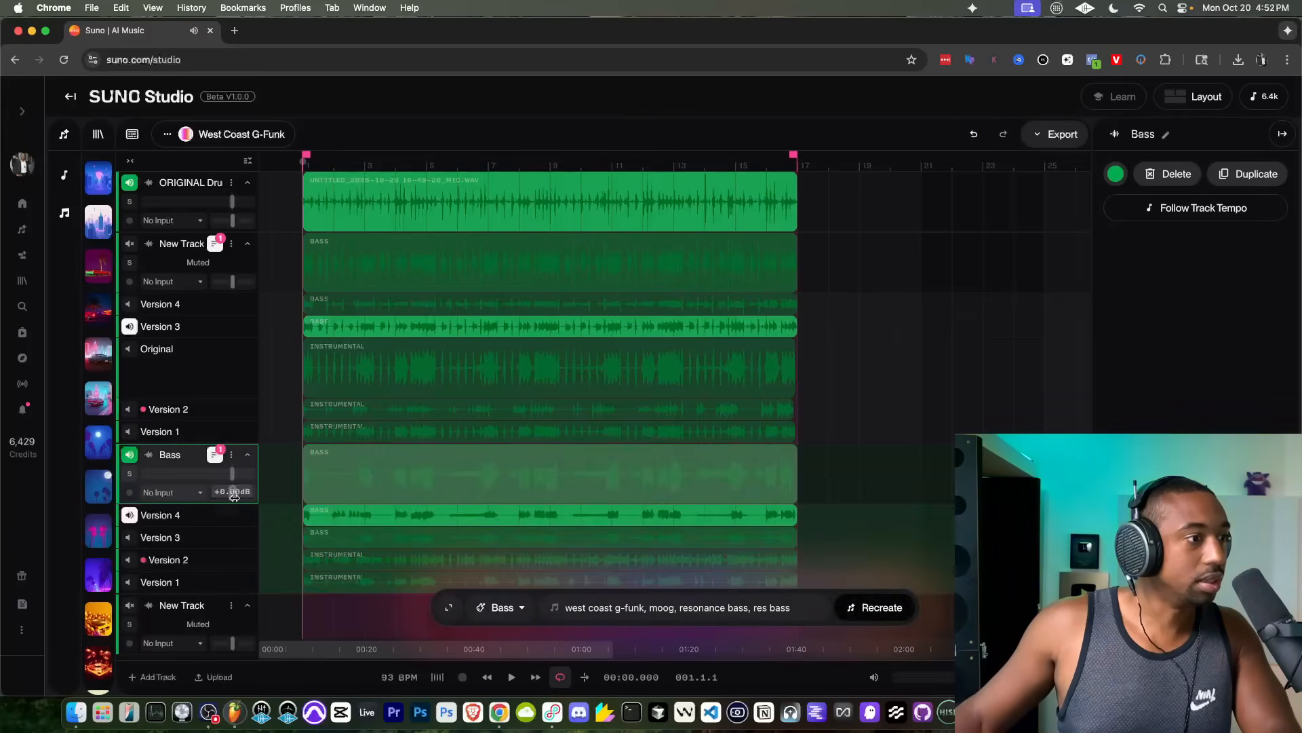
{"action": "key", "text": "space"}
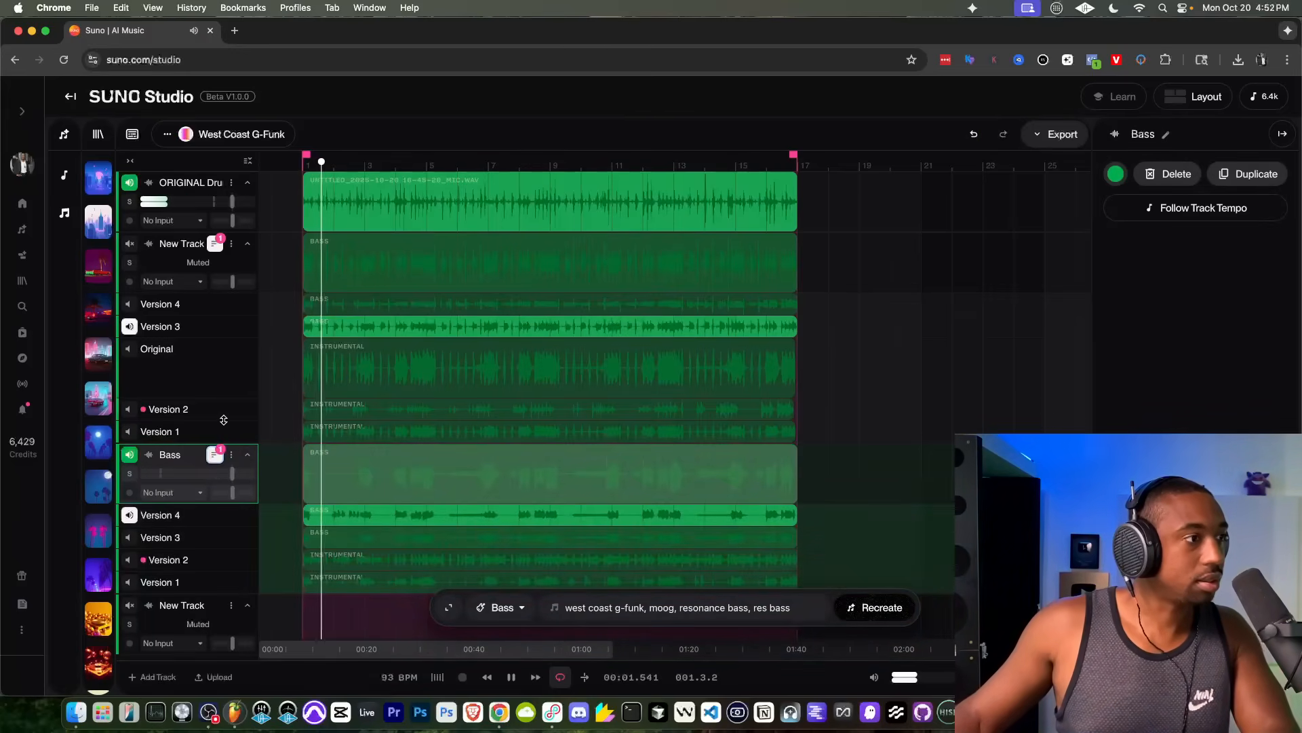
{"action": "left_click", "coordinate": [205, 326]}
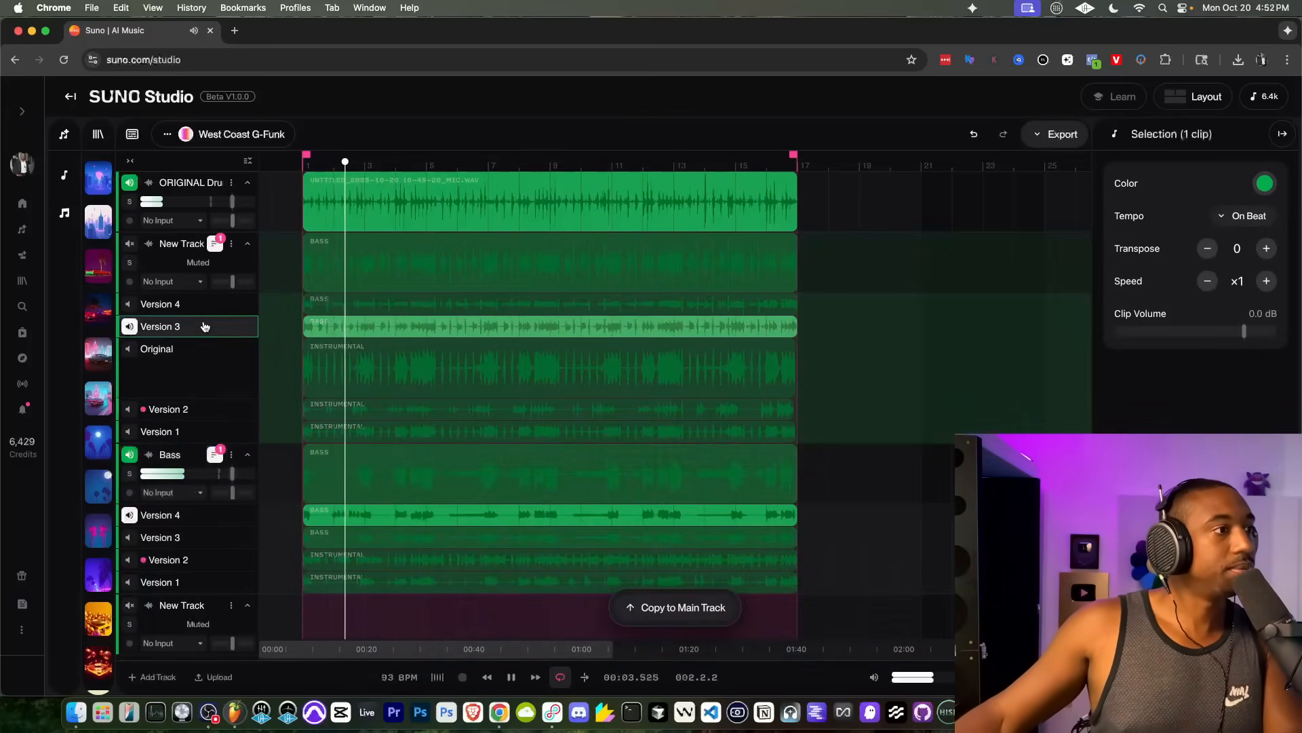
{"action": "left_click", "coordinate": [204, 254]}
{"action": "left_click", "coordinate": [231, 244]}
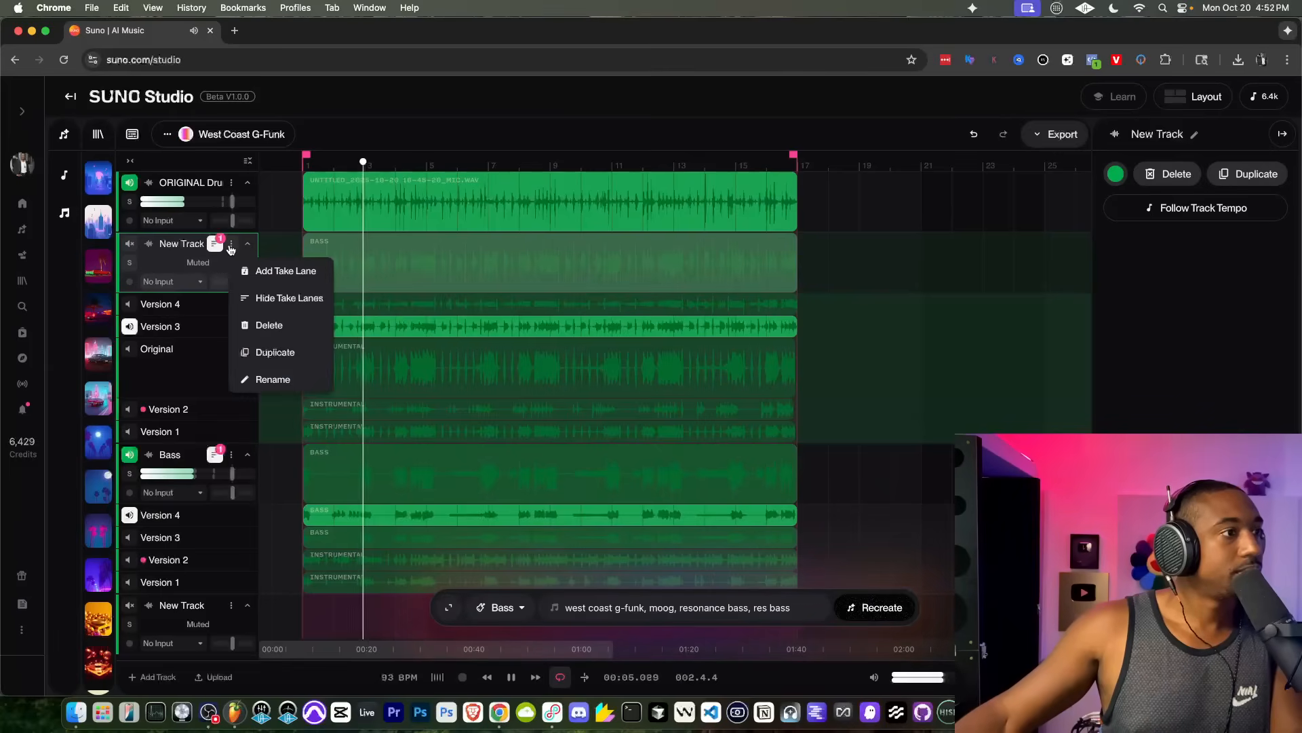
{"action": "left_click", "coordinate": [268, 325]}
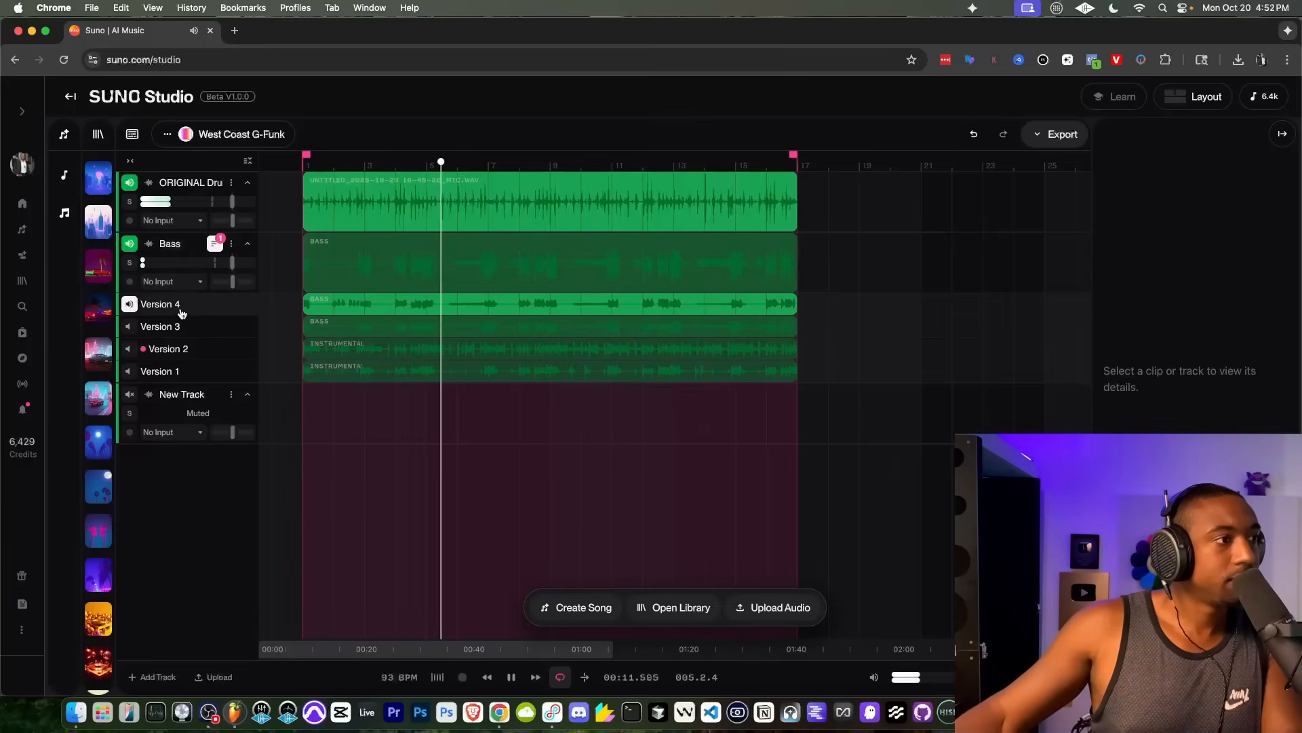
{"action": "key", "text": "space"}
Step: Try to move the Version 4 clip onto the main lane of the Bass track and play it back
{"action": "left_click", "coordinate": [385, 303]}
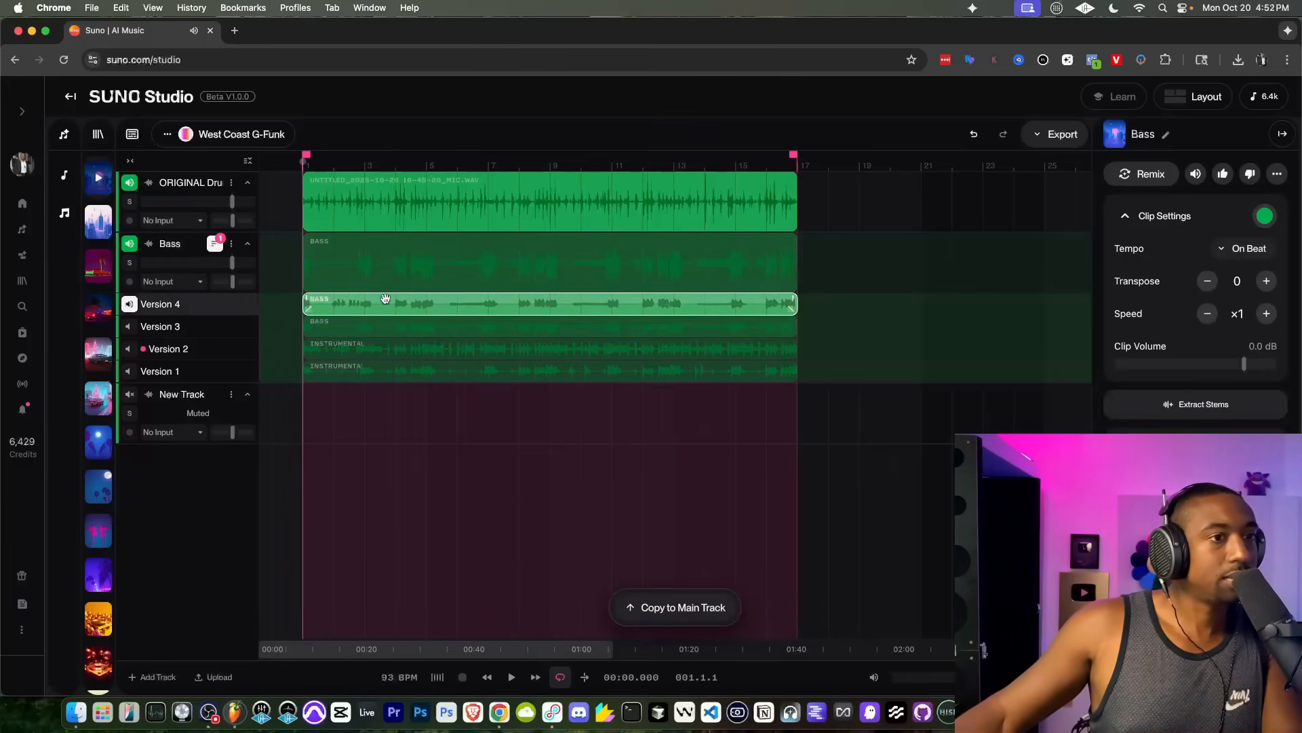
{"action": "right_click", "coordinate": [385, 302]}
{"action": "left_click", "coordinate": [366, 300]}
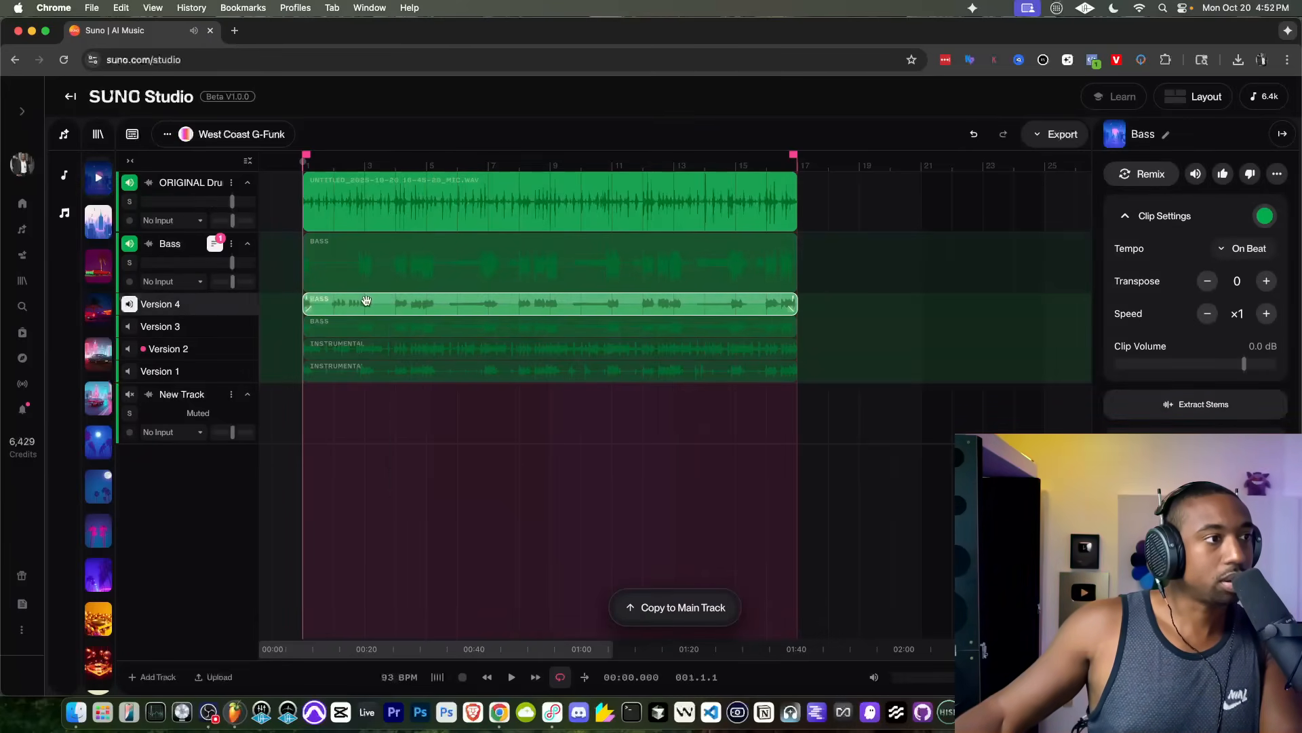
{"action": "left_click_drag", "start_coordinate": [381, 304], "coordinate": [370, 273]}
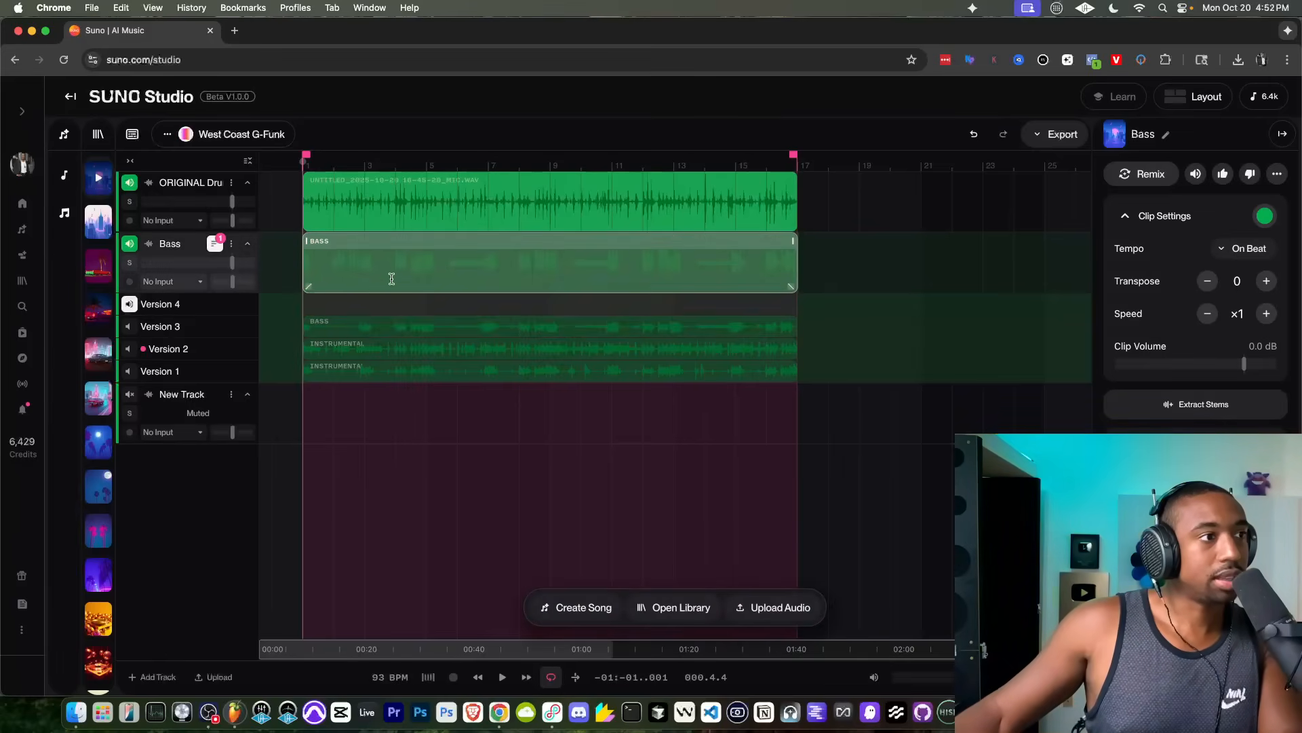
{"action": "key", "text": "space"}
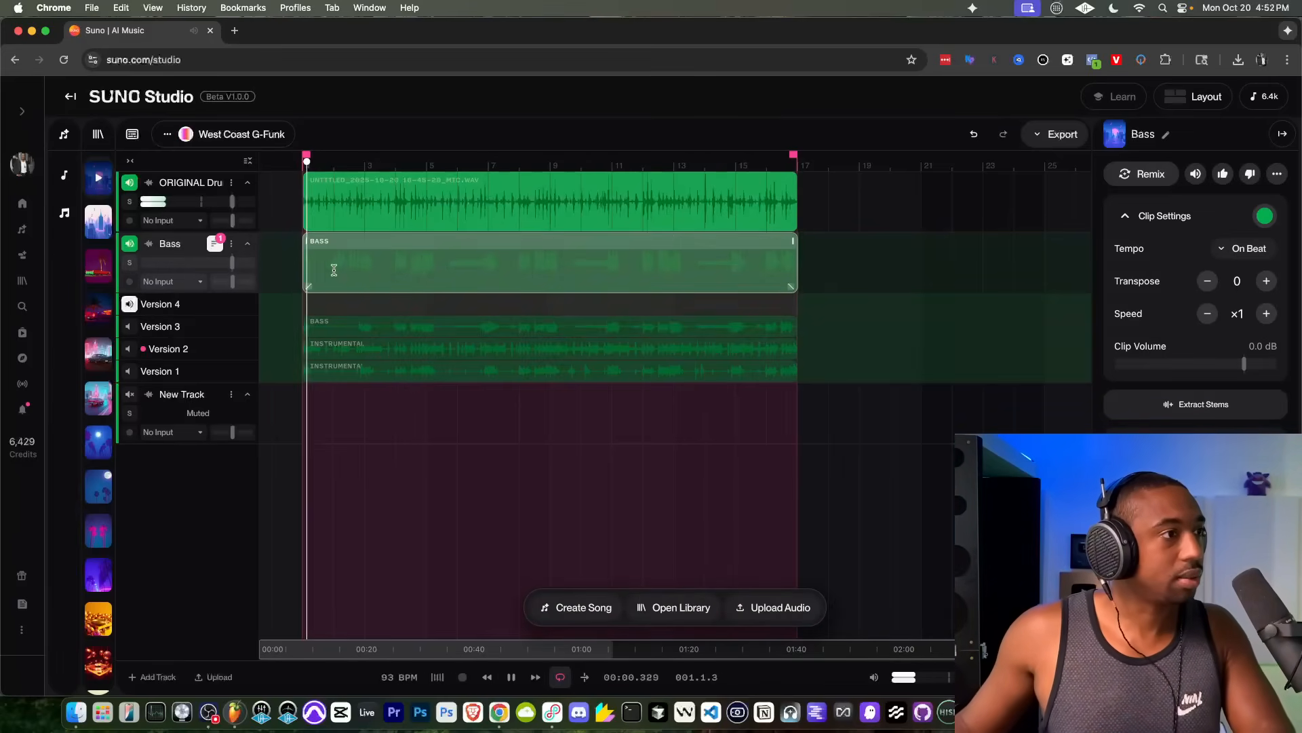
{"action": "key", "text": "space"}
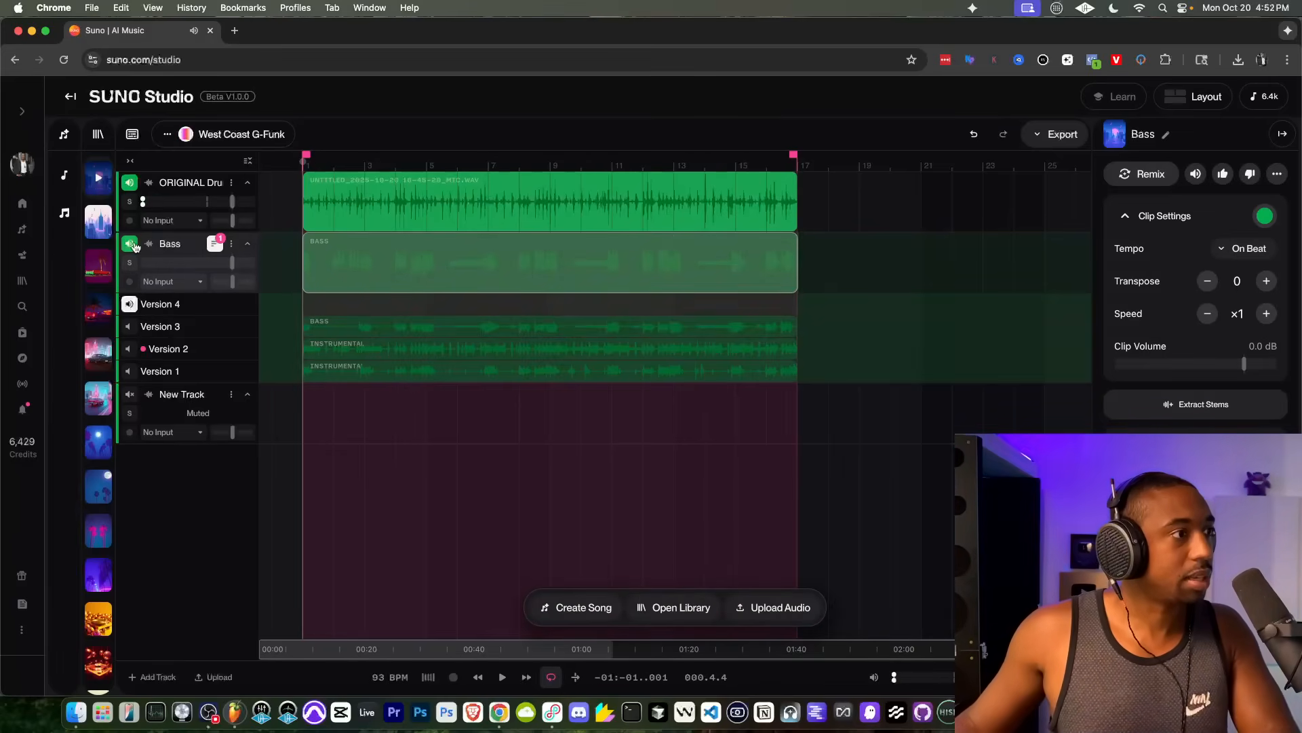
{"action": "left_click", "coordinate": [388, 246]}
{"action": "key", "text": "space"}
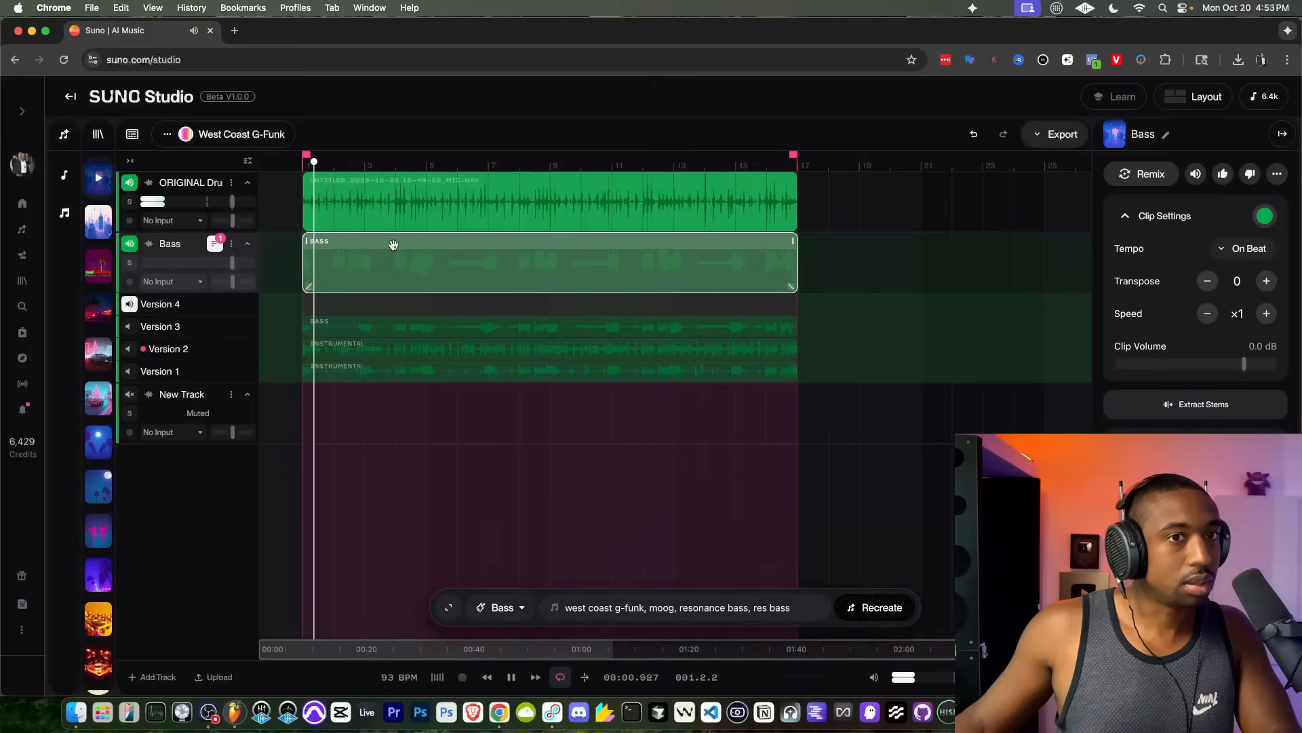
{"action": "key", "text": "space"}
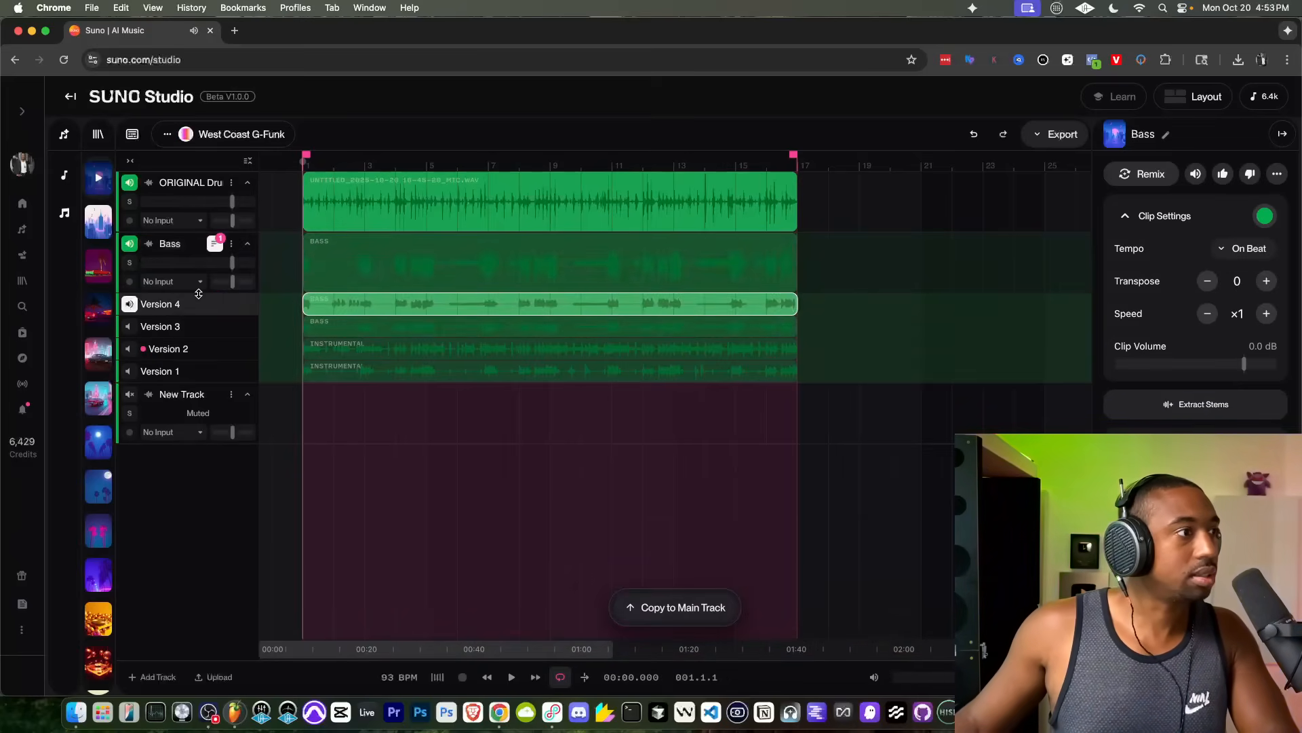
Step: Move the Version 4 clip onto the Bass track's main lane, make that lane active, and hide the take lanes
{"action": "left_click", "coordinate": [338, 302]}
{"action": "left_click", "coordinate": [342, 265]}
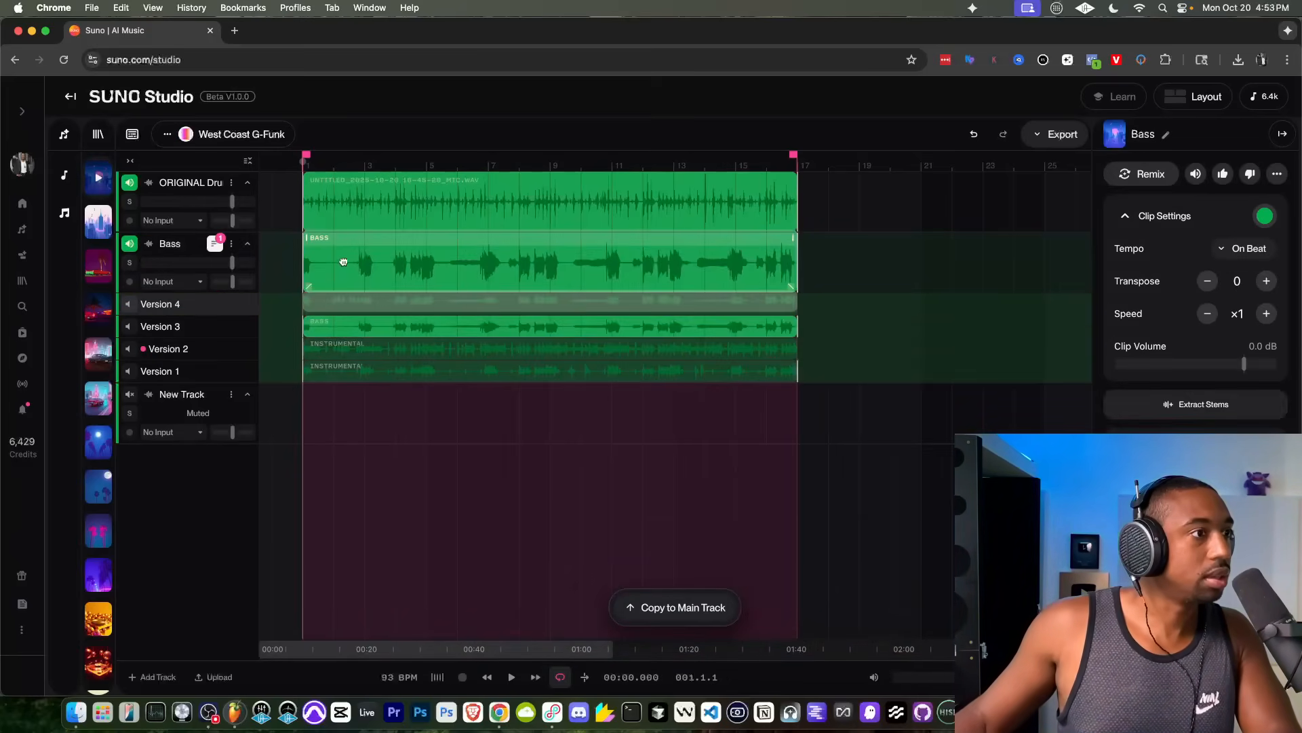
{"action": "key", "text": "space"}
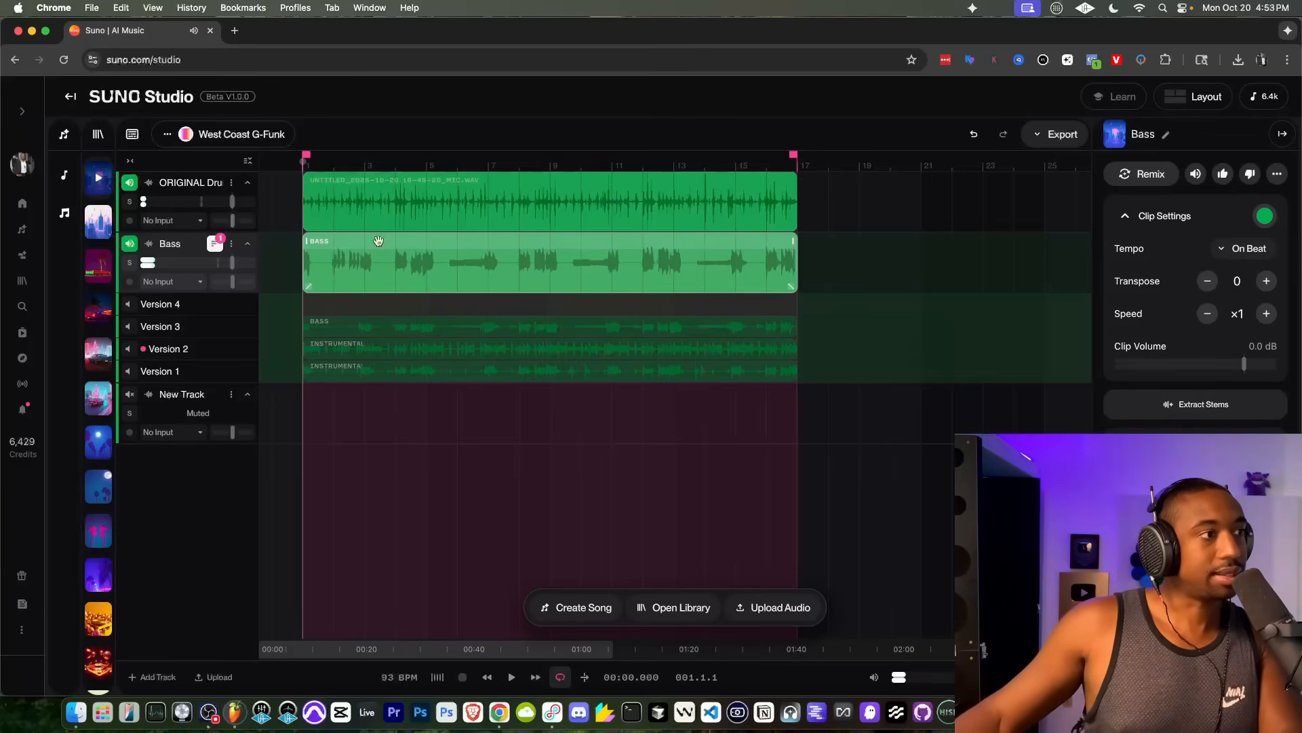
{"action": "left_click", "coordinate": [213, 244]}
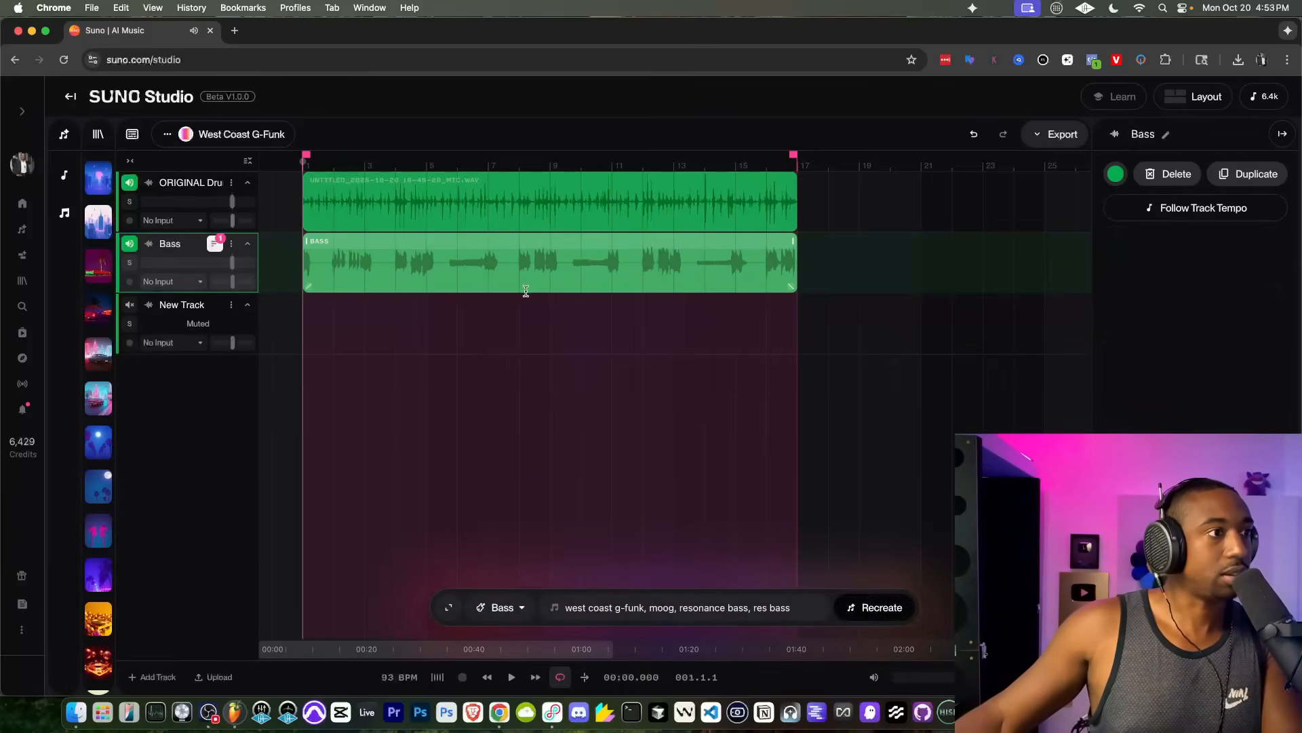
Step: Play the original drums with the Bass track briefly and save the project
{"action": "key", "text": "space"}
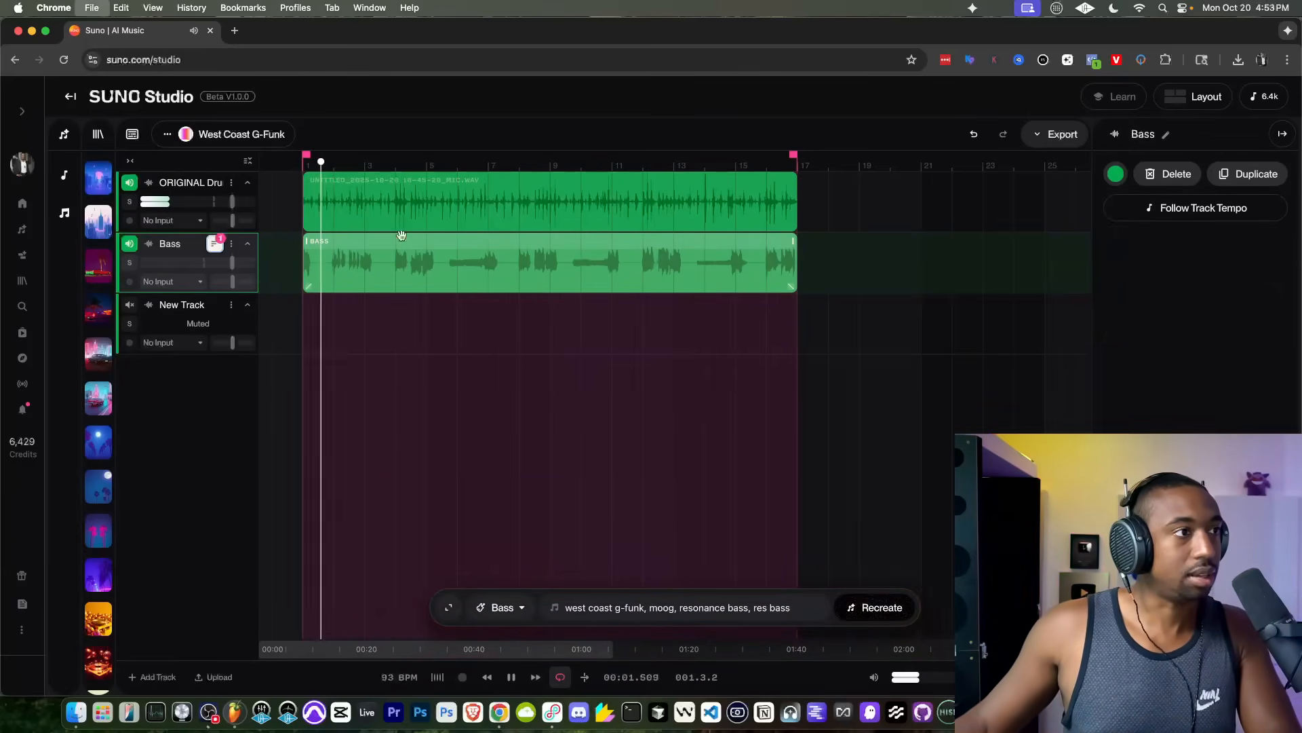
{"action": "key", "text": "super+s"}
{"action": "key", "text": "Escape"}
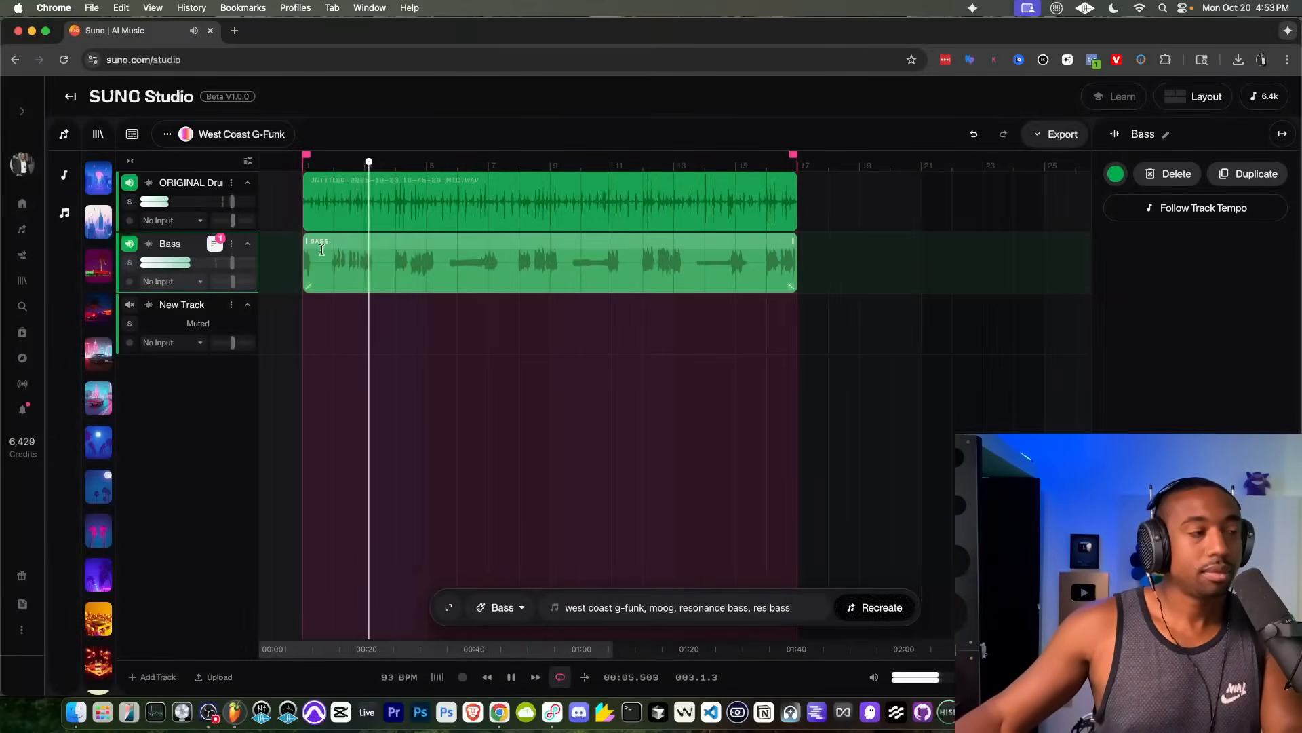
{"action": "key", "text": "space"}
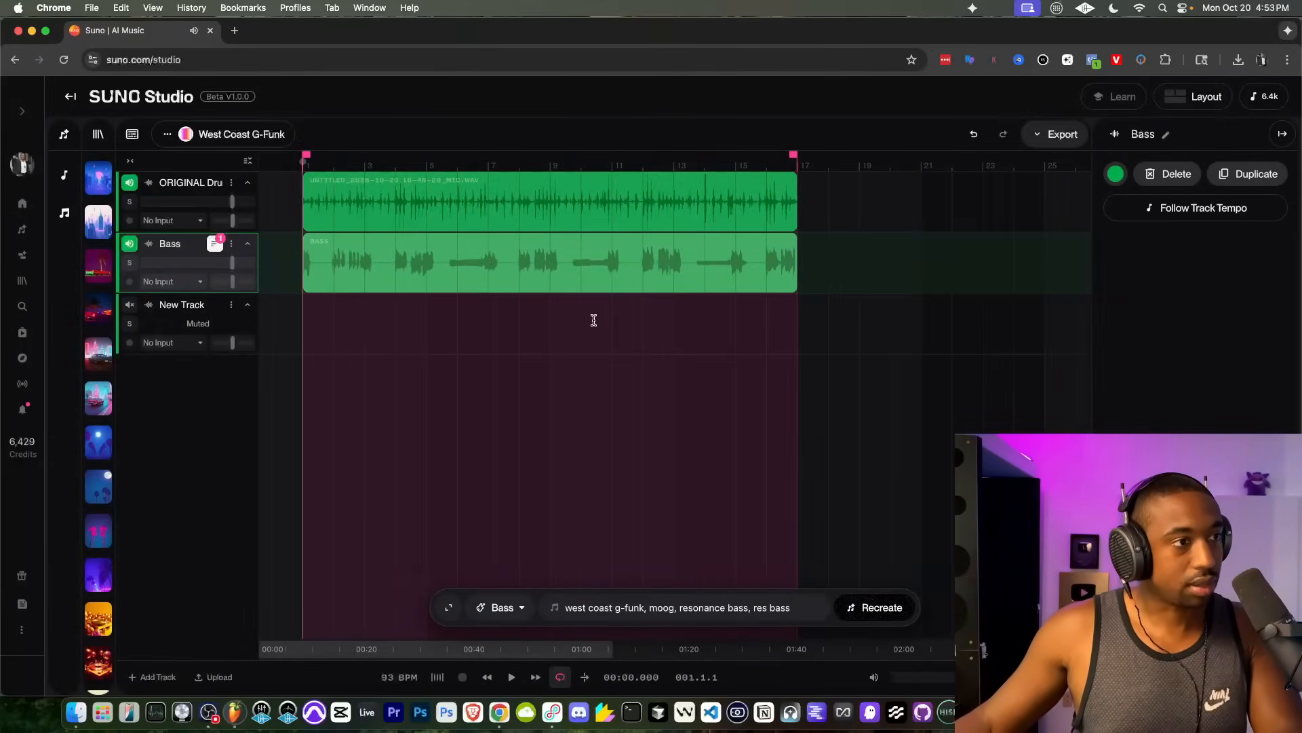
Step: Generate a Drums part across bars 1 to 16 of the empty track with the prompt "west coast, lazy drums,"
{"action": "left_click_drag", "start_coordinate": [798, 316], "coordinate": [303, 317]}
{"action": "left_click", "coordinate": [493, 605]}
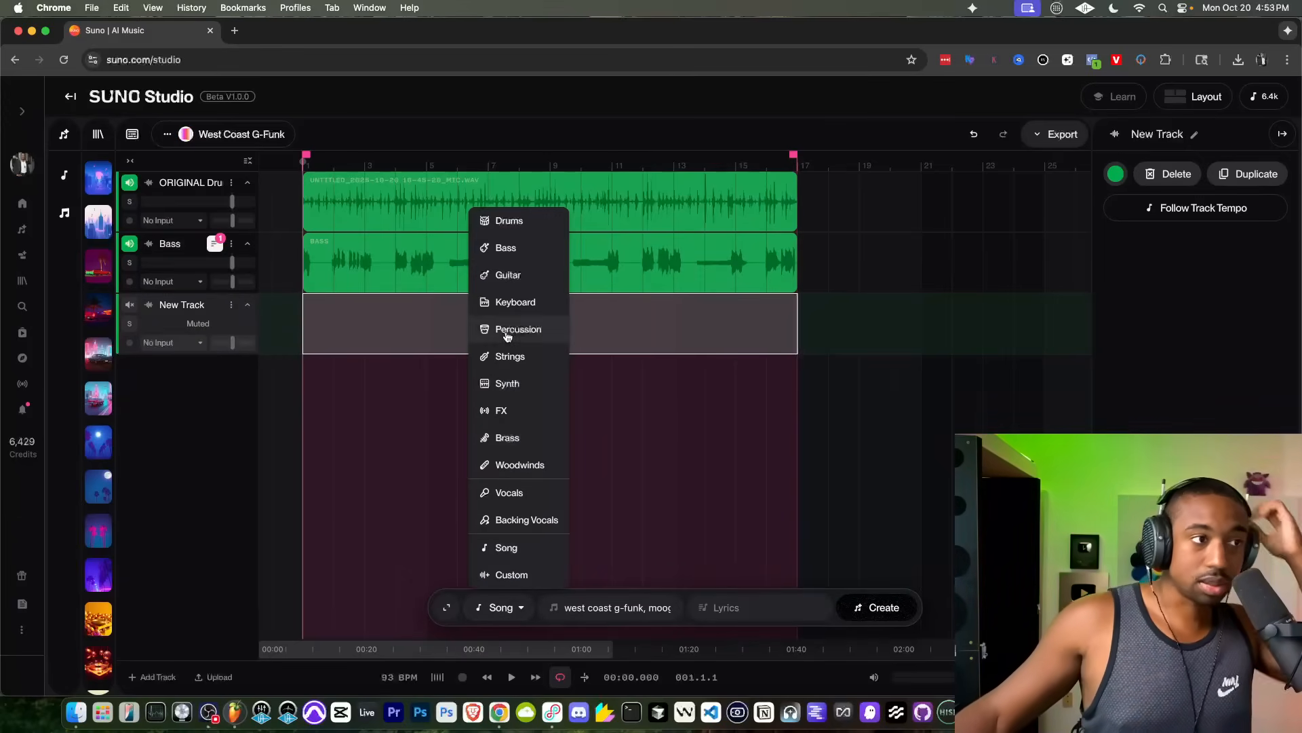
{"action": "left_click", "coordinate": [512, 222]}
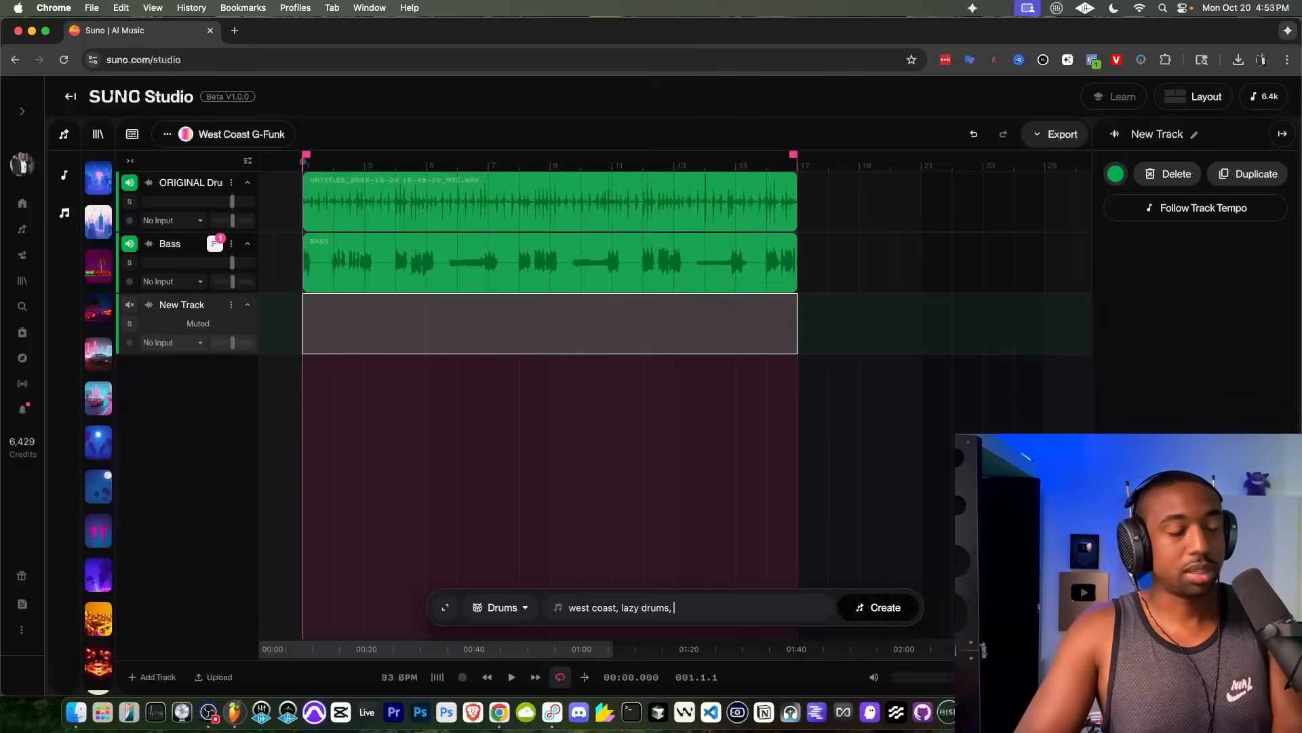
{"action": "left_click", "coordinate": [892, 605]}
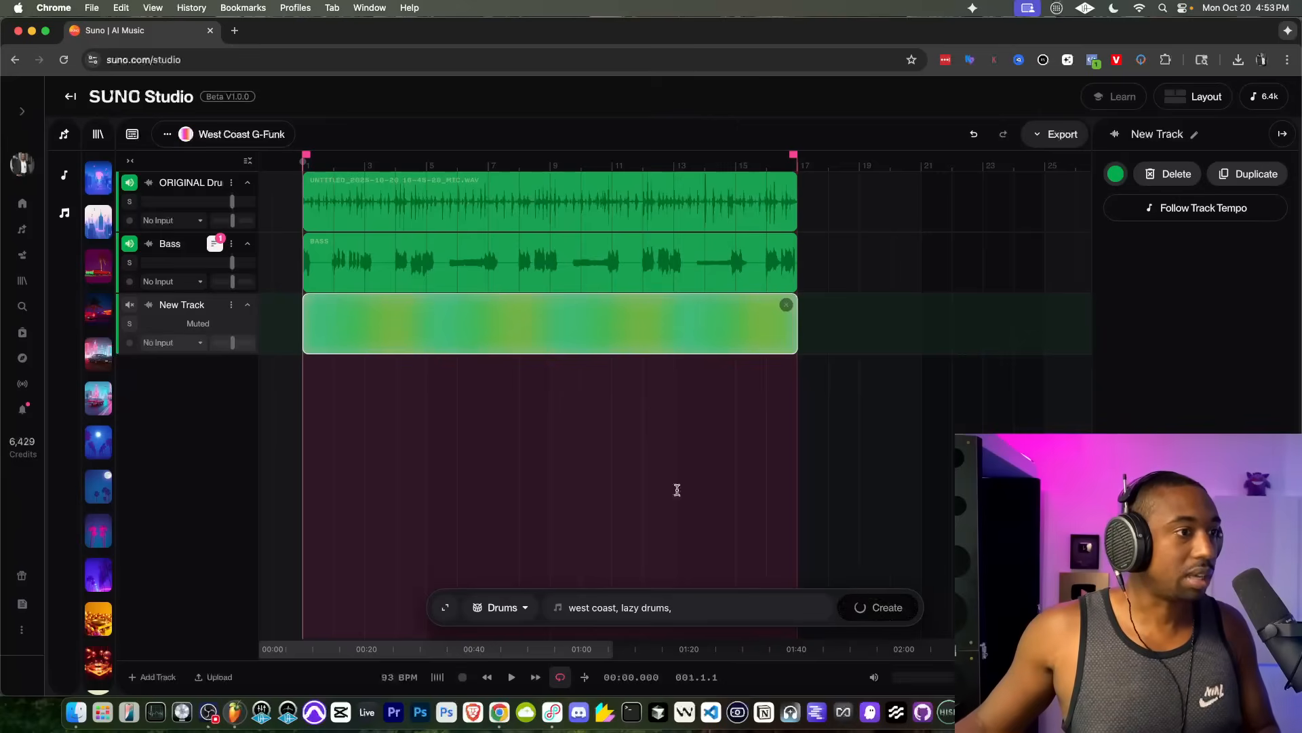
Step: Add another track and generate a Drums part on it with the prompt "funk drums, lazy drummer"
{"action": "left_click", "coordinate": [152, 674]}
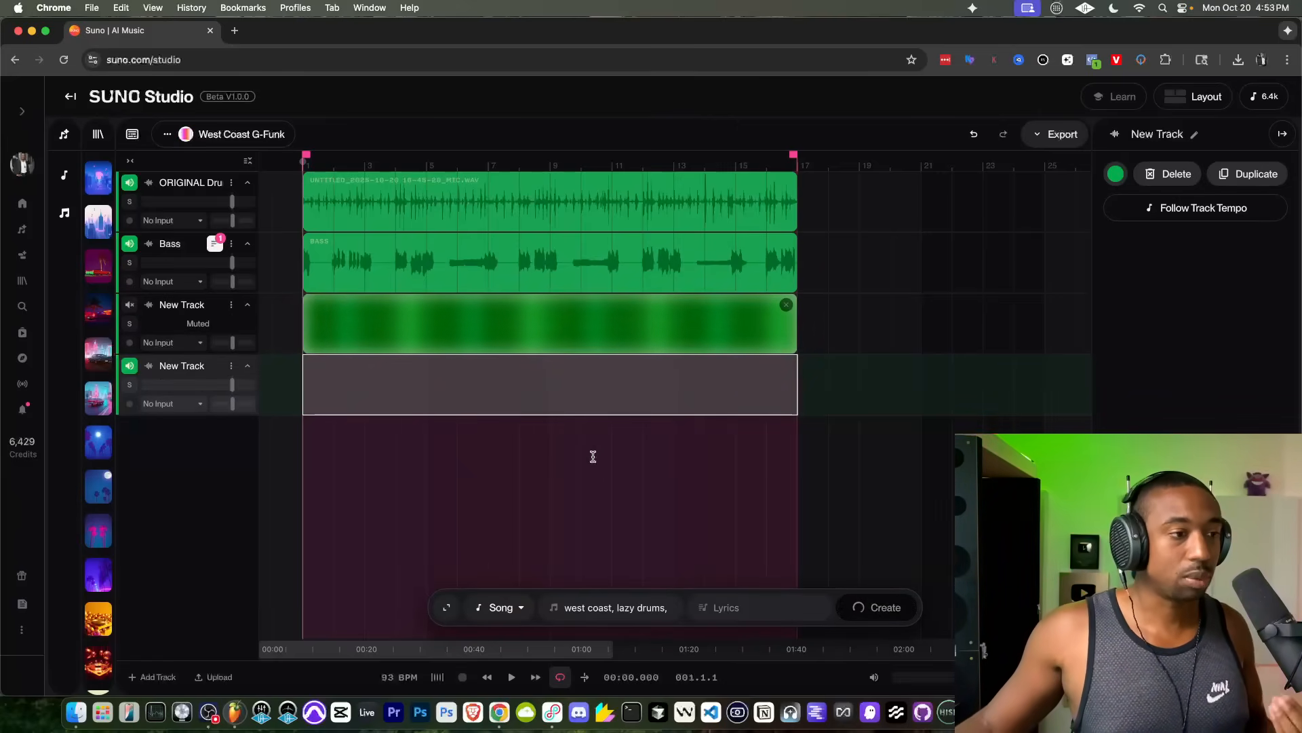
{"action": "left_click", "coordinate": [502, 607]}
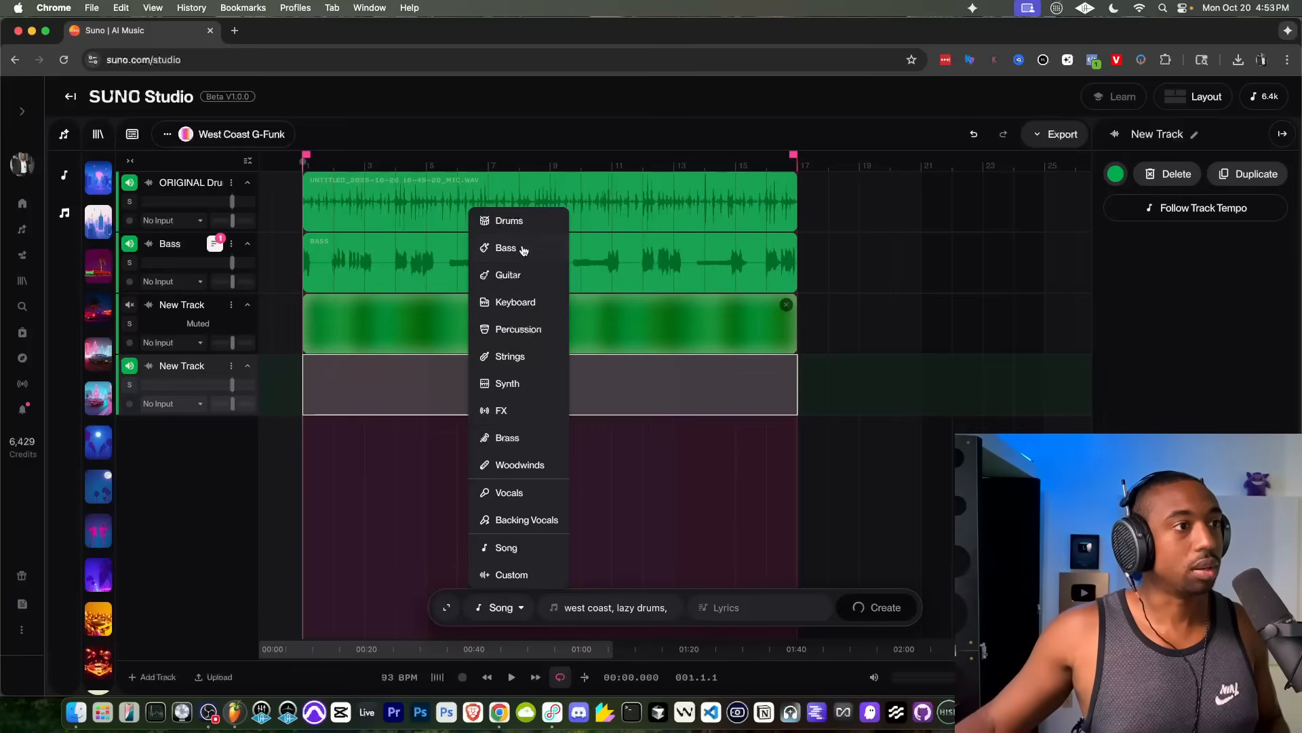
{"action": "left_click", "coordinate": [509, 220]}
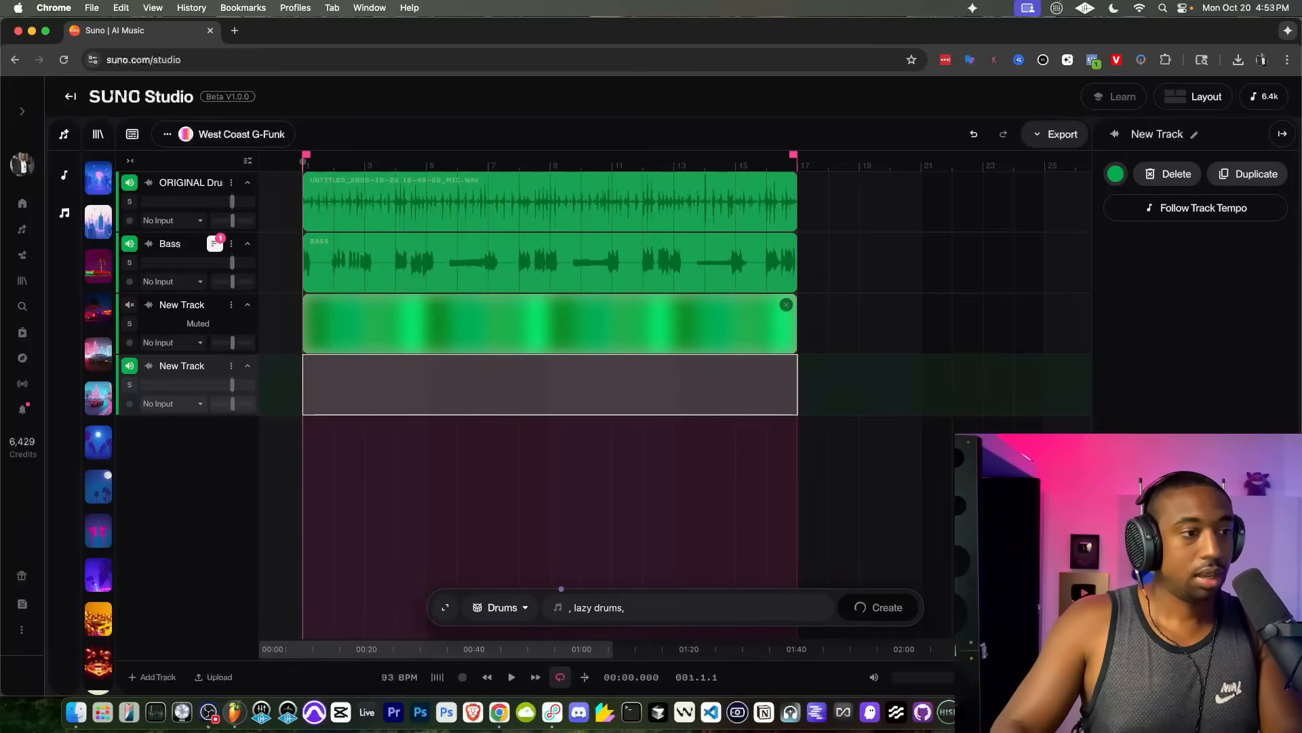
{"action": "type", "text": "rums"}
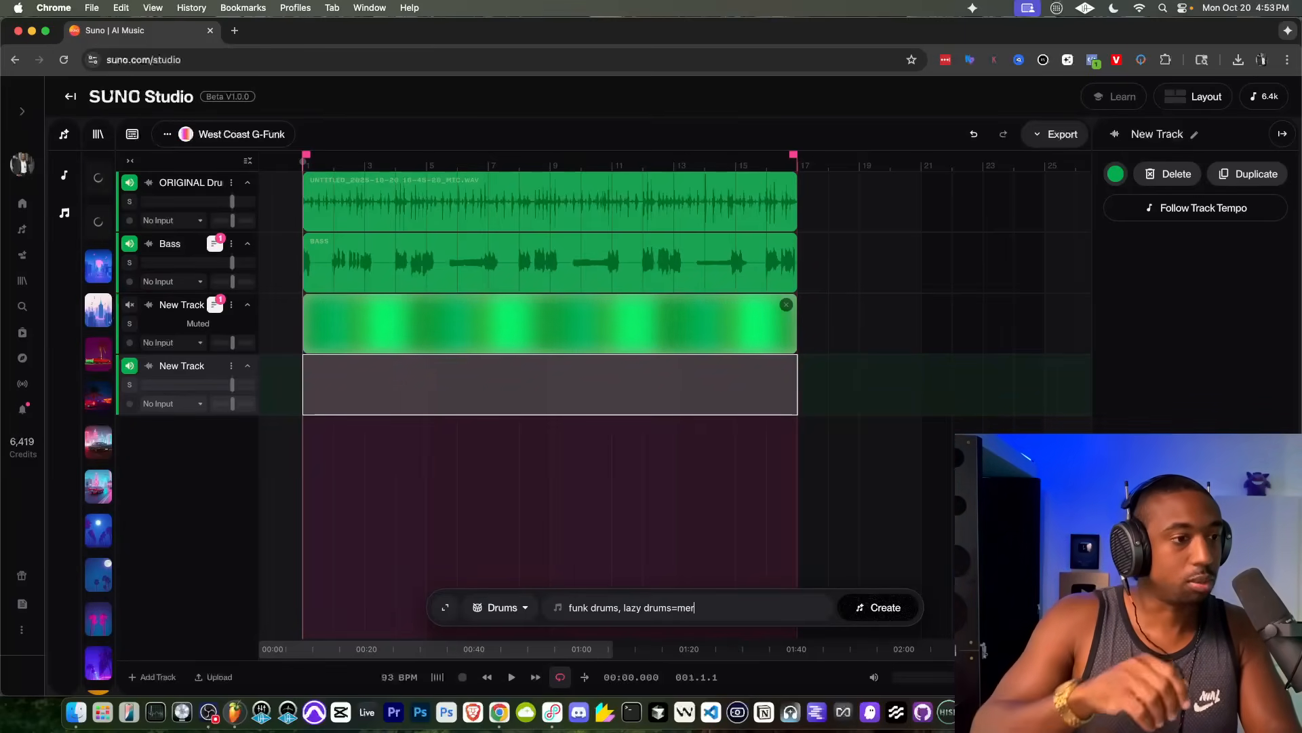
{"action": "key", "text": "BackSpace"}
{"action": "key", "text": "BackSpace"}
{"action": "key", "text": "BackSpace"}
{"action": "key", "text": "BackSpace"}
{"action": "key", "text": "BackSpace"}
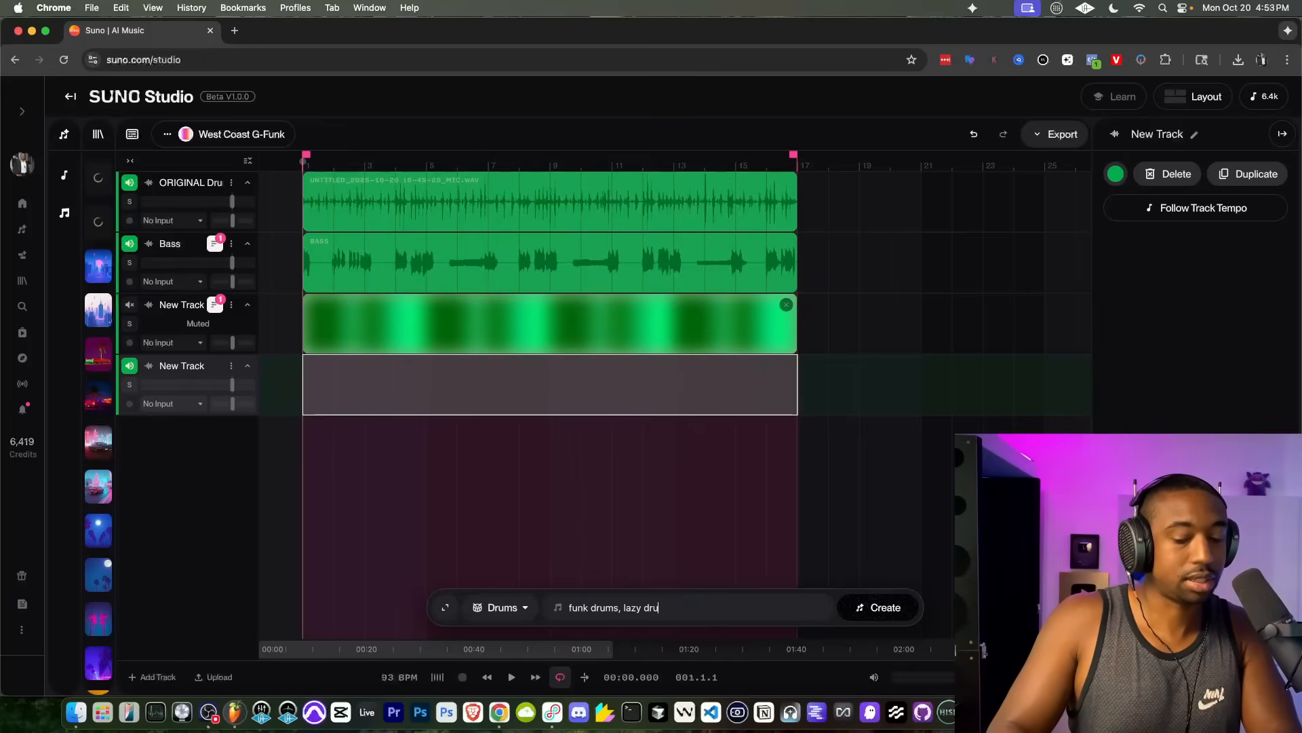
{"action": "type", "text": "mer"}
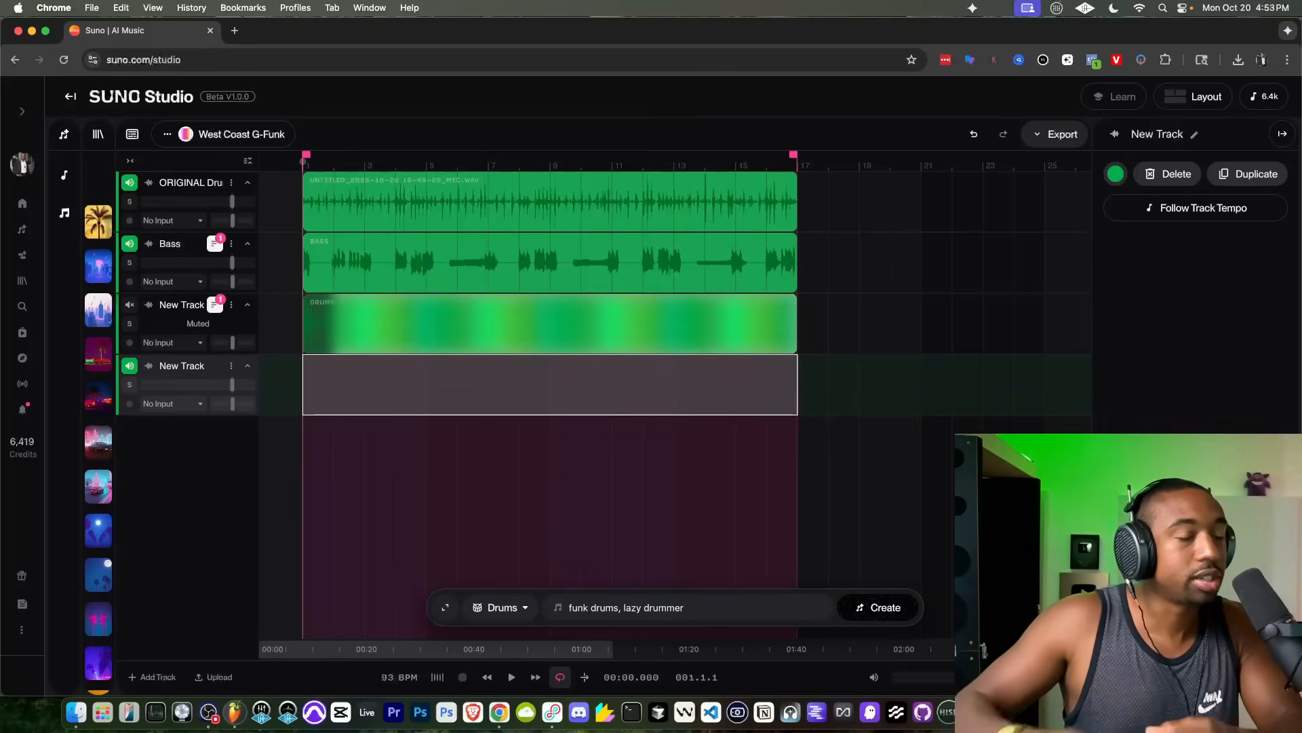
{"action": "left_click", "coordinate": [883, 608]}
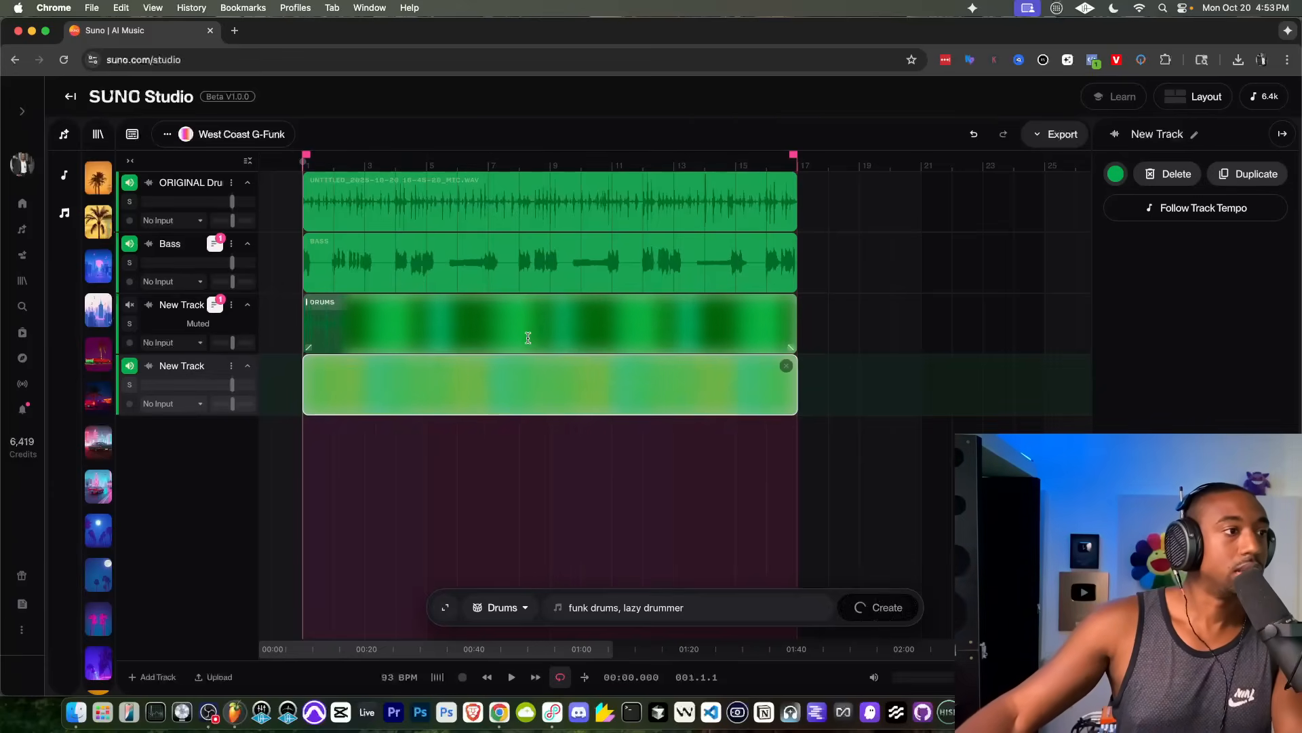
Step: Mute the original drums and the newest track, unmute the first generated drums, and play them with the bass
{"action": "left_click", "coordinate": [129, 367]}
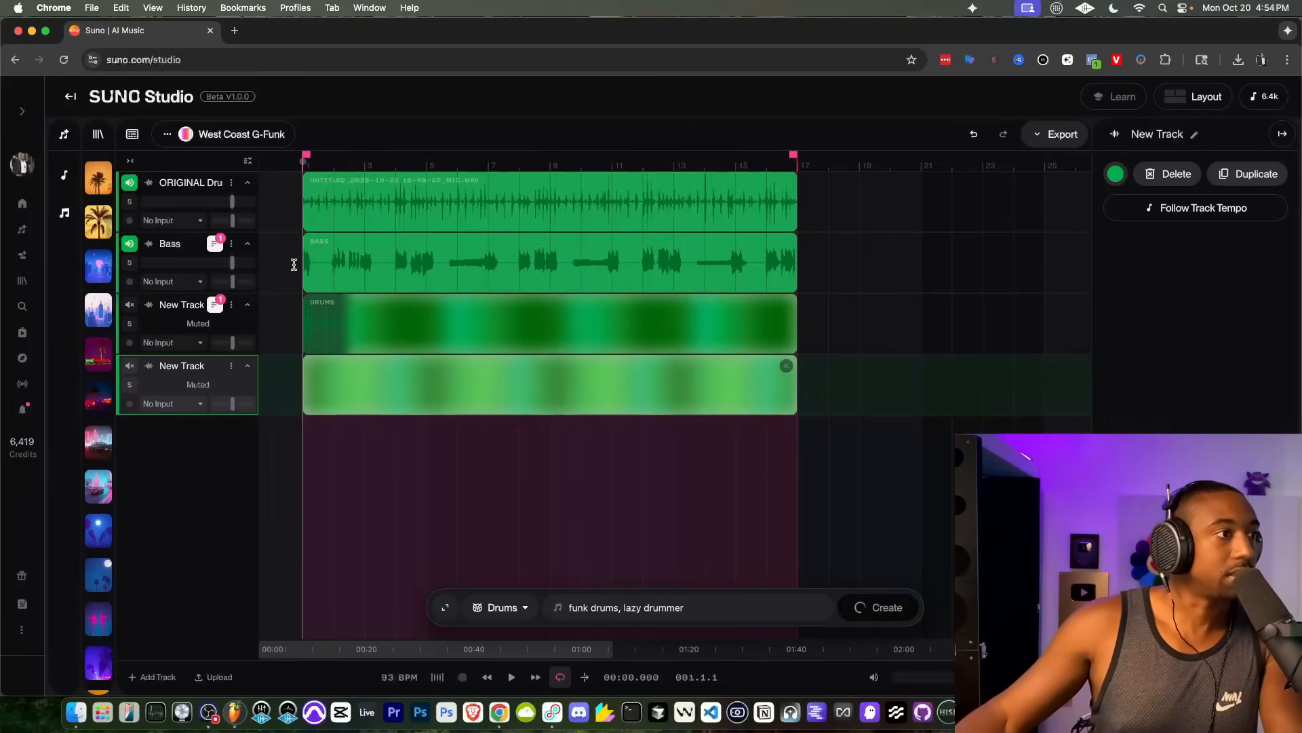
{"action": "left_click", "coordinate": [129, 182]}
{"action": "key", "text": "space"}
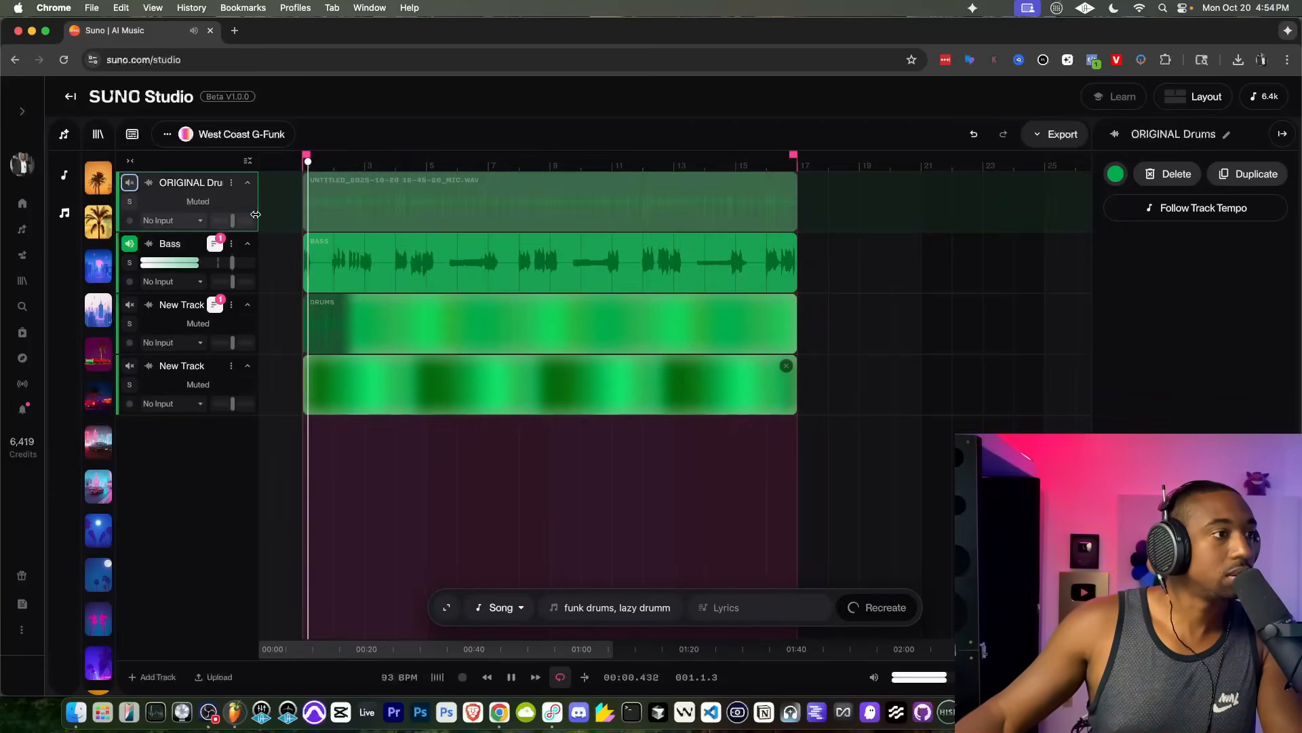
{"action": "left_click", "coordinate": [129, 306]}
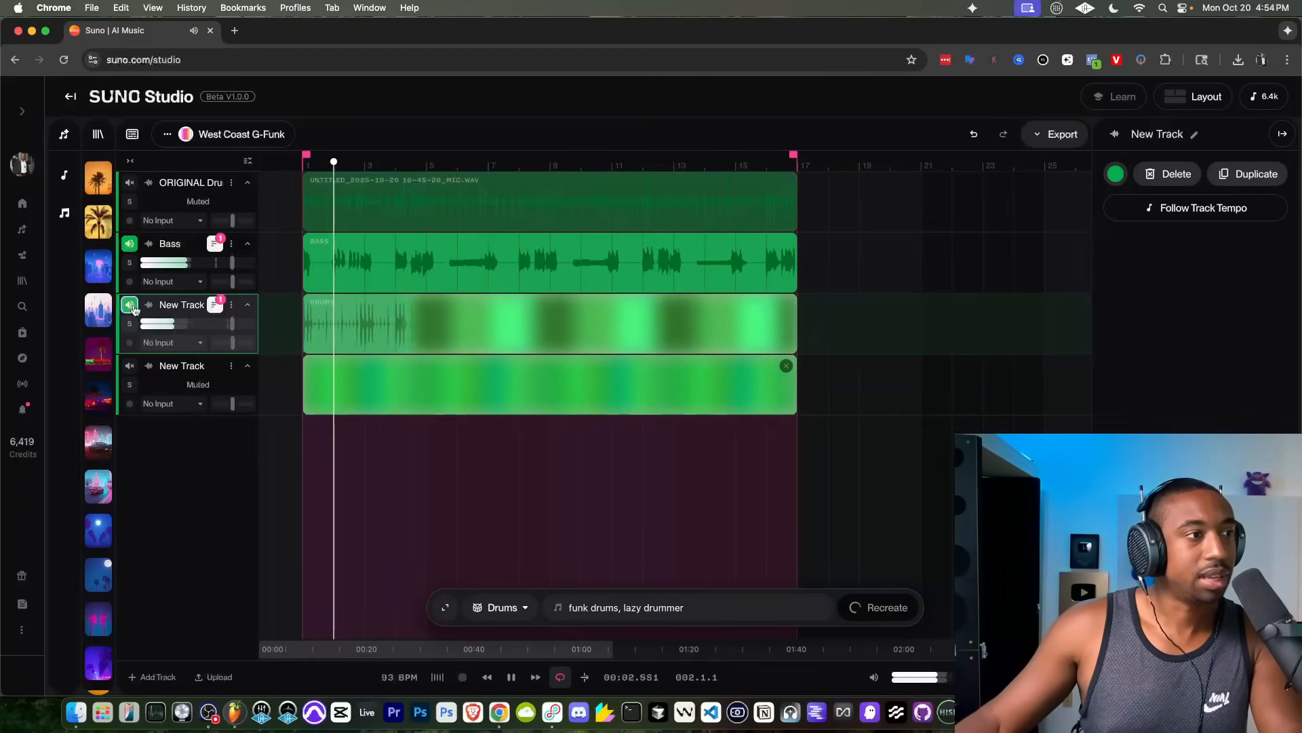
{"action": "key", "text": "space"}
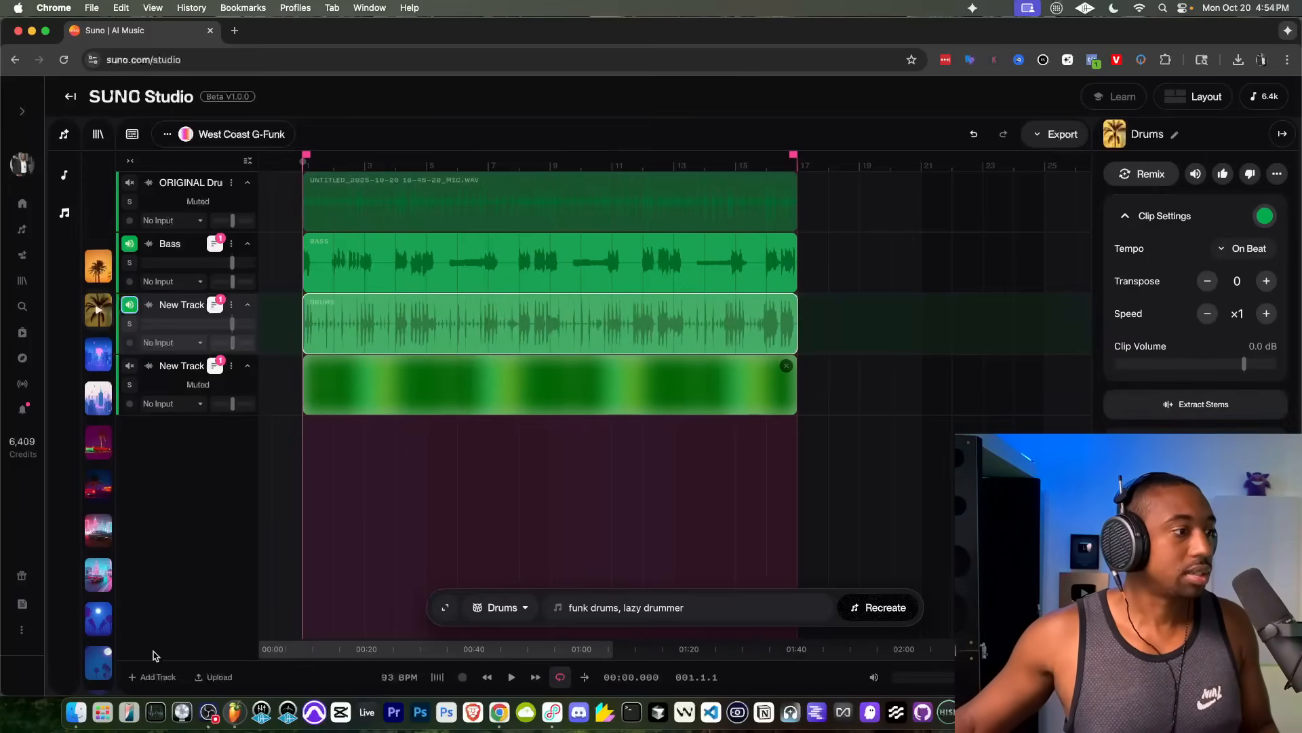
Step: Add another track and generate a Drums part on it with the prompt "roland tr808 drum machine"
{"action": "left_click", "coordinate": [152, 677]}
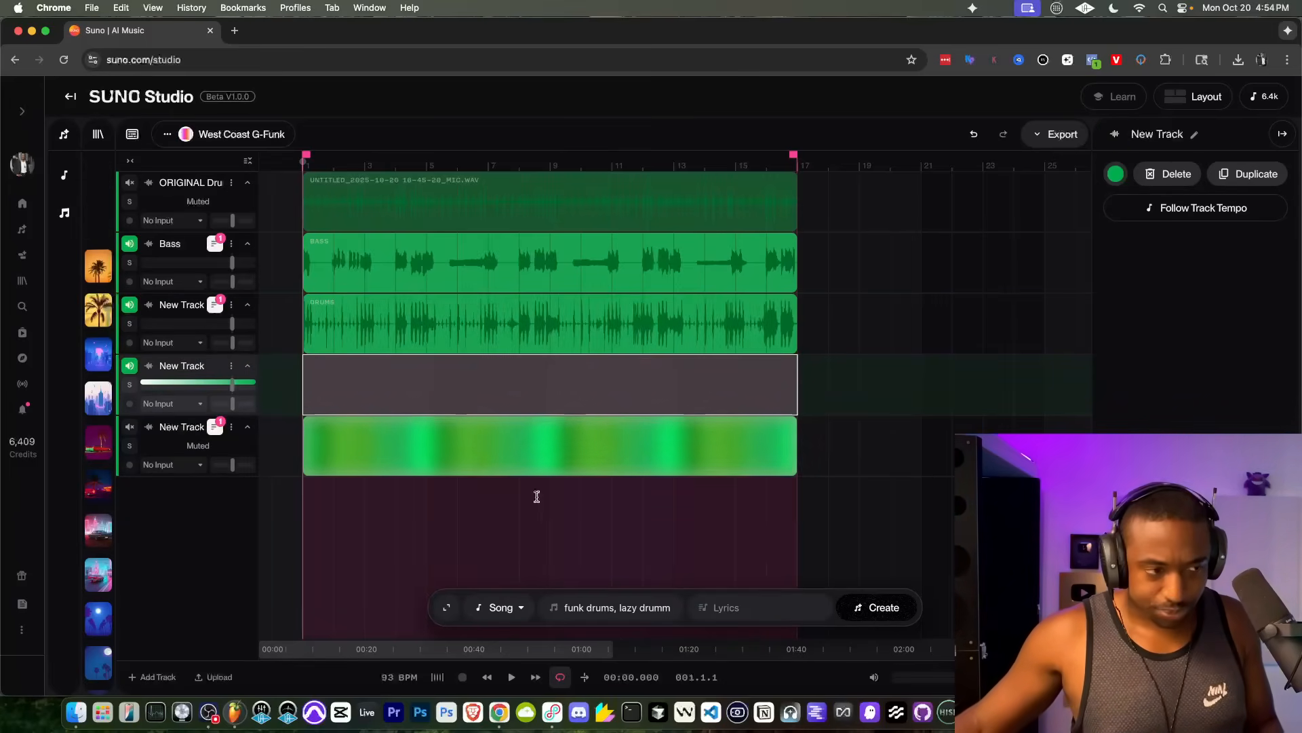
{"action": "left_click", "coordinate": [501, 607]}
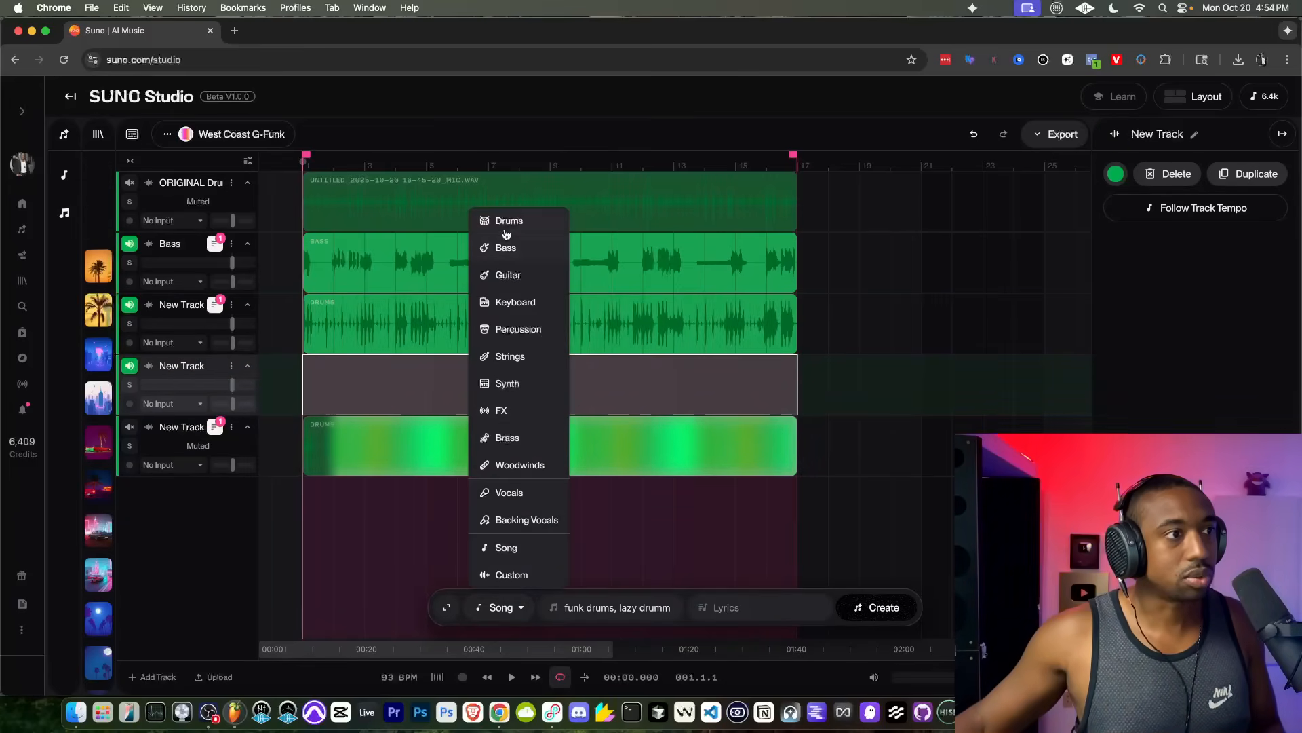
{"action": "left_click", "coordinate": [509, 219]}
{"action": "left_click_drag", "start_coordinate": [604, 607], "coordinate": [569, 608]}
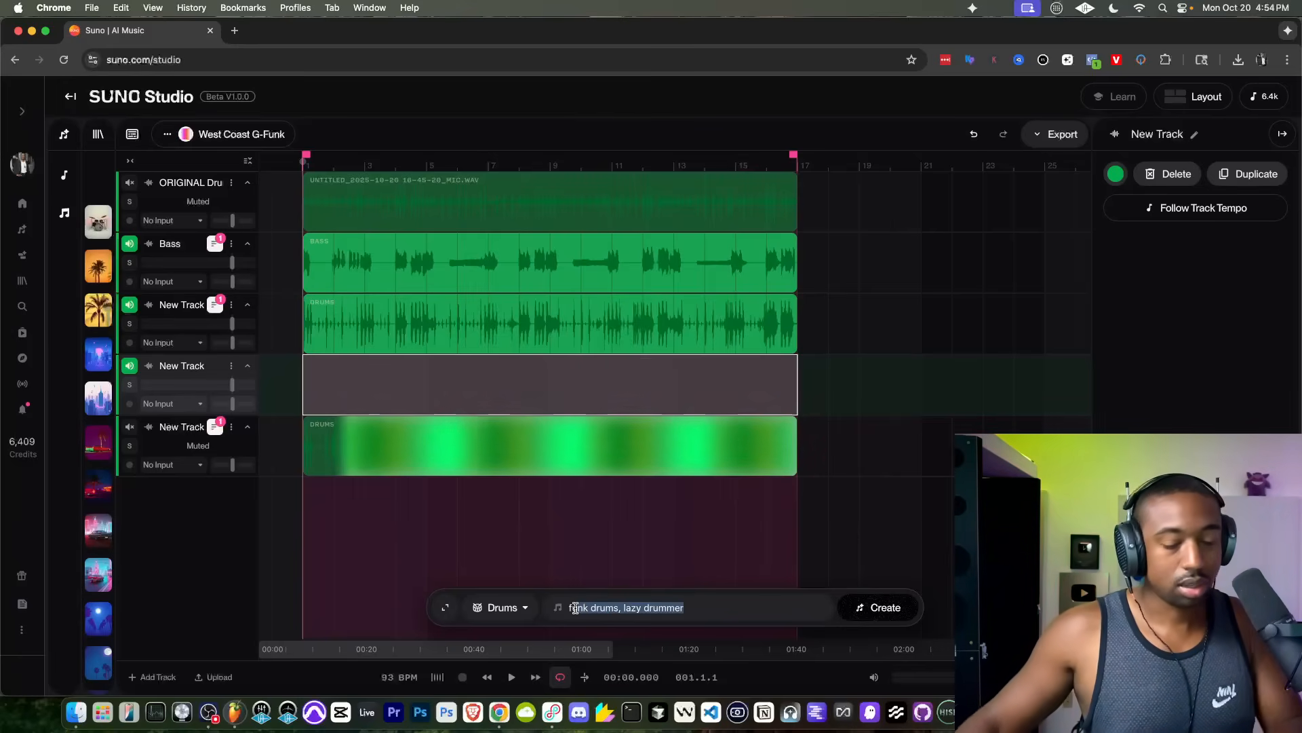
{"action": "key", "text": "BackSpace"}
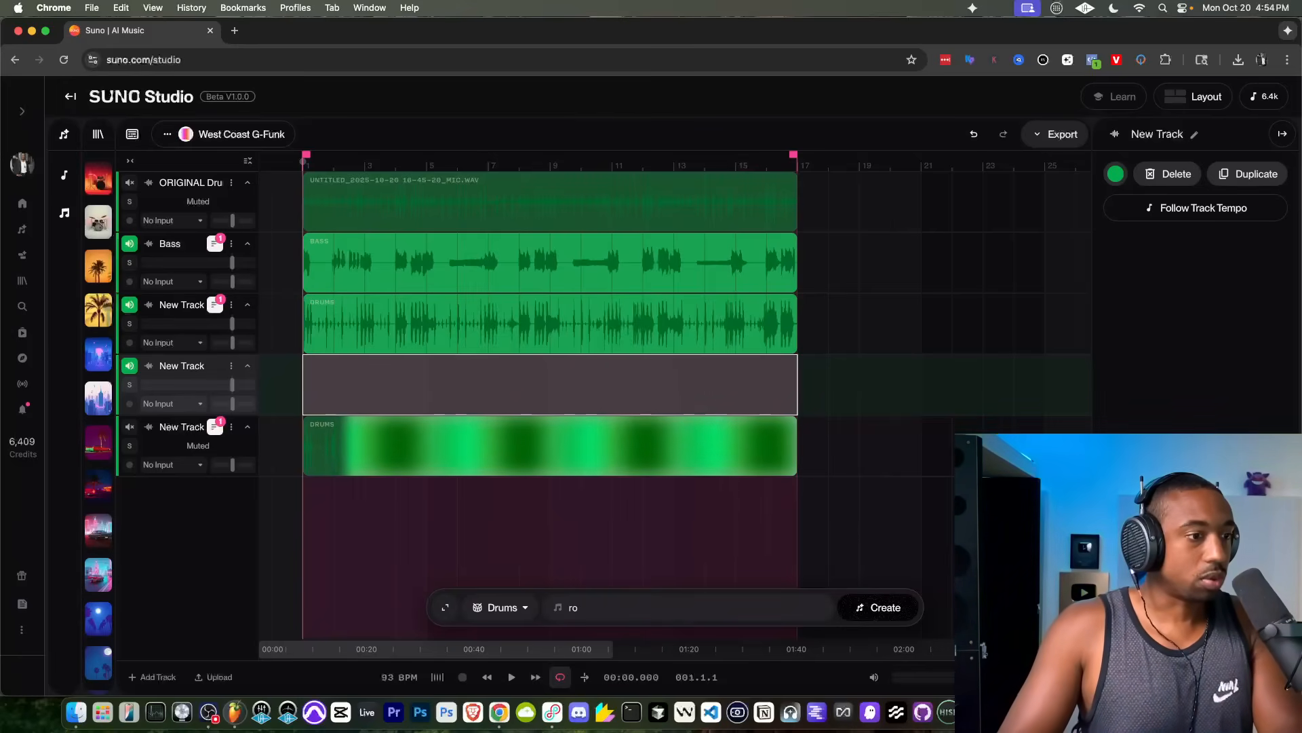
{"action": "type", "text": "roland tr808"}
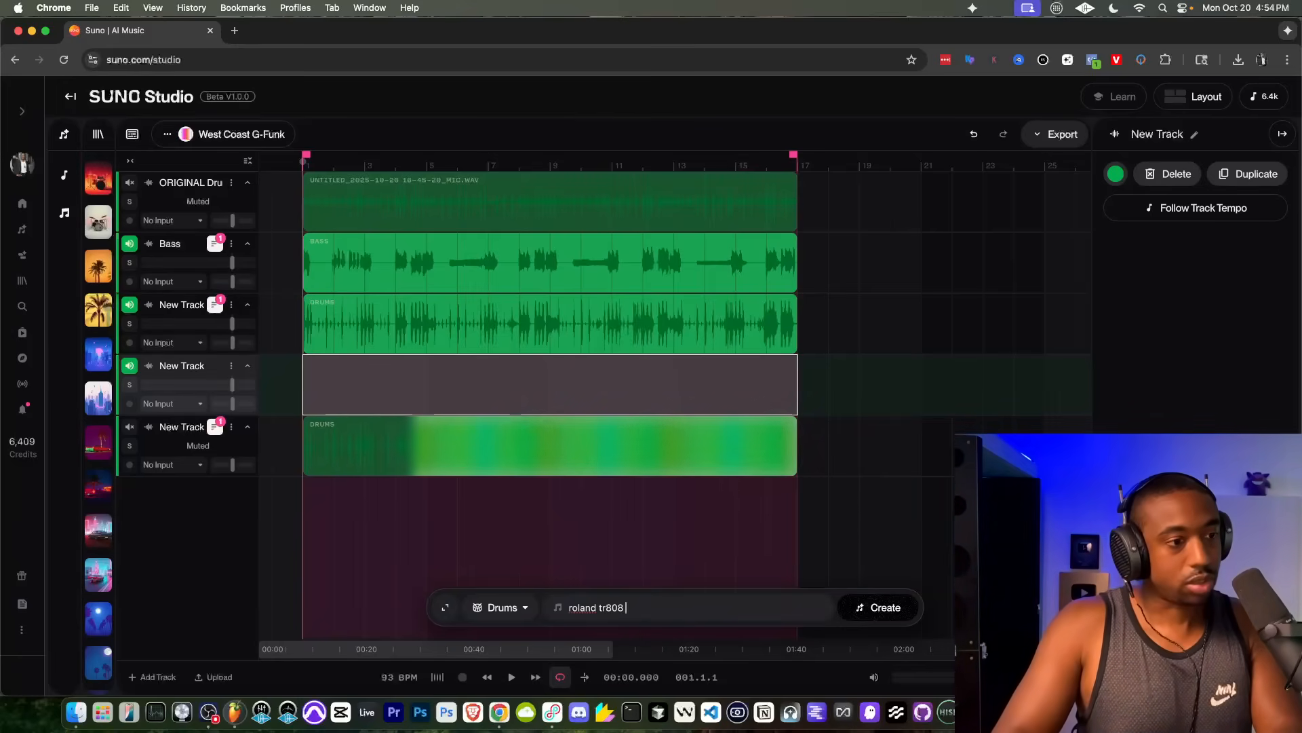
{"action": "type", "text": " drum machine"}
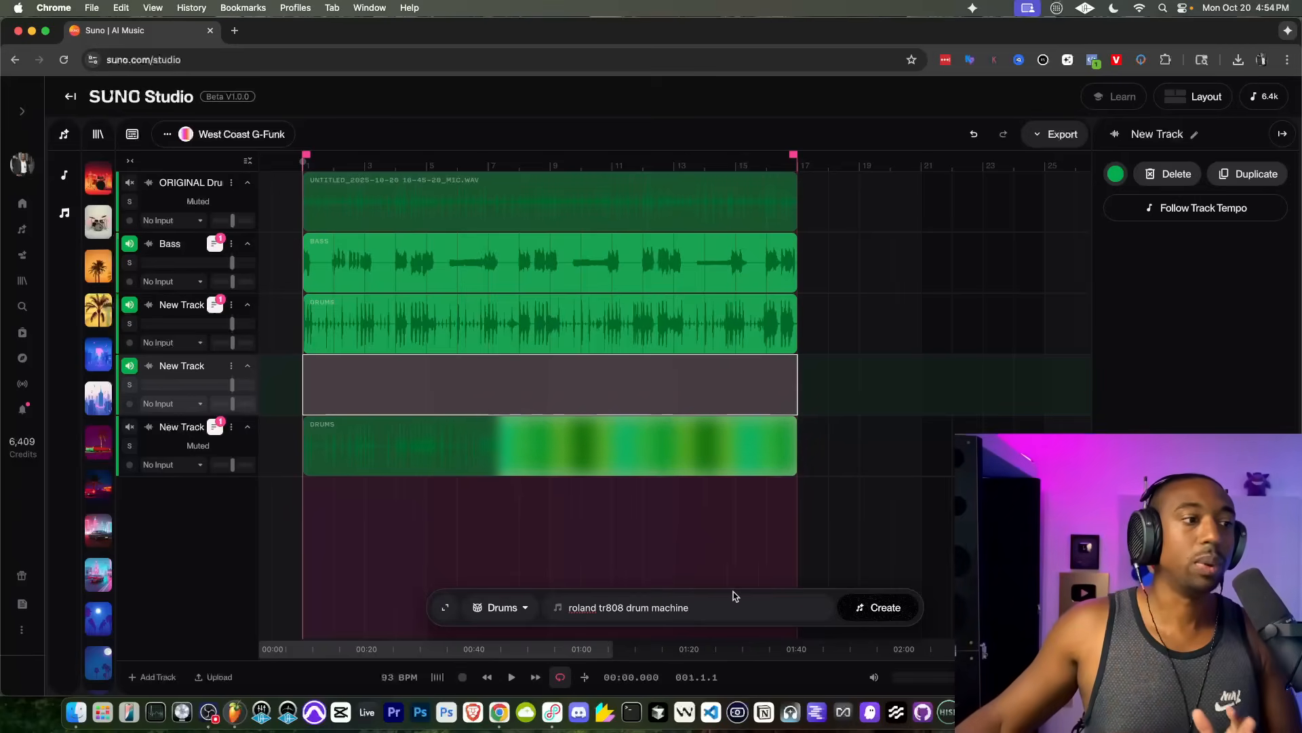
{"action": "left_click", "coordinate": [859, 607]}
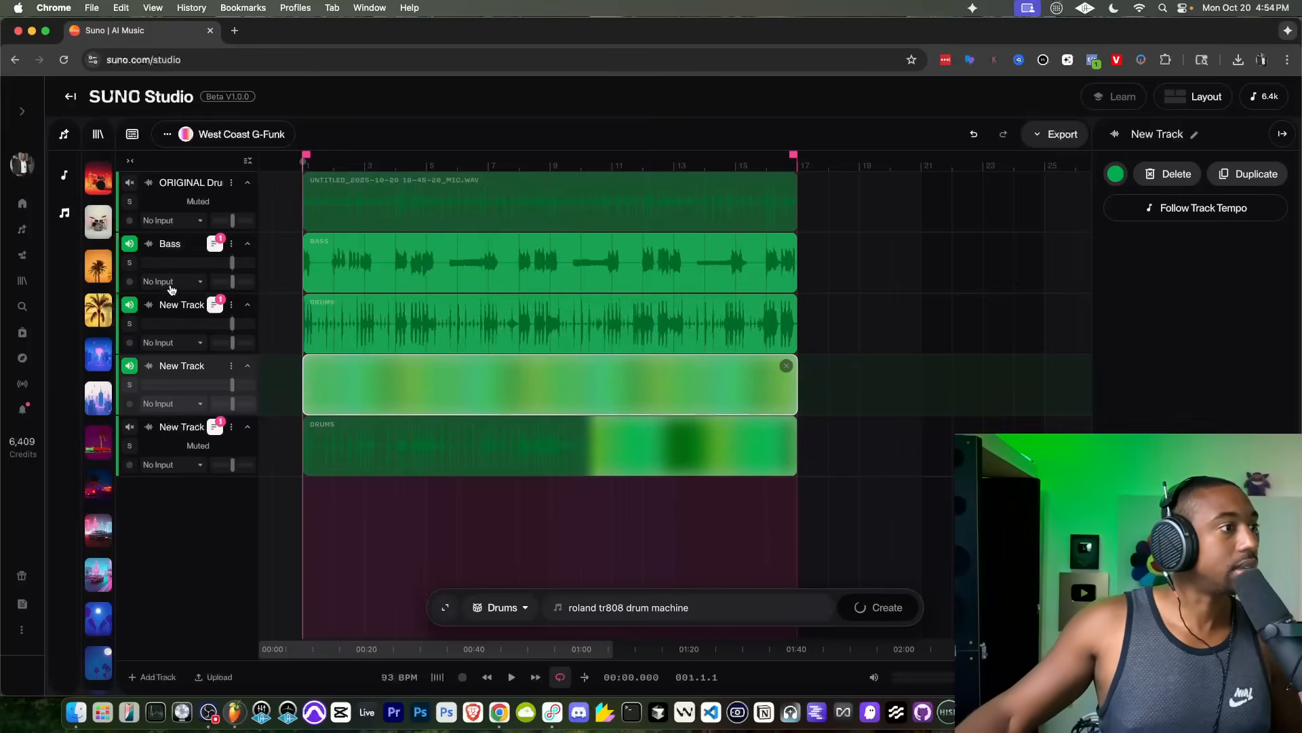
Step: Mute the newly generated TR808 drums track and play the west coast drums with the bass
{"action": "left_click", "coordinate": [128, 366]}
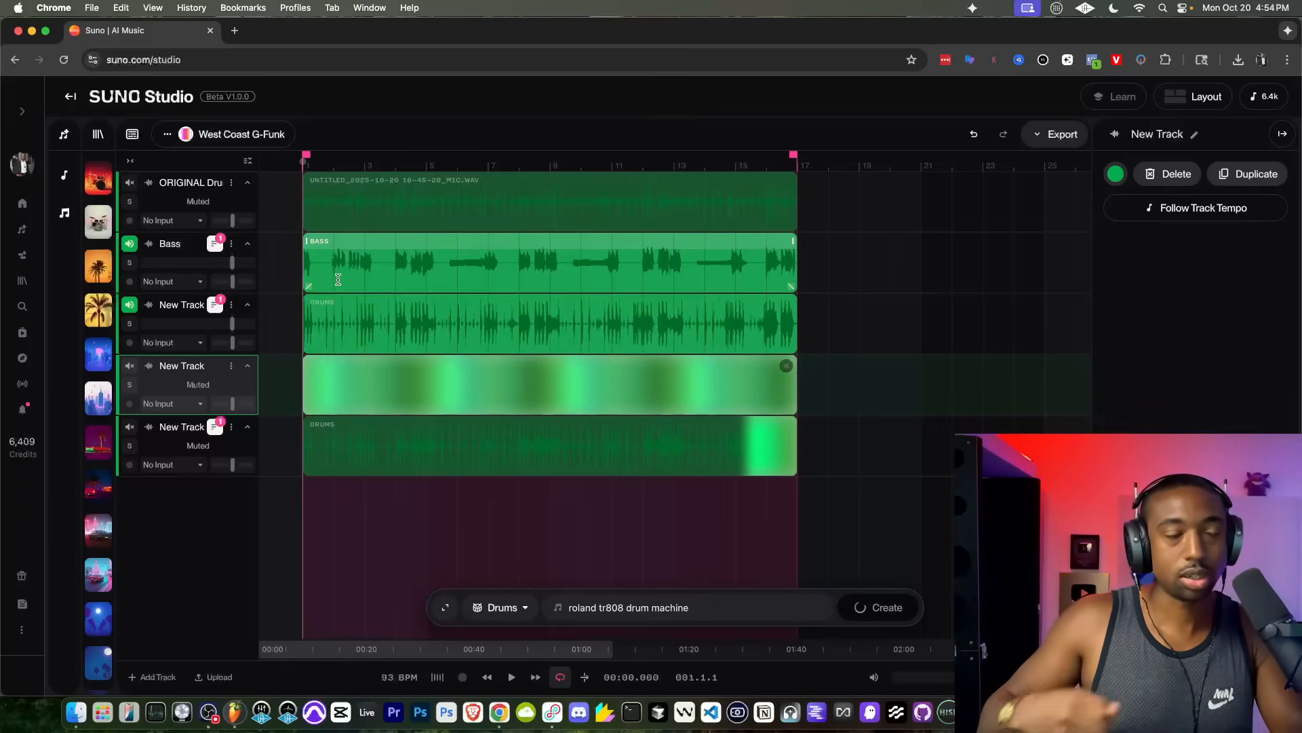
{"action": "key", "text": "space"}
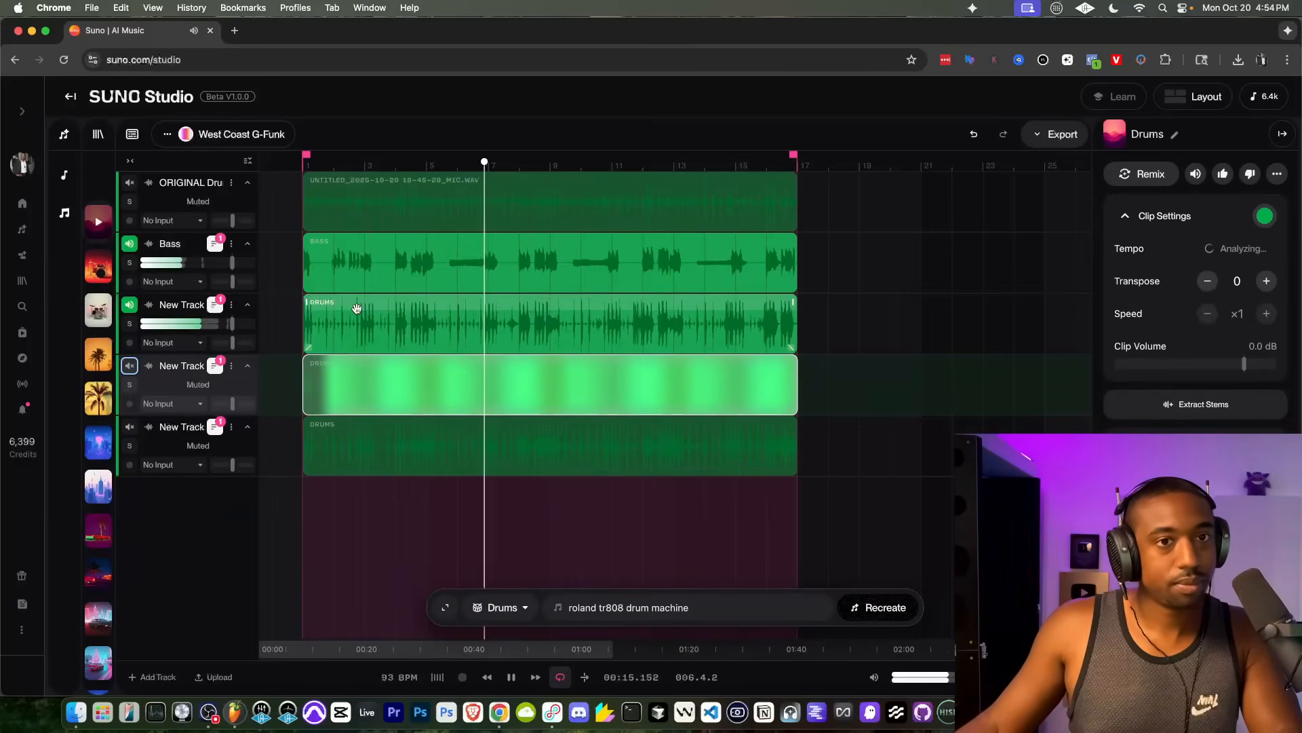
{"action": "key", "text": "space"}
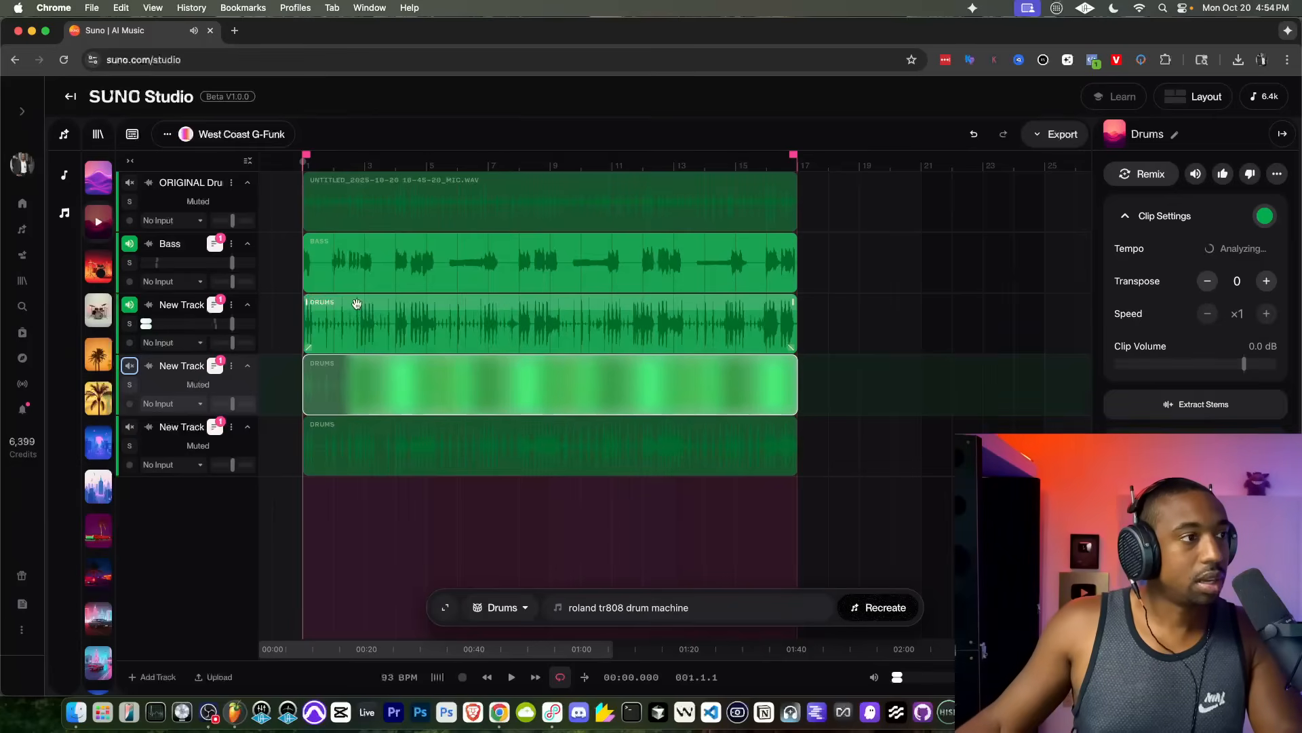
Step: Set the west coast drums clip's tempo to Original and play it with the bass
{"action": "left_click", "coordinate": [357, 309]}
{"action": "left_click", "coordinate": [1236, 249]}
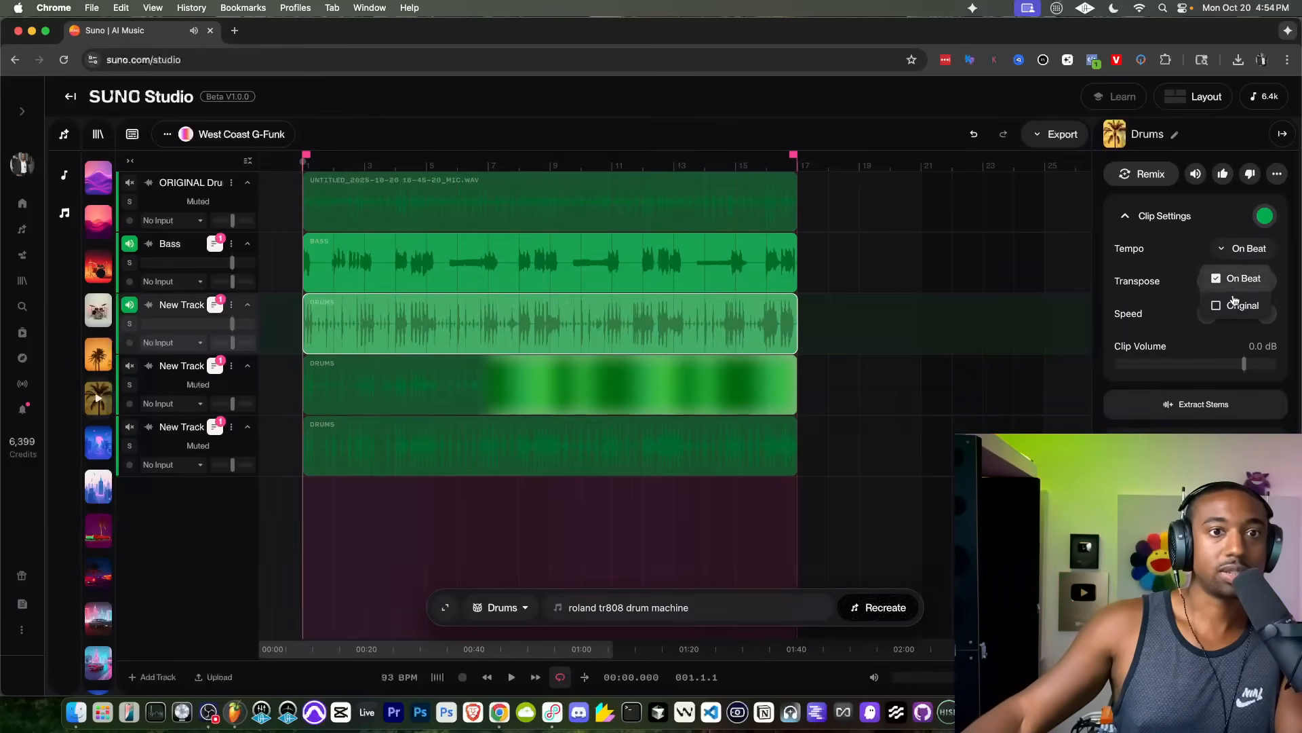
{"action": "left_click", "coordinate": [1234, 305]}
{"action": "key", "text": "space"}
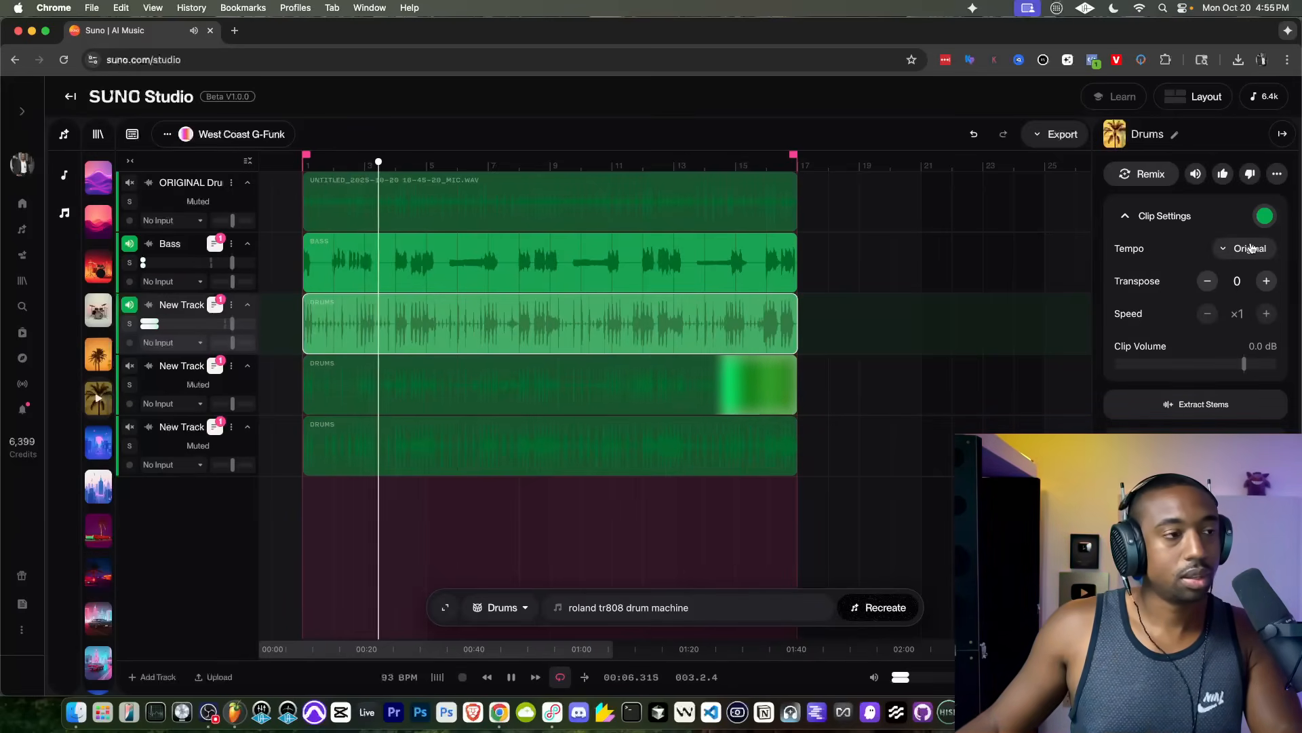
{"action": "scroll", "coordinate": [369, 346], "scroll_direction": "up", "scroll_amount": 3}
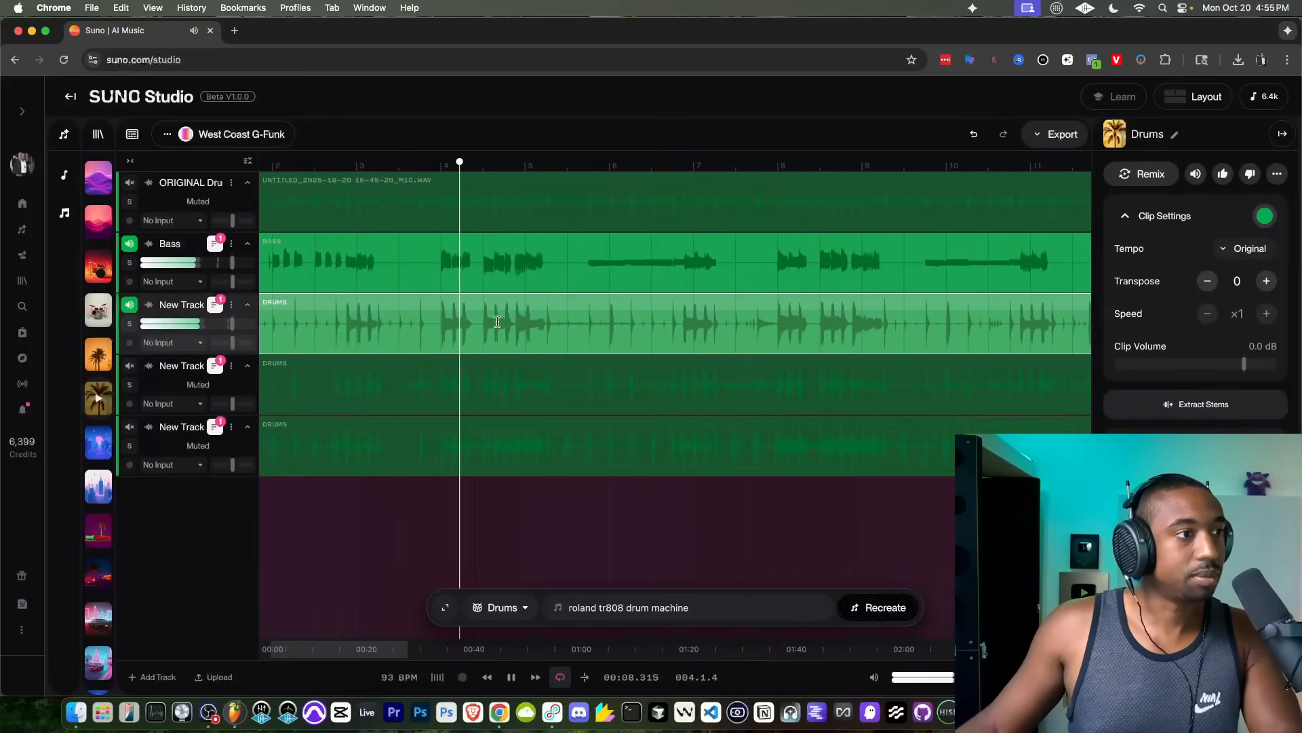
{"action": "scroll", "coordinate": [369, 339], "scroll_direction": "up", "scroll_amount": 5}
{"action": "key", "text": "space"}
Step: Examine how the drum hits line up with the bass around bar 4 and replay both parts from the start
{"action": "scroll", "coordinate": [469, 307], "scroll_direction": "up", "scroll_amount": 3}
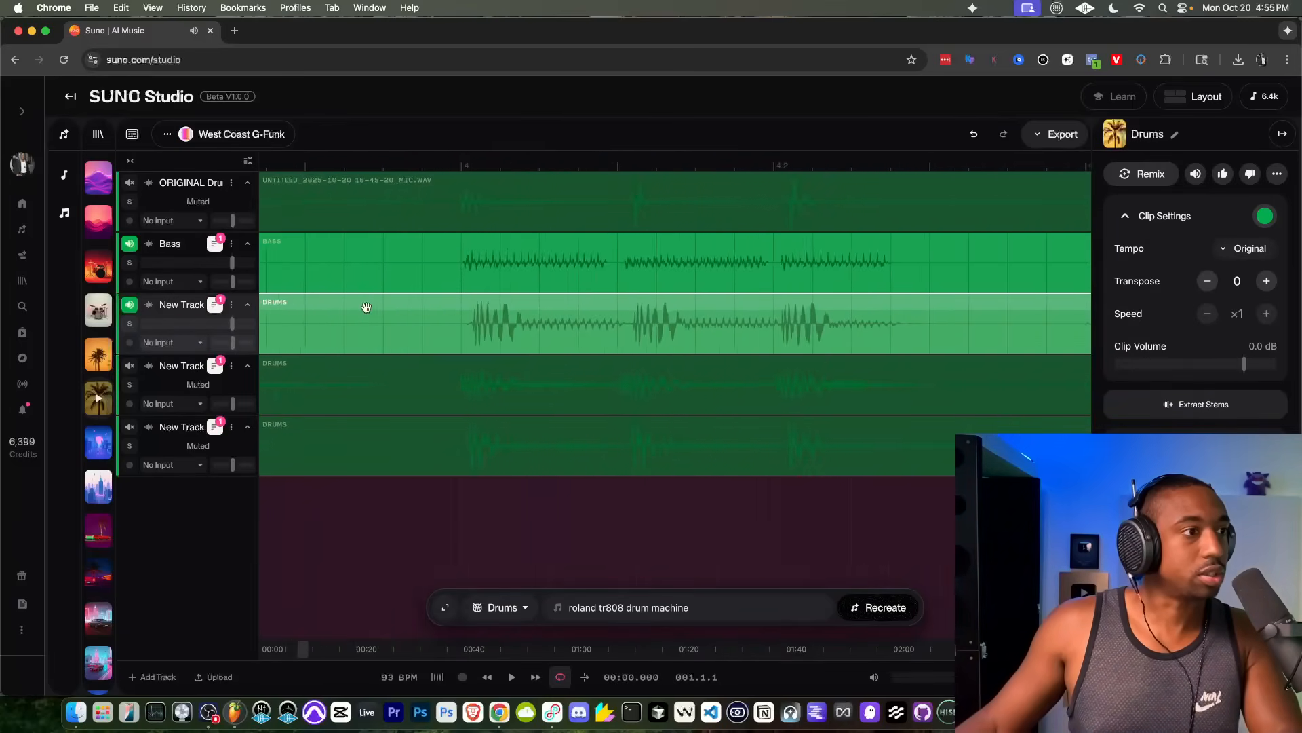
{"action": "scroll", "coordinate": [481, 310], "scroll_direction": "up", "scroll_amount": 2}
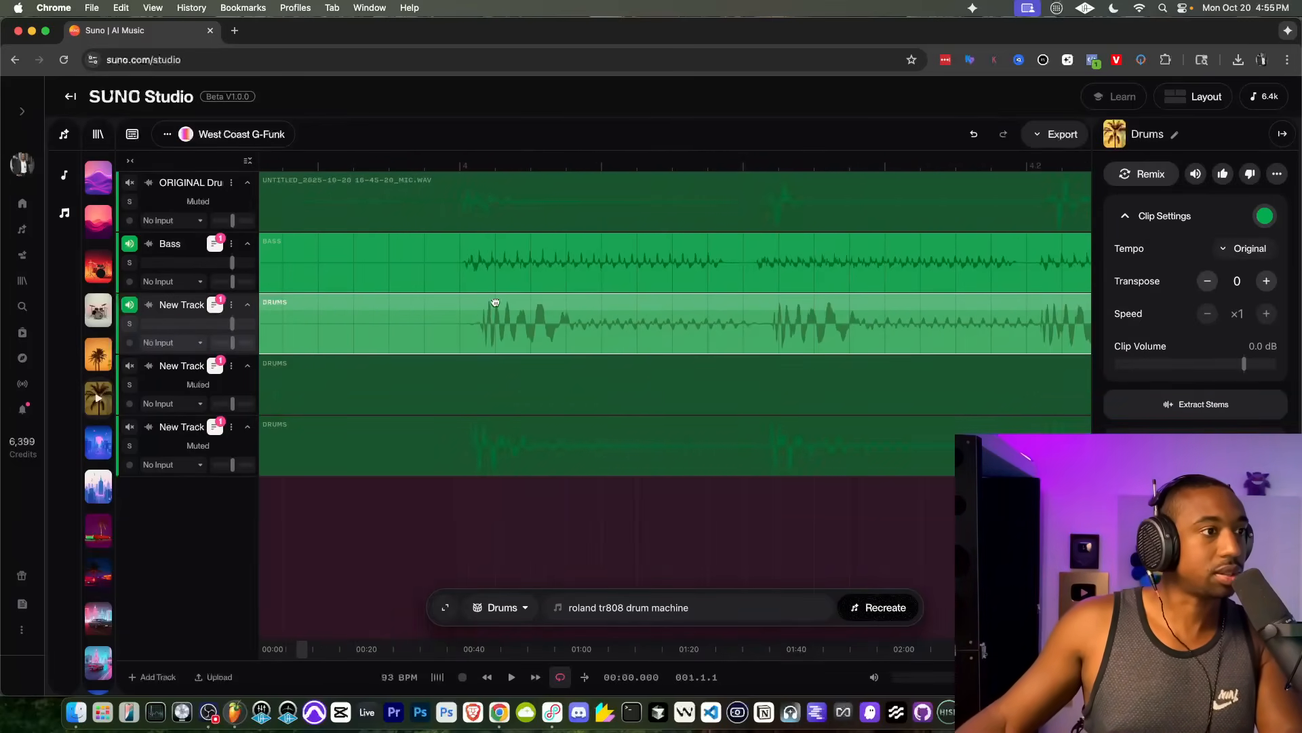
{"action": "scroll", "coordinate": [479, 303], "scroll_direction": "down", "scroll_amount": 4}
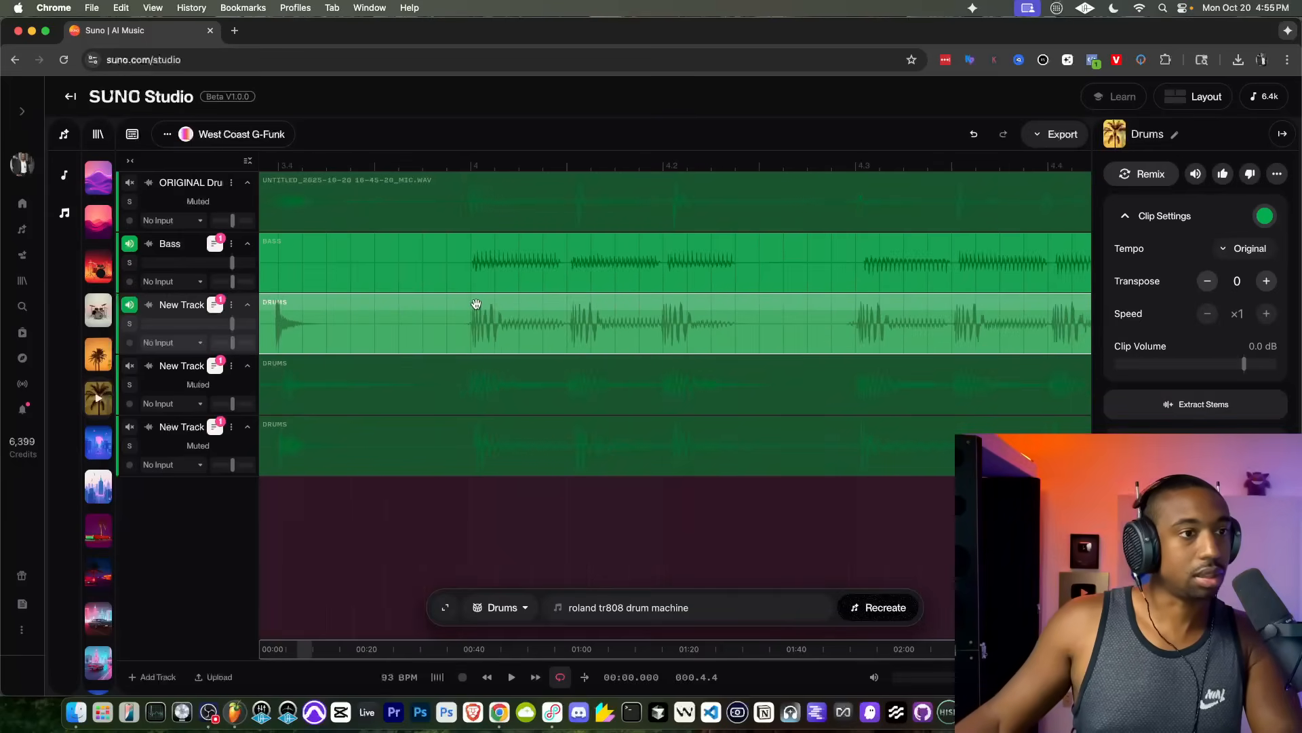
{"action": "key", "text": "space"}
{"action": "scroll", "coordinate": [476, 303], "scroll_direction": "down", "scroll_amount": 3}
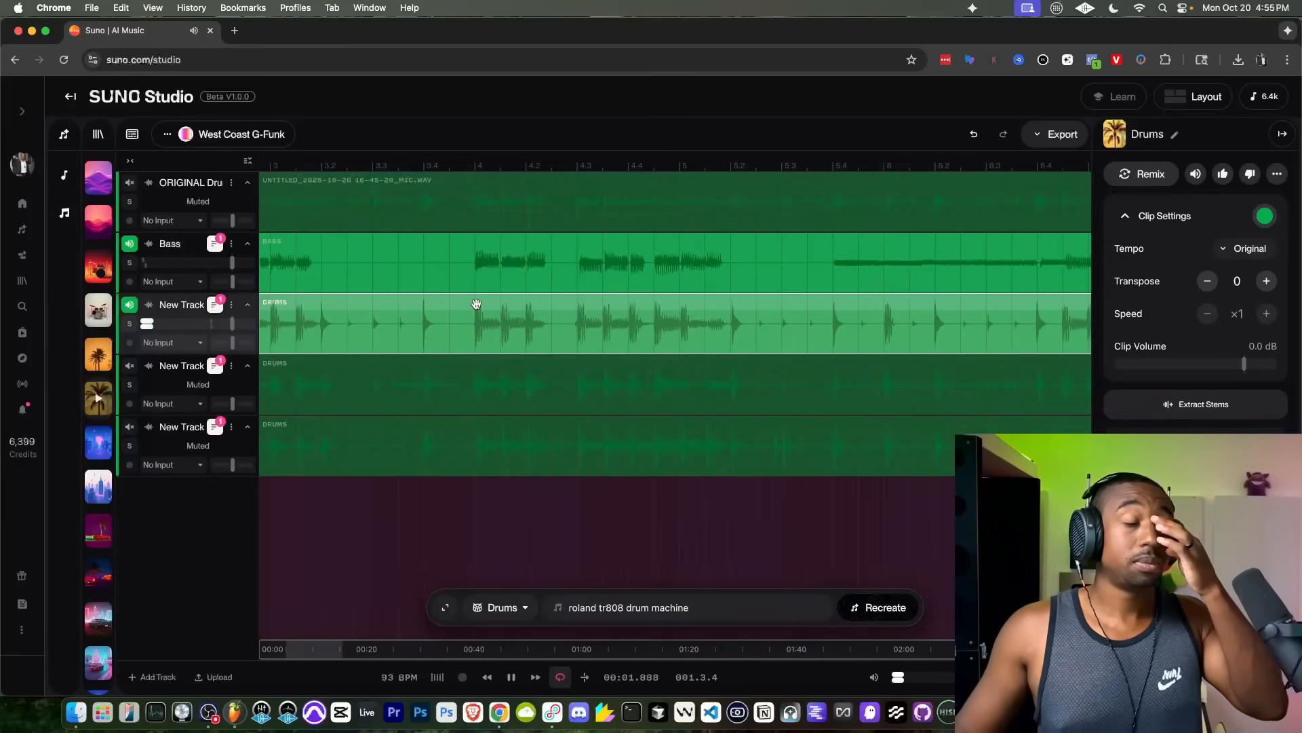
{"action": "scroll", "coordinate": [477, 302], "scroll_direction": "down", "scroll_amount": 4}
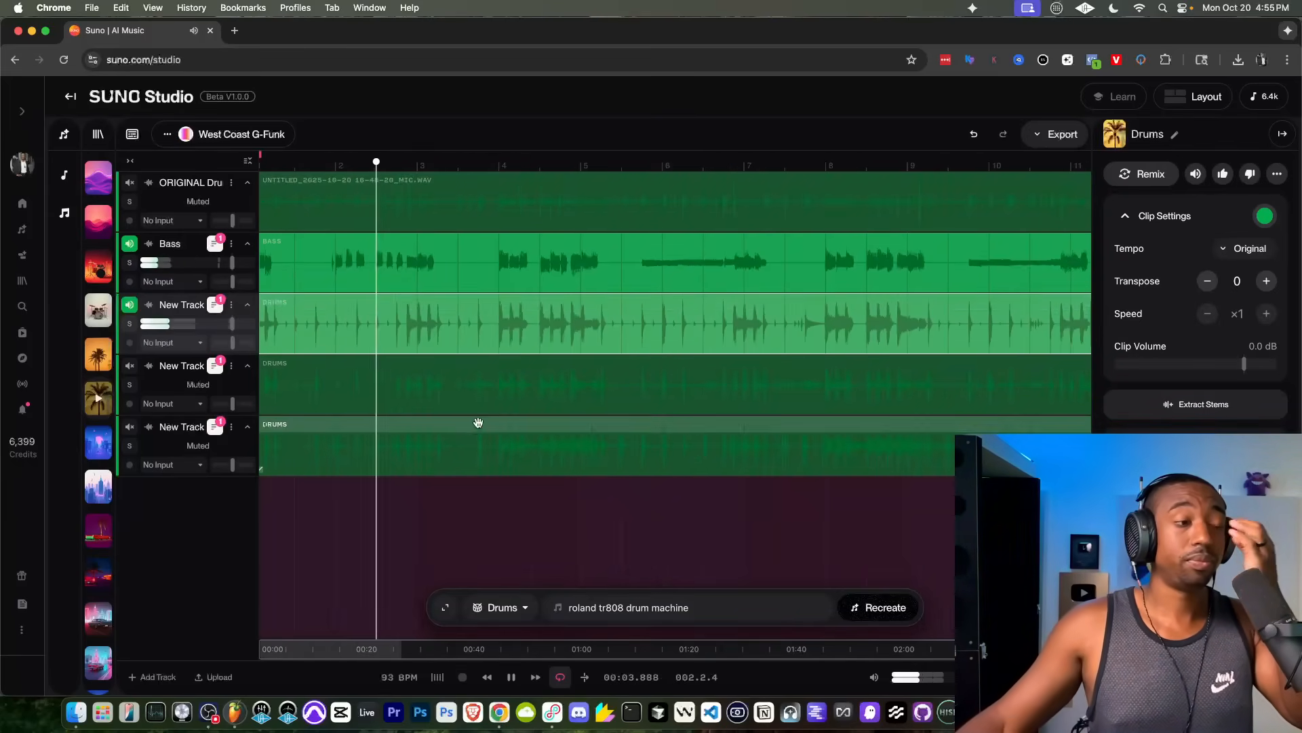
{"action": "scroll", "coordinate": [447, 461], "scroll_direction": "down", "scroll_amount": 2}
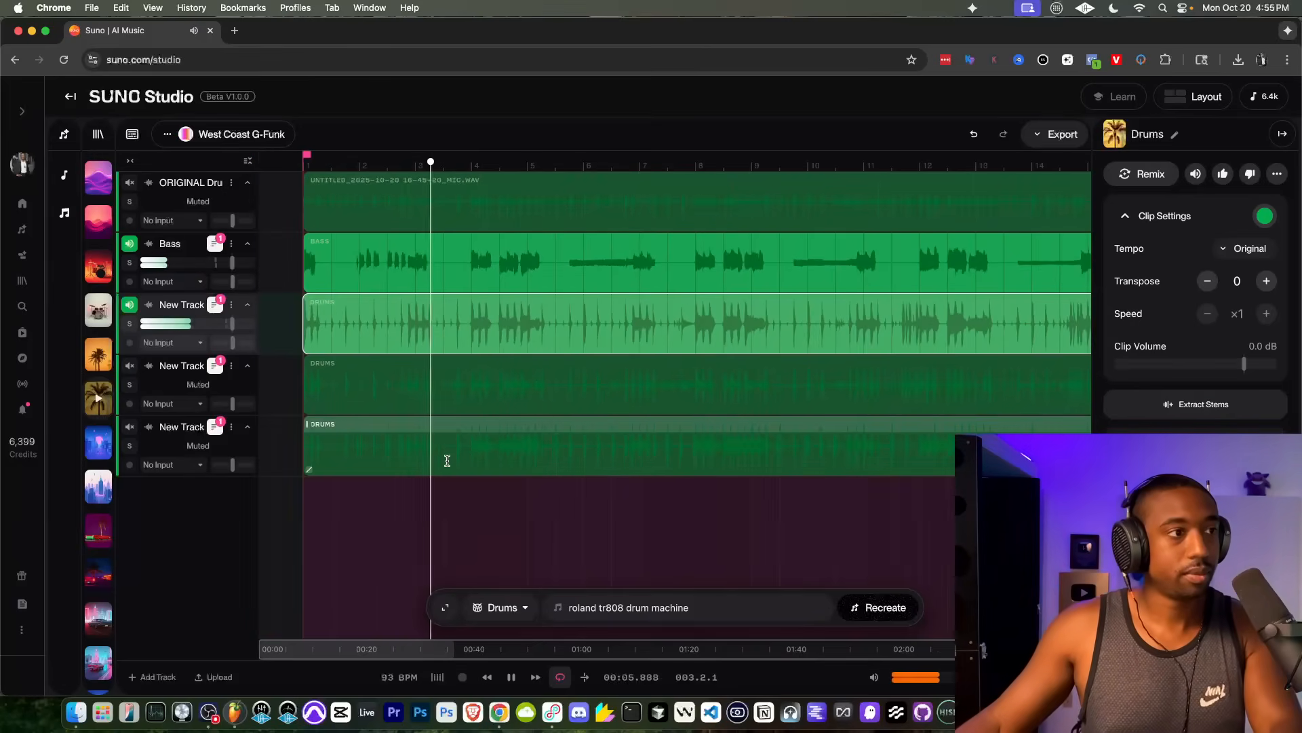
{"action": "key", "text": "space"}
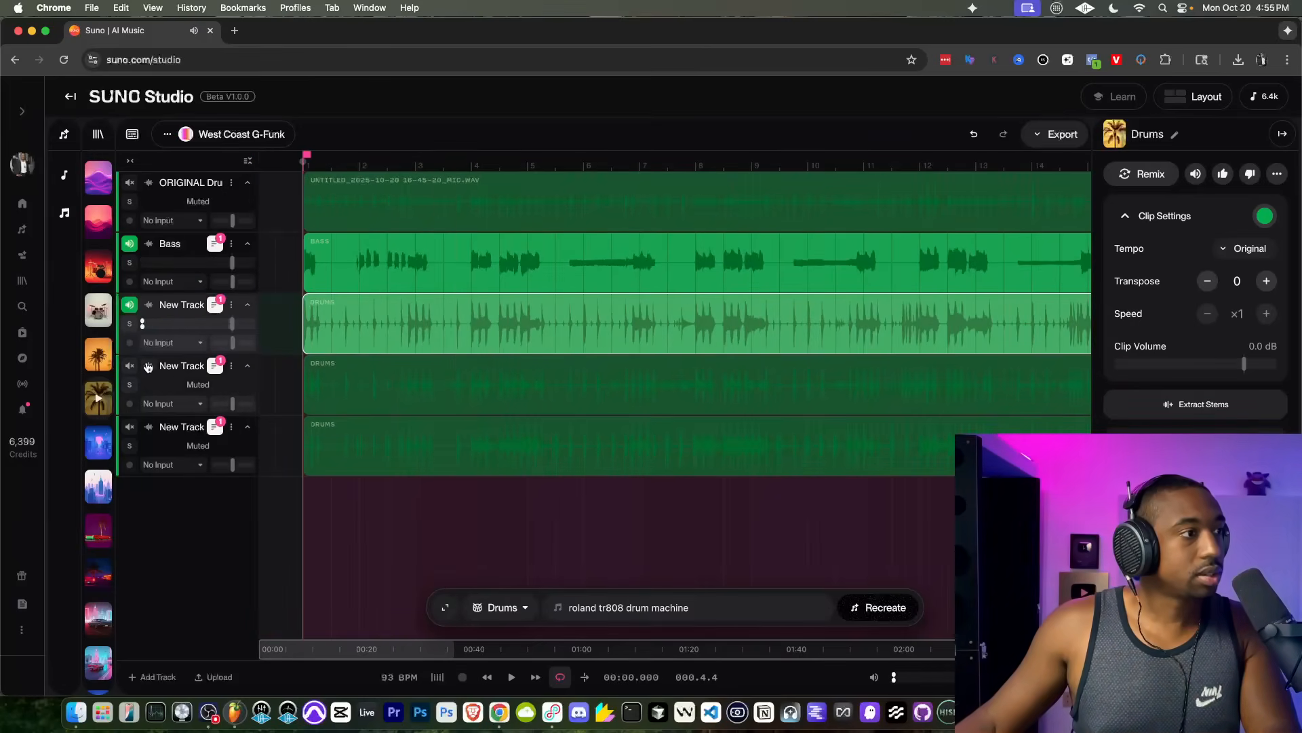
Step: Show the alternate versions of the west coast drums and audition Version 2 with the bass
{"action": "left_click", "coordinate": [214, 305]}
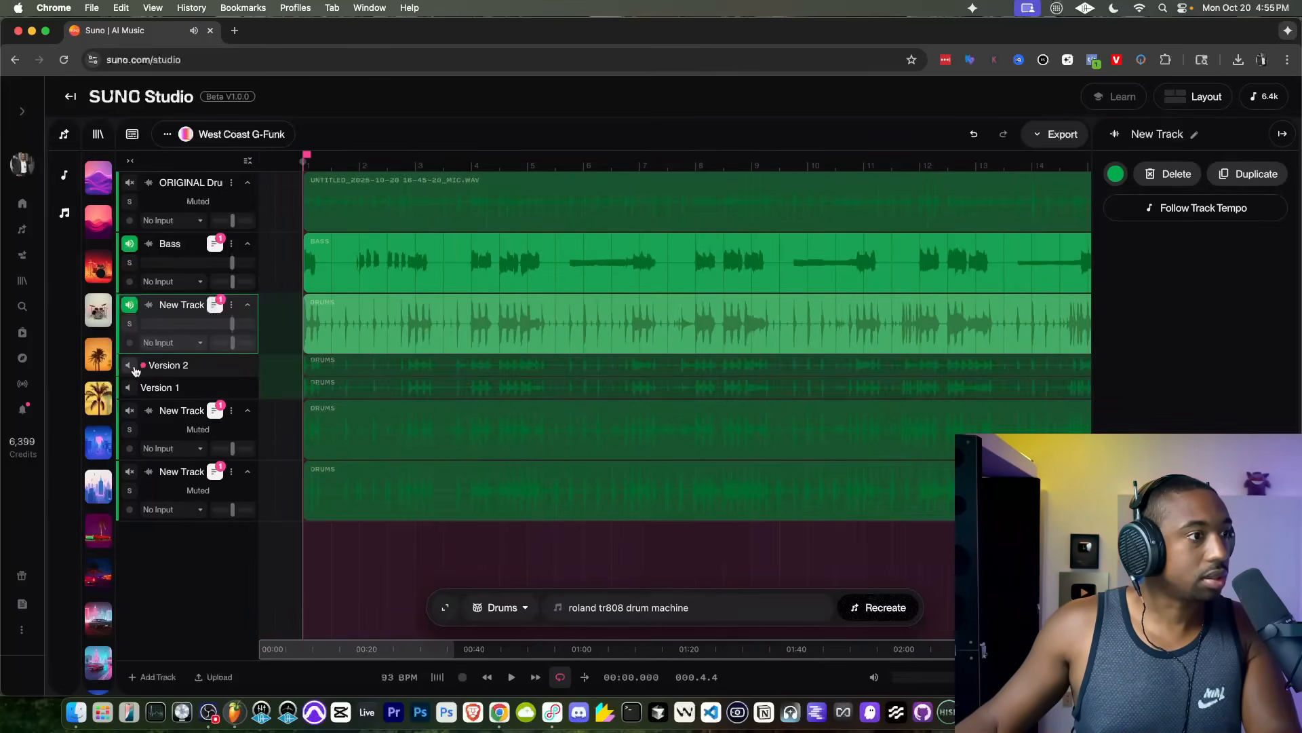
{"action": "left_click", "coordinate": [133, 367]}
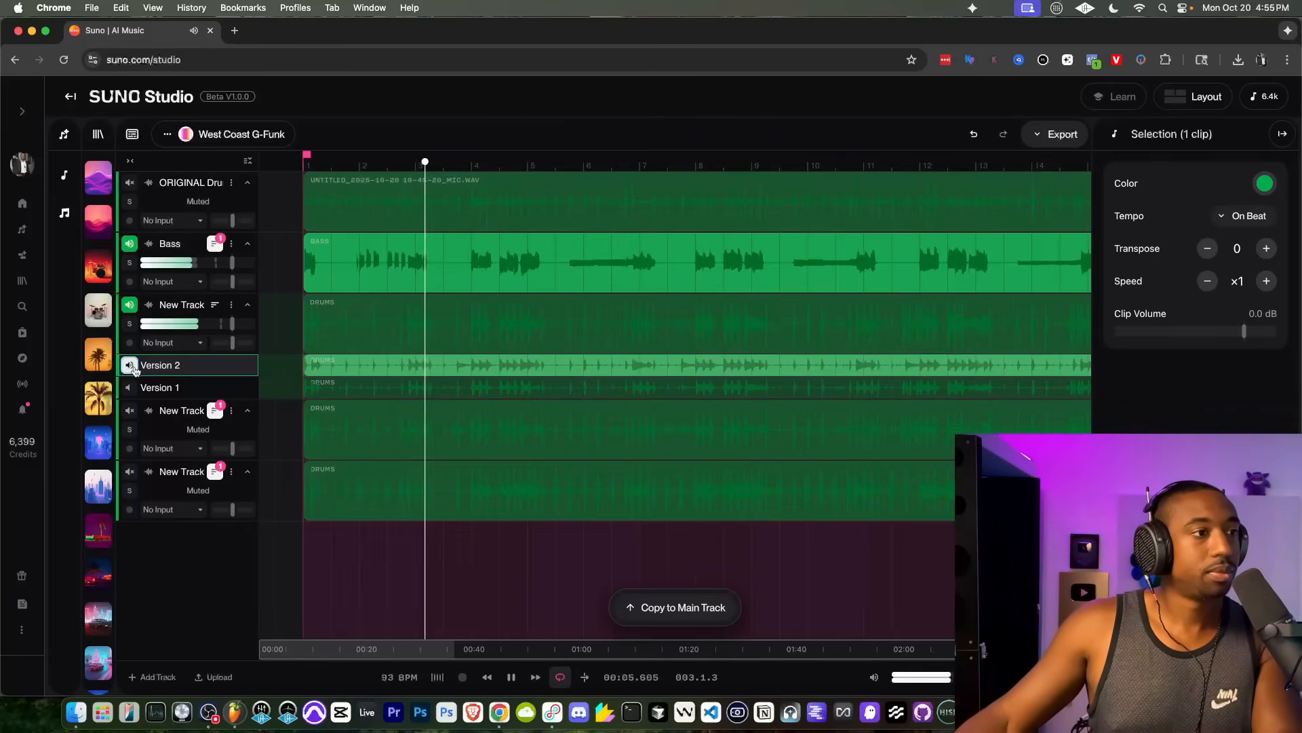
{"action": "left_click", "coordinate": [133, 367]}
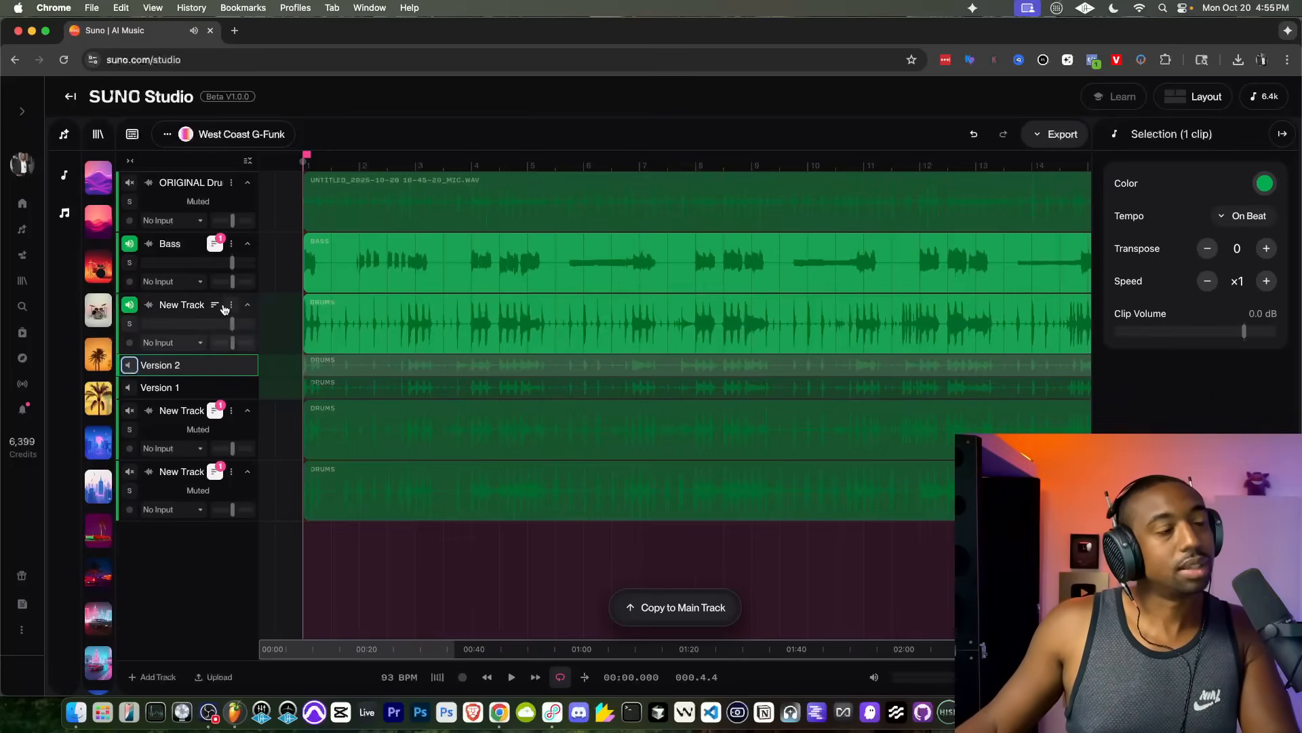
Step: Mute the west coast drums, unmute the TR808 drums track, and play it with the bass
{"action": "left_click", "coordinate": [135, 305]}
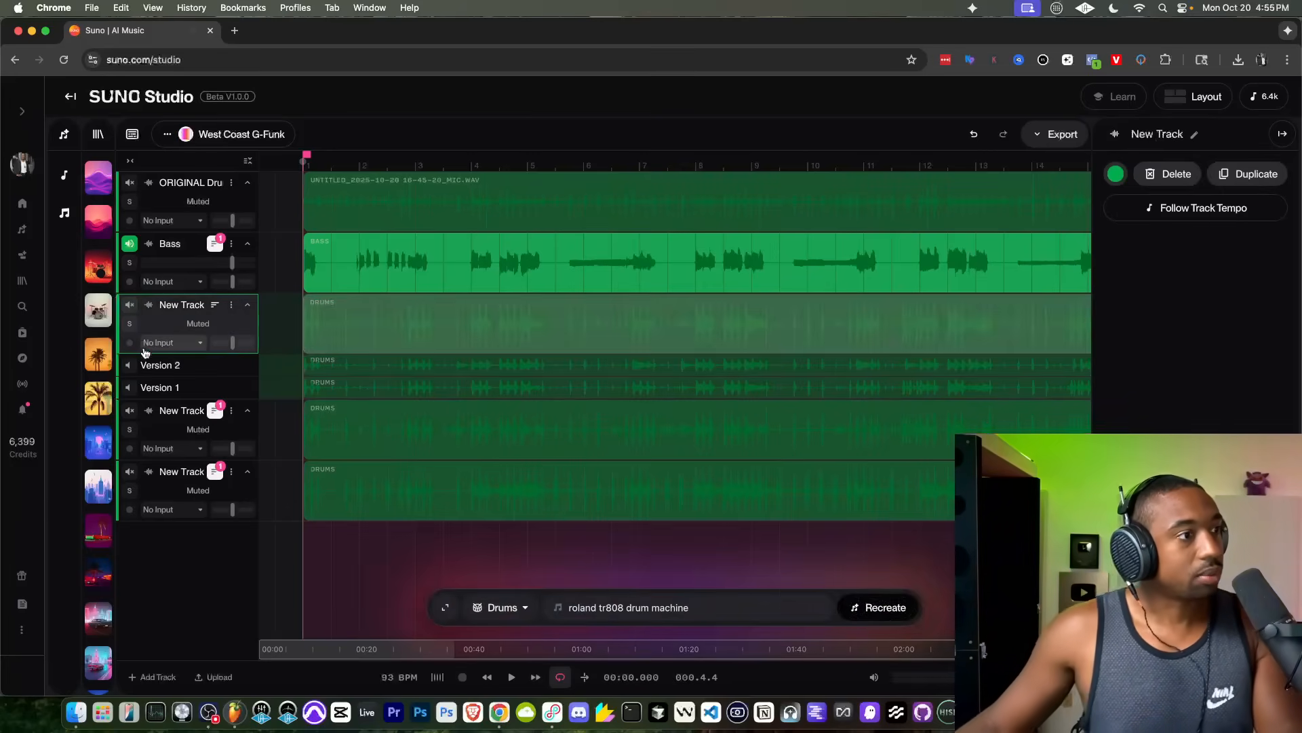
{"action": "left_click", "coordinate": [131, 413]}
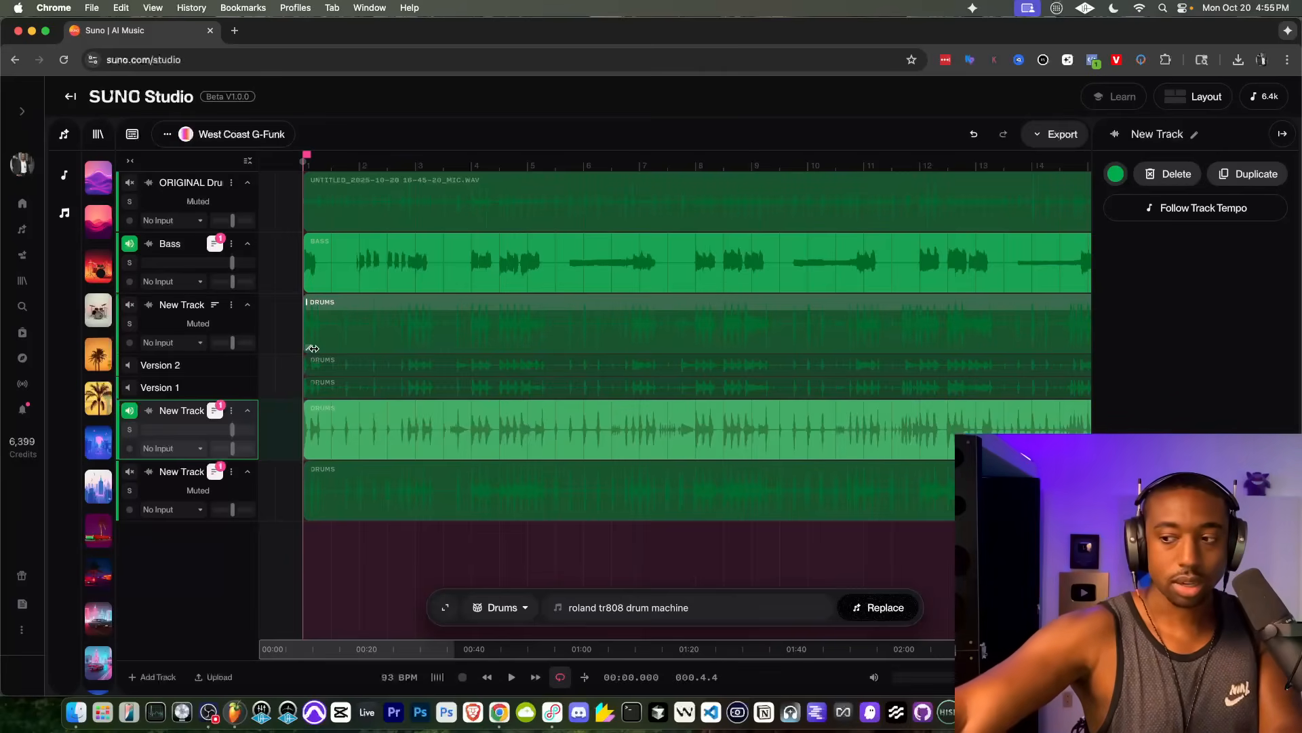
{"action": "key", "text": "space"}
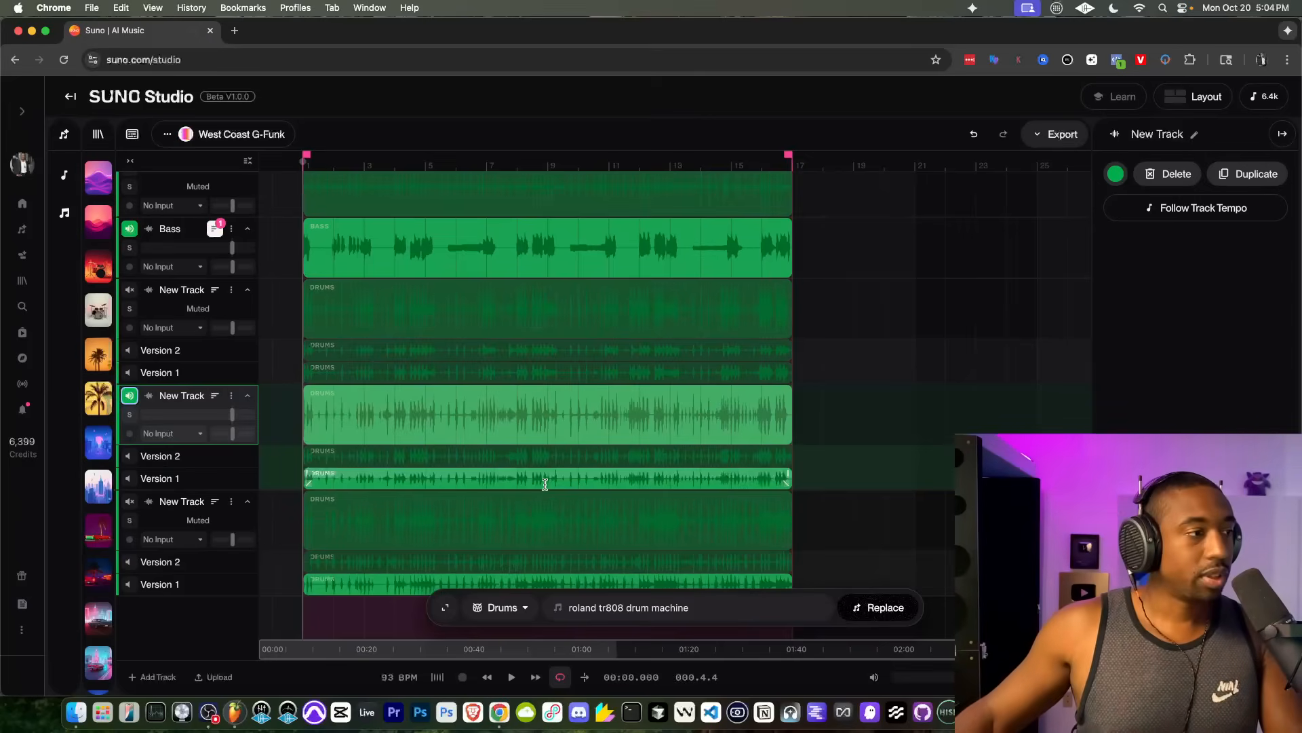
{"action": "left_click", "coordinate": [369, 428]}
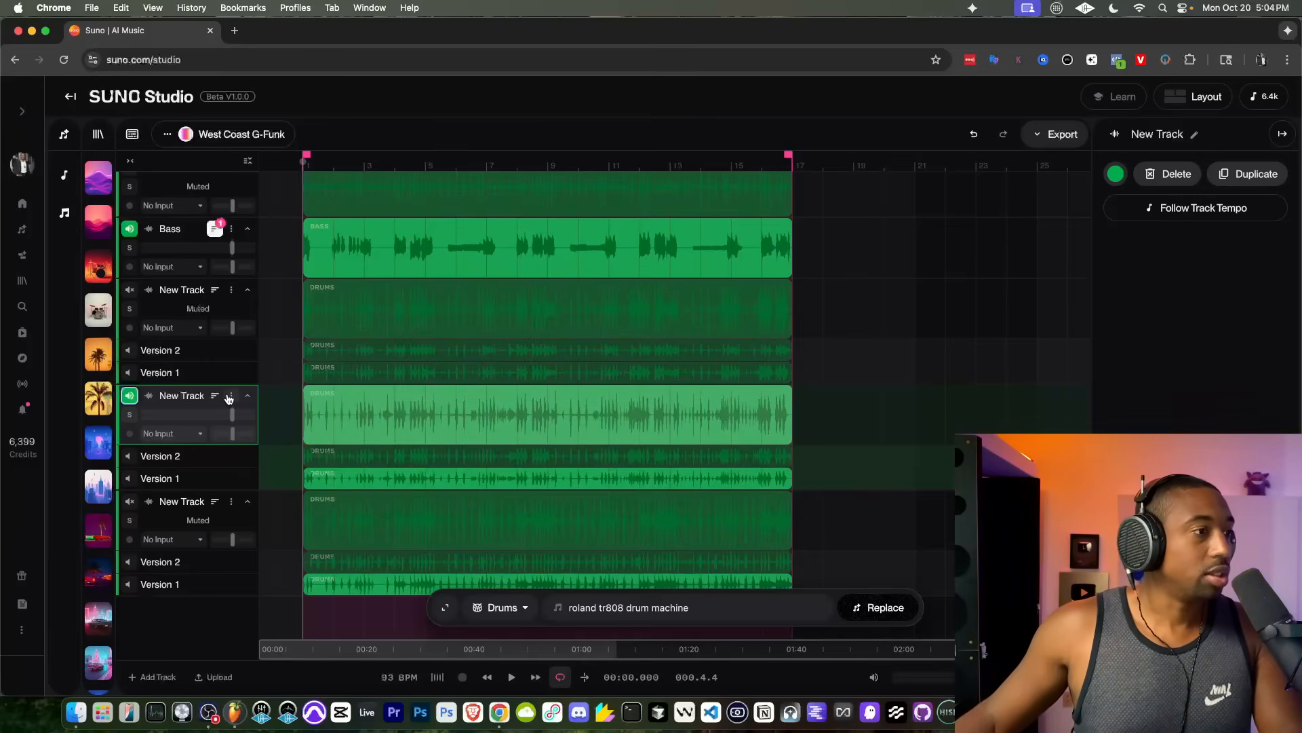
{"action": "scroll", "coordinate": [400, 382], "scroll_direction": "up", "scroll_amount": 1}
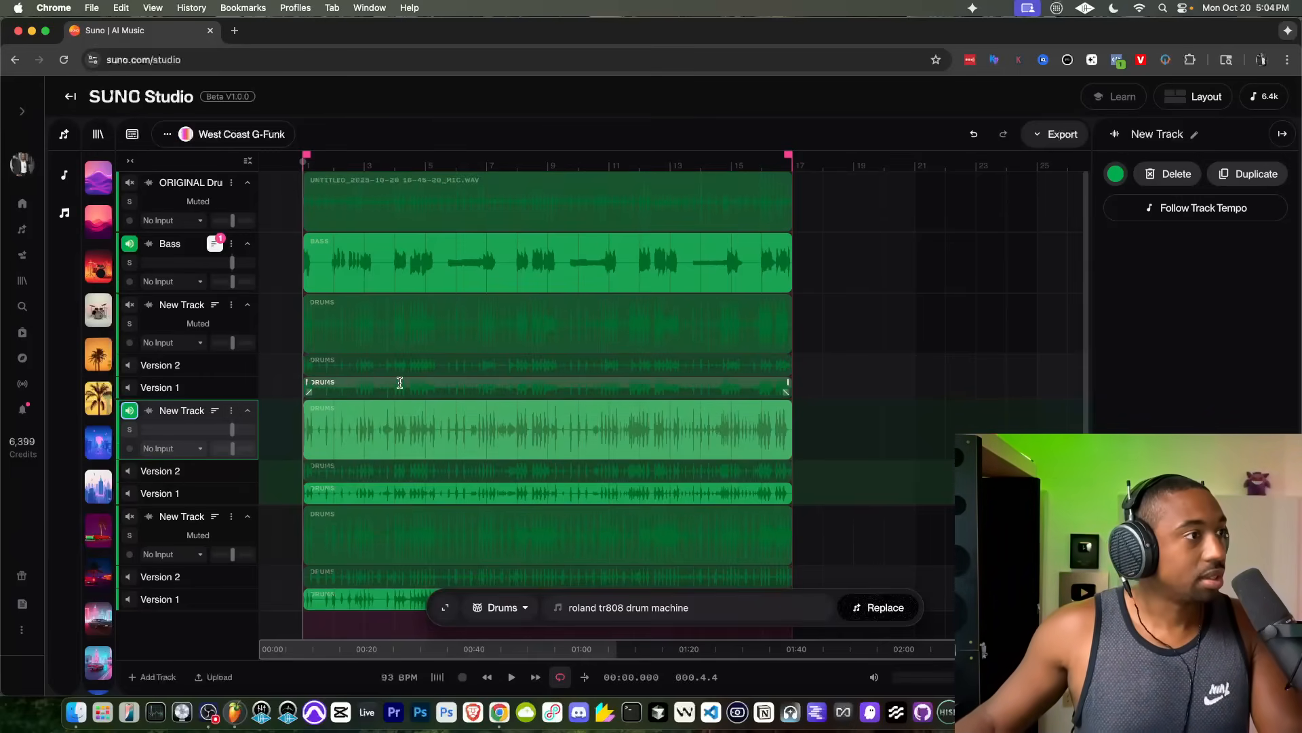
{"action": "key", "text": "space"}
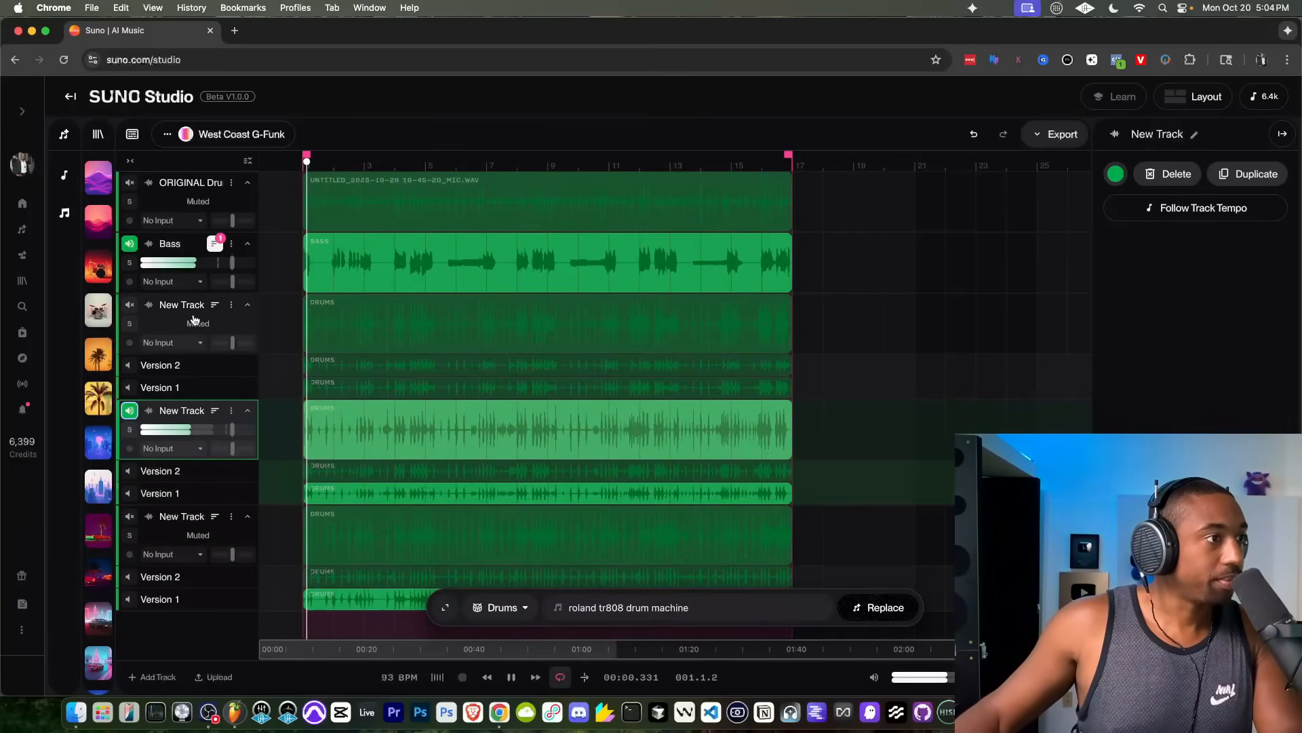
Step: Delete the west coast drums track and the muted funk drums track
{"action": "left_click", "coordinate": [230, 307]}
{"action": "left_click", "coordinate": [275, 388]}
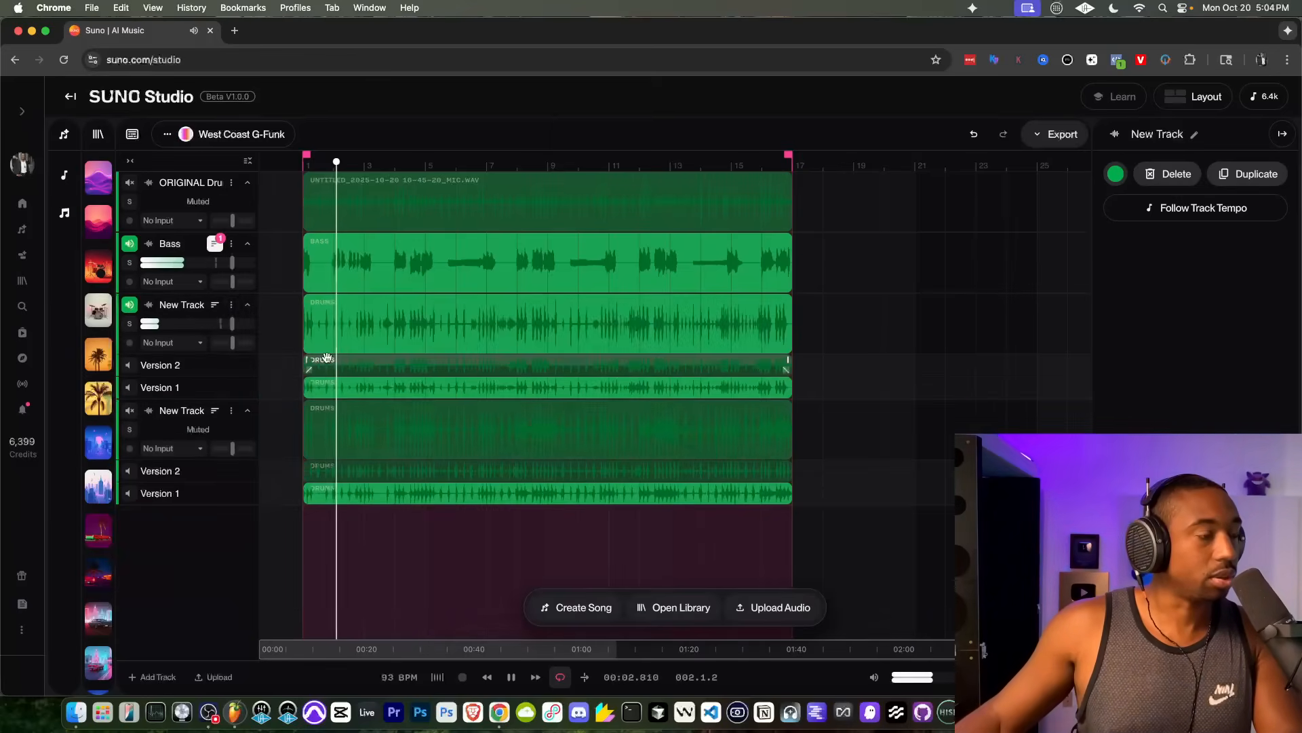
{"action": "key", "text": "space"}
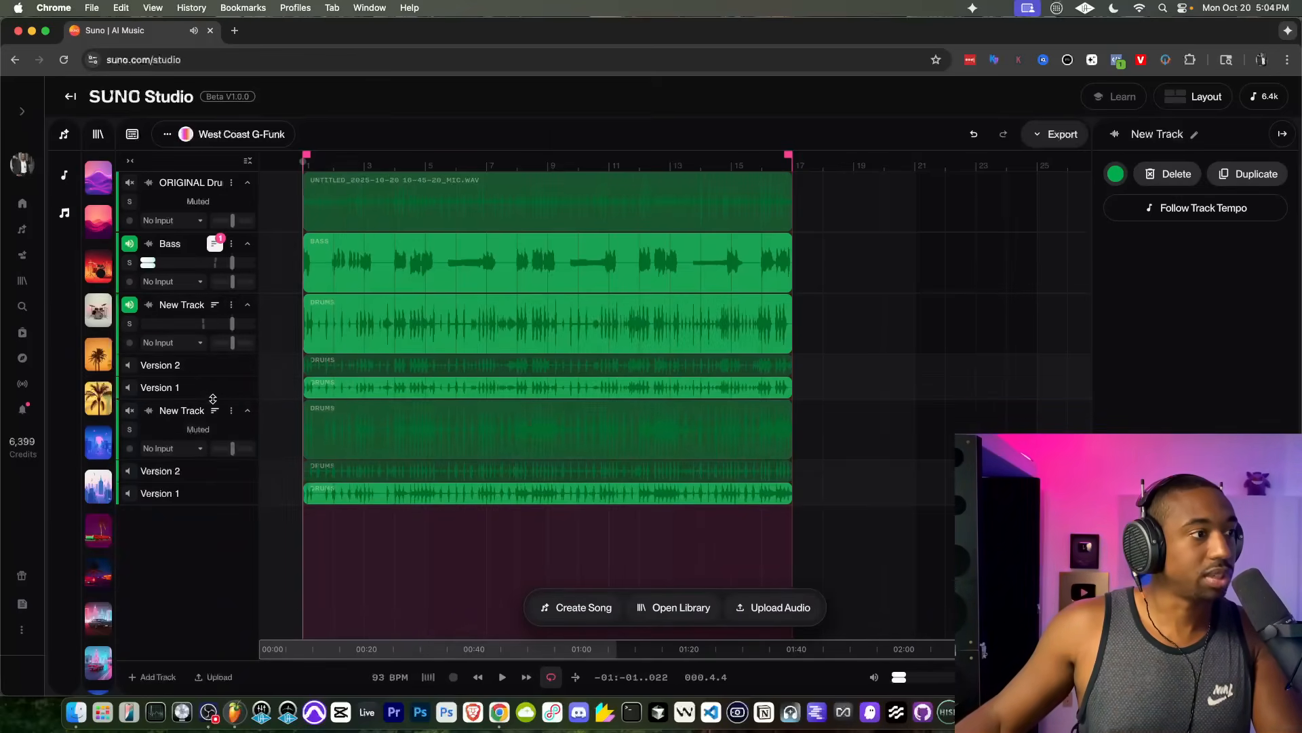
{"action": "left_click", "coordinate": [232, 411]}
{"action": "left_click", "coordinate": [269, 492]}
Step: Play the remaining TR808 drums with the bass and collapse that drum track's alternate versions
{"action": "key", "text": "space"}
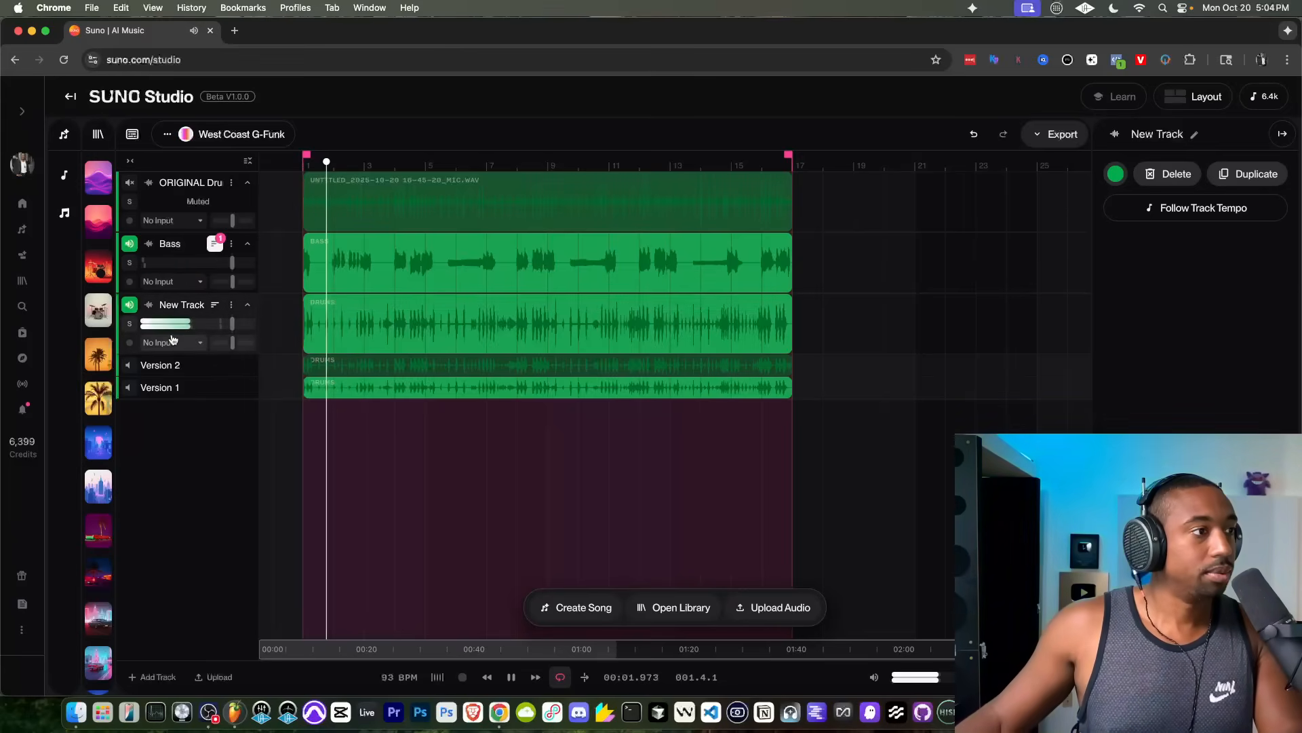
{"action": "left_click", "coordinate": [215, 304]}
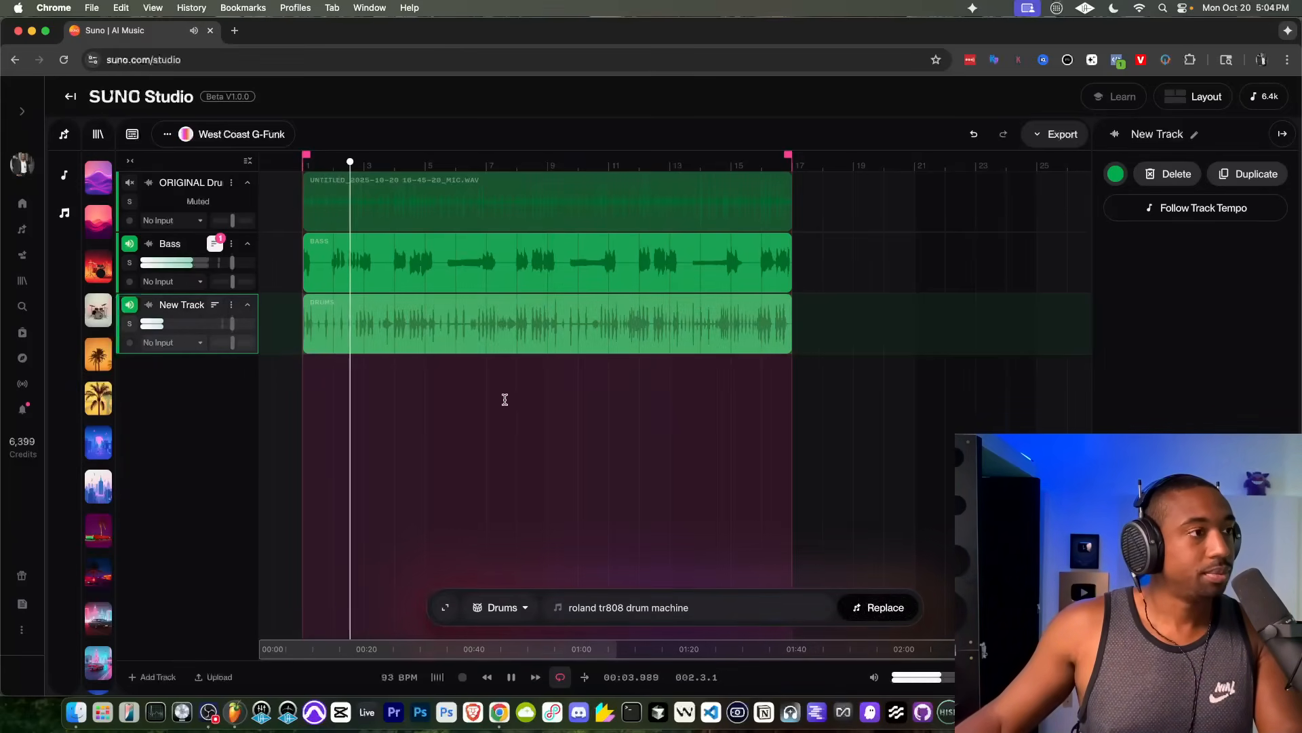
{"action": "key", "text": "space"}
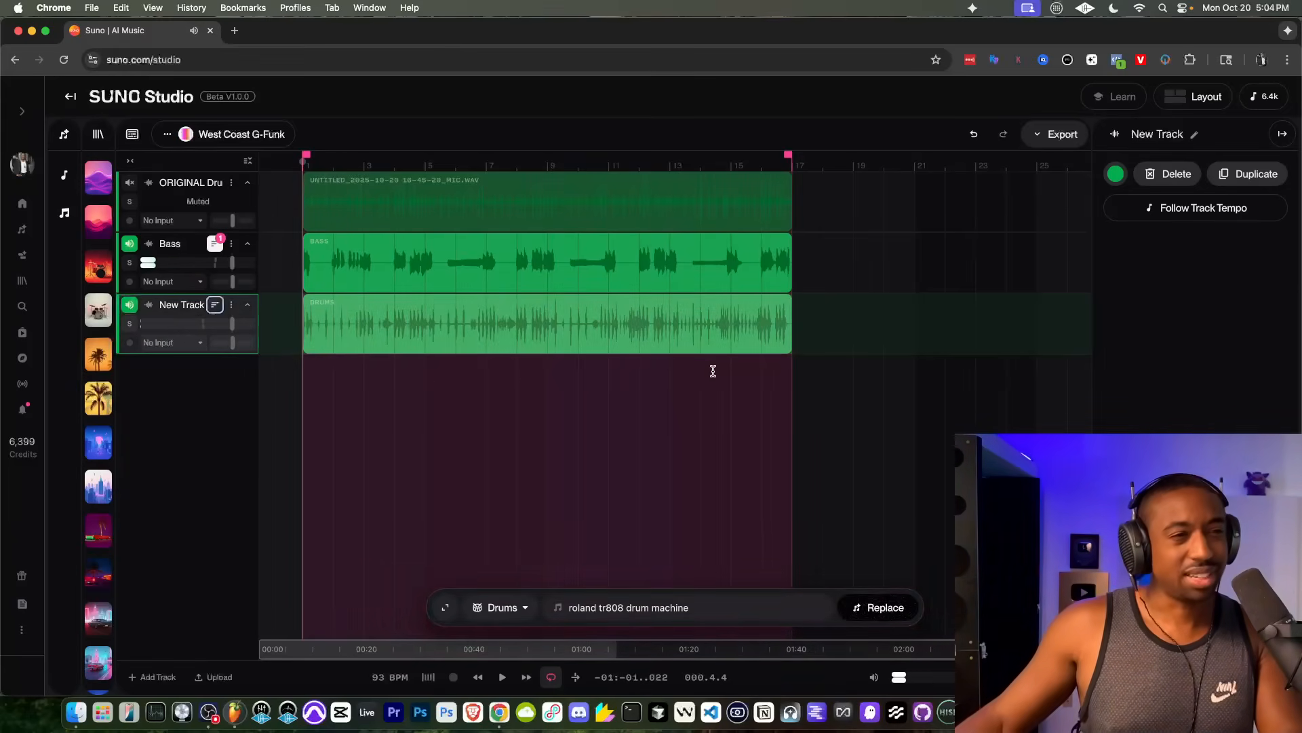
Step: Add a track and generate a woodwinds part in the style "flute" across the full 16-bar loop
{"action": "left_click", "coordinate": [154, 676]}
{"action": "left_click_drag", "start_coordinate": [792, 384], "coordinate": [301, 380]}
{"action": "left_click", "coordinate": [502, 607]}
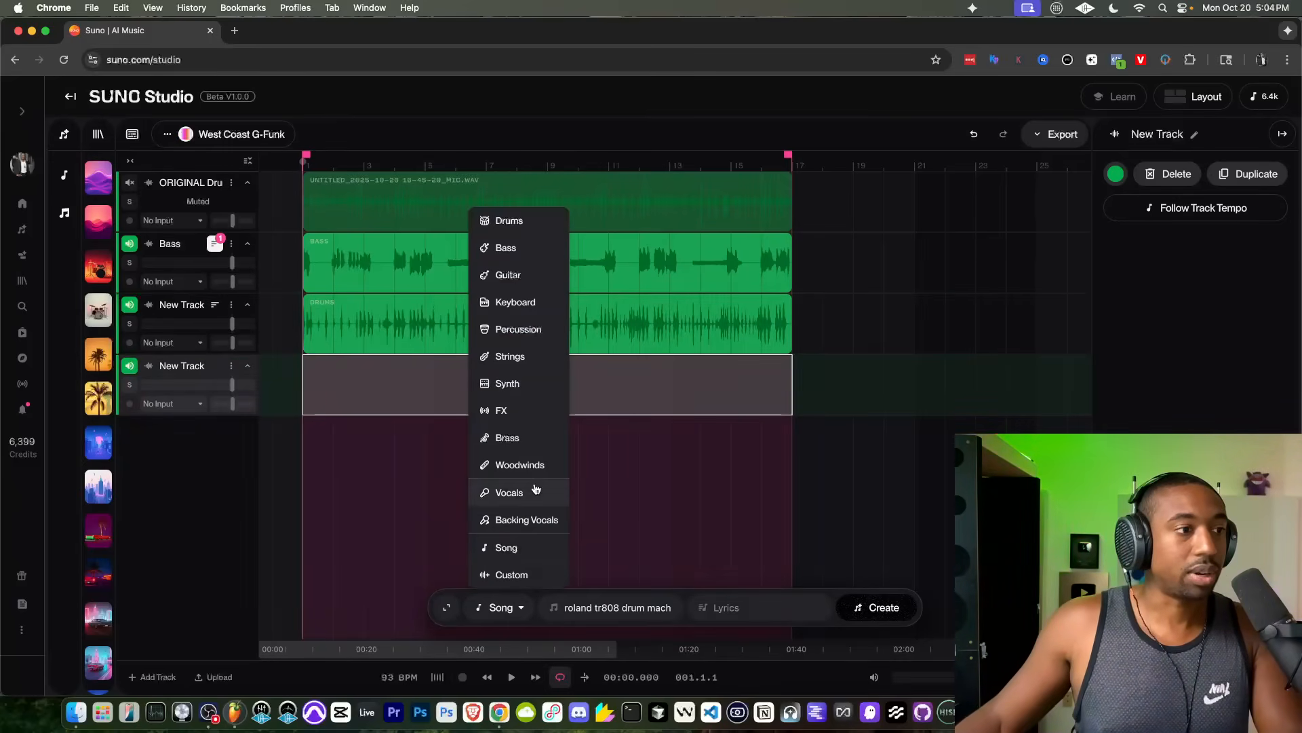
{"action": "left_click", "coordinate": [524, 463]}
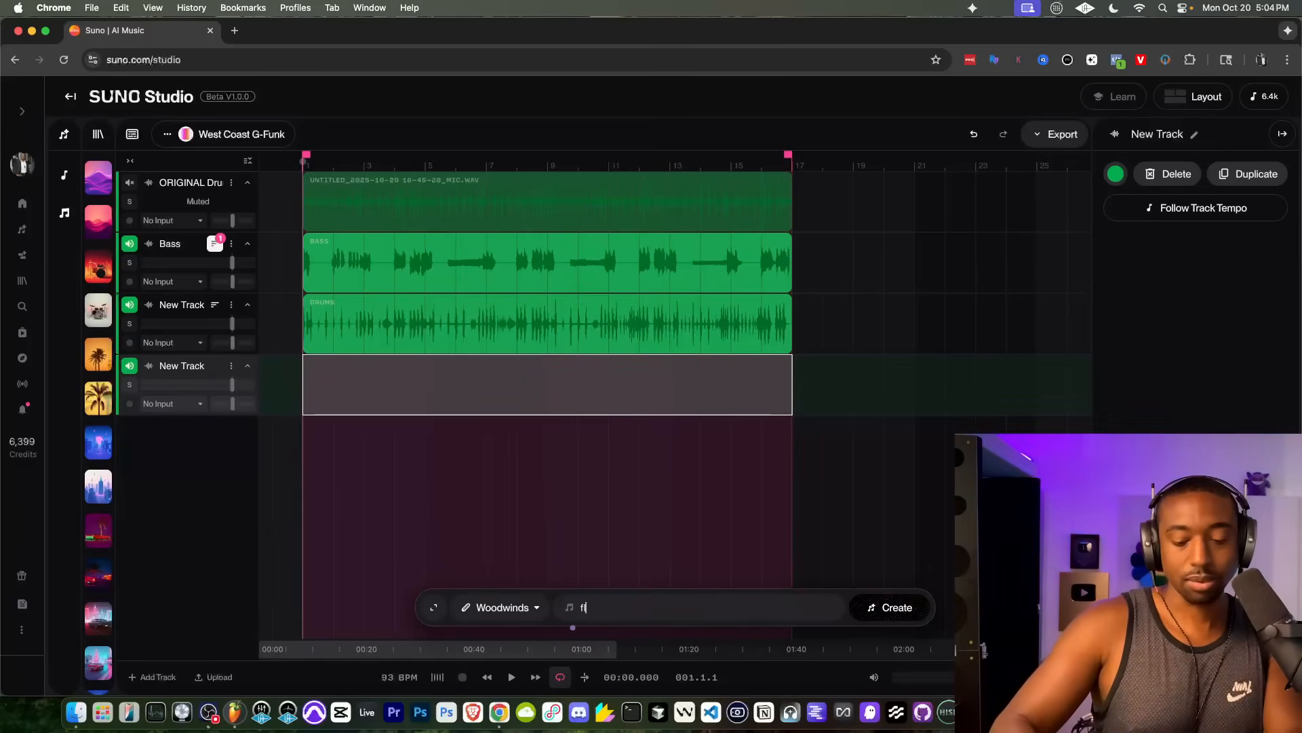
{"action": "left_click", "coordinate": [876, 607]}
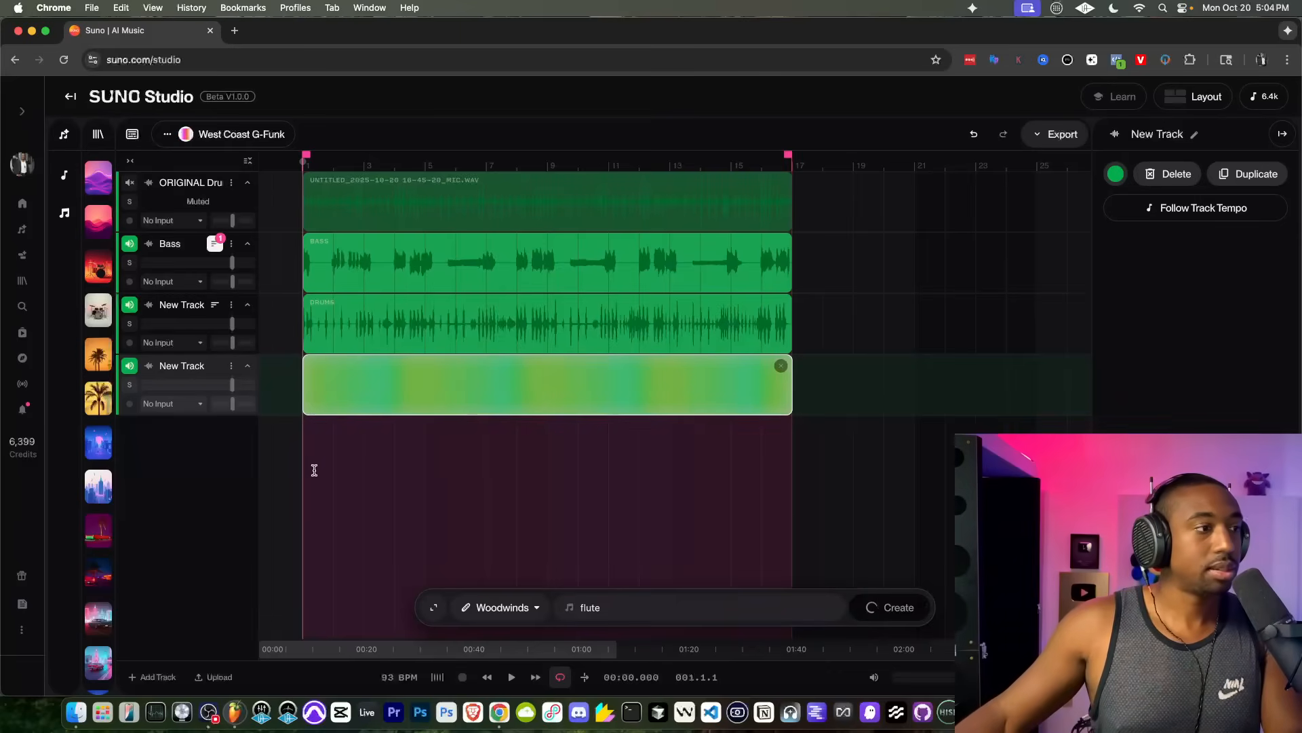
Step: Add another track for a Backing Vocals part and set its lyrics to "oohh aaaah"
{"action": "left_click", "coordinate": [153, 677]}
{"action": "left_click", "coordinate": [502, 607]}
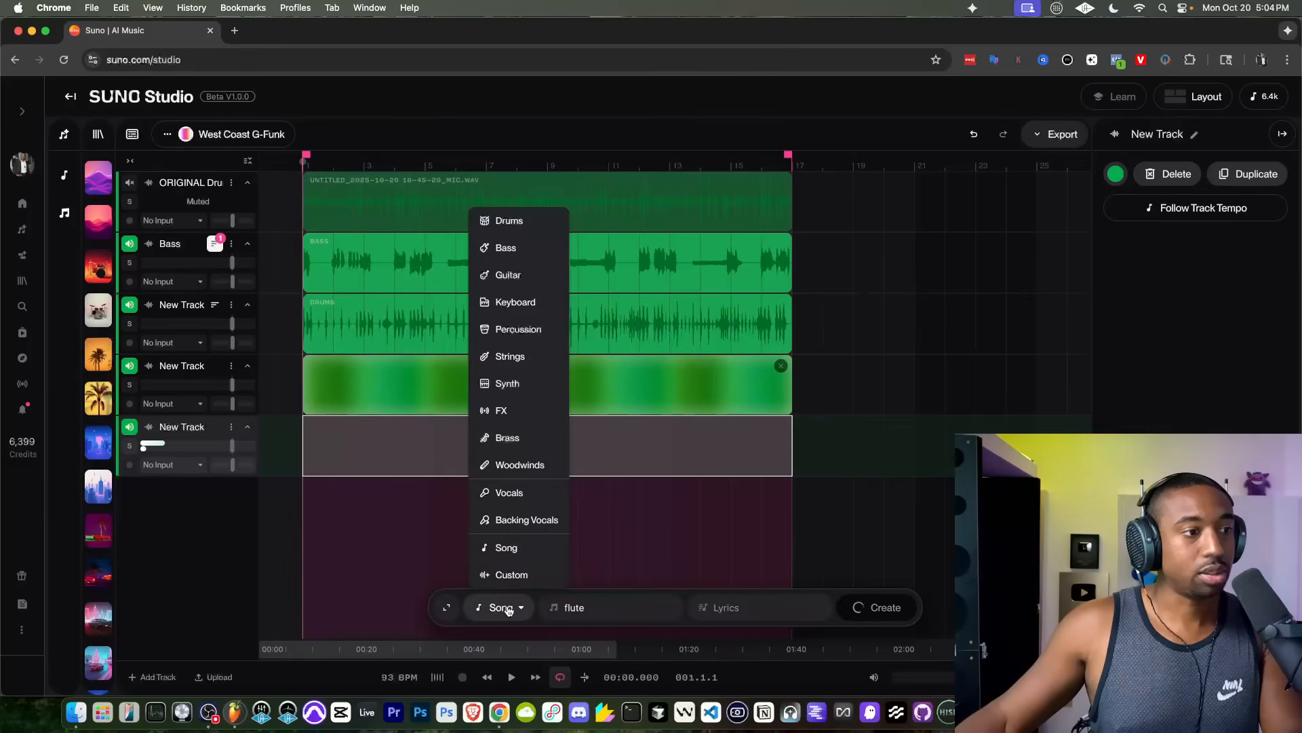
{"action": "left_click", "coordinate": [526, 519]}
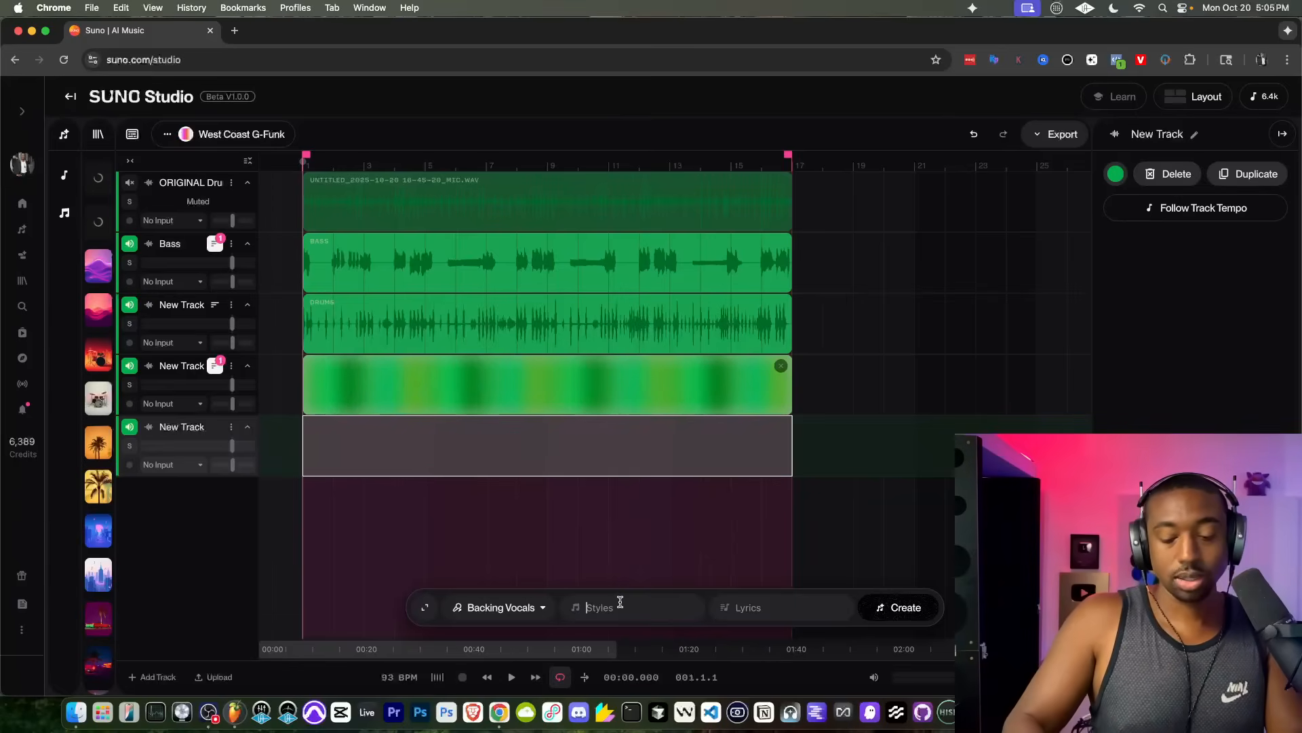
{"action": "type", "text": "oohh aaaah"}
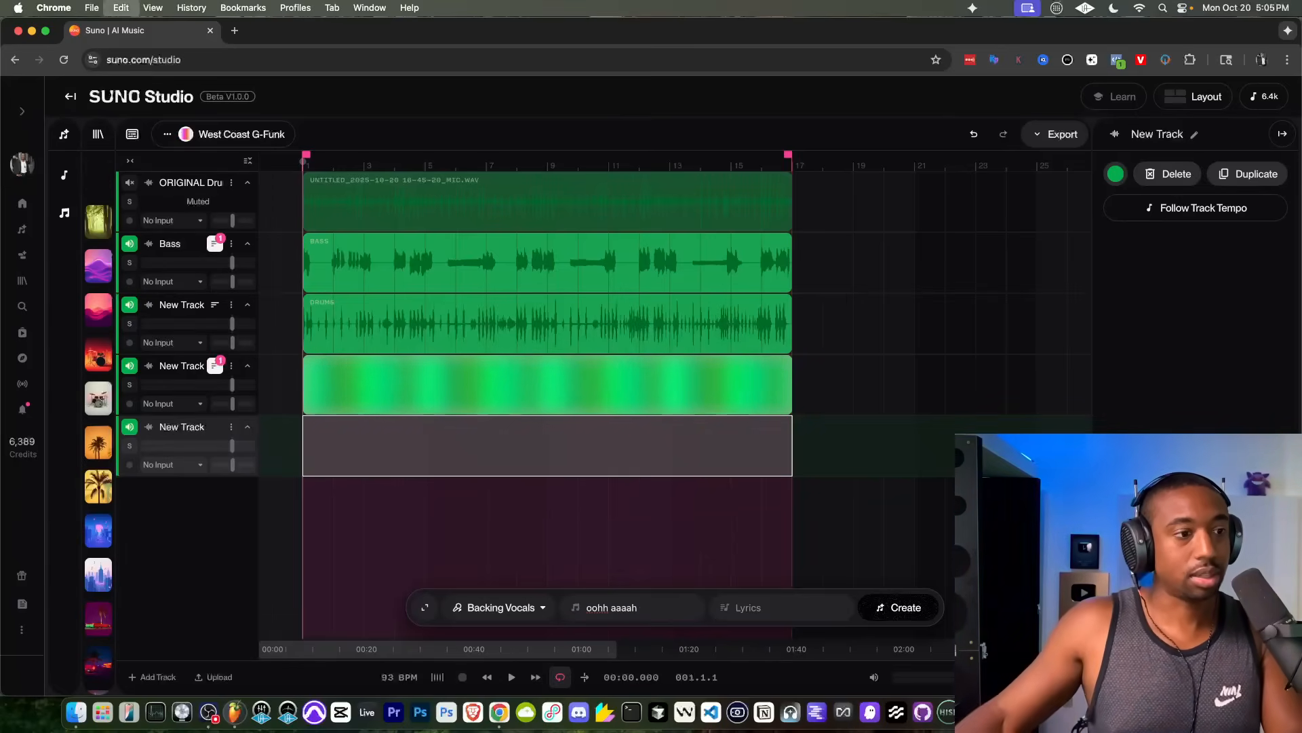
{"action": "key", "text": "super+a"}
{"action": "key", "text": "super+x"}
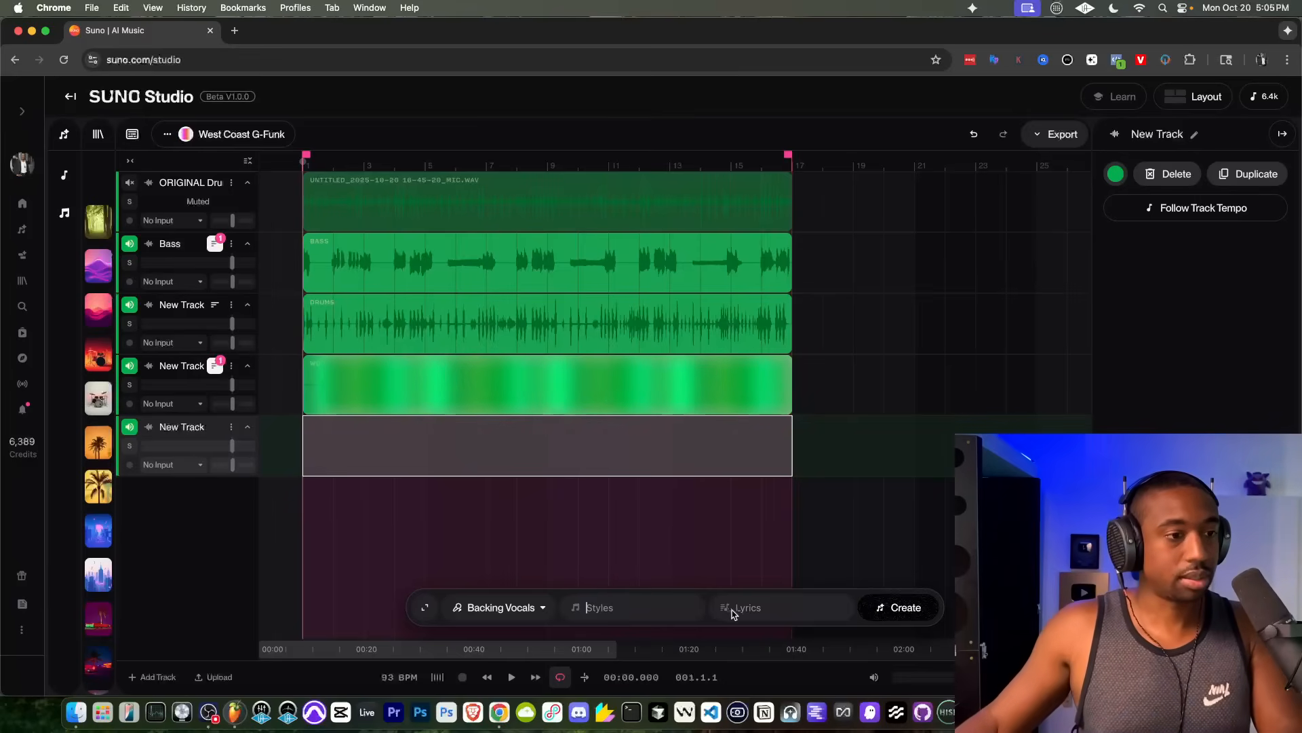
{"action": "left_click", "coordinate": [741, 612]}
{"action": "key", "text": "super+v"}
Step: Set the backing vocals style to "soft female harmony, R&b" and generate the part
{"action": "left_click", "coordinate": [618, 616]}
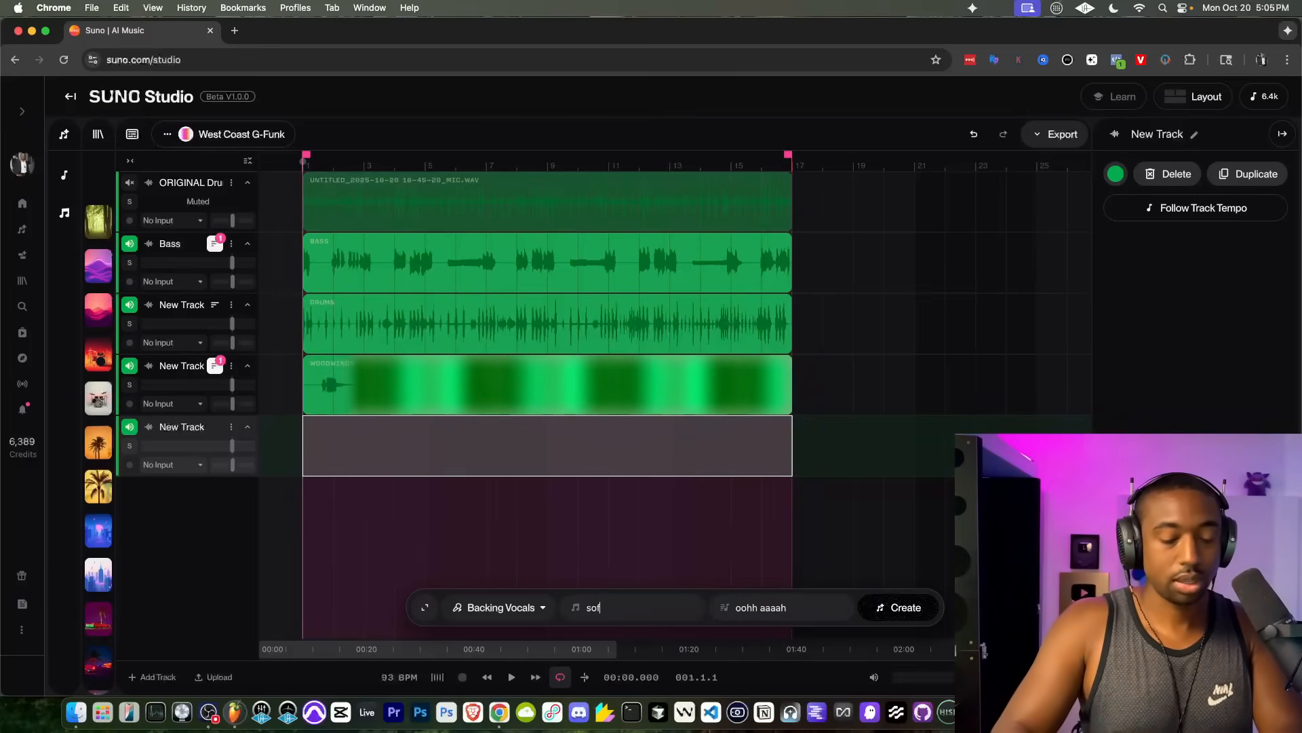
{"action": "type", "text": "soft female "}
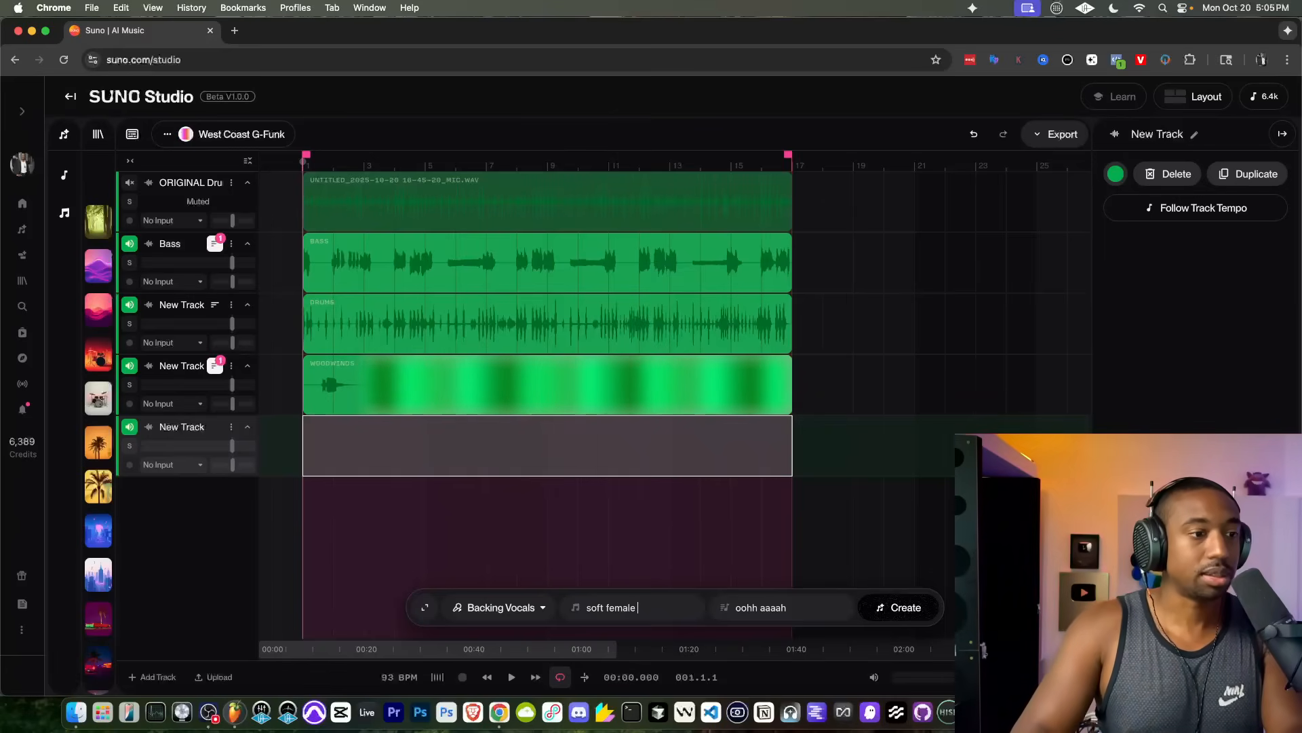
{"action": "type", "text": "harmony,"}
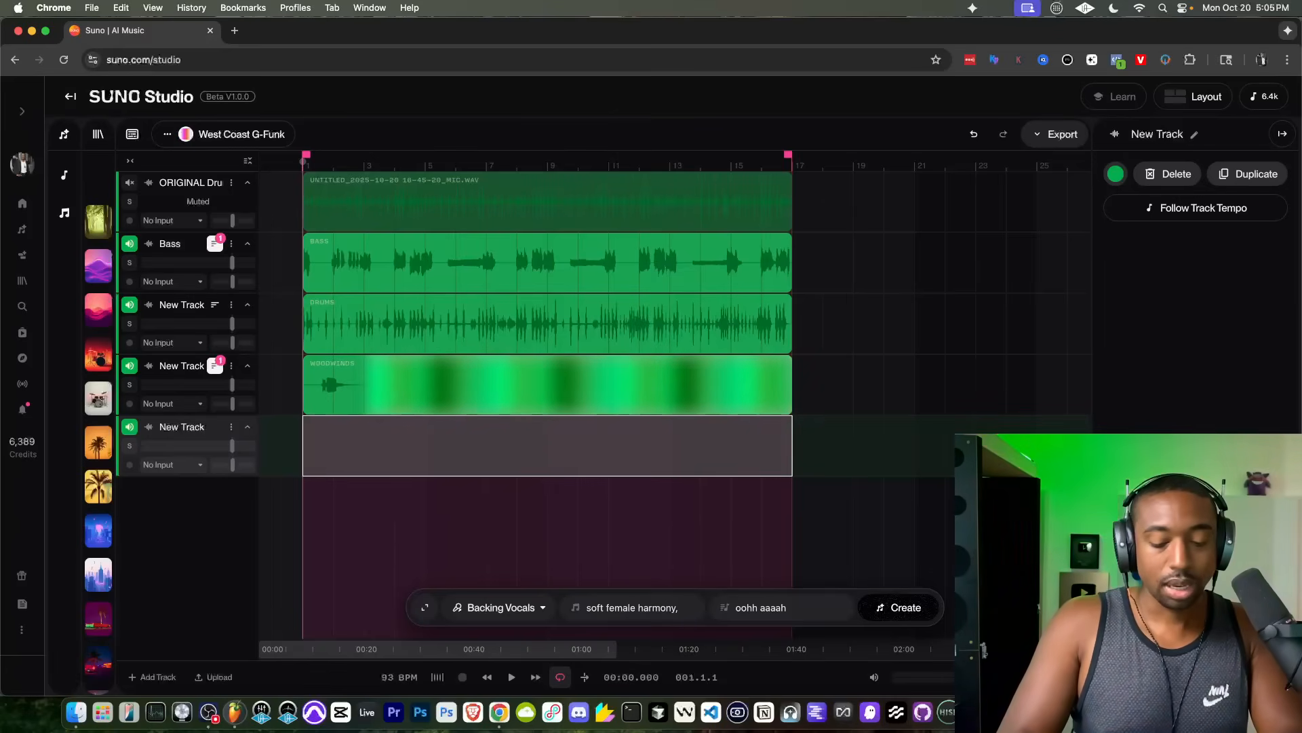
{"action": "type", "text": " R&b"}
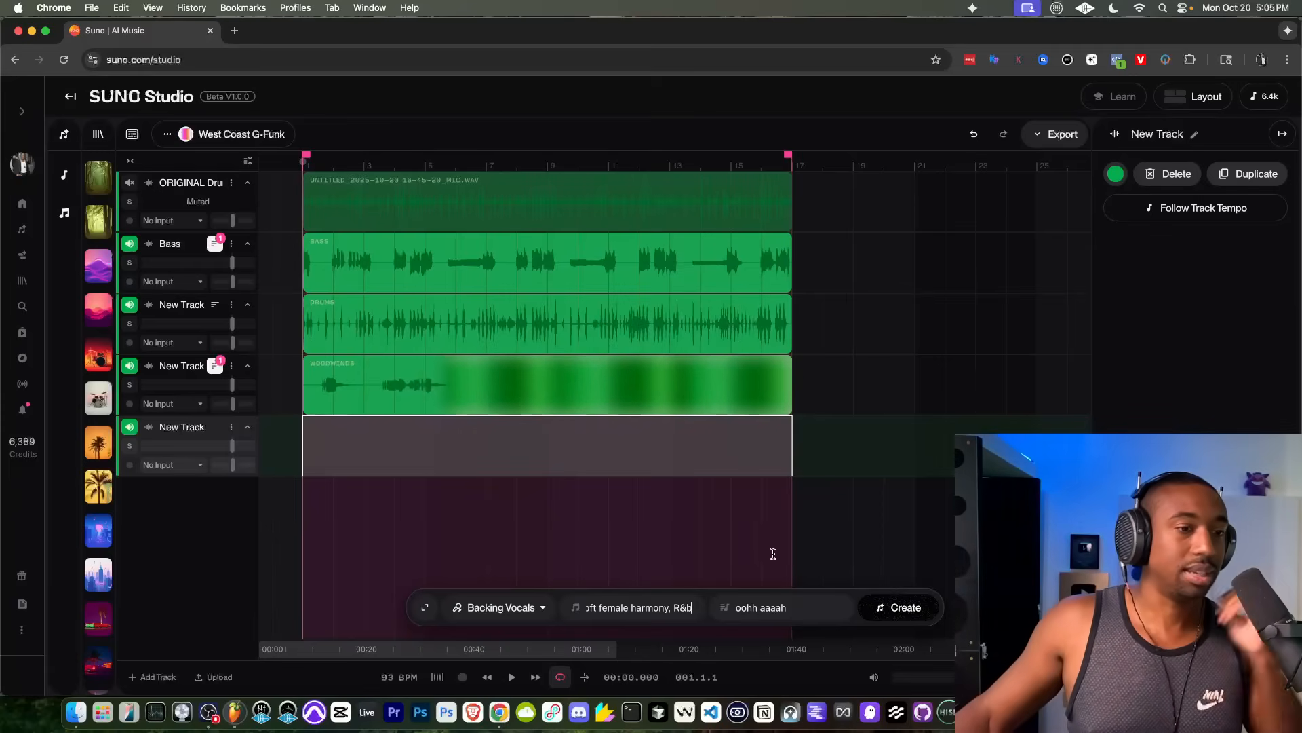
{"action": "left_click", "coordinate": [898, 608]}
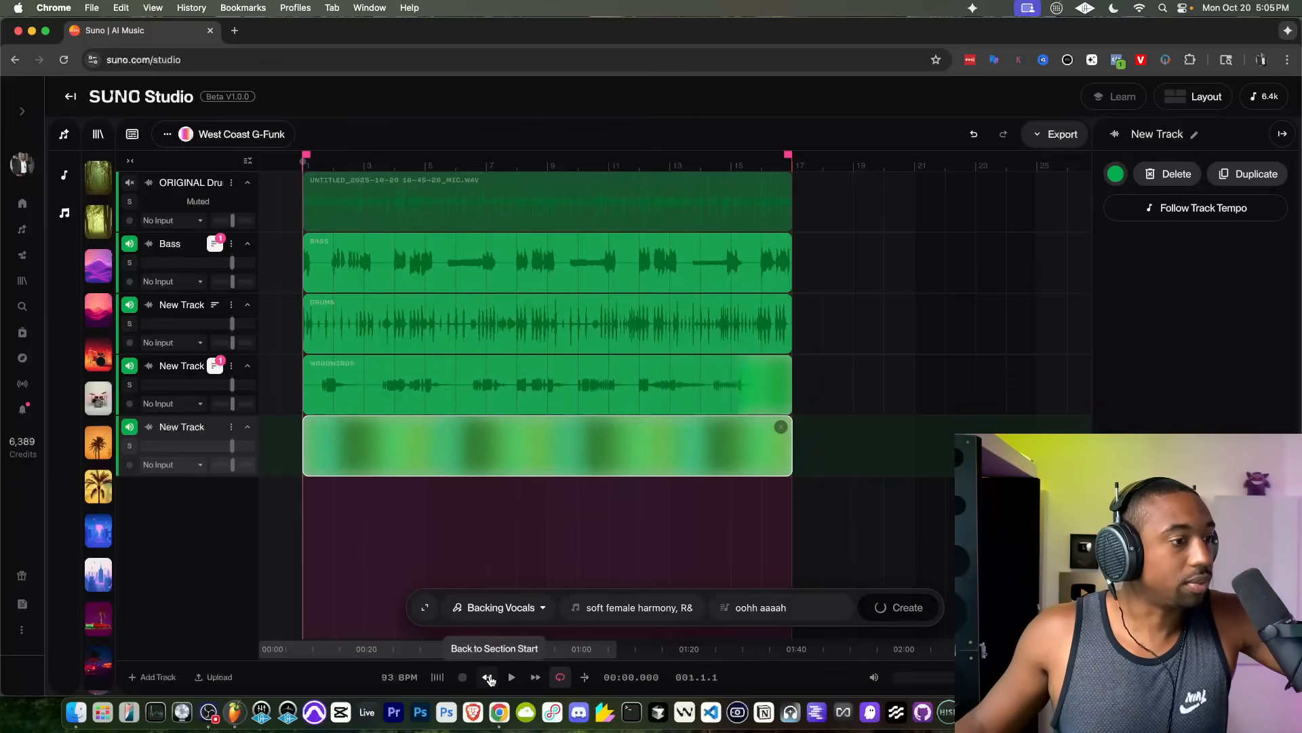
Step: Play the arrangement with the woodwinds part and rename the woodwinds track "Flute"
{"action": "left_click", "coordinate": [512, 677]}
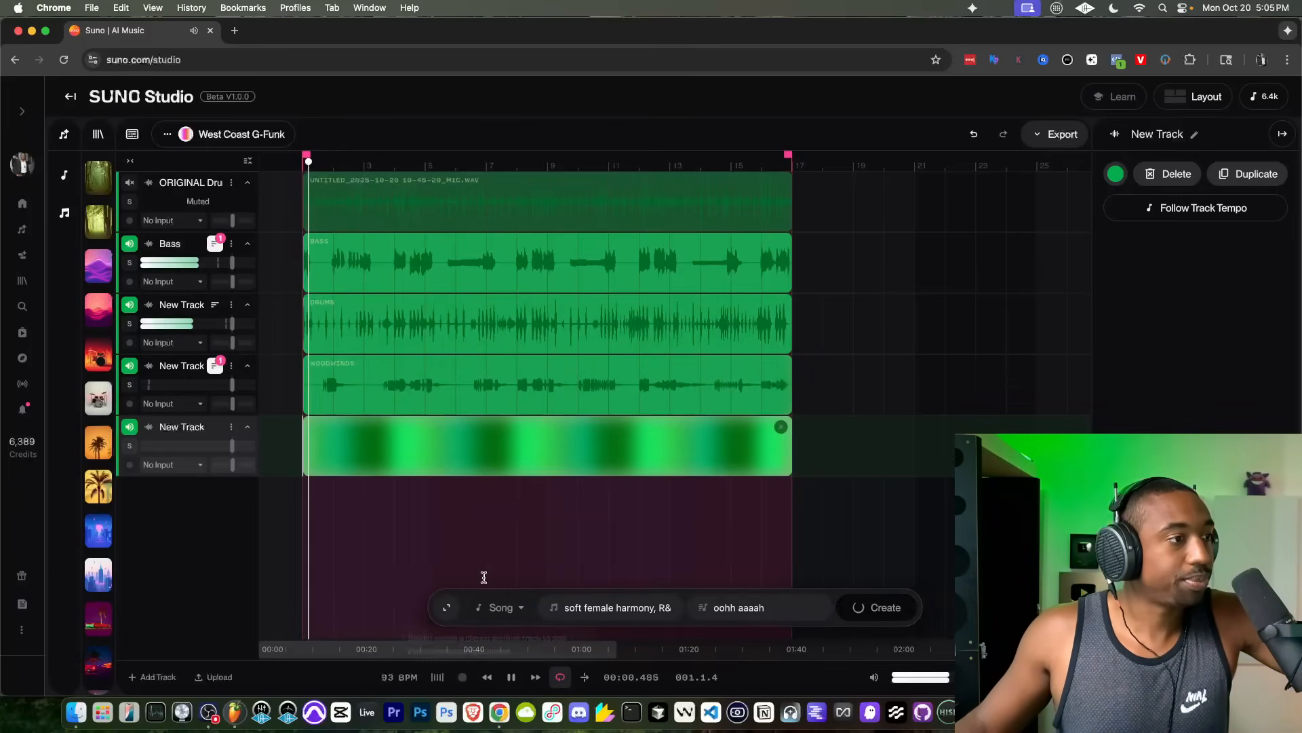
{"action": "right_click", "coordinate": [229, 383]}
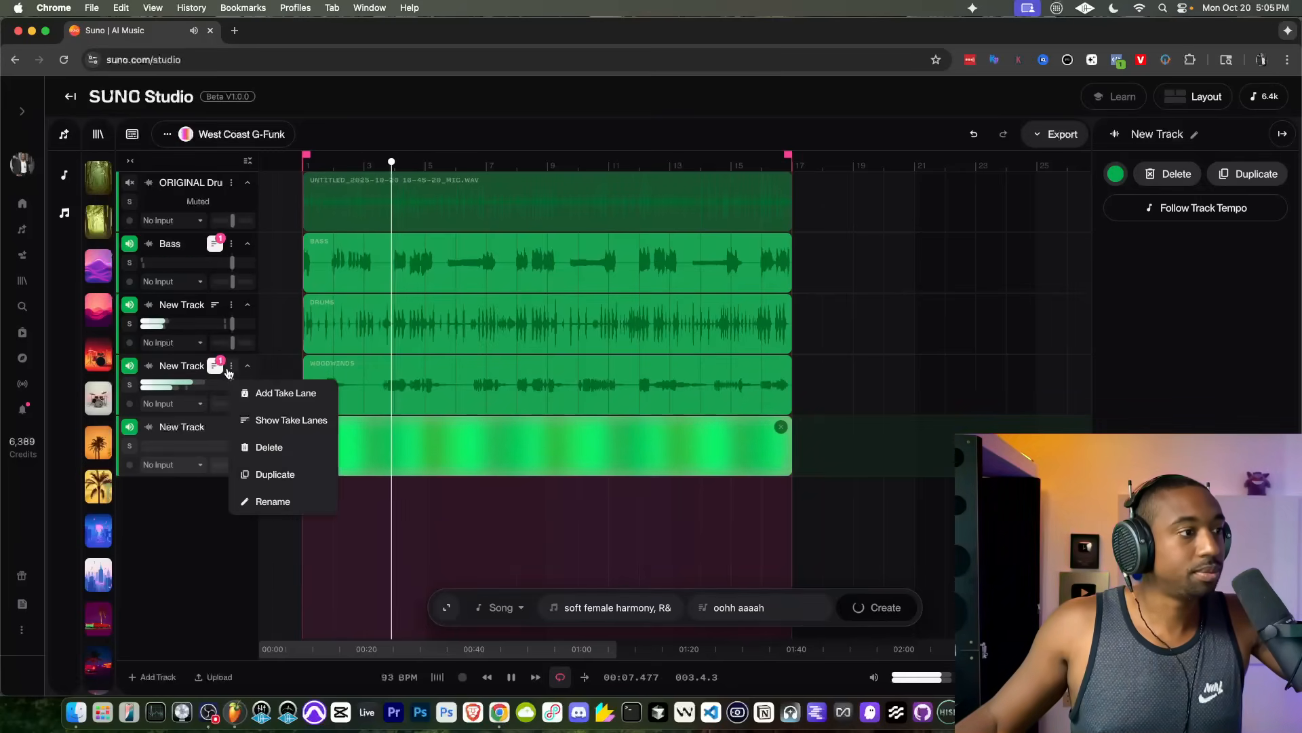
{"action": "left_click", "coordinate": [267, 500]}
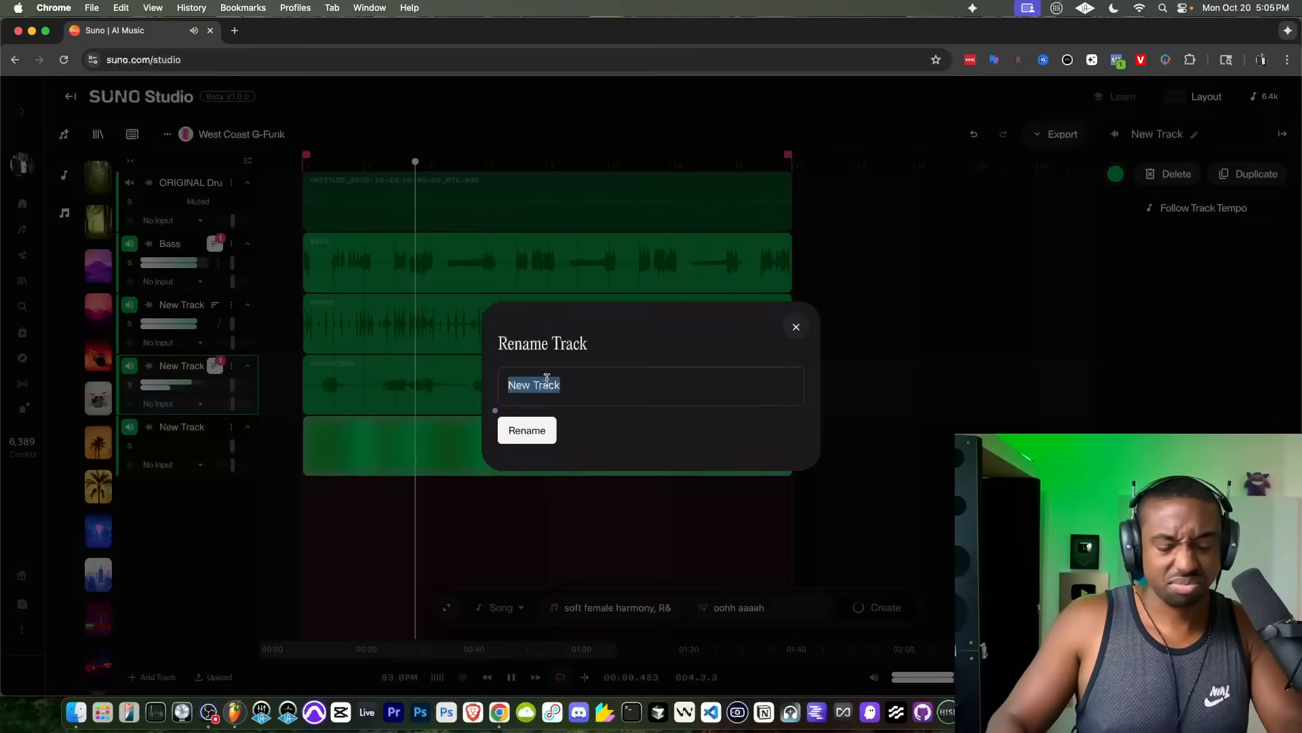
{"action": "type", "text": "Flute"}
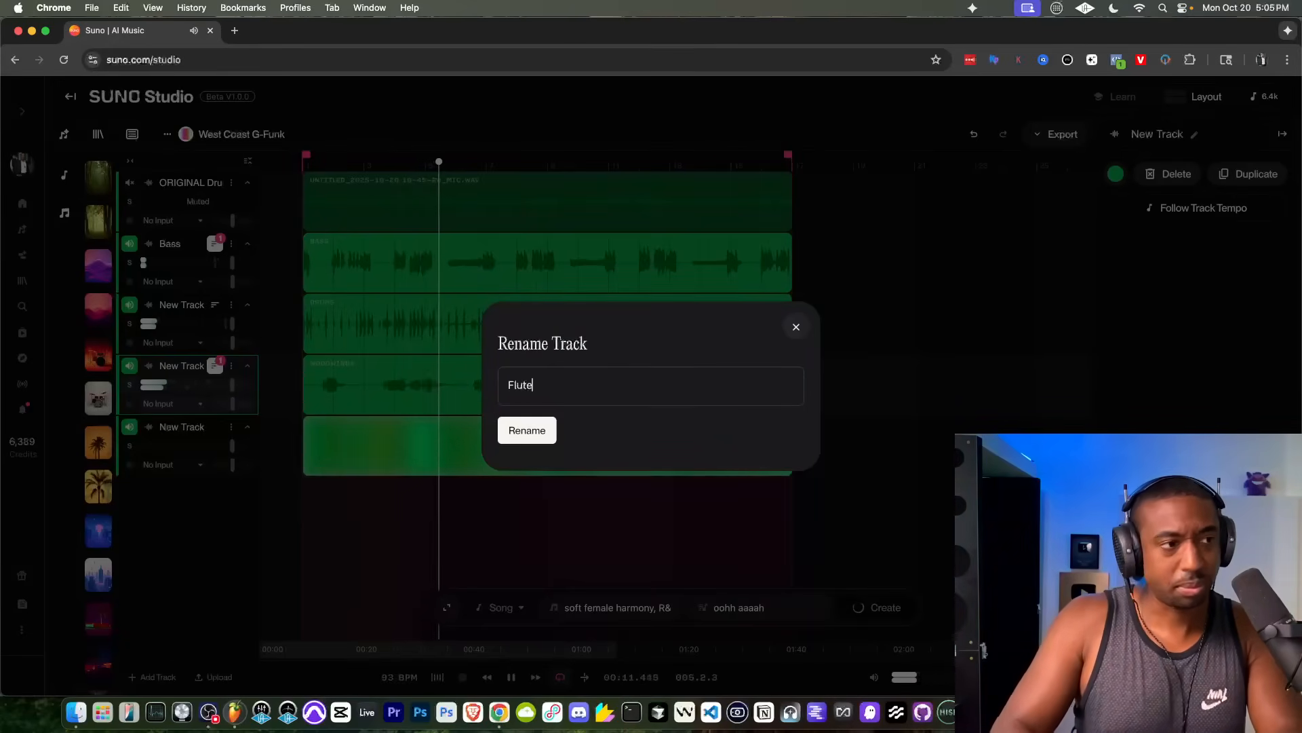
{"action": "key", "text": "Return"}
{"action": "left_click", "coordinate": [608, 361]}
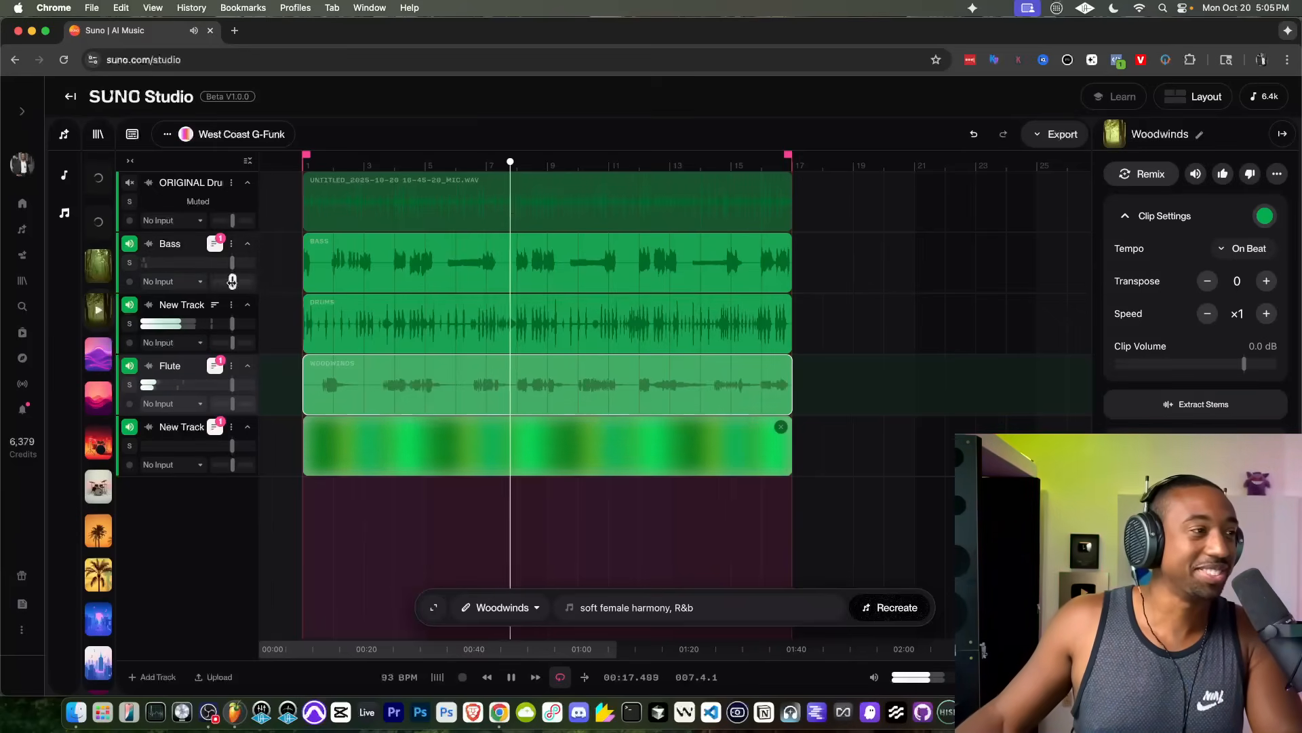
Step: Rename the unnamed drum track "Drums"
{"action": "left_click", "coordinate": [232, 305]}
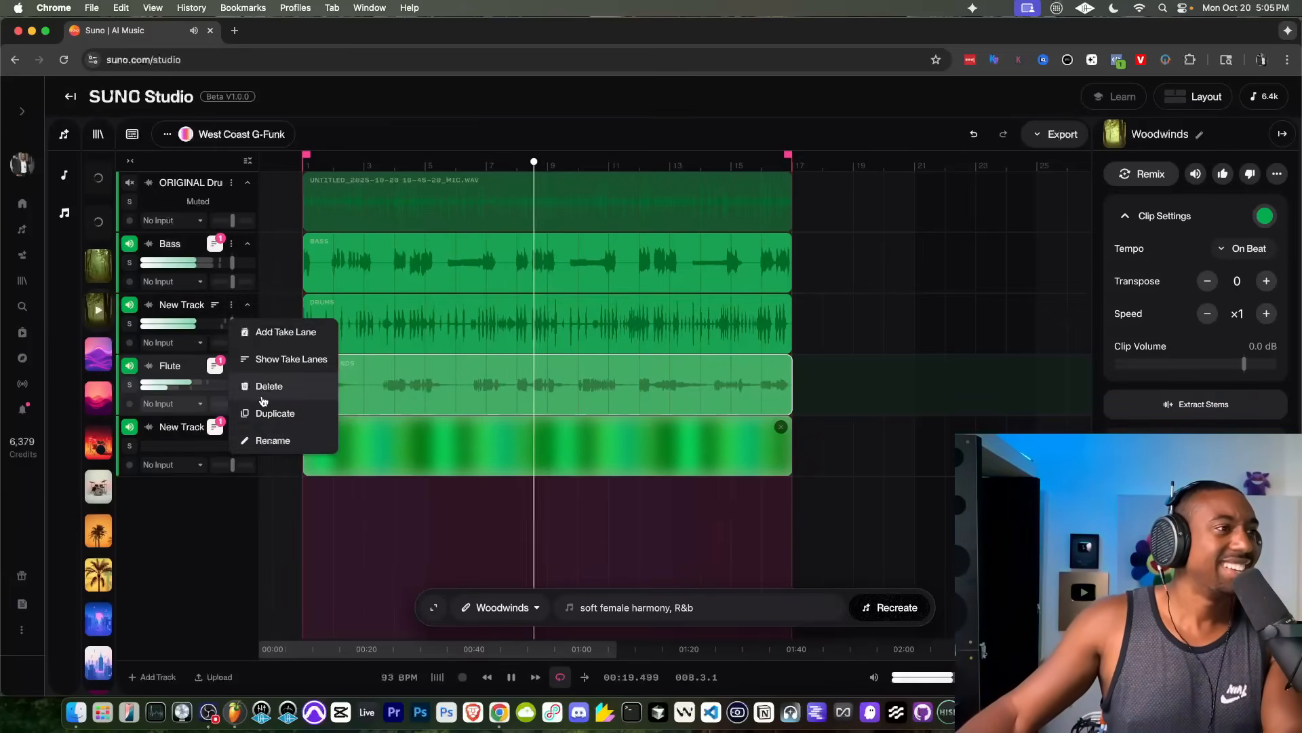
{"action": "left_click", "coordinate": [276, 437]}
{"action": "type", "text": "Drums"}
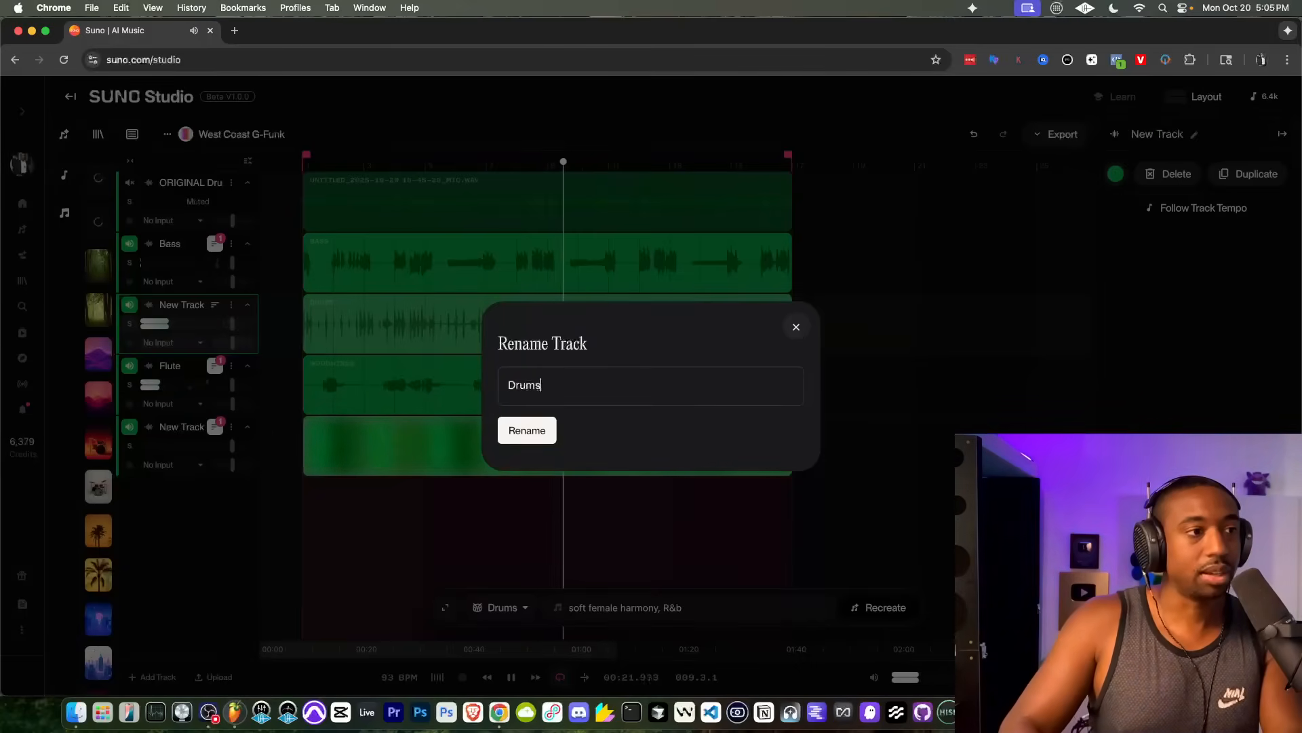
{"action": "key", "text": "Return"}
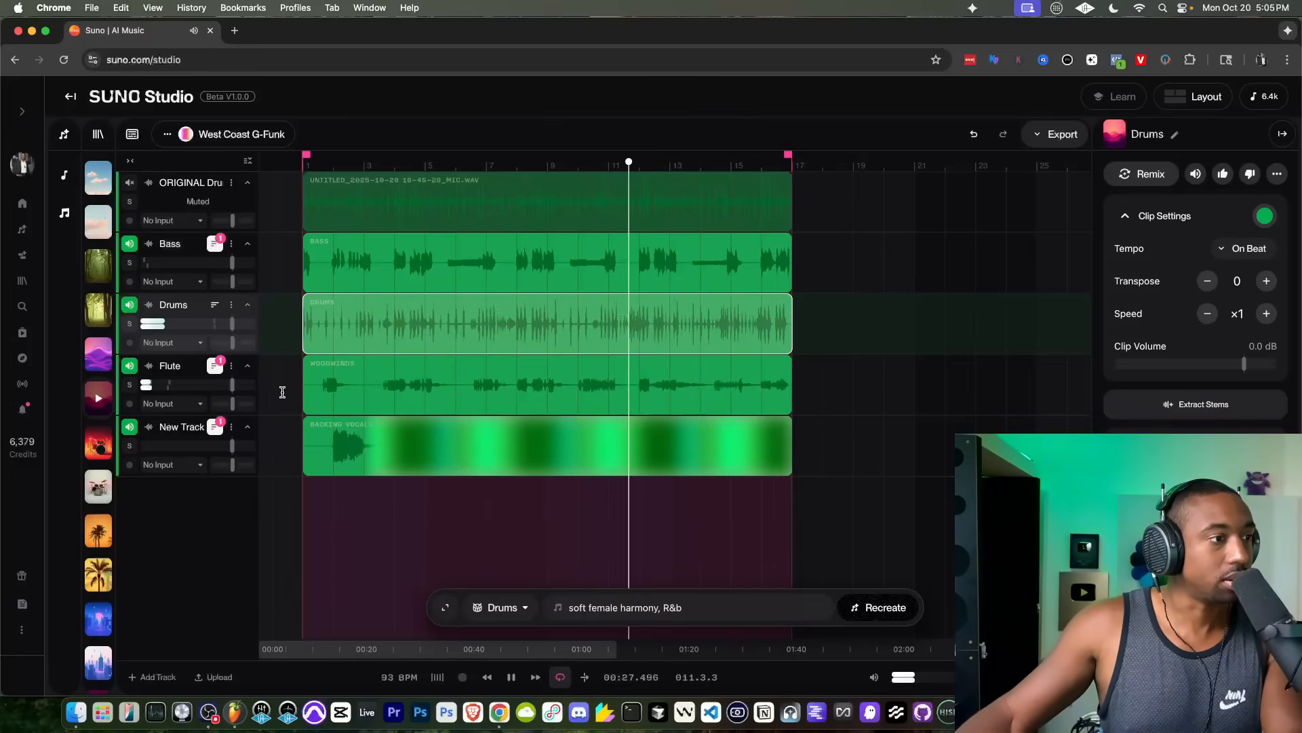
Step: Restart playback from bar 2 and lower the backing vocals track's volume to about -5.58 dB
{"action": "key", "text": "space"}
{"action": "left_click", "coordinate": [332, 163]}
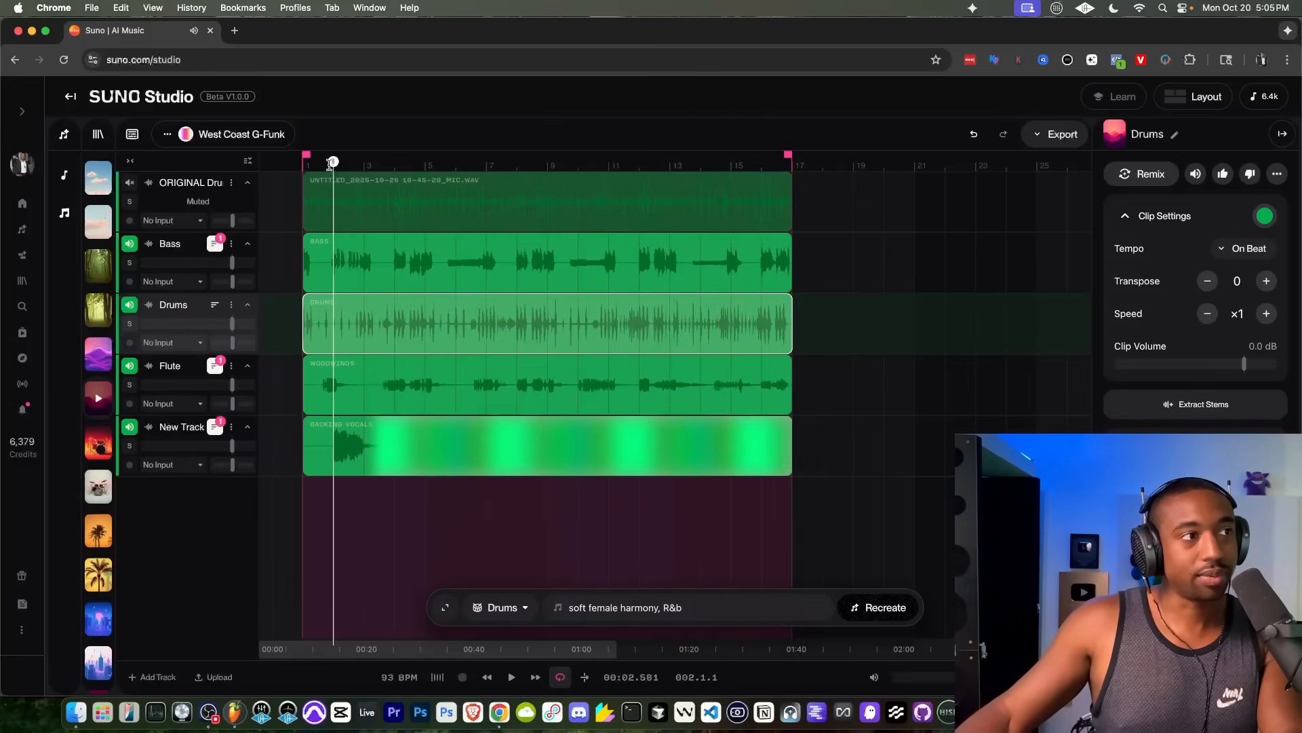
{"action": "key", "text": "space"}
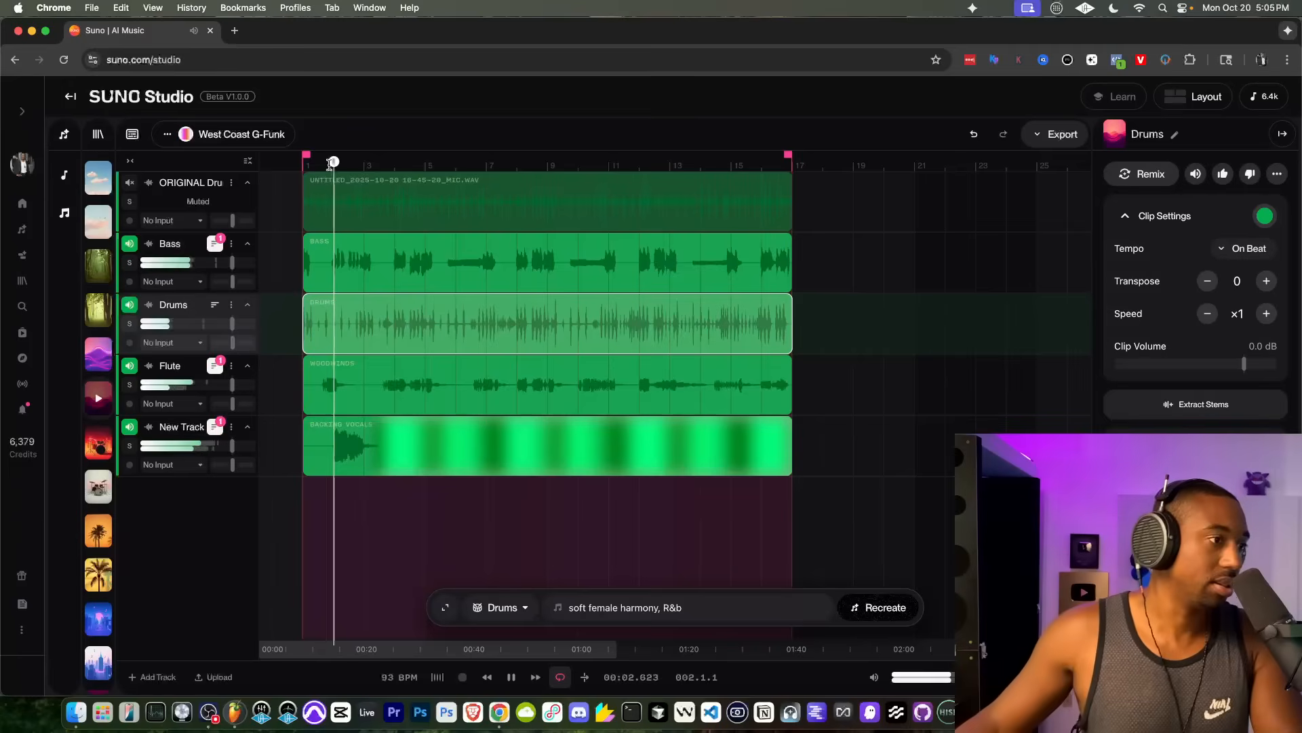
{"action": "left_click", "coordinate": [231, 446]}
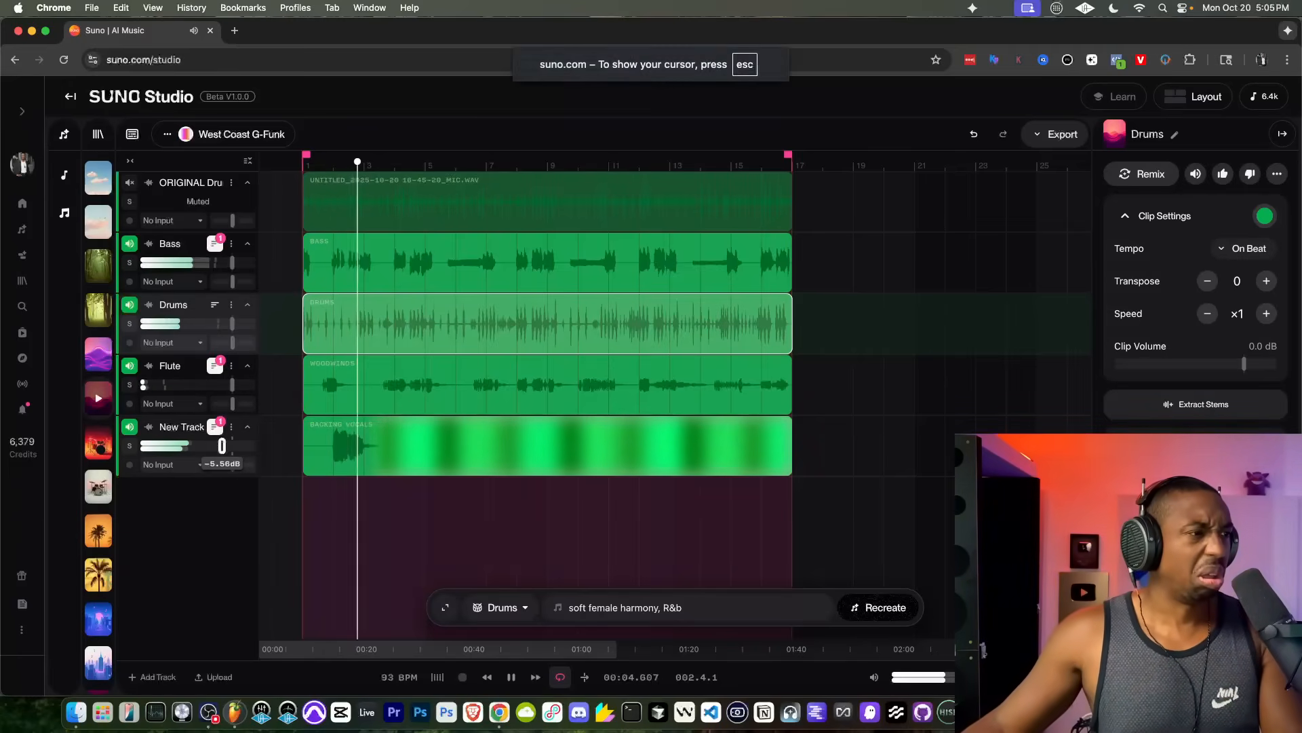
Step: Rename the backing vocals track "Harmony Vocals"
{"action": "left_click", "coordinate": [228, 429]}
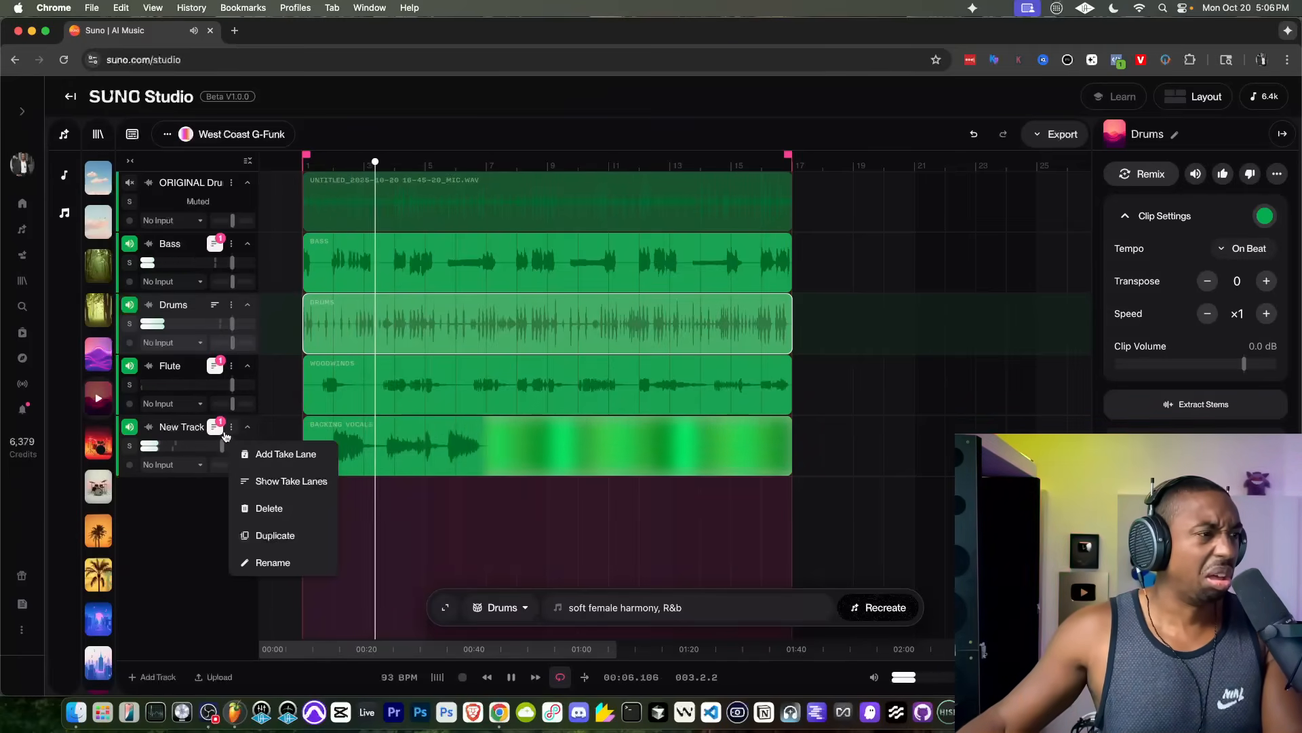
{"action": "left_click", "coordinate": [273, 563]}
{"action": "type", "text": "Har"}
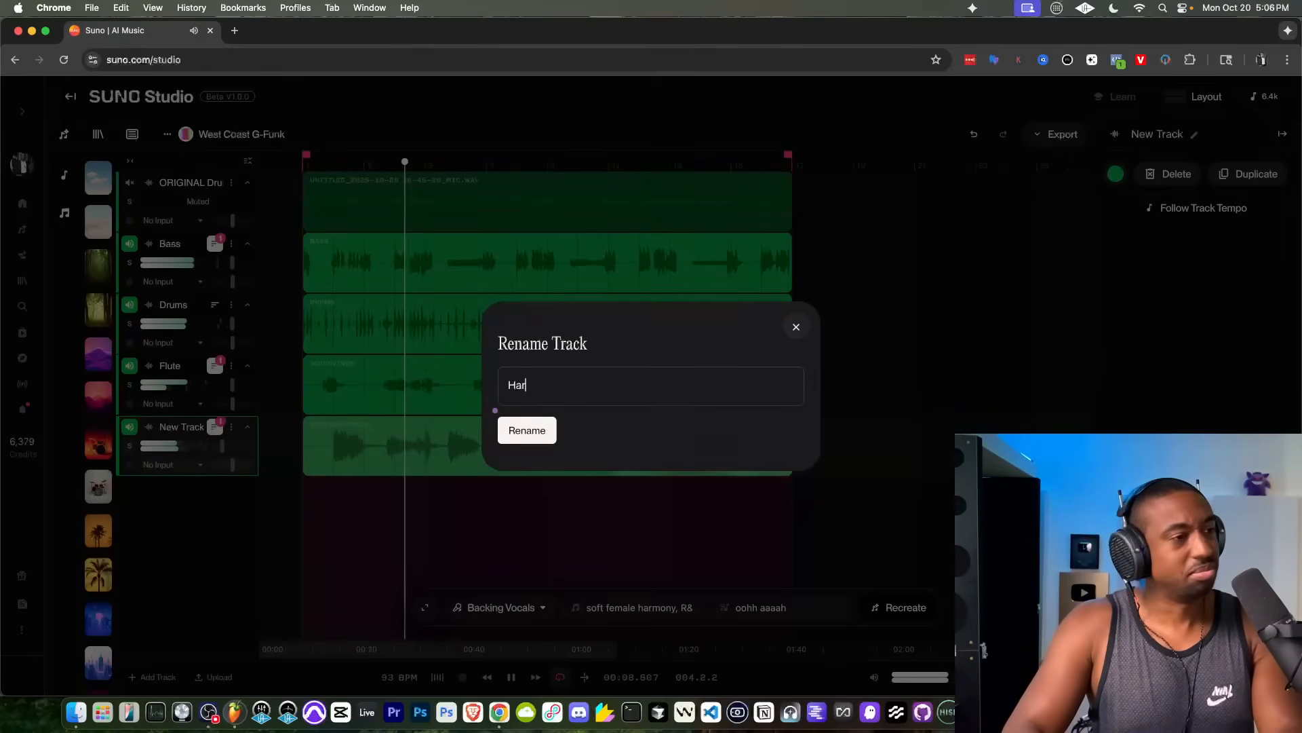
{"action": "type", "text": "mony Vocals"}
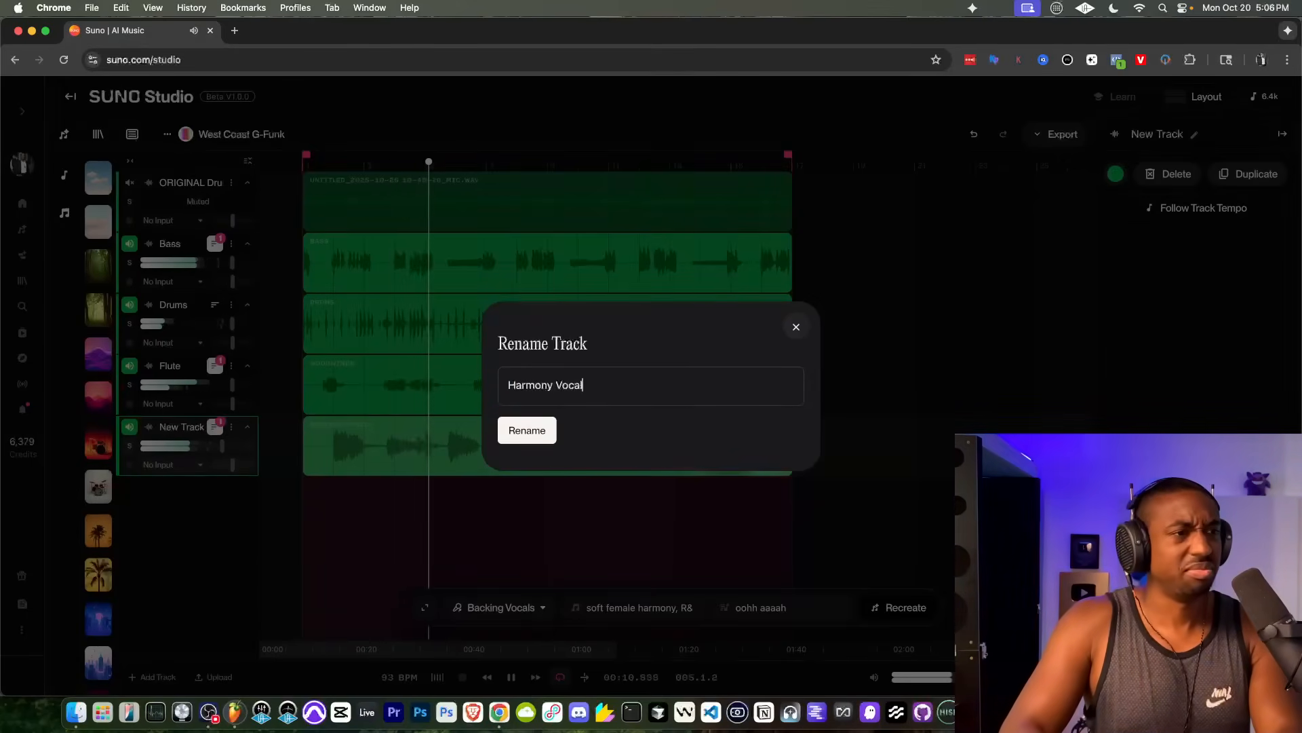
{"action": "key", "text": "Return"}
{"action": "key", "text": "super+s"}
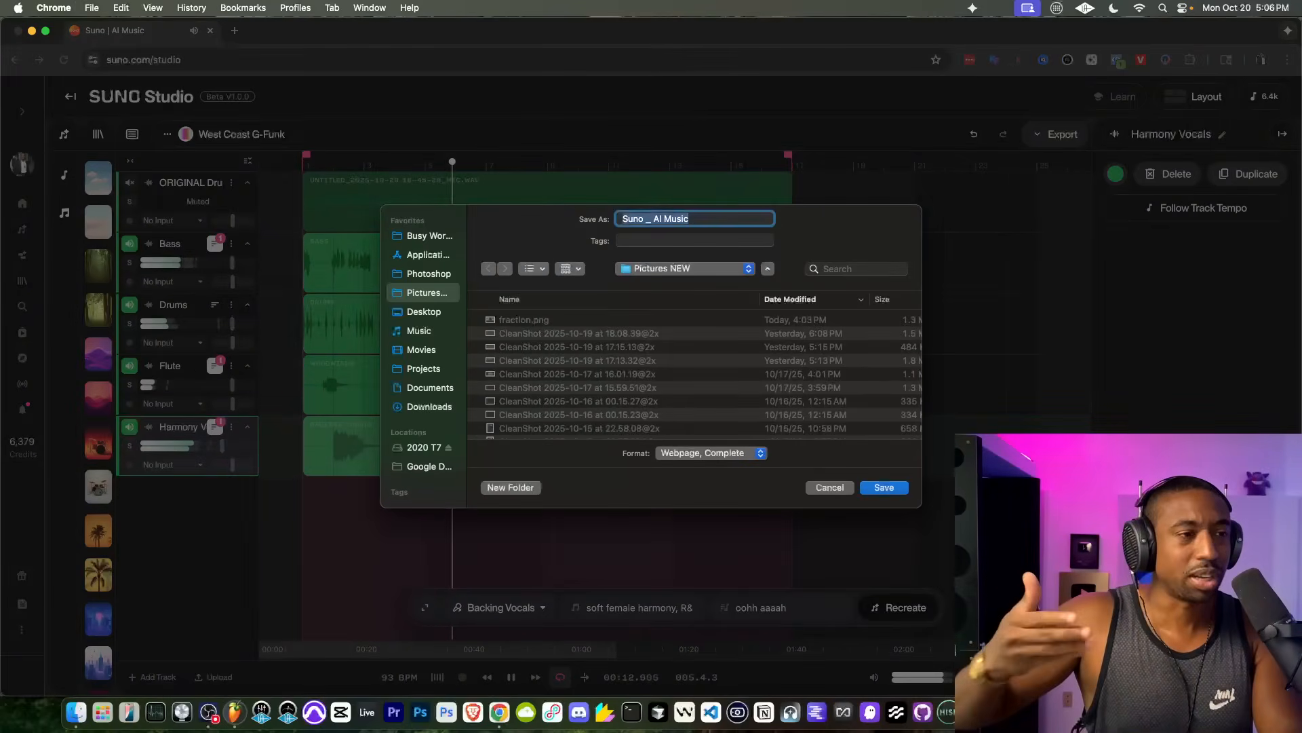
{"action": "left_click", "coordinate": [831, 487]}
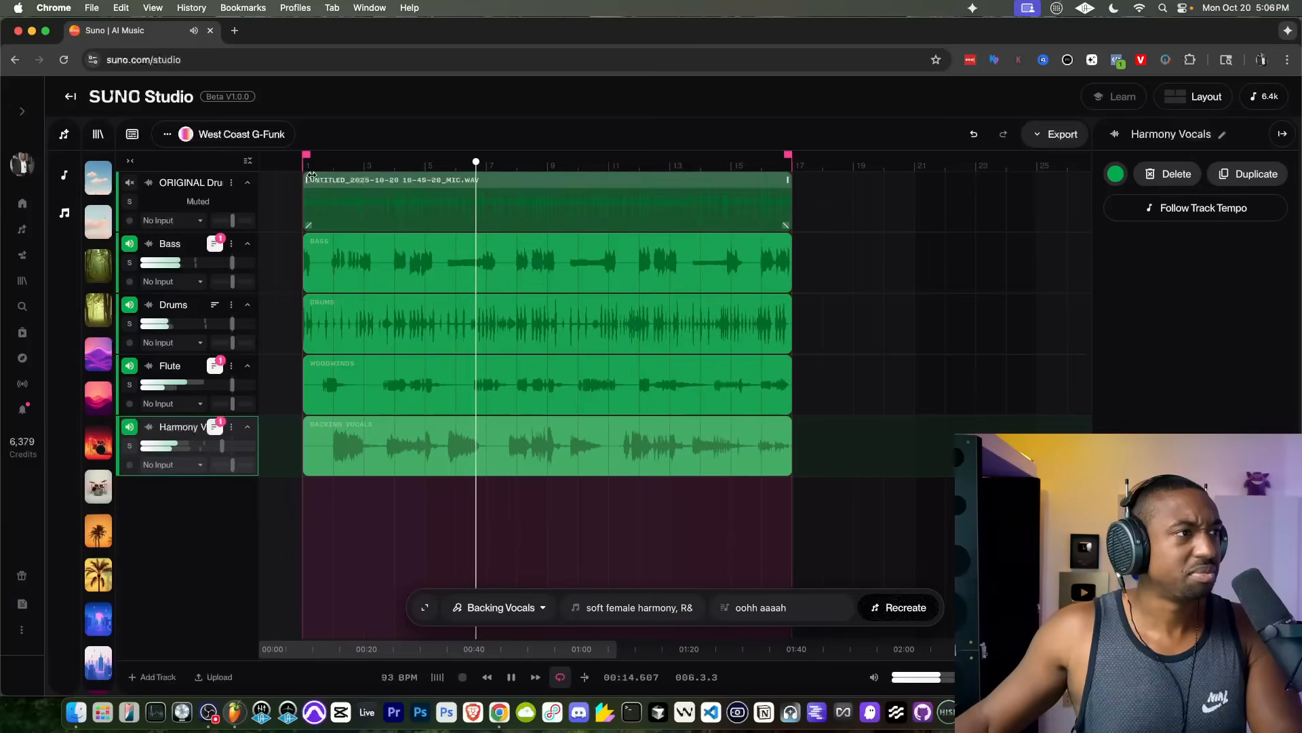
Step: Replay the arrangement from around bar 5 to hear the harmony vocals with the flute, bass and drums
{"action": "left_click", "coordinate": [425, 163]}
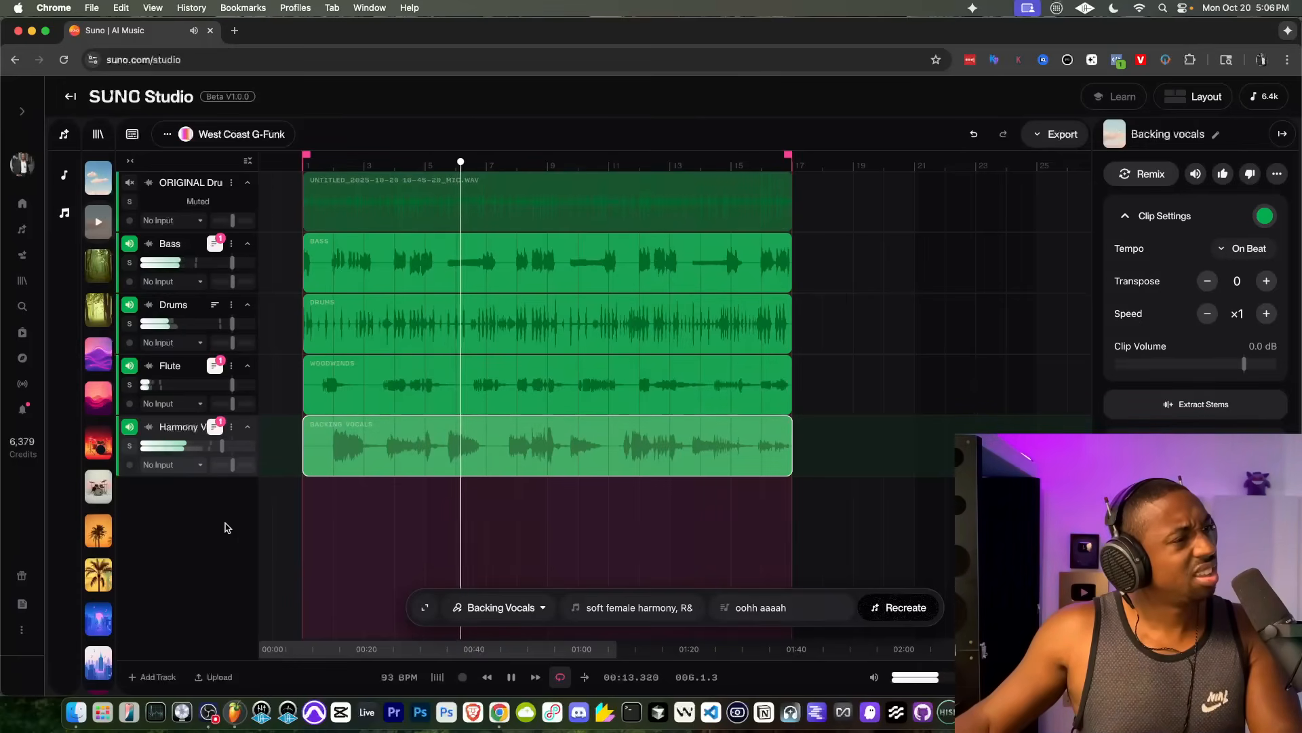
{"action": "key", "text": "space"}
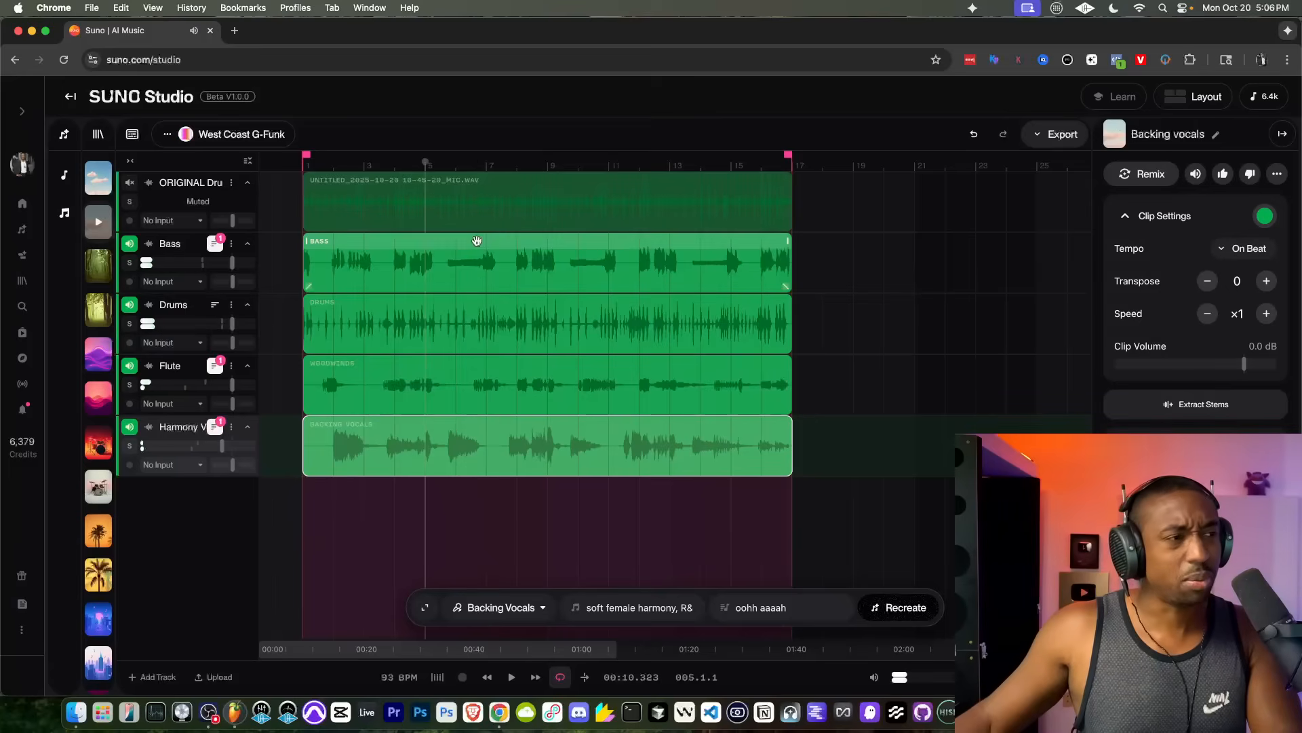
{"action": "left_click", "coordinate": [454, 163]}
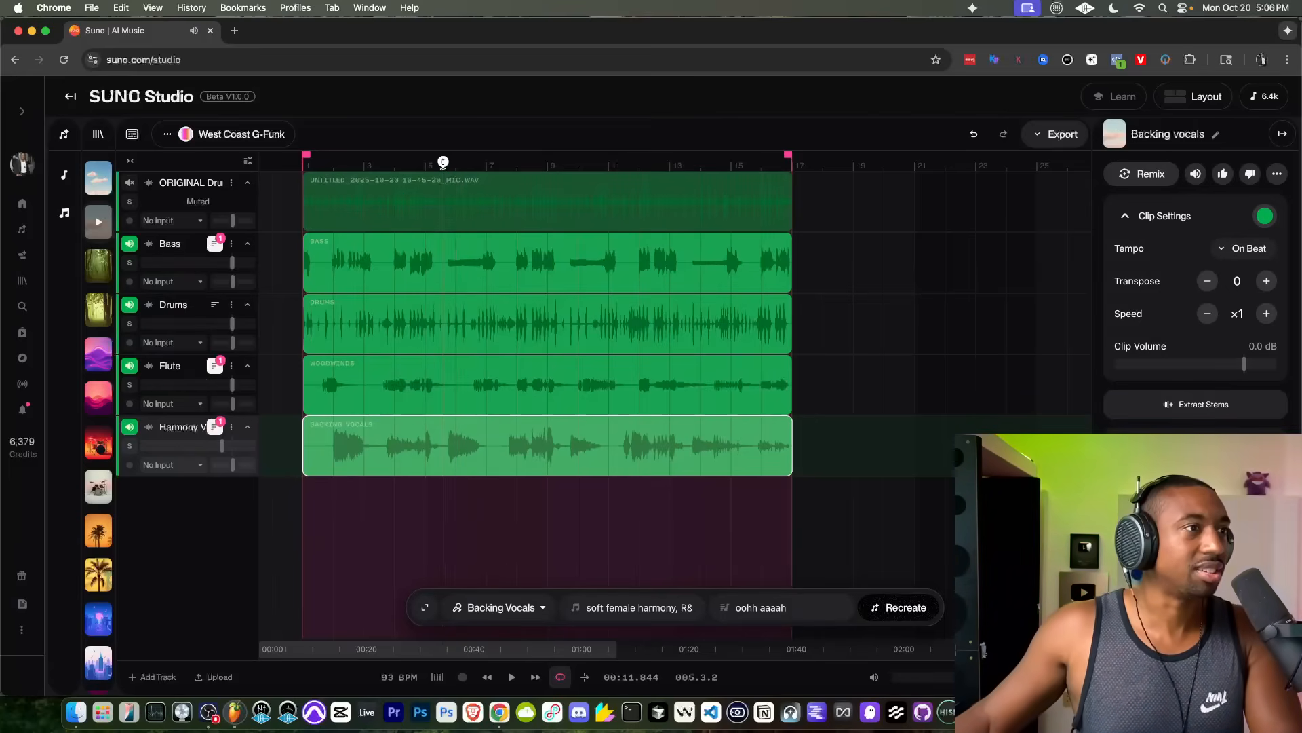
{"action": "key", "text": "space"}
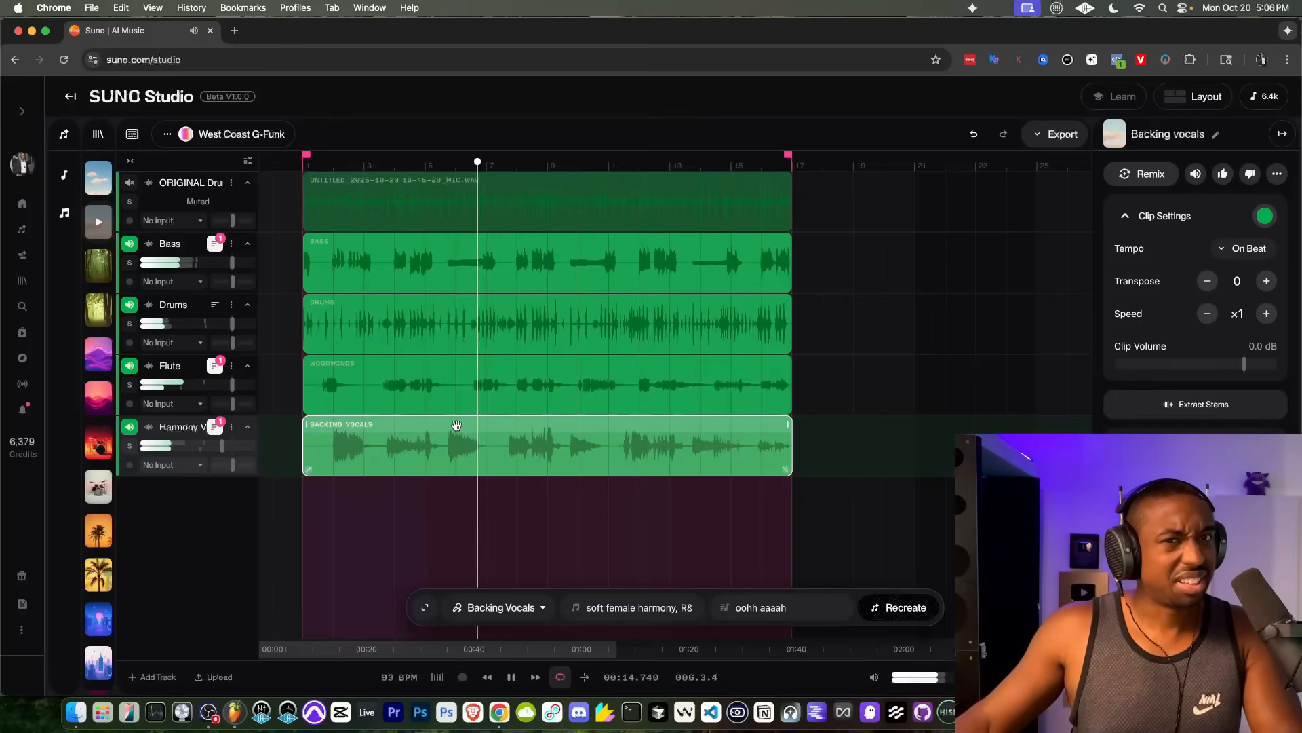
{"action": "key", "text": "space"}
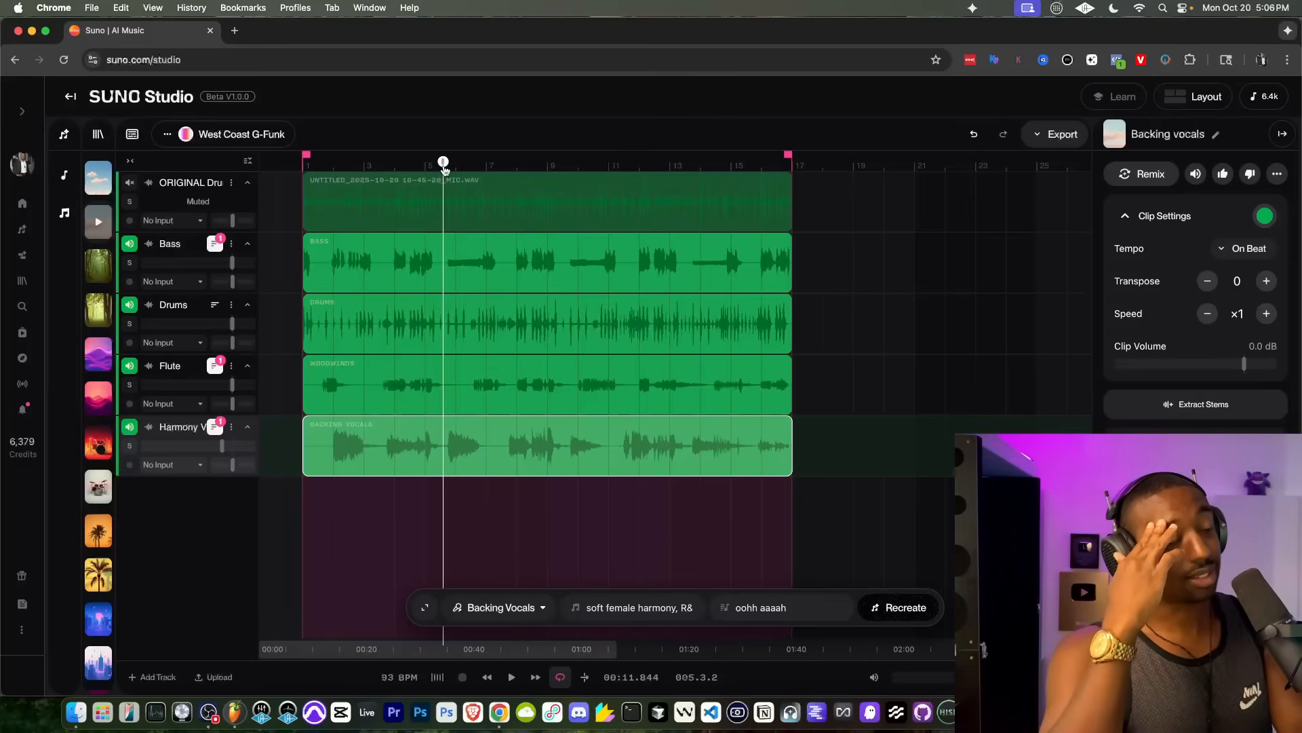
{"action": "key", "text": "space"}
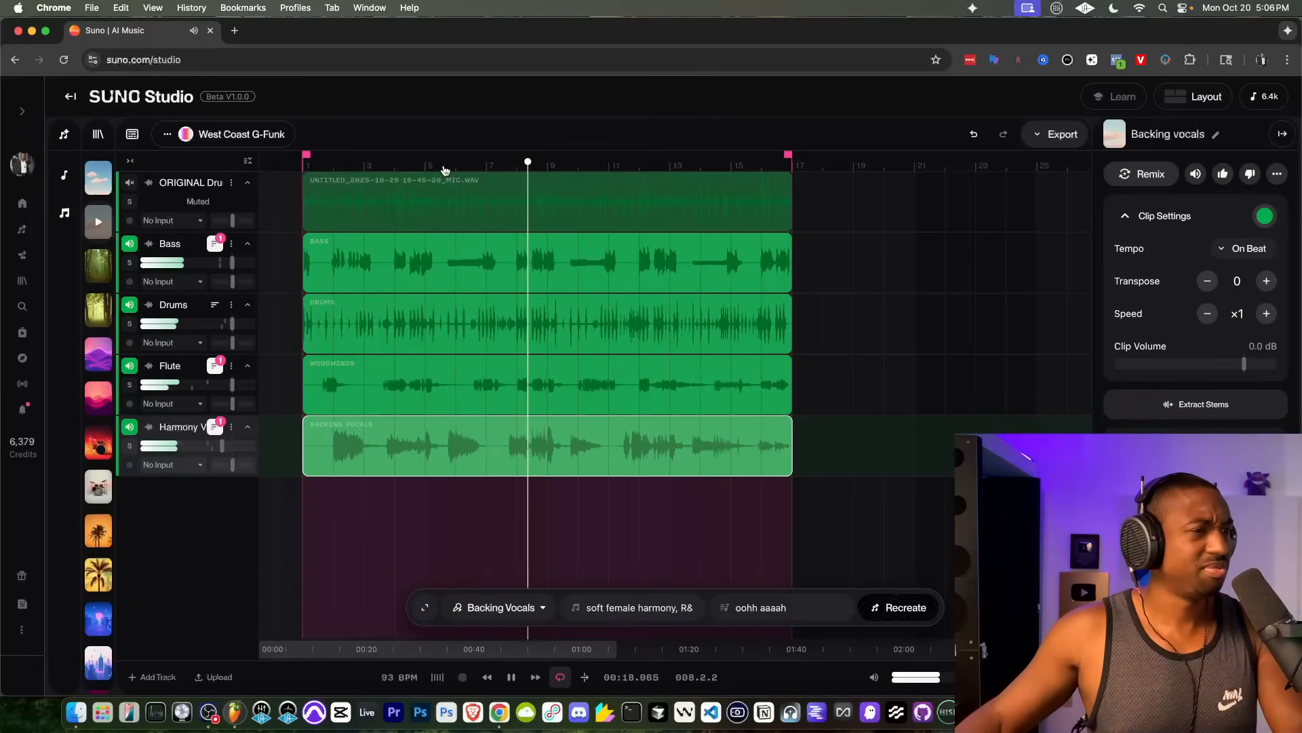
Step: Add a track and generate a guitar part across the loop region in the style "west coast g-funk"
{"action": "left_click", "coordinate": [145, 676]}
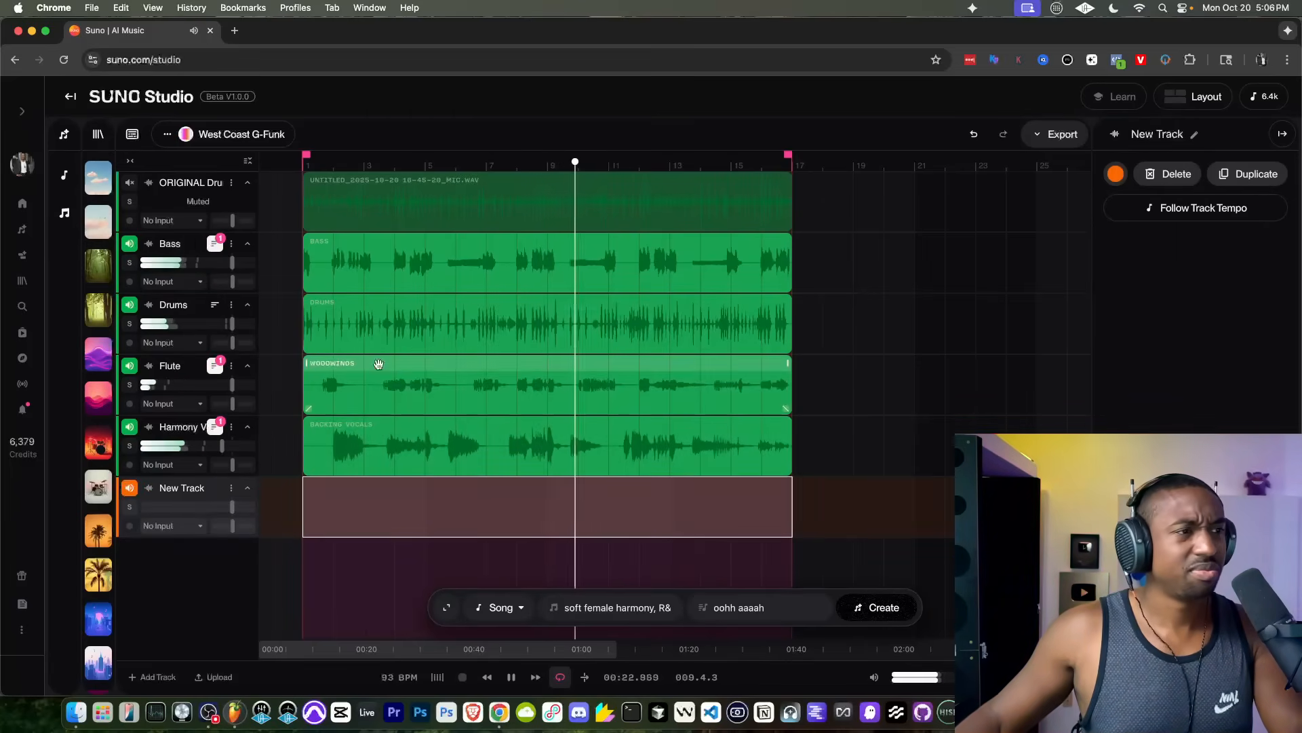
{"action": "left_click", "coordinate": [438, 305]}
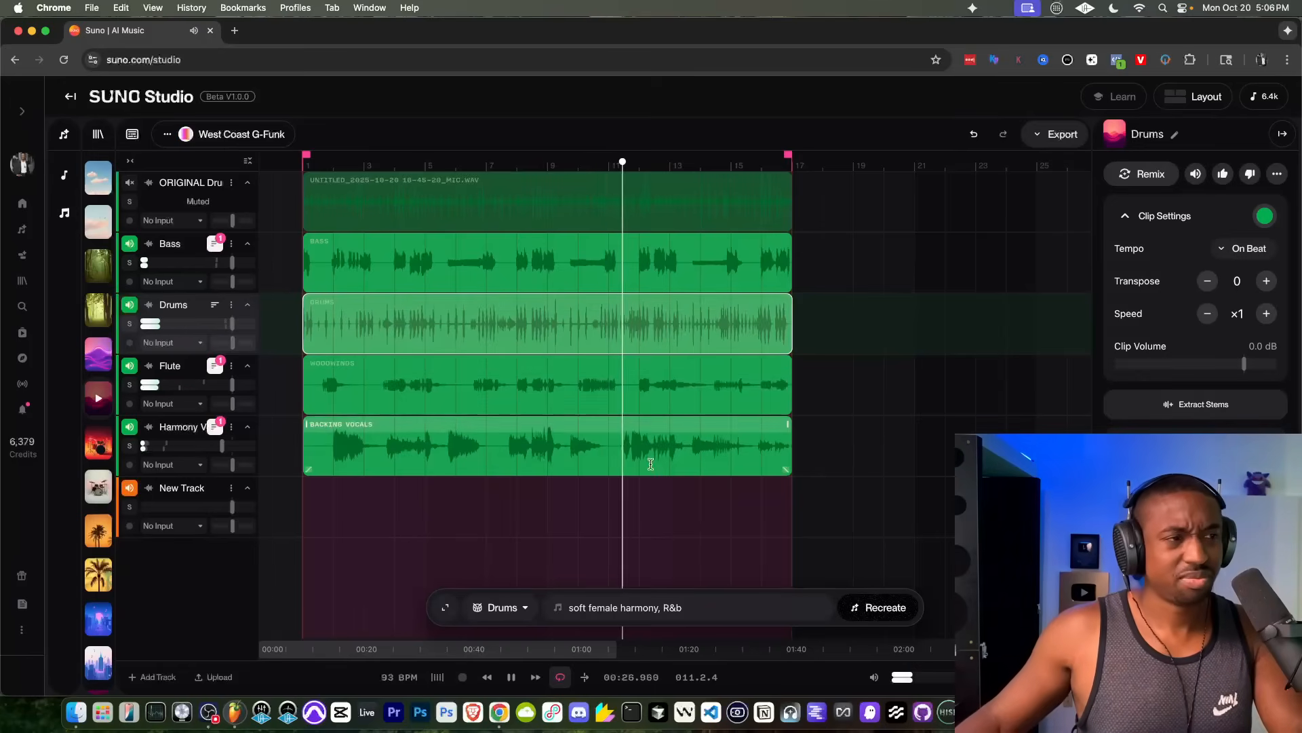
{"action": "left_click_drag", "start_coordinate": [778, 498], "coordinate": [302, 490]}
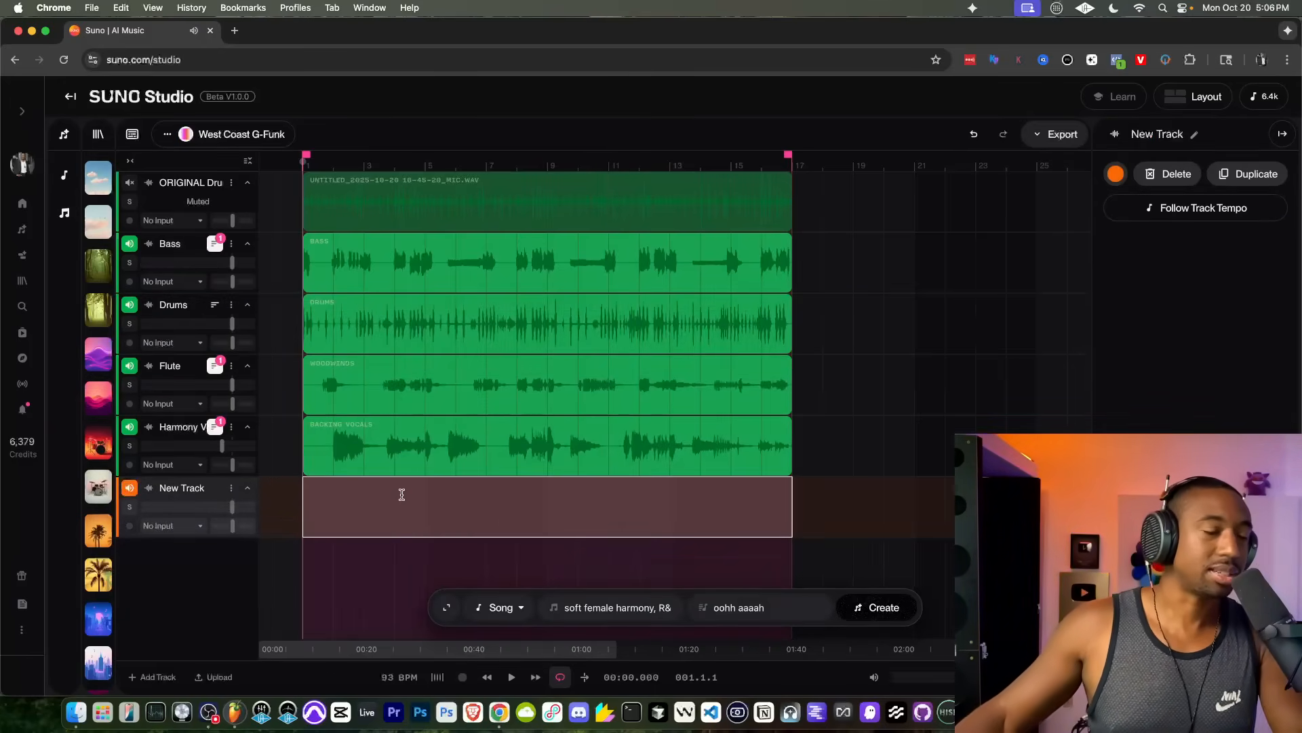
{"action": "left_click", "coordinate": [486, 607]}
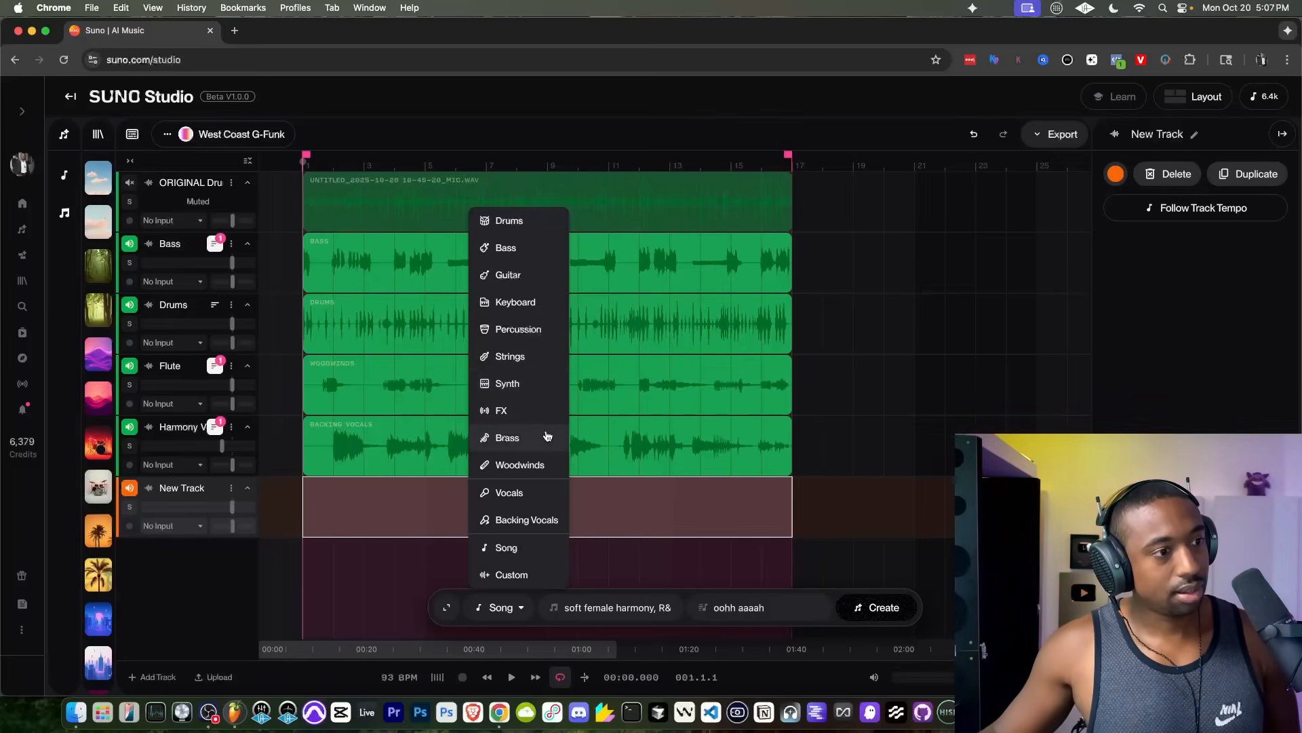
{"action": "left_click", "coordinate": [544, 279]}
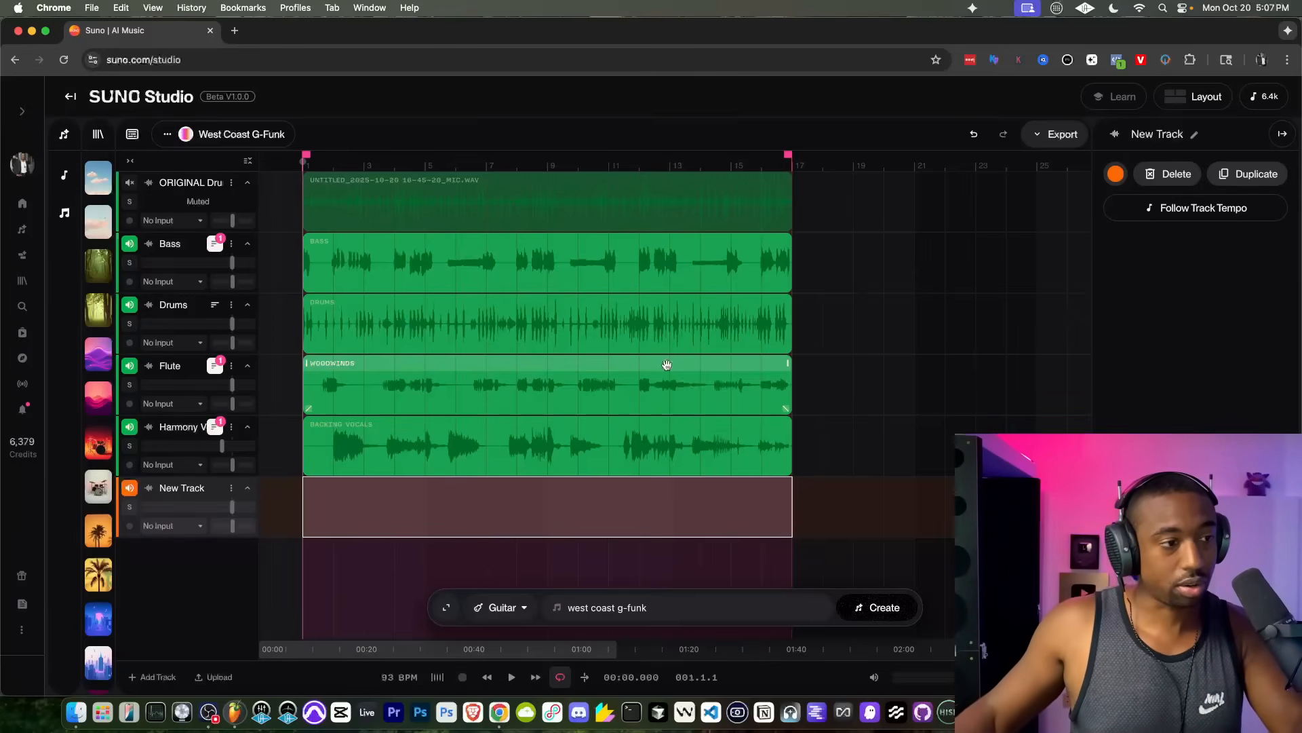
{"action": "left_click", "coordinate": [878, 604]}
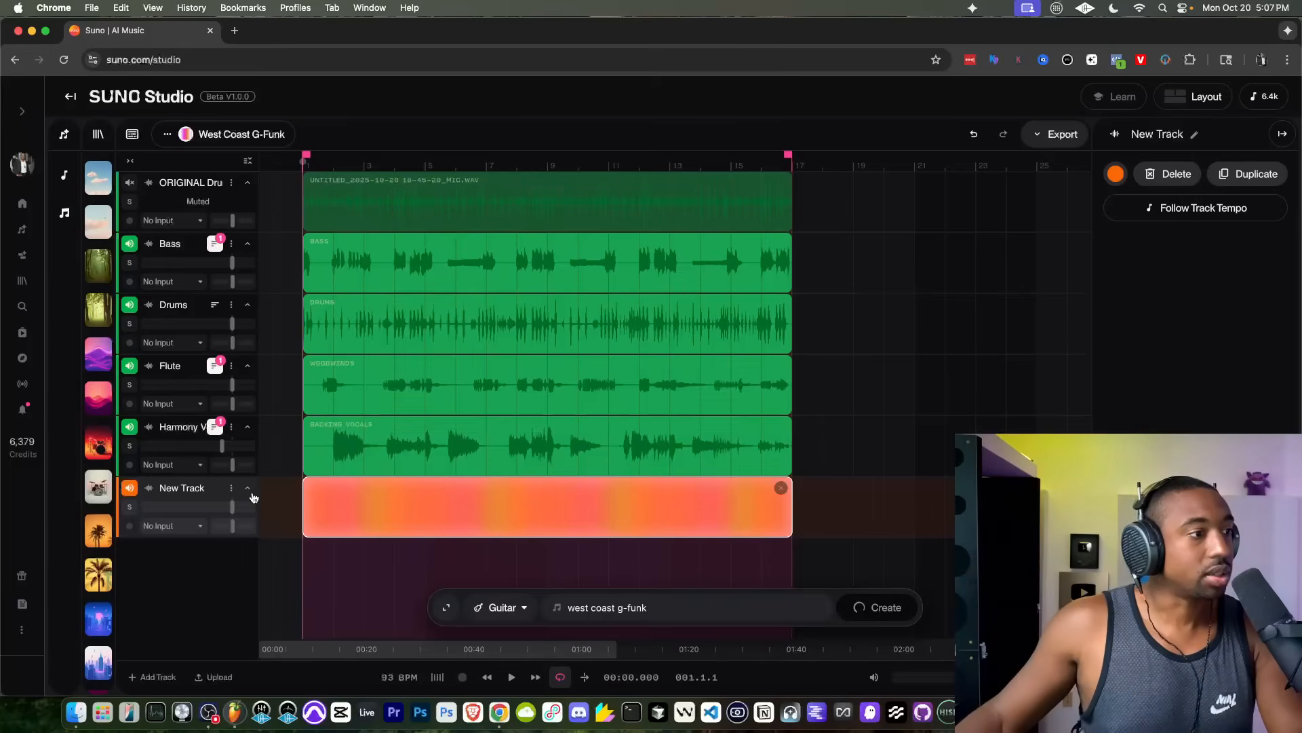
Step: Add a second guitar track and generate its part in the style "west coast g-funk, blues"
{"action": "left_click", "coordinate": [157, 676]}
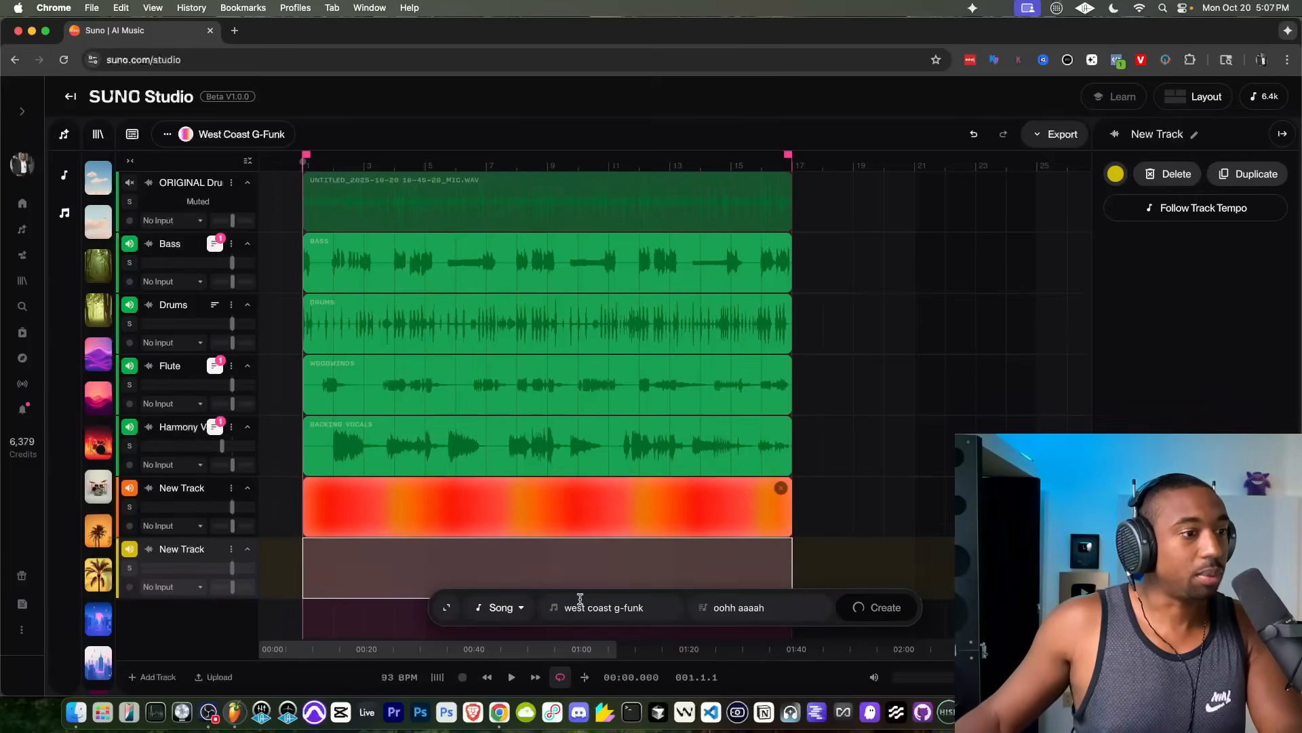
{"action": "left_click", "coordinate": [502, 607]}
{"action": "left_click", "coordinate": [509, 274]}
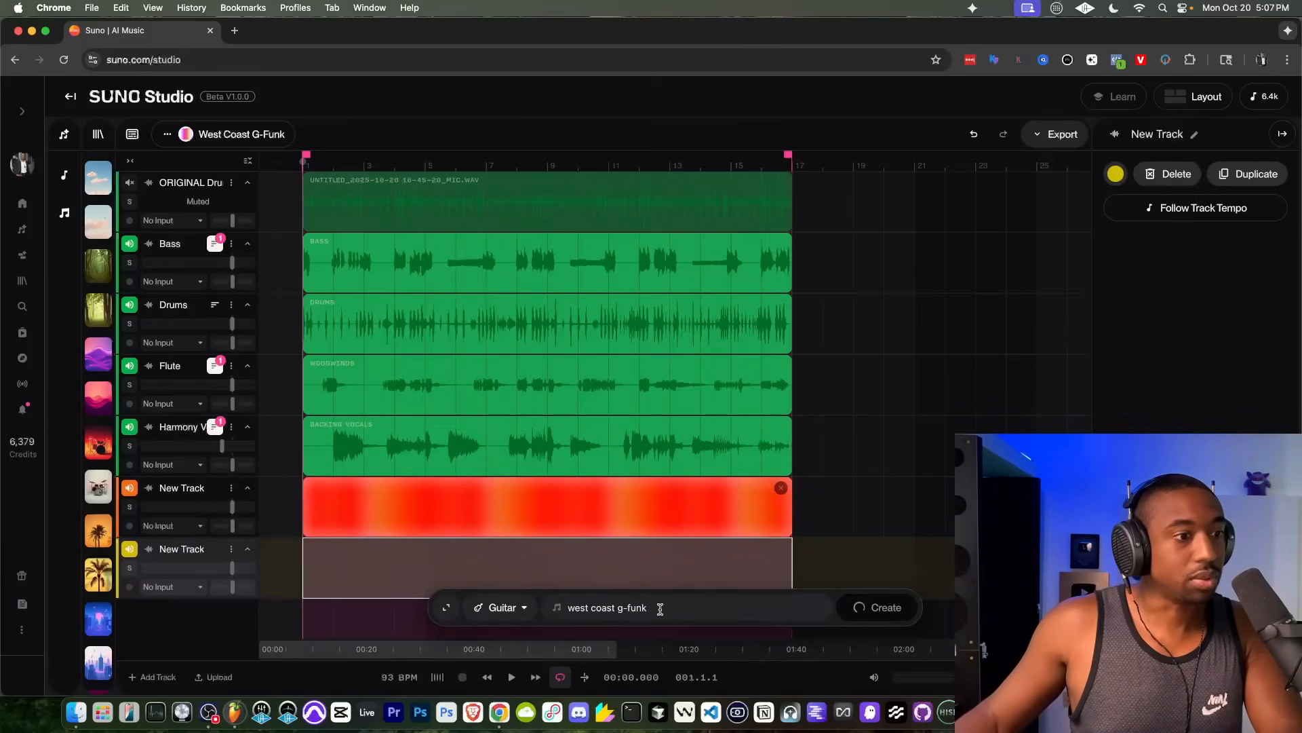
{"action": "type", "text": ", blues"}
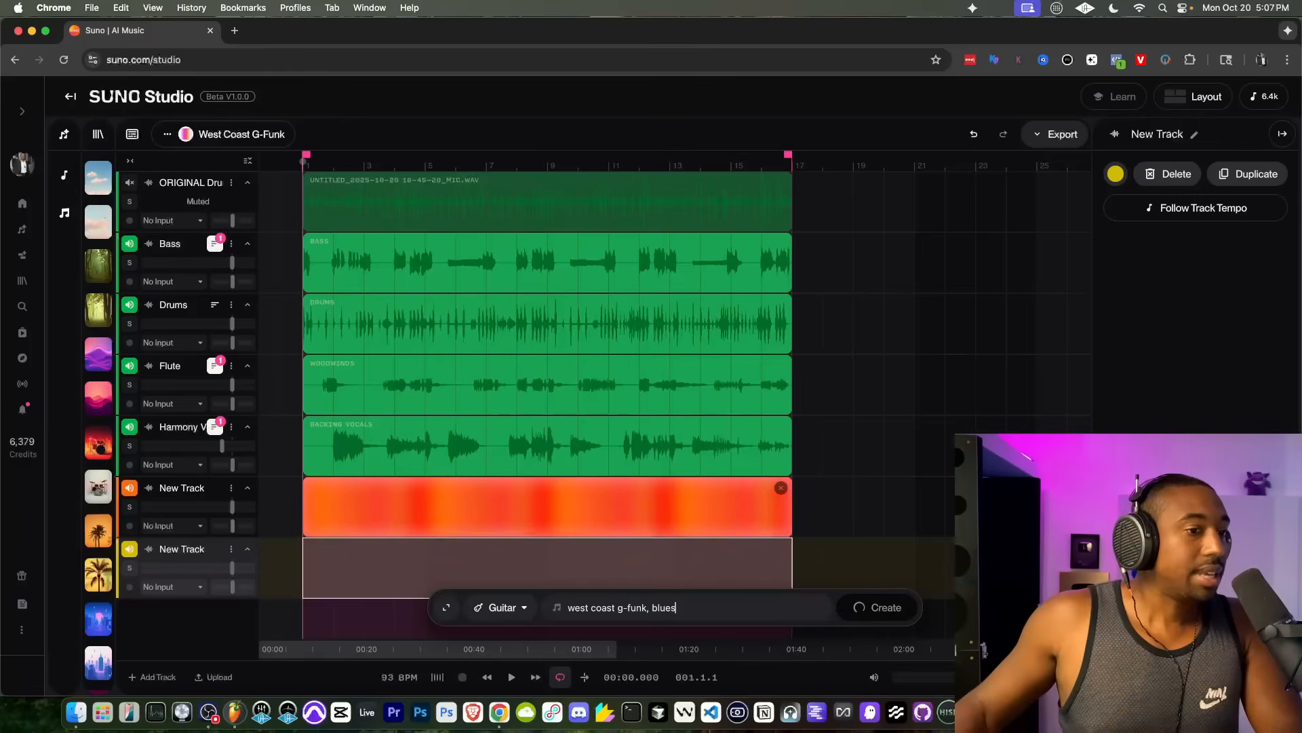
{"action": "scroll", "coordinate": [712, 502], "scroll_direction": "down", "scroll_amount": 2}
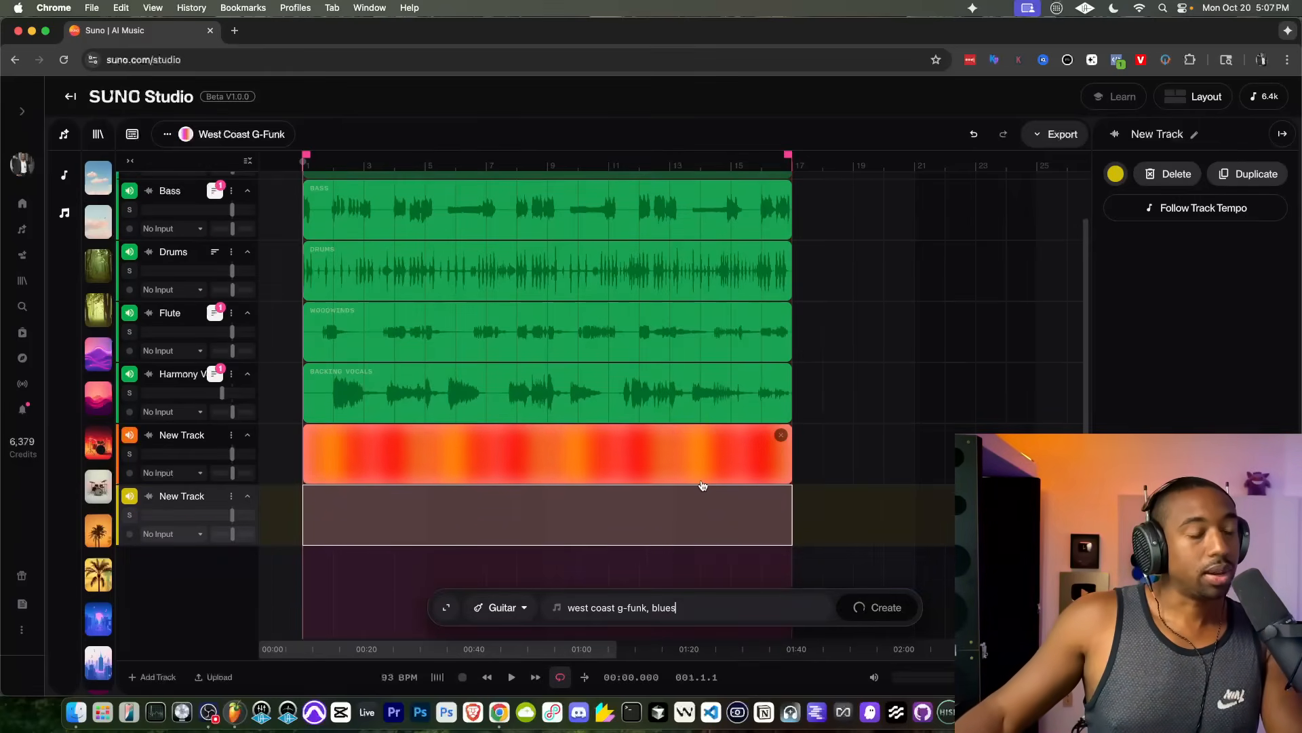
{"action": "left_click", "coordinate": [879, 607]}
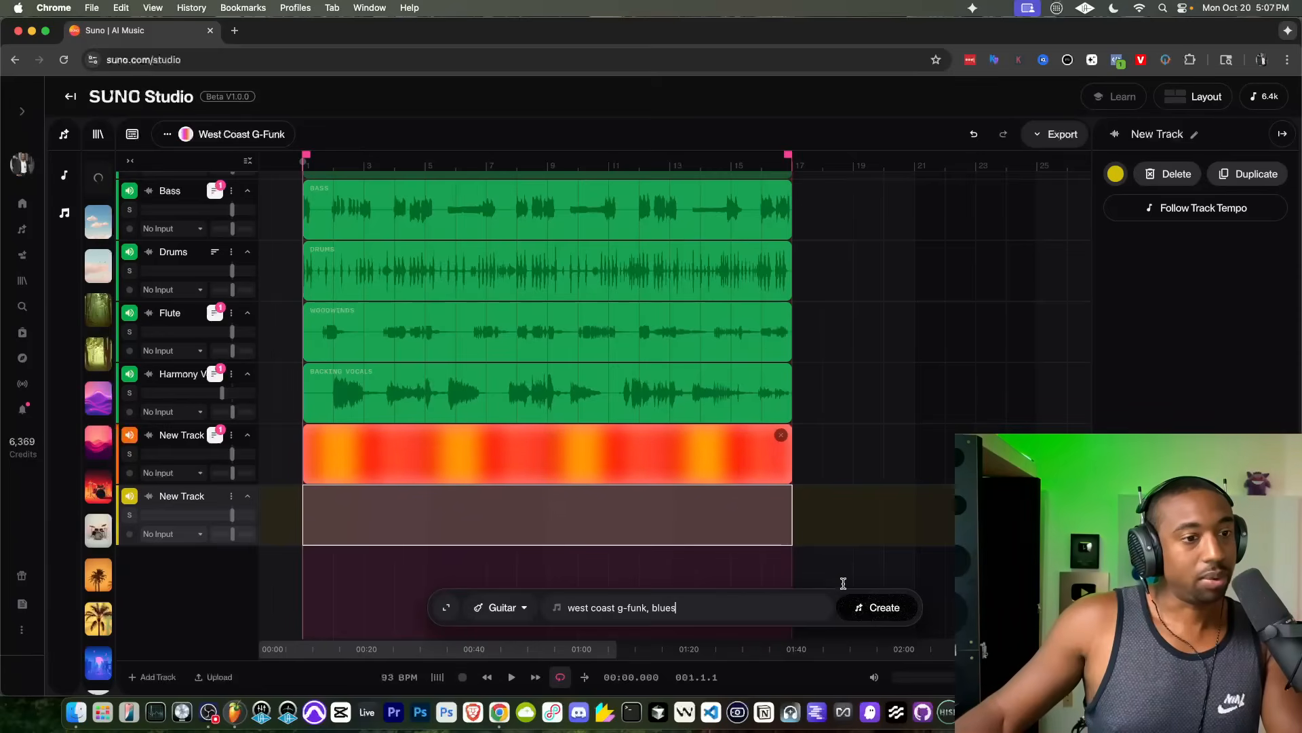
Step: Add another track and generate a part on it in the style "west coast g-funk, R&B, m7, m9"
{"action": "left_click", "coordinate": [152, 677]}
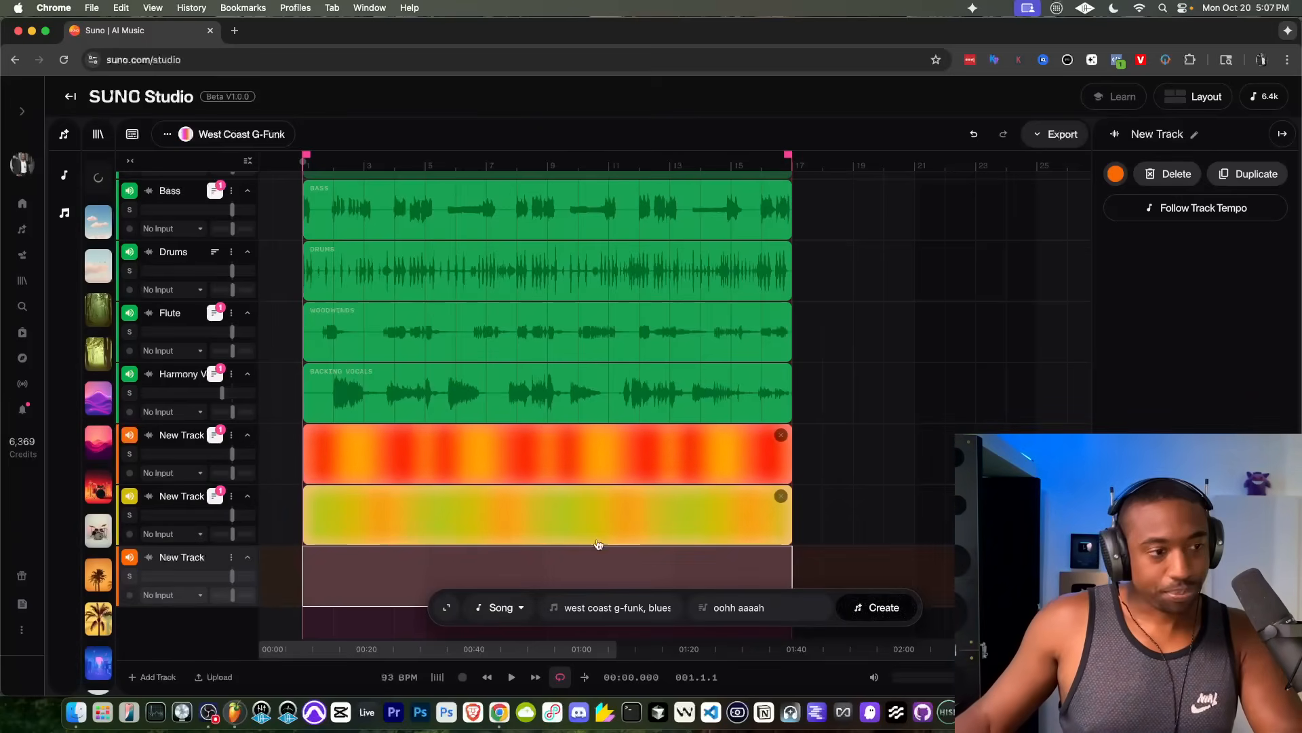
{"action": "left_click", "coordinate": [656, 602]}
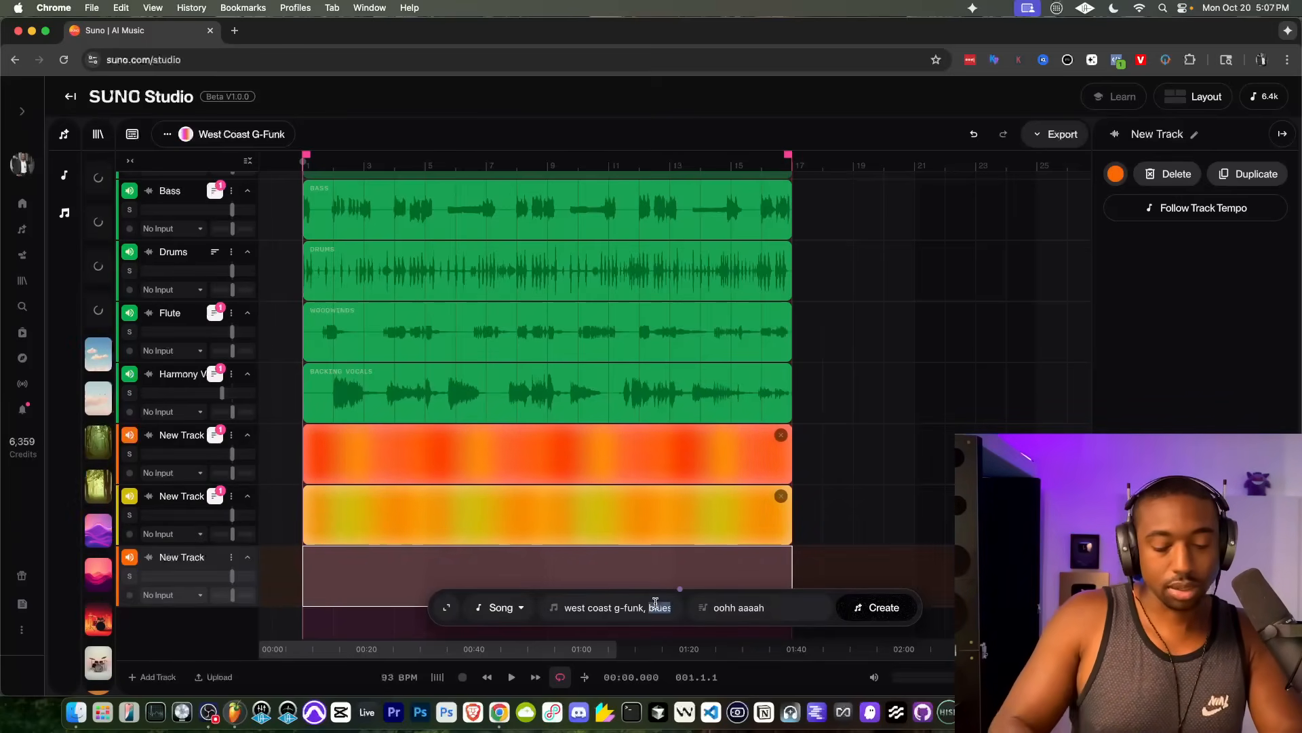
{"action": "type", "text": "R&B"}
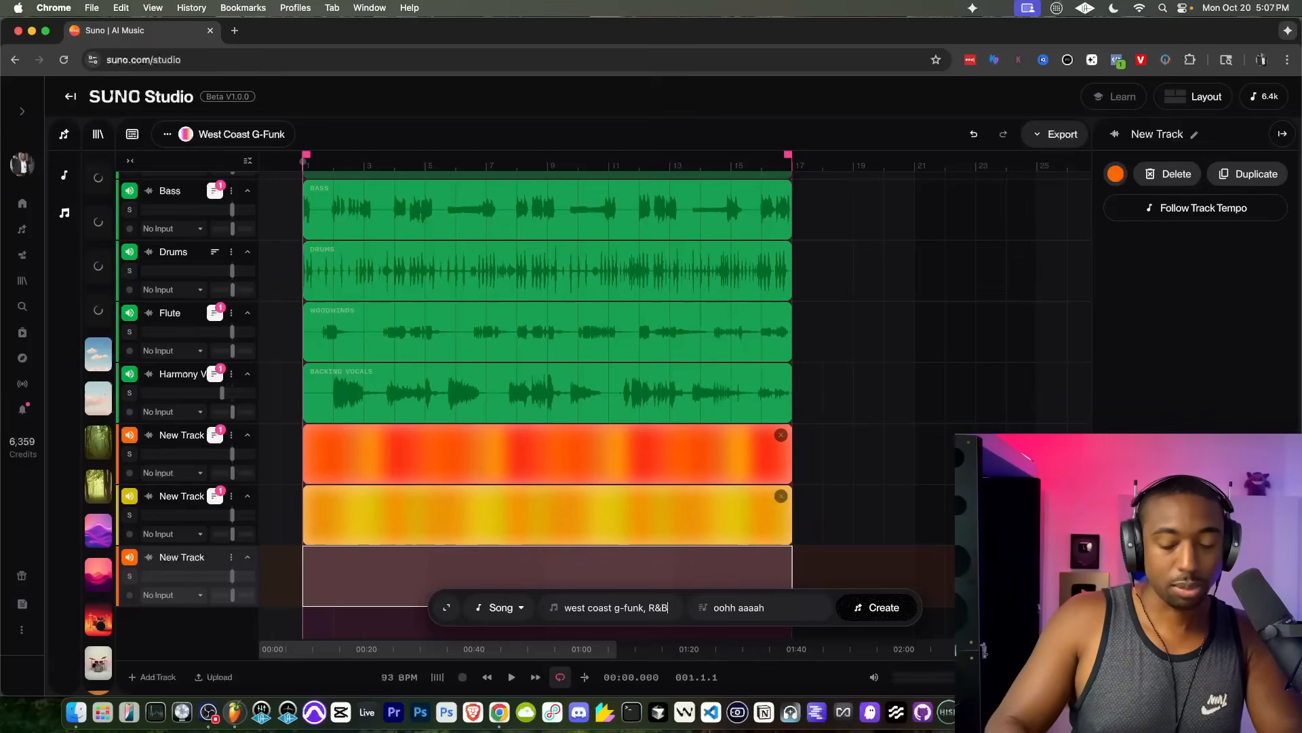
{"action": "type", "text": ", m7, "}
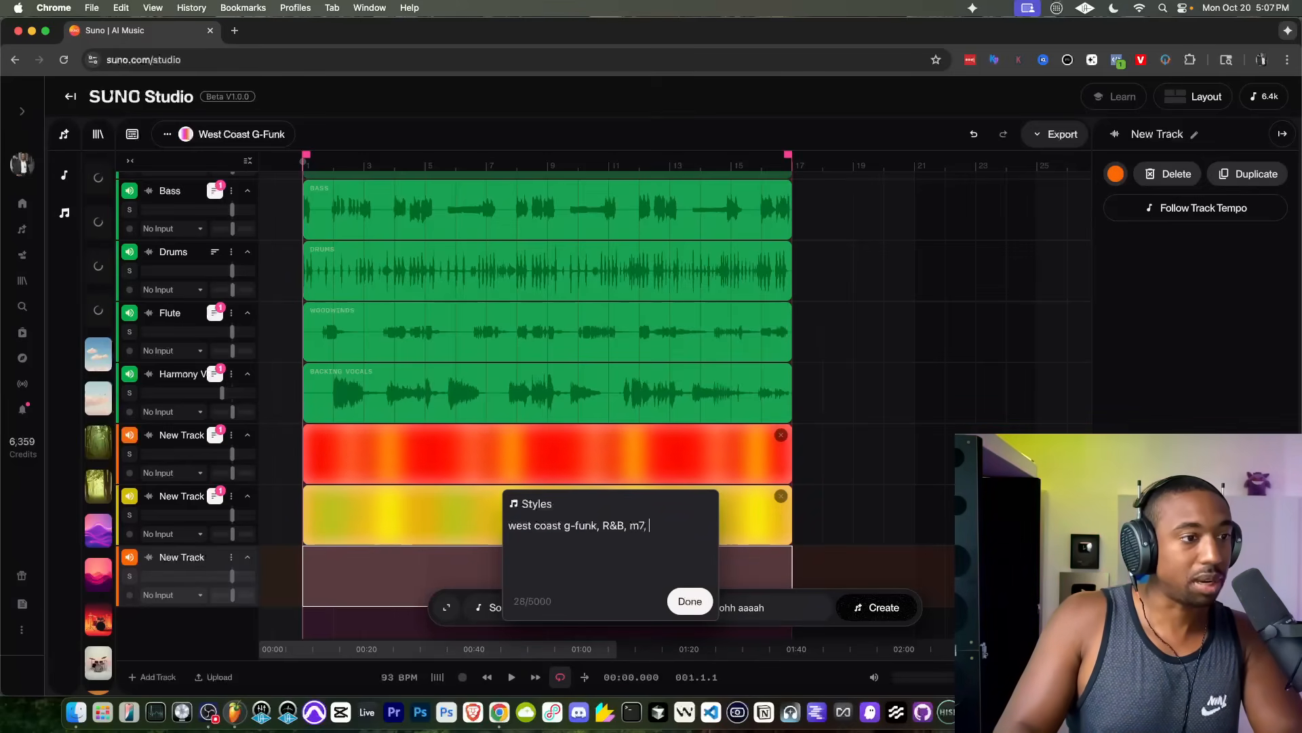
{"action": "type", "text": "m9"}
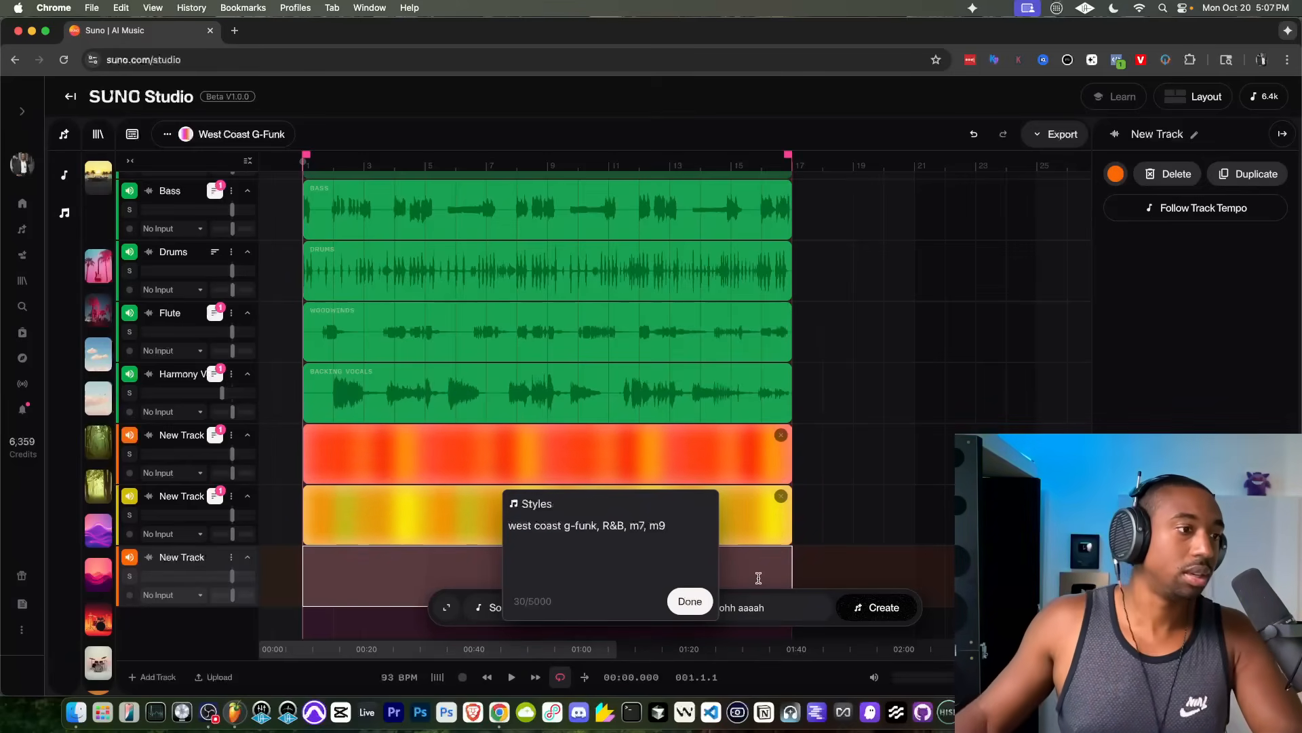
{"action": "left_click", "coordinate": [877, 605]}
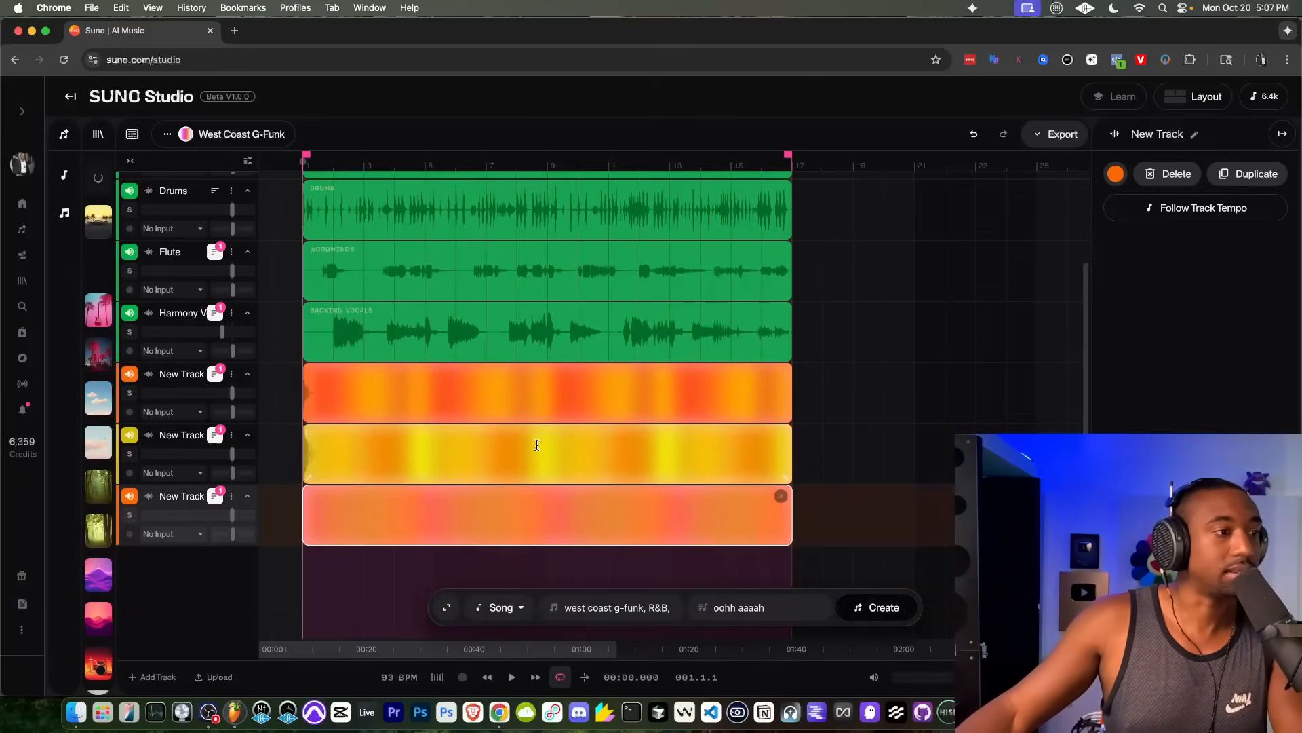
Step: Recreate the clip on the track below the two guitars as a Guitar part, keeping the style "west coast g-funk, R&B, m7, m9"
{"action": "left_click", "coordinate": [519, 608]}
{"action": "left_click", "coordinate": [387, 508]}
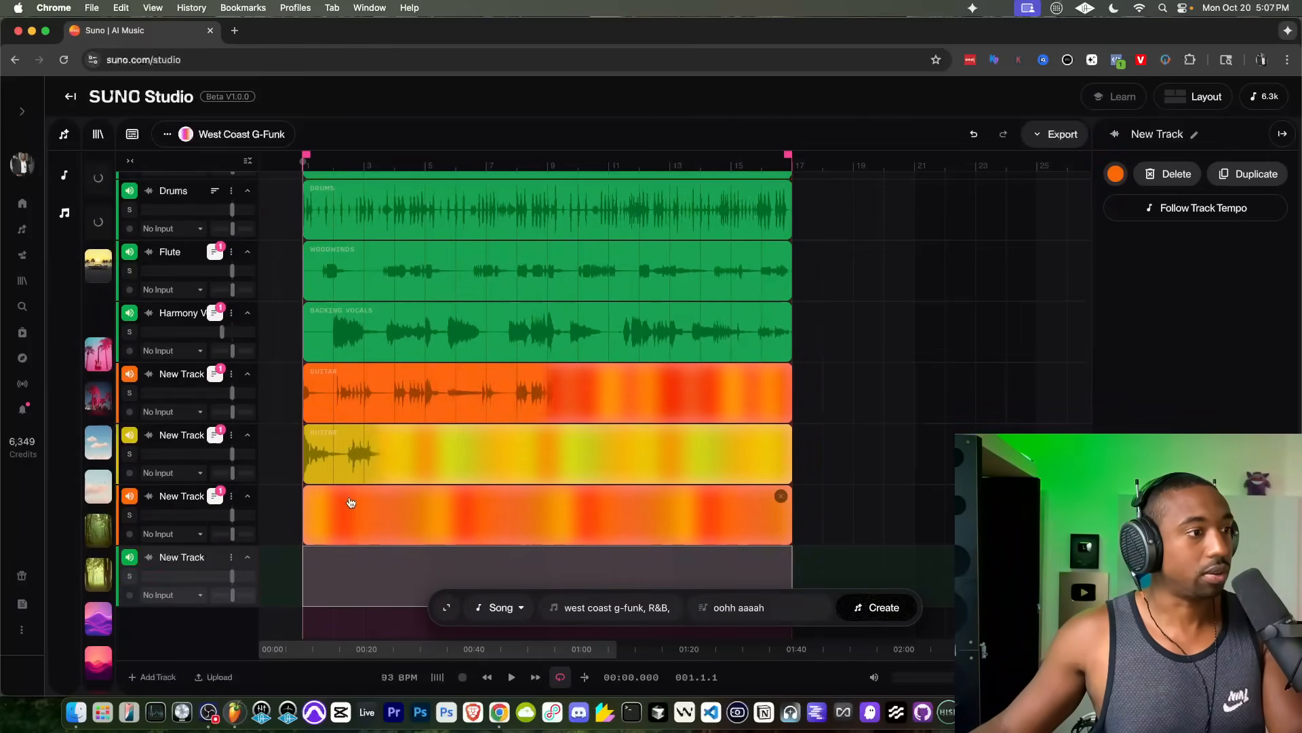
{"action": "left_click", "coordinate": [371, 459]}
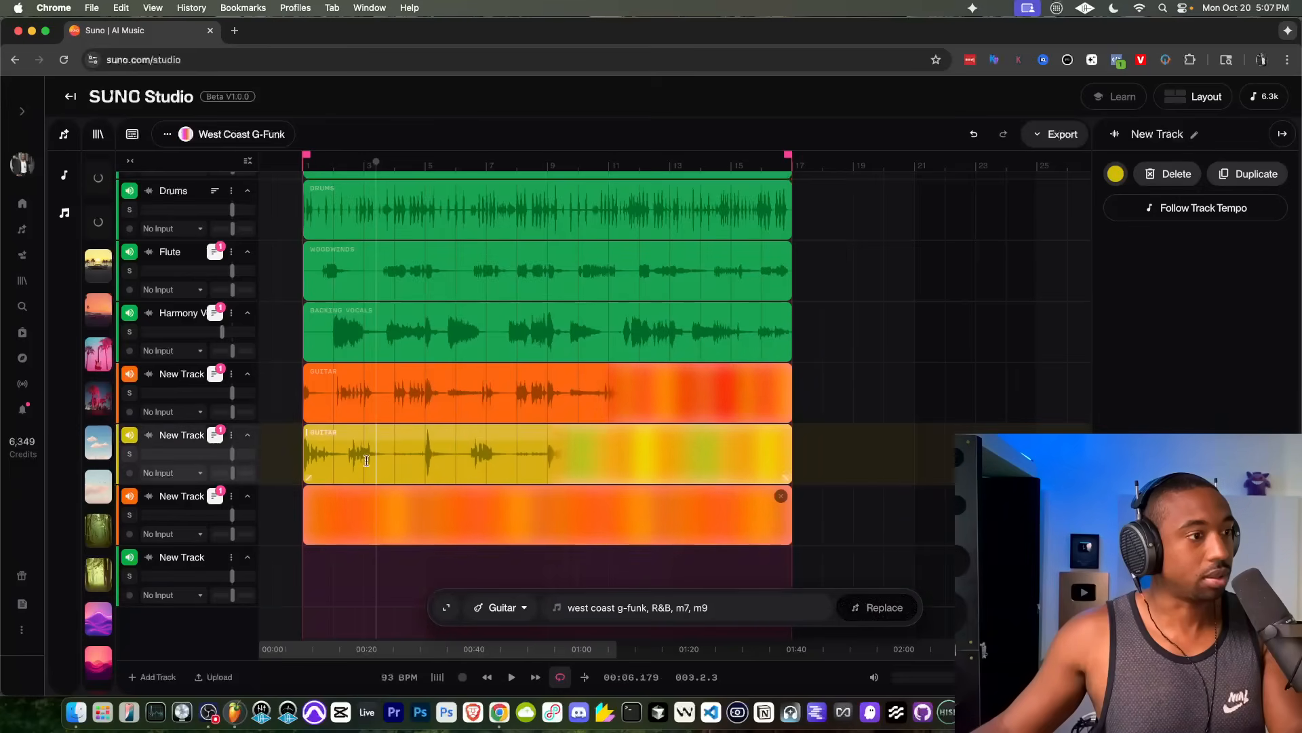
{"action": "left_click", "coordinate": [370, 459]}
{"action": "left_click", "coordinate": [493, 606]}
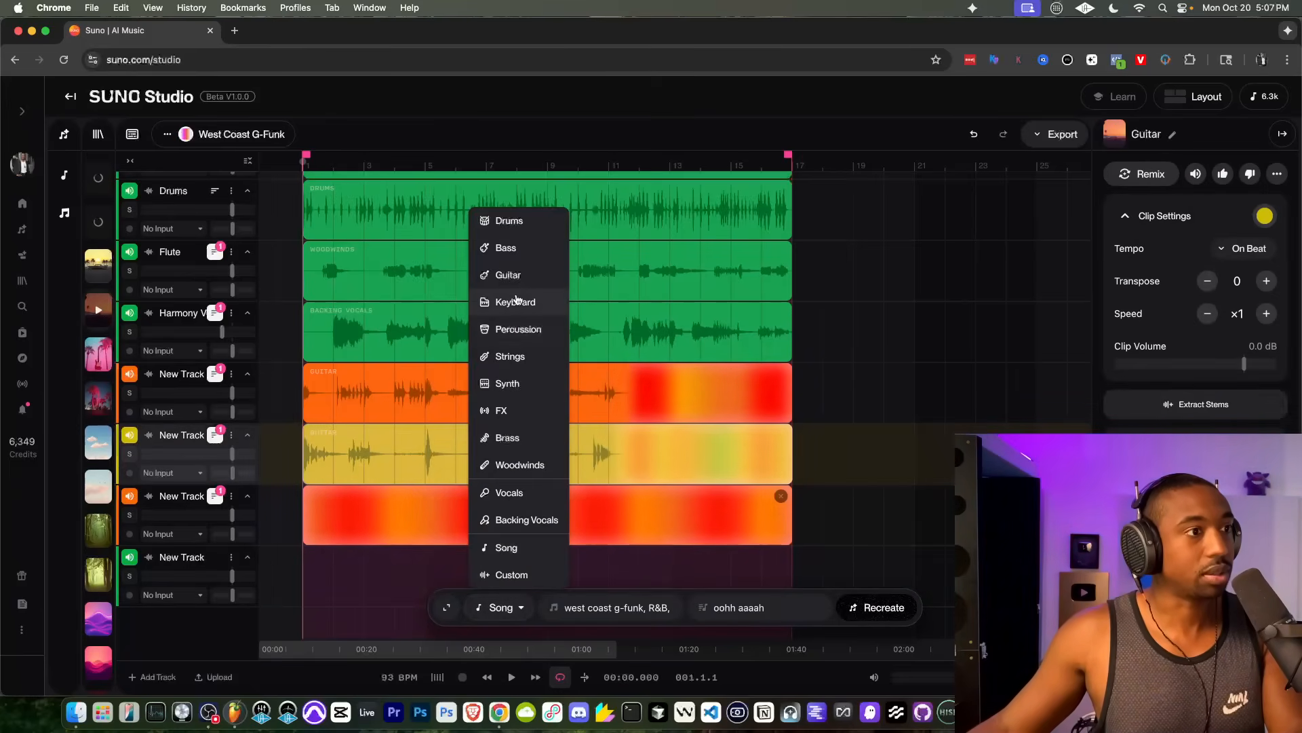
{"action": "left_click", "coordinate": [515, 273]}
{"action": "left_click", "coordinate": [334, 519]}
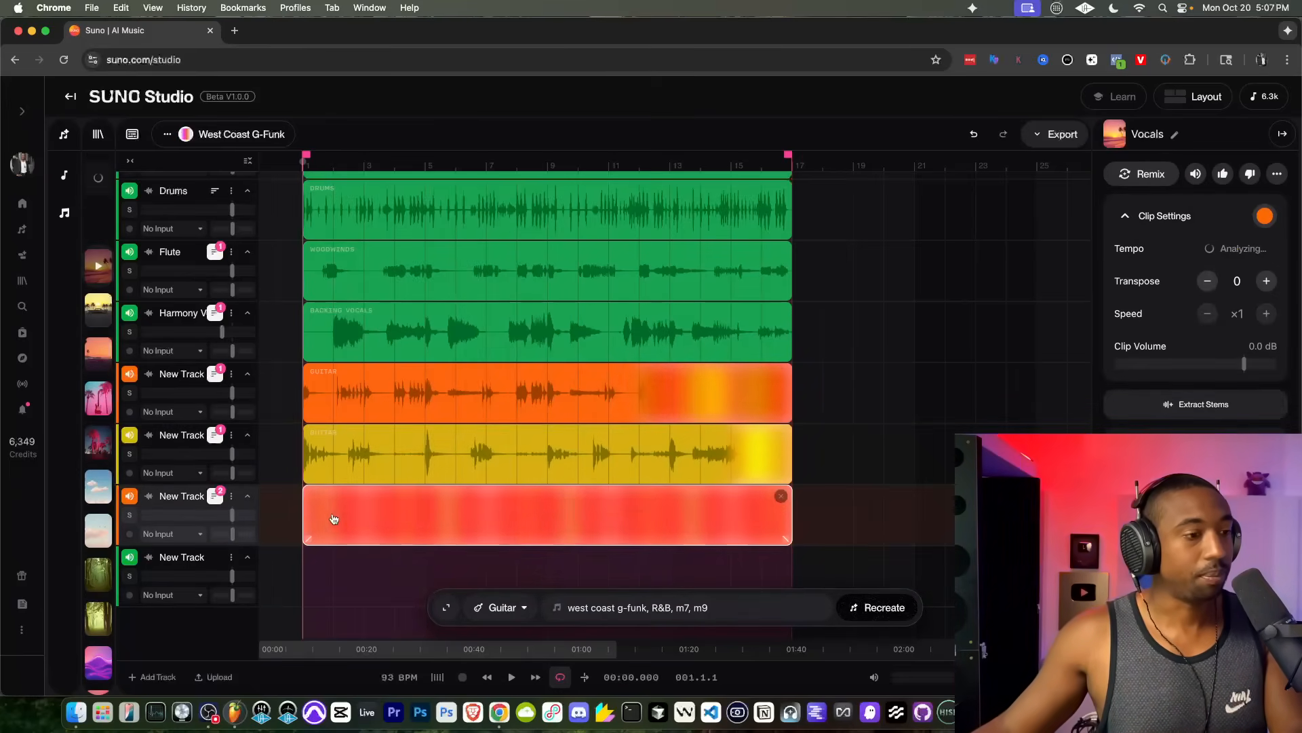
{"action": "left_click", "coordinate": [874, 609]}
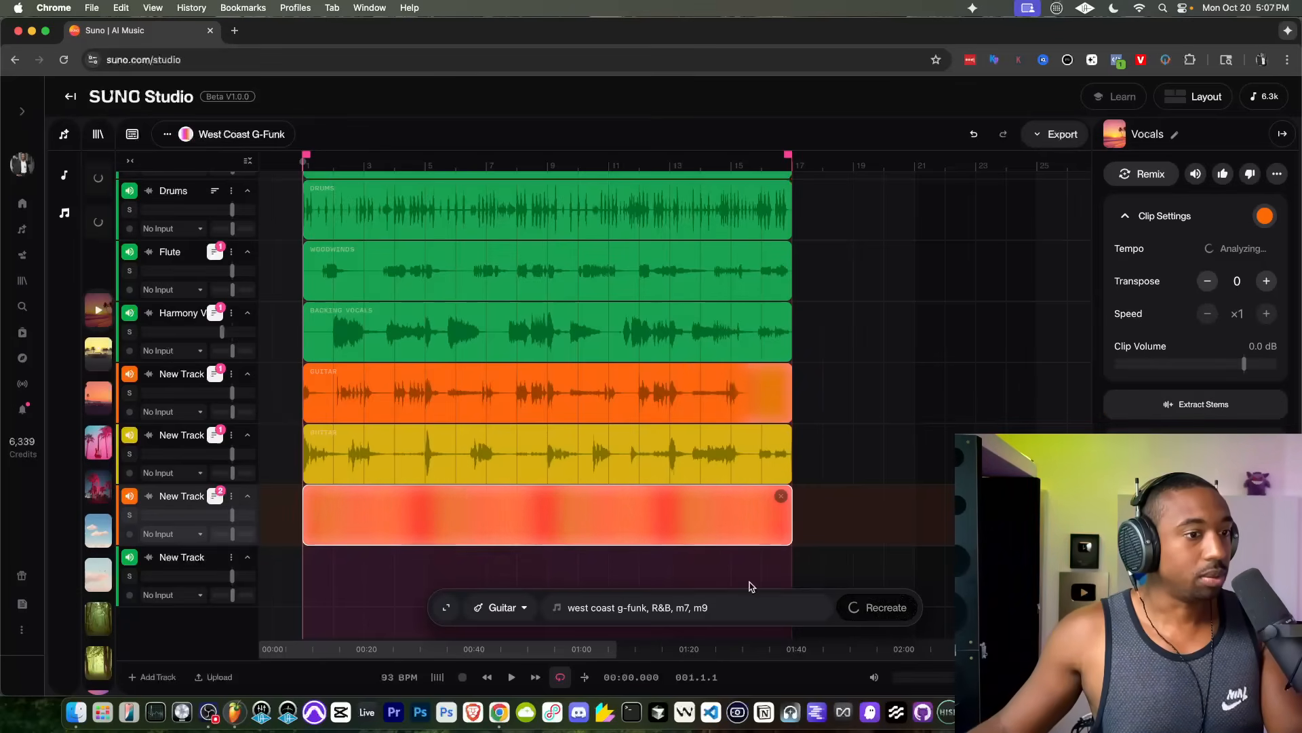
Step: Generate a Strings part across the loop region on the empty last track in the style "synthetic string synth"
{"action": "left_click_drag", "start_coordinate": [790, 563], "coordinate": [301, 564]}
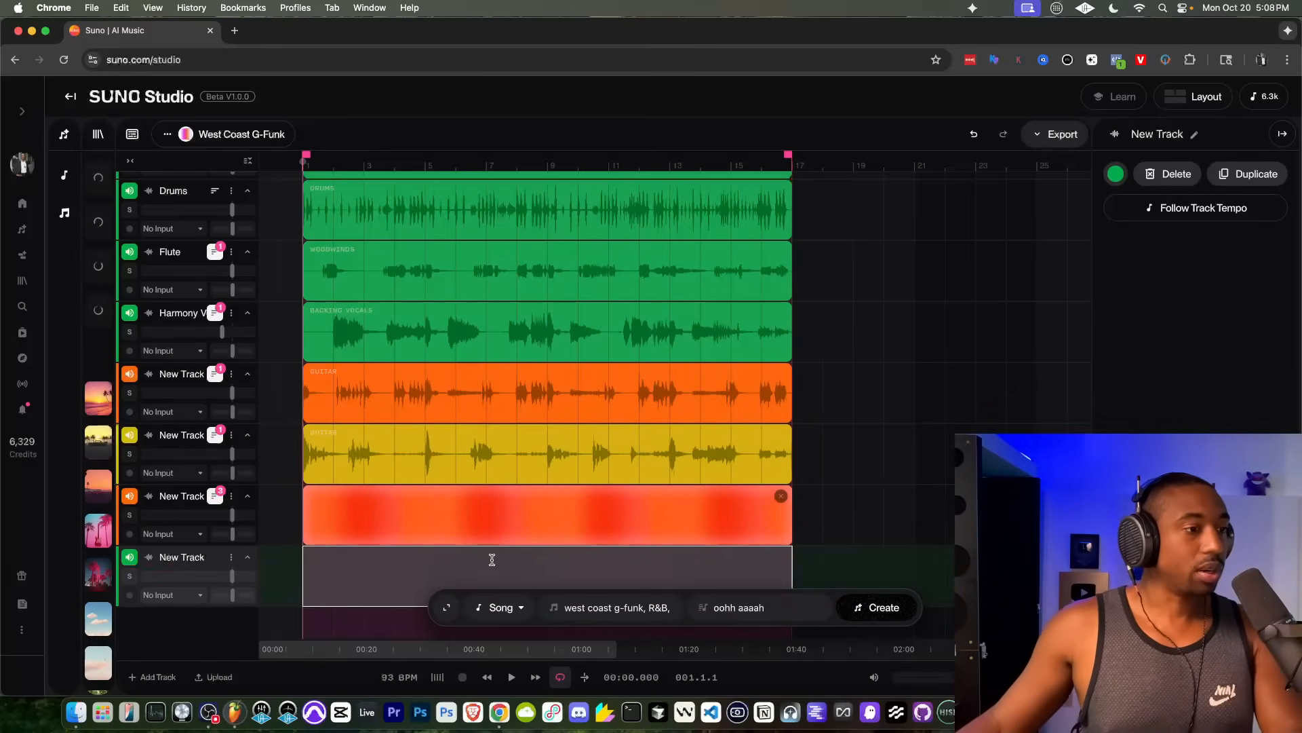
{"action": "left_click", "coordinate": [502, 608]}
{"action": "left_click", "coordinate": [510, 358]}
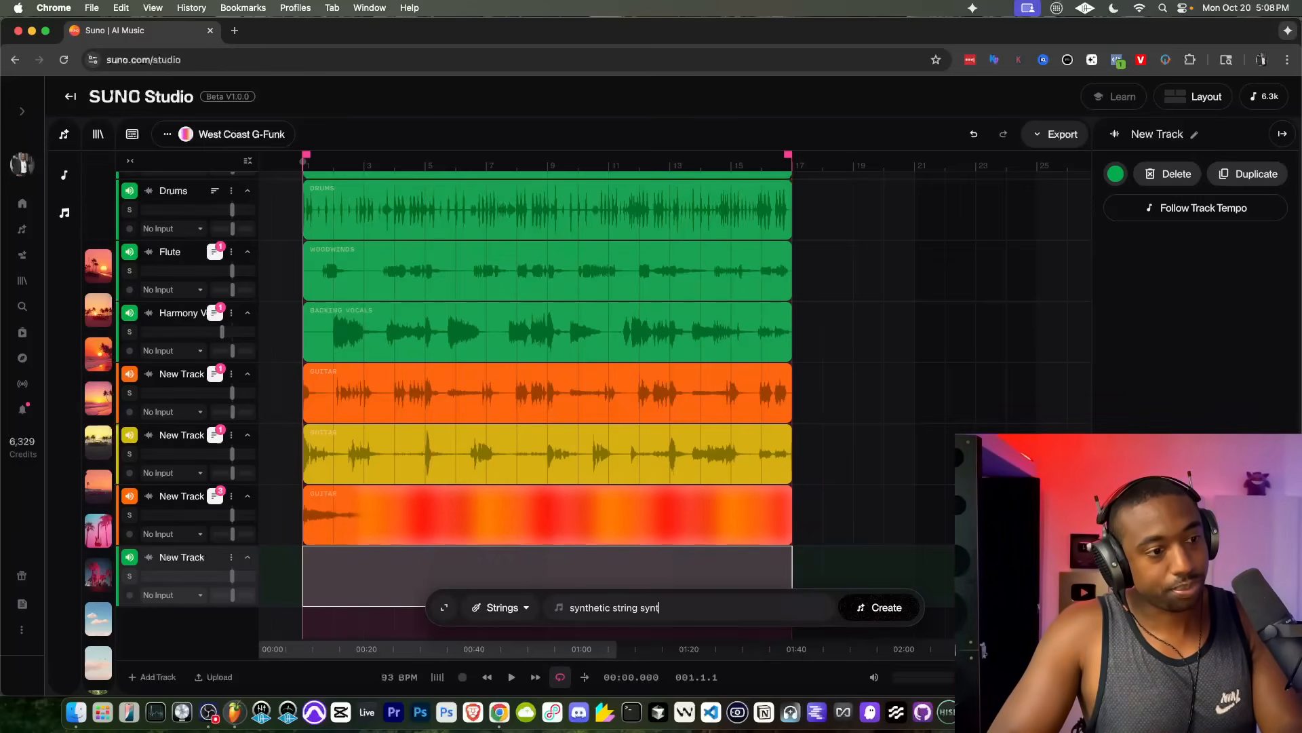
{"action": "left_click", "coordinate": [882, 606]}
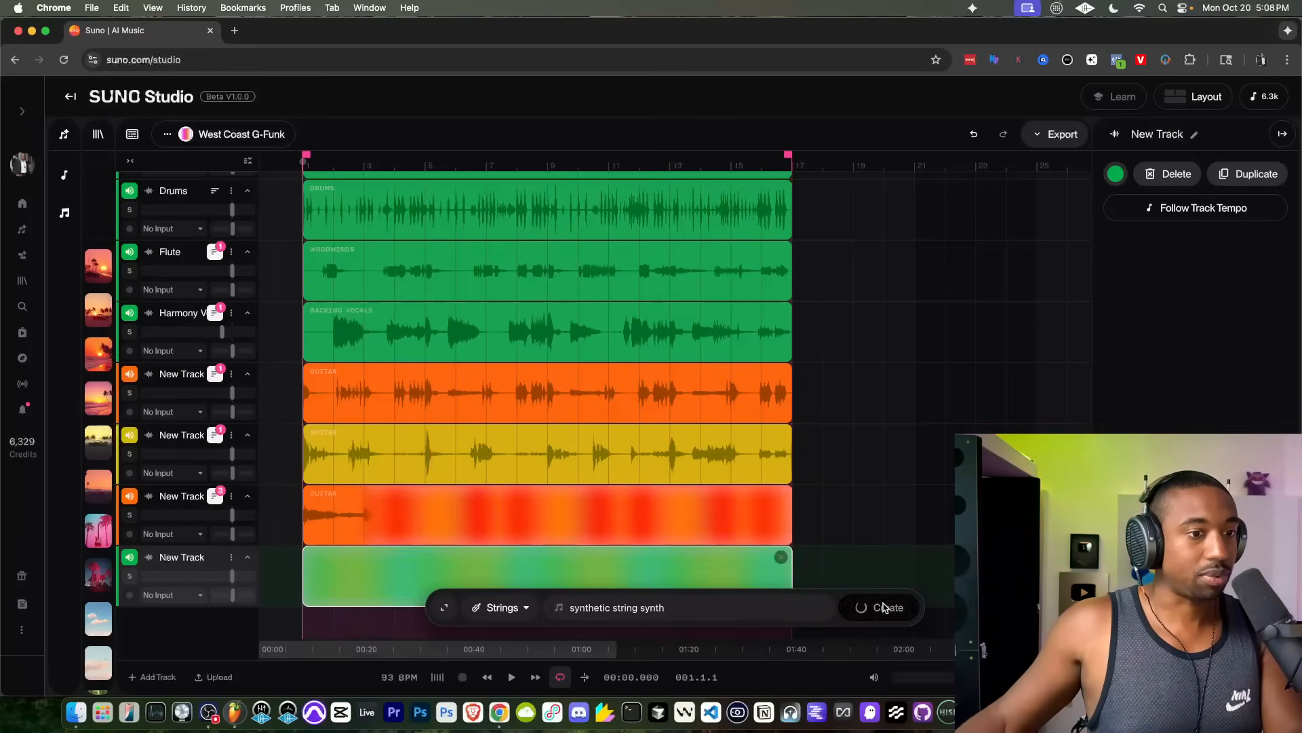
Step: Mute the second and third guitar tracks and play the arrangement to hear the first guitar part
{"action": "scroll", "coordinate": [362, 287], "scroll_direction": "down", "scroll_amount": 2}
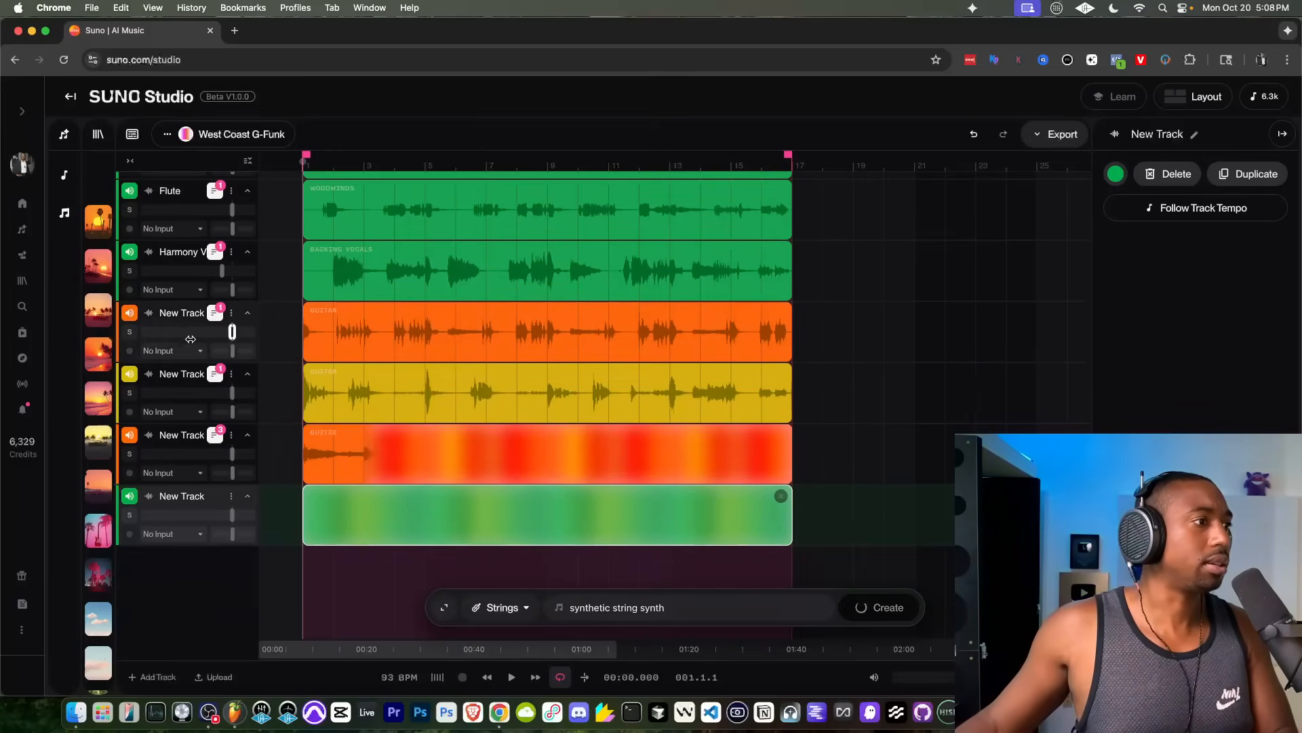
{"action": "left_click", "coordinate": [130, 373]}
{"action": "left_click", "coordinate": [130, 435]}
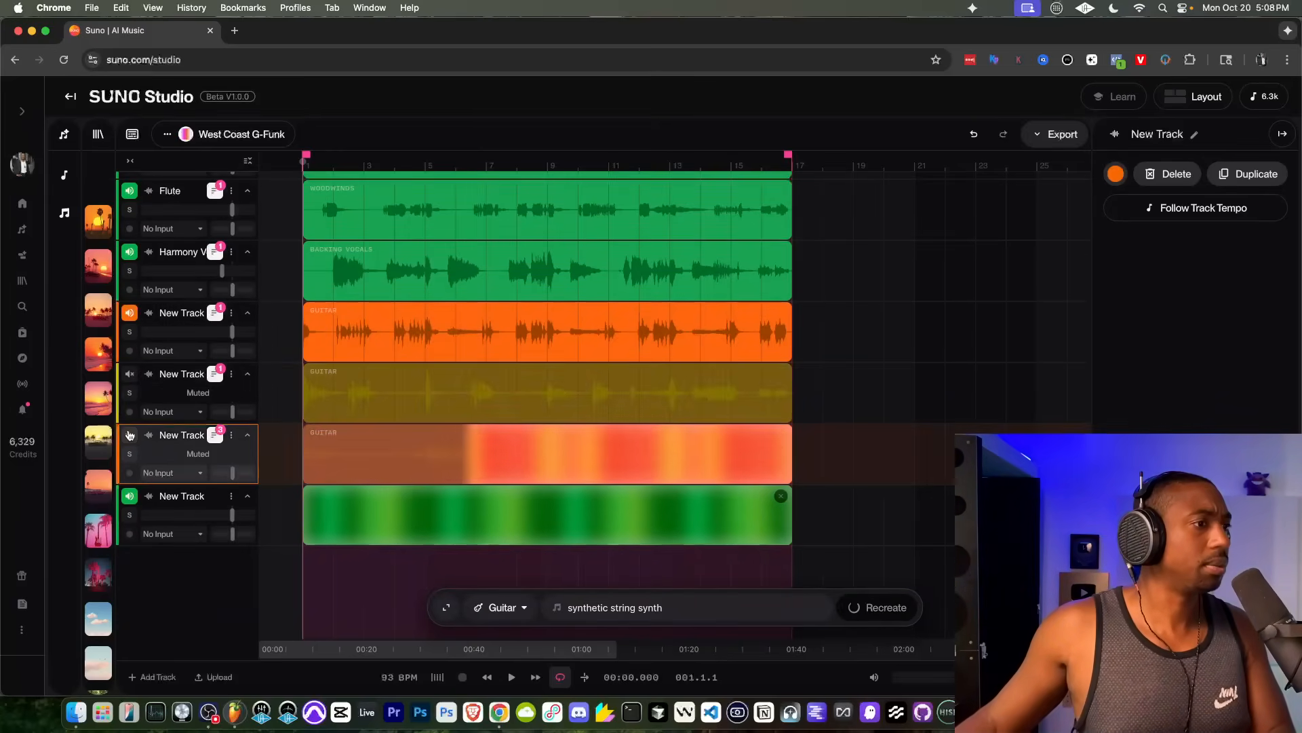
{"action": "key", "text": "space"}
{"action": "scroll", "coordinate": [255, 397], "scroll_direction": "up", "scroll_amount": 3}
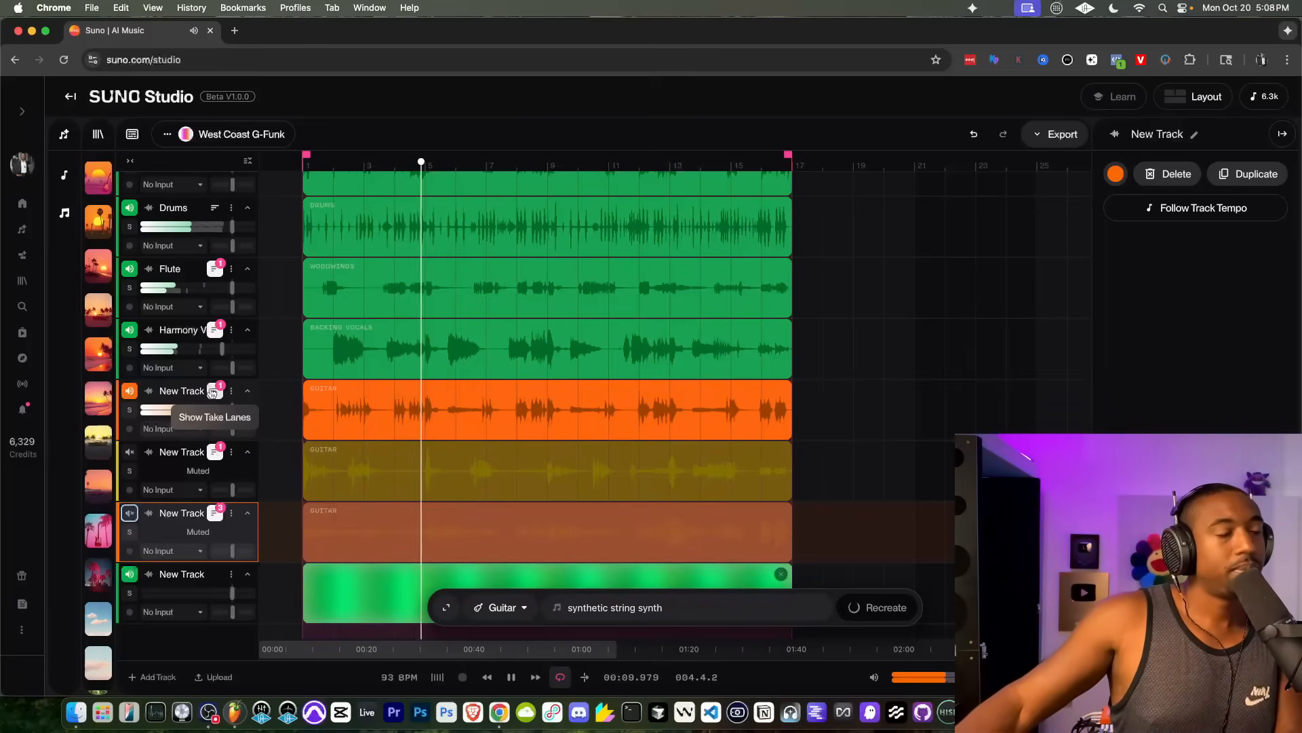
Step: Show the first guitar track's take lanes and audition Version 2 in the mix
{"action": "left_click", "coordinate": [213, 391]}
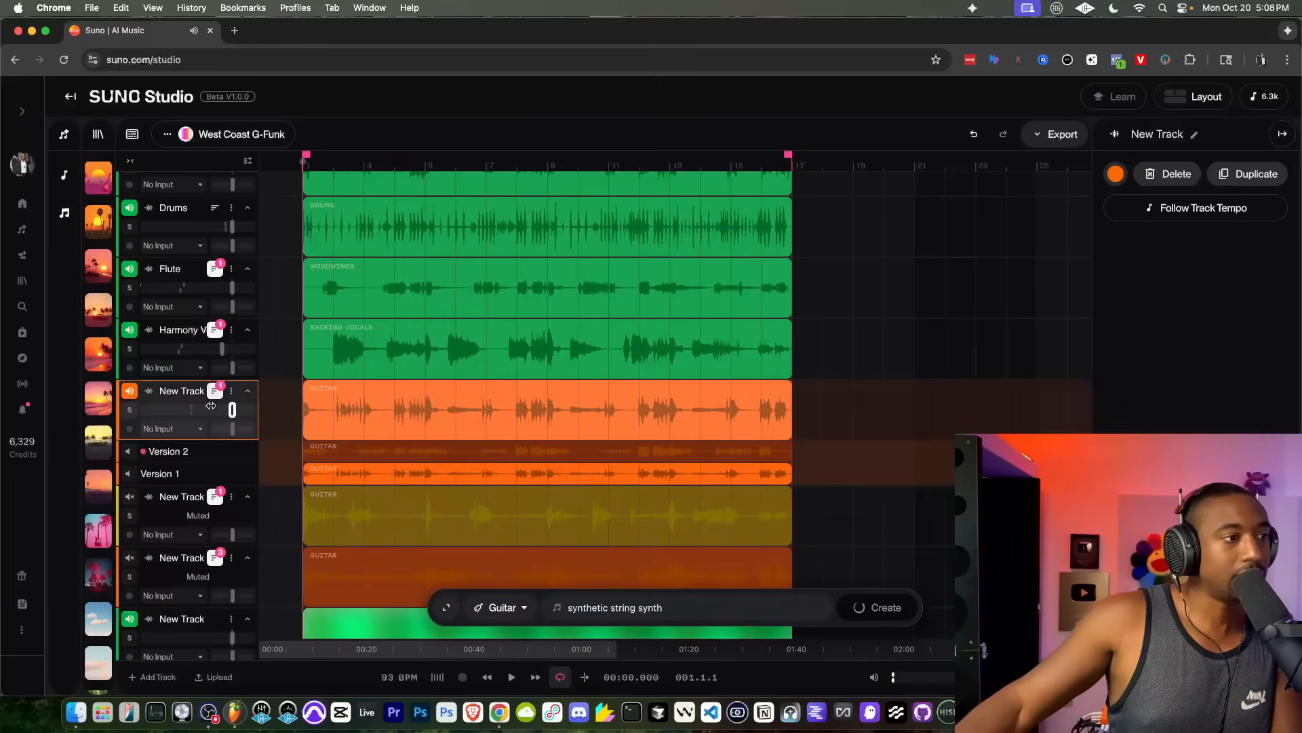
{"action": "left_click", "coordinate": [217, 452]}
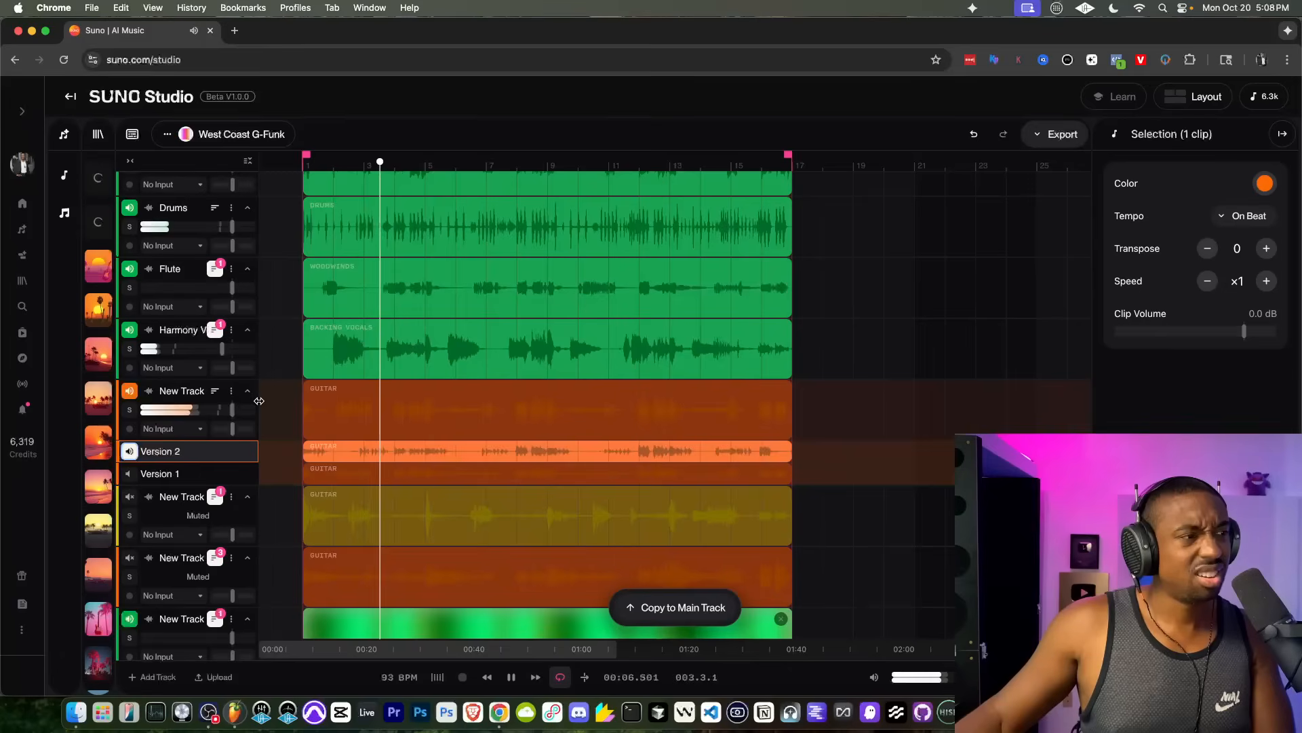
{"action": "key", "text": "space"}
Step: Add a track beneath the first guitar's take lanes and generate a Guitar part in the style "wah guitar"
{"action": "scroll", "coordinate": [191, 403], "scroll_direction": "down", "scroll_amount": 3}
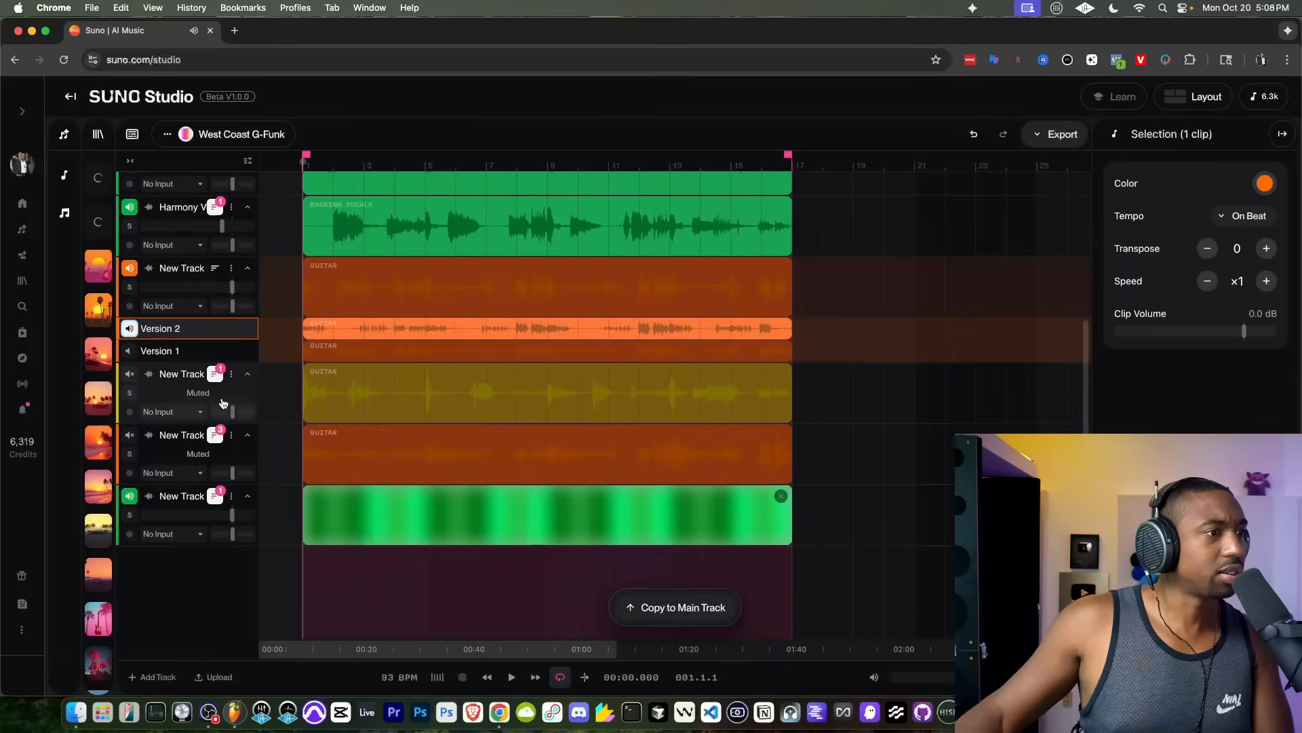
{"action": "left_click", "coordinate": [135, 677]}
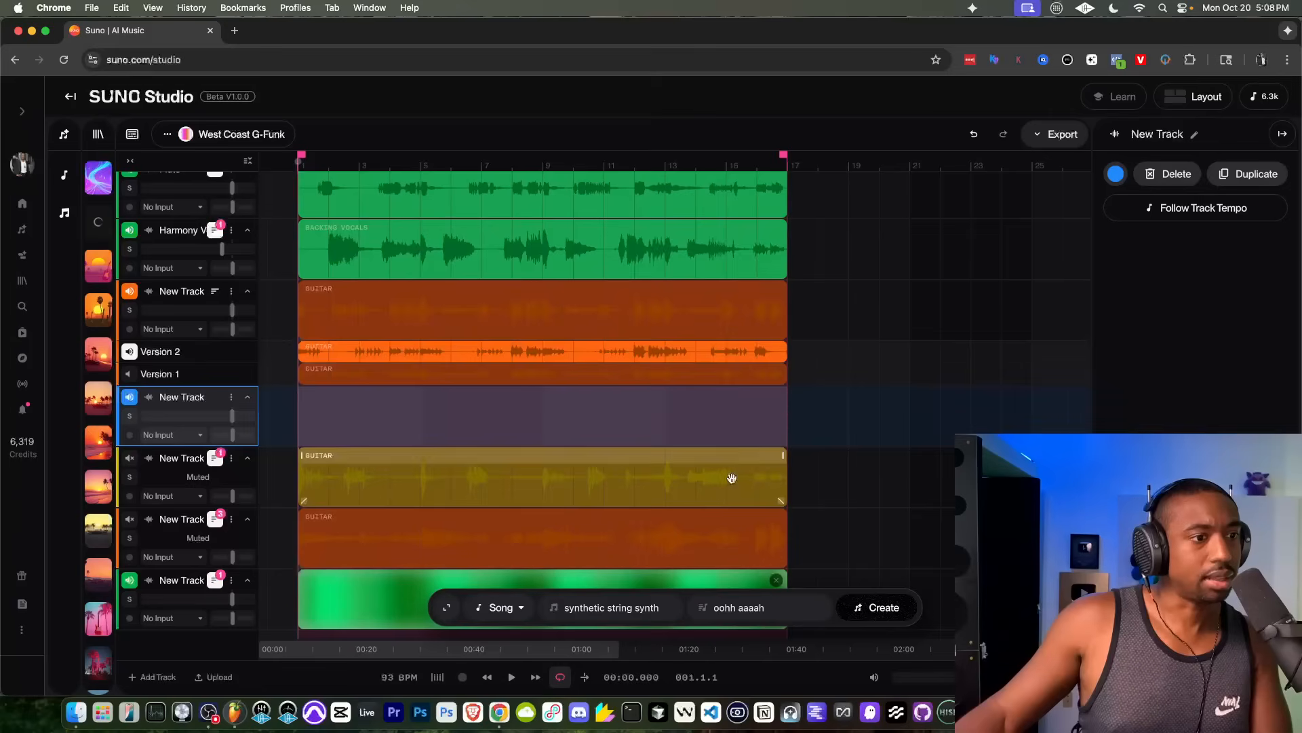
{"action": "left_click", "coordinate": [519, 609]}
{"action": "left_click", "coordinate": [508, 274]}
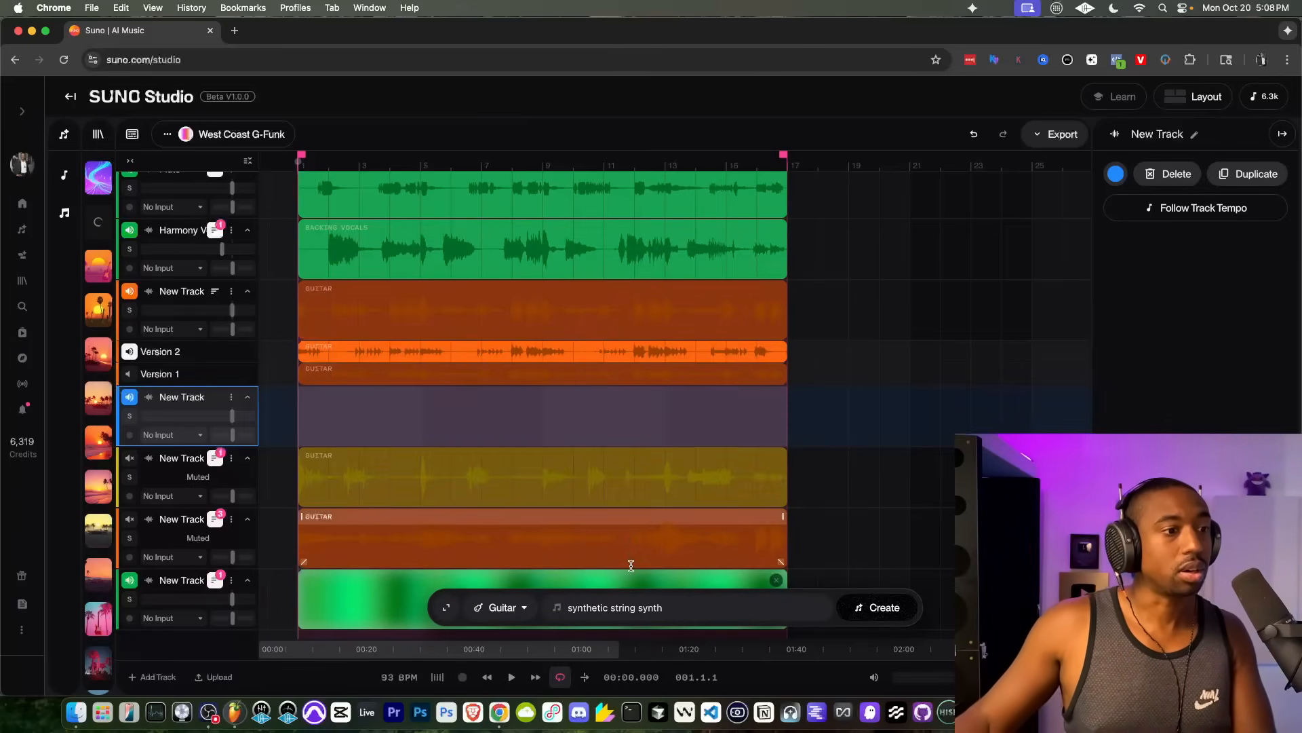
{"action": "double_click", "coordinate": [604, 607]}
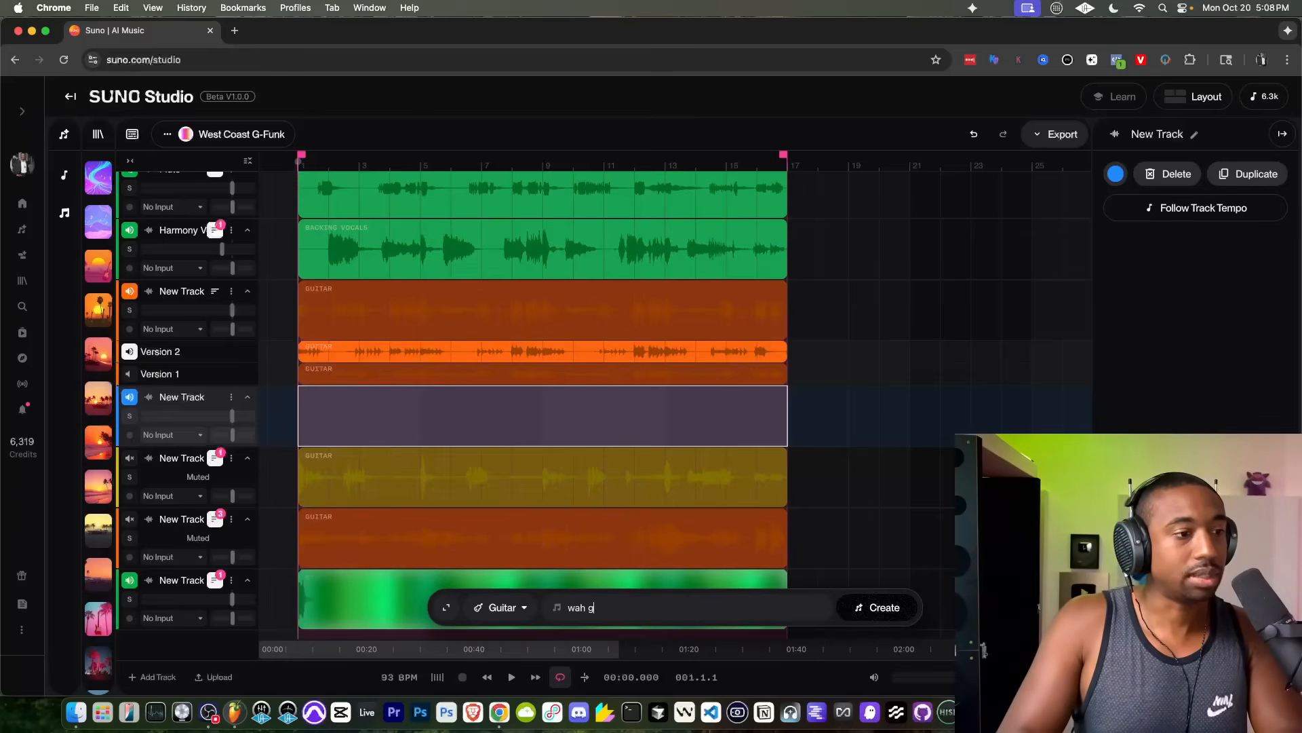
{"action": "left_click", "coordinate": [872, 607]}
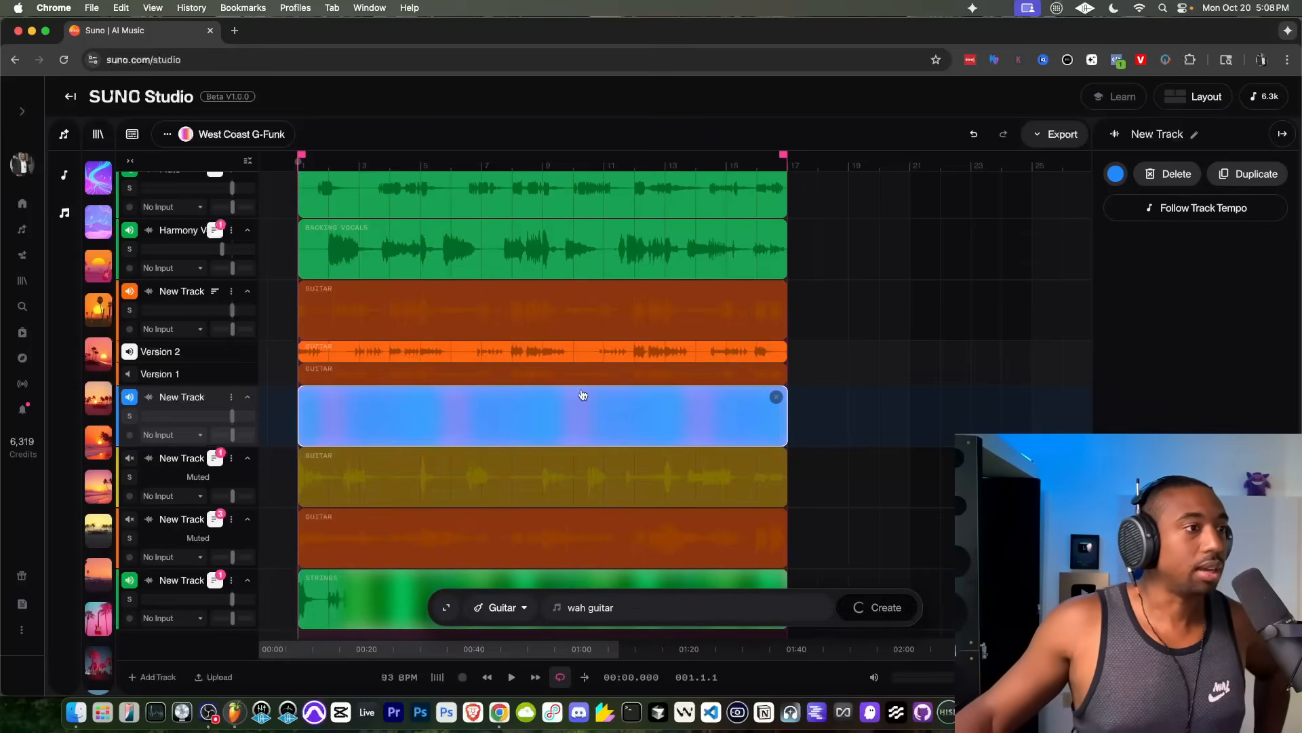
Step: Mute the strings track and audition the mix with the first guitar's Version 2
{"action": "key", "text": "space"}
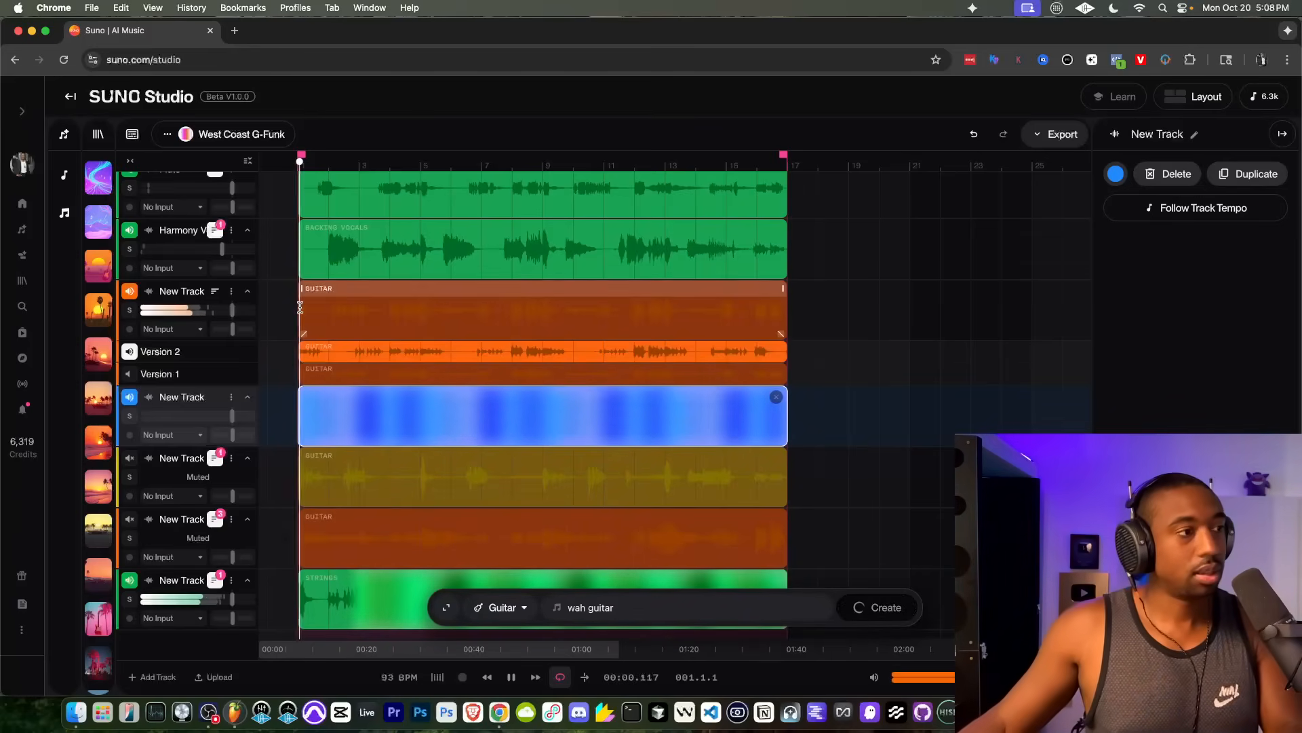
{"action": "left_click", "coordinate": [169, 572]}
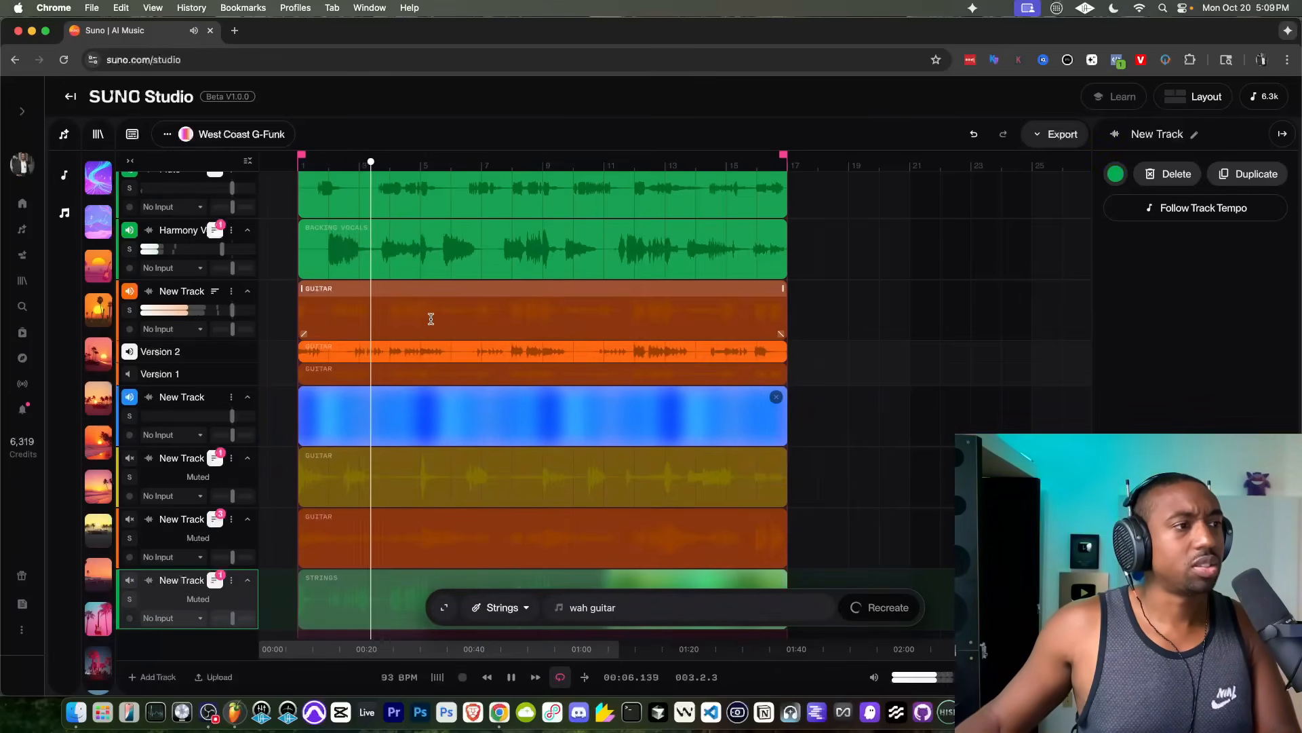
{"action": "key", "text": "space"}
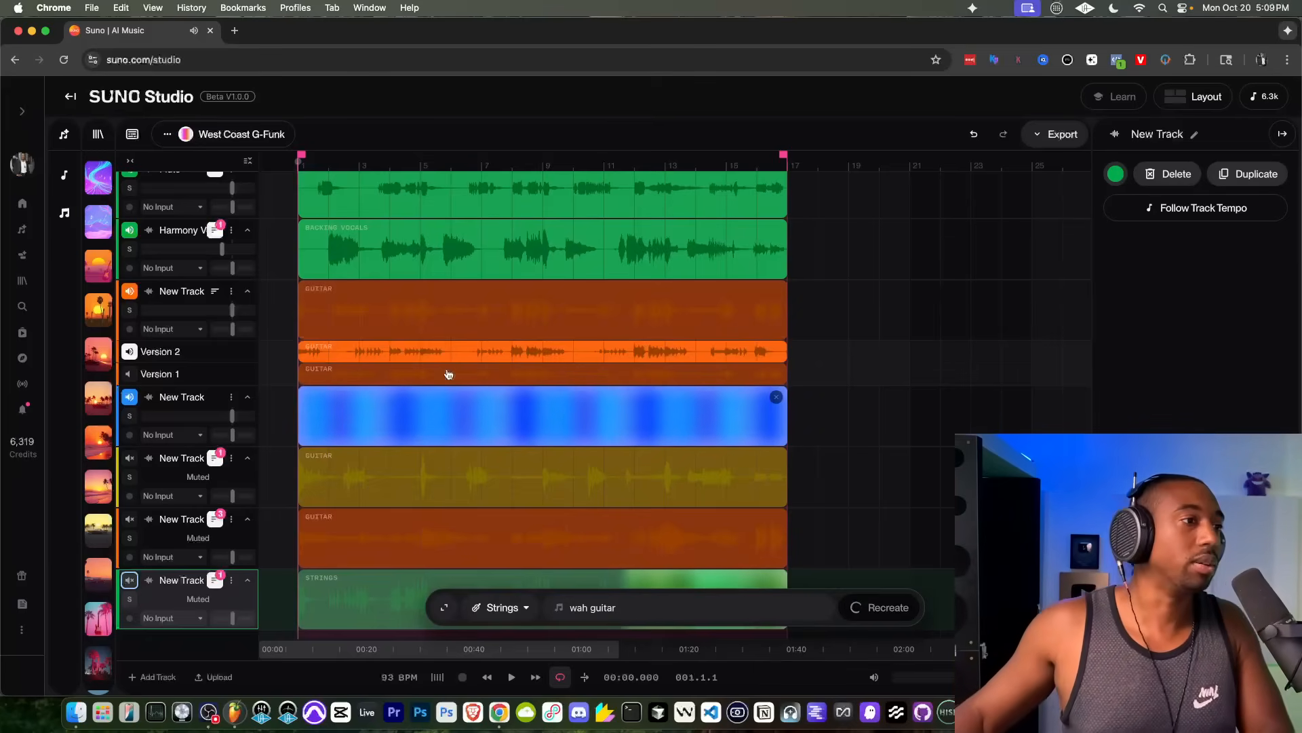
{"action": "left_click", "coordinate": [485, 160]}
{"action": "key", "text": "space"}
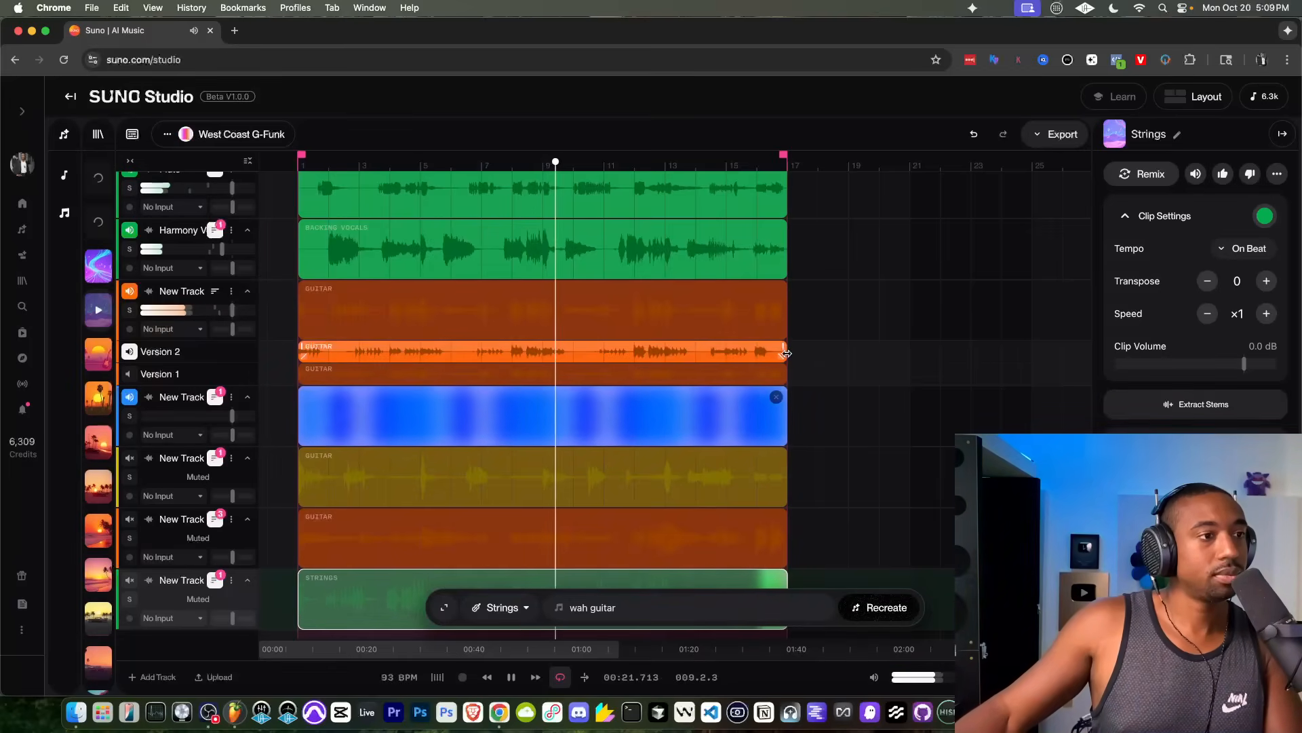
Step: Cut the first guitar's Version 2 take down to bars 1 and 9, deleting bars 2–8 and 10–16
{"action": "left_click", "coordinate": [493, 352]}
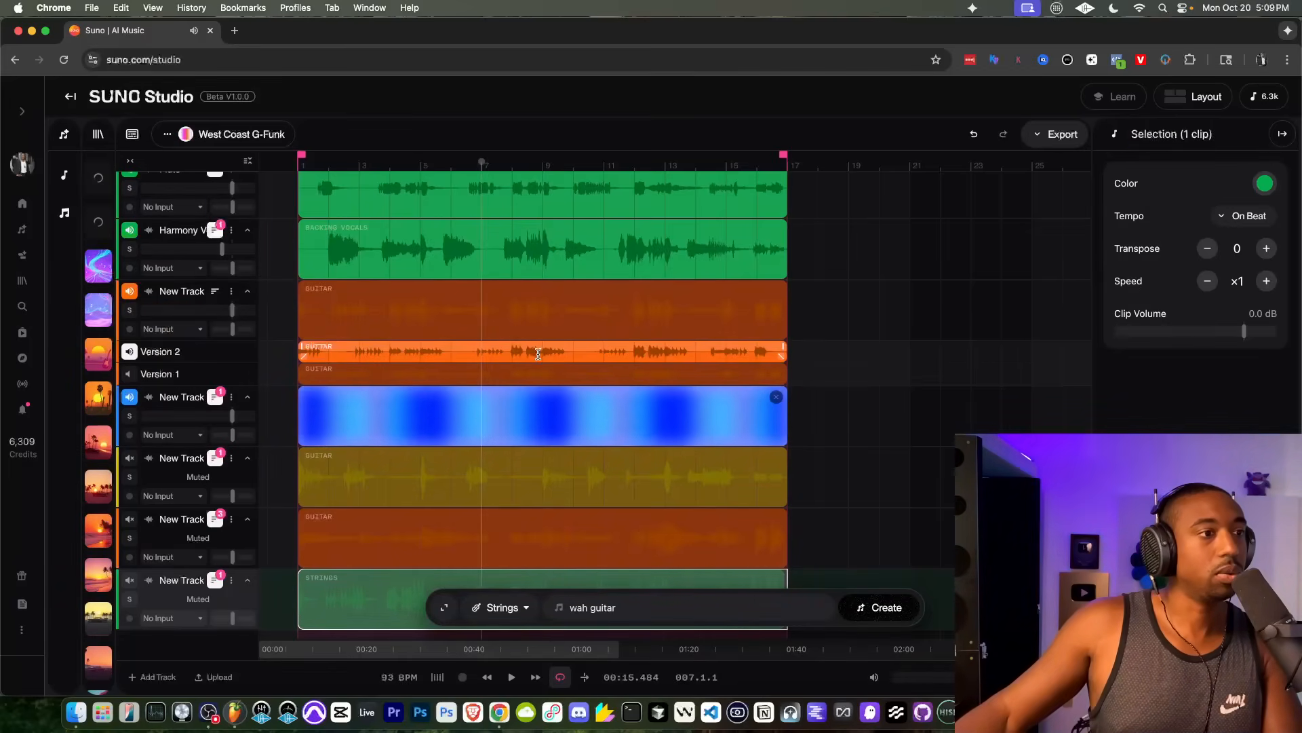
{"action": "left_click_drag", "start_coordinate": [539, 353], "coordinate": [330, 353]}
{"action": "key", "text": "BackSpace"}
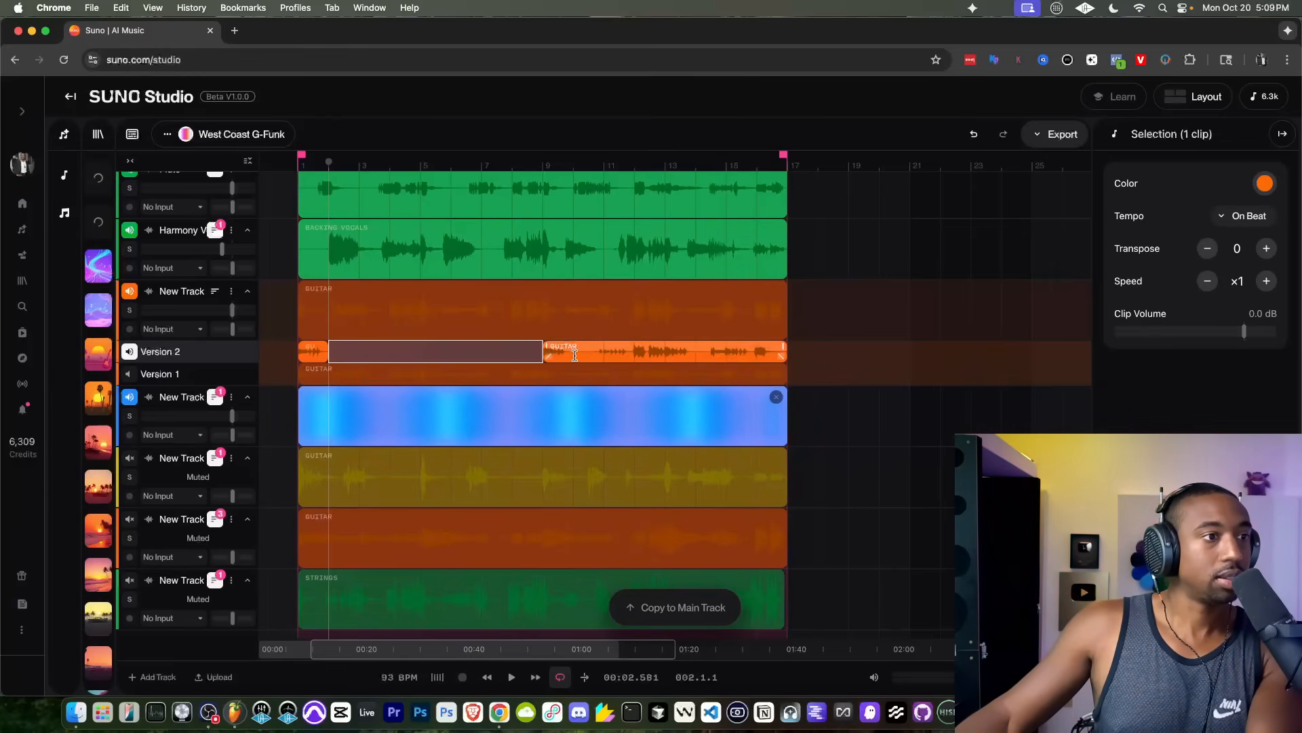
{"action": "left_click_drag", "start_coordinate": [575, 355], "coordinate": [790, 355]}
{"action": "key", "text": "BackSpace"}
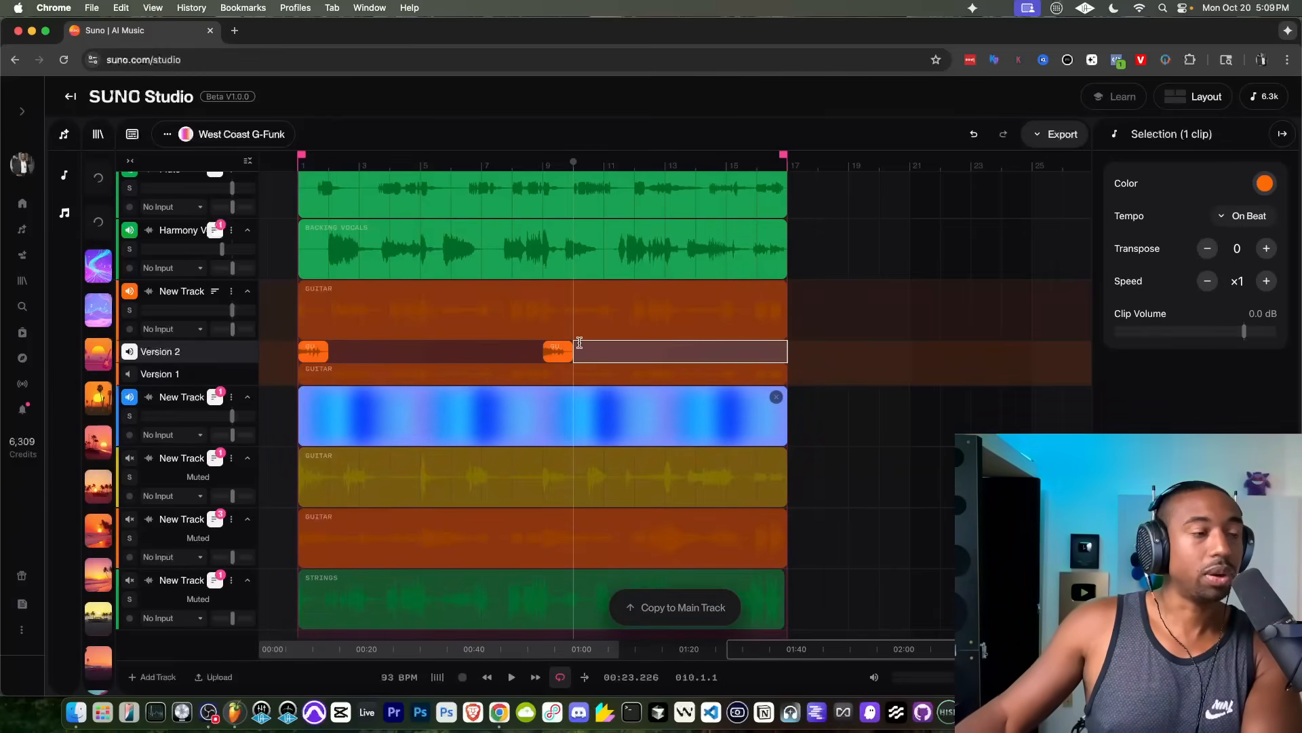
Step: Play the trimmed take and move both remaining Version 2 clips up onto the first guitar's main track
{"action": "key", "text": "space"}
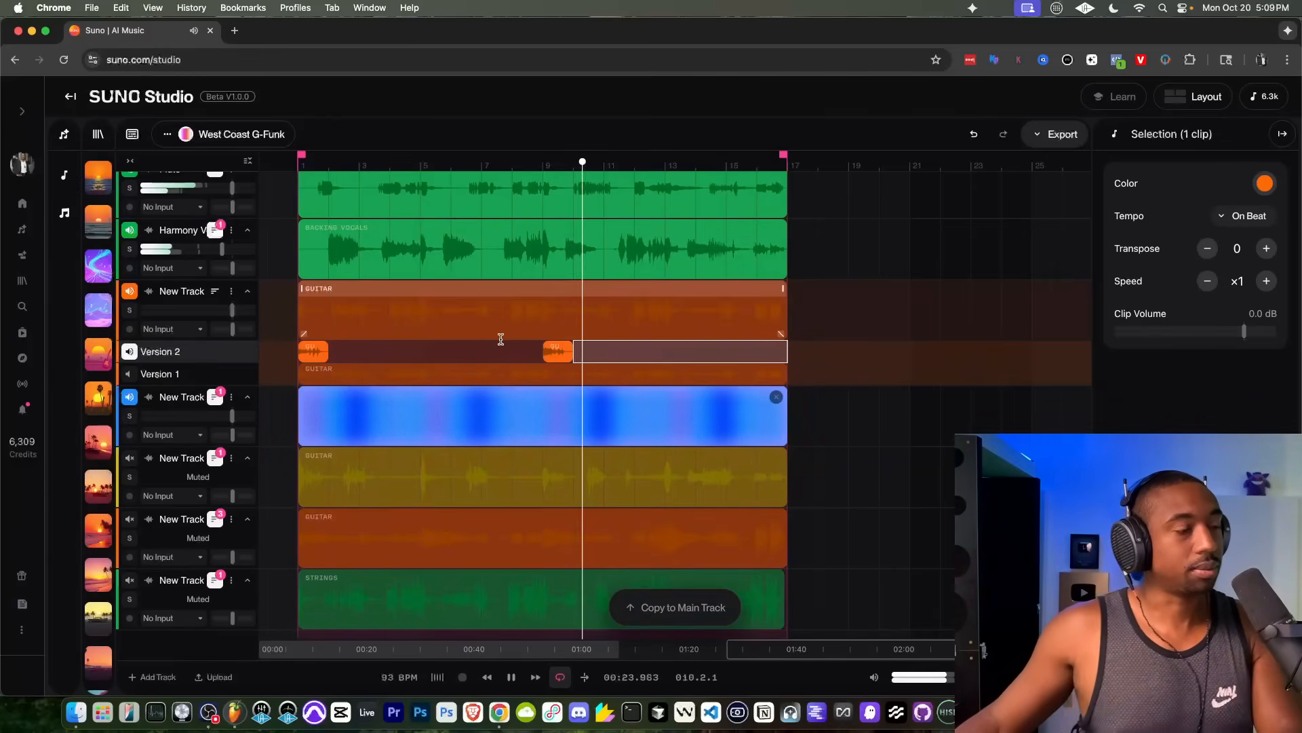
{"action": "left_click", "coordinate": [252, 353]}
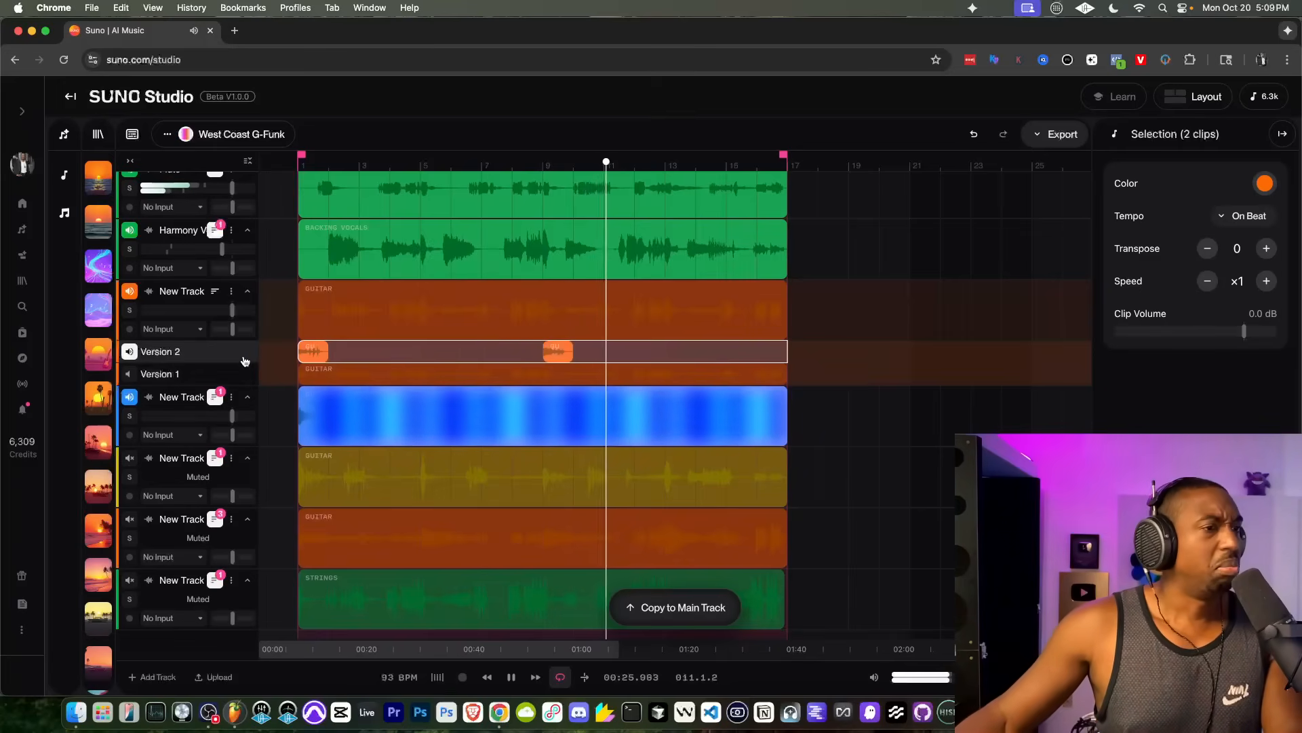
{"action": "scroll", "coordinate": [318, 321], "scroll_direction": "up", "scroll_amount": 5}
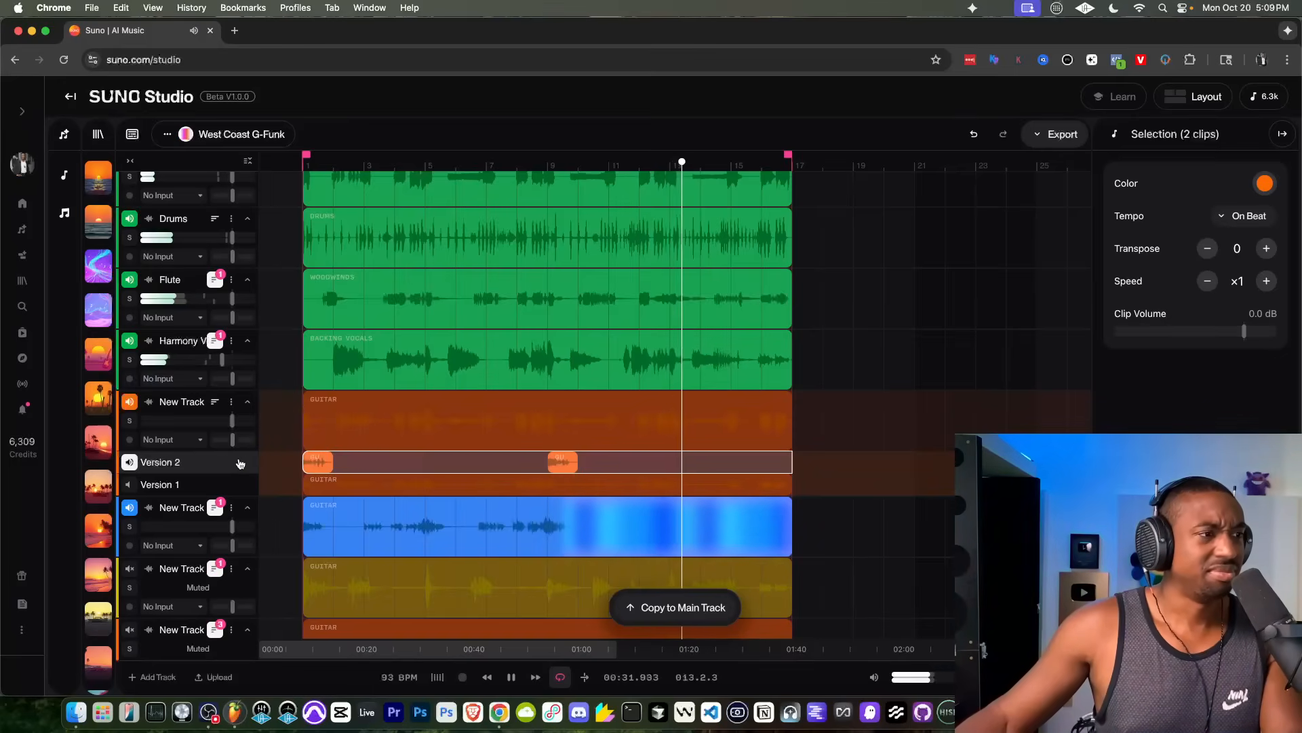
{"action": "left_click_drag", "start_coordinate": [317, 458], "coordinate": [320, 425]}
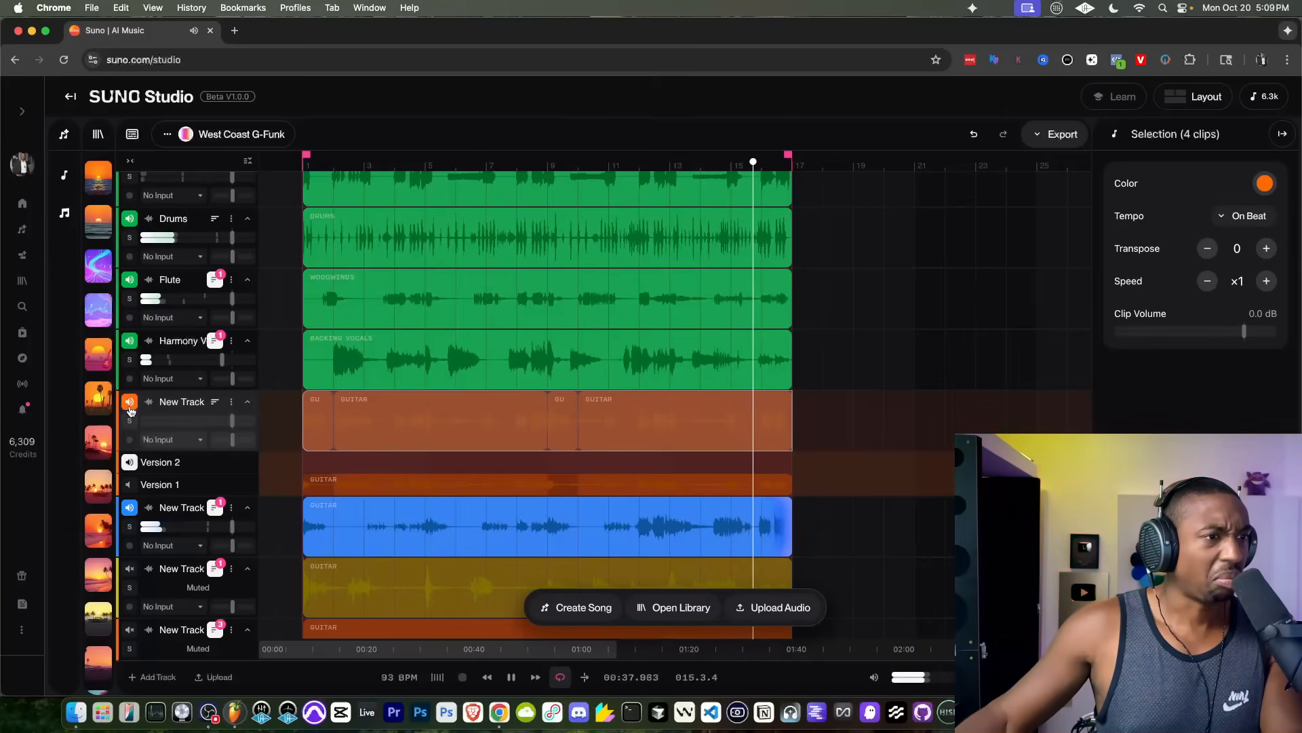
Step: Delete the two long guitar clips spanning bars 2–8 and 10–16 from the first guitar's main track
{"action": "left_click", "coordinate": [474, 405]}
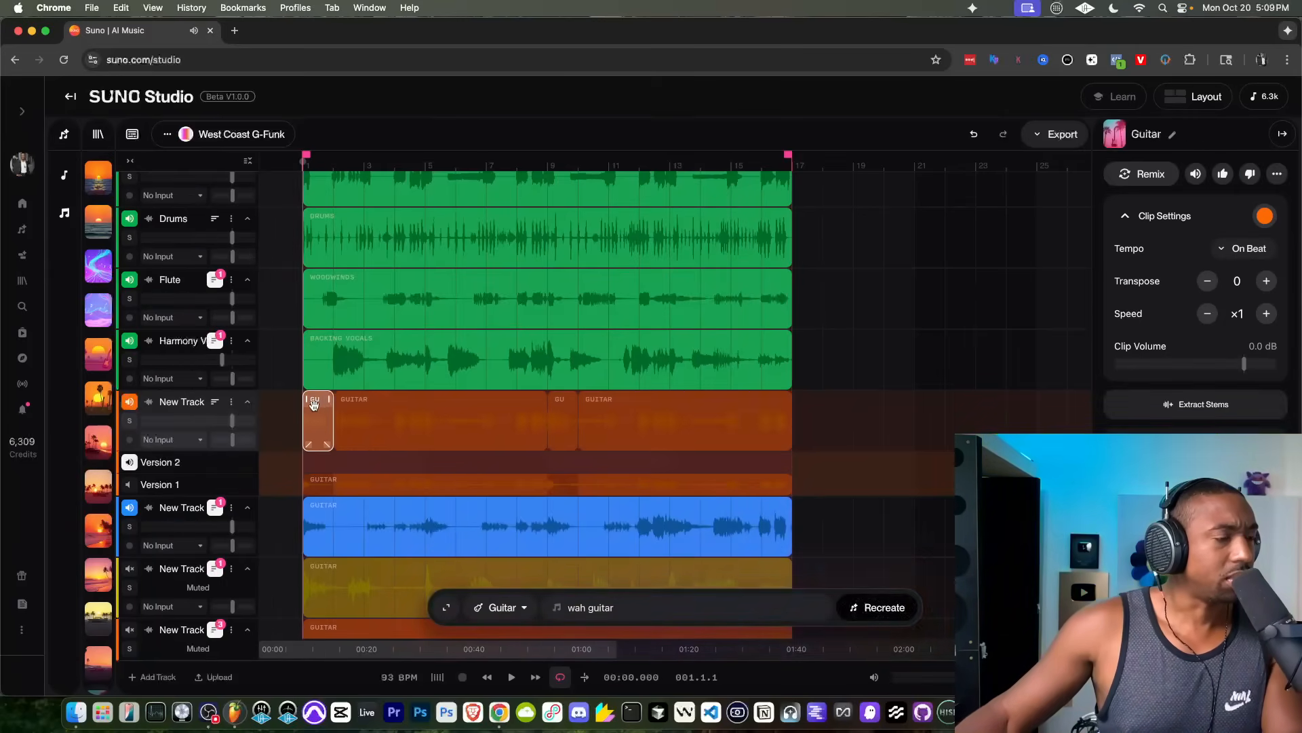
{"action": "key", "text": "Delete"}
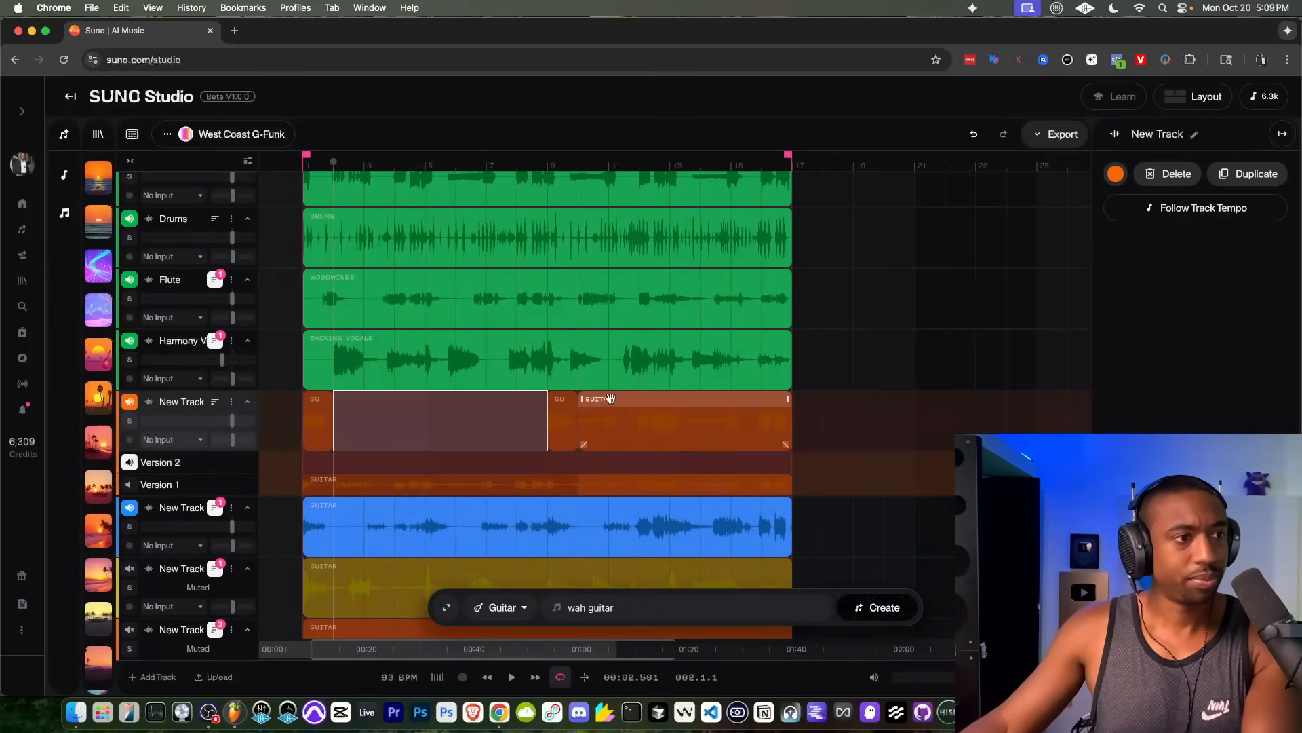
{"action": "left_click", "coordinate": [611, 399]}
{"action": "key", "text": "Delete"}
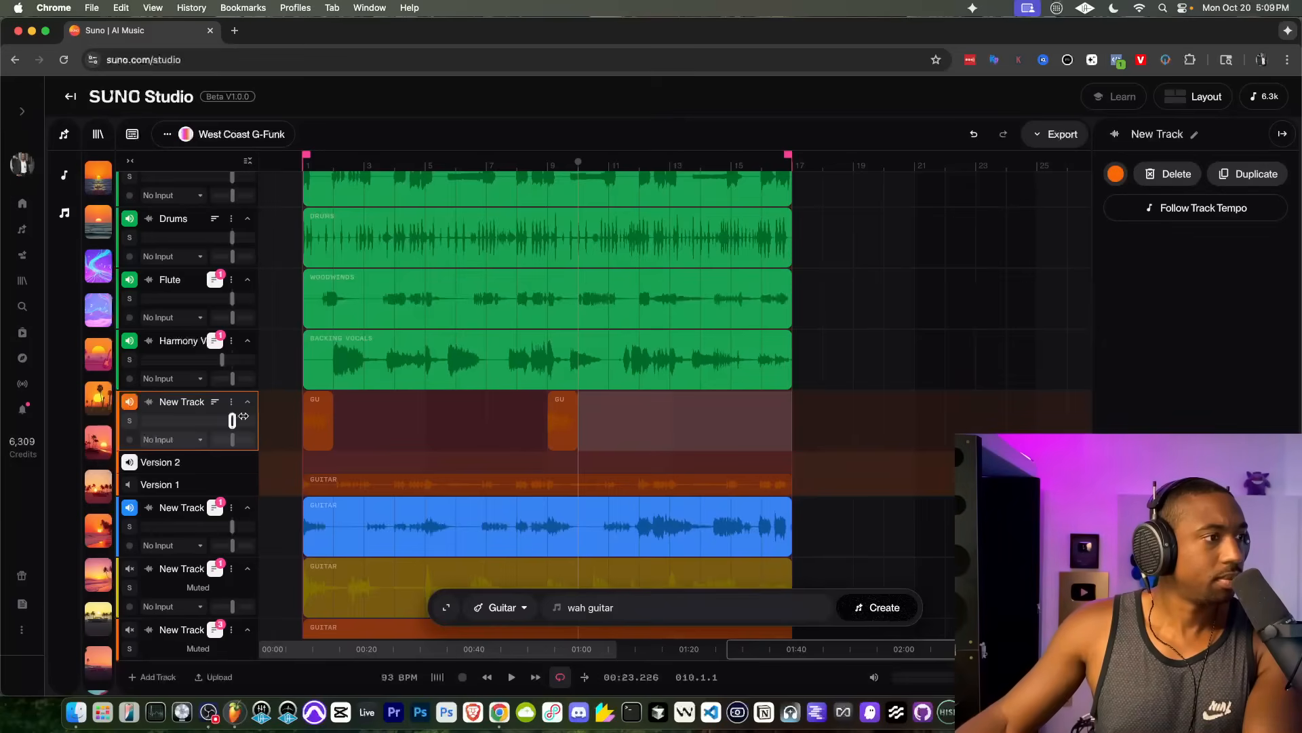
Step: Hide the first guitar track's take lanes and mute that track during playback
{"action": "left_click", "coordinate": [343, 417]}
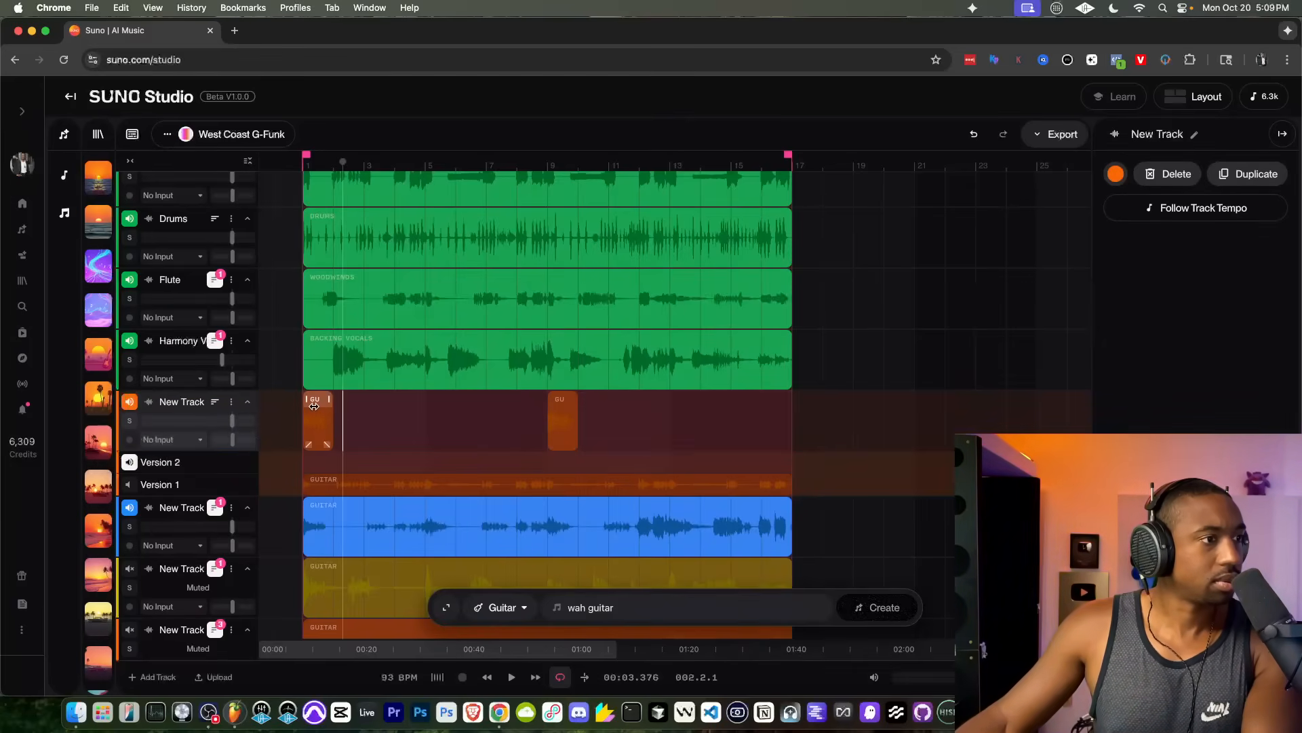
{"action": "key", "text": "space"}
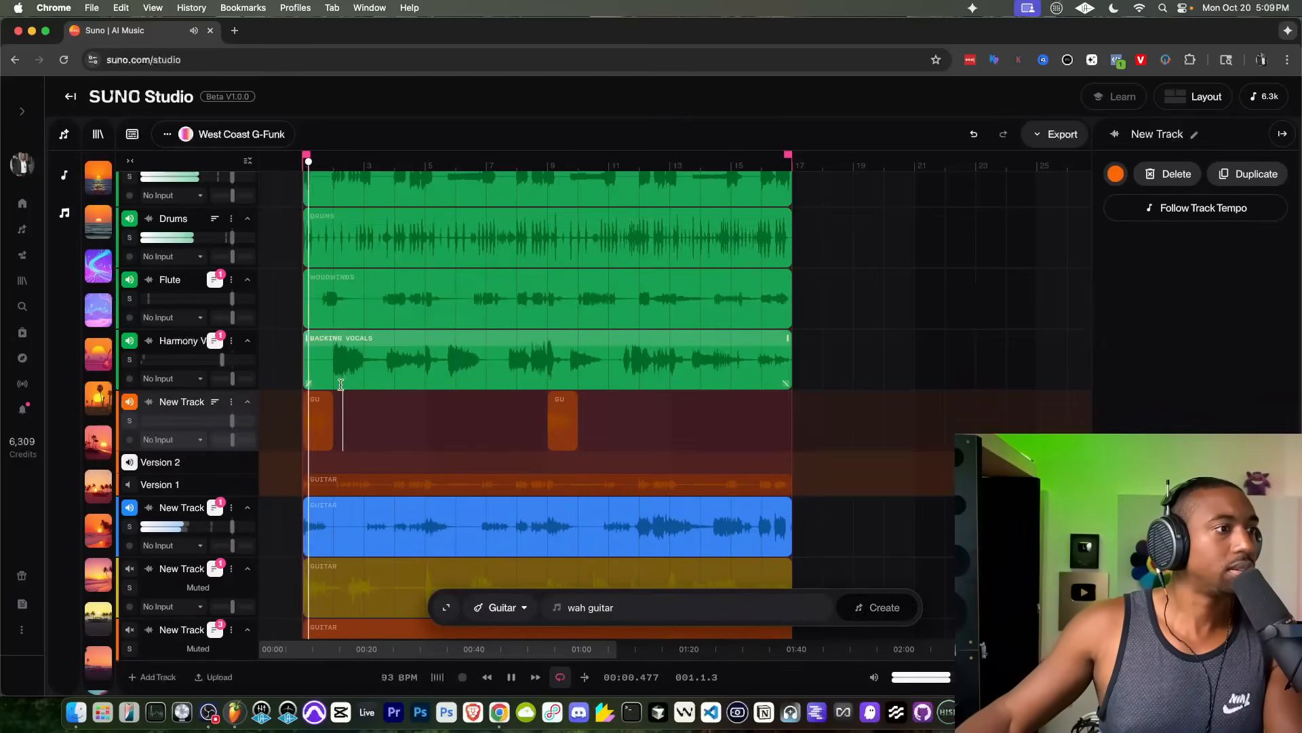
{"action": "left_click", "coordinate": [308, 401]}
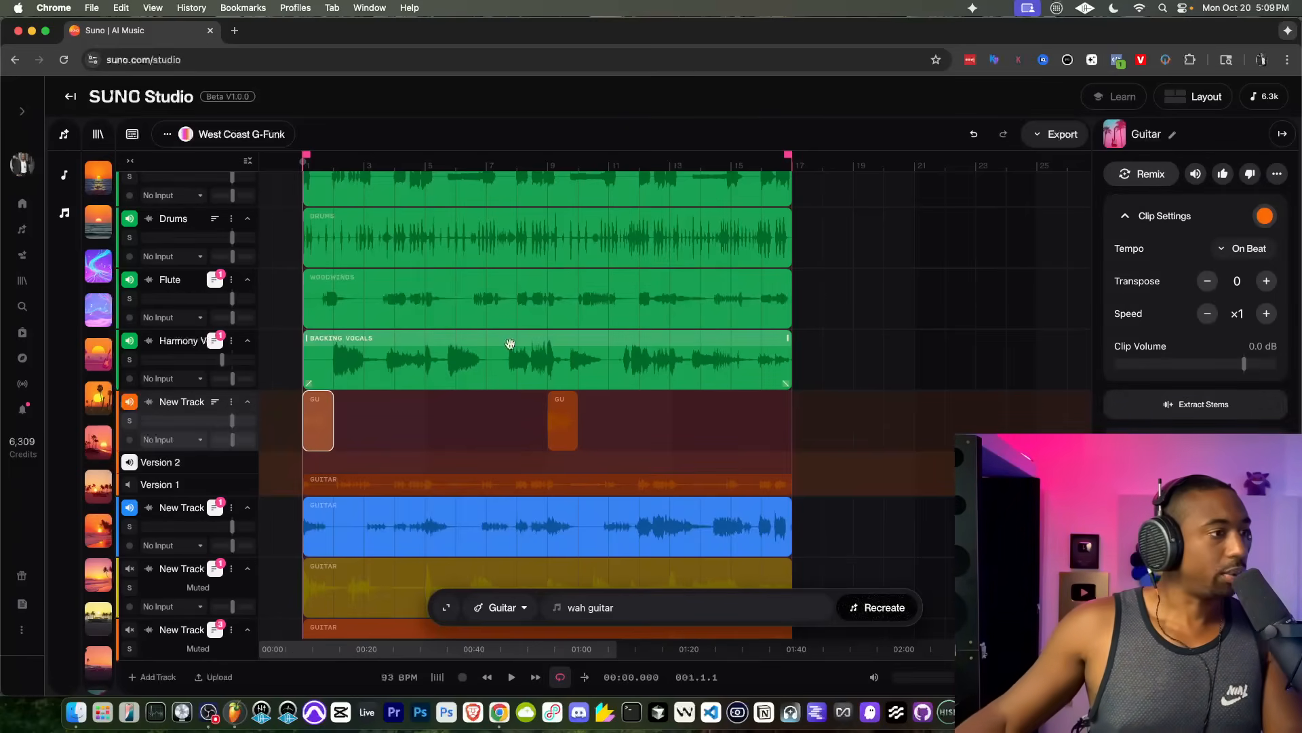
{"action": "left_click", "coordinate": [217, 403]}
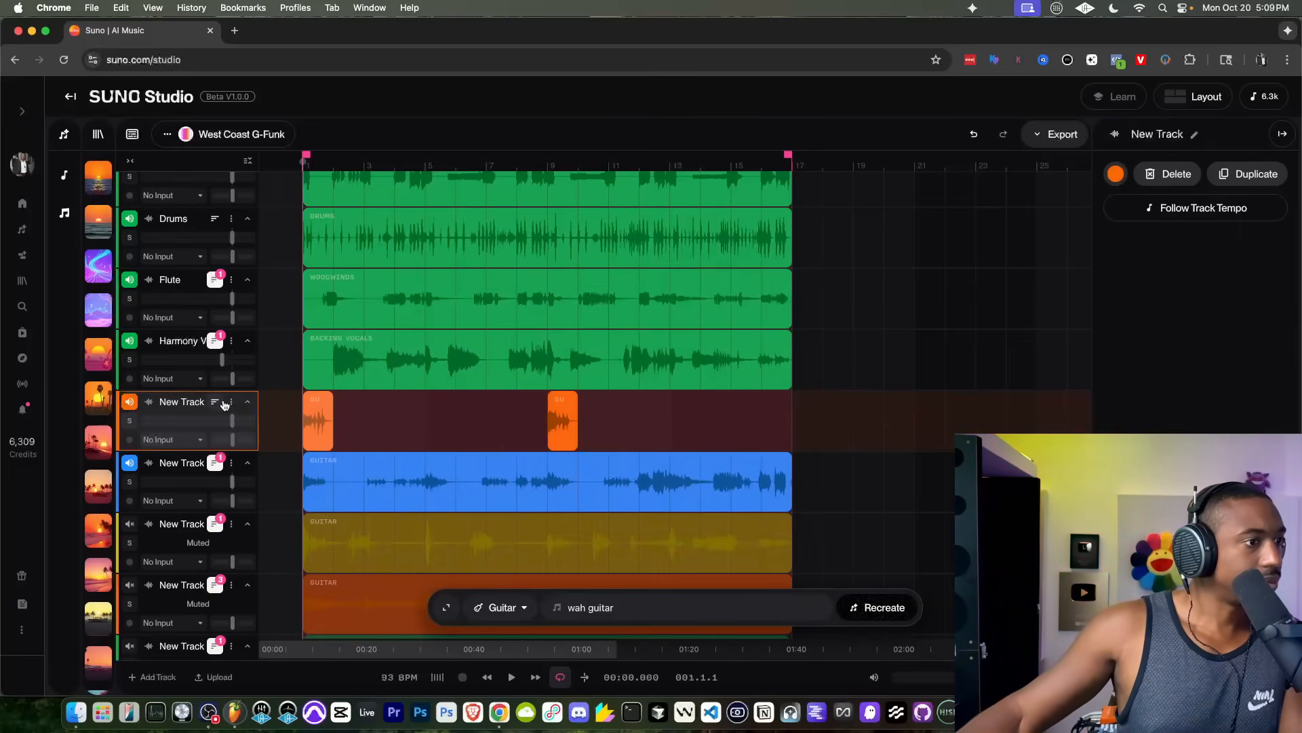
{"action": "key", "text": "space"}
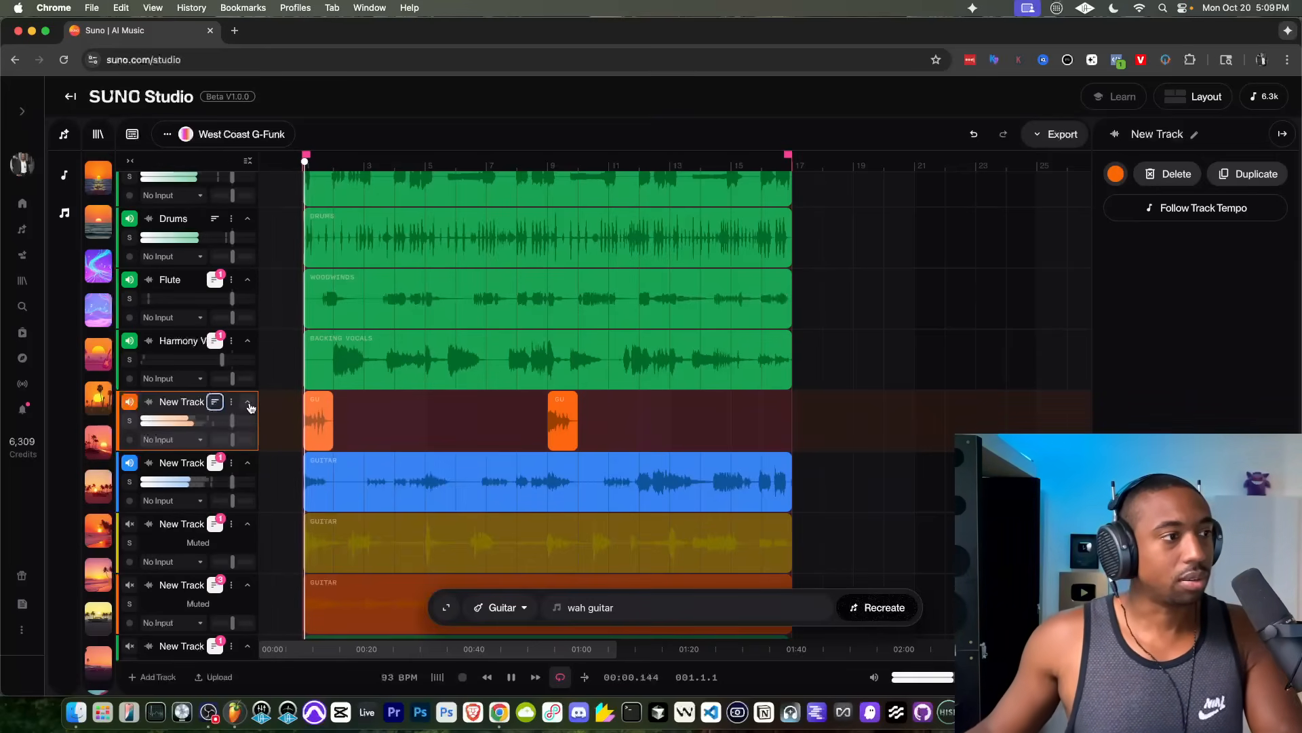
{"action": "left_click", "coordinate": [135, 407]}
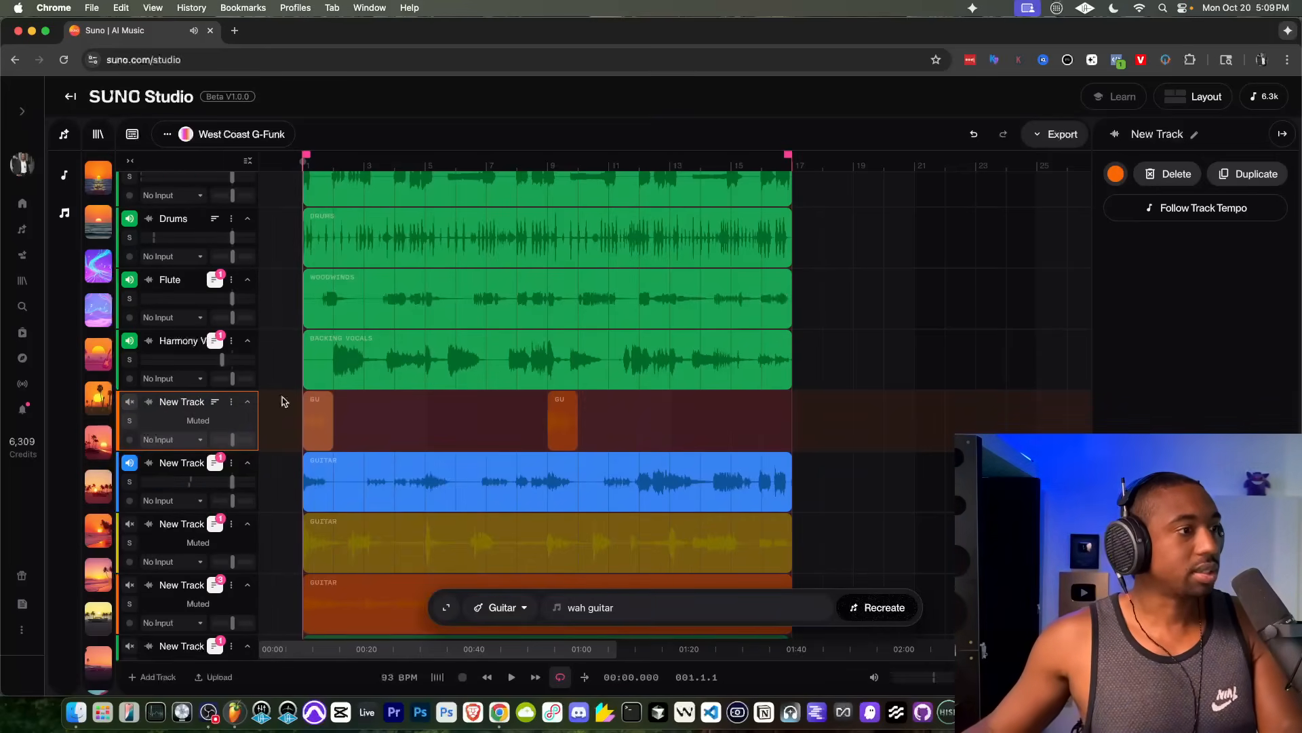
Step: Rename the blue guitar track as "Wah Guitar 2"
{"action": "scroll", "coordinate": [203, 380], "scroll_direction": "down", "scroll_amount": 3}
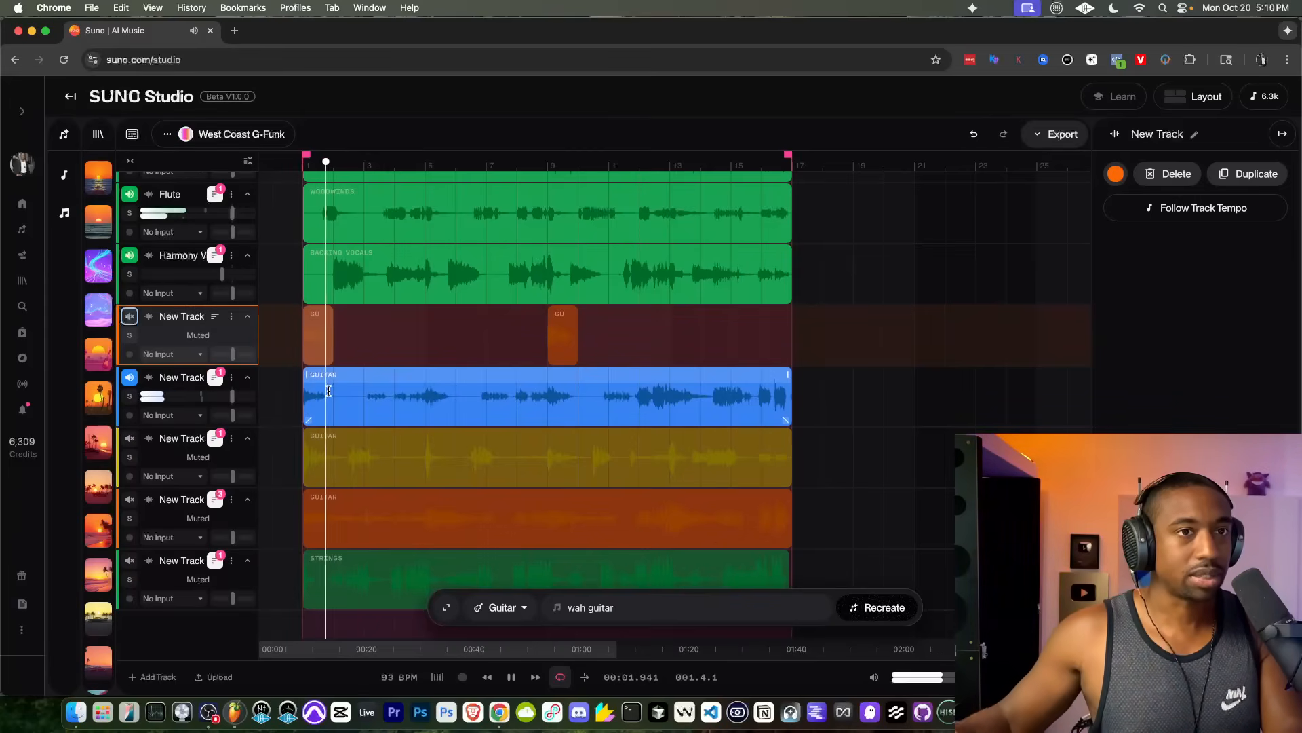
{"action": "left_click", "coordinate": [228, 378]}
{"action": "left_click", "coordinate": [264, 512]}
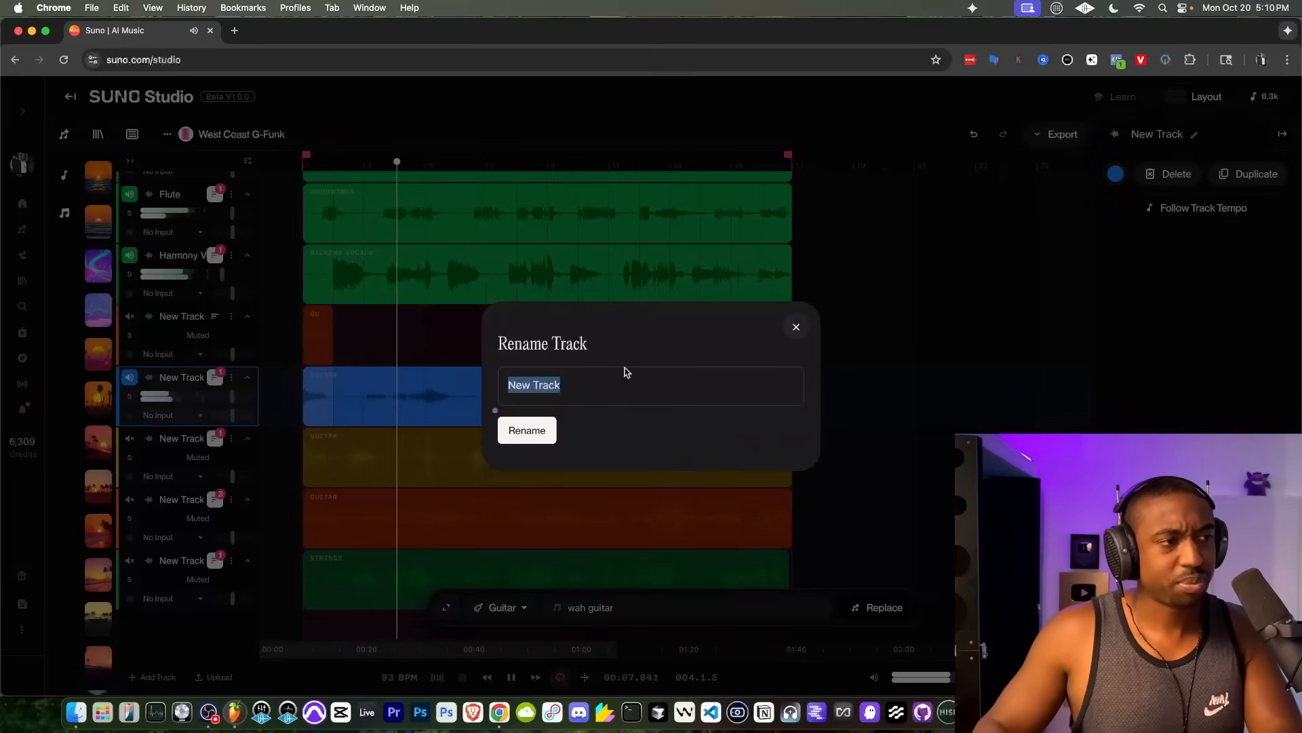
{"action": "type", "text": "Wah Guitar 2"}
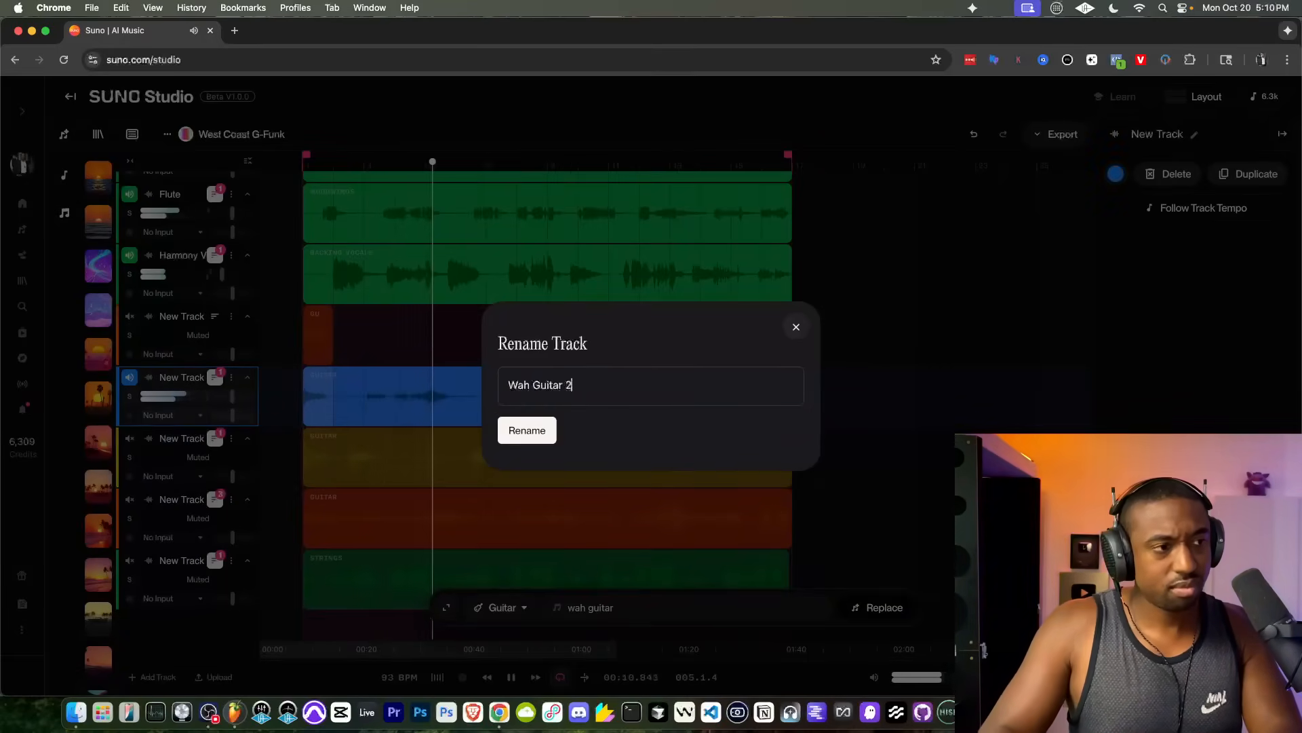
{"action": "key", "text": "Return"}
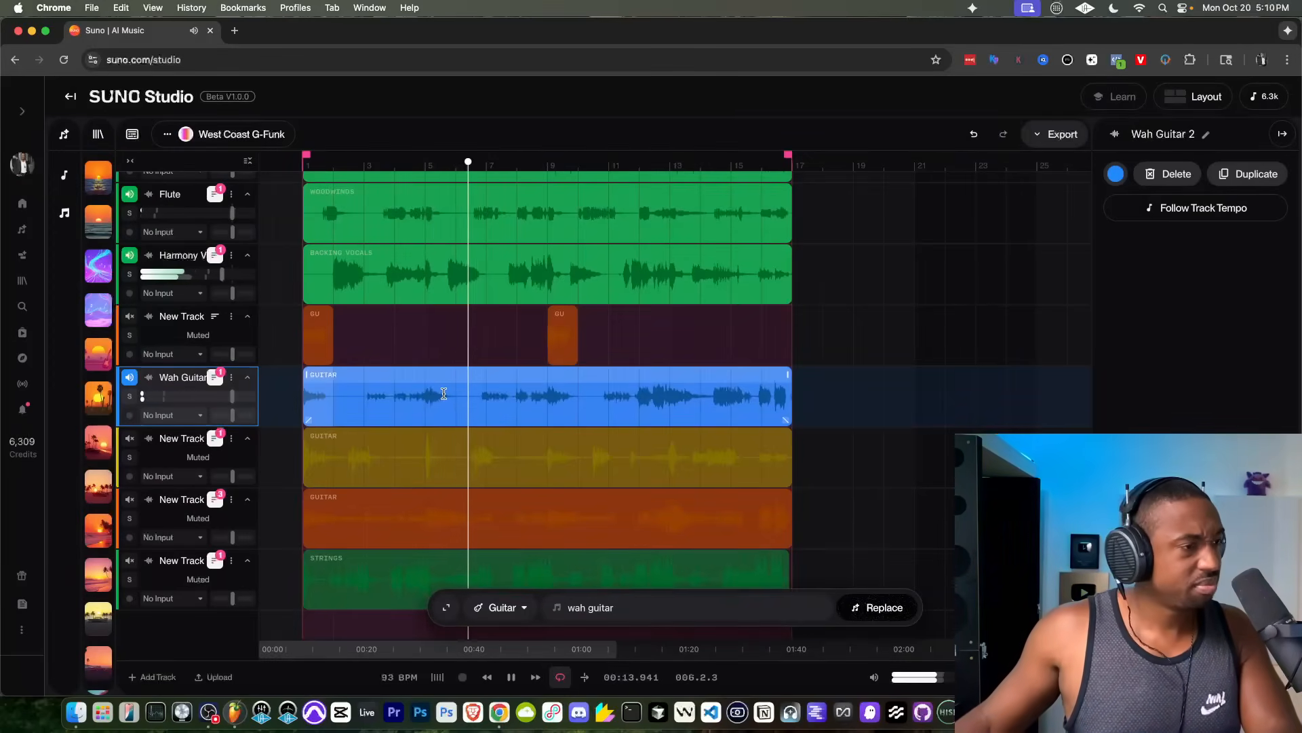
Step: Unmute the orange guitar track above the strings and audition it together with the wah guitar
{"action": "key", "text": "space"}
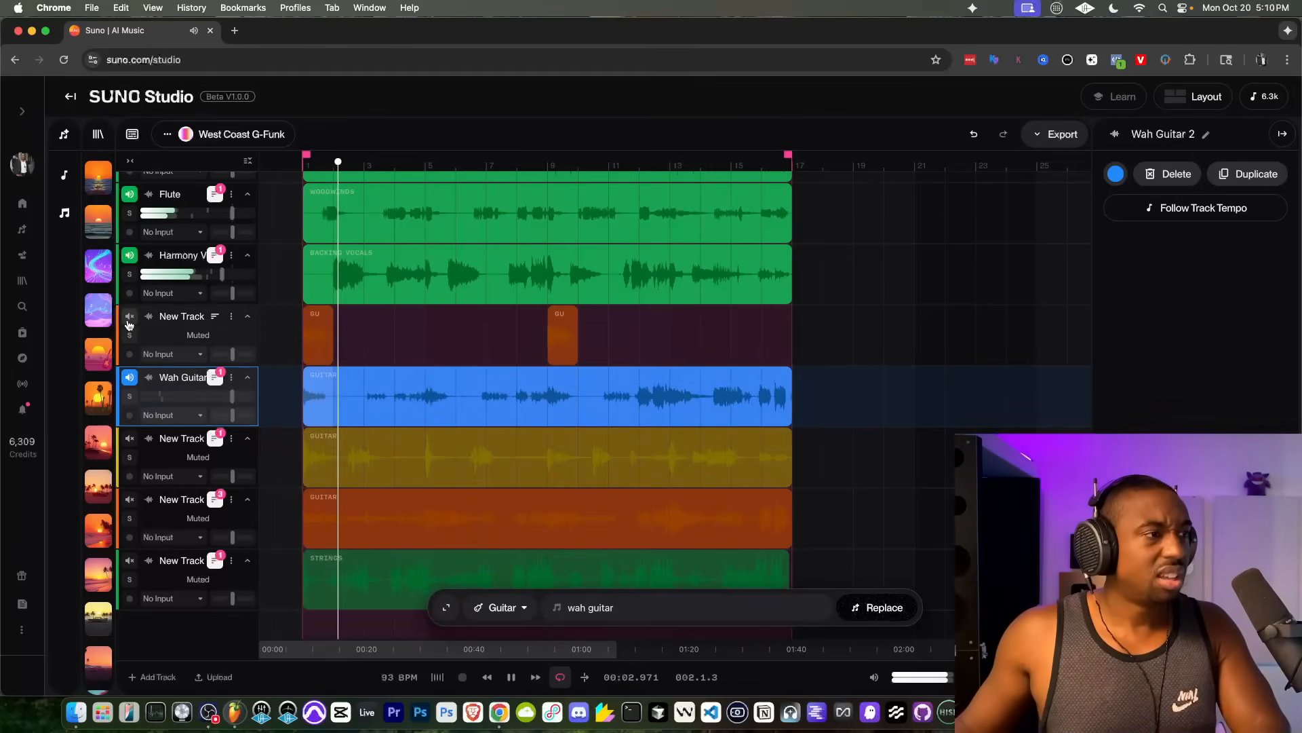
{"action": "scroll", "coordinate": [434, 343], "scroll_direction": "down", "scroll_amount": 2}
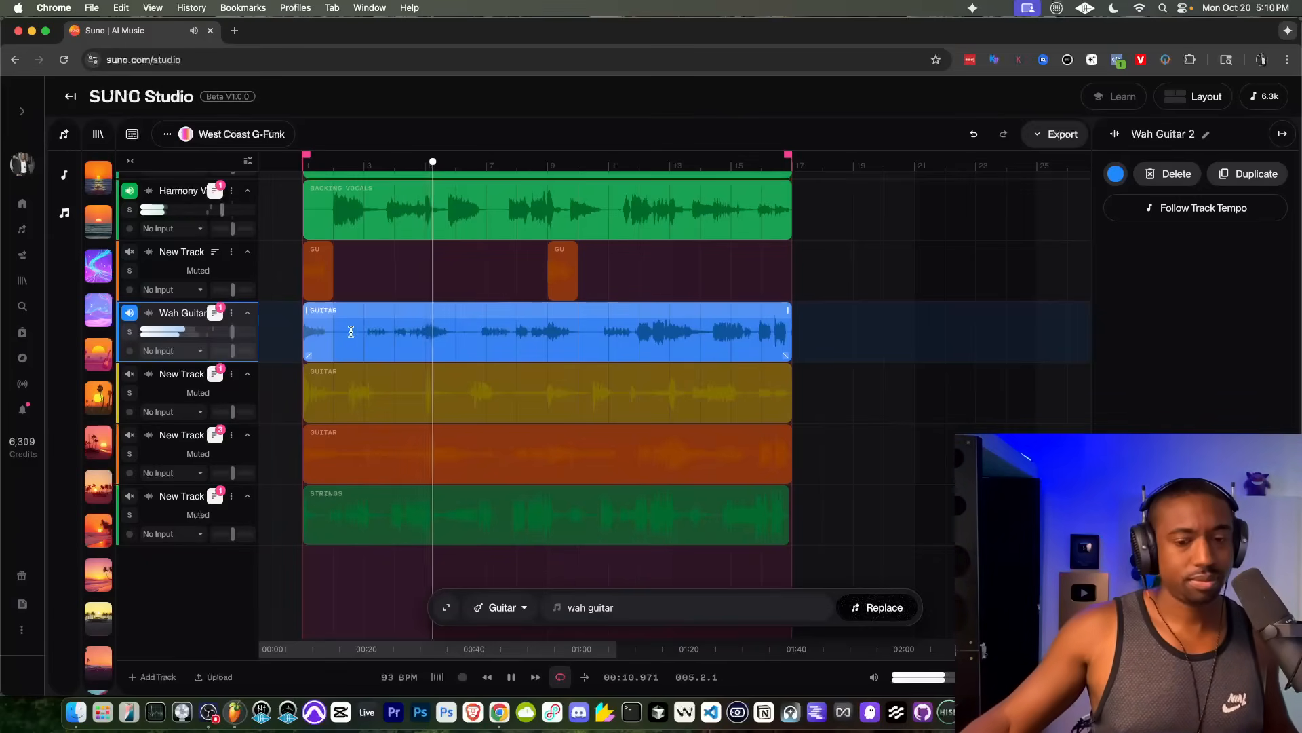
{"action": "left_click", "coordinate": [130, 436]}
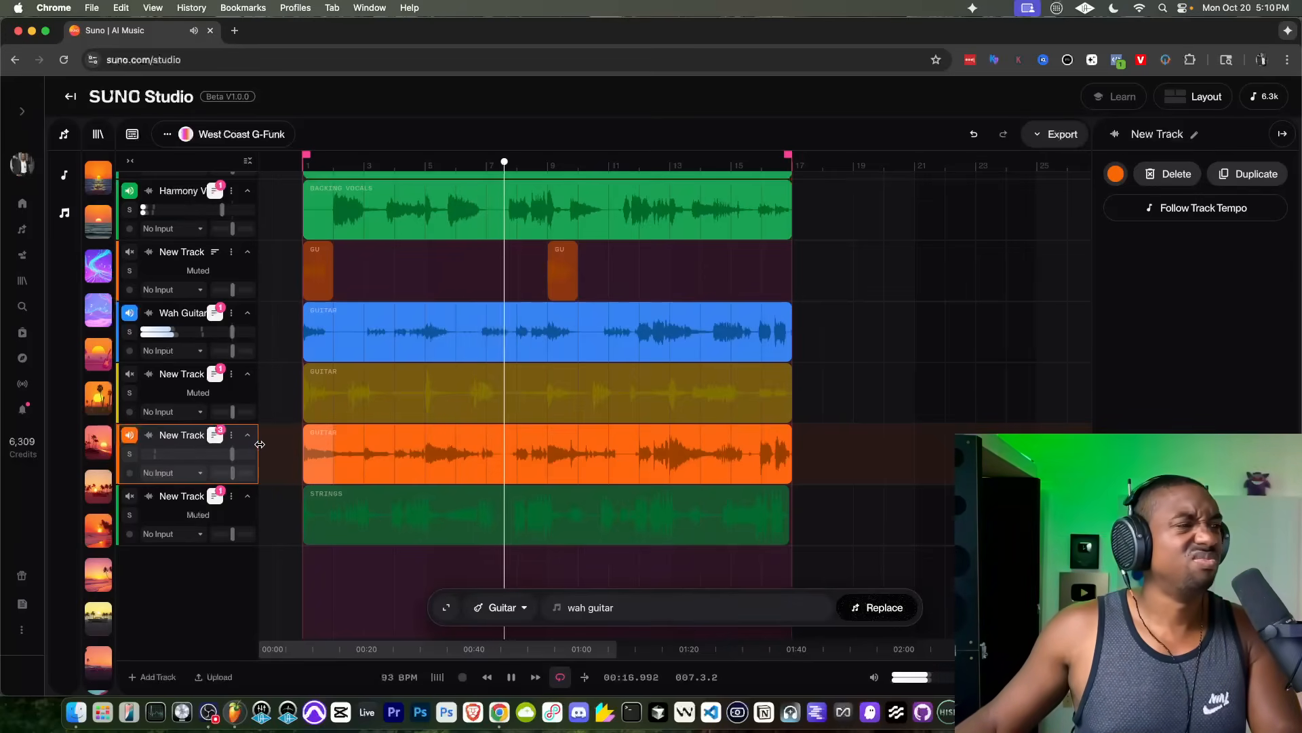
{"action": "scroll", "coordinate": [380, 401], "scroll_direction": "up", "scroll_amount": 1}
{"action": "scroll", "coordinate": [415, 369], "scroll_direction": "up", "scroll_amount": 2}
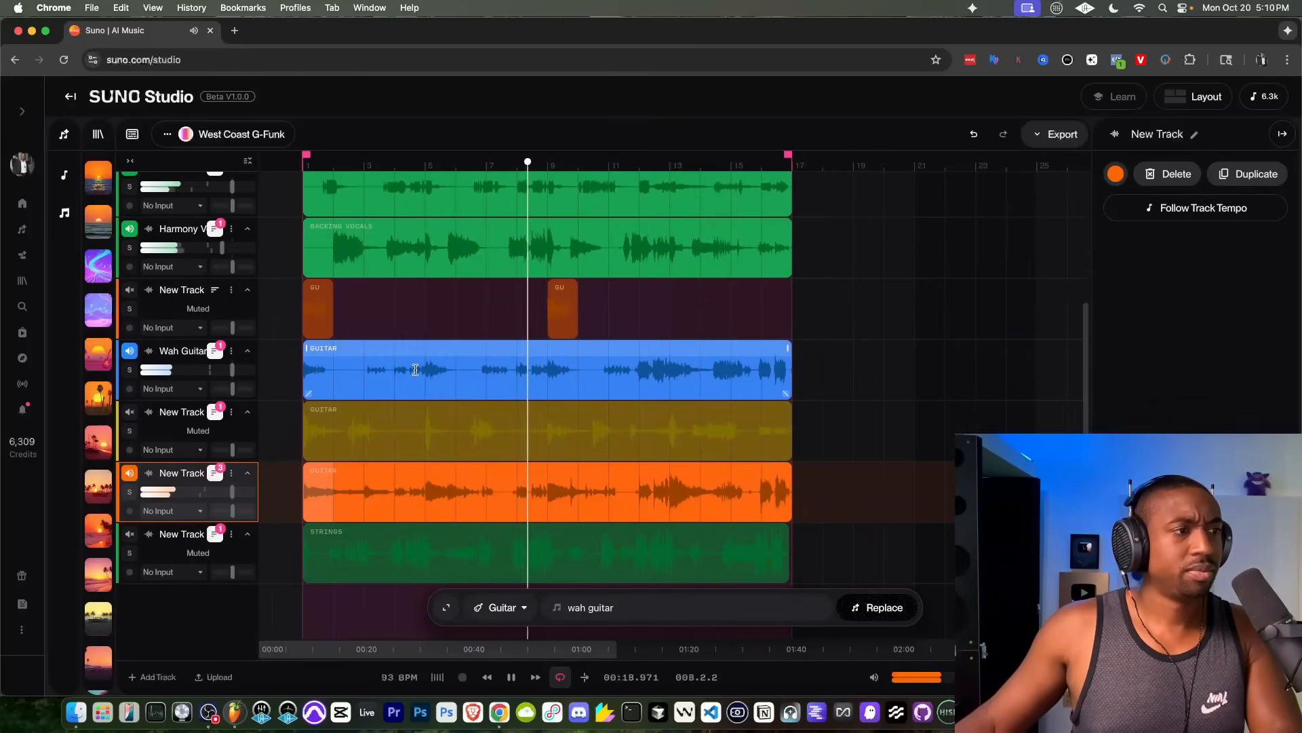
{"action": "key", "text": "space"}
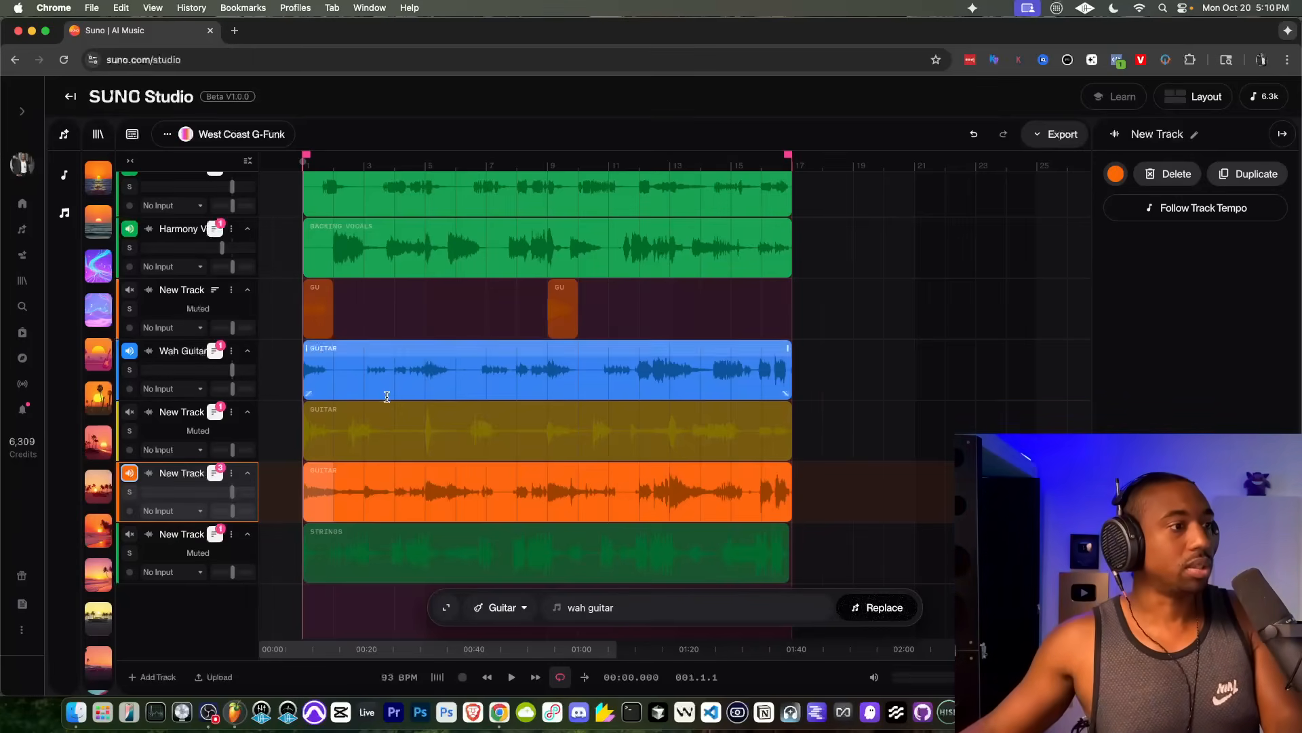
Step: Rename the orange guitar track above the strings as "R&B"
{"action": "left_click", "coordinate": [232, 476]}
{"action": "left_click", "coordinate": [273, 608]}
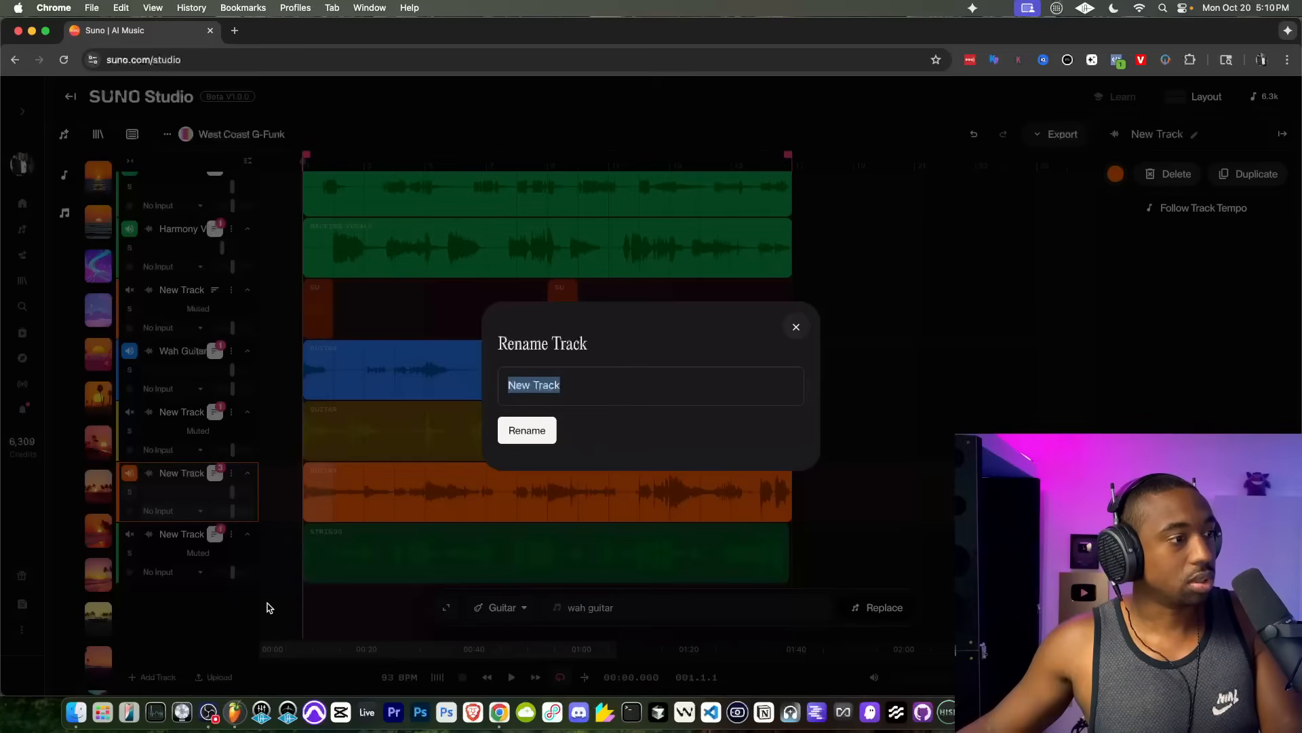
{"action": "type", "text": "R&B"}
{"action": "key", "text": "Return"}
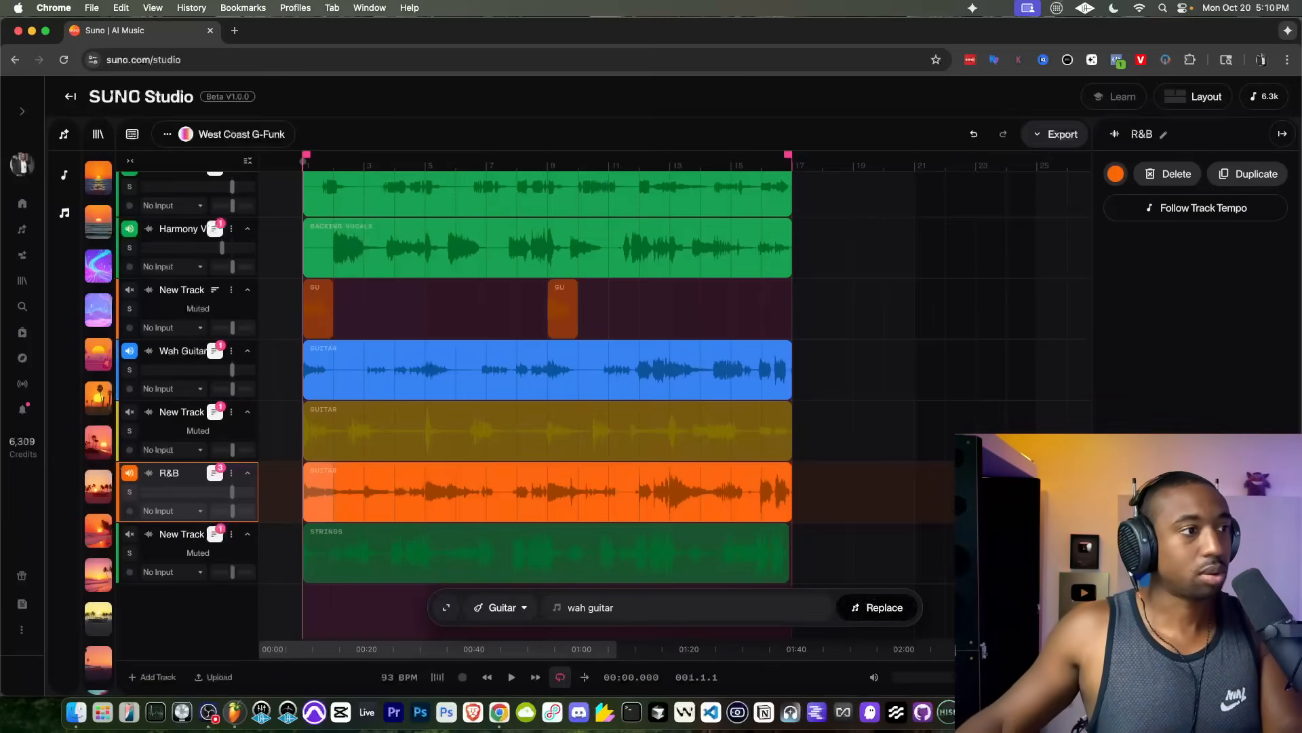
Step: Unmute the orange guitar track holding the two short clips during playback and rename it as "Wah Guitar 2"
{"action": "key", "text": "space"}
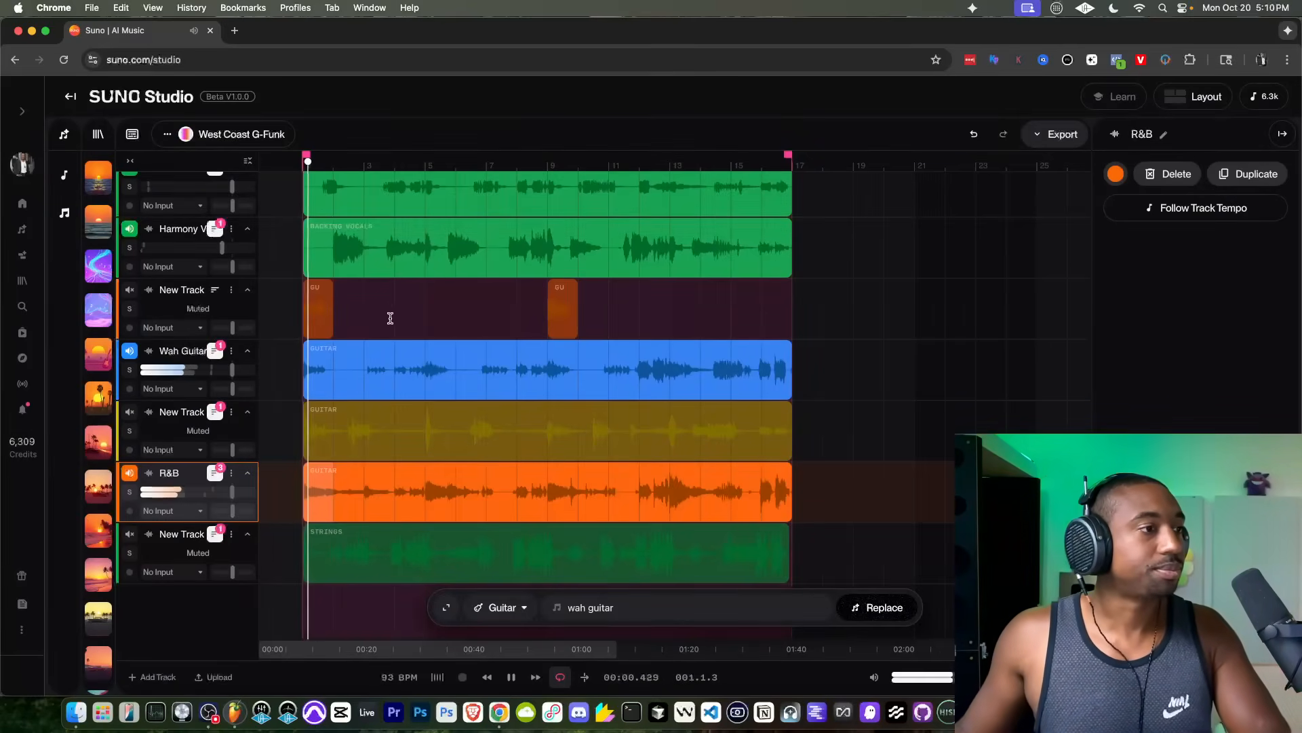
{"action": "left_click", "coordinate": [129, 290]}
{"action": "left_click", "coordinate": [228, 292]}
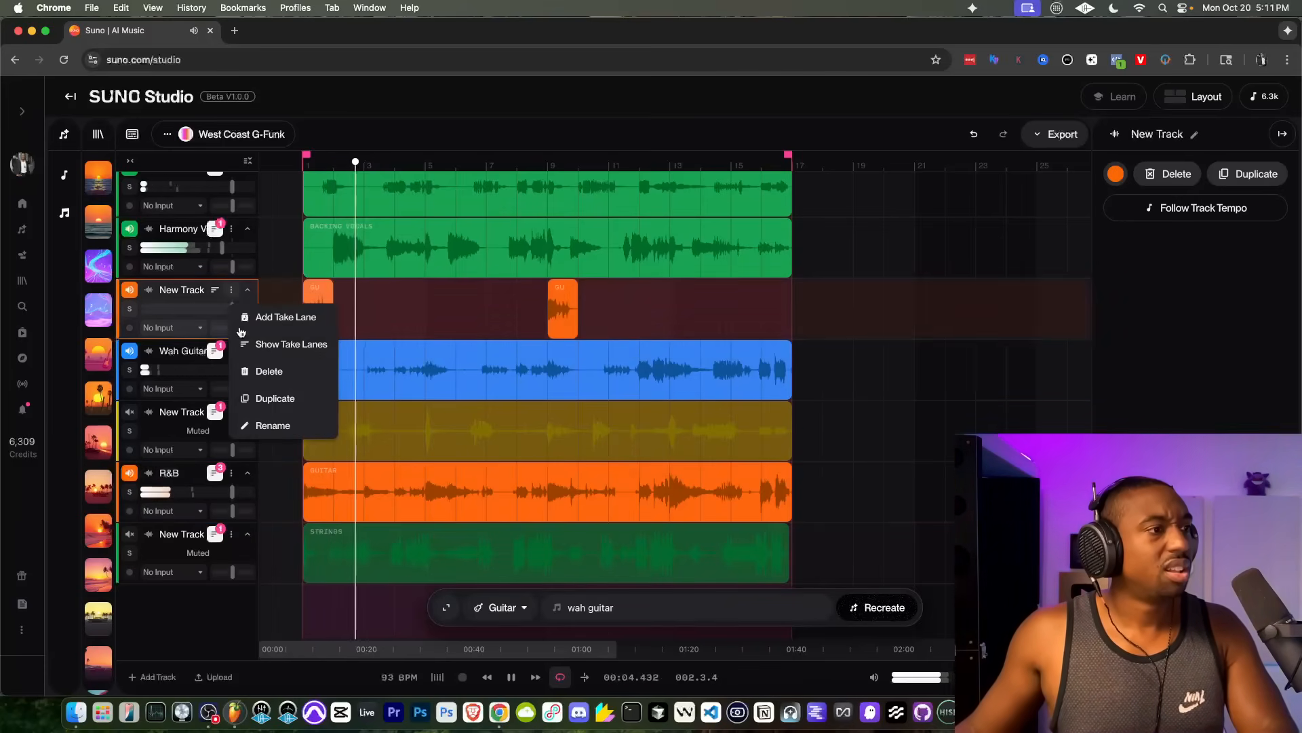
{"action": "left_click", "coordinate": [268, 425]}
{"action": "type", "text": "Wa"}
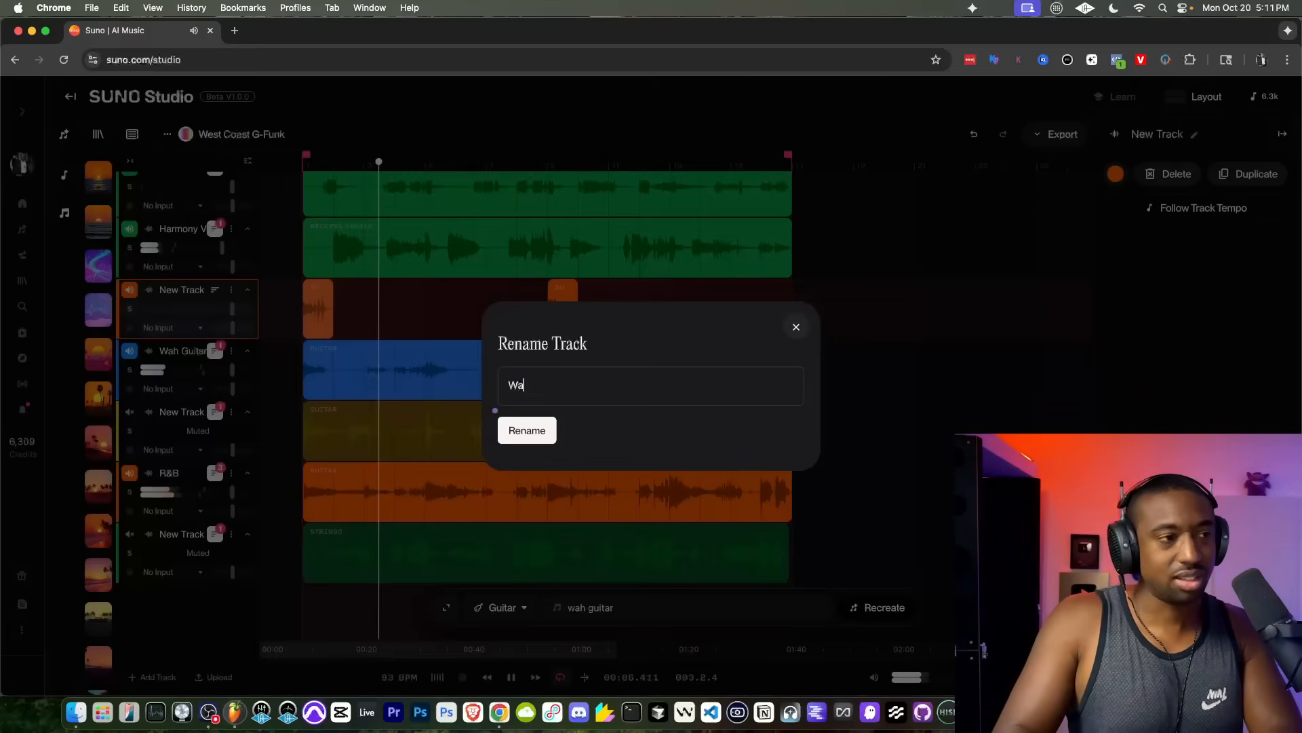
{"action": "type", "text": "h Guitar 2"}
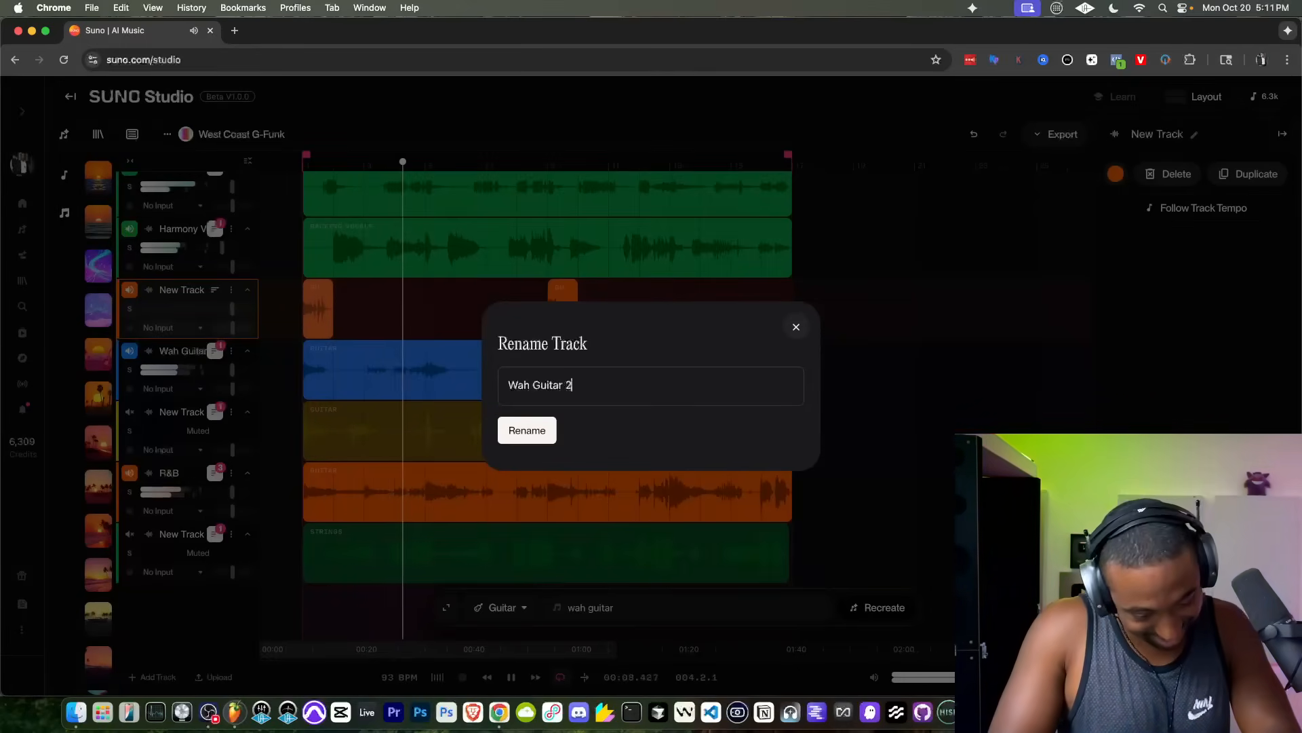
{"action": "key", "text": "Return"}
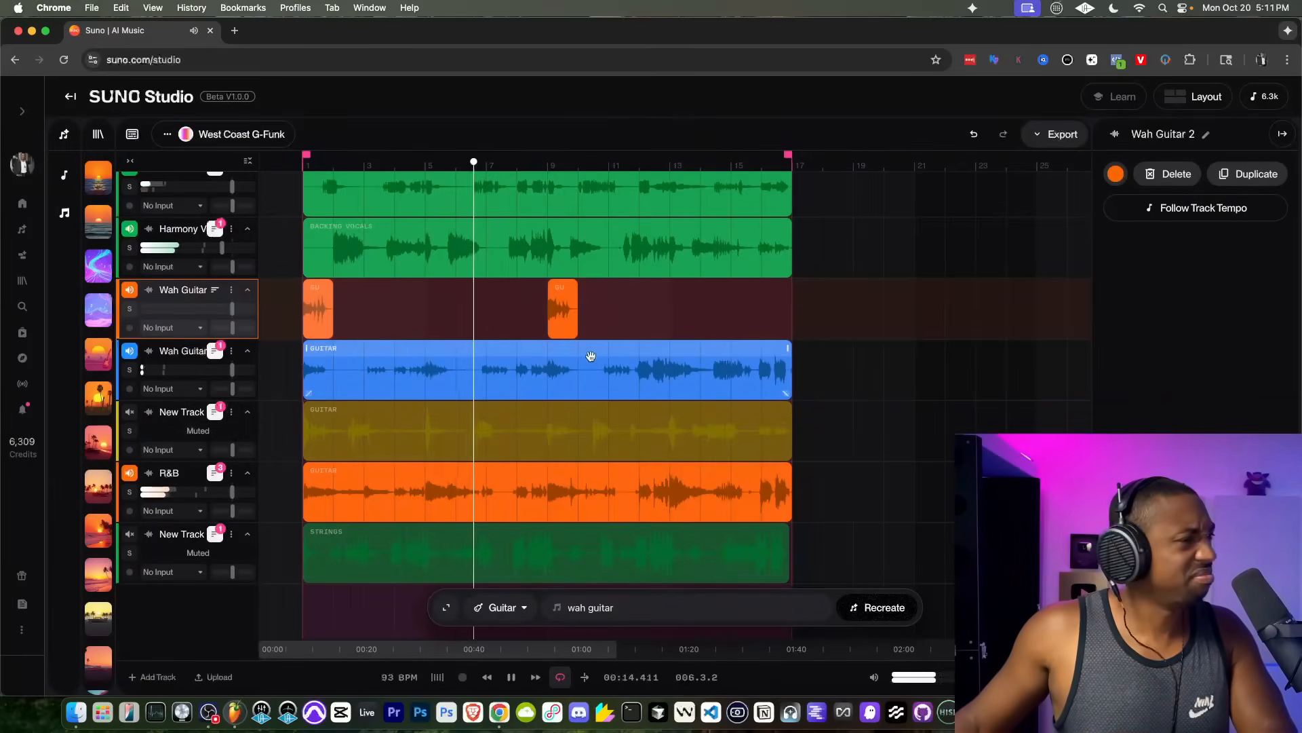
Step: Listen to the arrangement with both wah guitar tracks and the R&B guitar playing, checking how the layers fit together
{"action": "scroll", "coordinate": [504, 378], "scroll_direction": "down", "scroll_amount": 1}
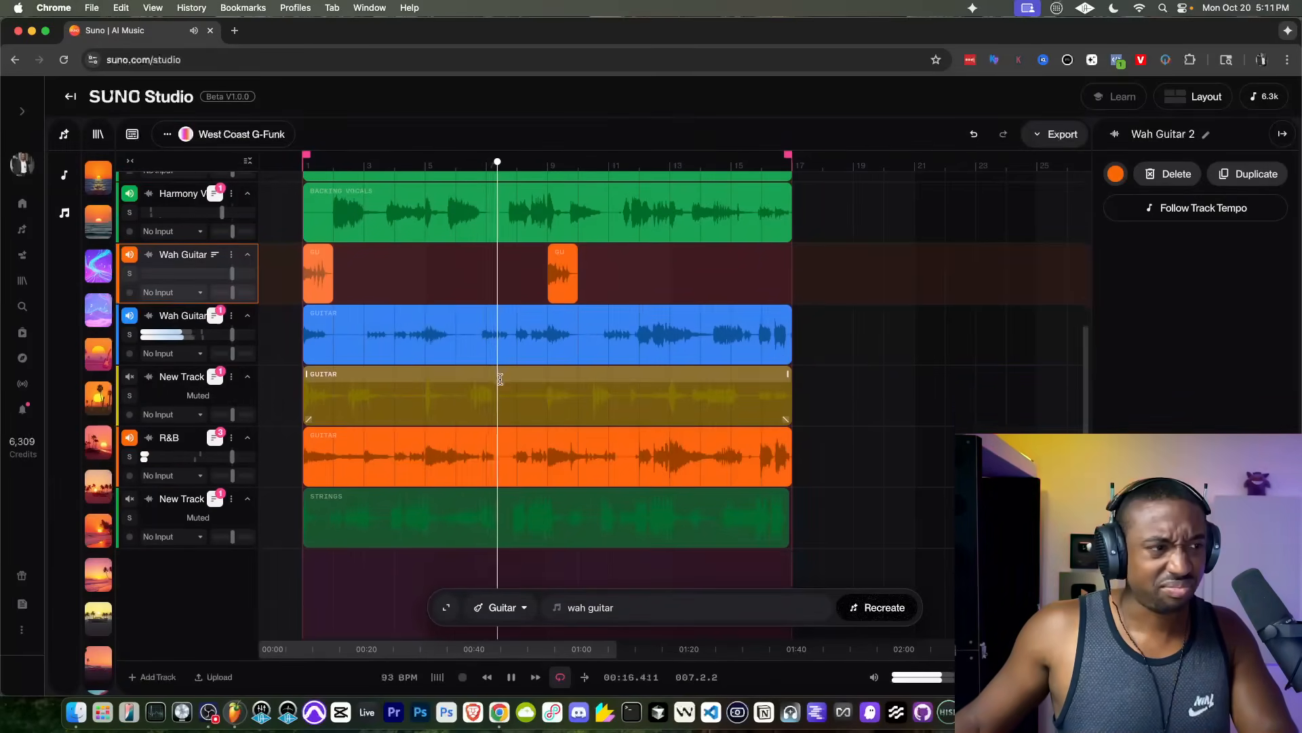
{"action": "scroll", "coordinate": [466, 394], "scroll_direction": "up", "scroll_amount": 1}
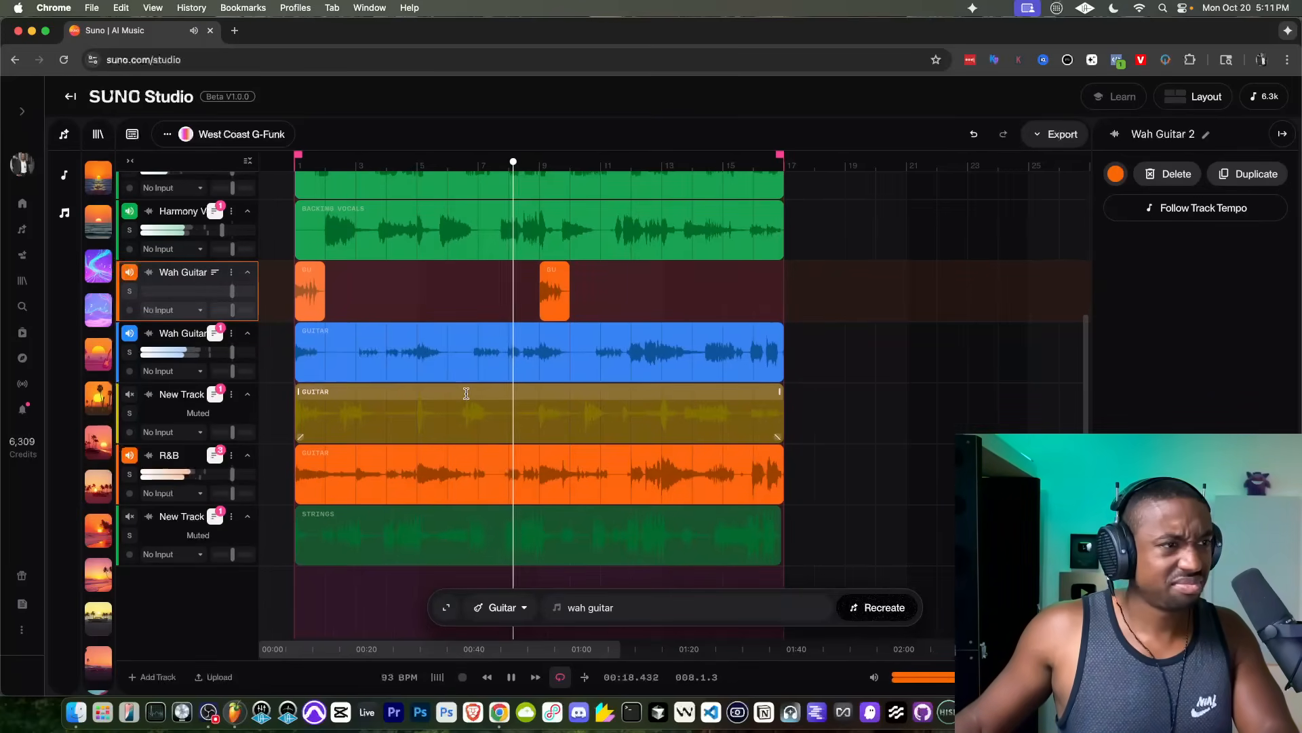
{"action": "scroll", "coordinate": [466, 394], "scroll_direction": "down", "scroll_amount": 1}
{"action": "scroll", "coordinate": [466, 394], "scroll_direction": "up", "scroll_amount": 1}
{"action": "scroll", "coordinate": [466, 393], "scroll_direction": "up", "scroll_amount": 2}
{"action": "scroll", "coordinate": [466, 394], "scroll_direction": "right", "scroll_amount": 1}
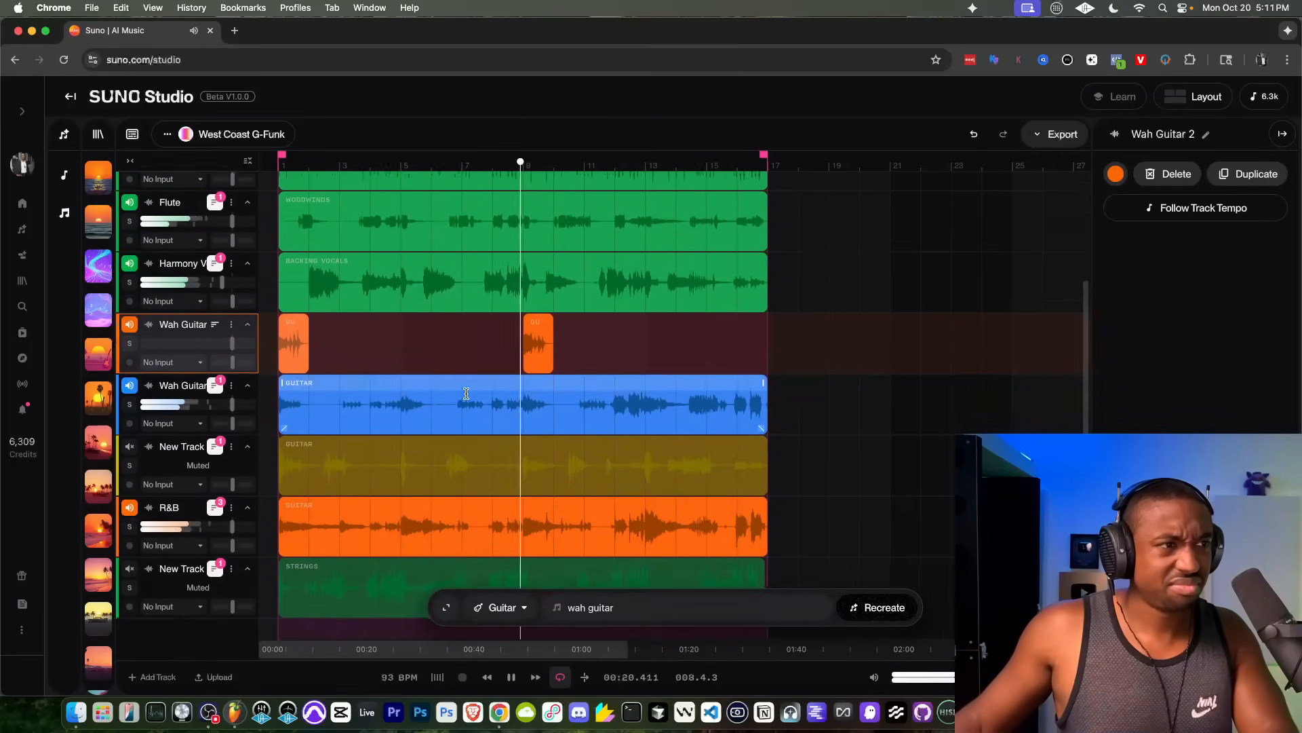
{"action": "scroll", "coordinate": [466, 393], "scroll_direction": "down", "scroll_amount": 2}
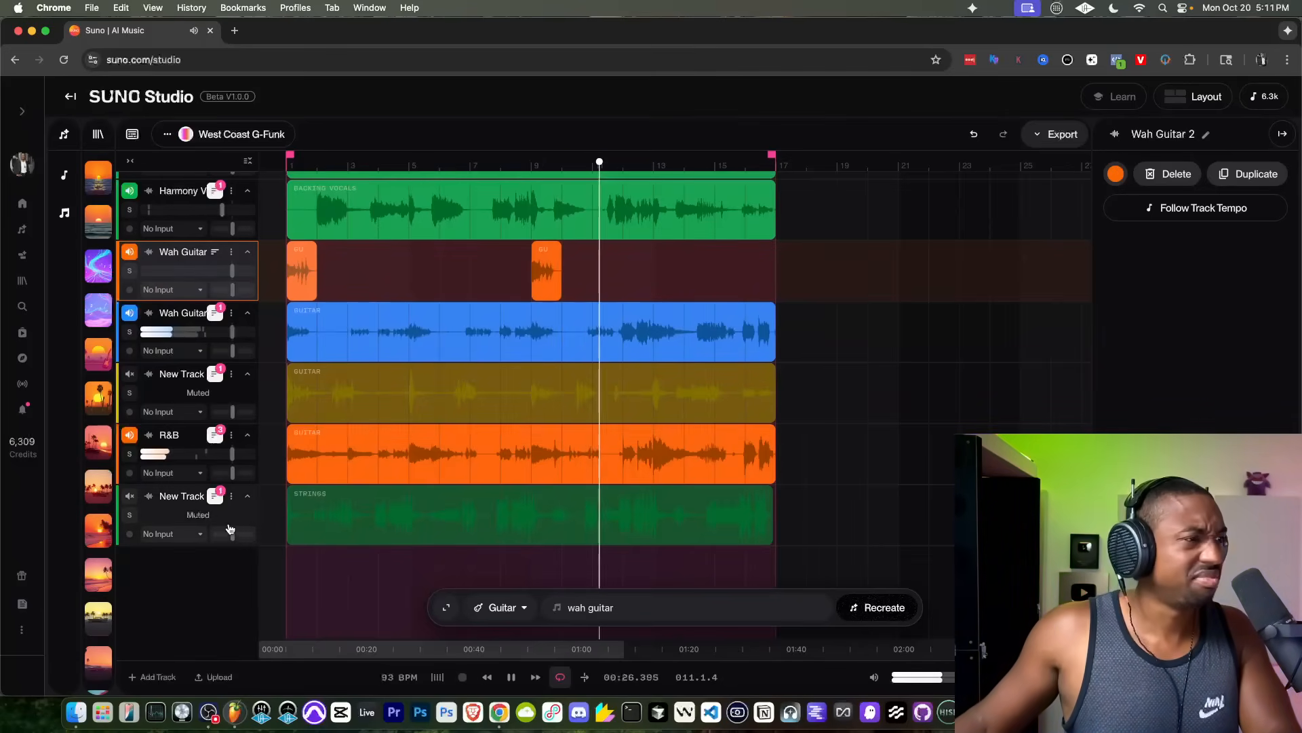
Step: Unmute the green strings track below the R&B guitar and audition it in the mix from the beginning
{"action": "key", "text": "space"}
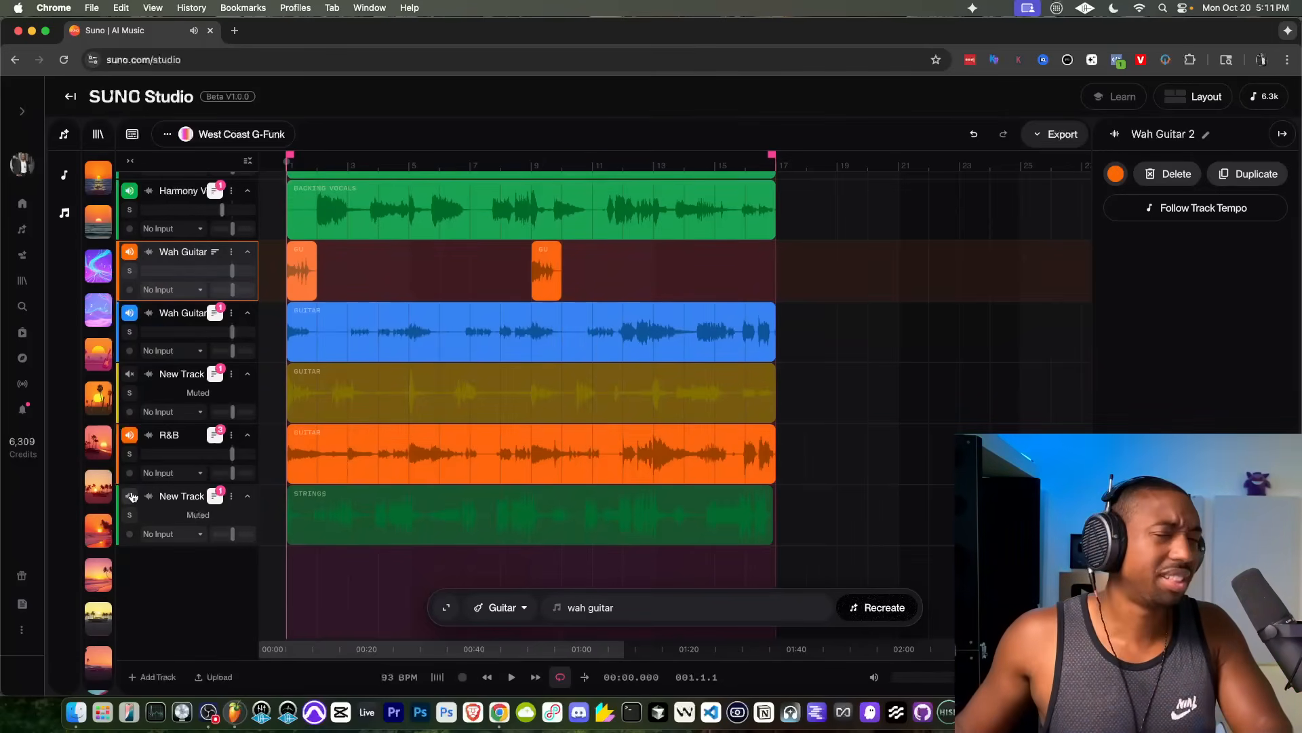
{"action": "left_click", "coordinate": [130, 497]}
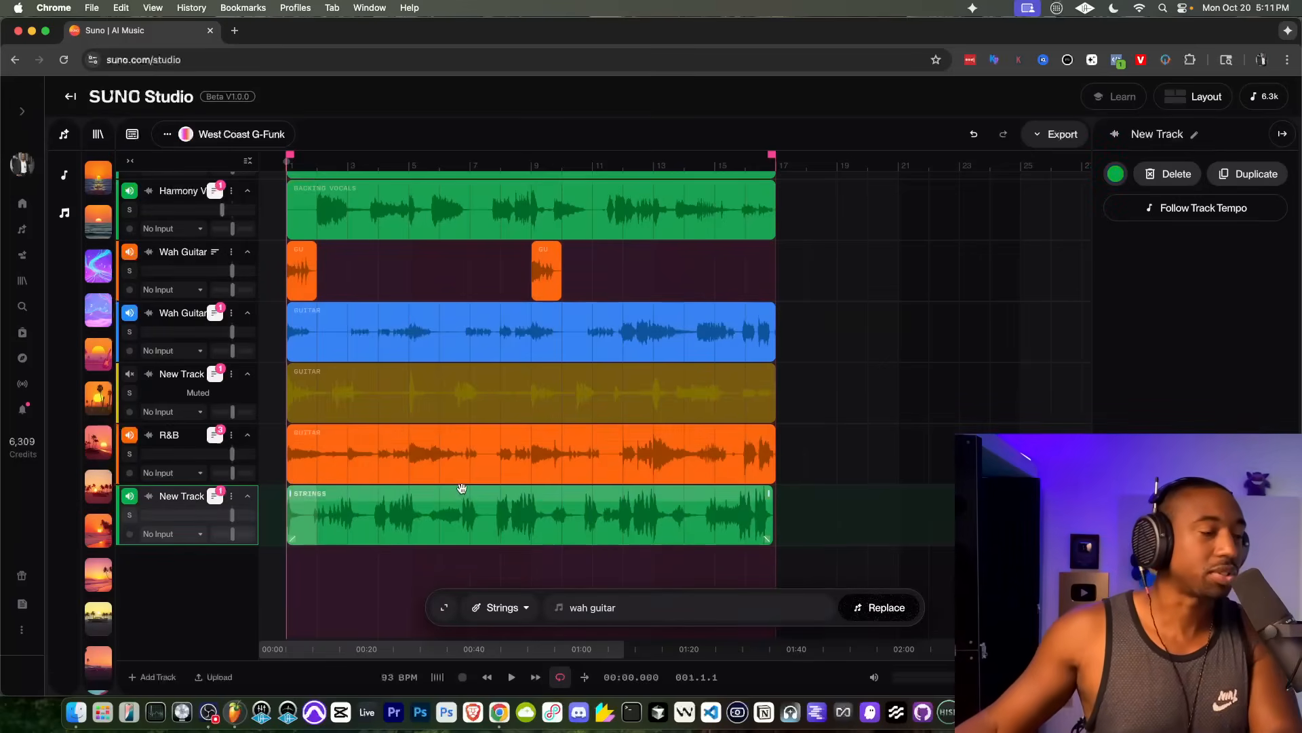
{"action": "key", "text": "space"}
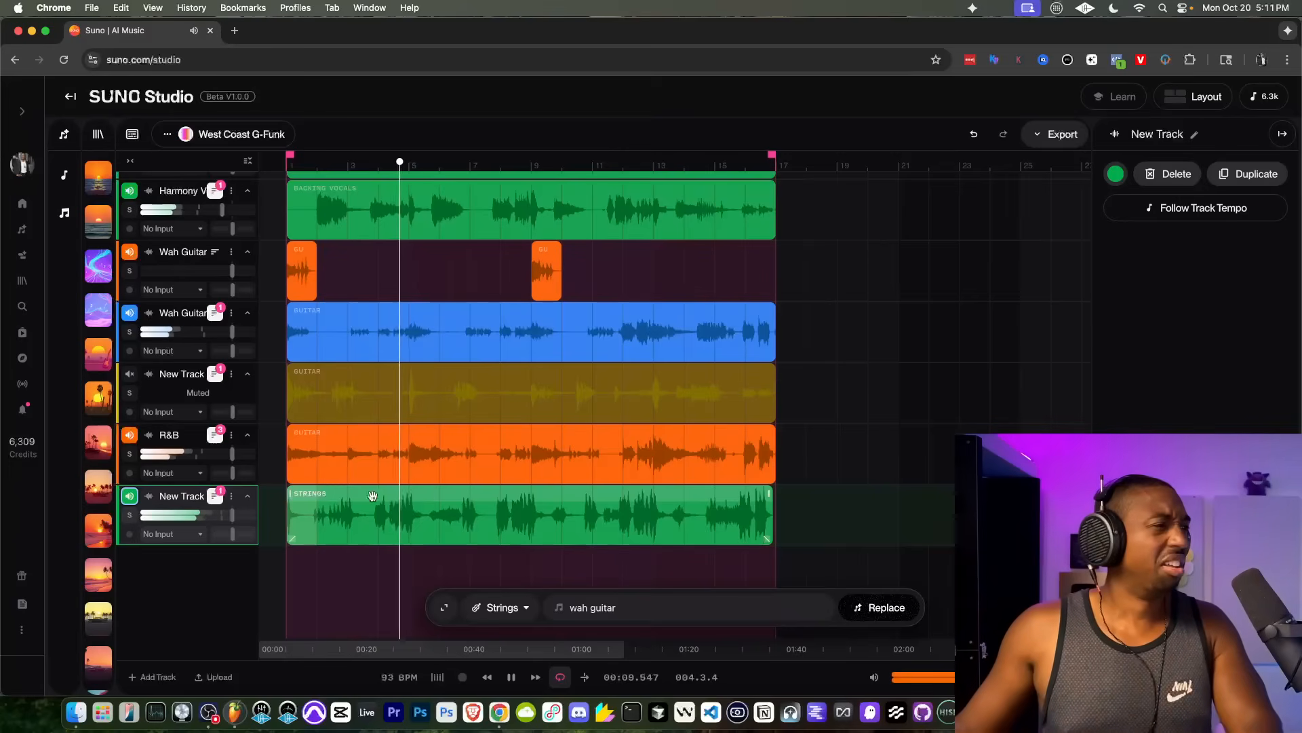
Step: Rename the green track below the R&B guitar as "Strings" and stop playback
{"action": "left_click", "coordinate": [233, 499]}
{"action": "left_click", "coordinate": [269, 628]}
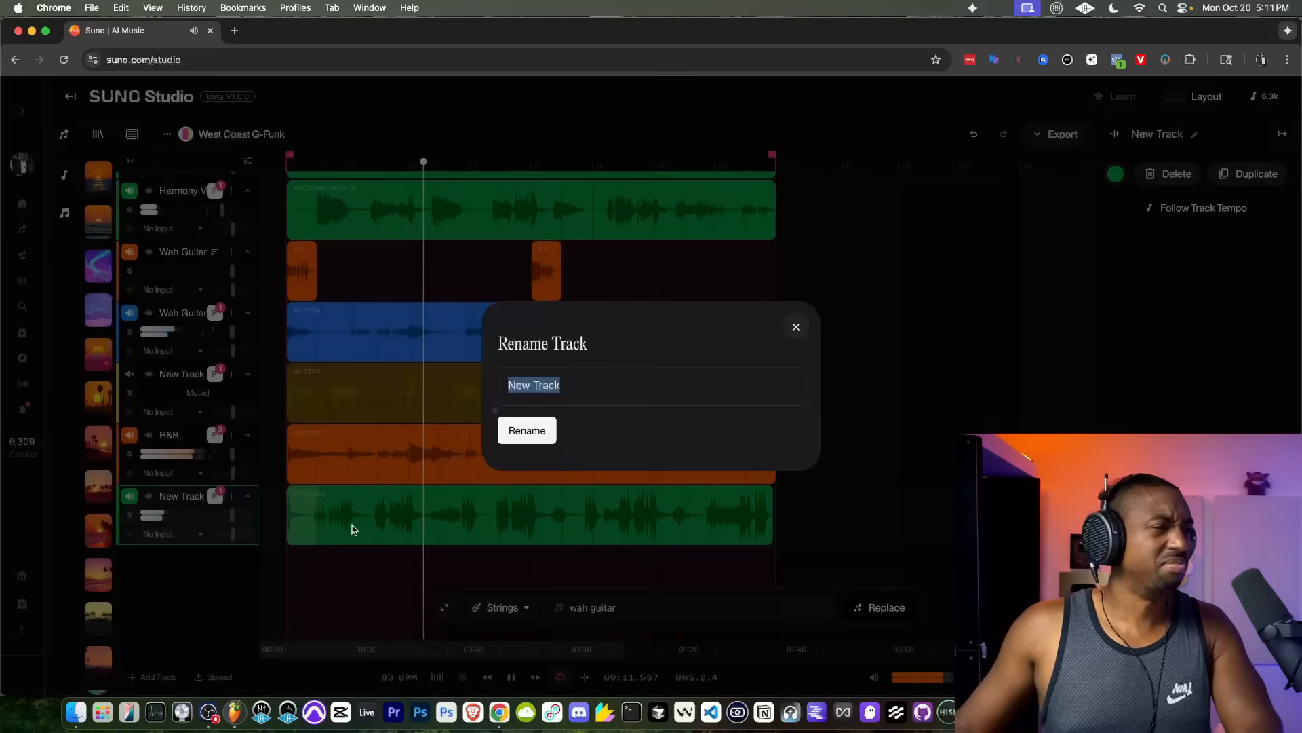
{"action": "type", "text": "Strings"}
{"action": "key", "text": "Return"}
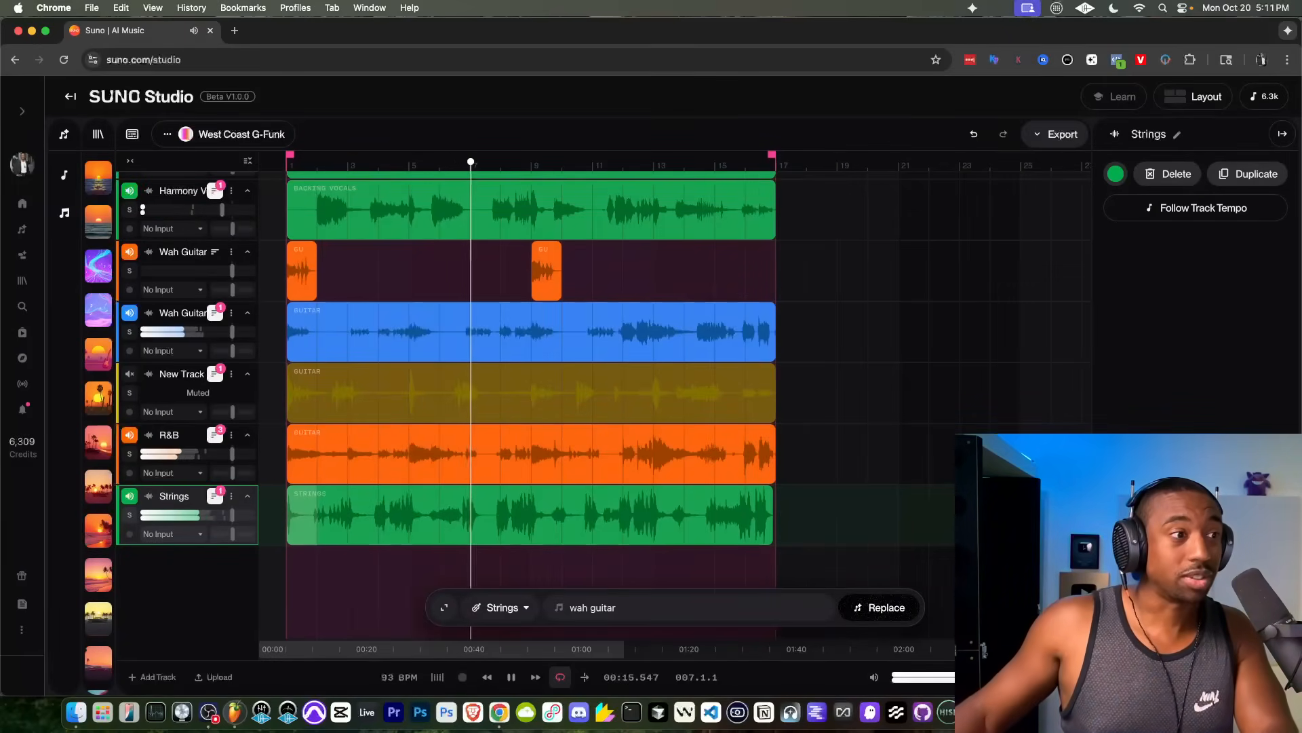
{"action": "key", "text": "space"}
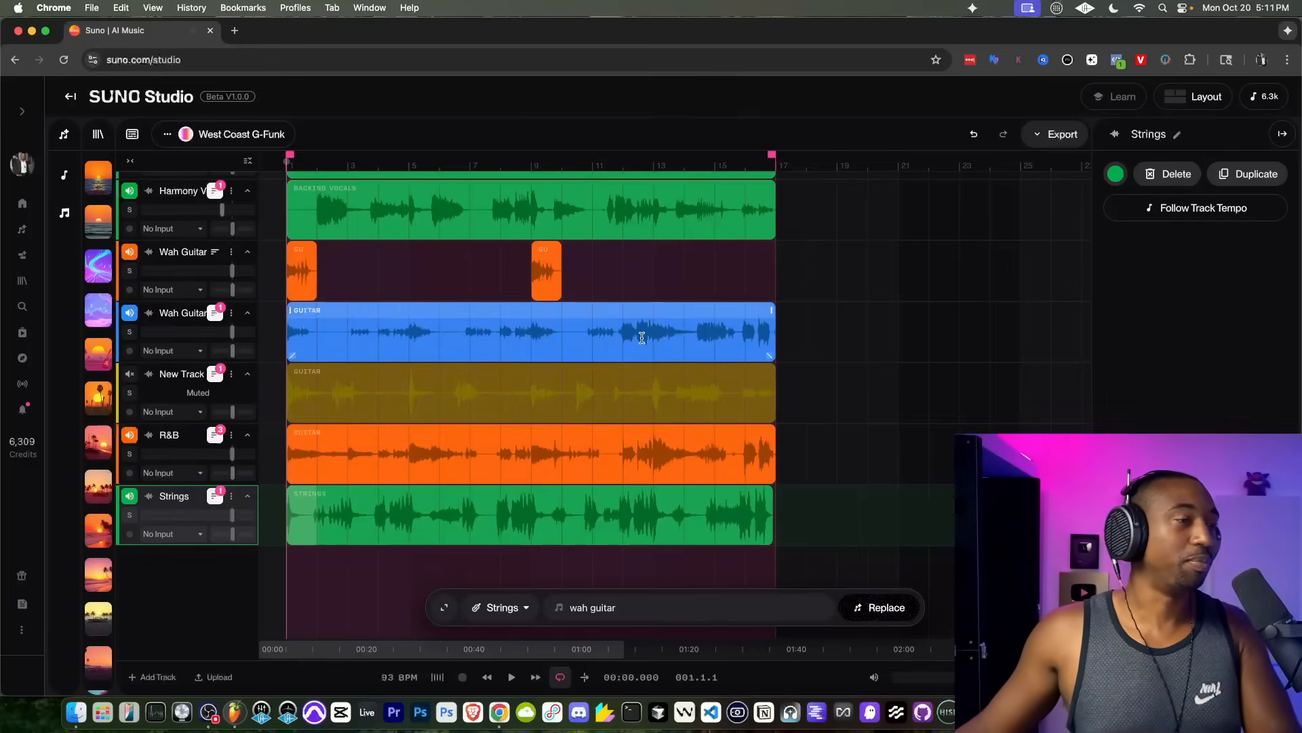
{"action": "scroll", "coordinate": [641, 337], "scroll_direction": "up", "scroll_amount": 4}
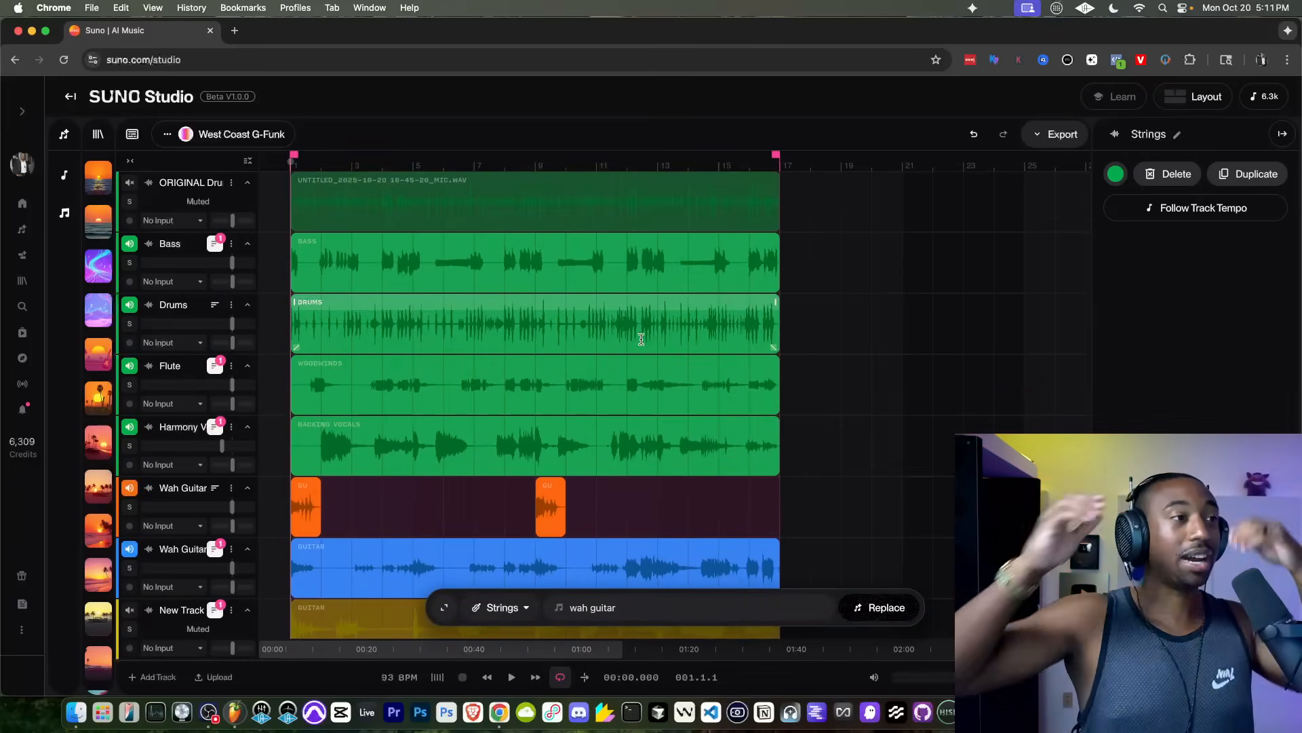
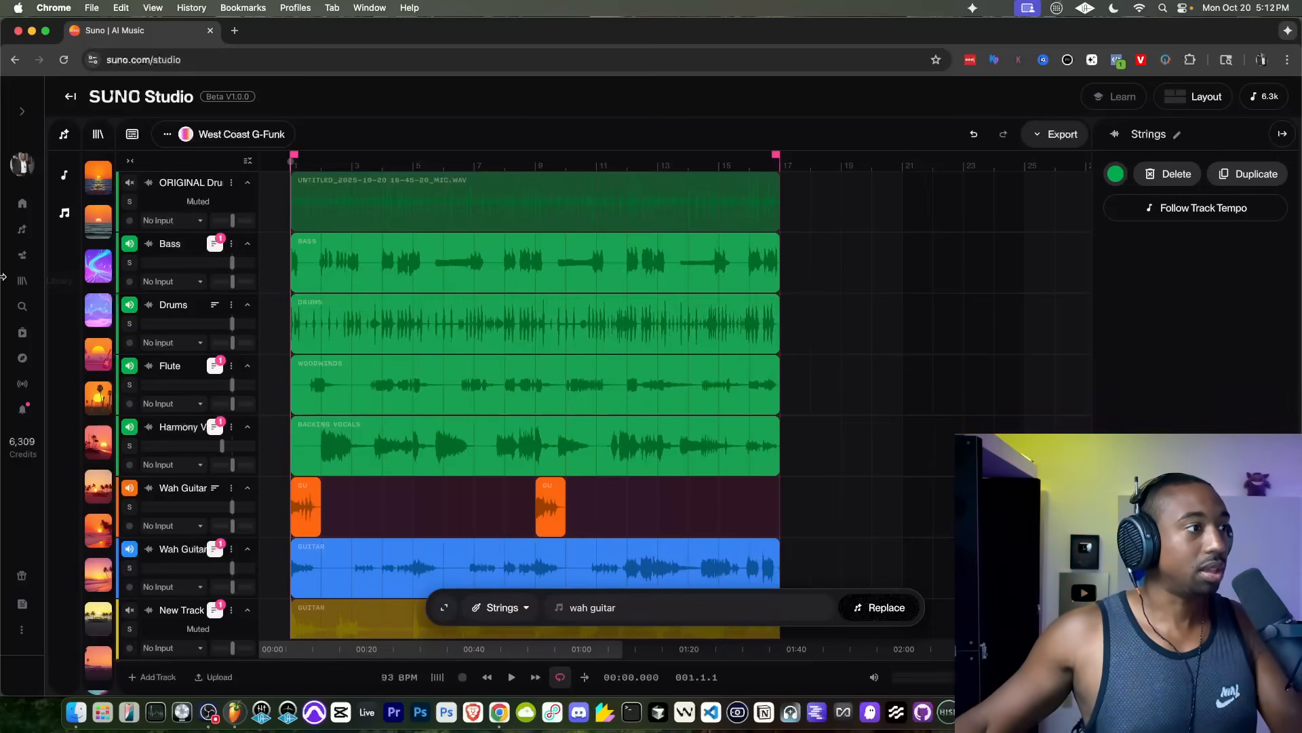
Step: Audition the Drums and Bass tracks one at a time in solo, then restore both to the full mix
{"action": "left_click", "coordinate": [129, 323]}
{"action": "key", "text": "space"}
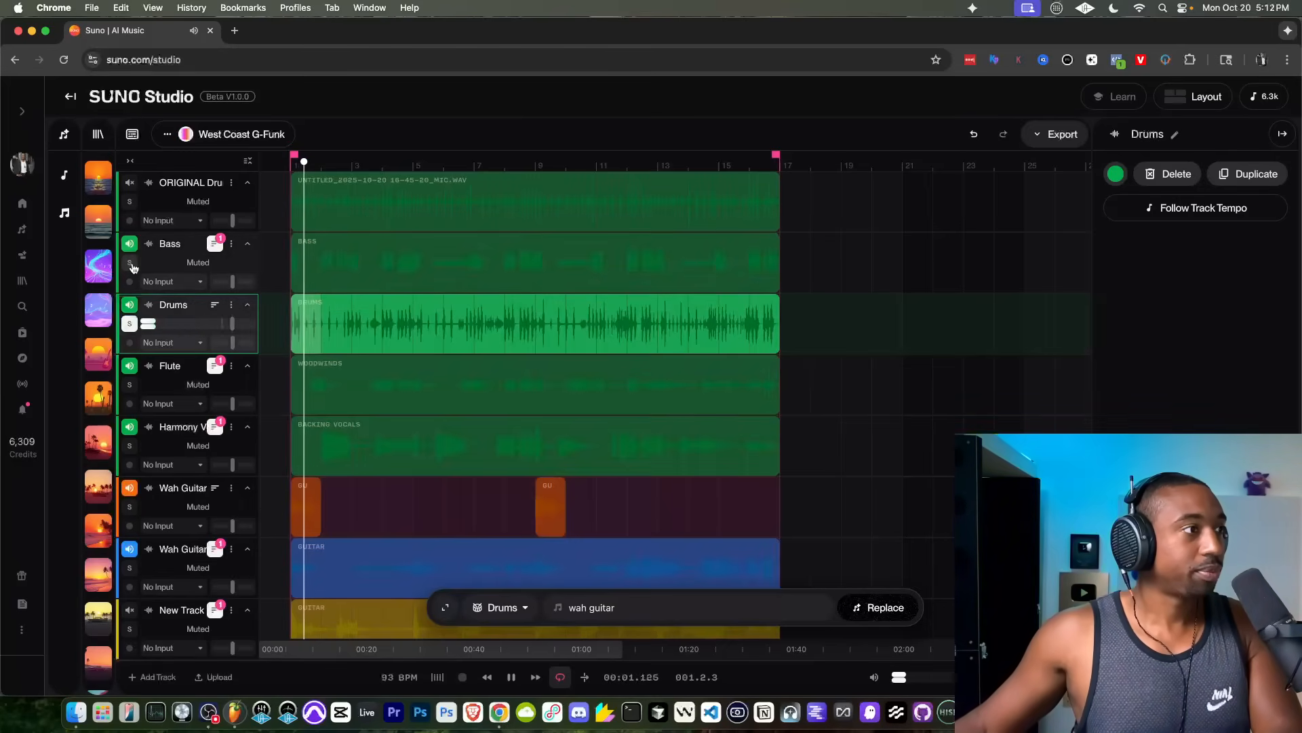
{"action": "left_click", "coordinate": [130, 264]}
{"action": "left_click", "coordinate": [130, 326]}
{"action": "key", "text": "space"}
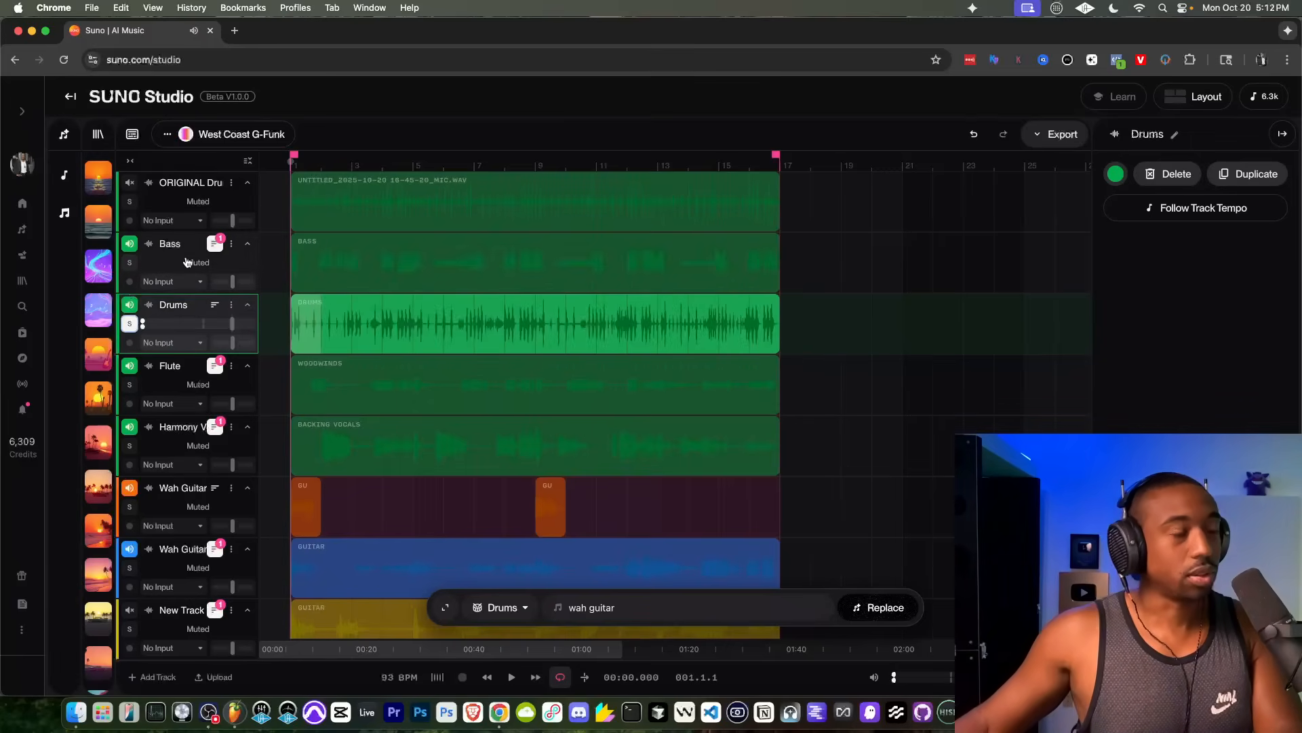
{"action": "left_click", "coordinate": [129, 324]}
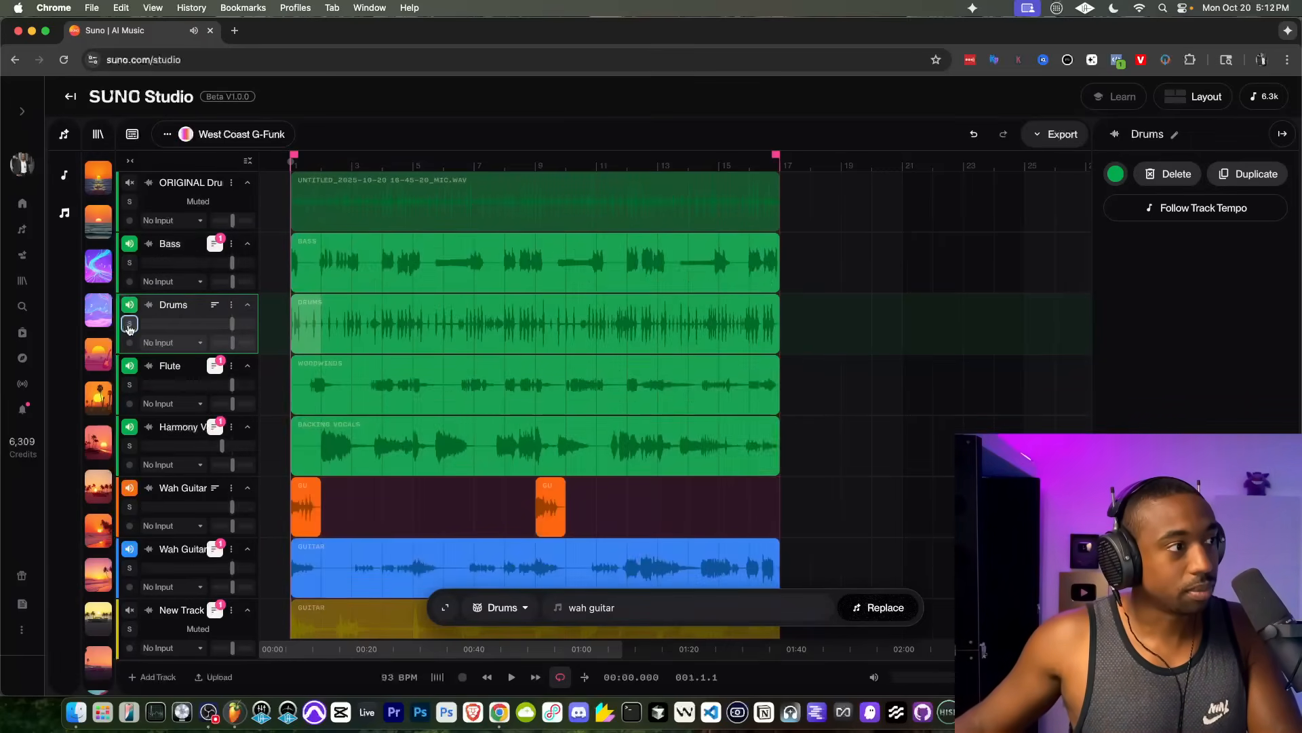
{"action": "left_click", "coordinate": [130, 263]}
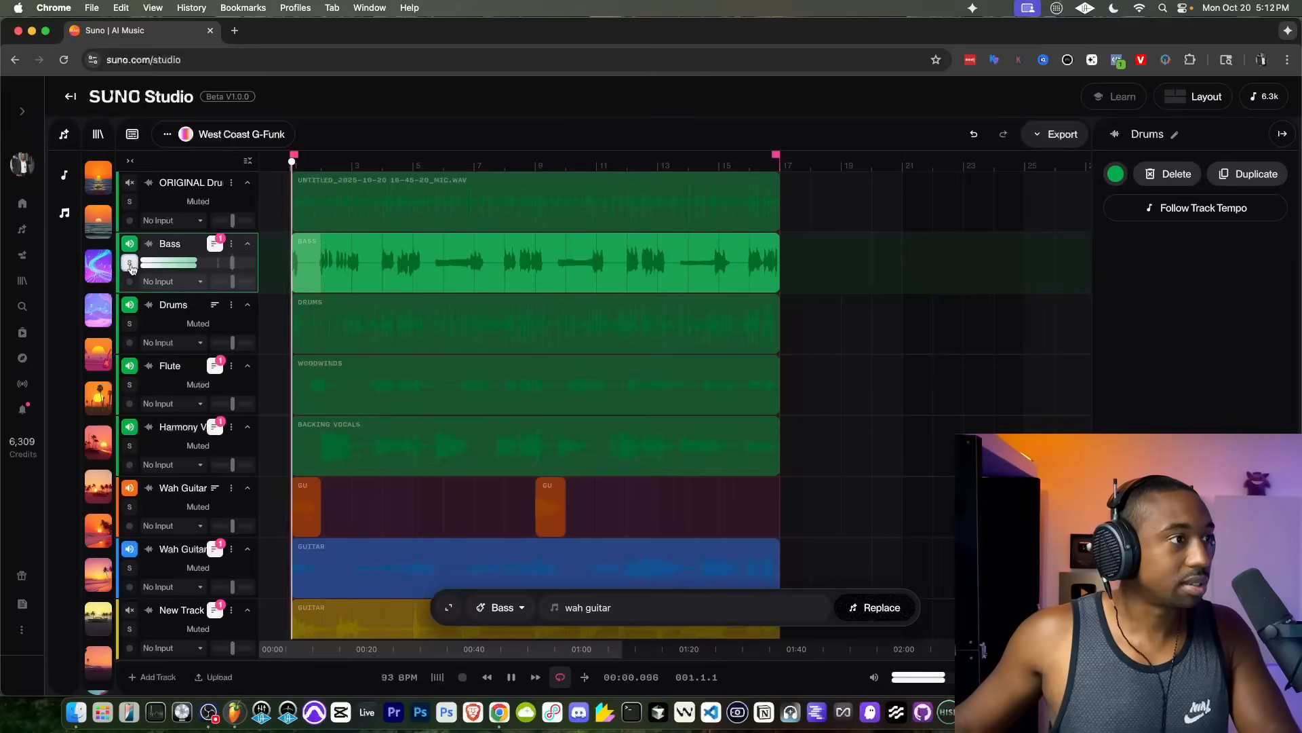
{"action": "left_click", "coordinate": [129, 263]}
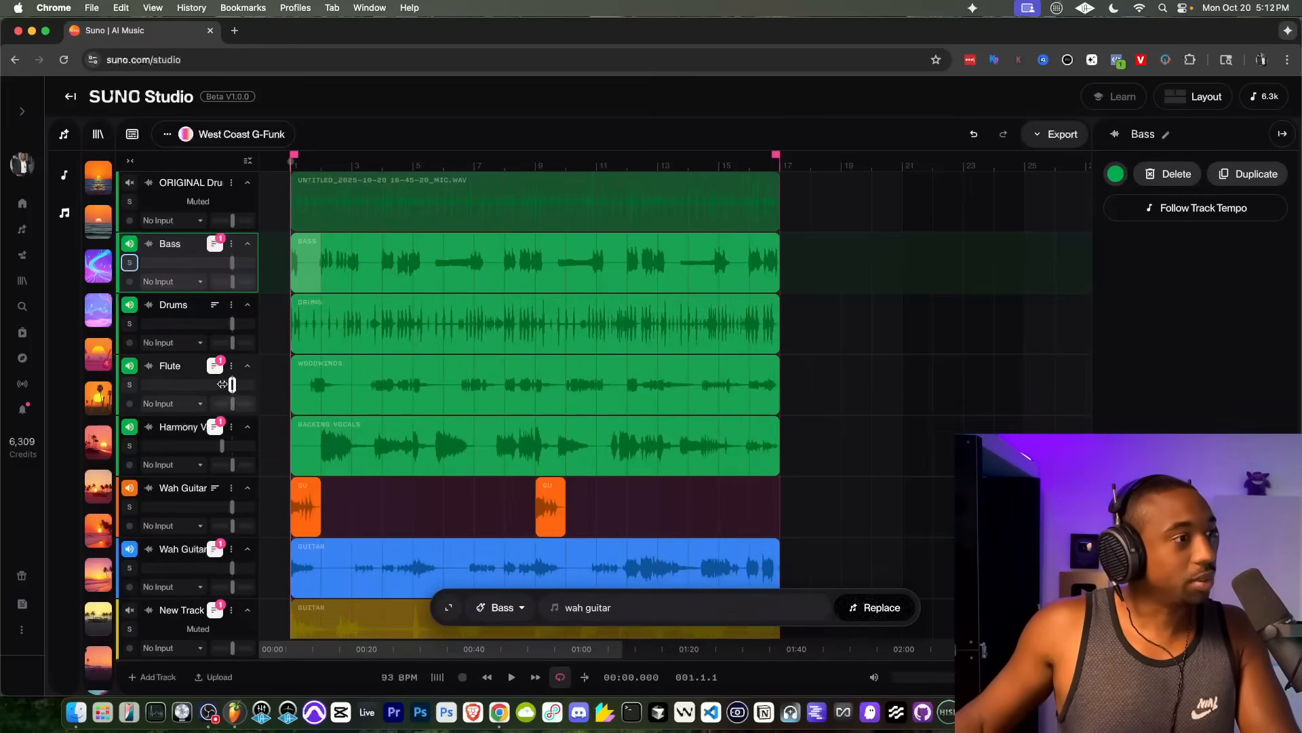
Step: Play the full arrangement from the beginning and review the track layers from the bass down to the strings, then stop playback
{"action": "key", "text": "space"}
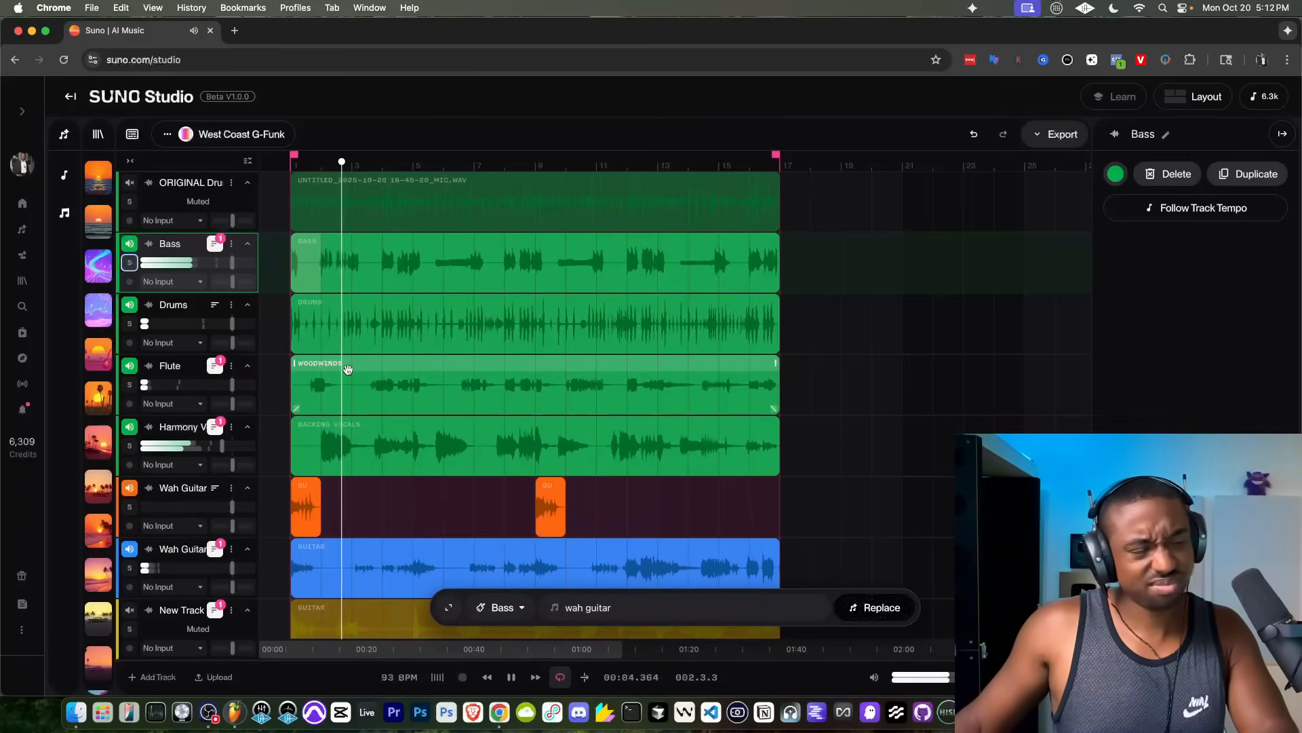
{"action": "scroll", "coordinate": [327, 406], "scroll_direction": "down", "scroll_amount": 1}
{"action": "scroll", "coordinate": [326, 406], "scroll_direction": "down", "scroll_amount": 5}
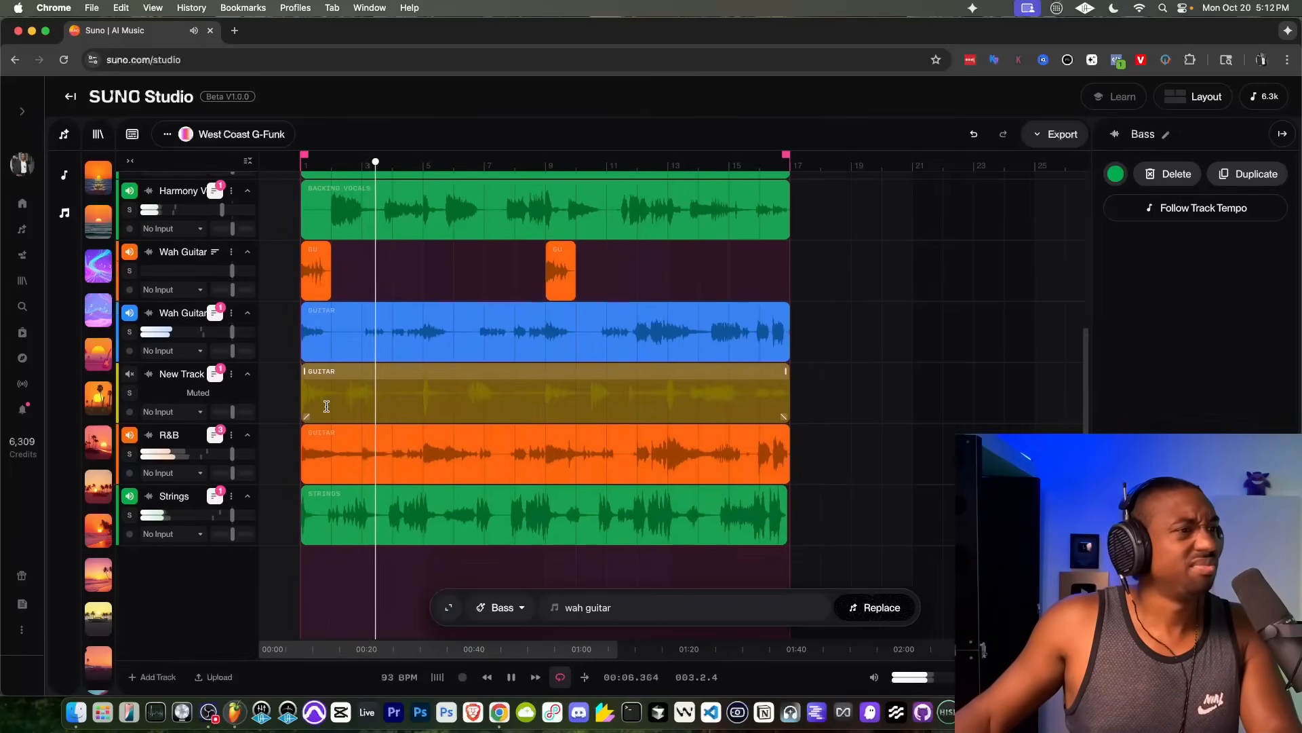
{"action": "scroll", "coordinate": [326, 406], "scroll_direction": "up", "scroll_amount": 3}
{"action": "scroll", "coordinate": [327, 406], "scroll_direction": "up", "scroll_amount": 2}
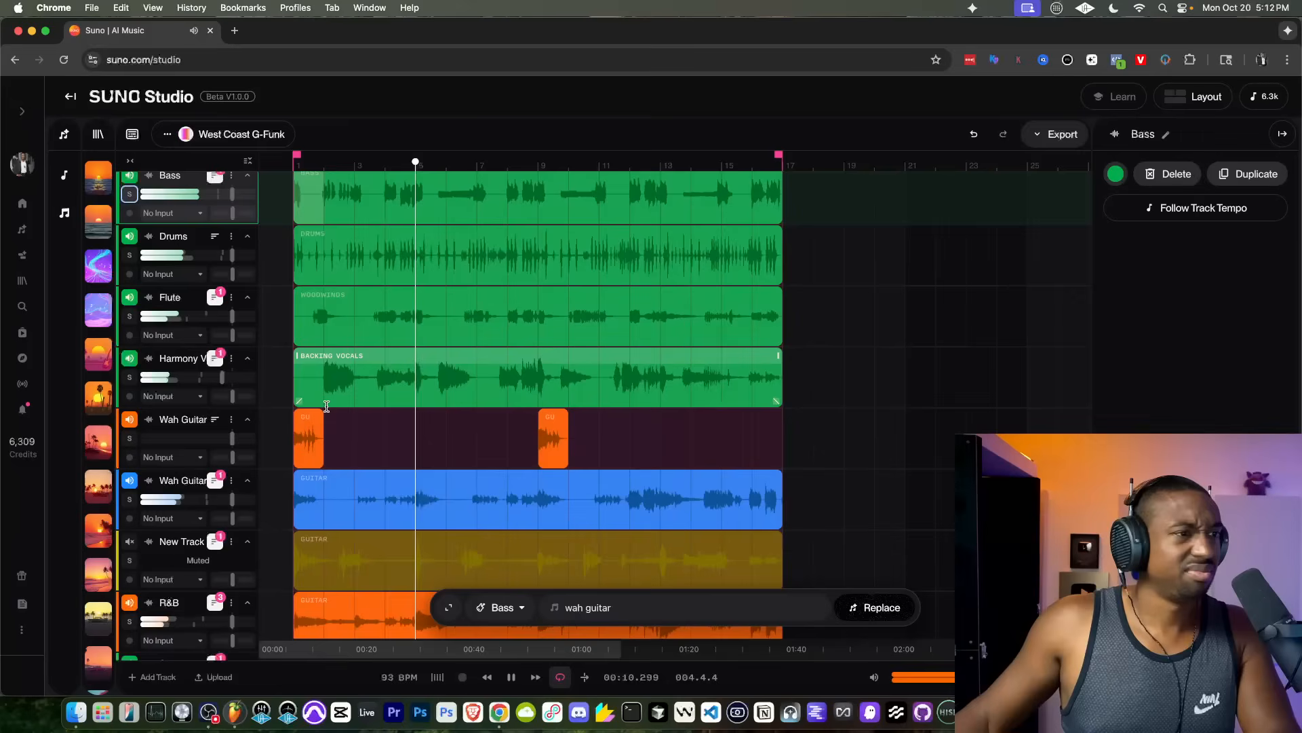
{"action": "scroll", "coordinate": [326, 406], "scroll_direction": "down", "scroll_amount": 3}
{"action": "scroll", "coordinate": [327, 406], "scroll_direction": "down", "scroll_amount": 2}
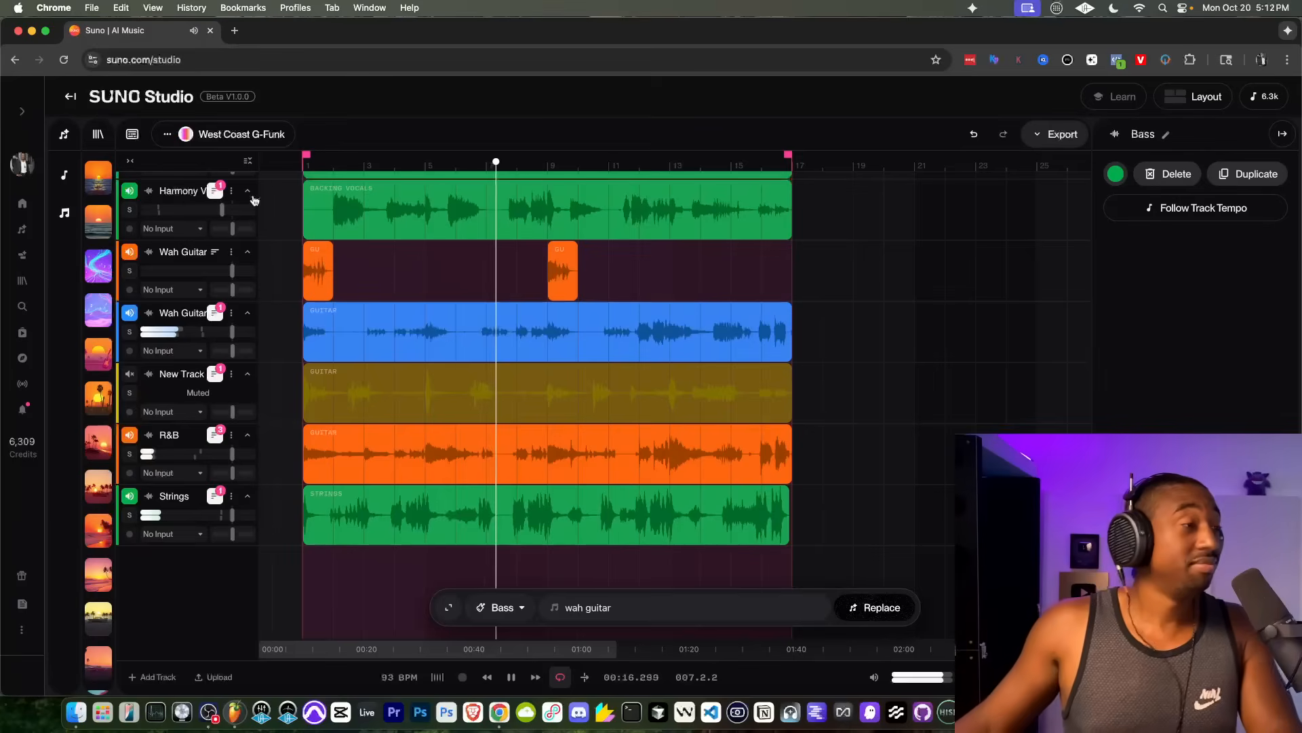
{"action": "key", "text": "space"}
Step: Rename the project as "YouTube - West Coast G-Funk"
{"action": "left_click", "coordinate": [167, 133]}
{"action": "left_click", "coordinate": [214, 218]}
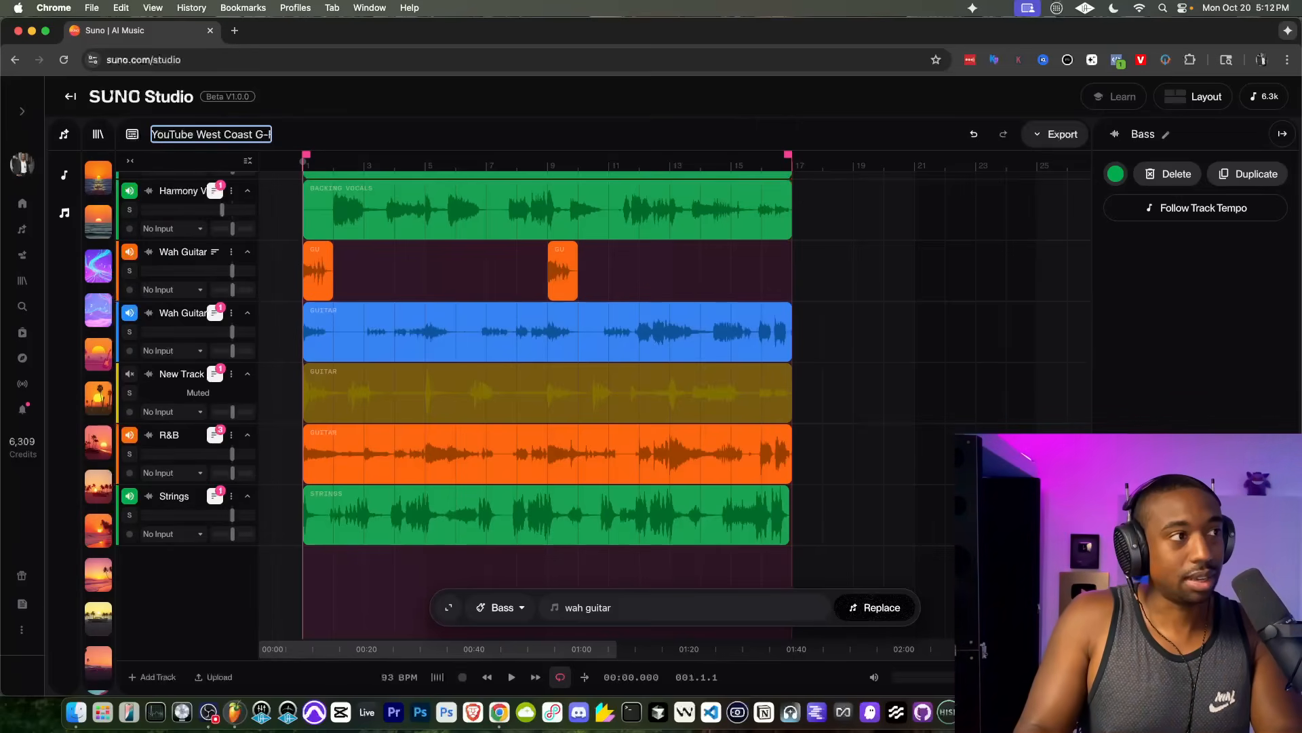
{"action": "key", "text": "Return"}
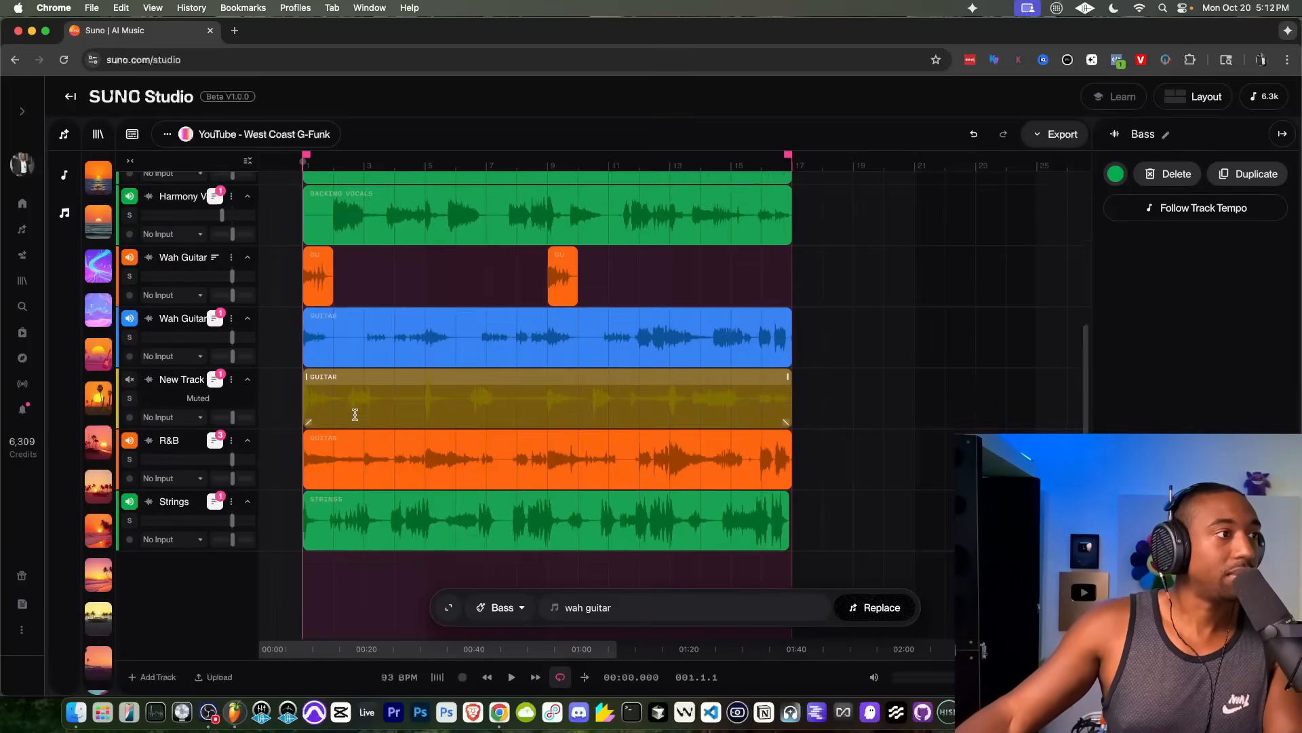
Step: Export the project as a multitrack
{"action": "scroll", "coordinate": [339, 400], "scroll_direction": "up", "scroll_amount": 5}
{"action": "scroll", "coordinate": [354, 415], "scroll_direction": "up", "scroll_amount": 2}
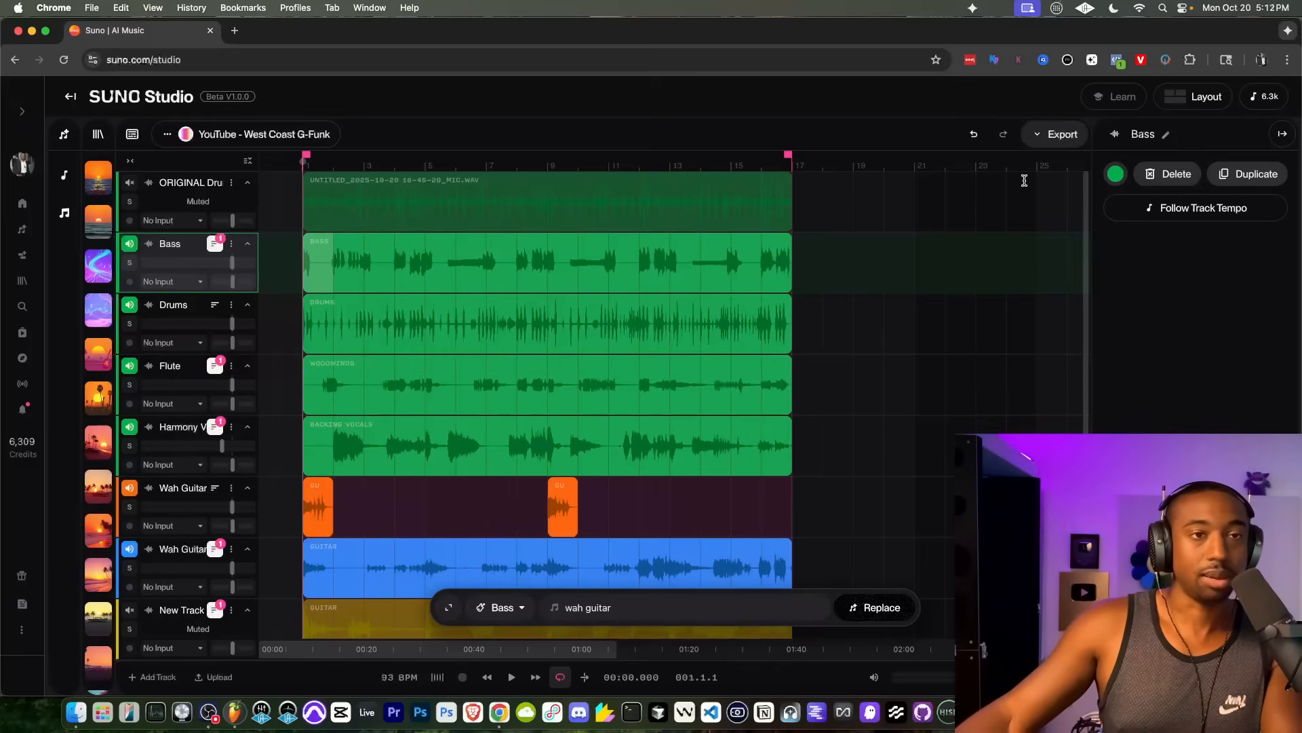
{"action": "left_click", "coordinate": [1054, 139]}
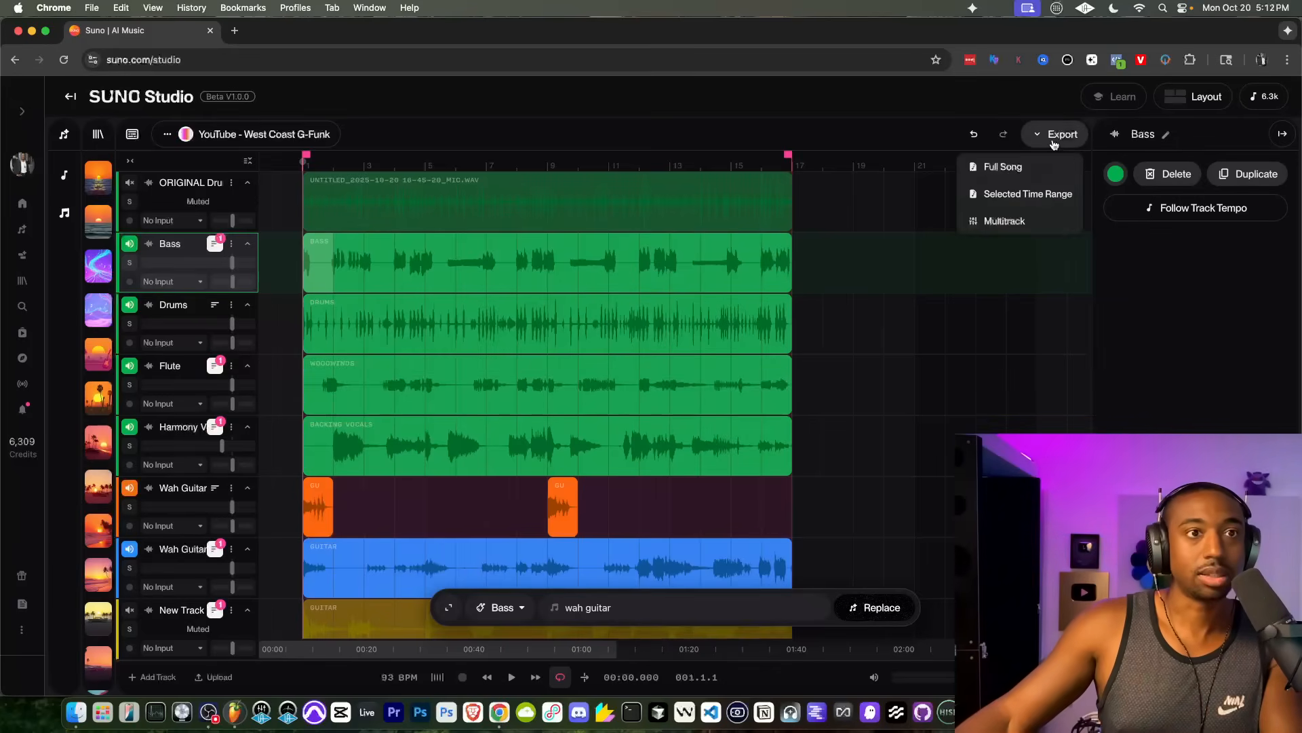
{"action": "left_click", "coordinate": [1006, 222]}
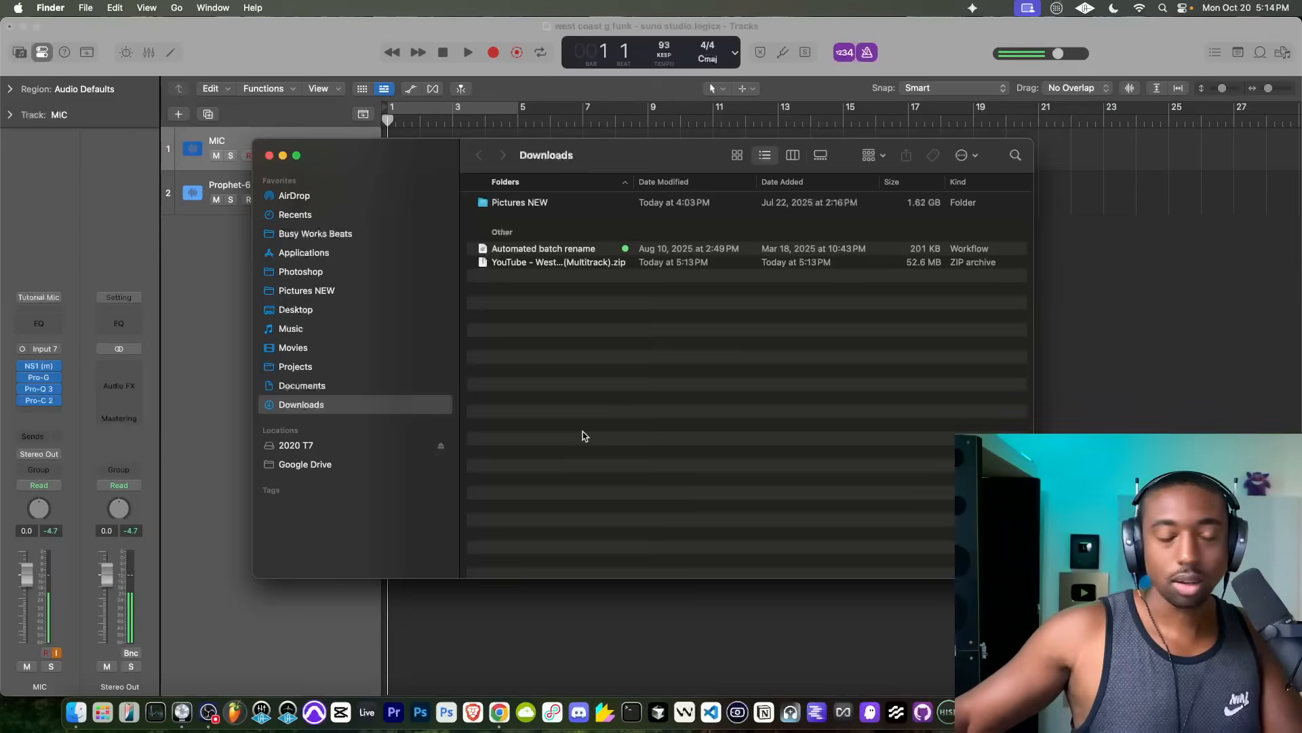
Step: Extract the "YouTube - West Coast G-Funk (Multitrack).zip" archive in the Finder's Downloads folder, using The Unarchiver
{"action": "double_click", "coordinate": [580, 265]}
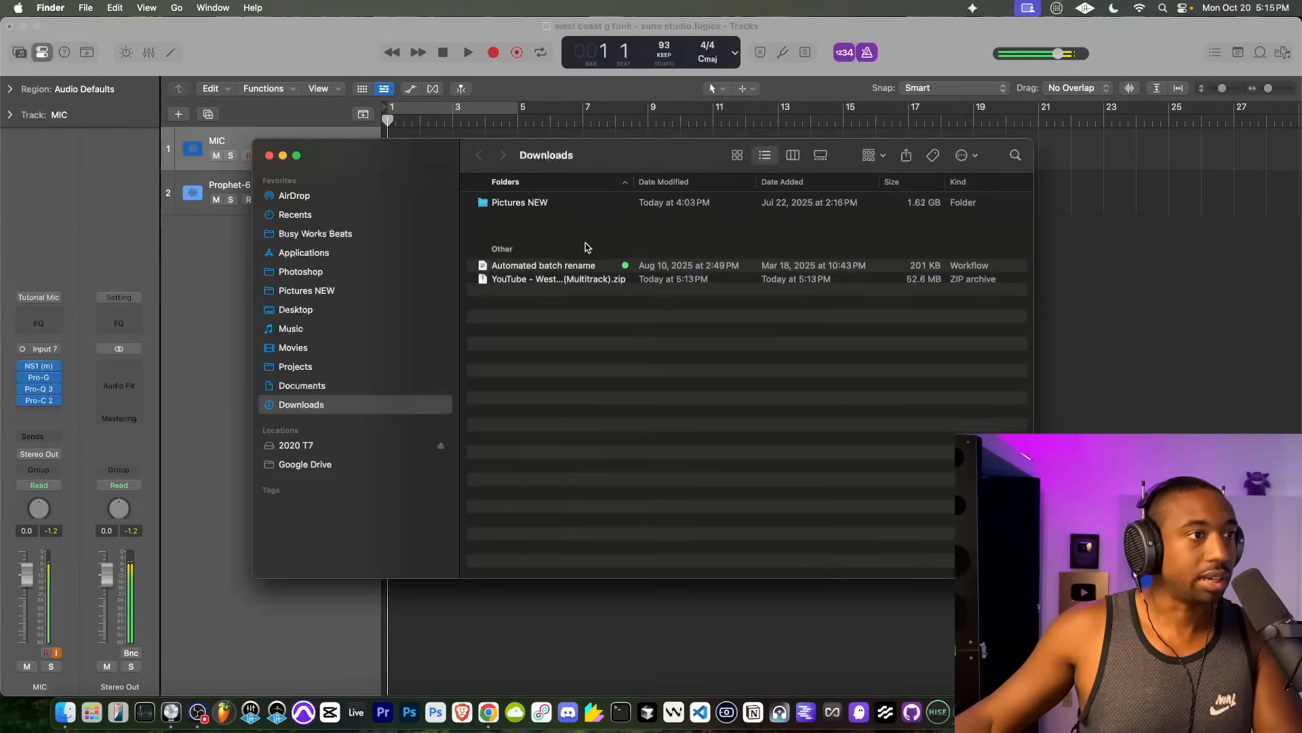
{"action": "right_click", "coordinate": [563, 281]}
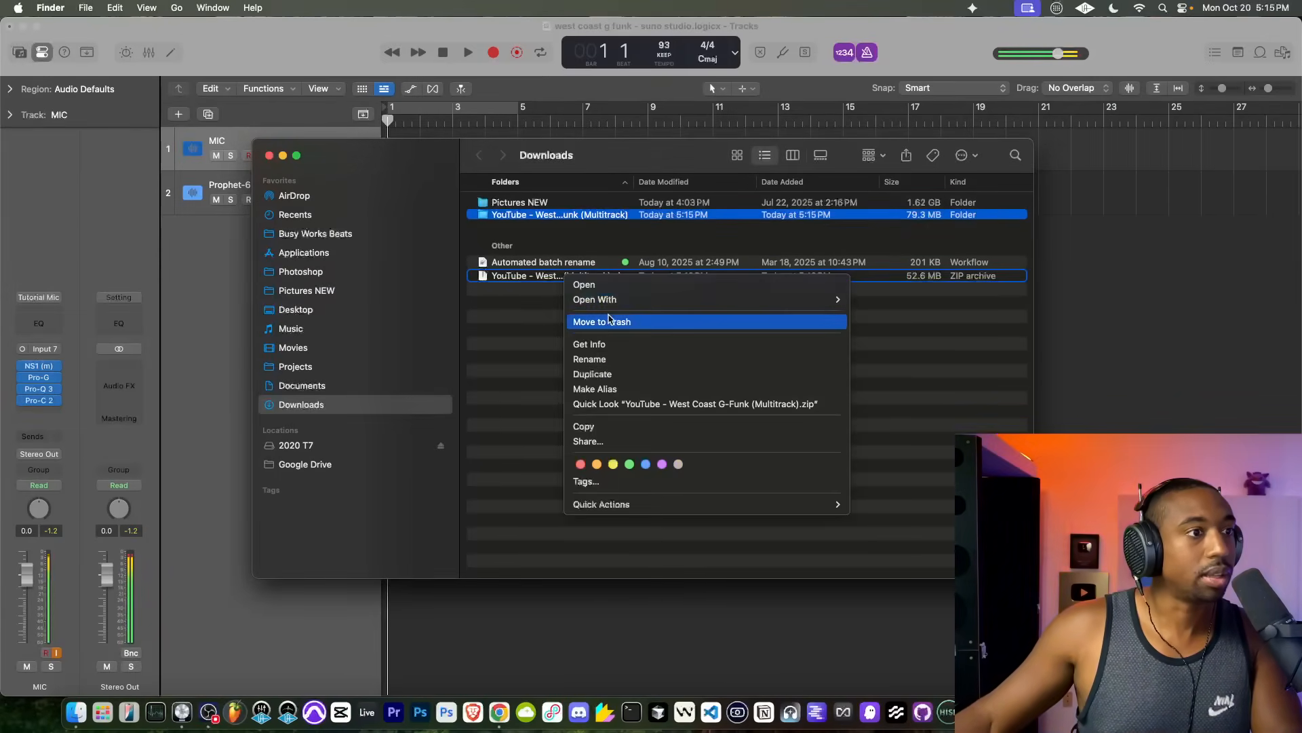
{"action": "mouse_move", "coordinate": [620, 299]}
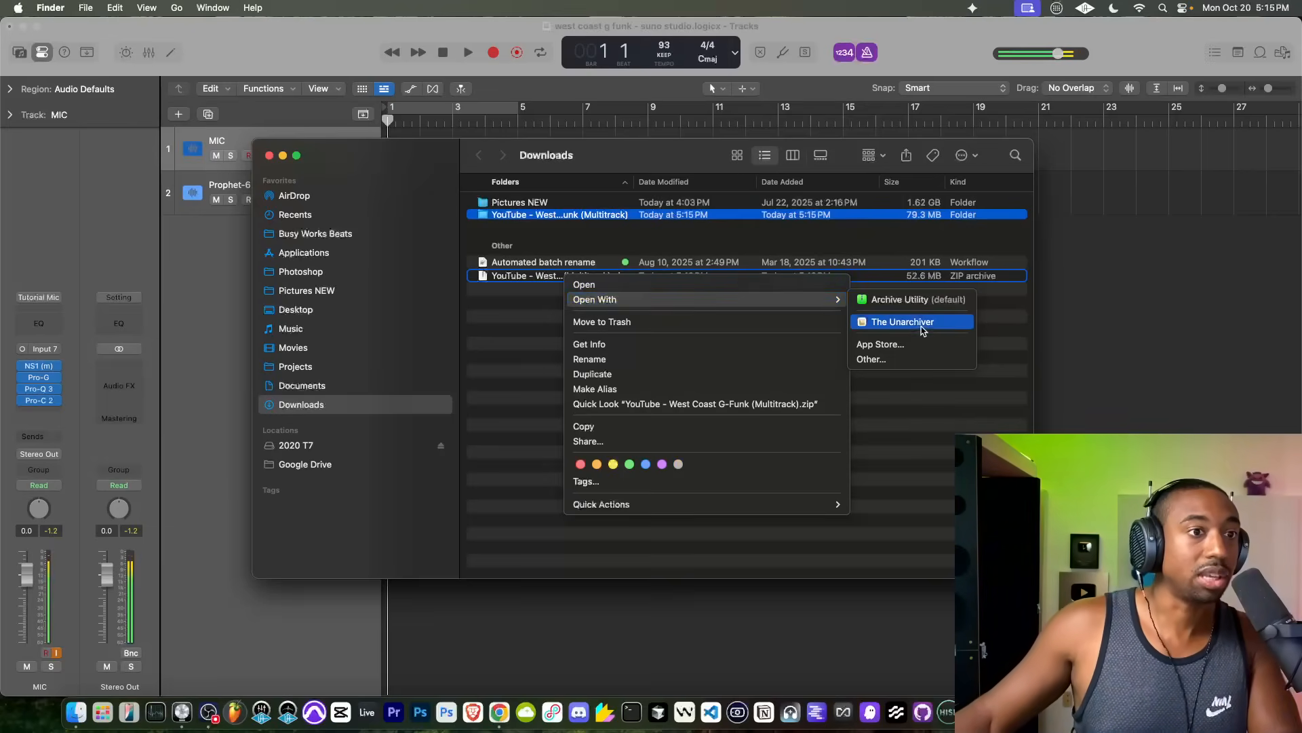
{"action": "left_click", "coordinate": [964, 327]}
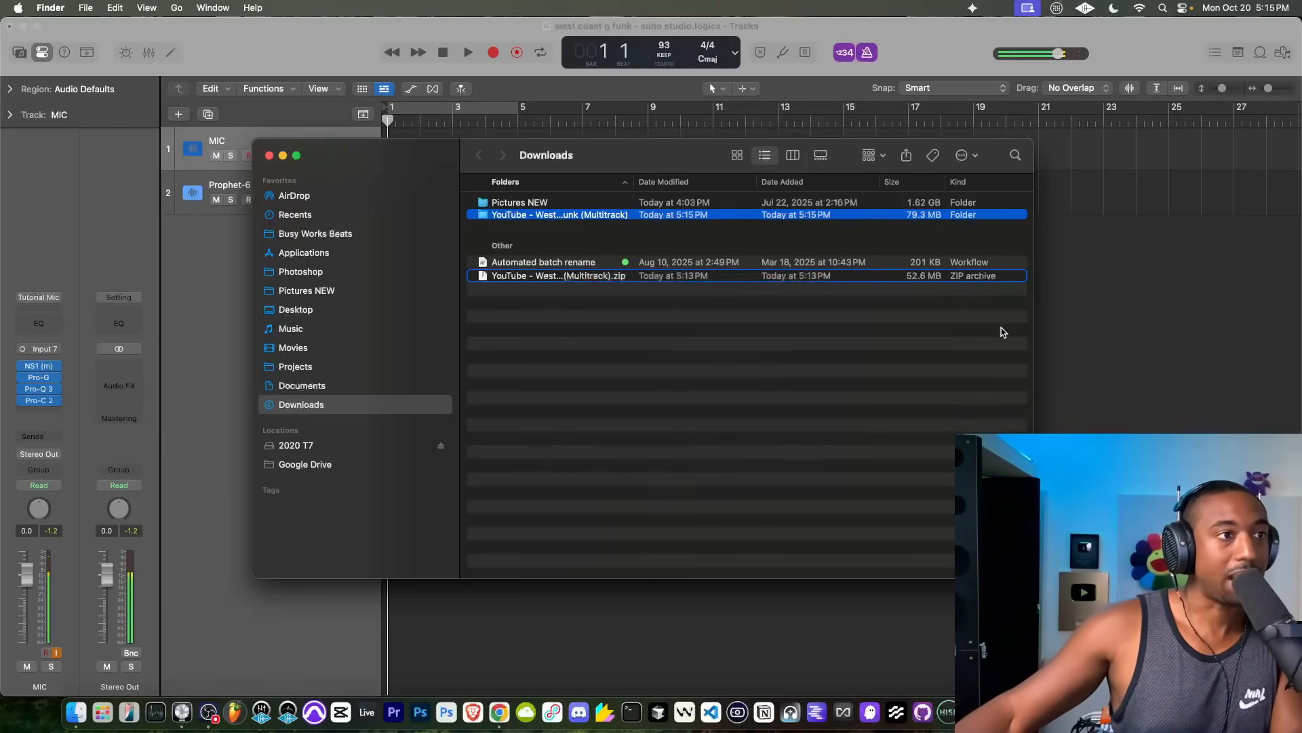
Step: Import all ten WAV stems from the extracted multitrack folder into the Logic Pro project at bar 1, creating new tracks
{"action": "double_click", "coordinate": [576, 215]}
{"action": "left_click_drag", "start_coordinate": [587, 176], "coordinate": [791, 384]}
{"action": "left_click_drag", "start_coordinate": [748, 569], "coordinate": [729, 398]}
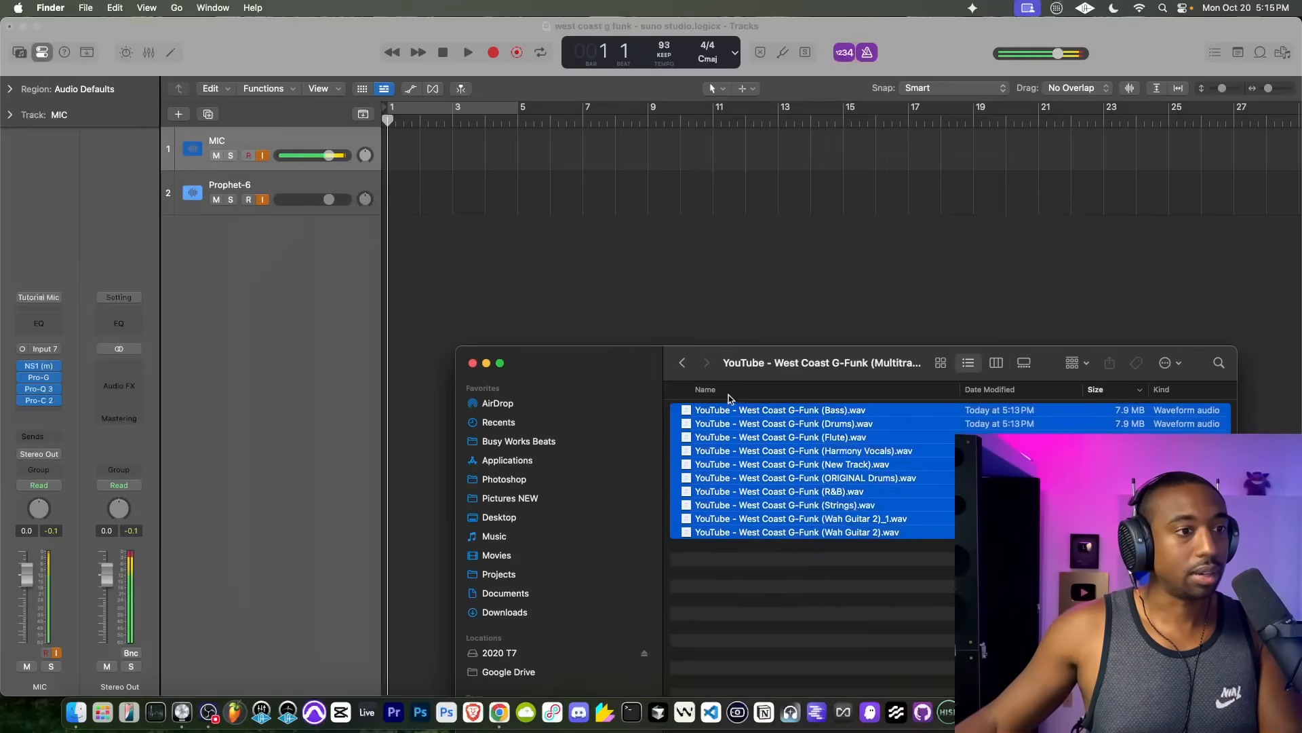
{"action": "left_click_drag", "start_coordinate": [780, 449], "coordinate": [392, 255]}
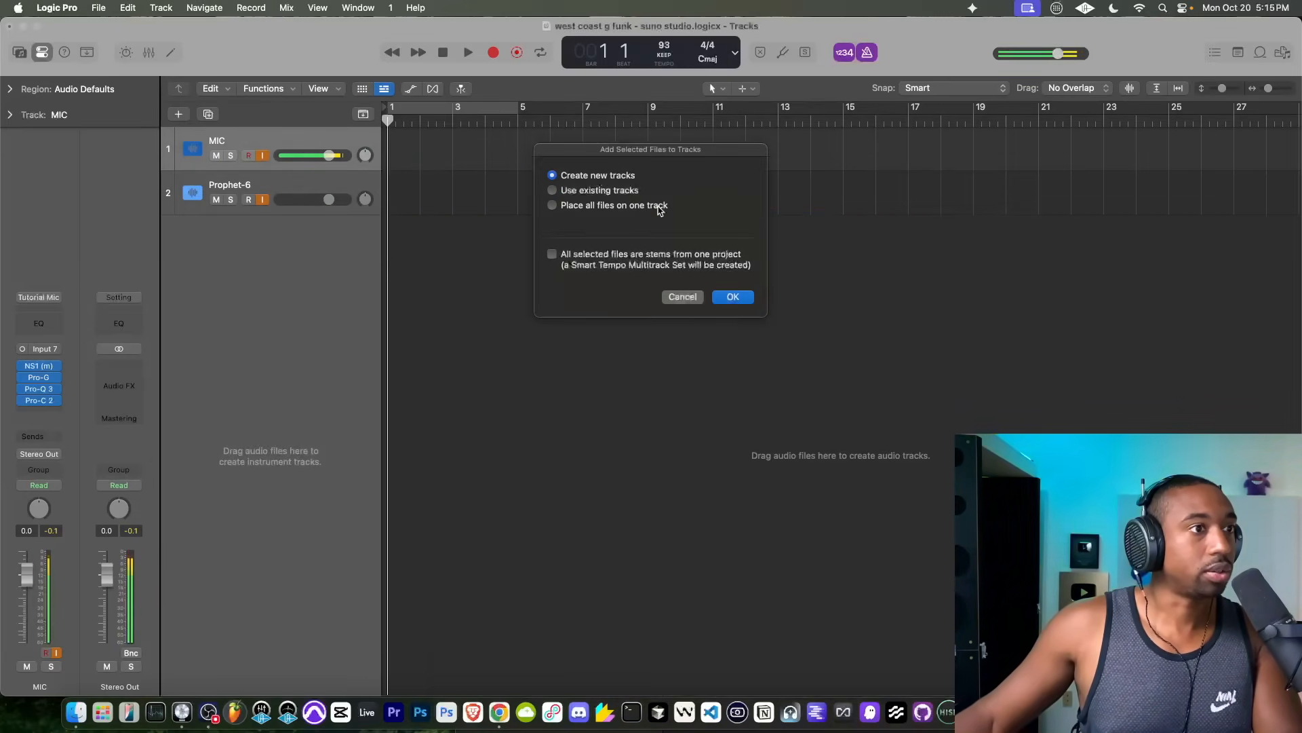
{"action": "left_click", "coordinate": [732, 298]}
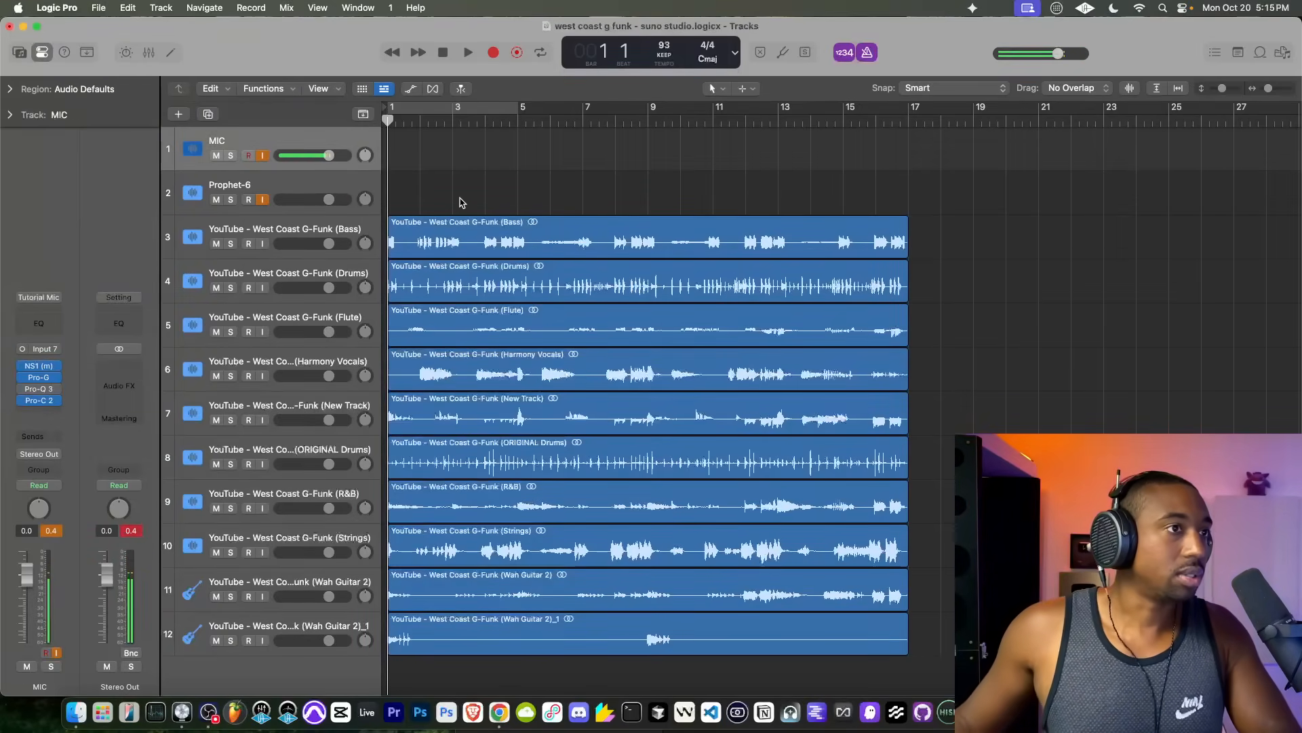
Step: Turn on the cycle range, extend it to bar 17, and play back the beginning of the imported stems
{"action": "left_click", "coordinate": [505, 111]}
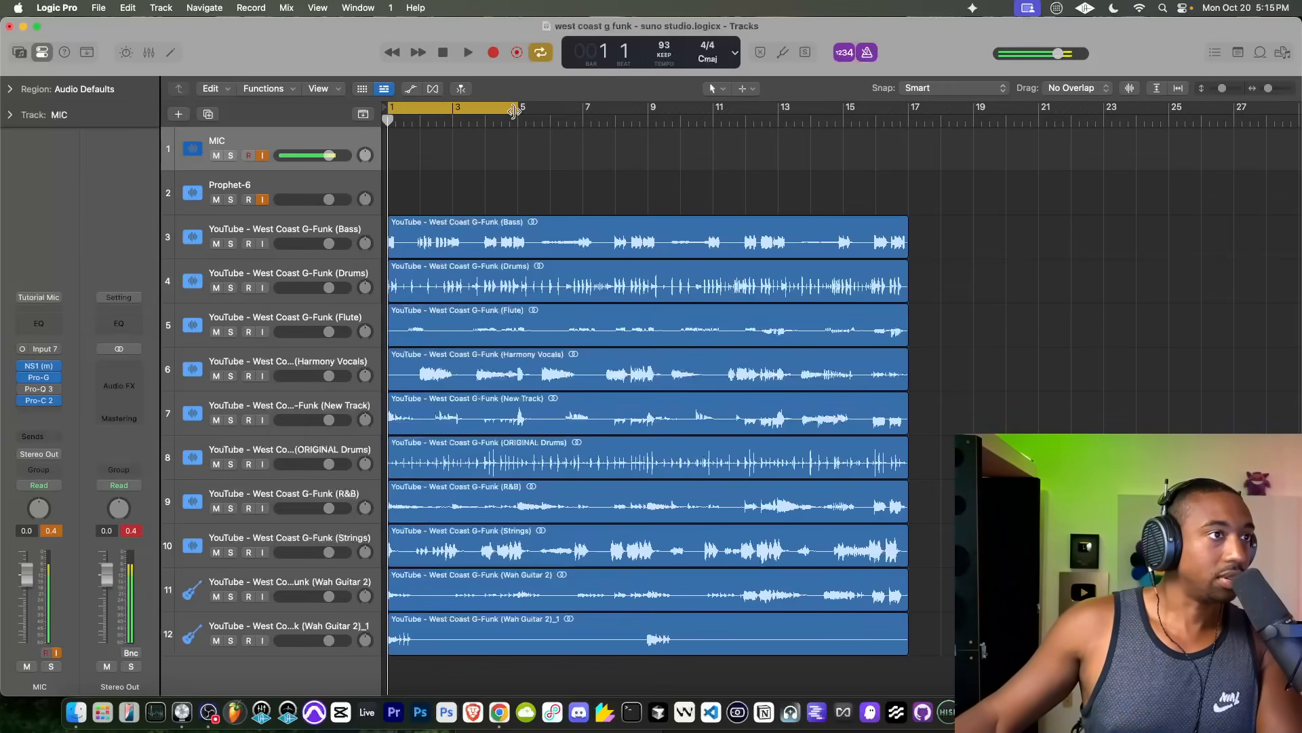
{"action": "left_click_drag", "start_coordinate": [513, 112], "coordinate": [905, 166]}
{"action": "key", "text": "space"}
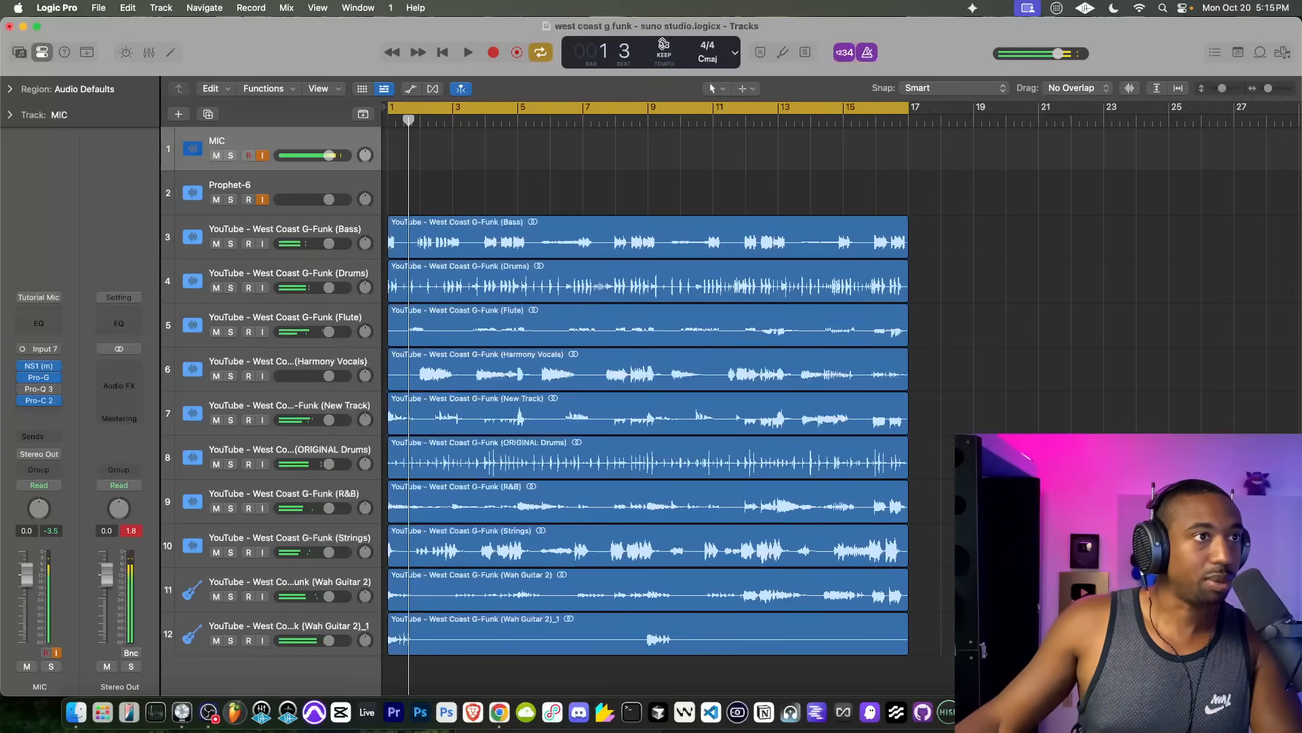
{"action": "key", "text": "space"}
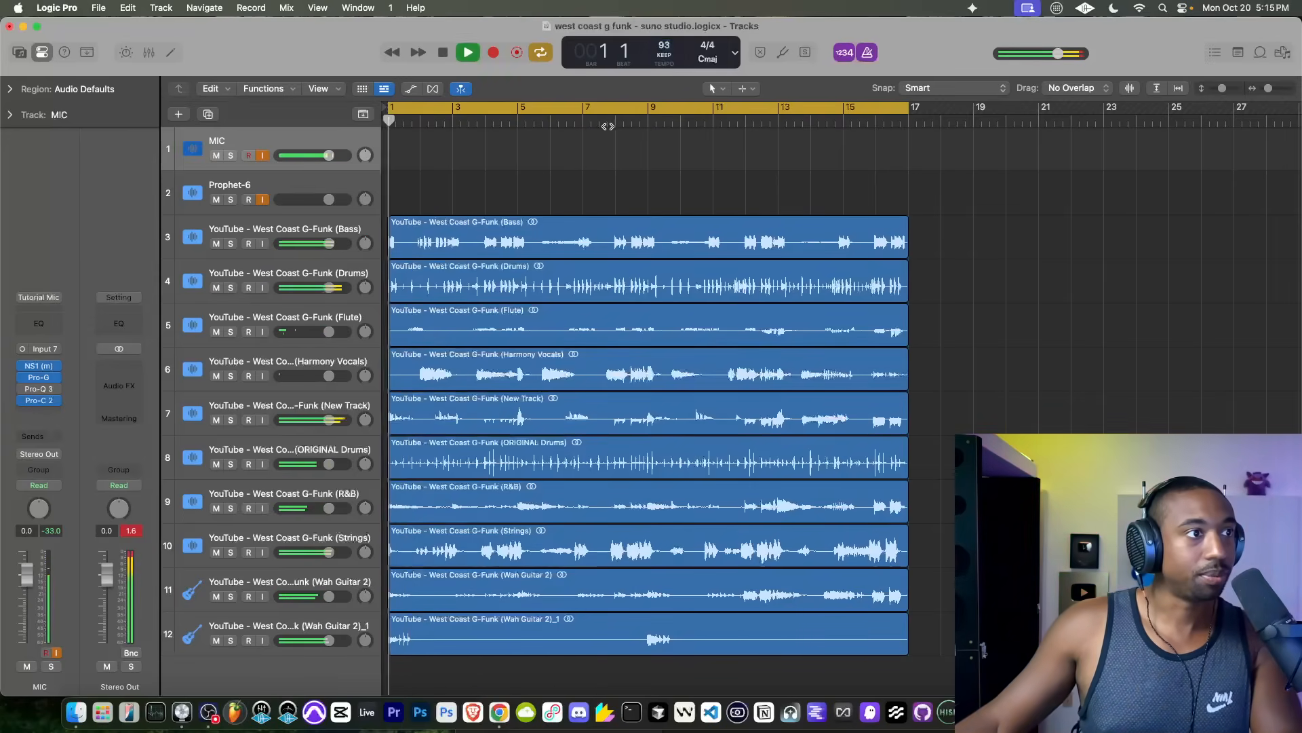
{"action": "scroll", "coordinate": [419, 202], "scroll_direction": "down", "scroll_amount": 1}
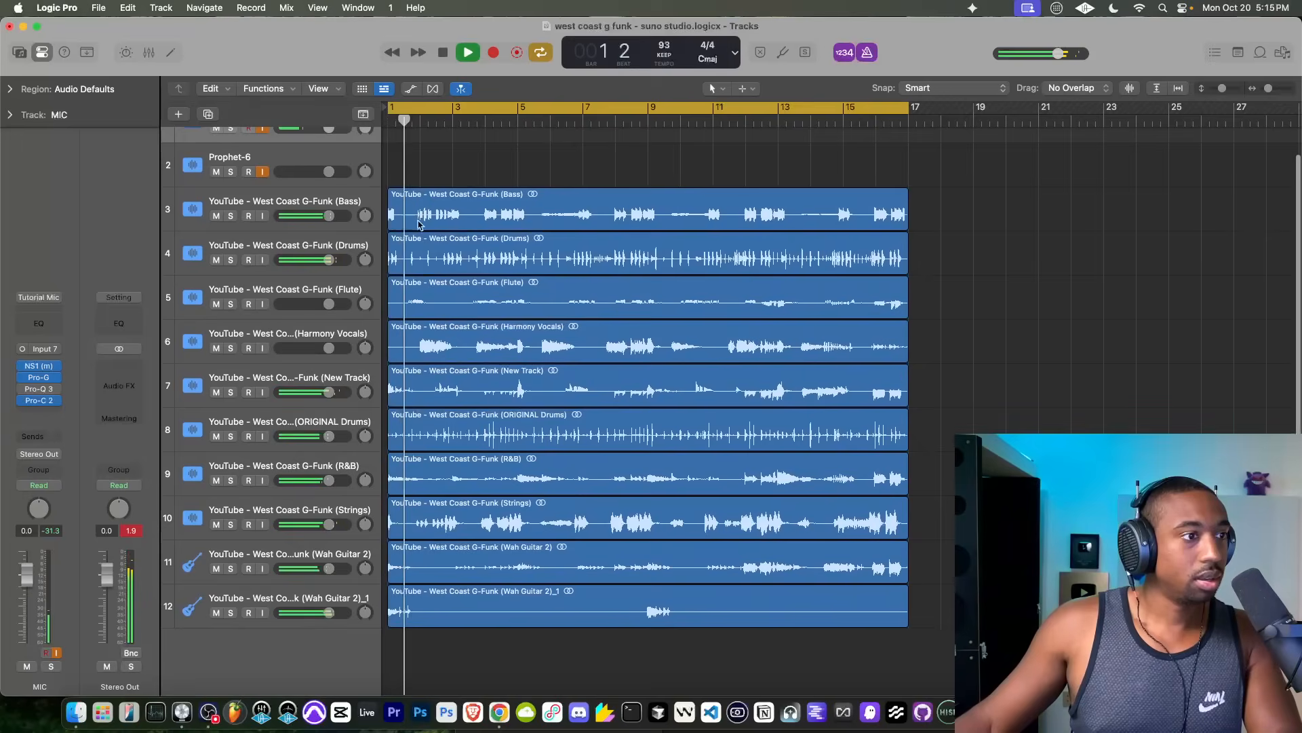
{"action": "key", "text": "space"}
Step: Delete the ORIGINAL Drums region and its track
{"action": "left_click", "coordinate": [354, 426]}
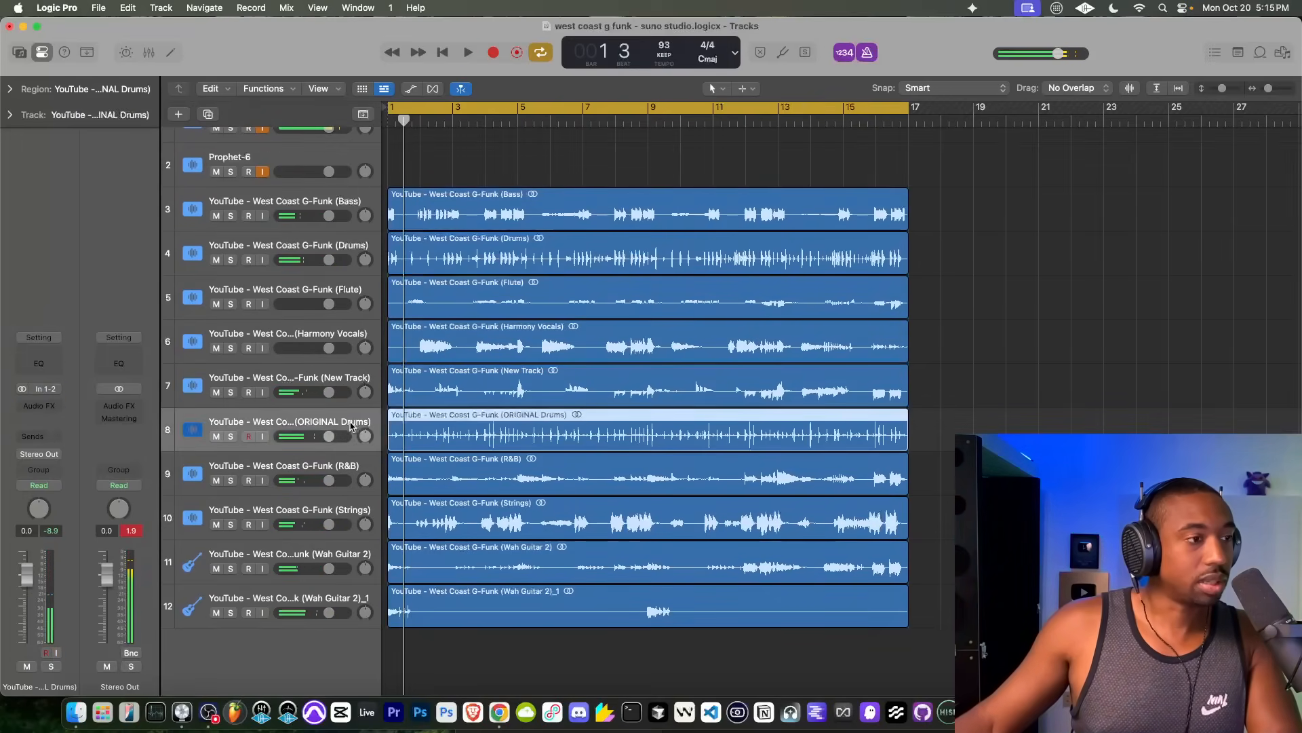
{"action": "left_click_drag", "start_coordinate": [327, 434], "coordinate": [190, 440]}
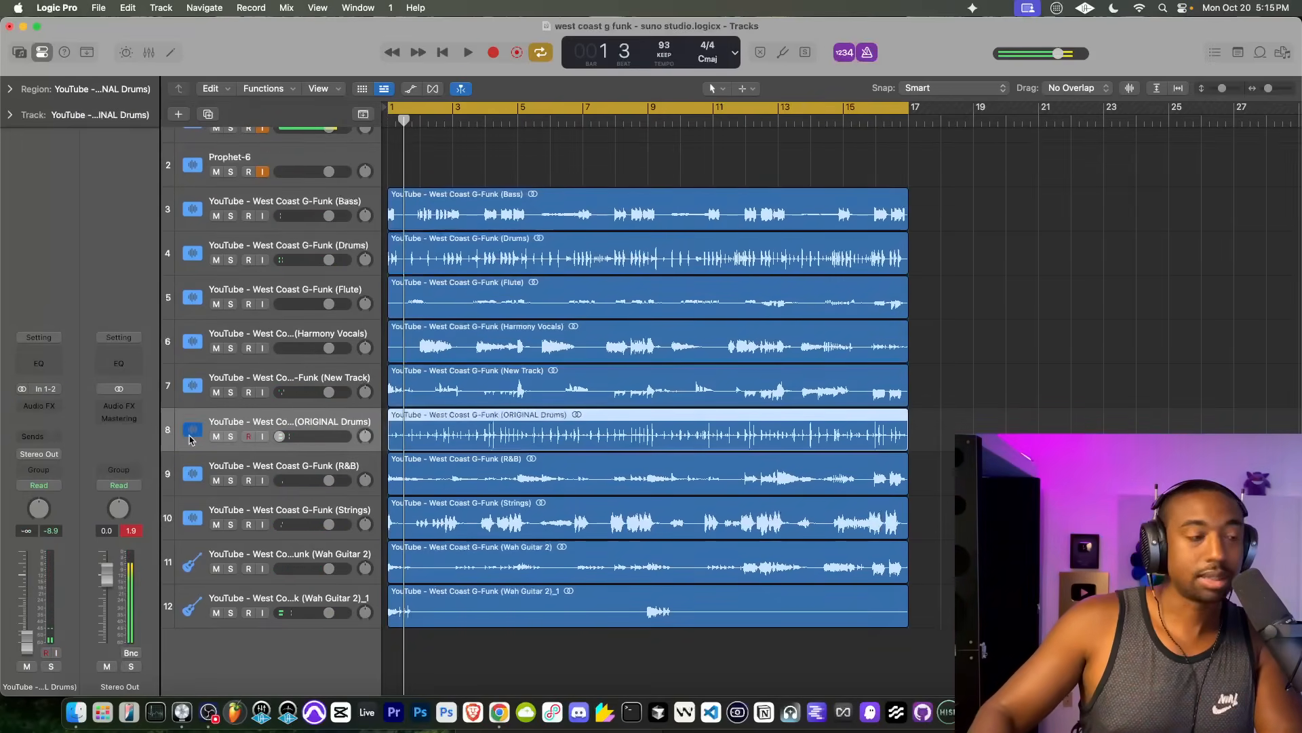
{"action": "key", "text": "Delete"}
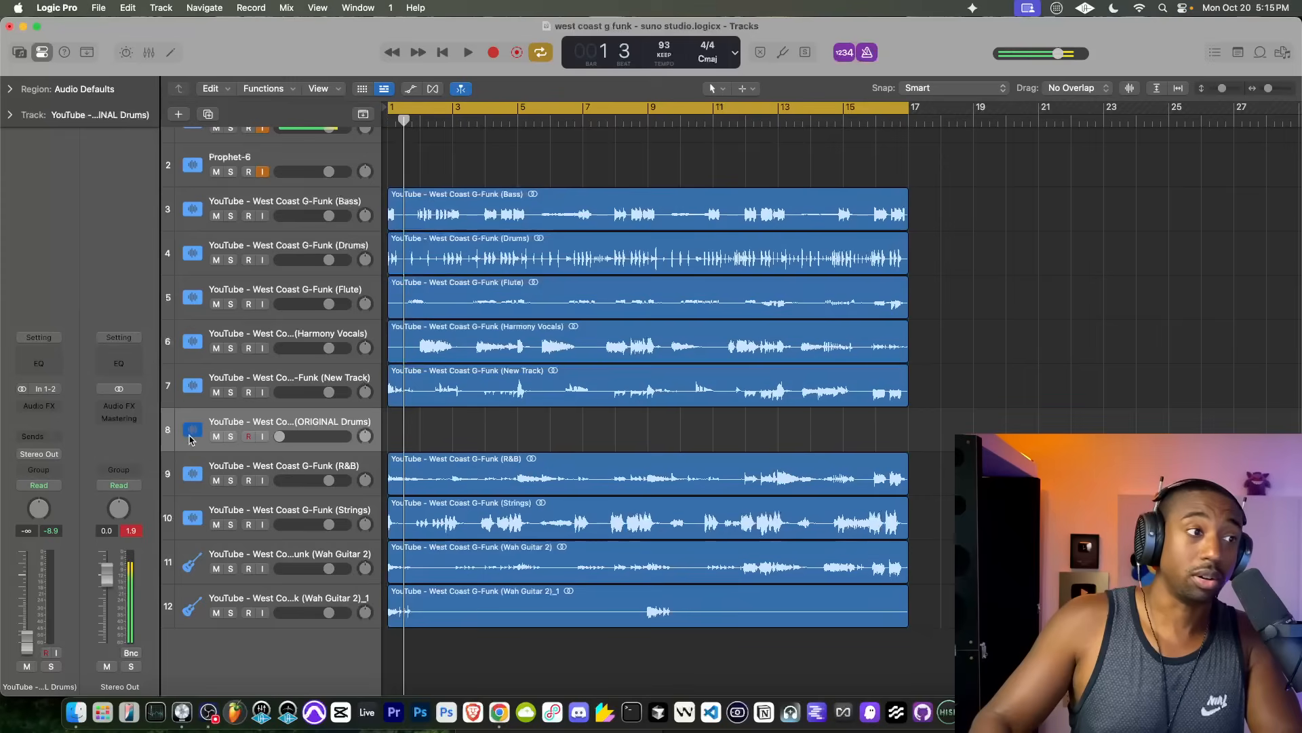
{"action": "key", "text": "super+BackSpace"}
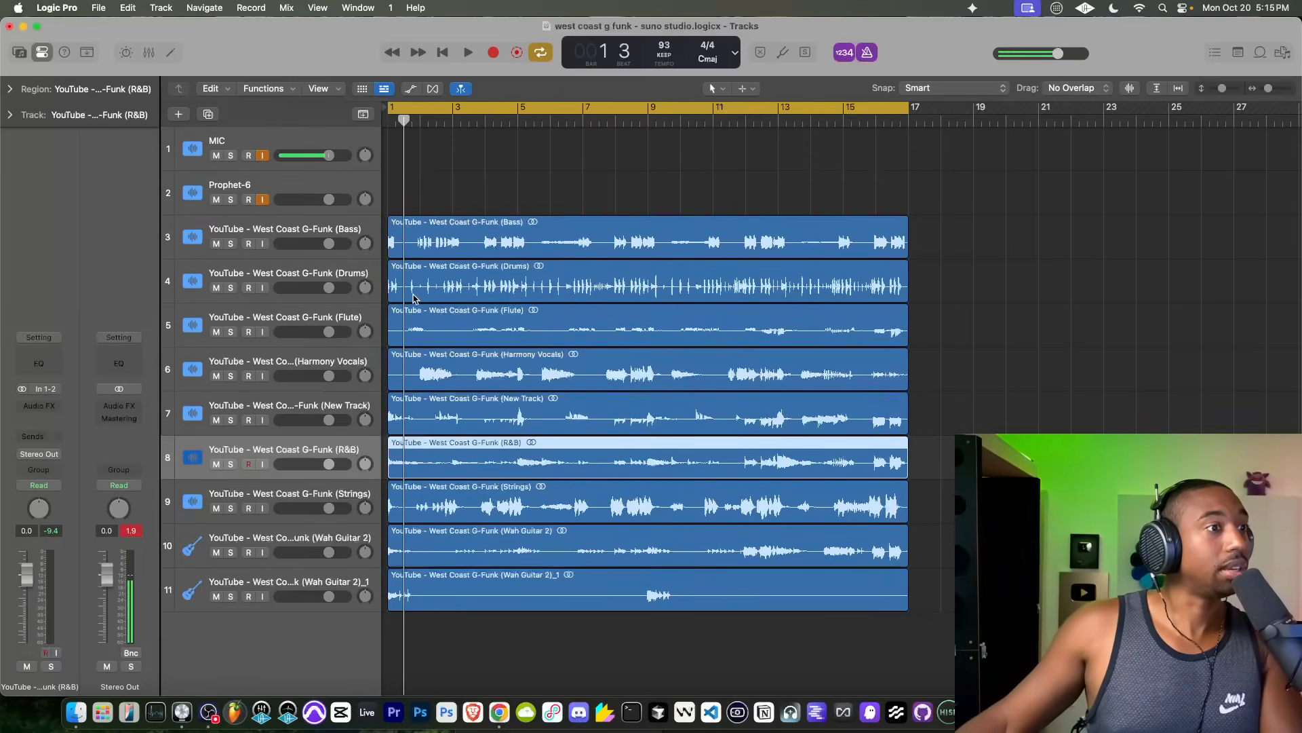
Step: Delete the remaining Drums region and its track, and audition the stems without drums
{"action": "key", "text": "space"}
{"action": "key", "text": "space"}
{"action": "left_click", "coordinate": [331, 278]}
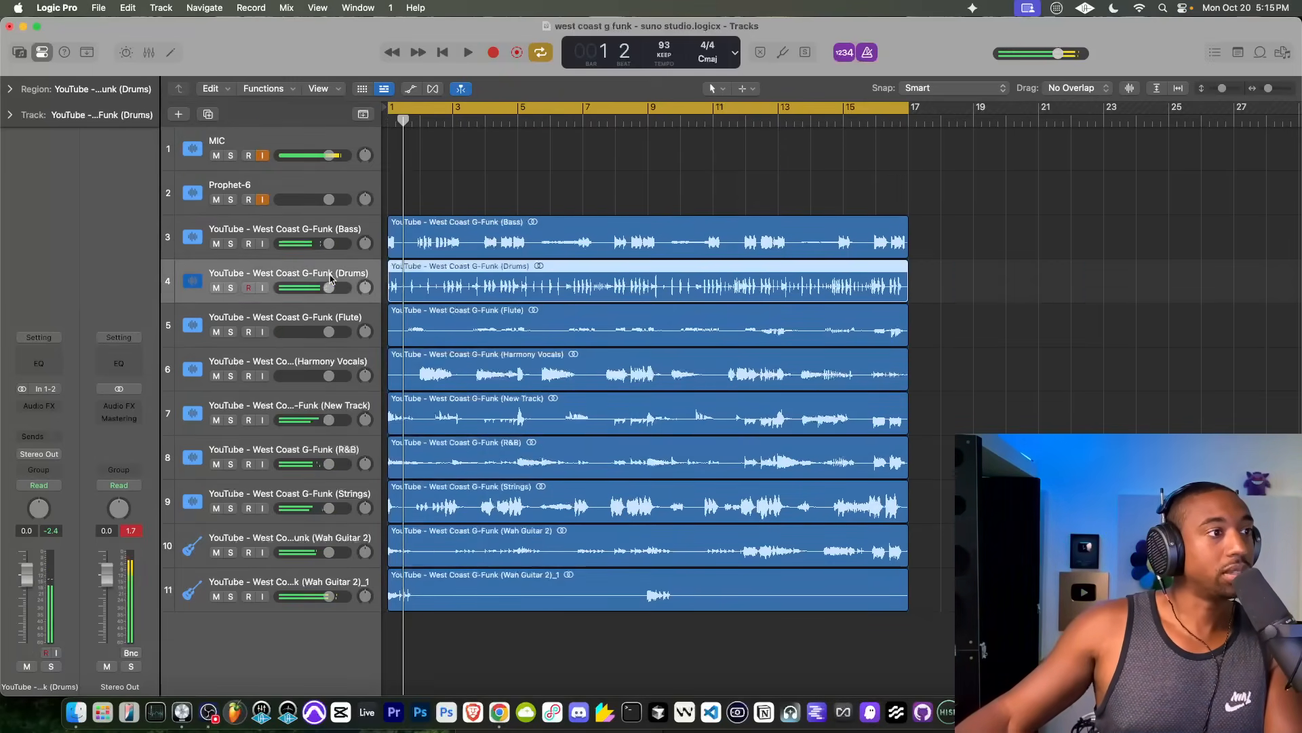
{"action": "key", "text": "Delete"}
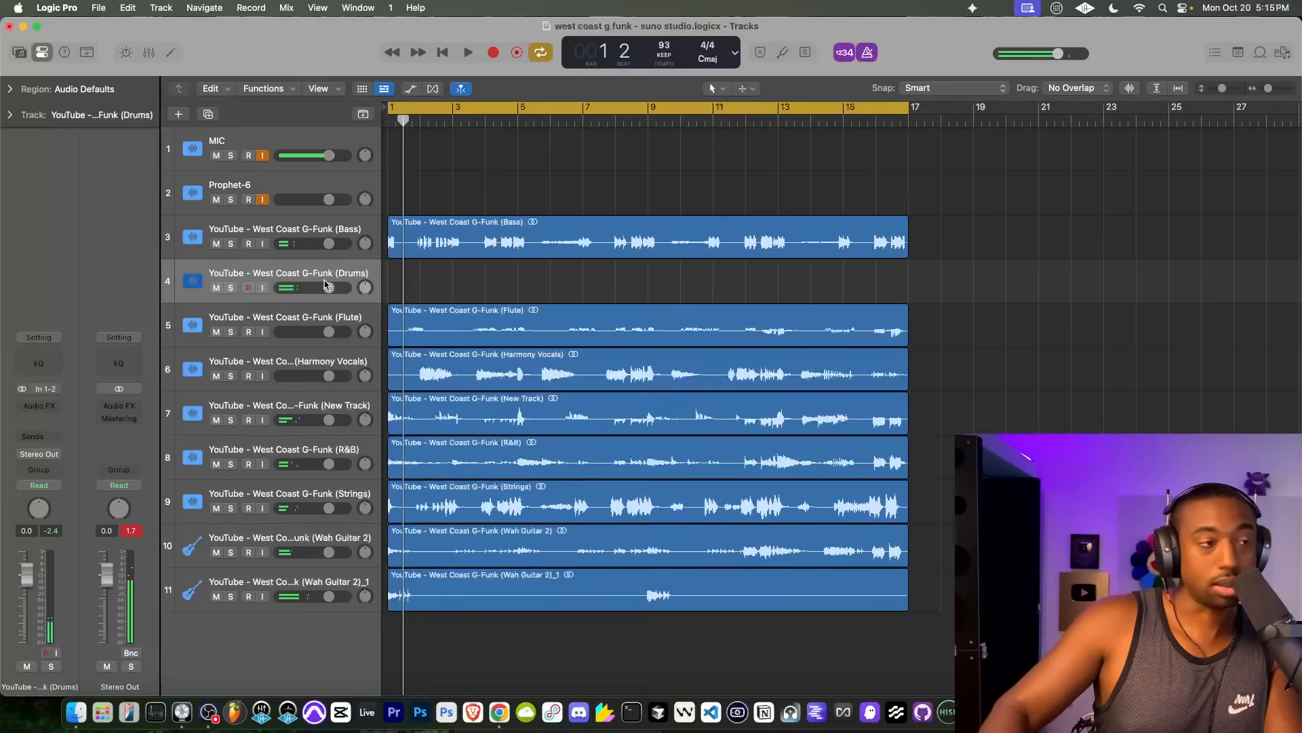
{"action": "key", "text": "super+BackSpace"}
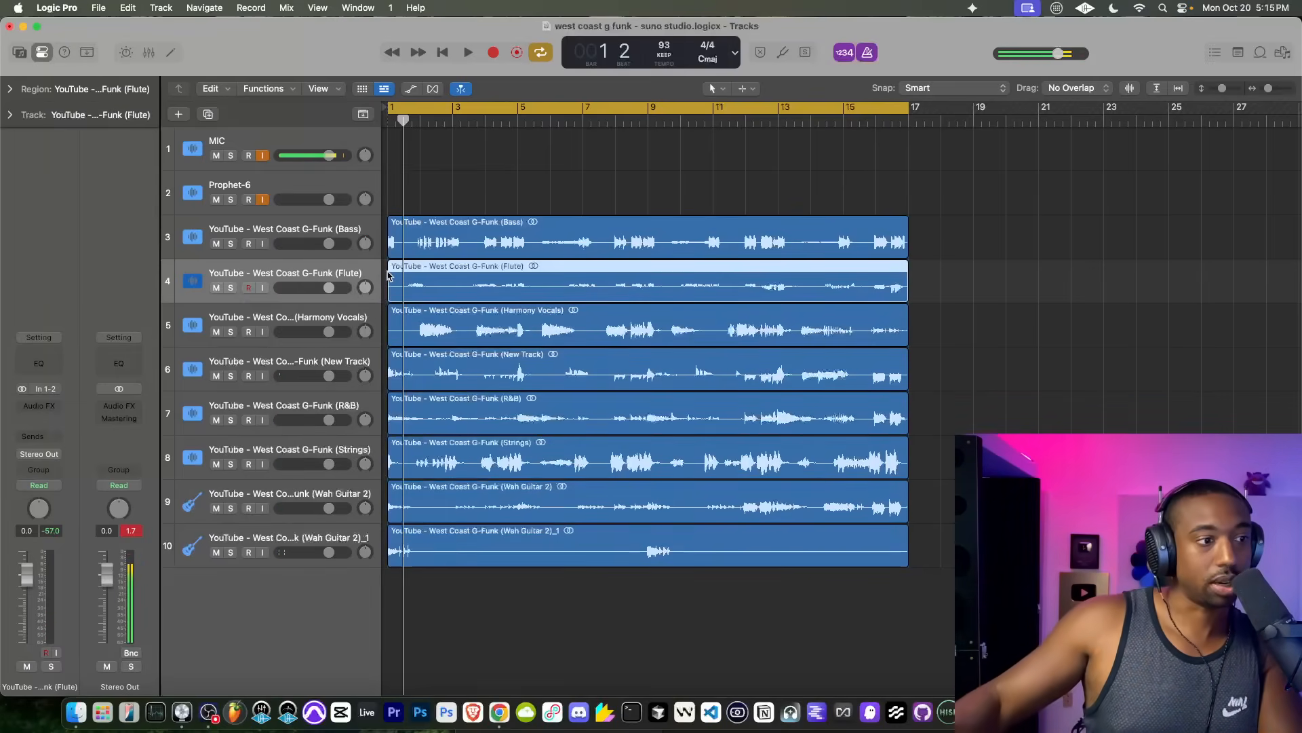
{"action": "key", "text": "space"}
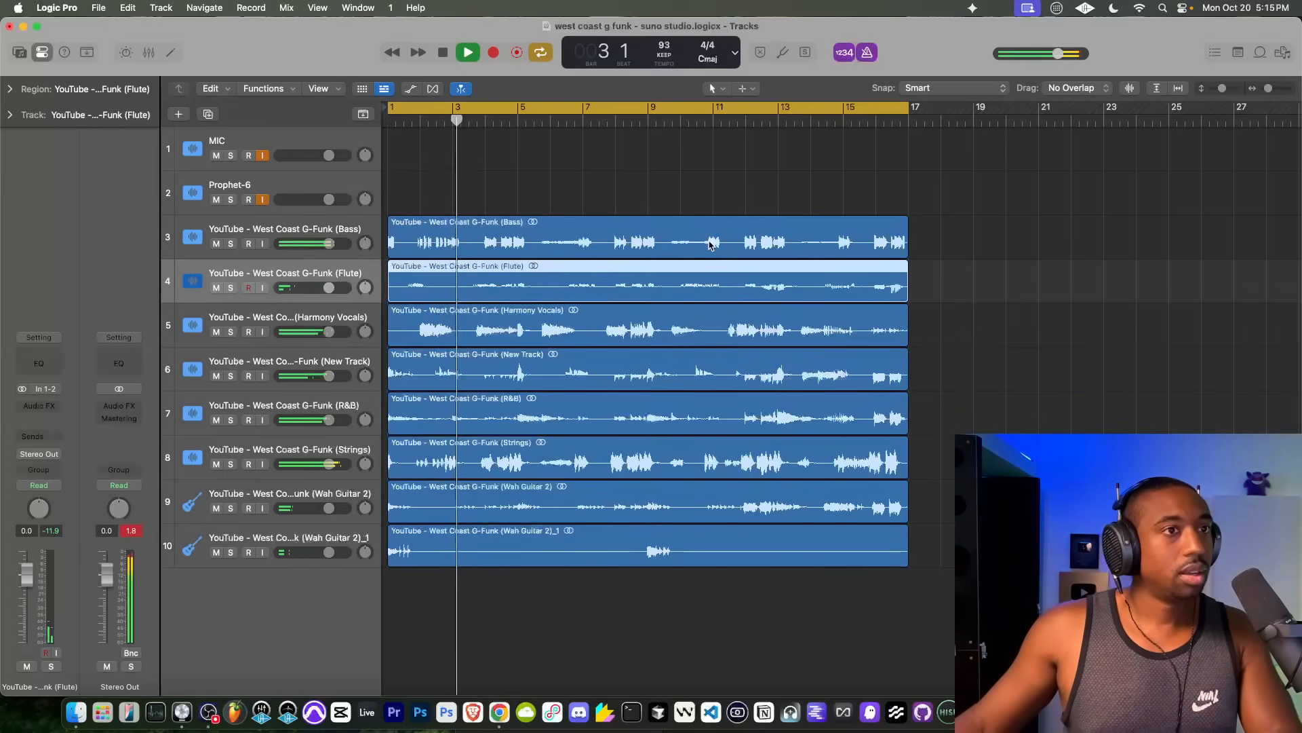
{"action": "key", "text": "space"}
Step: Repeat all eight stem regions so that copies fill bars 17 to 33, and extend the cycle range to bar 33
{"action": "scroll", "coordinate": [712, 245], "scroll_direction": "down", "scroll_amount": 10}
{"action": "scroll", "coordinate": [543, 216], "scroll_direction": "up", "scroll_amount": 10}
{"action": "scroll", "coordinate": [543, 215], "scroll_direction": "left", "scroll_amount": 10}
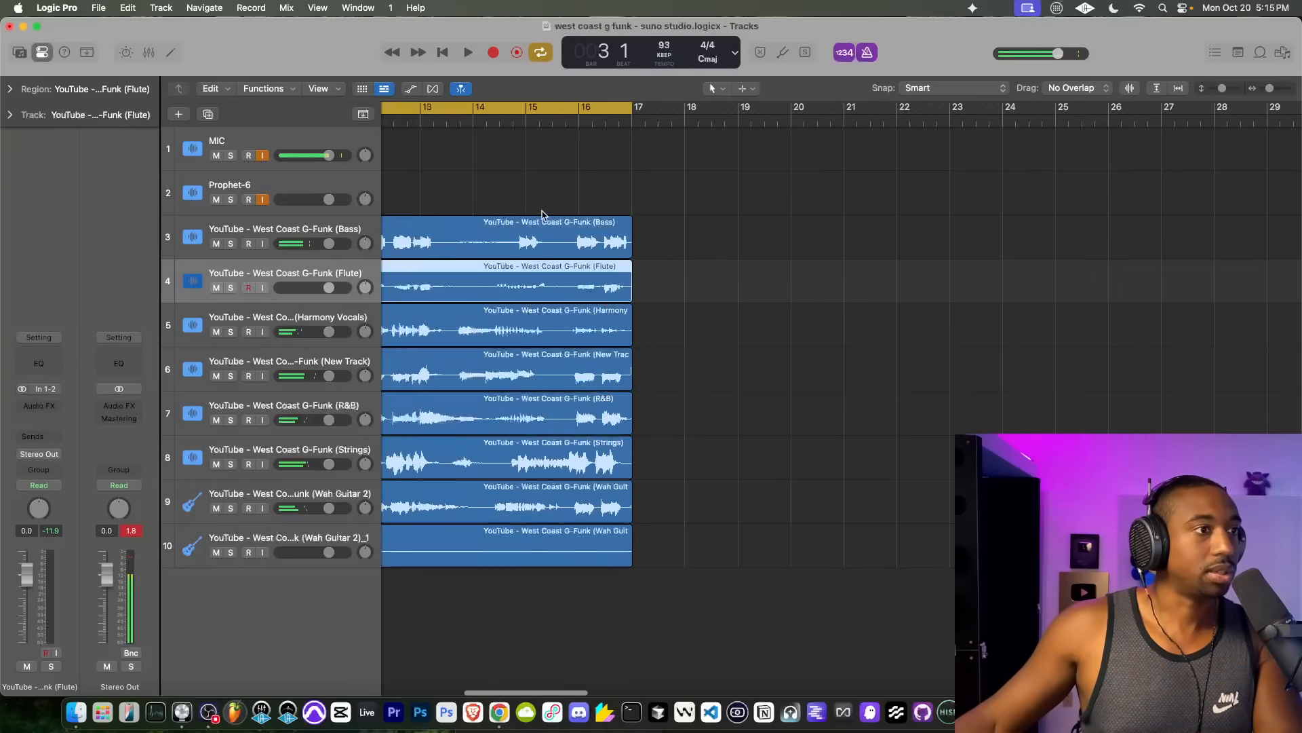
{"action": "scroll", "coordinate": [658, 238], "scroll_direction": "left", "scroll_amount": 5}
{"action": "scroll", "coordinate": [668, 235], "scroll_direction": "down", "scroll_amount": 1}
{"action": "left_click_drag", "start_coordinate": [845, 180], "coordinate": [244, 566]}
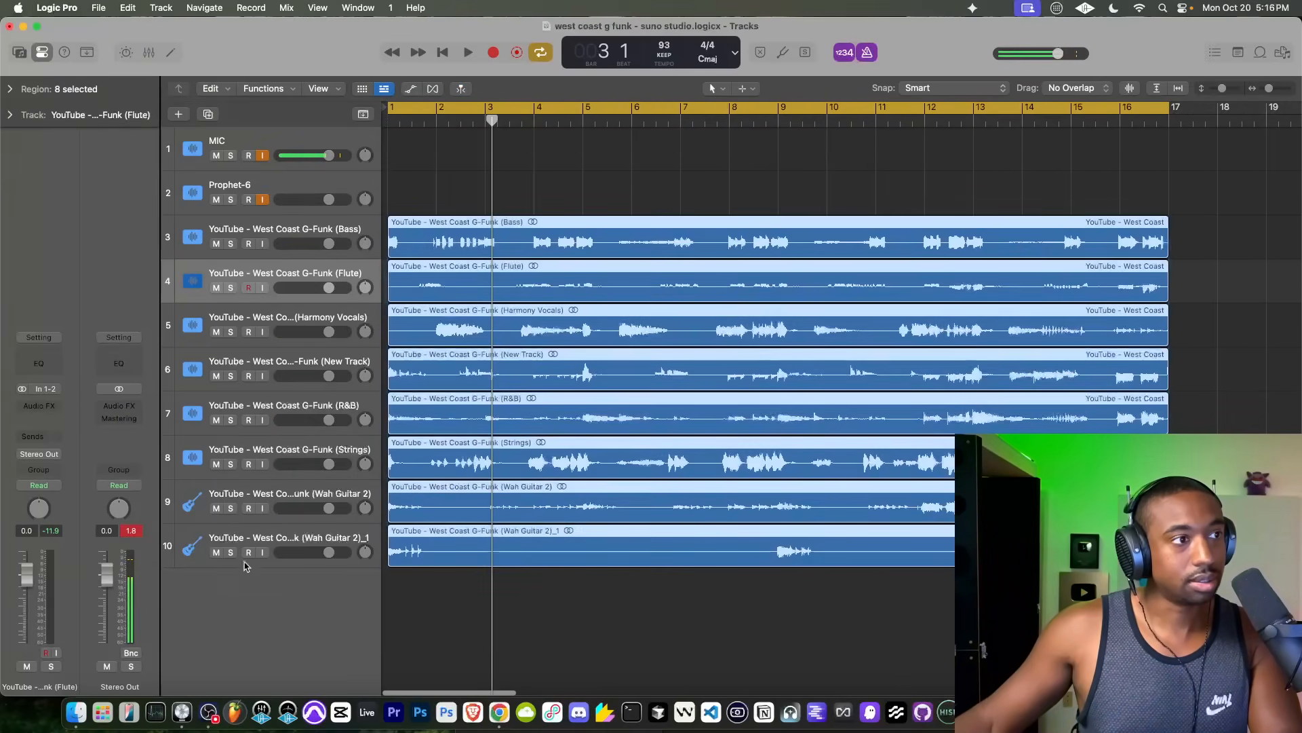
{"action": "scroll", "coordinate": [610, 378], "scroll_direction": "down", "scroll_amount": 5}
{"action": "key", "text": "super+r"}
{"action": "scroll", "coordinate": [534, 344], "scroll_direction": "left", "scroll_amount": 2}
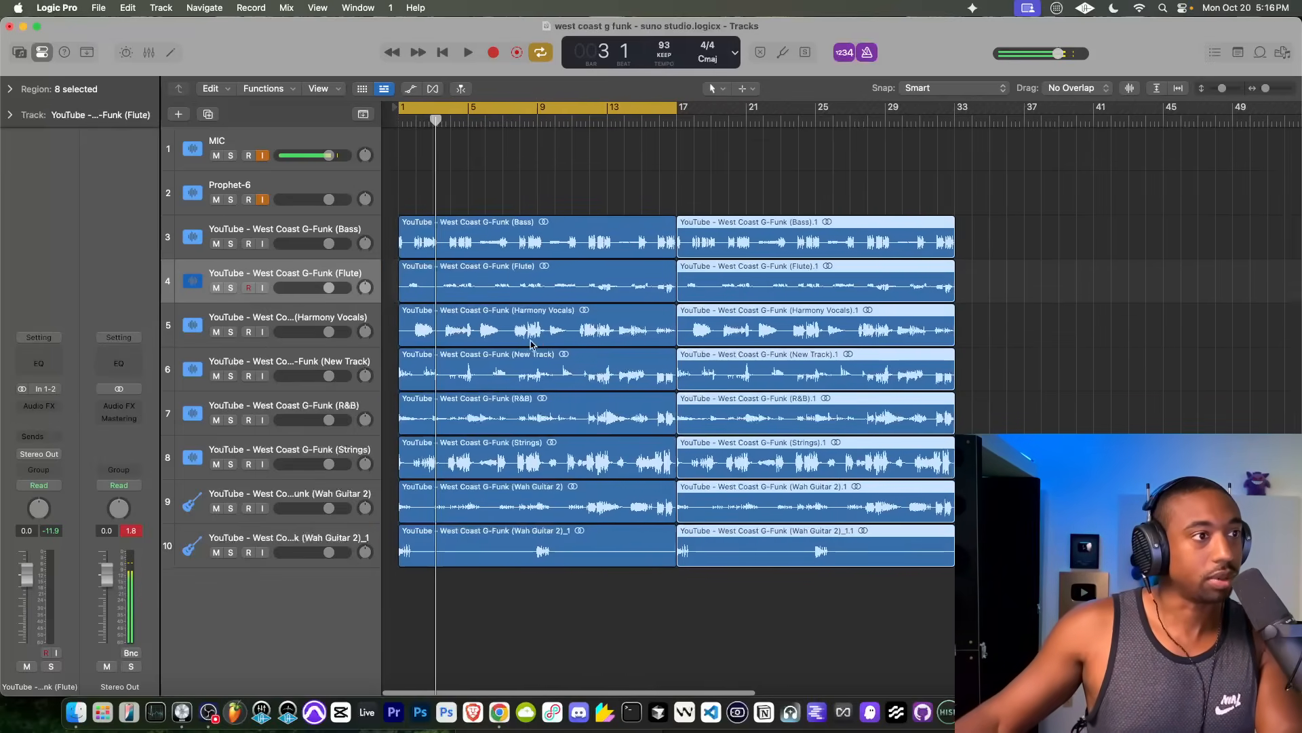
{"action": "left_click_drag", "start_coordinate": [662, 107], "coordinate": [945, 137]}
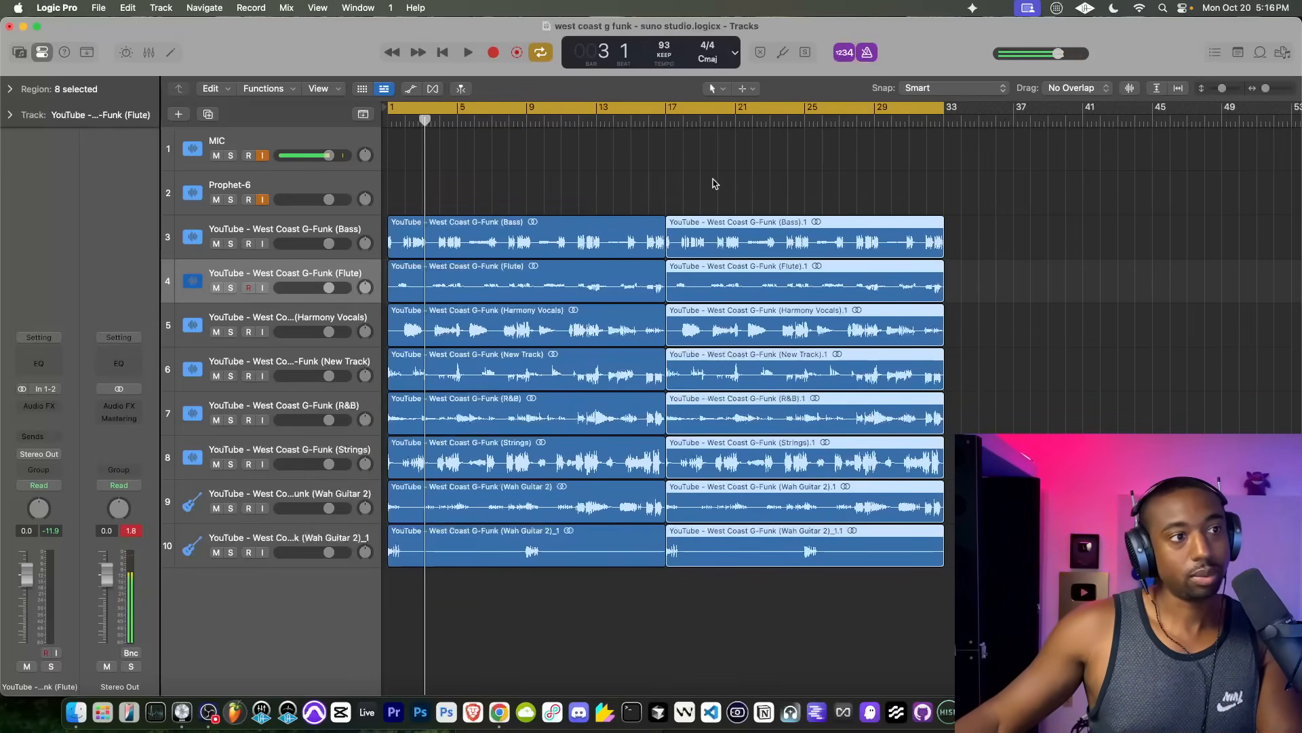
{"action": "left_click", "coordinate": [714, 183]}
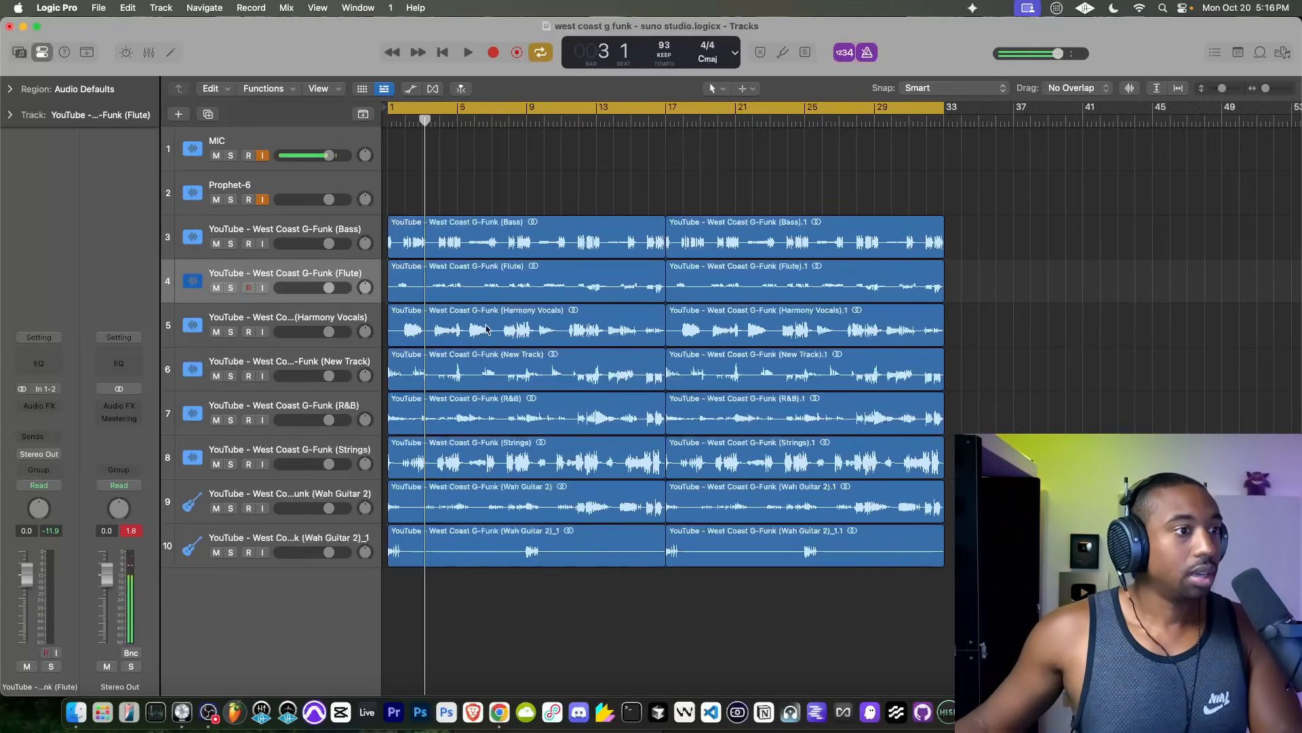
Step: Delete the Strings region in bars 1 to 17 and briefly audition the section from bar 1
{"action": "left_click", "coordinate": [514, 461]}
{"action": "key", "text": "Delete"}
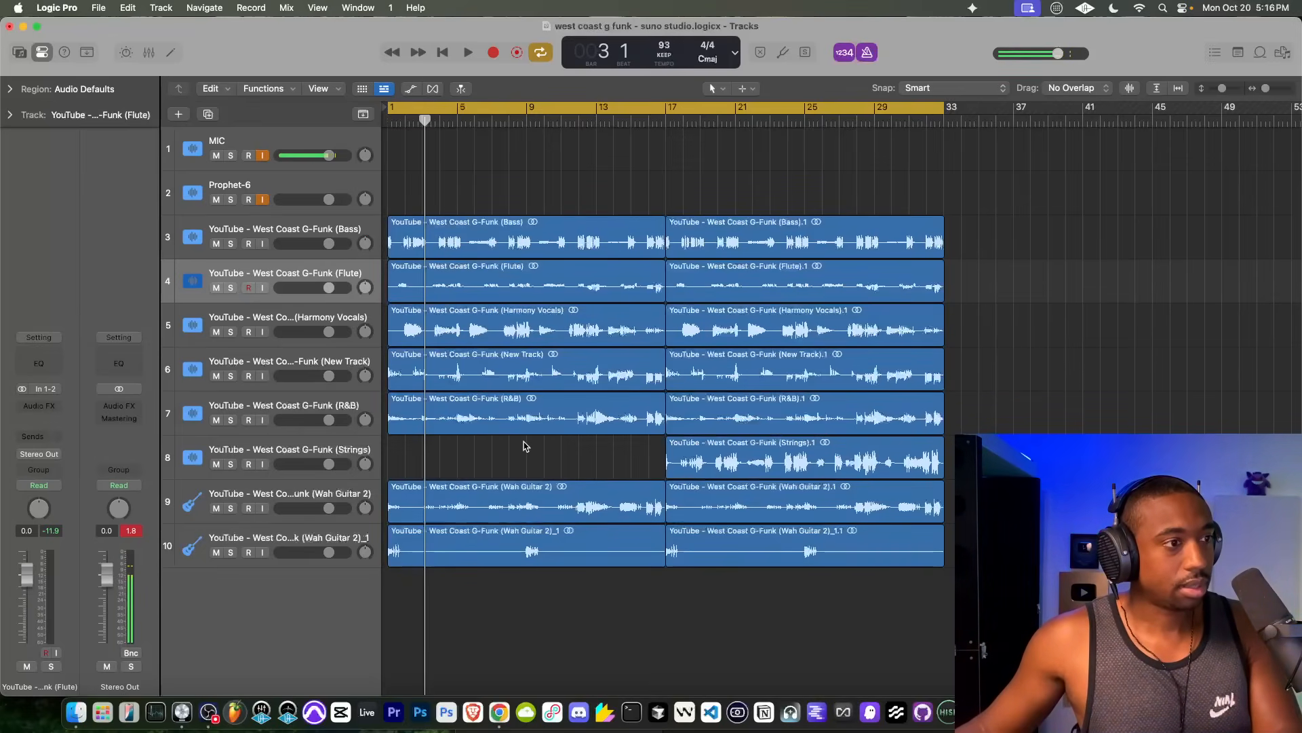
{"action": "key", "text": "Return"}
{"action": "key", "text": "space"}
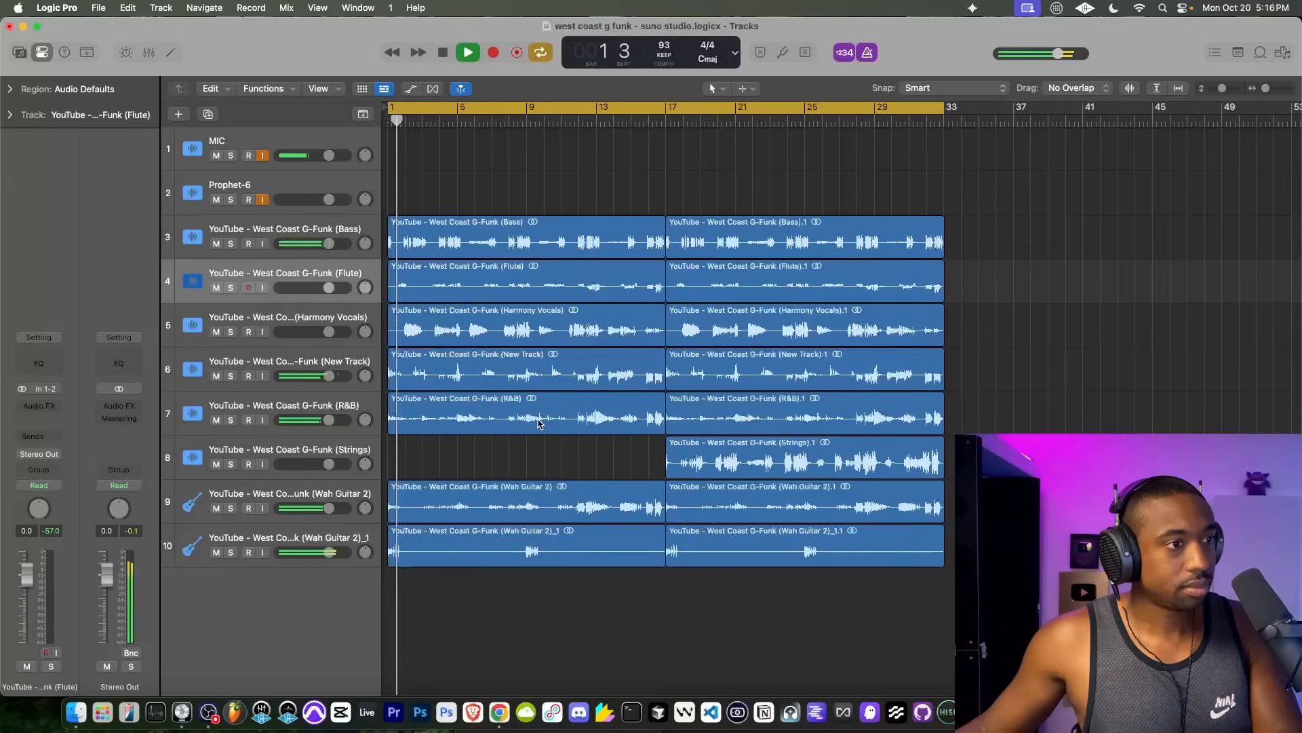
{"action": "key", "text": "space"}
Step: Delete the R&B region in bars 1 to 17, and save the project while it plays from bar 1
{"action": "left_click", "coordinate": [538, 423]}
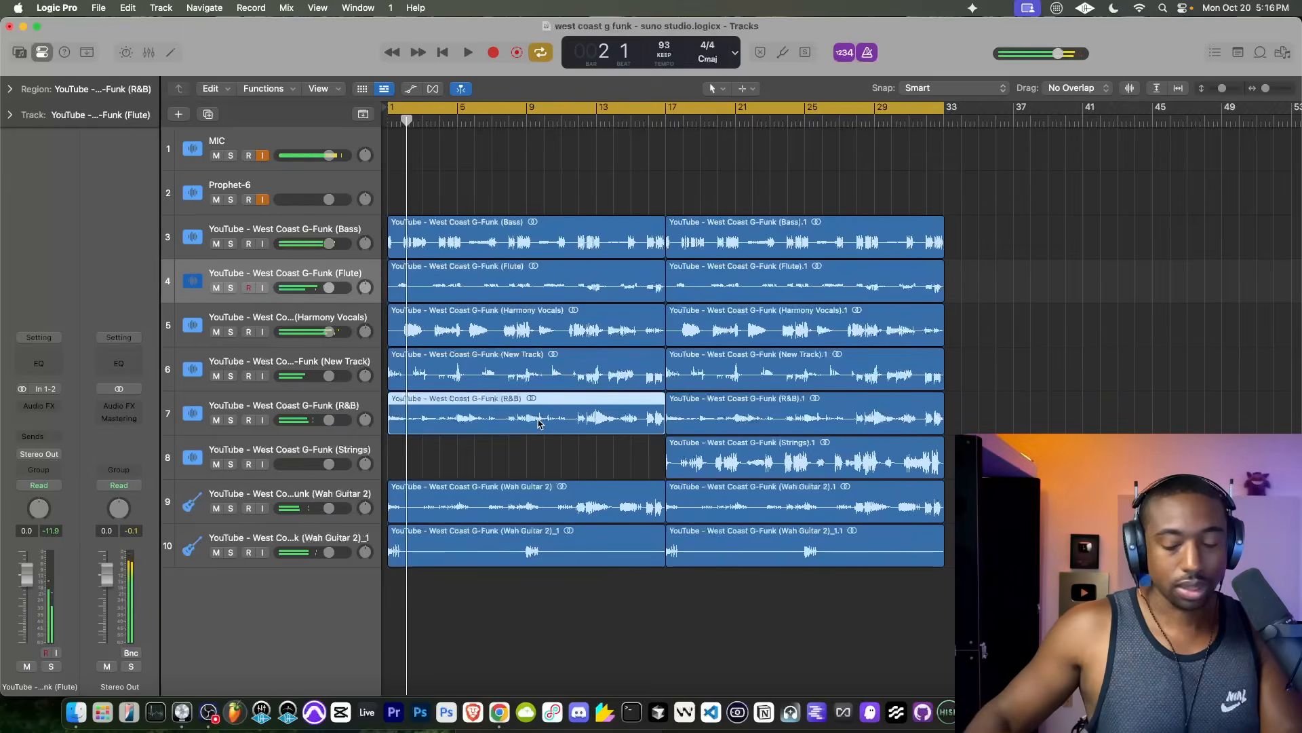
{"action": "key", "text": "Delete"}
{"action": "key", "text": "Return"}
{"action": "key", "text": "space"}
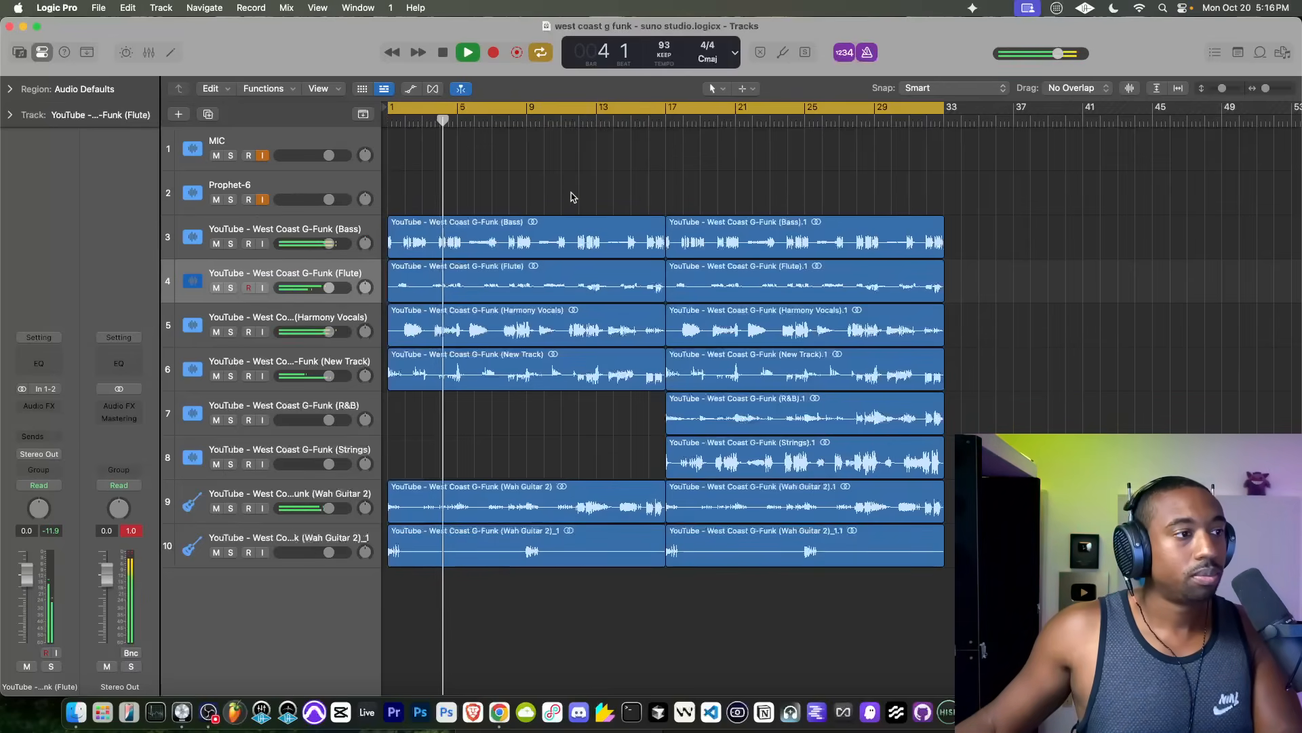
{"action": "key", "text": "super+s"}
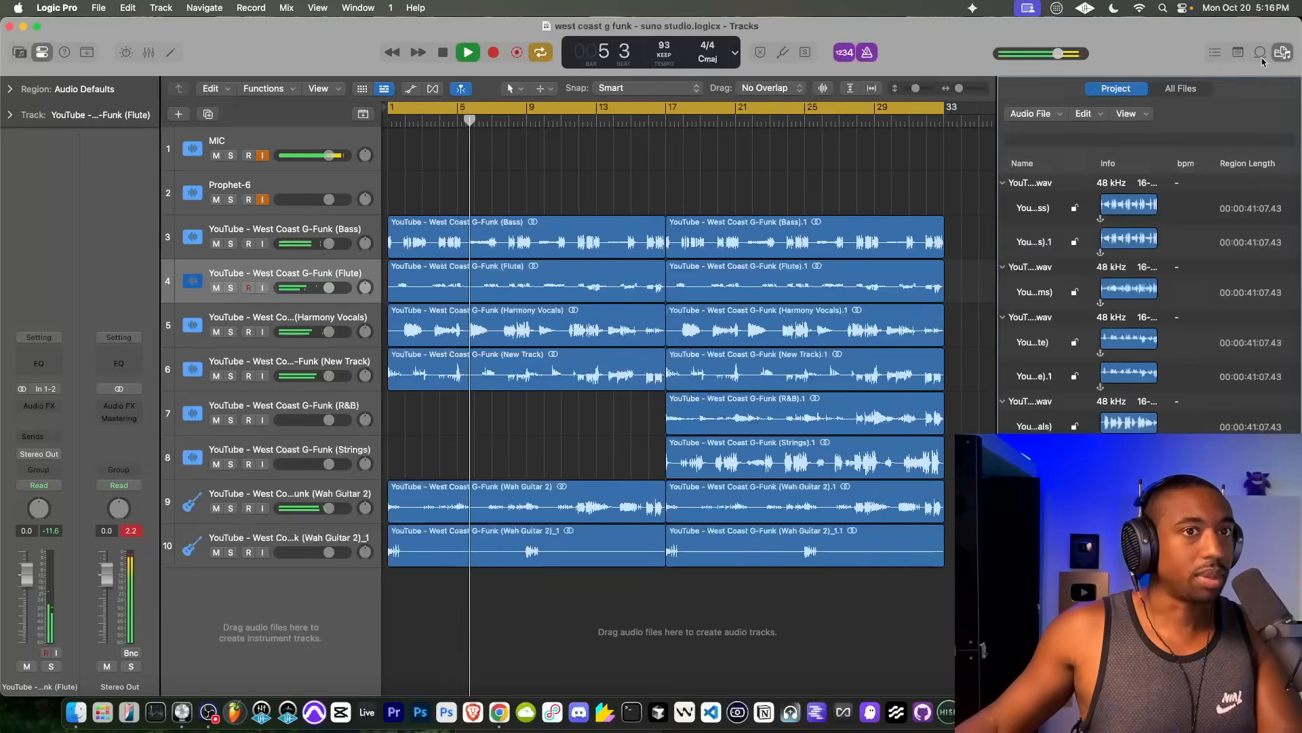
Step: Browse from the bookmarked Busy Works Beats folder through Blueprint (ALL SOUNDS) and Drum Kits to the Kicks folder
{"action": "left_click", "coordinate": [1283, 52]}
{"action": "left_click", "coordinate": [1179, 88]}
{"action": "key", "text": "space"}
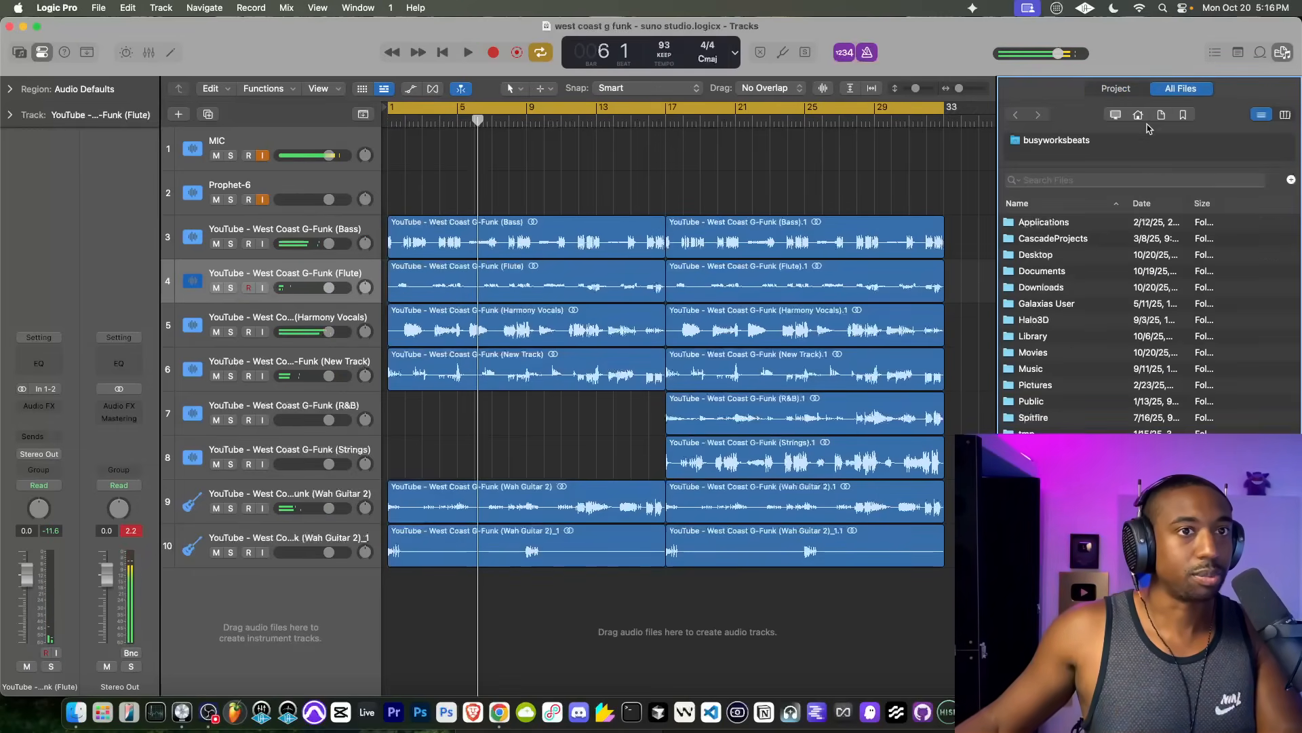
{"action": "left_click", "coordinate": [1182, 114]}
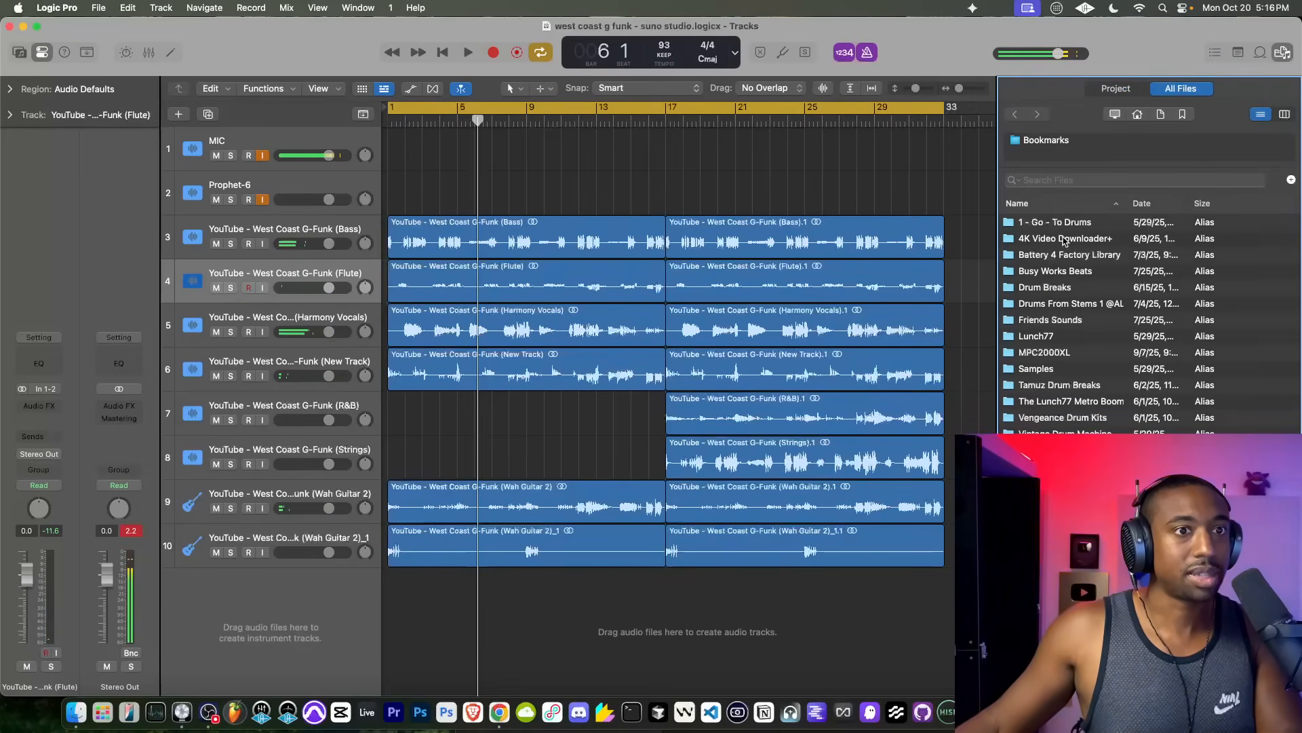
{"action": "double_click", "coordinate": [1062, 272]}
{"action": "double_click", "coordinate": [1067, 241]}
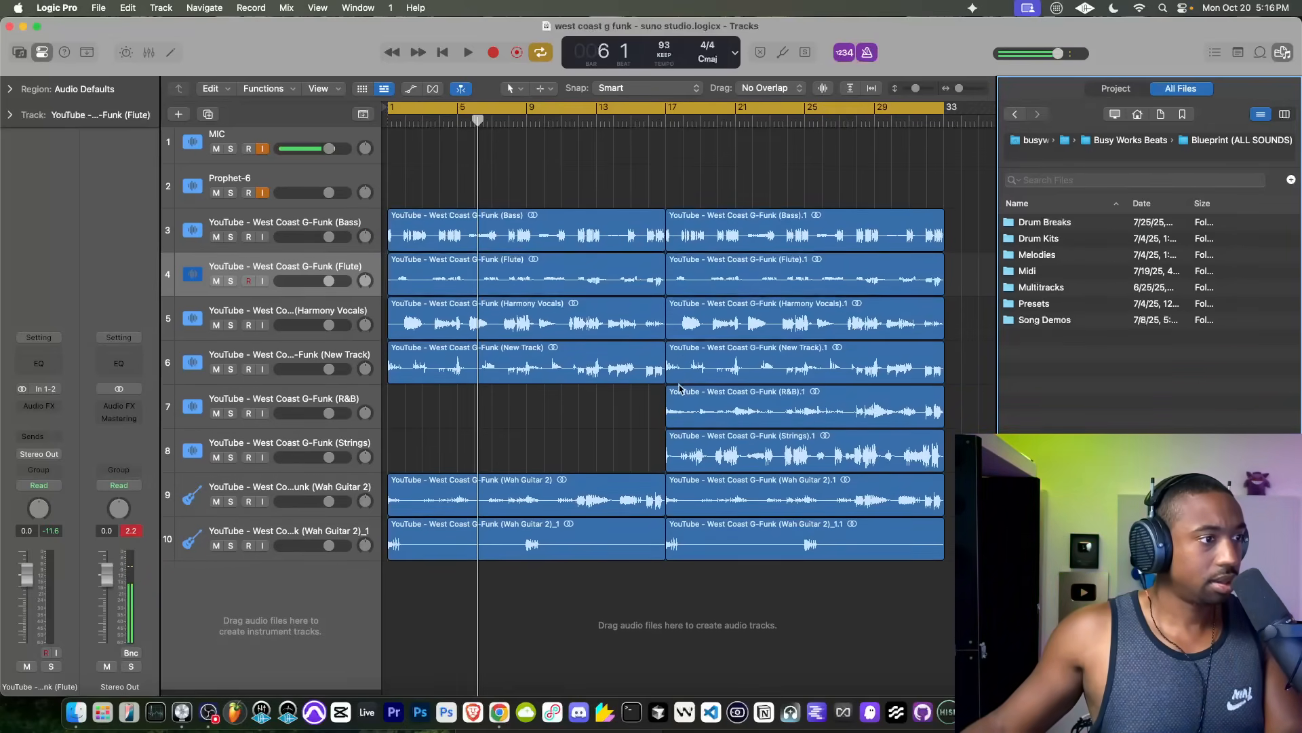
{"action": "right_click", "coordinate": [298, 601]}
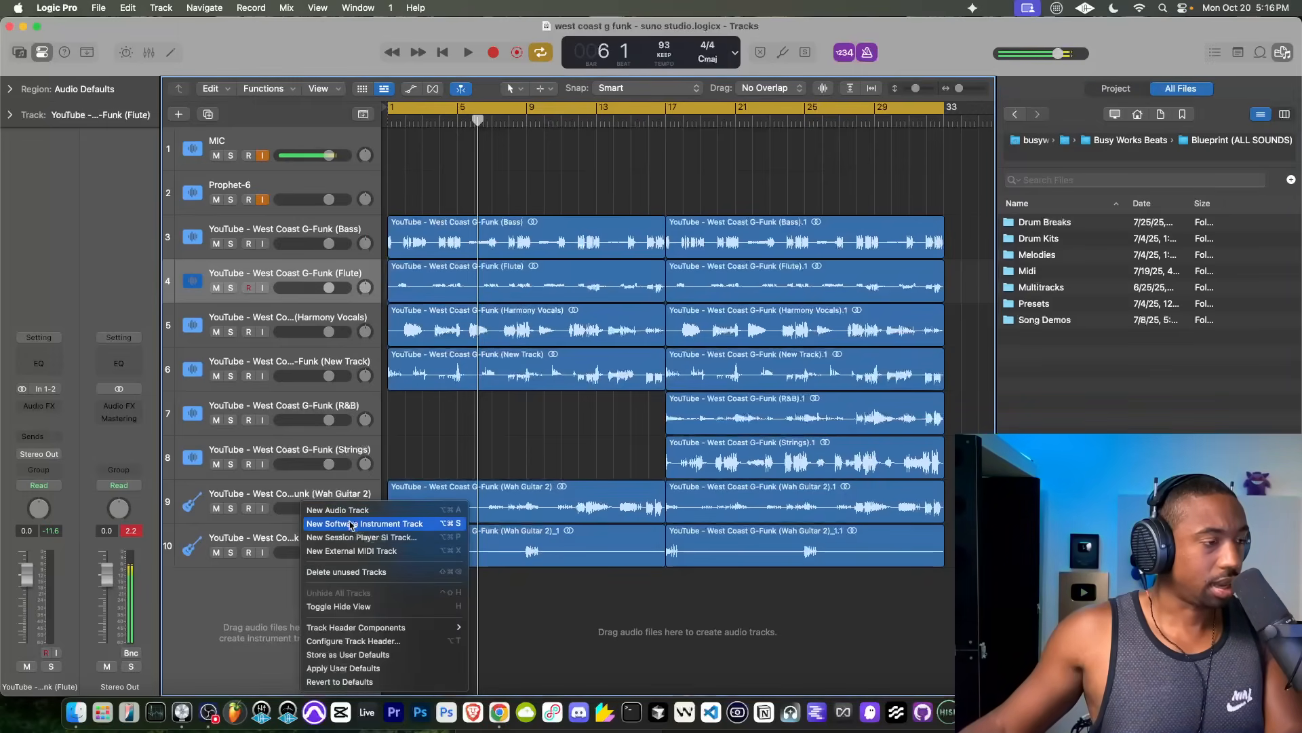
{"action": "left_click", "coordinate": [1054, 243]}
{"action": "double_click", "coordinate": [1053, 243]}
{"action": "double_click", "coordinate": [1048, 335]}
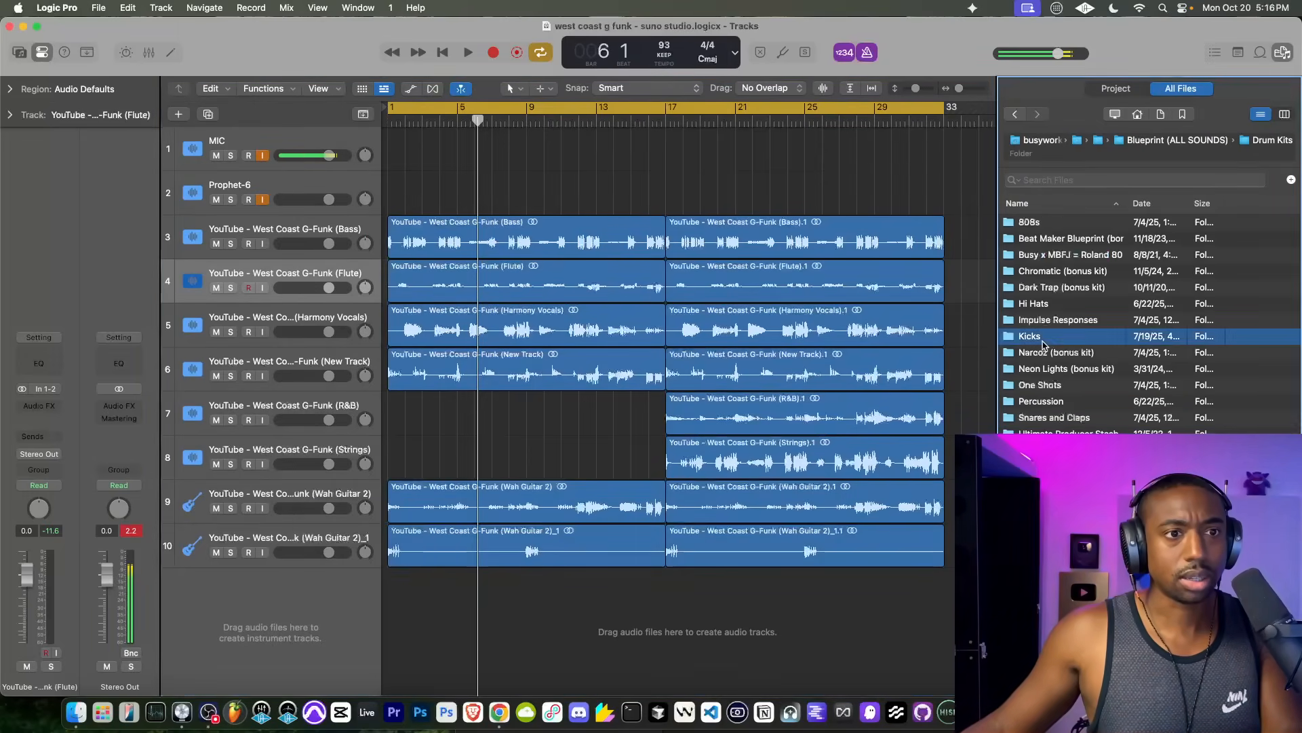
Step: Audition several Big Whammy and Big Shot kick samples in the Kicks folder
{"action": "scroll", "coordinate": [1055, 359], "scroll_direction": "down", "scroll_amount": 5}
{"action": "left_click", "coordinate": [1065, 369]}
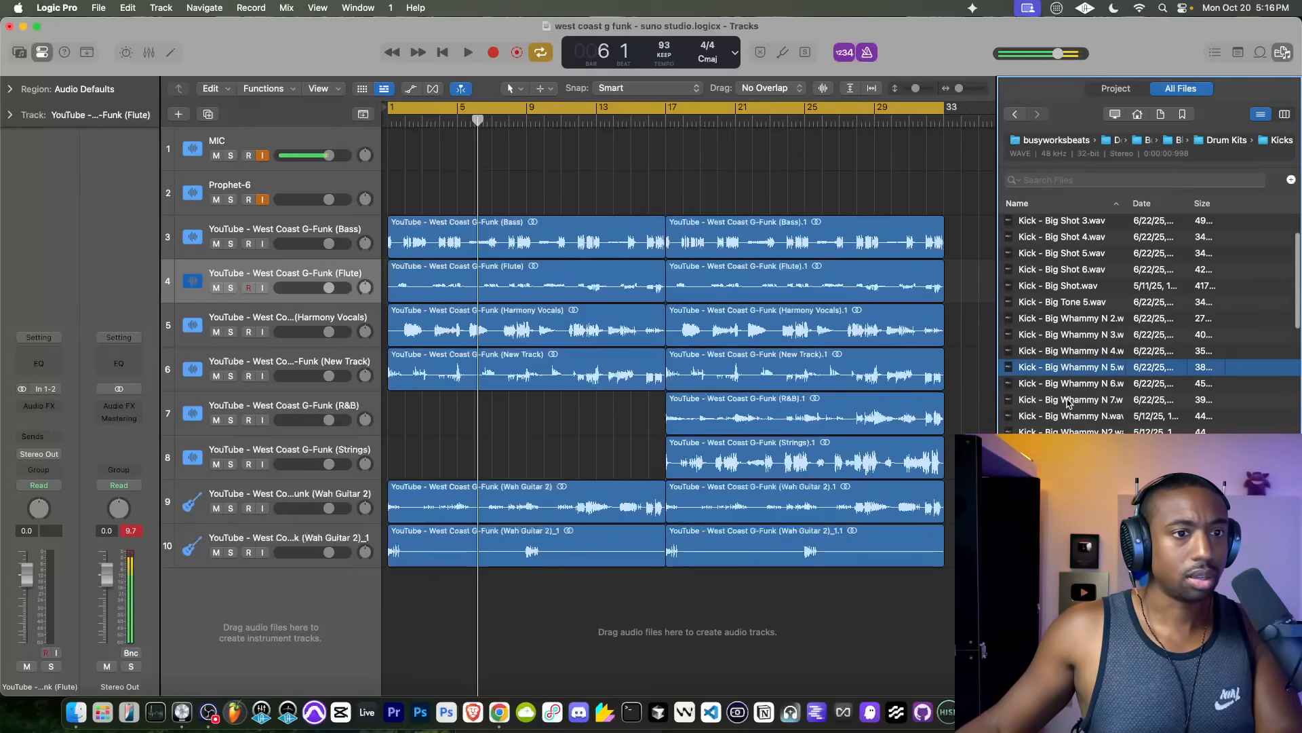
{"action": "key", "text": "Down"}
{"action": "key", "text": "Down"}
{"action": "key", "text": "Down"}
{"action": "key", "text": "Down"}
{"action": "left_click", "coordinate": [1075, 323]}
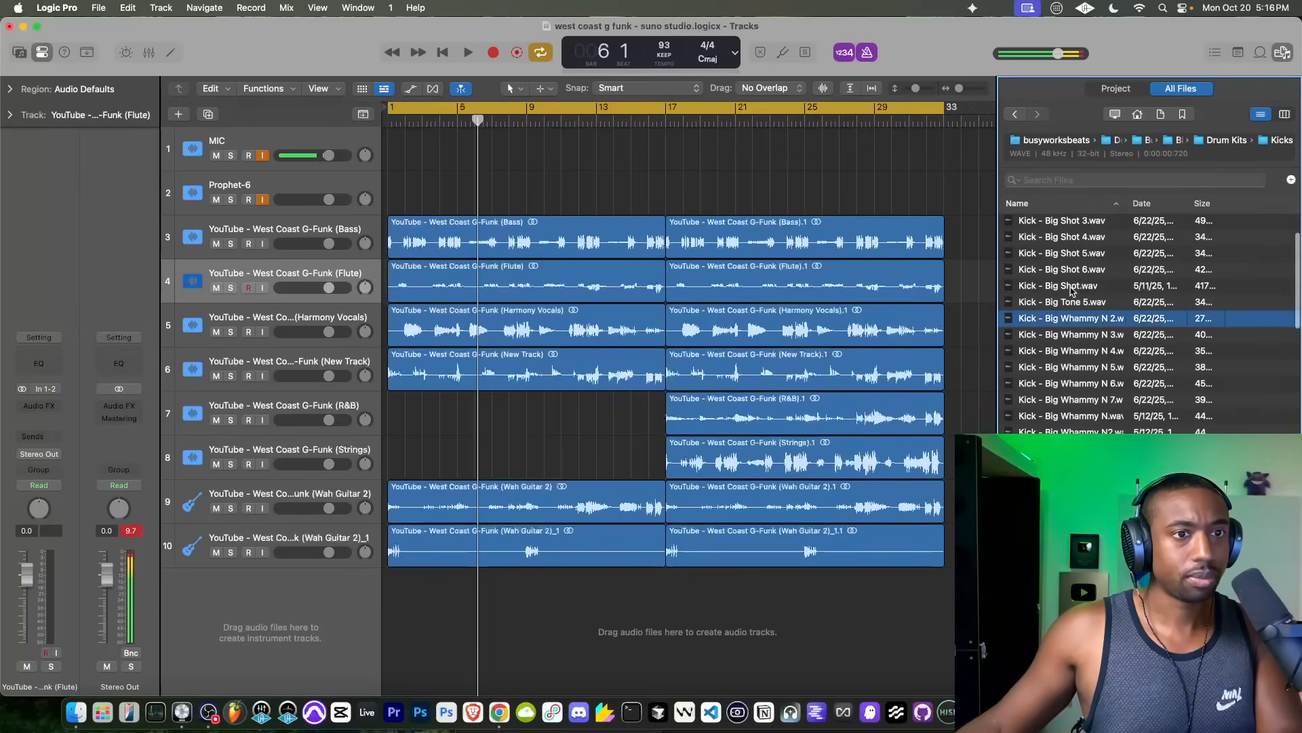
{"action": "left_click", "coordinate": [1073, 288]}
{"action": "scroll", "coordinate": [1076, 331], "scroll_direction": "up", "scroll_amount": 2}
{"action": "left_click", "coordinate": [1077, 308]}
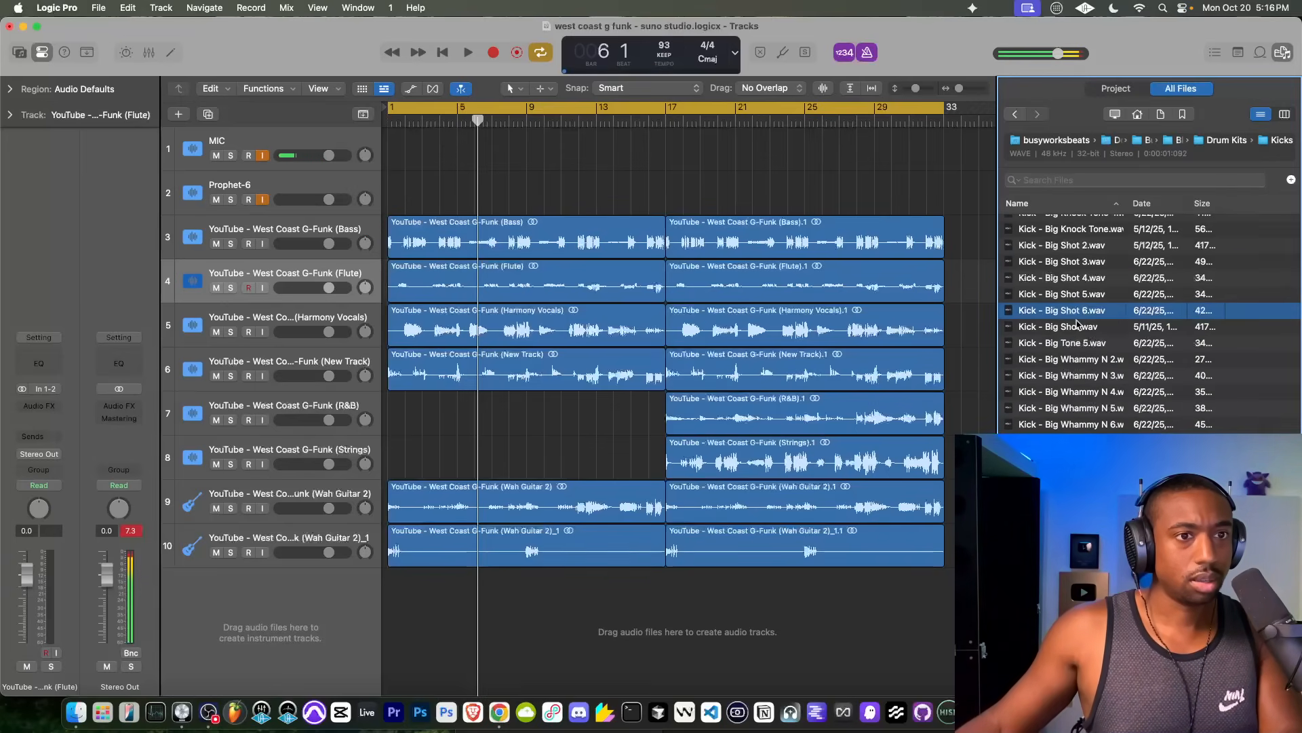
Step: Create a drum machine track from Kick - Big Shot.wav, and turn off input monitoring on the Prophet-6 track
{"action": "left_click", "coordinate": [1081, 329]}
{"action": "left_click_drag", "start_coordinate": [1081, 329], "coordinate": [290, 638]}
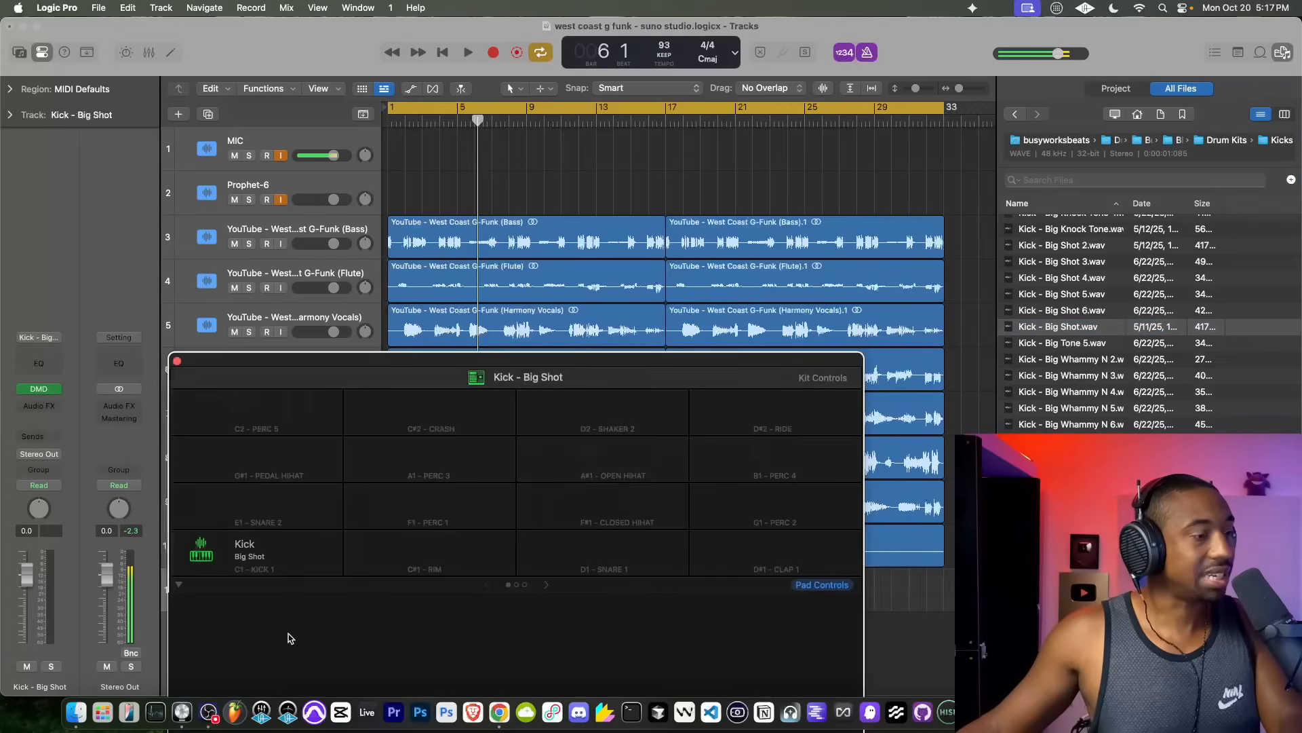
{"action": "mouse_move", "coordinate": [298, 573]}
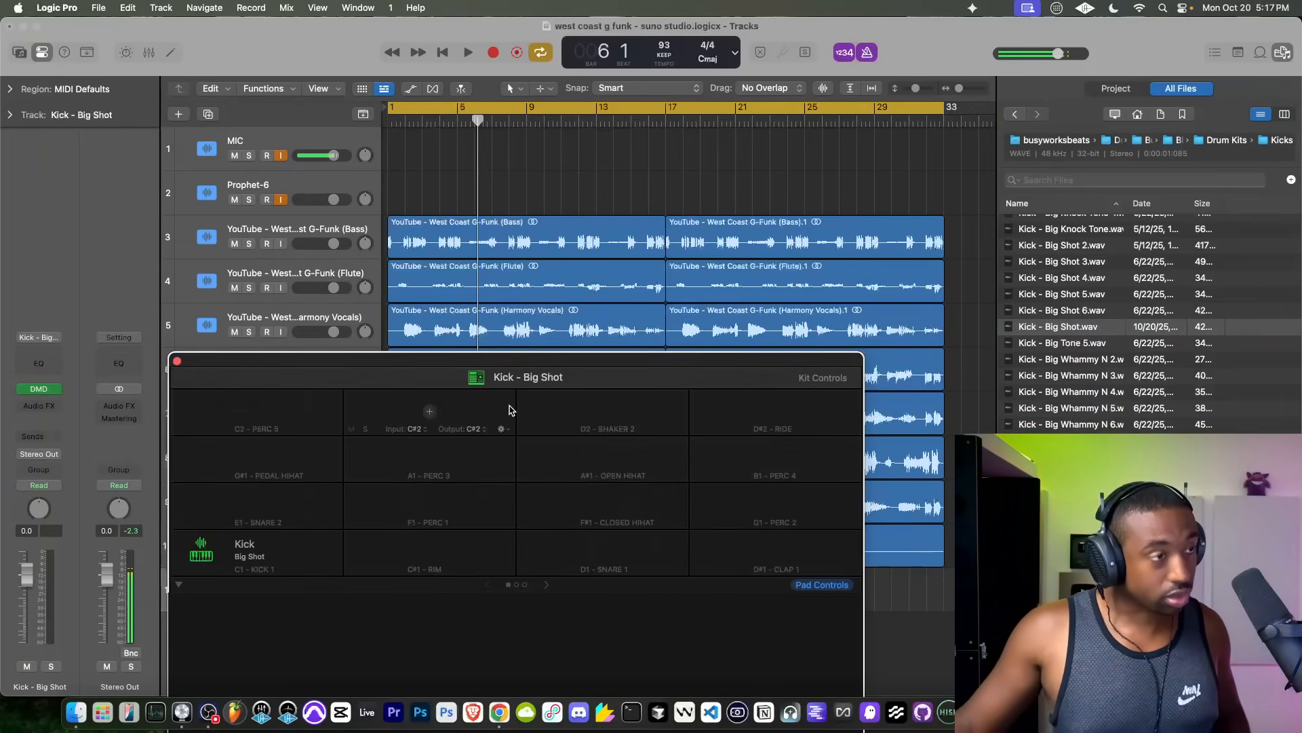
{"action": "left_click", "coordinate": [279, 202]}
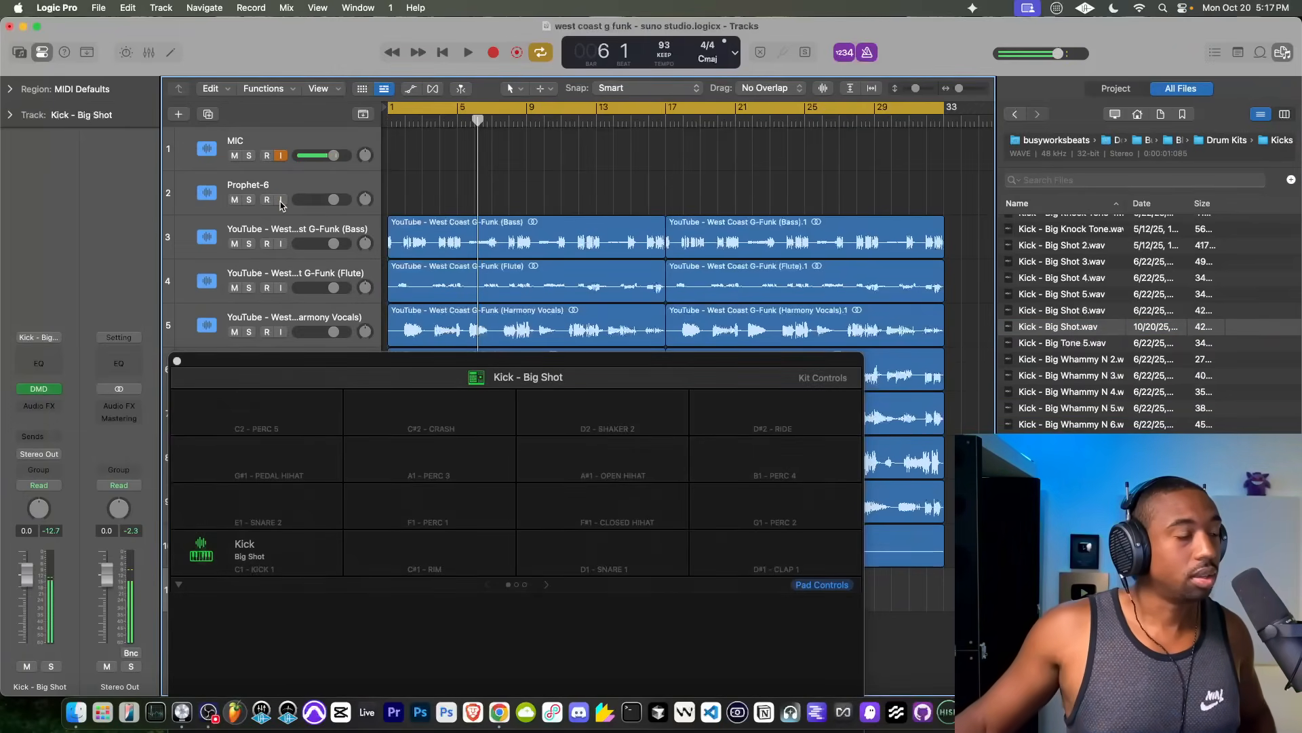
Step: Audition alternative kicks in the Kicks folder, including the numbered Big Shot, Big Whammy, G Unit and Rumble samples
{"action": "left_click", "coordinate": [1064, 274]}
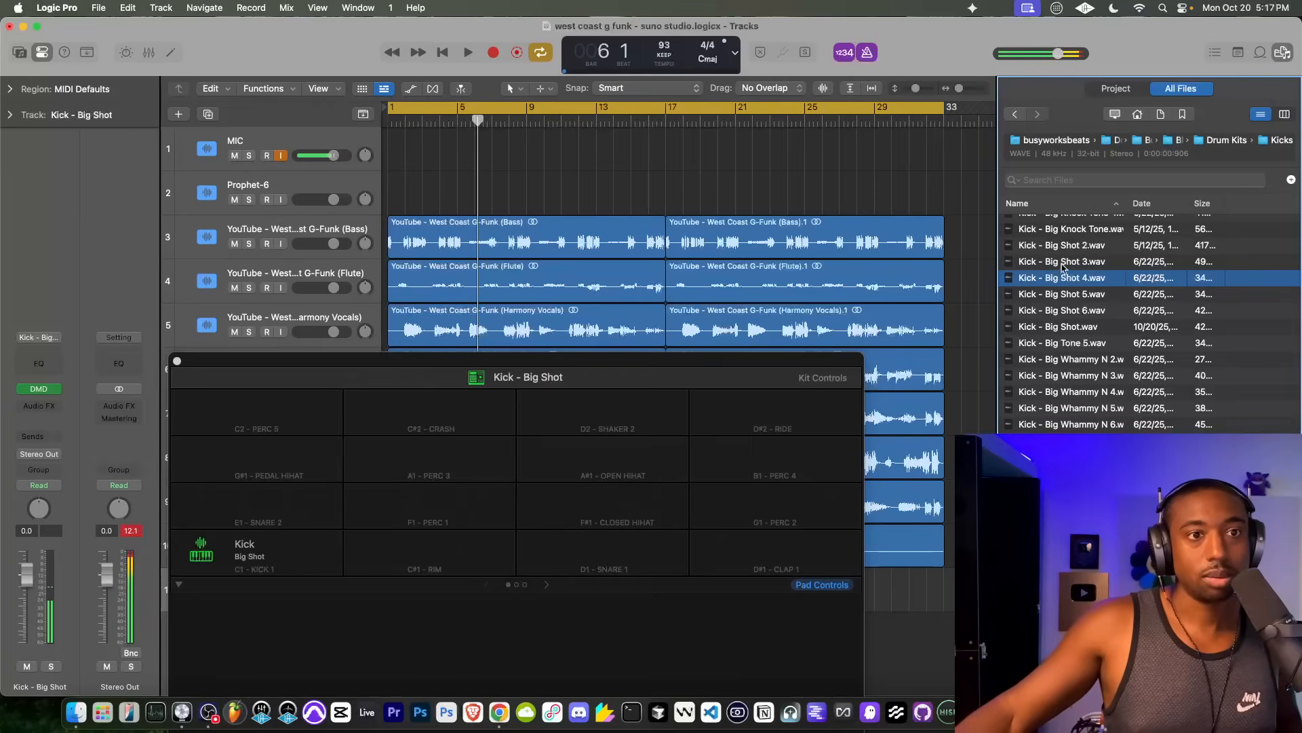
{"action": "left_click", "coordinate": [1066, 248]}
{"action": "scroll", "coordinate": [1069, 331], "scroll_direction": "down", "scroll_amount": 3}
{"action": "scroll", "coordinate": [1080, 391], "scroll_direction": "down", "scroll_amount": 3}
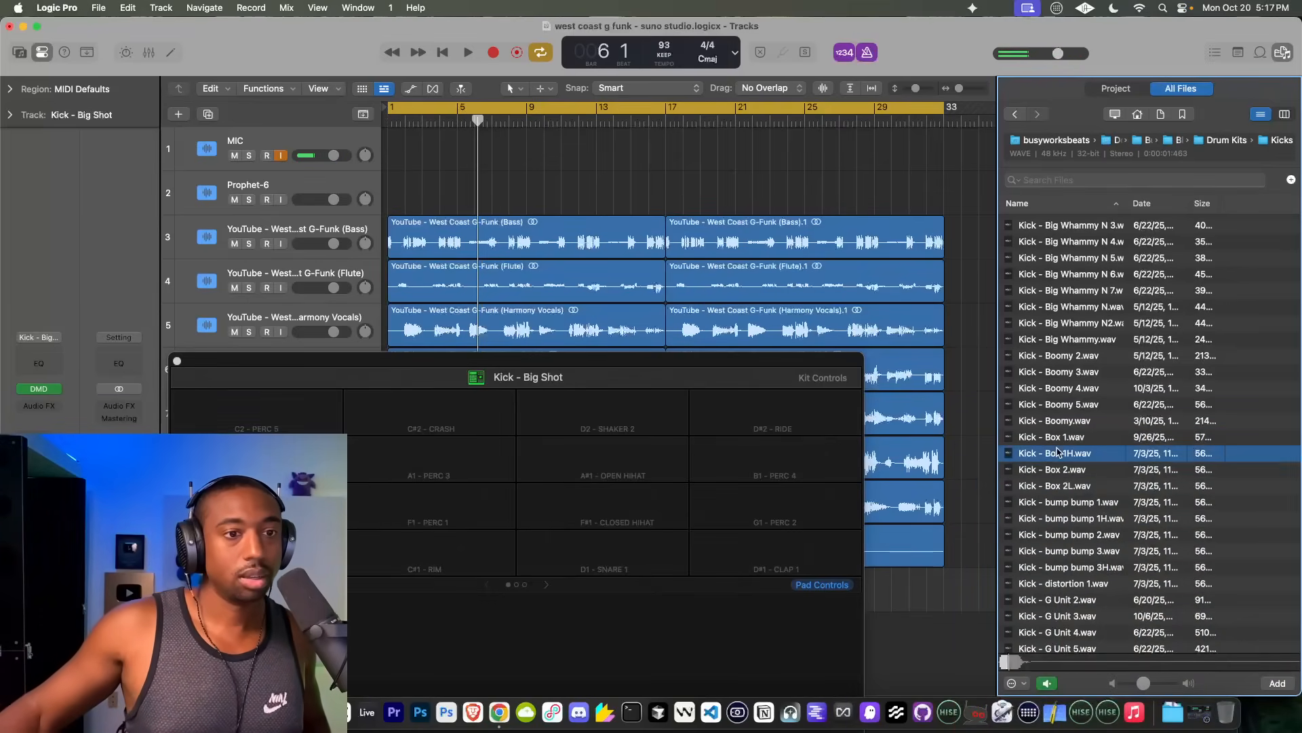
{"action": "left_click", "coordinate": [1065, 323]}
{"action": "left_click", "coordinate": [1065, 291]}
{"action": "key", "text": "Up"}
{"action": "key", "text": "Up"}
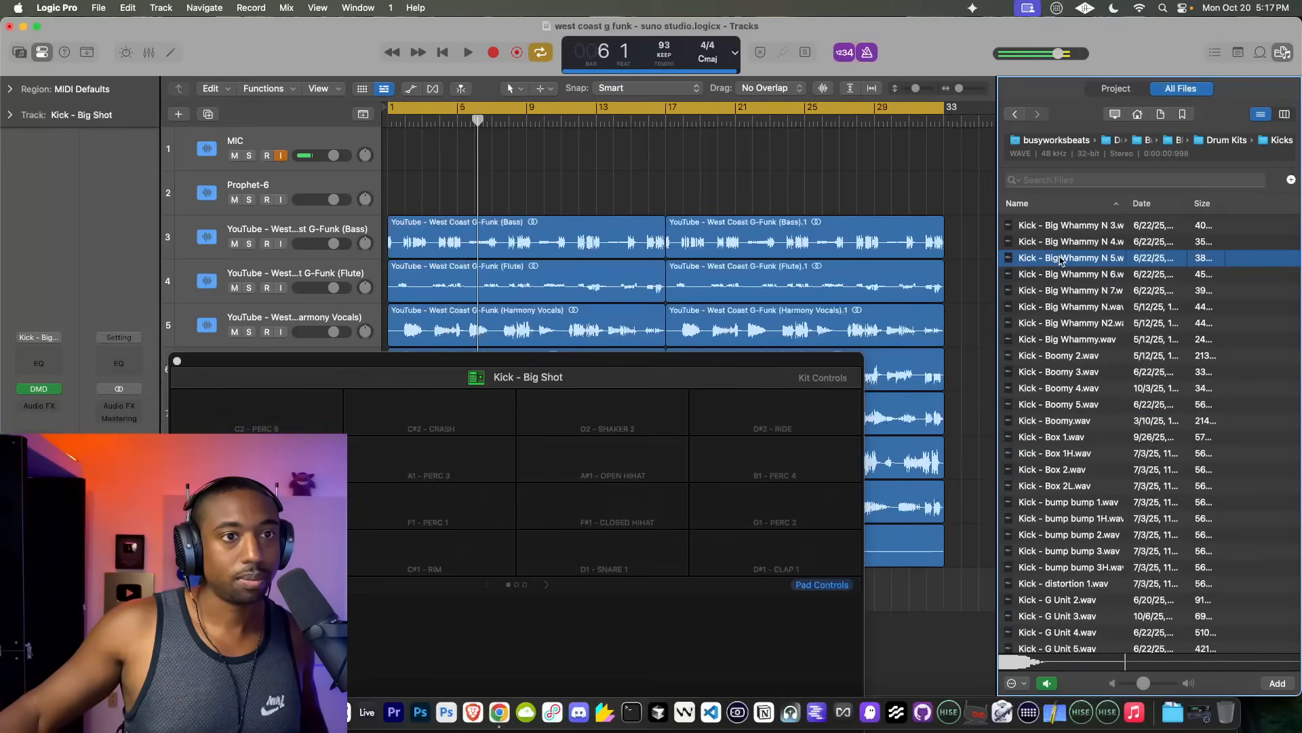
{"action": "scroll", "coordinate": [1067, 387], "scroll_direction": "down", "scroll_amount": 10}
{"action": "left_click", "coordinate": [1068, 417]}
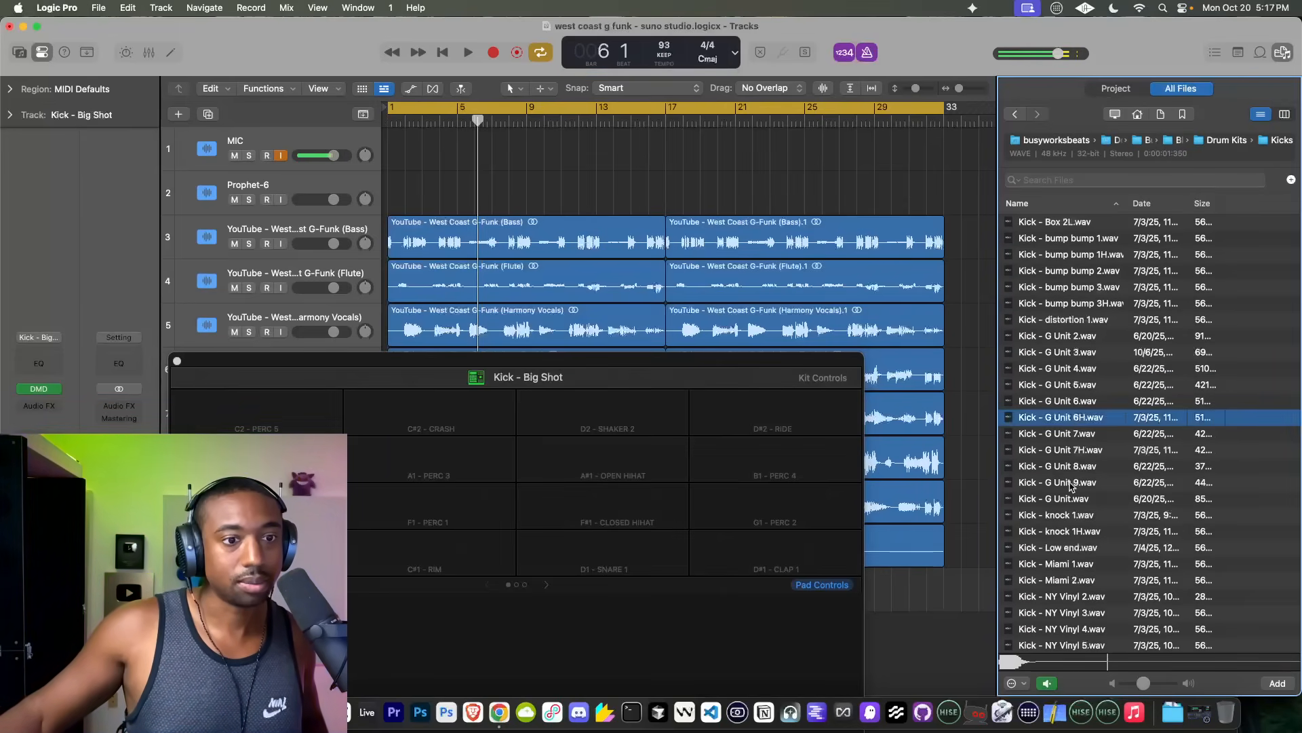
{"action": "scroll", "coordinate": [1070, 475], "scroll_direction": "down", "scroll_amount": 4}
{"action": "scroll", "coordinate": [1071, 485], "scroll_direction": "down", "scroll_amount": 6}
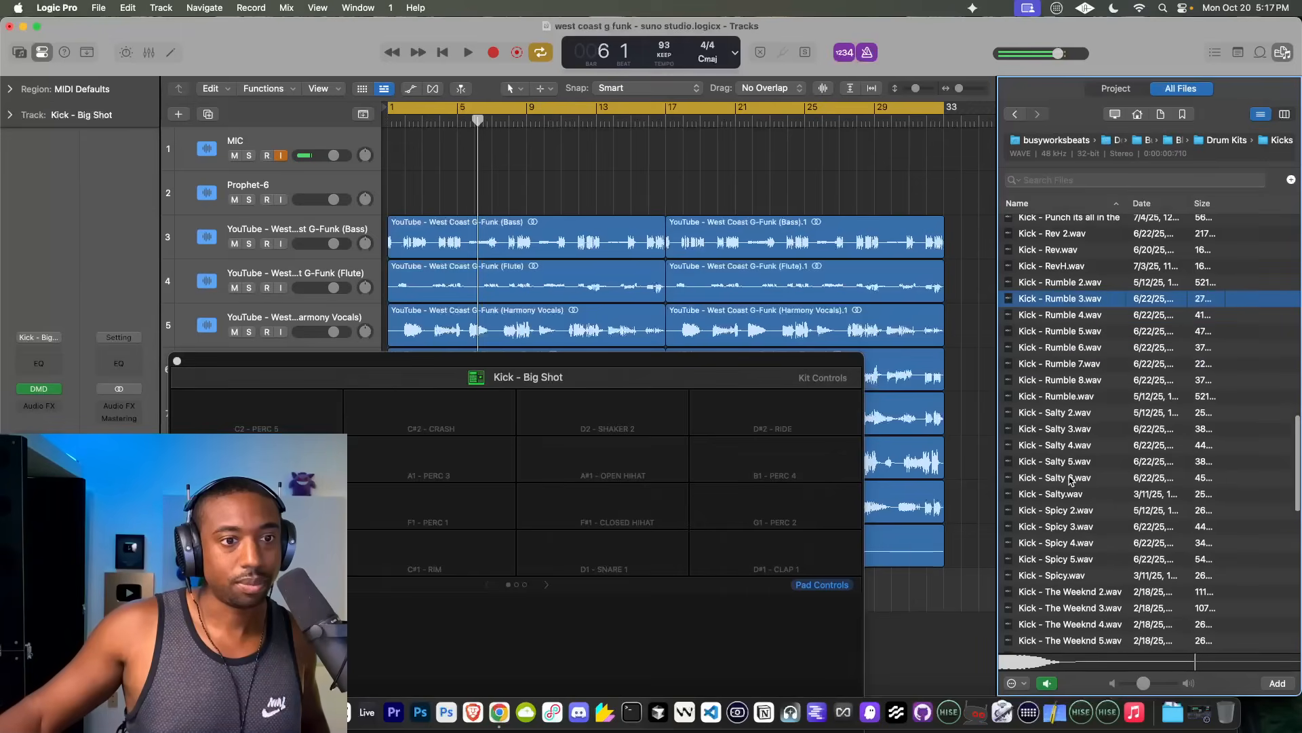
Step: Audition kicks further down the Kicks folder, including the Salty, The Weeknd and Trap samples
{"action": "left_click", "coordinate": [1071, 478]}
{"action": "scroll", "coordinate": [1072, 532], "scroll_direction": "down", "scroll_amount": 5}
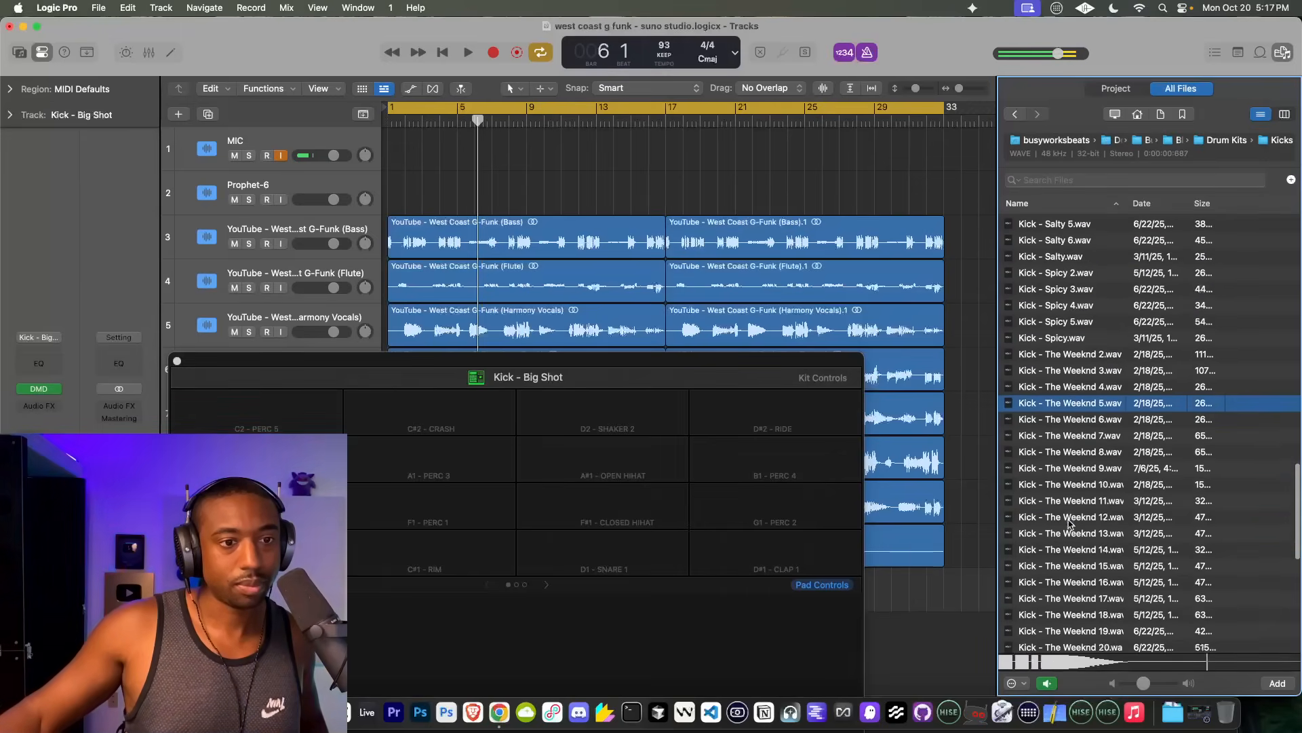
{"action": "left_click", "coordinate": [1071, 485]}
{"action": "left_click", "coordinate": [1072, 518]}
{"action": "left_click", "coordinate": [1069, 553]}
{"action": "scroll", "coordinate": [1070, 542], "scroll_direction": "down", "scroll_amount": 2}
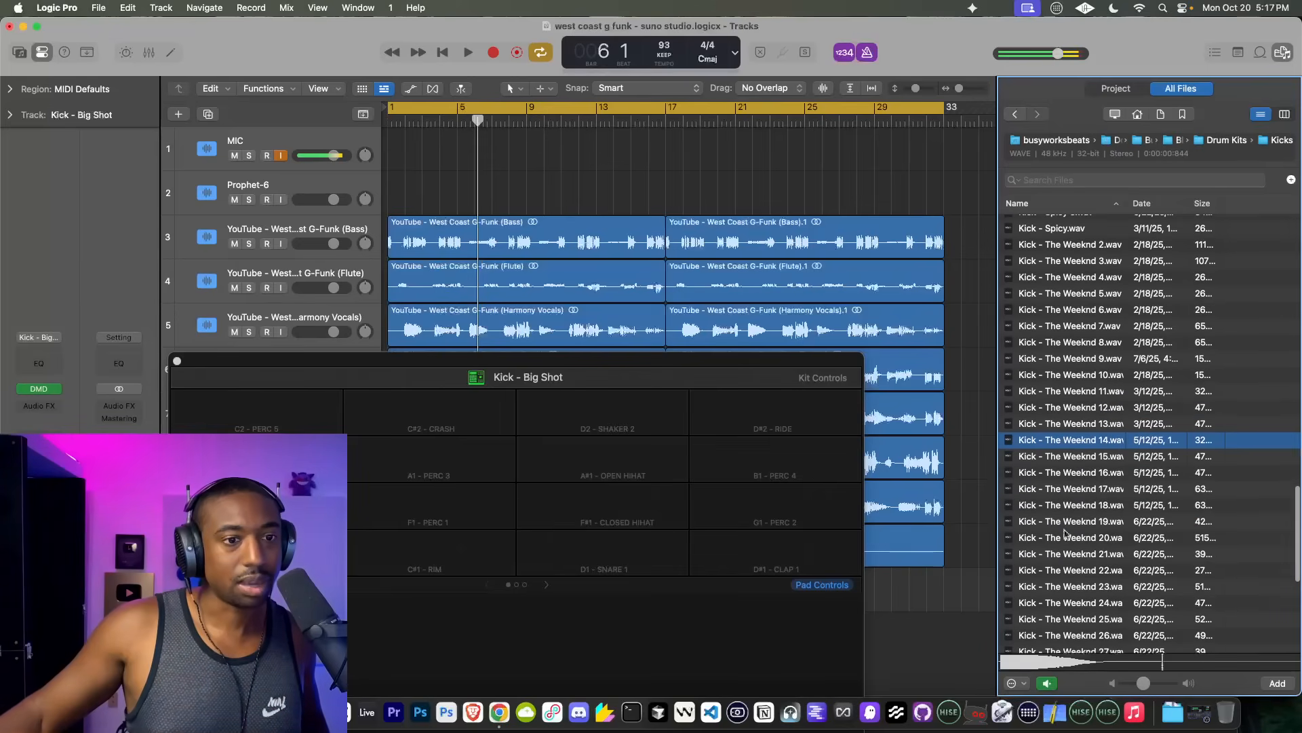
{"action": "left_click", "coordinate": [1062, 476]}
{"action": "scroll", "coordinate": [1063, 529], "scroll_direction": "down", "scroll_amount": 4}
{"action": "left_click", "coordinate": [1062, 547]}
{"action": "left_click", "coordinate": [1062, 448]}
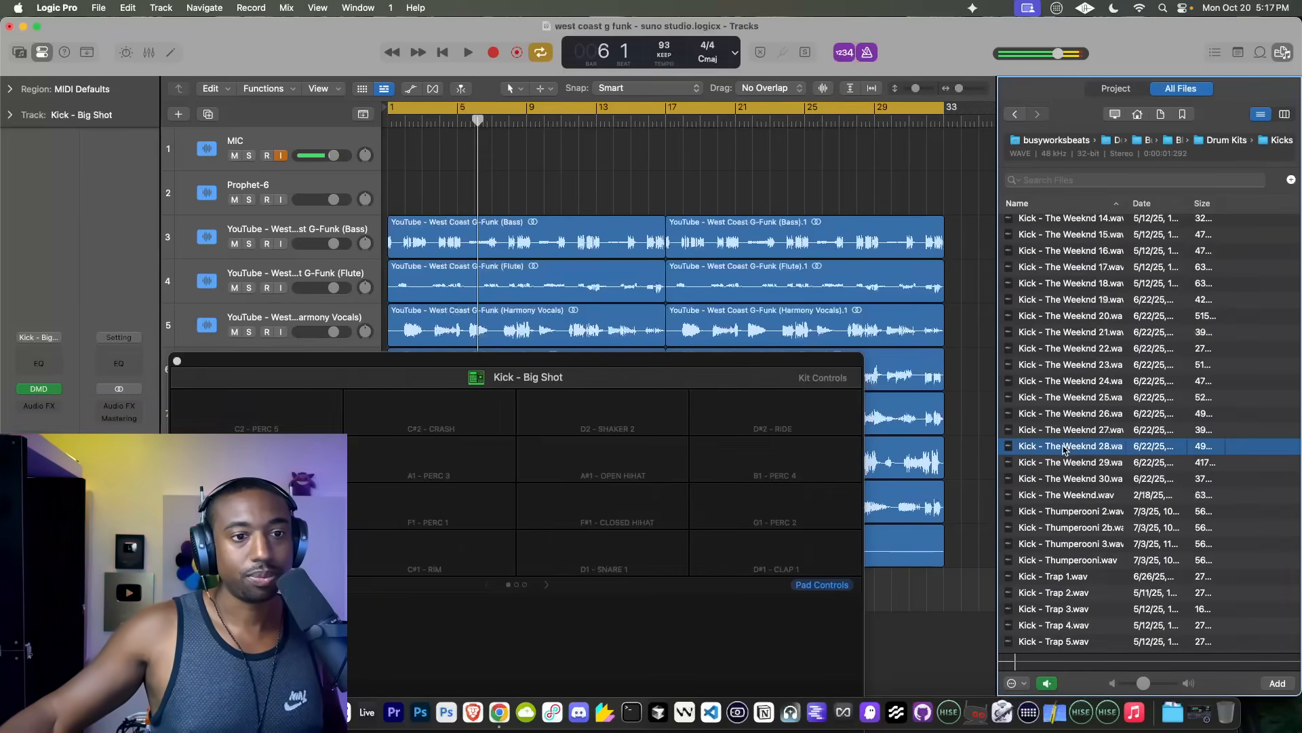
{"action": "scroll", "coordinate": [1062, 478], "scroll_direction": "down", "scroll_amount": 2}
{"action": "left_click", "coordinate": [1069, 521]}
{"action": "scroll", "coordinate": [1070, 521], "scroll_direction": "down", "scroll_amount": 2}
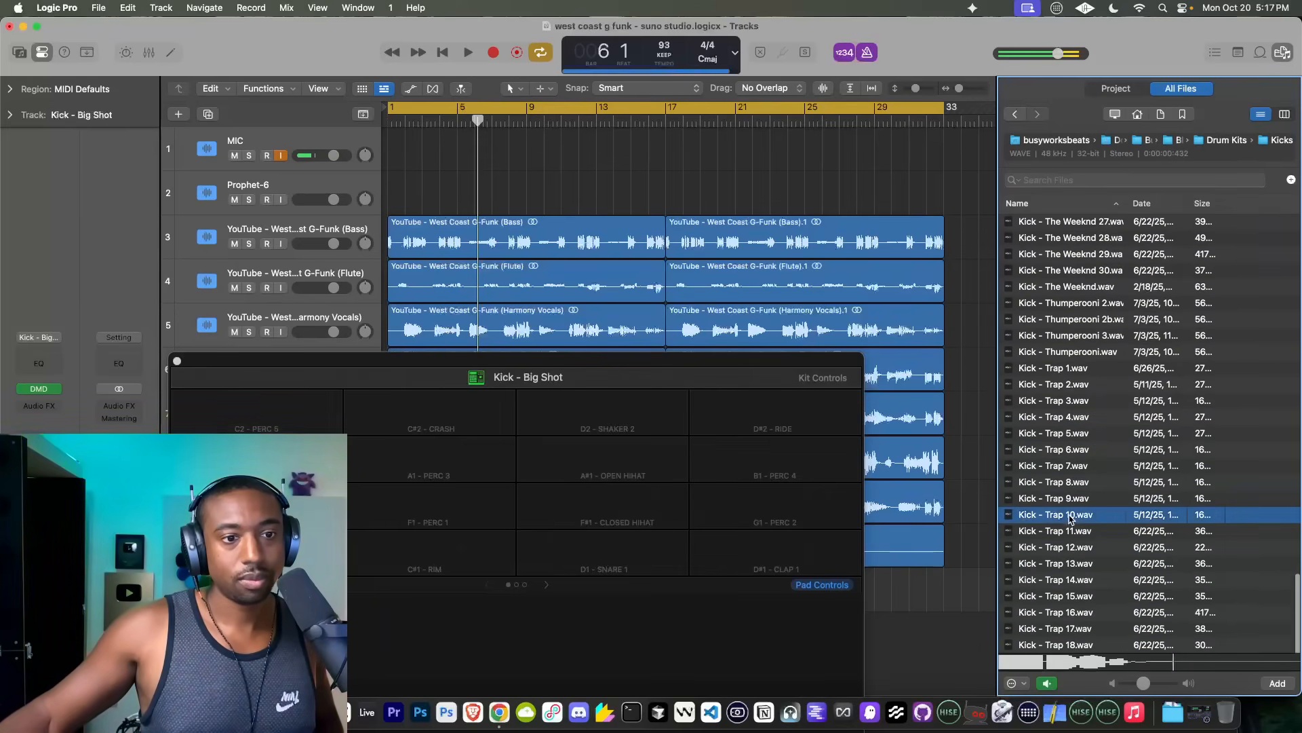
{"action": "left_click", "coordinate": [1070, 548]}
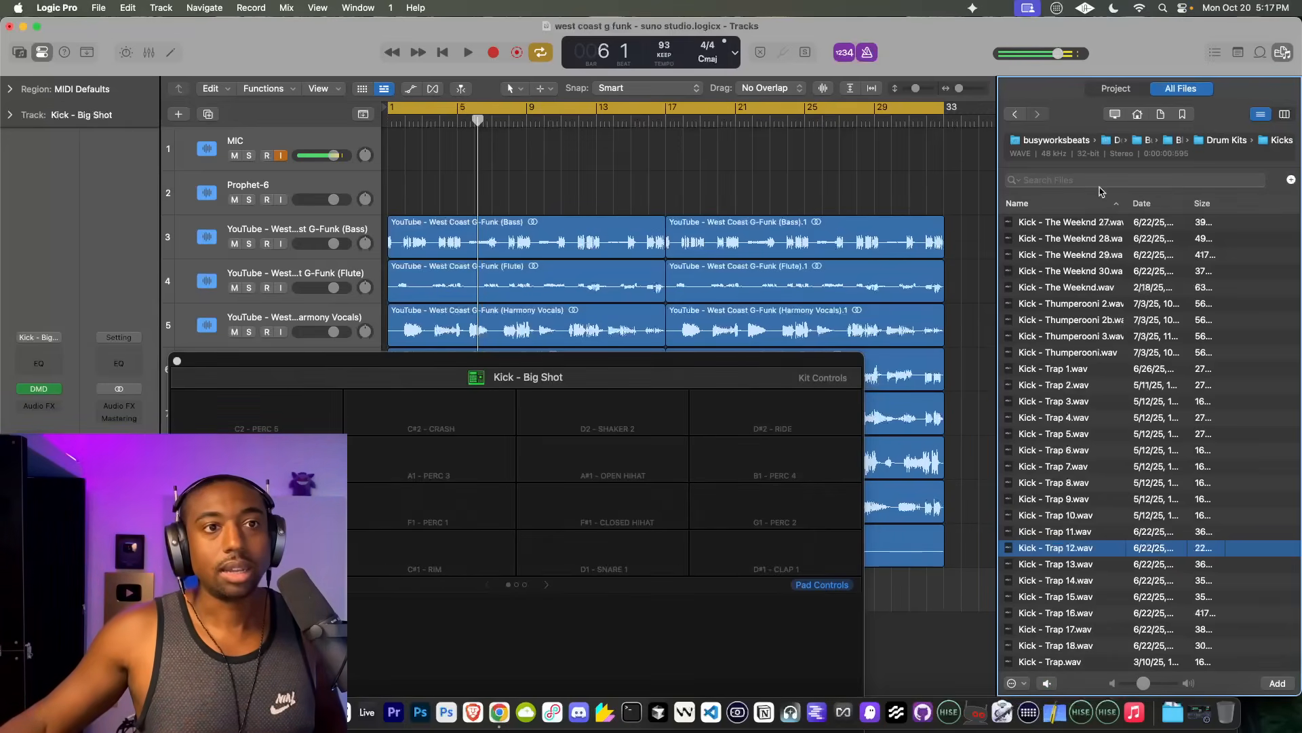
Step: Open the Saucy Loops - J Dilla Edition folder in the bookmarked Drum Breaks, and play the project from bar 1
{"action": "left_click", "coordinate": [1184, 114]}
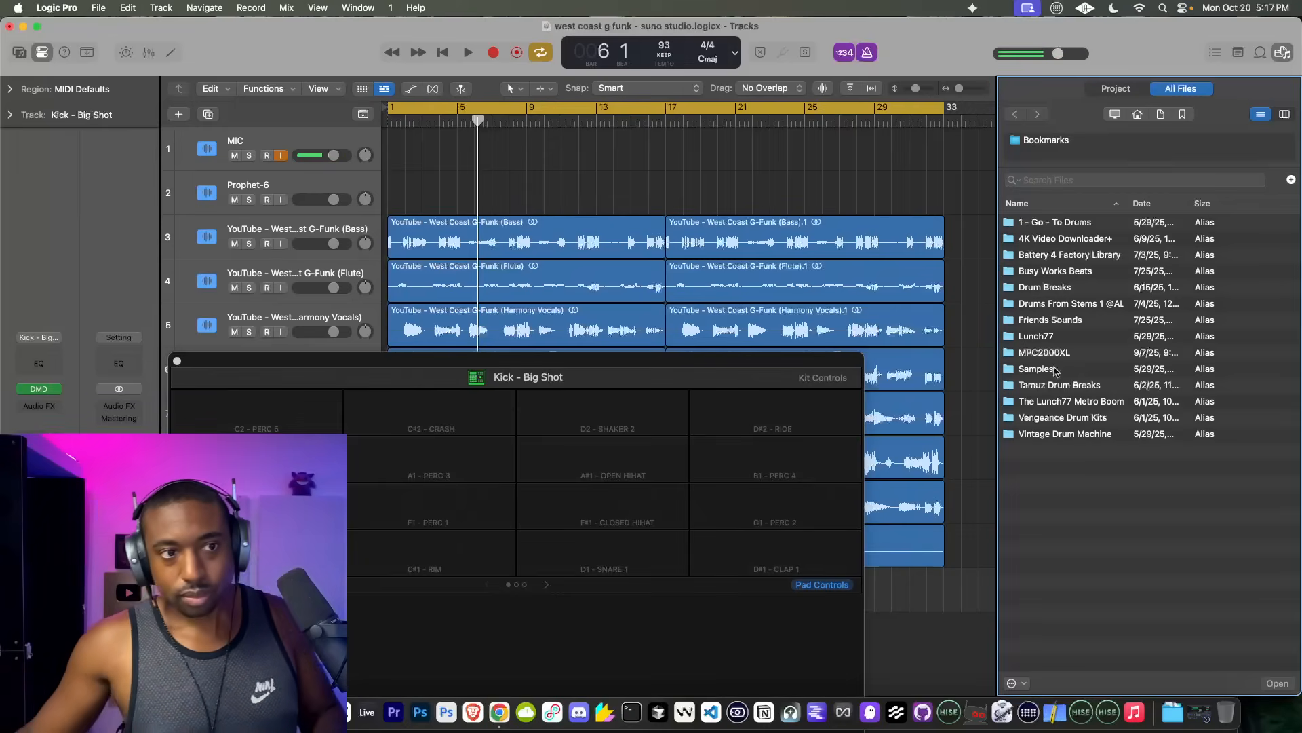
{"action": "double_click", "coordinate": [1067, 290]}
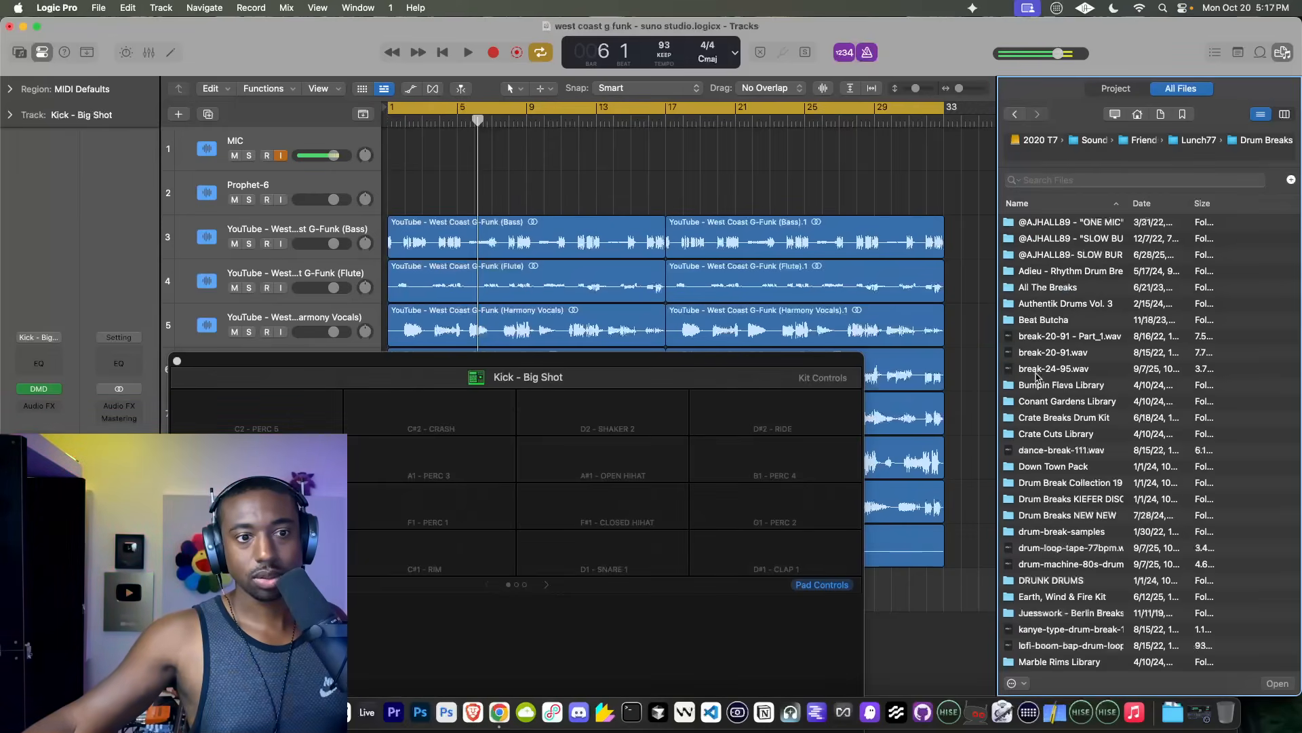
{"action": "scroll", "coordinate": [1036, 375], "scroll_direction": "down", "scroll_amount": 5}
{"action": "double_click", "coordinate": [1061, 548]}
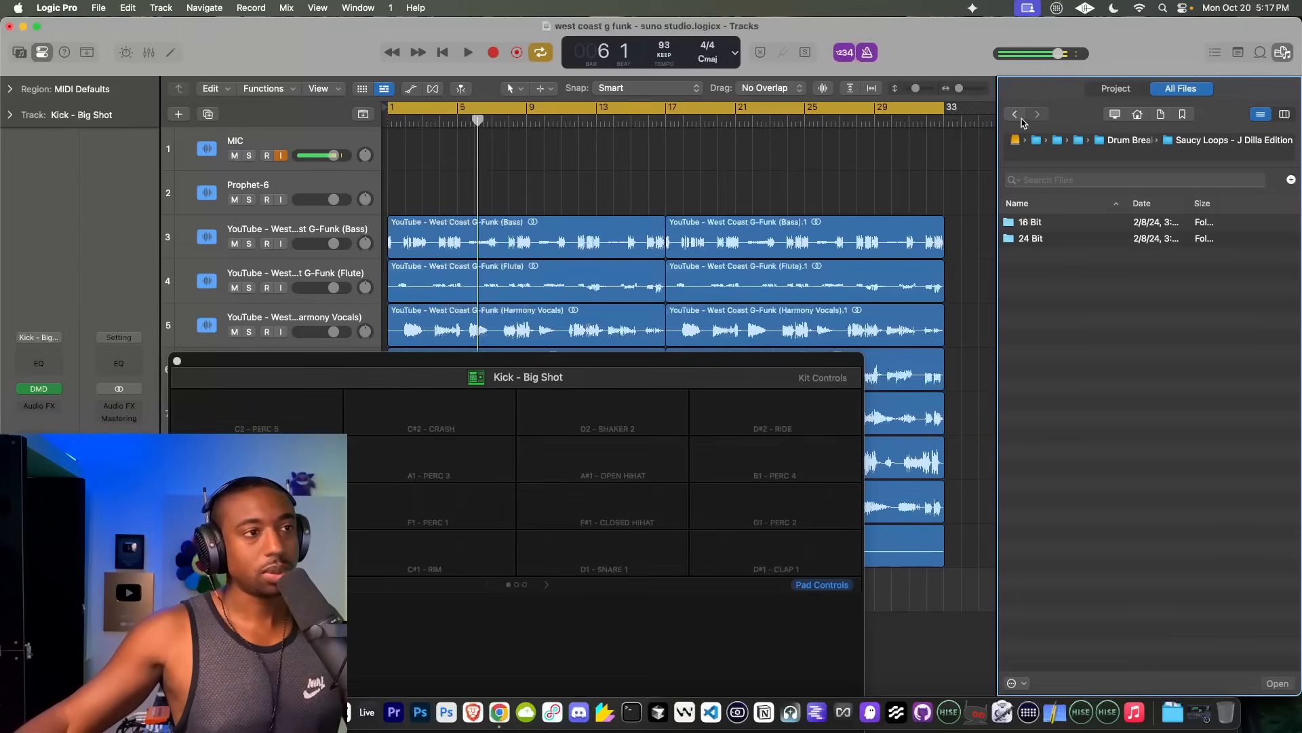
{"action": "key", "text": "space"}
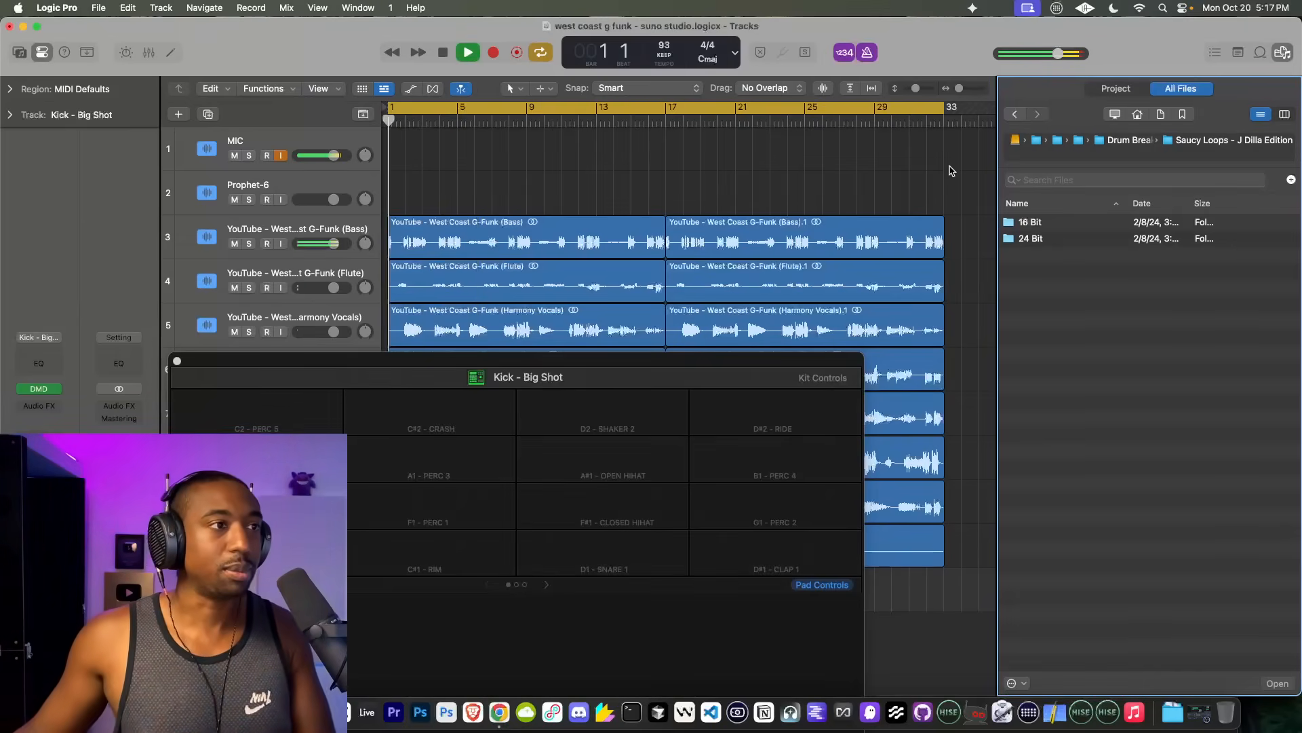
Step: Stop playback and open the Snares folder in the 24 Bit Drum One Shots of Saucy Loops - J Dilla Edition
{"action": "left_click", "coordinate": [1015, 115]}
{"action": "key", "text": "space"}
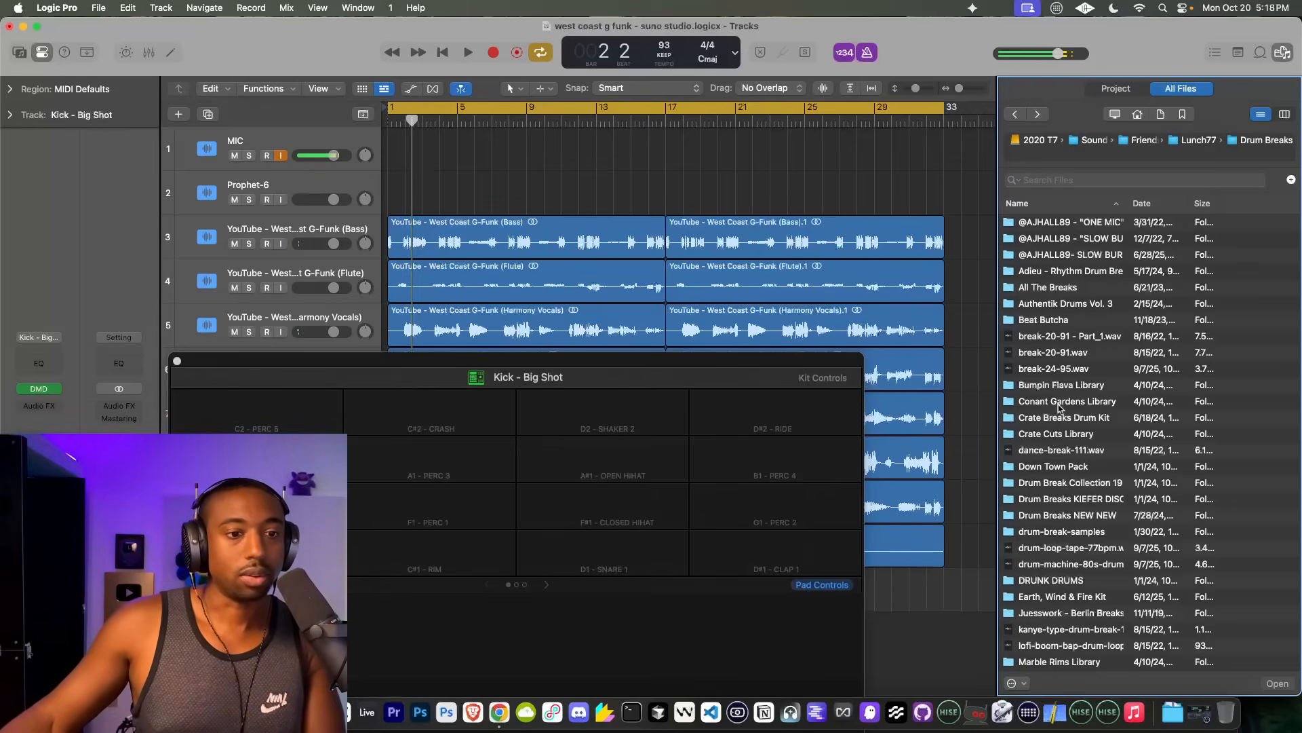
{"action": "scroll", "coordinate": [1061, 407], "scroll_direction": "down", "scroll_amount": 10}
{"action": "double_click", "coordinate": [1059, 554]}
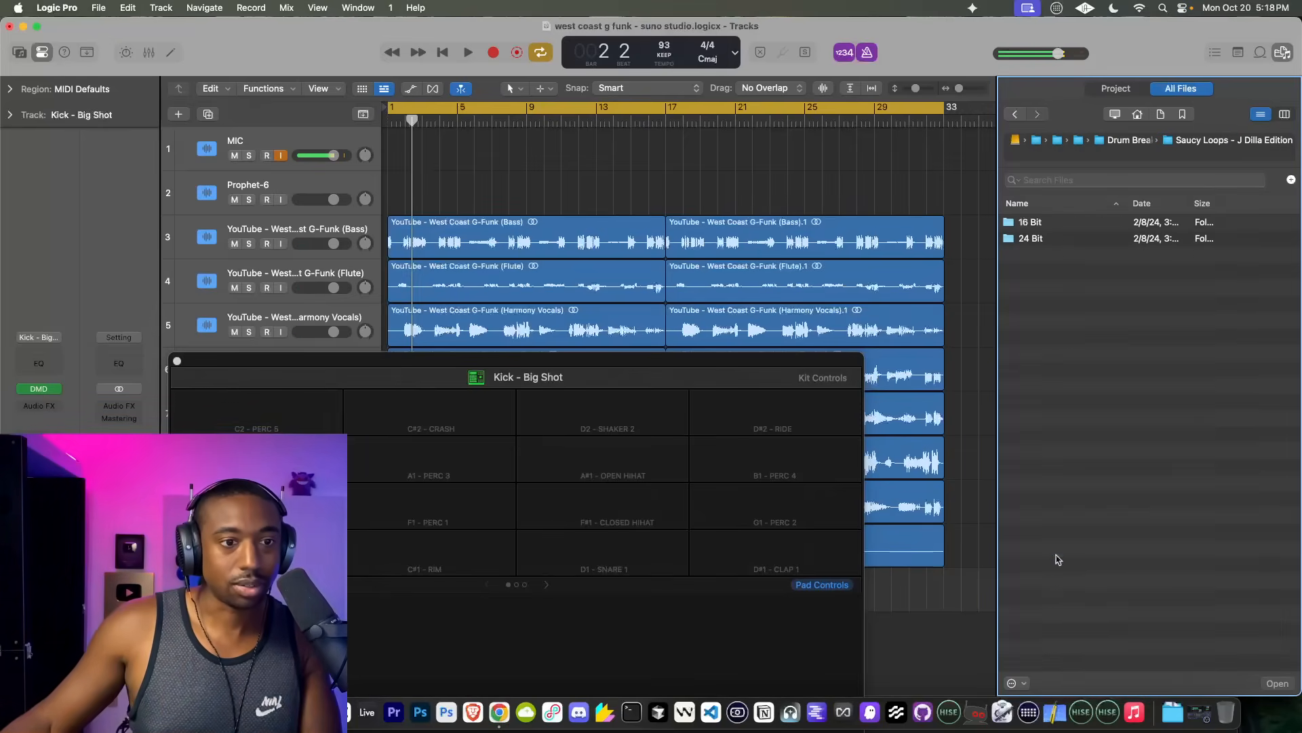
{"action": "double_click", "coordinate": [1031, 239]}
{"action": "double_click", "coordinate": [1055, 270]}
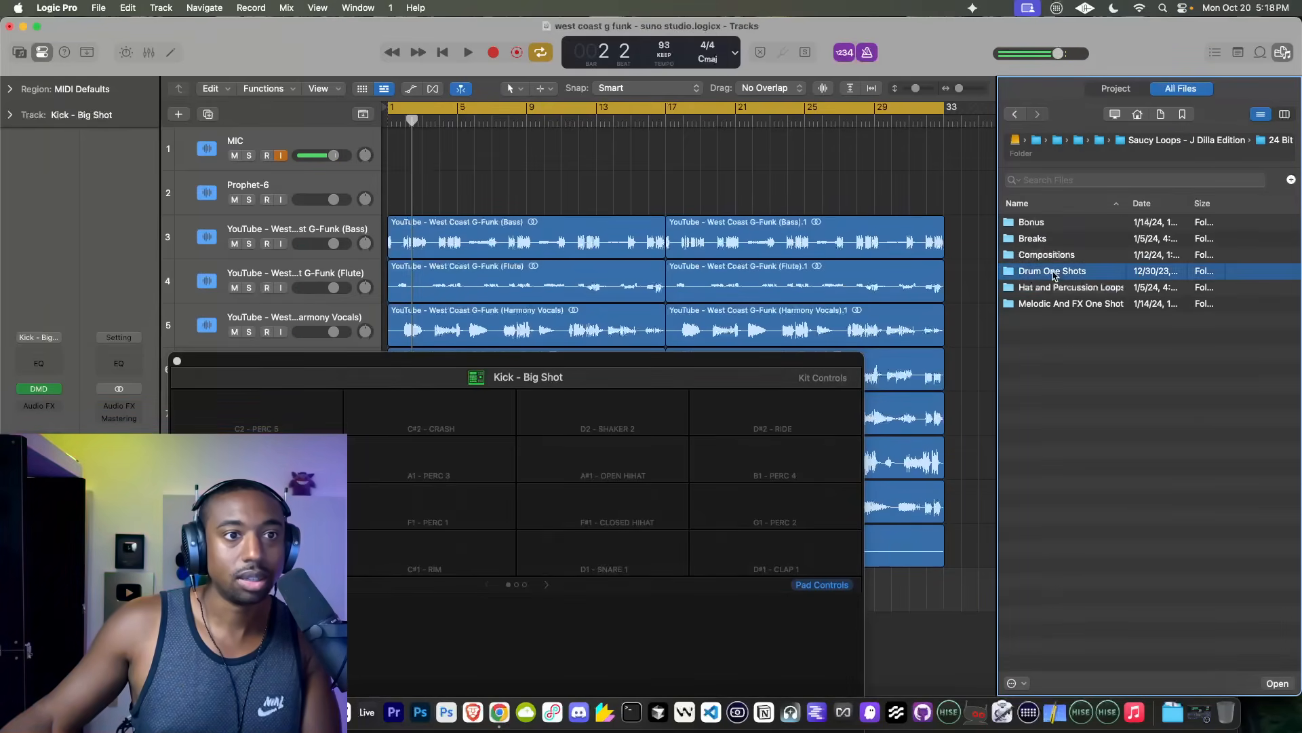
{"action": "double_click", "coordinate": [1048, 288]}
Step: Load Rim 1.wav onto the C#1 rim pad of the Kick - Big Shot drum machine, and select the kick pad
{"action": "left_click", "coordinate": [1062, 224]}
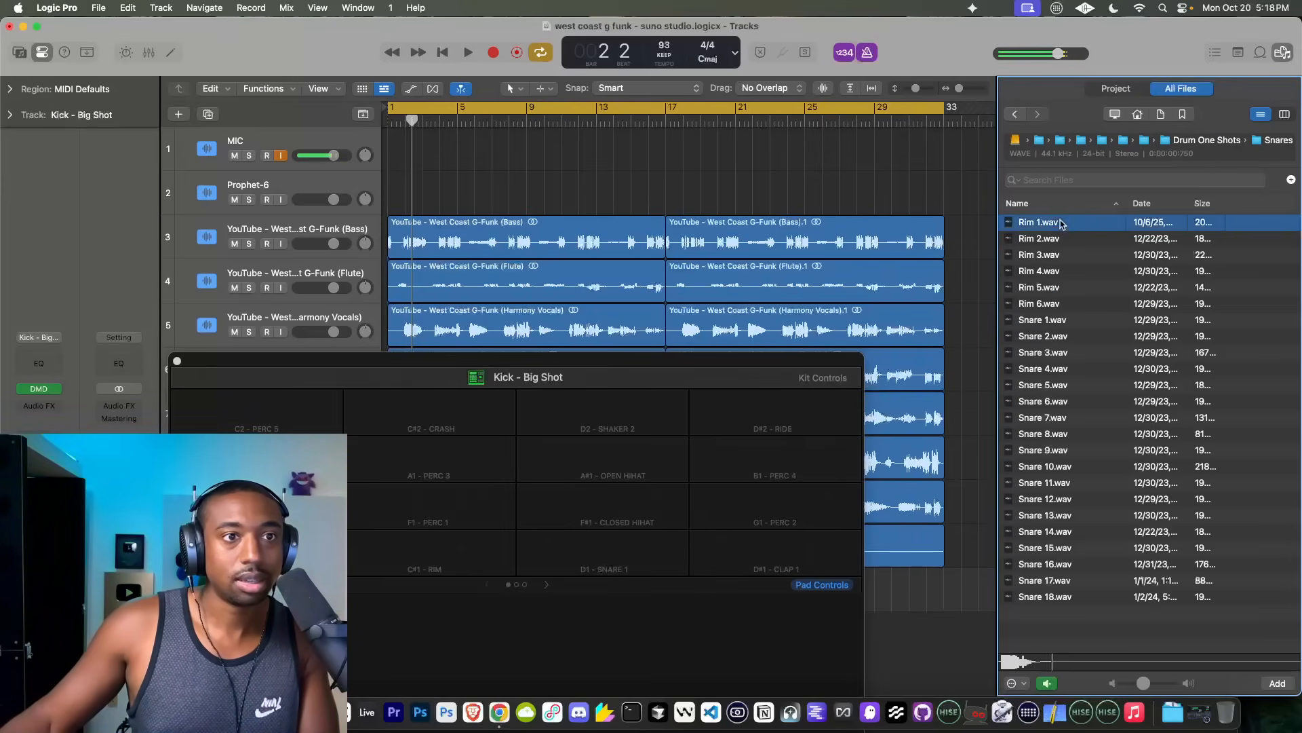
{"action": "left_click_drag", "start_coordinate": [1061, 228], "coordinate": [432, 556]}
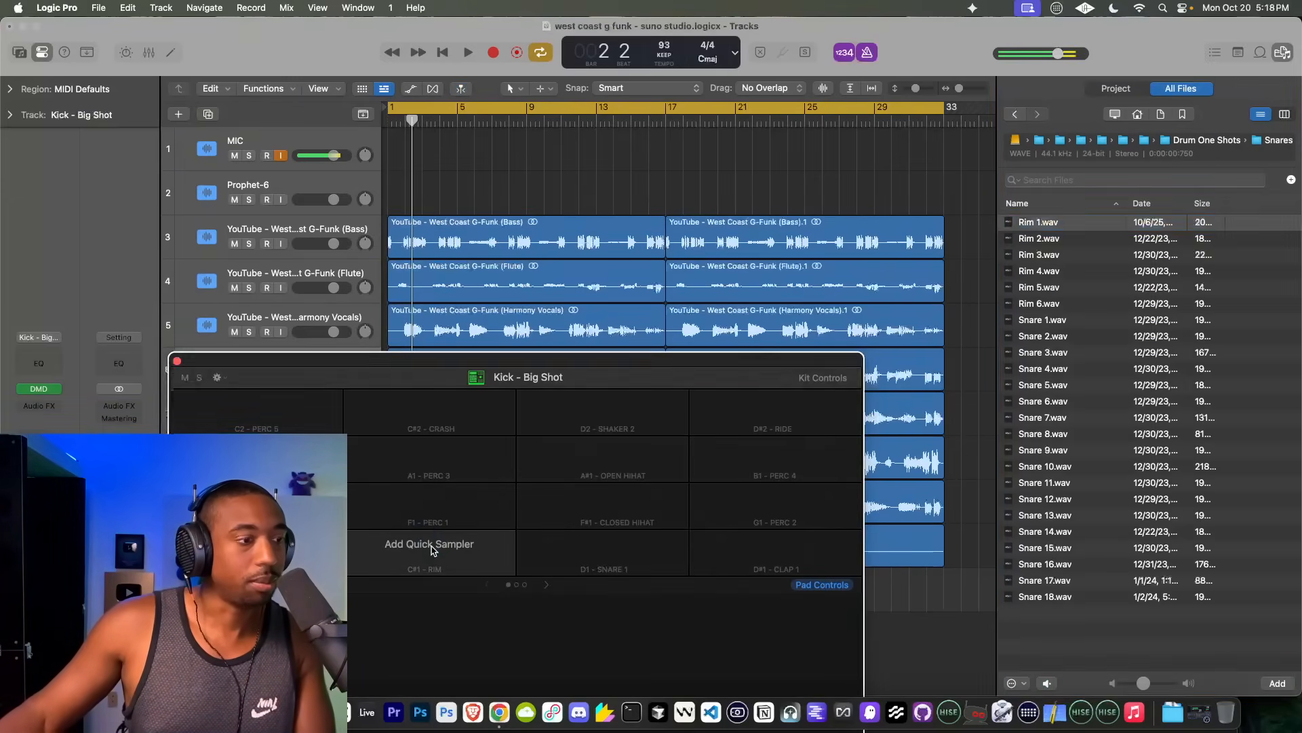
{"action": "left_click_drag", "start_coordinate": [487, 356], "coordinate": [486, 198]}
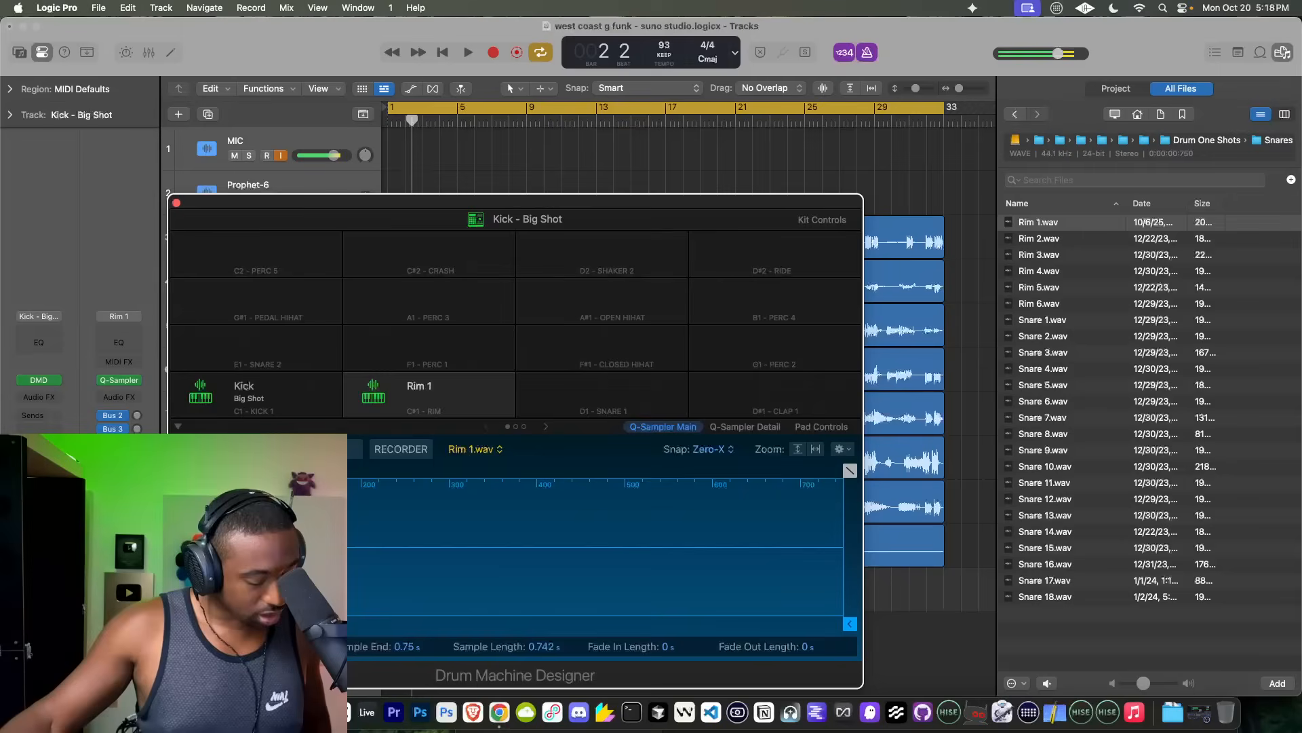
{"action": "left_click", "coordinate": [274, 387]}
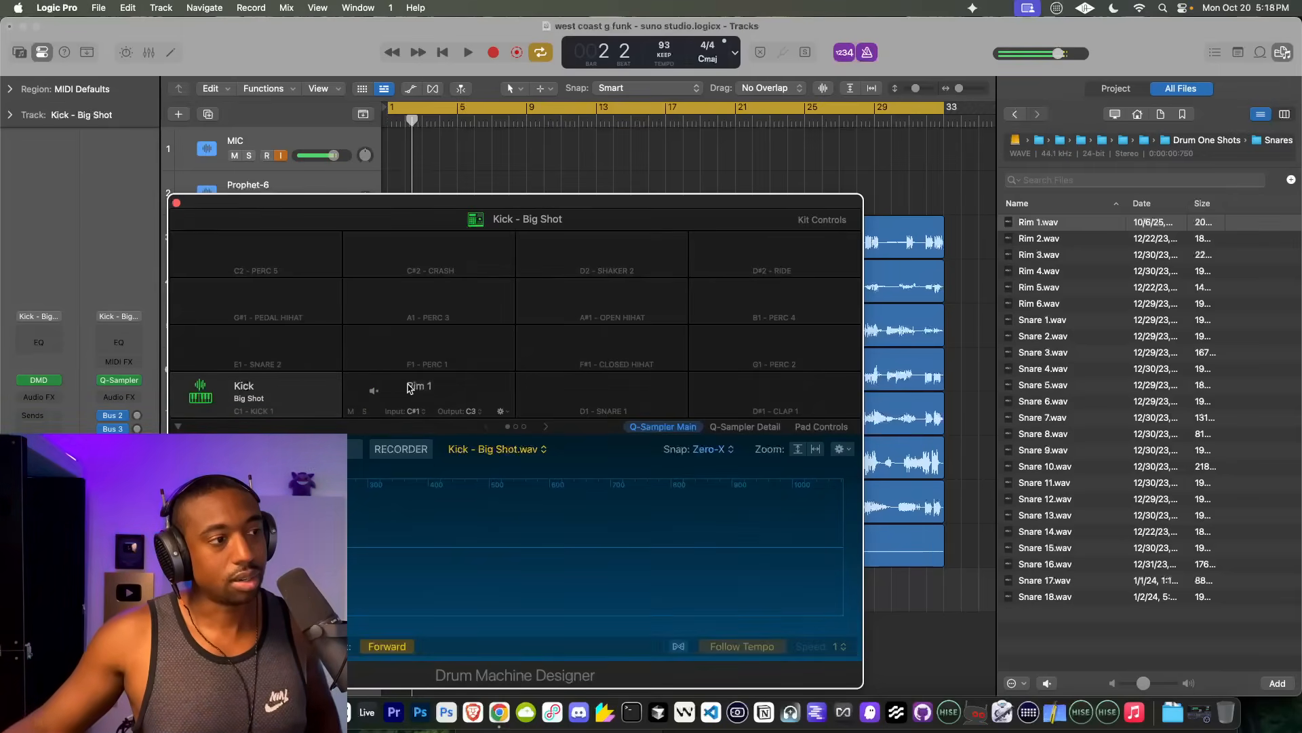
Step: Load Roland TR 808 Clap.wav from the bookmarked 1 - Go - To Drums folder onto the D1 snare pad, and audition it
{"action": "left_click", "coordinate": [1207, 140]}
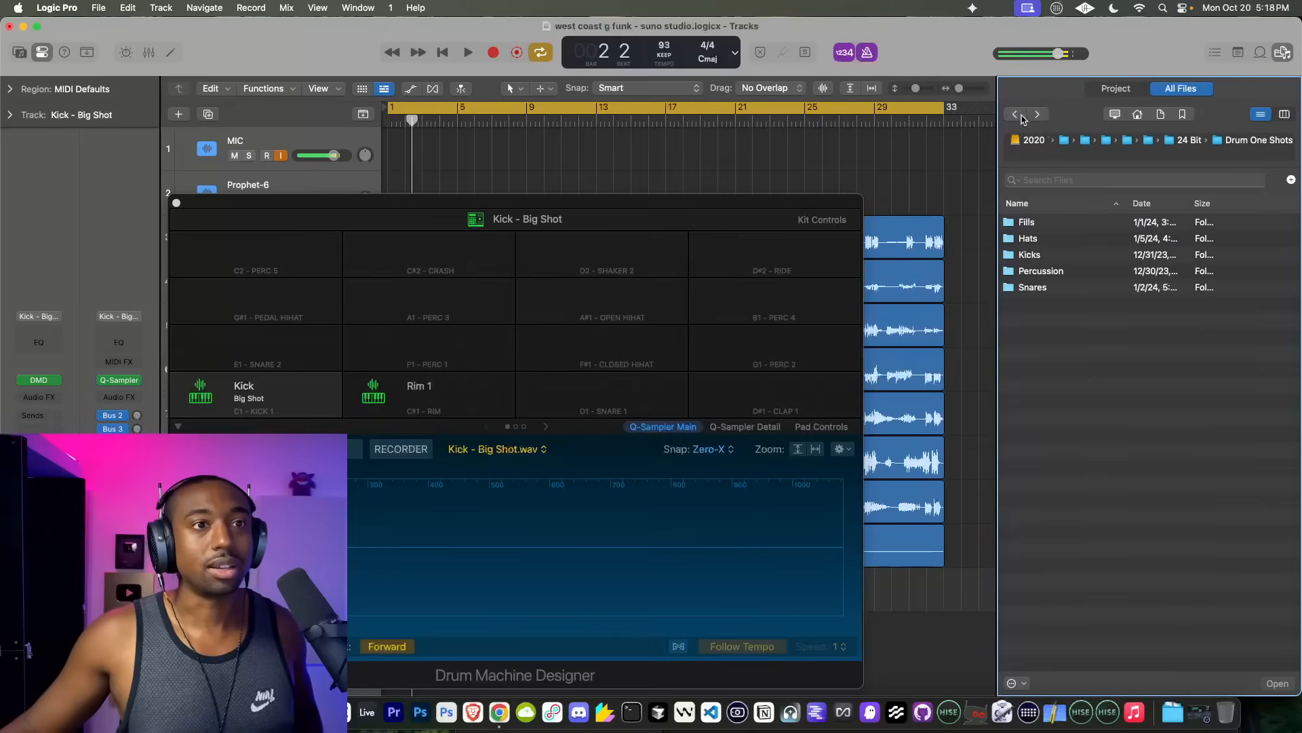
{"action": "left_click", "coordinate": [1184, 112]}
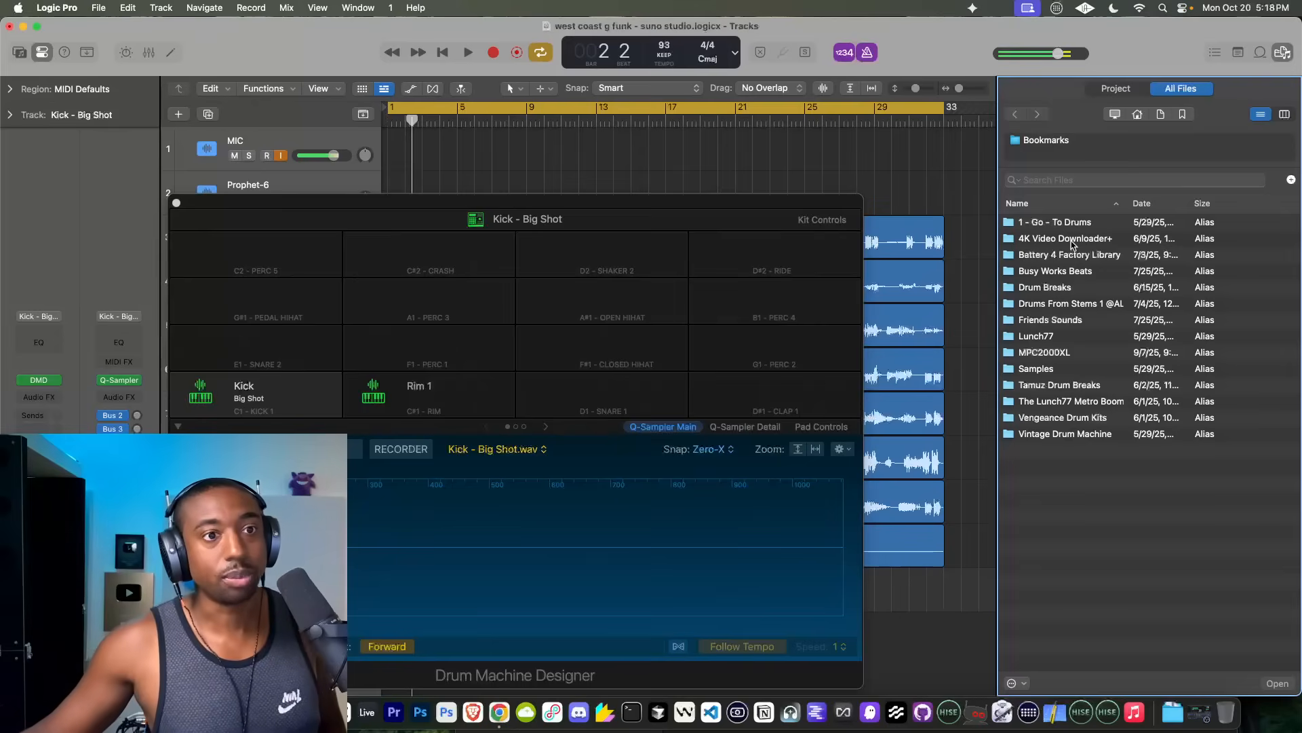
{"action": "double_click", "coordinate": [1062, 225]}
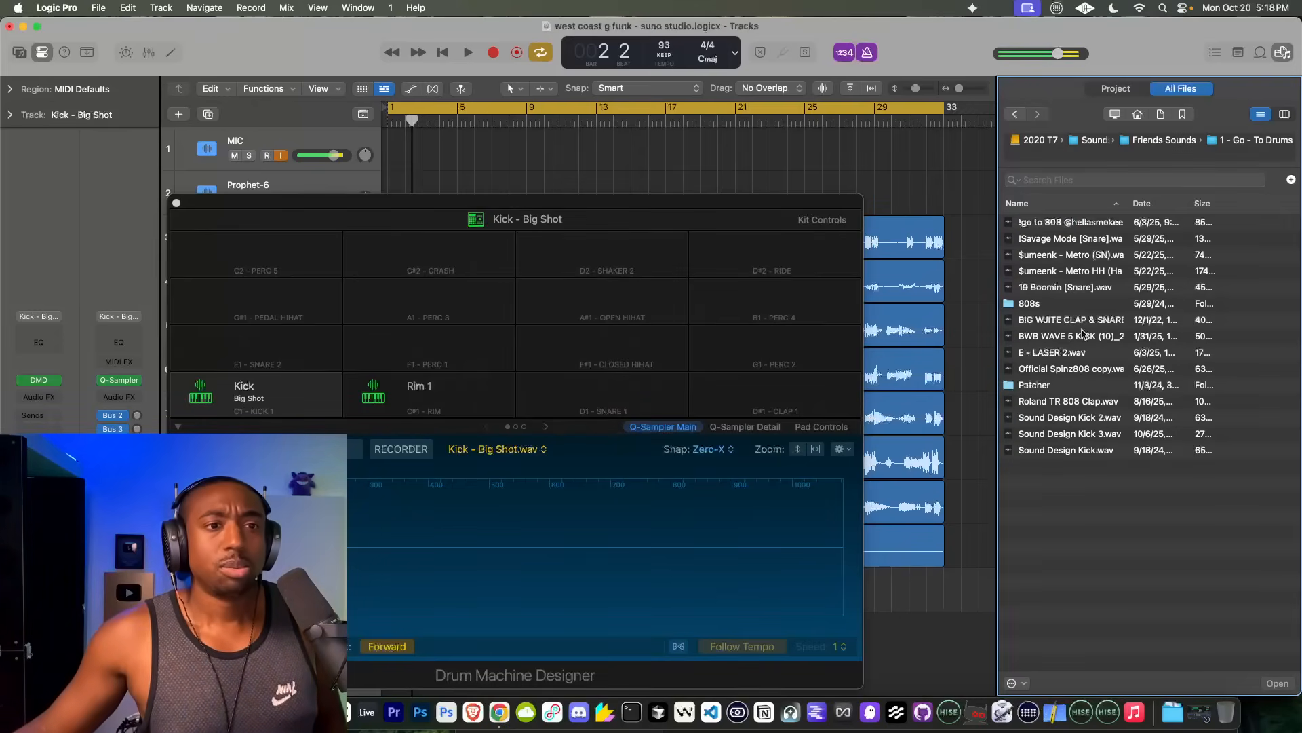
{"action": "left_click", "coordinate": [1063, 405]}
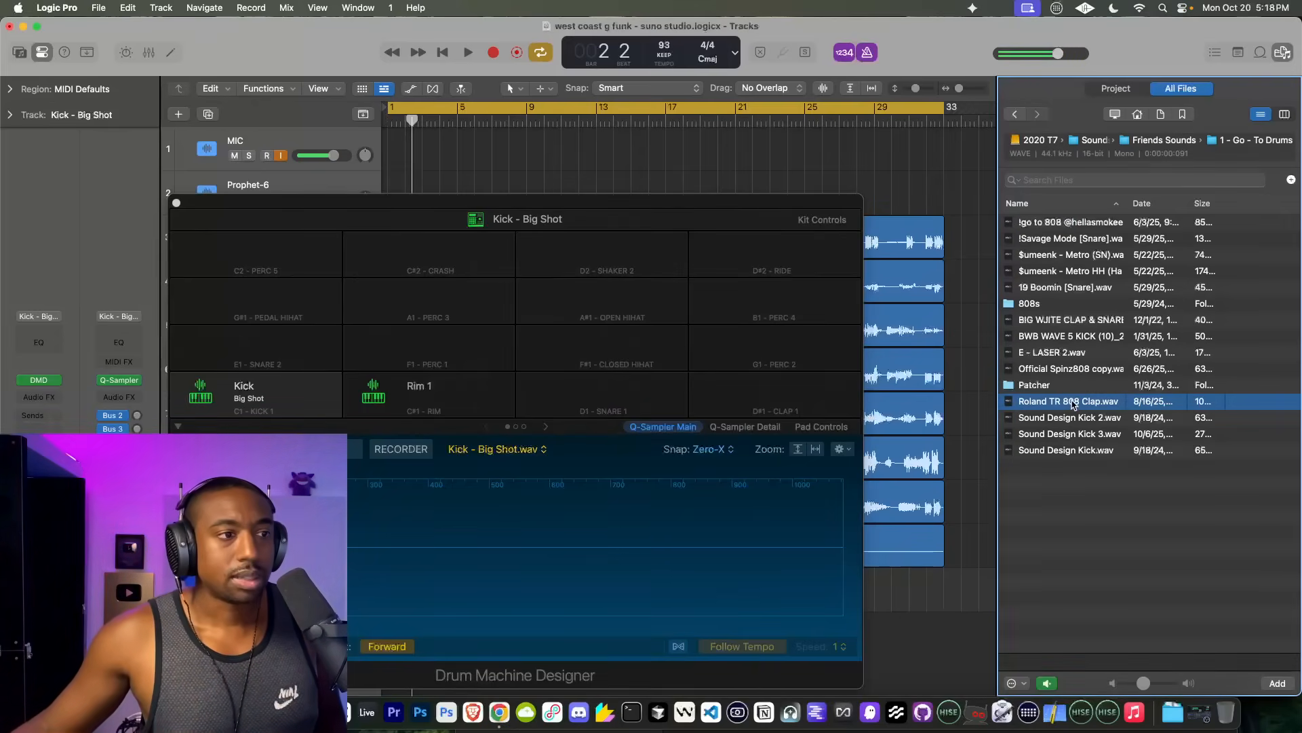
{"action": "left_click_drag", "start_coordinate": [1073, 404], "coordinate": [609, 397]}
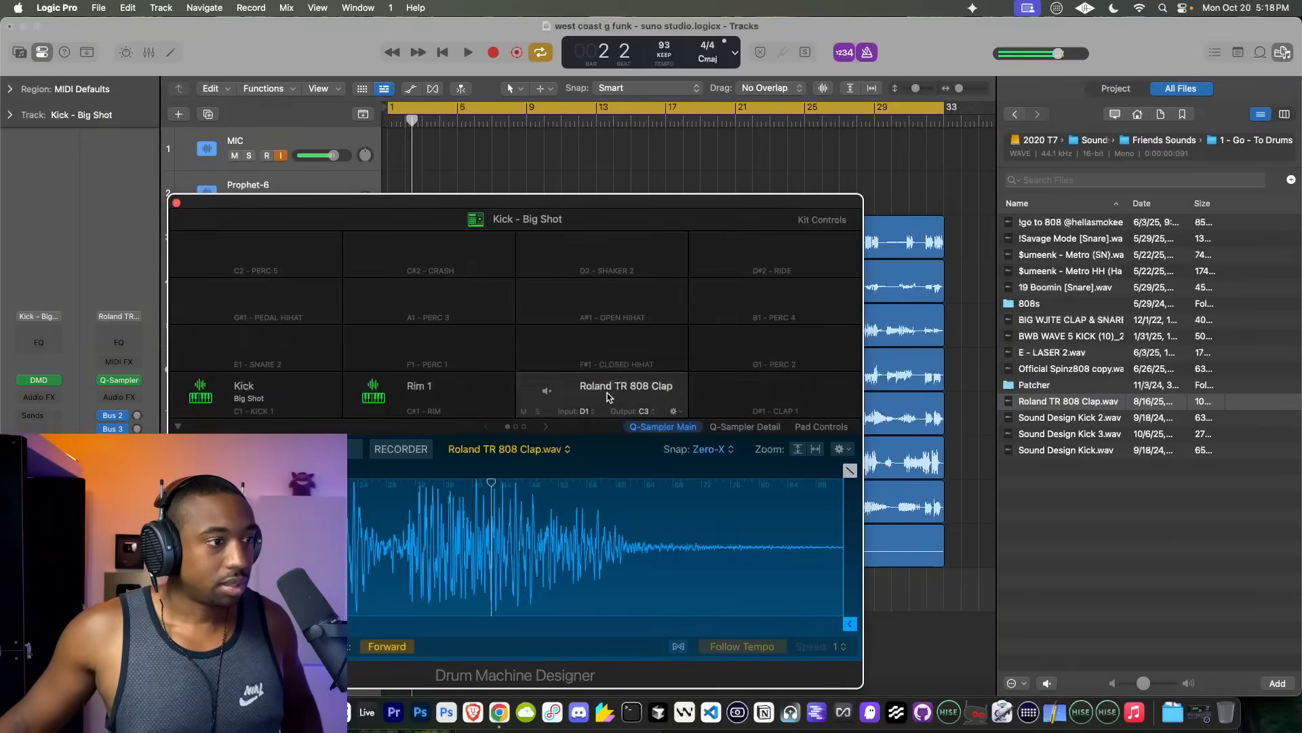
{"action": "left_click", "coordinate": [609, 396]}
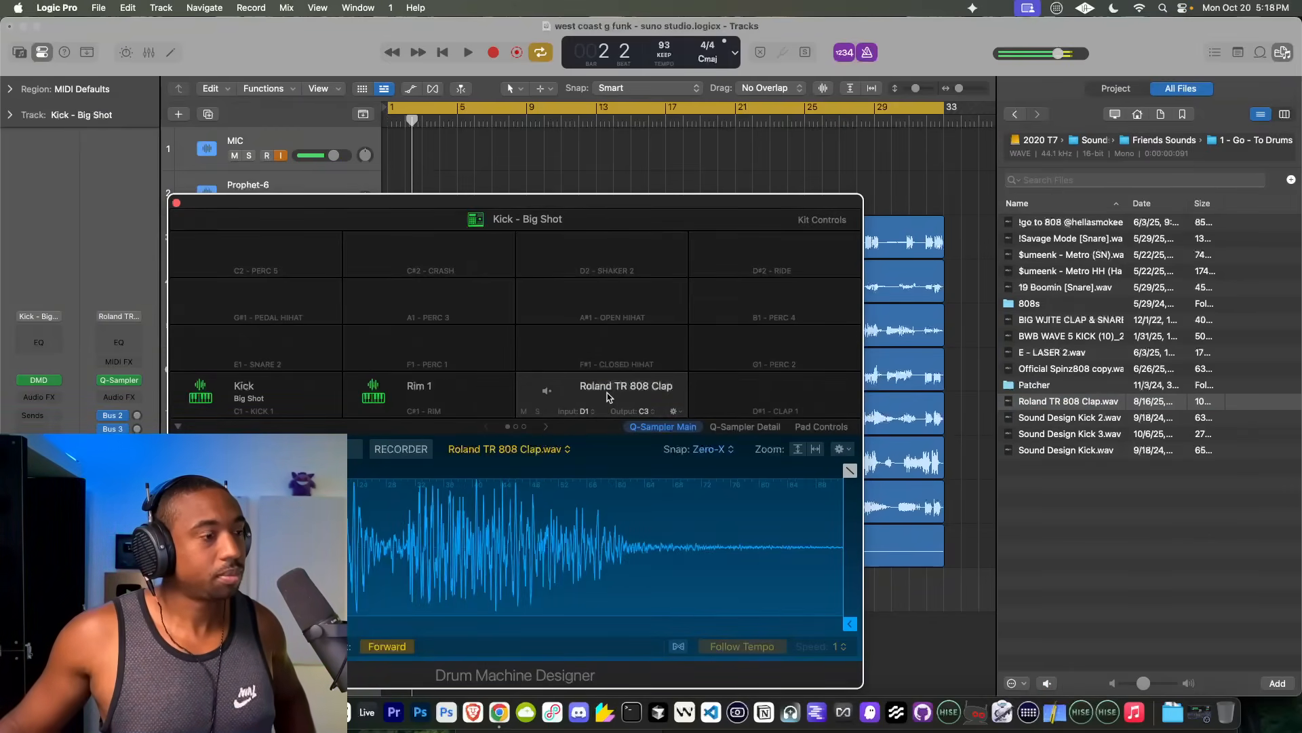
{"action": "left_click", "coordinate": [608, 397]}
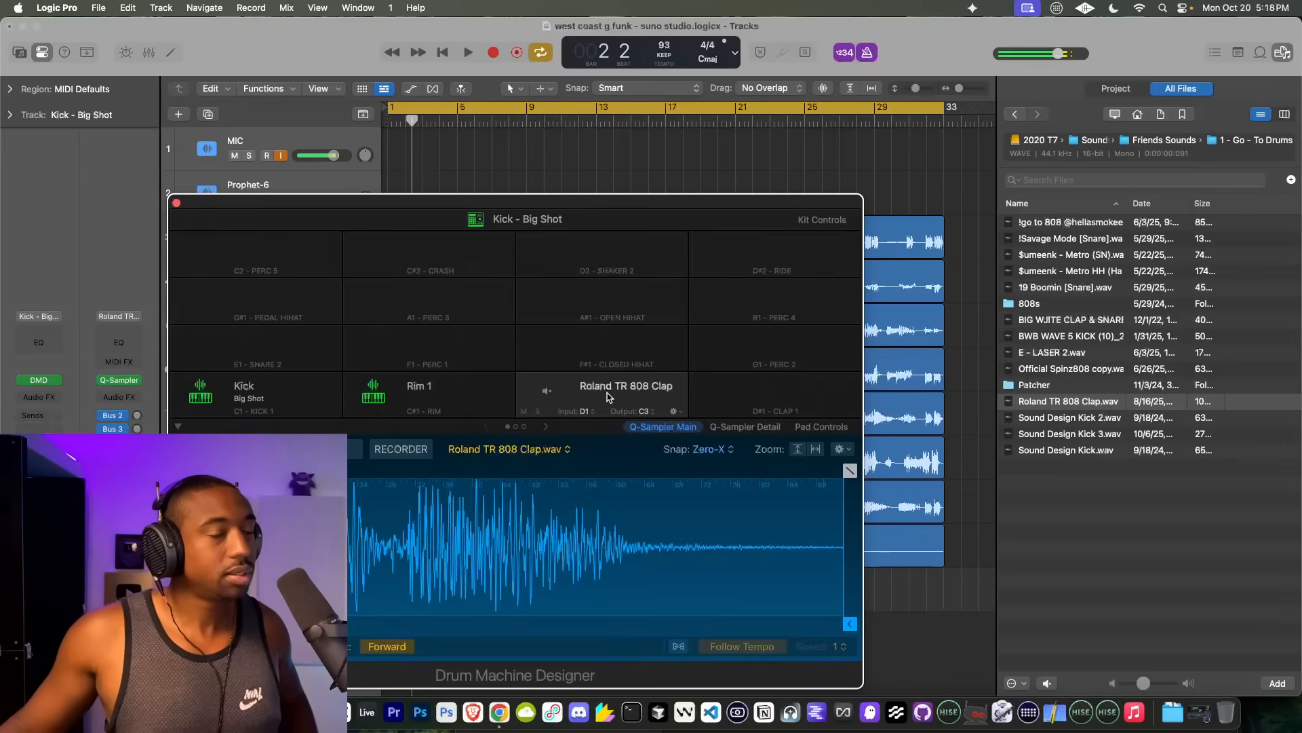
Step: Load $umeenk - Metro HH (Hats).wav onto the D#1 clap pad, shorten its sample end to 0.057 s, and close the drum machine
{"action": "left_click", "coordinate": [1088, 270]}
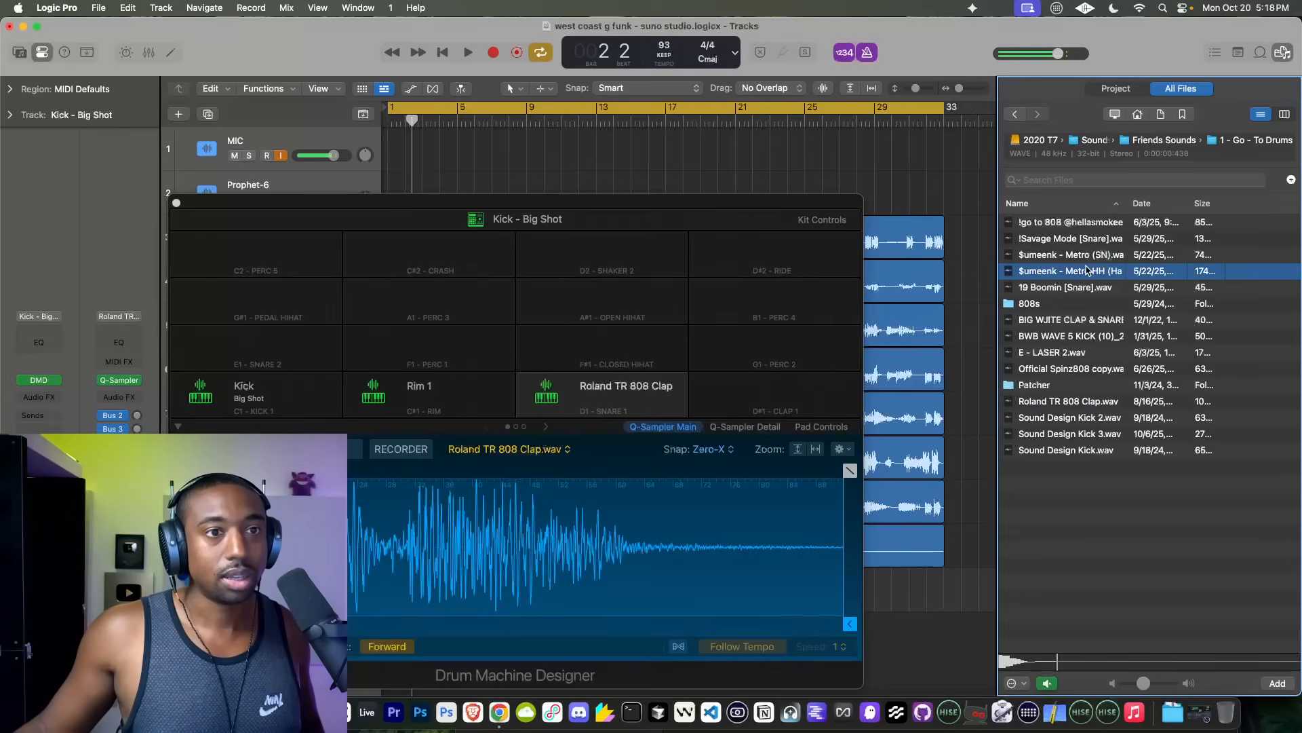
{"action": "left_click_drag", "start_coordinate": [1085, 273], "coordinate": [773, 392]}
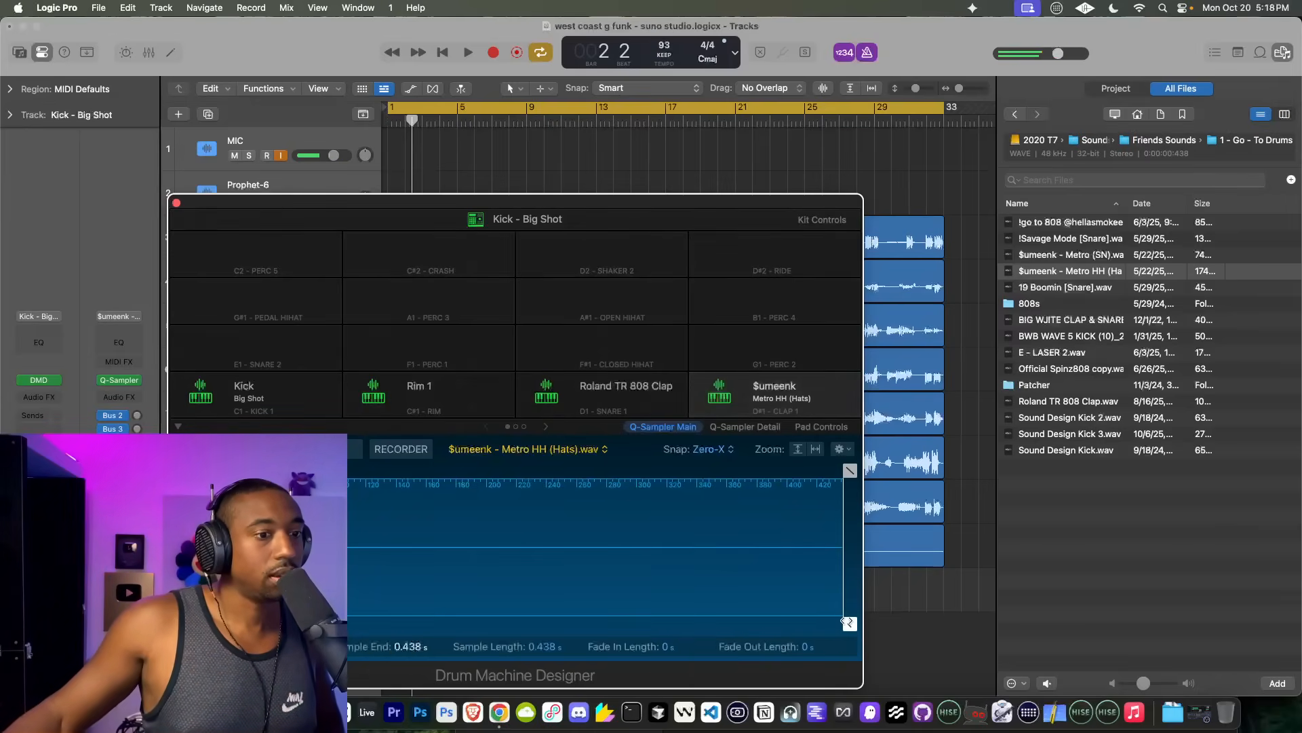
{"action": "left_click_drag", "start_coordinate": [850, 622], "coordinate": [300, 623]}
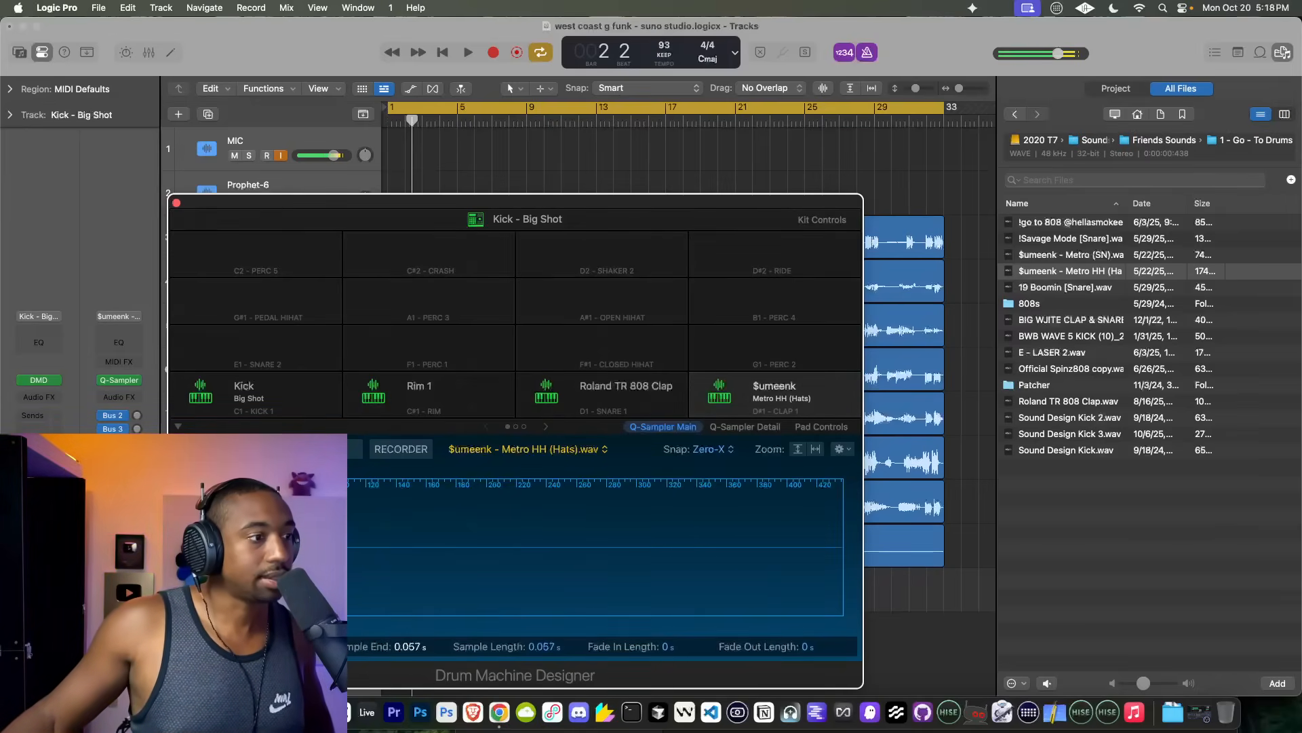
{"action": "left_click", "coordinate": [244, 382]}
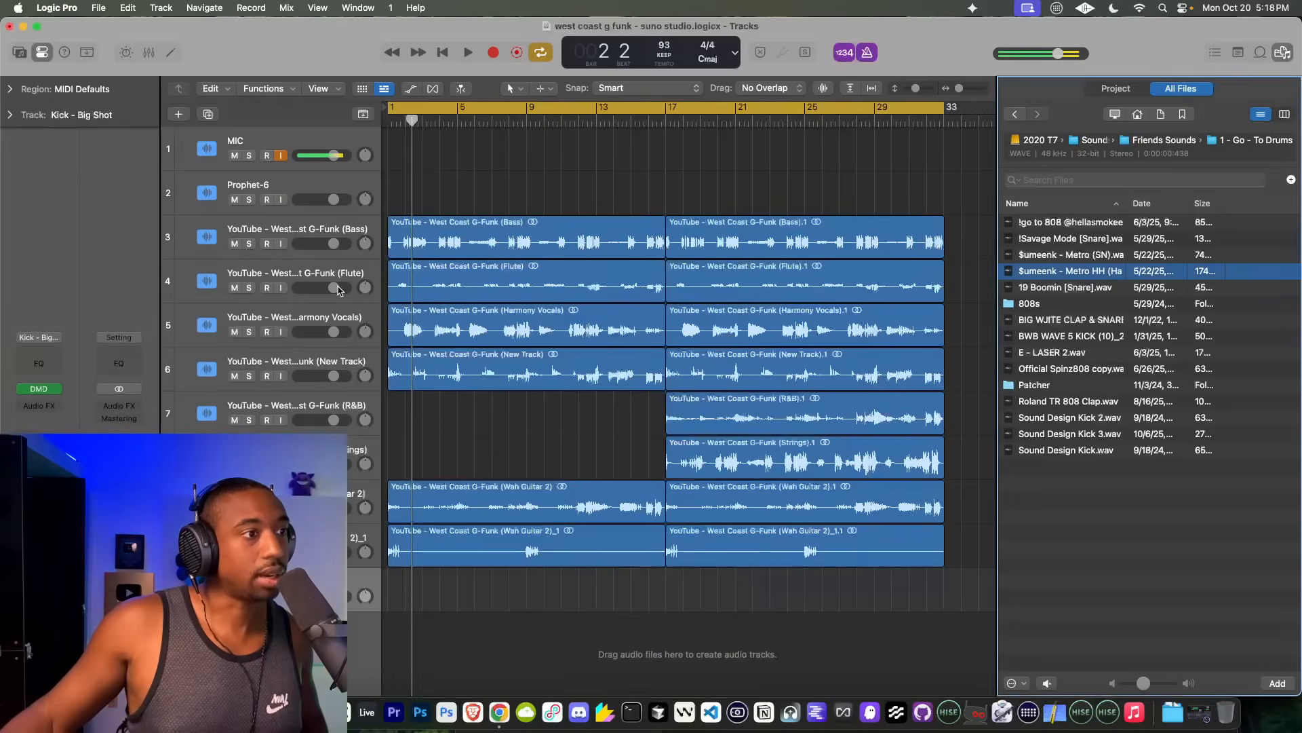
{"action": "left_click", "coordinate": [176, 203]}
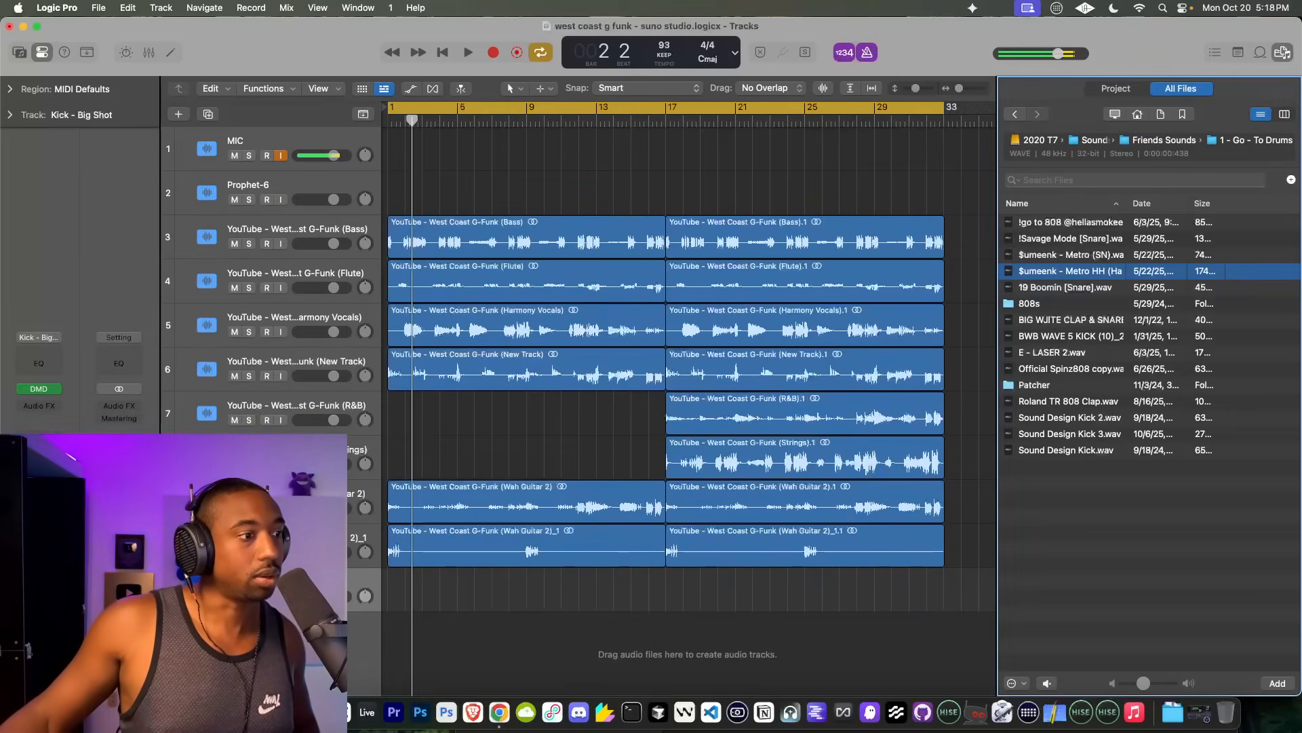
Step: Adjust the Big Shot kick in its Quick Sampler, raising the volume and trying filter drive and a coarse pitch of -6
{"action": "scroll", "coordinate": [873, 322], "scroll_direction": "down", "scroll_amount": 3}
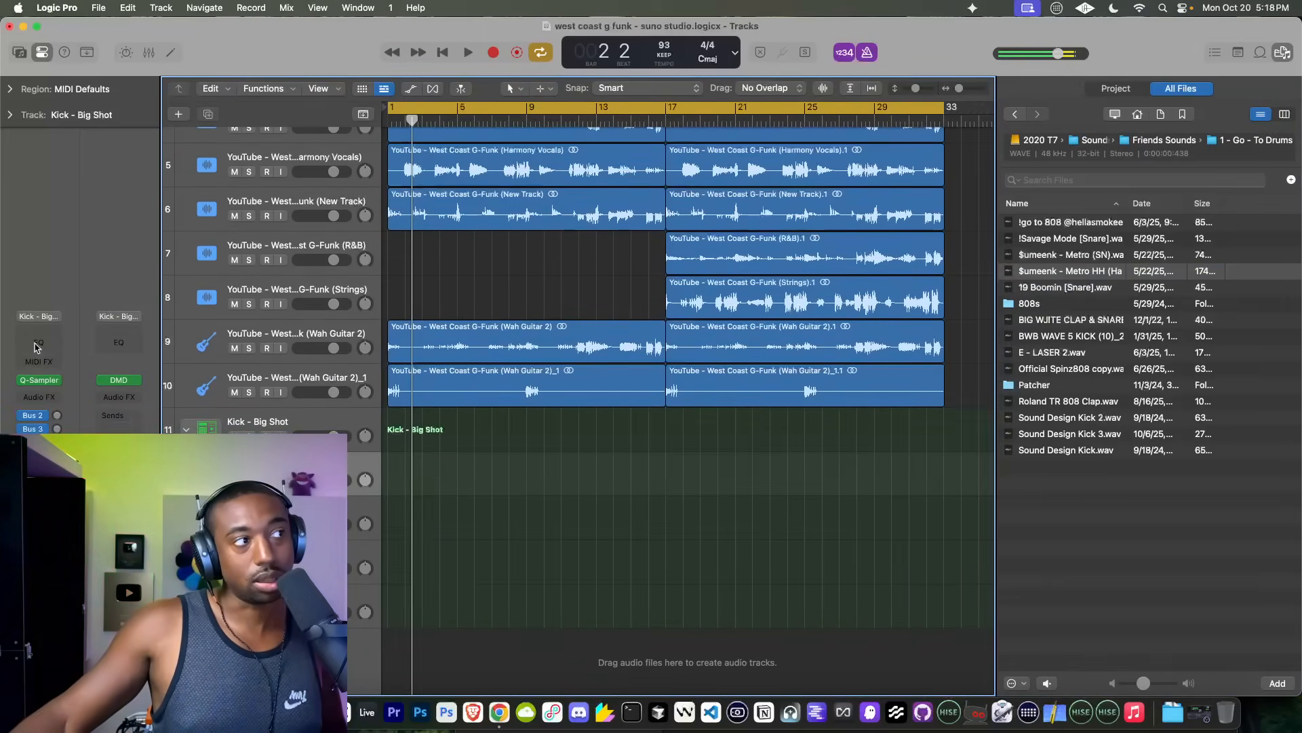
{"action": "left_click", "coordinate": [42, 58]}
{"action": "left_click", "coordinate": [42, 58]}
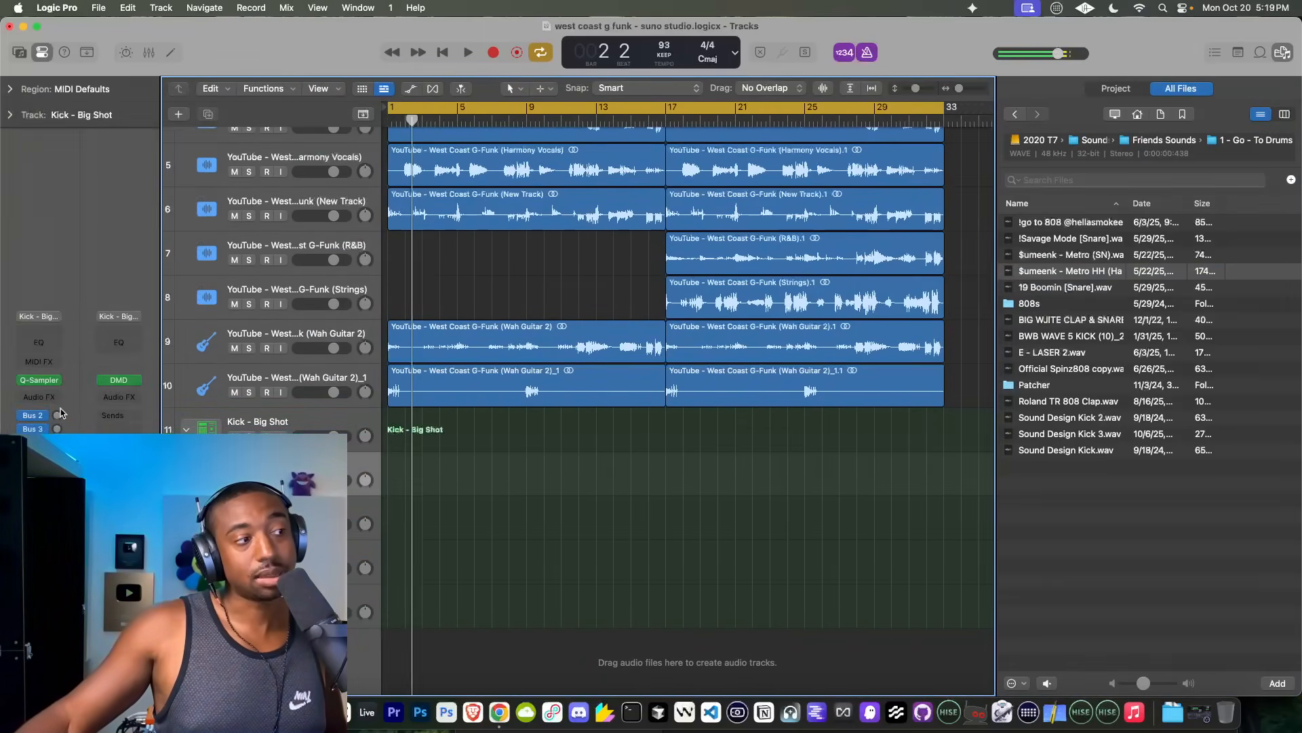
{"action": "left_click", "coordinate": [43, 381]}
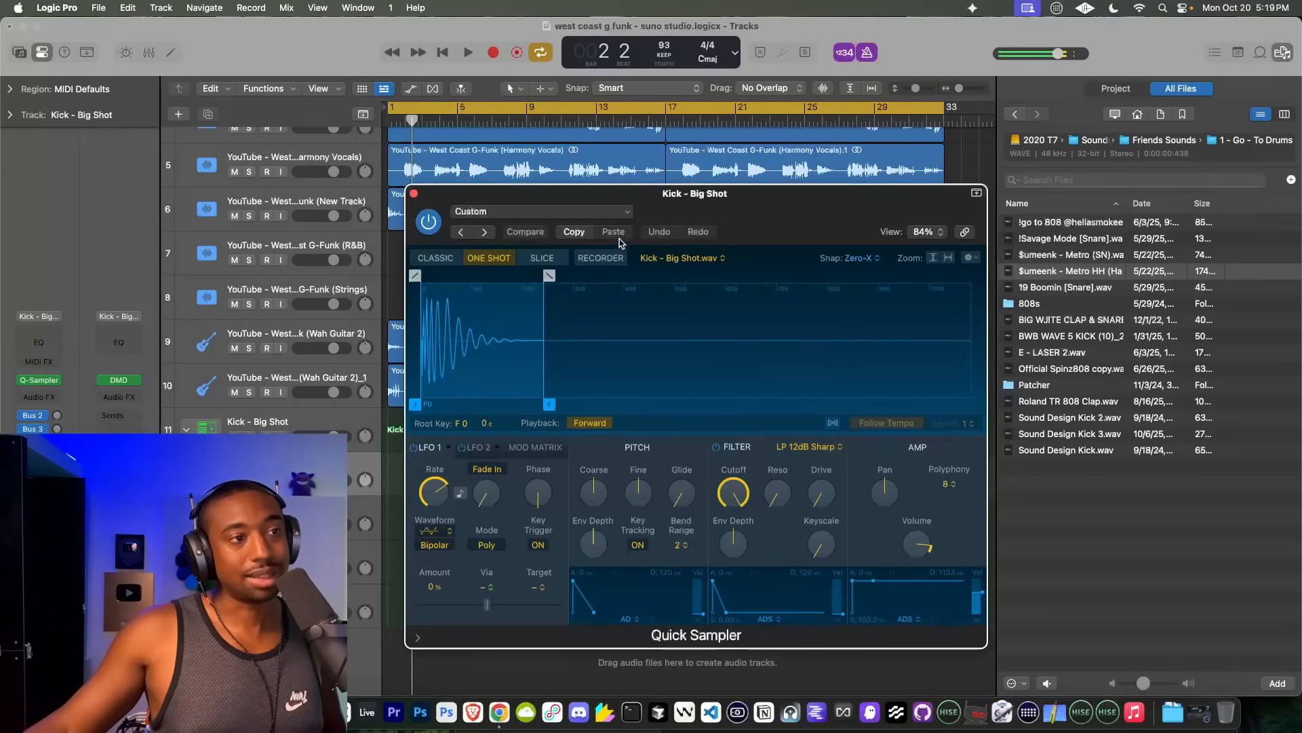
{"action": "left_click_drag", "start_coordinate": [580, 176], "coordinate": [555, 158]}
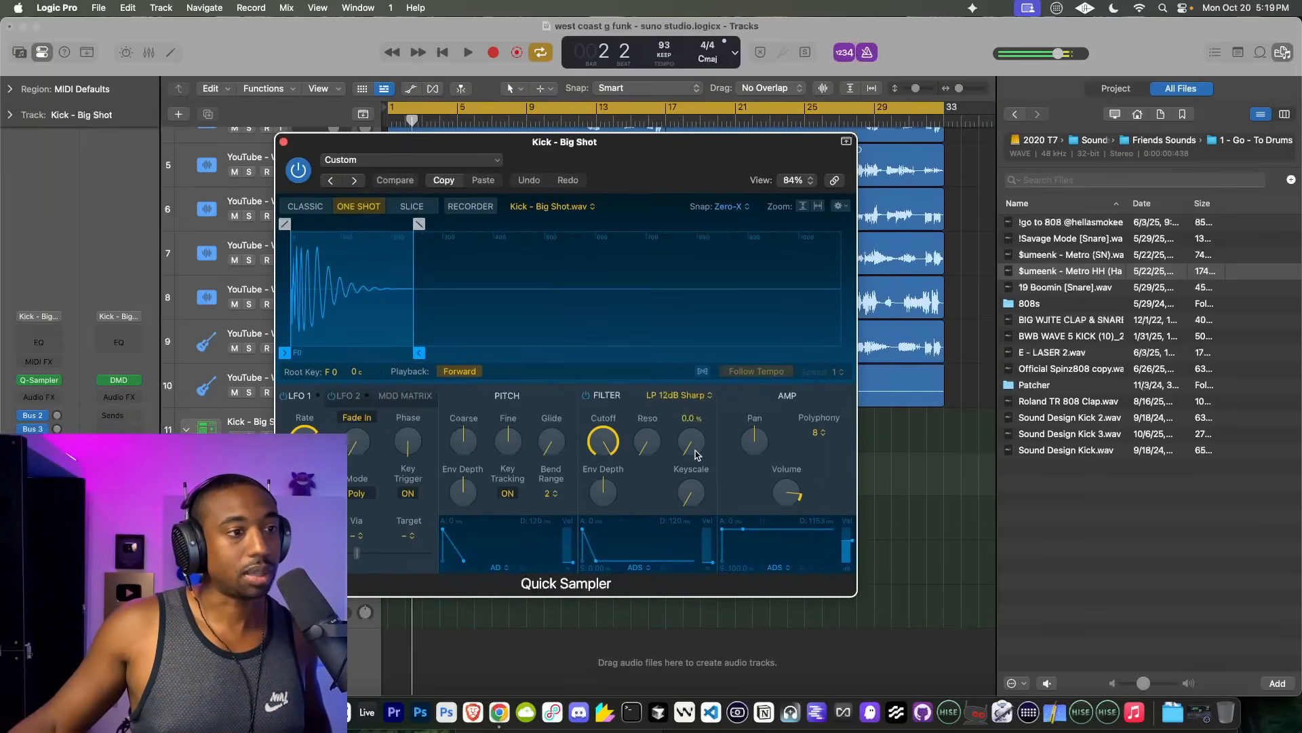
{"action": "left_click_drag", "start_coordinate": [695, 454], "coordinate": [682, 437]}
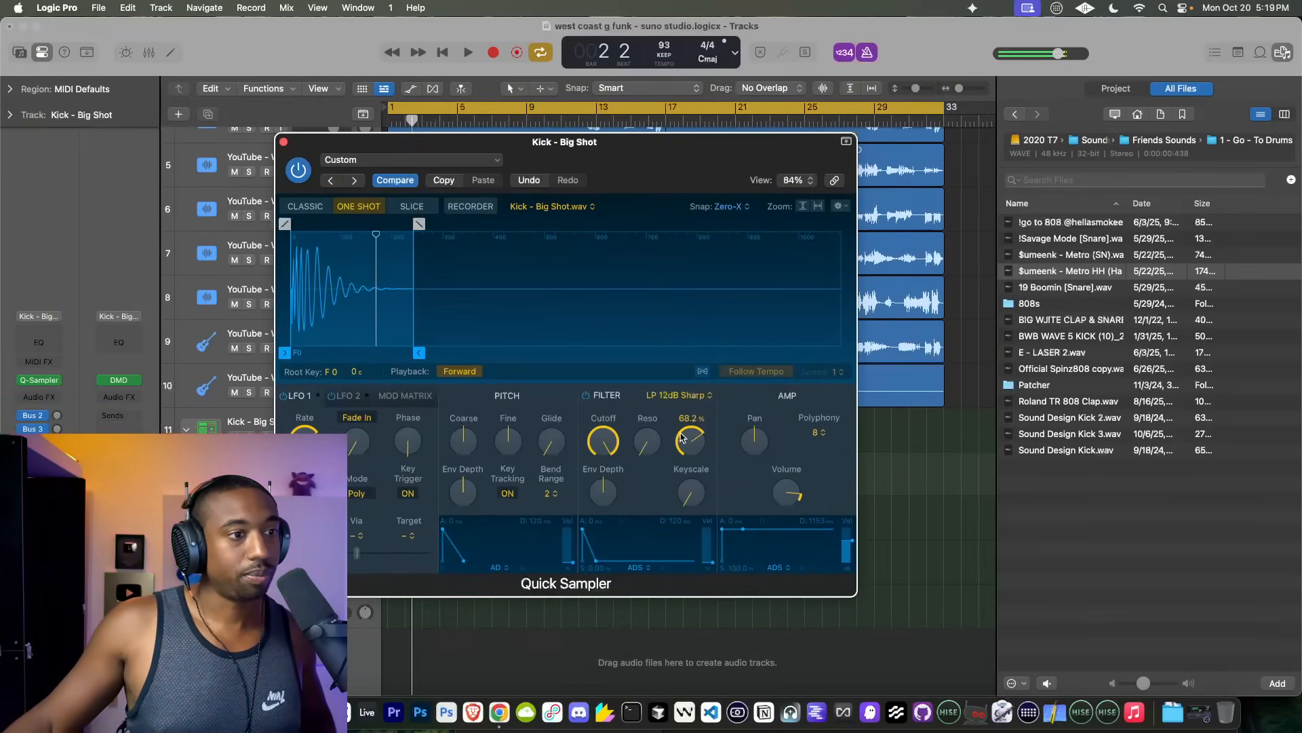
{"action": "left_click_drag", "start_coordinate": [682, 339], "coordinate": [665, 519]}
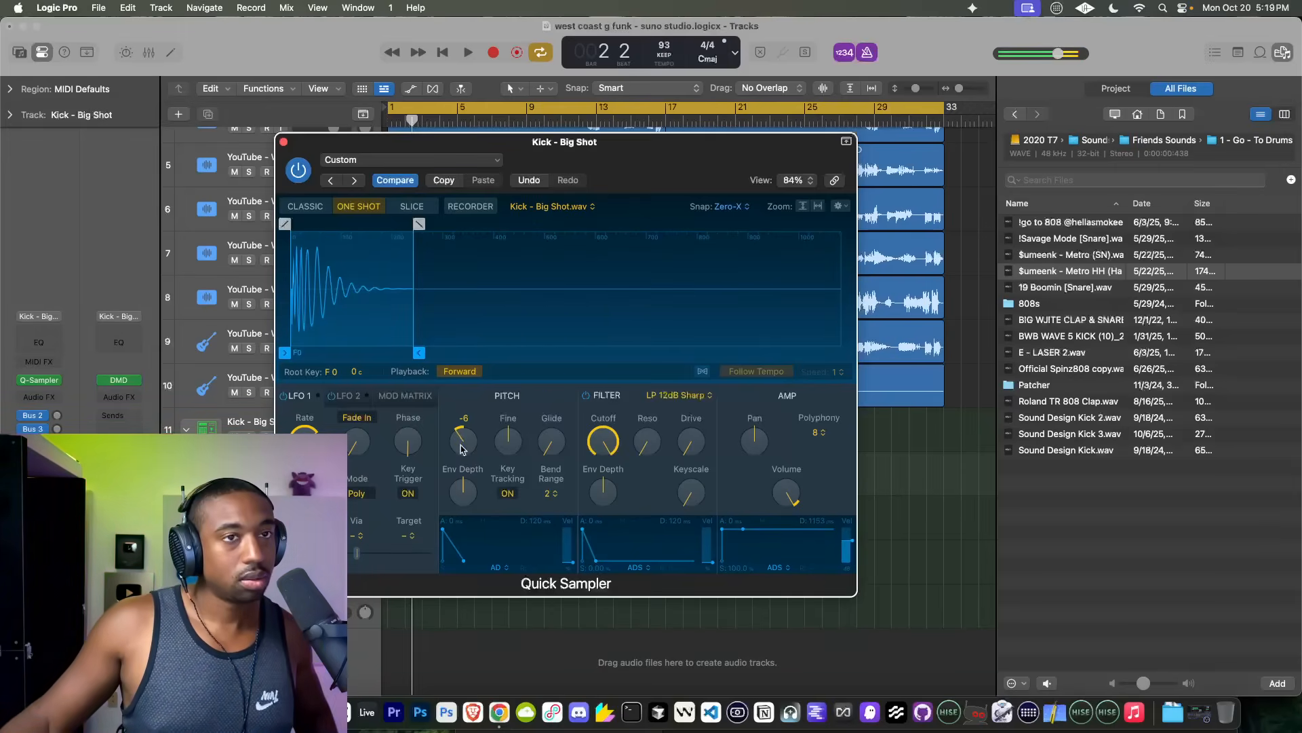
{"action": "left_click", "coordinate": [284, 142]}
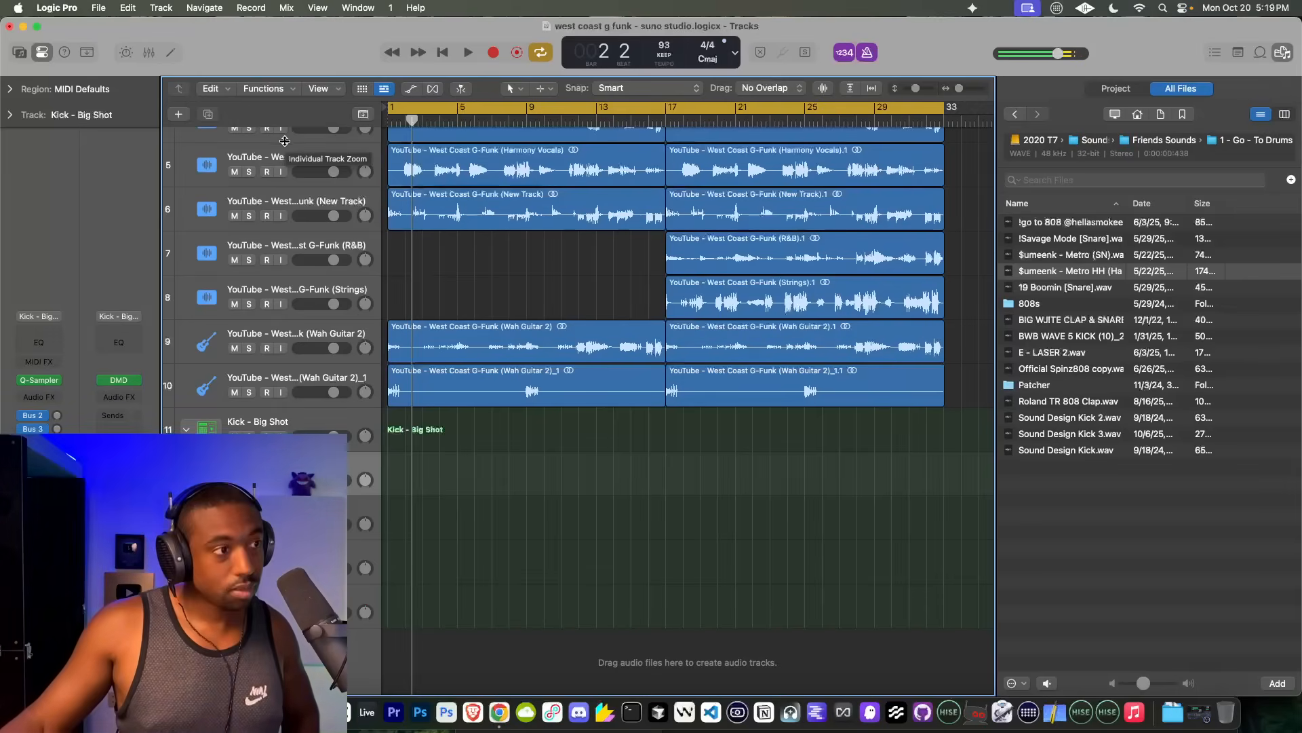
Step: Record a MIDI drum part from bar 1 to bar 9 on the Kick - Big Shot track, and turn off the metronome
{"action": "left_click", "coordinate": [286, 422]}
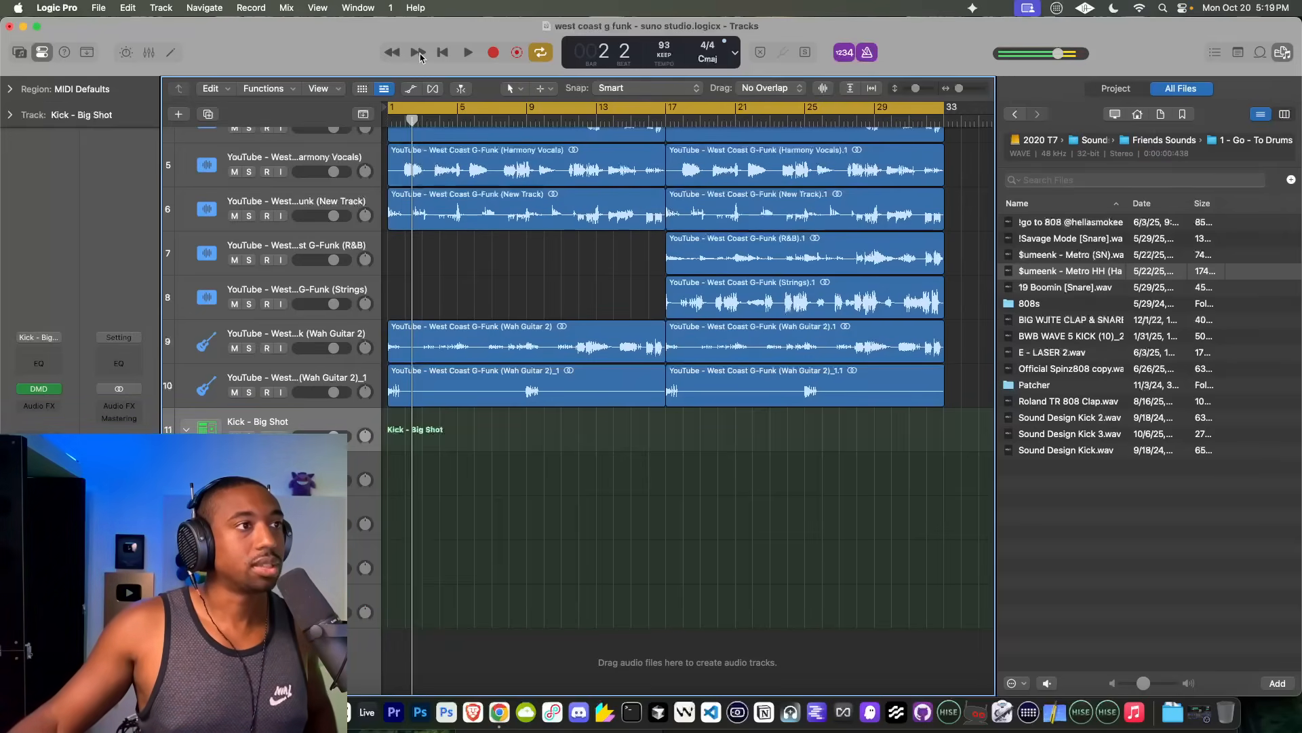
{"action": "left_click", "coordinate": [443, 52]}
{"action": "left_click", "coordinate": [461, 53]}
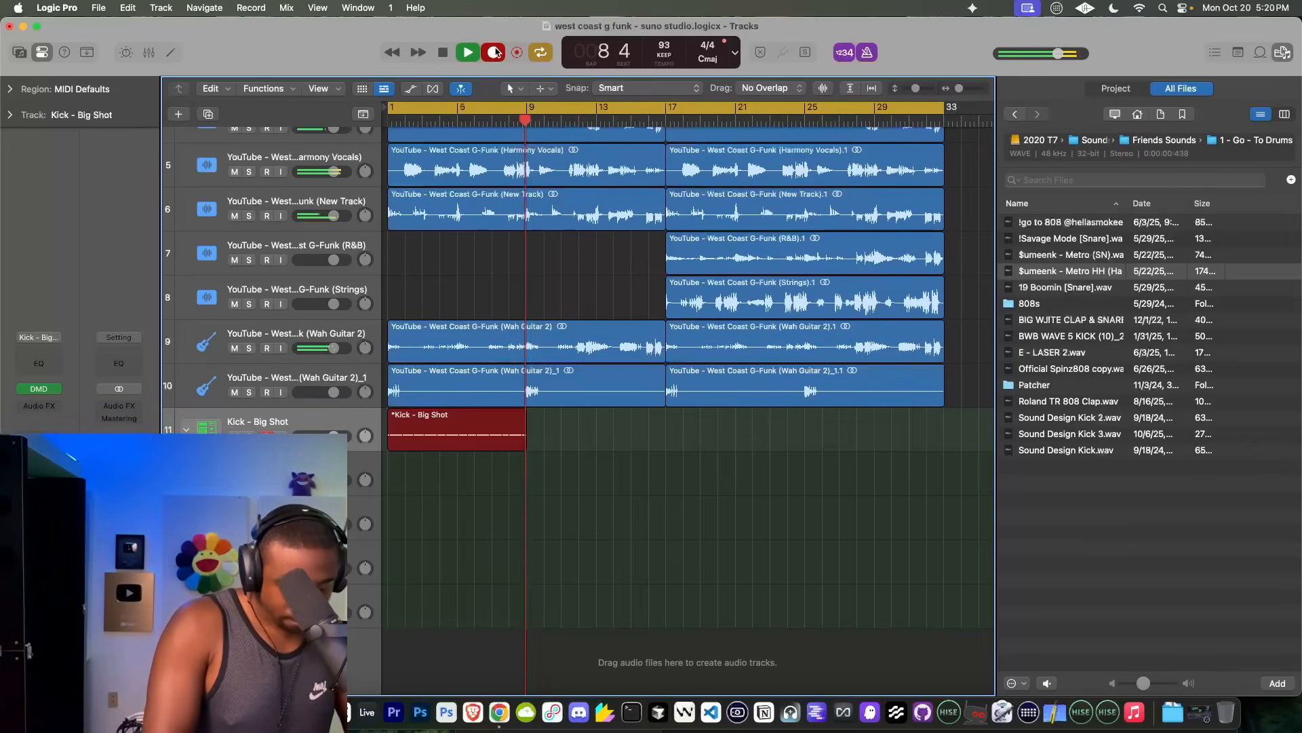
{"action": "key", "text": "space"}
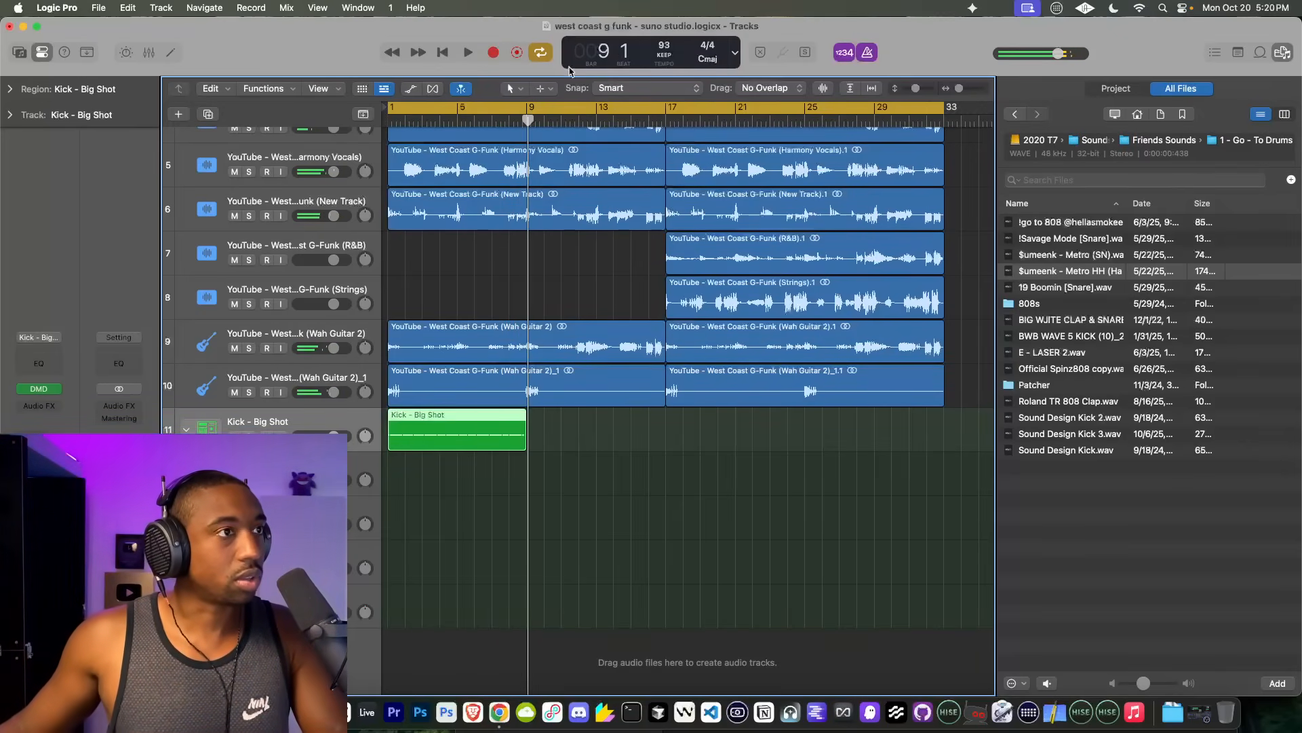
{"action": "scroll", "coordinate": [475, 241], "scroll_direction": "down", "scroll_amount": 6}
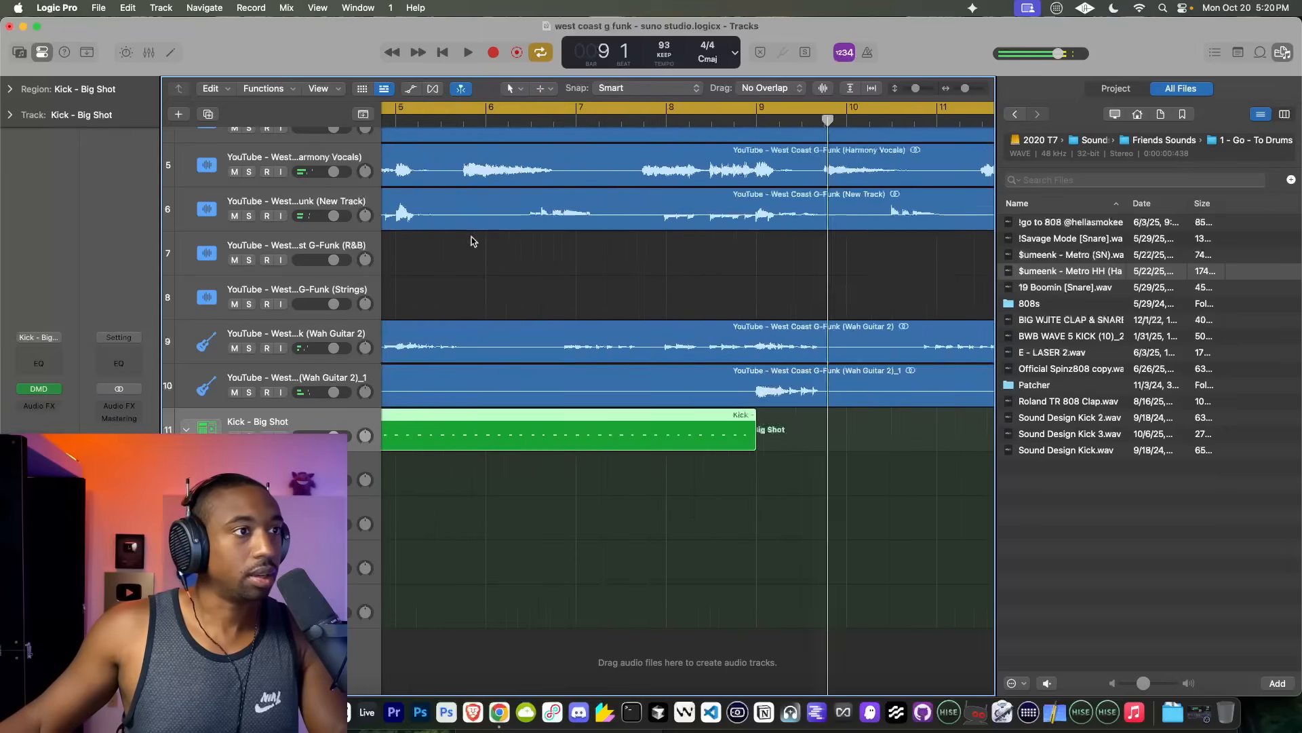
Step: Select all the audio stem regions and show the Flex controls for the tracks
{"action": "key", "text": "super+a"}
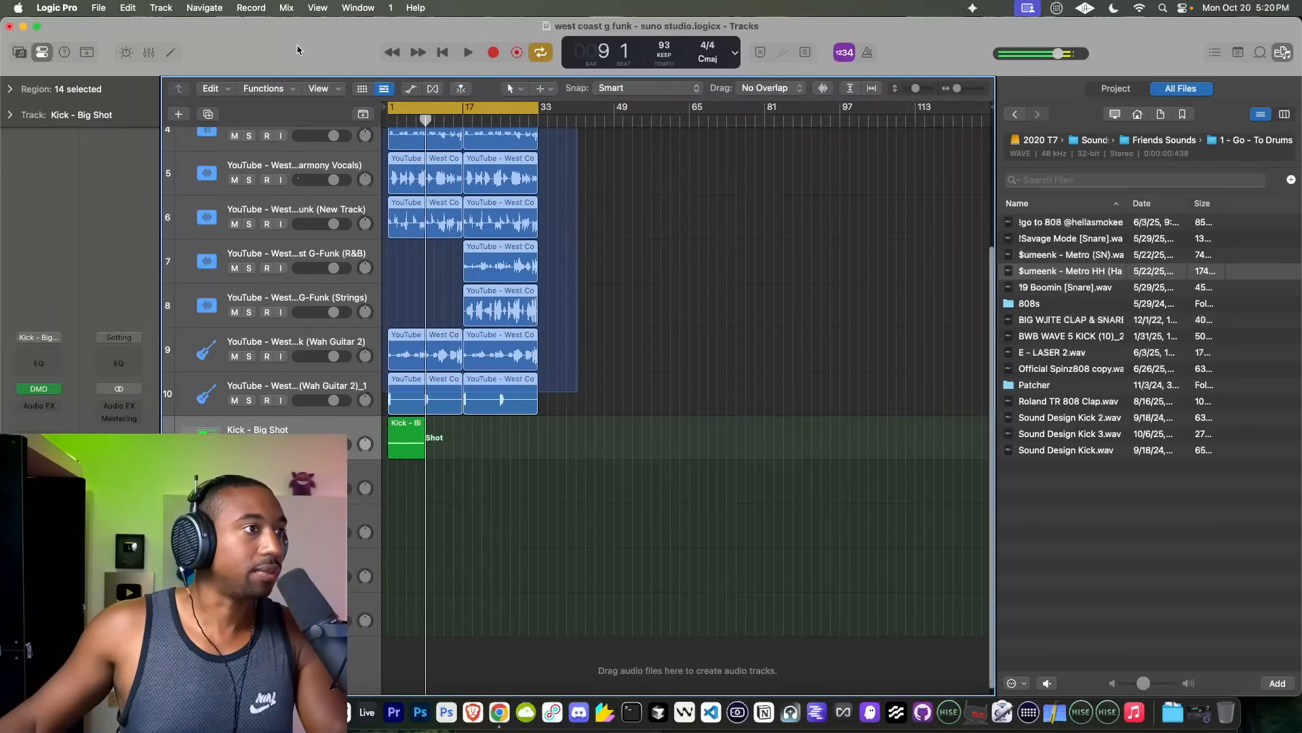
{"action": "scroll", "coordinate": [517, 175], "scroll_direction": "up", "scroll_amount": 5}
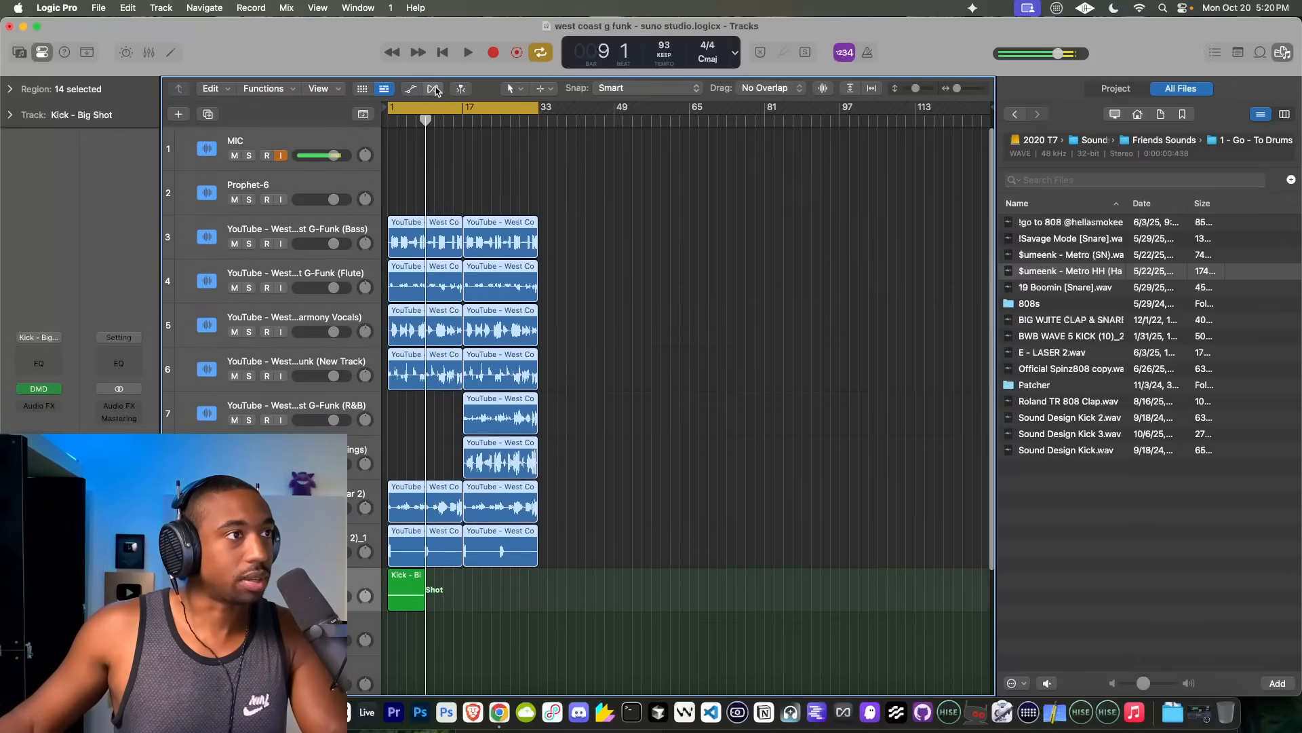
{"action": "left_click", "coordinate": [433, 89]}
{"action": "left_click", "coordinate": [369, 242]}
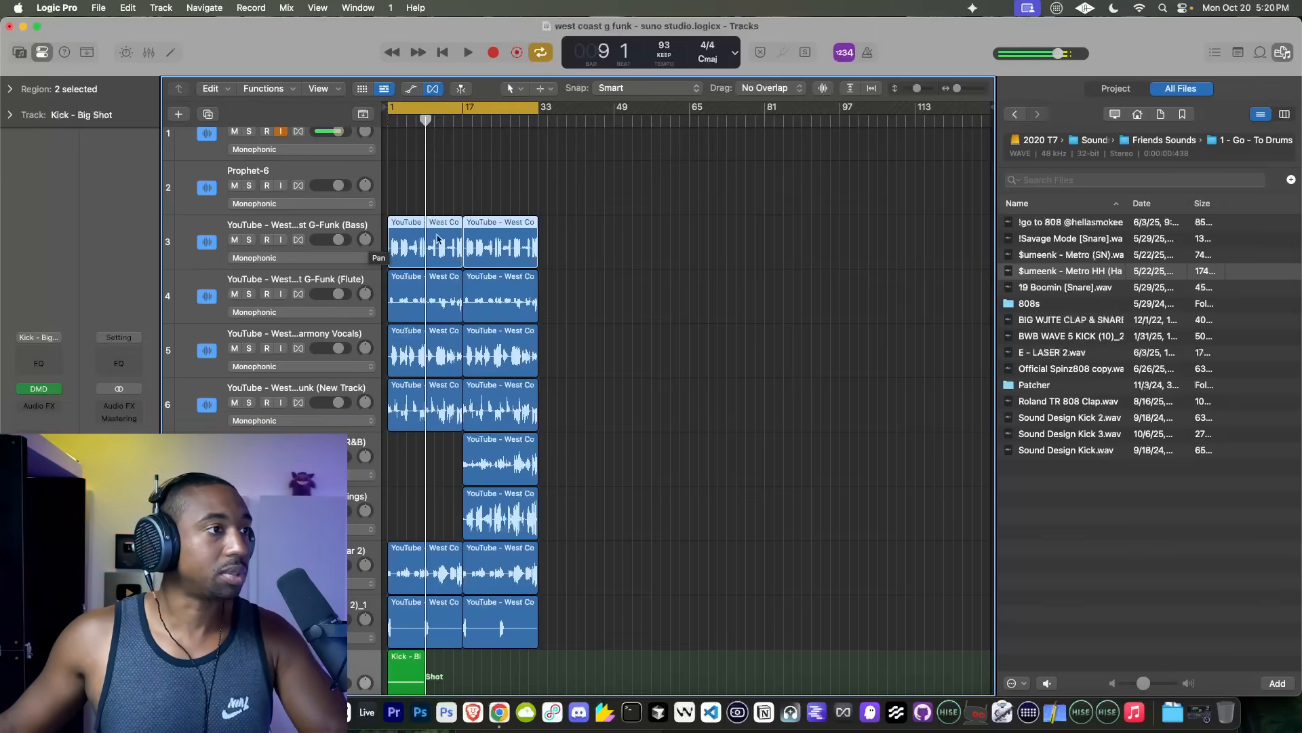
Step: Turn on Flex for the Bass and Flute tracks in Polyphonic (Auto) mode
{"action": "left_click_drag", "start_coordinate": [592, 218], "coordinate": [434, 225]}
{"action": "left_click", "coordinate": [299, 239]}
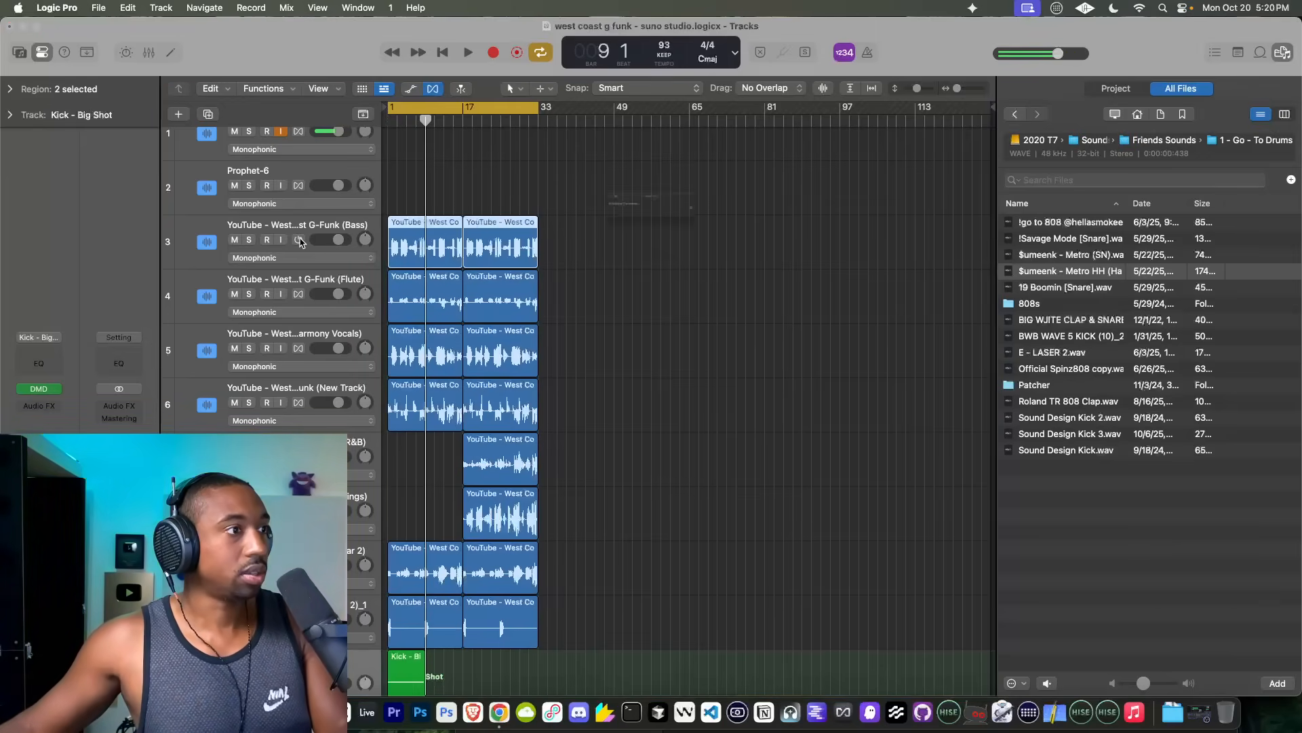
{"action": "left_click_drag", "start_coordinate": [590, 291], "coordinate": [355, 291]}
{"action": "left_click", "coordinate": [299, 294]}
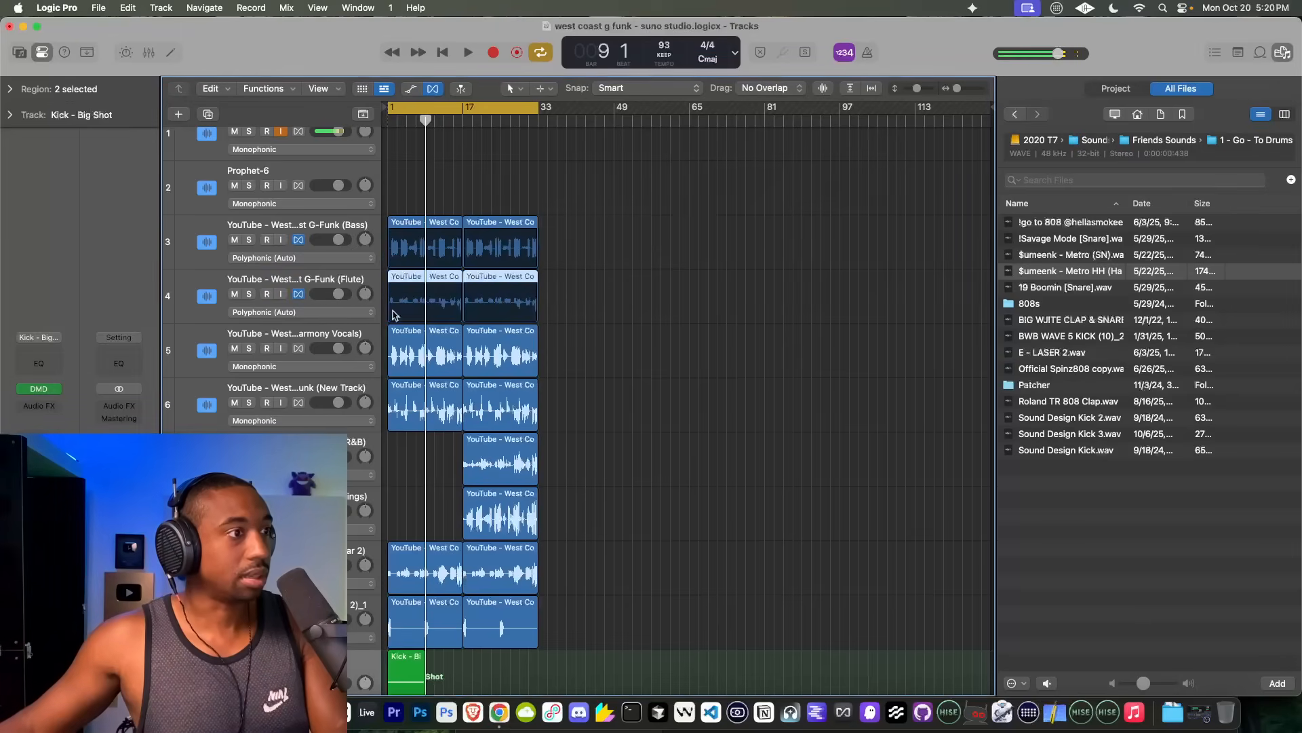
Step: Turn on Flex for the Harmony Vocals and New Track stems in Polyphonic (Auto) mode
{"action": "left_click_drag", "start_coordinate": [576, 339], "coordinate": [421, 370]}
{"action": "left_click", "coordinate": [298, 348]}
{"action": "left_click_drag", "start_coordinate": [577, 394], "coordinate": [395, 415]}
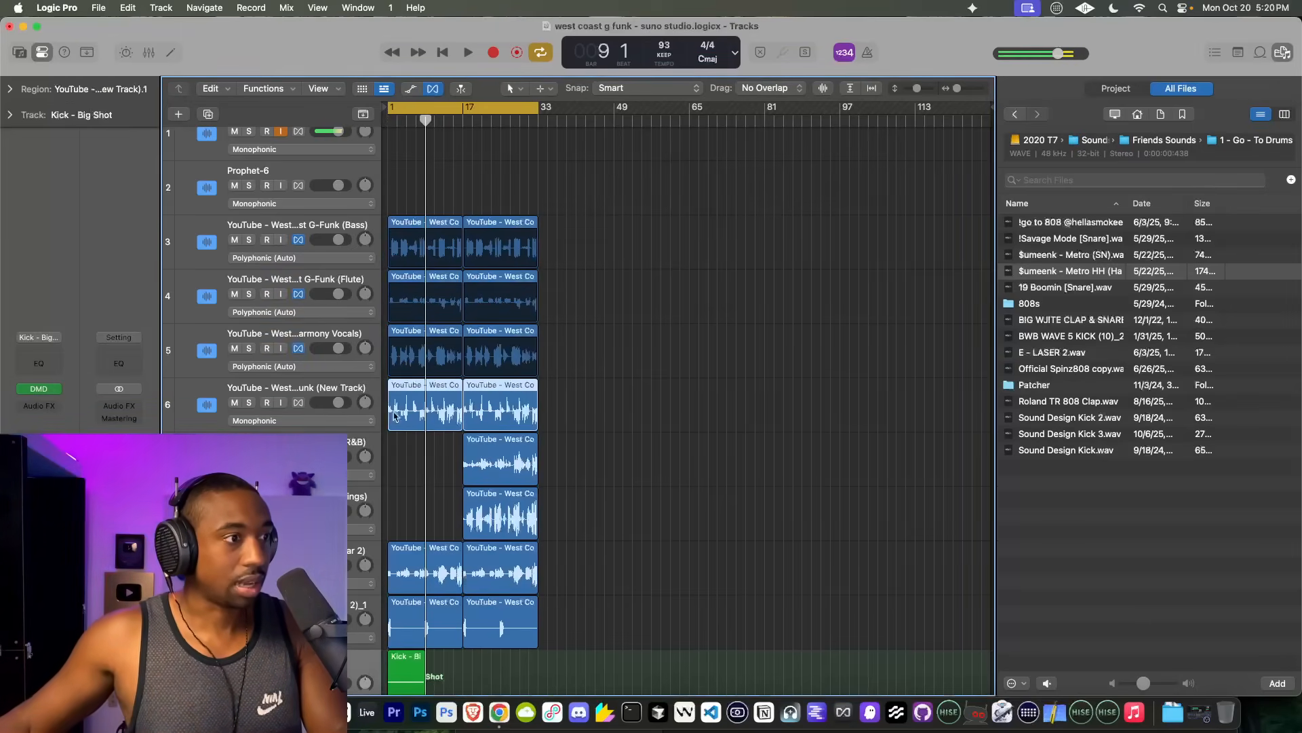
{"action": "left_click", "coordinate": [298, 403]}
Step: Turn on Flex for the R&B, Strings, Wah Guitar 2 and Wah Guitar 2_1 stems in Polyphonic (Auto) mode
{"action": "left_click_drag", "start_coordinate": [573, 463], "coordinate": [354, 595]}
{"action": "left_click", "coordinate": [298, 457]}
{"action": "left_click", "coordinate": [298, 510]}
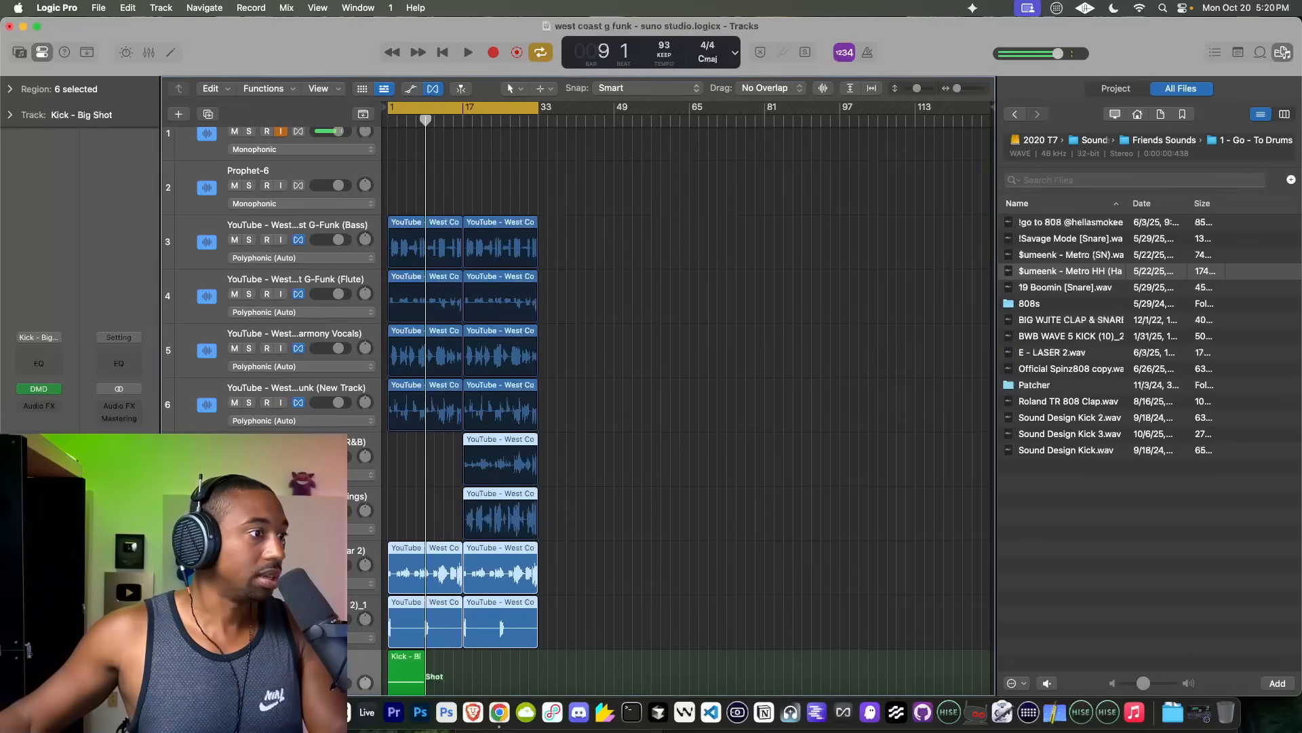
{"action": "left_click", "coordinate": [298, 565]}
{"action": "left_click", "coordinate": [299, 619]}
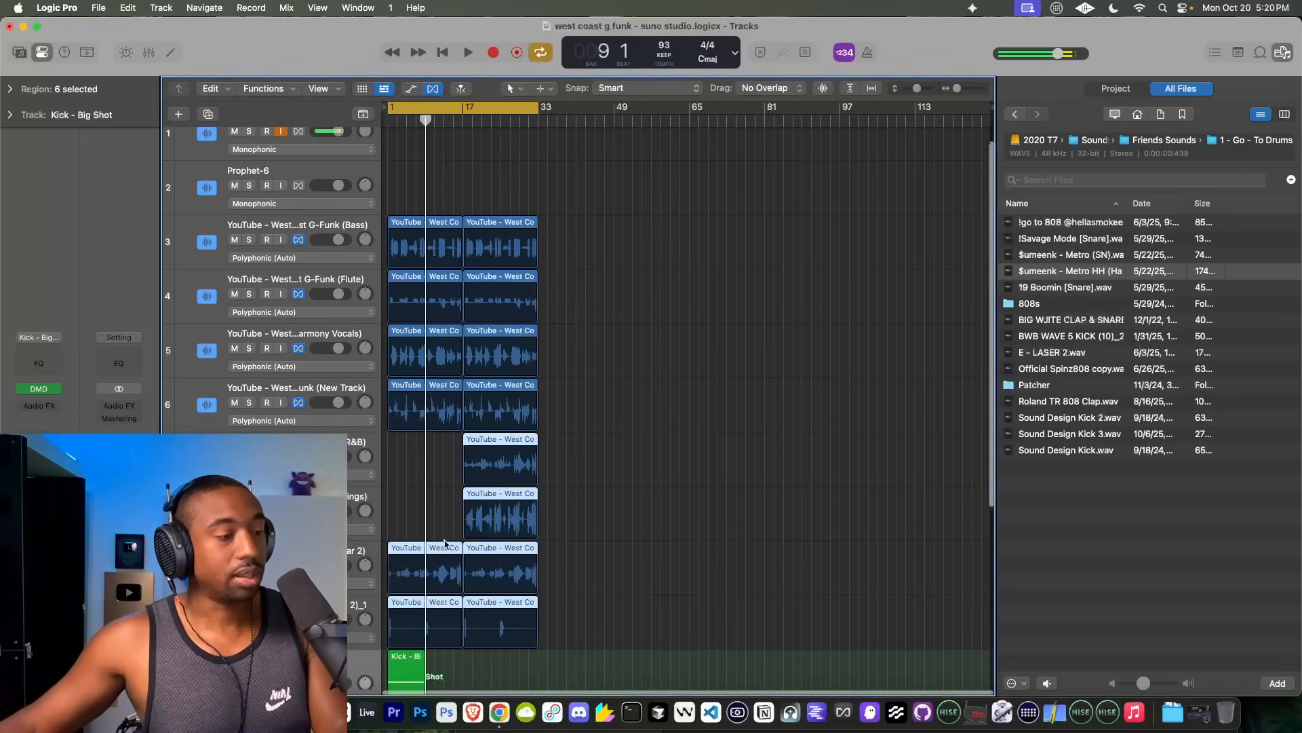
Step: Play the arrangement from bar 1 to hear the flexed stems together with the kick
{"action": "scroll", "coordinate": [433, 519], "scroll_direction": "up", "scroll_amount": 5}
{"action": "key", "text": "Return"}
{"action": "scroll", "coordinate": [433, 519], "scroll_direction": "down", "scroll_amount": 8}
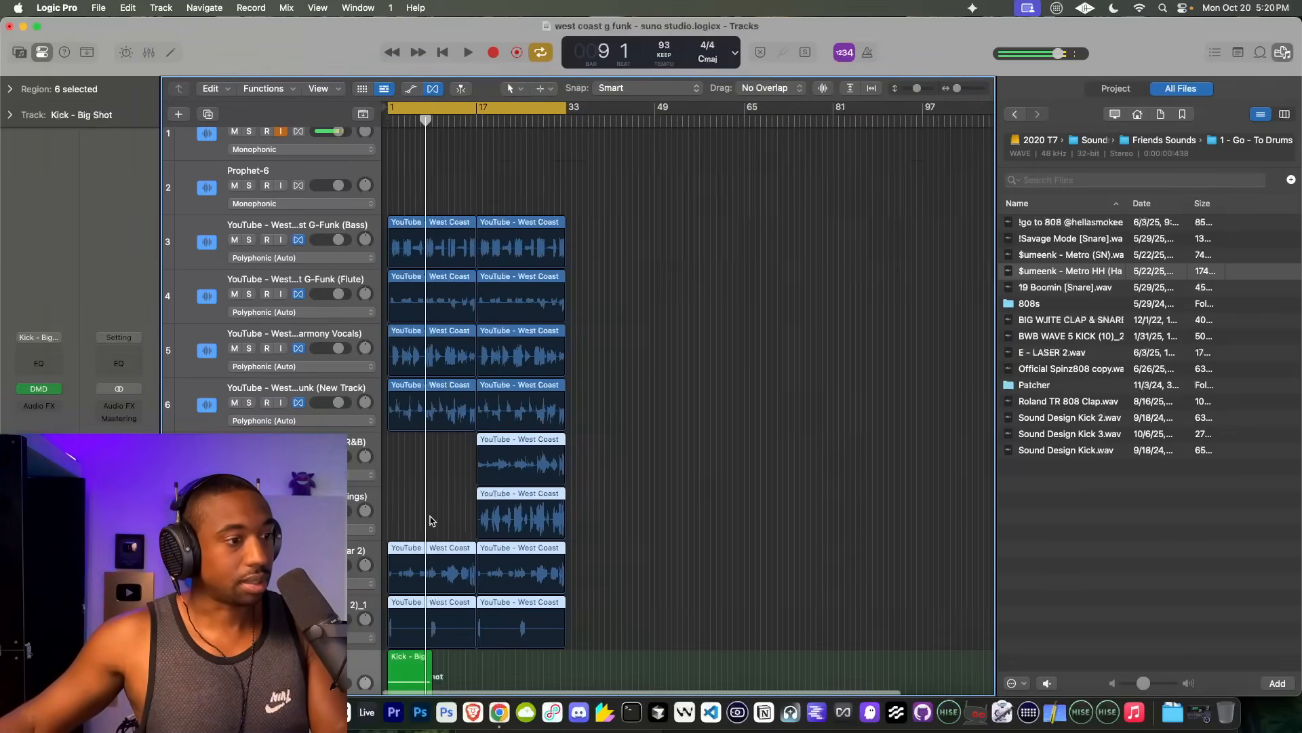
{"action": "key", "text": "space"}
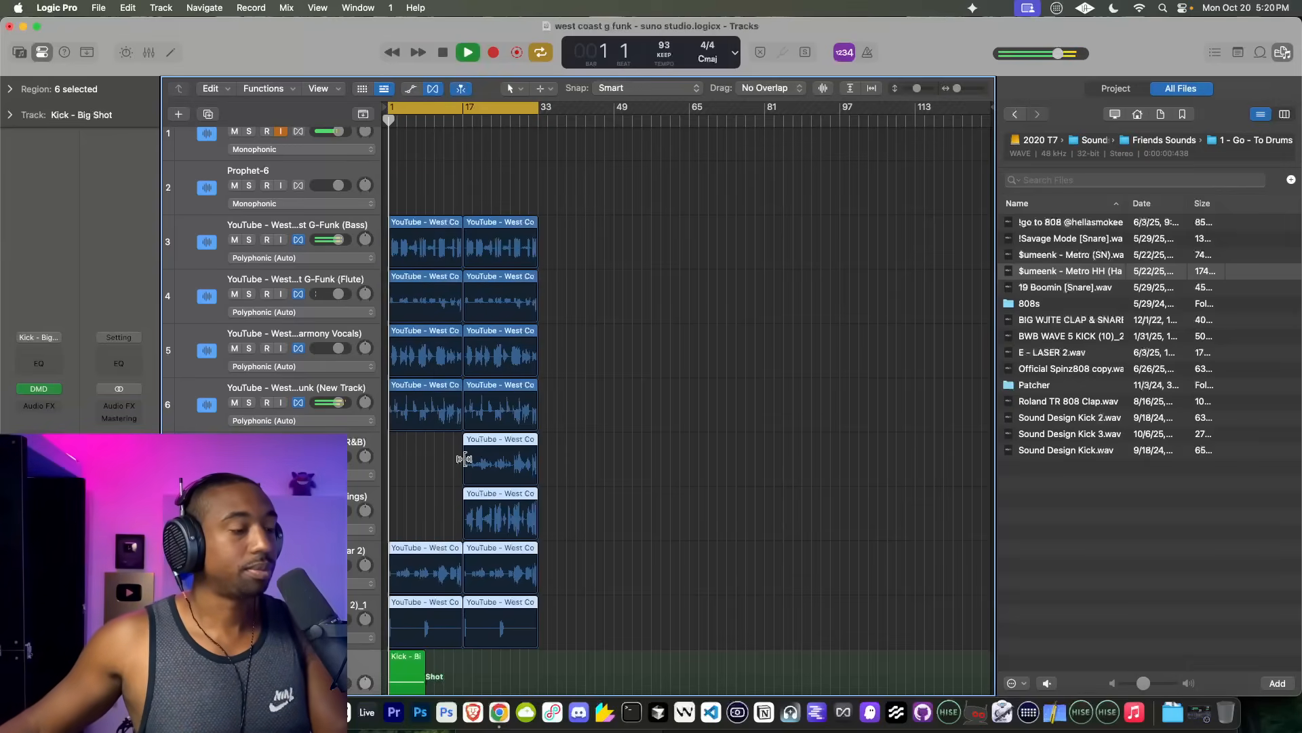
{"action": "scroll", "coordinate": [475, 468], "scroll_direction": "down", "scroll_amount": 5}
{"action": "scroll", "coordinate": [404, 489], "scroll_direction": "up", "scroll_amount": 8}
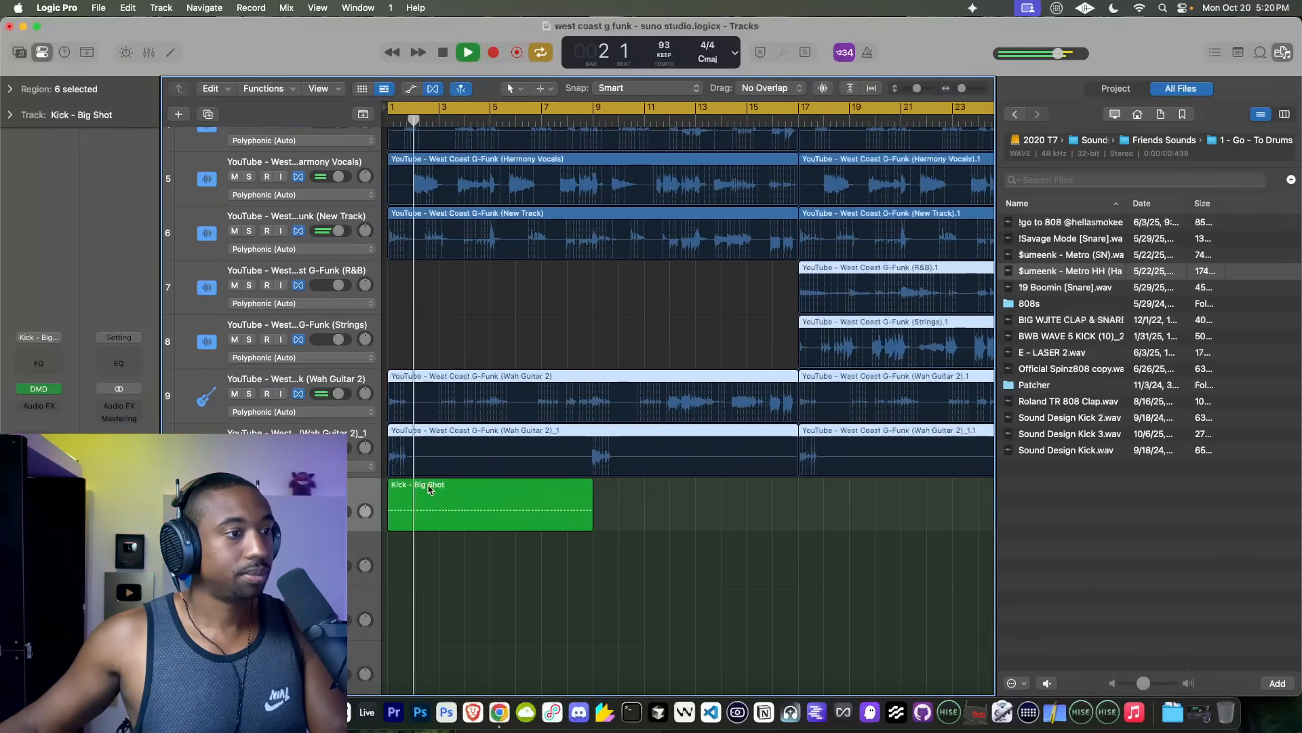
{"action": "key", "text": "space"}
Step: Loop the Kick - Big Shot region from bar 9 to bar 33 so it spans the full stems
{"action": "scroll", "coordinate": [511, 497], "scroll_direction": "down", "scroll_amount": 1}
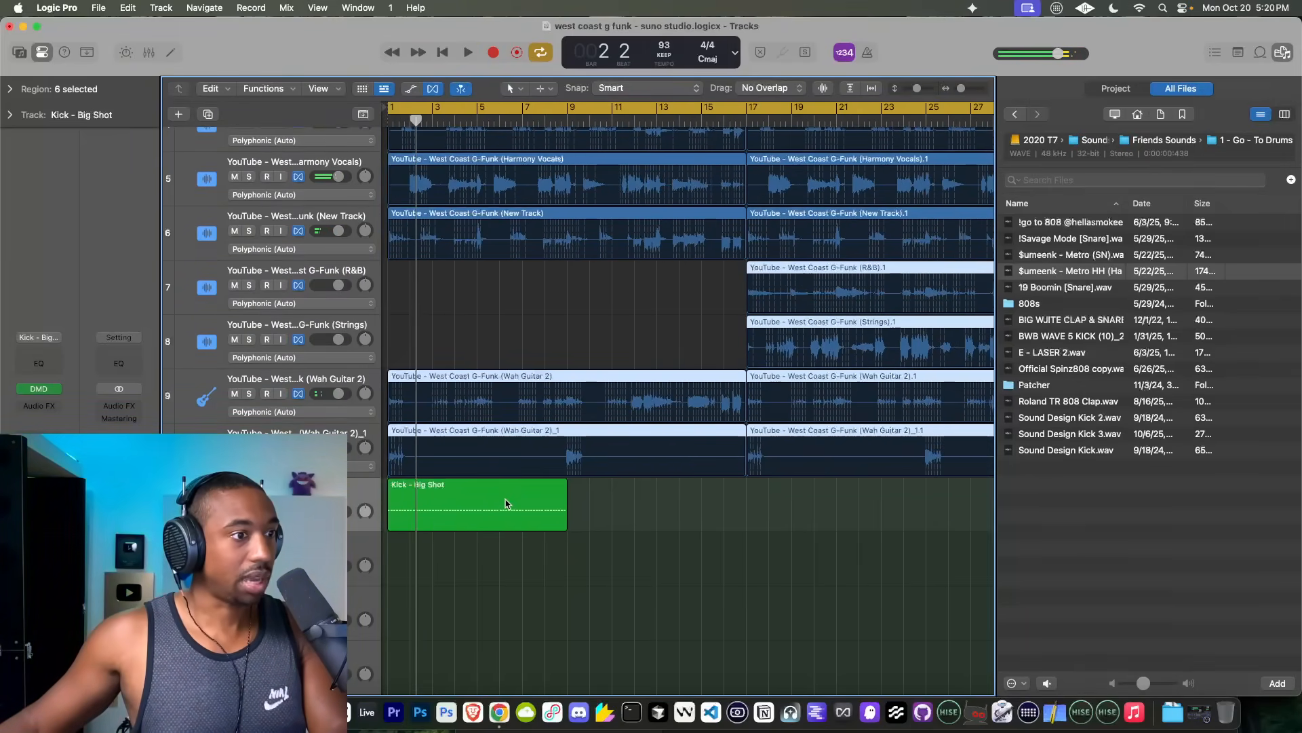
{"action": "left_click", "coordinate": [520, 502]}
{"action": "scroll", "coordinate": [563, 486], "scroll_direction": "down", "scroll_amount": 4}
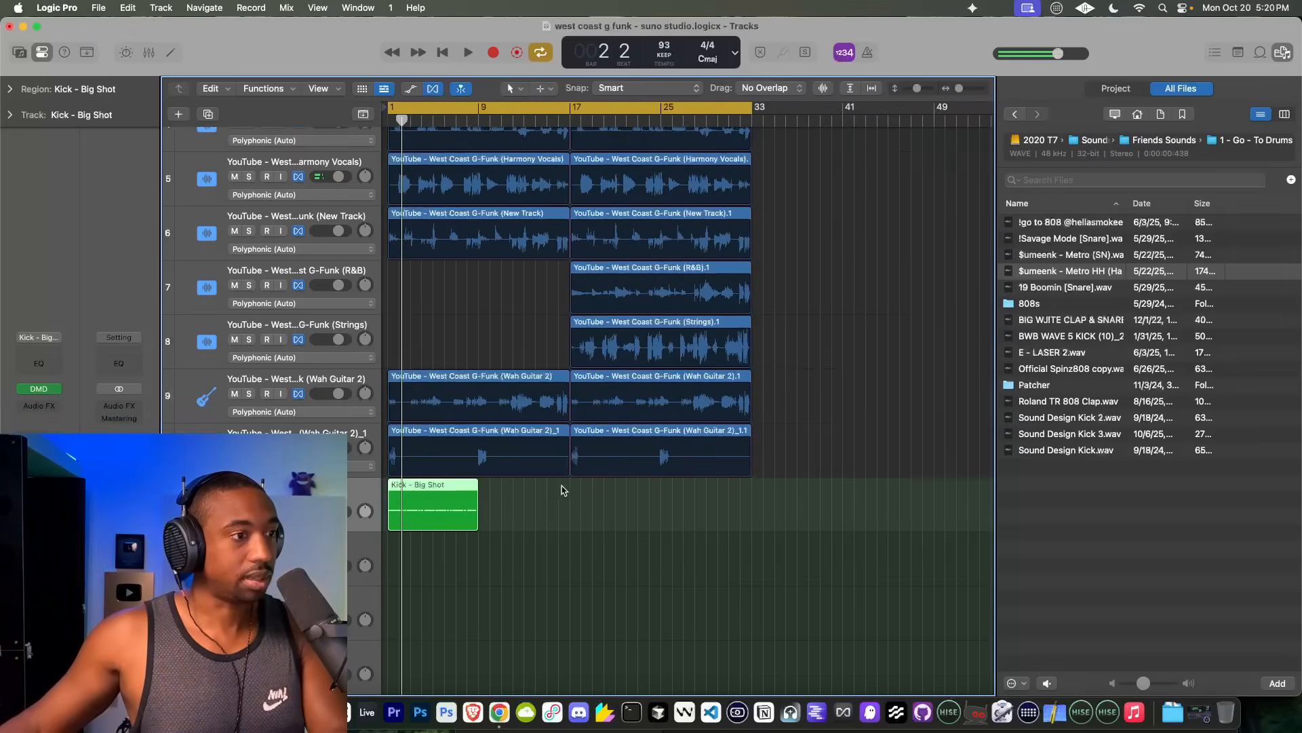
{"action": "left_click_drag", "start_coordinate": [480, 486], "coordinate": [753, 487]}
Step: Open the Kick - Big Shot region in the Piano Roll, play it from the start and turn on the metronome
{"action": "key", "text": "space"}
{"action": "double_click", "coordinate": [440, 490]}
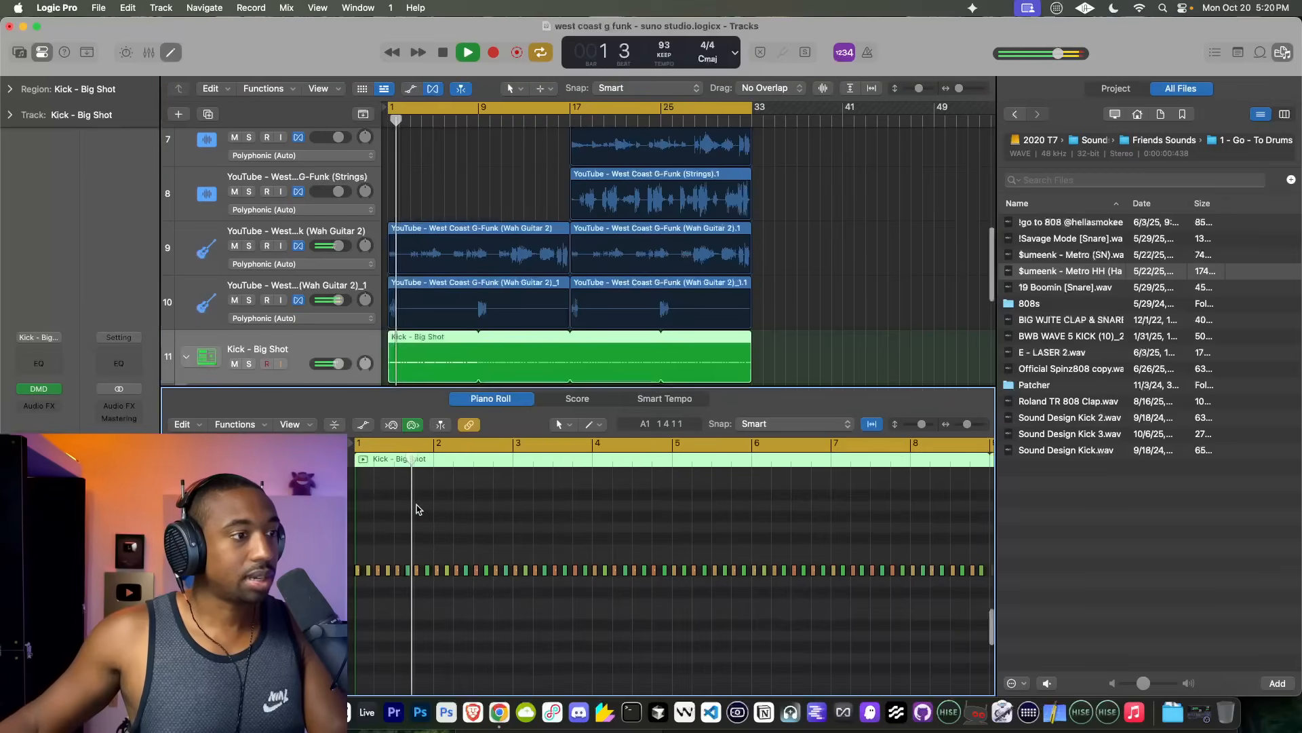
{"action": "key", "text": "space"}
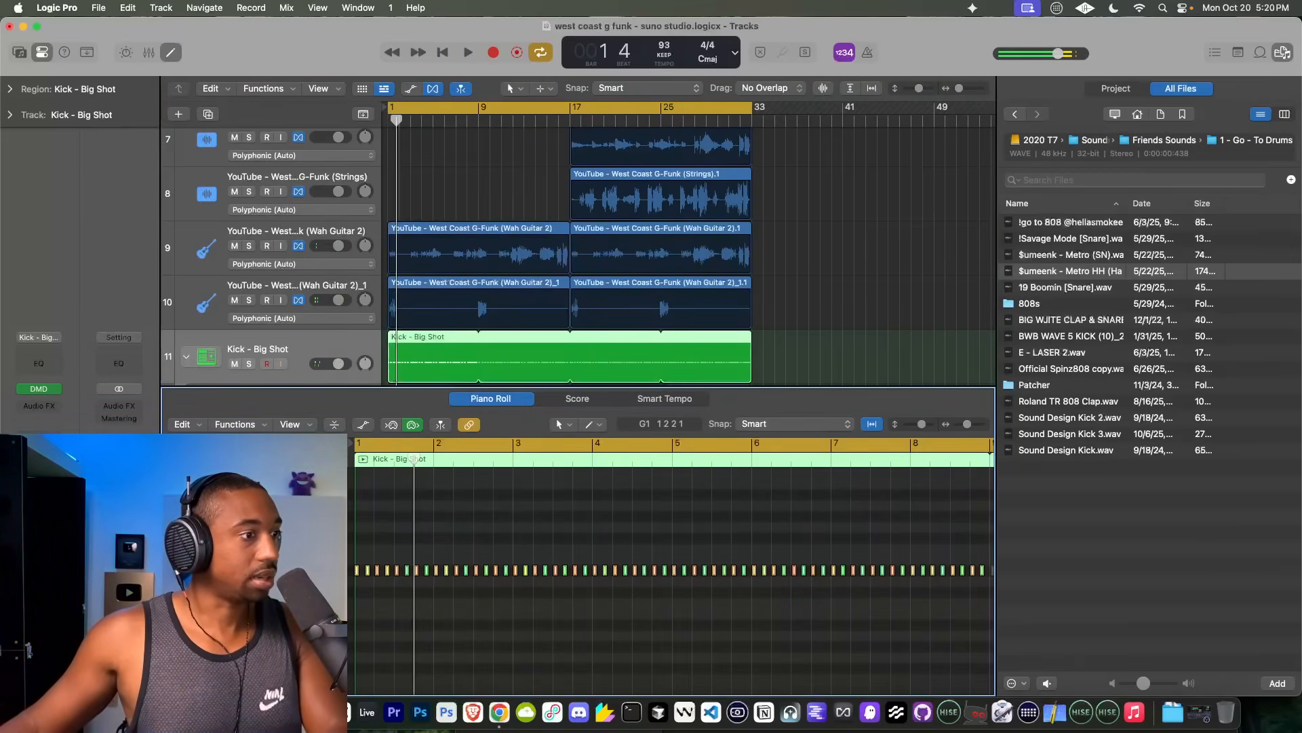
{"action": "key", "text": "space"}
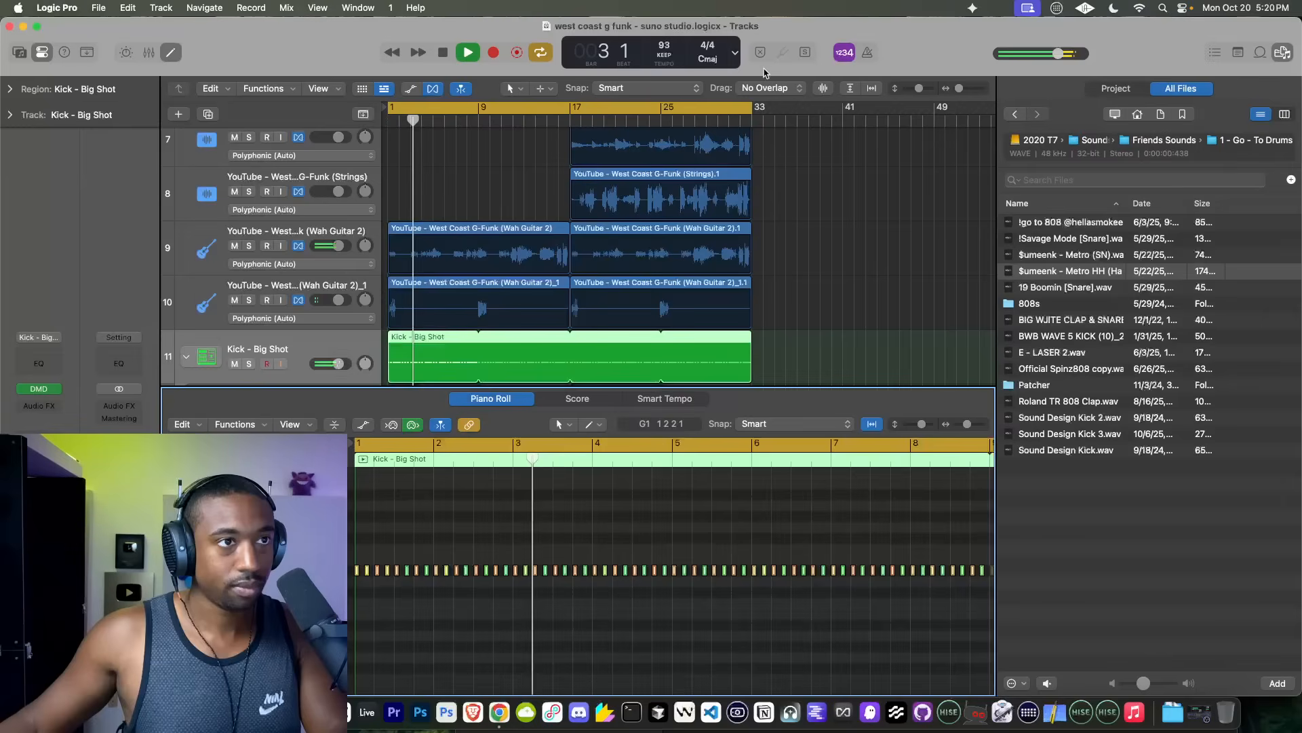
{"action": "key", "text": "k"}
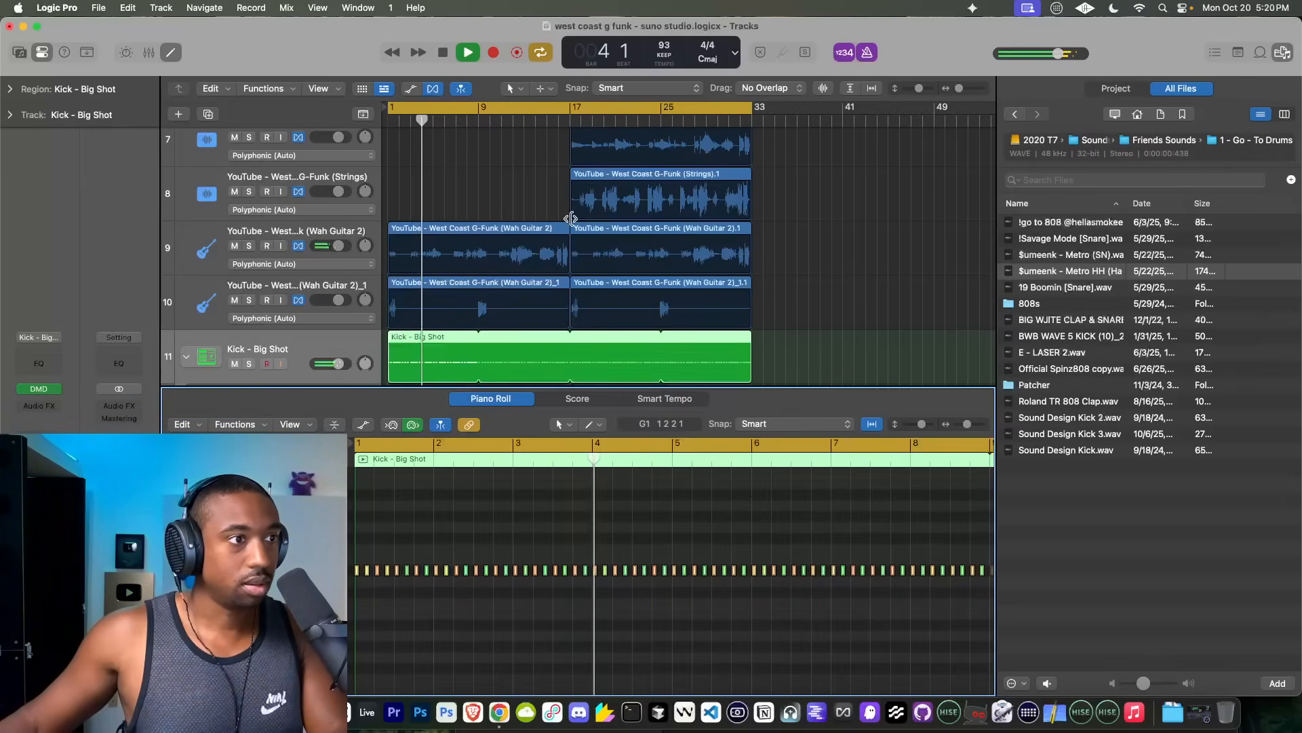
{"action": "scroll", "coordinate": [571, 218], "scroll_direction": "down", "scroll_amount": 4}
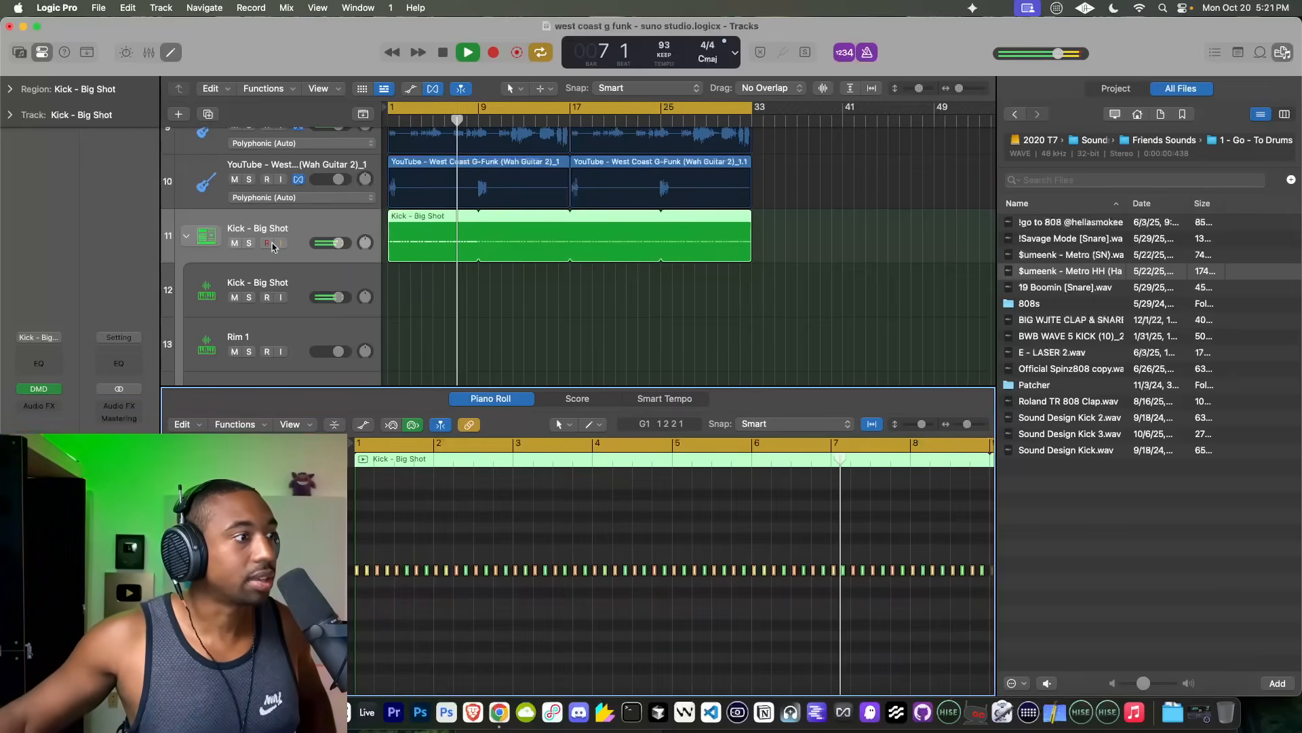
Step: Set the amp volume of the Big Shot kick's Quick Sampler to 0 dB, close the plug-in and stop playback
{"action": "left_click", "coordinate": [263, 279]}
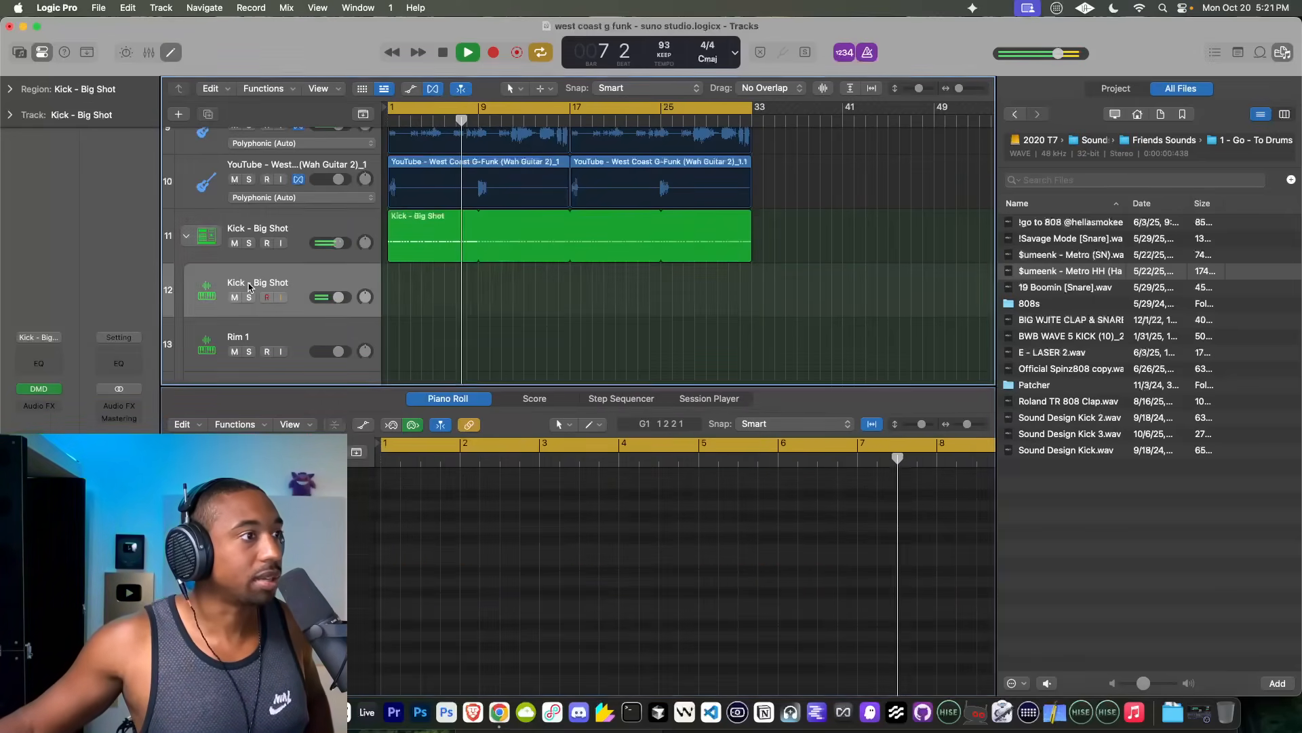
{"action": "left_click", "coordinate": [38, 384]}
{"action": "left_click_drag", "start_coordinate": [785, 493], "coordinate": [788, 489]}
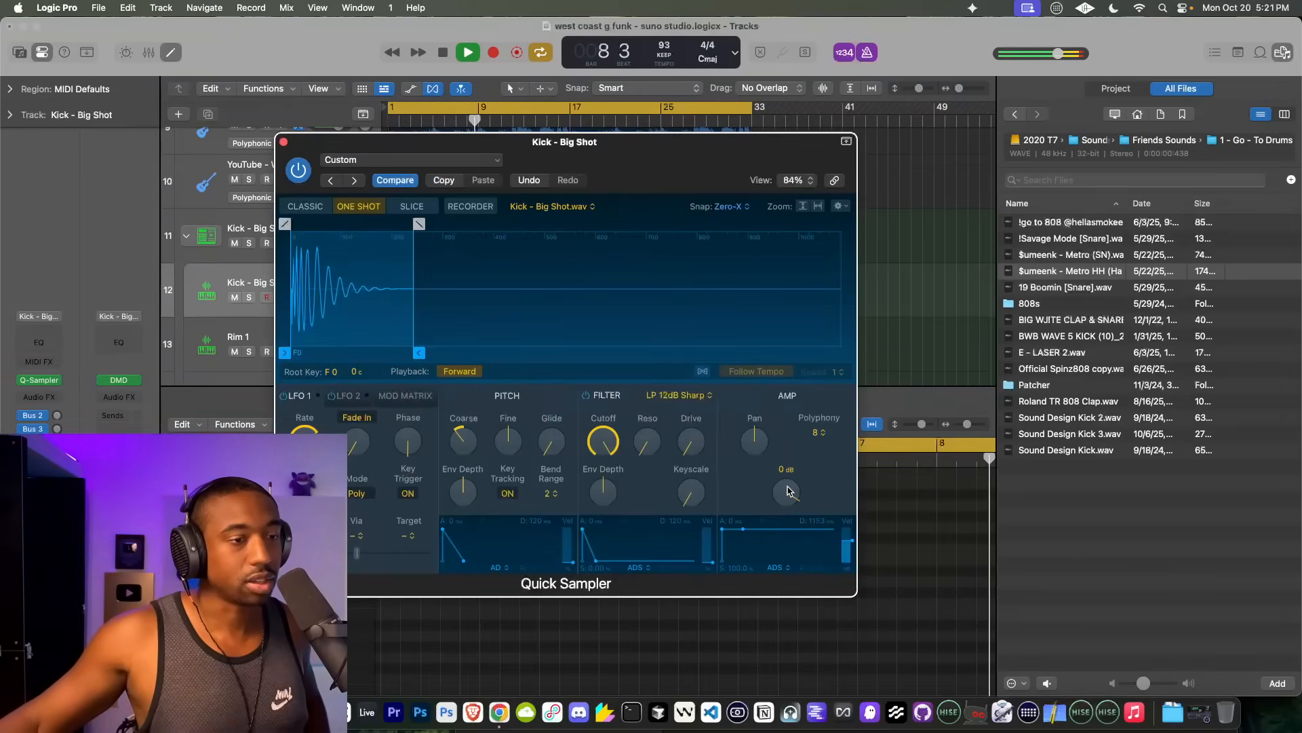
{"action": "left_click", "coordinate": [284, 142]}
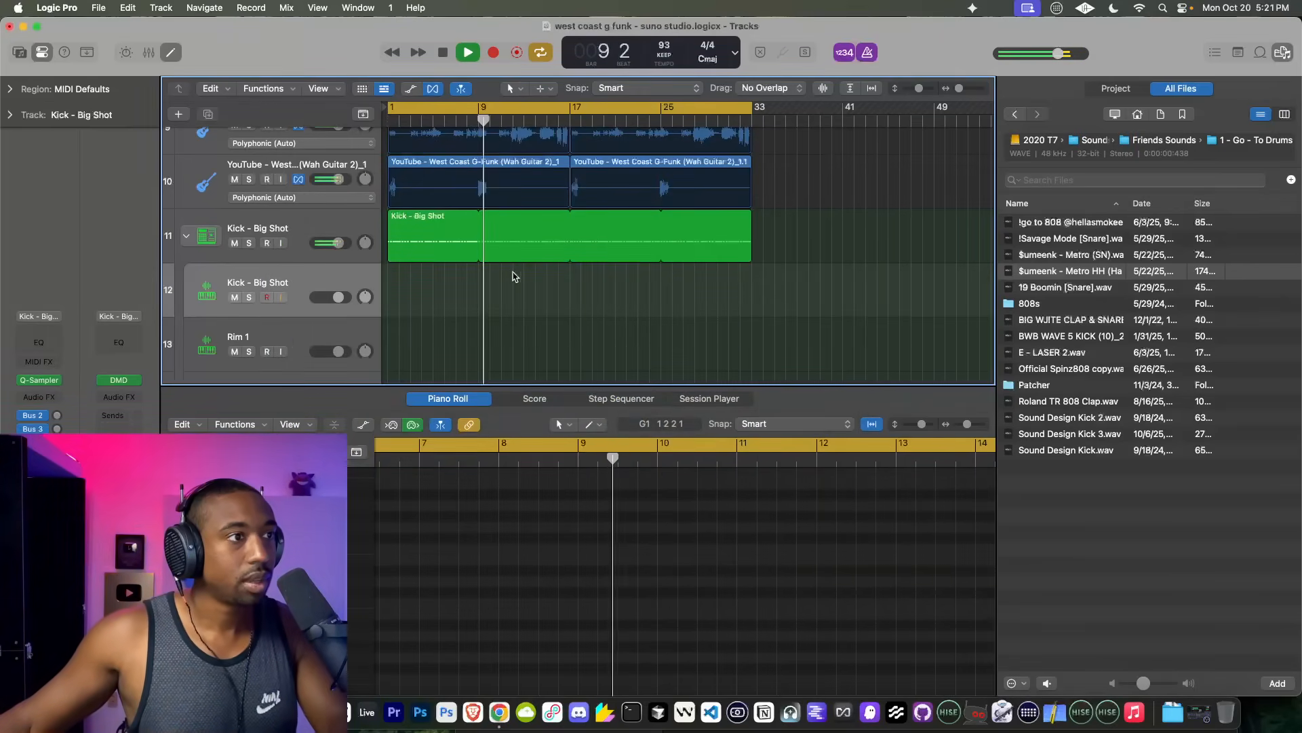
{"action": "key", "text": "space"}
Step: Hide the file browser to widen the tracks area around bar 9
{"action": "scroll", "coordinate": [483, 261], "scroll_direction": "up", "scroll_amount": 1}
{"action": "scroll", "coordinate": [476, 260], "scroll_direction": "up", "scroll_amount": 8}
{"action": "scroll", "coordinate": [475, 260], "scroll_direction": "down", "scroll_amount": 6}
{"action": "scroll", "coordinate": [475, 260], "scroll_direction": "up", "scroll_amount": 2}
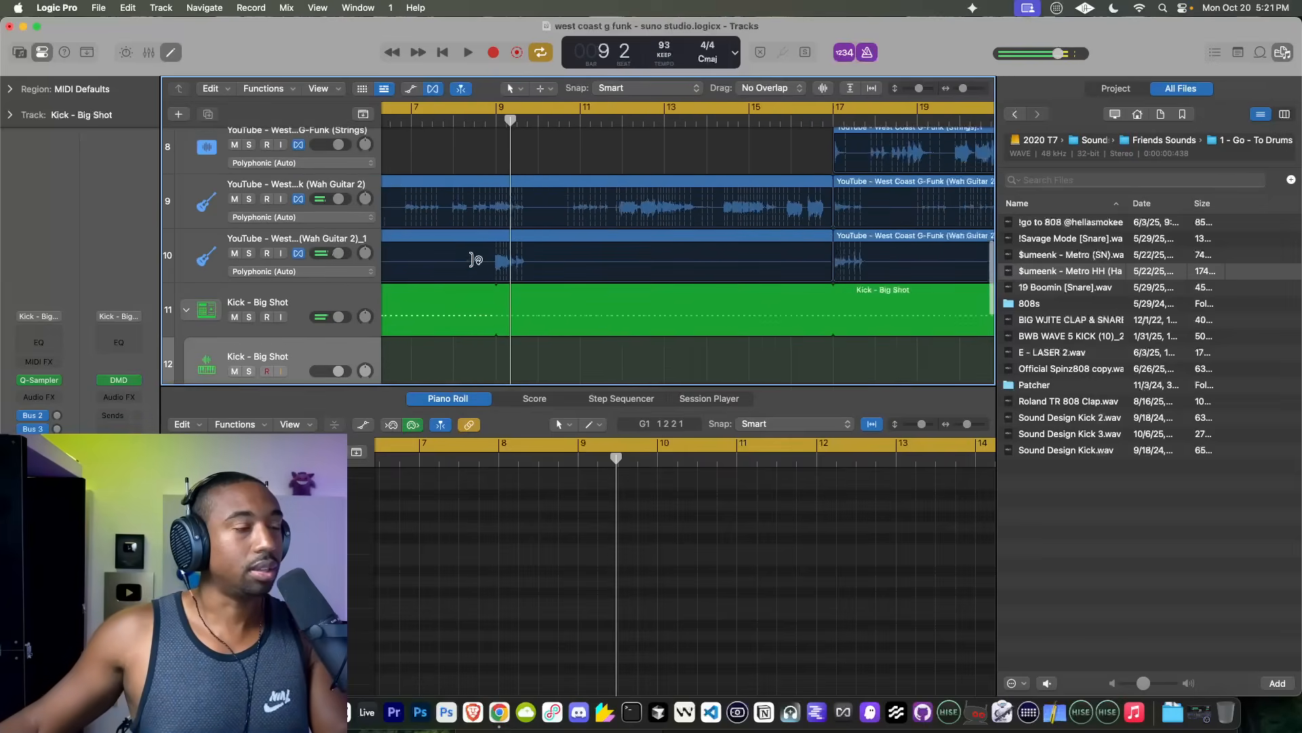
{"action": "left_click", "coordinate": [1282, 52]}
Step: Play the Bass, Flute and Harmony Vocals stems from bar 5 to check their timing against the metronome
{"action": "scroll", "coordinate": [556, 271], "scroll_direction": "up", "scroll_amount": 7}
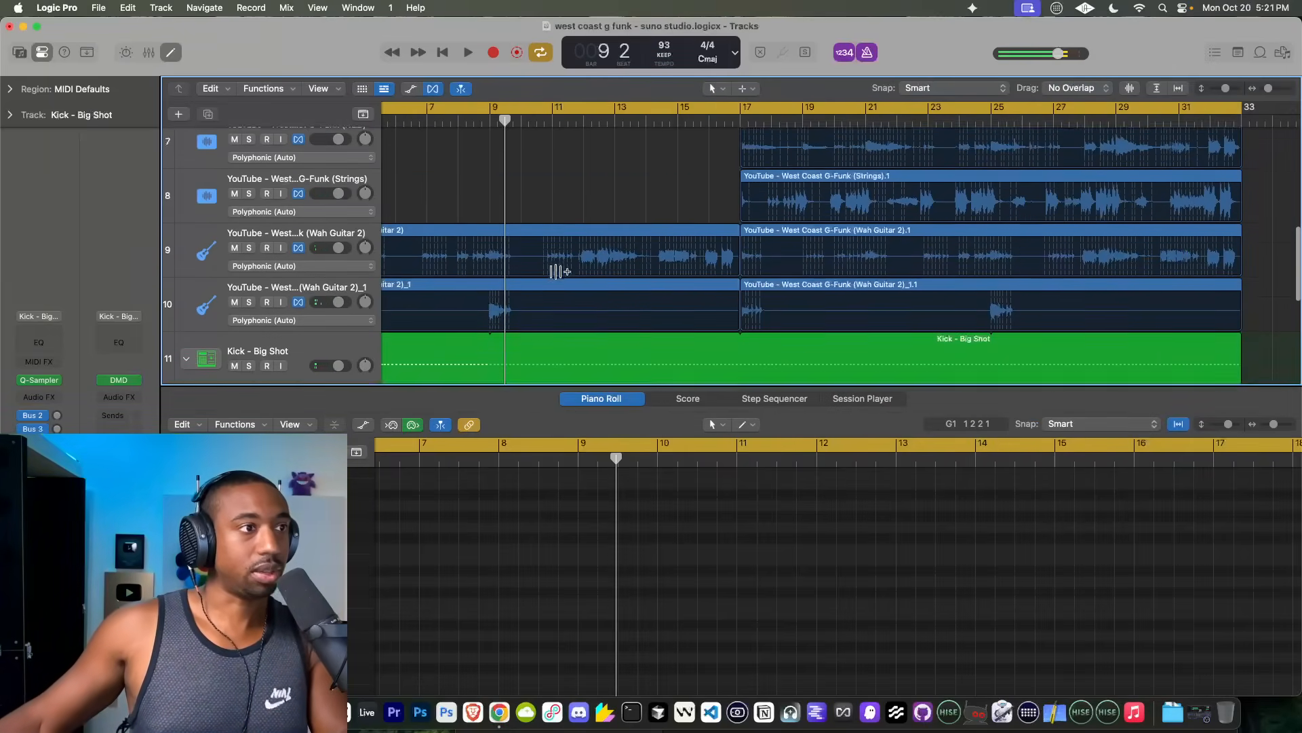
{"action": "scroll", "coordinate": [556, 271], "scroll_direction": "down", "scroll_amount": 6}
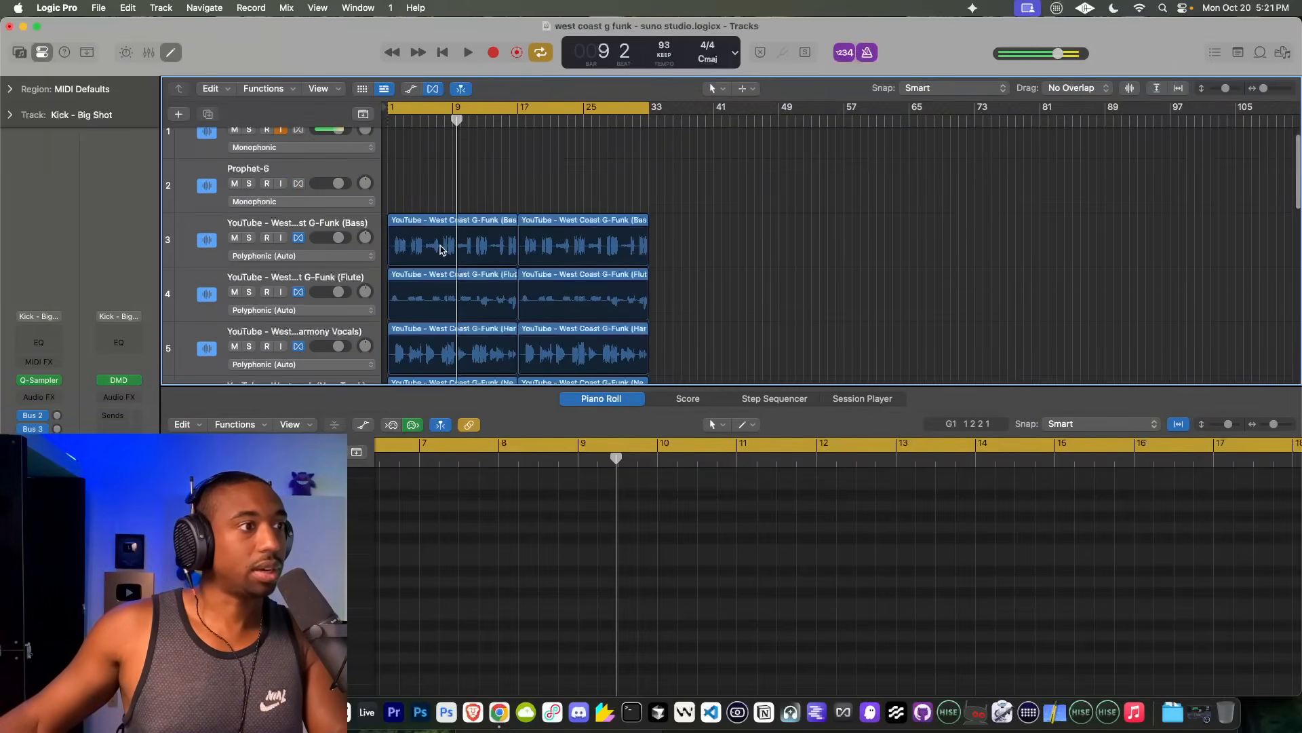
{"action": "scroll", "coordinate": [440, 249], "scroll_direction": "up", "scroll_amount": 6}
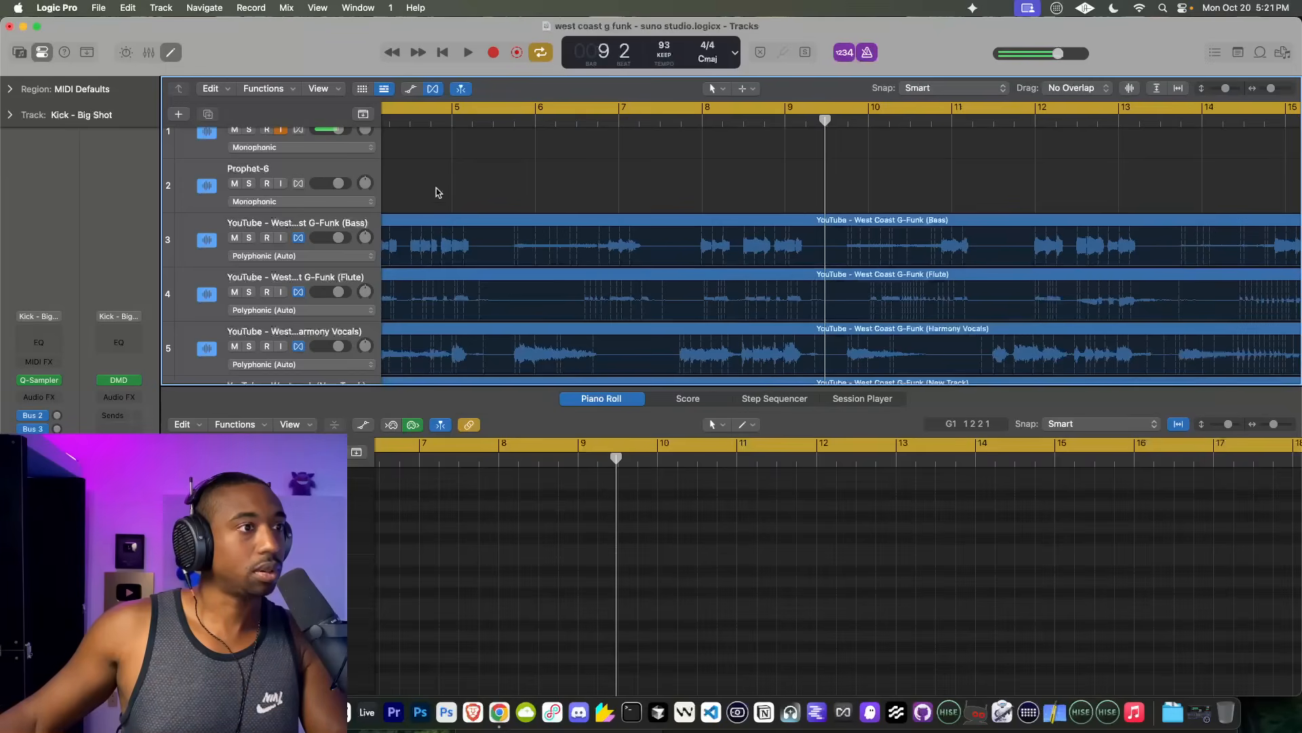
{"action": "left_click", "coordinate": [457, 121]}
{"action": "key", "text": "space"}
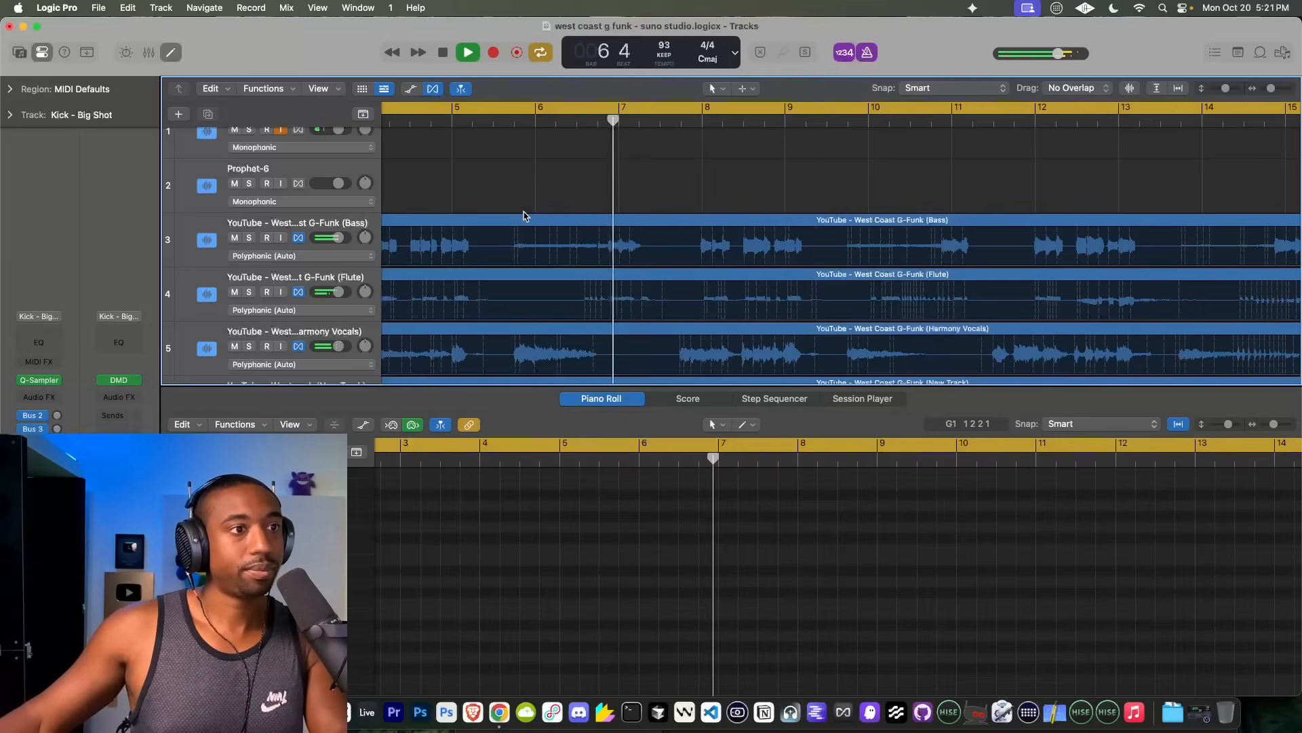
{"action": "key", "text": "space"}
Step: Play the passage from just before bar 6 toward bar 9, checking the timing of the Wah Guitar stems
{"action": "scroll", "coordinate": [523, 216], "scroll_direction": "down", "scroll_amount": 4}
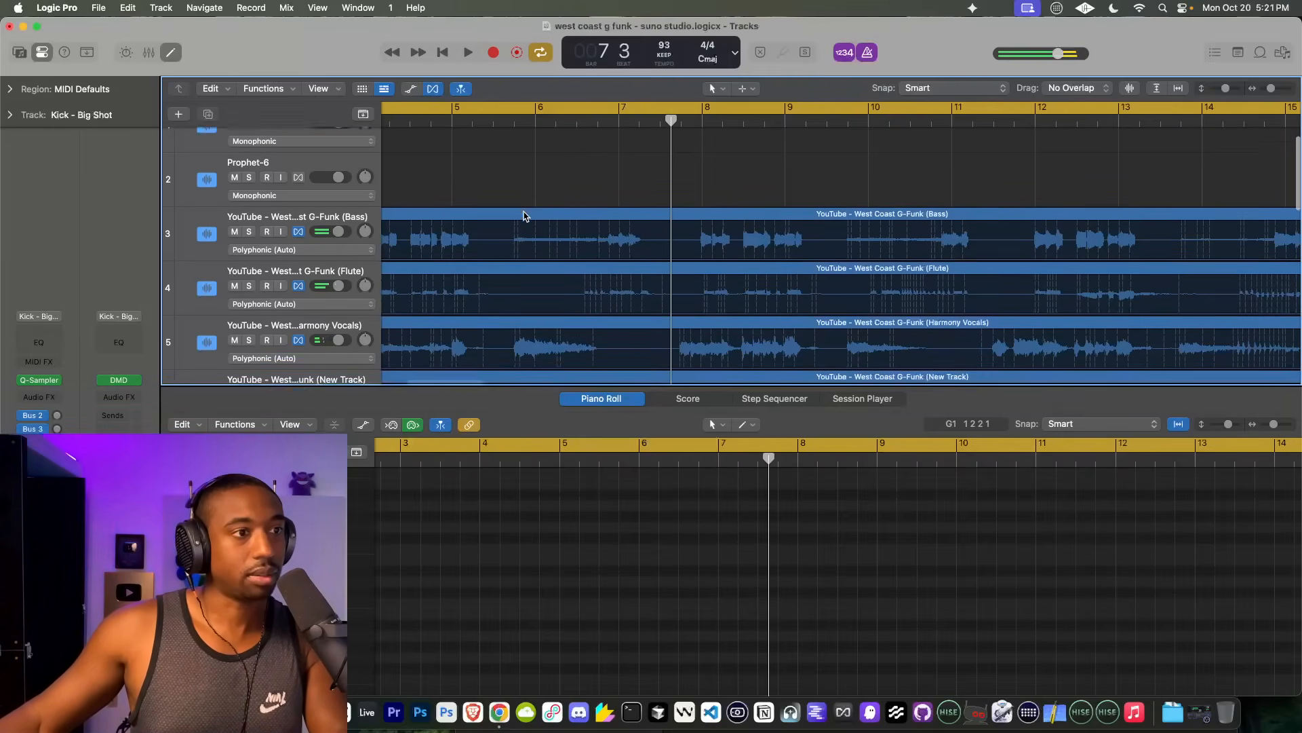
{"action": "scroll", "coordinate": [524, 216], "scroll_direction": "down", "scroll_amount": 1}
{"action": "scroll", "coordinate": [526, 215], "scroll_direction": "up", "scroll_amount": 1}
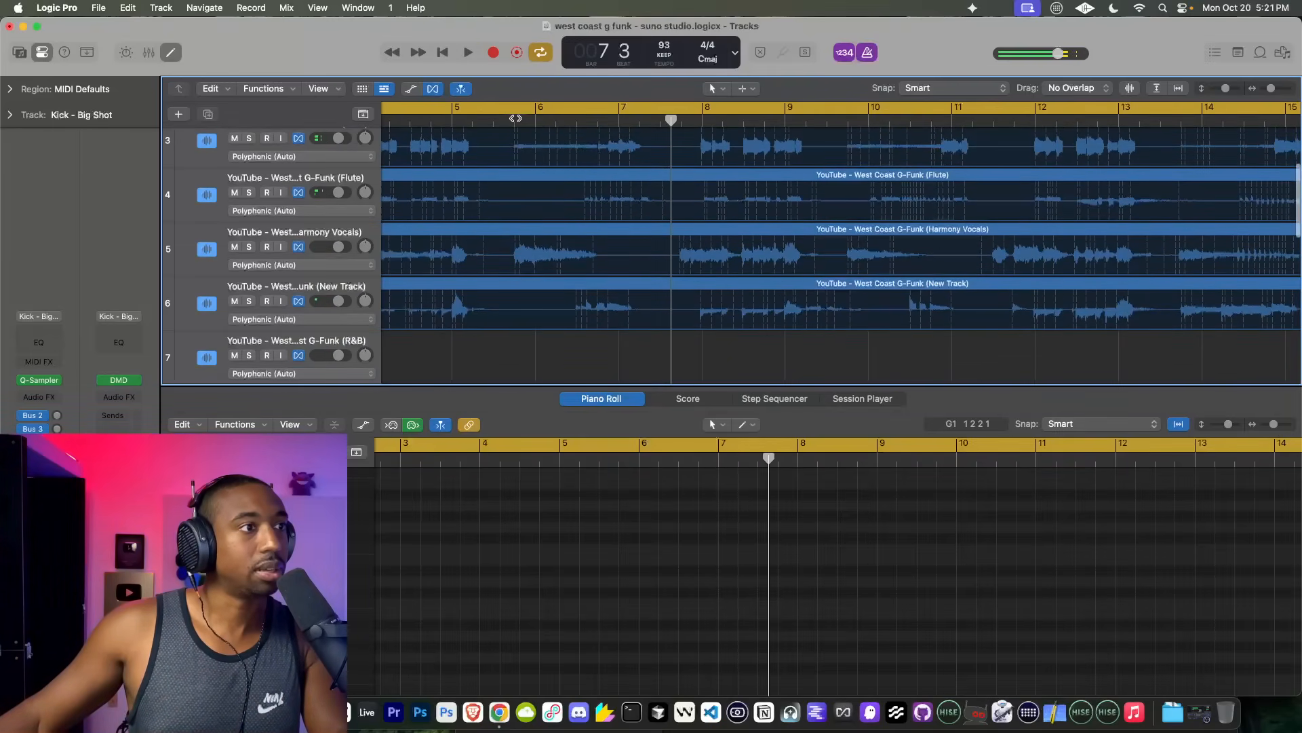
{"action": "left_click", "coordinate": [516, 119]}
{"action": "key", "text": "space"}
{"action": "scroll", "coordinate": [548, 253], "scroll_direction": "down", "scroll_amount": 7}
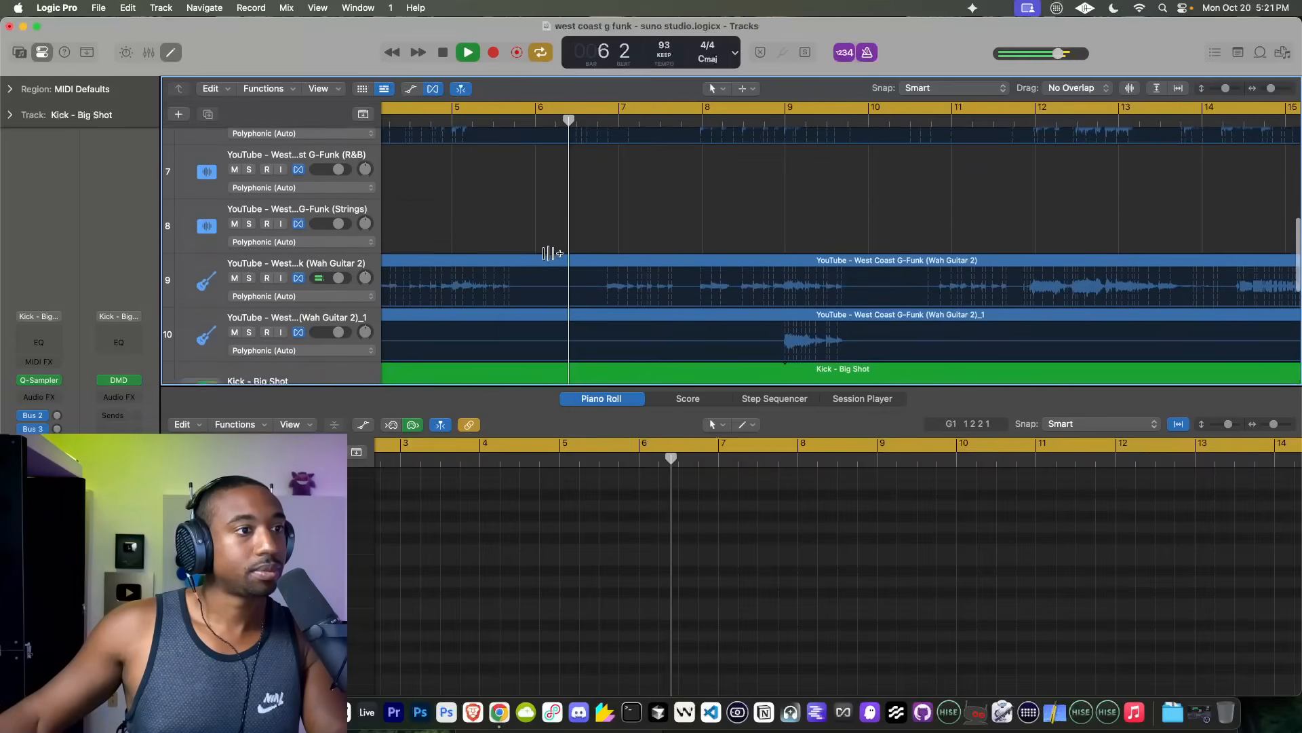
{"action": "scroll", "coordinate": [548, 253], "scroll_direction": "down", "scroll_amount": 2}
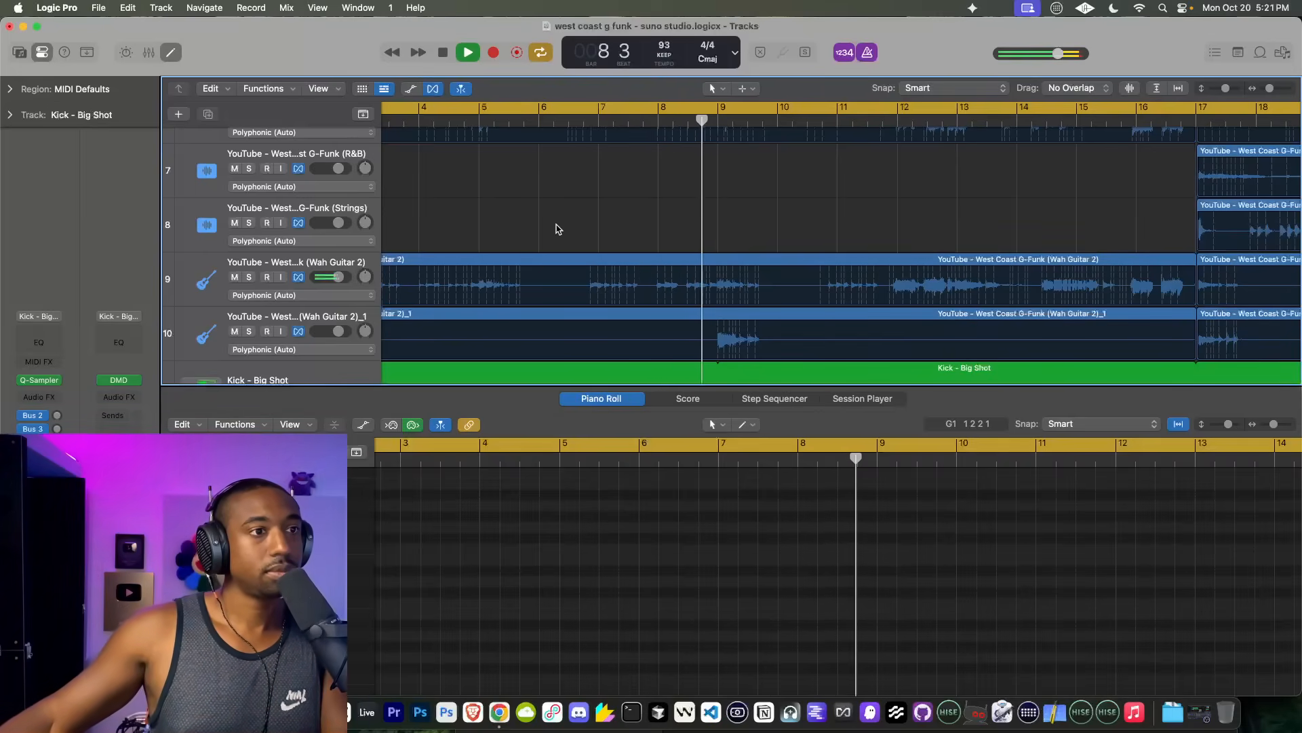
{"action": "key", "text": "space"}
Step: Play the stems from just before bar 7 to locate where the timing drifts
{"action": "scroll", "coordinate": [558, 228], "scroll_direction": "down", "scroll_amount": 3}
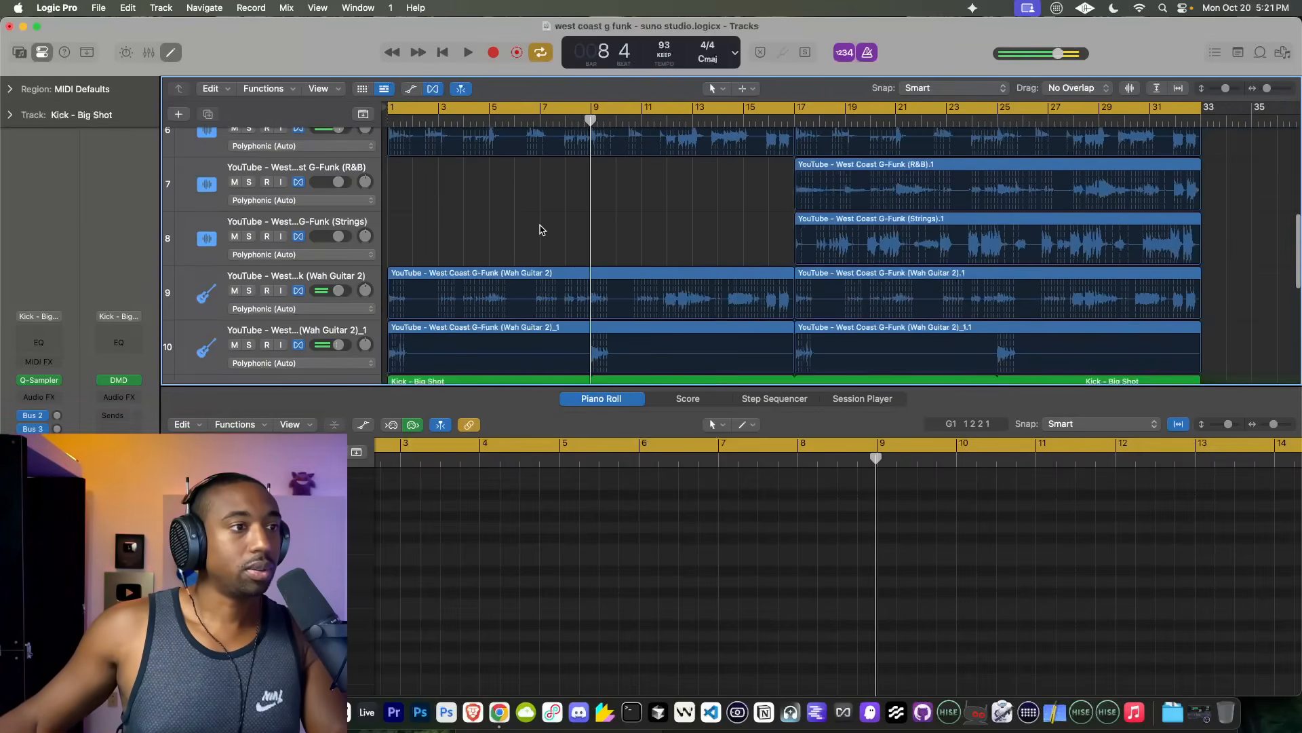
{"action": "scroll", "coordinate": [541, 234], "scroll_direction": "up", "scroll_amount": 5}
{"action": "scroll", "coordinate": [535, 150], "scroll_direction": "up", "scroll_amount": 3}
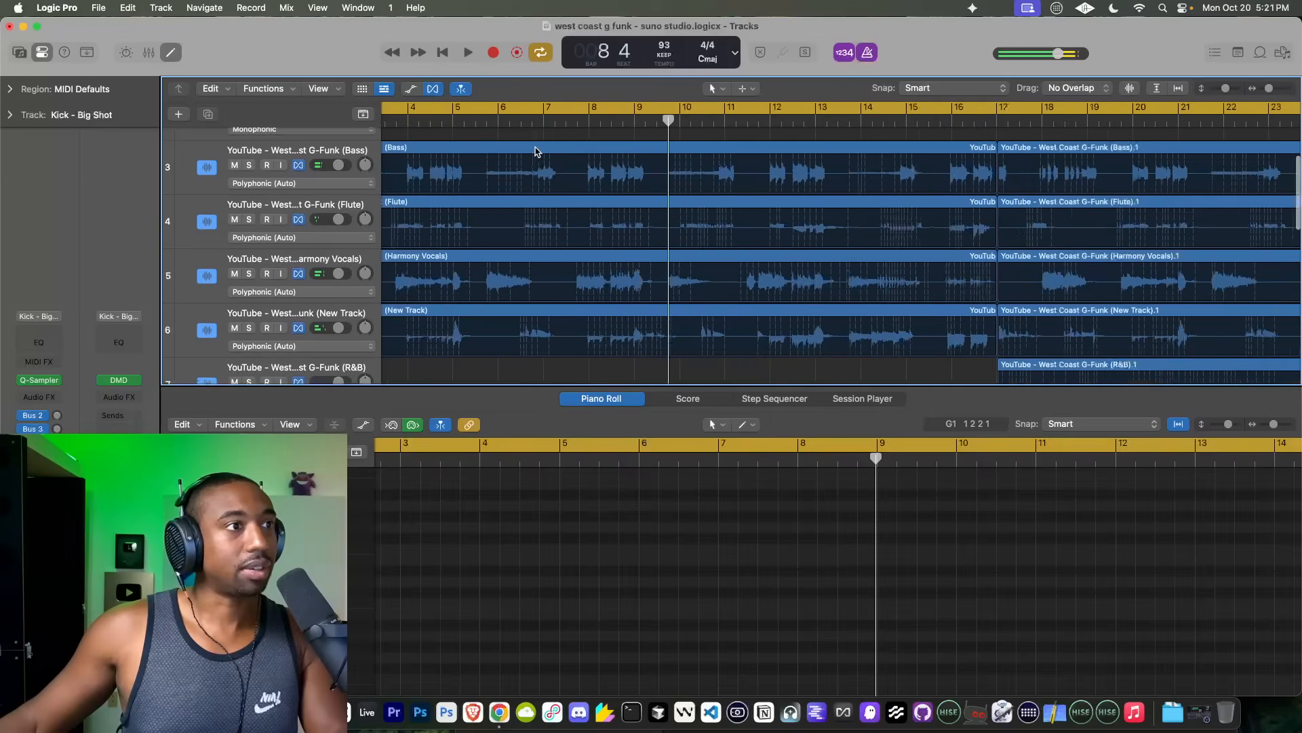
{"action": "scroll", "coordinate": [535, 150], "scroll_direction": "up", "scroll_amount": 4}
{"action": "double_click", "coordinate": [543, 125]}
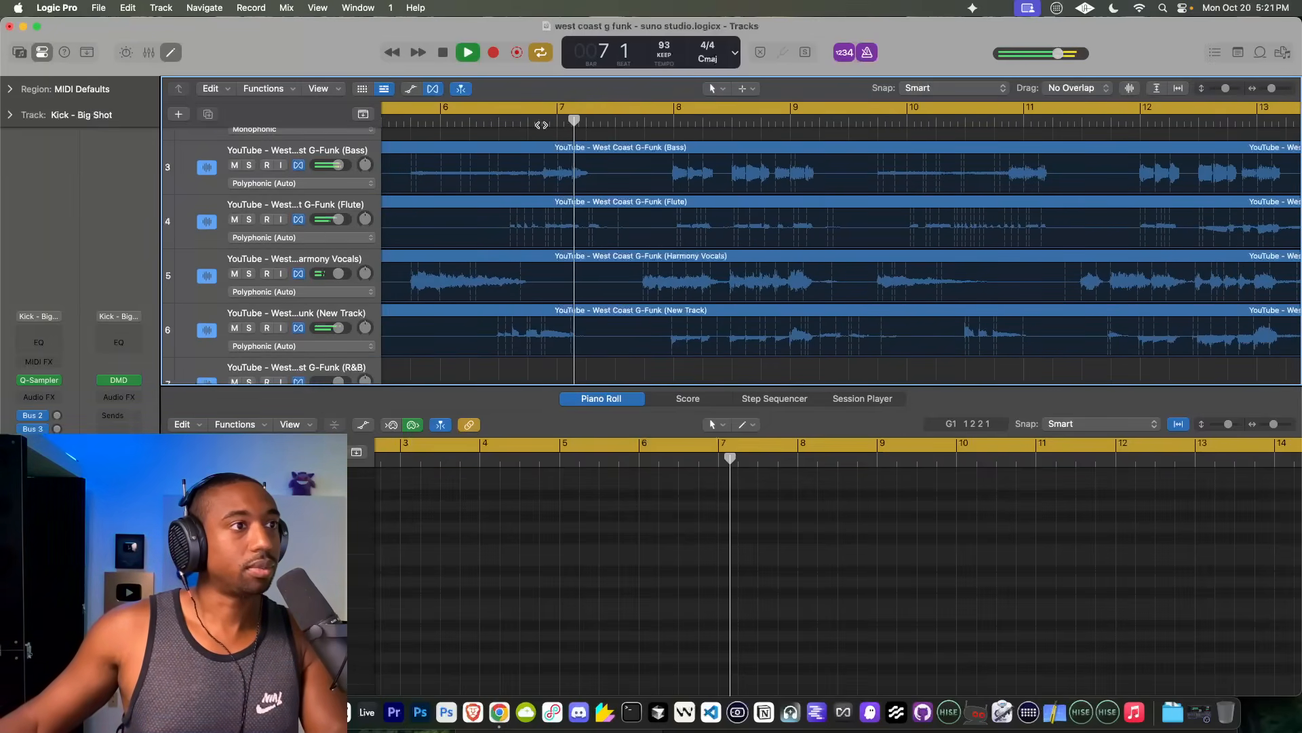
{"action": "key", "text": "space"}
Step: Split the Bass, Flute, Harmony Vocals, New Track and both Wah Guitar regions at bar 6
{"action": "left_click", "coordinate": [441, 121]}
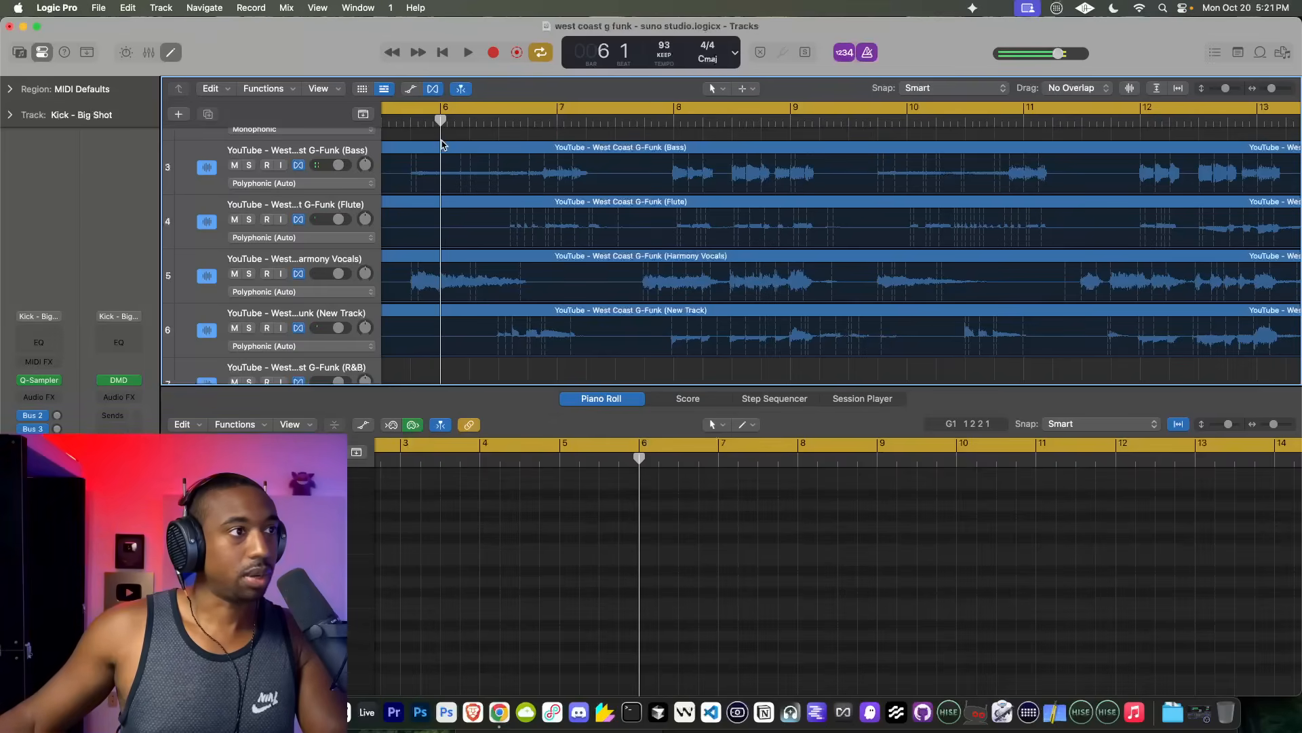
{"action": "left_click", "coordinate": [441, 142]}
{"action": "left_click_drag", "start_coordinate": [465, 137], "coordinate": [442, 312]}
{"action": "key", "text": "super+t"}
{"action": "scroll", "coordinate": [502, 260], "scroll_direction": "up", "scroll_amount": 5}
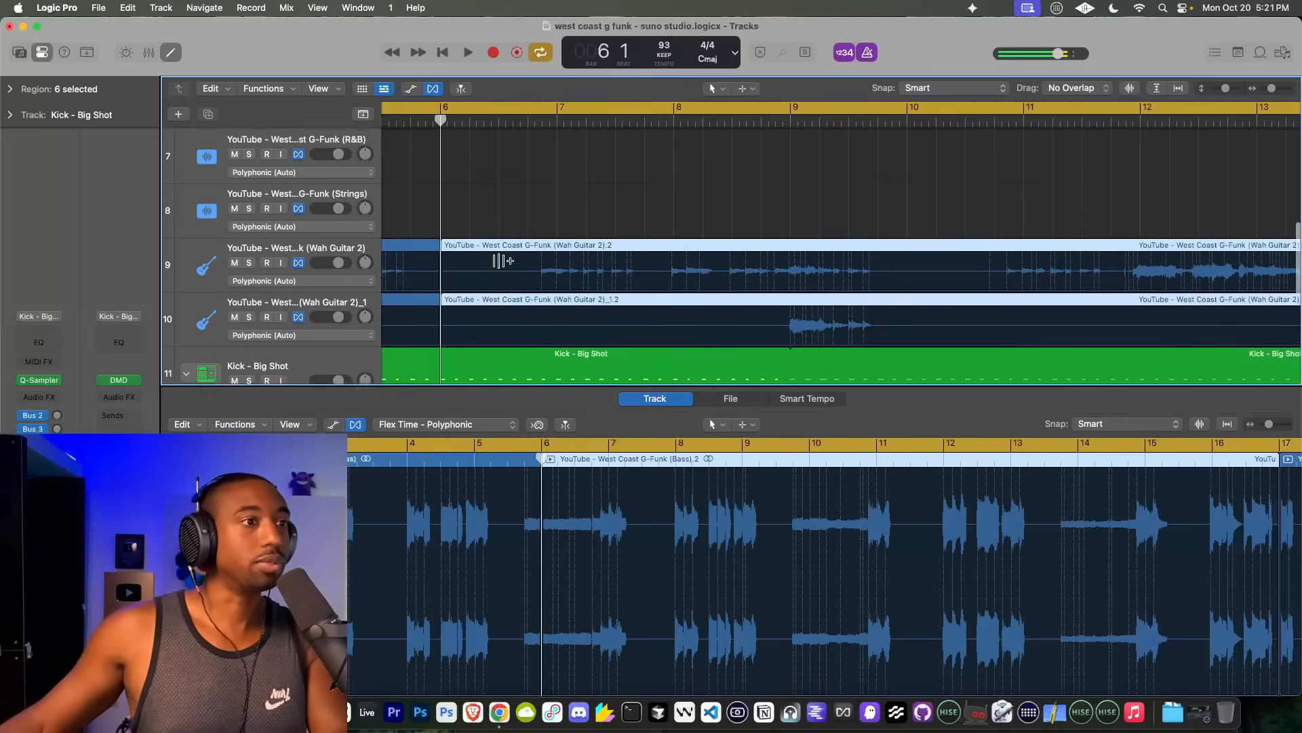
{"action": "scroll", "coordinate": [502, 260], "scroll_direction": "up", "scroll_amount": 2}
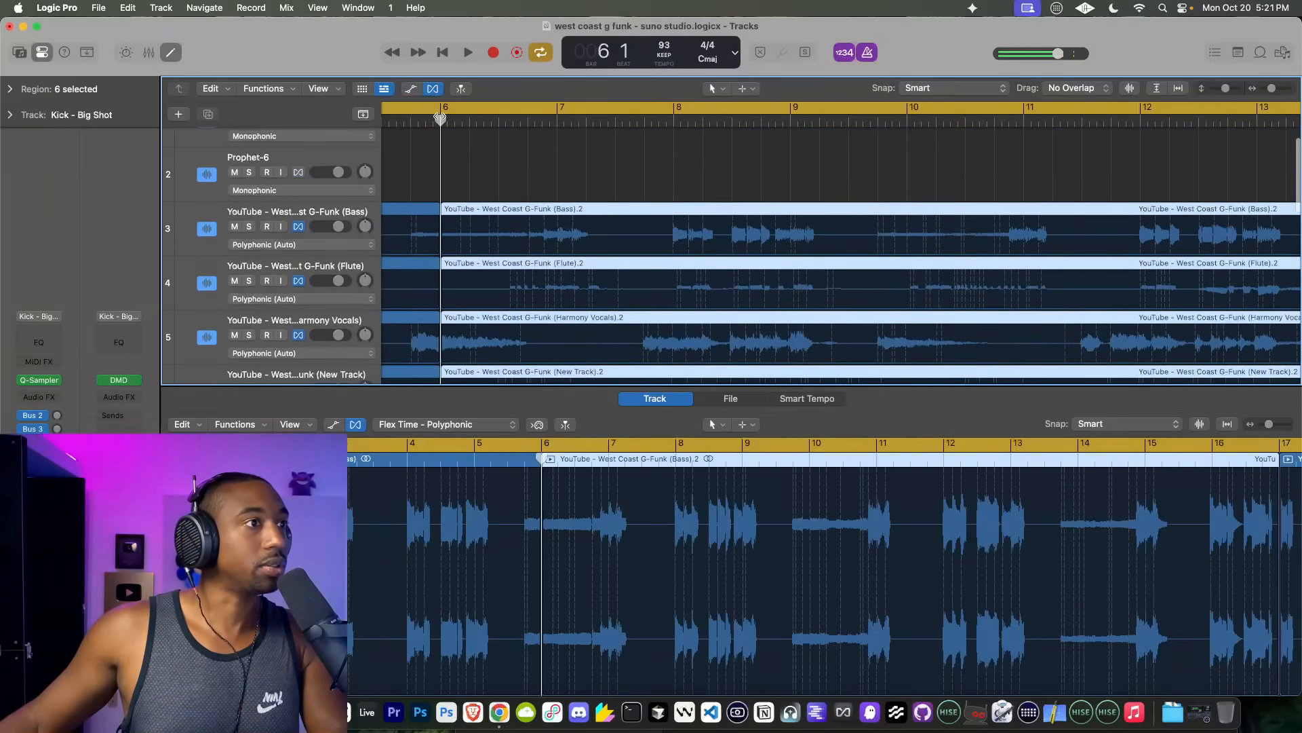
Step: Move the playhead to bar 9 and split the selected stem regions there
{"action": "left_click_drag", "start_coordinate": [441, 121], "coordinate": [670, 128]}
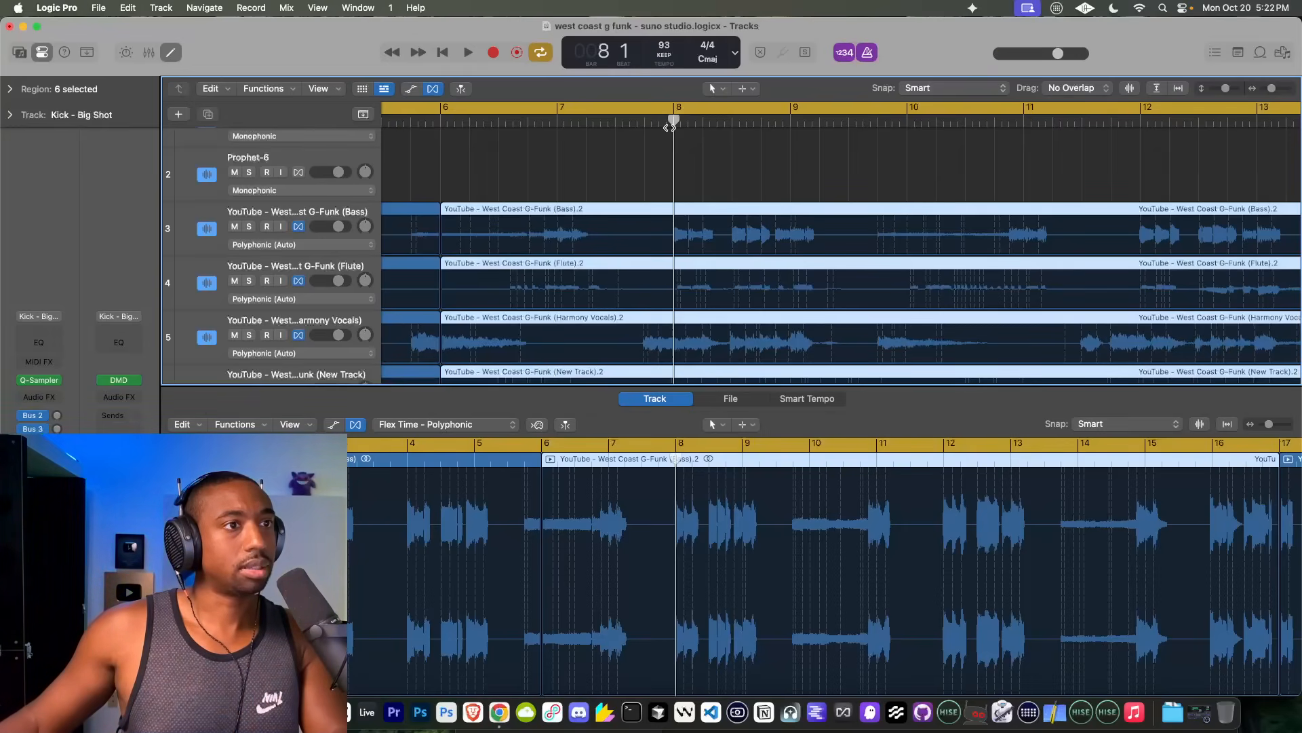
{"action": "left_click_drag", "start_coordinate": [670, 128], "coordinate": [791, 127]}
{"action": "key", "text": "super+t"}
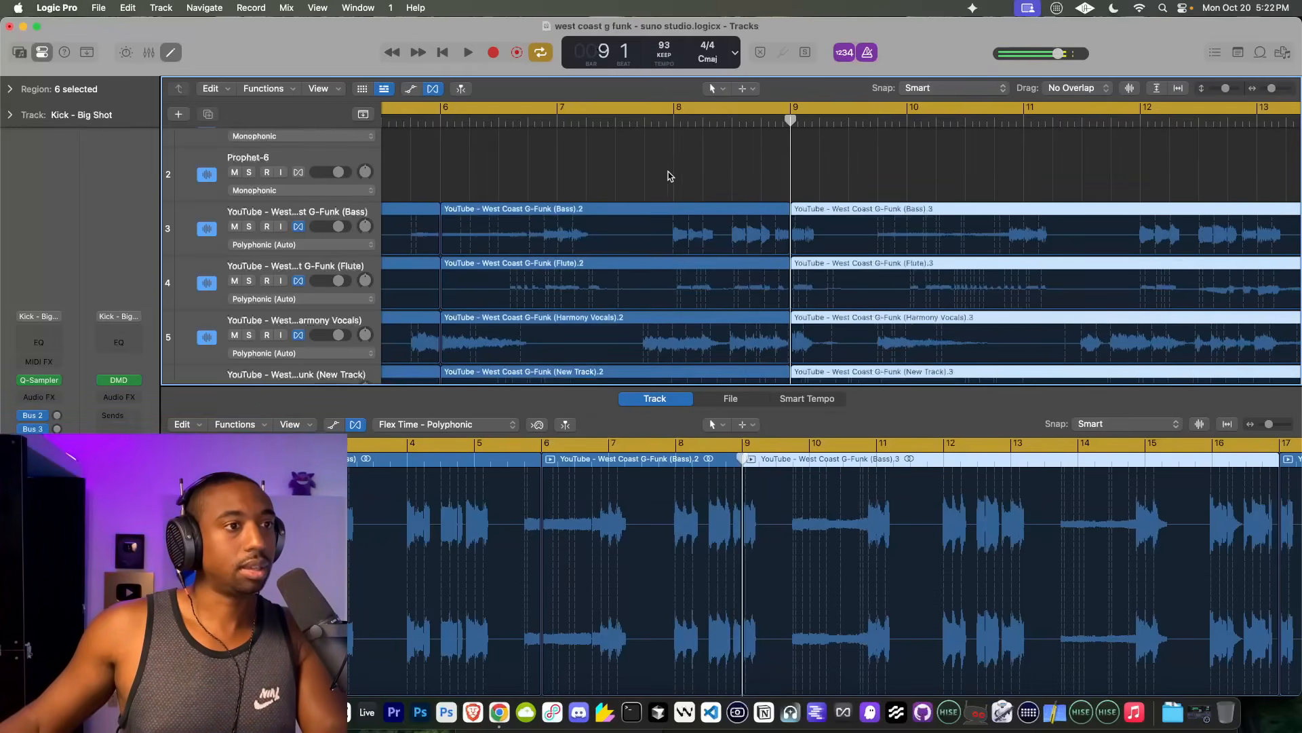
Step: Quantize the six selected stem regions between bars 6 and 9 to 1/32 Note
{"action": "scroll", "coordinate": [668, 176], "scroll_direction": "down", "scroll_amount": 5}
{"action": "left_click_drag", "start_coordinate": [517, 165], "coordinate": [526, 324]}
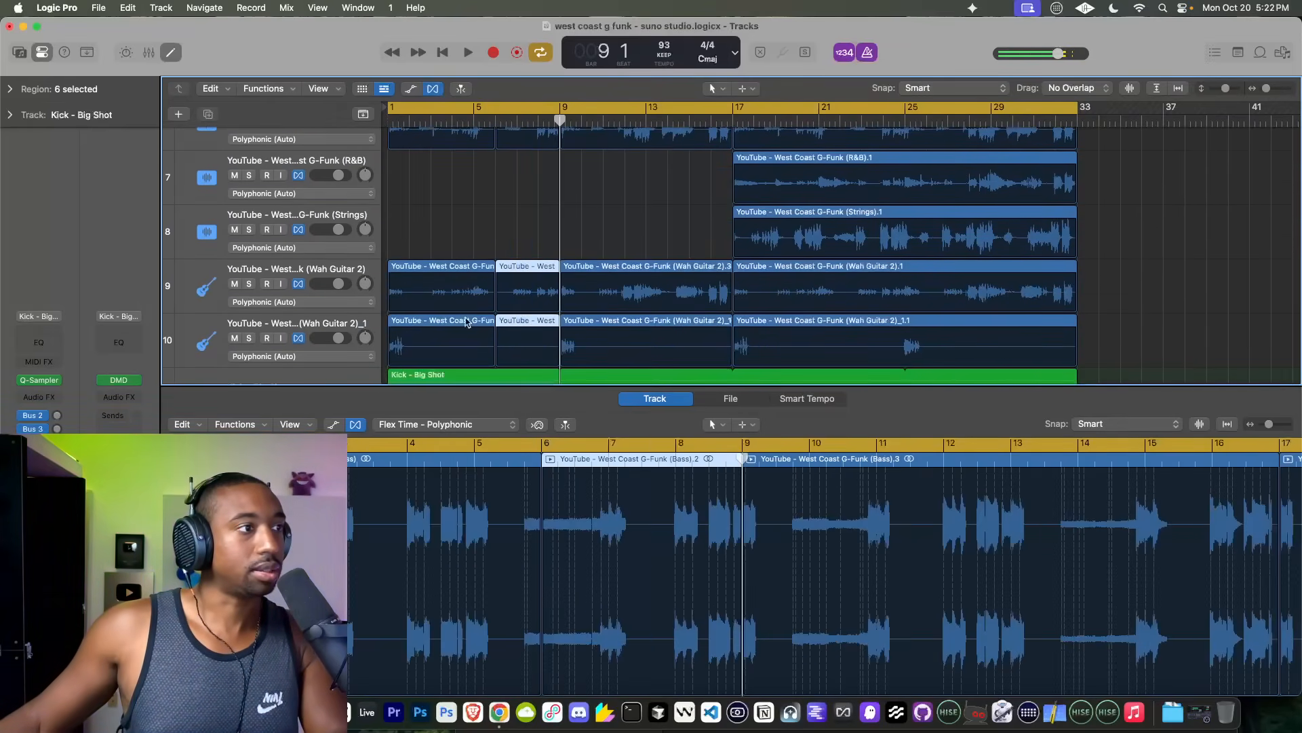
{"action": "left_click", "coordinate": [23, 59]}
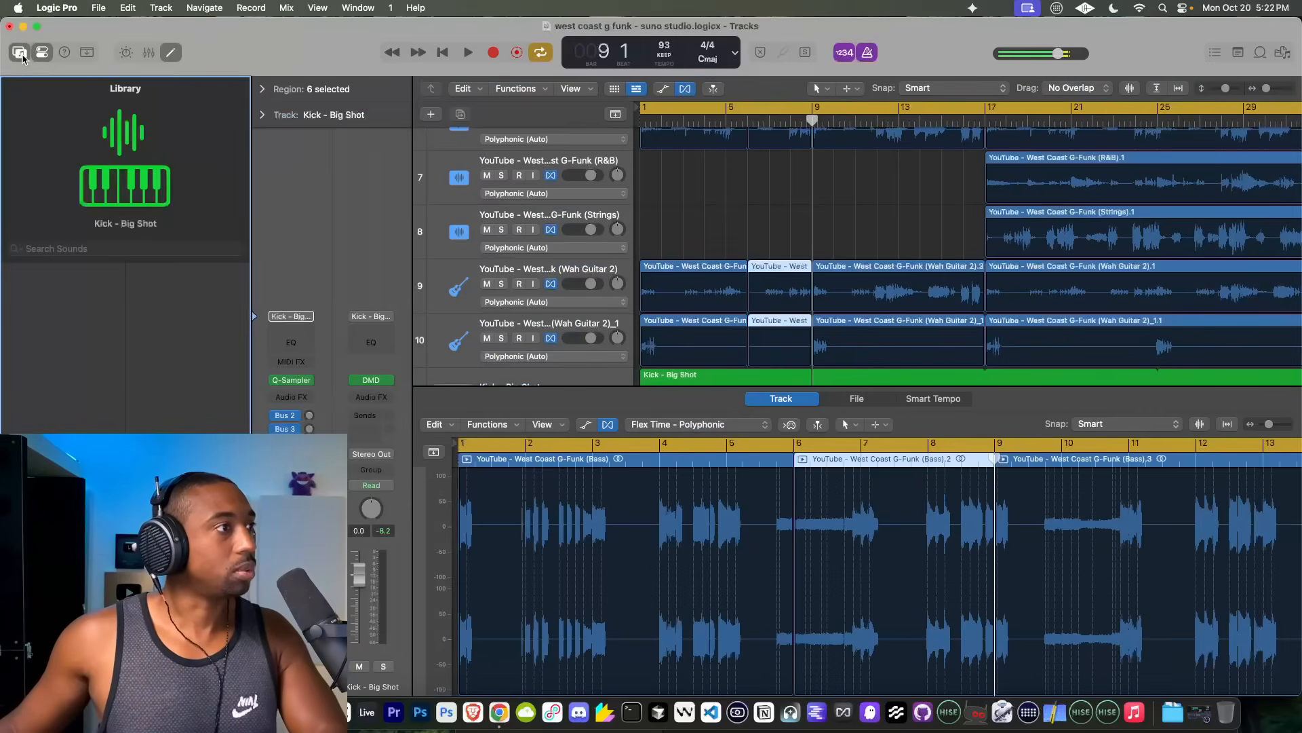
{"action": "left_click", "coordinate": [22, 59]}
{"action": "left_click", "coordinate": [10, 89]}
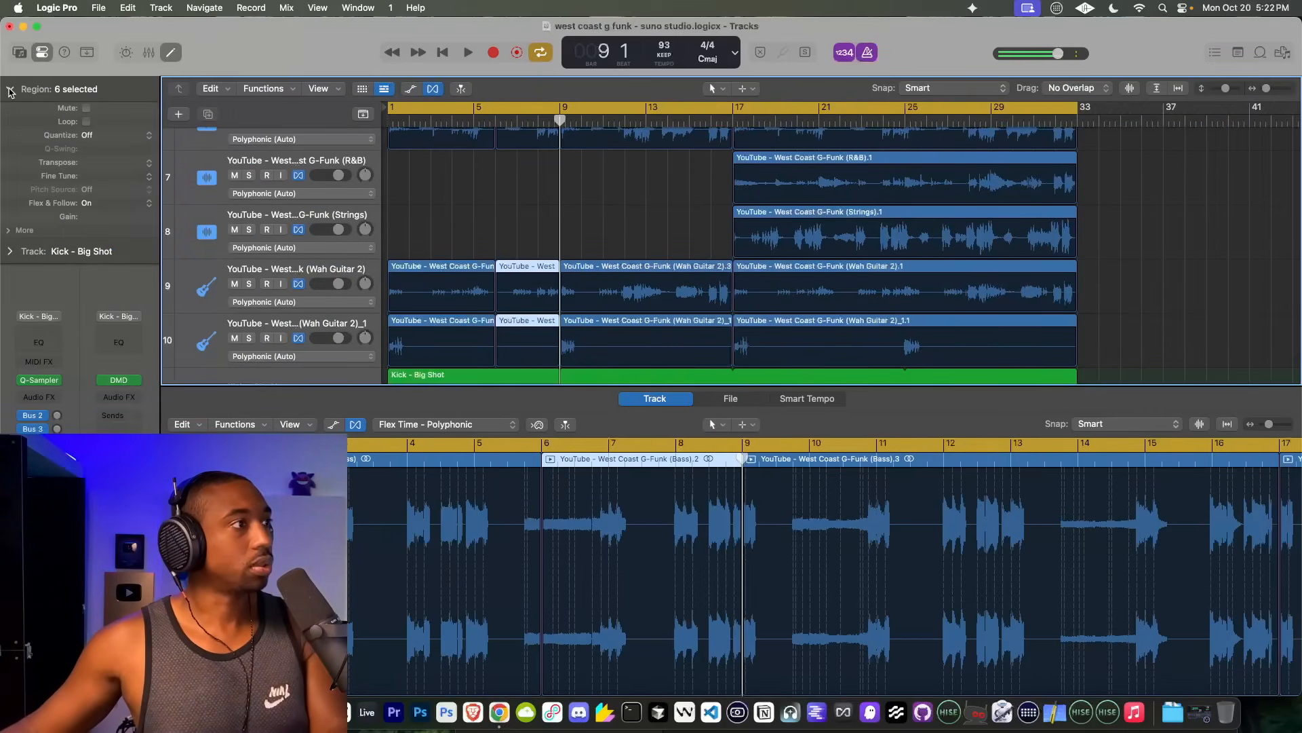
{"action": "left_click", "coordinate": [102, 135]}
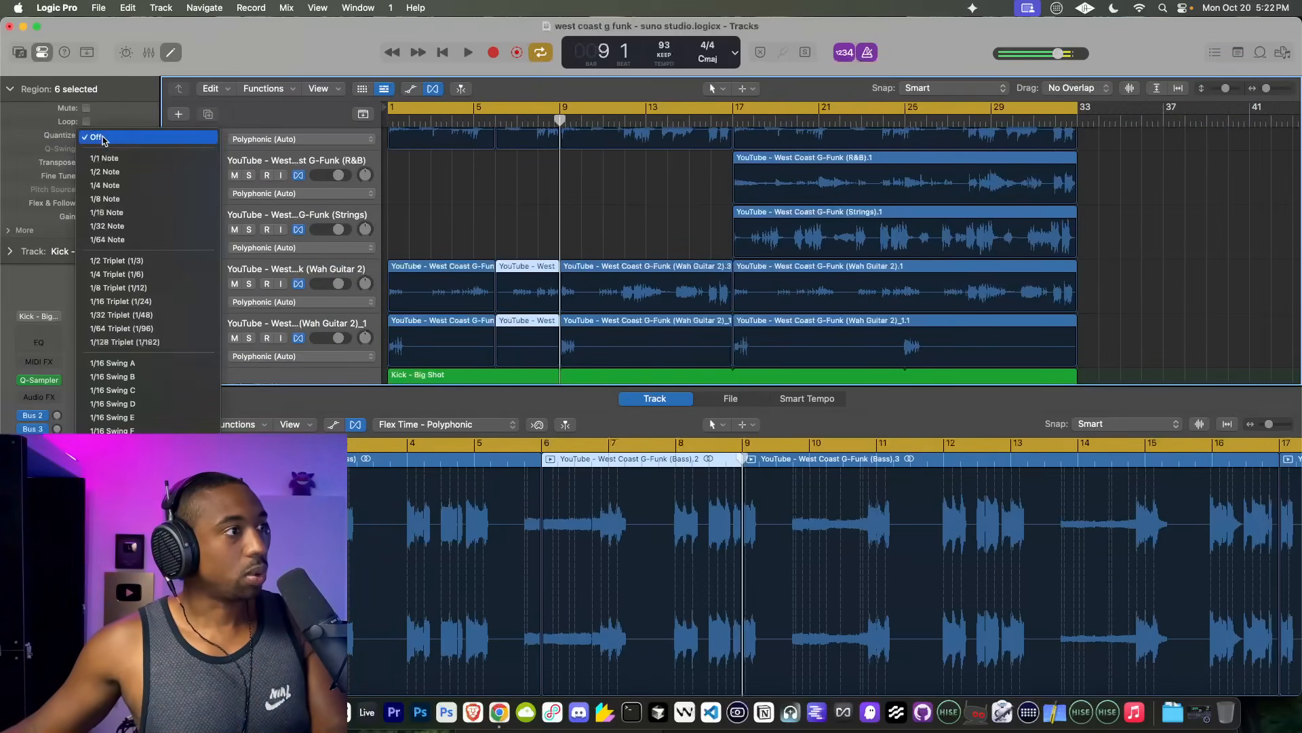
{"action": "left_click", "coordinate": [114, 227]}
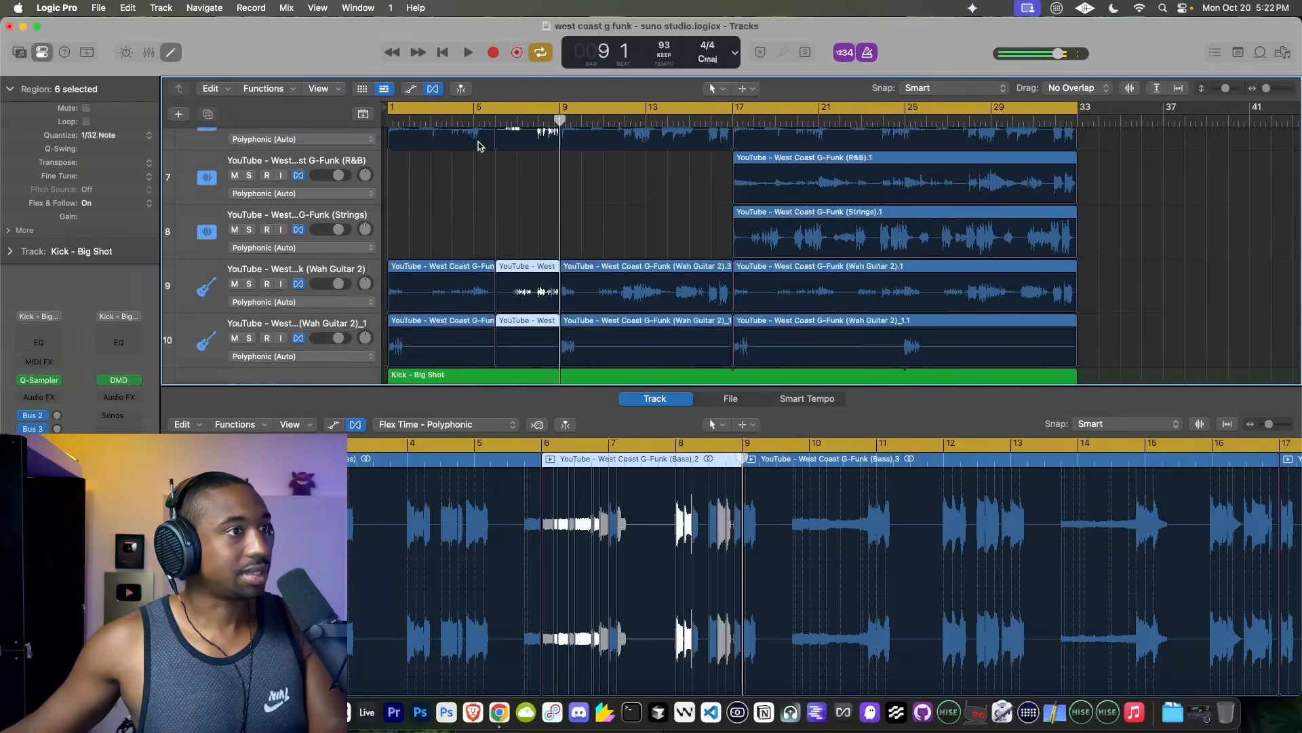
Step: Play the stems from the start and from around bar 6 to check the quantized passage
{"action": "left_click", "coordinate": [497, 118]}
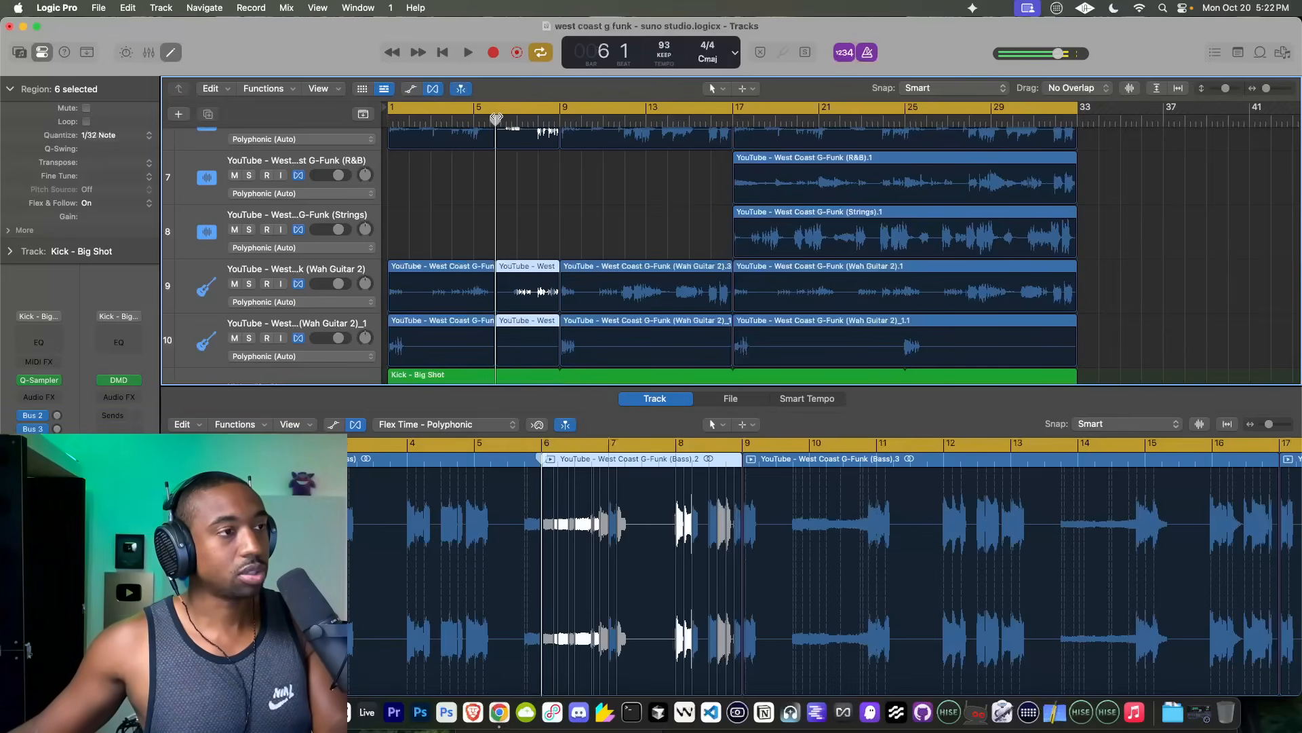
{"action": "key", "text": "space"}
{"action": "scroll", "coordinate": [494, 220], "scroll_direction": "up", "scroll_amount": 2}
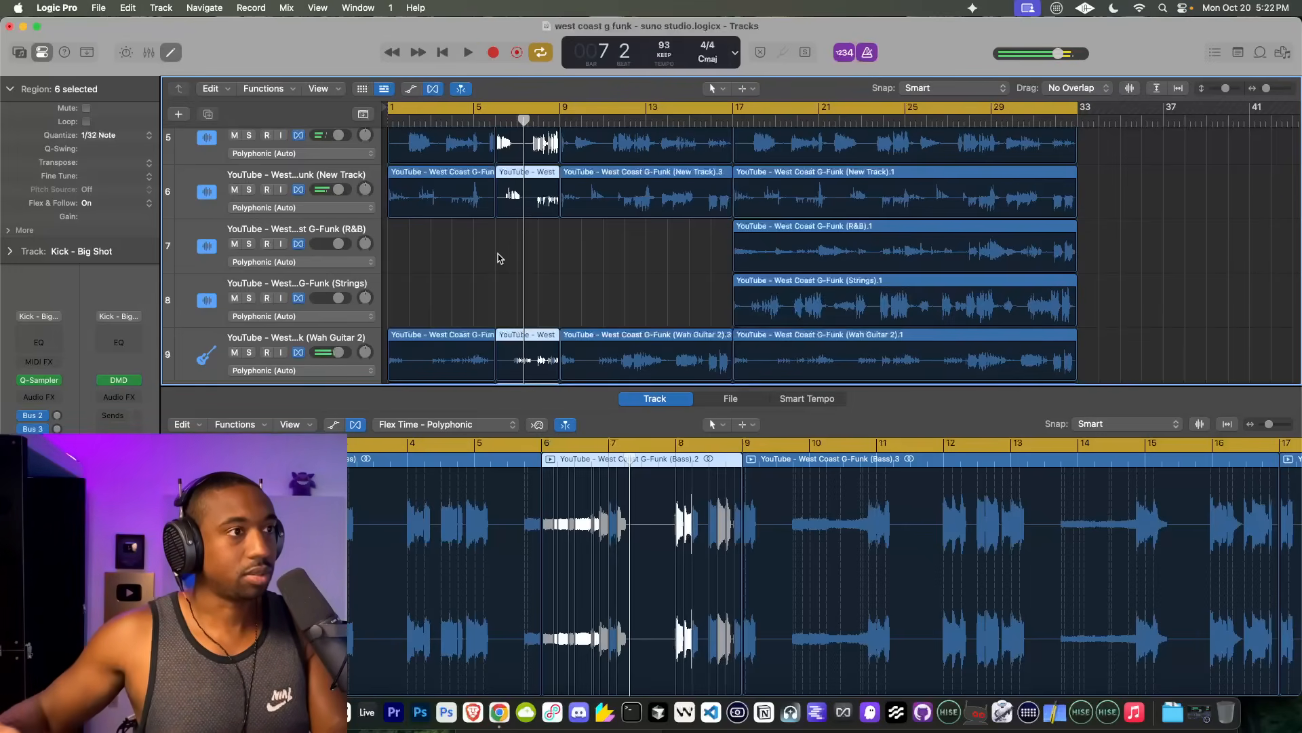
{"action": "key", "text": "Return"}
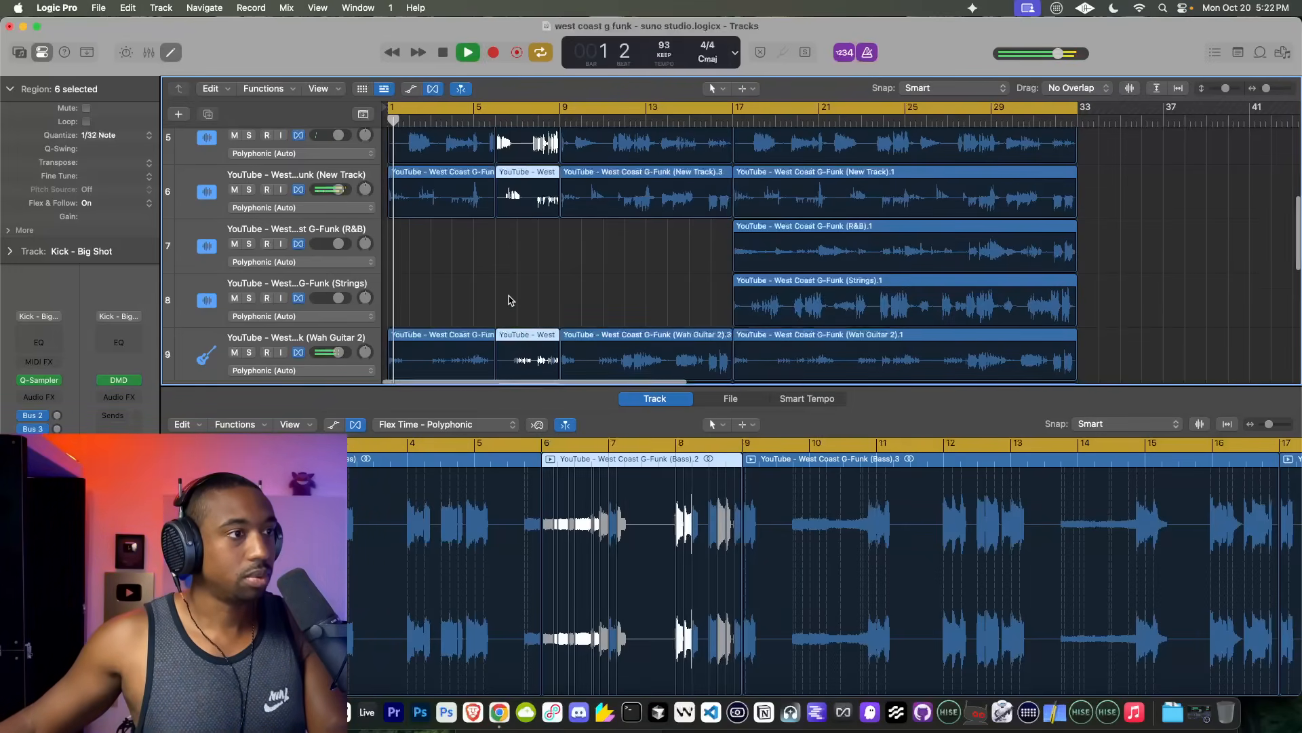
{"action": "scroll", "coordinate": [514, 204], "scroll_direction": "down", "scroll_amount": 2}
{"action": "double_click", "coordinate": [486, 117]}
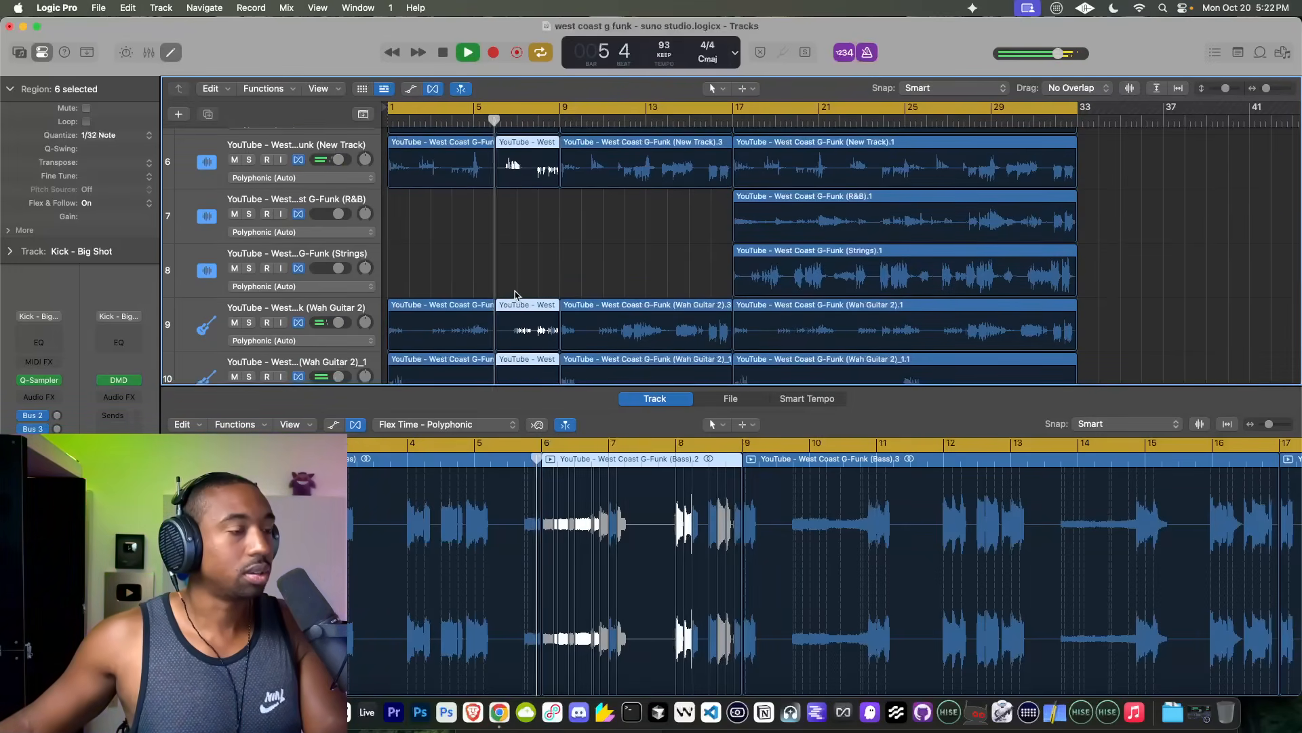
{"action": "scroll", "coordinate": [514, 296], "scroll_direction": "down", "scroll_amount": 4}
{"action": "scroll", "coordinate": [514, 296], "scroll_direction": "up", "scroll_amount": 8}
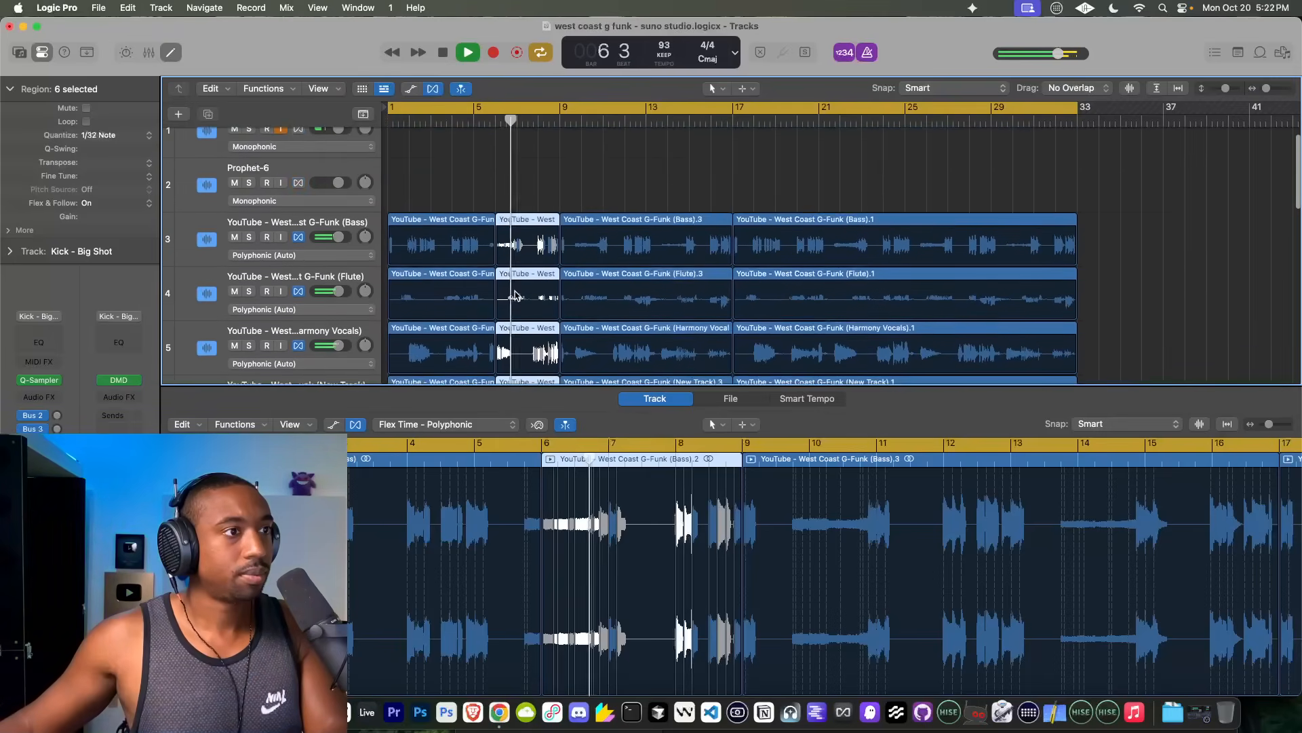
{"action": "scroll", "coordinate": [515, 295], "scroll_direction": "down", "scroll_amount": 2}
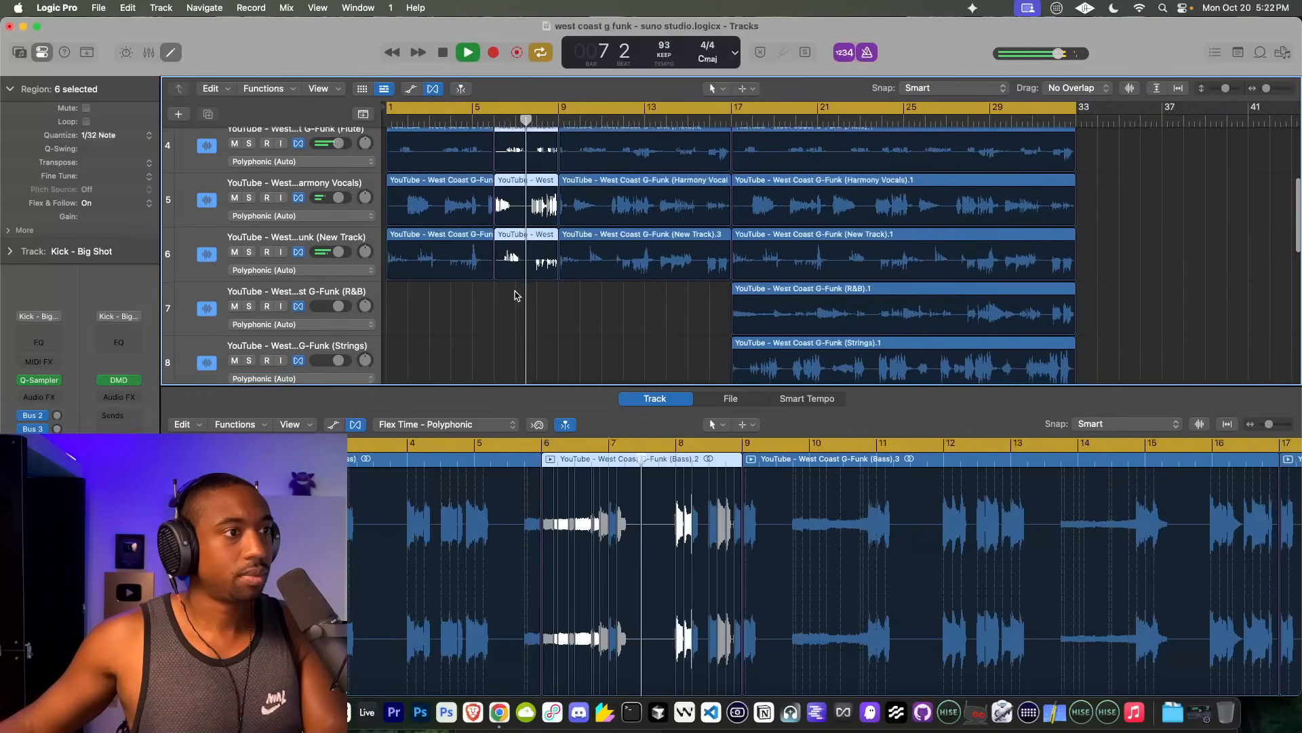
{"action": "key", "text": "space"}
Step: Replay the quantized passage from just before bar 7, checking the timing of the Wah Guitar stems
{"action": "scroll", "coordinate": [517, 271], "scroll_direction": "up", "scroll_amount": 5}
{"action": "scroll", "coordinate": [519, 262], "scroll_direction": "up", "scroll_amount": 3}
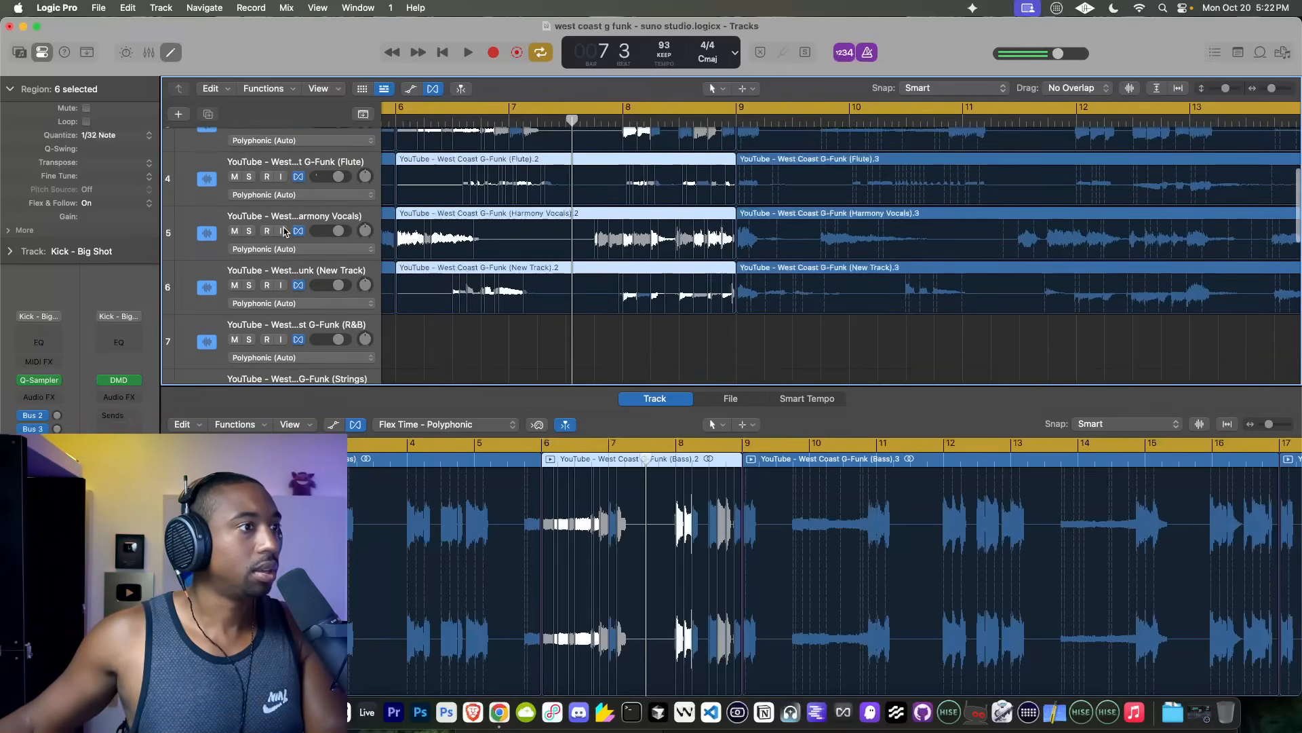
{"action": "scroll", "coordinate": [438, 216], "scroll_direction": "down", "scroll_amount": 4}
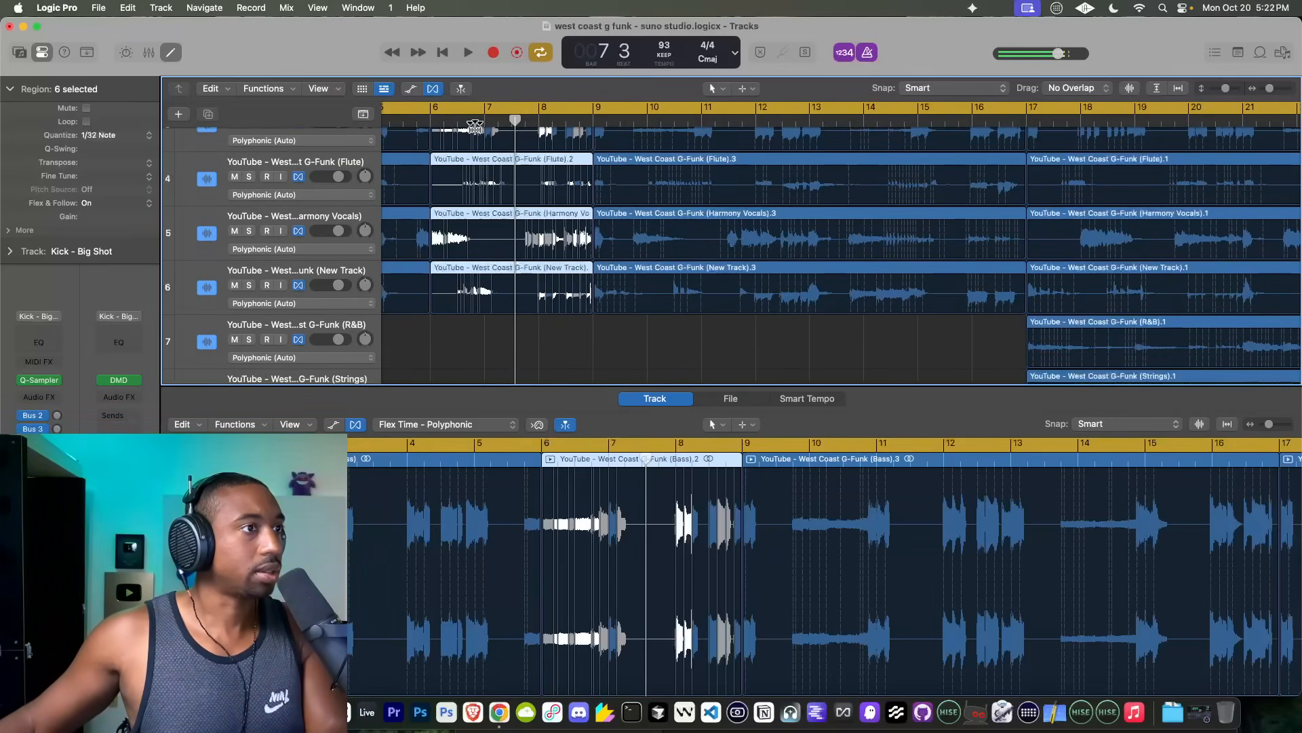
{"action": "left_click", "coordinate": [475, 128]}
{"action": "key", "text": "space"}
{"action": "scroll", "coordinate": [505, 285], "scroll_direction": "down", "scroll_amount": 5}
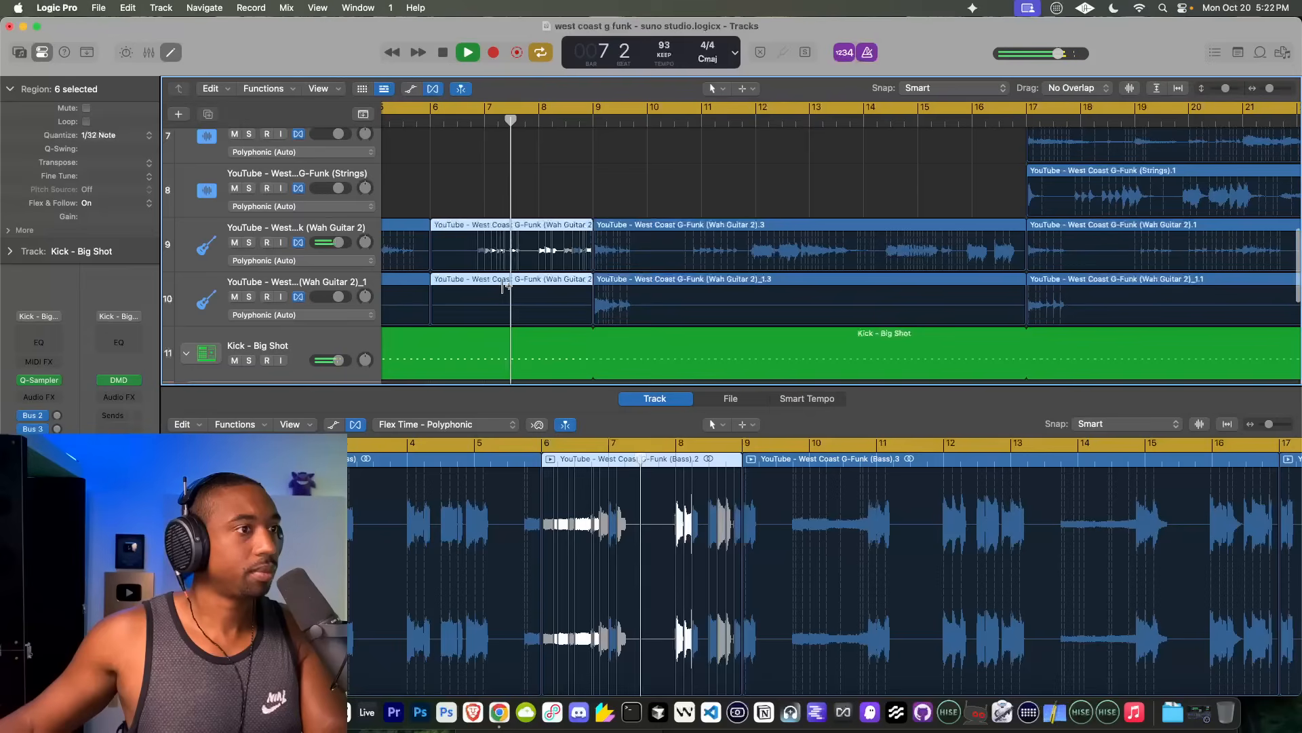
{"action": "key", "text": "space"}
Step: Trim the start of all six stem regions between bars 6 and 9 to just before bar 8
{"action": "left_click", "coordinate": [490, 223]}
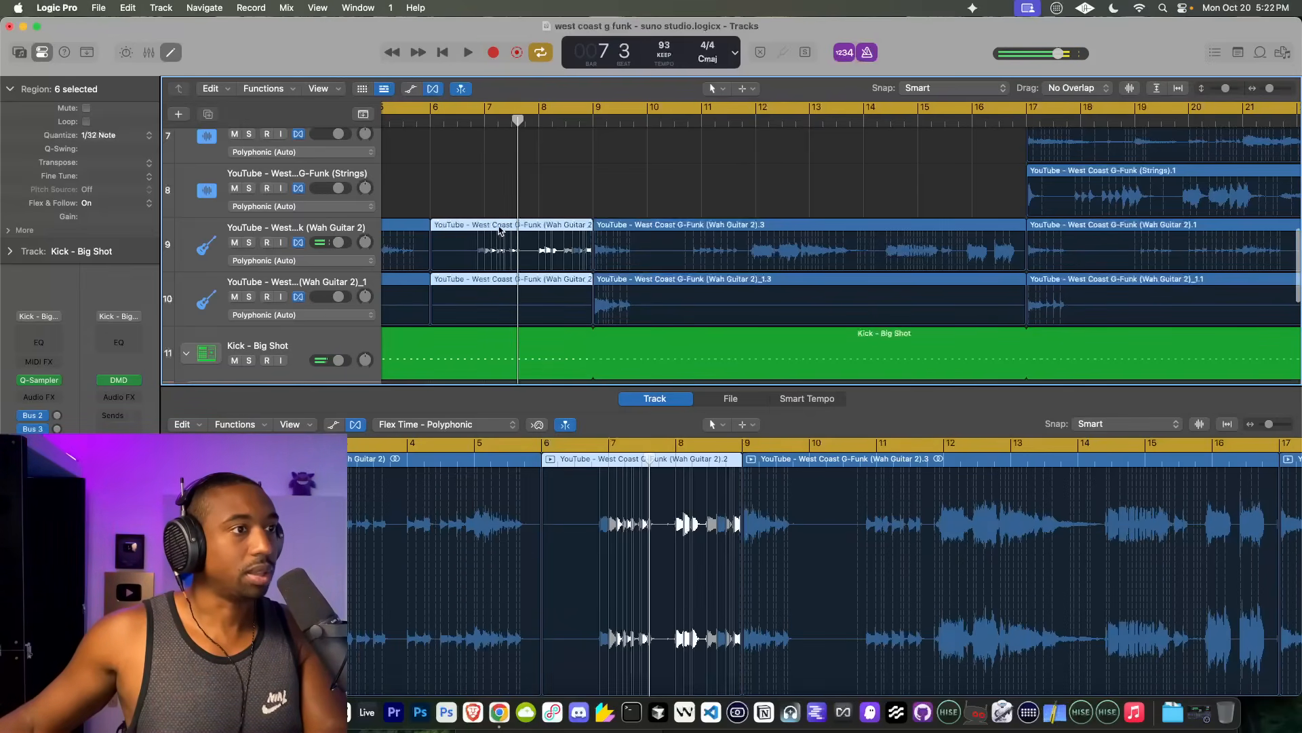
{"action": "left_click_drag", "start_coordinate": [432, 252], "coordinate": [530, 256]}
{"action": "scroll", "coordinate": [530, 277], "scroll_direction": "left", "scroll_amount": 3}
{"action": "scroll", "coordinate": [530, 277], "scroll_direction": "left", "scroll_amount": 4}
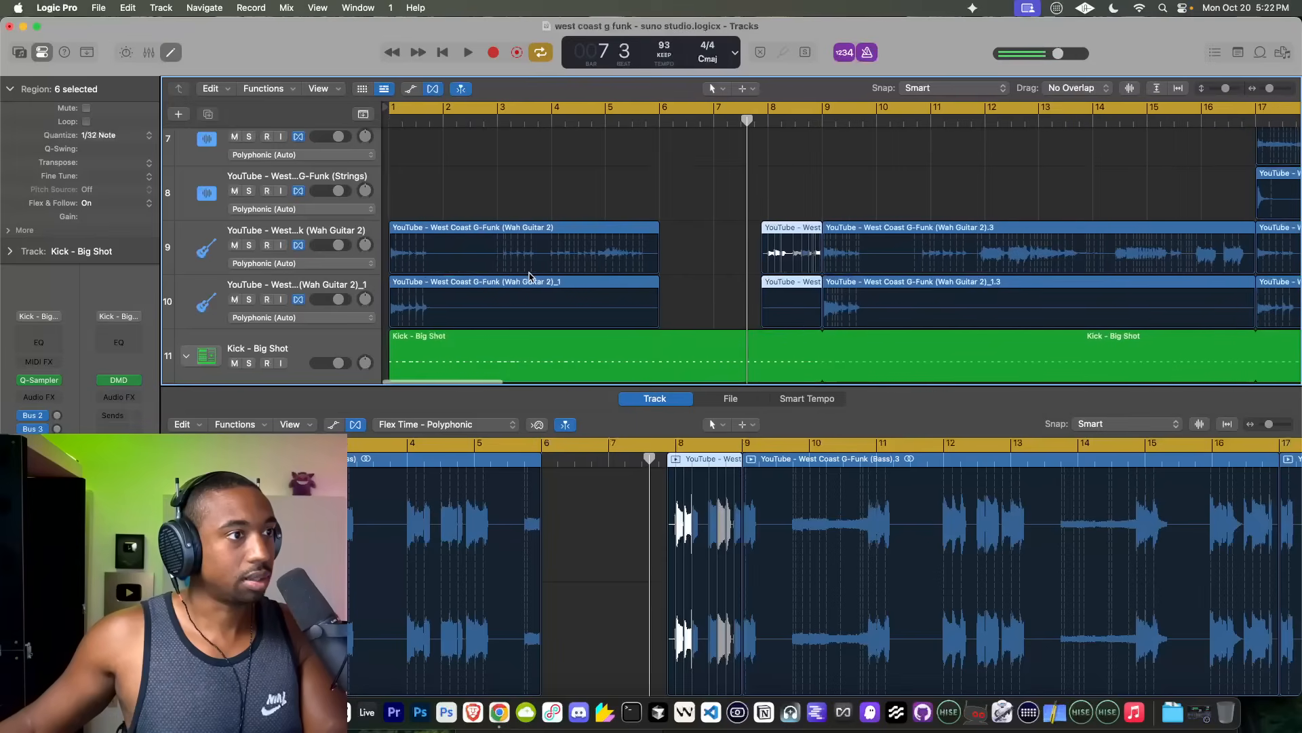
Step: Split the first Wah Guitar 2 region just before bar 2 and at bar 4, and delete the middle piece
{"action": "left_click", "coordinate": [459, 234]}
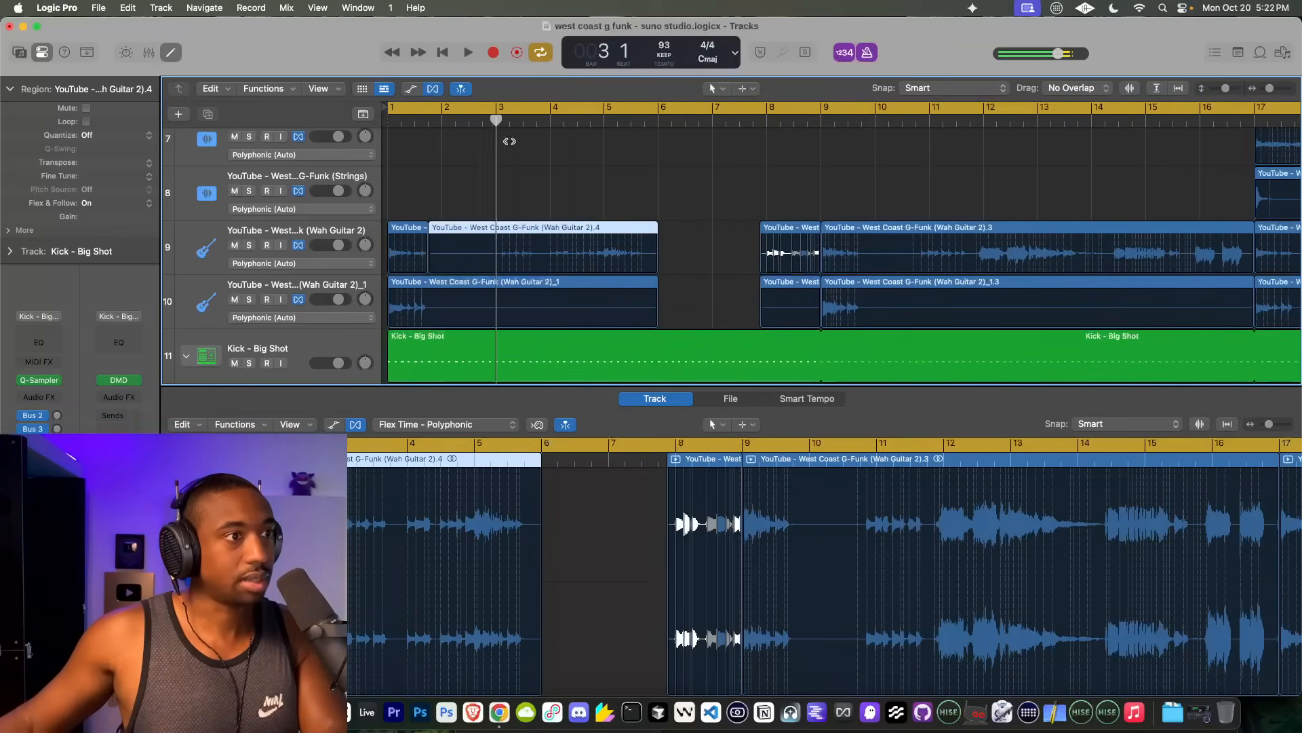
{"action": "left_click_drag", "start_coordinate": [509, 141], "coordinate": [548, 161]}
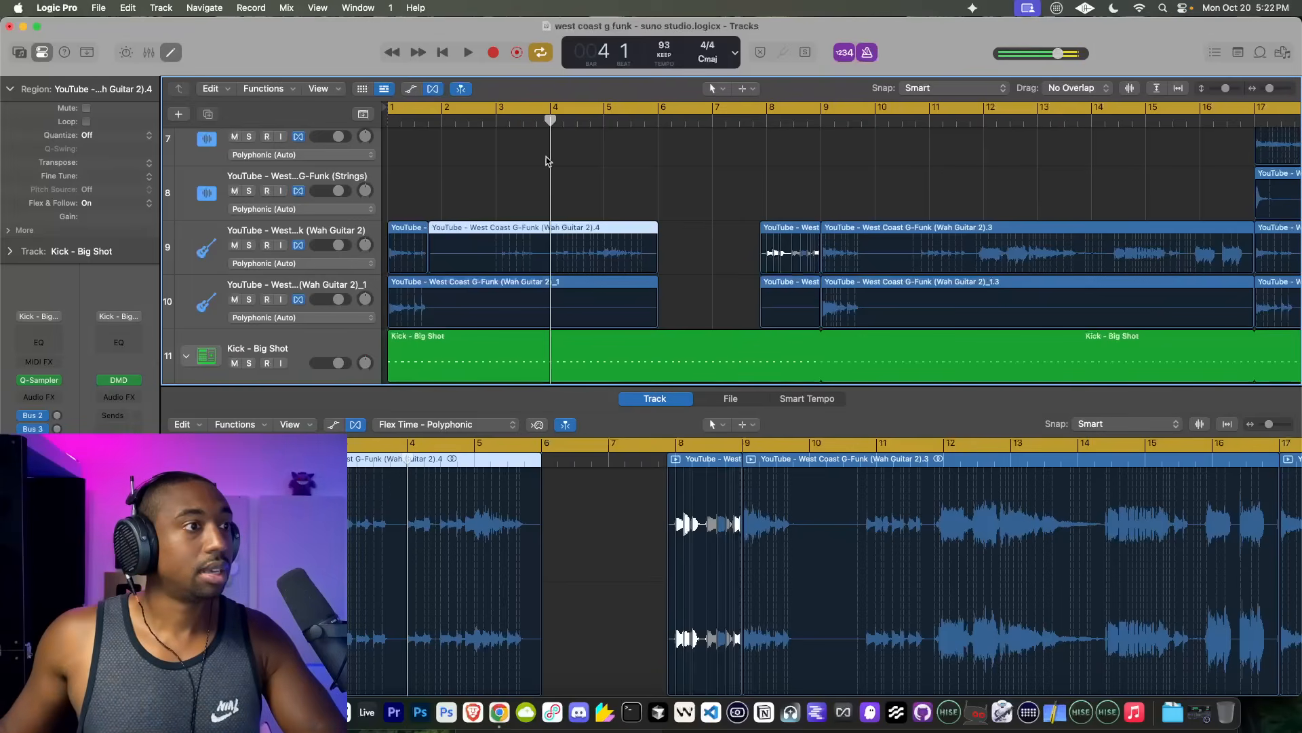
{"action": "key", "text": "super+t"}
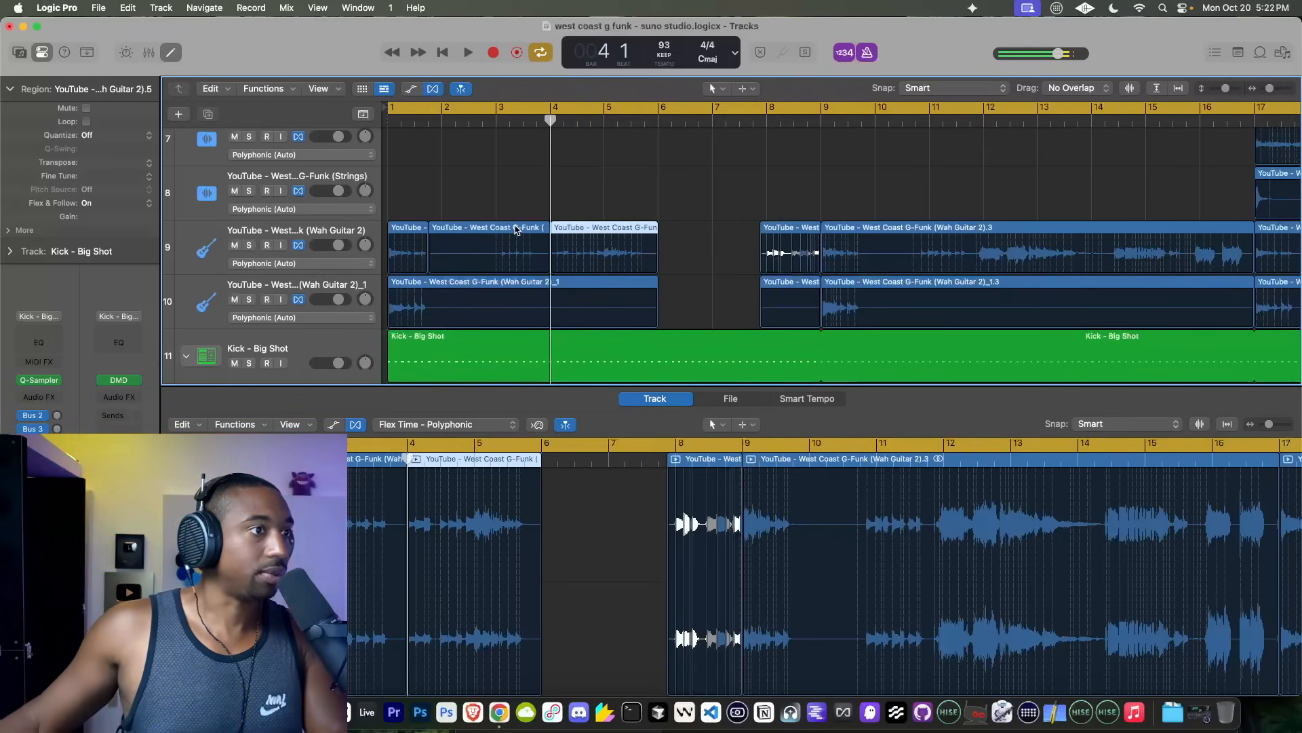
{"action": "left_click", "coordinate": [516, 230]}
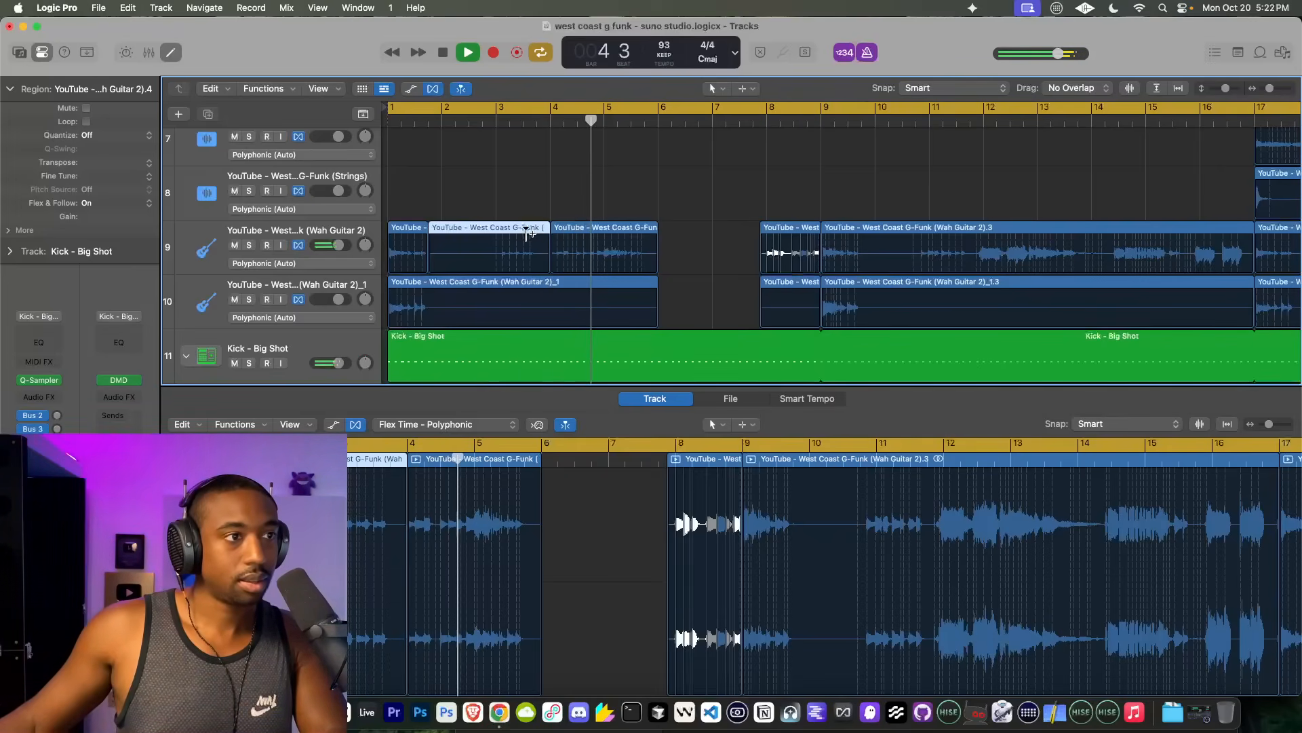
{"action": "key", "text": "space"}
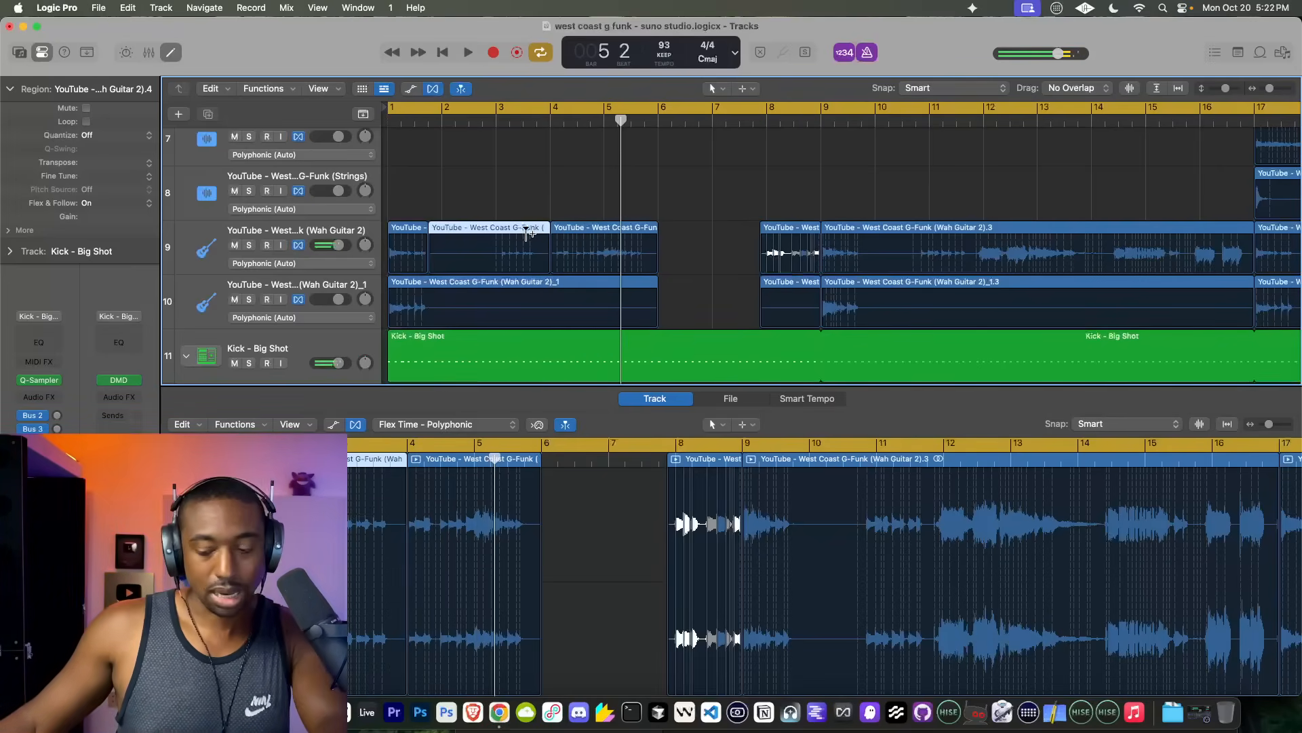
{"action": "key", "text": "Delete"}
Step: Trim the start of the Wah Guitar 2 piece at bar 4 to bar 5 and play it from just before
{"action": "left_click_drag", "start_coordinate": [552, 271], "coordinate": [605, 274]}
{"action": "left_click", "coordinate": [596, 122]}
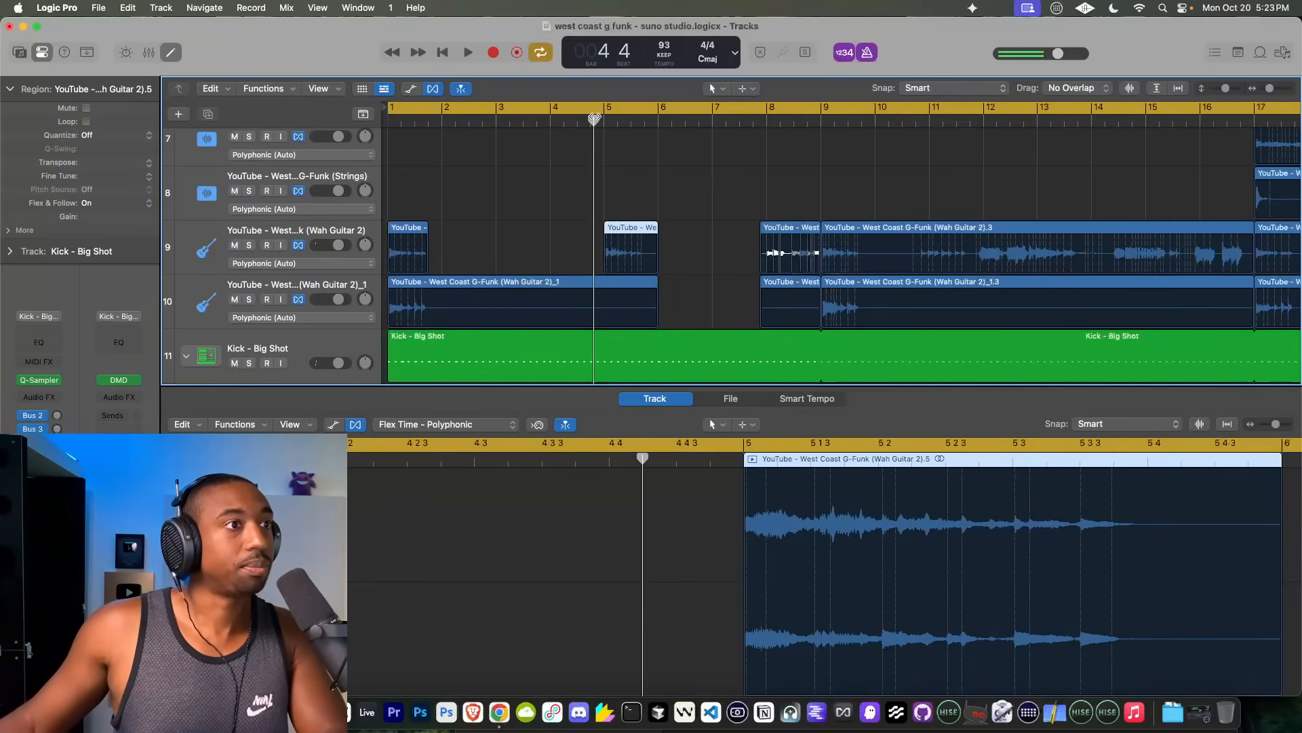
{"action": "key", "text": "space"}
{"action": "scroll", "coordinate": [649, 217], "scroll_direction": "right", "scroll_amount": 3}
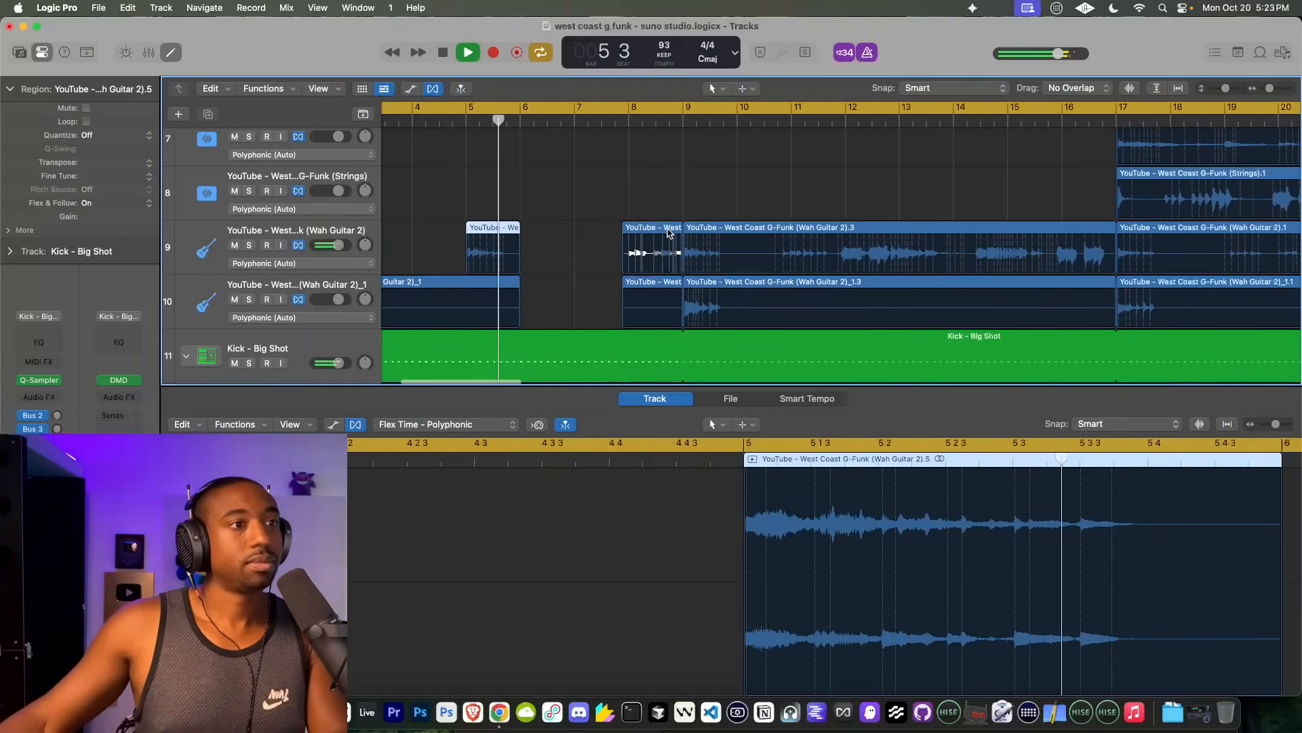
Step: Delete the short regions just before bar 9 on both Wah Guitar tracks
{"action": "left_click", "coordinate": [664, 231]}
{"action": "key", "text": "Delete"}
{"action": "scroll", "coordinate": [617, 203], "scroll_direction": "right", "scroll_amount": 2}
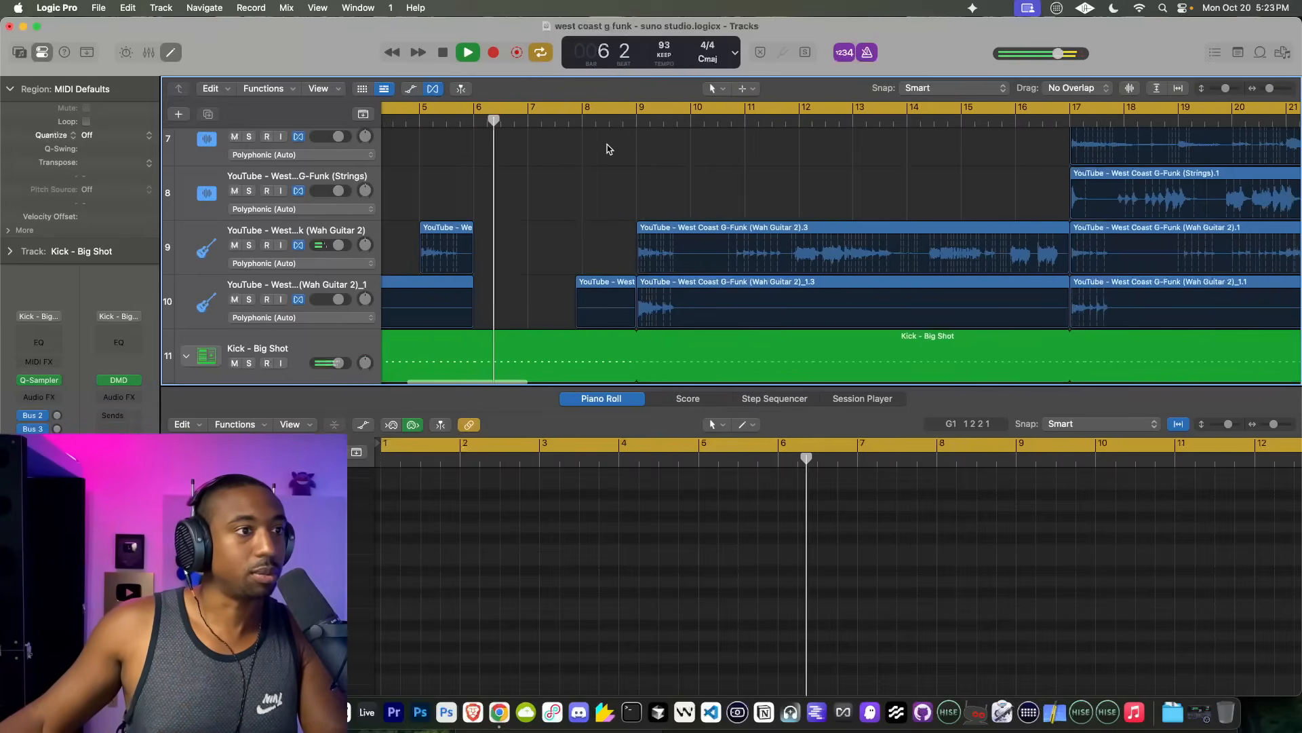
{"action": "left_click", "coordinate": [601, 284]}
{"action": "key", "text": "Delete"}
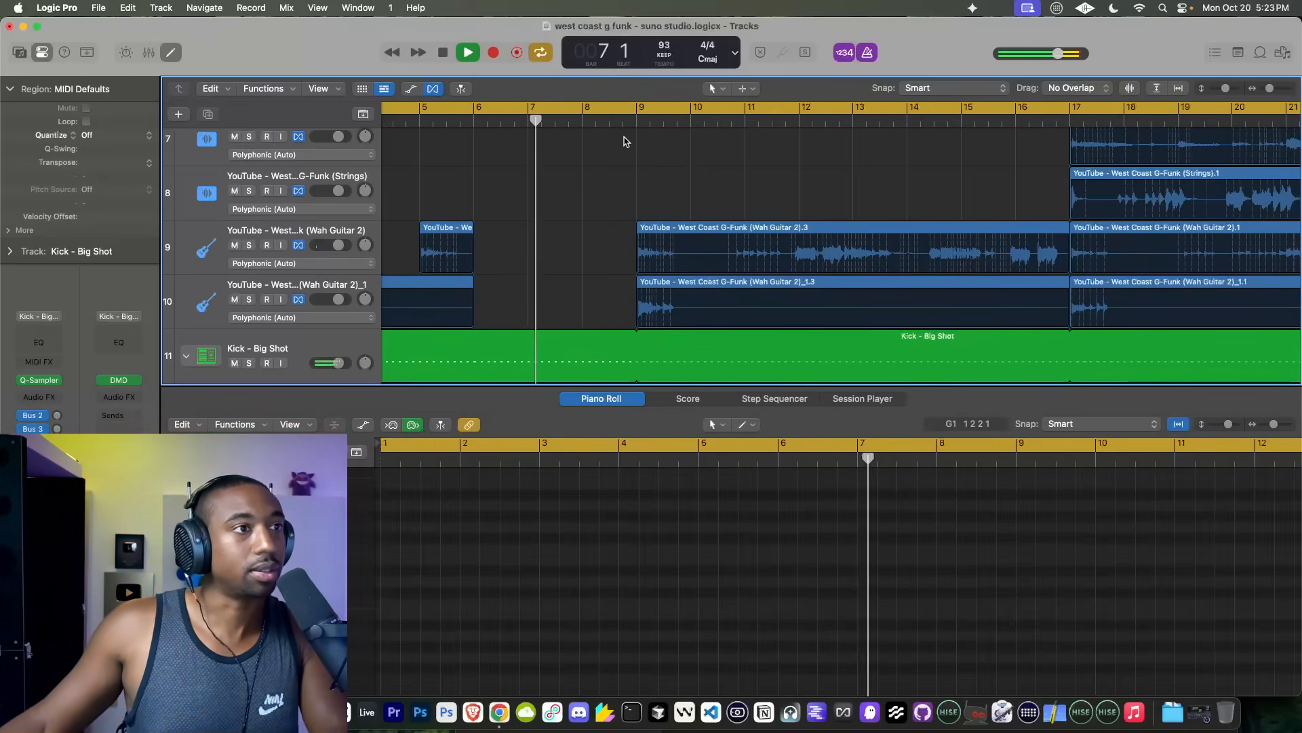
Step: Continue playback past bar 9 and split the Wah Guitar 2 region at bar 10 beat 3
{"action": "scroll", "coordinate": [564, 183], "scroll_direction": "right", "scroll_amount": 4}
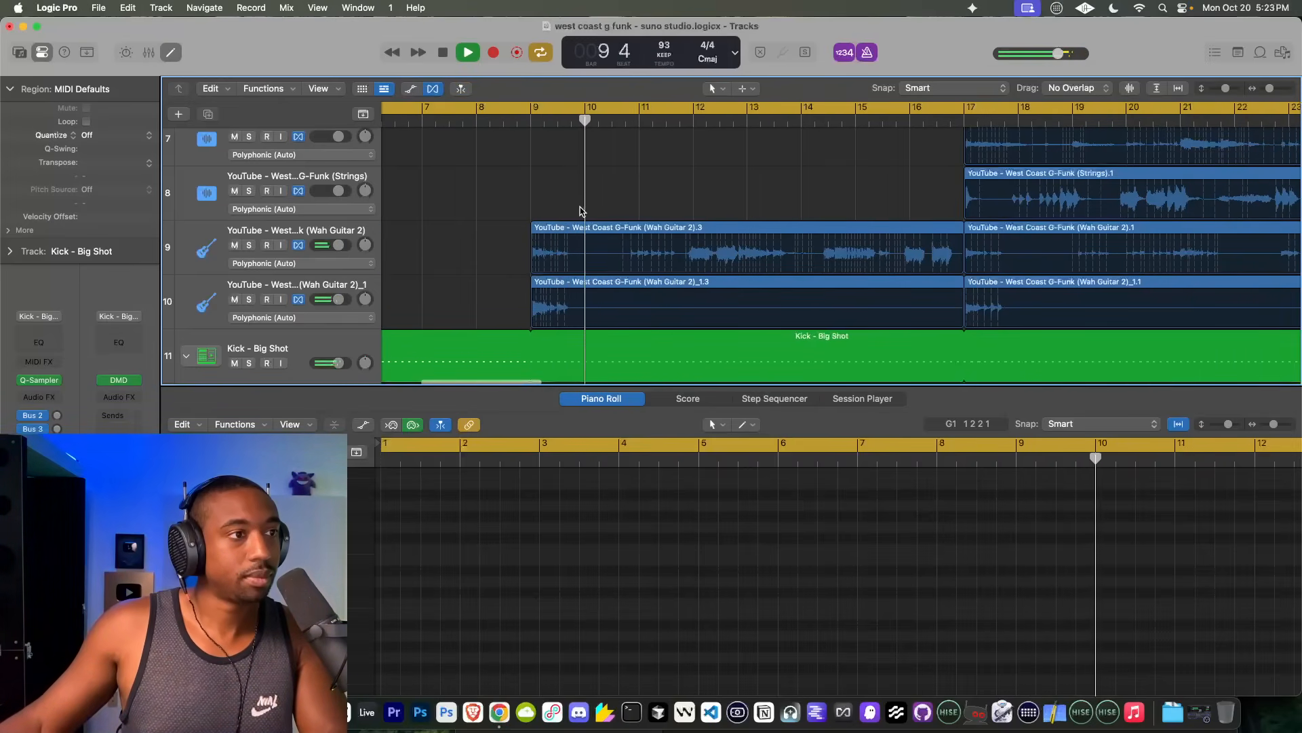
{"action": "scroll", "coordinate": [590, 218], "scroll_direction": "up", "scroll_amount": 2}
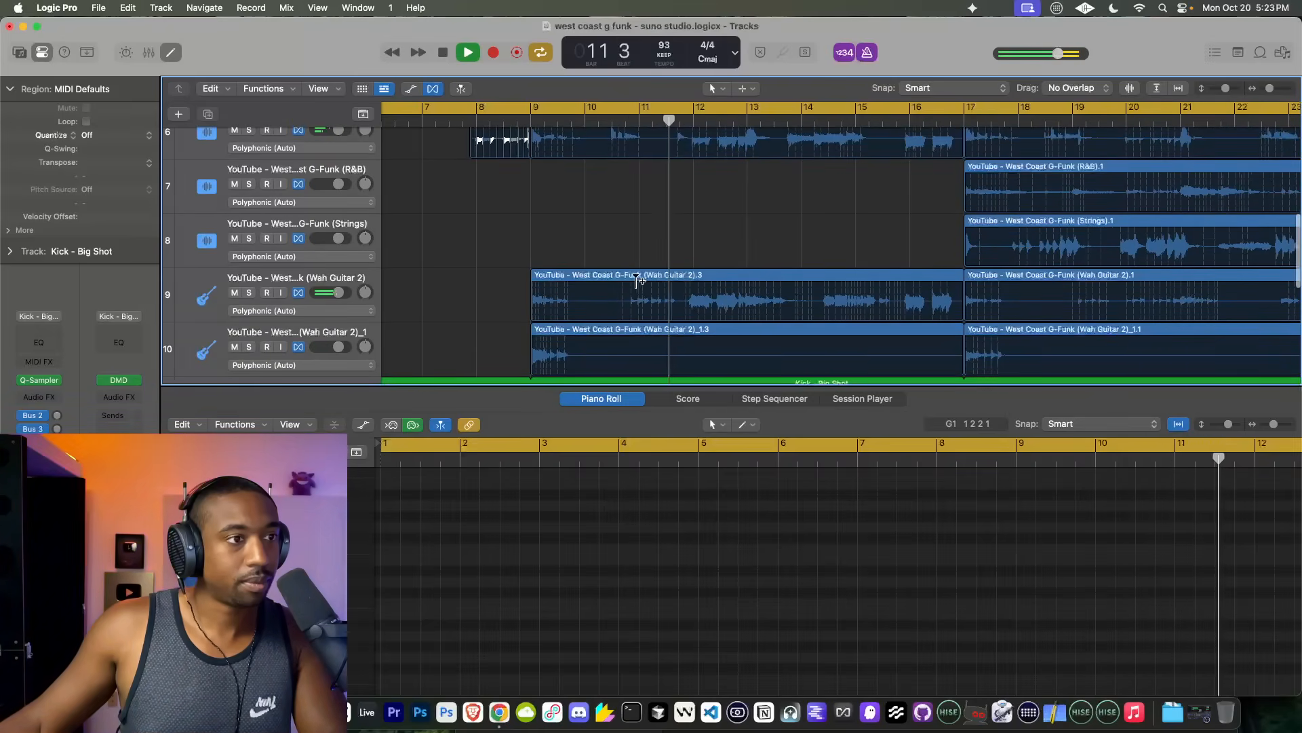
{"action": "left_click_drag", "start_coordinate": [678, 238], "coordinate": [611, 251]}
{"action": "left_click", "coordinate": [604, 275]}
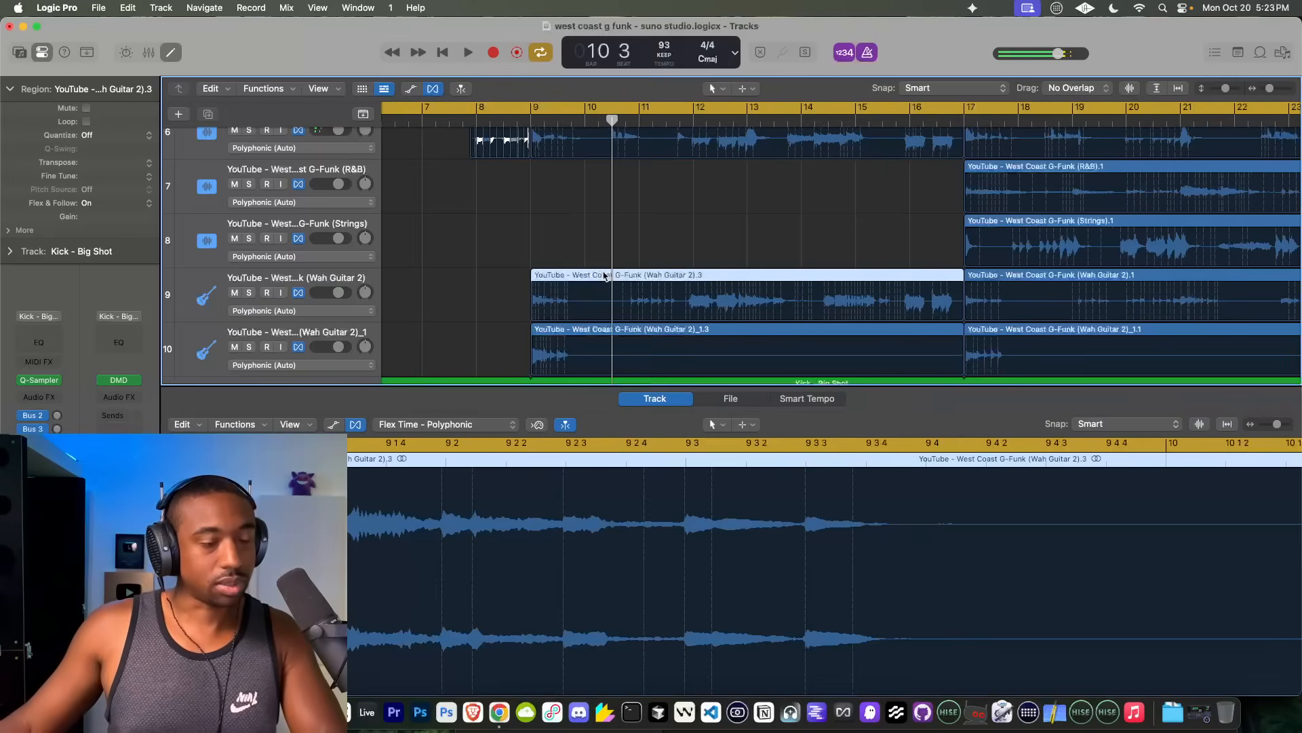
{"action": "key", "text": "super+t"}
Step: Split the Wah Guitar 2 region at bar 11 beat 4 and delete the piece before that cut
{"action": "left_click", "coordinate": [610, 251]}
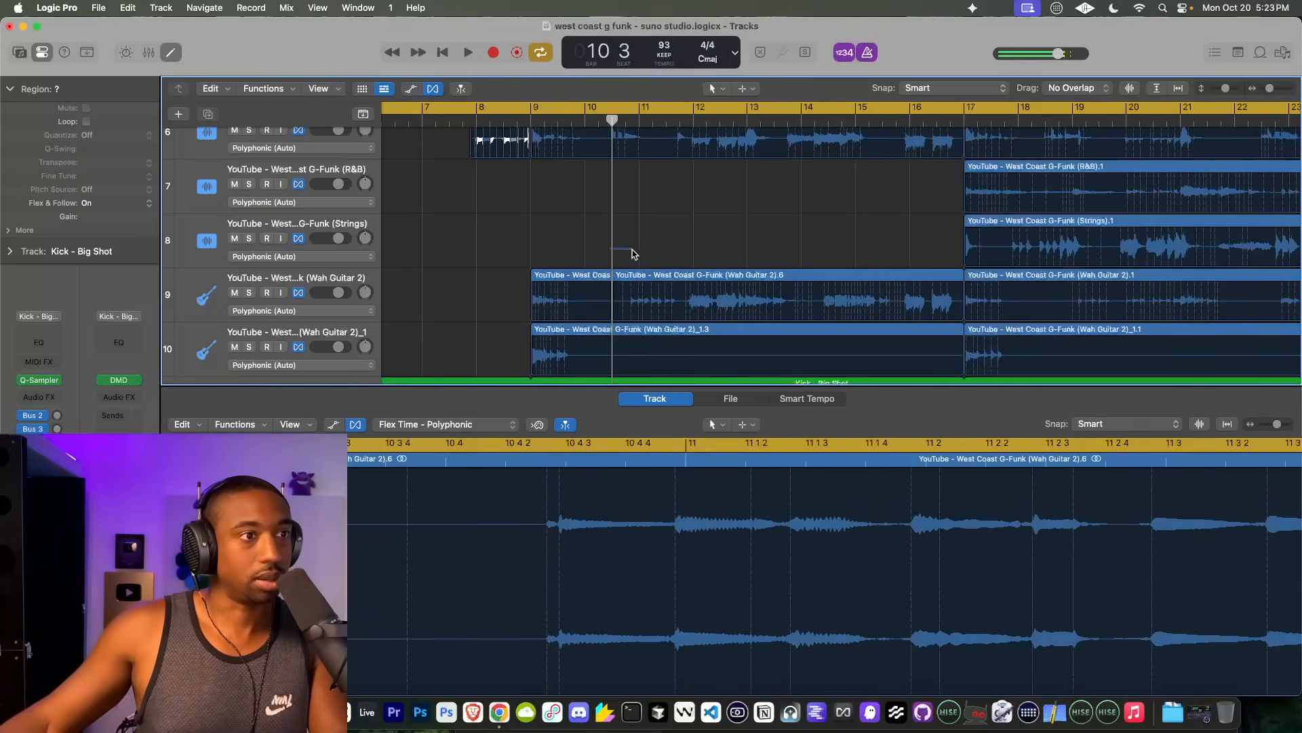
{"action": "left_click_drag", "start_coordinate": [610, 251], "coordinate": [687, 250]}
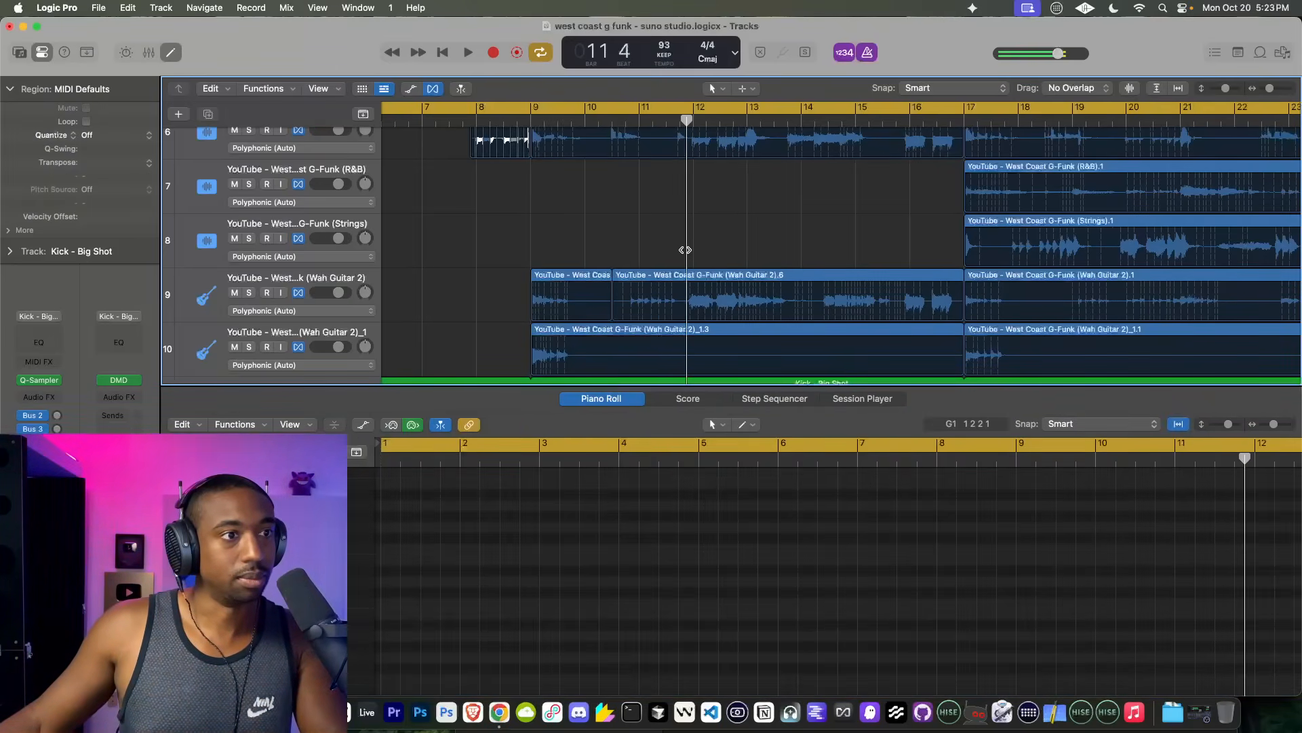
{"action": "left_click", "coordinate": [664, 280]}
{"action": "key", "text": "super+t"}
{"action": "left_click", "coordinate": [669, 278]}
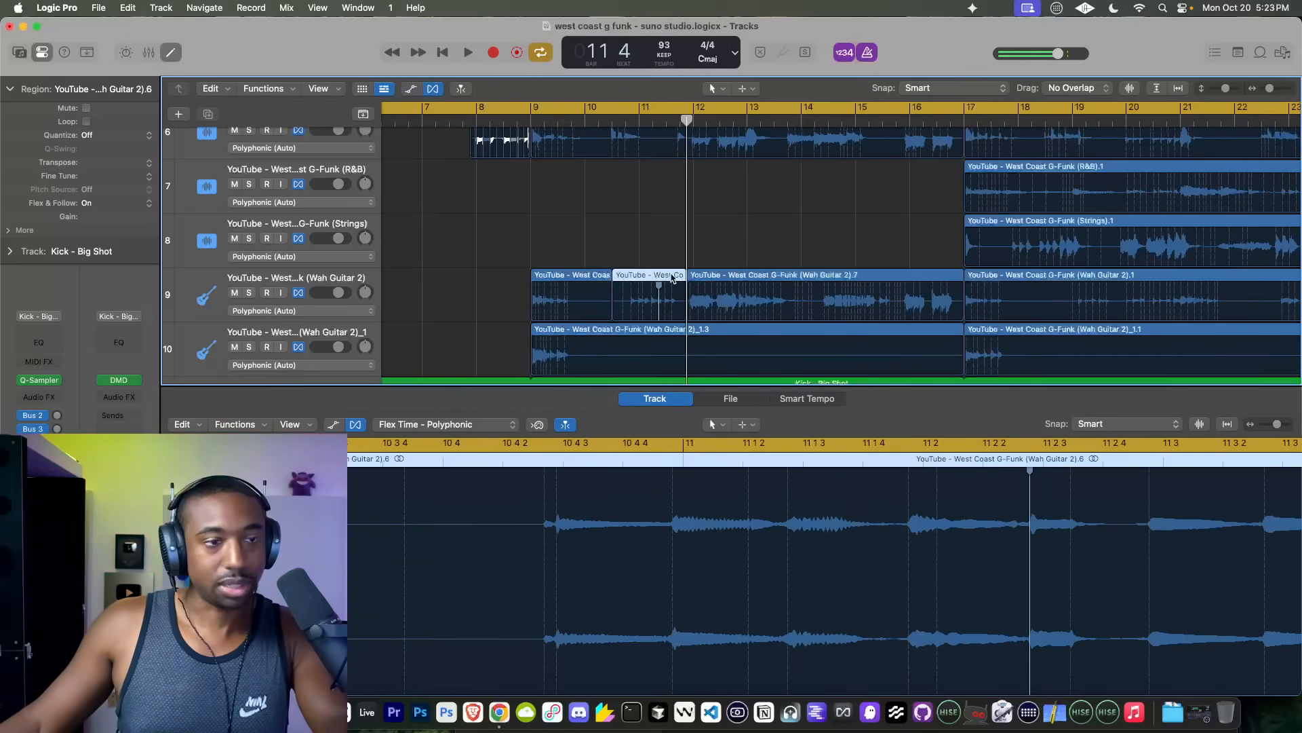
{"action": "key", "text": "Delete"}
Step: Play the arrangement from the start and from about bar 11 to check the Wah Guitar 2 edits
{"action": "key", "text": "Return"}
{"action": "key", "text": "space"}
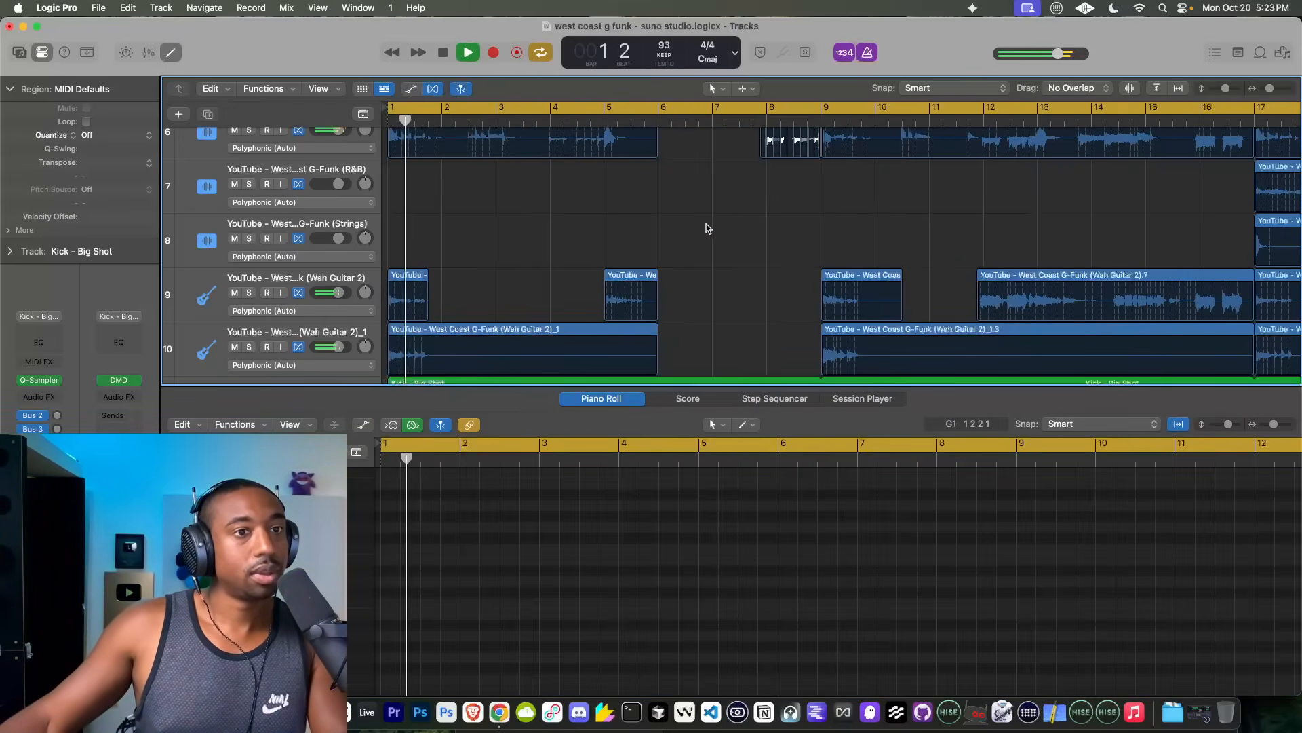
{"action": "left_click", "coordinate": [953, 114]}
{"action": "scroll", "coordinate": [966, 234], "scroll_direction": "right", "scroll_amount": 5}
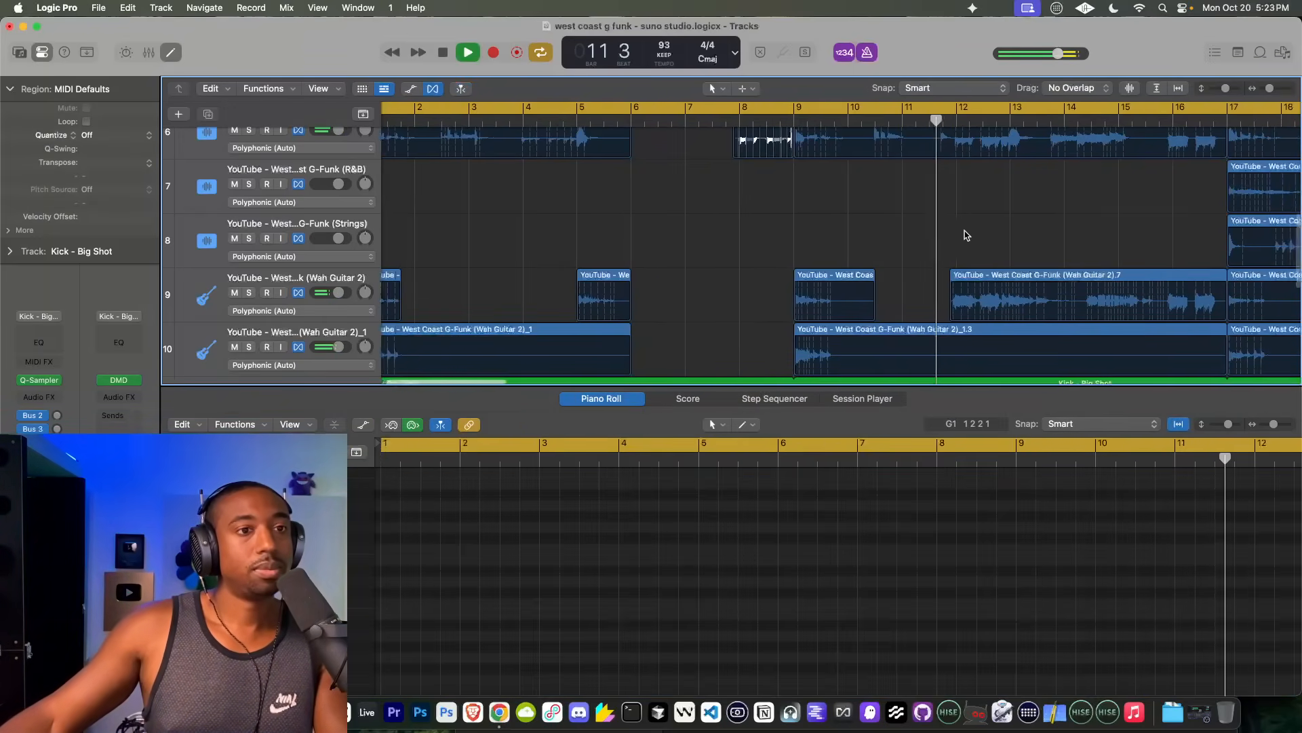
{"action": "scroll", "coordinate": [968, 233], "scroll_direction": "right", "scroll_amount": 5}
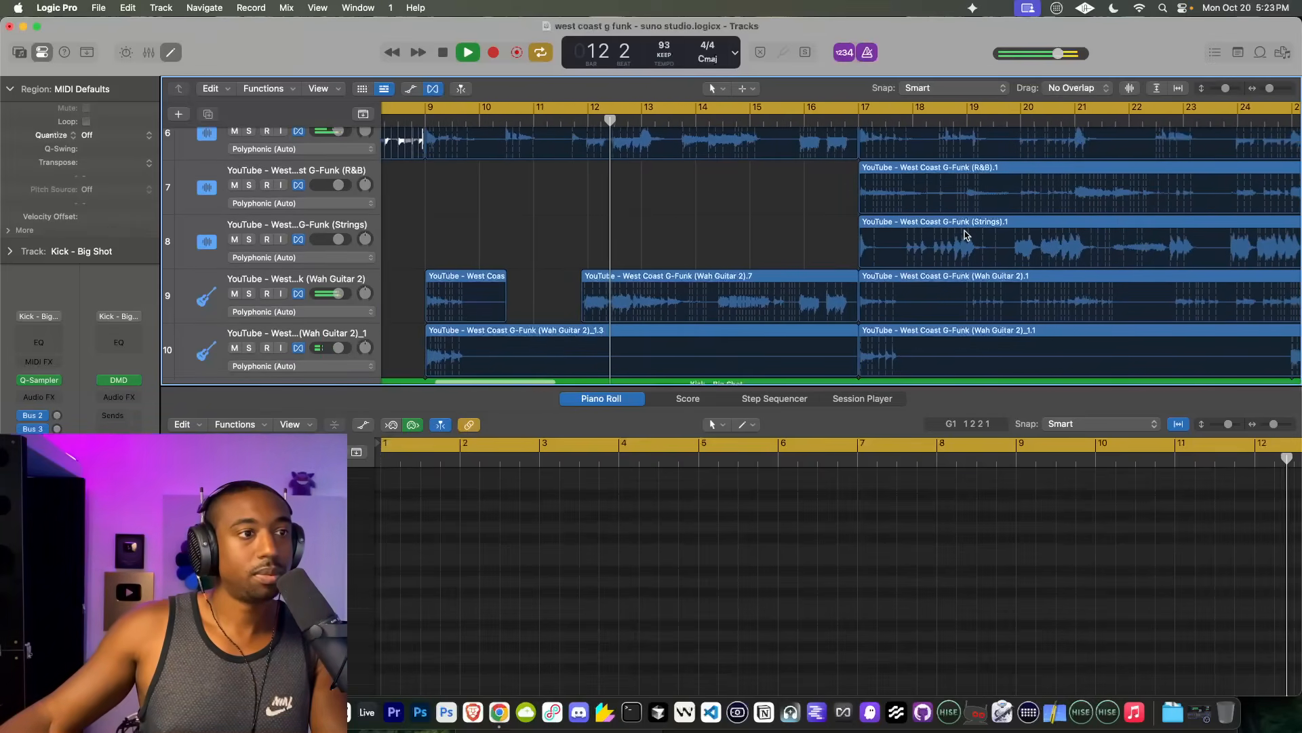
{"action": "key", "text": "space"}
{"action": "key", "text": "super+Right"}
{"action": "key", "text": "super+Right"}
{"action": "key", "text": "super+Right"}
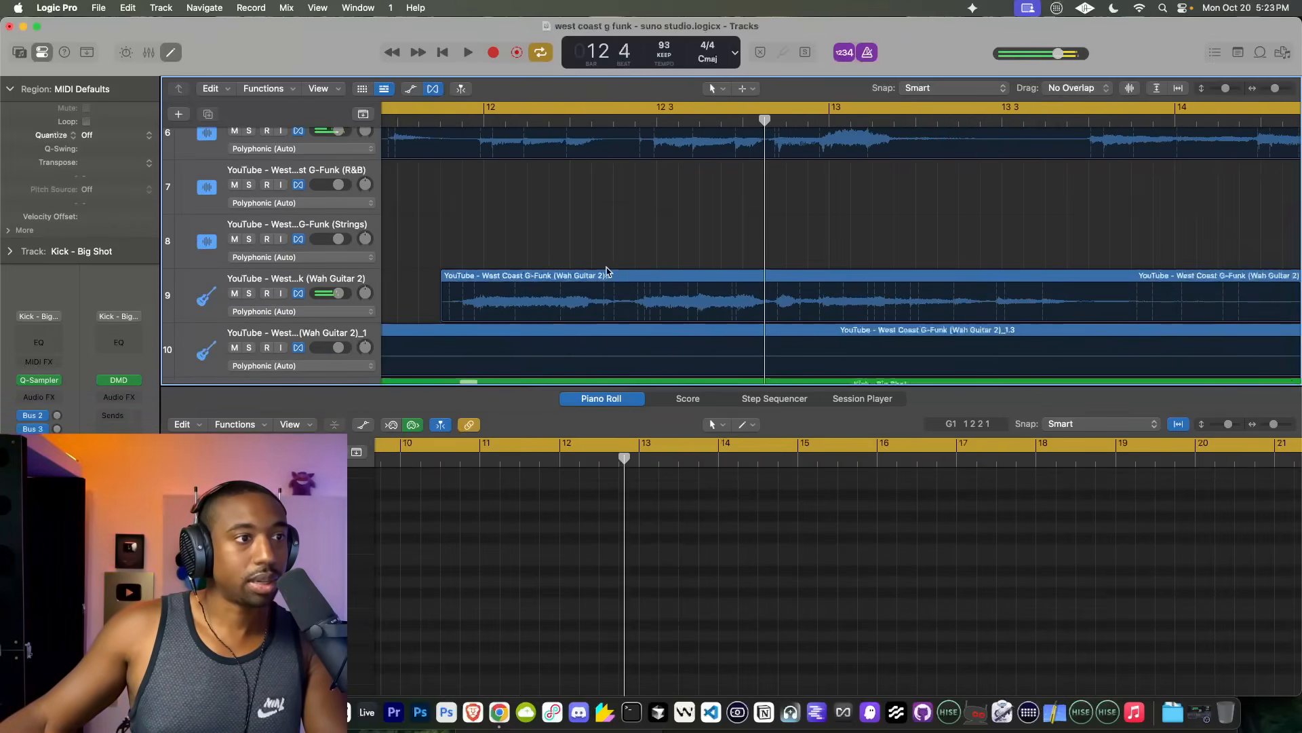
Step: Nudge the Wah Guitar 2 region that starts just before bar 12 slightly later and play it back from bar 12
{"action": "scroll", "coordinate": [531, 275], "scroll_direction": "up", "scroll_amount": 5}
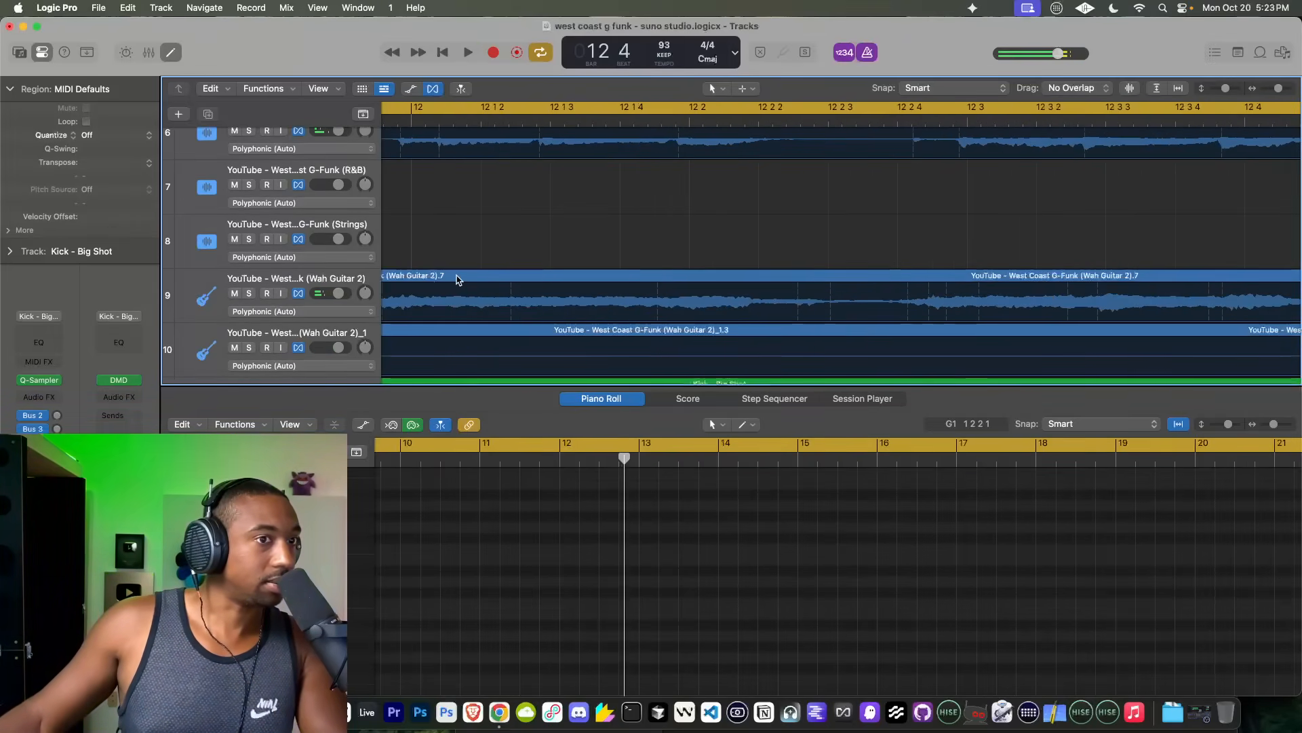
{"action": "scroll", "coordinate": [454, 275], "scroll_direction": "left", "scroll_amount": 2}
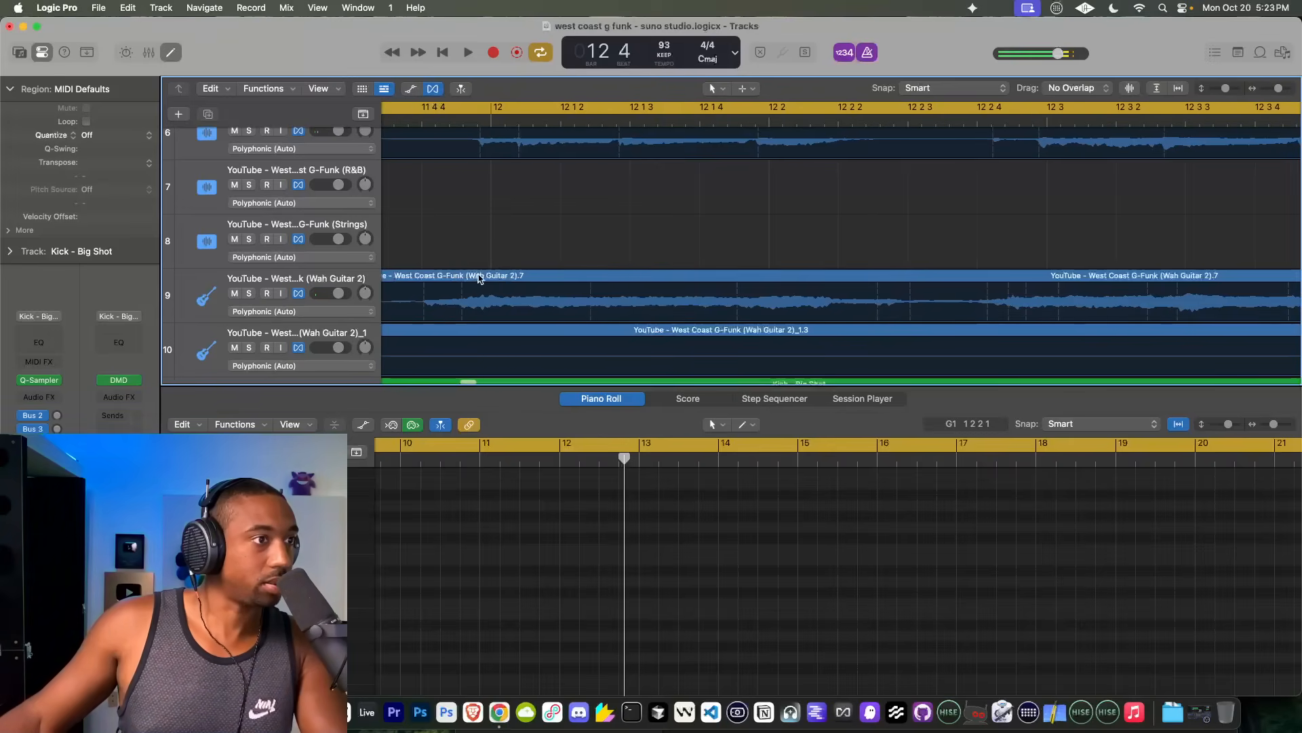
{"action": "left_click_drag", "start_coordinate": [478, 278], "coordinate": [488, 279]}
{"action": "key", "text": "space"}
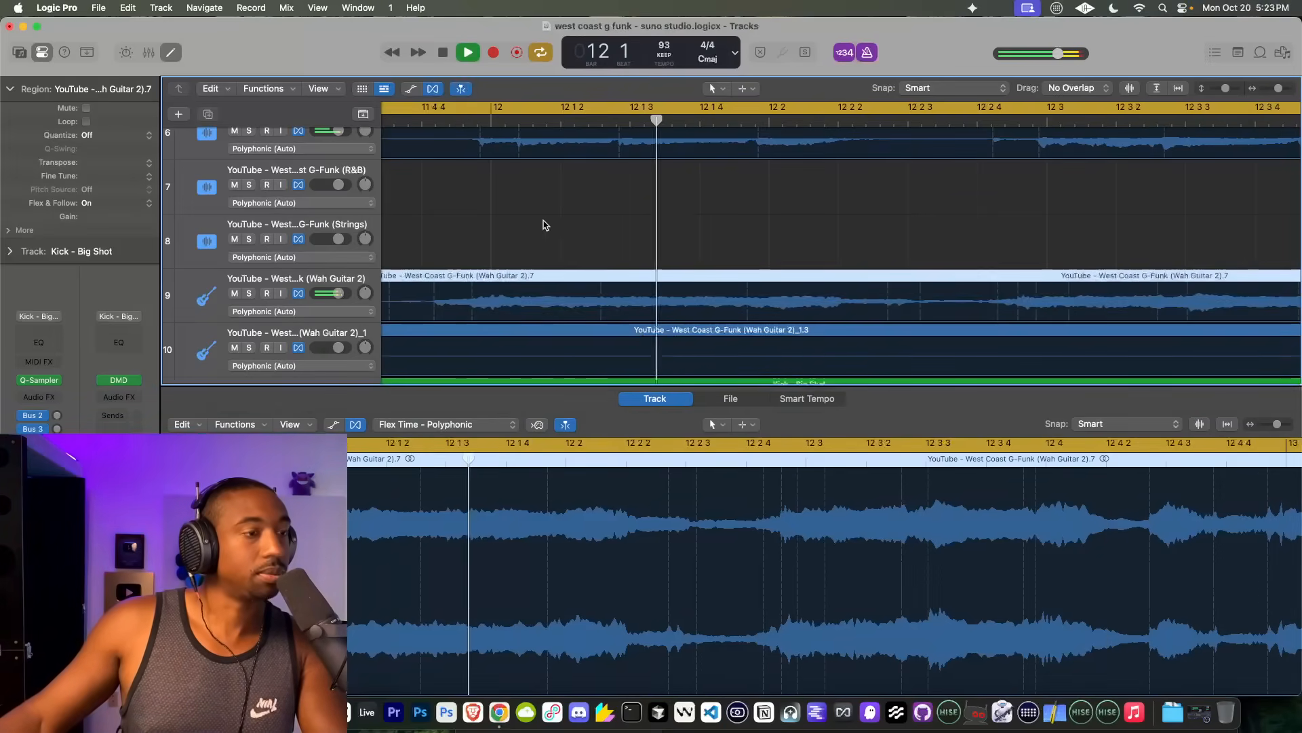
{"action": "scroll", "coordinate": [738, 272], "scroll_direction": "down", "scroll_amount": 5}
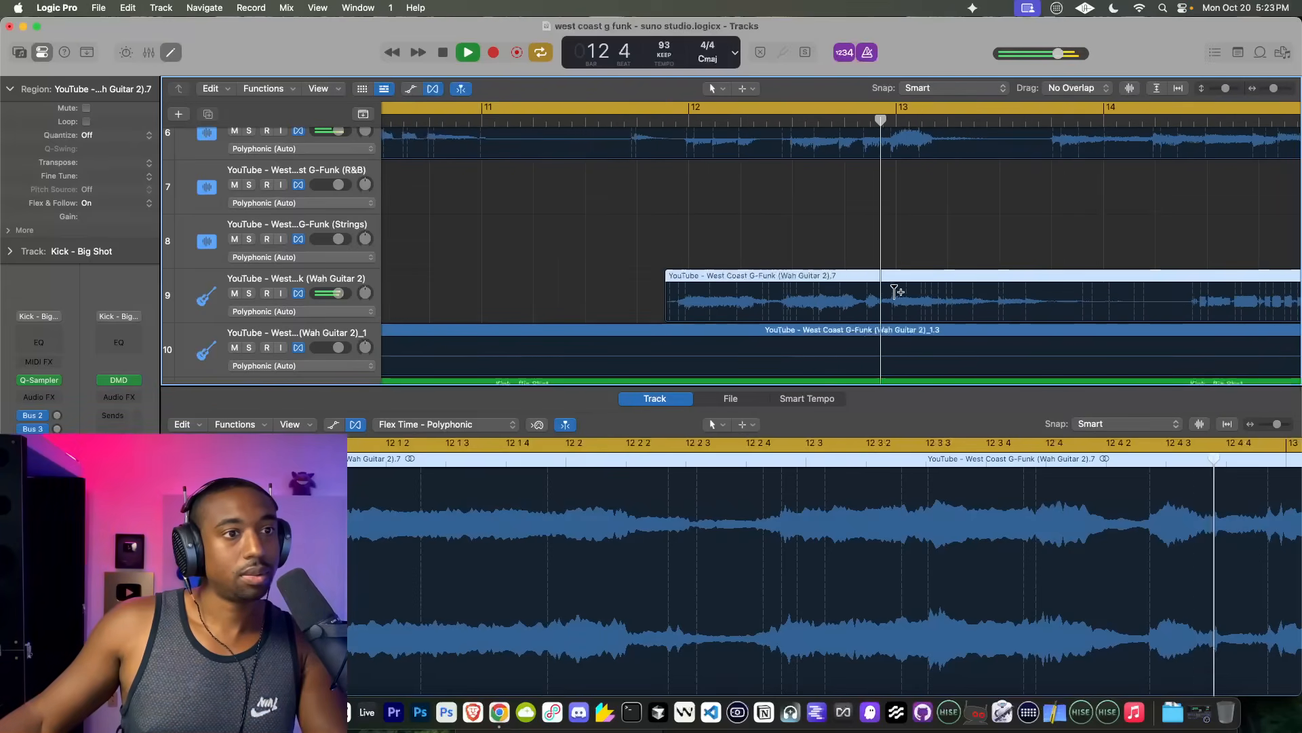
{"action": "scroll", "coordinate": [893, 290], "scroll_direction": "down", "scroll_amount": 4}
{"action": "scroll", "coordinate": [971, 285], "scroll_direction": "right", "scroll_amount": 3}
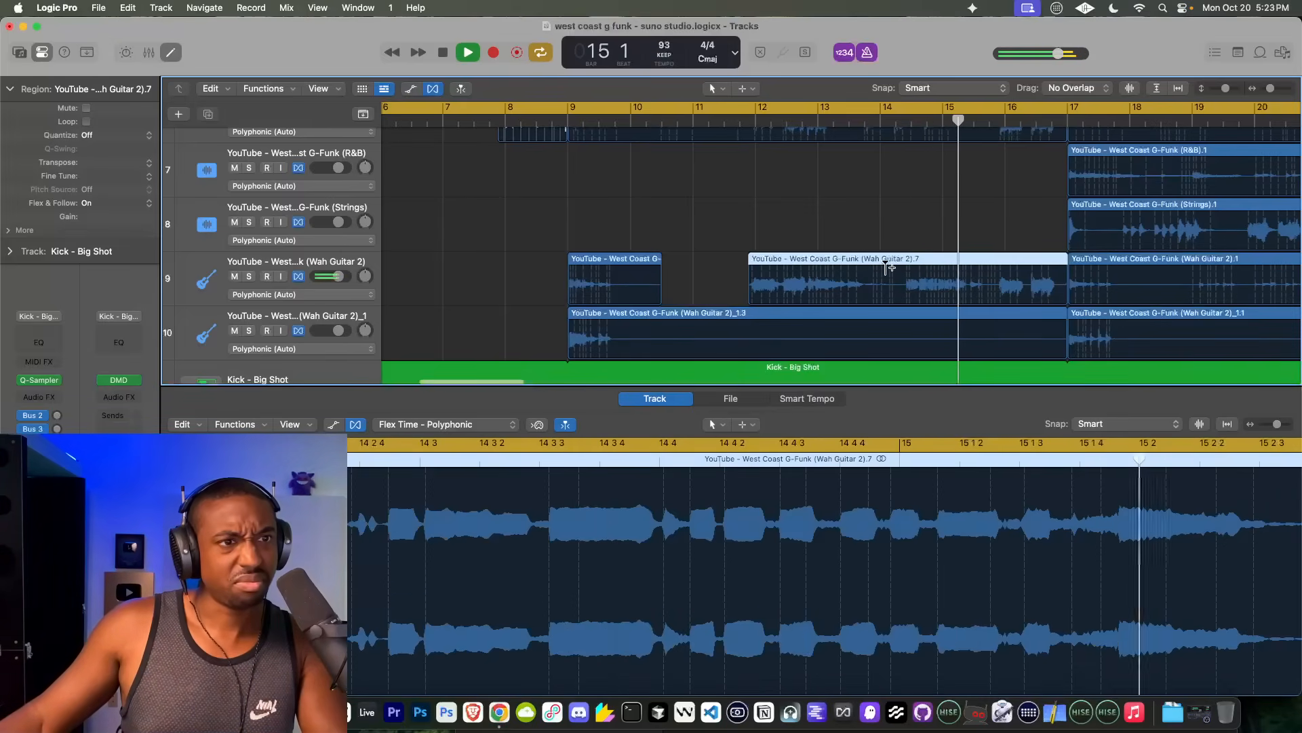
Step: Stop playback and place the playhead at bar 14 beat 2, just before the second Wah Guitar 2 phrase
{"action": "key", "text": "space"}
{"action": "scroll", "coordinate": [904, 265], "scroll_direction": "up", "scroll_amount": 4}
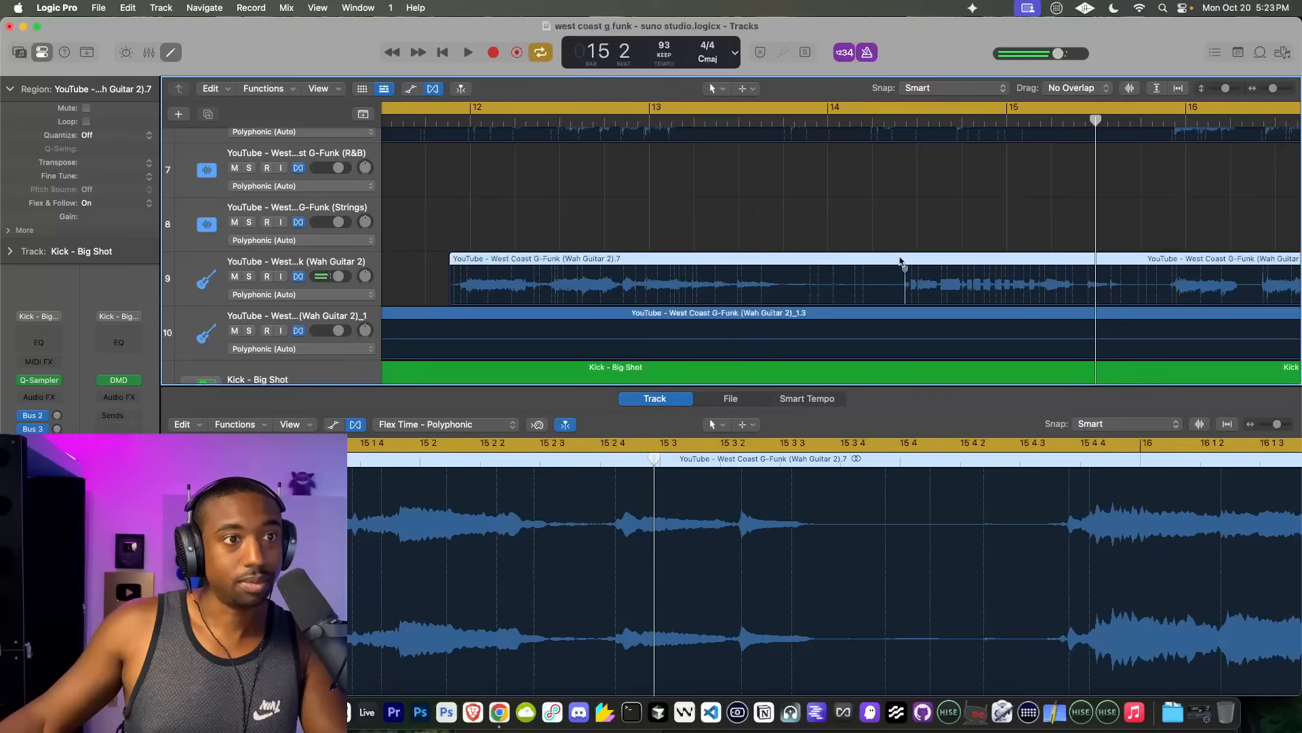
{"action": "left_click", "coordinate": [889, 121]}
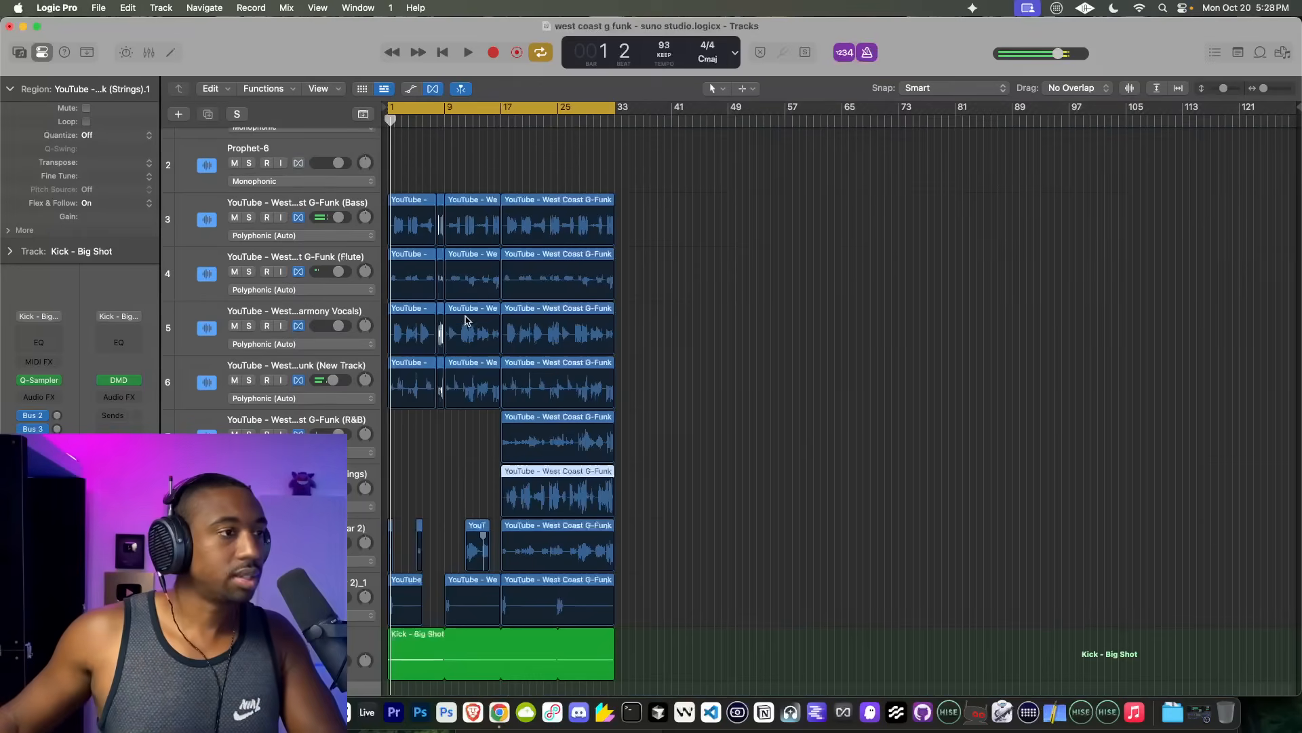
{"action": "scroll", "coordinate": [490, 243], "scroll_direction": "up", "scroll_amount": 1}
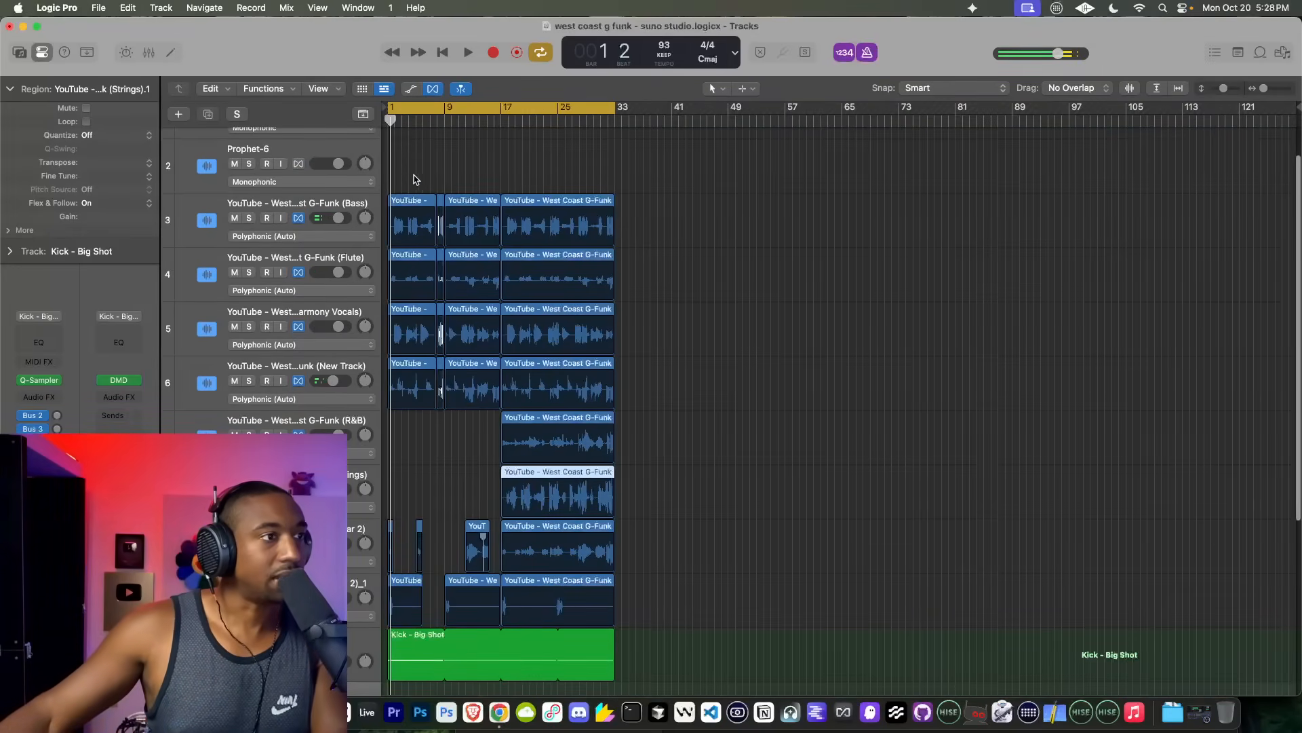
Step: Start playback and jump to bar 17 to listen to the stems in the section that follows
{"action": "left_click", "coordinate": [390, 152]}
{"action": "key", "text": "space"}
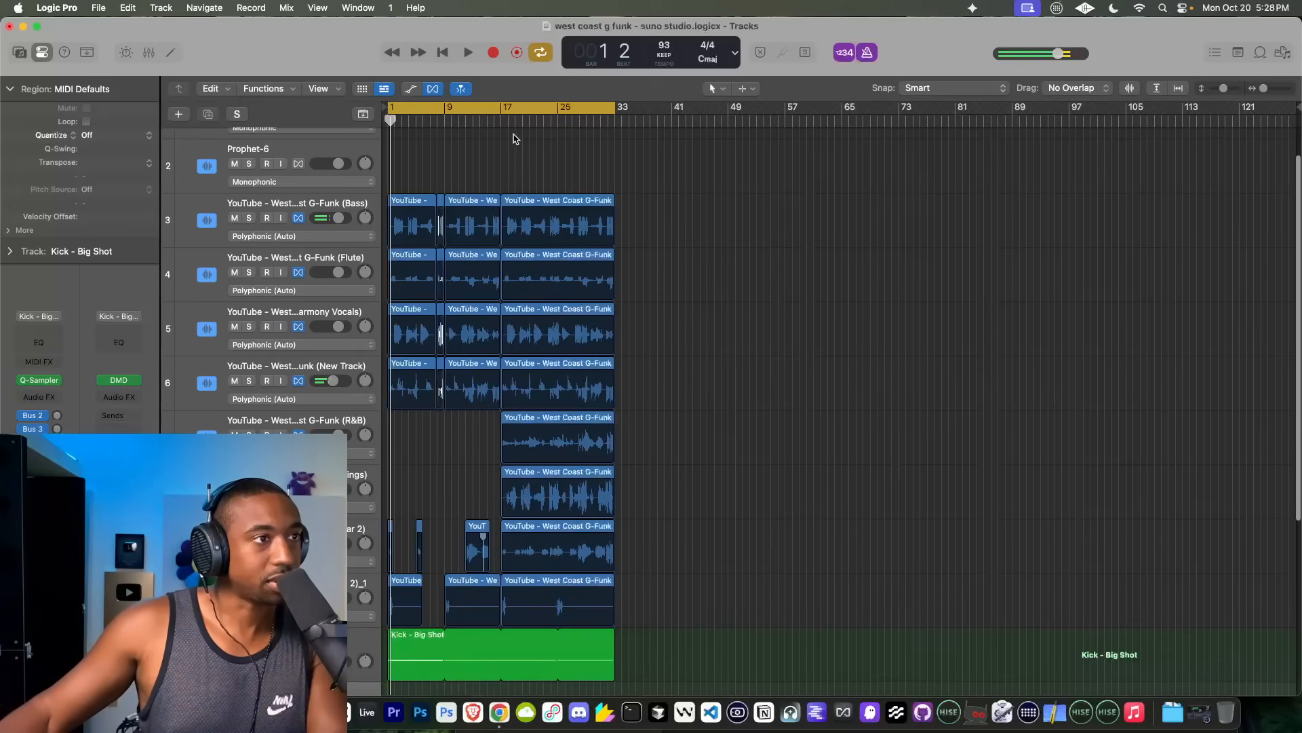
{"action": "left_click", "coordinate": [500, 120]}
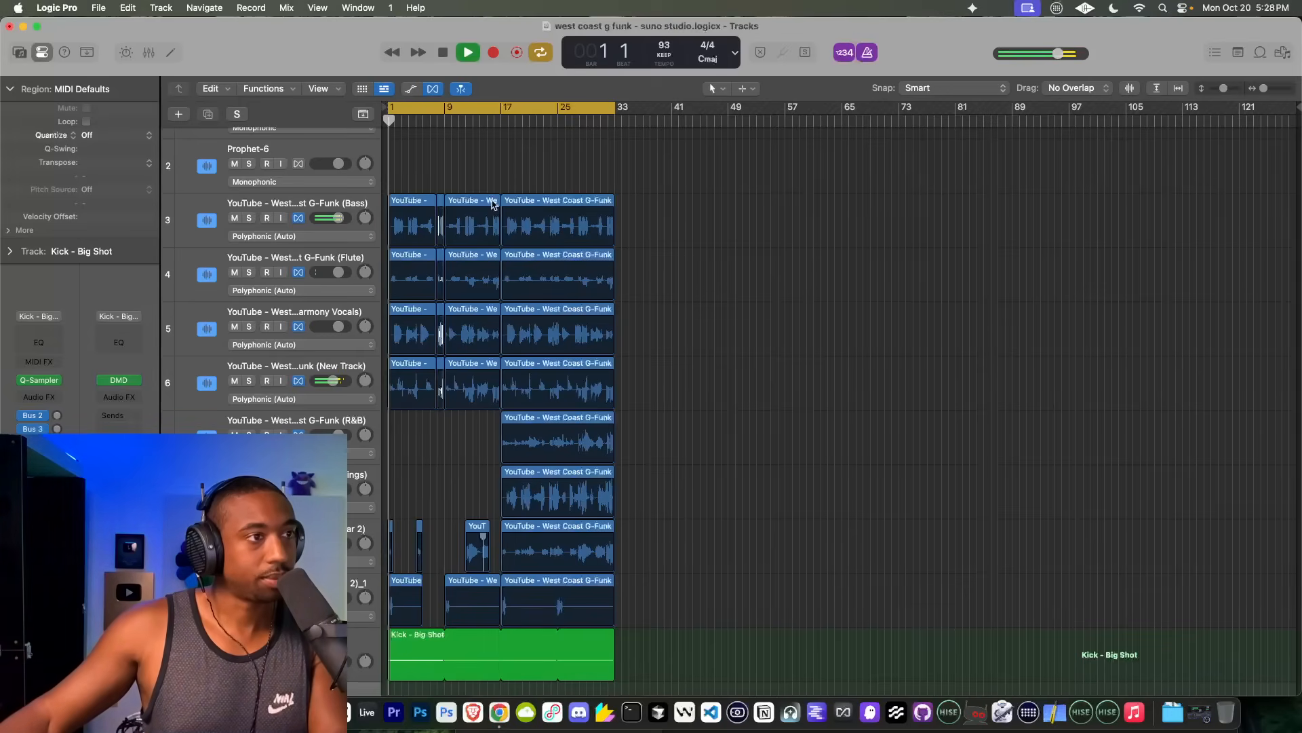
{"action": "left_click", "coordinate": [500, 120]}
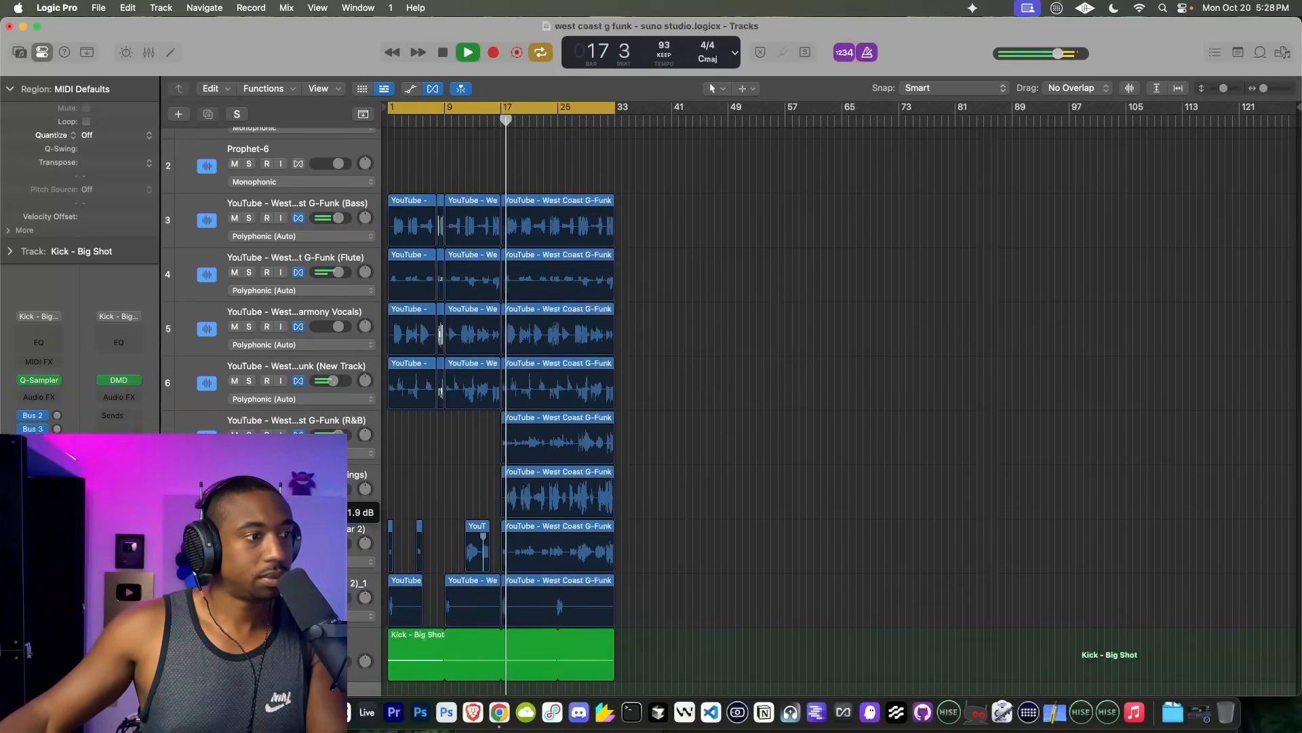
{"action": "scroll", "coordinate": [496, 503], "scroll_direction": "up", "scroll_amount": 3}
{"action": "scroll", "coordinate": [495, 502], "scroll_direction": "up", "scroll_amount": 5}
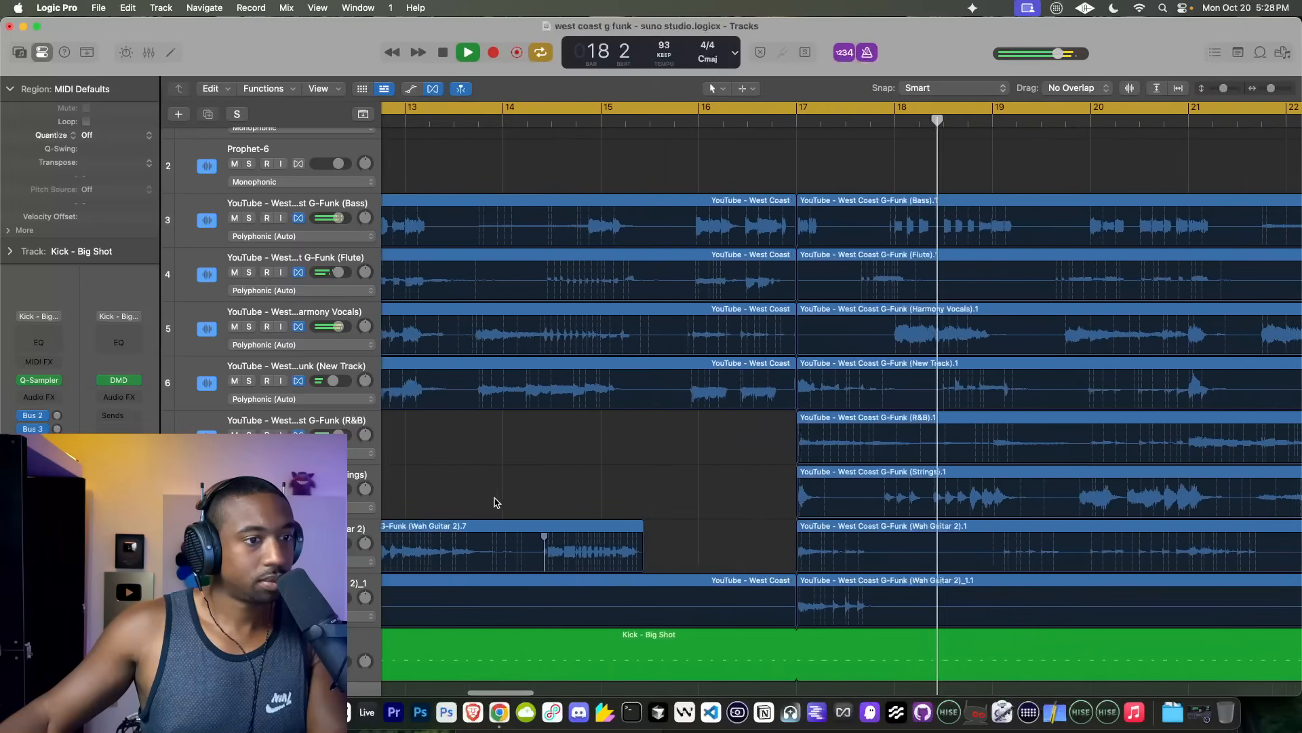
{"action": "scroll", "coordinate": [495, 502], "scroll_direction": "down", "scroll_amount": 4}
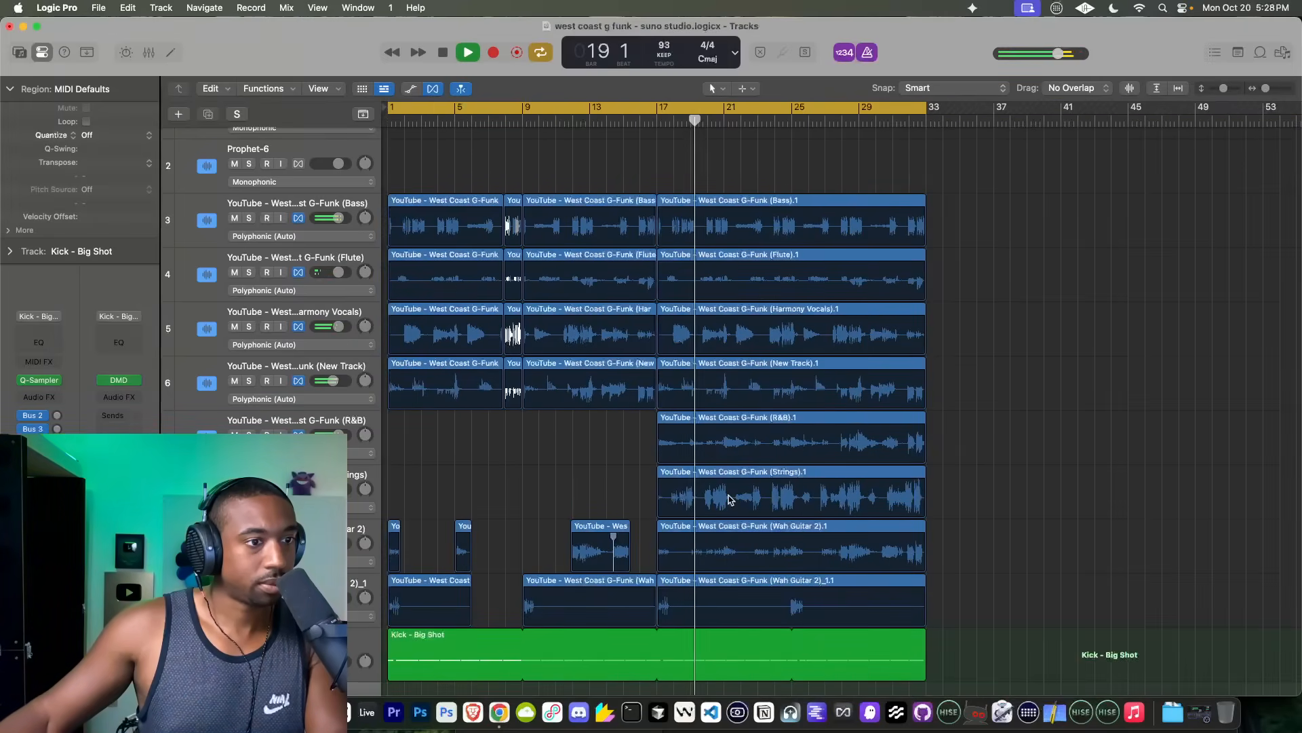
Step: Select the Strings region at bar 17 and adjust the Strings track's volume during playback
{"action": "left_click", "coordinate": [730, 499]}
{"action": "scroll", "coordinate": [730, 499], "scroll_direction": "up", "scroll_amount": 3}
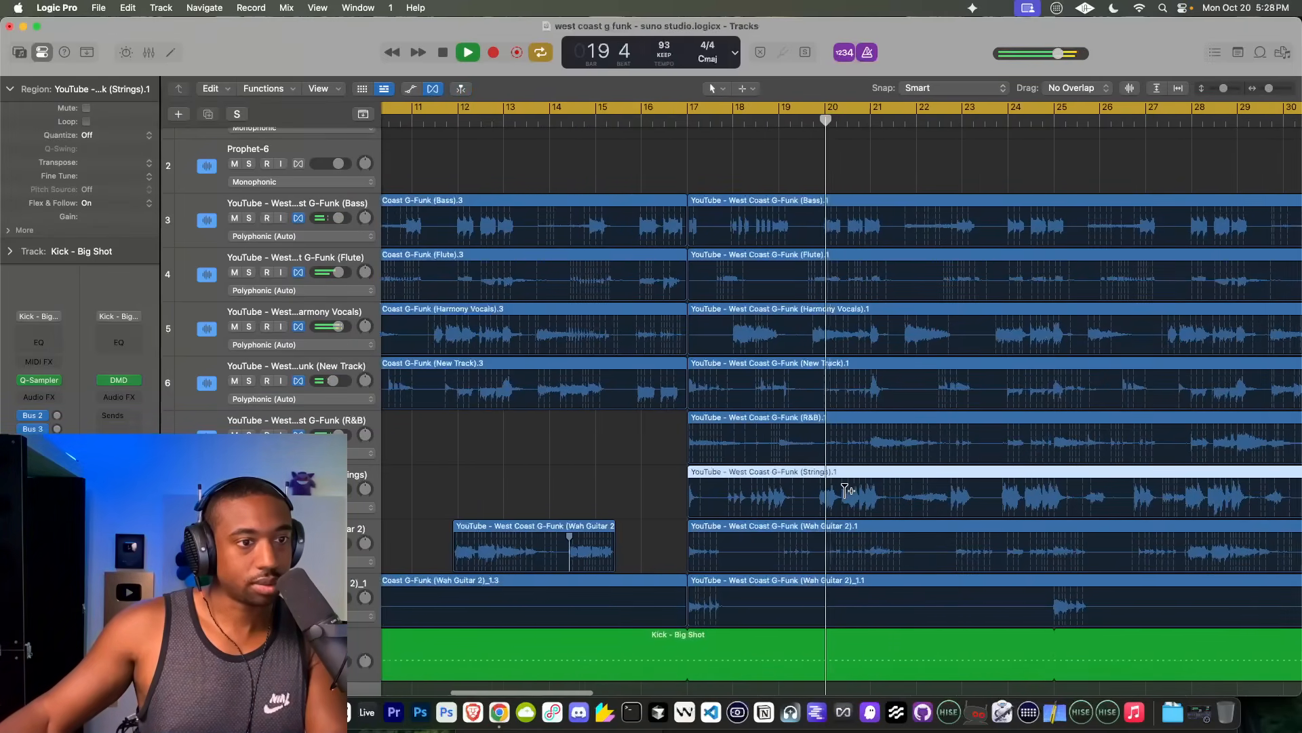
{"action": "scroll", "coordinate": [845, 489], "scroll_direction": "right", "scroll_amount": 6}
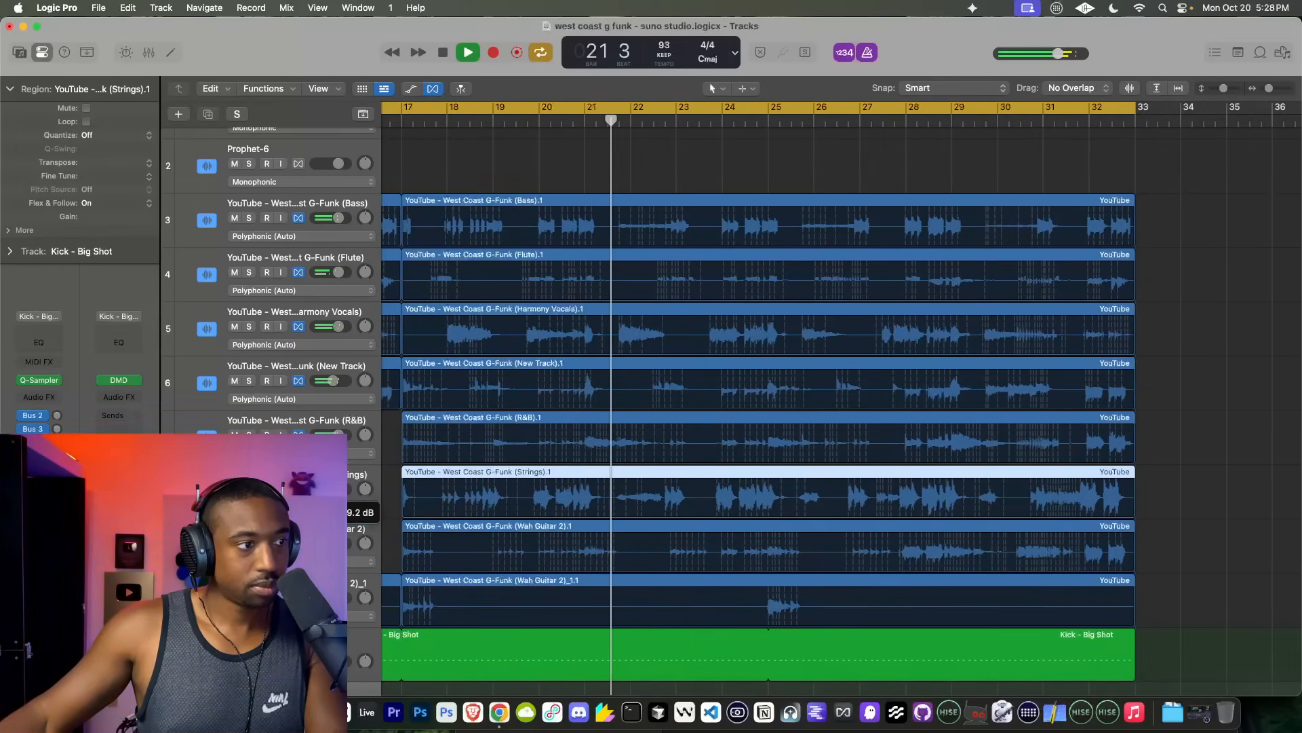
{"action": "left_click_drag", "start_coordinate": [330, 489], "coordinate": [329, 489]}
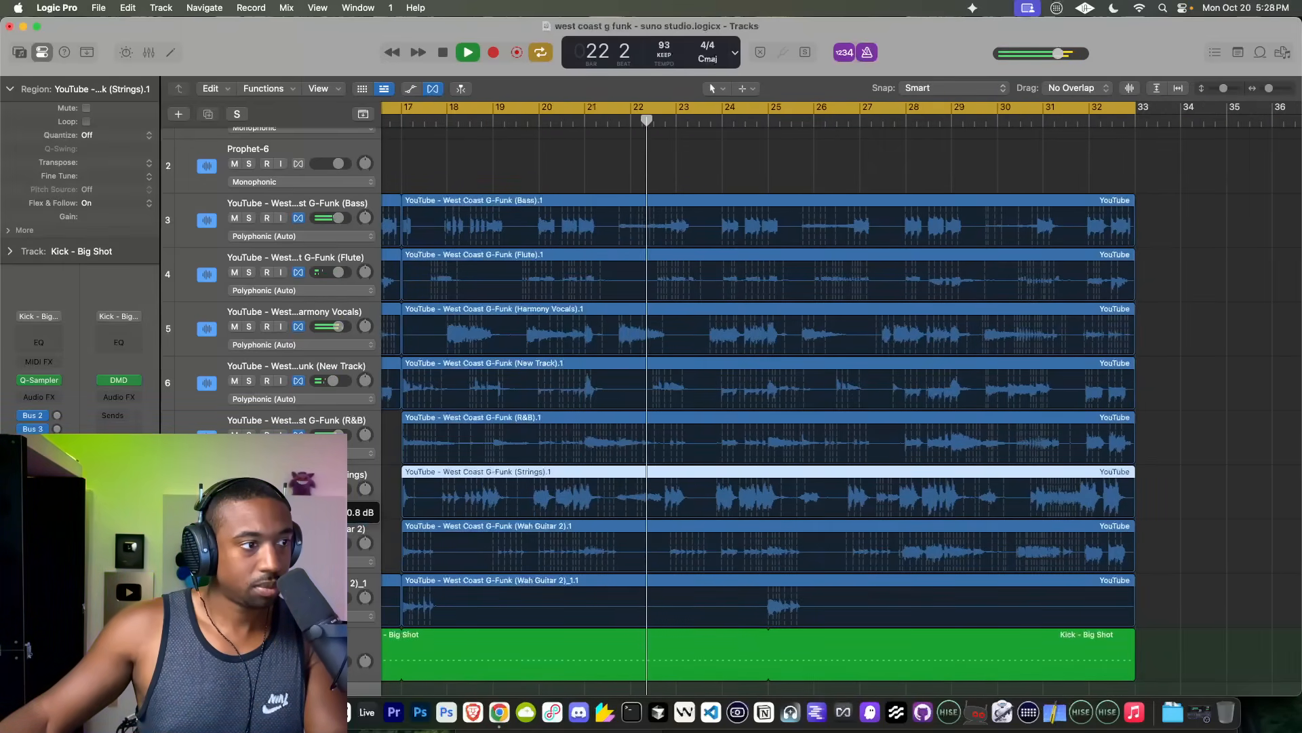
{"action": "key", "text": "space"}
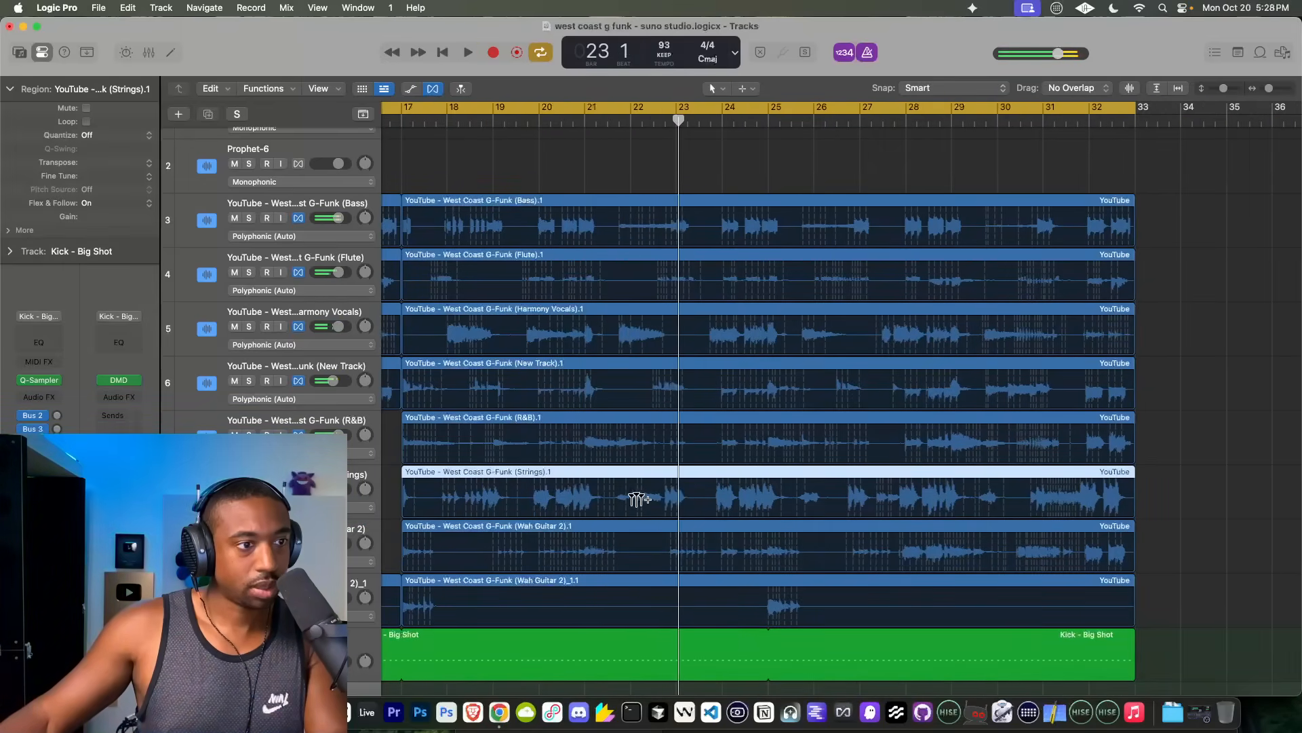
Step: Replay the section from about bar 22 to check the Strings part's timing
{"action": "scroll", "coordinate": [636, 500], "scroll_direction": "up", "scroll_amount": 10}
{"action": "scroll", "coordinate": [603, 418], "scroll_direction": "down", "scroll_amount": 8}
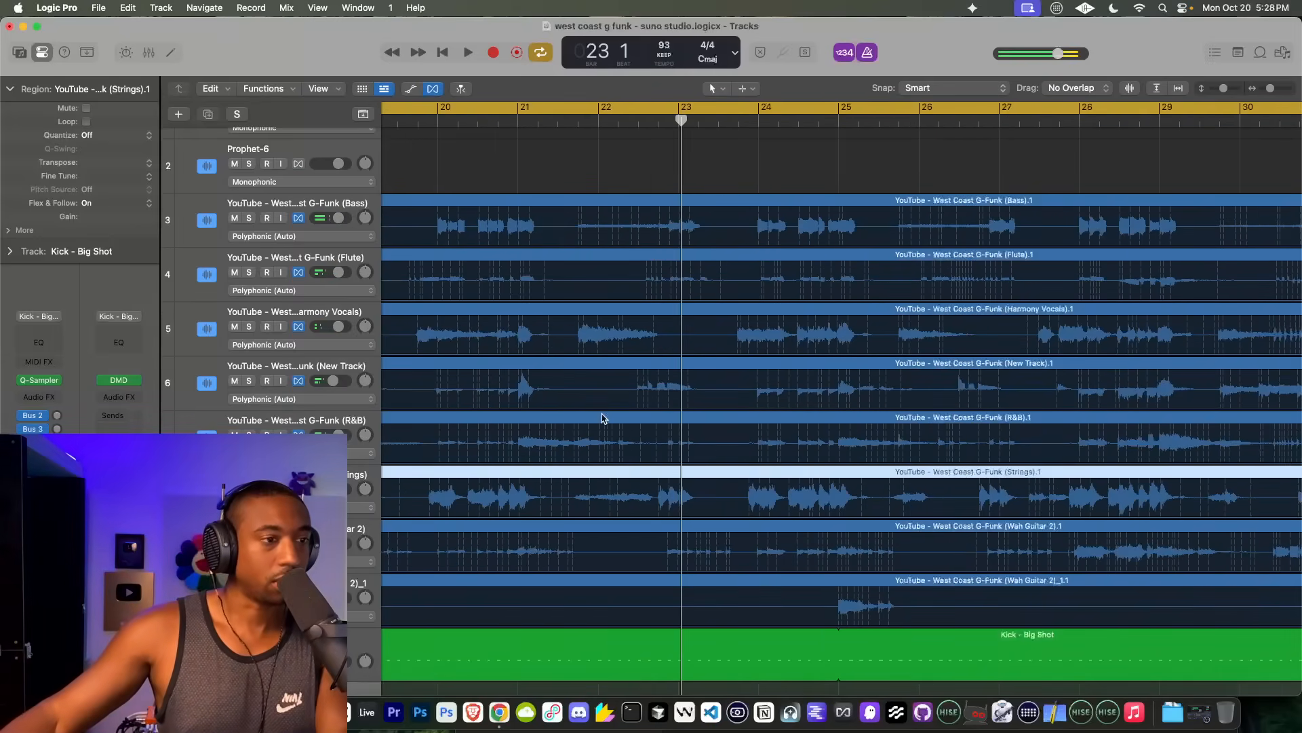
{"action": "double_click", "coordinate": [616, 122]}
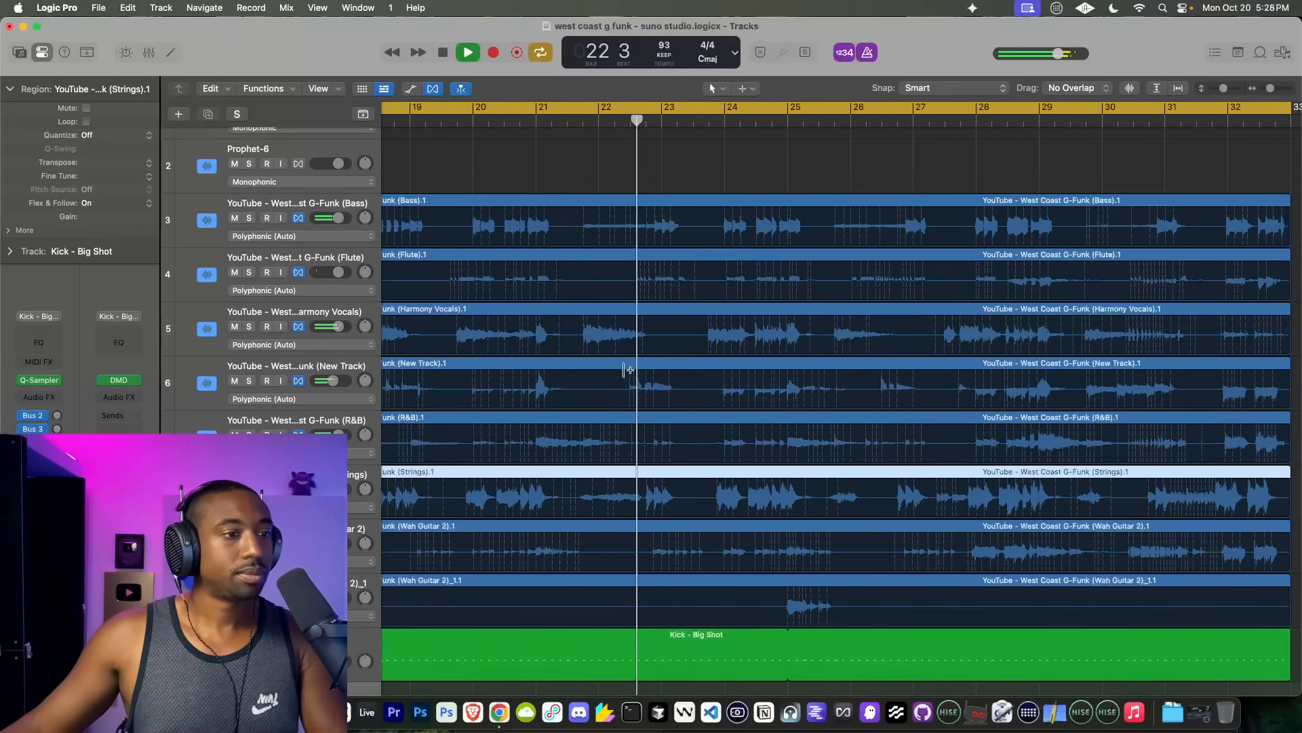
{"action": "scroll", "coordinate": [617, 477], "scroll_direction": "down", "scroll_amount": 10}
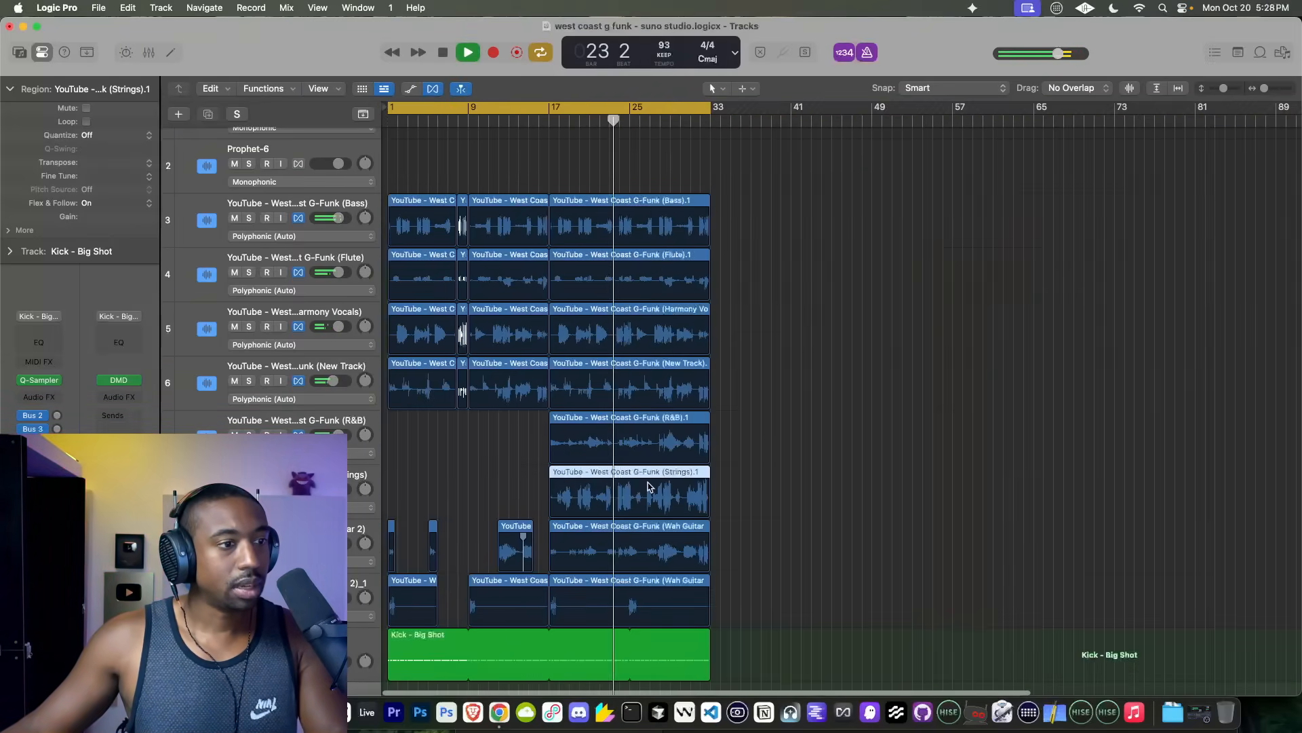
Step: Try removing the whole Strings region that starts at bar 17
{"action": "key", "text": "space"}
{"action": "key", "text": "Delete"}
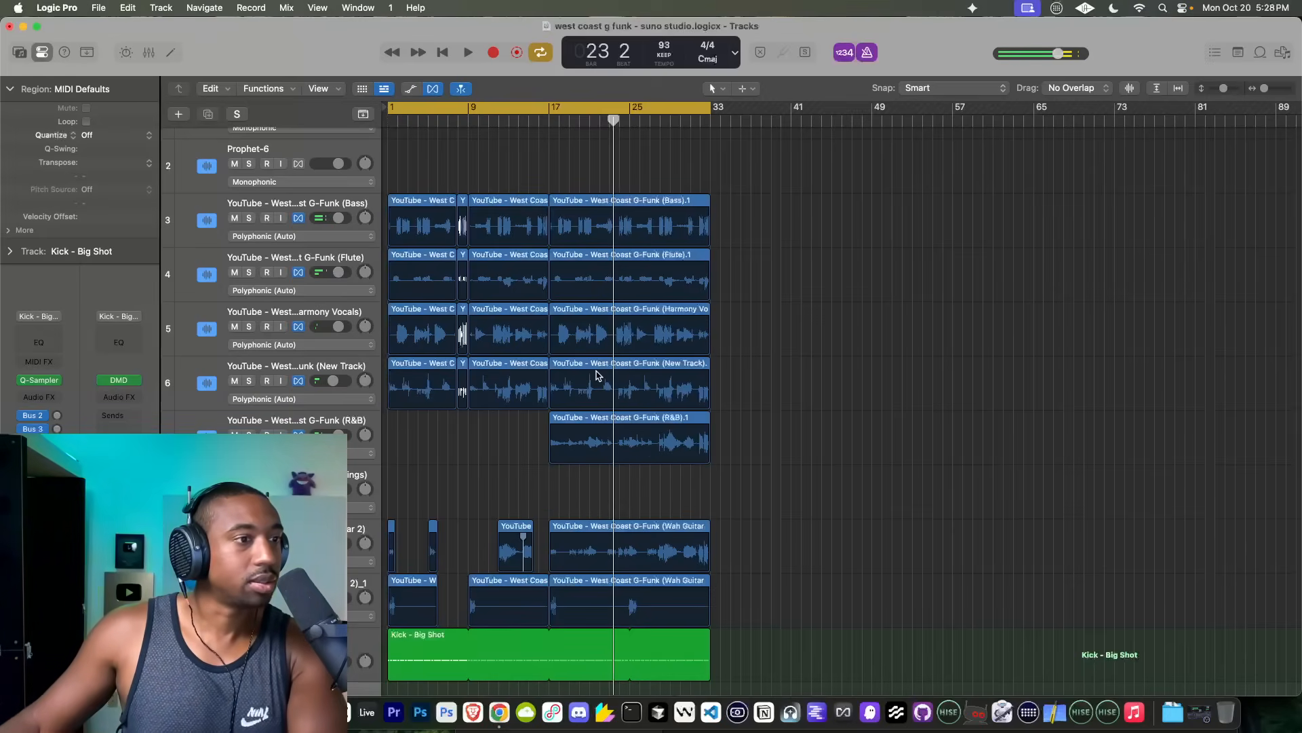
{"action": "key", "text": "super+z"}
Step: Split the Strings region at bar 22 beat 4 and delete everything after the cut
{"action": "scroll", "coordinate": [606, 473], "scroll_direction": "up", "scroll_amount": 8}
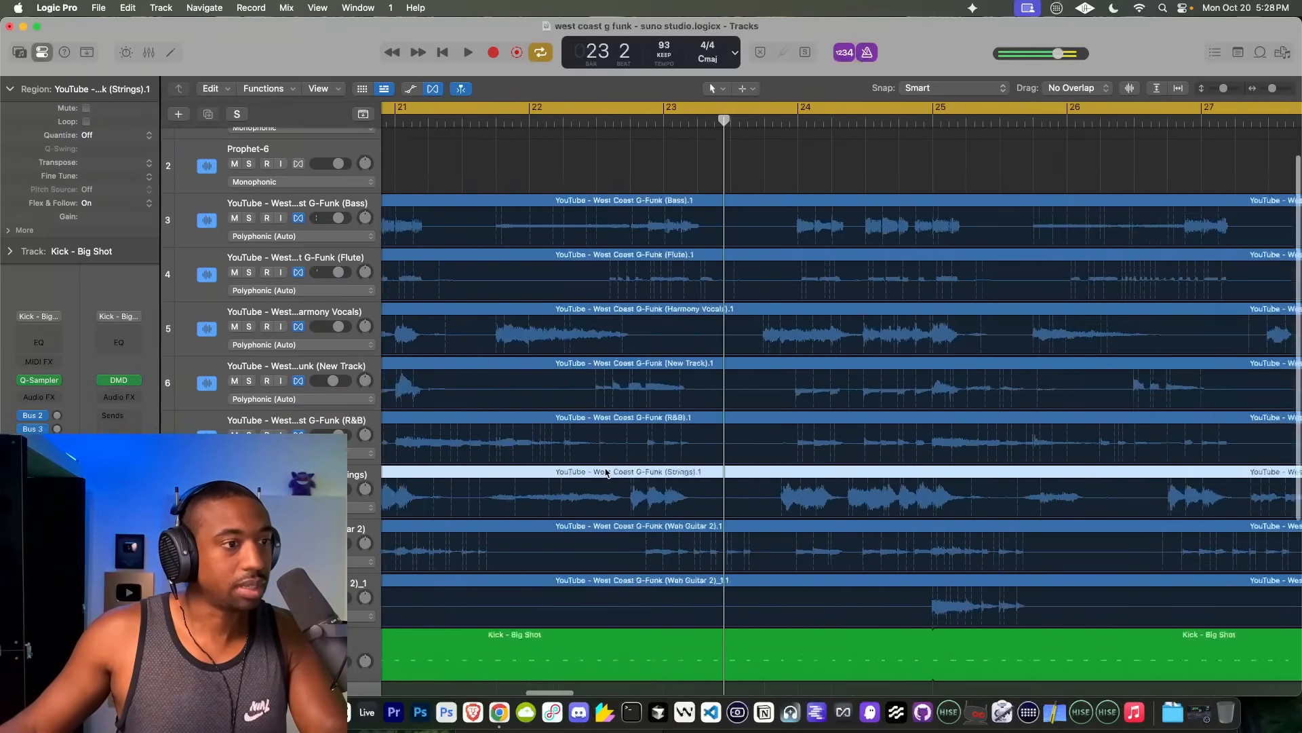
{"action": "left_click", "coordinate": [719, 380]}
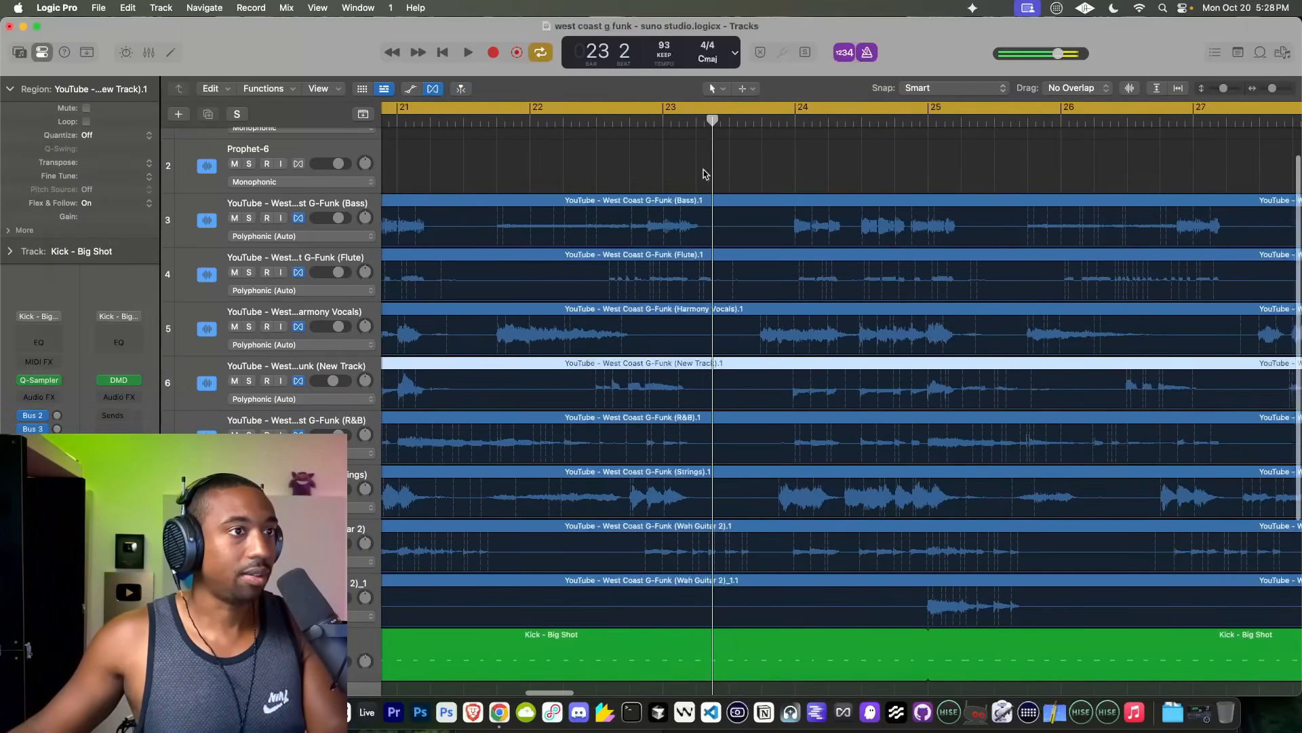
{"action": "left_click_drag", "start_coordinate": [712, 175], "coordinate": [645, 174]}
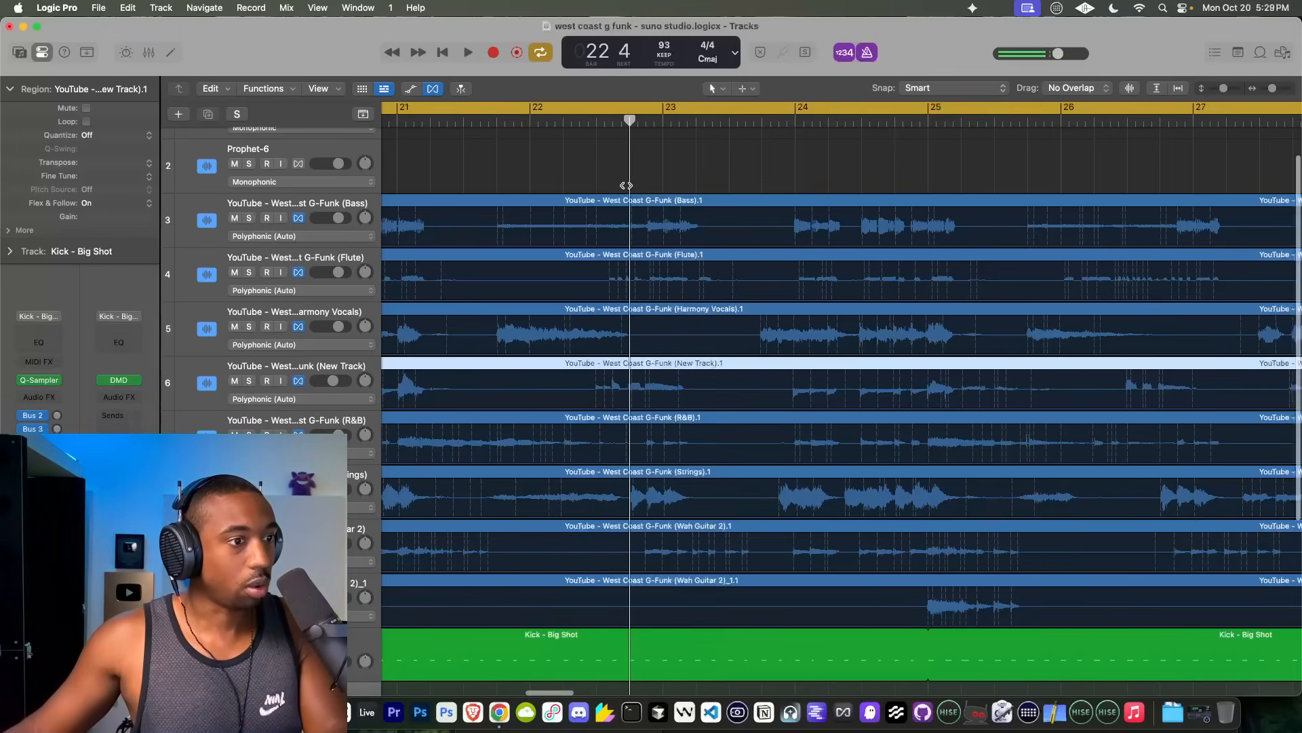
{"action": "left_click", "coordinate": [636, 475]}
{"action": "key", "text": "super+t"}
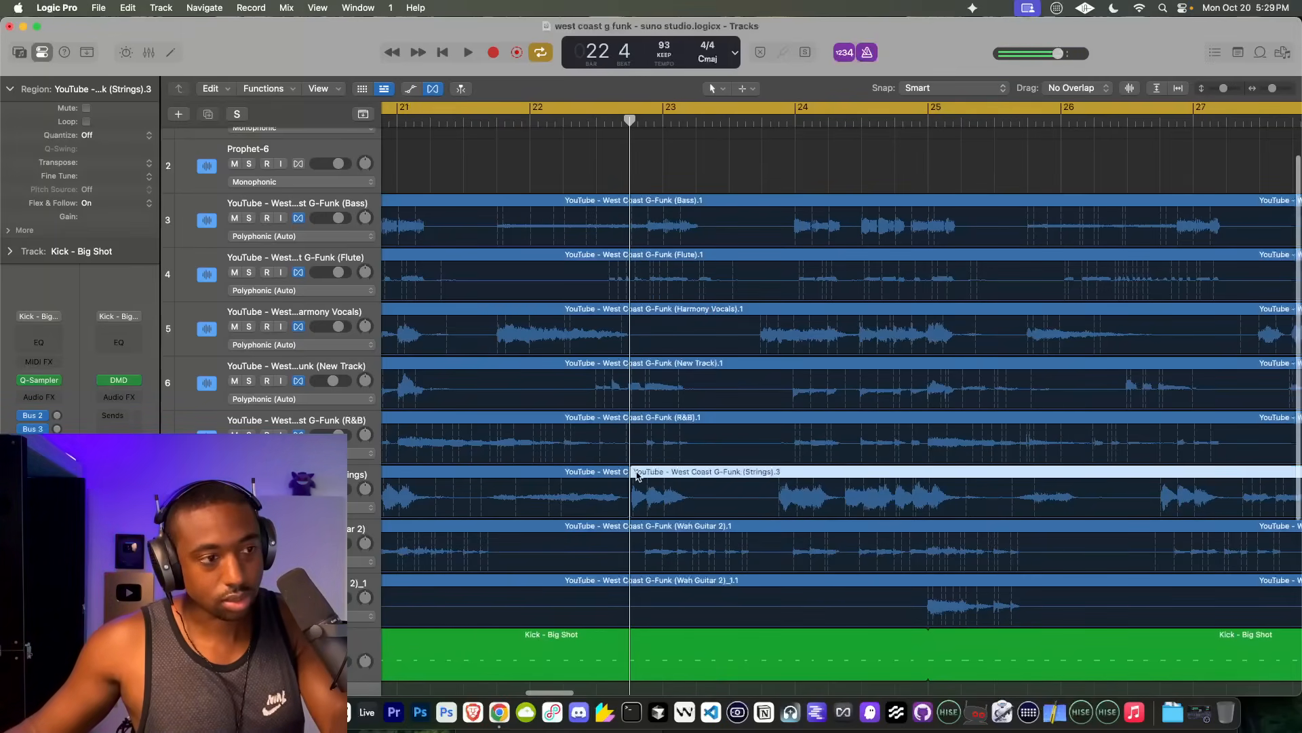
{"action": "key", "text": "Delete"}
Step: Play the arrangement from just before bar 21 to check the shortened Strings part
{"action": "scroll", "coordinate": [663, 480], "scroll_direction": "down", "scroll_amount": 5}
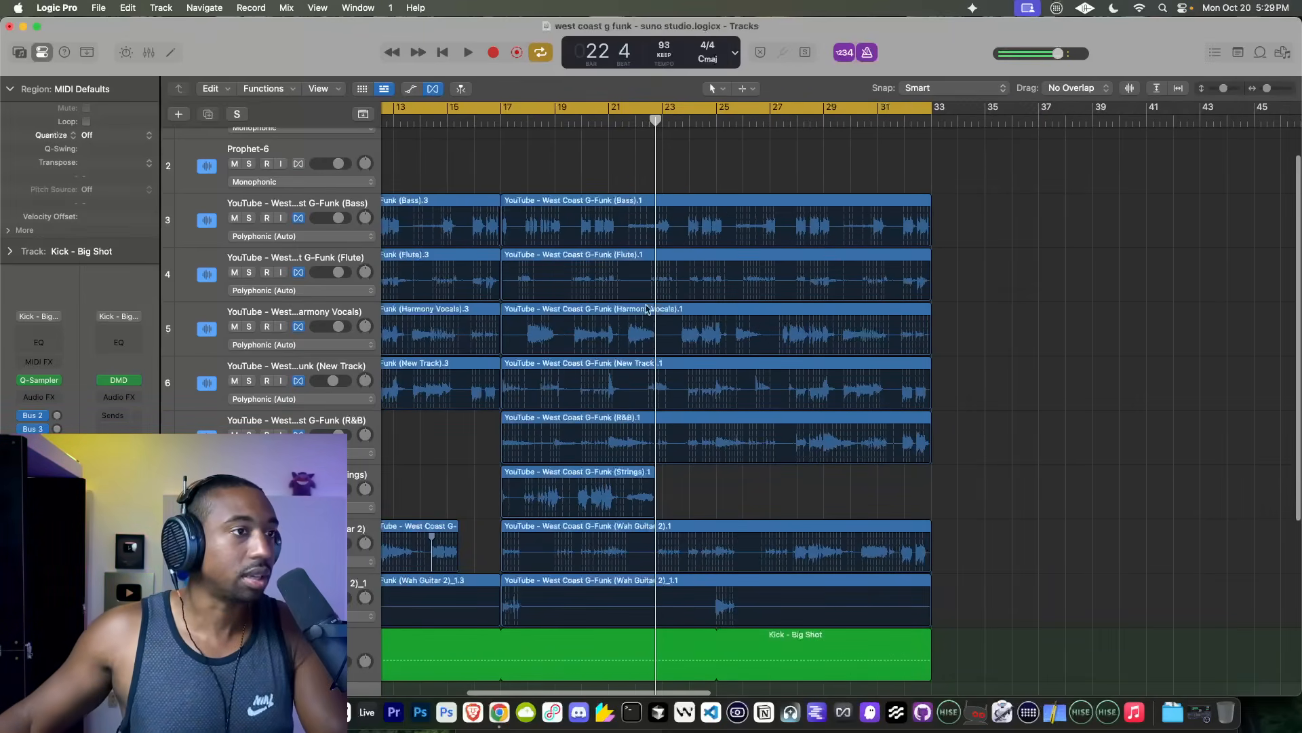
{"action": "double_click", "coordinate": [602, 120]}
{"action": "scroll", "coordinate": [966, 295], "scroll_direction": "right", "scroll_amount": 1}
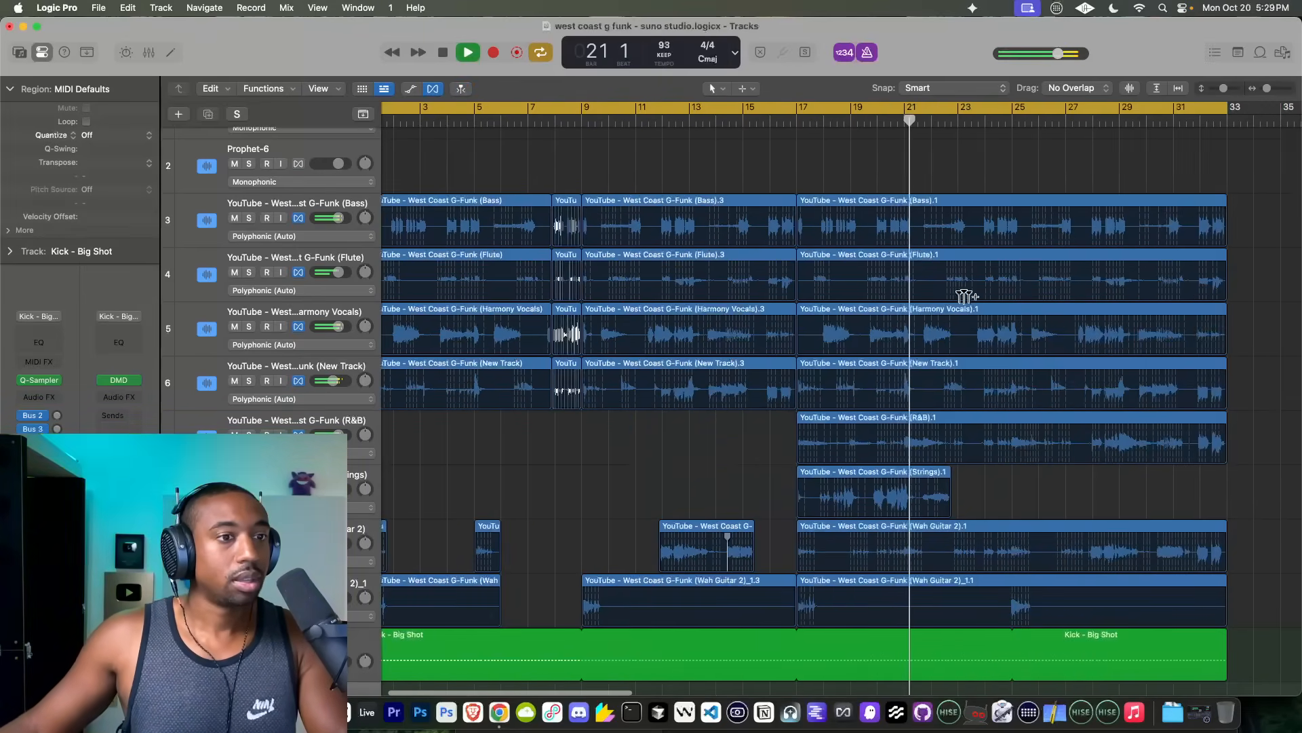
{"action": "key", "text": "space"}
Step: Delete the Wah Guitar 2 region that starts at bar 17
{"action": "scroll", "coordinate": [924, 314], "scroll_direction": "up", "scroll_amount": 5}
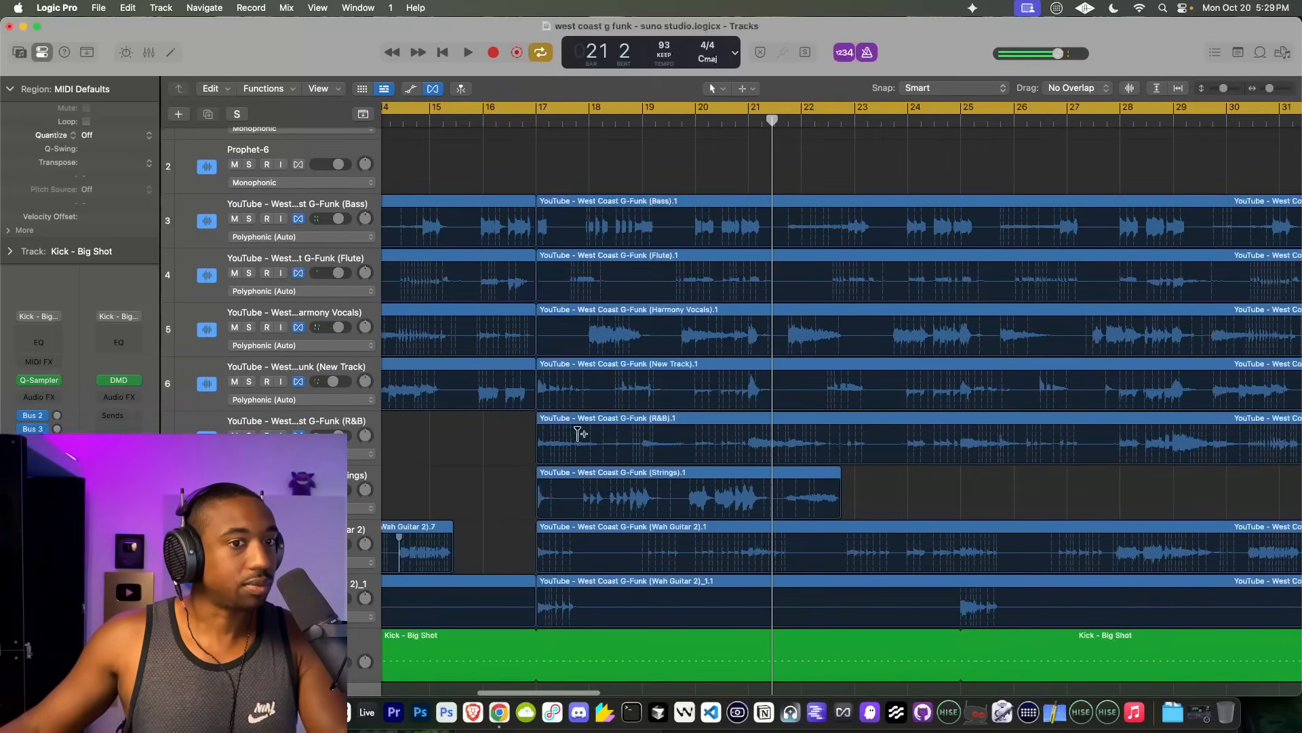
{"action": "scroll", "coordinate": [579, 433], "scroll_direction": "left", "scroll_amount": 6}
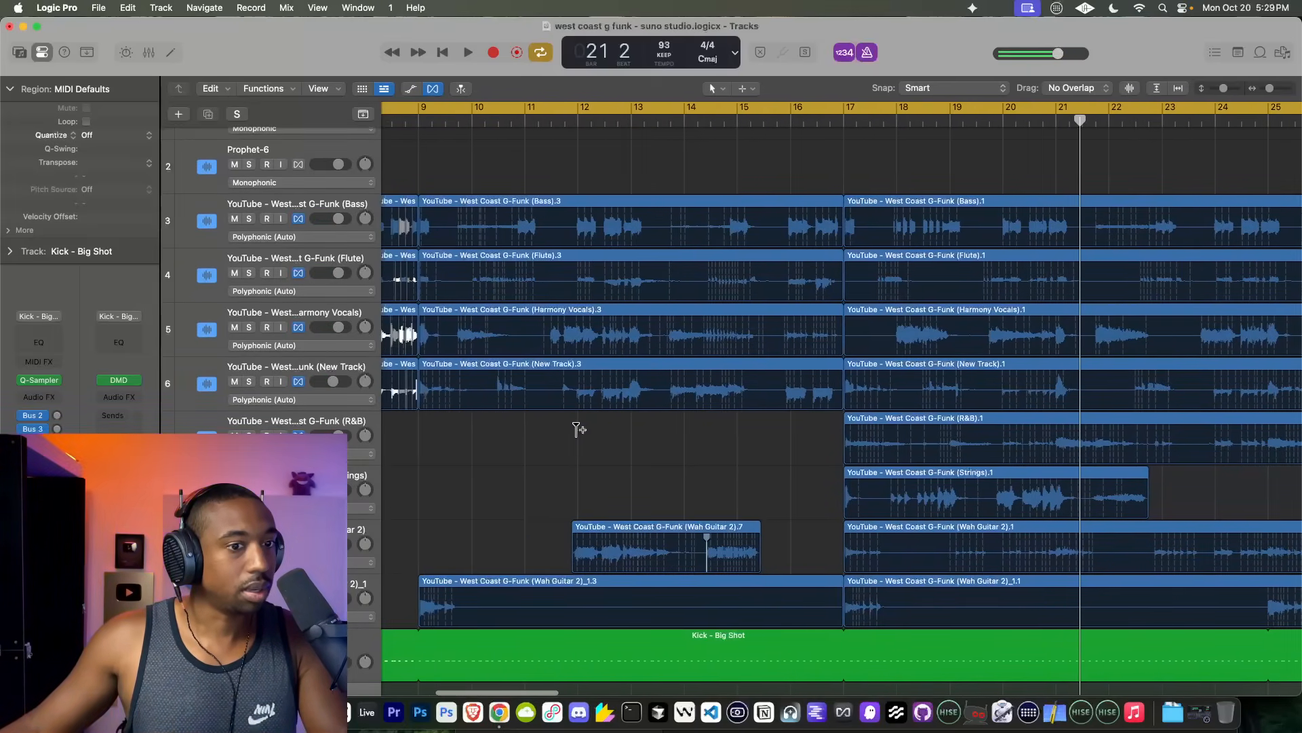
{"action": "scroll", "coordinate": [579, 429], "scroll_direction": "right", "scroll_amount": 3}
{"action": "left_click", "coordinate": [757, 529]}
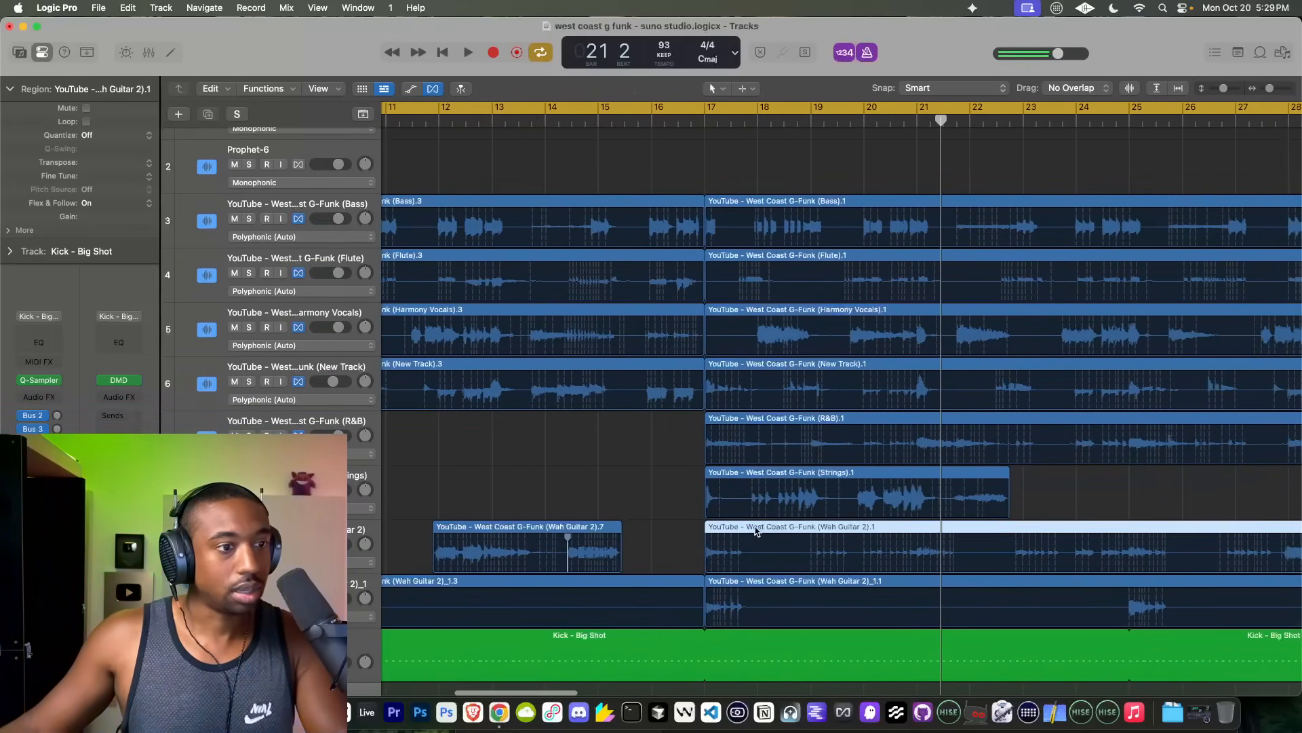
{"action": "key", "text": "Delete"}
Step: Play from bar 17 to check the section without the deleted Wah Guitar 2 region
{"action": "left_click", "coordinate": [706, 118]}
{"action": "key", "text": "space"}
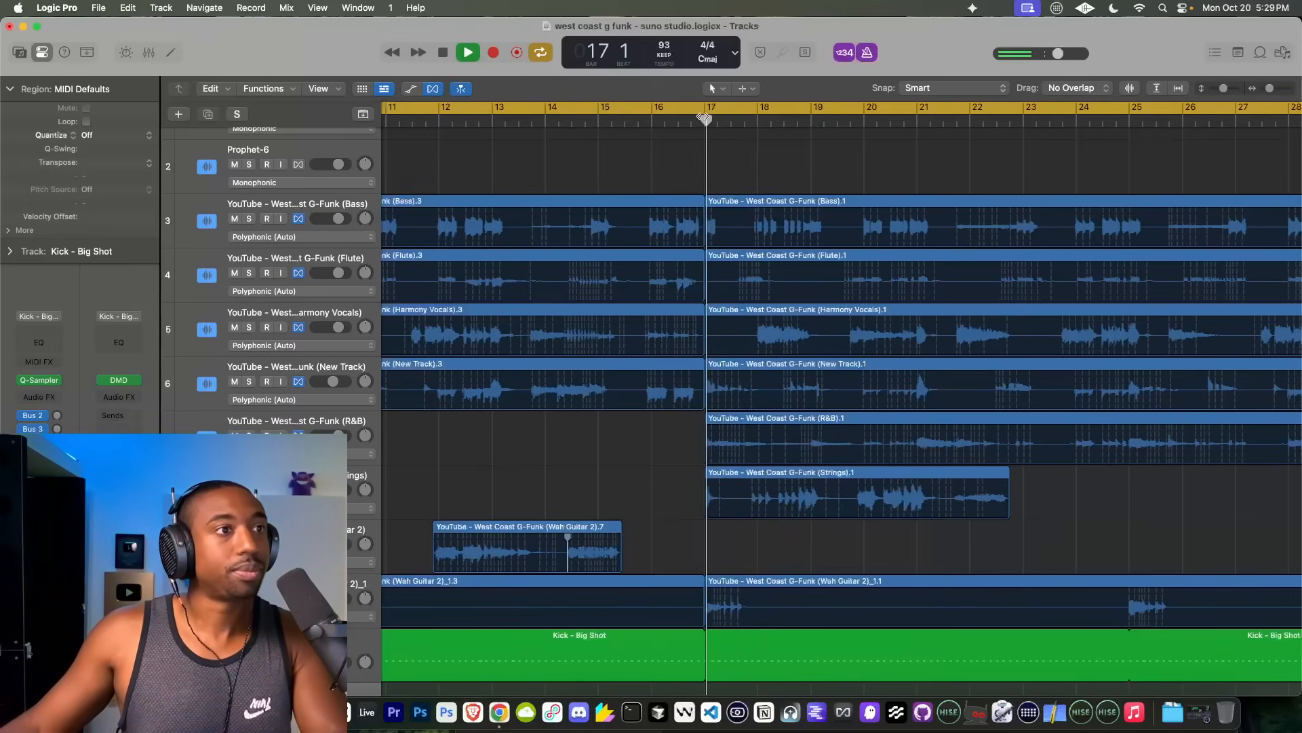
{"action": "scroll", "coordinate": [663, 312], "scroll_direction": "right", "scroll_amount": 2}
{"action": "scroll", "coordinate": [663, 312], "scroll_direction": "right", "scroll_amount": 1}
{"action": "key", "text": "space"}
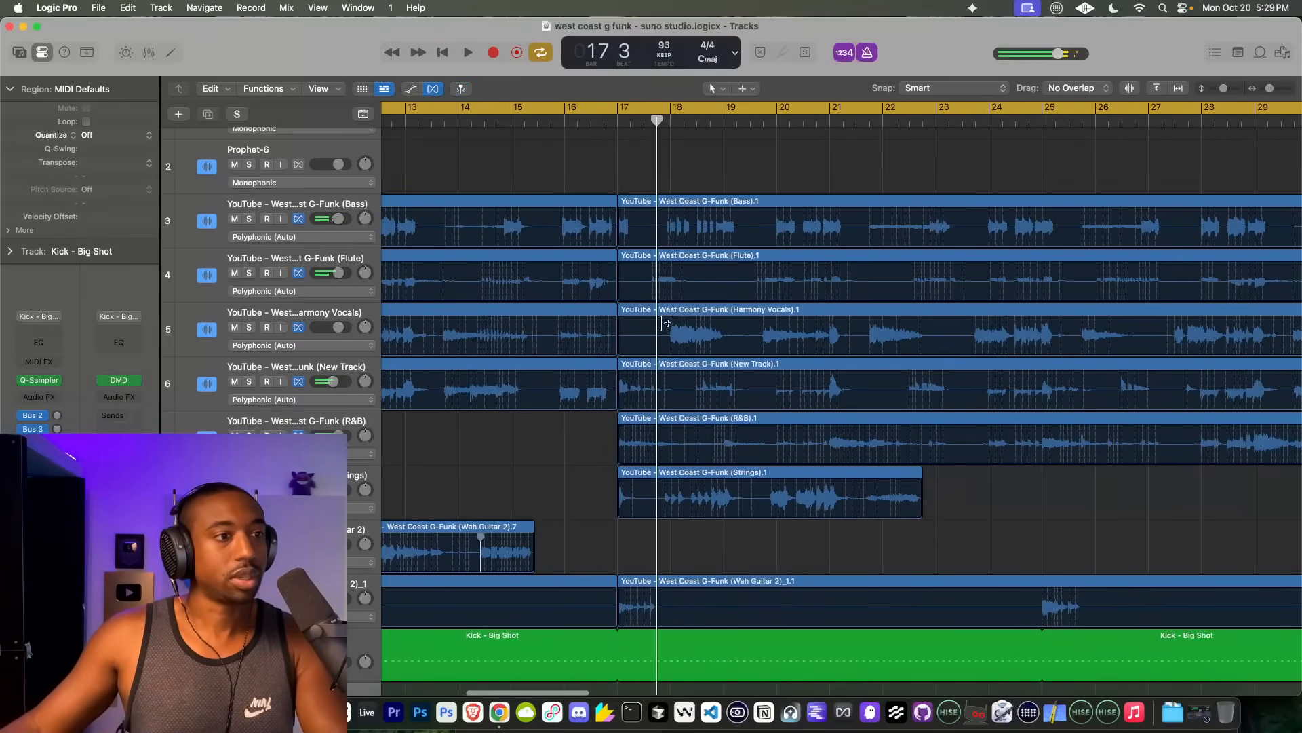
Step: Play the whole arrangement from bar 1 to review all the stem edits
{"action": "scroll", "coordinate": [663, 367], "scroll_direction": "down", "scroll_amount": 8}
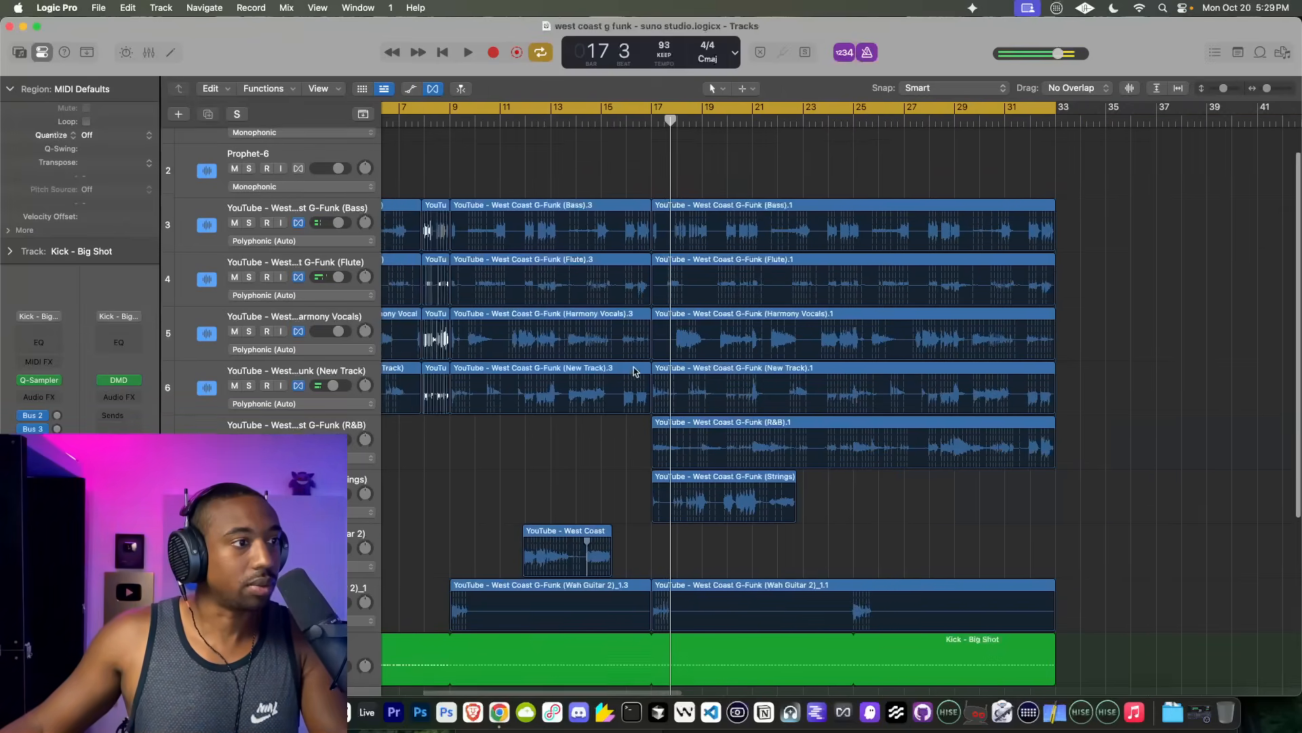
{"action": "scroll", "coordinate": [693, 377], "scroll_direction": "right", "scroll_amount": 2}
{"action": "key", "text": "space"}
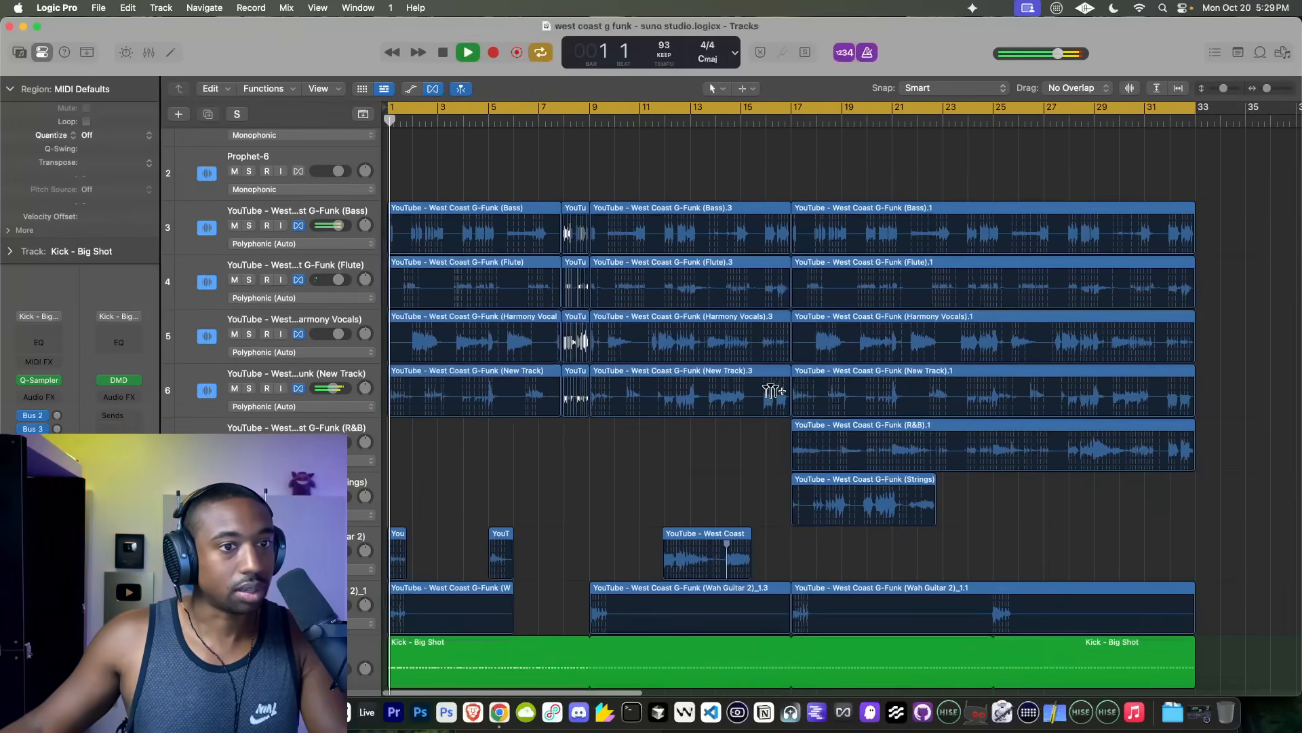
{"action": "scroll", "coordinate": [799, 389], "scroll_direction": "right", "scroll_amount": 1}
{"action": "scroll", "coordinate": [465, 390], "scroll_direction": "up", "scroll_amount": 8}
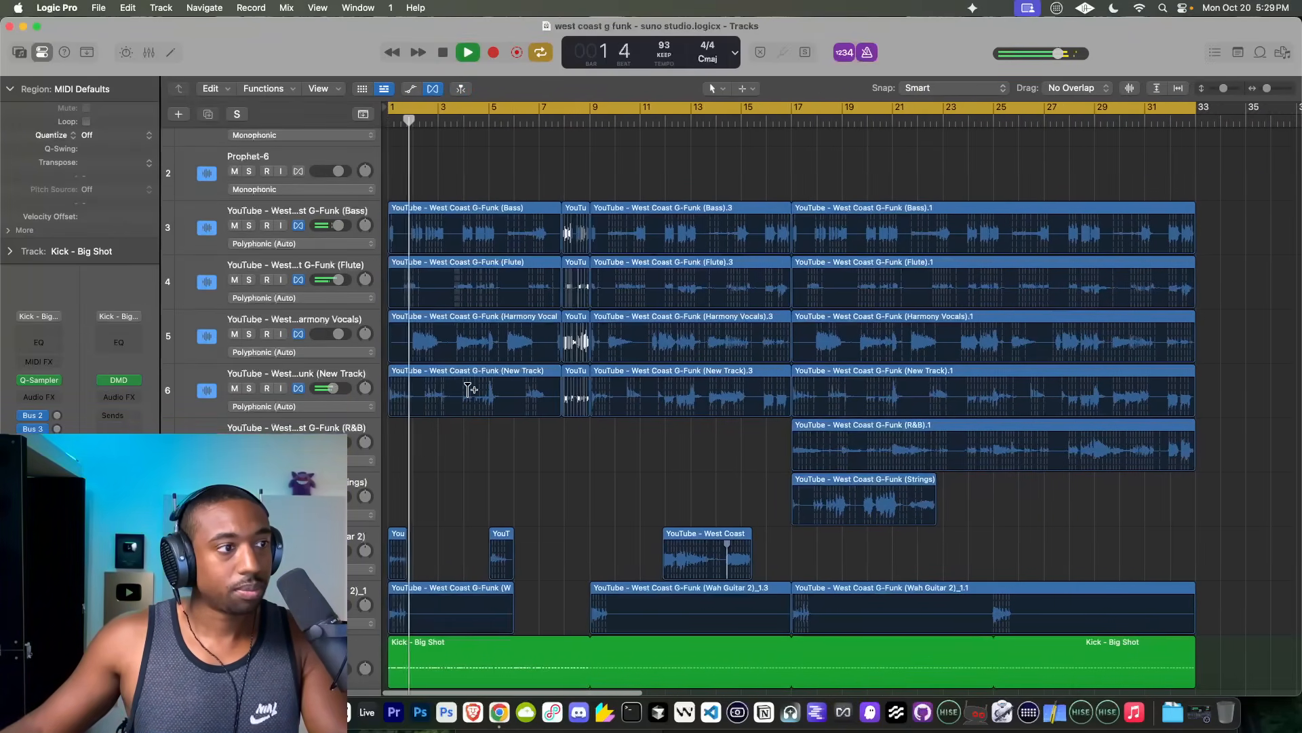
Step: Stop playback and split the first New Track region at bar 1 beat 2
{"action": "scroll", "coordinate": [466, 390], "scroll_direction": "left", "scroll_amount": 3}
{"action": "key", "text": "space"}
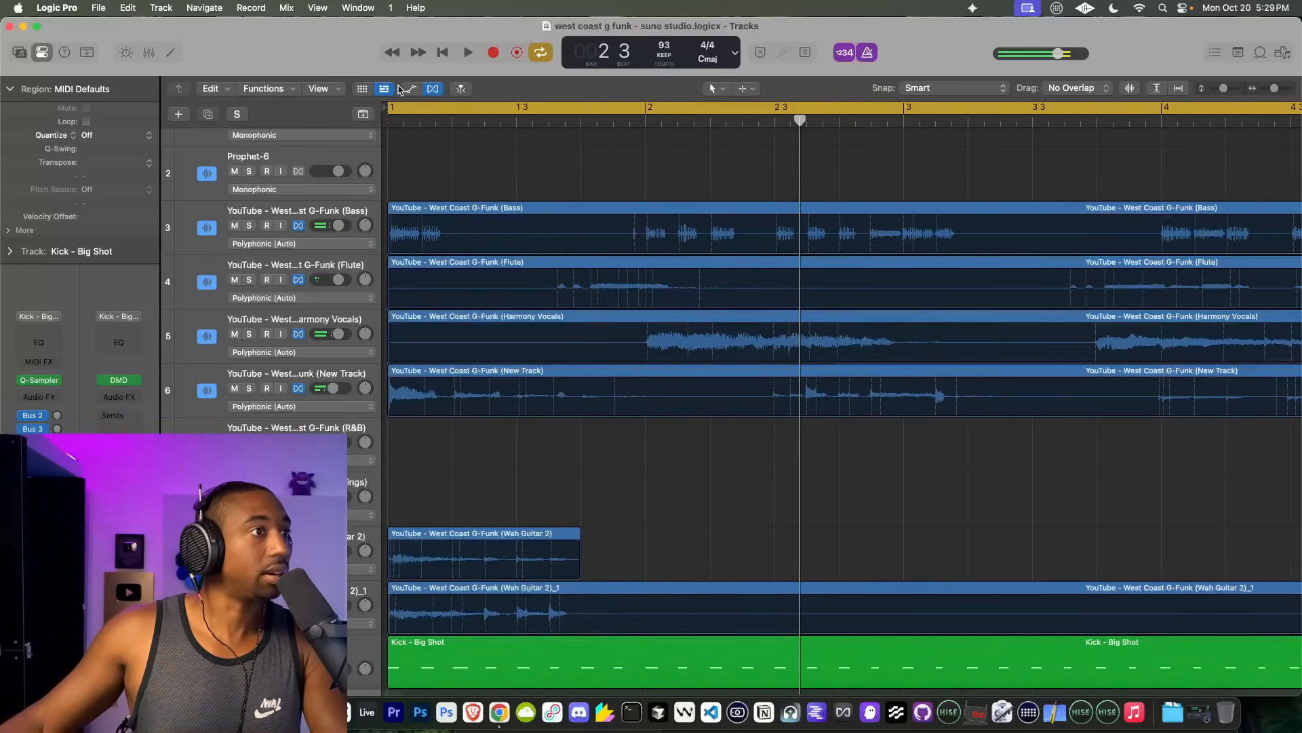
{"action": "left_click", "coordinate": [442, 370]}
{"action": "left_click", "coordinate": [448, 120]}
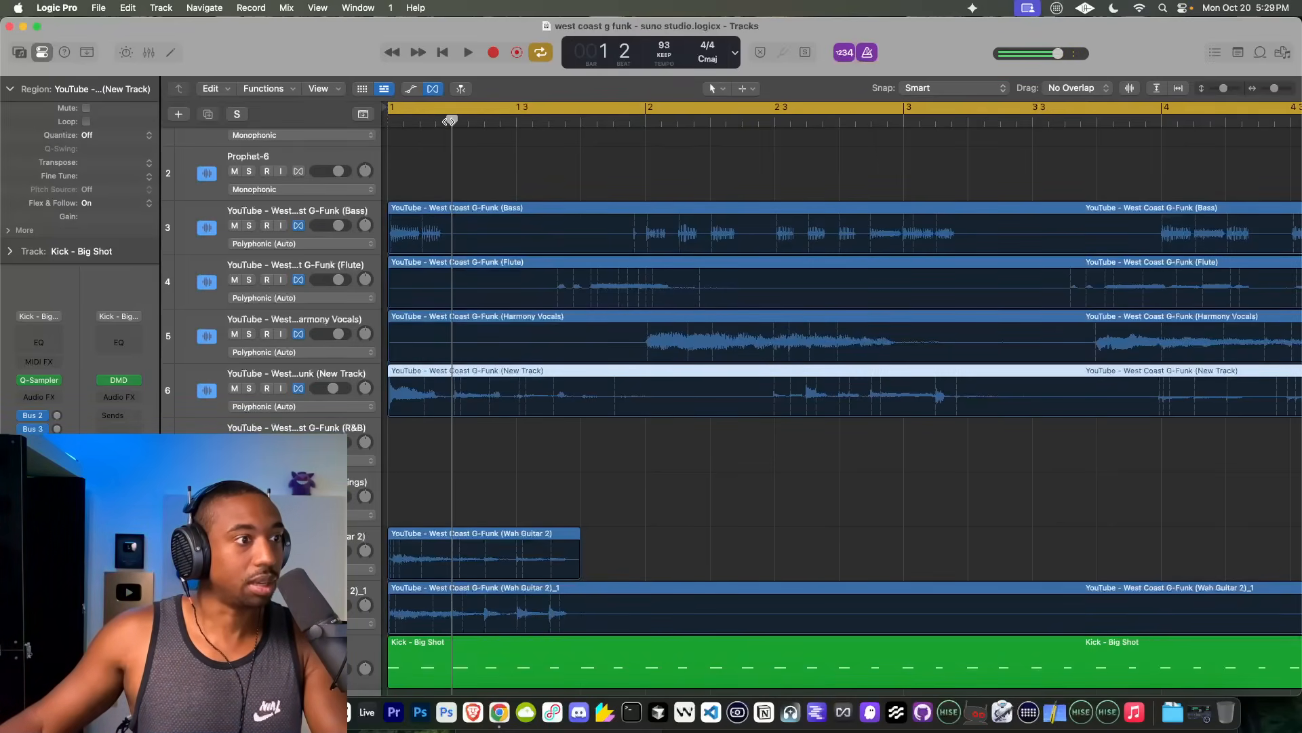
{"action": "key", "text": "super+t"}
Step: Split the New Track region at bar 5 and again at bar 5 beat 2
{"action": "left_click_drag", "start_coordinate": [449, 121], "coordinate": [942, 121]}
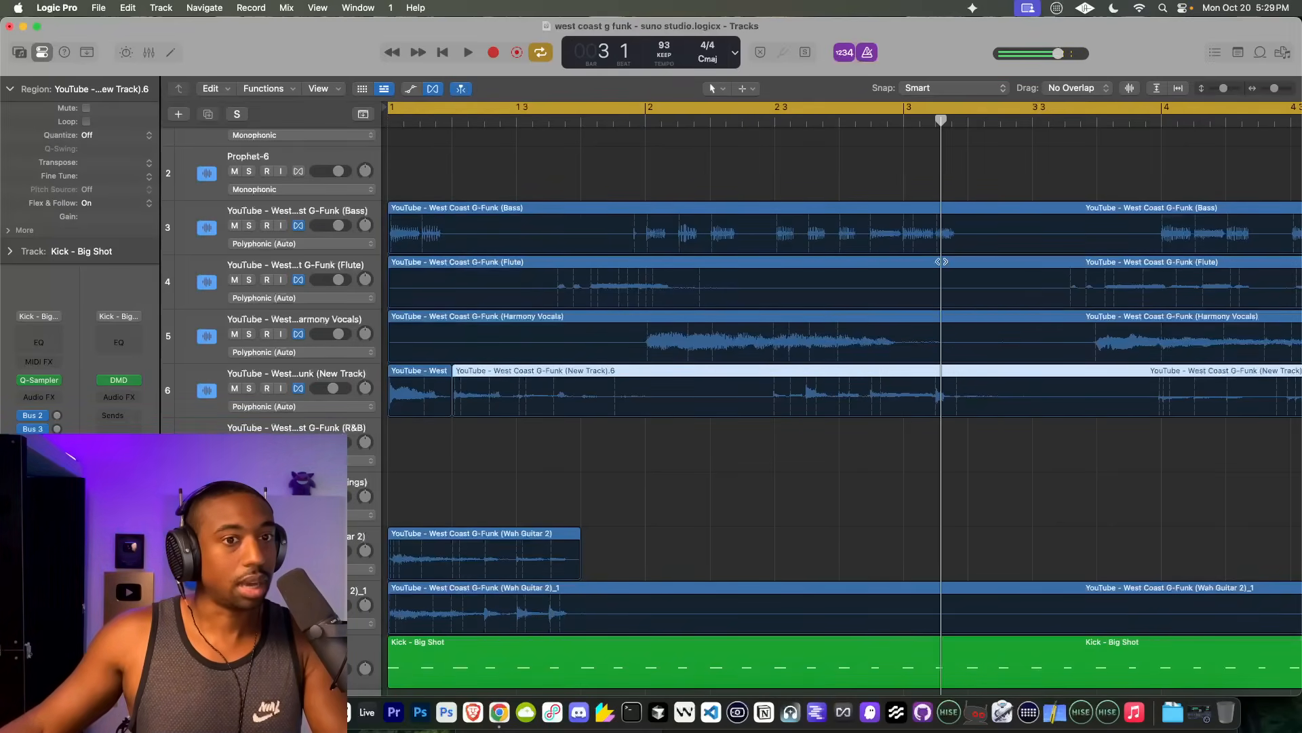
{"action": "scroll", "coordinate": [942, 265], "scroll_direction": "down", "scroll_amount": 5}
{"action": "left_click_drag", "start_coordinate": [595, 125], "coordinate": [787, 184]}
{"action": "key", "text": "super+t"}
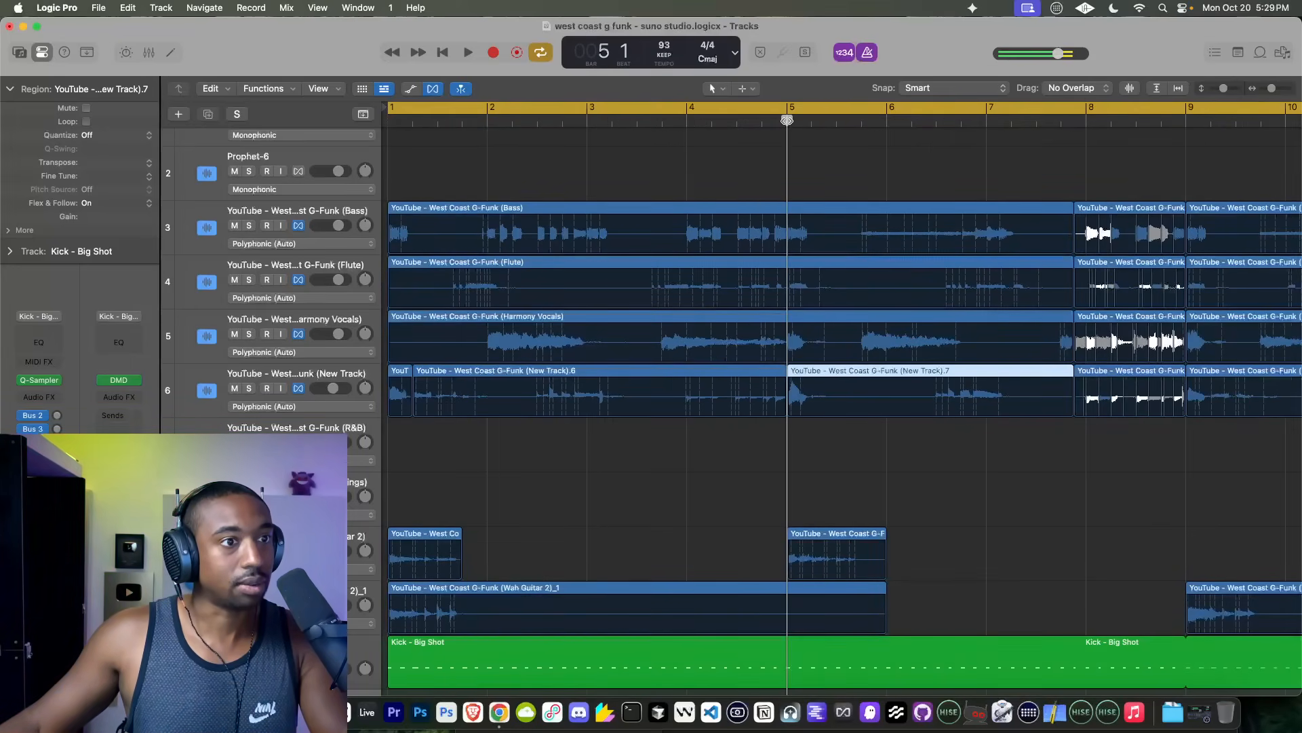
{"action": "left_click_drag", "start_coordinate": [787, 120], "coordinate": [812, 136]}
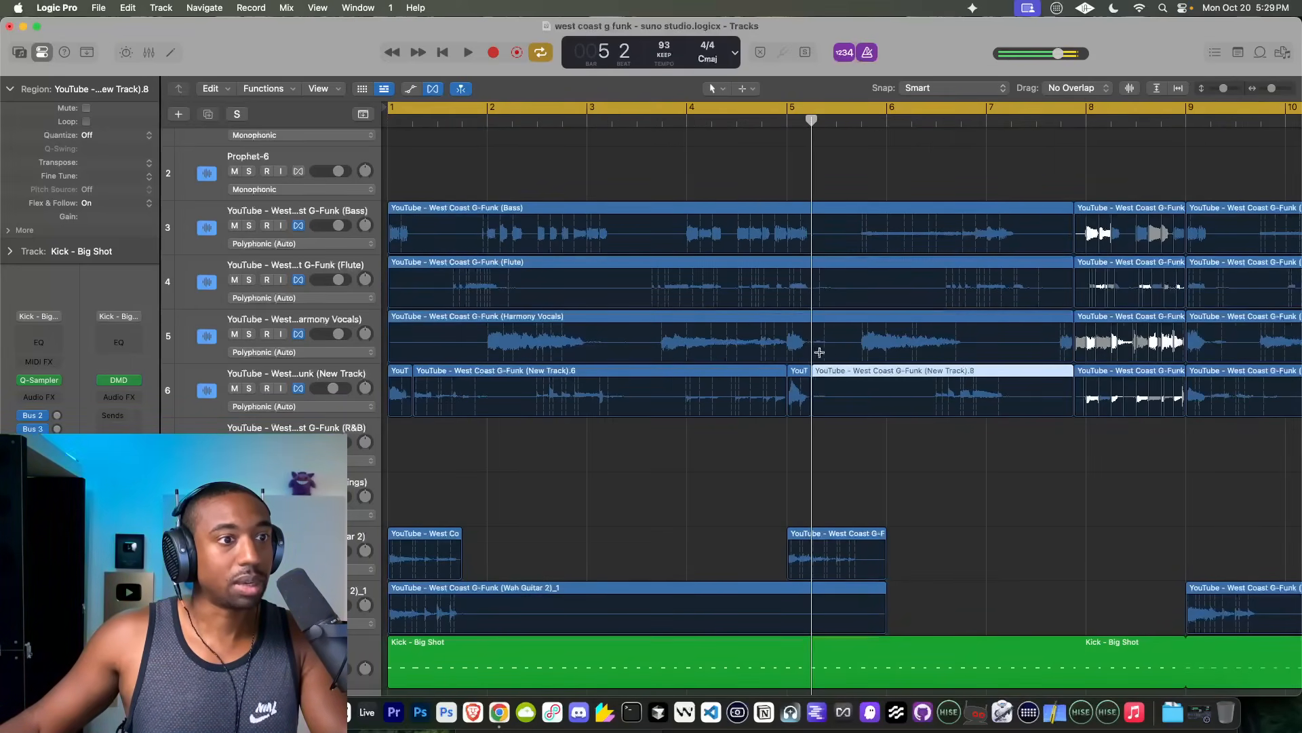
Step: Delete the New Track pieces between bar 1 beat 2 and bar 5, and from bar 5 beat 2 to just before bar 8
{"action": "left_click", "coordinate": [722, 385]}
{"action": "left_click", "coordinate": [885, 375]}
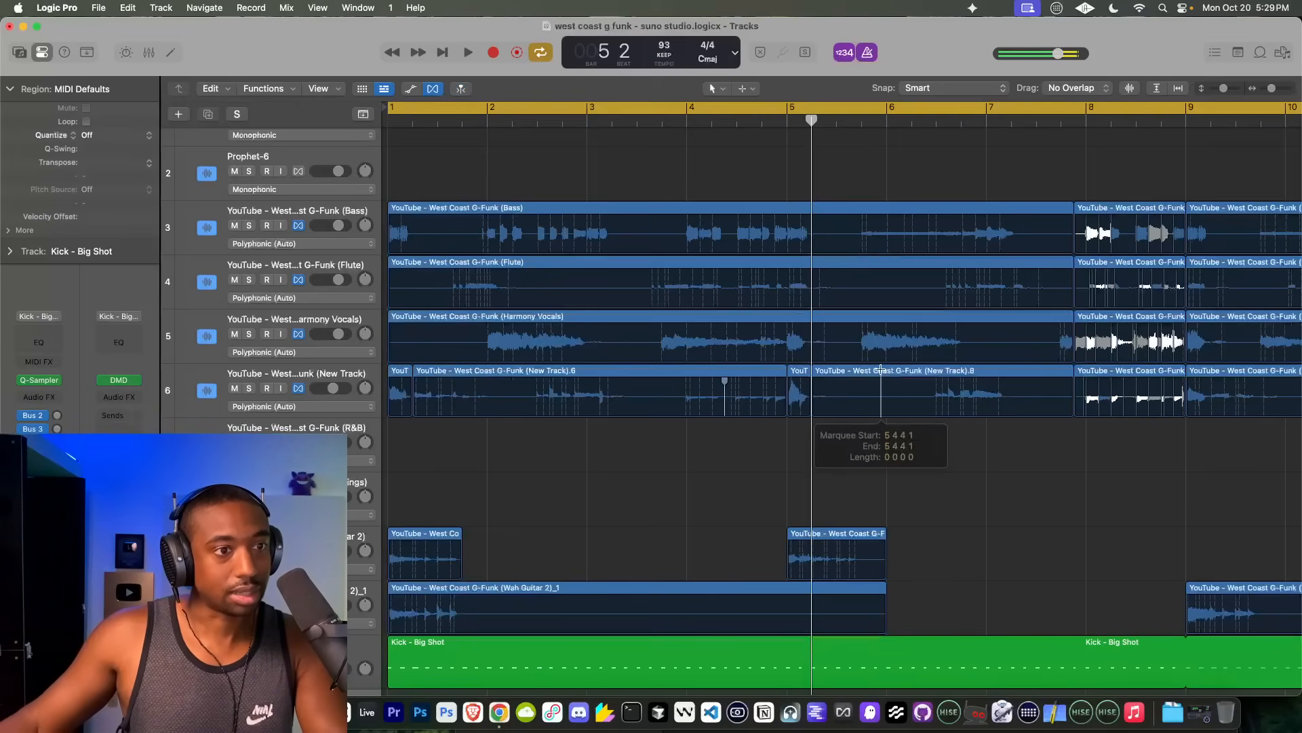
{"action": "left_click", "coordinate": [848, 374]}
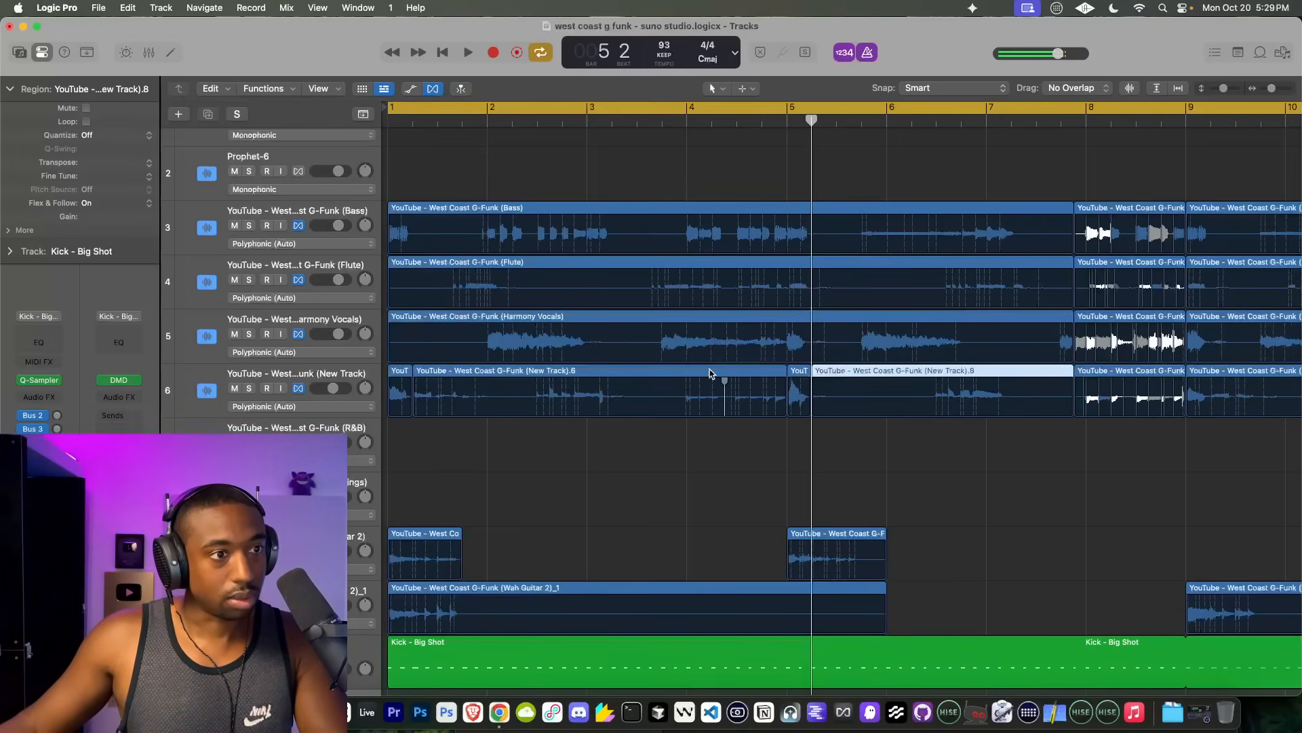
{"action": "left_click", "coordinate": [710, 374], "text": "shift"}
{"action": "key", "text": "Delete"}
Step: Play from just before bar 6, briefly soloing the New Track stem around bar 8, and inspect its passage after bar 9
{"action": "scroll", "coordinate": [711, 374], "scroll_direction": "right", "scroll_amount": 10}
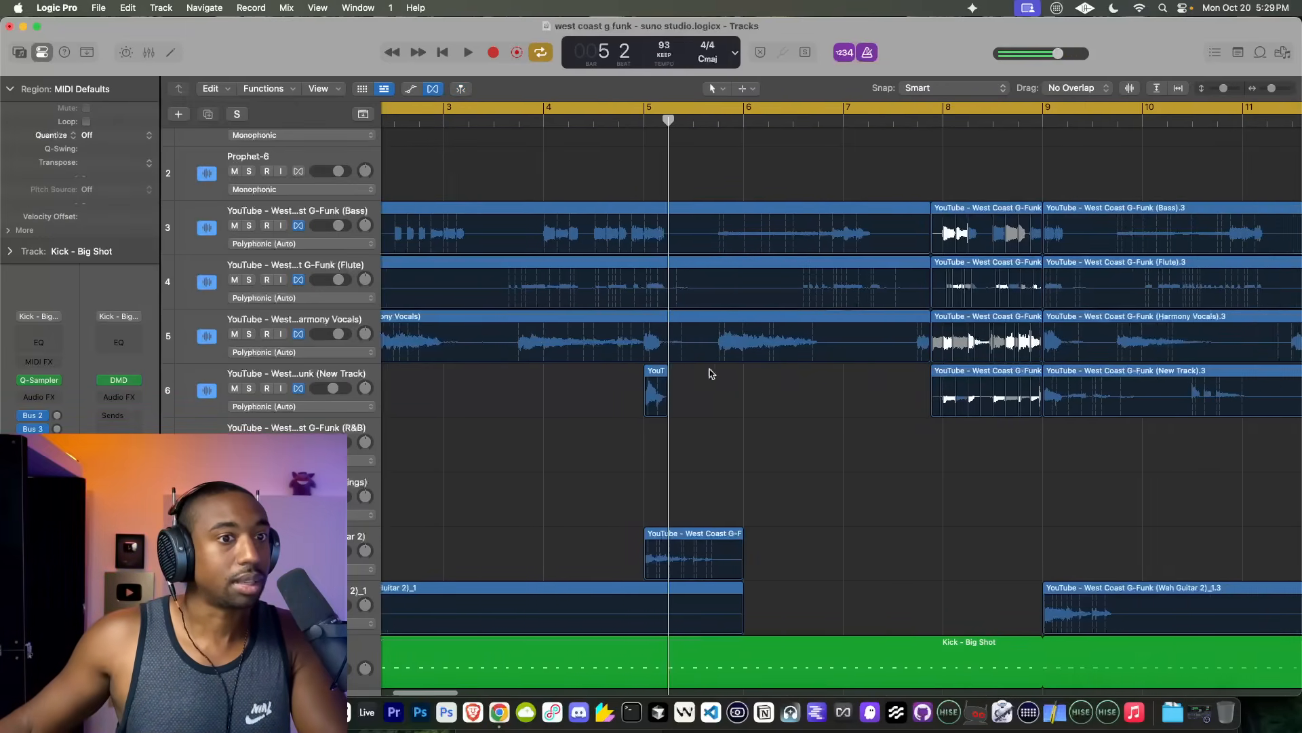
{"action": "double_click", "coordinate": [736, 121]}
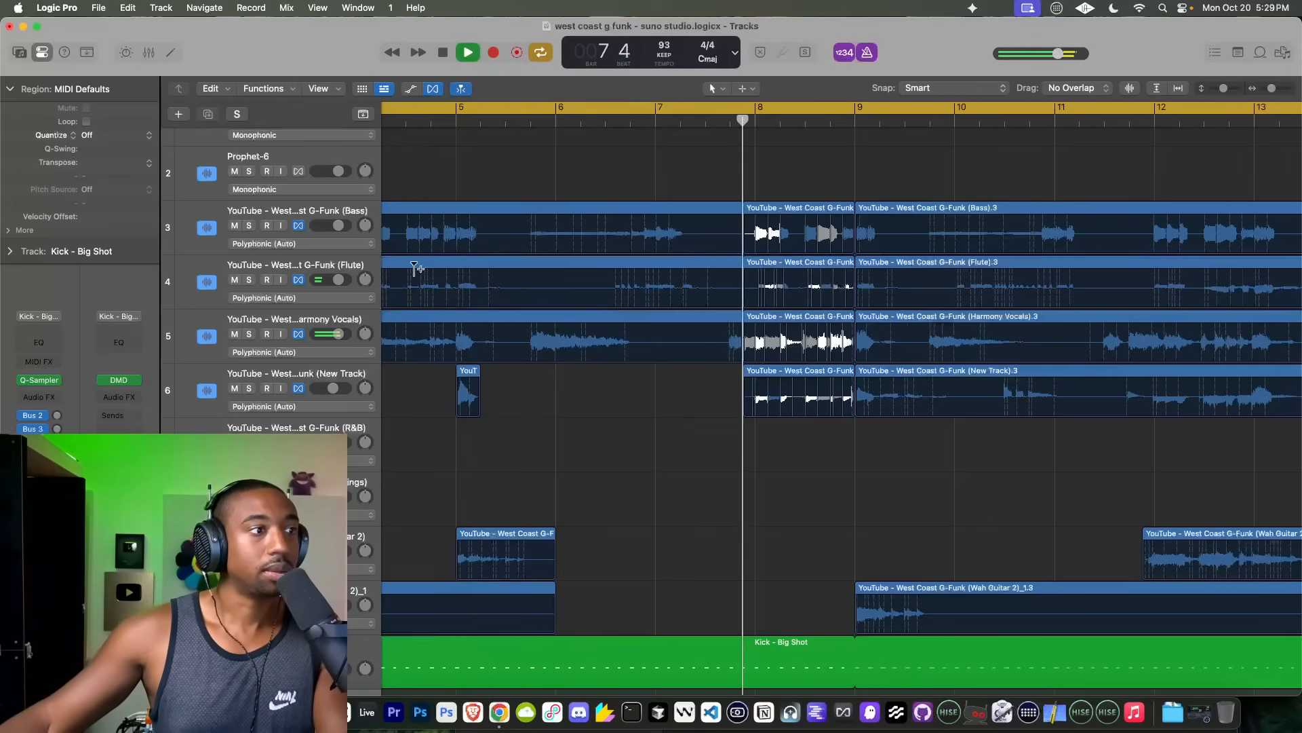
{"action": "left_click", "coordinate": [247, 389]}
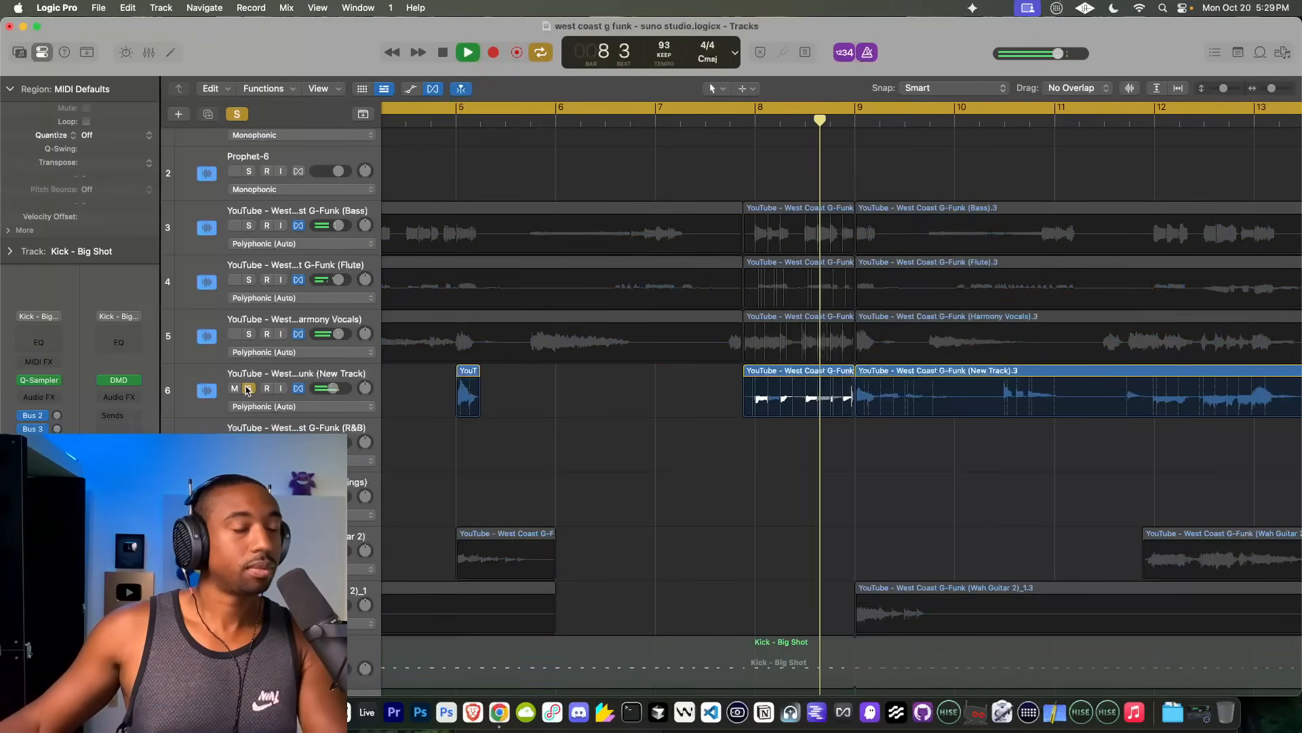
{"action": "left_click", "coordinate": [248, 388]}
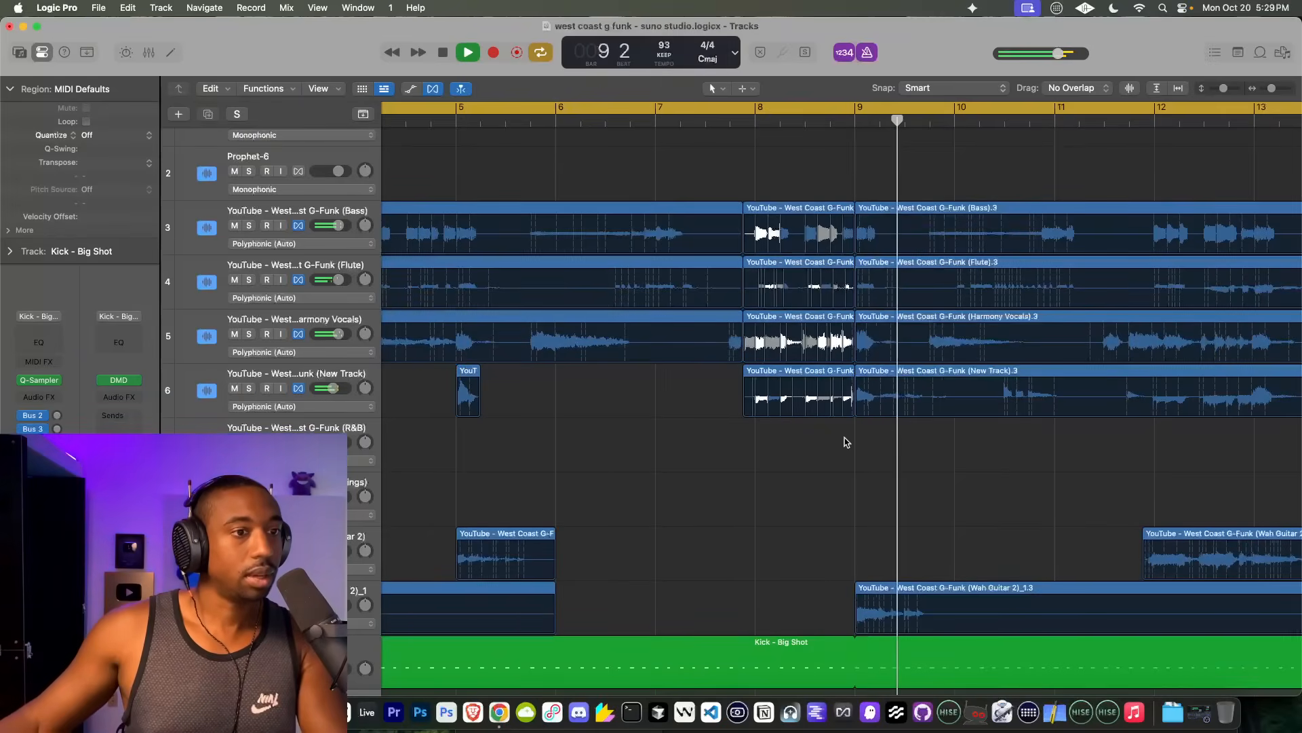
{"action": "scroll", "coordinate": [846, 441], "scroll_direction": "up", "scroll_amount": 5}
{"action": "key", "text": "space"}
{"action": "scroll", "coordinate": [845, 443], "scroll_direction": "down", "scroll_amount": 10}
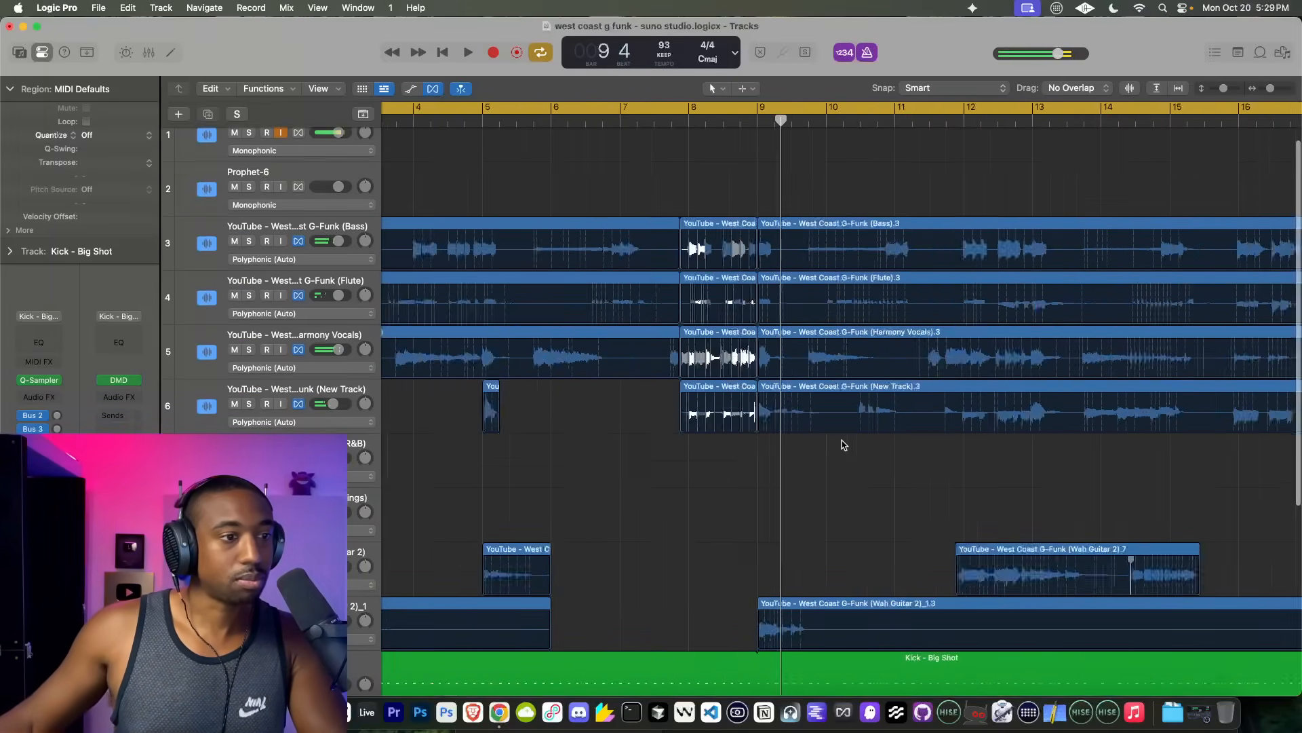
{"action": "scroll", "coordinate": [458, 505], "scroll_direction": "up", "scroll_amount": 10}
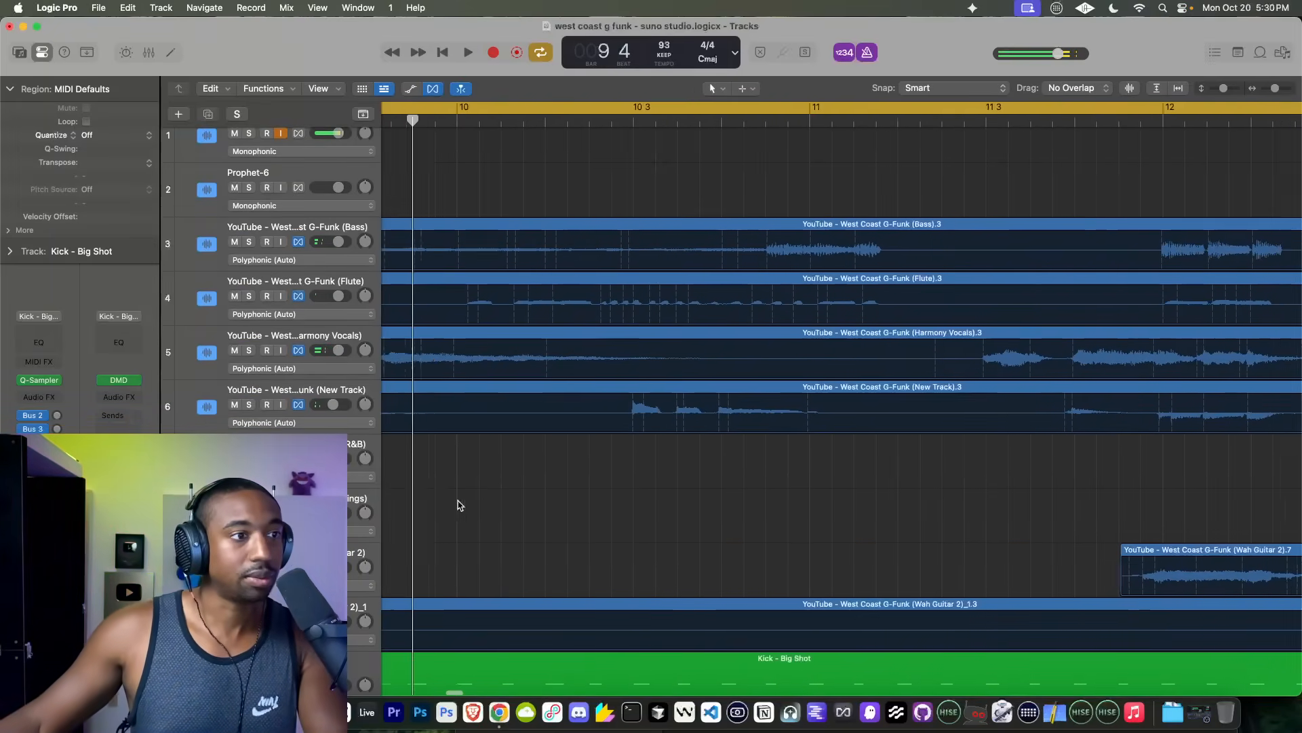
{"action": "scroll", "coordinate": [547, 513], "scroll_direction": "right", "scroll_amount": 2}
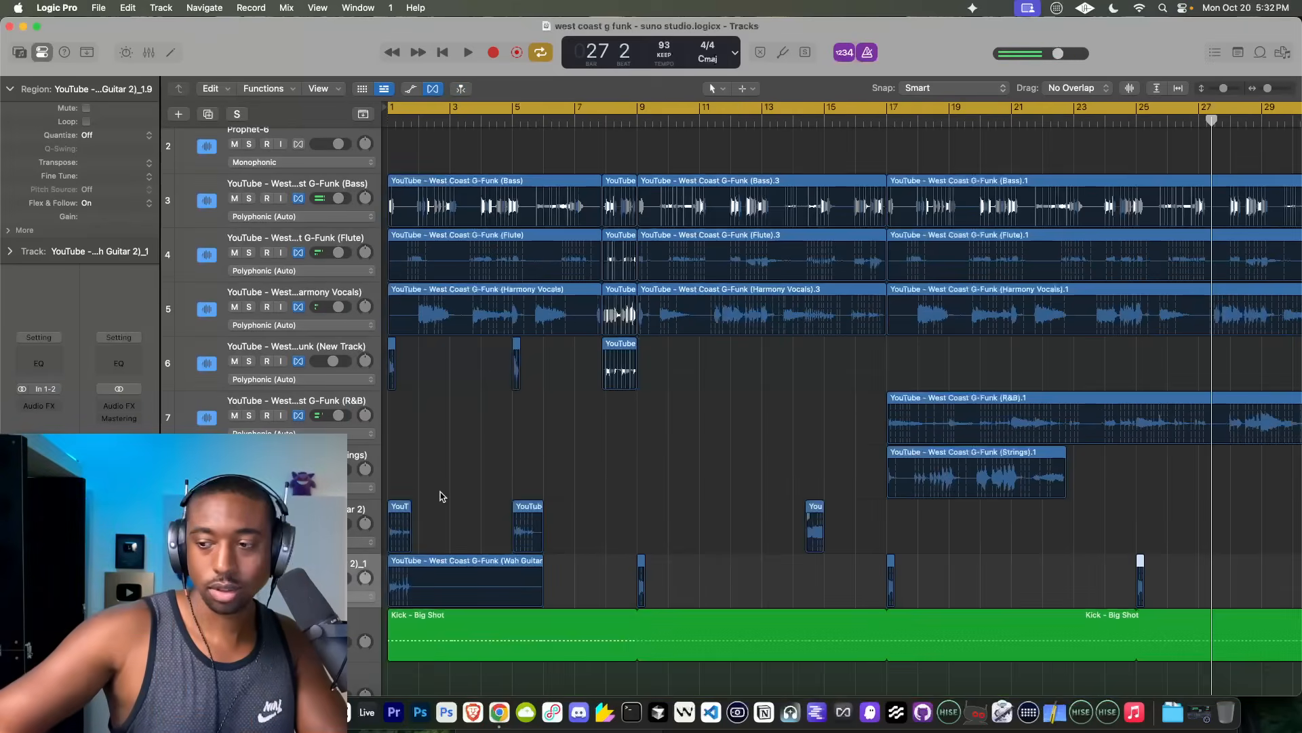
Step: Play the trimmed arrangement from bar 1 to review the stem edits
{"action": "left_click", "coordinate": [442, 53]}
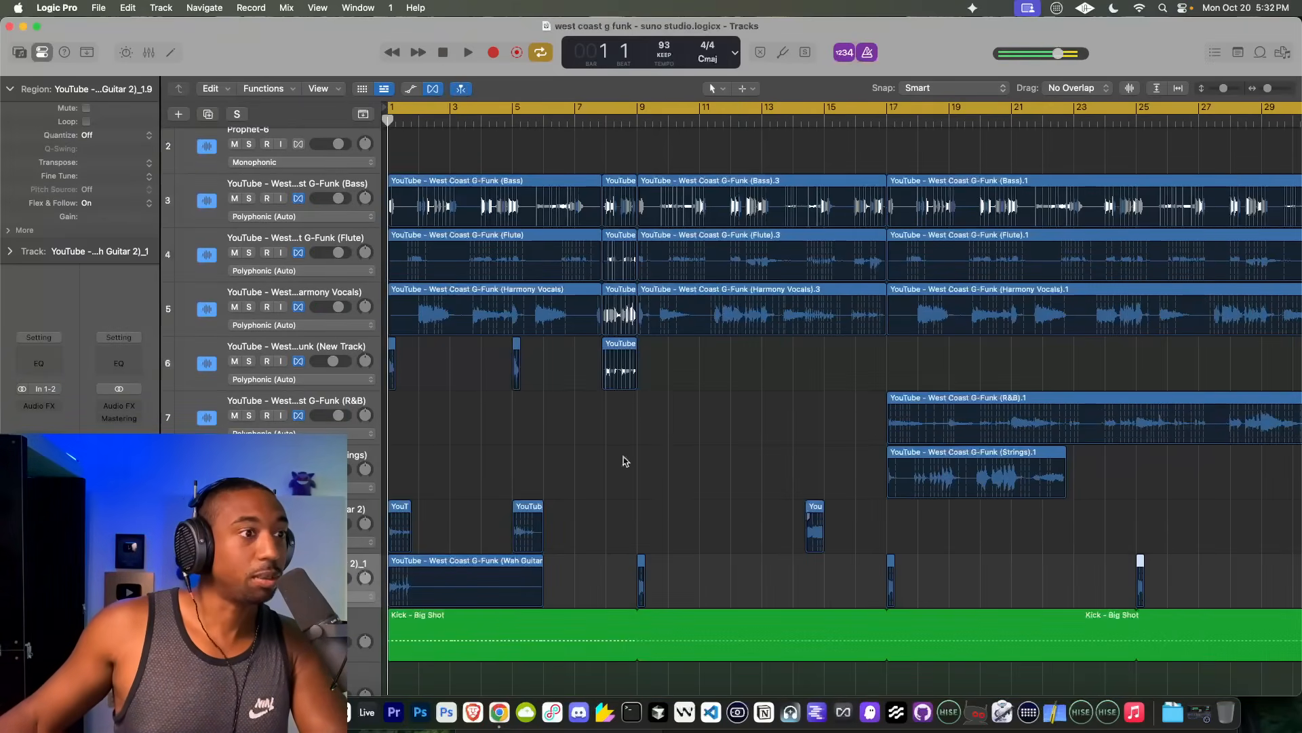
{"action": "scroll", "coordinate": [625, 461], "scroll_direction": "down", "scroll_amount": 5}
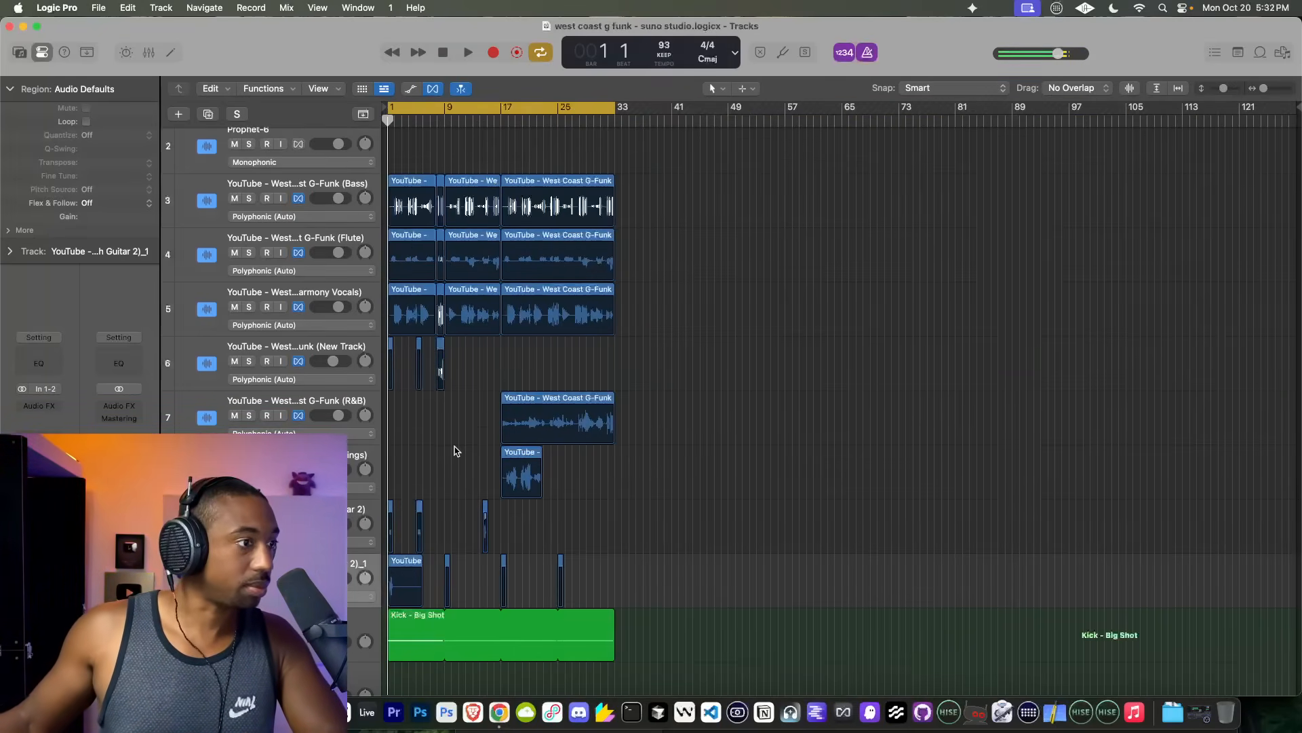
{"action": "scroll", "coordinate": [456, 451], "scroll_direction": "up", "scroll_amount": 5}
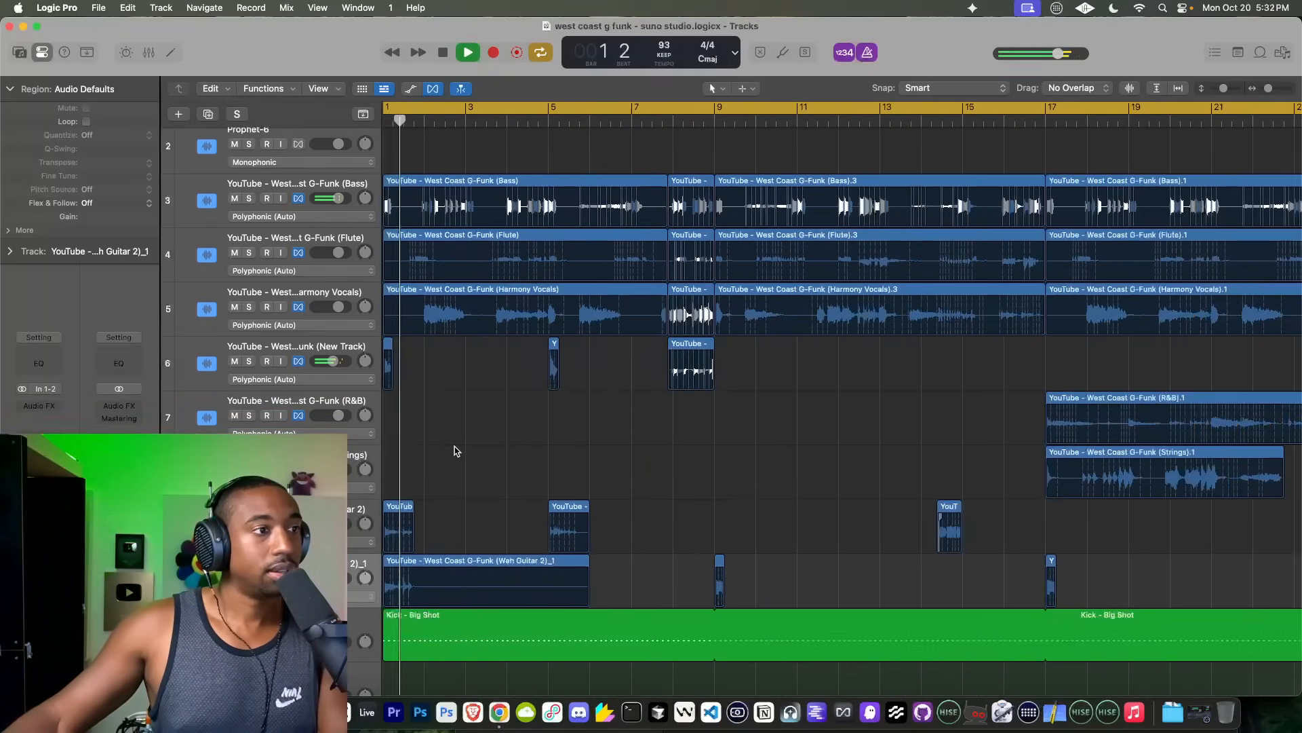
{"action": "scroll", "coordinate": [456, 451], "scroll_direction": "down", "scroll_amount": 4}
{"action": "scroll", "coordinate": [456, 451], "scroll_direction": "down", "scroll_amount": 2}
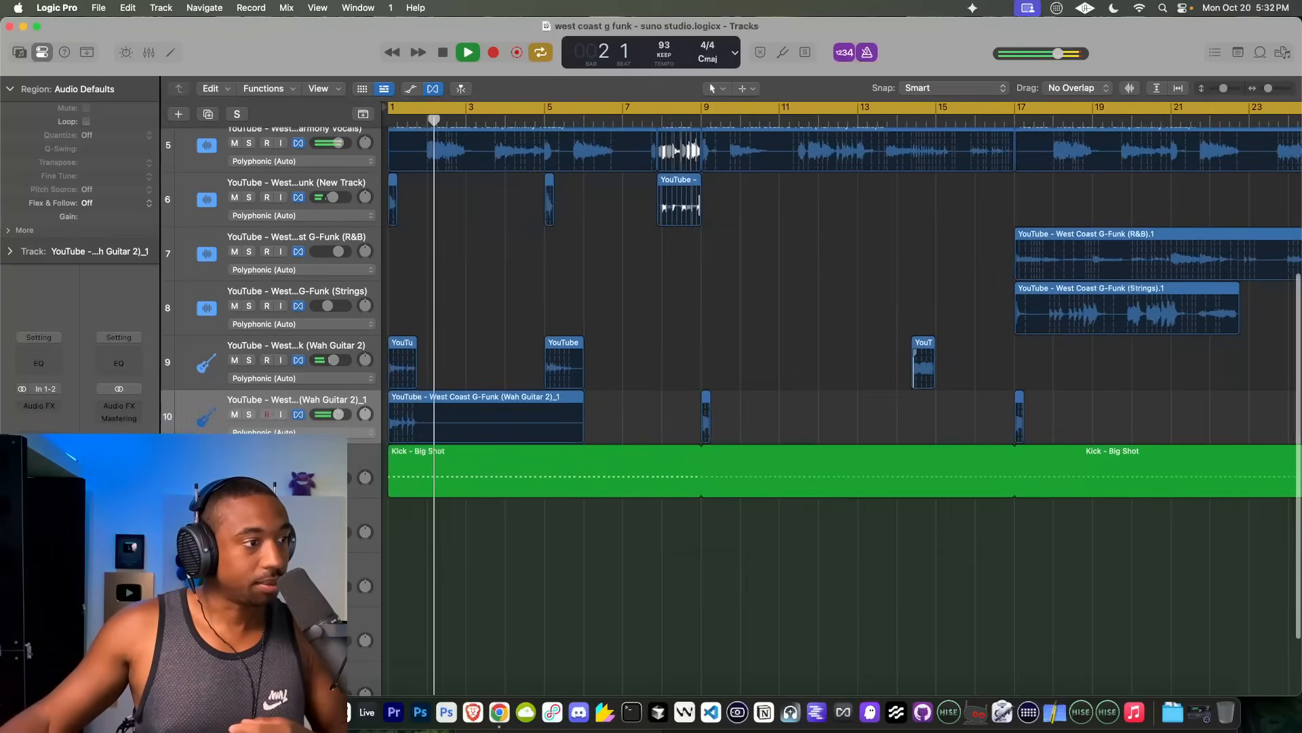
Step: Select the Kick - Big Shot track and start recording from the beginning of the arrangement
{"action": "left_click", "coordinate": [296, 456]}
{"action": "left_click", "coordinate": [297, 456]}
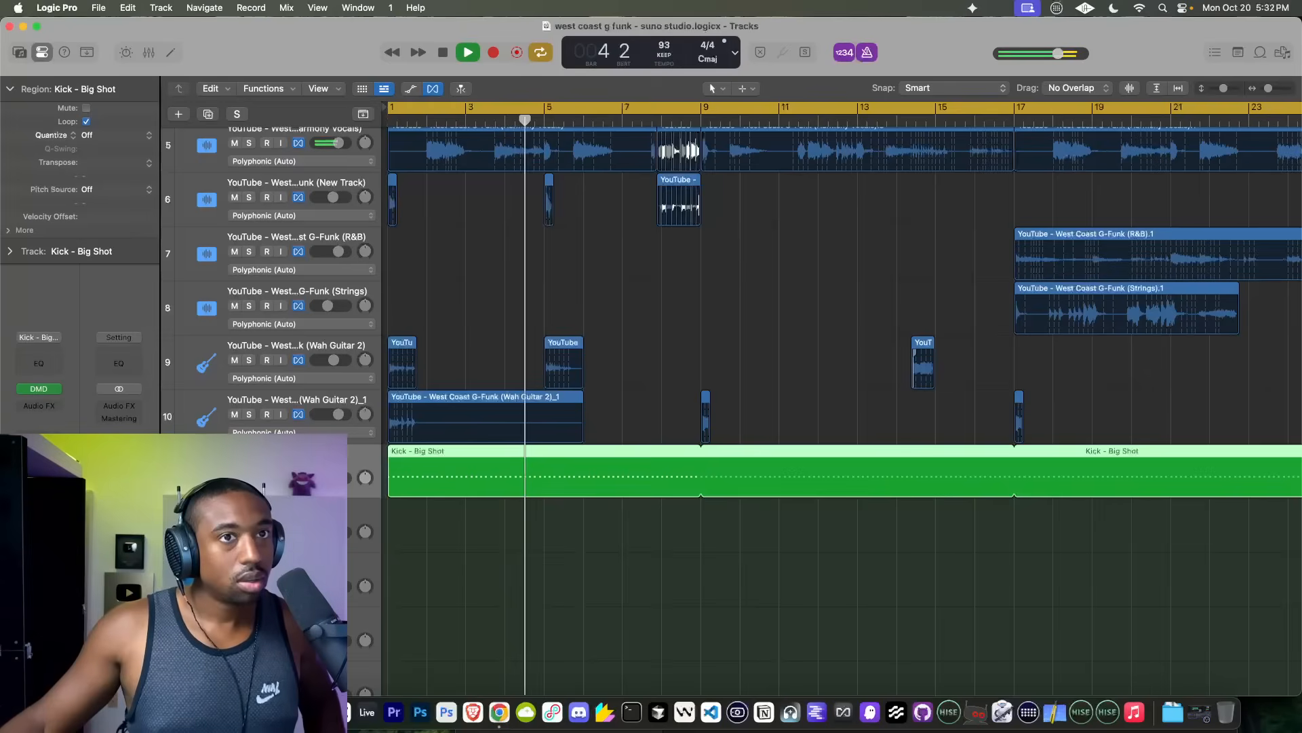
{"action": "left_click", "coordinate": [442, 53]}
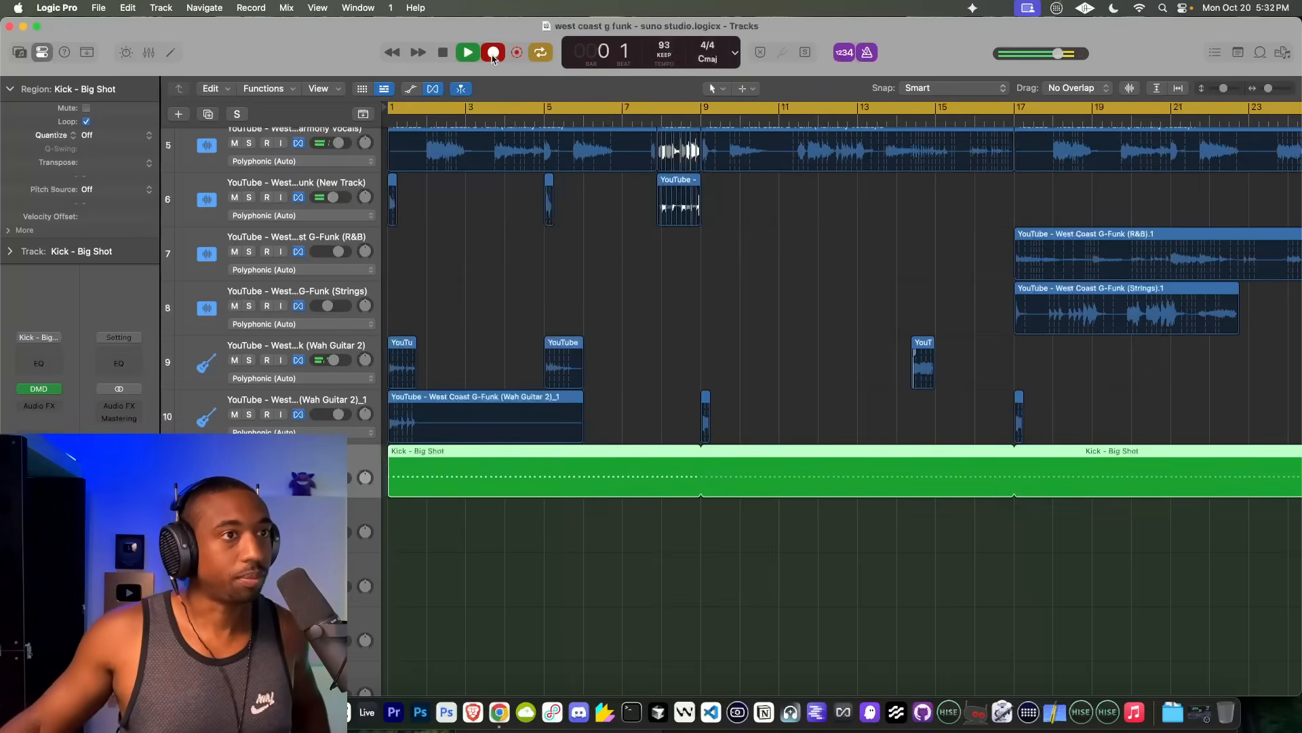
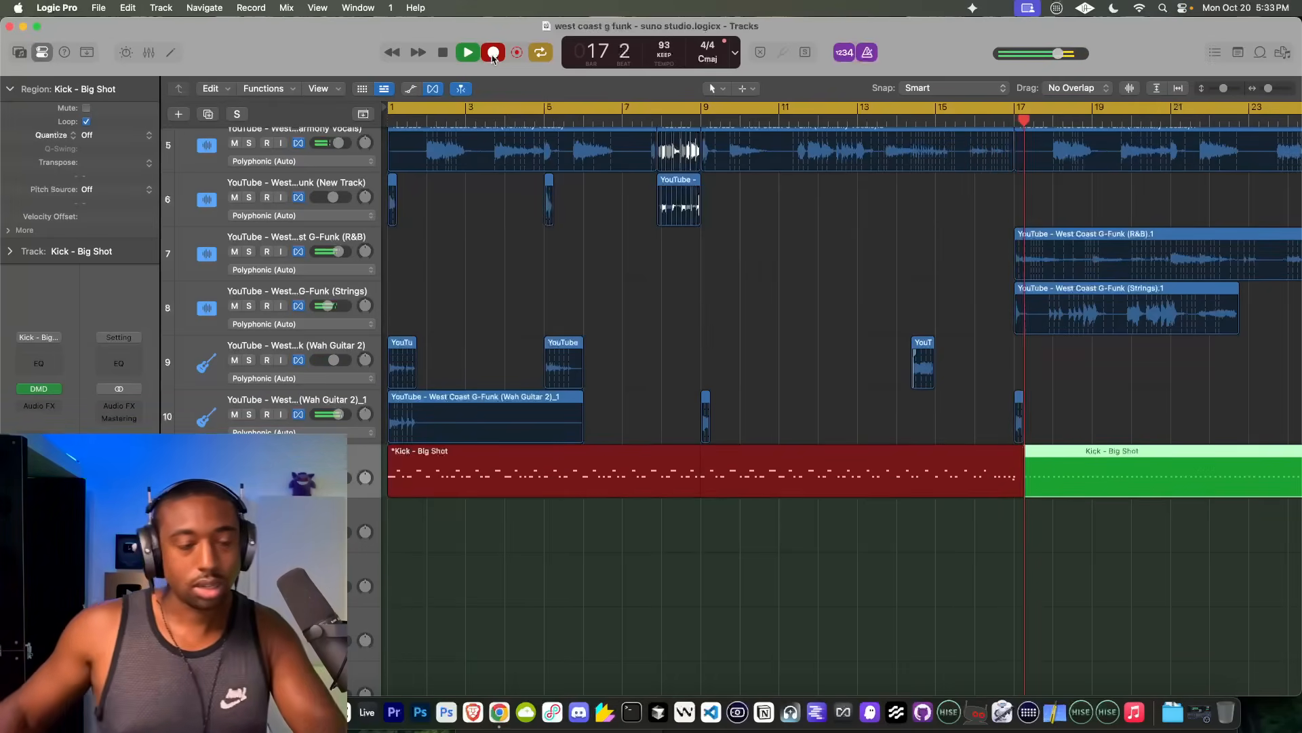
Step: Stop the recording and trim the Kick - Big Shot region and its loop back to end at bar 17
{"action": "key", "text": "space"}
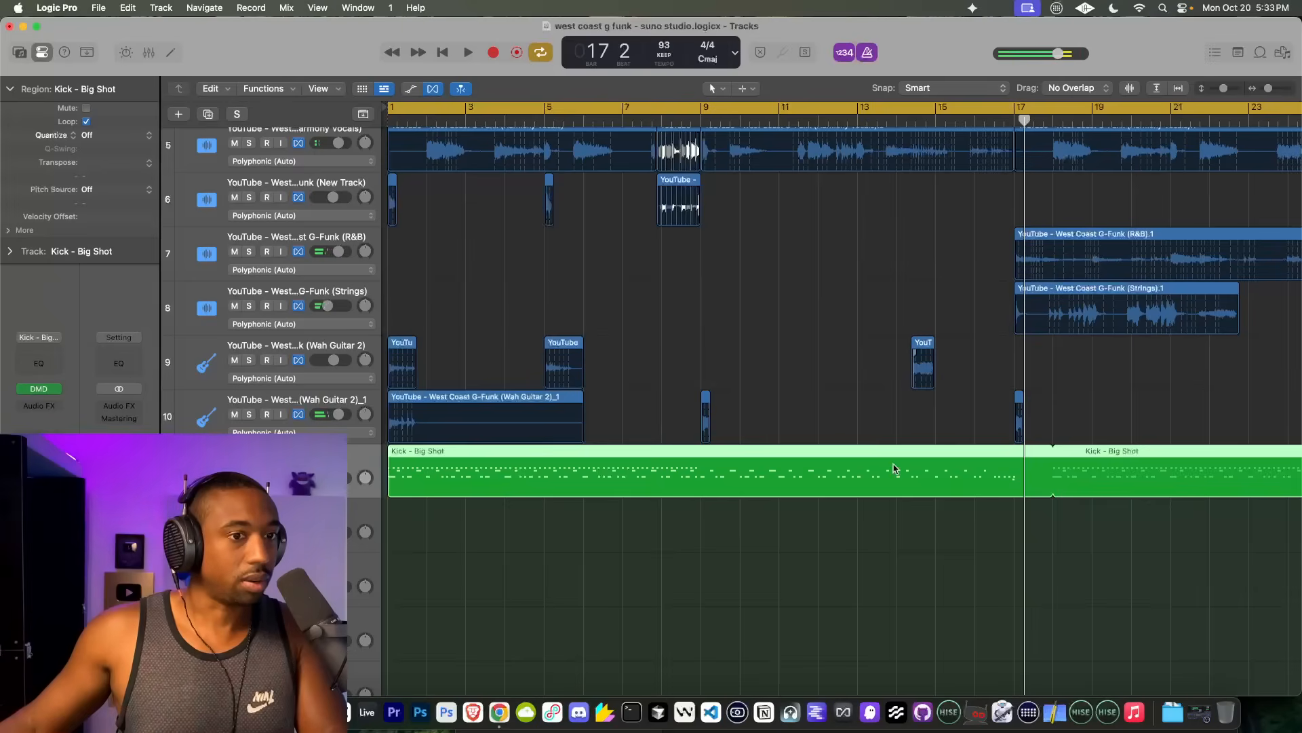
{"action": "key", "text": "z"}
{"action": "left_click_drag", "start_coordinate": [921, 452], "coordinate": [814, 492]}
{"action": "scroll", "coordinate": [813, 495], "scroll_direction": "up", "scroll_amount": 5}
{"action": "left_click_drag", "start_coordinate": [948, 492], "coordinate": [821, 489]}
{"action": "scroll", "coordinate": [808, 268], "scroll_direction": "up", "scroll_amount": 5}
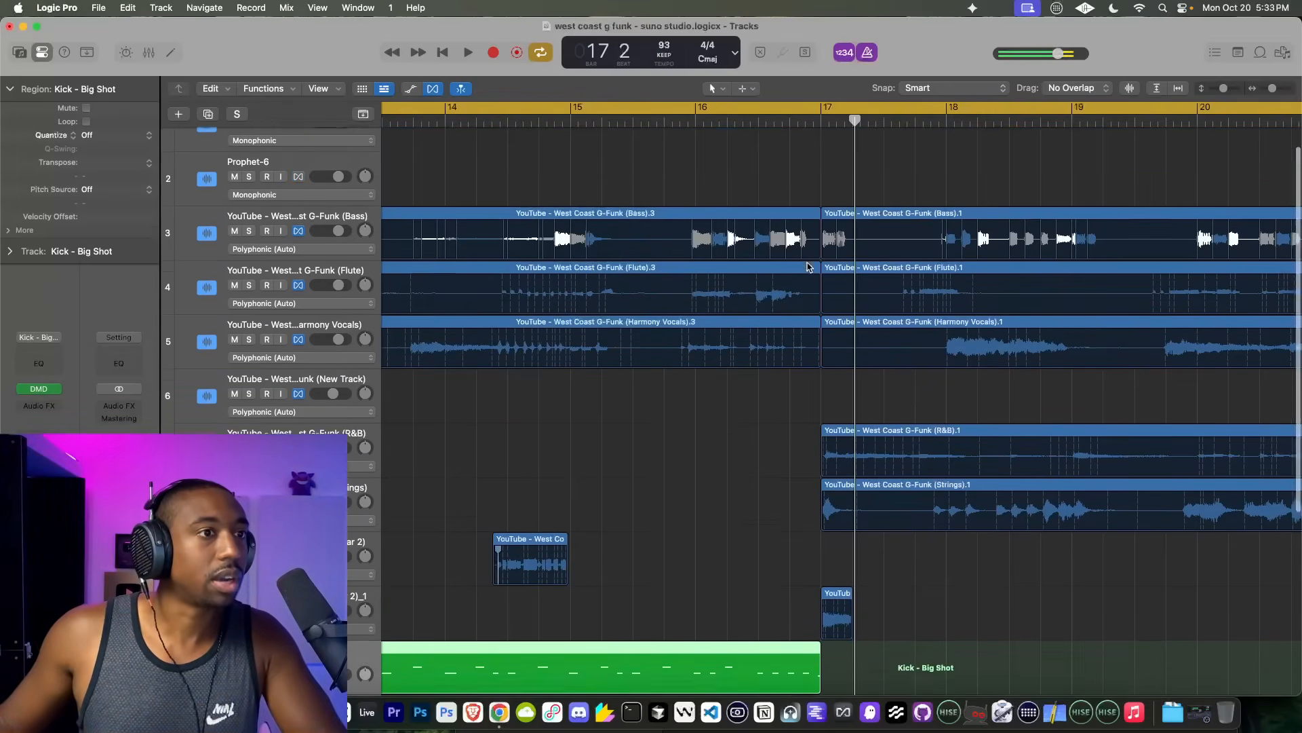
Step: Mute the Bass stem and compare the passage around bar 16 with and without it
{"action": "left_click", "coordinate": [687, 127]}
{"action": "key", "text": "space"}
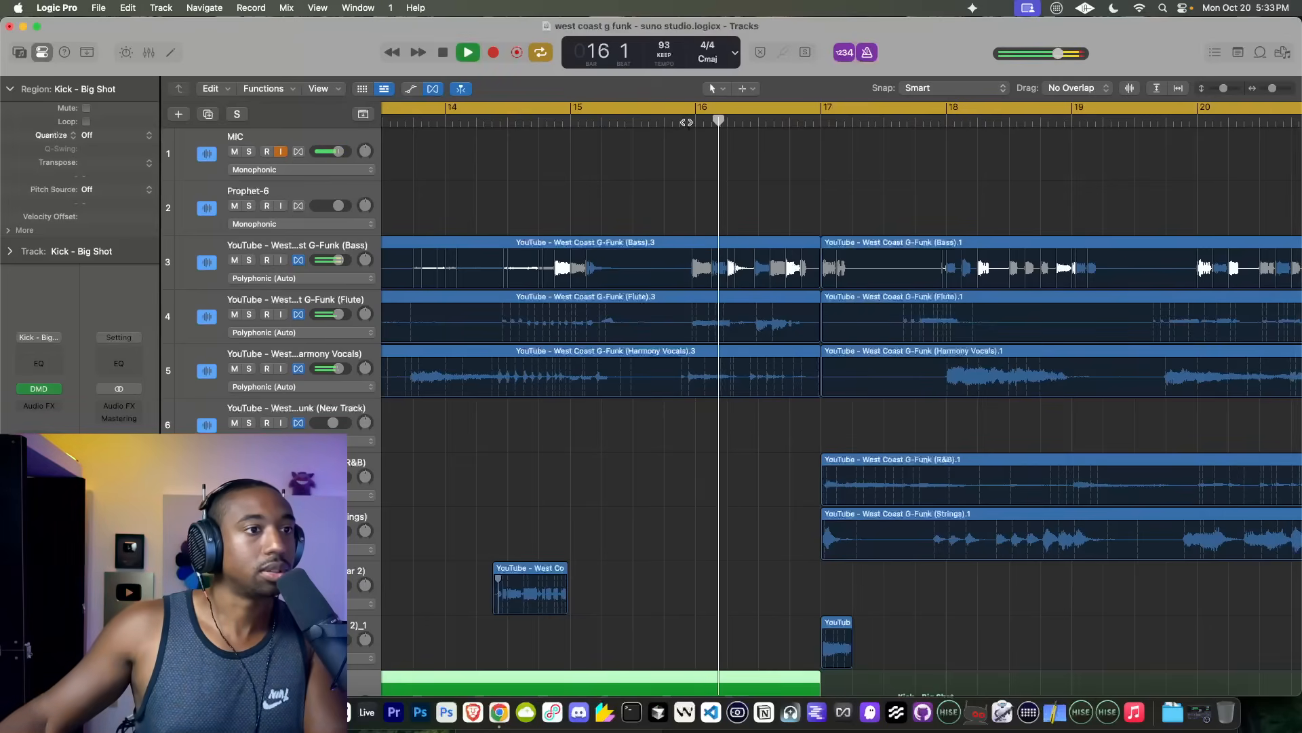
{"action": "key", "text": "space"}
{"action": "left_click", "coordinate": [235, 260]}
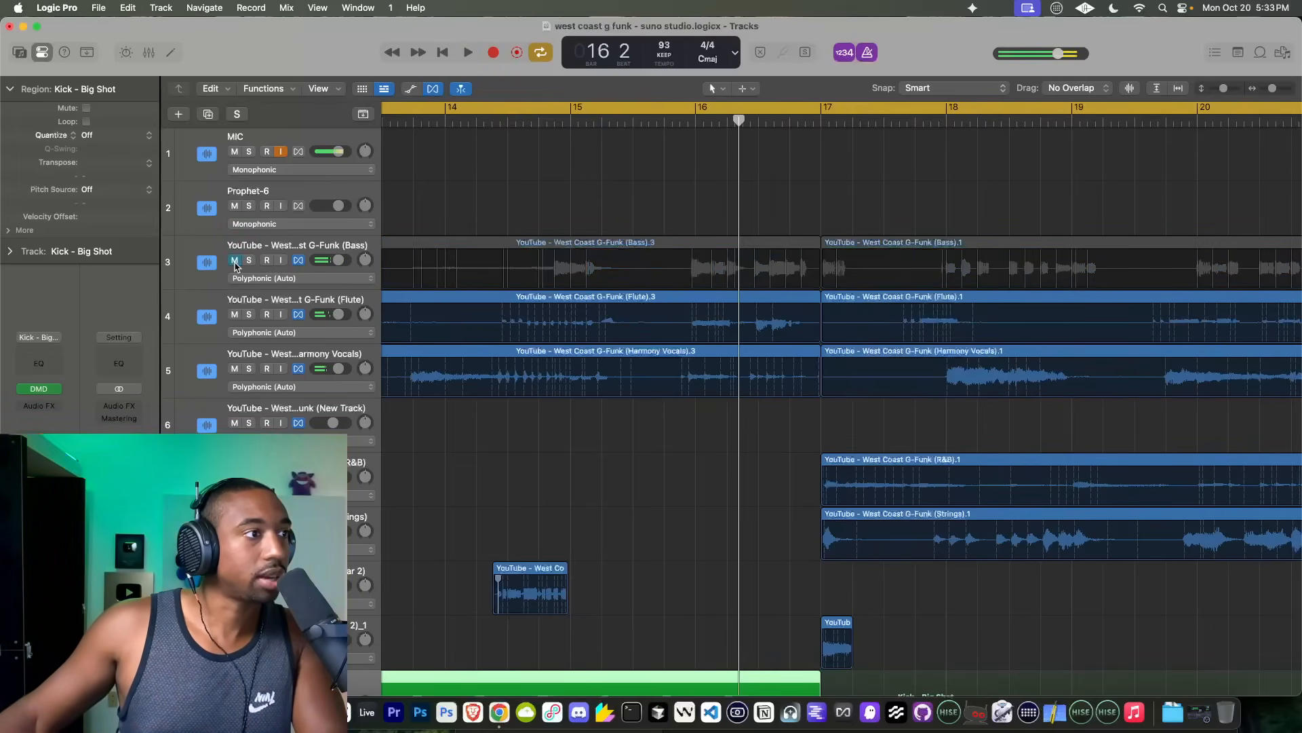
{"action": "left_click", "coordinate": [697, 118]}
{"action": "key", "text": "space"}
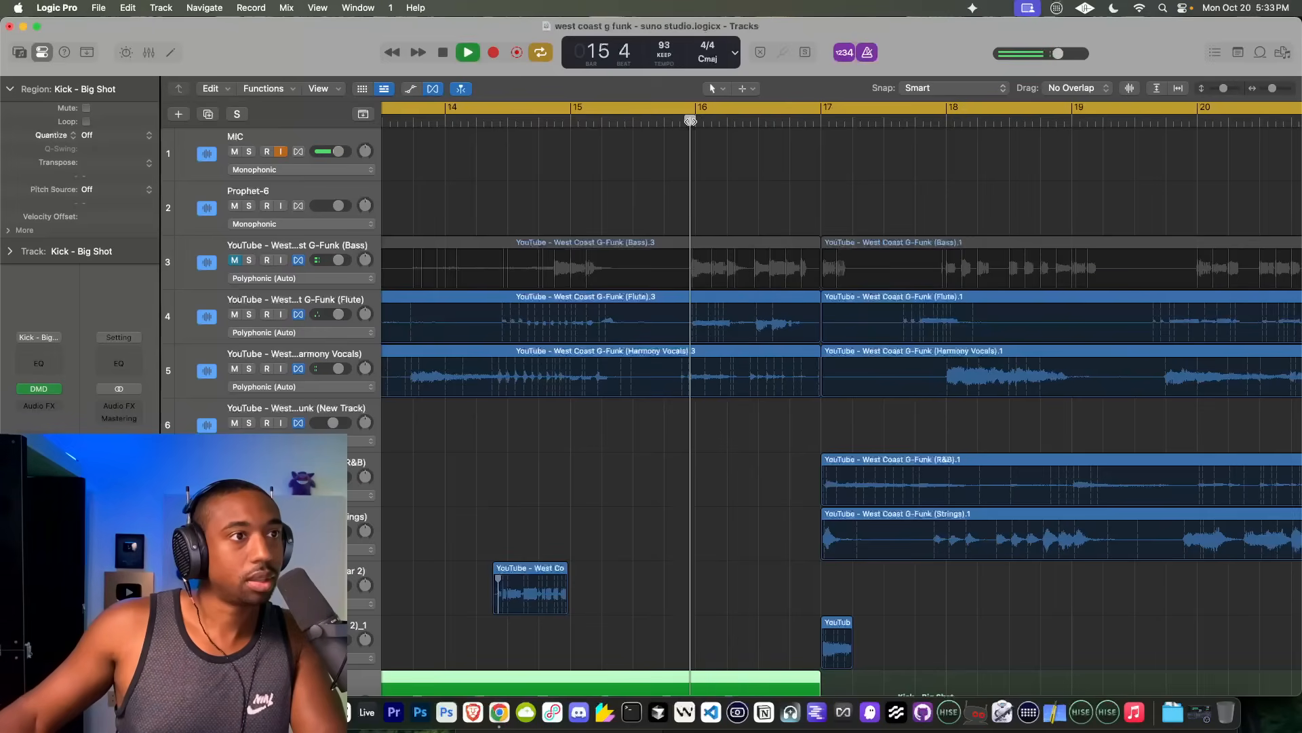
{"action": "key", "text": "space"}
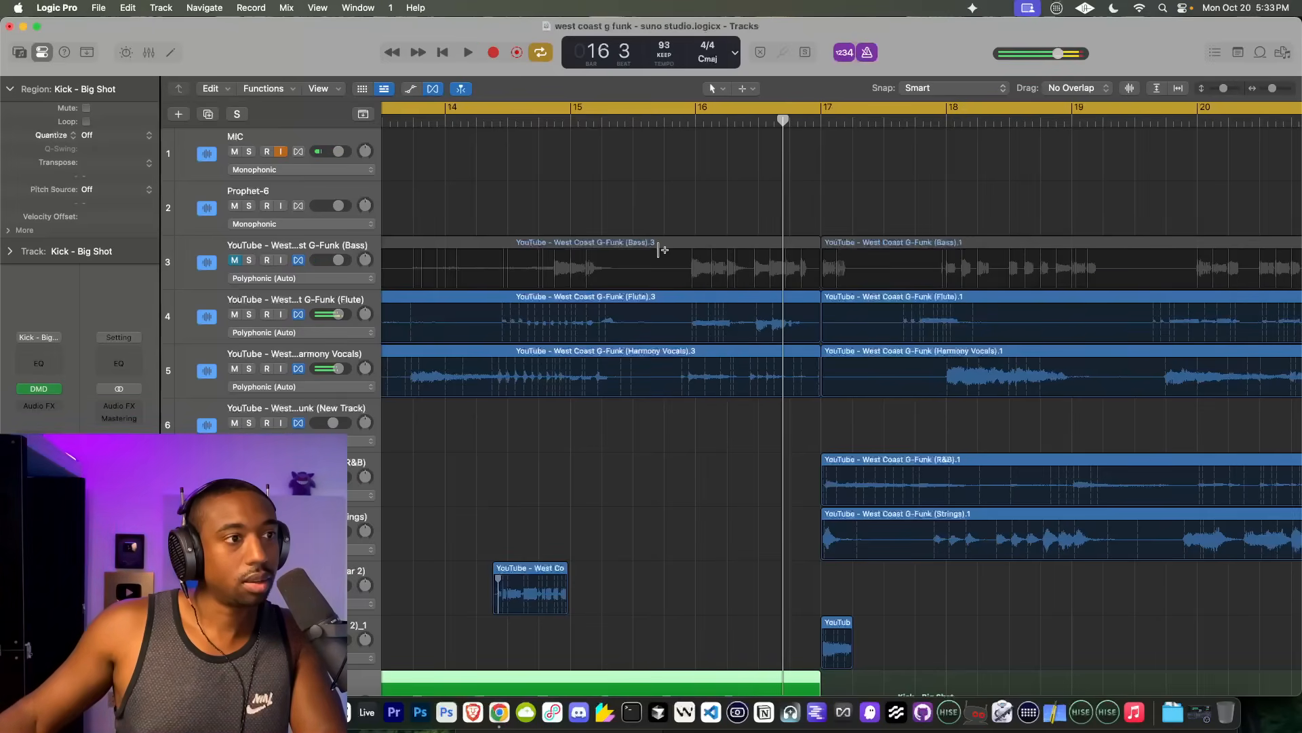
Step: Quantize all Flute stem regions to 1/32 Note and check the timing by playing from bar 13
{"action": "scroll", "coordinate": [651, 300], "scroll_direction": "down", "scroll_amount": 10}
{"action": "left_click_drag", "start_coordinate": [659, 310], "coordinate": [424, 314]}
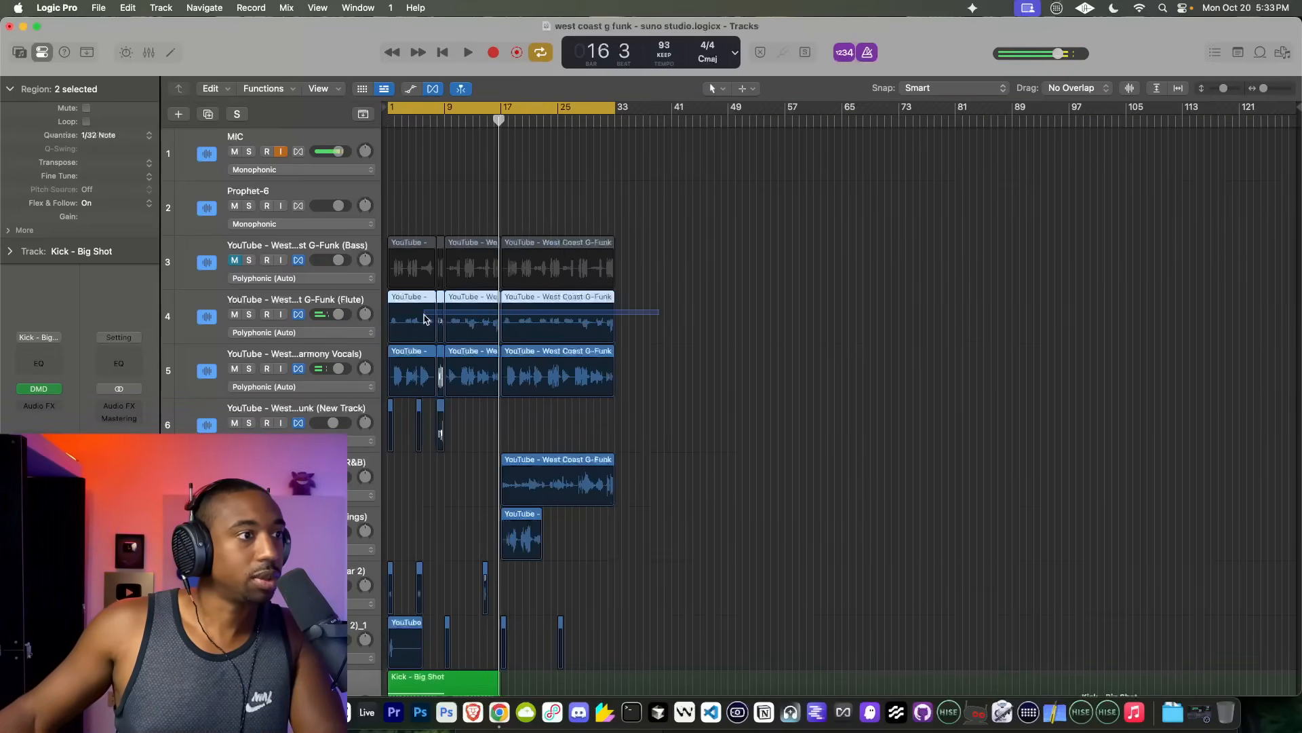
{"action": "left_click", "coordinate": [96, 139]}
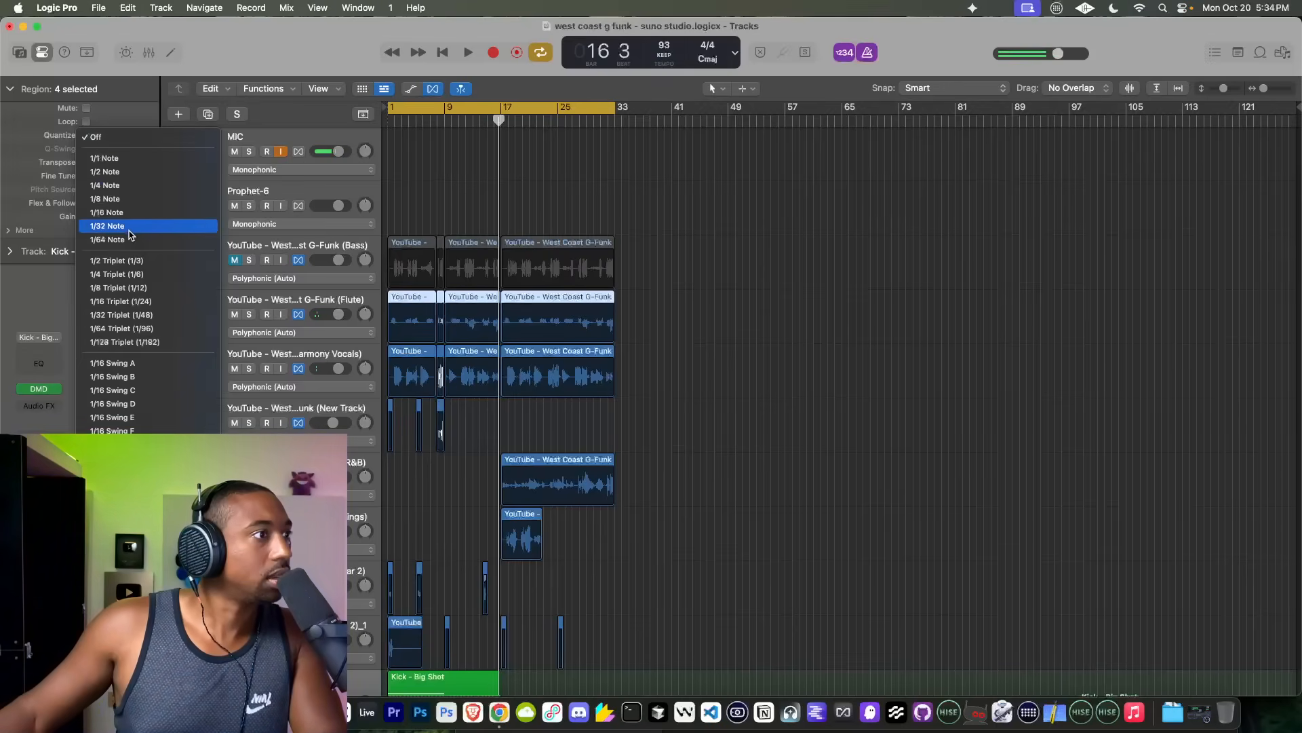
{"action": "left_click", "coordinate": [130, 227]}
{"action": "double_click", "coordinate": [476, 122]}
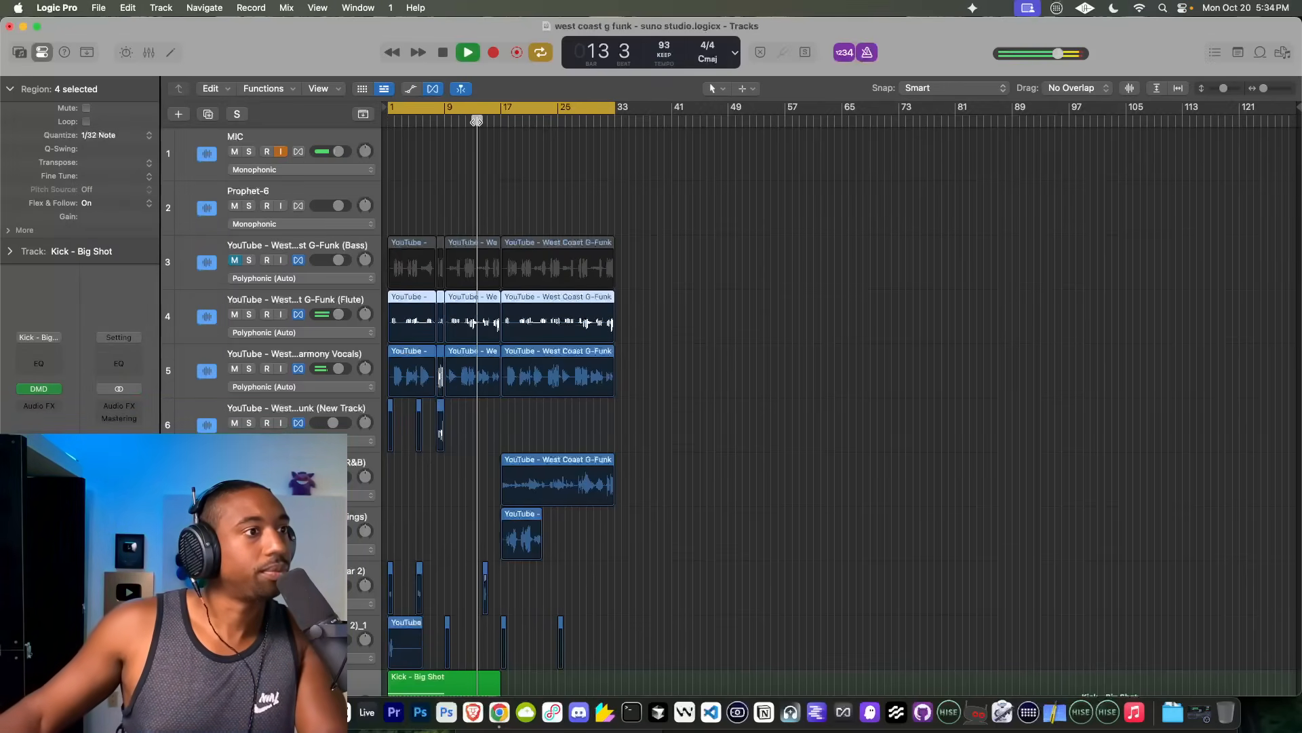
{"action": "scroll", "coordinate": [490, 257], "scroll_direction": "up", "scroll_amount": 10}
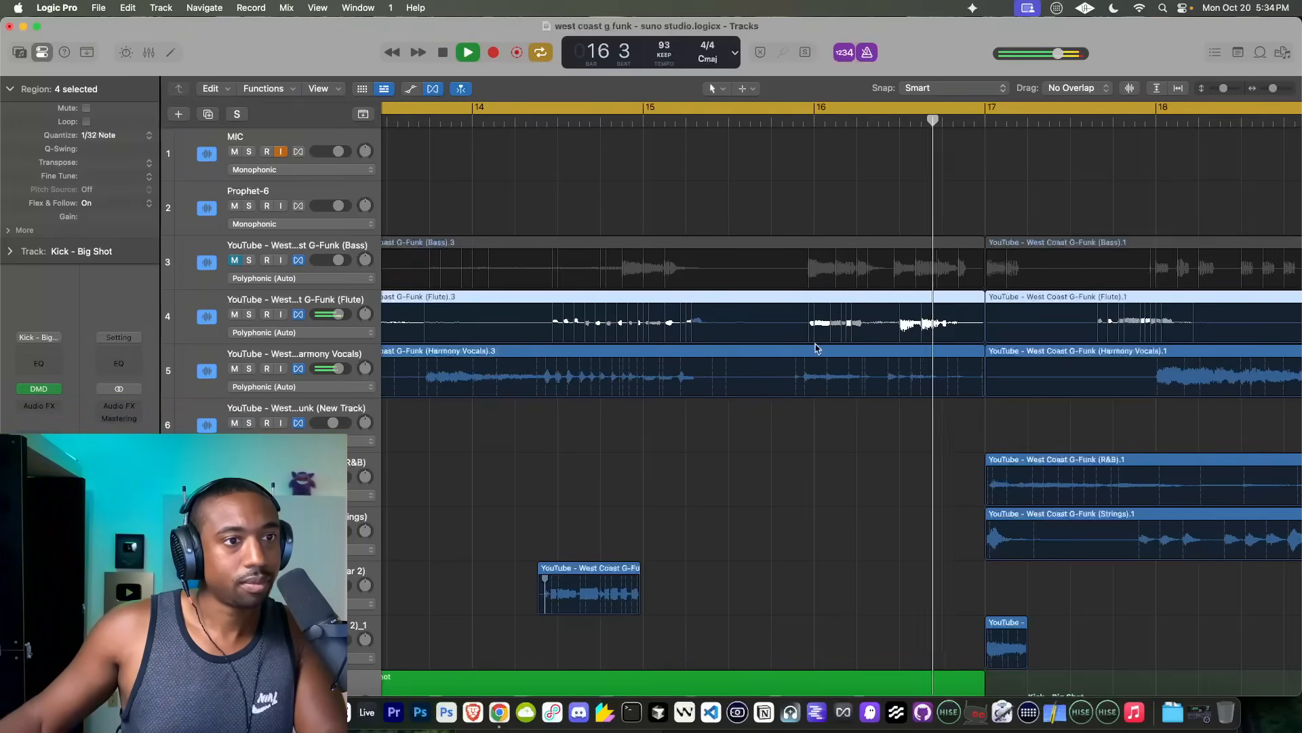
{"action": "key", "text": "space"}
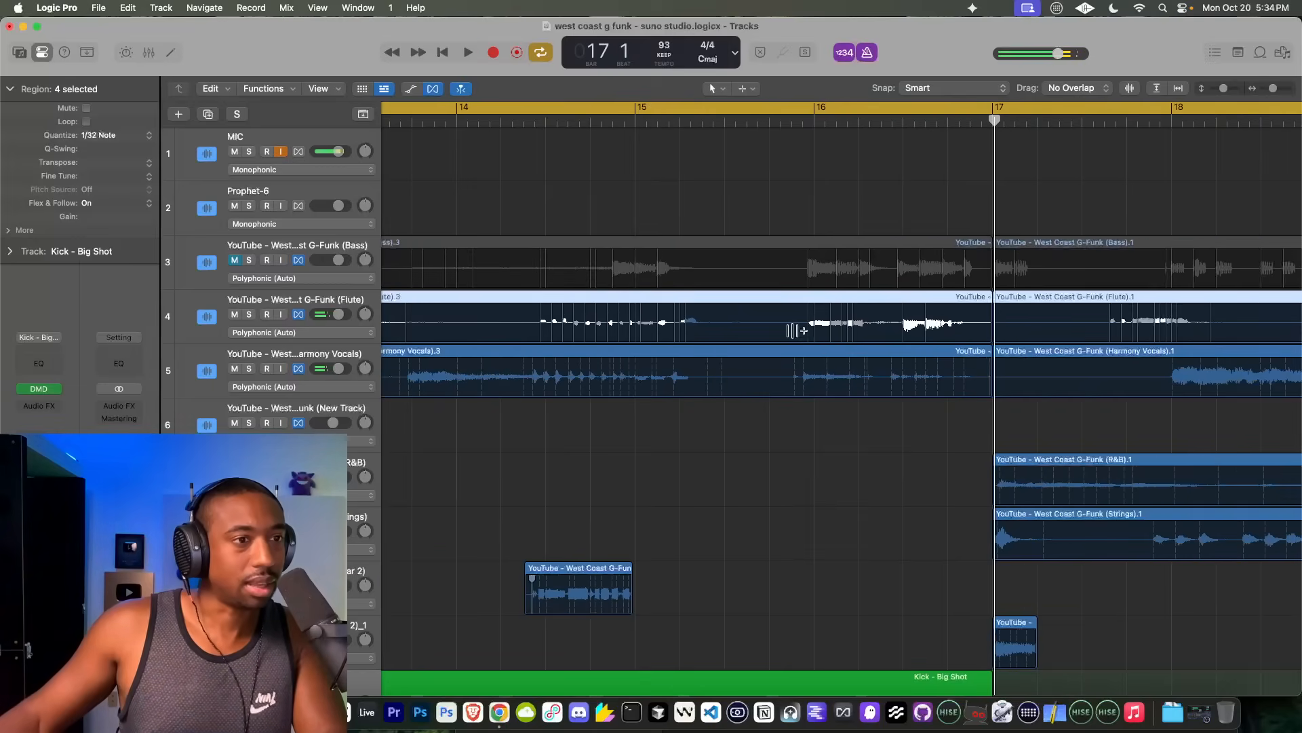
Step: Replay bars 14 to 16 with the Flute stem soloed to check its timing, ending with the solo off
{"action": "left_click", "coordinate": [765, 123]}
{"action": "key", "text": "space"}
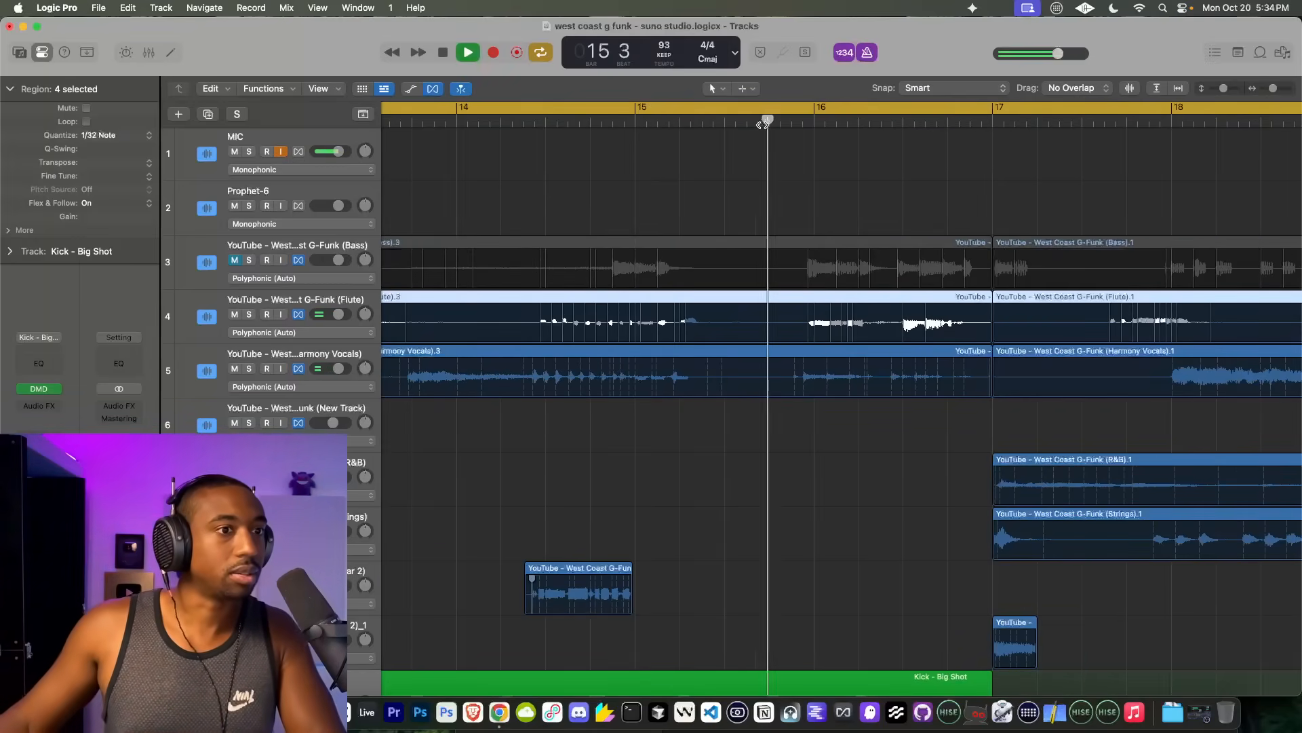
{"action": "left_click", "coordinate": [249, 314]}
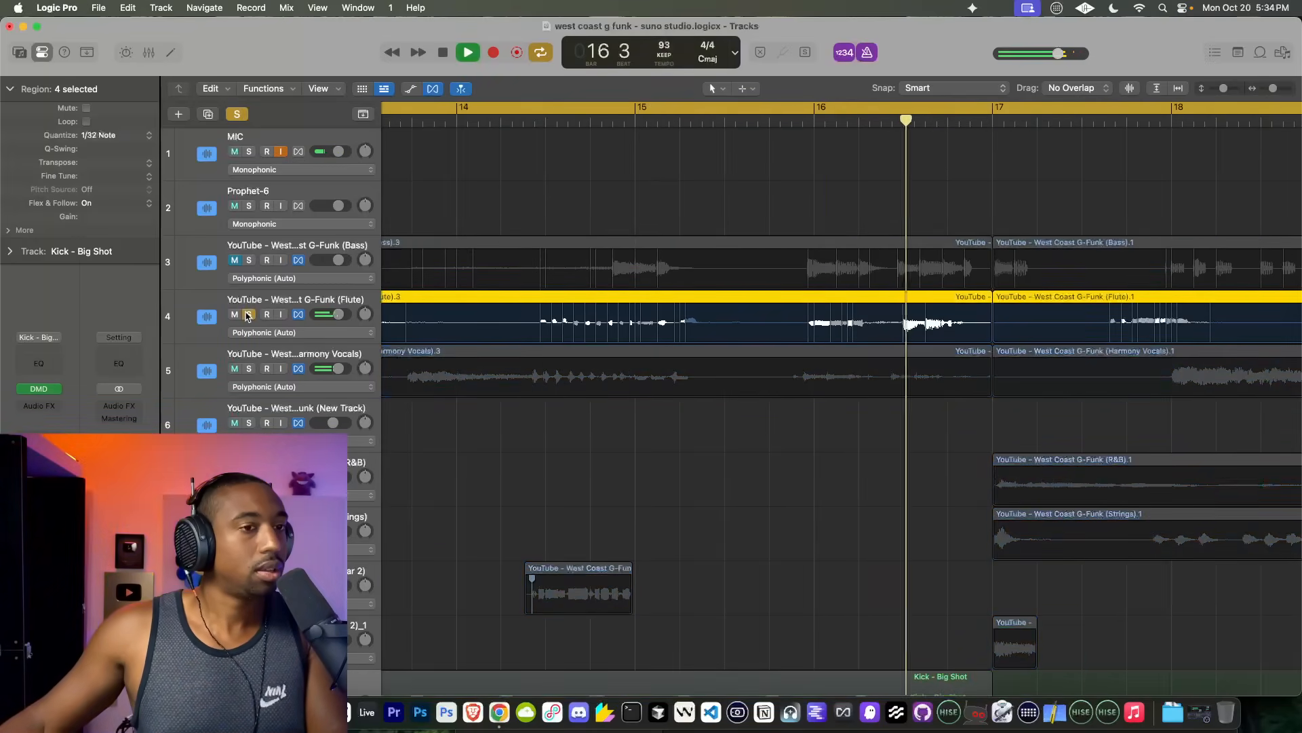
{"action": "left_click", "coordinate": [721, 119]}
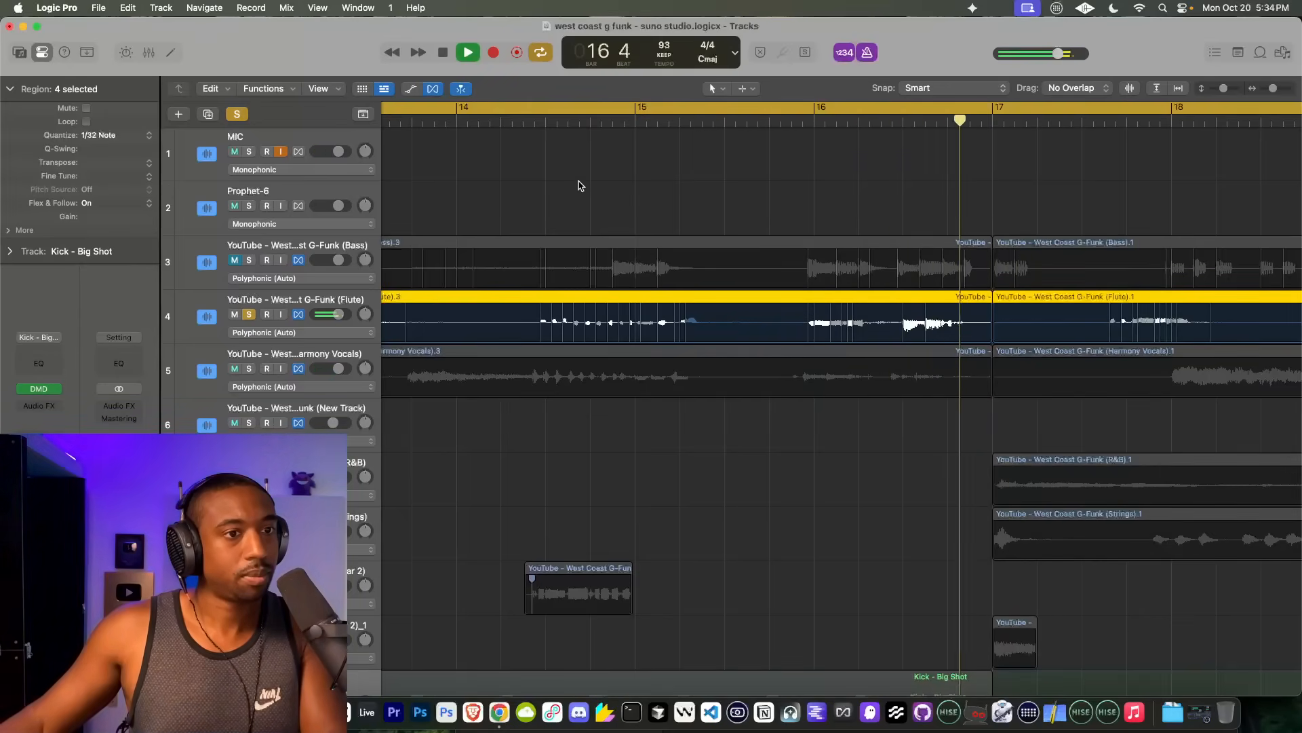
{"action": "key", "text": "space"}
{"action": "left_click", "coordinate": [524, 120]}
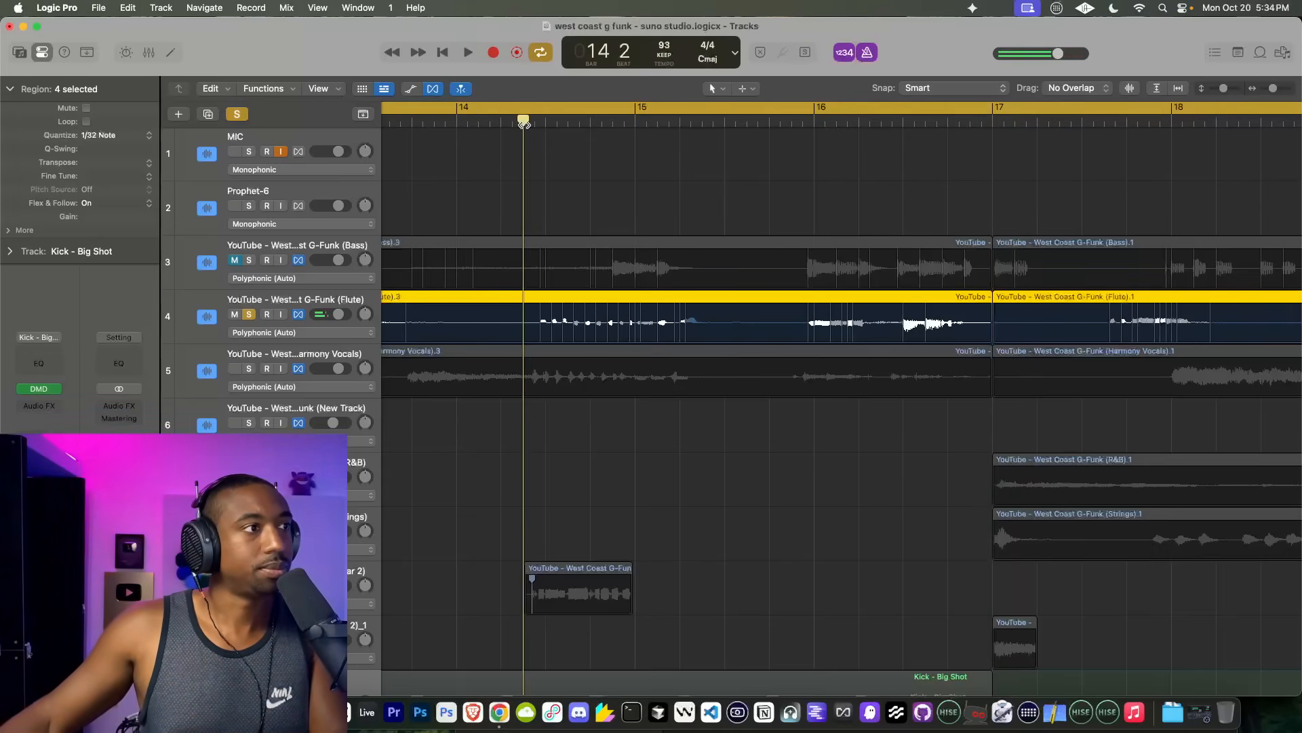
{"action": "key", "text": "space"}
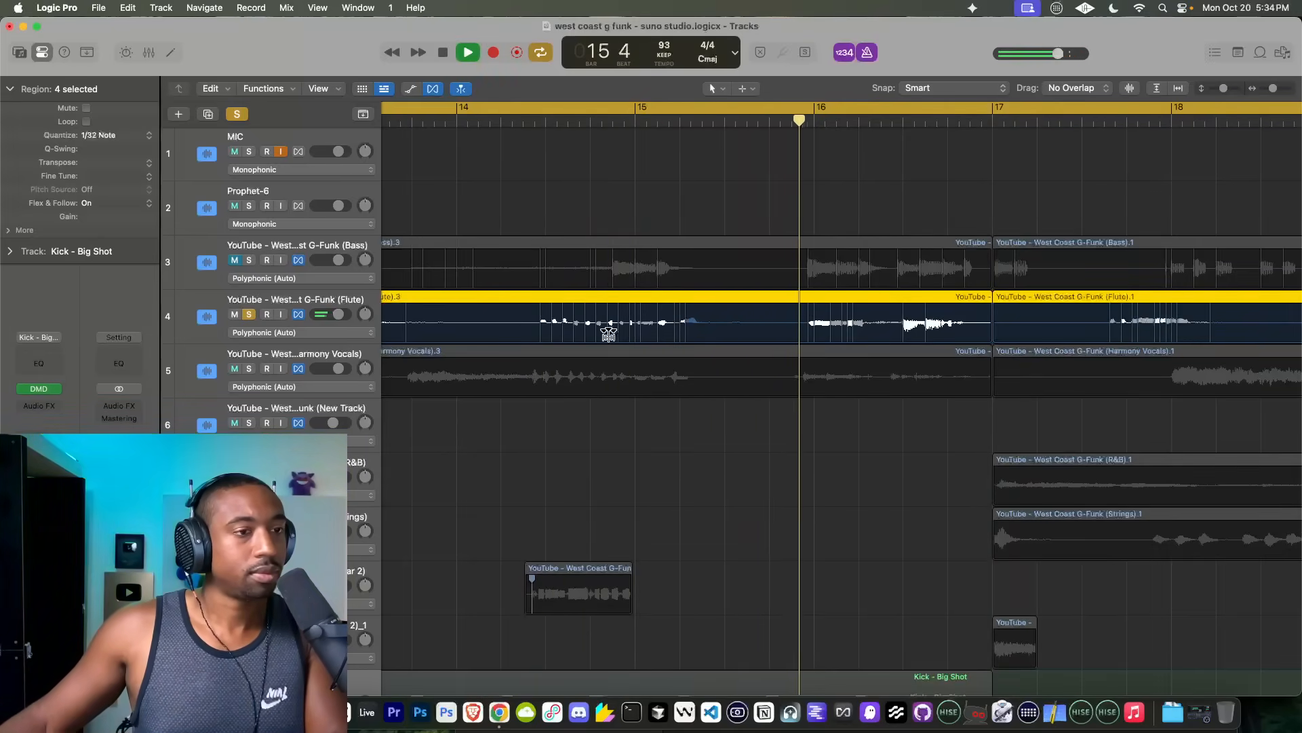
{"action": "scroll", "coordinate": [608, 335], "scroll_direction": "down", "scroll_amount": 3}
{"action": "scroll", "coordinate": [227, 178], "scroll_direction": "up", "scroll_amount": 4}
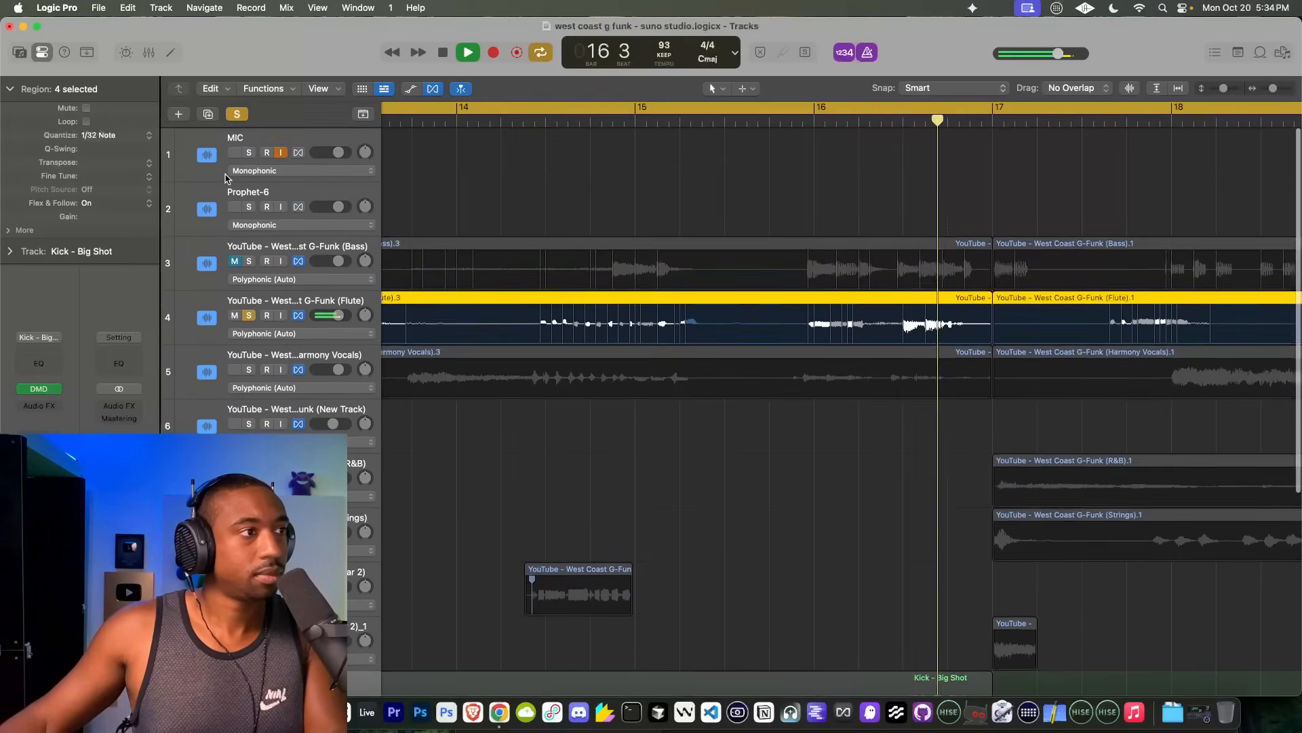
{"action": "key", "text": "space"}
{"action": "left_click", "coordinate": [249, 315]}
{"action": "scroll", "coordinate": [736, 367], "scroll_direction": "down", "scroll_amount": 1}
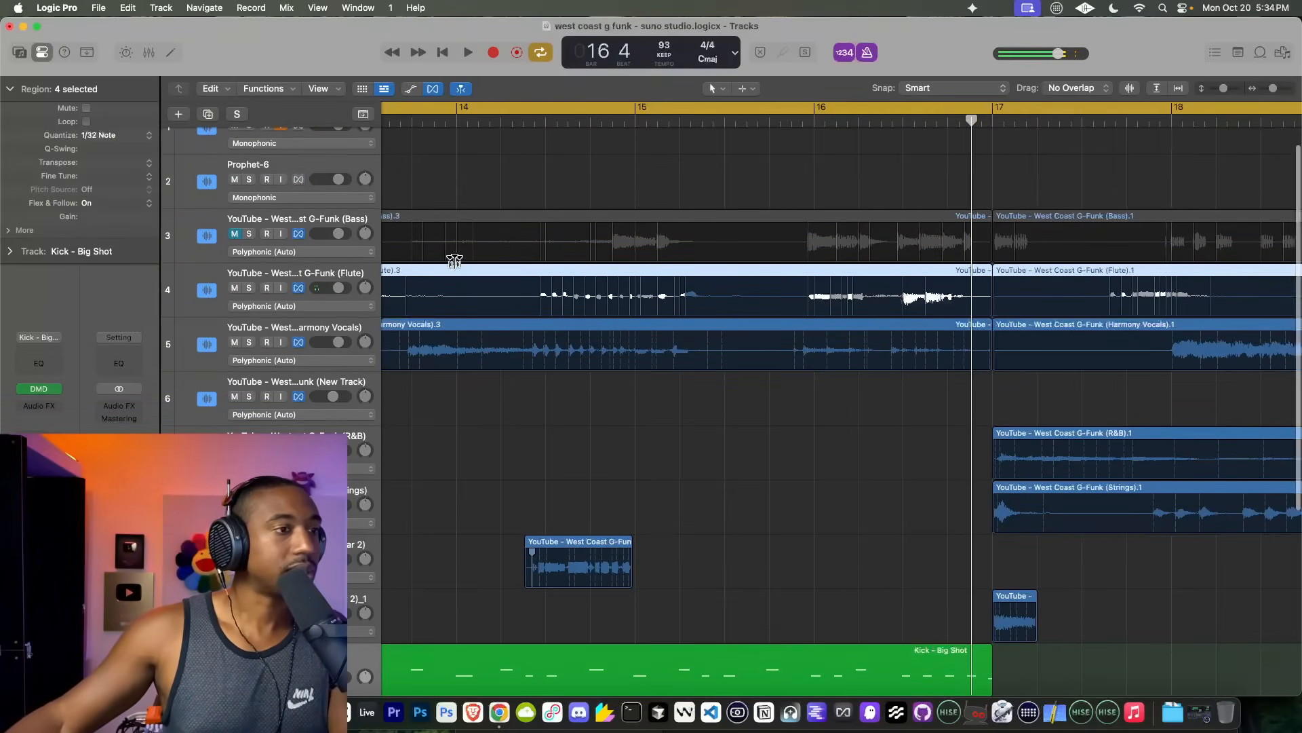
Step: Solo the Harmony Vocals stem around bar 16 and trim its region before bar 17 to end at about bar 15 beat 4
{"action": "left_click", "coordinate": [766, 120]}
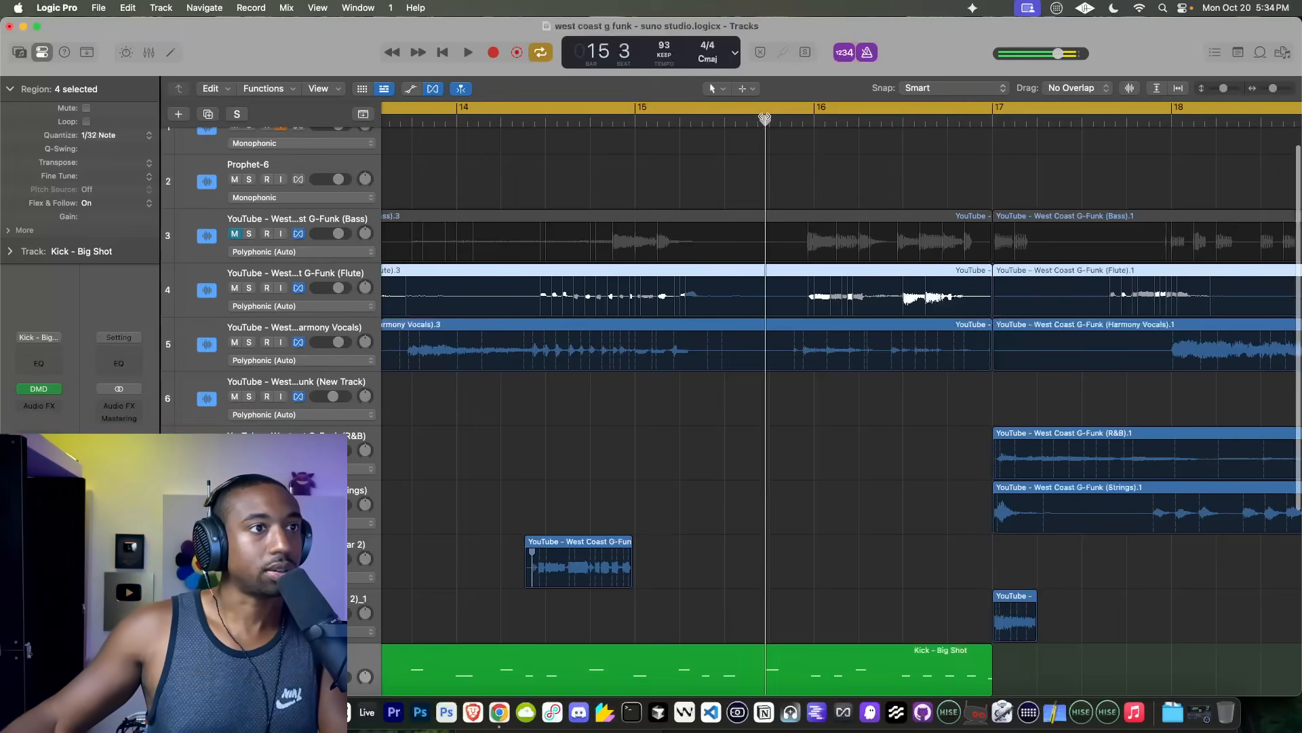
{"action": "left_click", "coordinate": [249, 342]}
{"action": "key", "text": "space"}
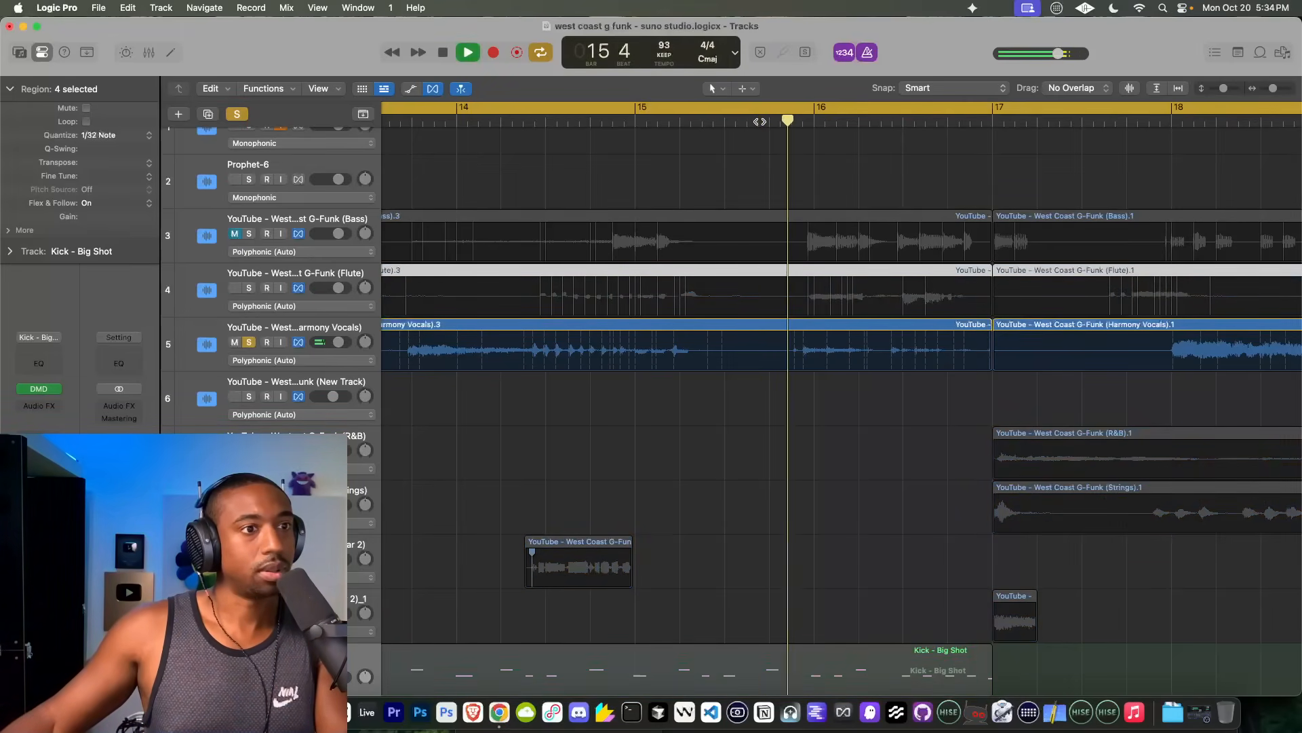
{"action": "left_click", "coordinate": [962, 331]}
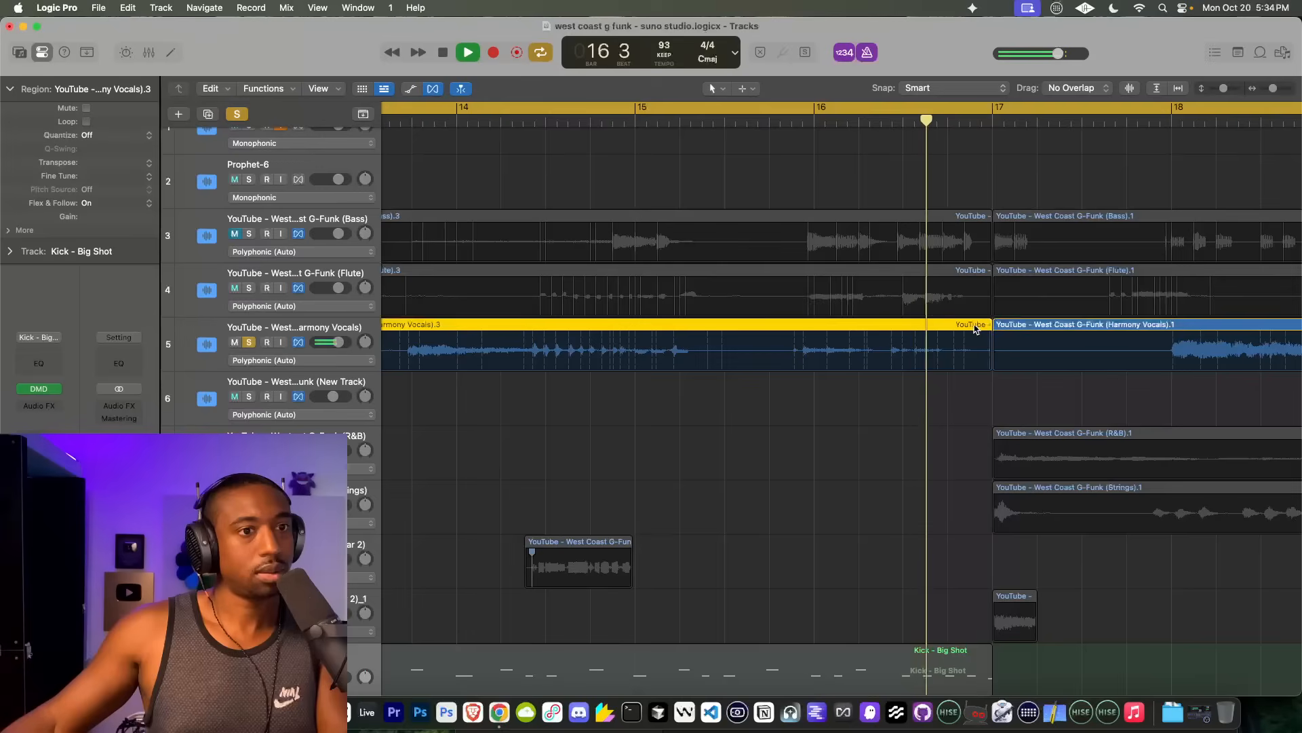
{"action": "left_click_drag", "start_coordinate": [962, 331], "coordinate": [772, 342]}
{"action": "key", "text": "space"}
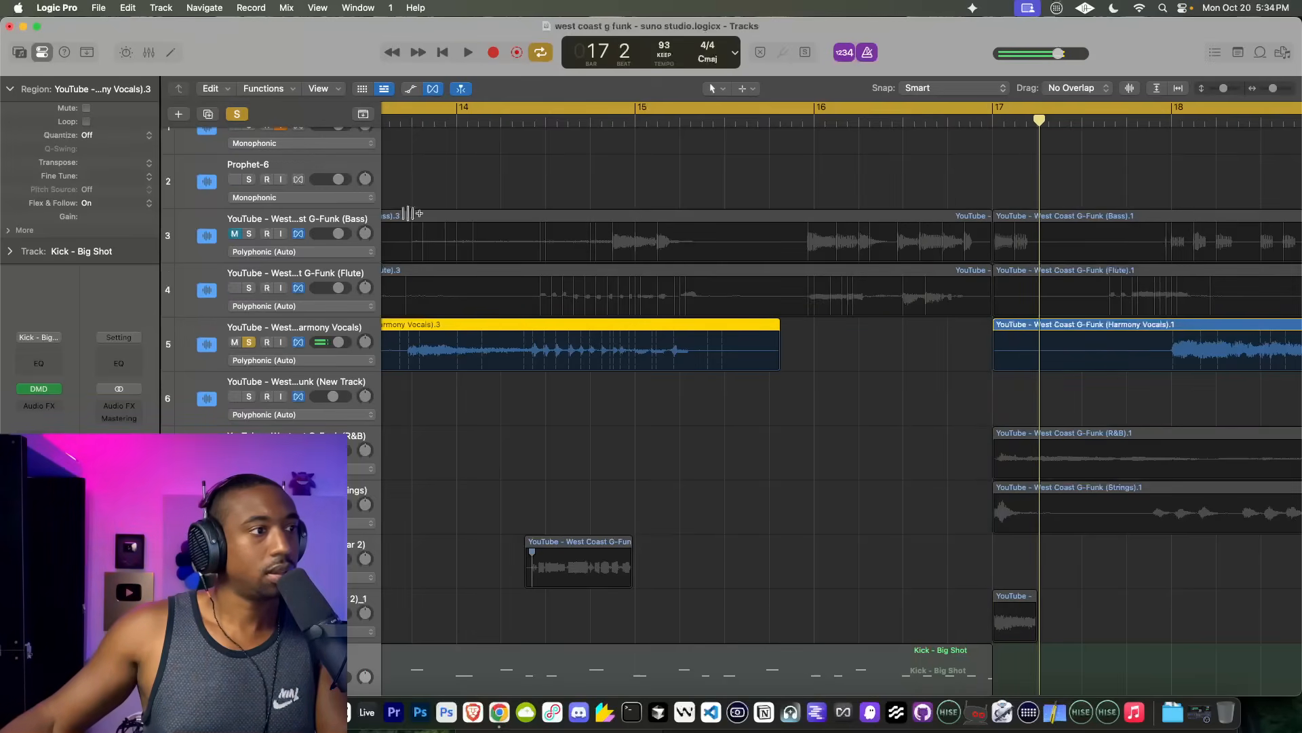
{"action": "left_click", "coordinate": [249, 343]}
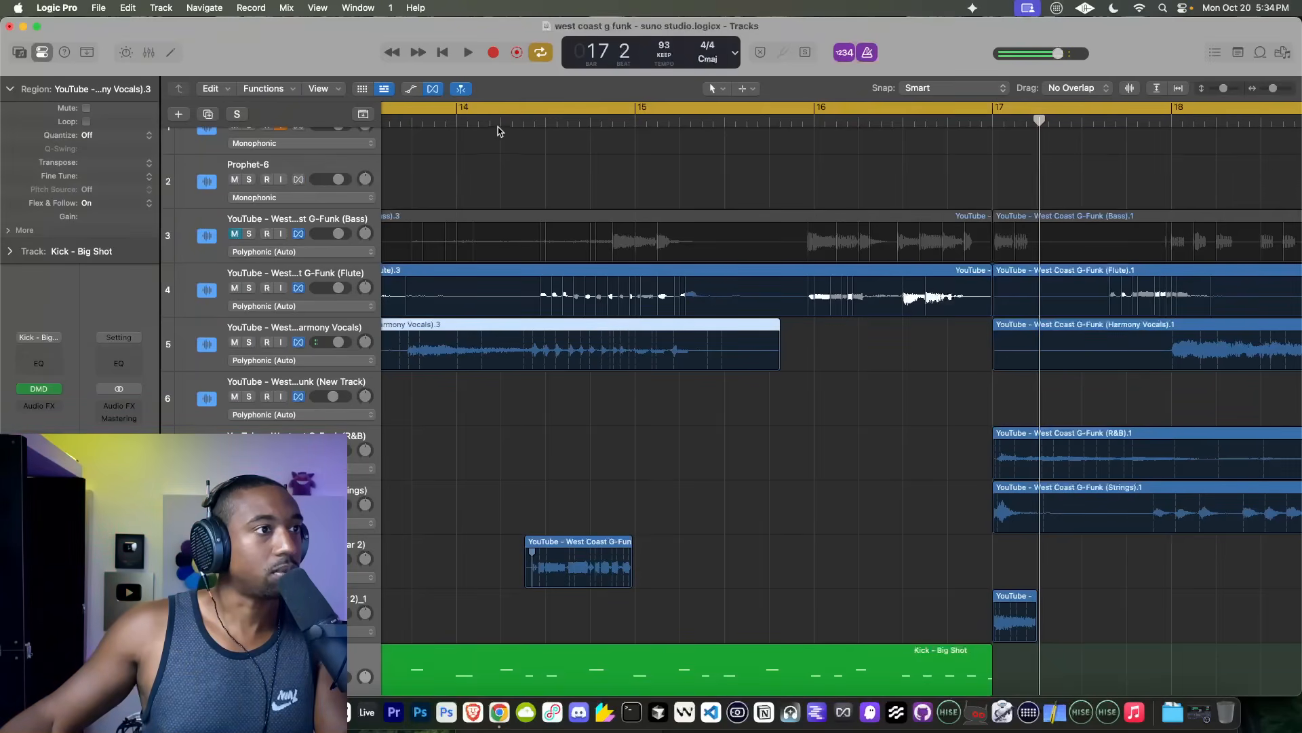
Step: Audition the Harmony Vocals in solo and shorten the region starting at bar 9 to end at about bar 14 beat 2
{"action": "left_click", "coordinate": [500, 129]}
{"action": "left_click", "coordinate": [250, 342]}
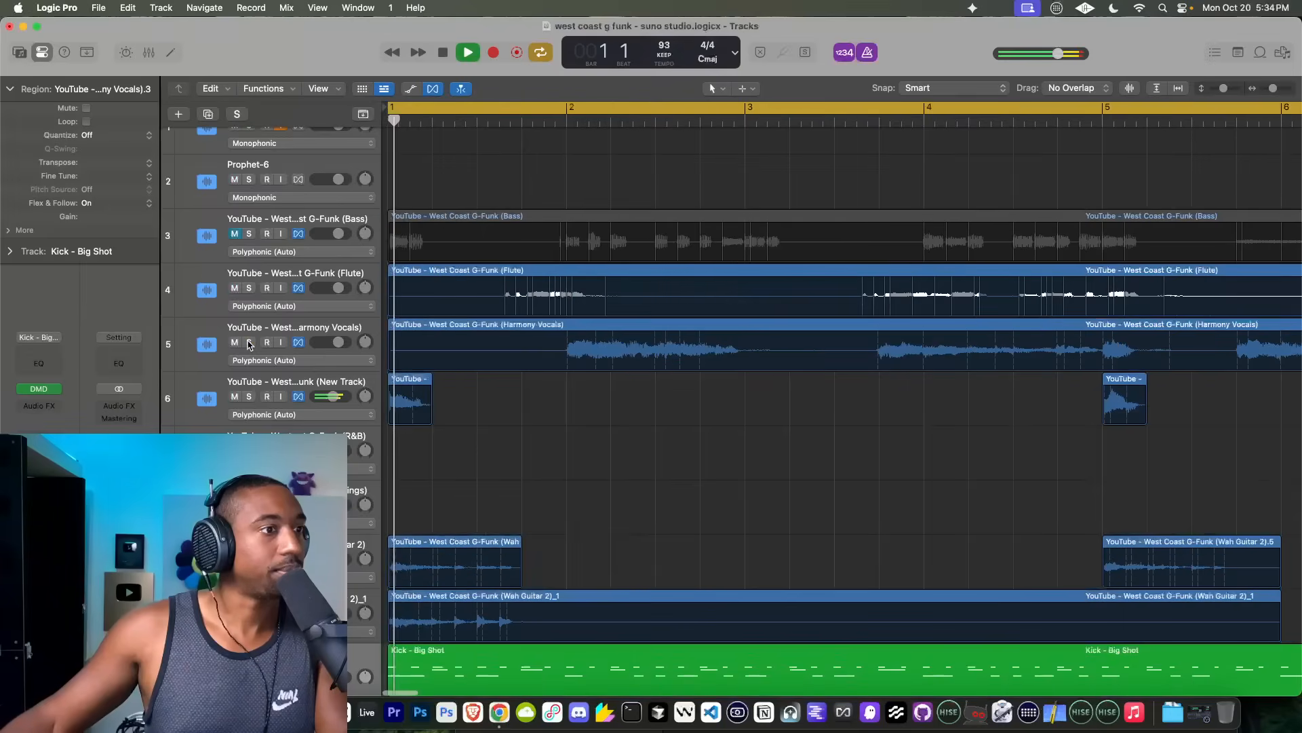
{"action": "key", "text": "space"}
{"action": "scroll", "coordinate": [858, 277], "scroll_direction": "down", "scroll_amount": 8}
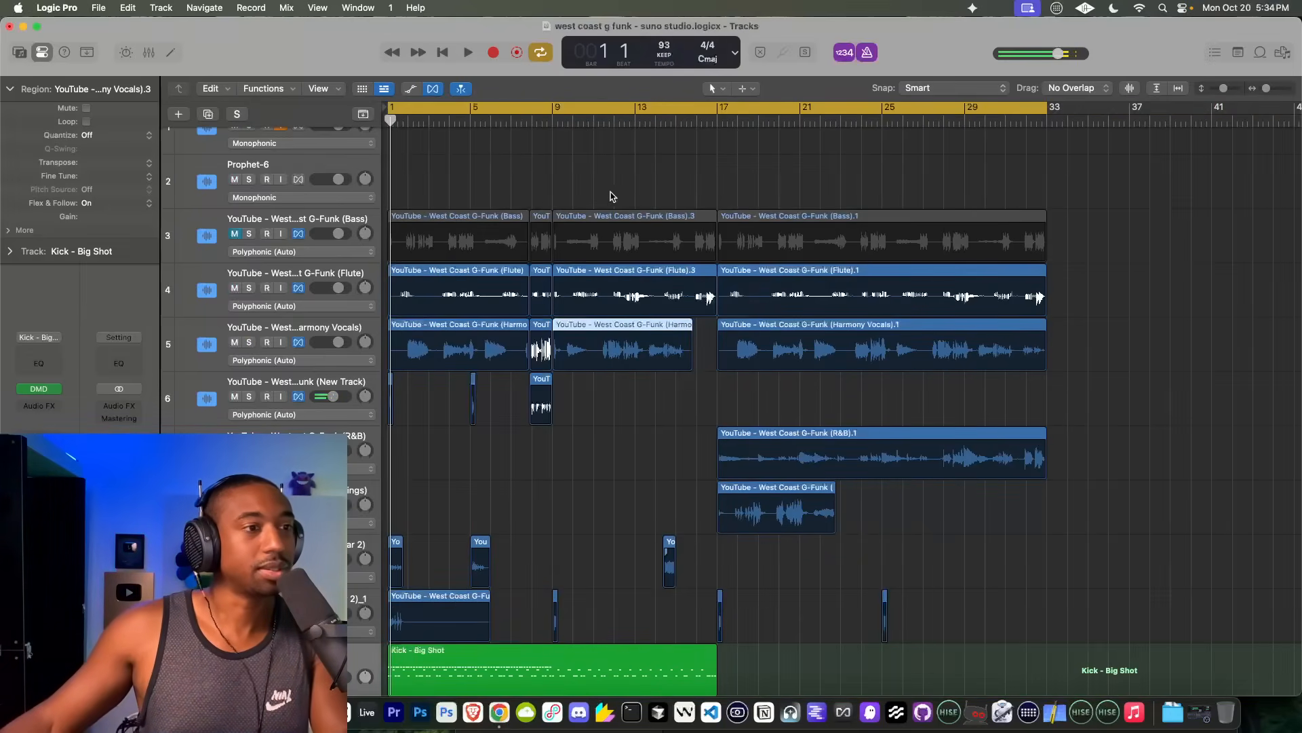
{"action": "scroll", "coordinate": [556, 244], "scroll_direction": "up", "scroll_amount": 6}
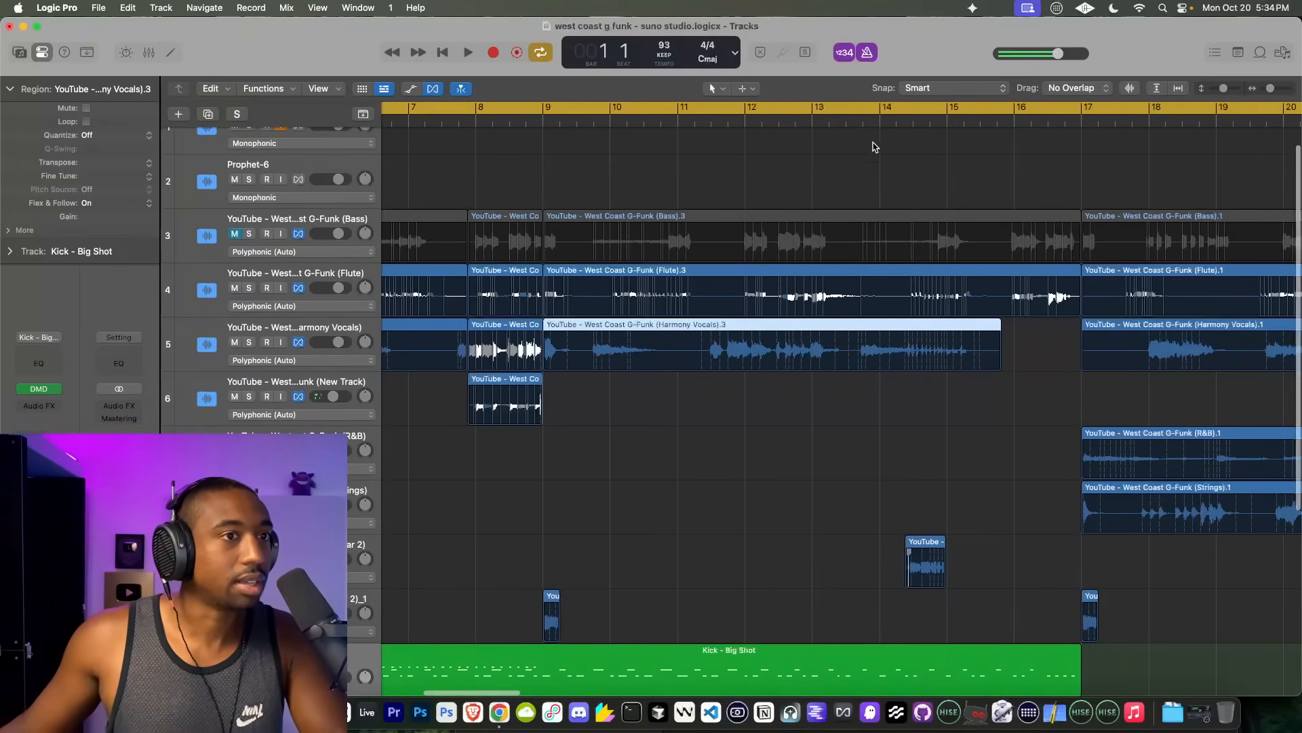
{"action": "key", "text": "space"}
{"action": "key", "text": "ctrl+s"}
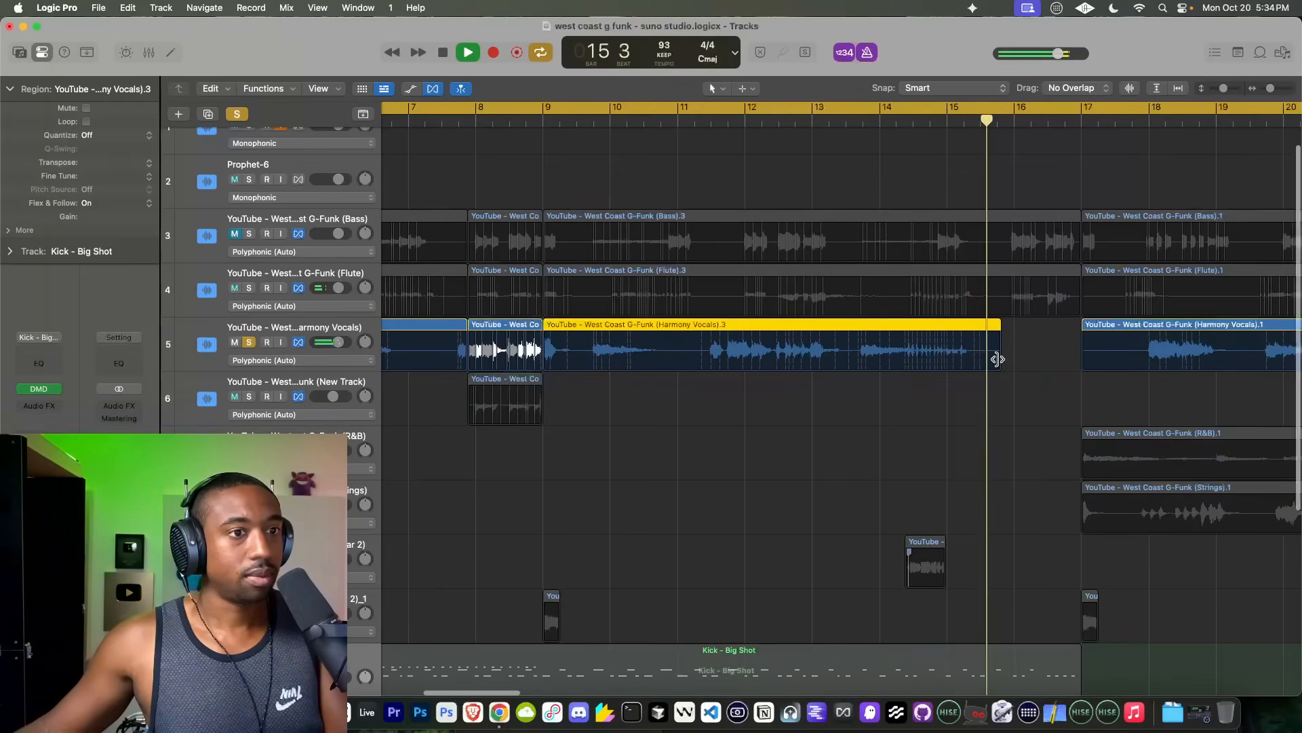
{"action": "left_click_drag", "start_coordinate": [997, 359], "coordinate": [905, 361]}
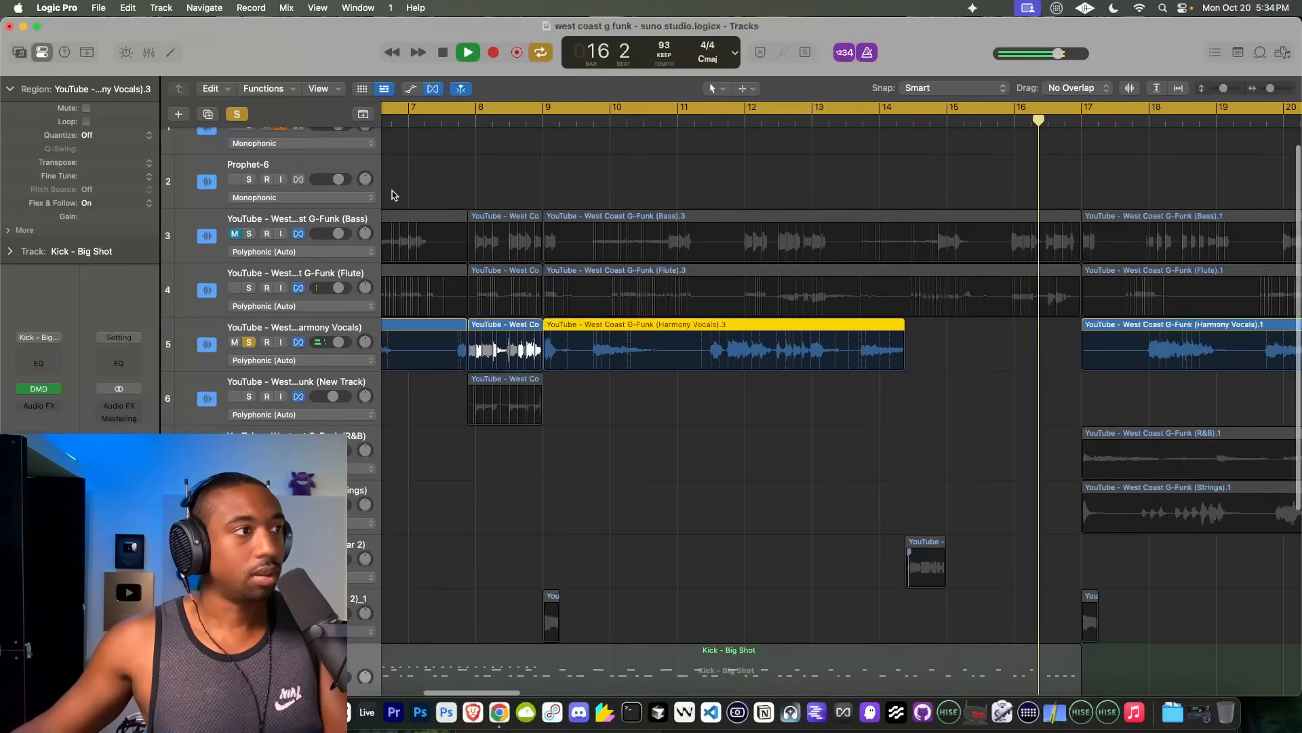
{"action": "key", "text": "space"}
{"action": "left_click", "coordinate": [249, 342]}
Step: Shorten the end of the Harmony Vocals region that starts at bar 17, removing its closing passage
{"action": "scroll", "coordinate": [780, 298], "scroll_direction": "right", "scroll_amount": 10}
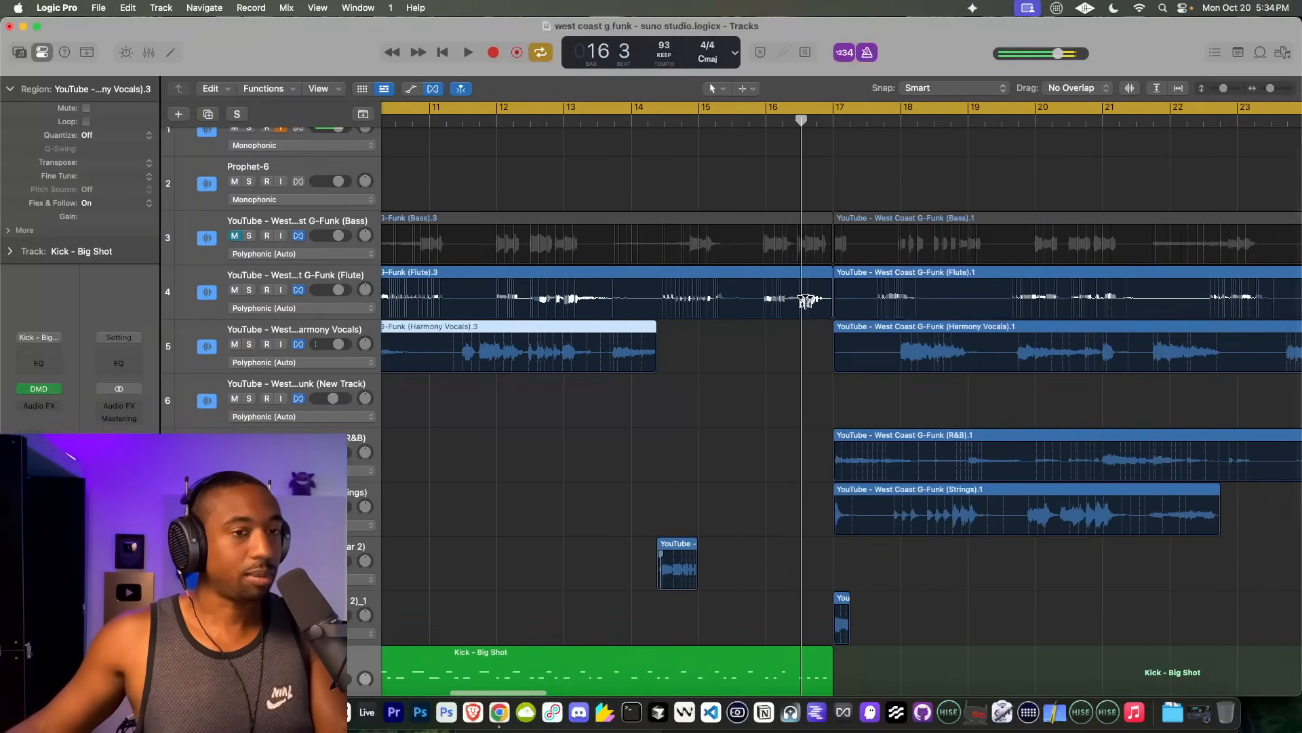
{"action": "scroll", "coordinate": [805, 301], "scroll_direction": "right", "scroll_amount": 14}
{"action": "scroll", "coordinate": [805, 301], "scroll_direction": "down", "scroll_amount": 5}
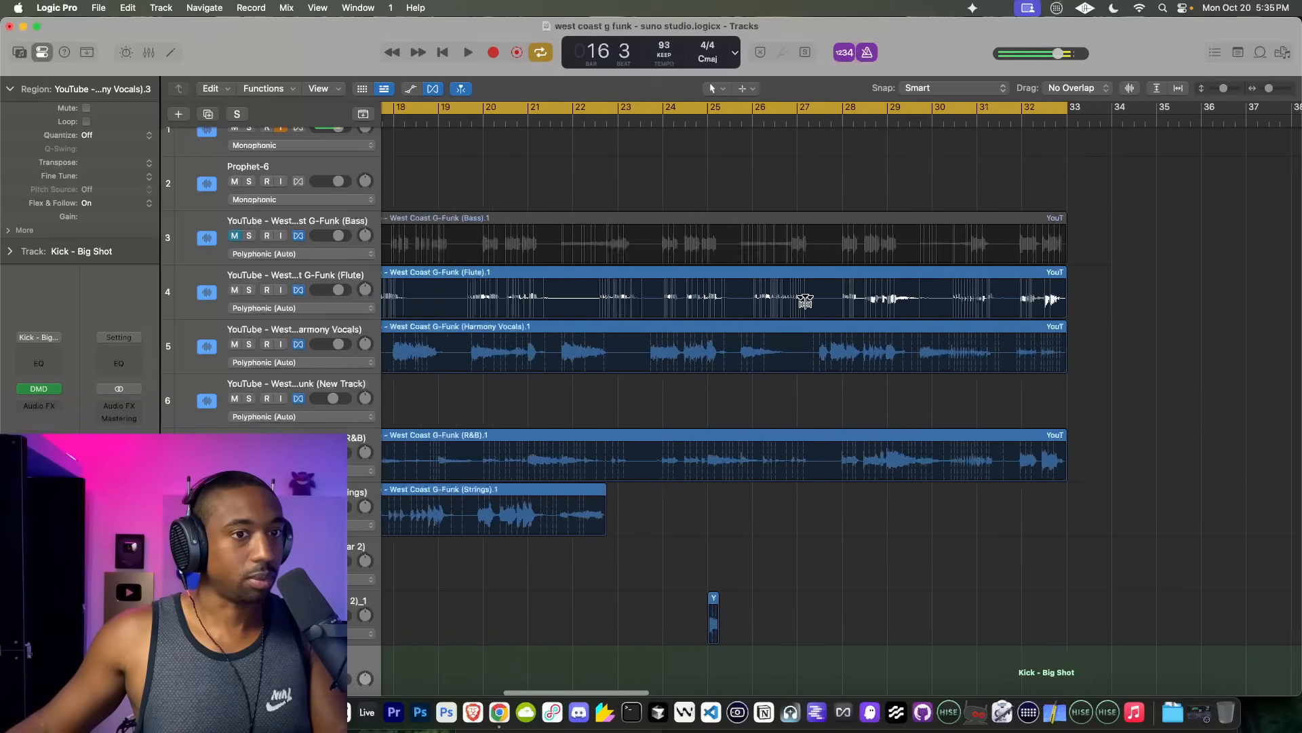
{"action": "left_click_drag", "start_coordinate": [1014, 360], "coordinate": [916, 371]}
Step: While playing the arrangement from bar 1, turn off the metronome and the MIC track's input monitoring
{"action": "key", "text": "space"}
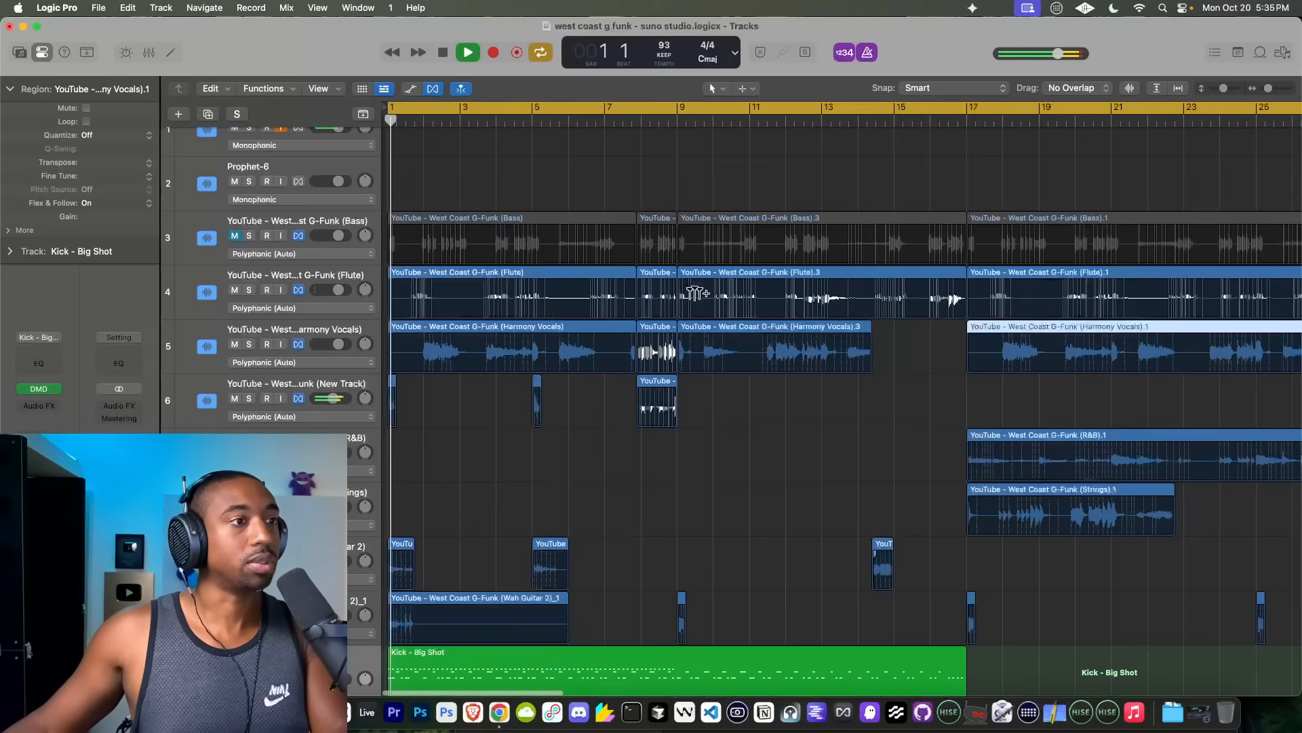
{"action": "scroll", "coordinate": [597, 285], "scroll_direction": "up", "scroll_amount": 2}
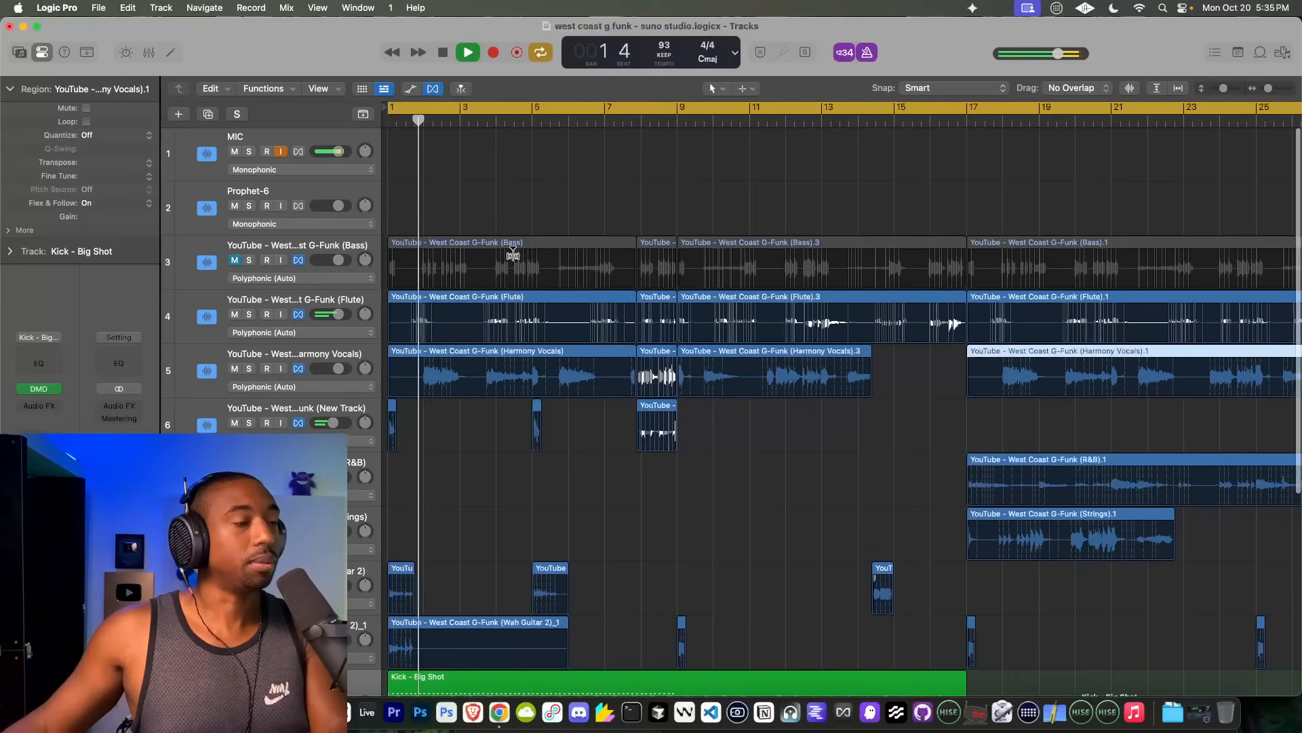
{"action": "scroll", "coordinate": [638, 258], "scroll_direction": "down", "scroll_amount": 5}
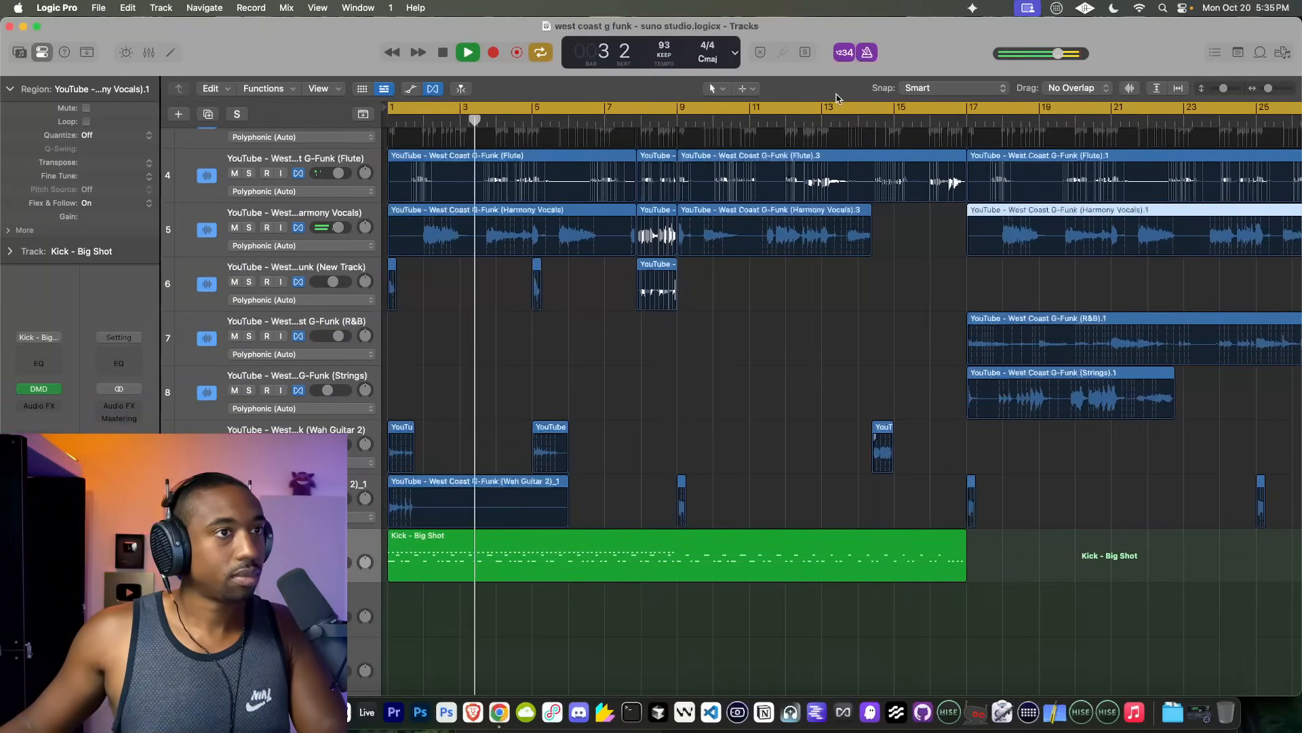
{"action": "scroll", "coordinate": [596, 346], "scroll_direction": "up", "scroll_amount": 5}
{"action": "left_click", "coordinate": [280, 152]}
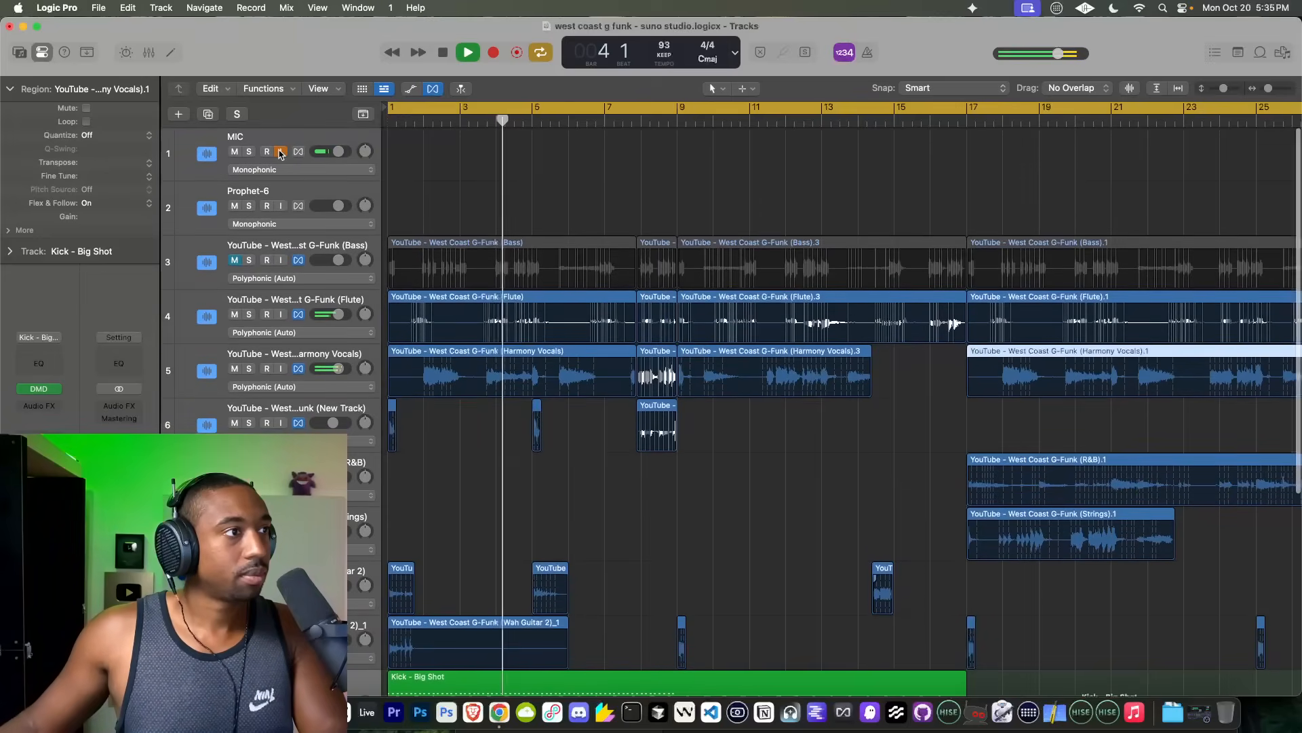
{"action": "left_click", "coordinate": [280, 152]}
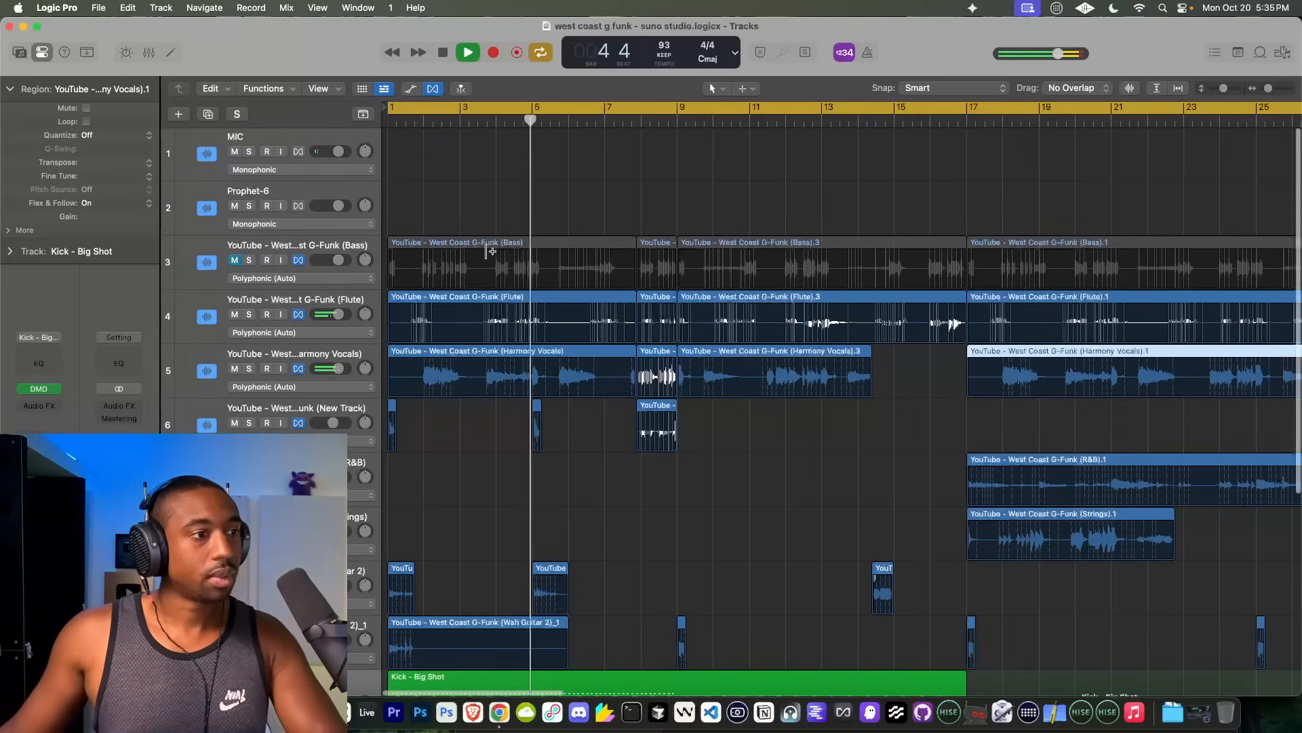
Step: Open the Kick - Big Shot region in the piano roll and delete the stray notes past bar 17
{"action": "scroll", "coordinate": [488, 298], "scroll_direction": "down", "scroll_amount": 6}
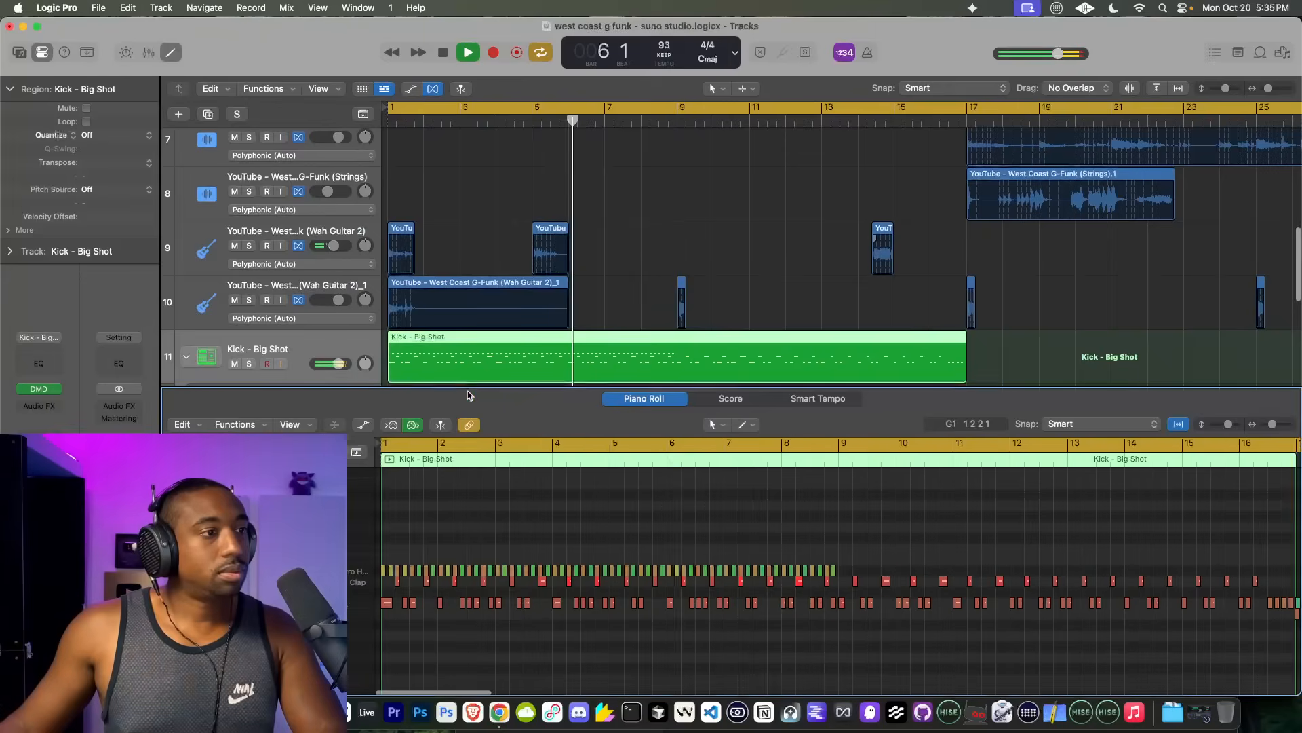
{"action": "double_click", "coordinate": [471, 400]}
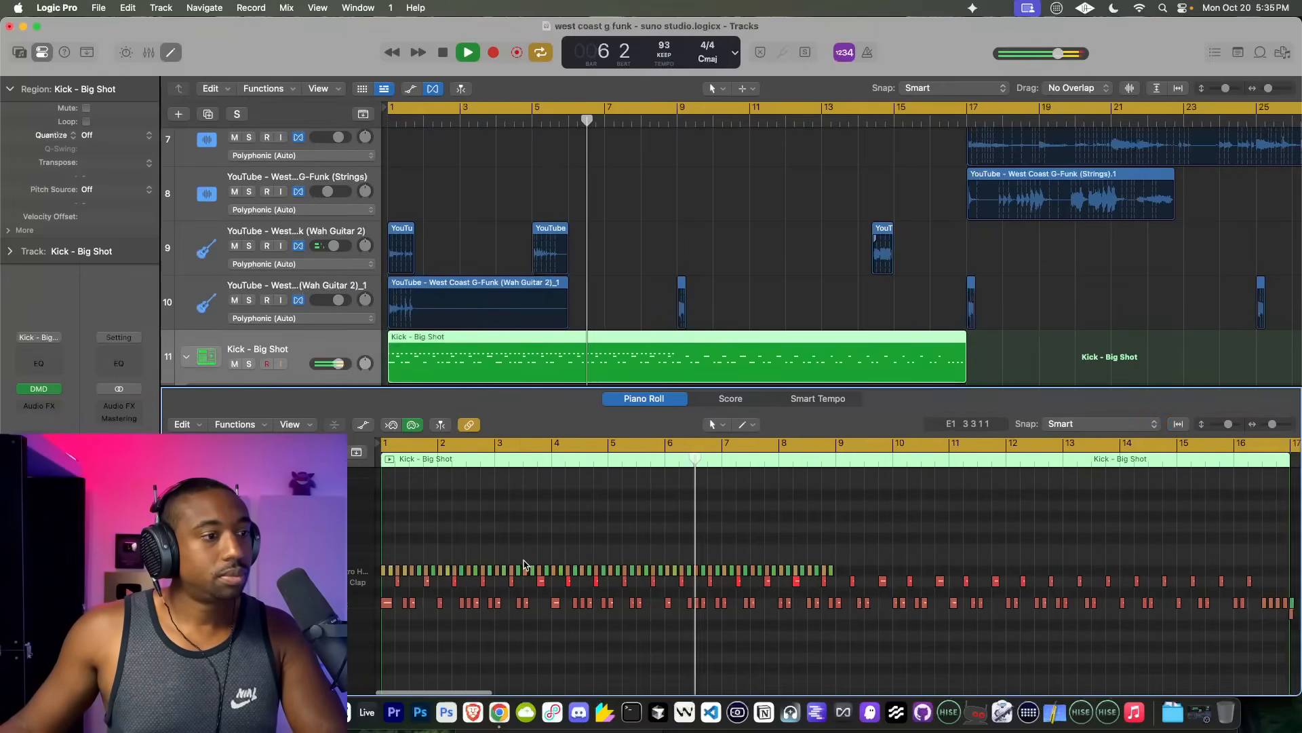
{"action": "scroll", "coordinate": [523, 564], "scroll_direction": "down", "scroll_amount": 5}
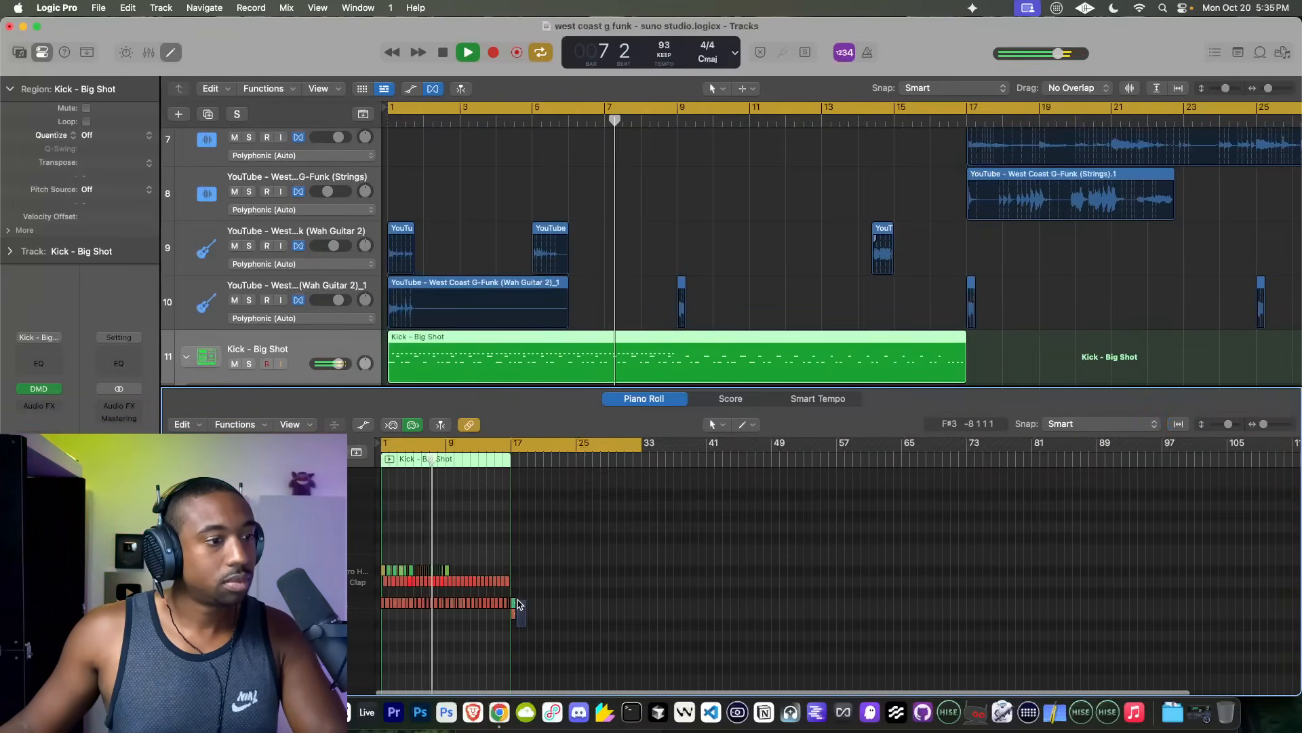
{"action": "scroll", "coordinate": [515, 601], "scroll_direction": "up", "scroll_amount": 10}
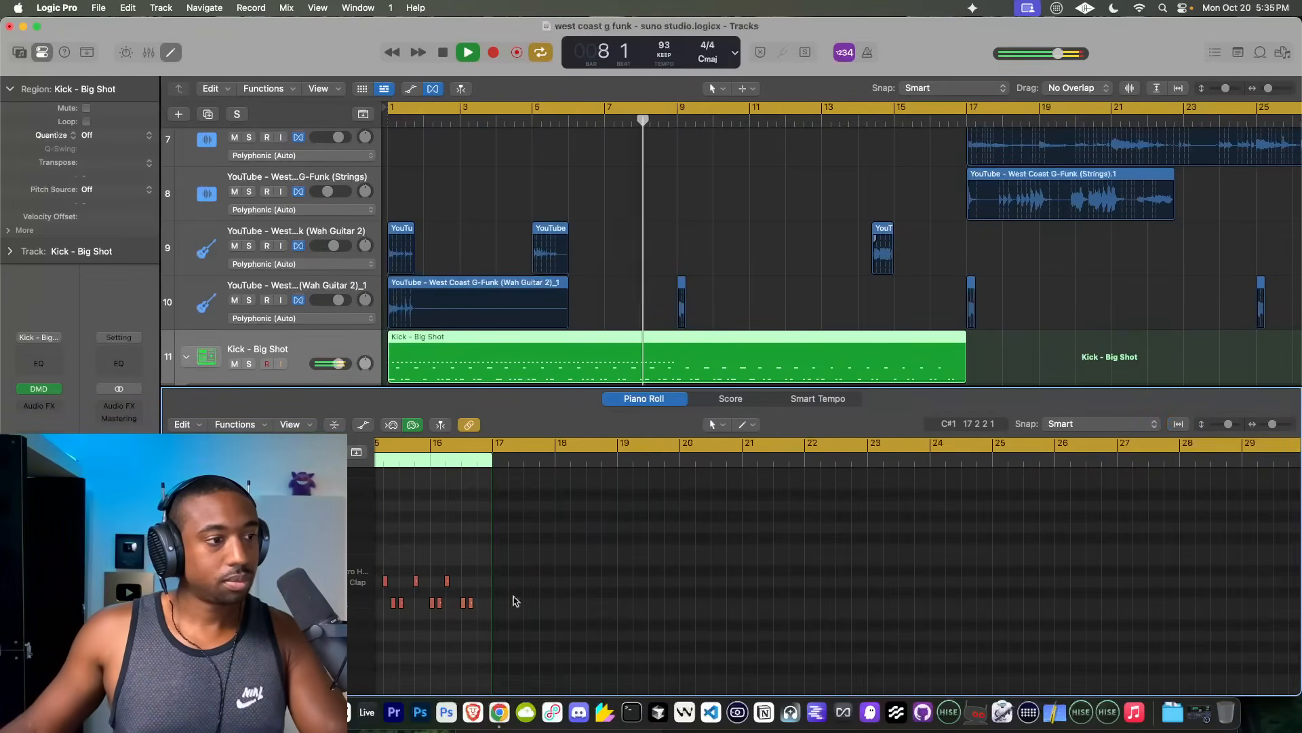
{"action": "scroll", "coordinate": [578, 630], "scroll_direction": "down", "scroll_amount": 4}
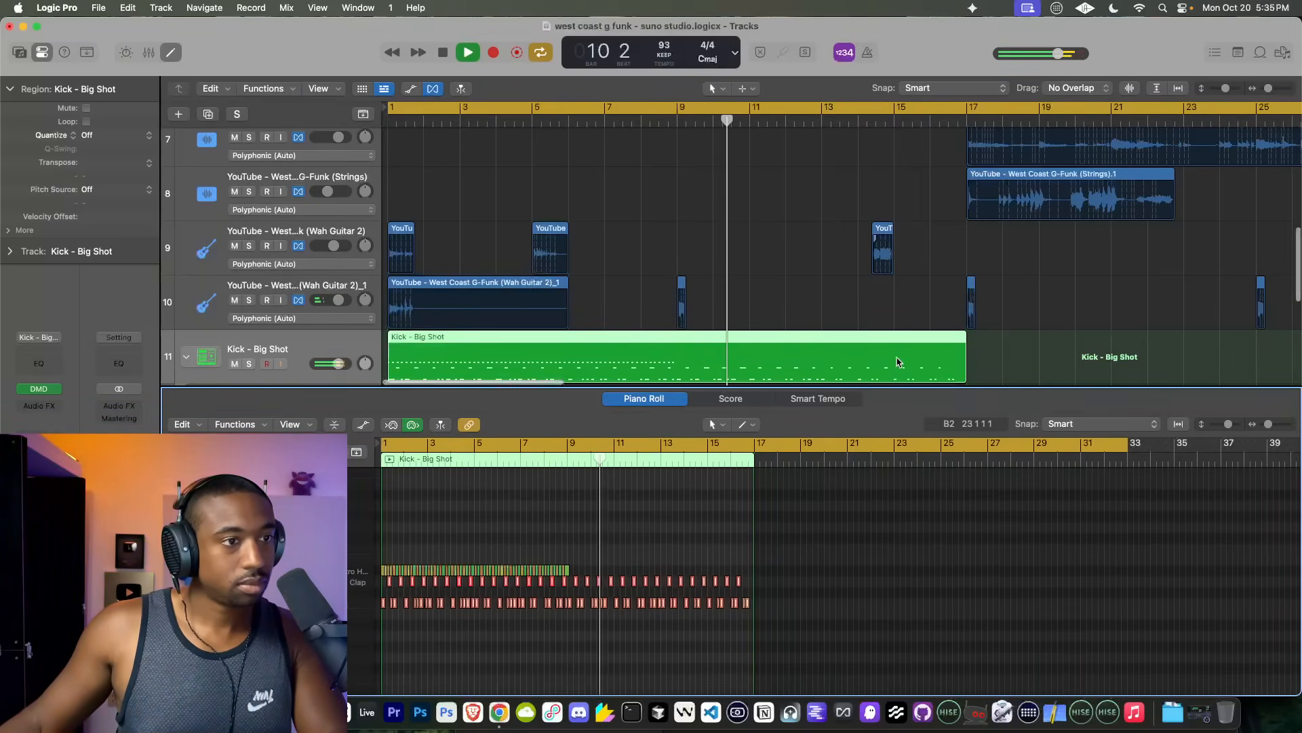
Step: Shorten the Kick - Big Shot region to end at bar 9, loop it to bar 17, and close the piano roll
{"action": "scroll", "coordinate": [950, 346], "scroll_direction": "down", "scroll_amount": 2}
{"action": "left_click_drag", "start_coordinate": [962, 338], "coordinate": [1231, 302]}
{"action": "scroll", "coordinate": [676, 329], "scroll_direction": "up", "scroll_amount": 3}
{"action": "left_click_drag", "start_coordinate": [617, 532], "coordinate": [255, 670]}
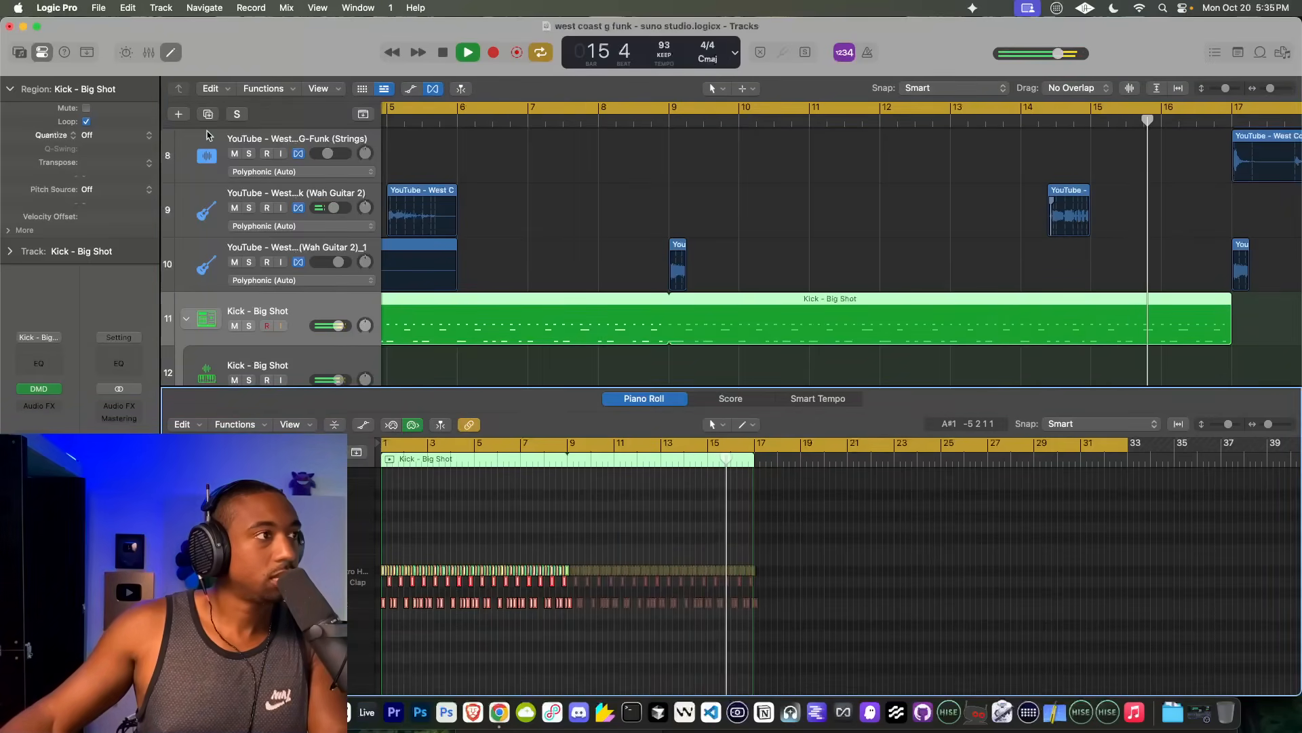
{"action": "key", "text": "e"}
Step: Play the arrangement from bar 1 and set the quantize of all four Flute regions to Off
{"action": "scroll", "coordinate": [856, 330], "scroll_direction": "up", "scroll_amount": 3}
{"action": "scroll", "coordinate": [857, 329], "scroll_direction": "up", "scroll_amount": 5}
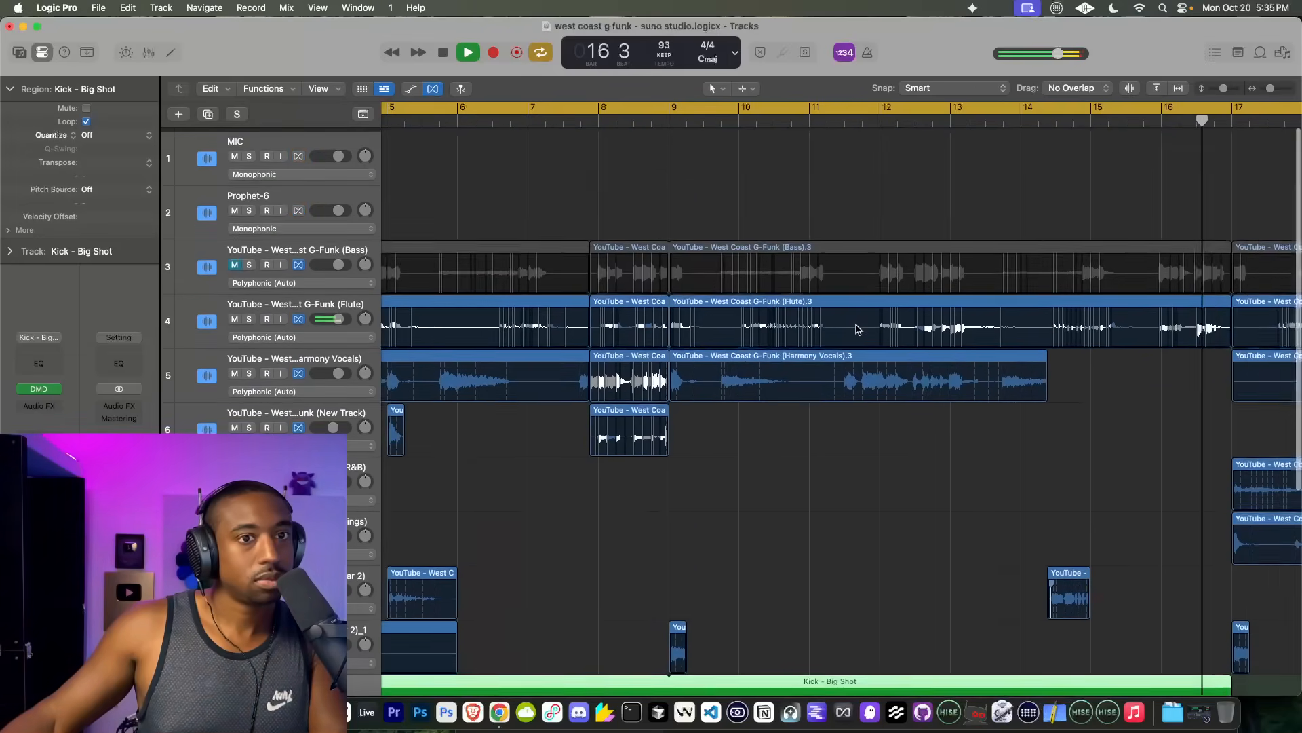
{"action": "scroll", "coordinate": [858, 330], "scroll_direction": "right", "scroll_amount": 5}
{"action": "key", "text": "space"}
{"action": "key", "text": "space"}
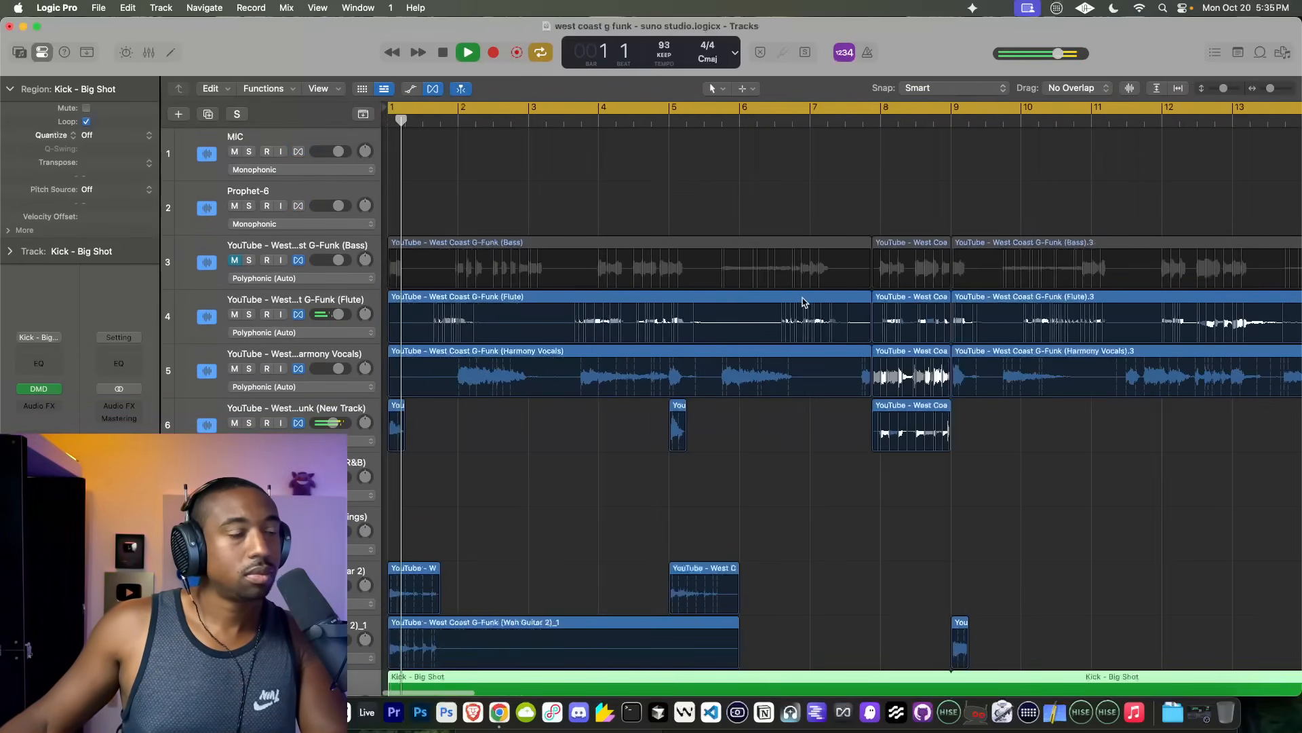
{"action": "scroll", "coordinate": [689, 308], "scroll_direction": "down", "scroll_amount": 5}
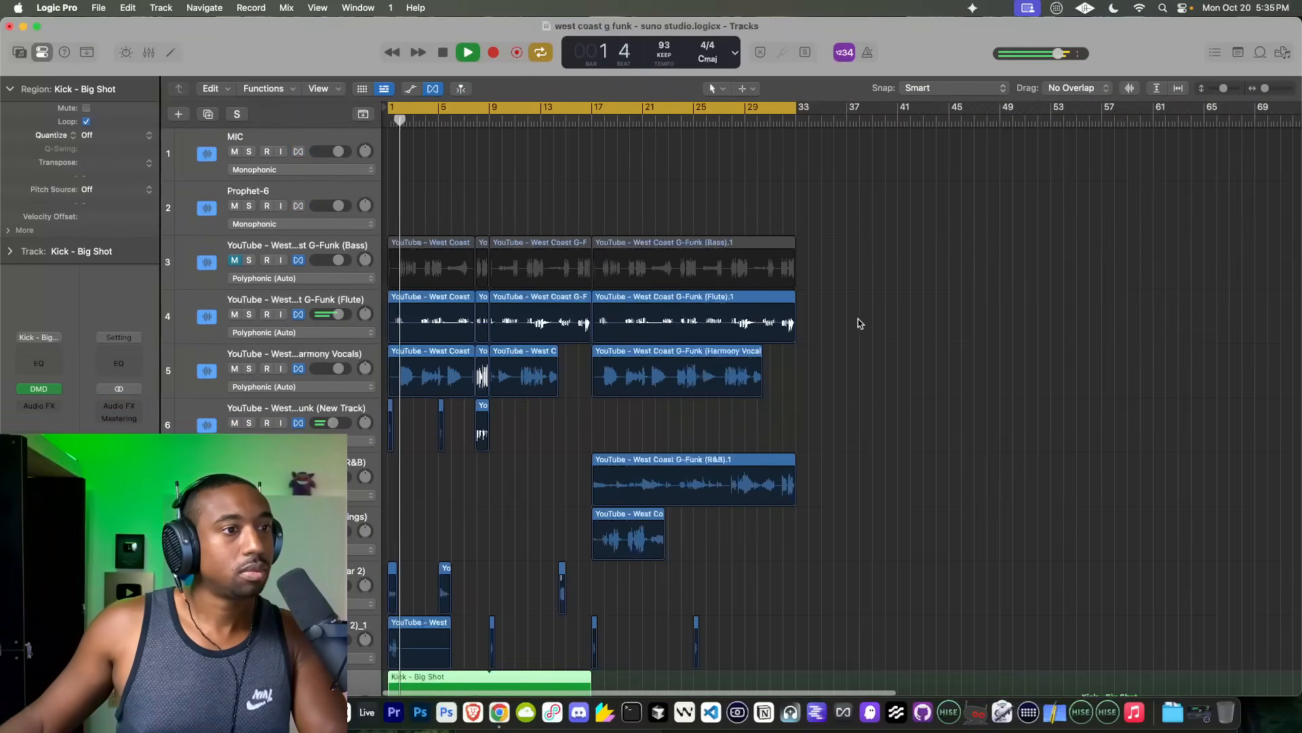
{"action": "left_click_drag", "start_coordinate": [859, 320], "coordinate": [394, 322]}
{"action": "left_click", "coordinate": [111, 135]}
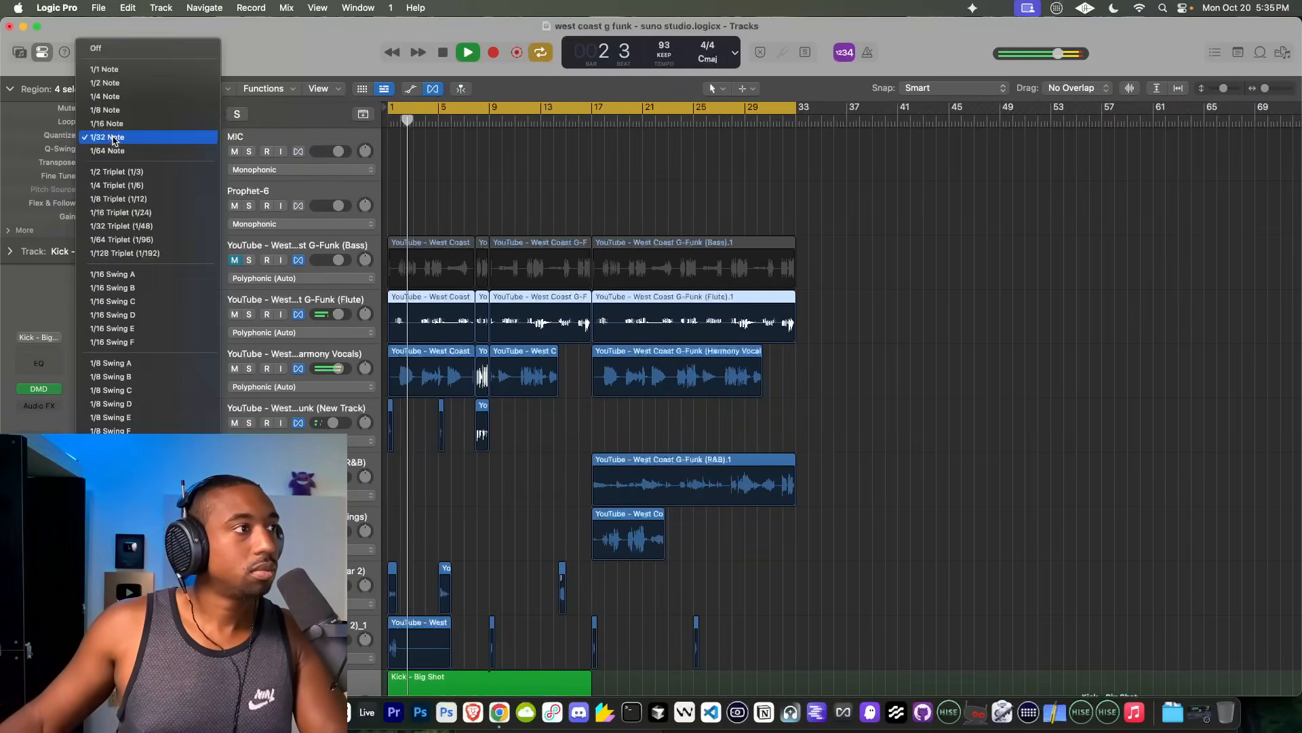
{"action": "left_click", "coordinate": [120, 54]}
Step: Unmute the Bass track during playback and restart the arrangement from around bar 8
{"action": "scroll", "coordinate": [539, 355], "scroll_direction": "up", "scroll_amount": 5}
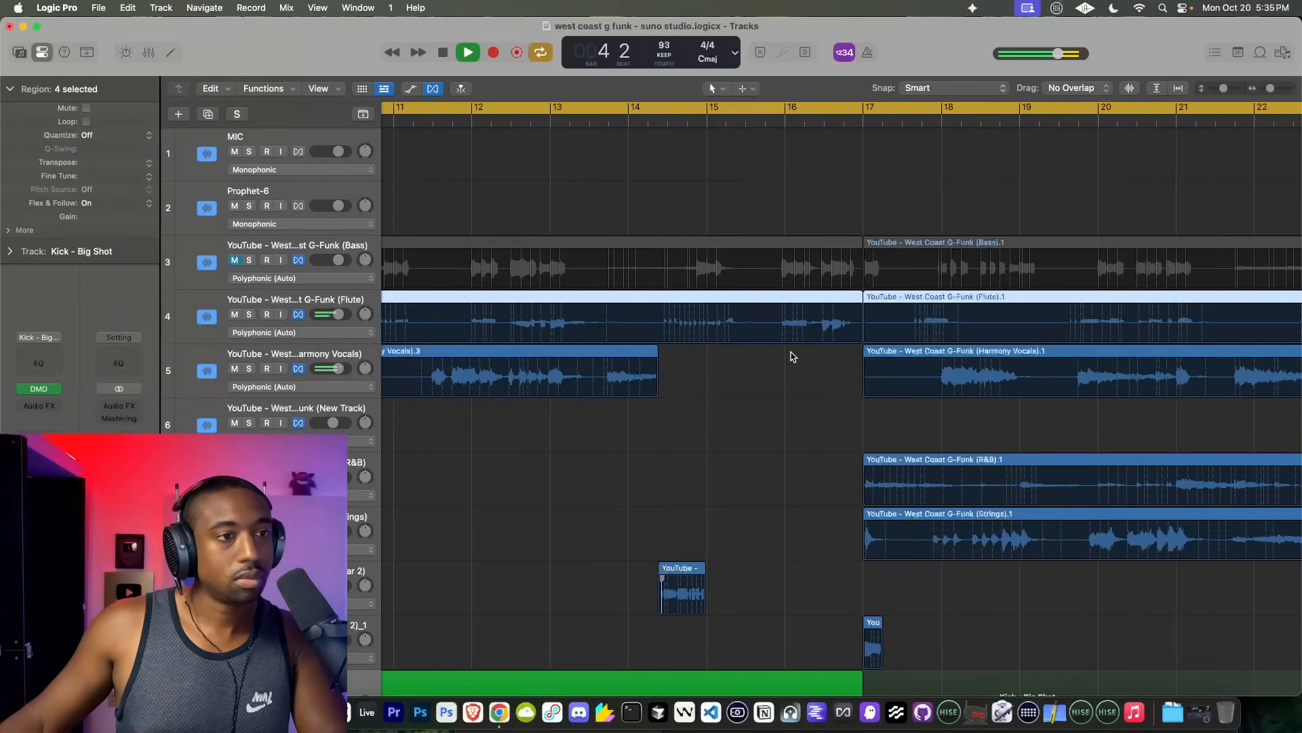
{"action": "scroll", "coordinate": [769, 340], "scroll_direction": "down", "scroll_amount": 10}
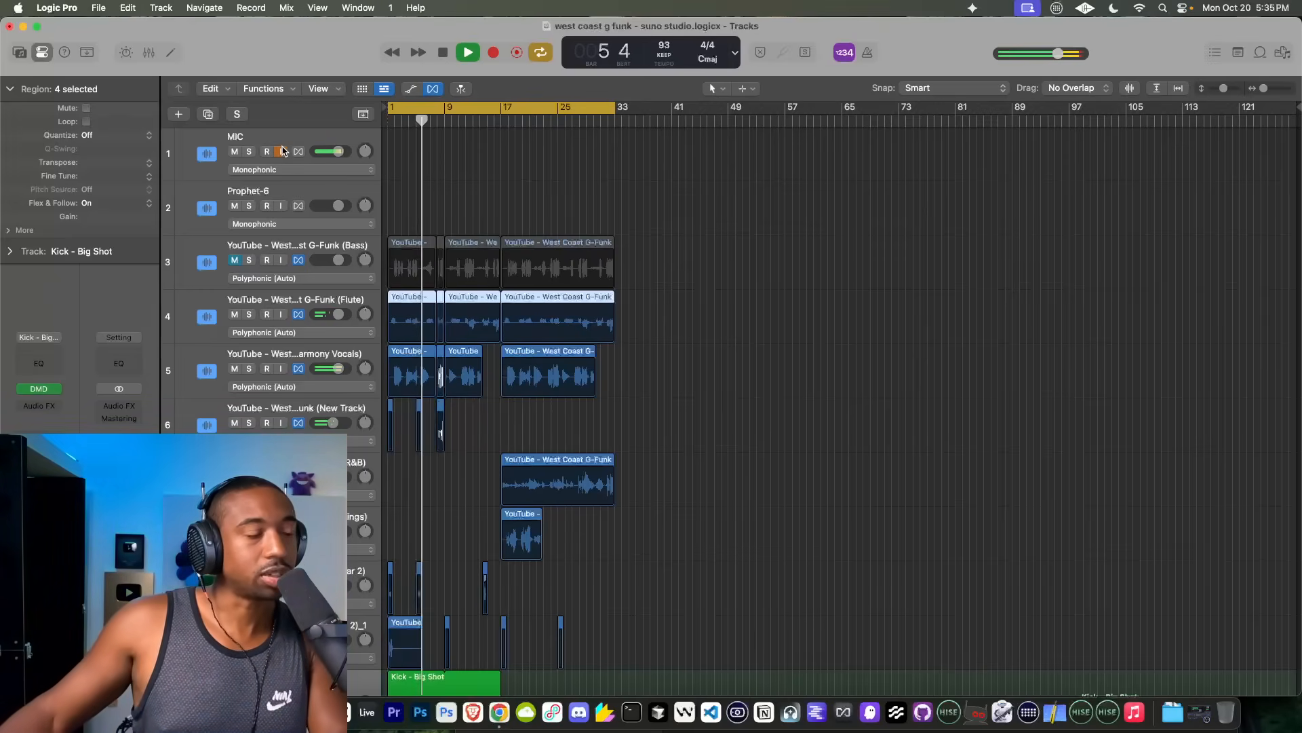
{"action": "scroll", "coordinate": [475, 309], "scroll_direction": "up", "scroll_amount": 5}
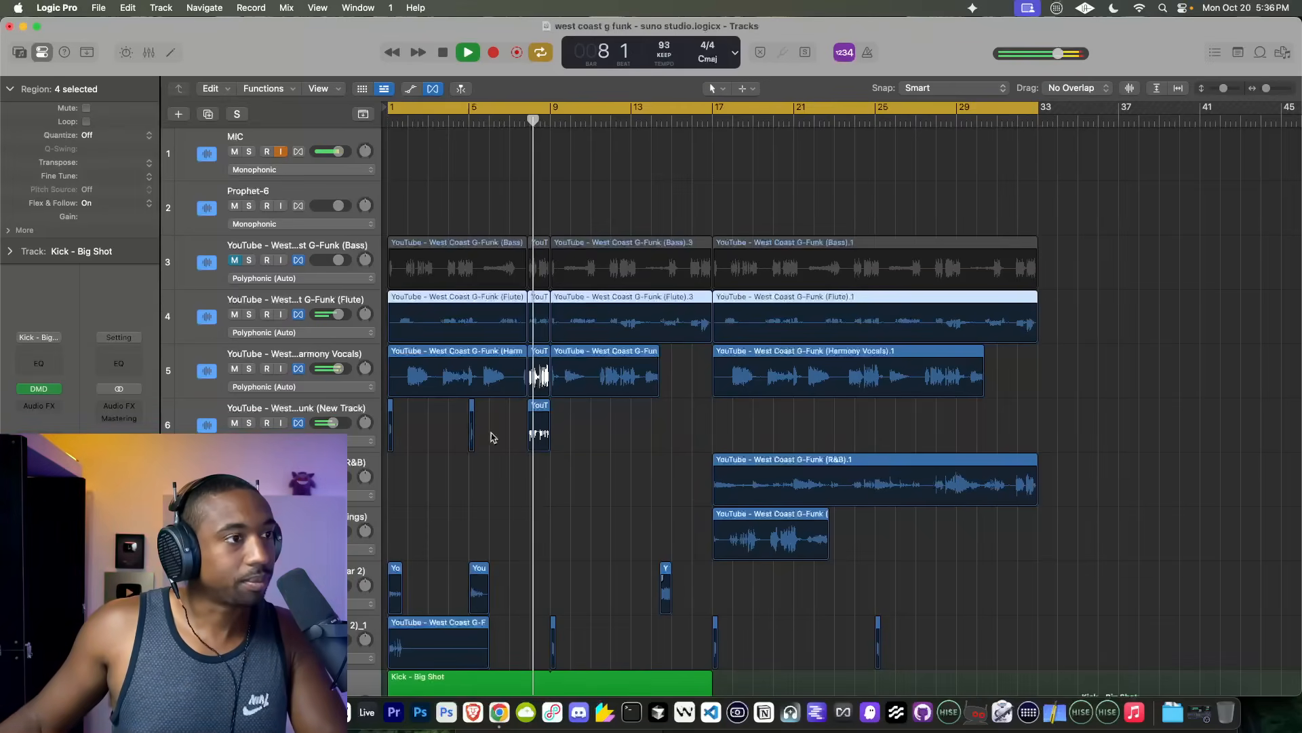
{"action": "left_click", "coordinate": [234, 260]}
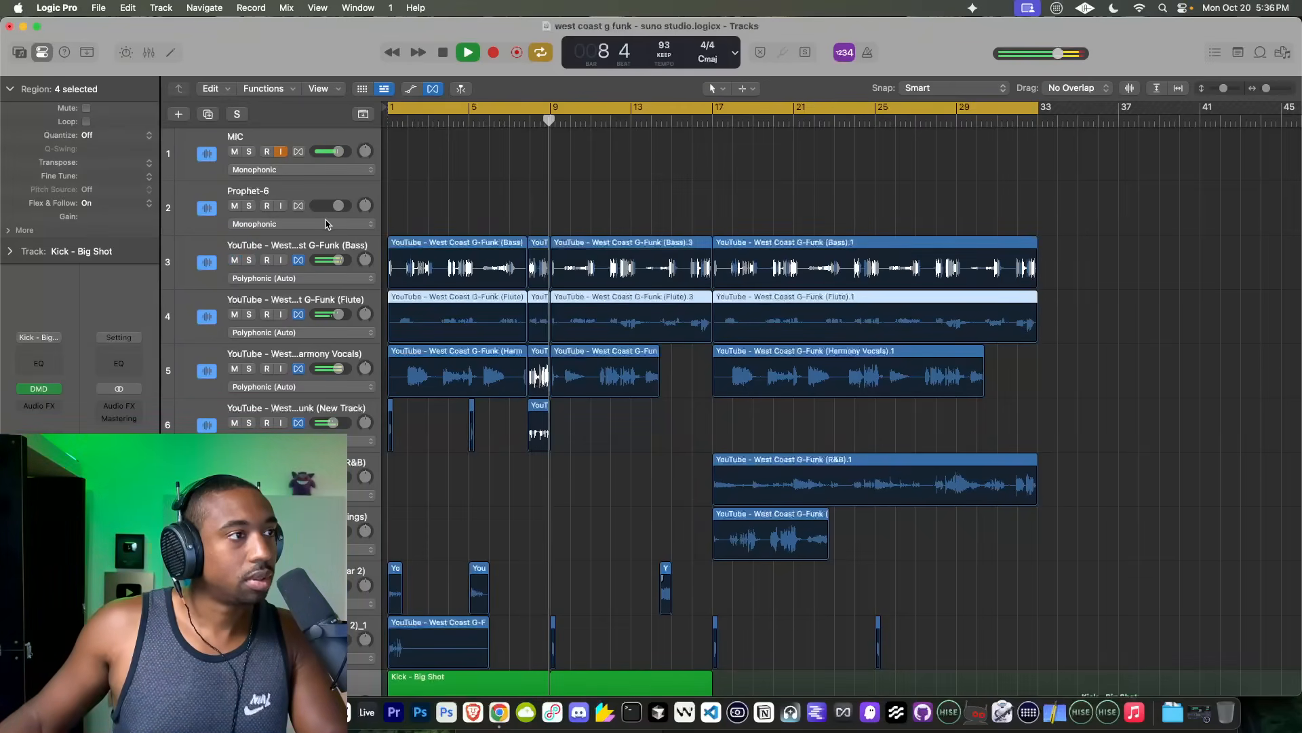
{"action": "key", "text": "space"}
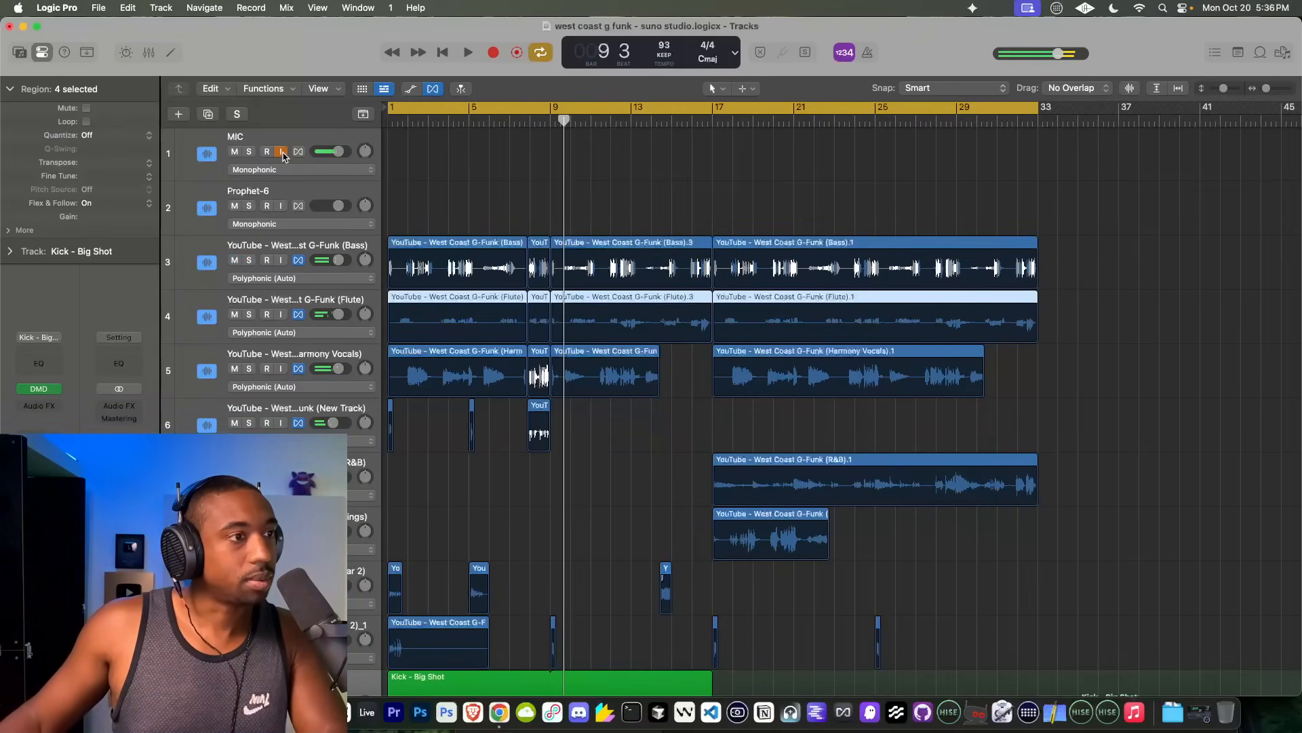
{"action": "double_click", "coordinate": [535, 122]}
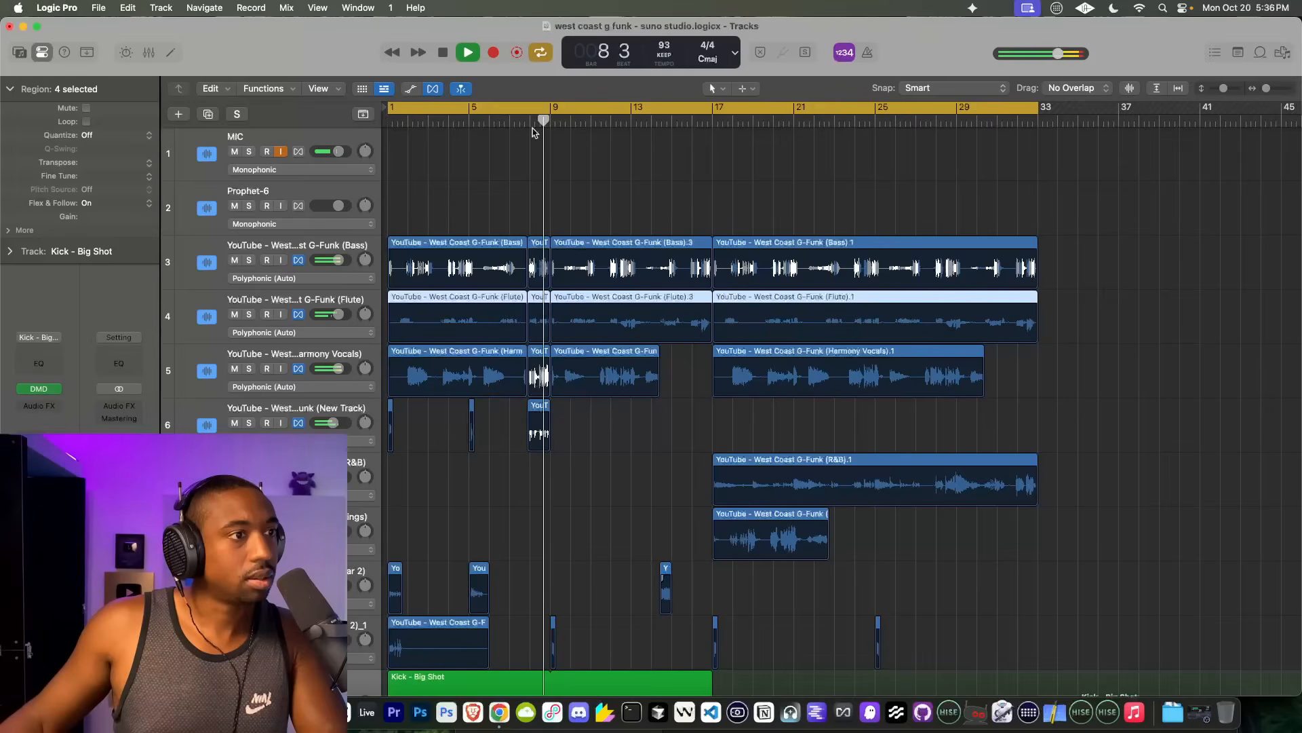
Step: Delete the short Wah Guitar 2_1 regions at bars 9, 17 and 25
{"action": "scroll", "coordinate": [553, 438], "scroll_direction": "down", "scroll_amount": 2}
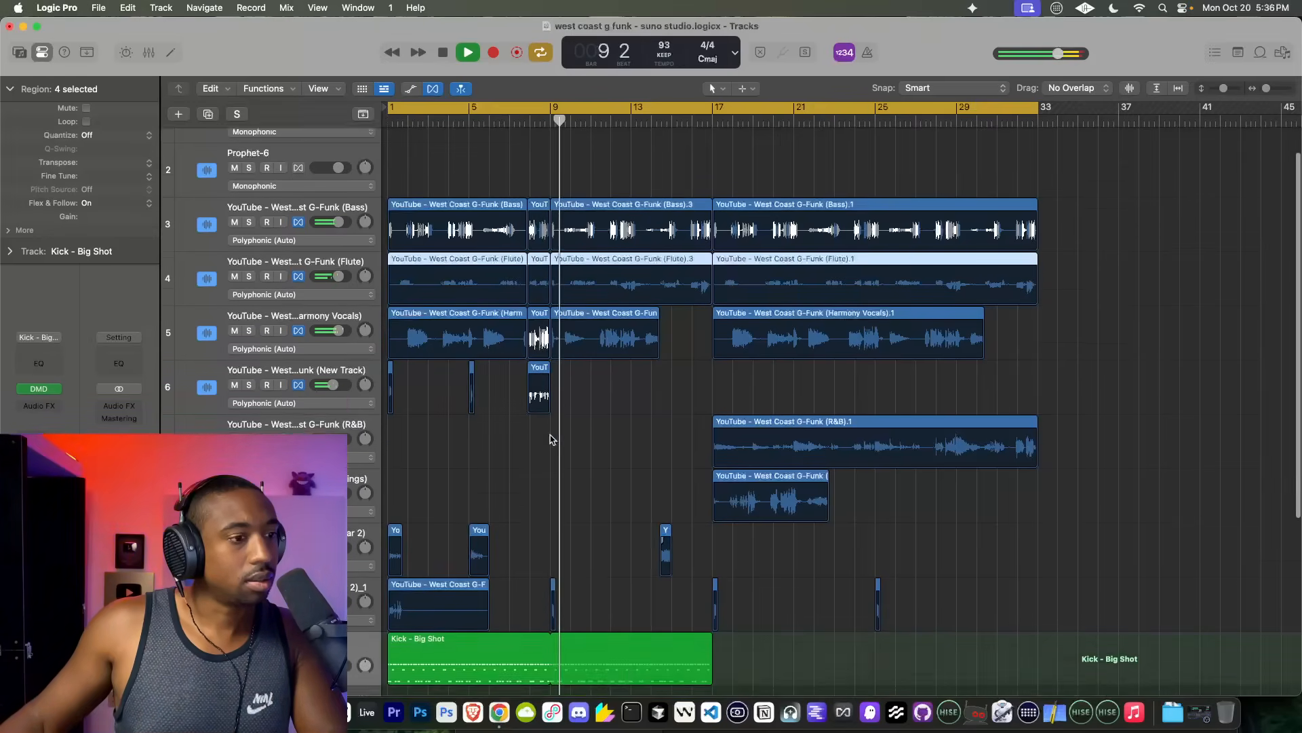
{"action": "left_click", "coordinate": [553, 586]}
{"action": "key", "text": "Delete"}
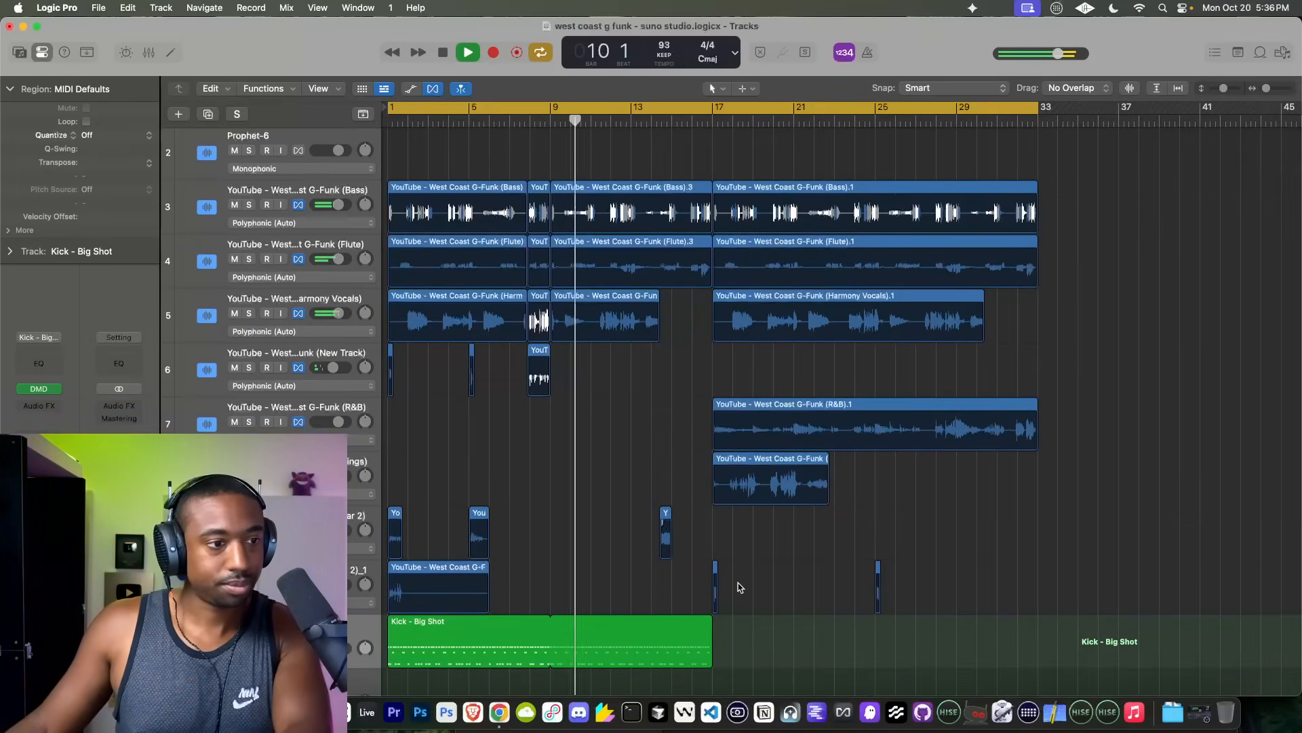
{"action": "left_click_drag", "start_coordinate": [671, 593], "coordinate": [746, 582]}
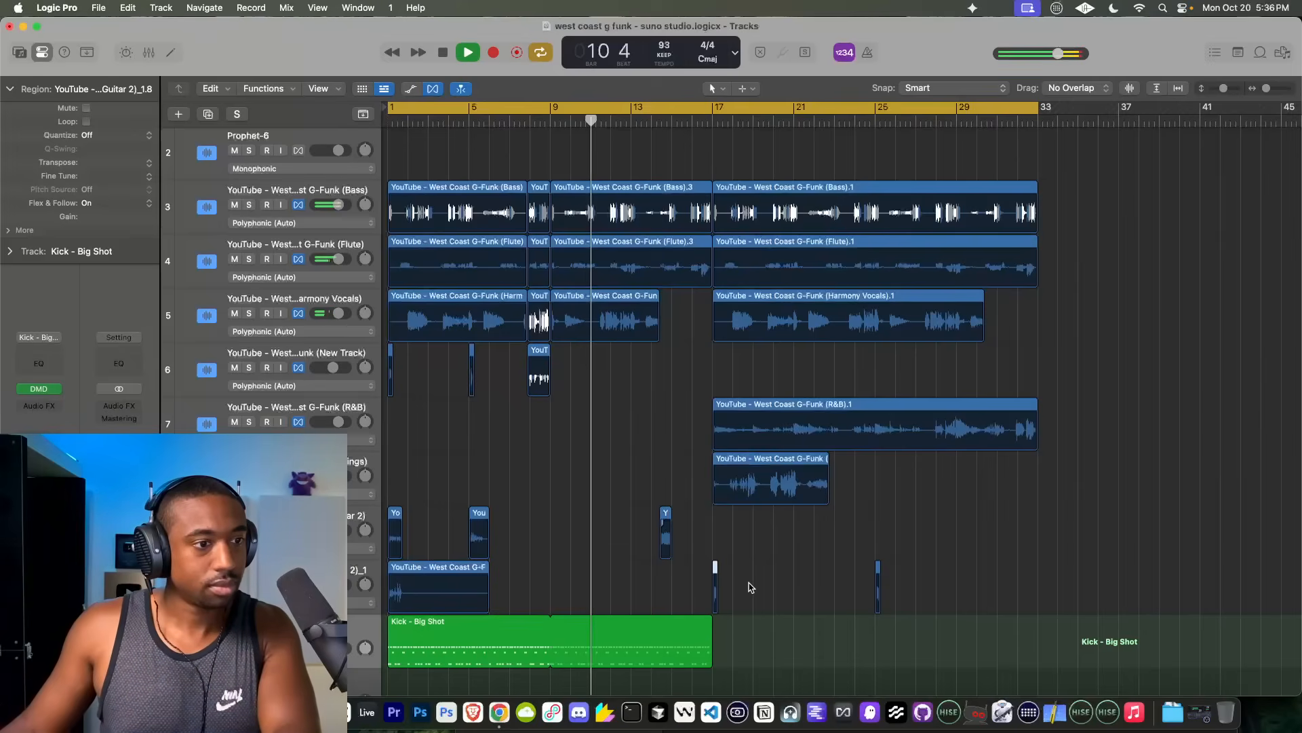
{"action": "key", "text": "Delete"}
{"action": "key", "text": "Delete"}
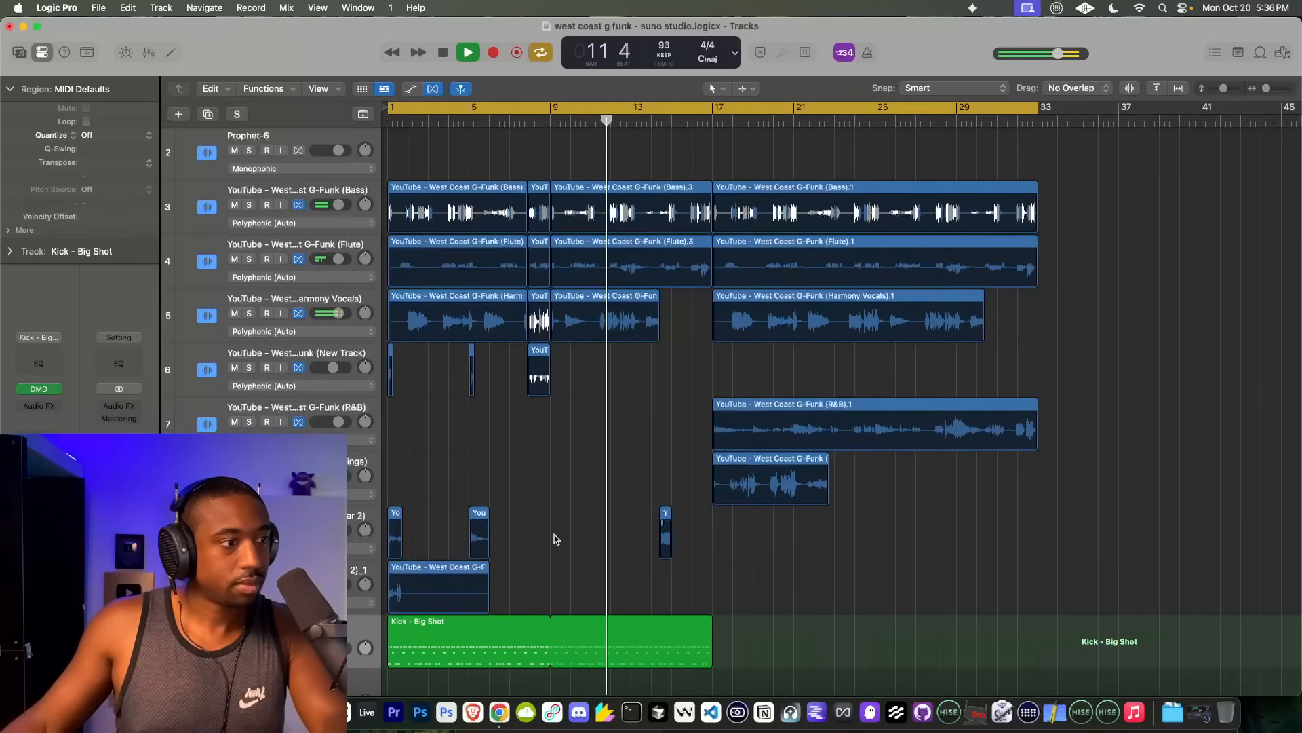
Step: Restart playback and audition the Bass passage from bar 12 alongside the other stems
{"action": "left_click", "coordinate": [394, 521]}
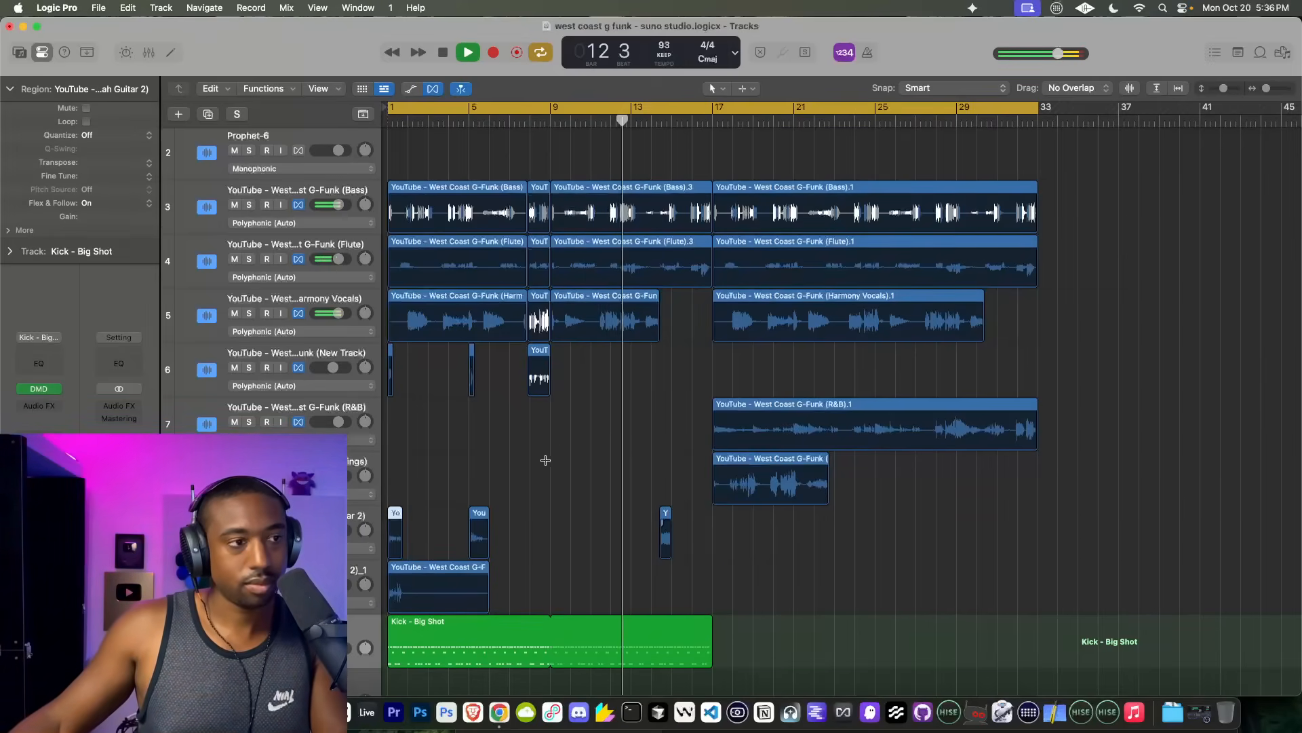
{"action": "scroll", "coordinate": [594, 352], "scroll_direction": "up", "scroll_amount": 5}
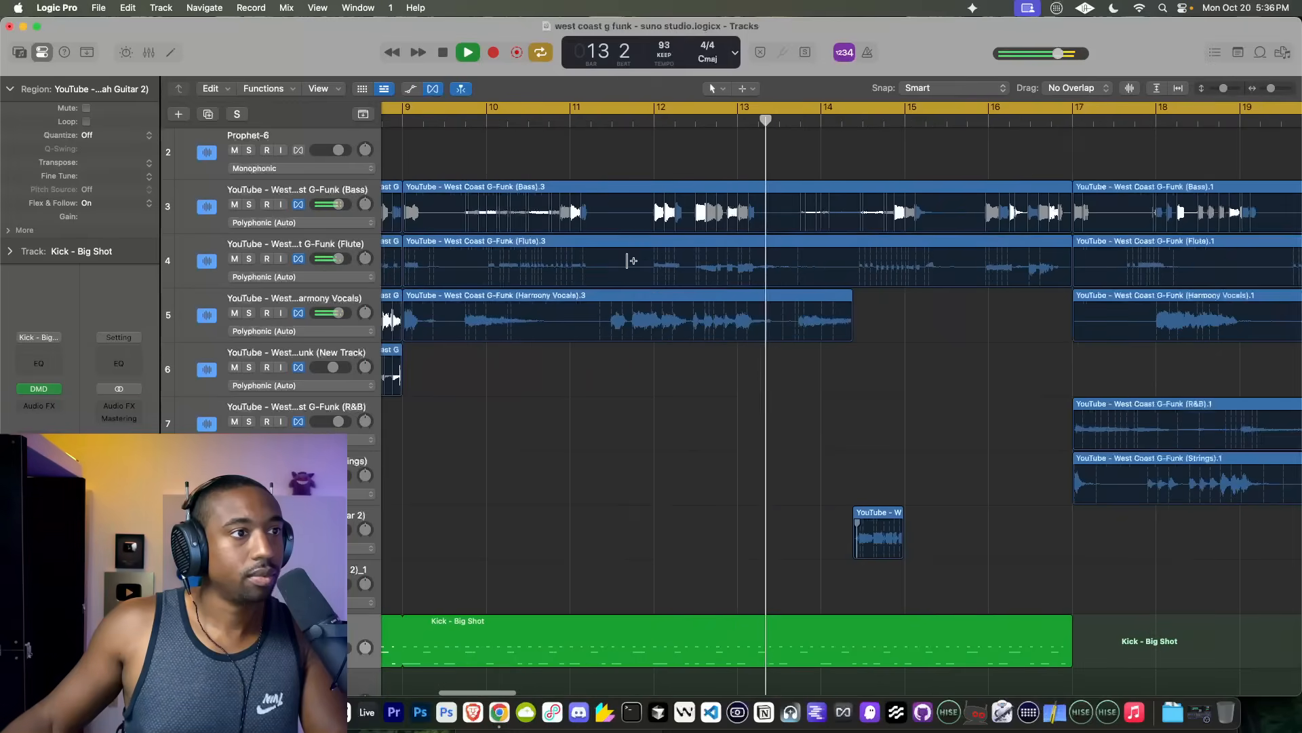
{"action": "key", "text": "space"}
{"action": "left_click", "coordinate": [650, 122]}
{"action": "key", "text": "space"}
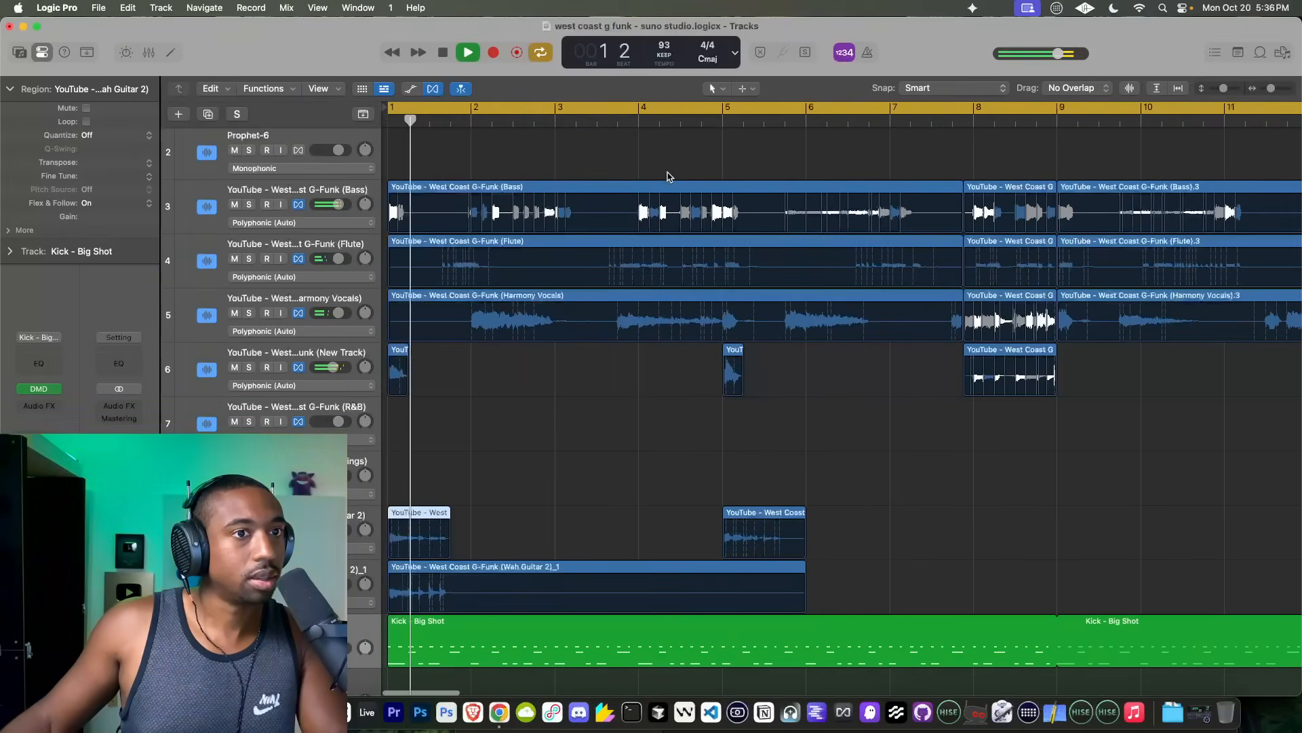
{"action": "scroll", "coordinate": [662, 161], "scroll_direction": "down", "scroll_amount": 5}
{"action": "key", "text": "space"}
{"action": "scroll", "coordinate": [672, 163], "scroll_direction": "up", "scroll_amount": 8}
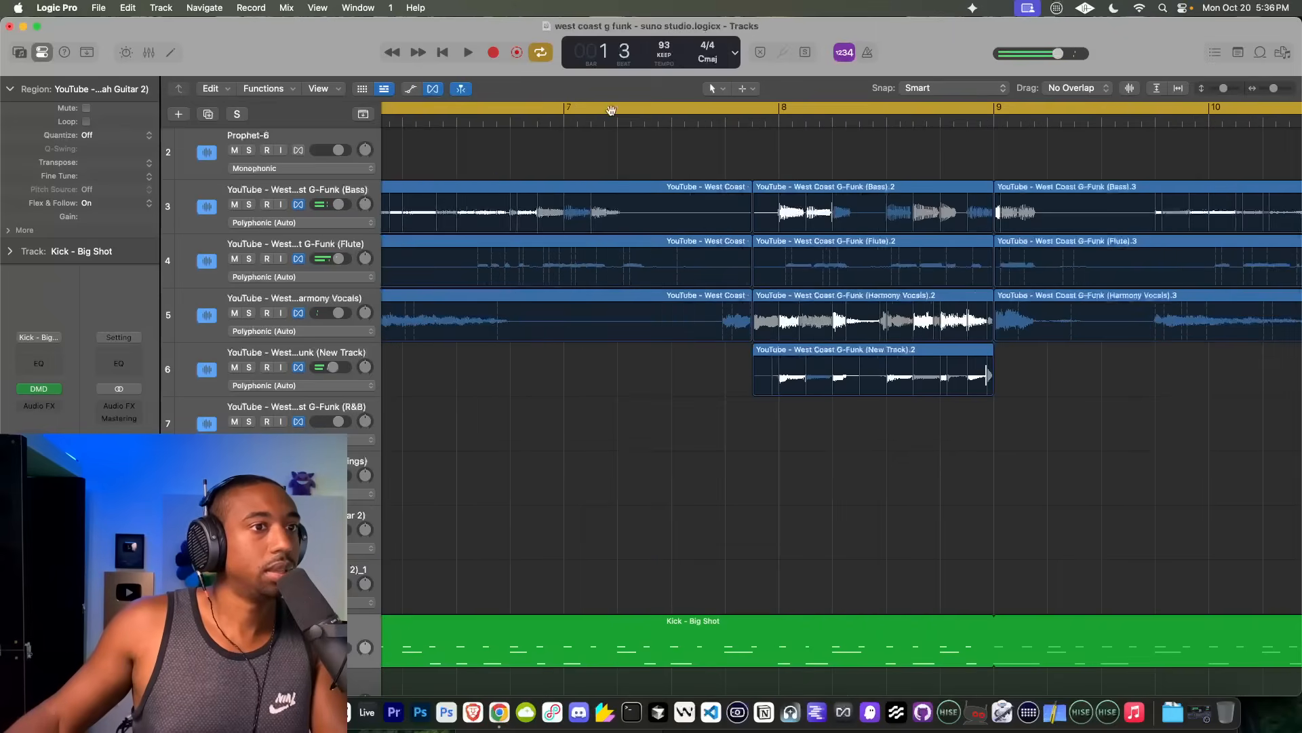
{"action": "scroll", "coordinate": [694, 169], "scroll_direction": "right", "scroll_amount": 4}
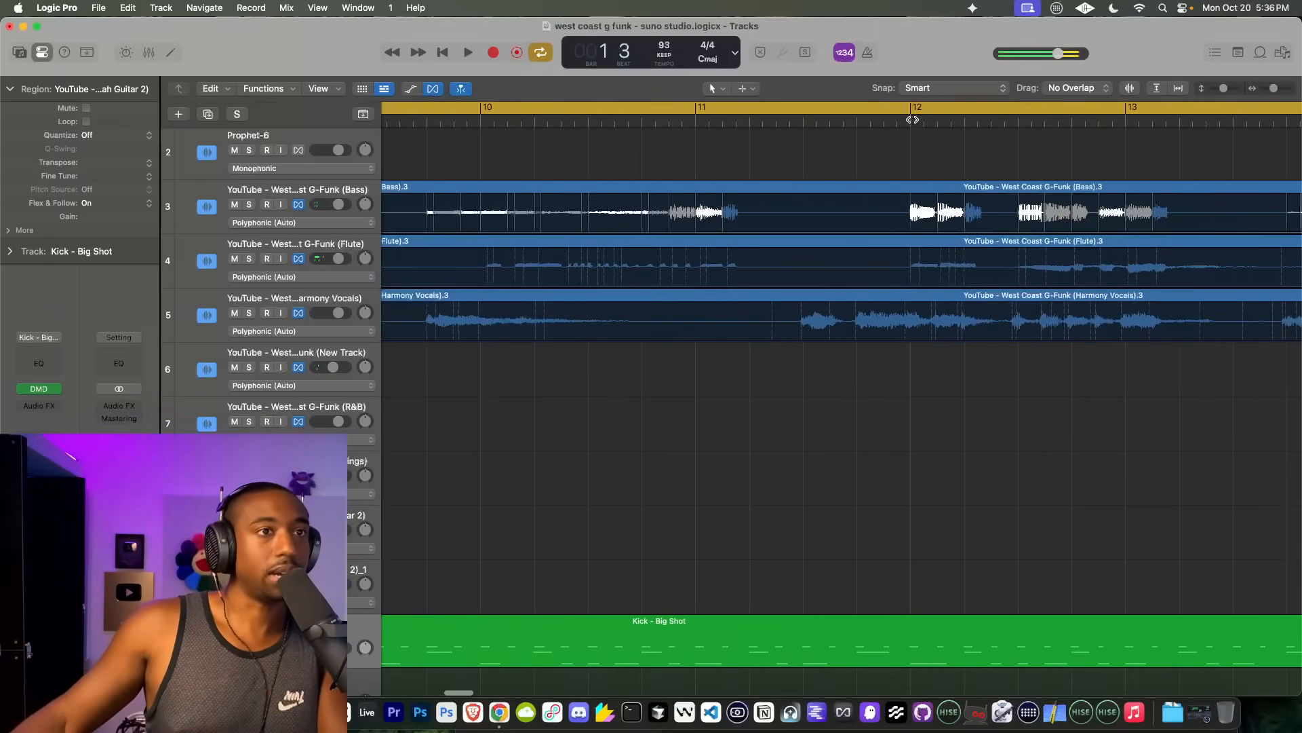
{"action": "left_click", "coordinate": [912, 119]}
{"action": "key", "text": "space"}
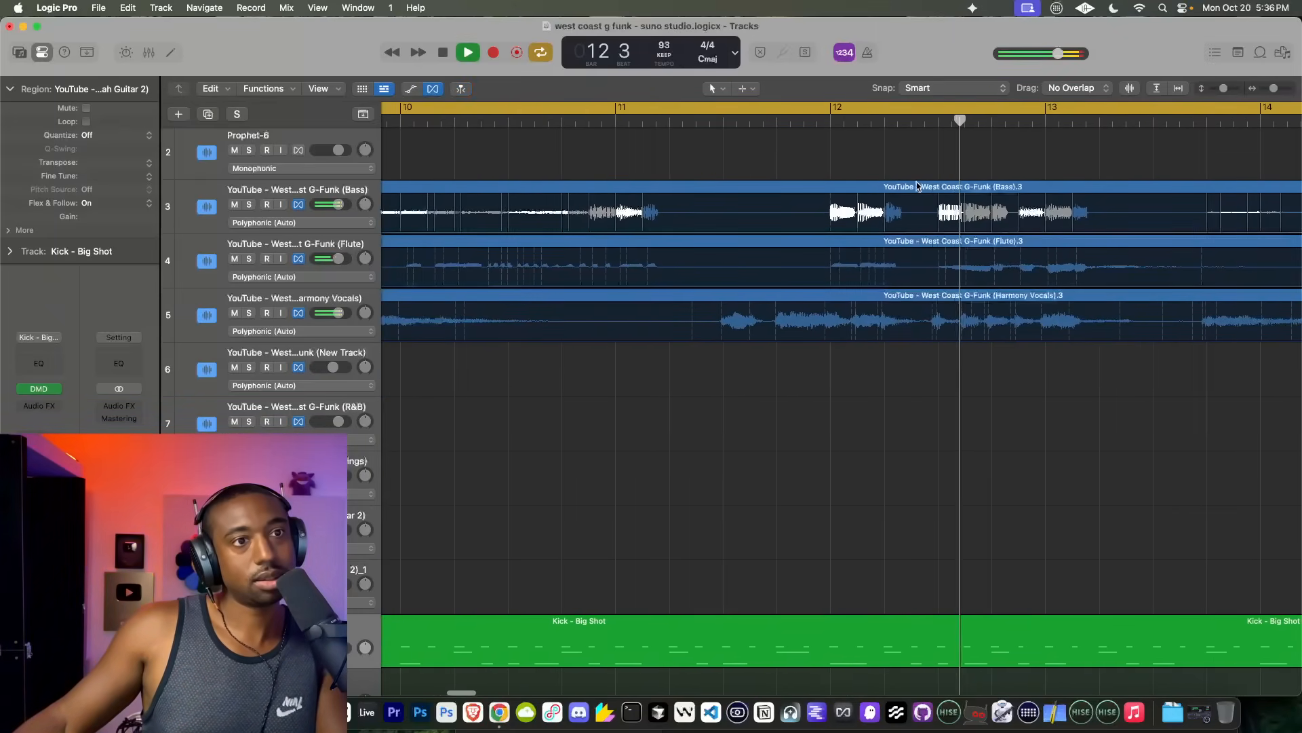
Step: Replay from around bar 11 beat 3 and compare the Bass and Harmony Vocals timing through bar 13
{"action": "scroll", "coordinate": [919, 187], "scroll_direction": "up", "scroll_amount": 3}
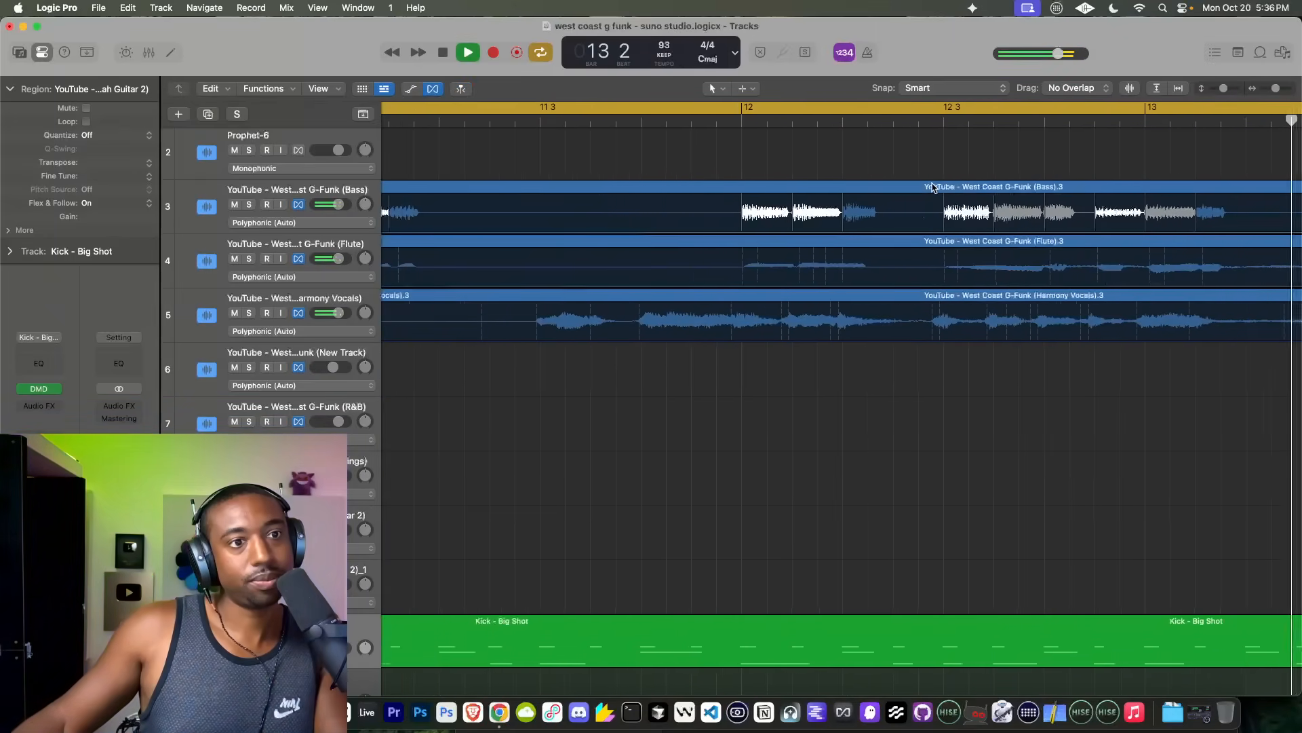
{"action": "scroll", "coordinate": [932, 188], "scroll_direction": "down", "scroll_amount": 3}
{"action": "left_click", "coordinate": [802, 120]}
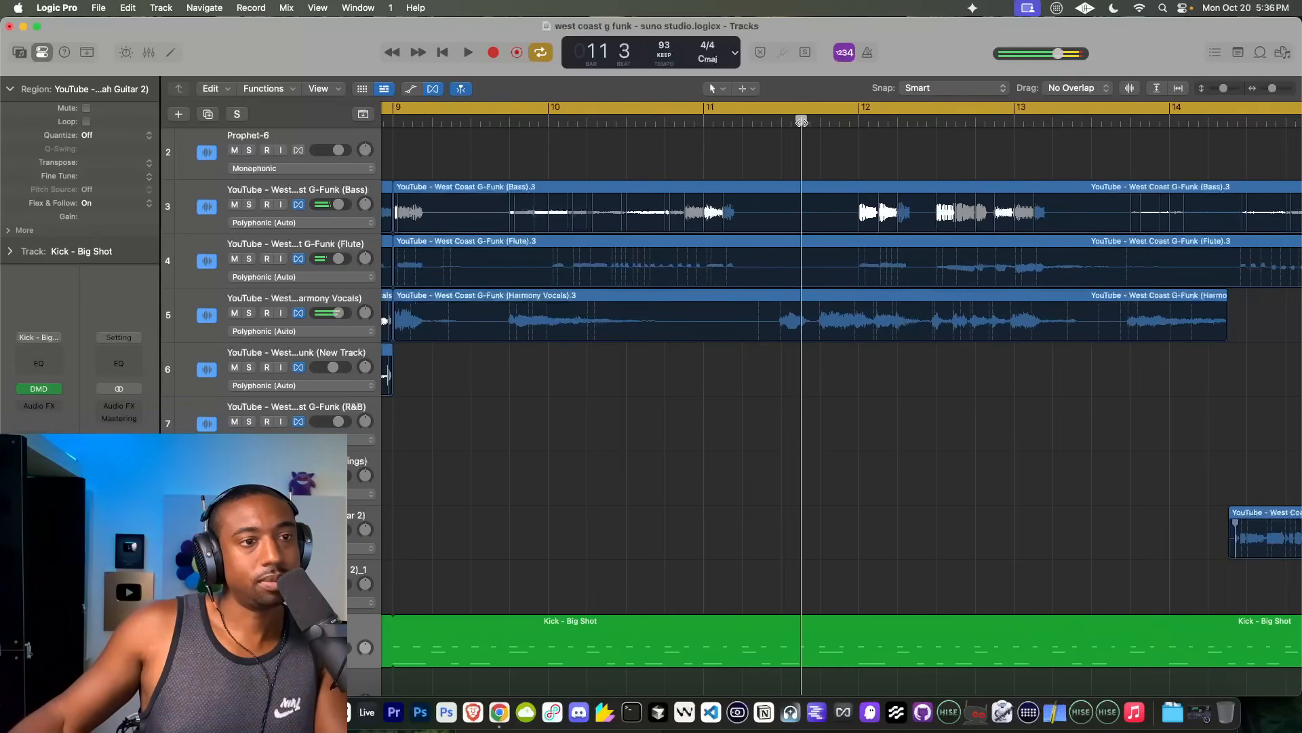
{"action": "key", "text": "space"}
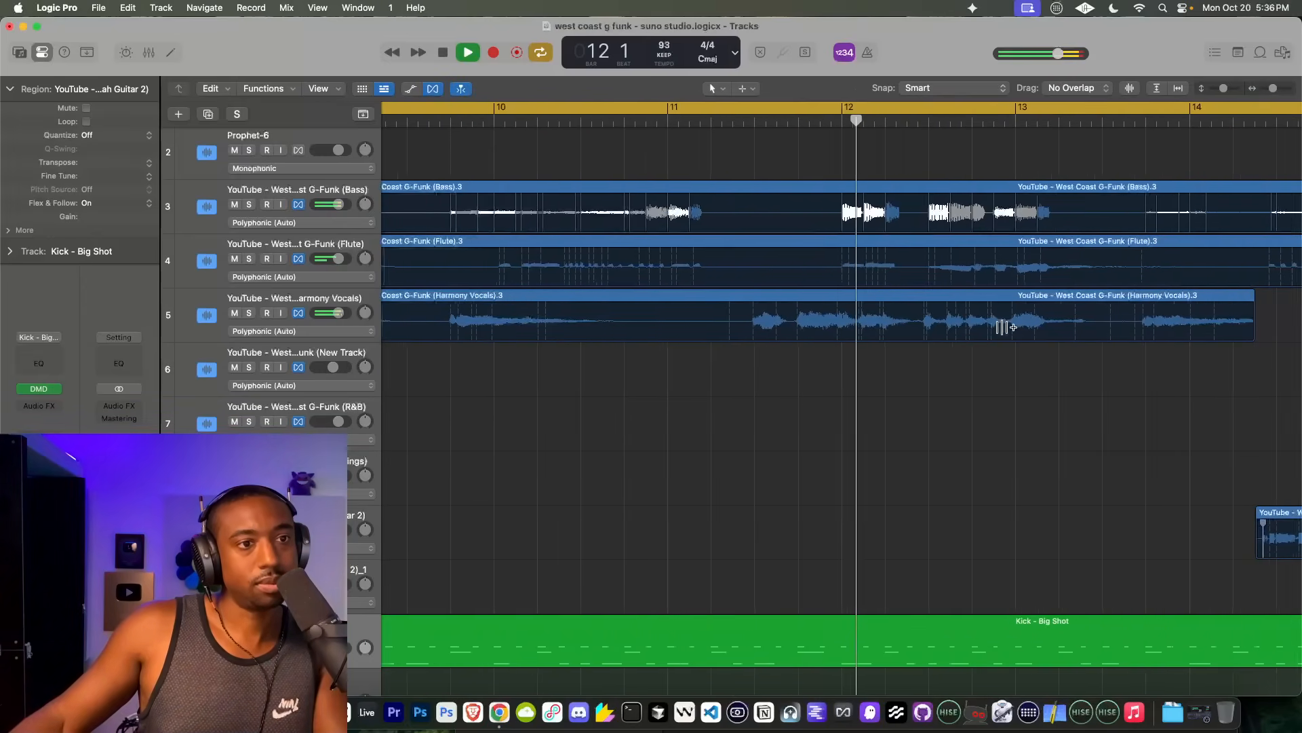
{"action": "scroll", "coordinate": [1006, 328], "scroll_direction": "up", "scroll_amount": 3}
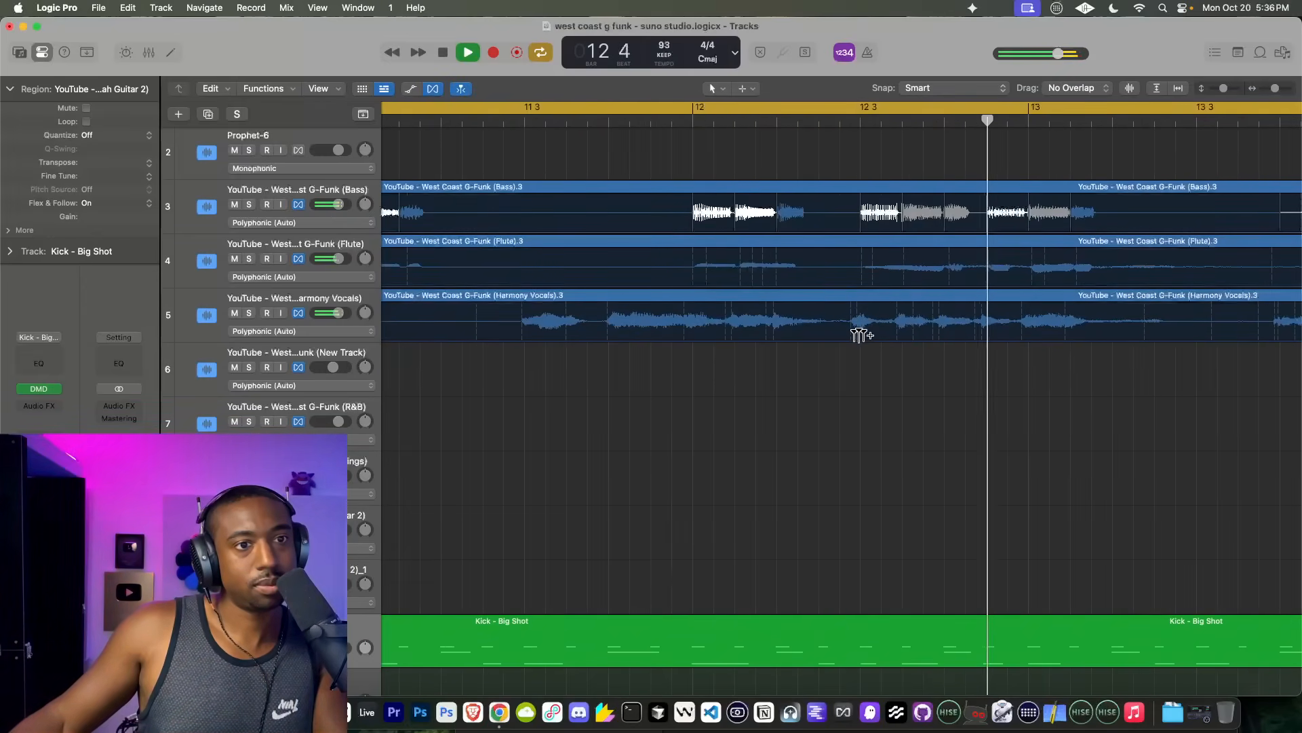
Step: Extend the Kick - Big Shot loop to bar 33, matching the end of the stems
{"action": "scroll", "coordinate": [840, 301], "scroll_direction": "down", "scroll_amount": 5}
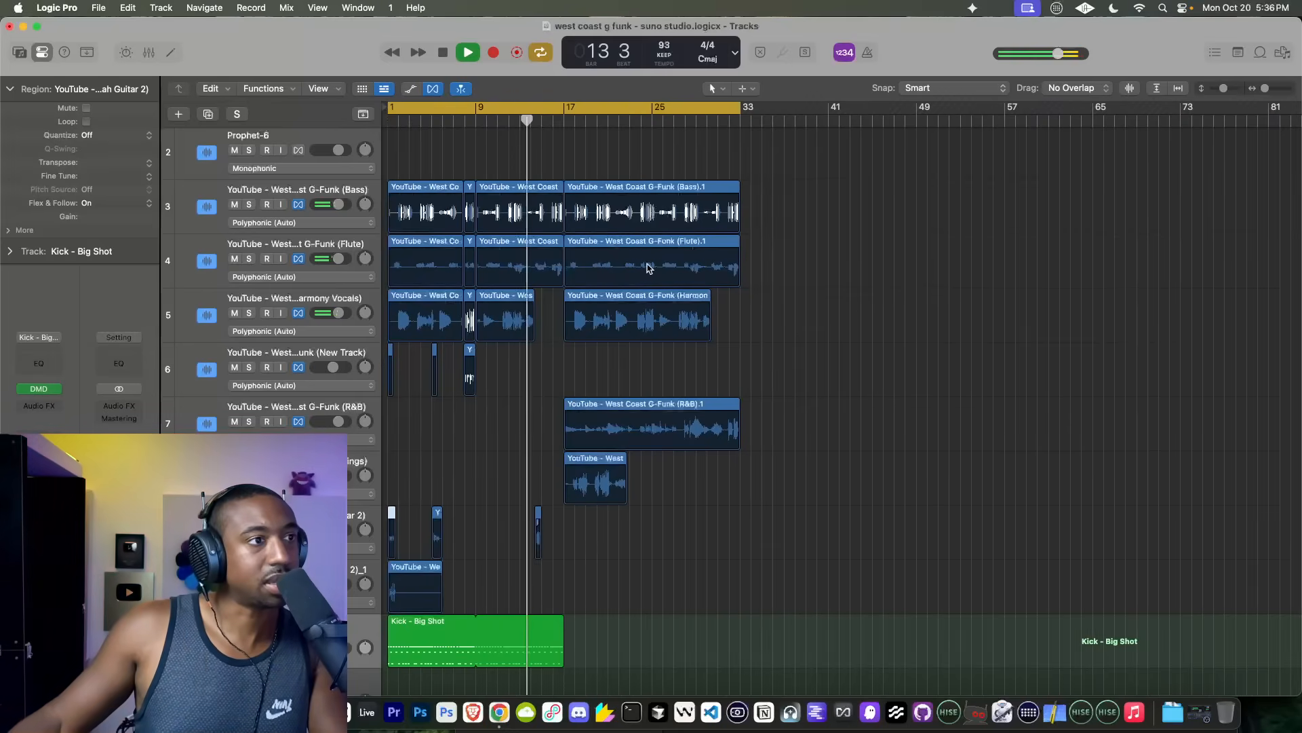
{"action": "left_click_drag", "start_coordinate": [562, 623], "coordinate": [741, 623]}
{"action": "scroll", "coordinate": [326, 162], "scroll_direction": "up", "scroll_amount": 2}
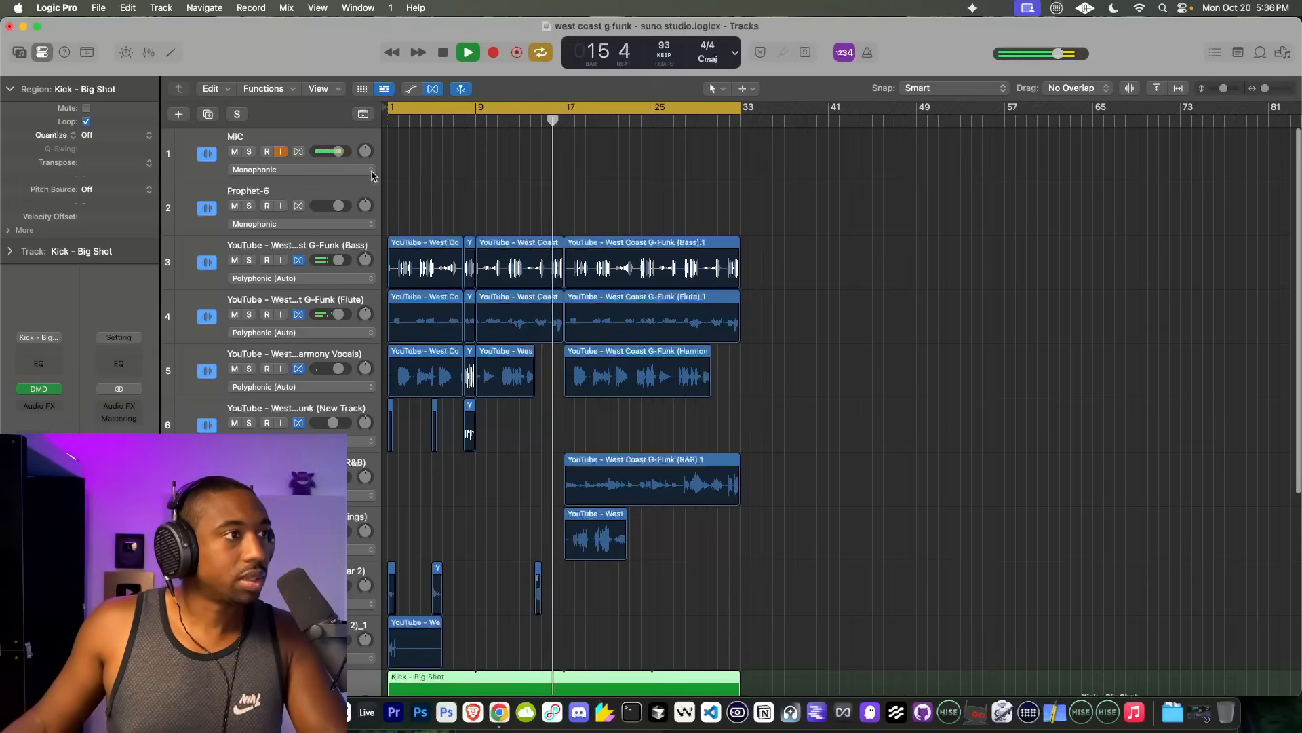
Step: Delete all regions on the Bass track and play the arrangement from bar 1
{"action": "scroll", "coordinate": [506, 283], "scroll_direction": "up", "scroll_amount": 5}
{"action": "scroll", "coordinate": [589, 278], "scroll_direction": "down", "scroll_amount": 7}
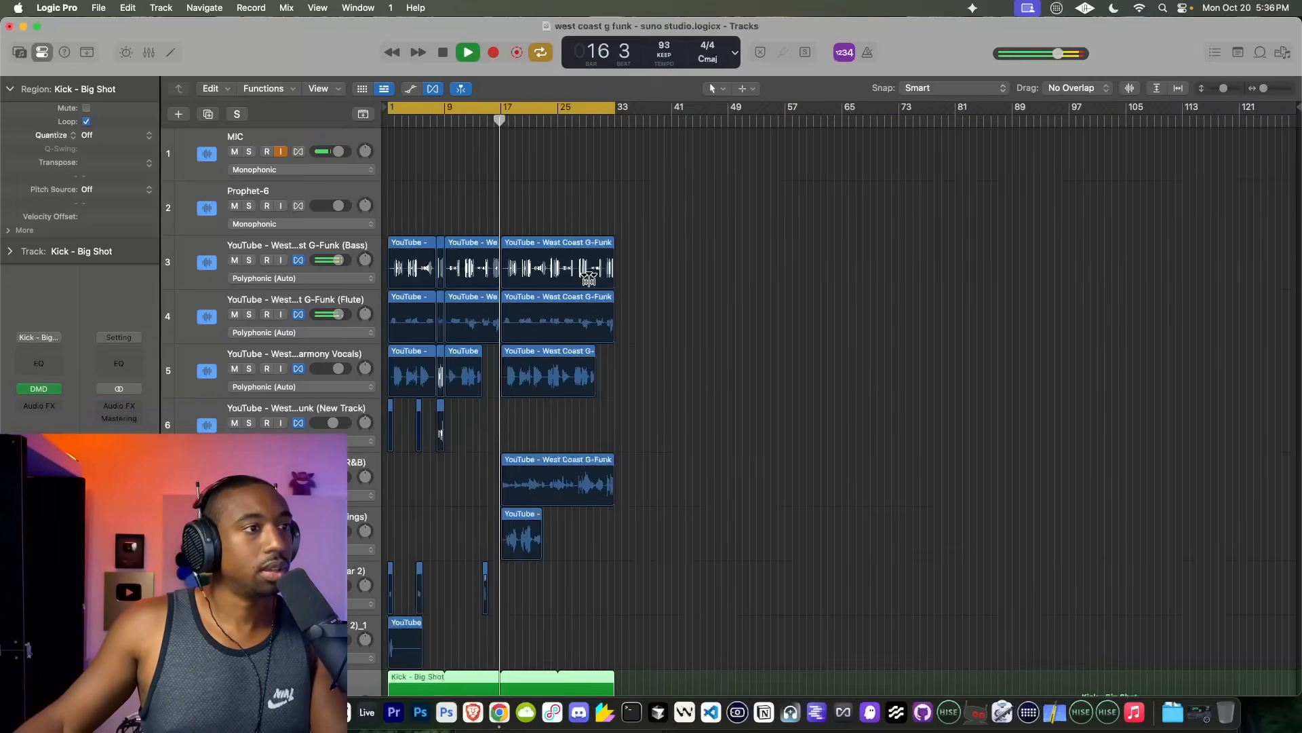
{"action": "left_click_drag", "start_coordinate": [698, 257], "coordinate": [333, 259]}
{"action": "key", "text": "Delete"}
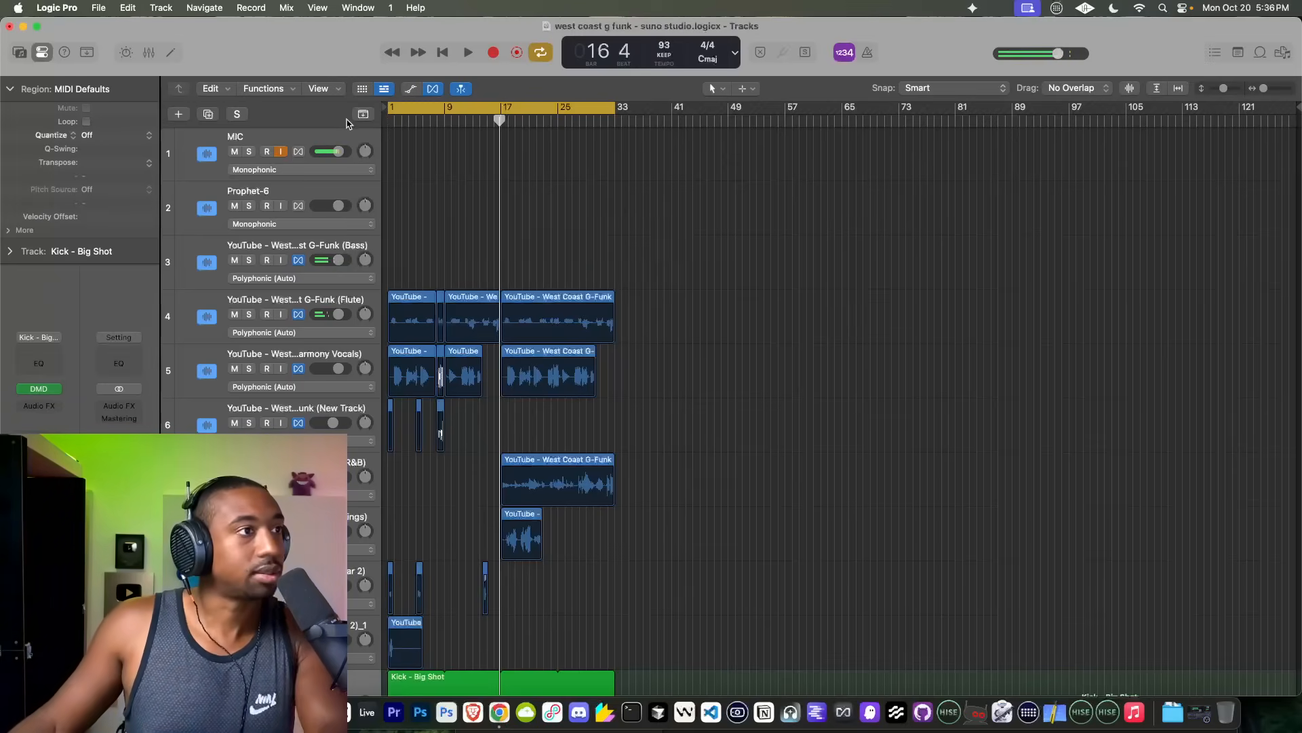
{"action": "left_click", "coordinate": [436, 49]}
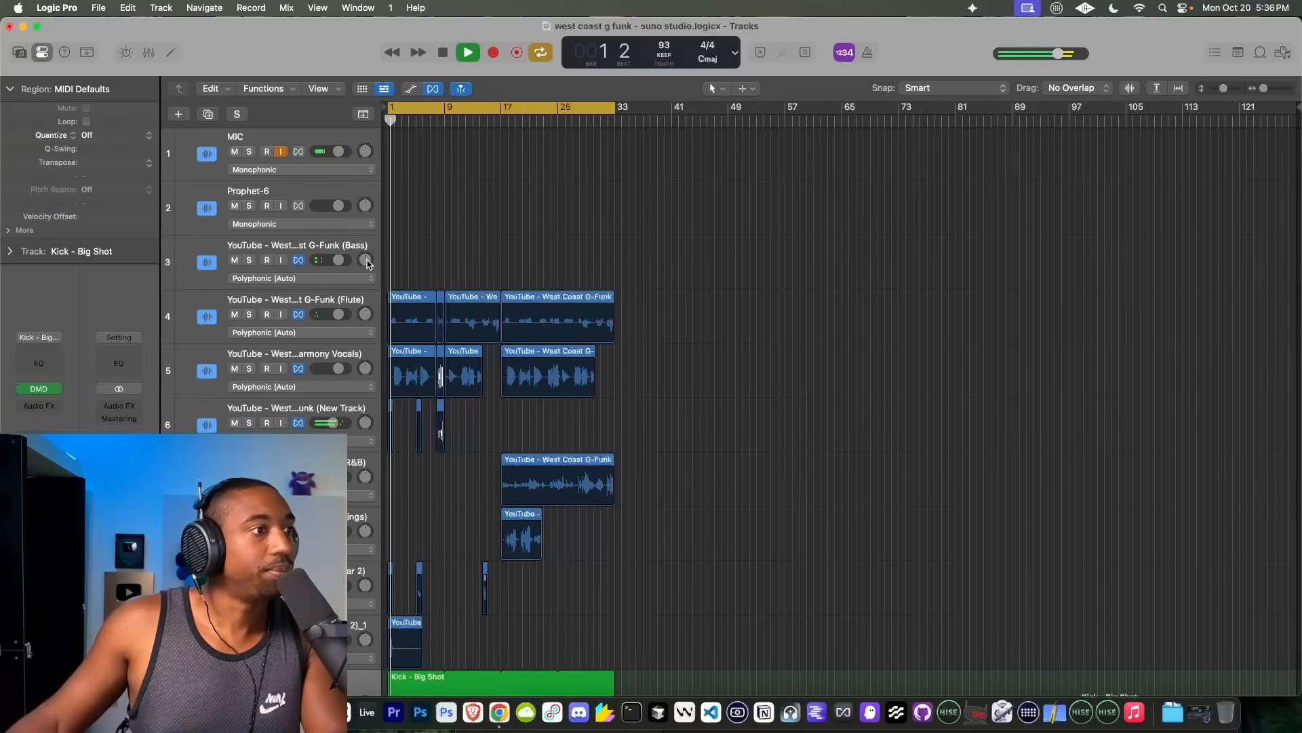
Step: Delete the empty Bass track and group the stem tracks from Flute through Wah Guitar 2_1 into a summing stack
{"action": "left_click", "coordinate": [313, 249]}
{"action": "key", "text": "super+BackSpace"}
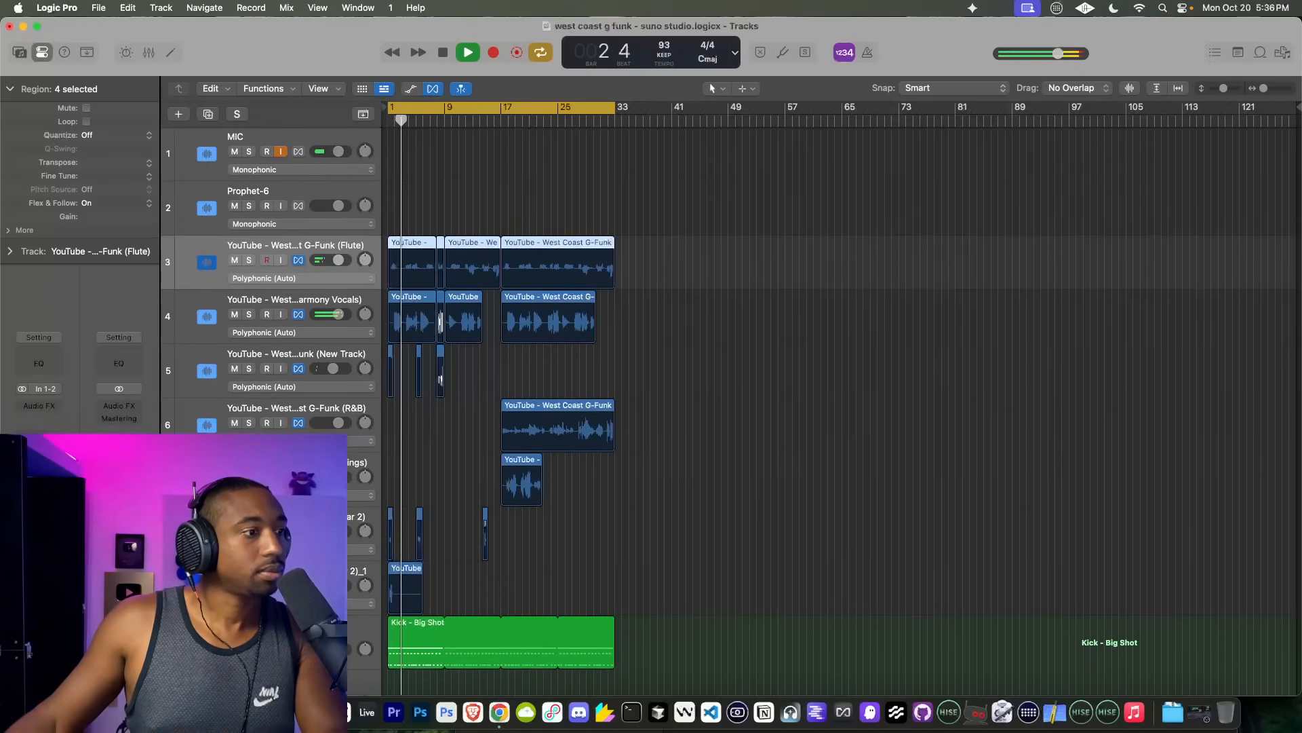
{"action": "left_click", "coordinate": [264, 575], "text": "shift"}
{"action": "right_click", "coordinate": [263, 575]}
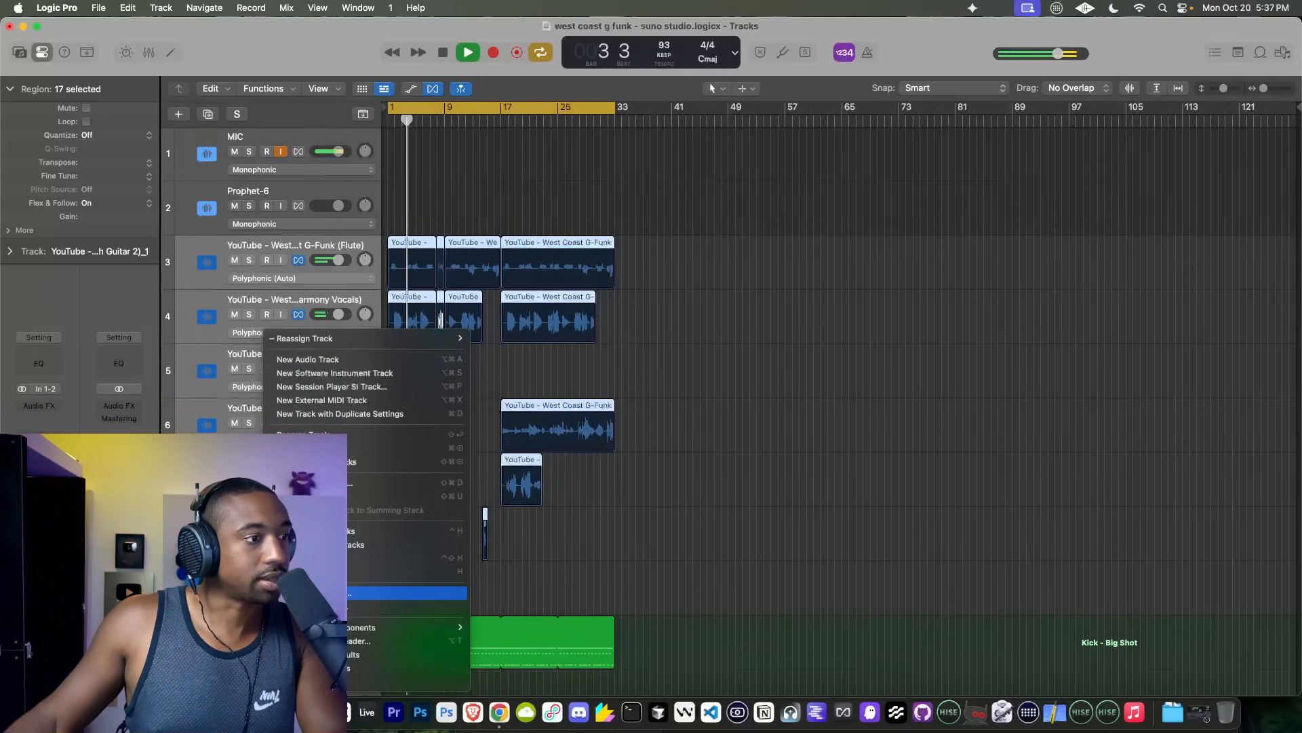
{"action": "left_click", "coordinate": [319, 482]}
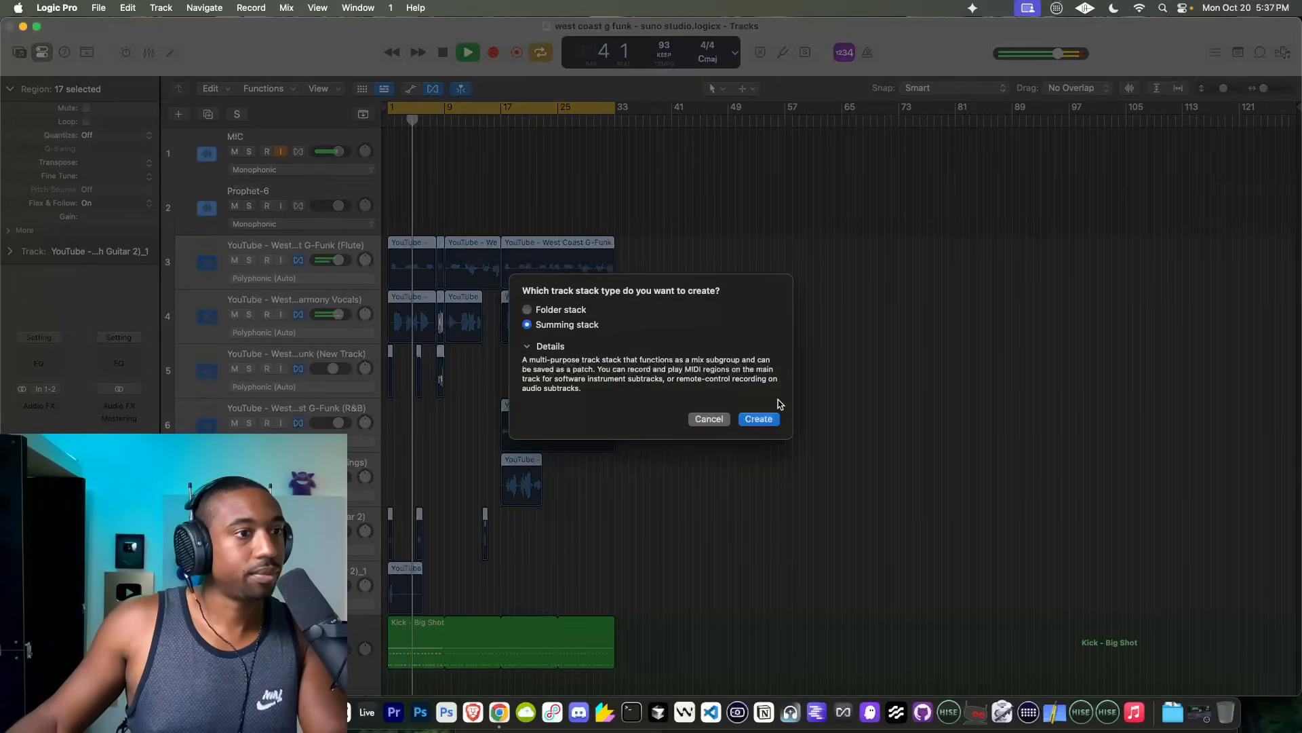
{"action": "left_click", "coordinate": [758, 418]}
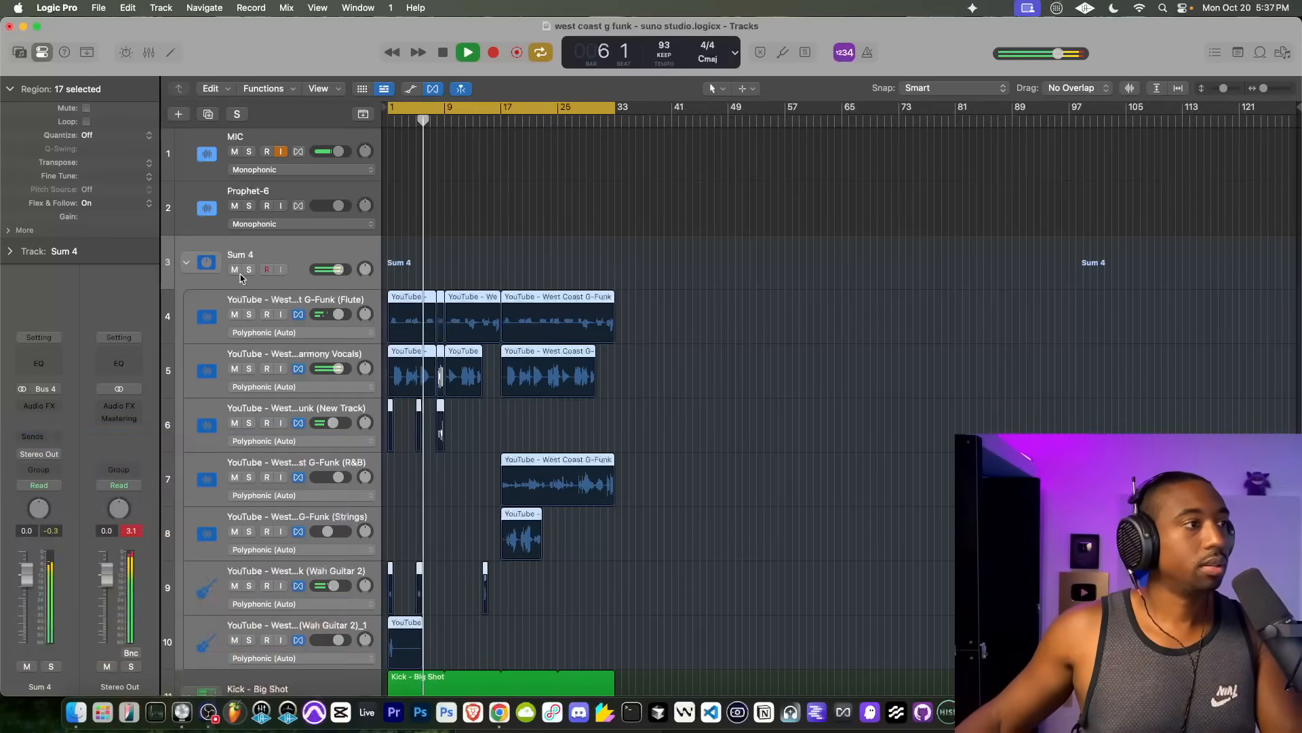
Step: Collapse the new summing stack and rename it Suno
{"action": "left_click", "coordinate": [186, 262]}
{"action": "double_click", "coordinate": [240, 255]}
{"action": "type", "text": "Suno"}
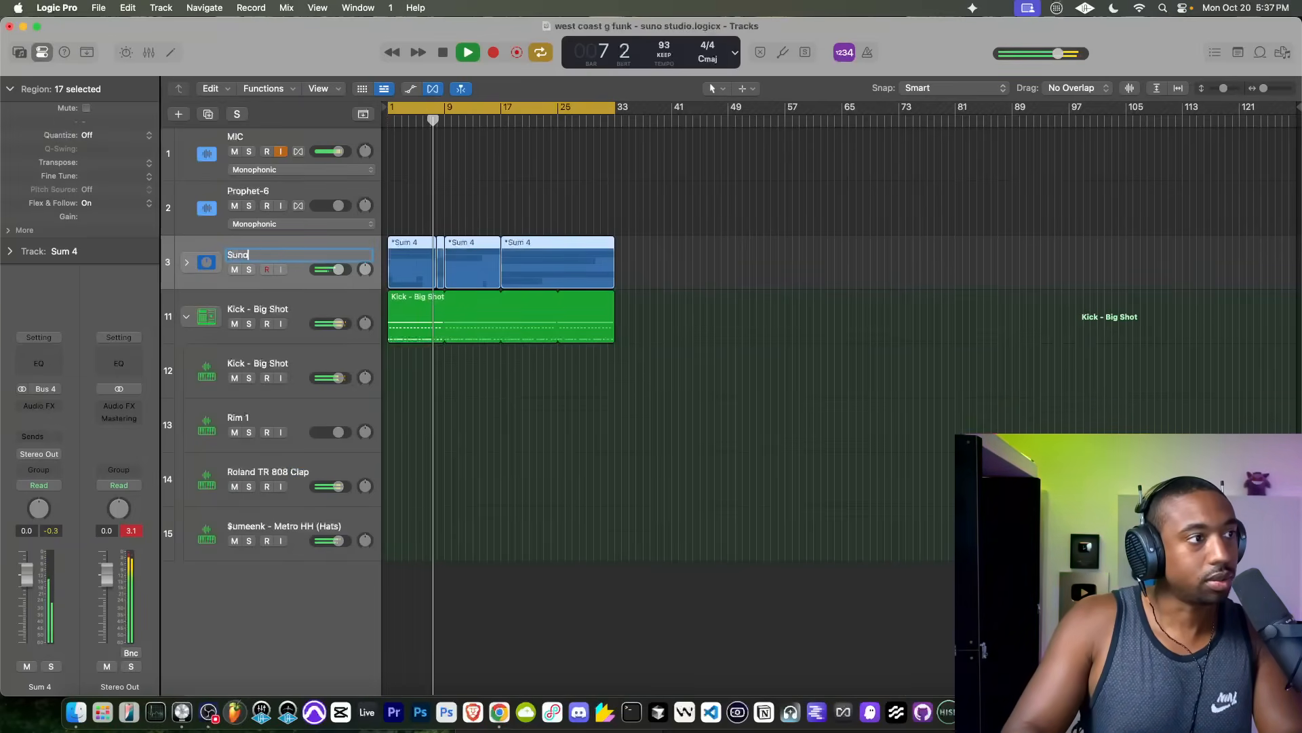
{"action": "key", "text": "Return"}
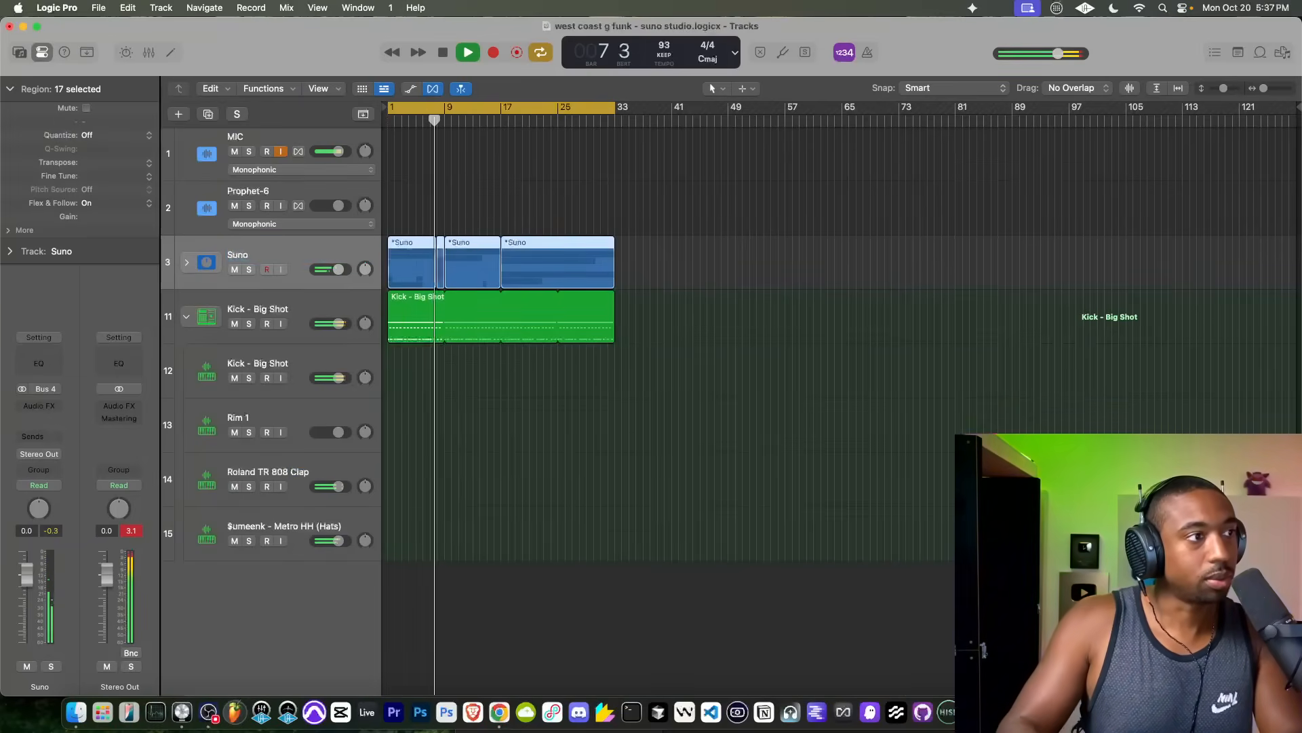
Step: Collapse the Kick - Big Shot stack and add a new software instrument track below it
{"action": "left_click", "coordinate": [187, 318]}
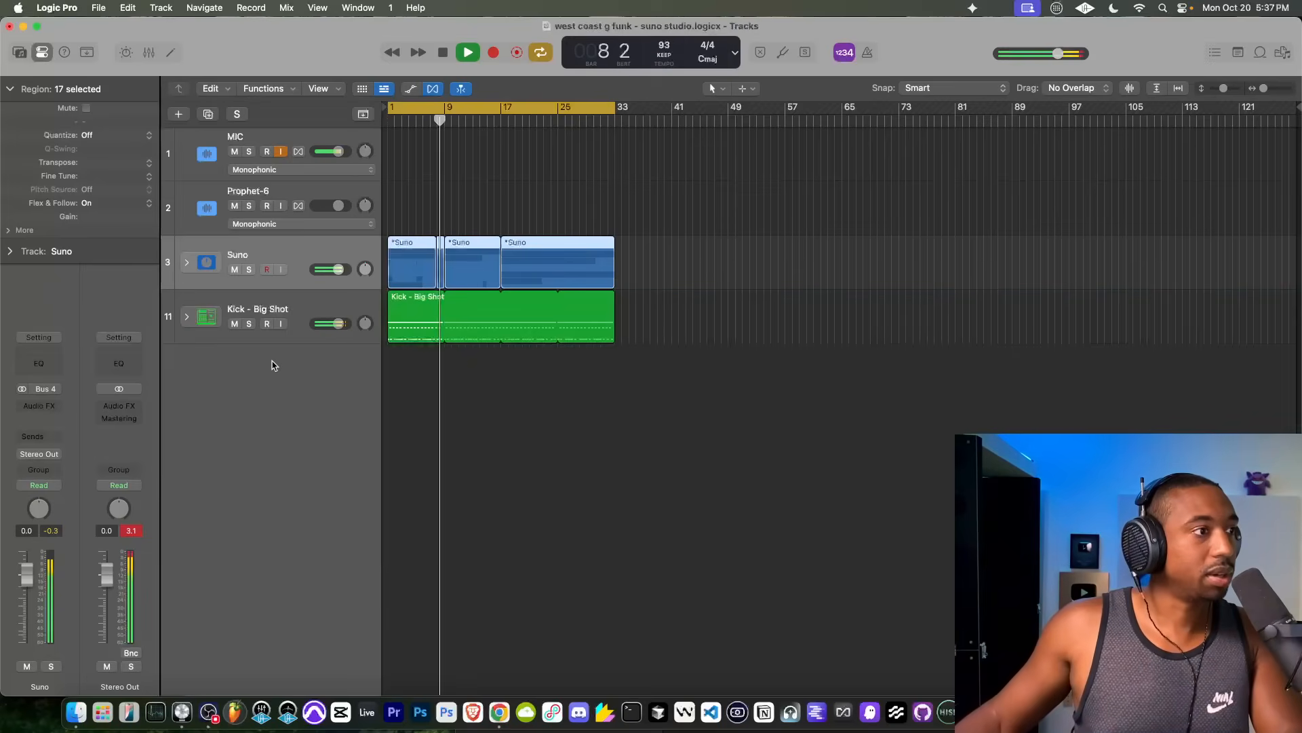
{"action": "right_click", "coordinate": [242, 395]}
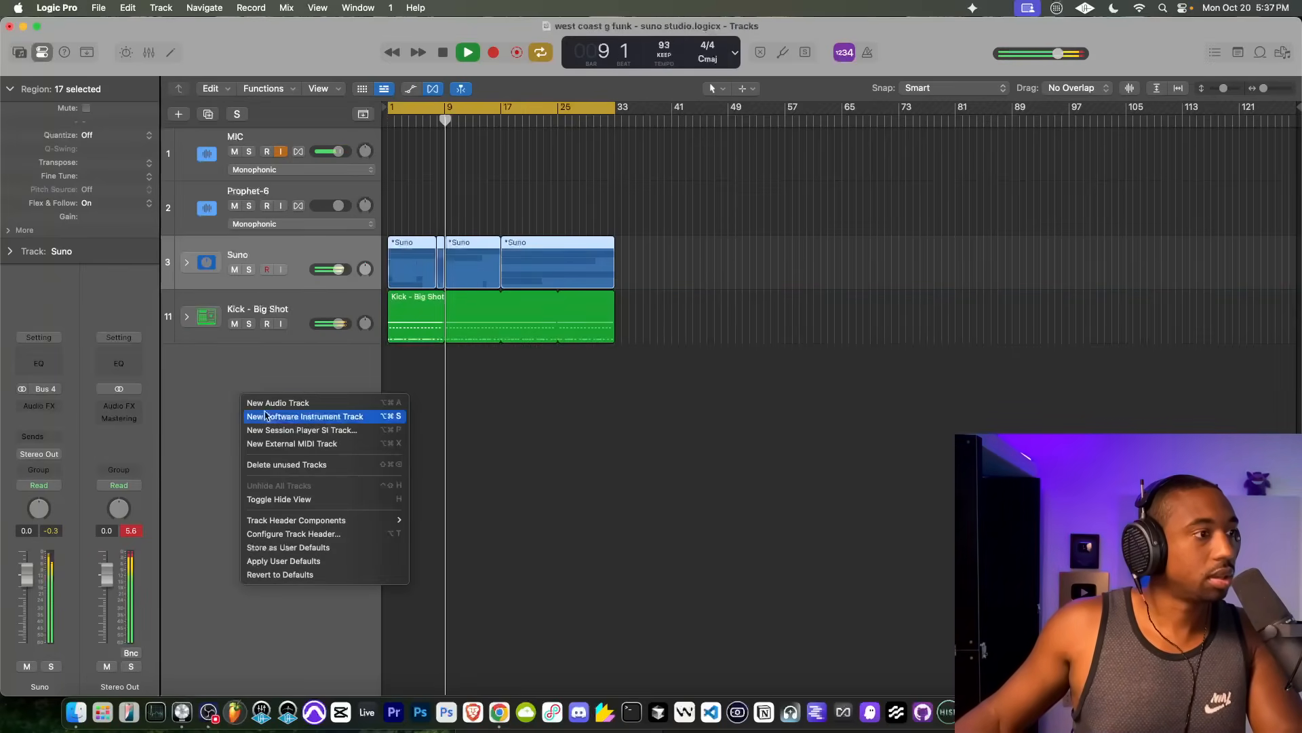
{"action": "left_click", "coordinate": [276, 416]}
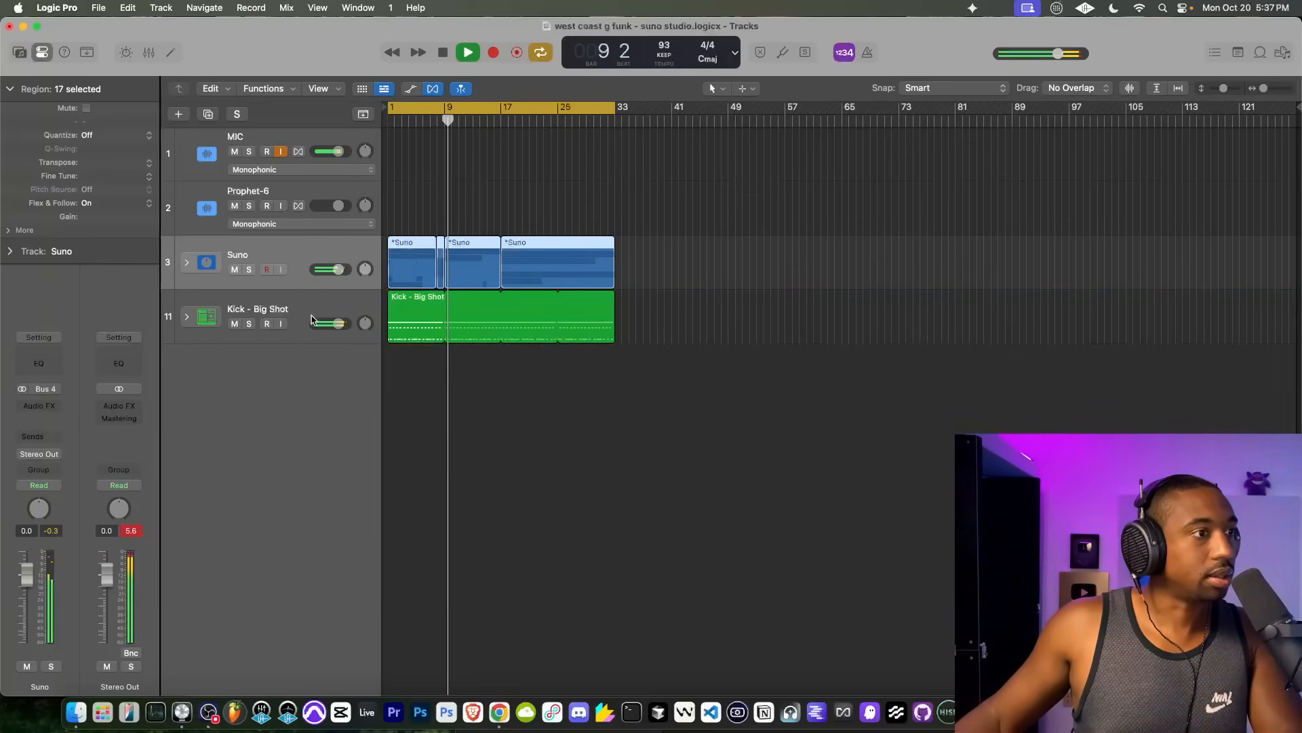
Step: Expand the Suno stack and audition the New Track stem in solo from just before bar 8
{"action": "left_click", "coordinate": [187, 263]}
{"action": "scroll", "coordinate": [452, 455], "scroll_direction": "down", "scroll_amount": 1}
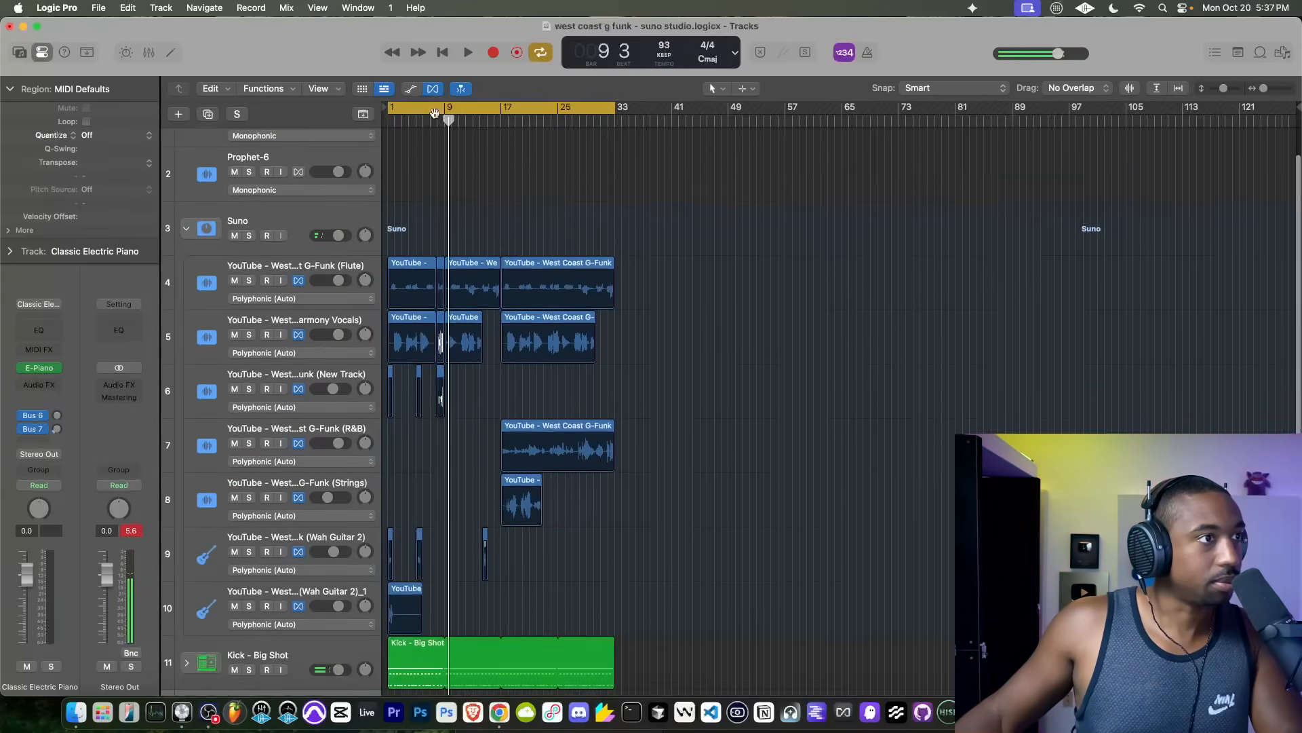
{"action": "left_click", "coordinate": [432, 118]}
{"action": "key", "text": "space"}
{"action": "left_click", "coordinate": [250, 390]}
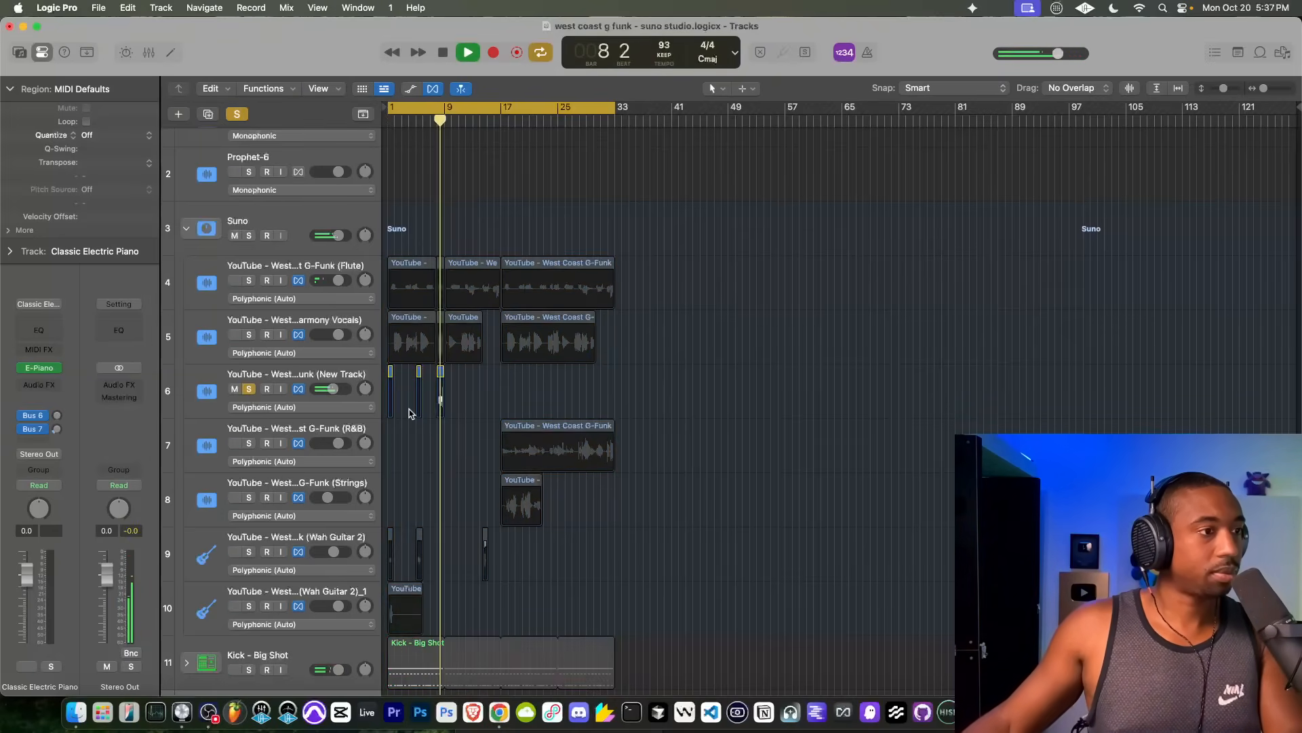
Step: Stop playback, trim the noisy tail off the New Track region just before bar 9, and turn off the track's solo
{"action": "scroll", "coordinate": [409, 413], "scroll_direction": "up", "scroll_amount": 10}
{"action": "scroll", "coordinate": [409, 413], "scroll_direction": "down", "scroll_amount": 2}
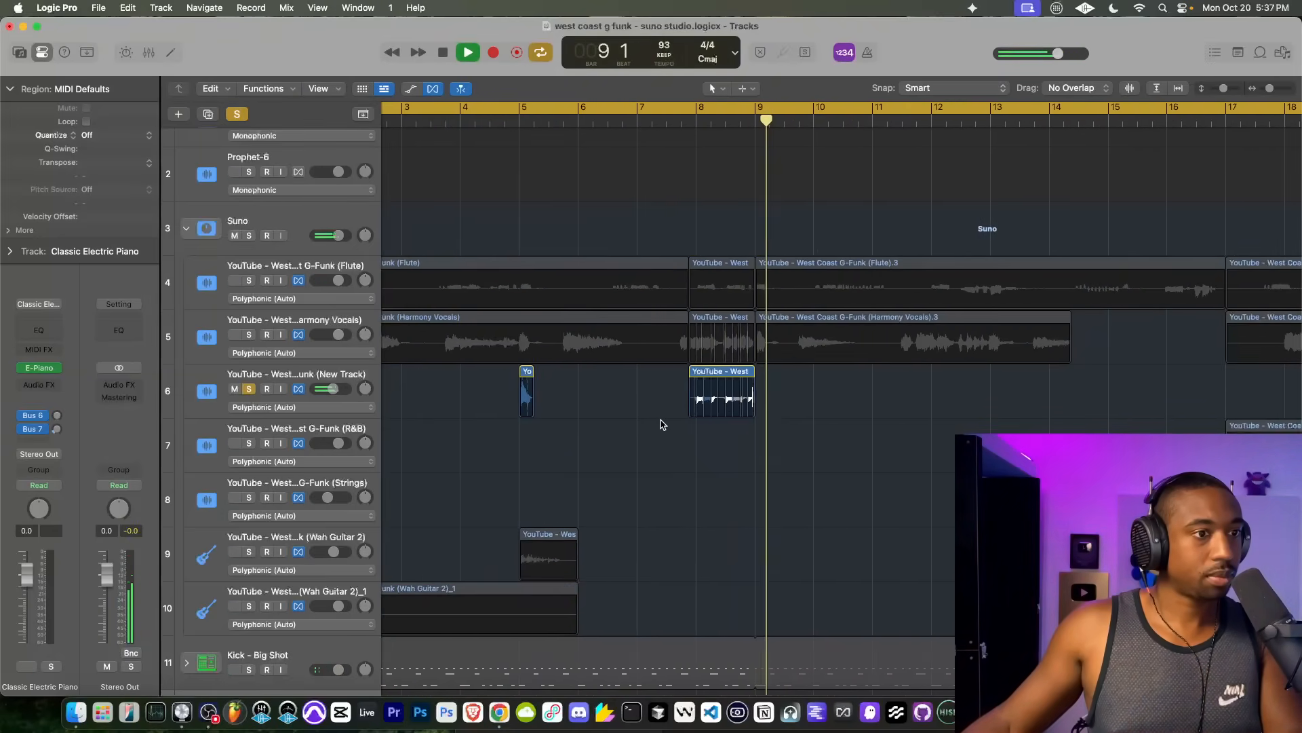
{"action": "scroll", "coordinate": [780, 425], "scroll_direction": "up", "scroll_amount": 8}
{"action": "key", "text": "space"}
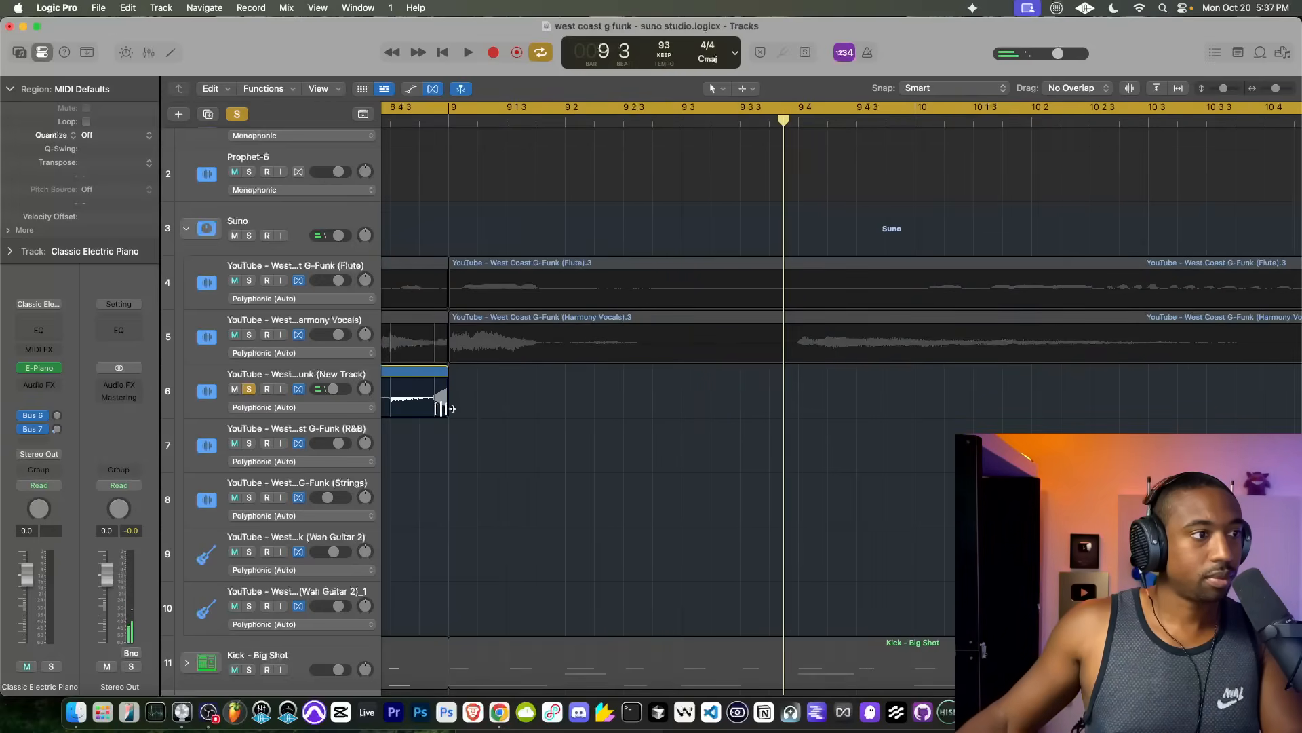
{"action": "left_click_drag", "start_coordinate": [442, 407], "coordinate": [426, 407]}
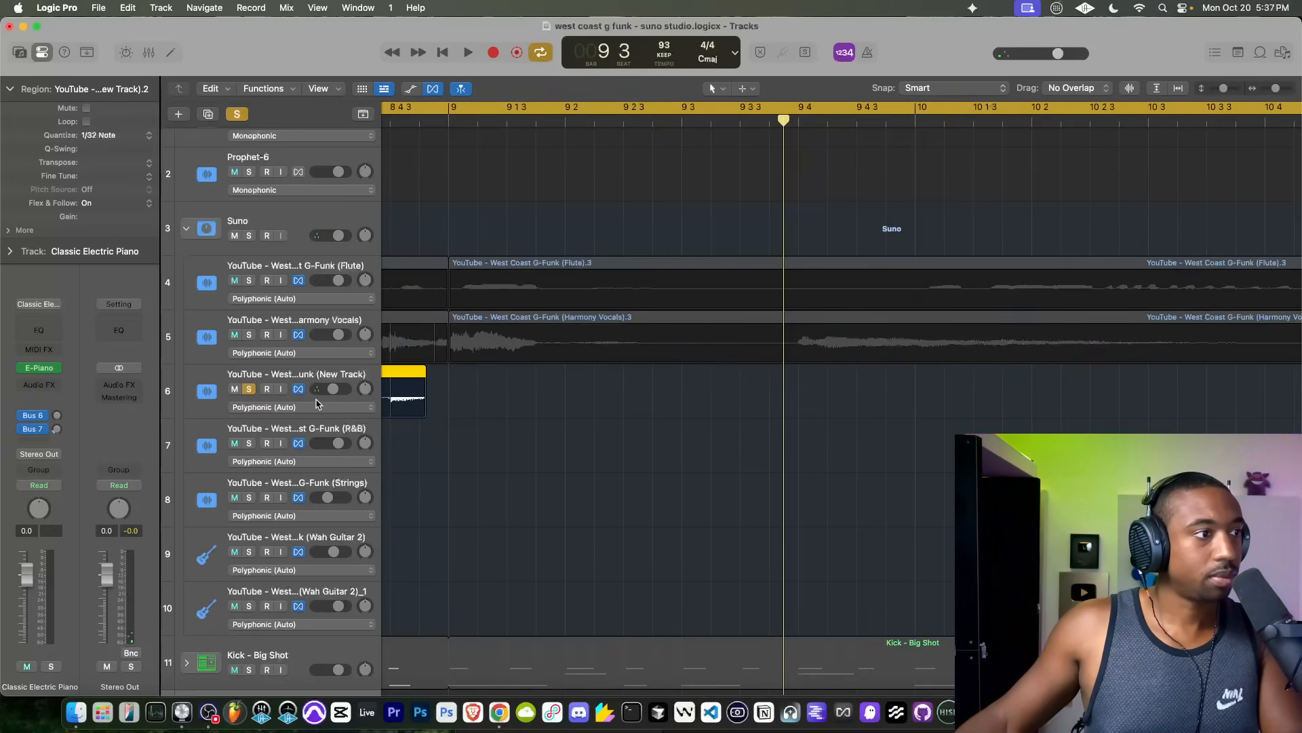
{"action": "left_click", "coordinate": [250, 389]}
Step: Replay the transition into bar 9 with all the stems to check the trimmed New Track region
{"action": "scroll", "coordinate": [515, 352], "scroll_direction": "down", "scroll_amount": 4}
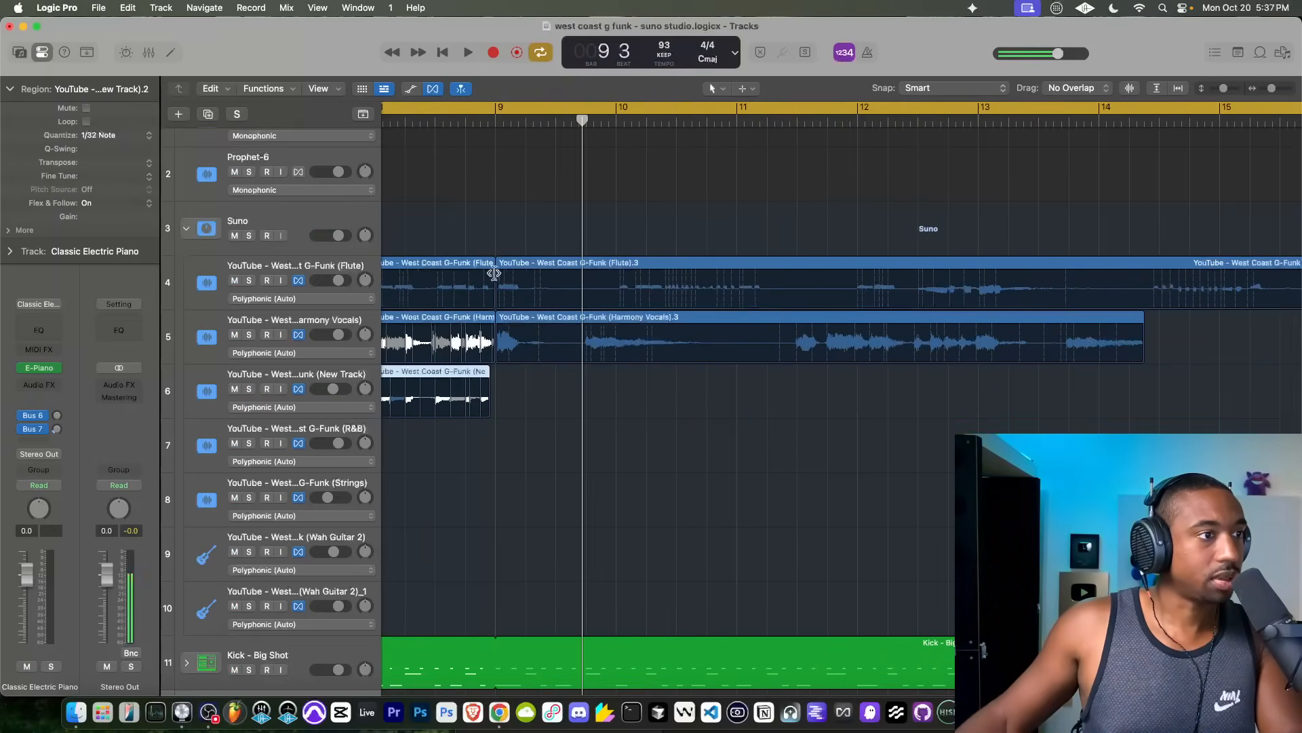
{"action": "left_click", "coordinate": [468, 125]}
{"action": "key", "text": "space"}
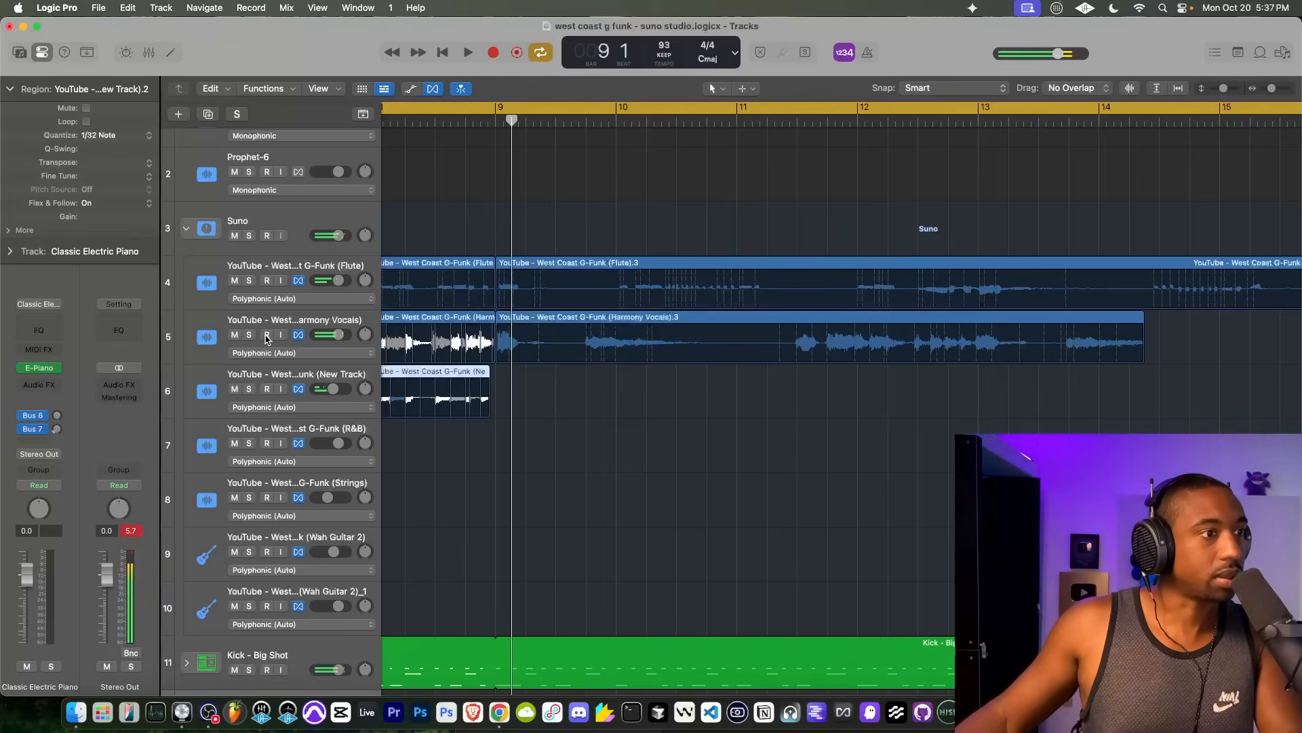
{"action": "left_click", "coordinate": [479, 120]}
{"action": "key", "text": "space"}
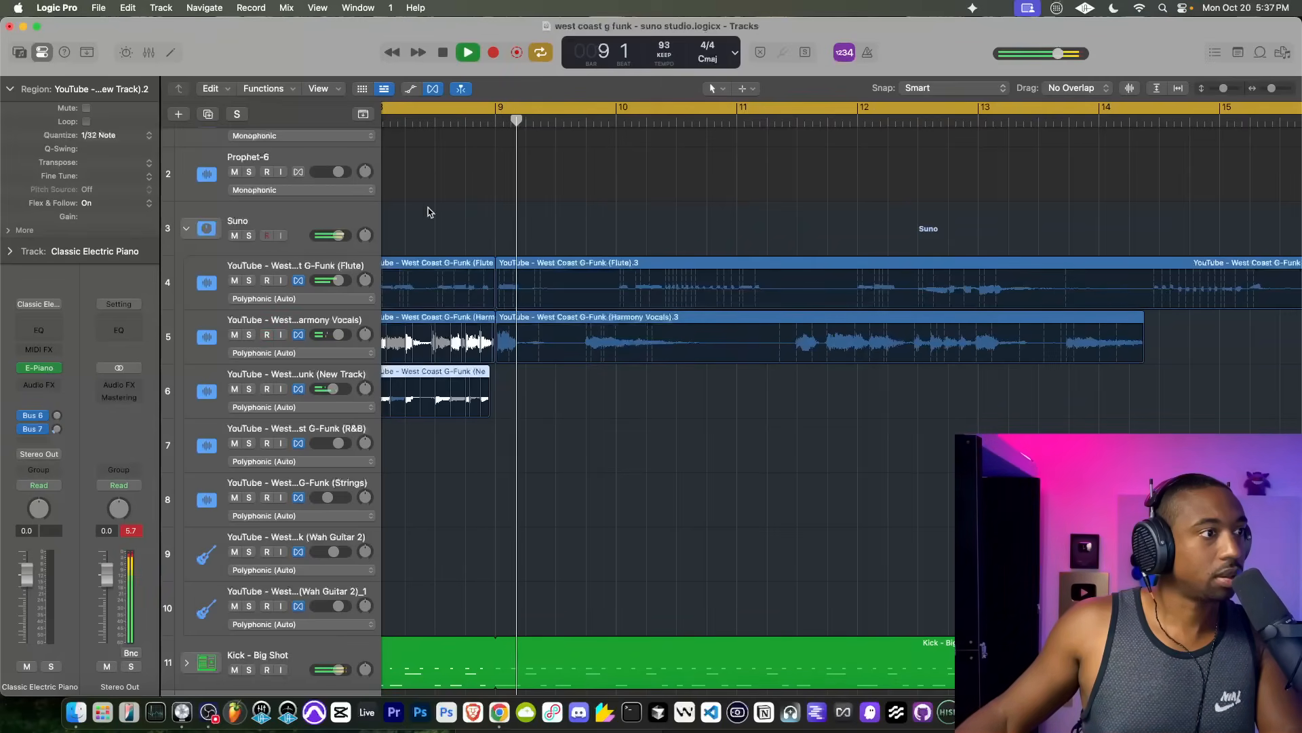
Step: Solo the Harmony Vocals stem, audition it from bar 1 and from bar 8 into bar 9, and turn its solo off
{"action": "left_click", "coordinate": [250, 334]}
{"action": "key", "text": "Return"}
{"action": "key", "text": "space"}
{"action": "scroll", "coordinate": [604, 222], "scroll_direction": "down", "scroll_amount": 8}
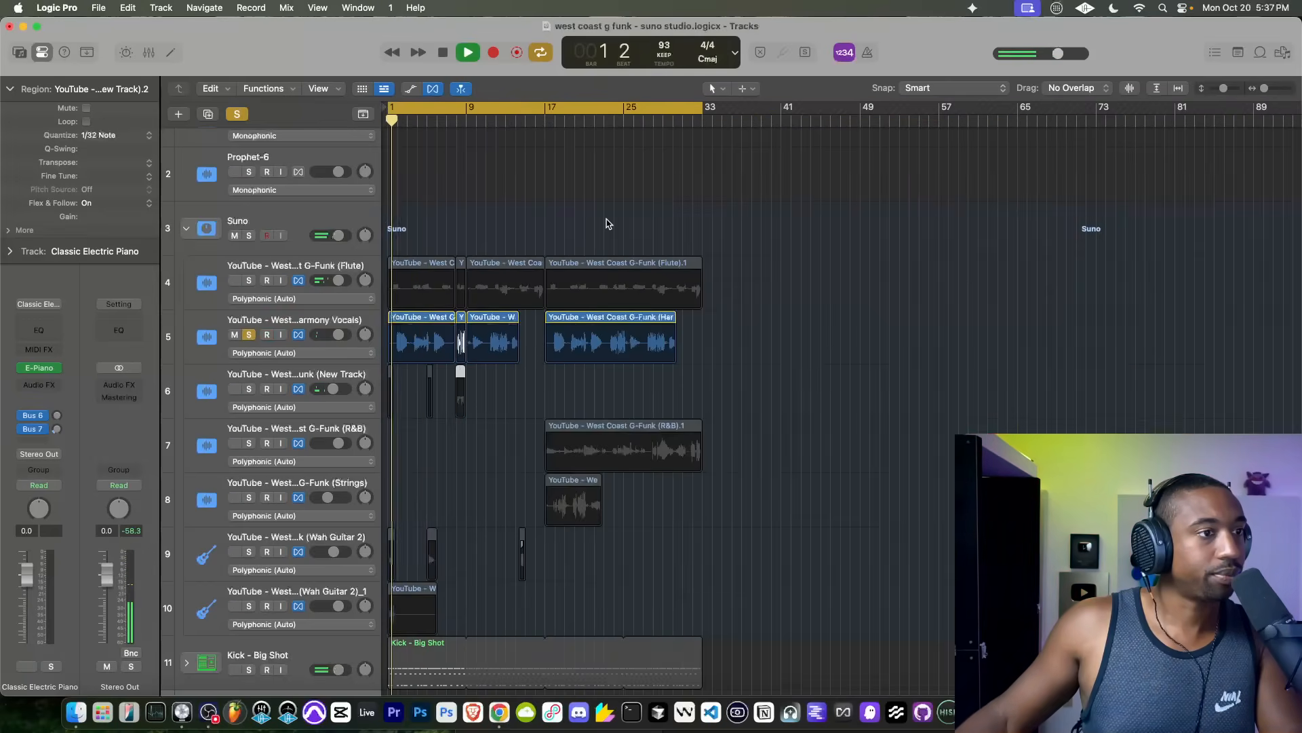
{"action": "key", "text": "space"}
{"action": "left_click", "coordinate": [457, 124]}
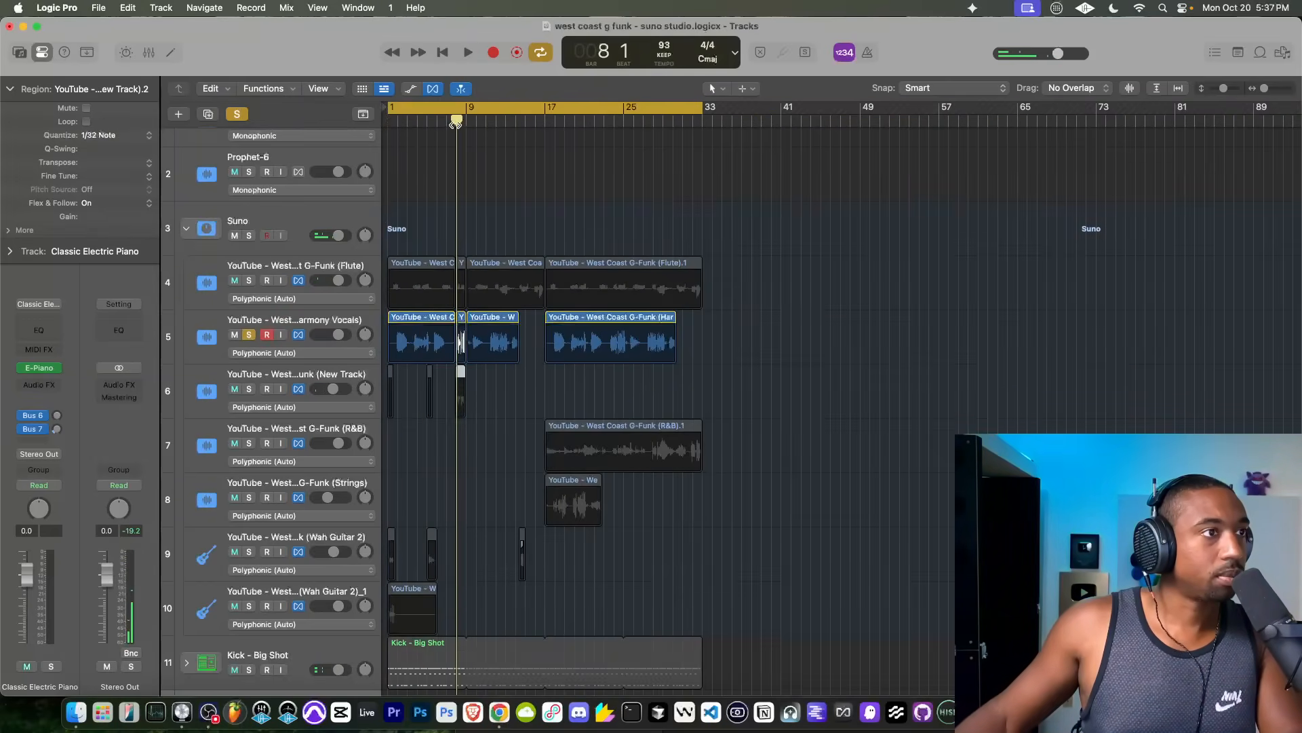
{"action": "key", "text": "space"}
{"action": "scroll", "coordinate": [429, 319], "scroll_direction": "up", "scroll_amount": 5}
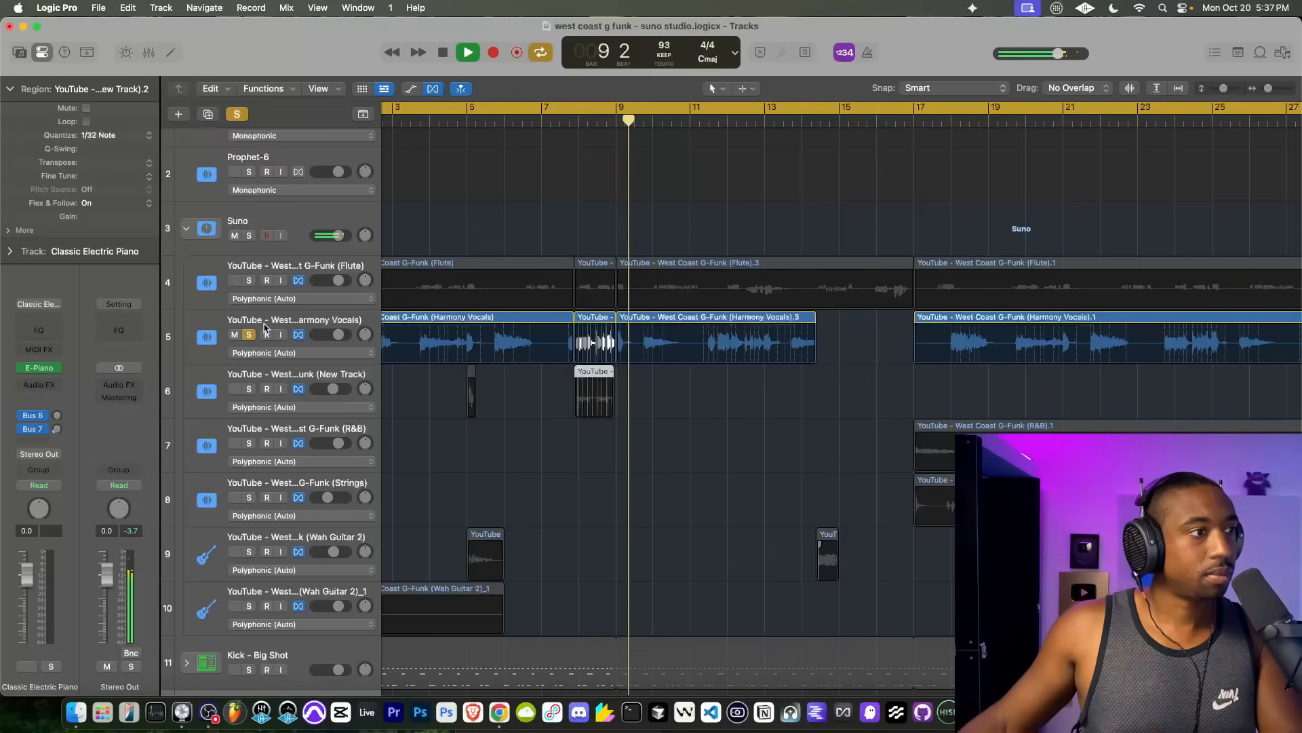
{"action": "key", "text": "space"}
{"action": "left_click", "coordinate": [250, 335]}
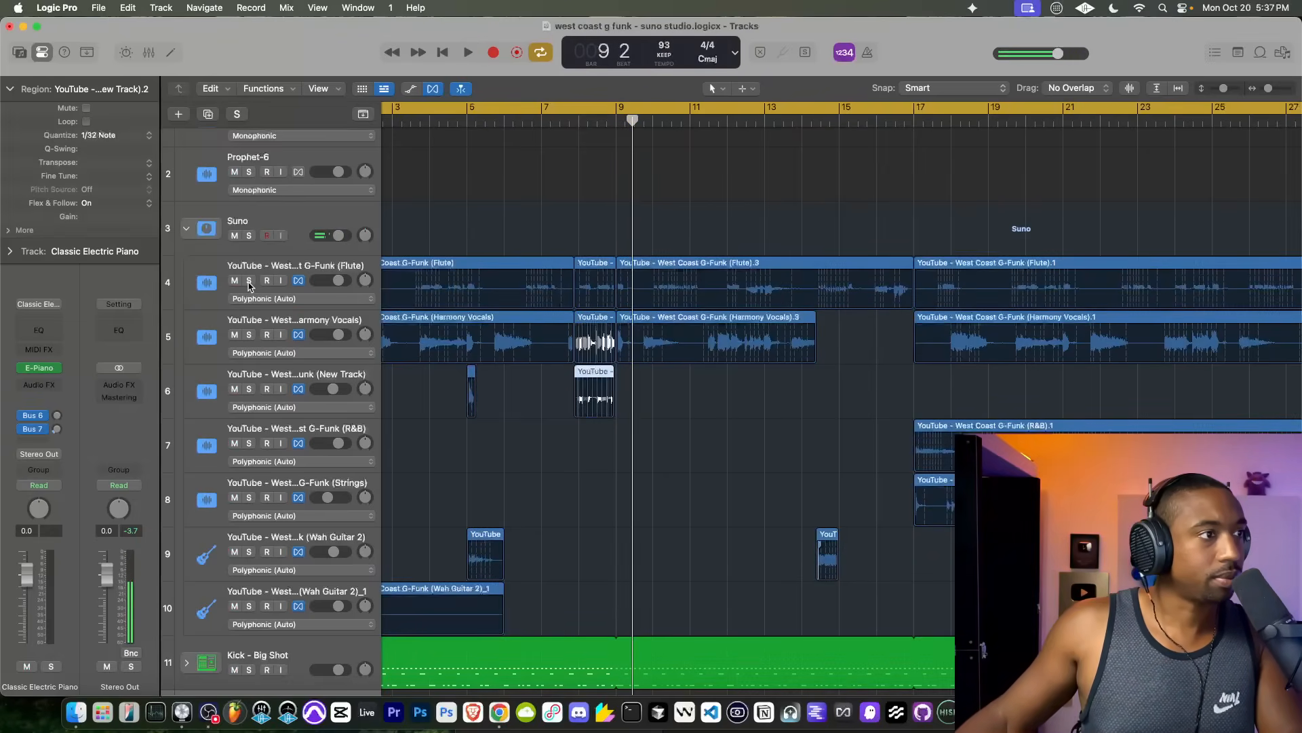
Step: Open the Kick - Big Shot region in the Piano Roll and examine its drum notes from bar 1 through bar 8
{"action": "scroll", "coordinate": [577, 344], "scroll_direction": "down", "scroll_amount": 4}
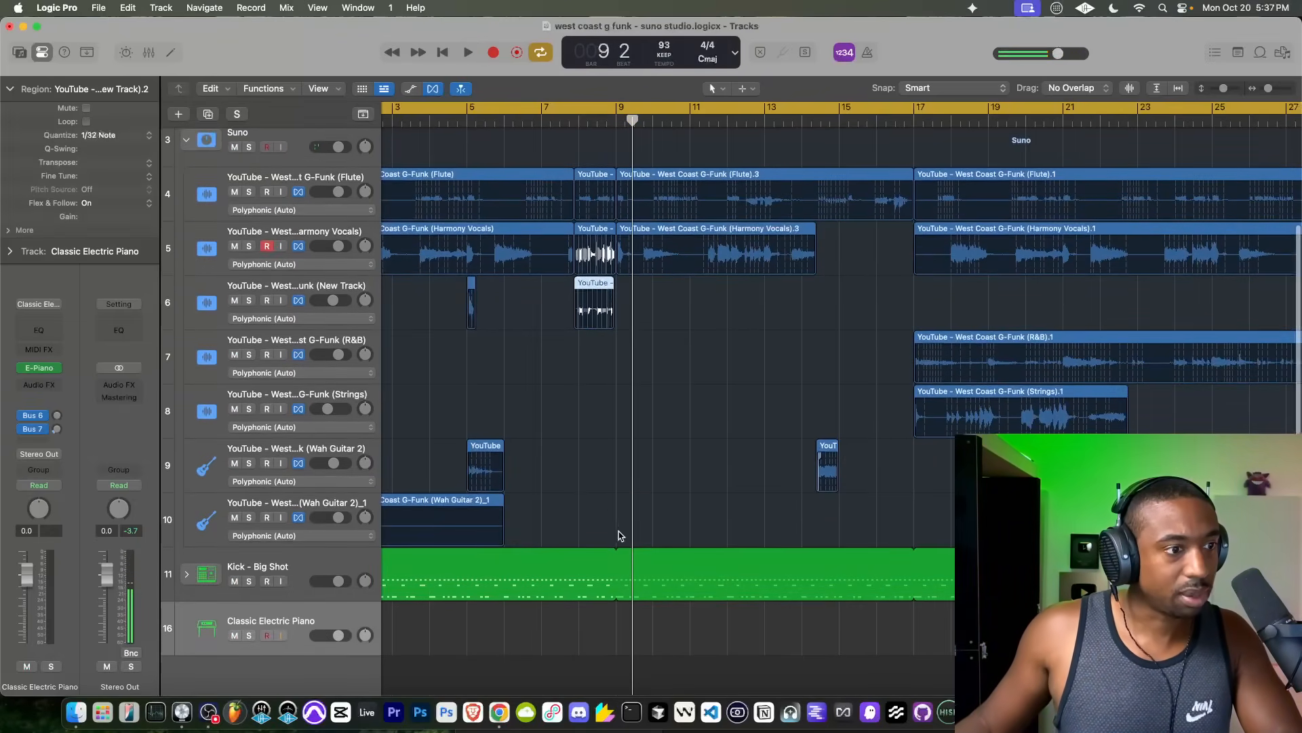
{"action": "left_click_drag", "start_coordinate": [623, 551], "coordinate": [634, 558]}
{"action": "key", "text": "l"}
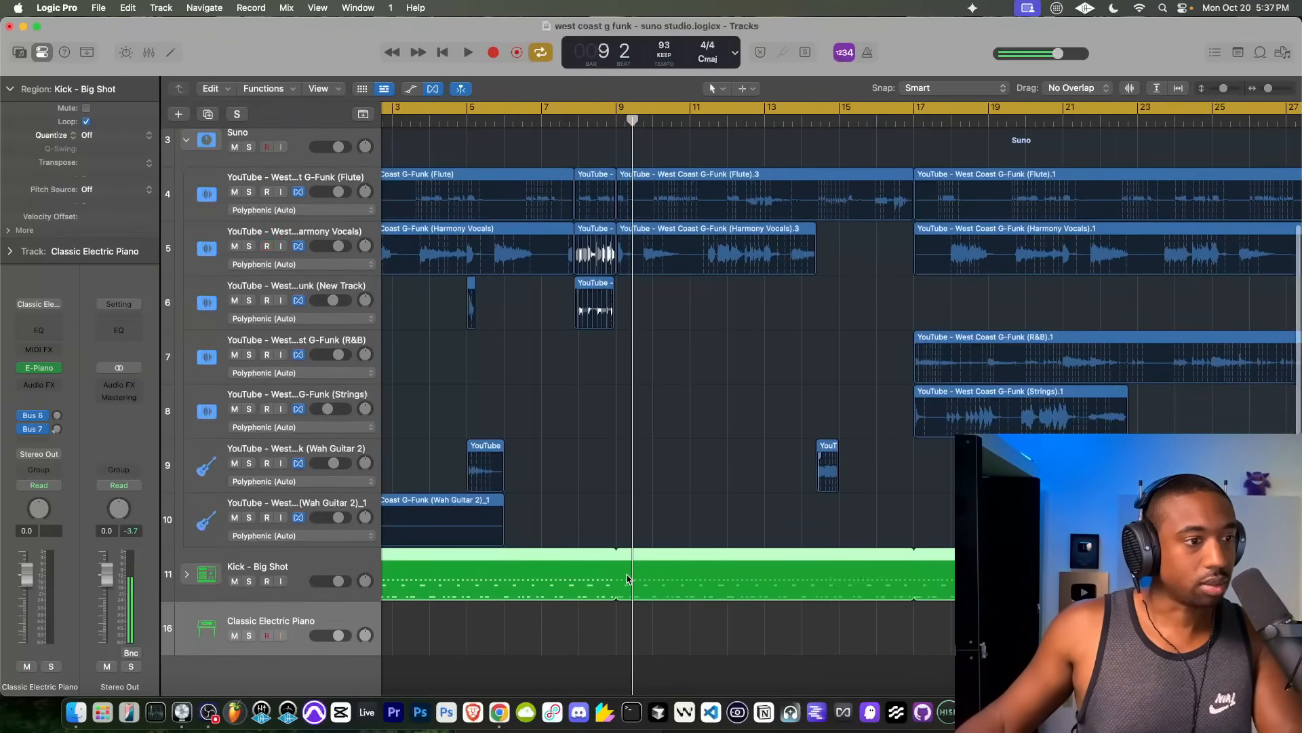
{"action": "double_click", "coordinate": [628, 579]}
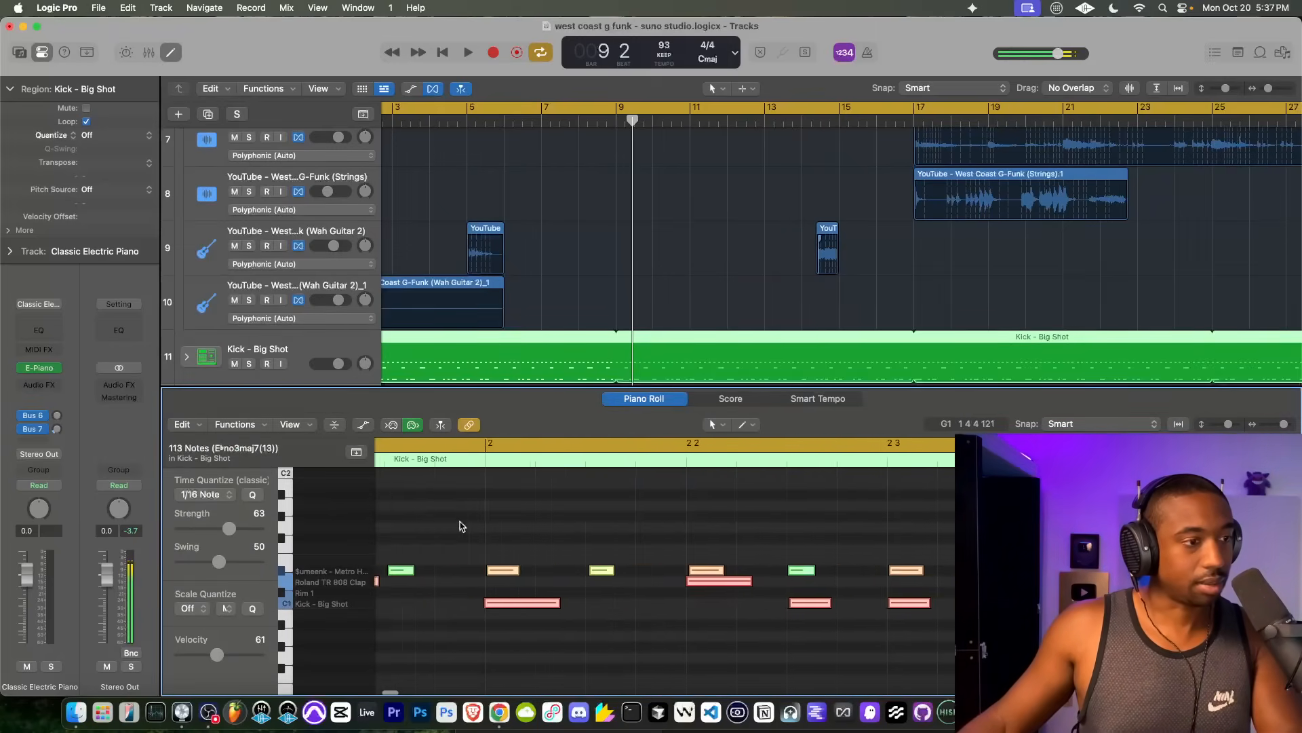
{"action": "scroll", "coordinate": [460, 526], "scroll_direction": "left", "scroll_amount": 10}
{"action": "left_click", "coordinate": [468, 584]}
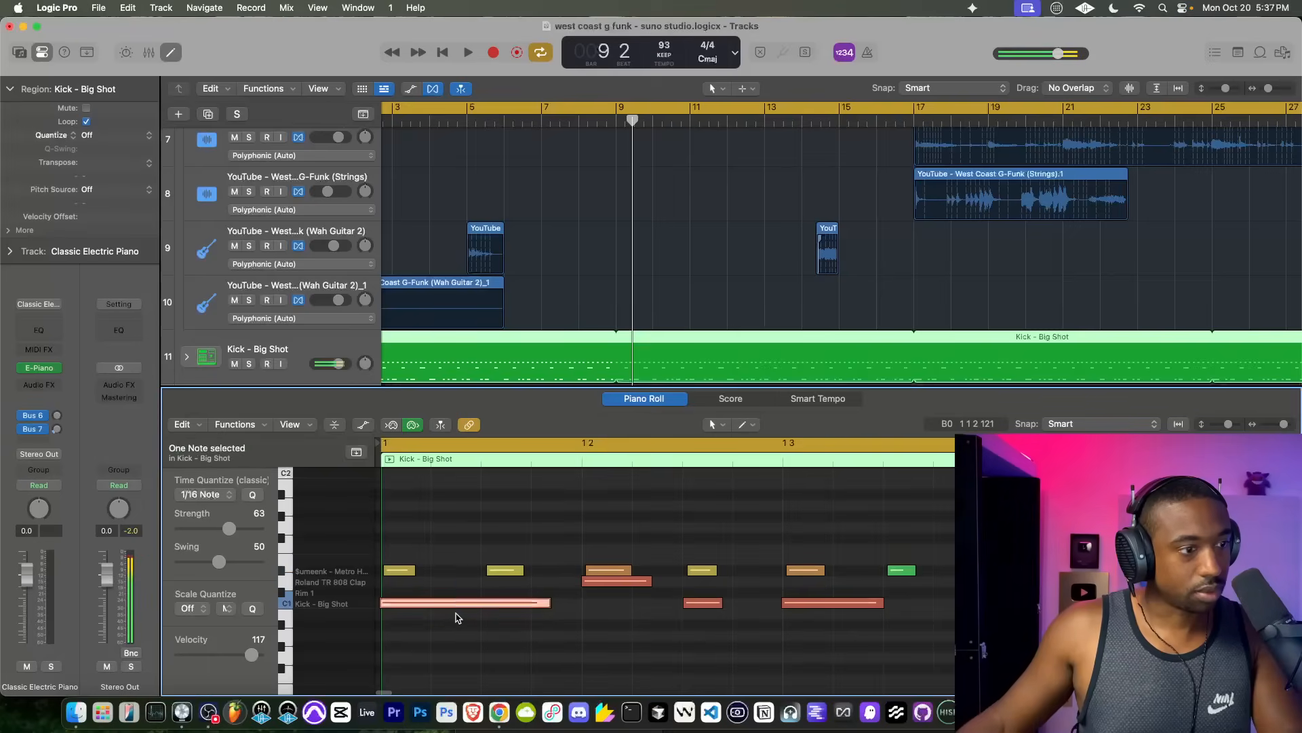
{"action": "scroll", "coordinate": [456, 618], "scroll_direction": "down", "scroll_amount": 8}
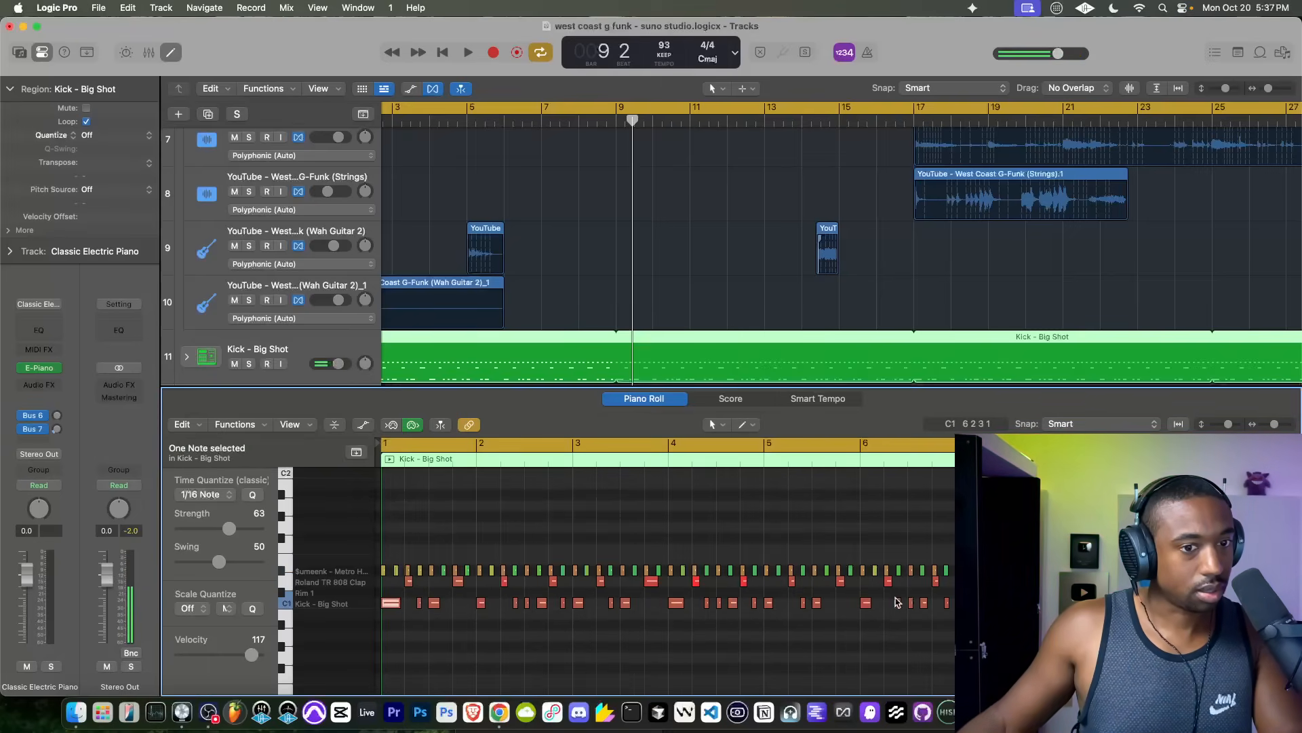
{"action": "scroll", "coordinate": [1192, 613], "scroll_direction": "up", "scroll_amount": 8}
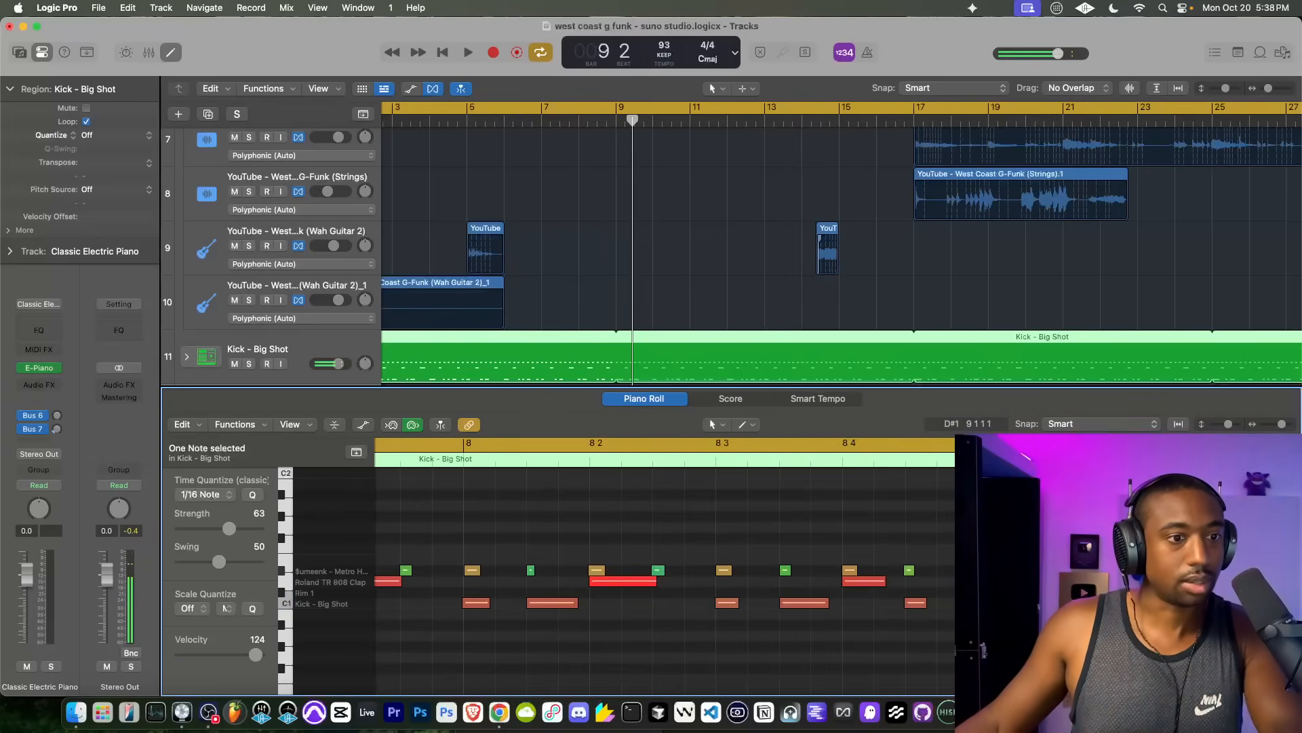
Step: Play the arrangement from bar 1, close the Piano Roll and review the stem and drum tracks during playback
{"action": "key", "text": "space"}
{"action": "scroll", "coordinate": [970, 571], "scroll_direction": "down", "scroll_amount": 10}
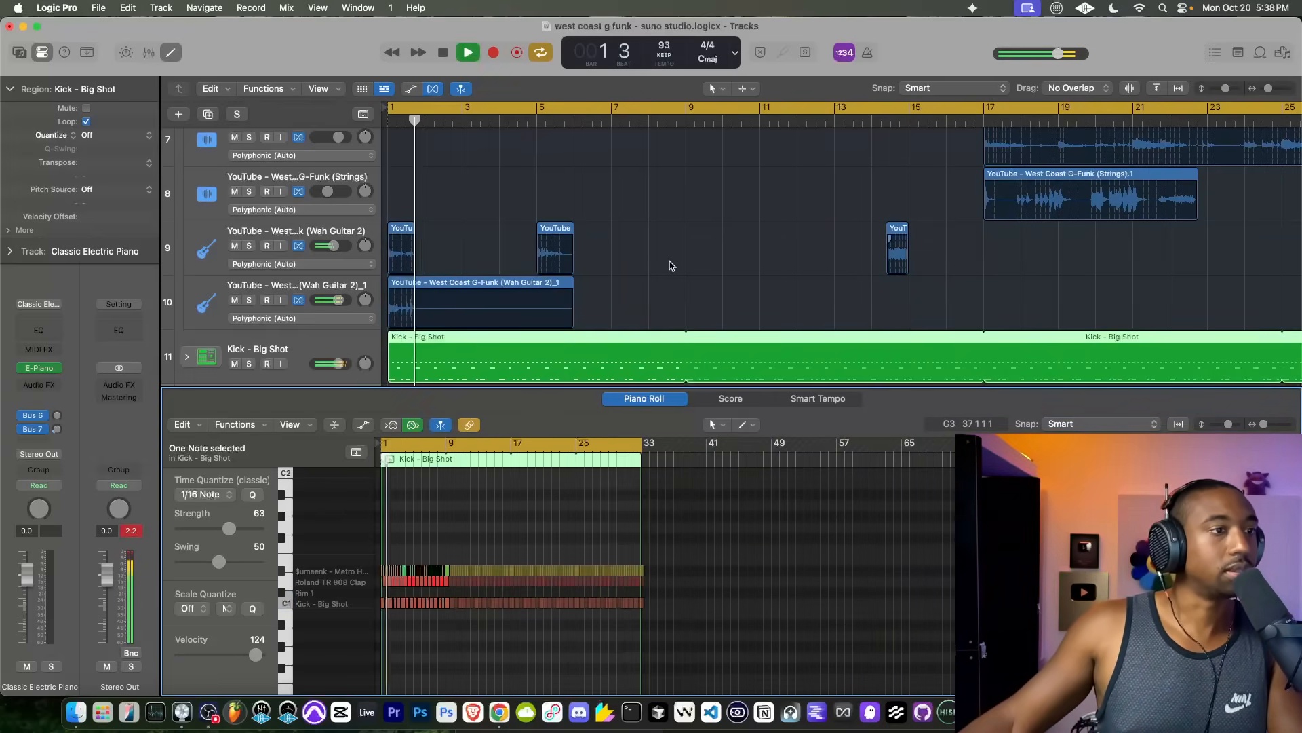
{"action": "key", "text": "p"}
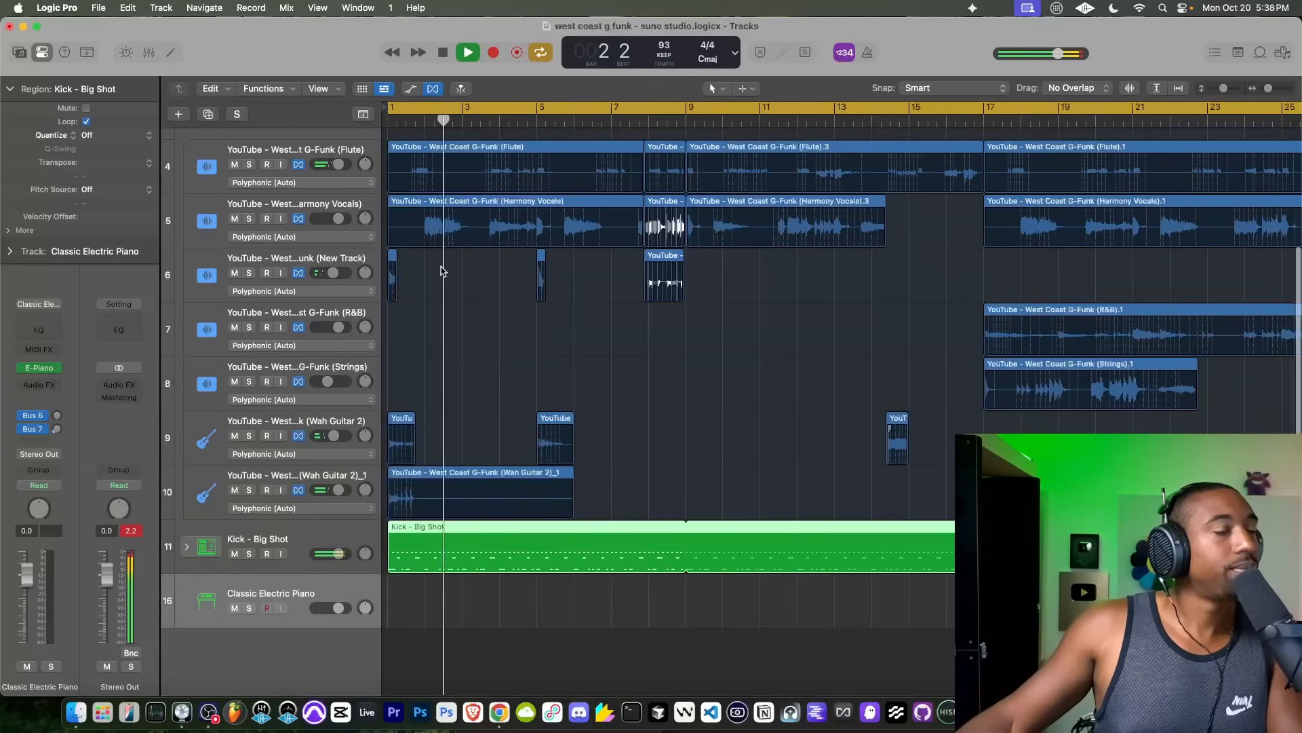
{"action": "scroll", "coordinate": [441, 270], "scroll_direction": "up", "scroll_amount": 5}
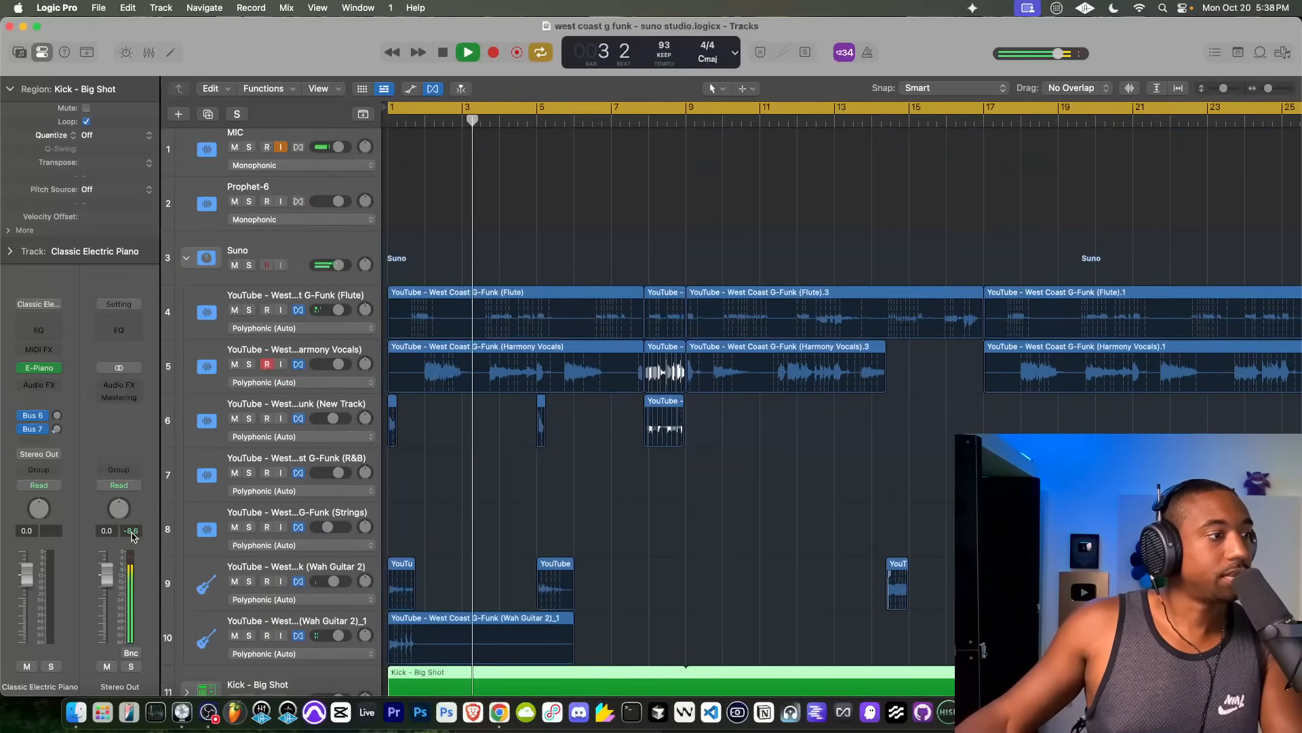
{"action": "scroll", "coordinate": [494, 417], "scroll_direction": "down", "scroll_amount": 3}
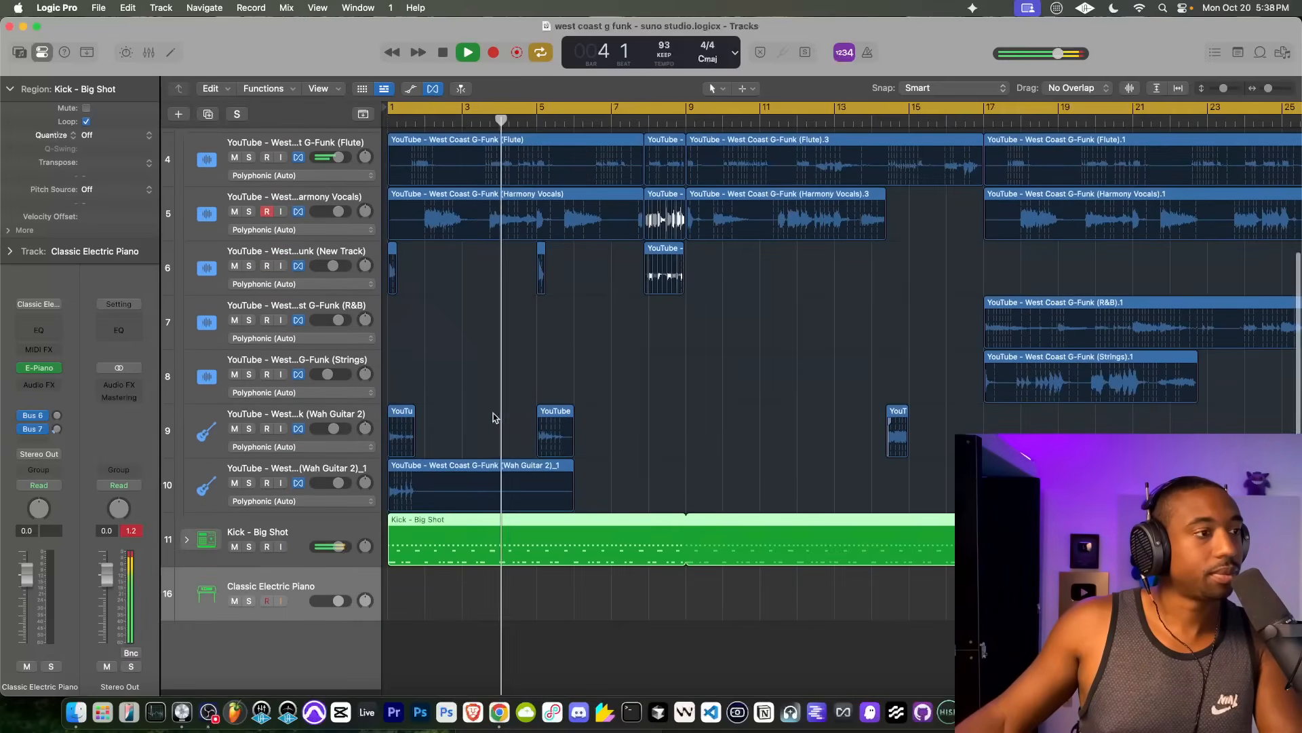
{"action": "scroll", "coordinate": [493, 417], "scroll_direction": "up", "scroll_amount": 1}
Step: Insert a Compressor as an audio effect on the Kick - Big Shot drum track
{"action": "left_click", "coordinate": [303, 544]}
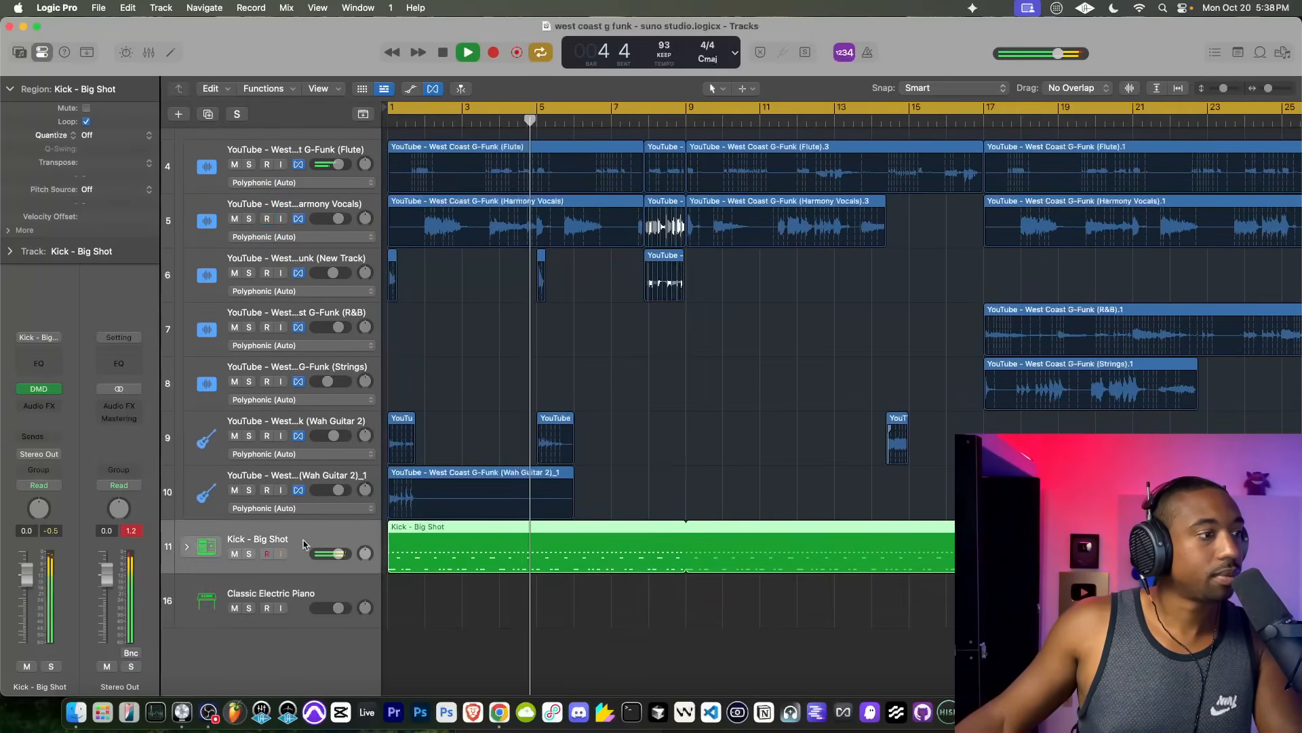
{"action": "left_click", "coordinate": [38, 404]}
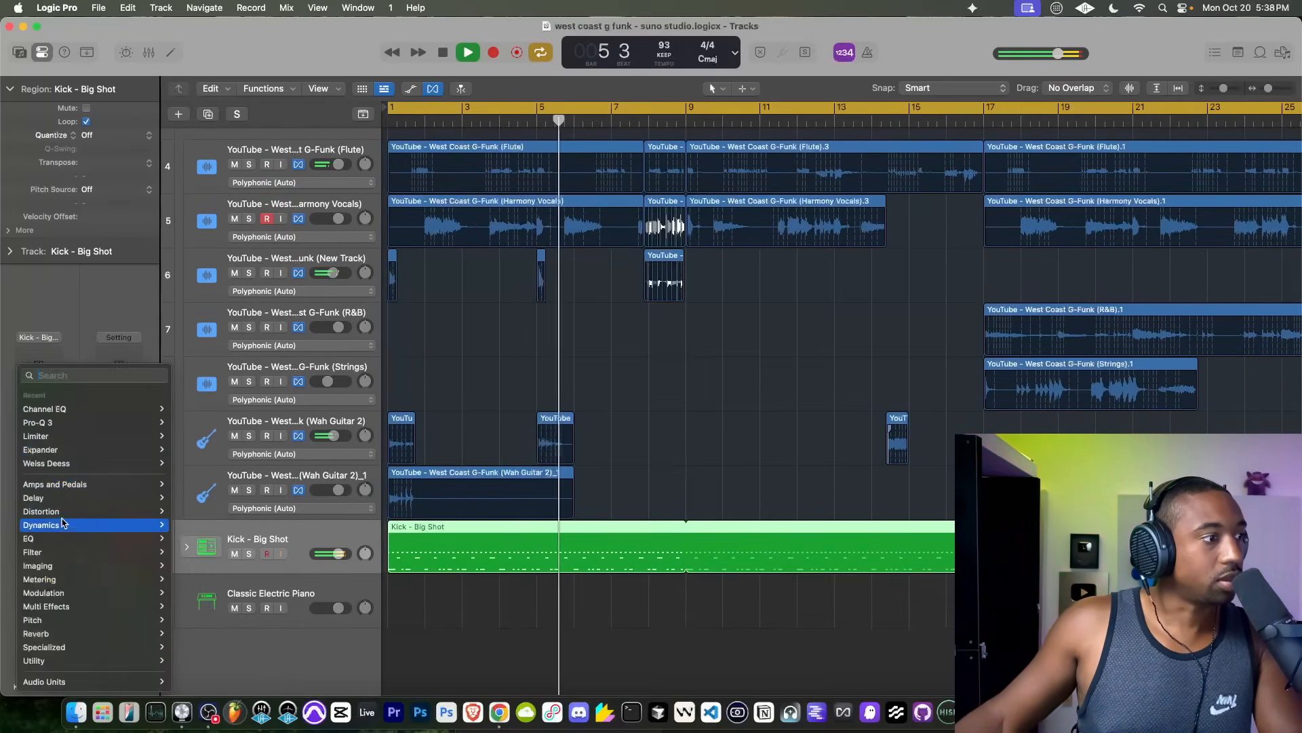
{"action": "mouse_move", "coordinate": [61, 523]}
{"action": "left_click", "coordinate": [217, 27]}
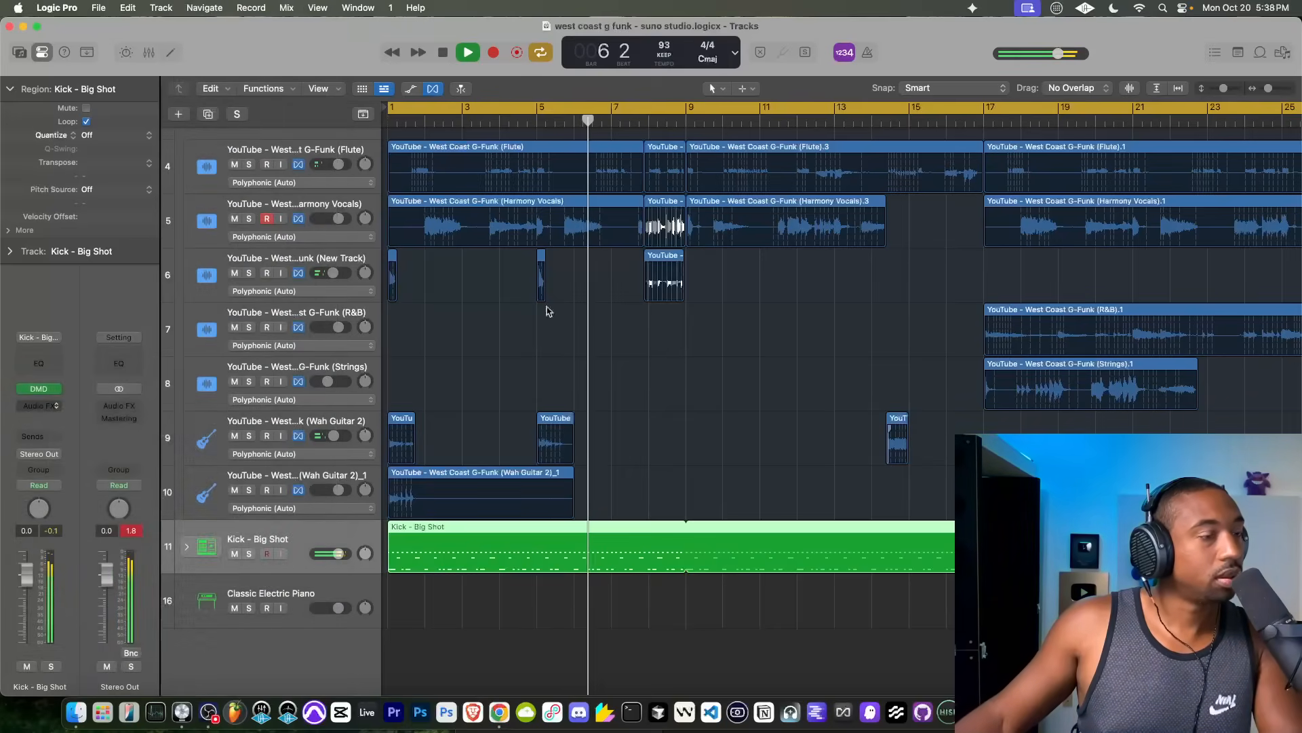
{"action": "left_click_drag", "start_coordinate": [886, 502], "coordinate": [874, 491]}
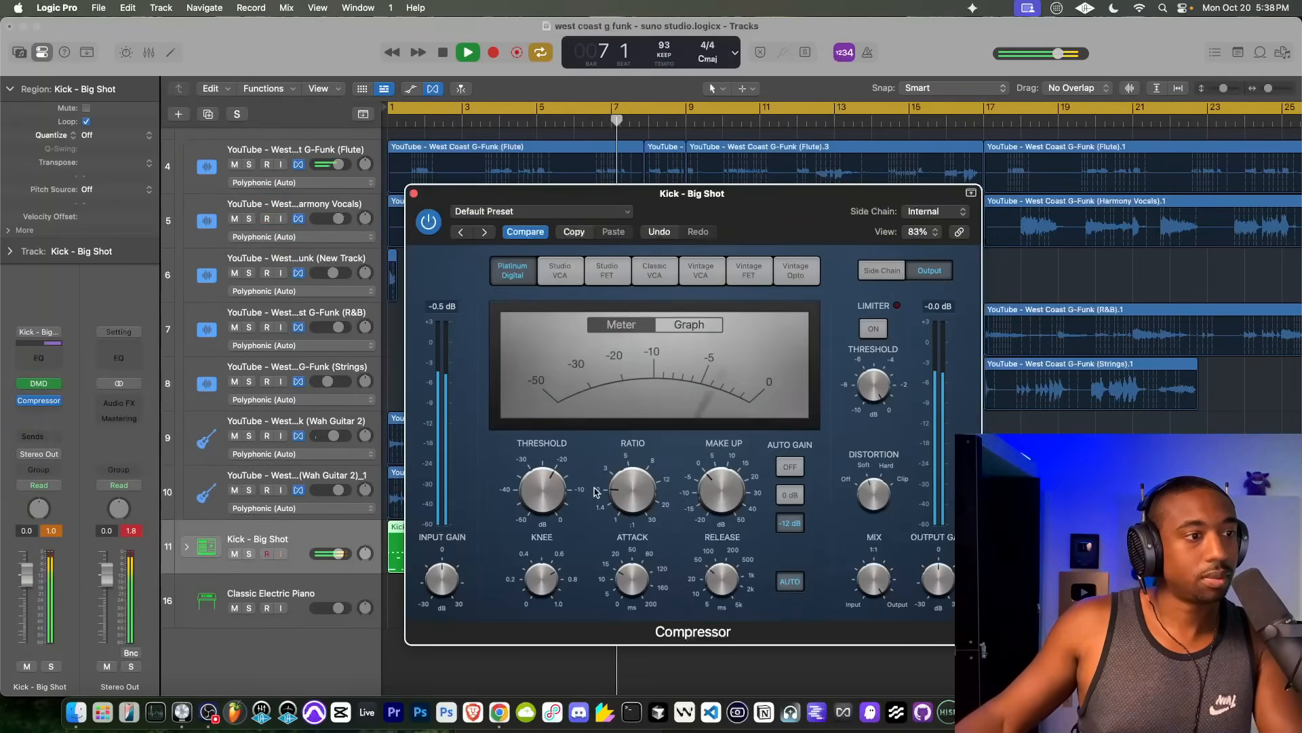
Step: Turn off the automatic release on the Kick - Big Shot Compressor and close the plug-in window
{"action": "left_click", "coordinate": [798, 581]}
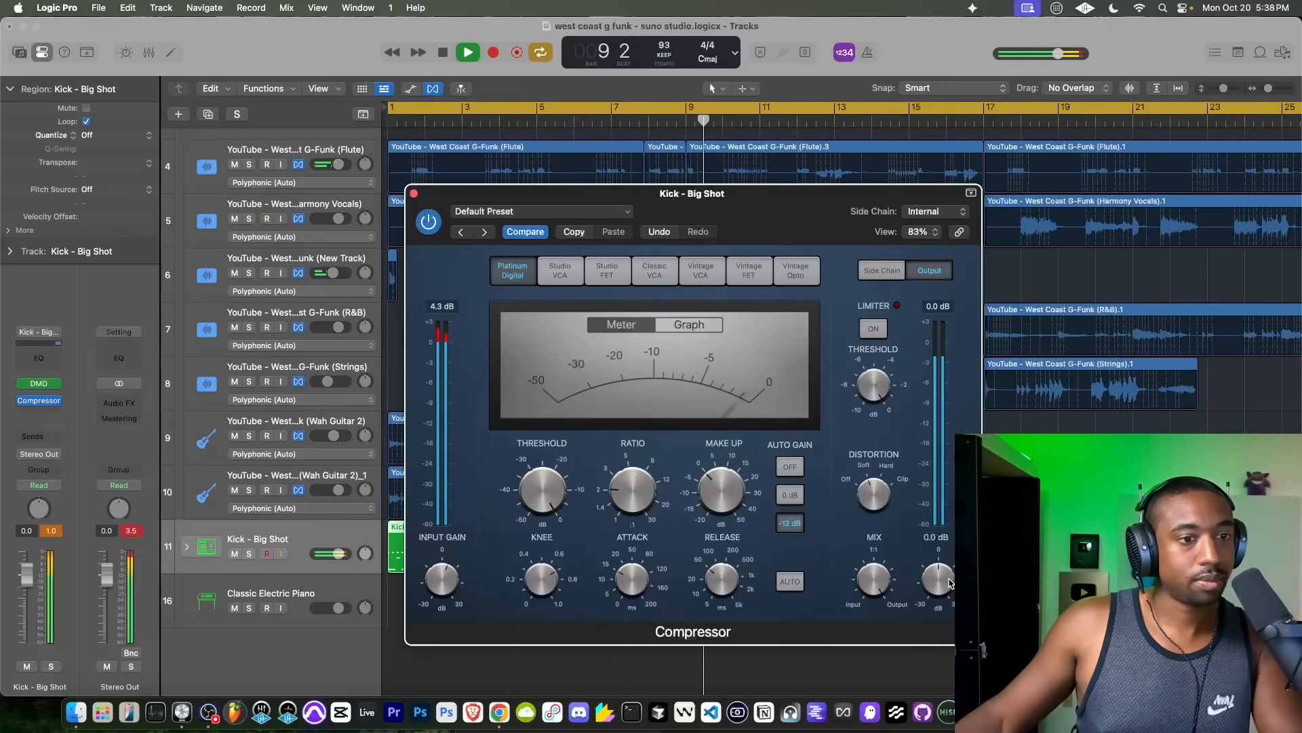
{"action": "left_click", "coordinate": [413, 194]}
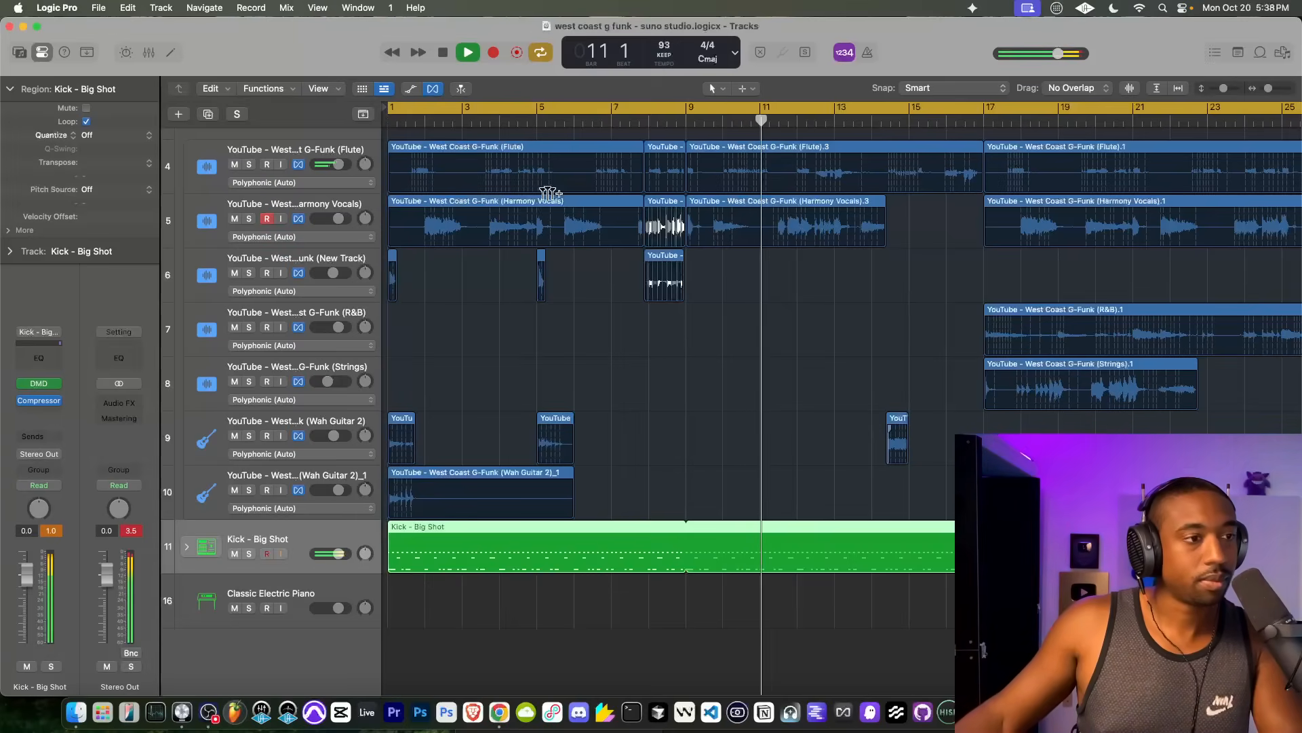
Step: Collapse the Suno track stack to hide its individual stem tracks
{"action": "scroll", "coordinate": [413, 493], "scroll_direction": "up", "scroll_amount": 3}
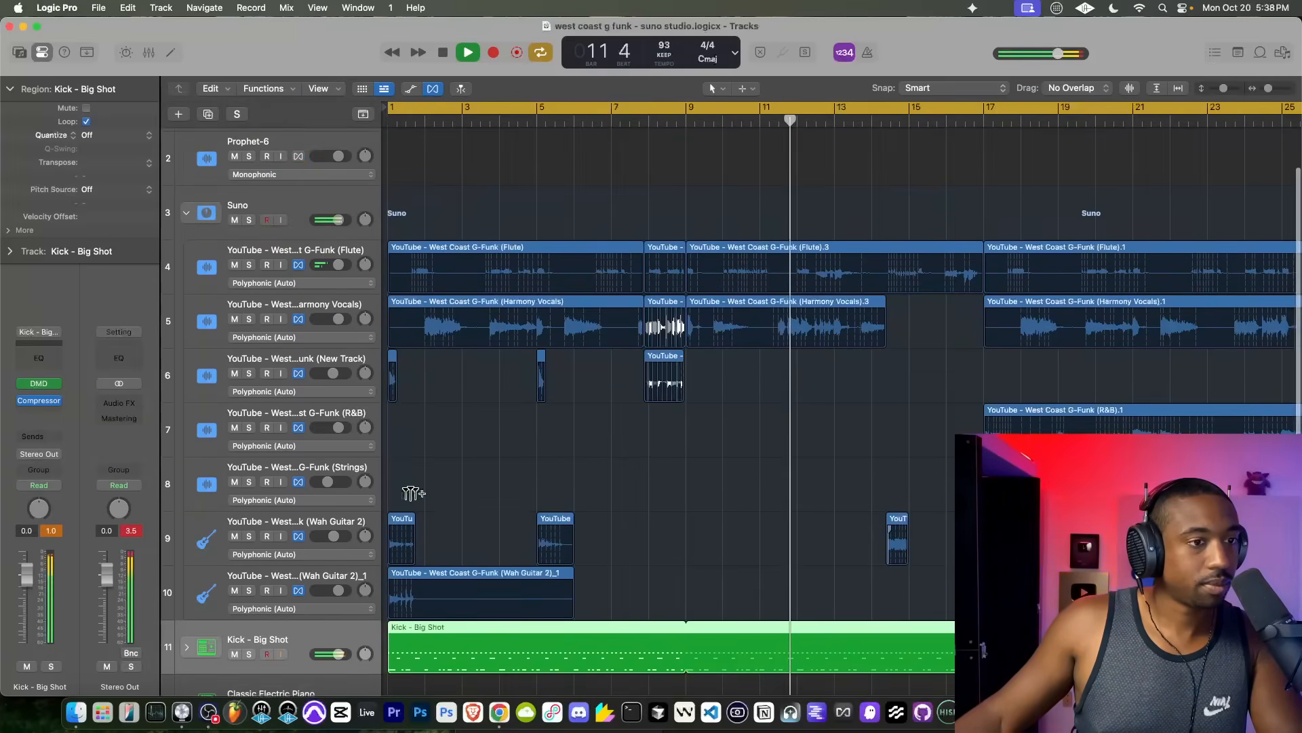
{"action": "scroll", "coordinate": [414, 493], "scroll_direction": "up", "scroll_amount": 2}
{"action": "left_click", "coordinate": [192, 241]}
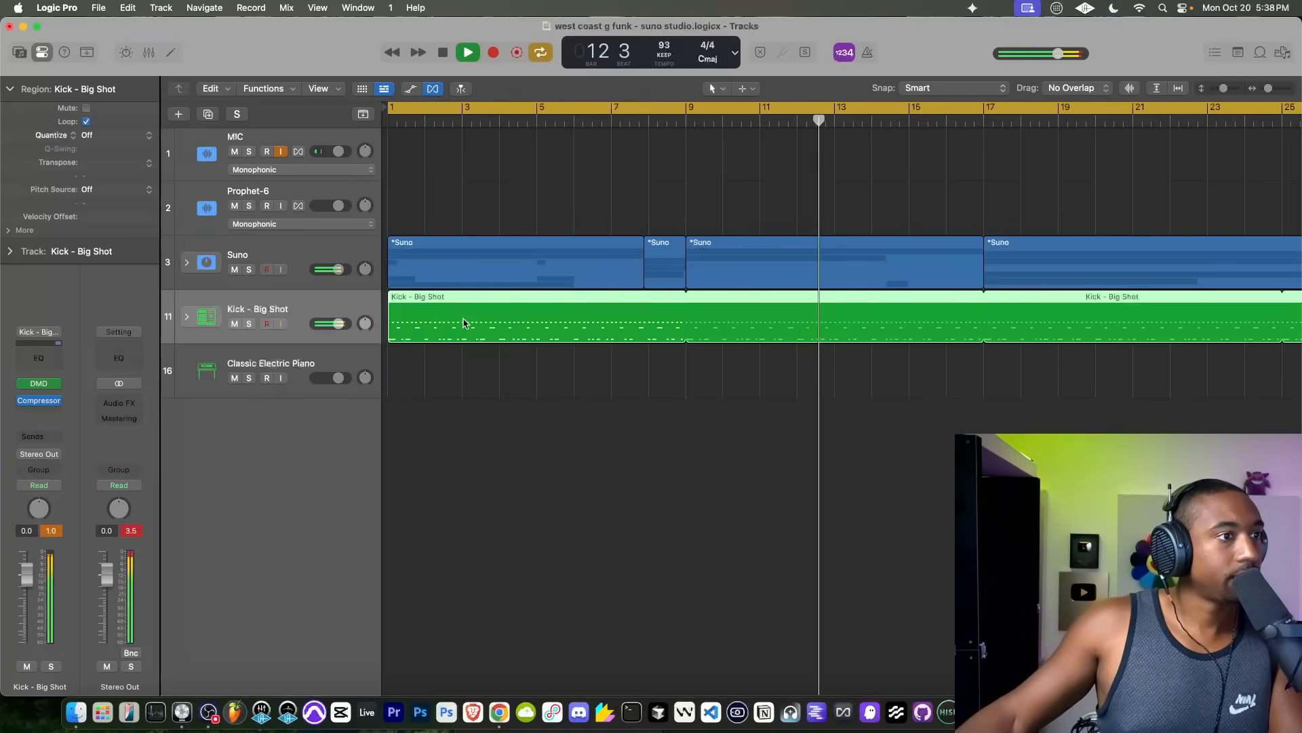
Step: Stop playback and open the Vintage Electric Piano instrument on the Classic Electric Piano track
{"action": "left_click", "coordinate": [326, 360]}
{"action": "key", "text": "space"}
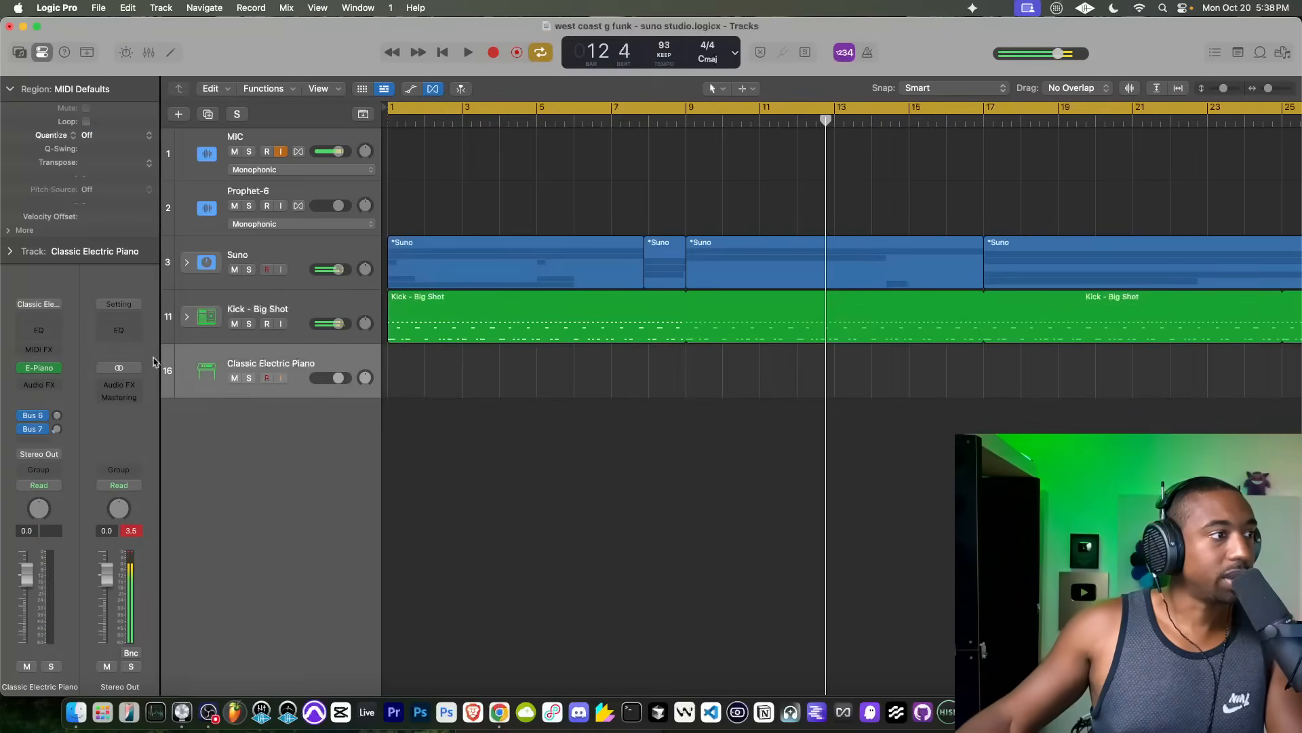
{"action": "left_click", "coordinate": [41, 368]}
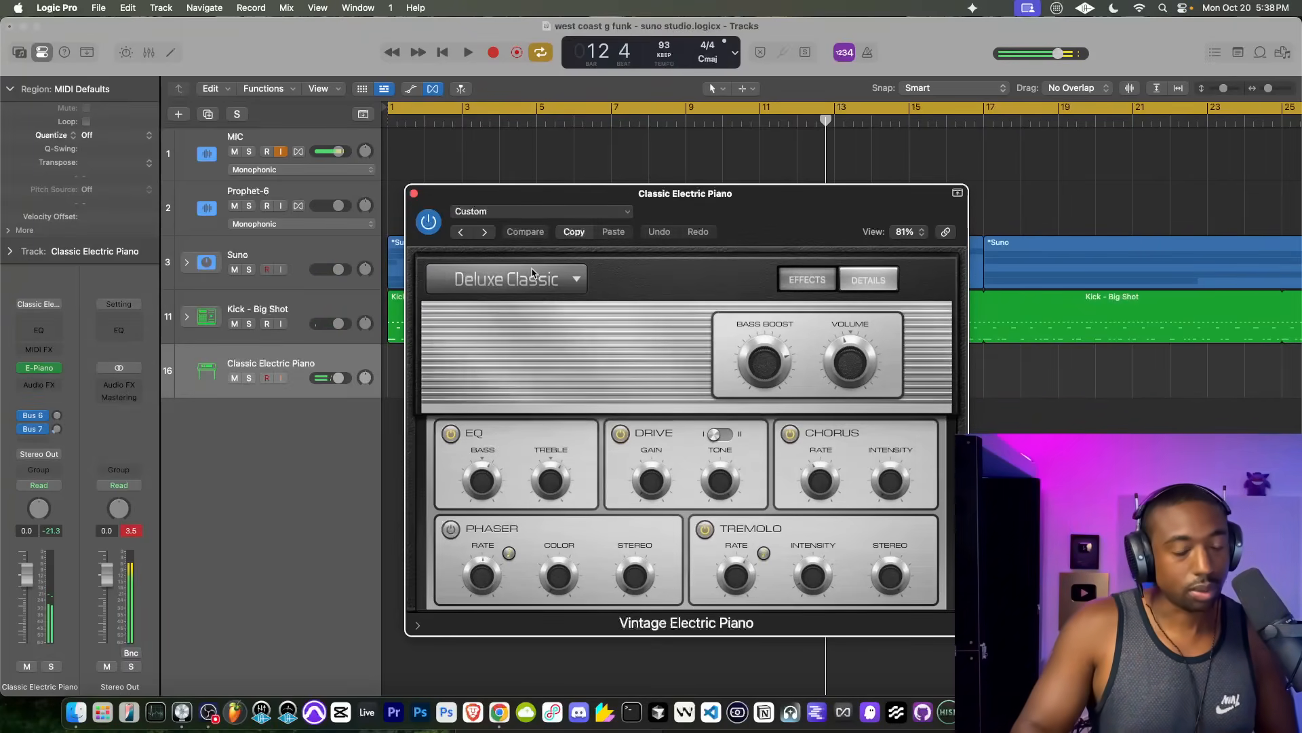
Step: Play the arrangement from bar 1 and raise the Classic Electric Piano track volume to 3.1 dB
{"action": "key", "text": "space"}
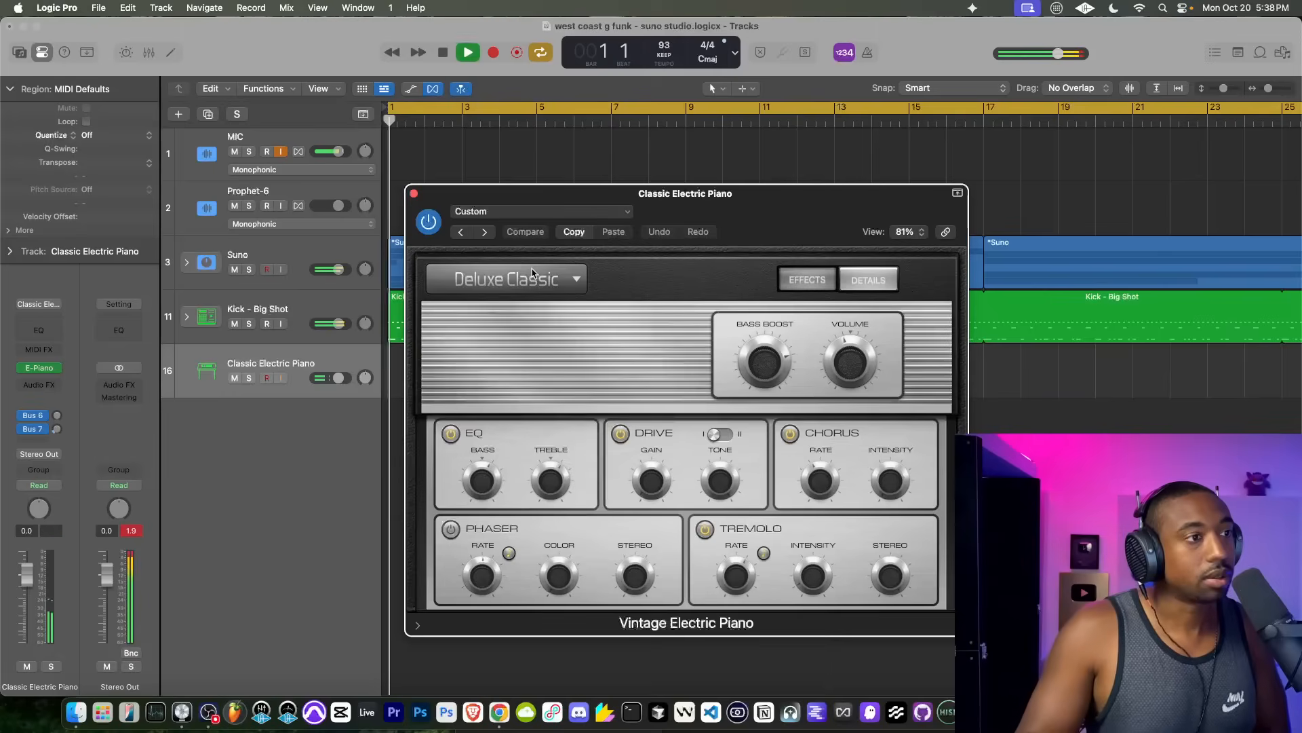
{"action": "left_click", "coordinate": [293, 143]}
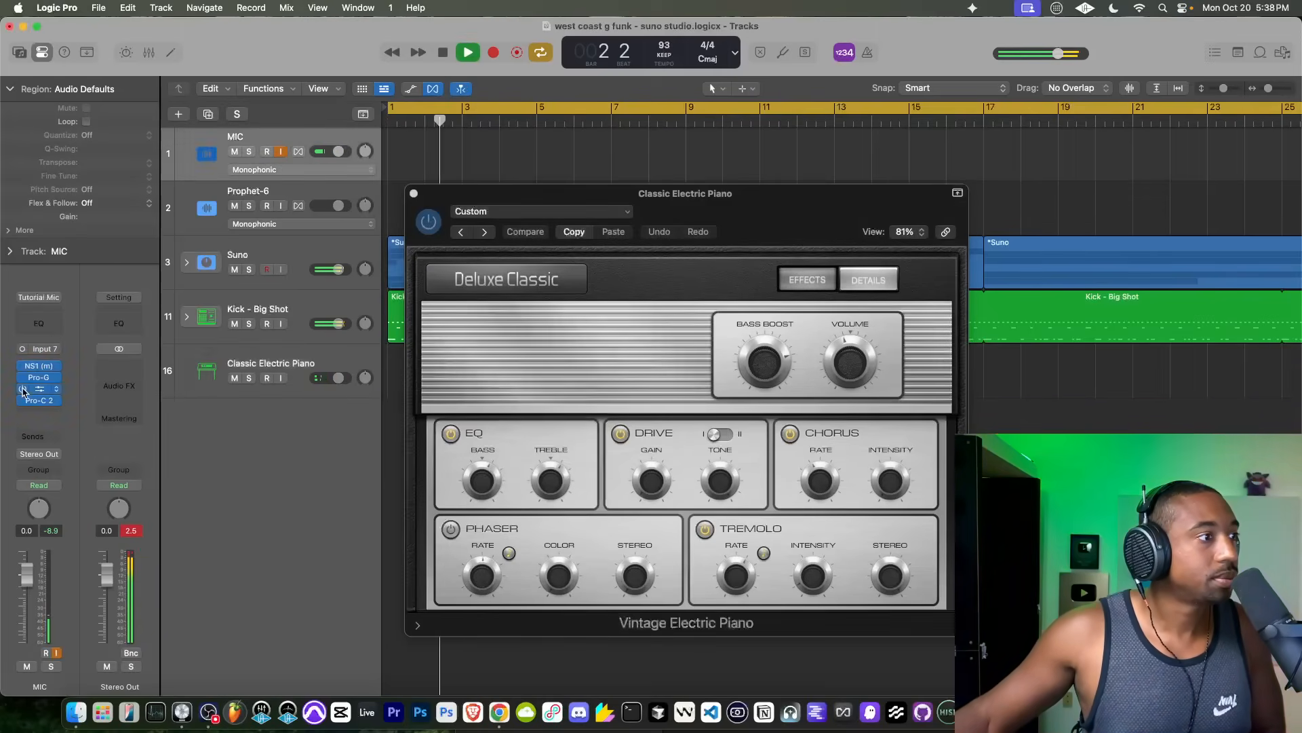
{"action": "left_click", "coordinate": [325, 351]}
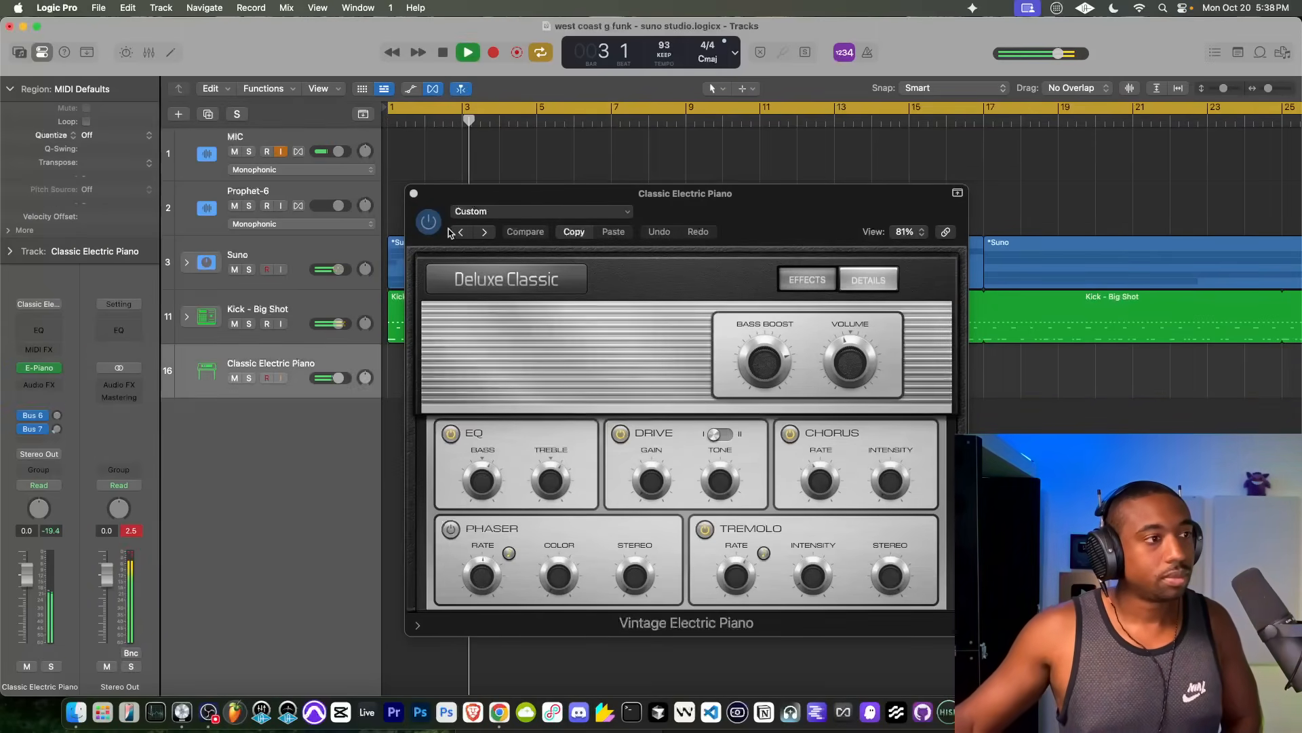
{"action": "left_click_drag", "start_coordinate": [338, 377], "coordinate": [344, 378]}
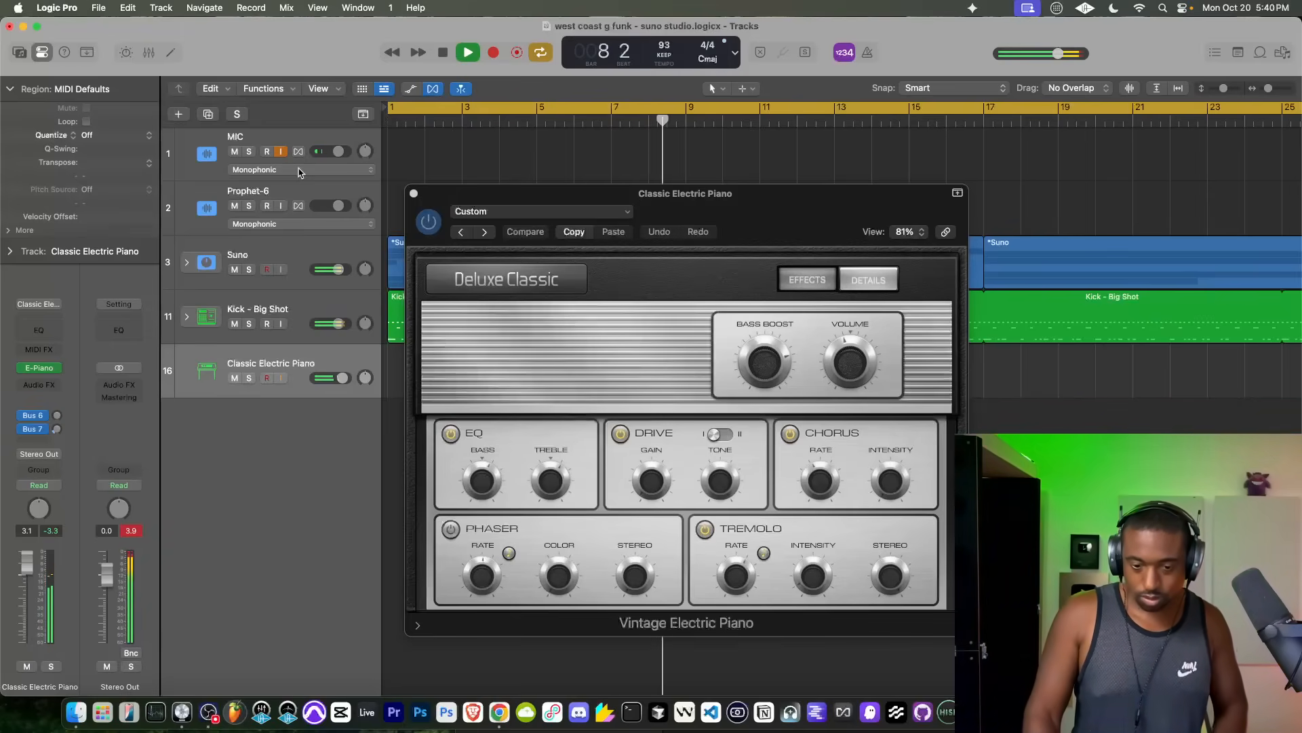
Step: Rehearse the electric piano chords with playback stopped and running, and stop playback when finished
{"action": "key", "text": "space"}
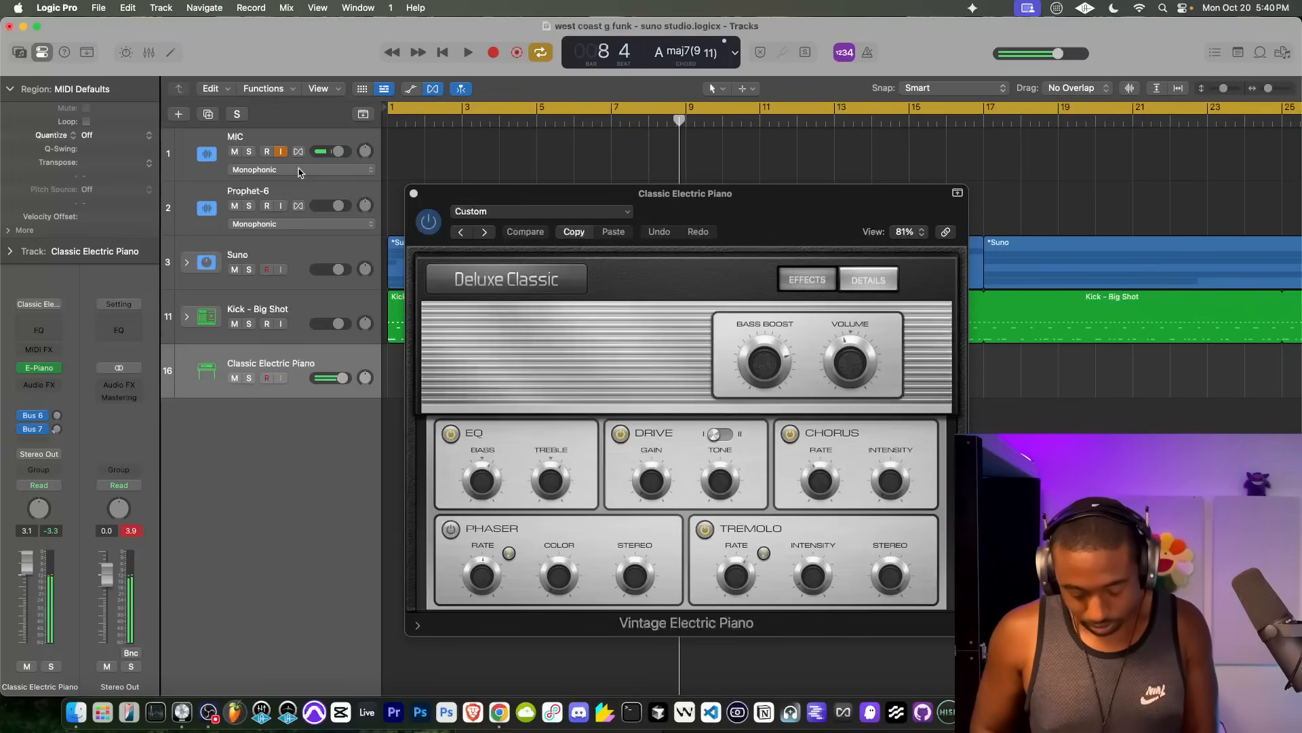
{"action": "key", "text": "space"}
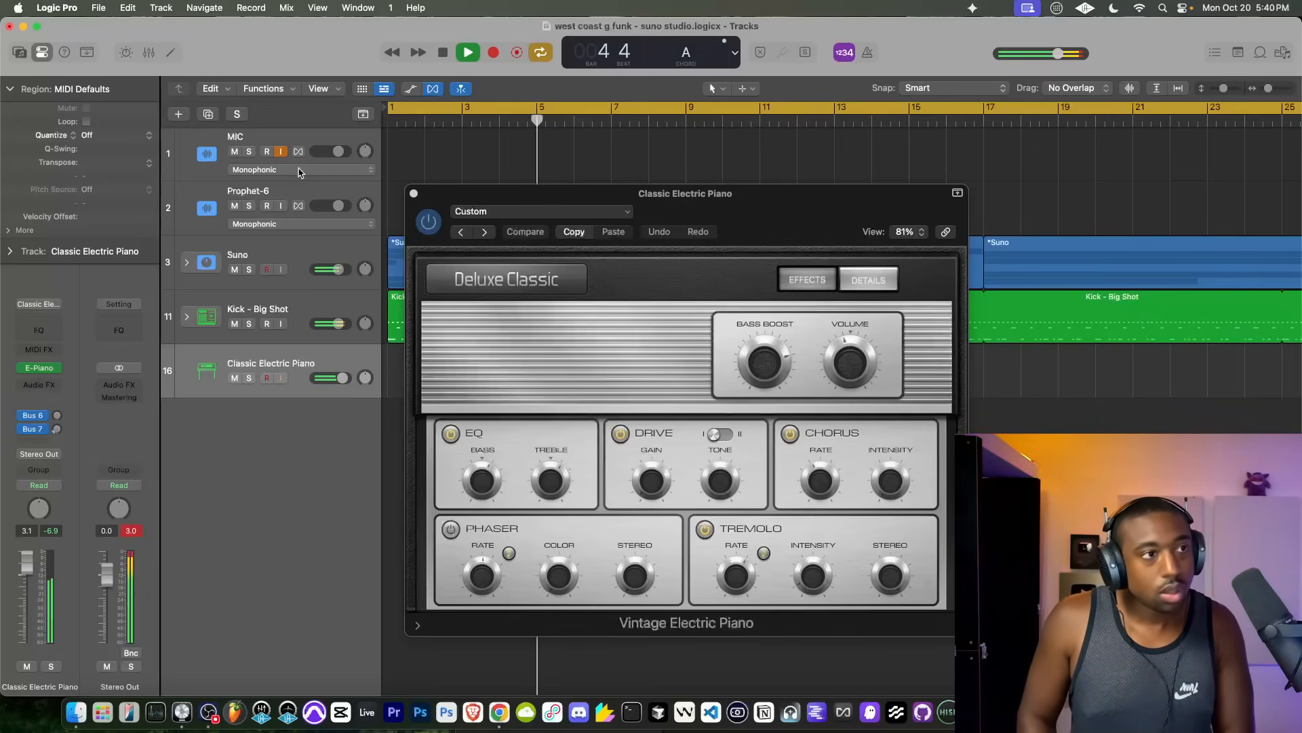
{"action": "key", "text": "space"}
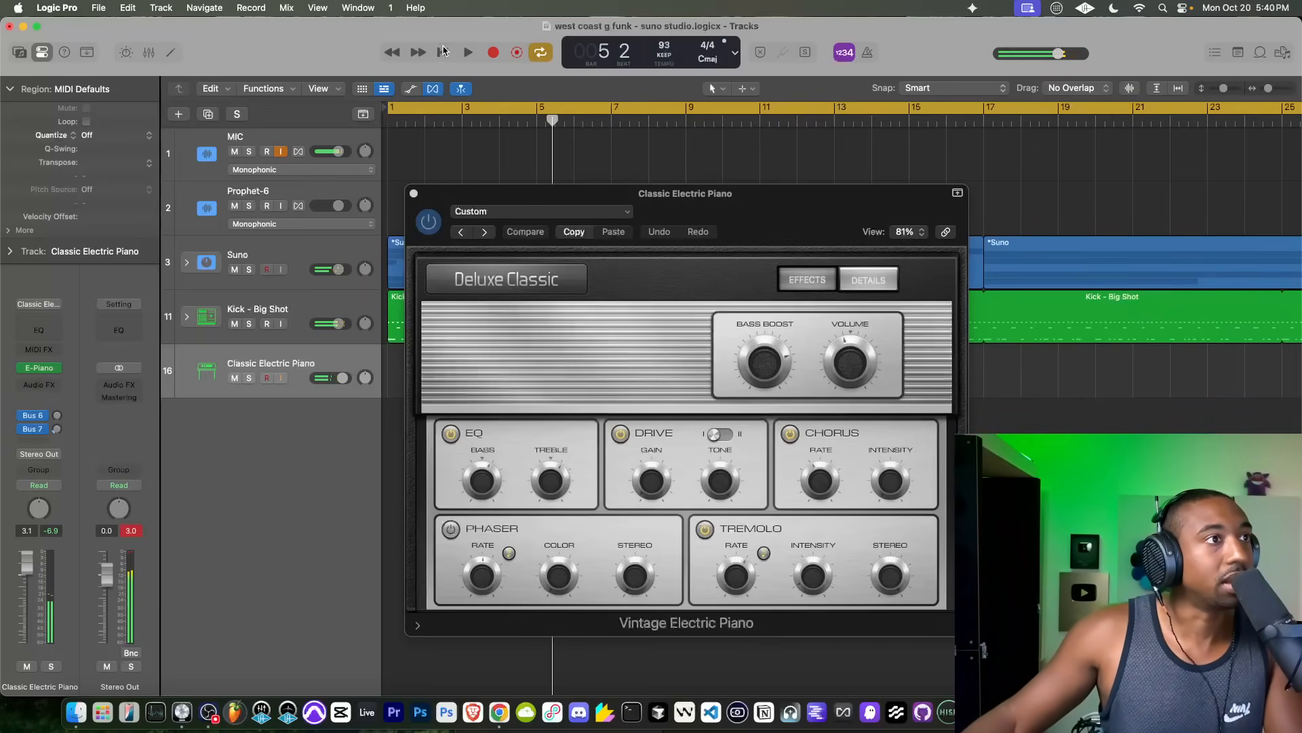
Step: Record the electric piano chords from bar 1 to the end of the cycle on the Classic Electric Piano track and close the instrument window
{"action": "left_click", "coordinate": [493, 53]}
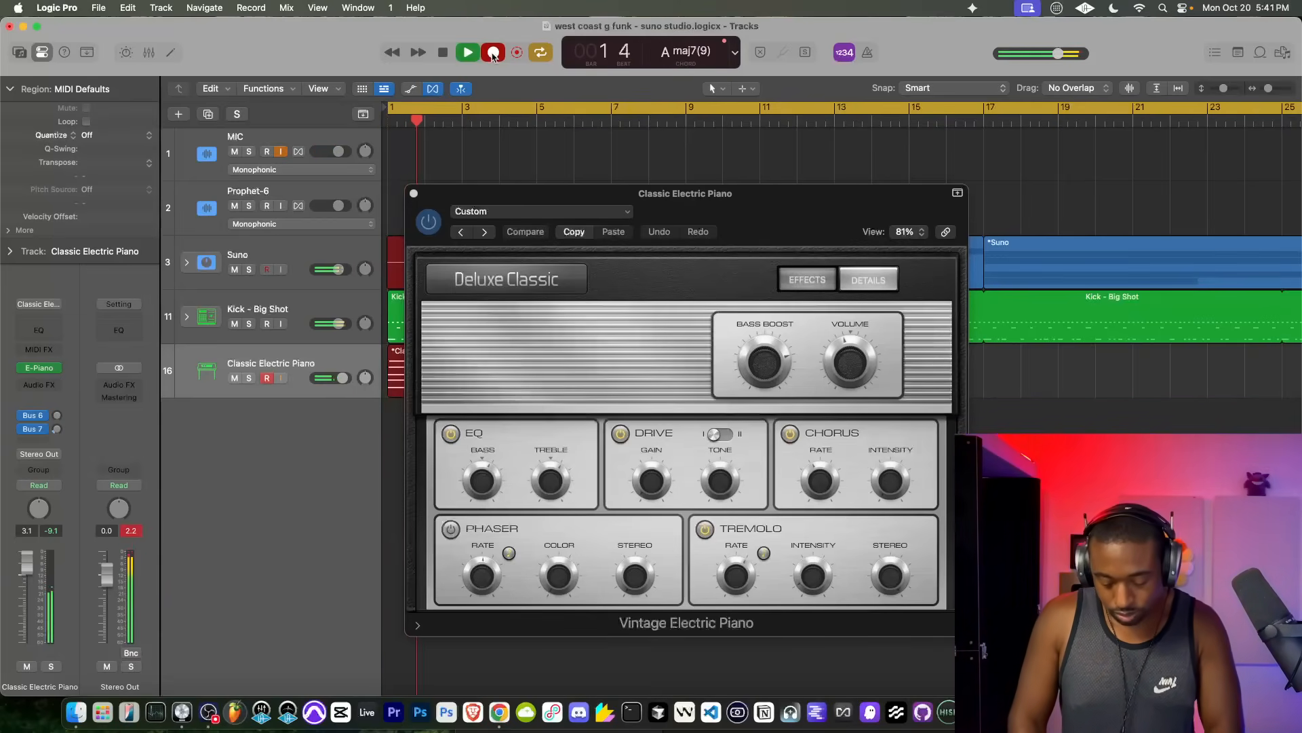
{"action": "key", "text": "space"}
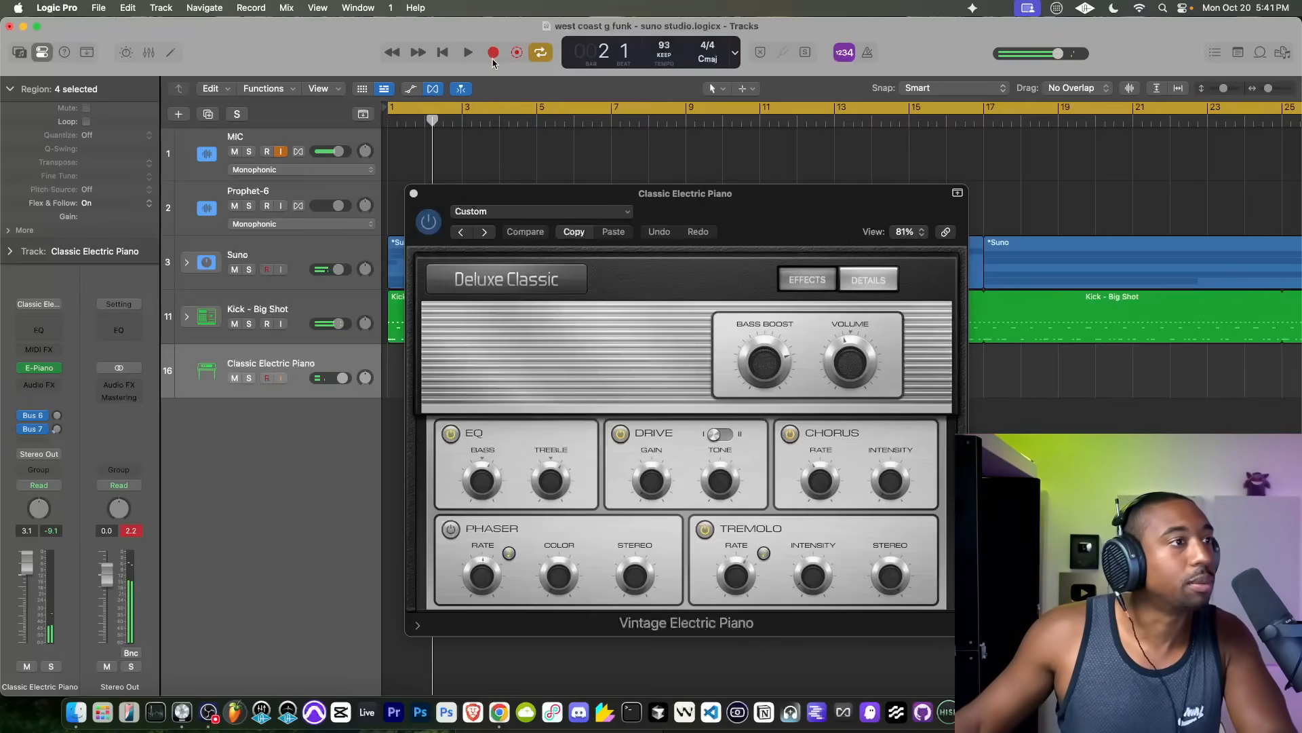
{"action": "left_click", "coordinate": [443, 53]}
{"action": "left_click", "coordinate": [493, 52]}
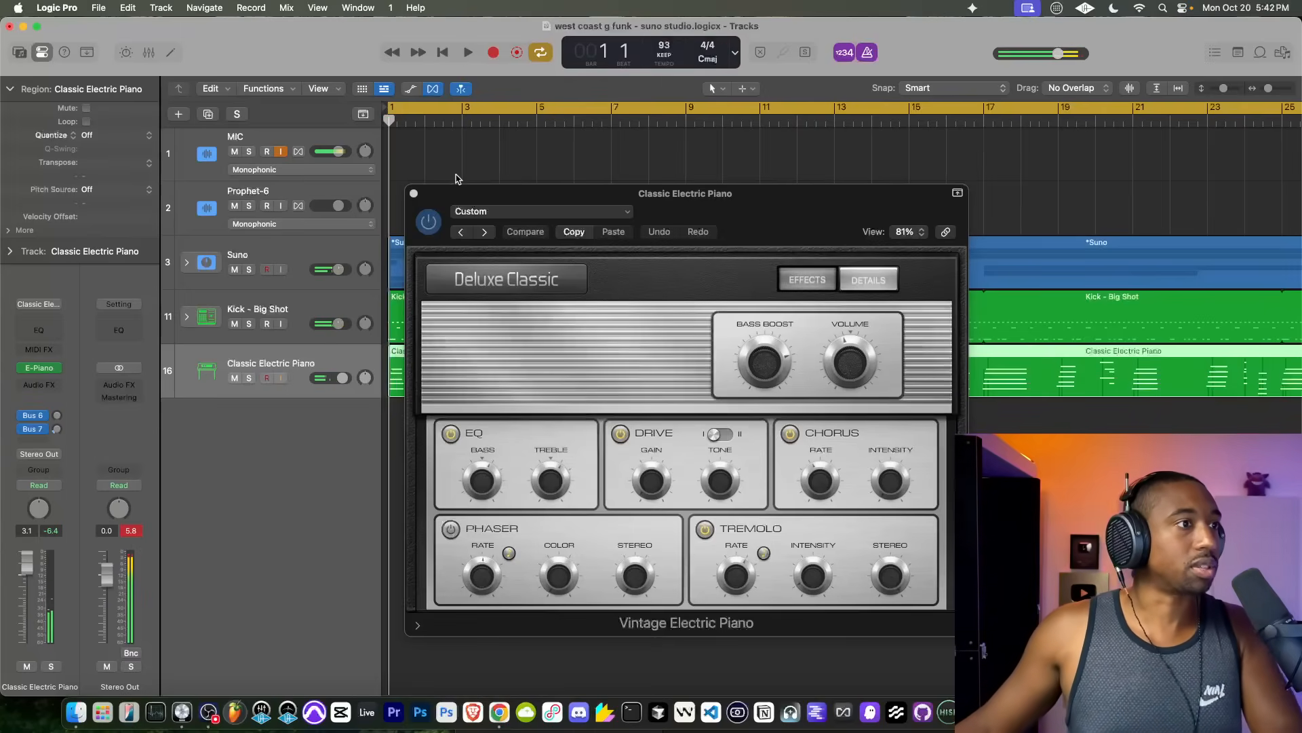
{"action": "left_click", "coordinate": [414, 193]}
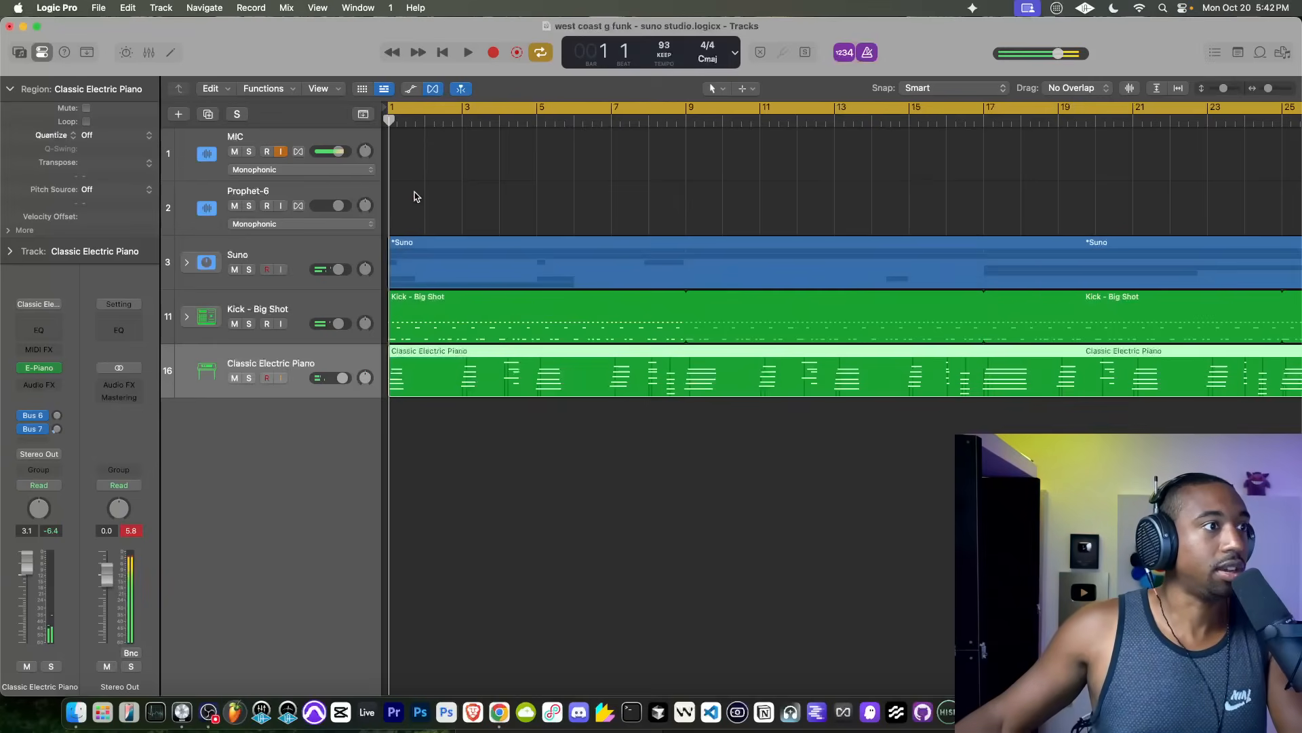
Step: Expand the Suno stack, open the Harmony Vocals take folder and make Take 1 the active take
{"action": "left_click", "coordinate": [185, 262]}
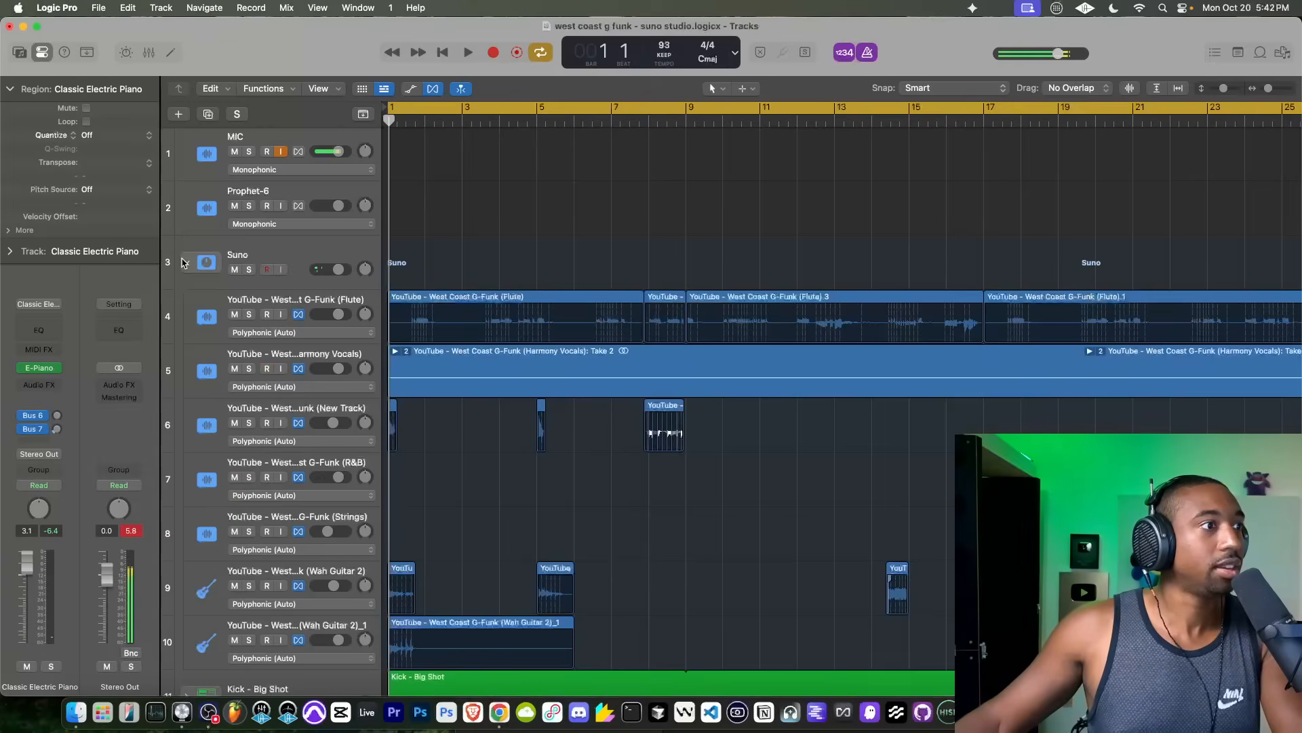
{"action": "scroll", "coordinate": [517, 355], "scroll_direction": "down", "scroll_amount": 5}
{"action": "left_click", "coordinate": [509, 355]}
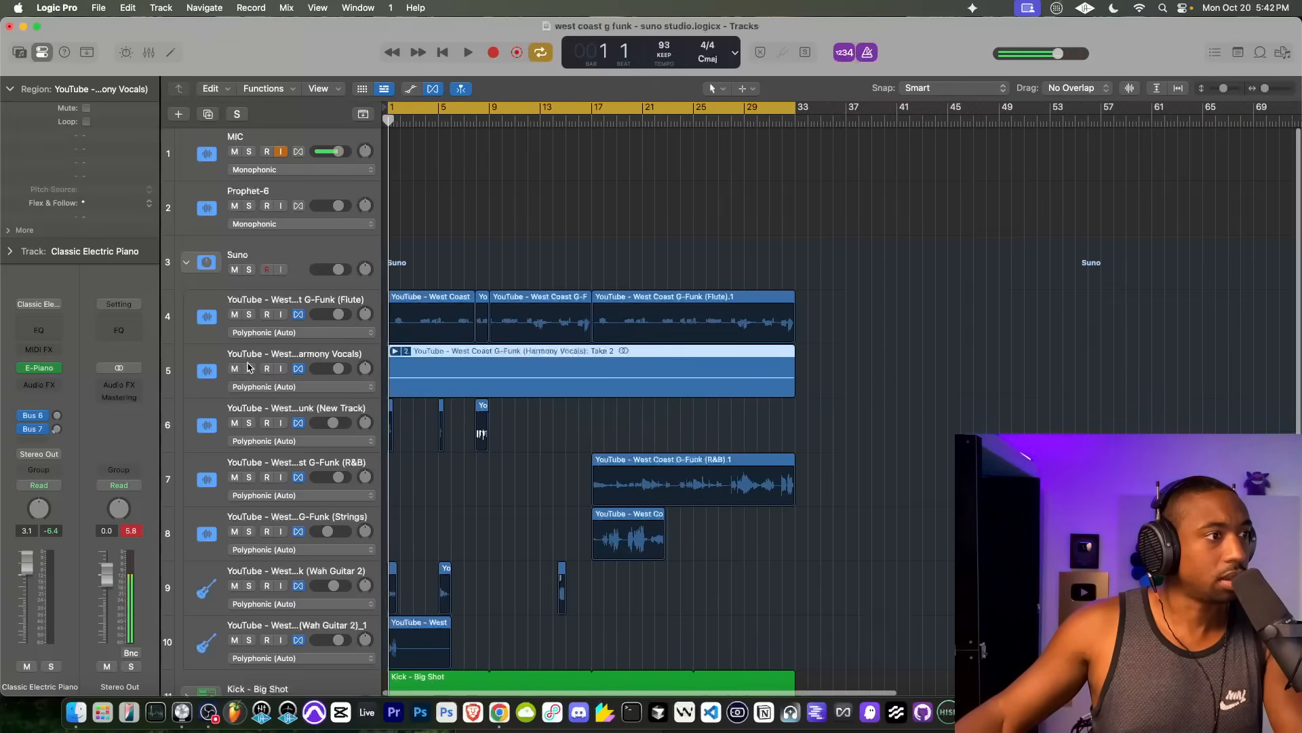
{"action": "left_click", "coordinate": [395, 351]}
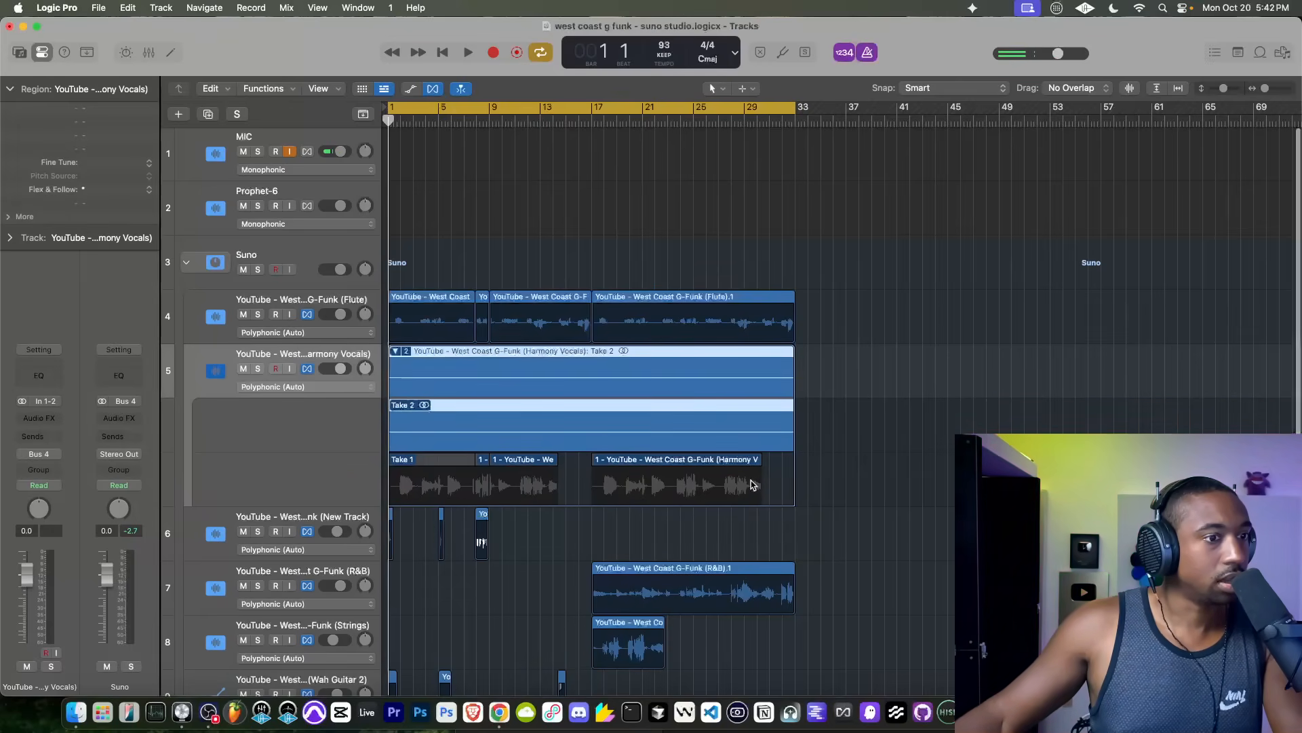
{"action": "left_click", "coordinate": [402, 484]}
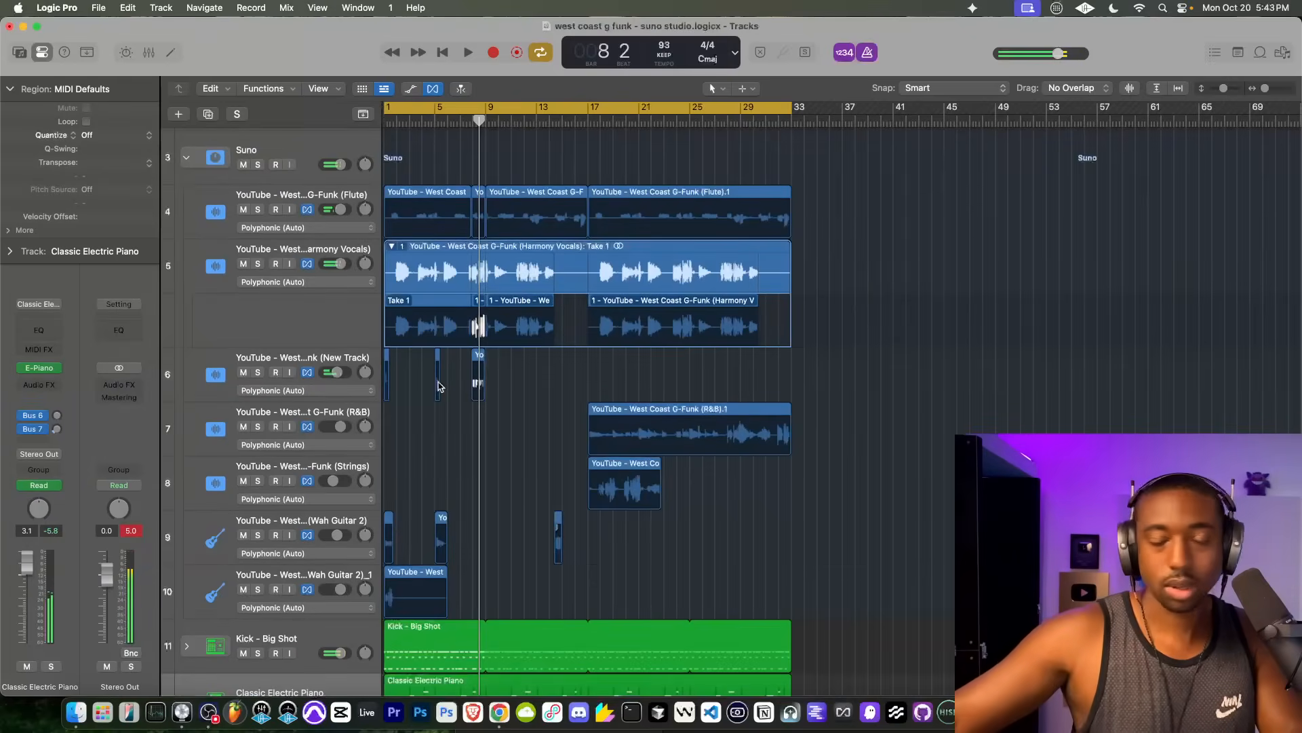
Step: Play from bar 1, check the Classic Electric Piano track's sustain automation during short playbacks, and hide the automation
{"action": "key", "text": "space"}
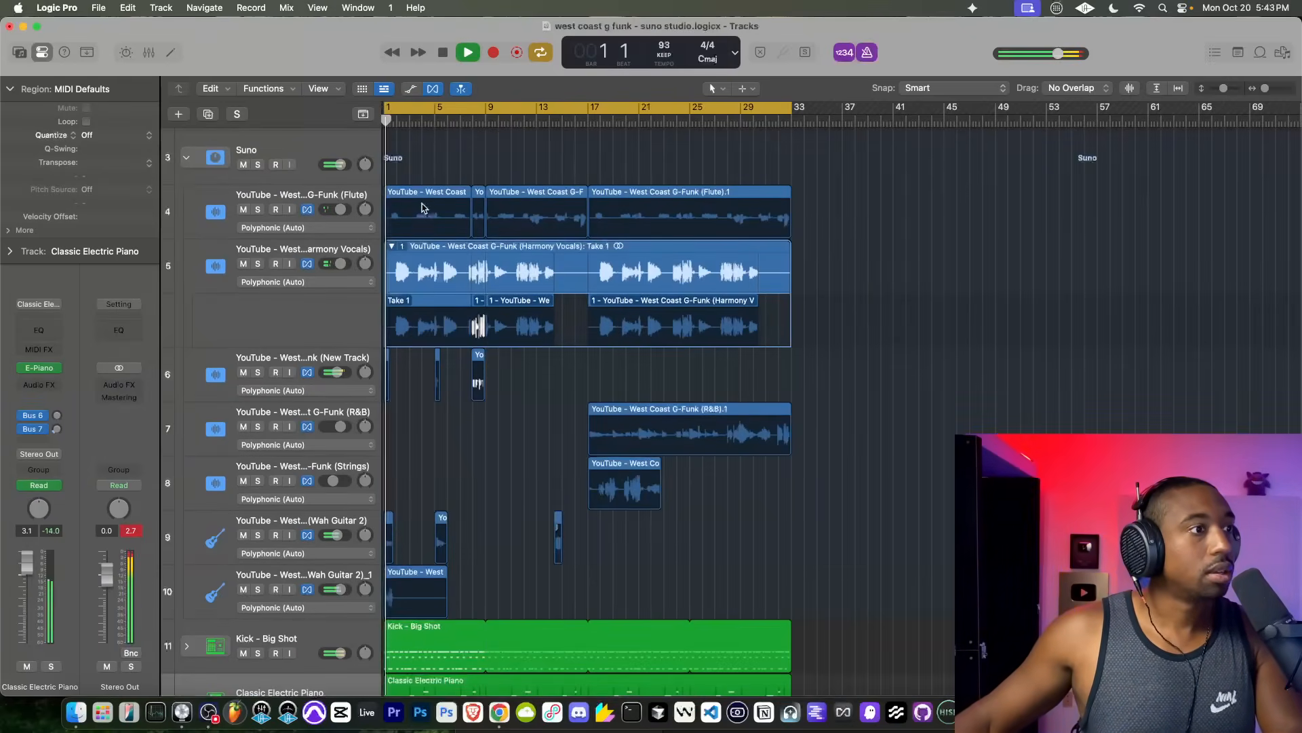
{"action": "scroll", "coordinate": [389, 331], "scroll_direction": "up", "scroll_amount": 3}
{"action": "scroll", "coordinate": [390, 325], "scroll_direction": "down", "scroll_amount": 5}
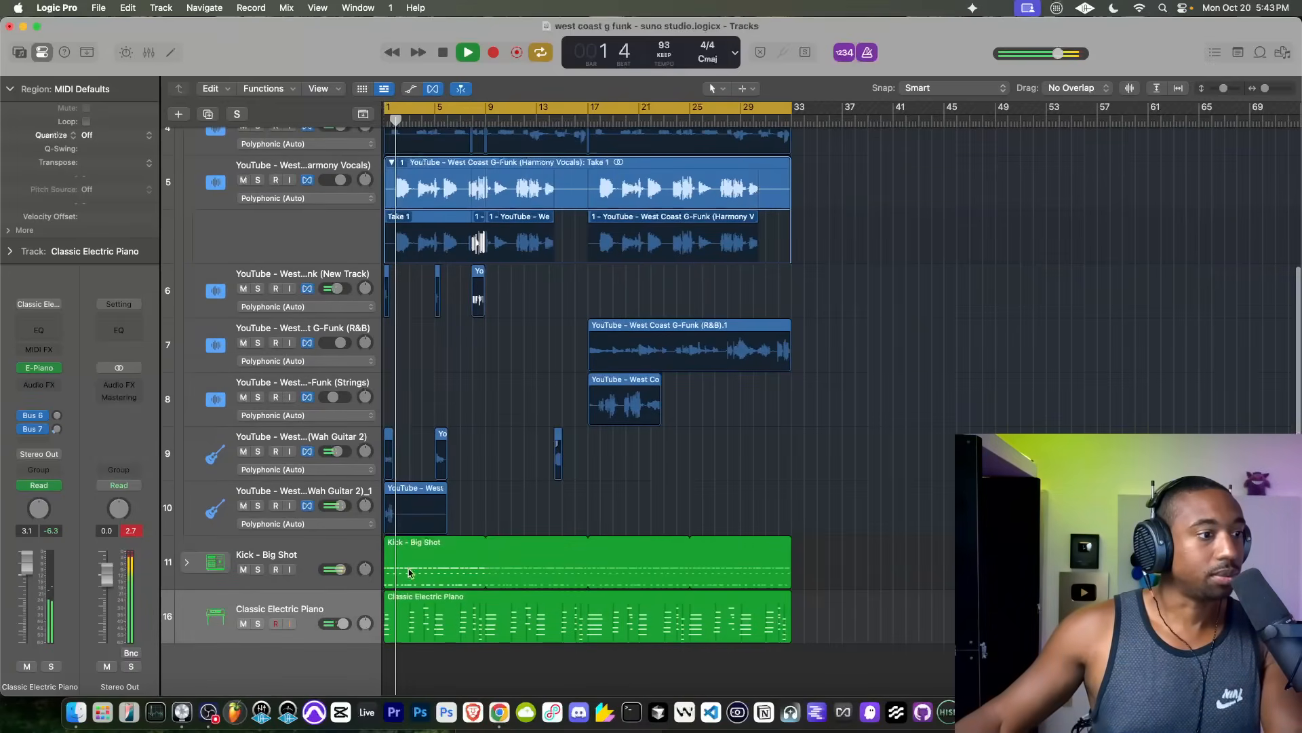
{"action": "key", "text": "a"}
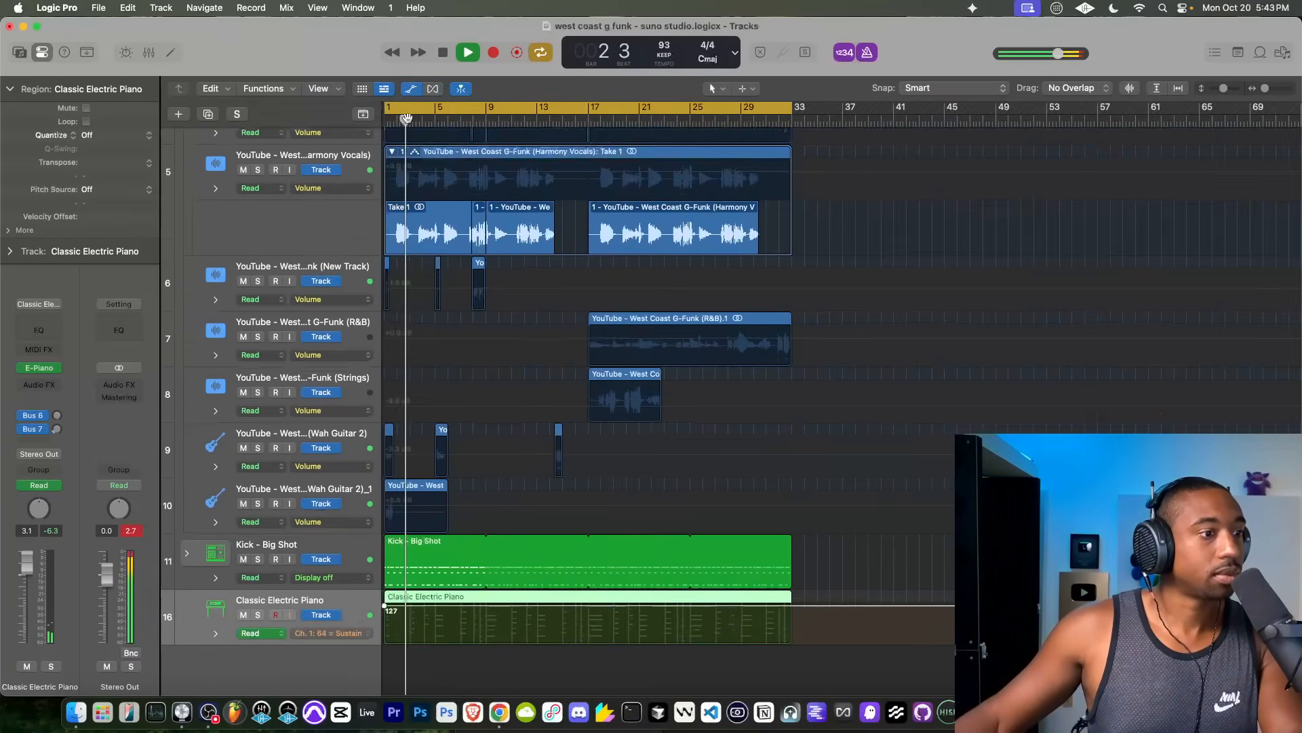
{"action": "key", "text": "space"}
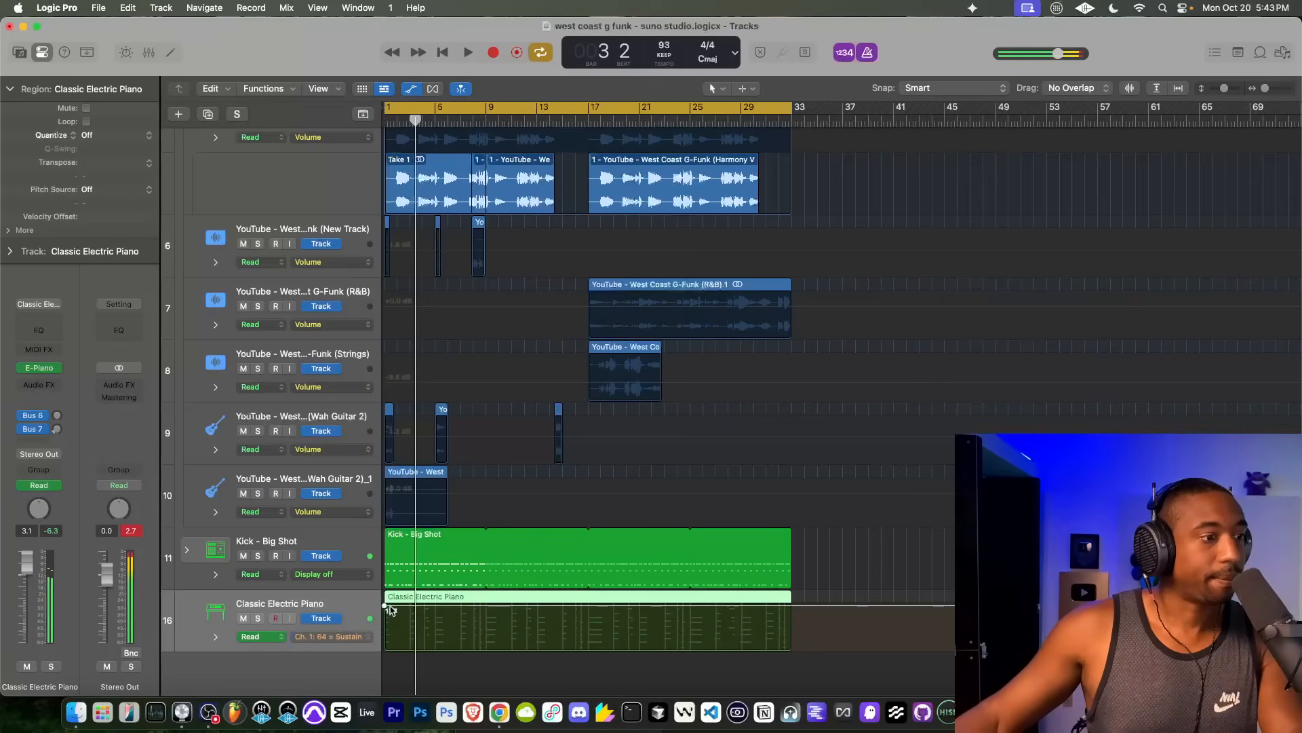
{"action": "left_click", "coordinate": [385, 607]}
{"action": "key", "text": "space"}
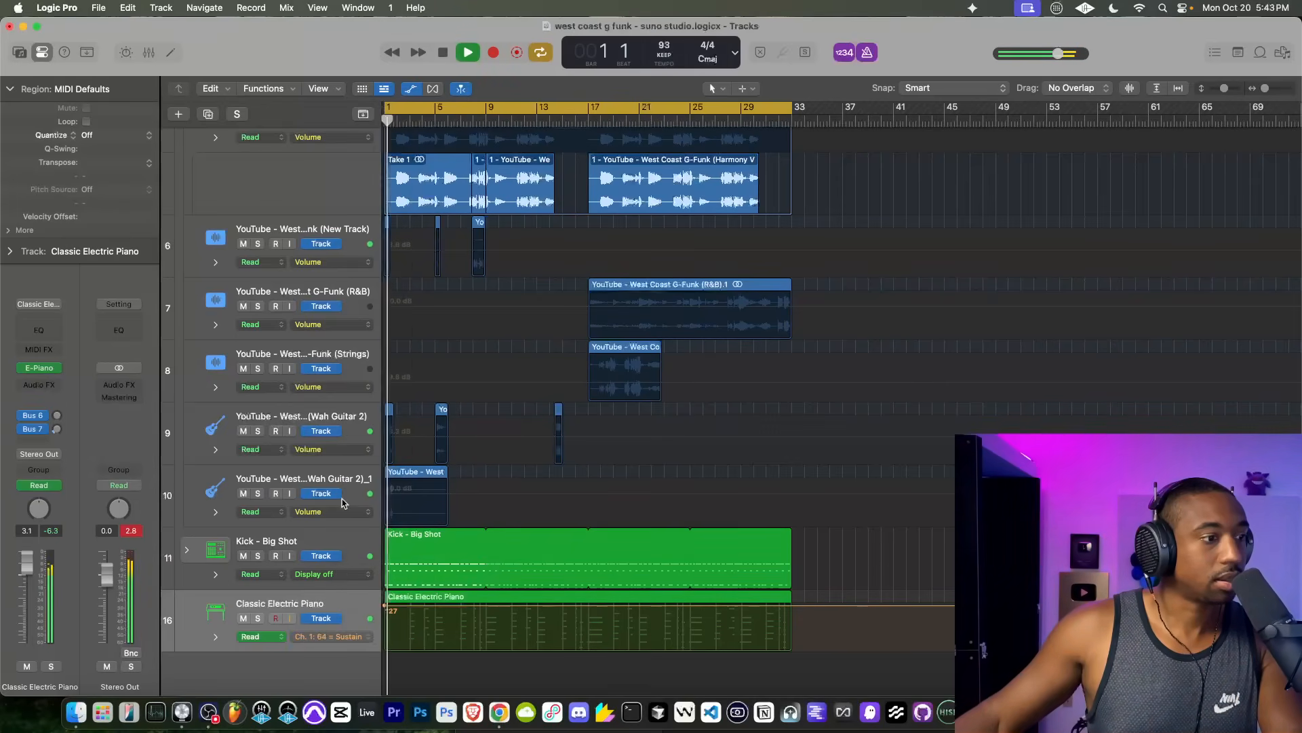
{"action": "key", "text": "space"}
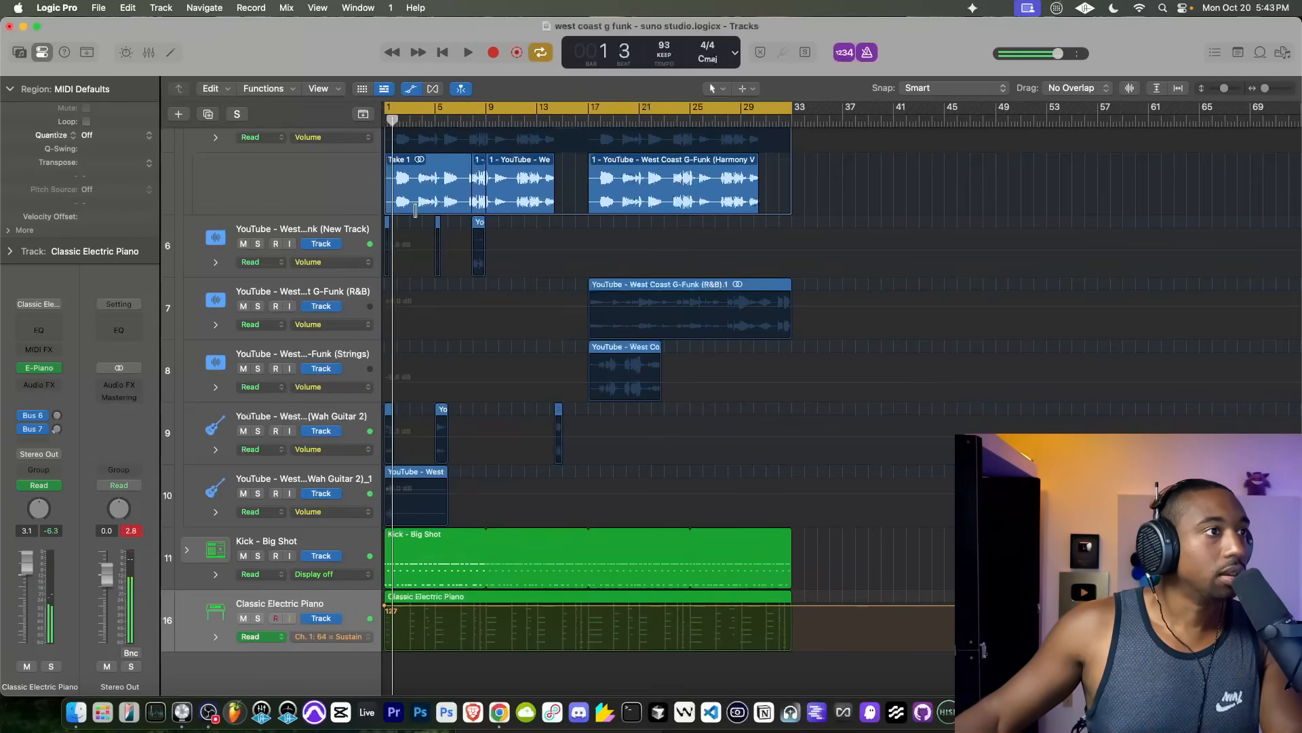
{"action": "left_click", "coordinate": [411, 88]}
Step: Open the Classic Electric Piano region in the Piano Roll and lengthen the five notes of the first chord to about bar 3
{"action": "double_click", "coordinate": [408, 614]}
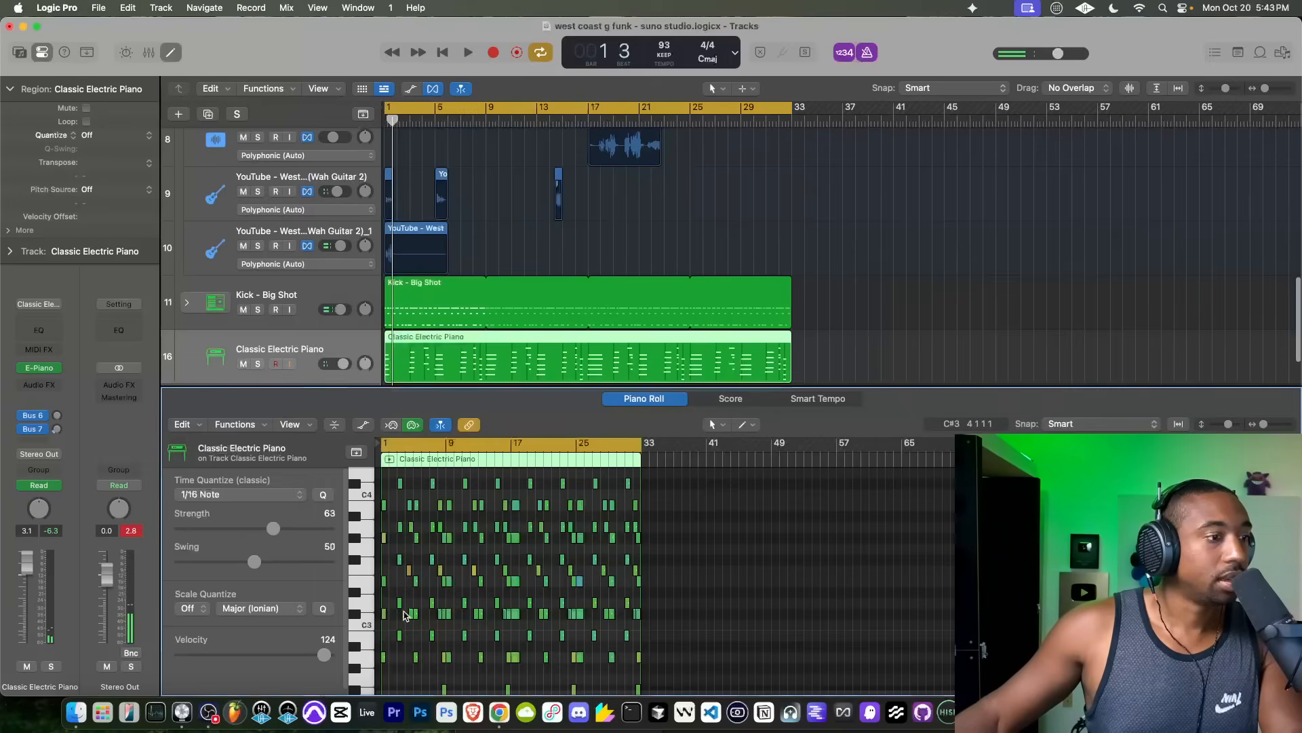
{"action": "scroll", "coordinate": [379, 575], "scroll_direction": "up", "scroll_amount": 10}
{"action": "scroll", "coordinate": [454, 623], "scroll_direction": "up", "scroll_amount": 2}
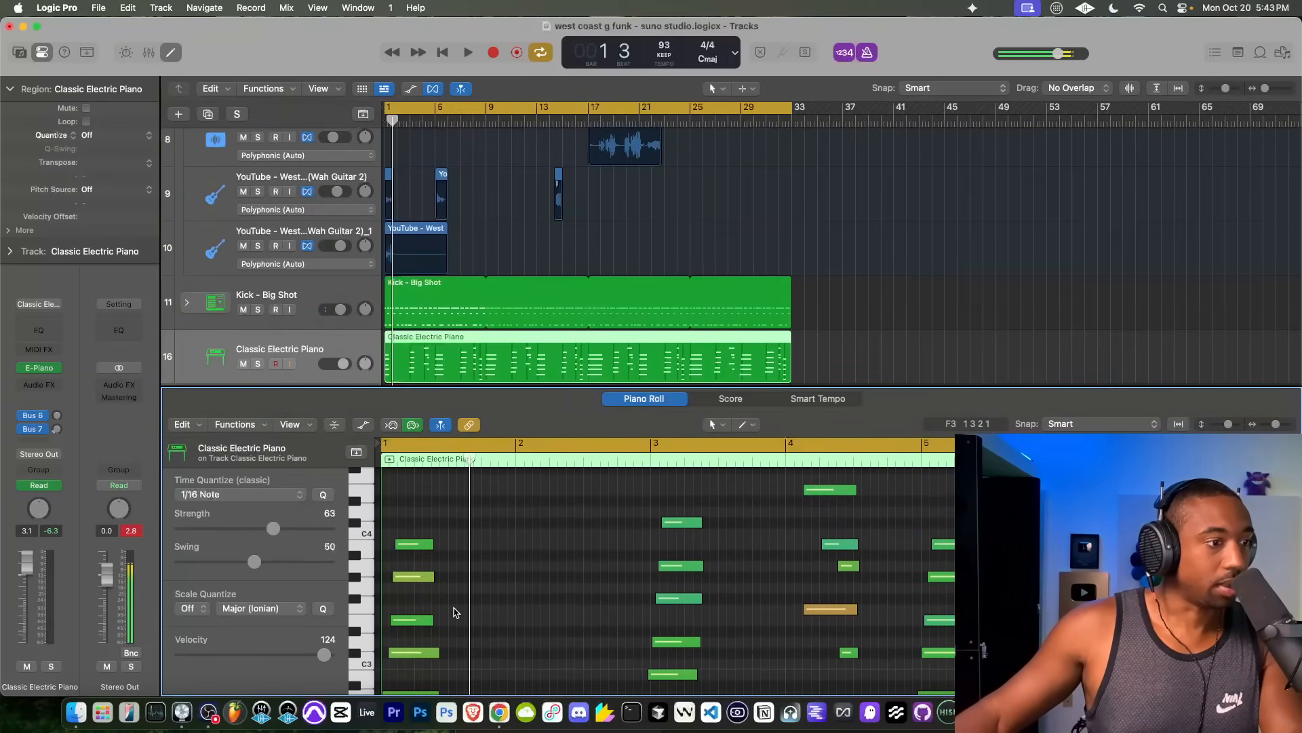
{"action": "scroll", "coordinate": [454, 624], "scroll_direction": "down", "scroll_amount": 3}
{"action": "left_click_drag", "start_coordinate": [463, 653], "coordinate": [430, 441]}
{"action": "scroll", "coordinate": [431, 592], "scroll_direction": "down", "scroll_amount": 8}
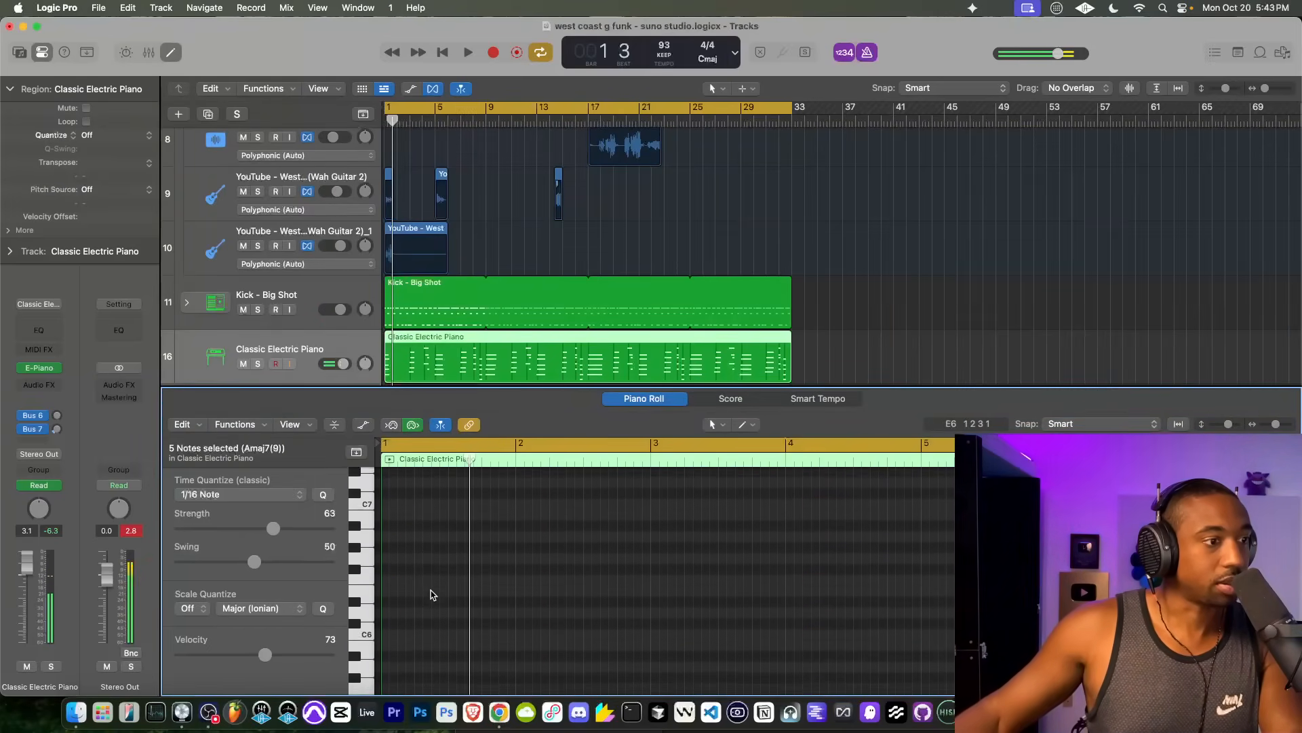
{"action": "scroll", "coordinate": [434, 610], "scroll_direction": "down", "scroll_amount": 5}
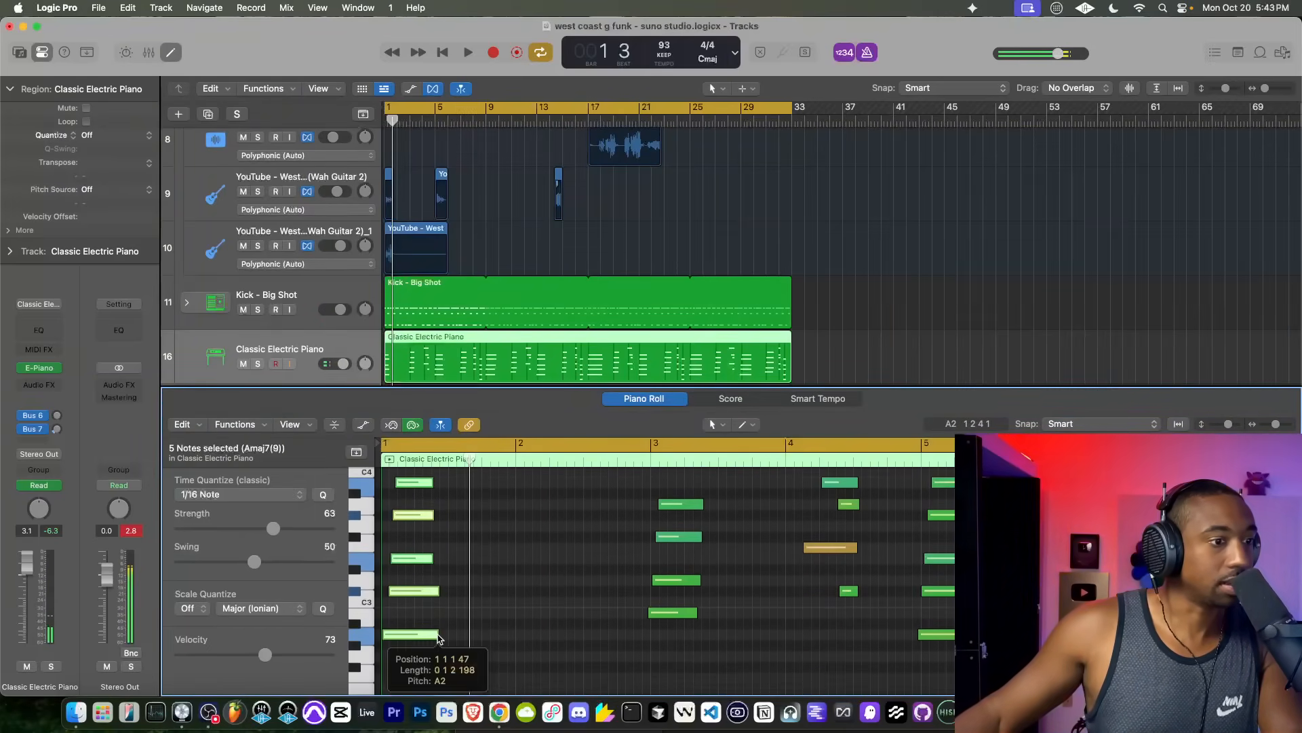
{"action": "left_click_drag", "start_coordinate": [437, 638], "coordinate": [650, 635]}
Step: Play the edited piano part from bar 1, close the Piano Roll and review the stem tracks during playback
{"action": "key", "text": "space"}
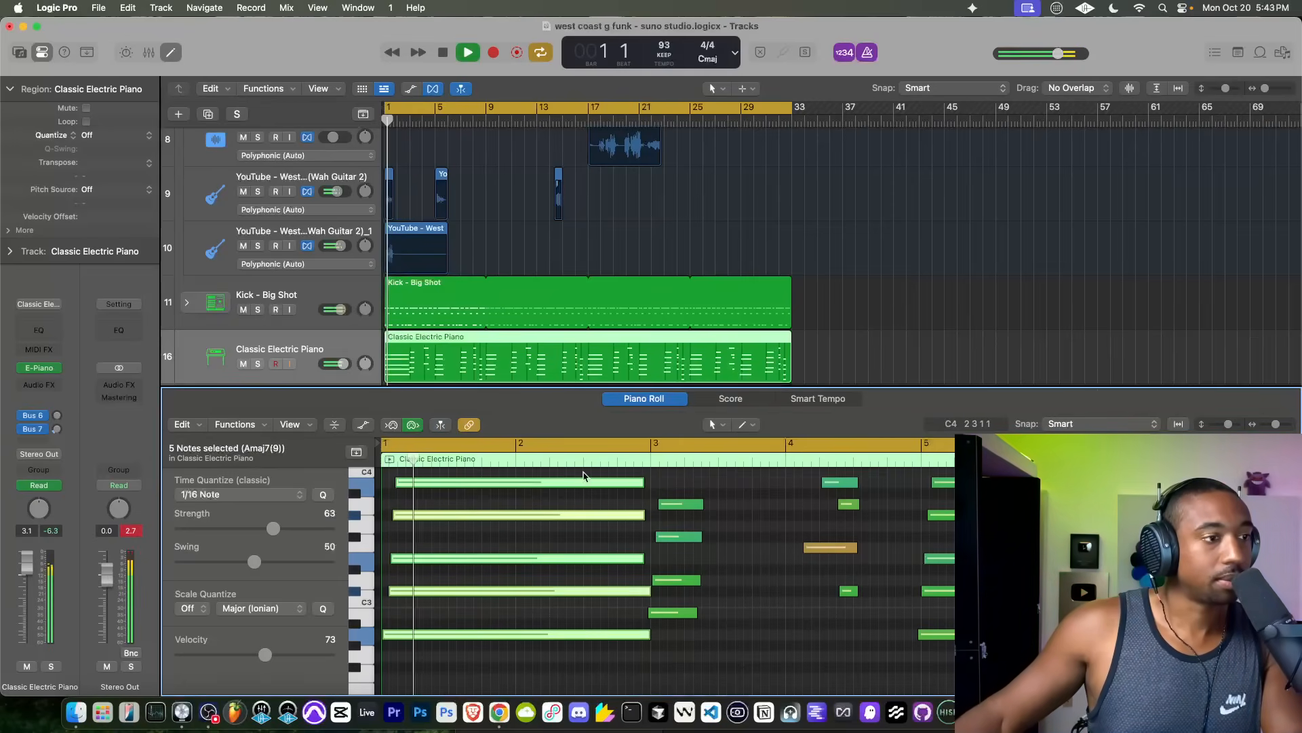
{"action": "left_click", "coordinate": [173, 53]}
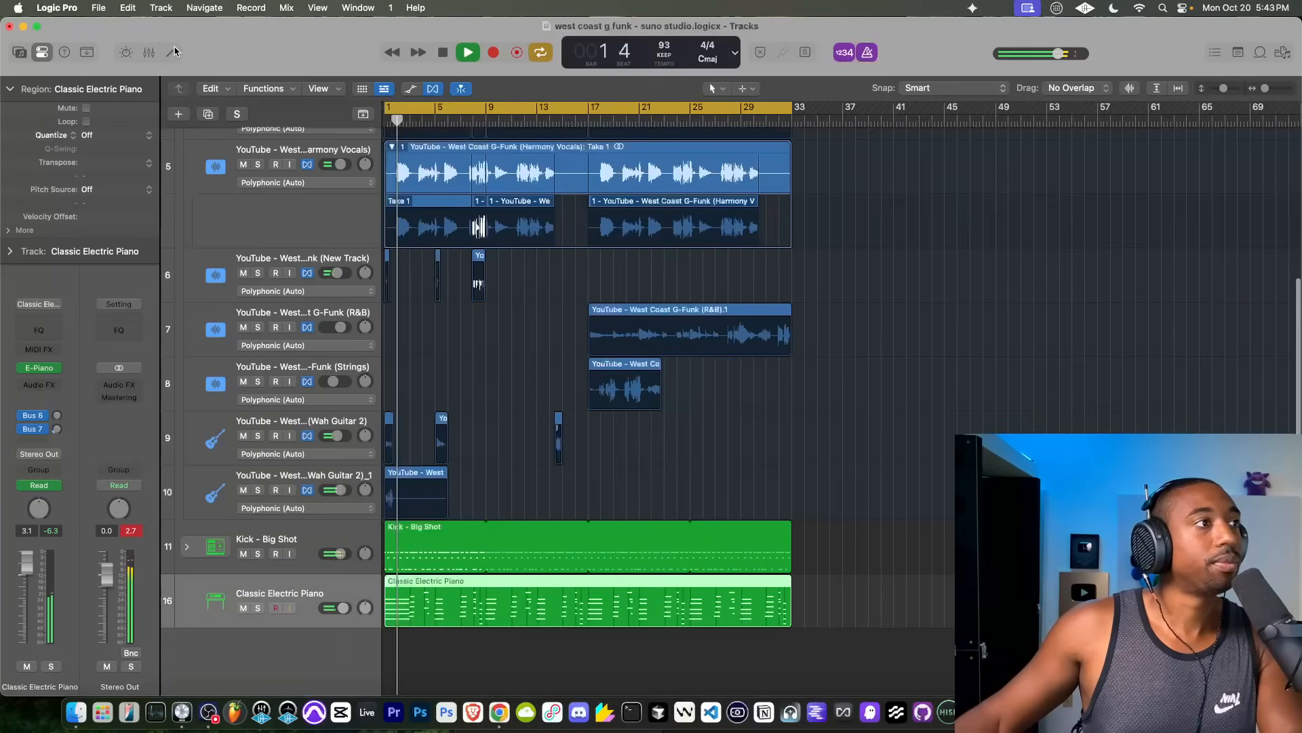
{"action": "scroll", "coordinate": [567, 312], "scroll_direction": "up", "scroll_amount": 1}
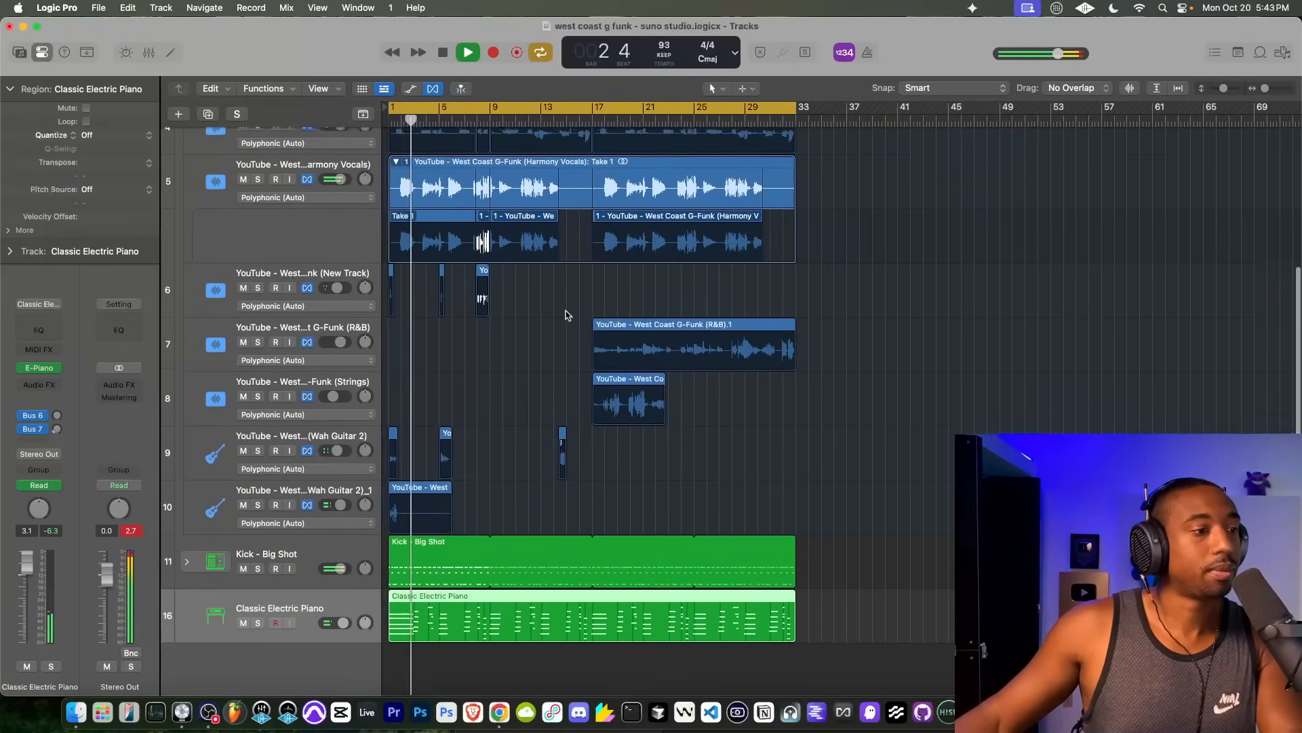
{"action": "scroll", "coordinate": [557, 325], "scroll_direction": "up", "scroll_amount": 1}
{"action": "scroll", "coordinate": [509, 400], "scroll_direction": "up", "scroll_amount": 2}
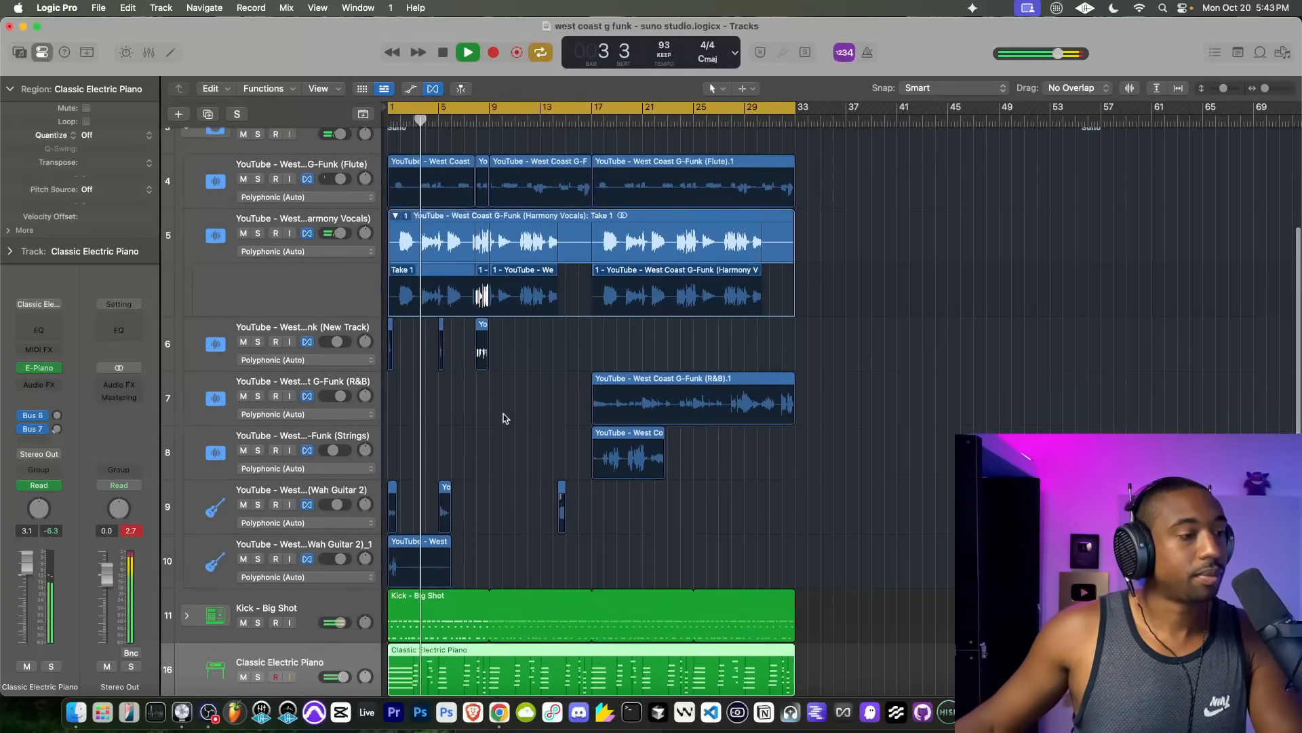
Step: Lower the Classic Electric Piano track's volume to 0.0 dB during playback, resetting its peak readout, and stop playback
{"action": "scroll", "coordinate": [499, 346], "scroll_direction": "up", "scroll_amount": 3}
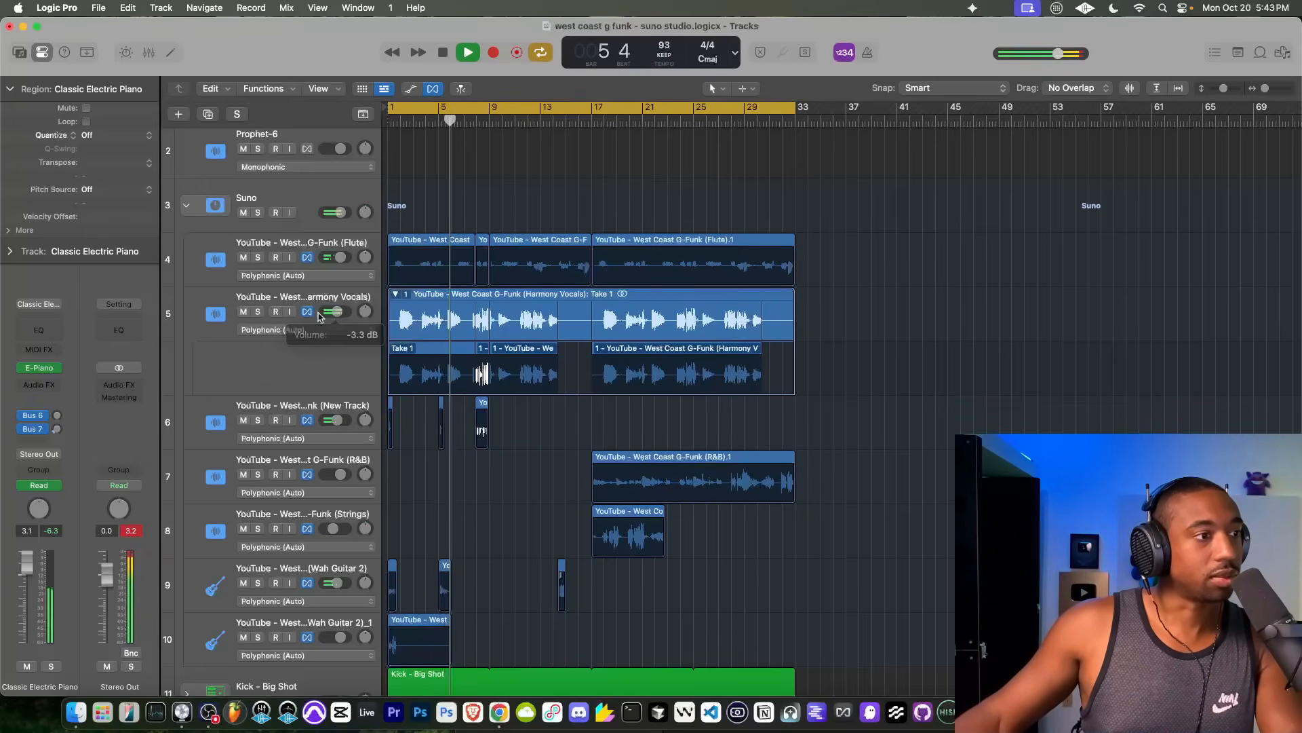
{"action": "scroll", "coordinate": [421, 485], "scroll_direction": "down", "scroll_amount": 1}
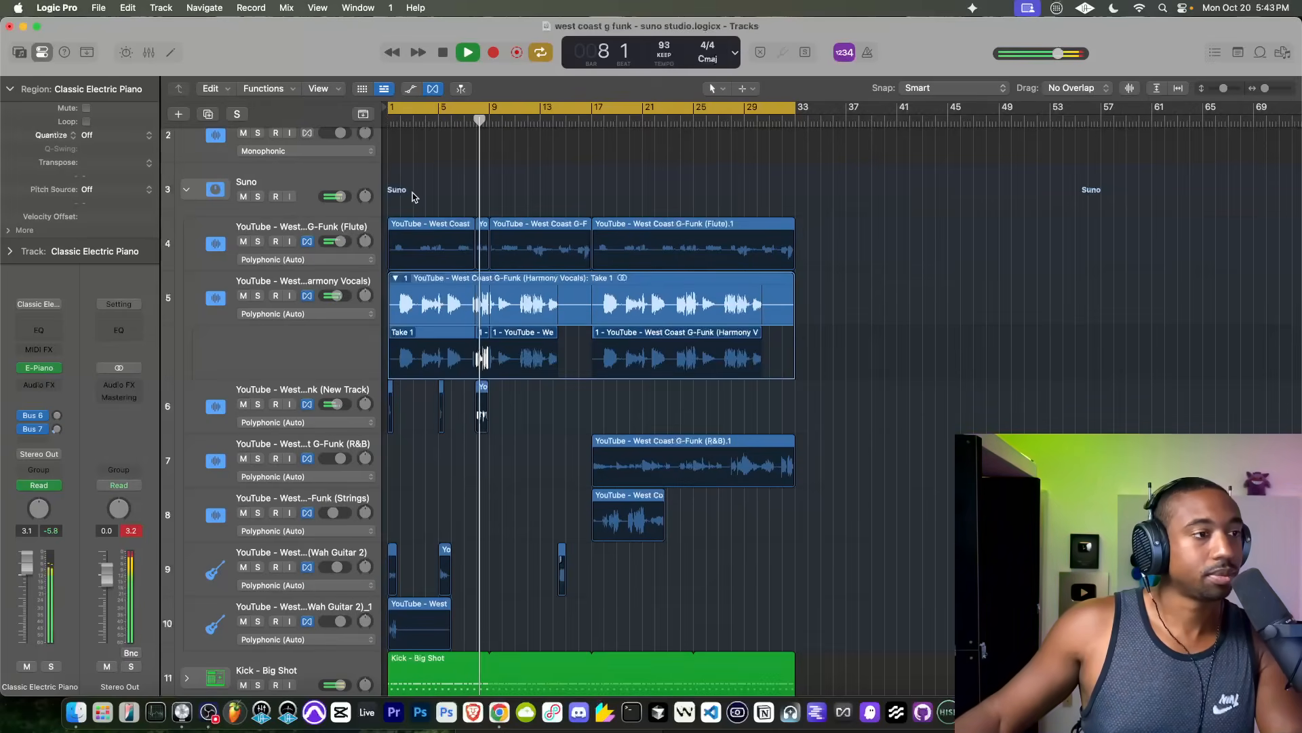
{"action": "scroll", "coordinate": [319, 543], "scroll_direction": "down", "scroll_amount": 6}
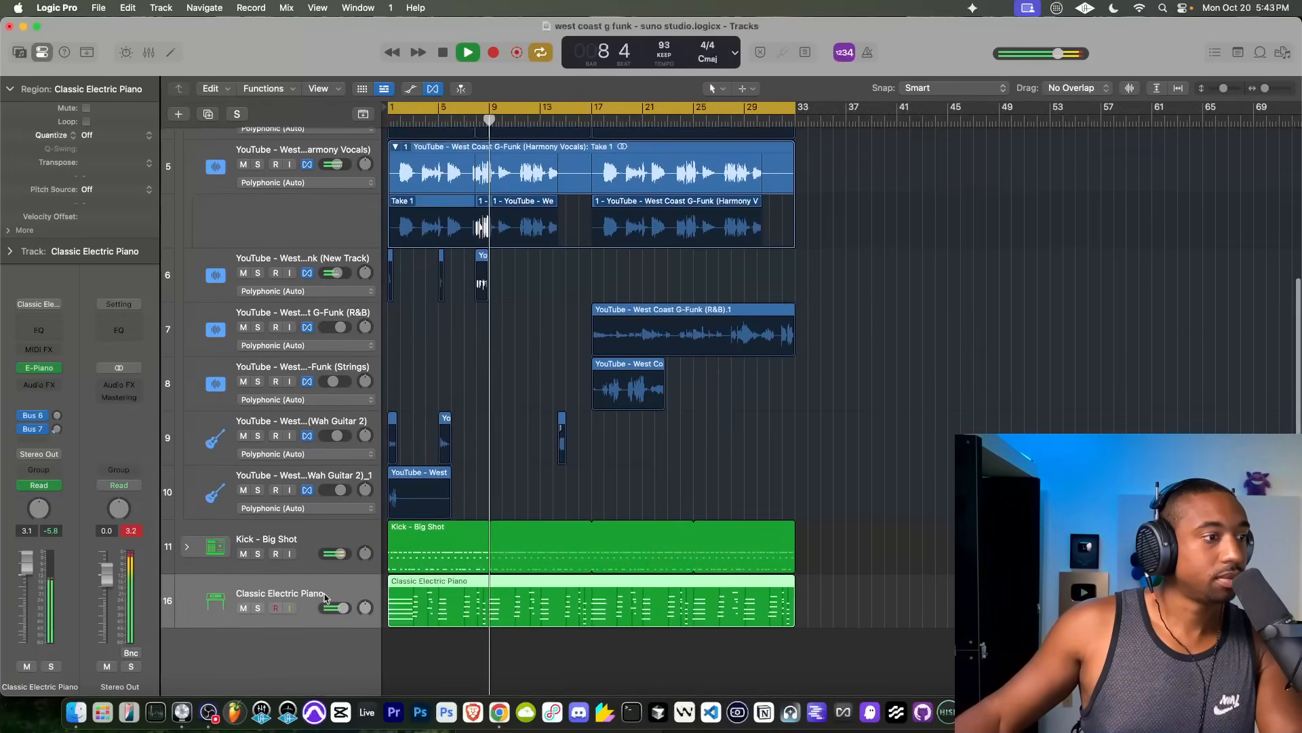
{"action": "left_click_drag", "start_coordinate": [344, 609], "coordinate": [340, 608]}
{"action": "left_click", "coordinate": [136, 531]}
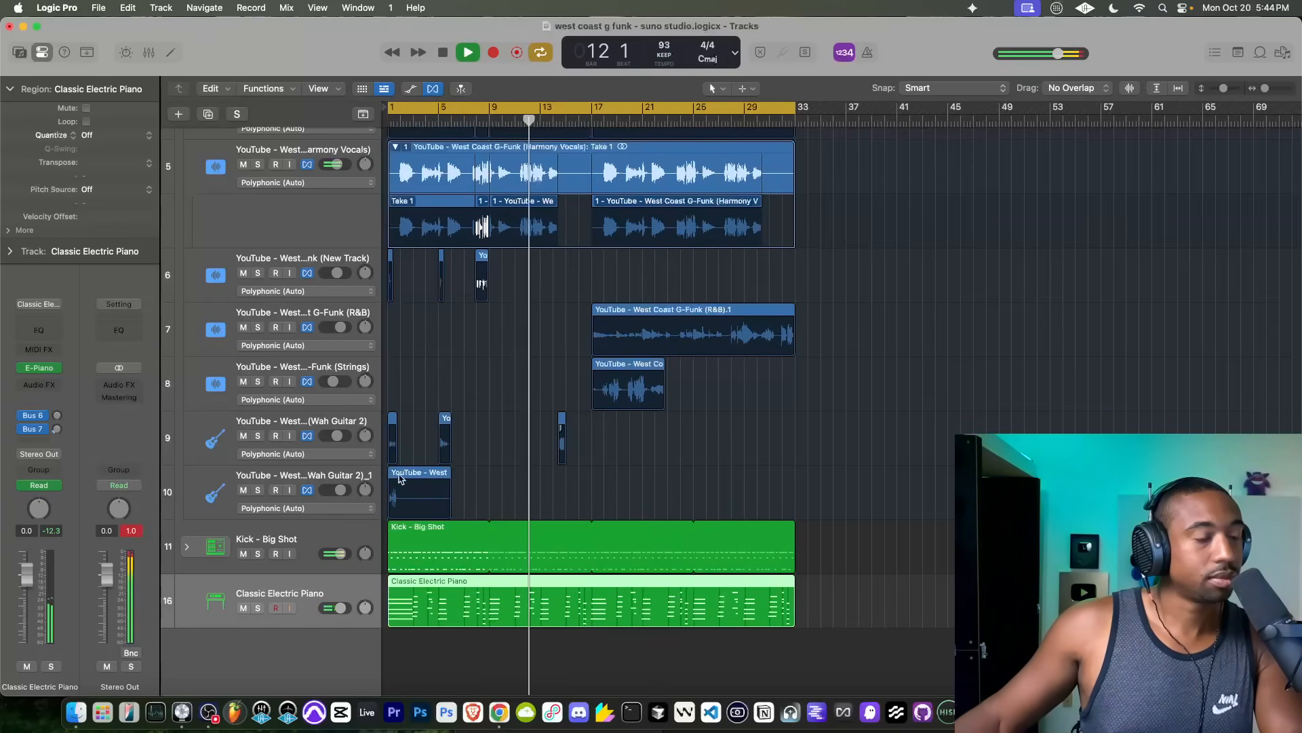
{"action": "scroll", "coordinate": [473, 400], "scroll_direction": "up", "scroll_amount": 3}
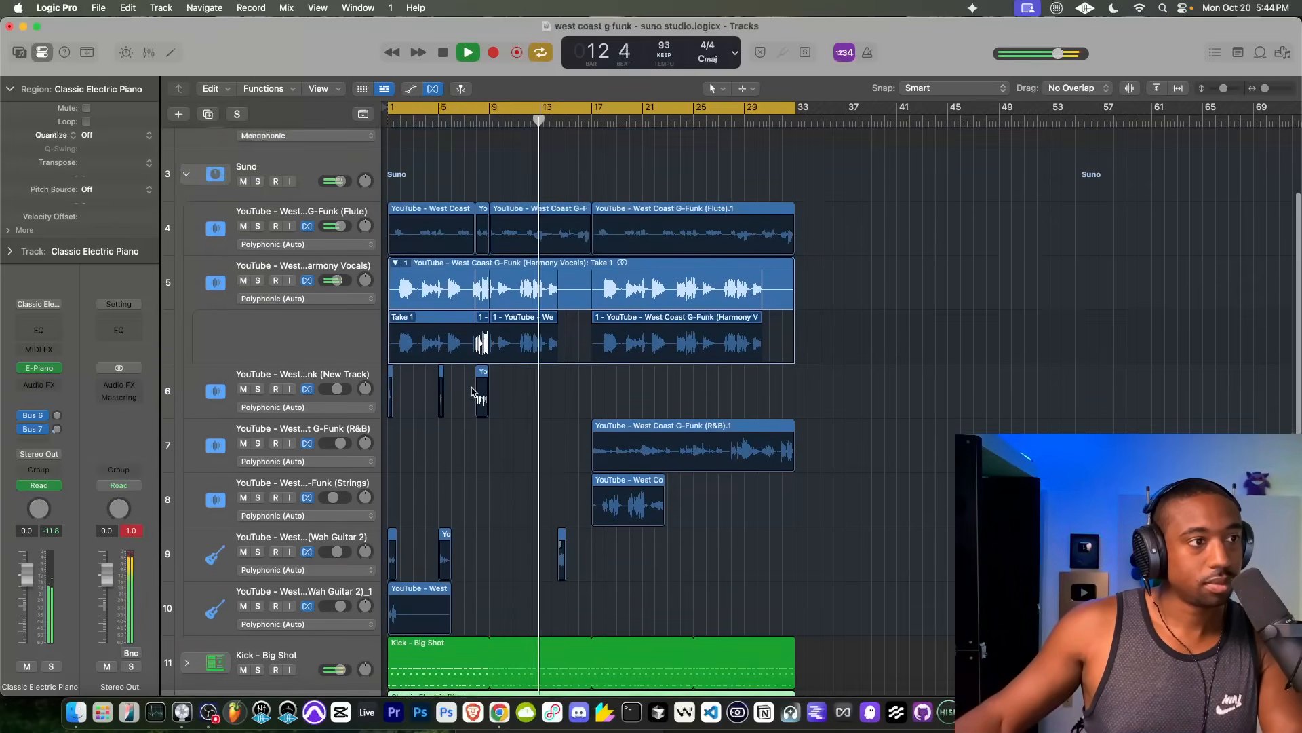
{"action": "scroll", "coordinate": [478, 392], "scroll_direction": "up", "scroll_amount": 5}
{"action": "key", "text": "space"}
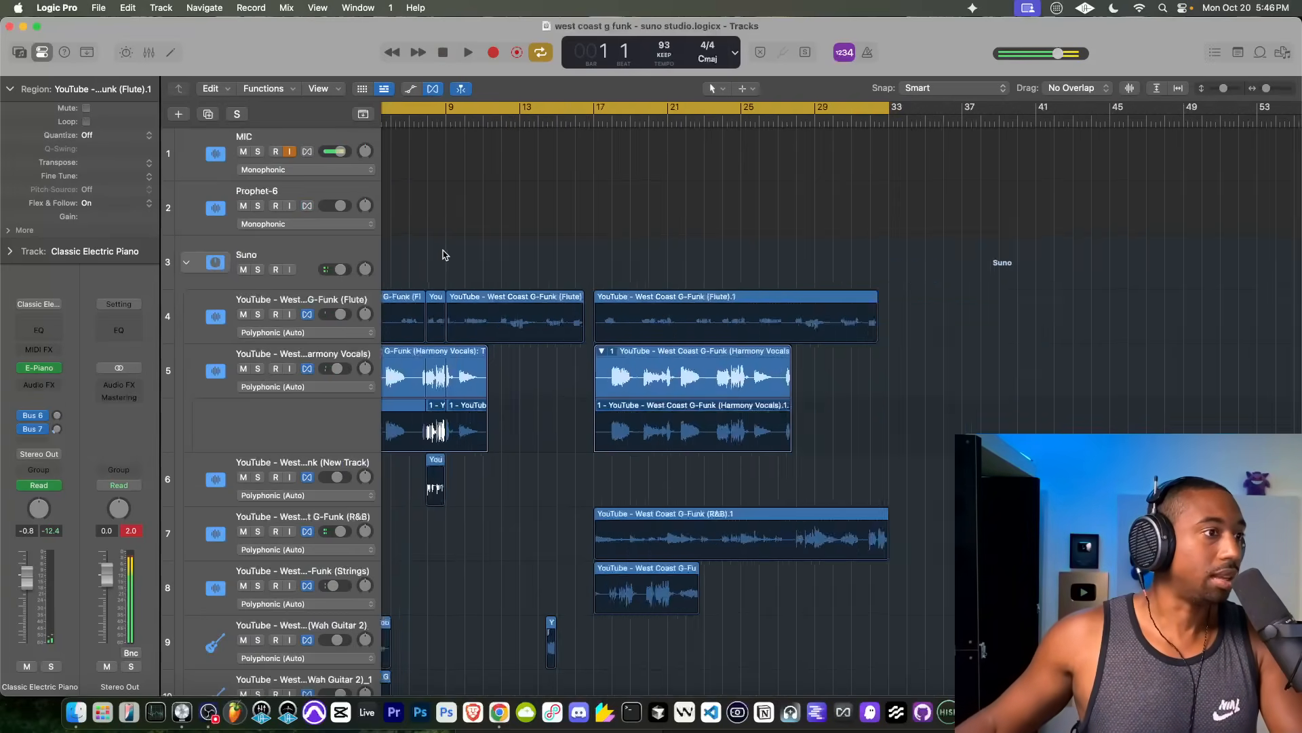
Step: Play the arrangement from bar 1, collapse the Suno stack and turn off input monitoring on the MIC track
{"action": "scroll", "coordinate": [441, 252], "scroll_direction": "up", "scroll_amount": 8}
{"action": "scroll", "coordinate": [546, 283], "scroll_direction": "down", "scroll_amount": 8}
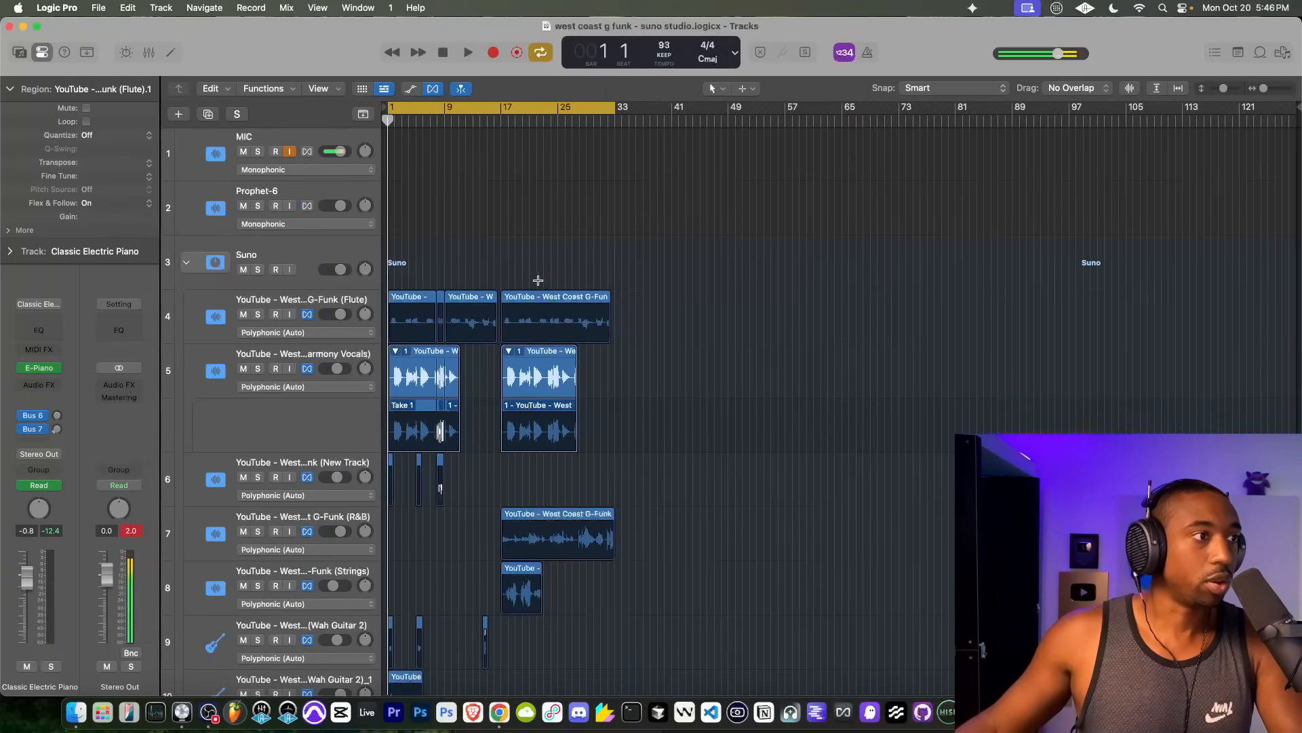
{"action": "scroll", "coordinate": [475, 296], "scroll_direction": "down", "scroll_amount": 5}
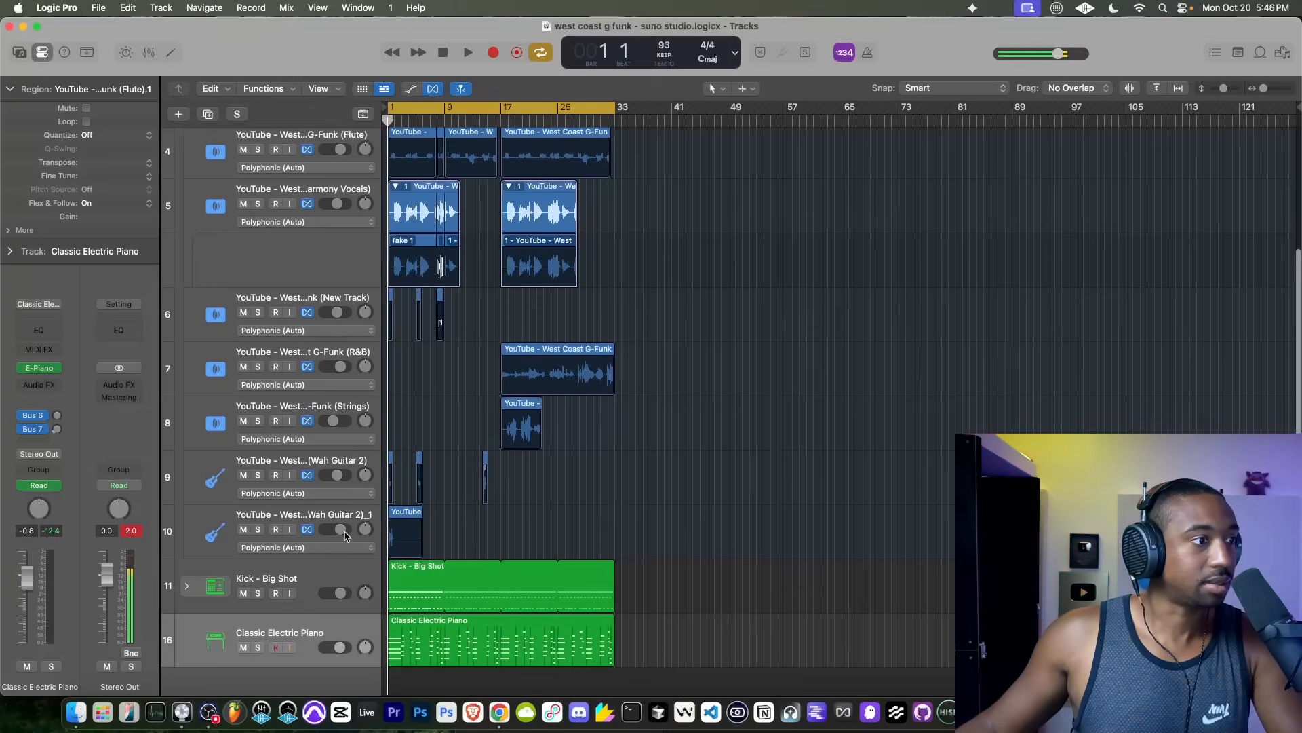
{"action": "scroll", "coordinate": [495, 375], "scroll_direction": "up", "scroll_amount": 3}
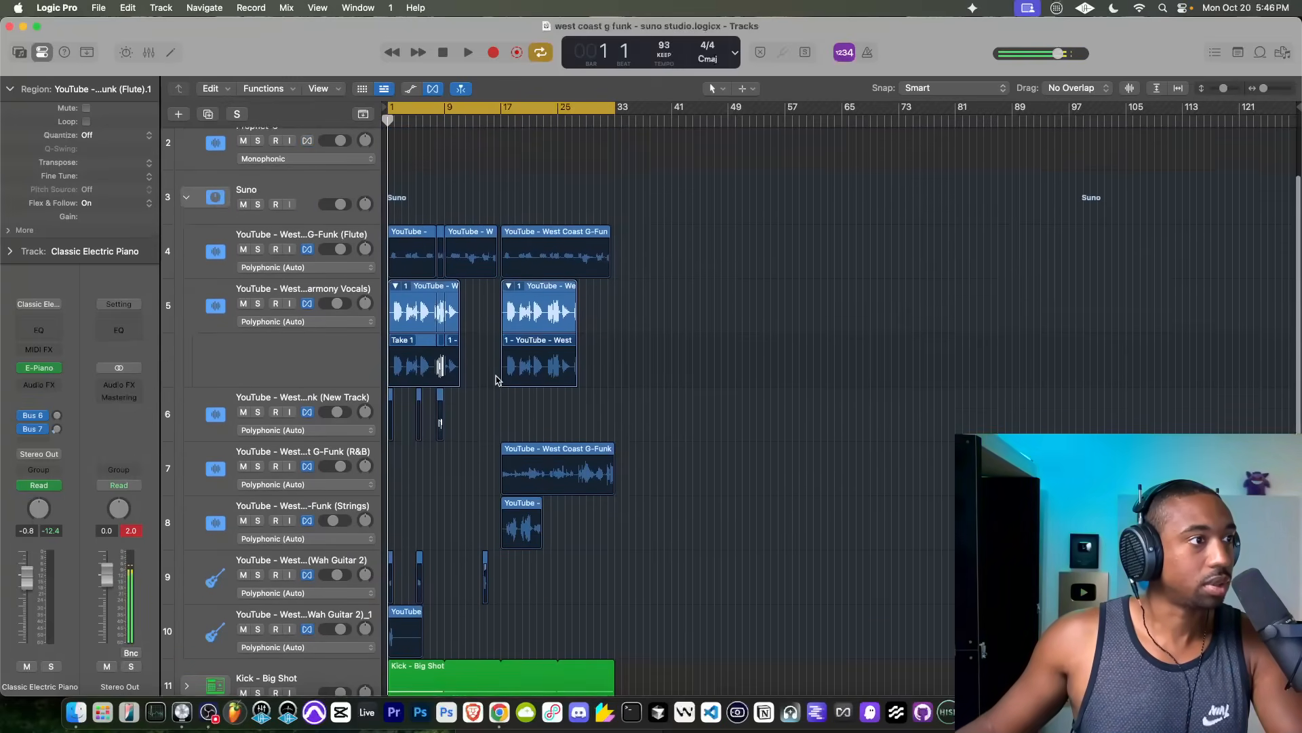
{"action": "scroll", "coordinate": [497, 349], "scroll_direction": "down", "scroll_amount": 3}
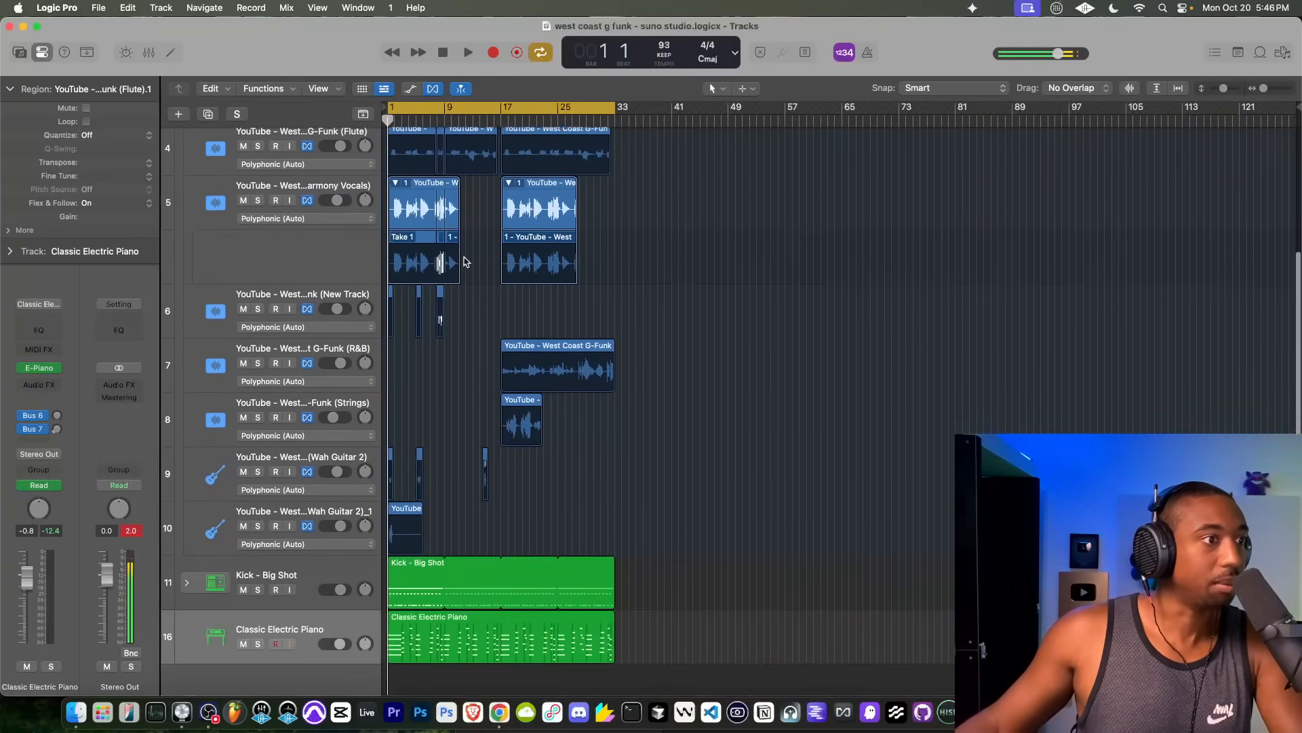
{"action": "key", "text": "space"}
{"action": "scroll", "coordinate": [371, 256], "scroll_direction": "up", "scroll_amount": 8}
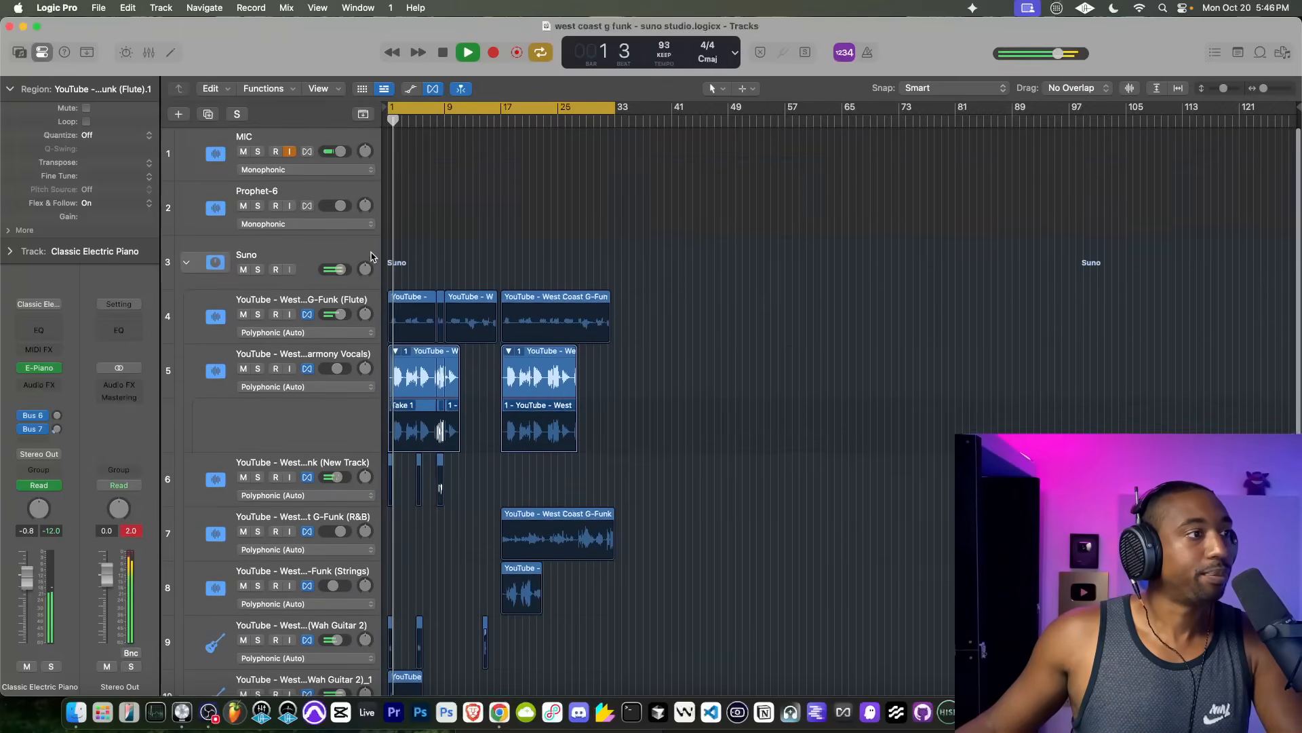
{"action": "left_click", "coordinate": [186, 263]}
{"action": "left_click", "coordinate": [283, 152]}
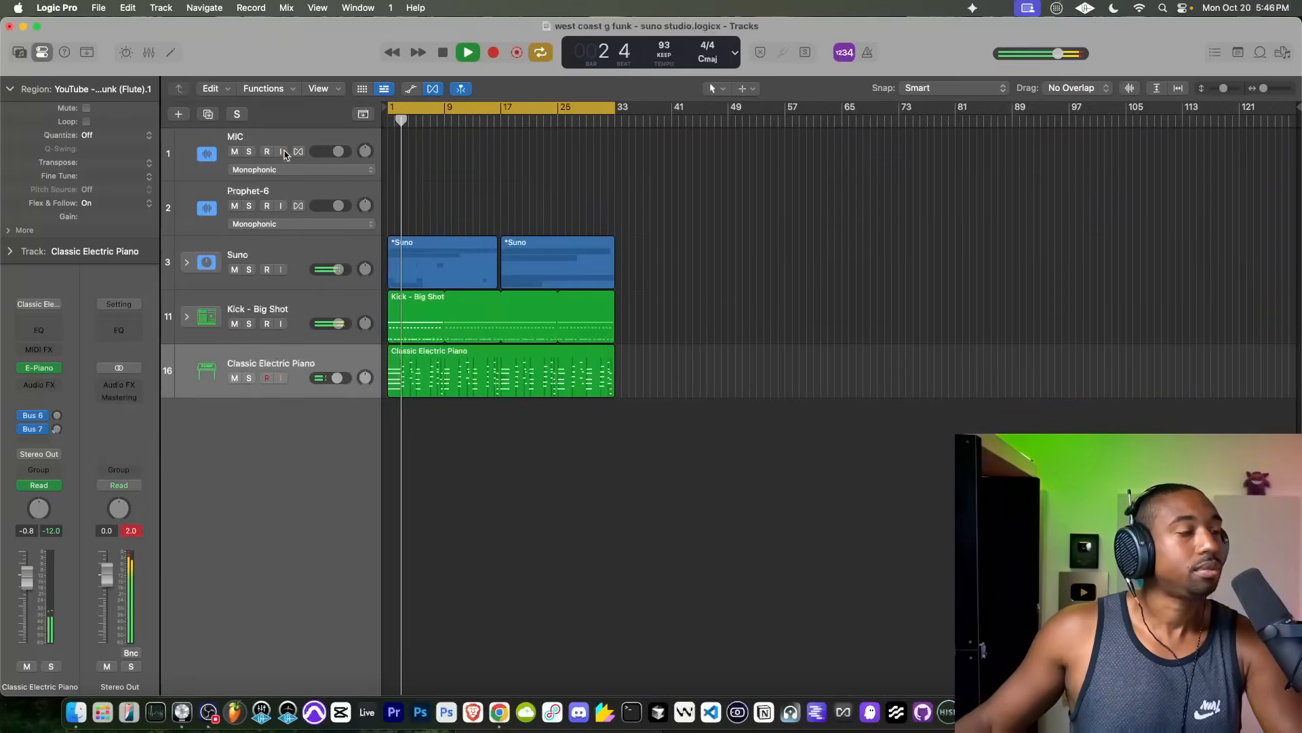
Step: Add a Sample Delay to the Kick - Big Shot track with both channels linked and a delay of 454 samples
{"action": "left_click", "coordinate": [274, 297]}
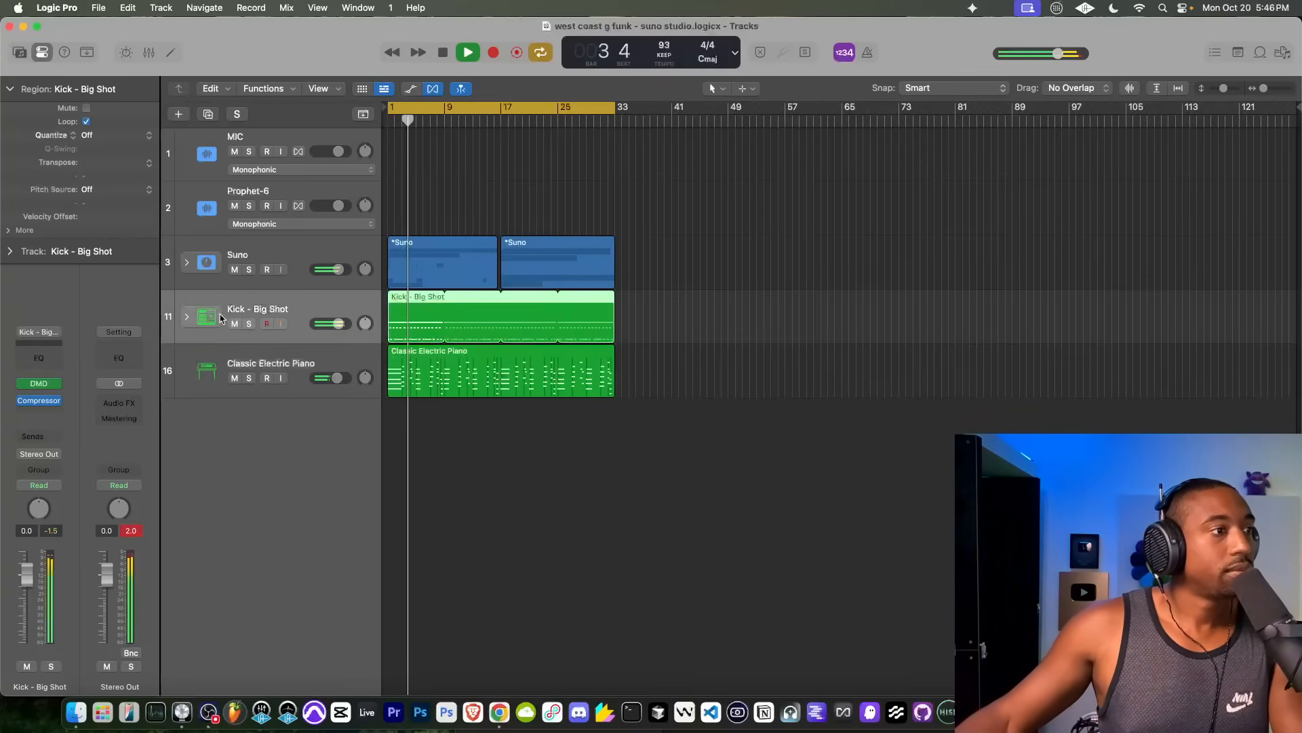
{"action": "left_click", "coordinate": [41, 405]}
{"action": "type", "text": "sampl"}
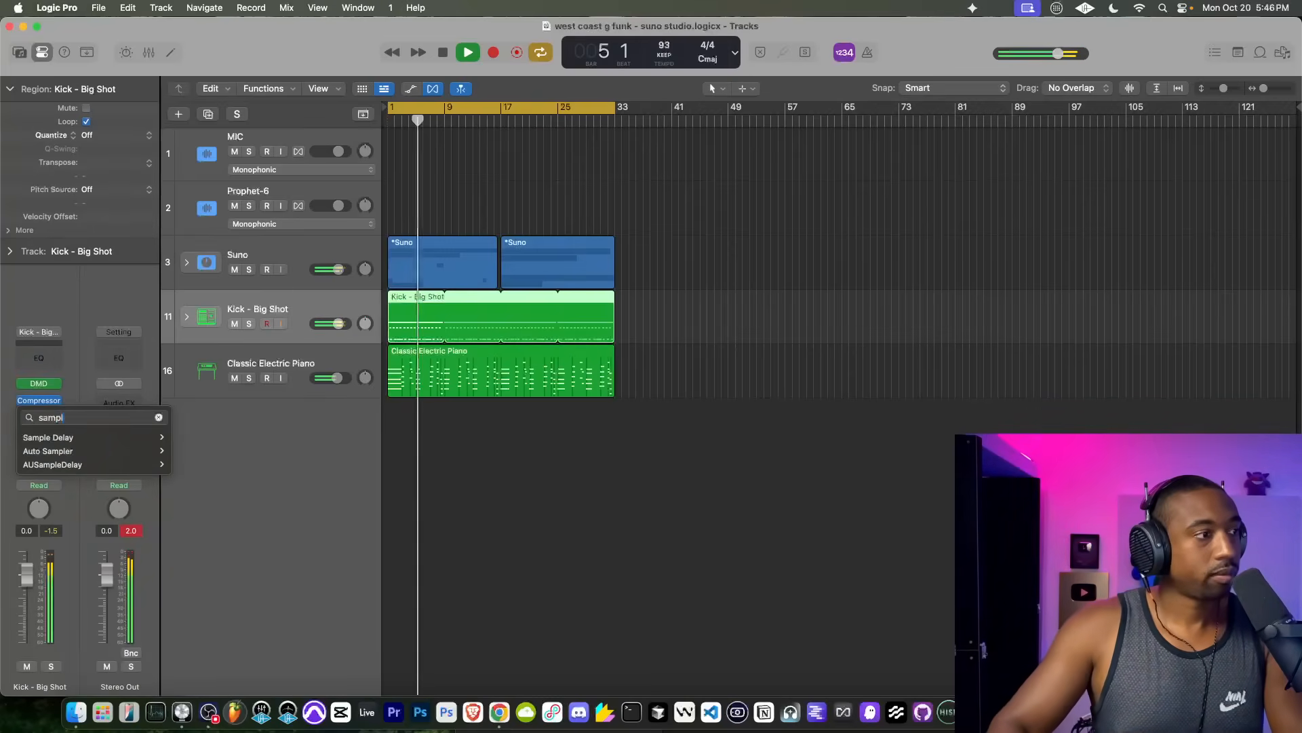
{"action": "left_click", "coordinate": [43, 439]}
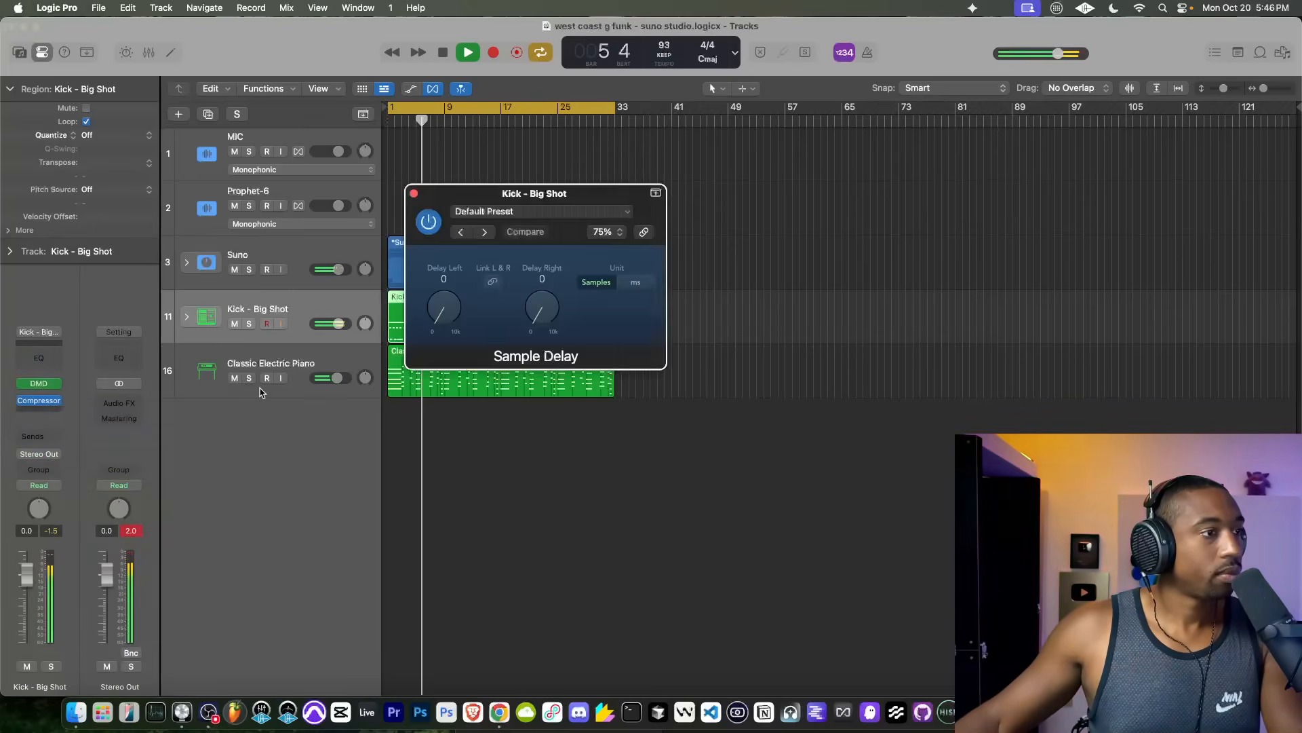
{"action": "left_click", "coordinate": [492, 282]}
{"action": "left_click_drag", "start_coordinate": [540, 313], "coordinate": [538, 305]}
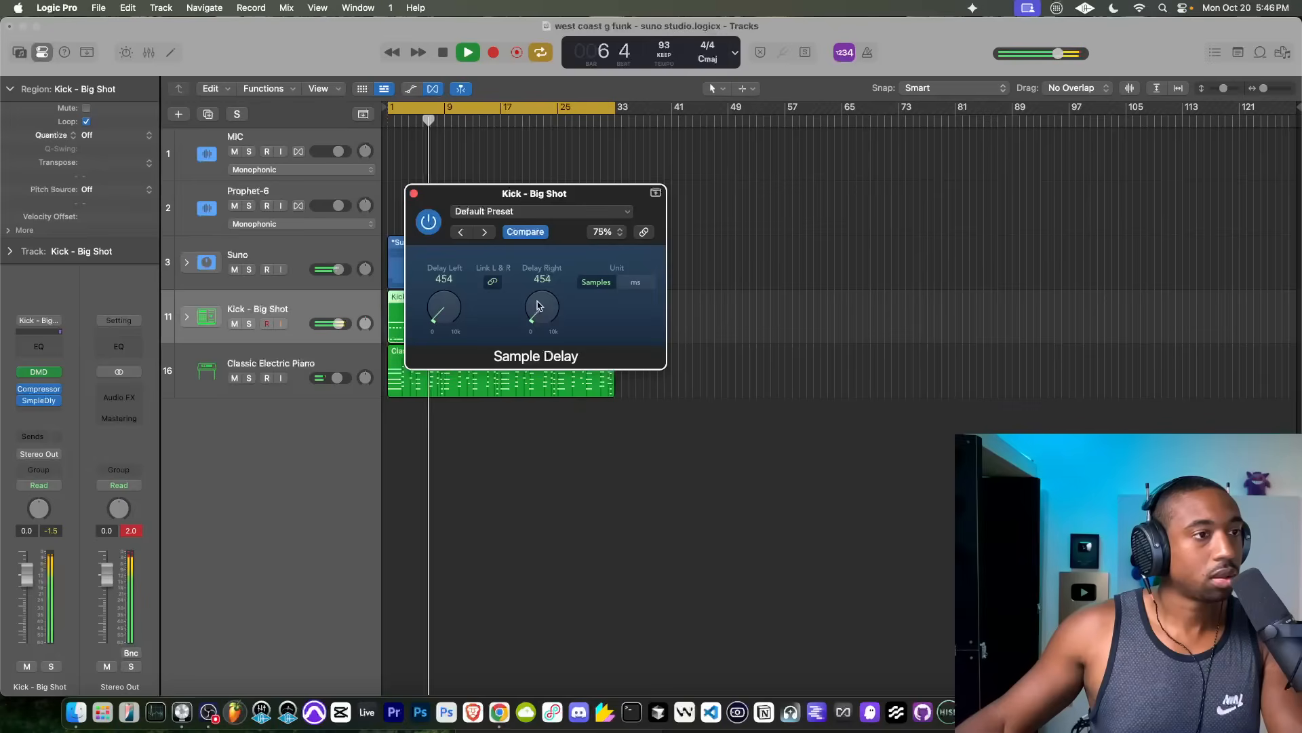
{"action": "left_click", "coordinate": [414, 193]}
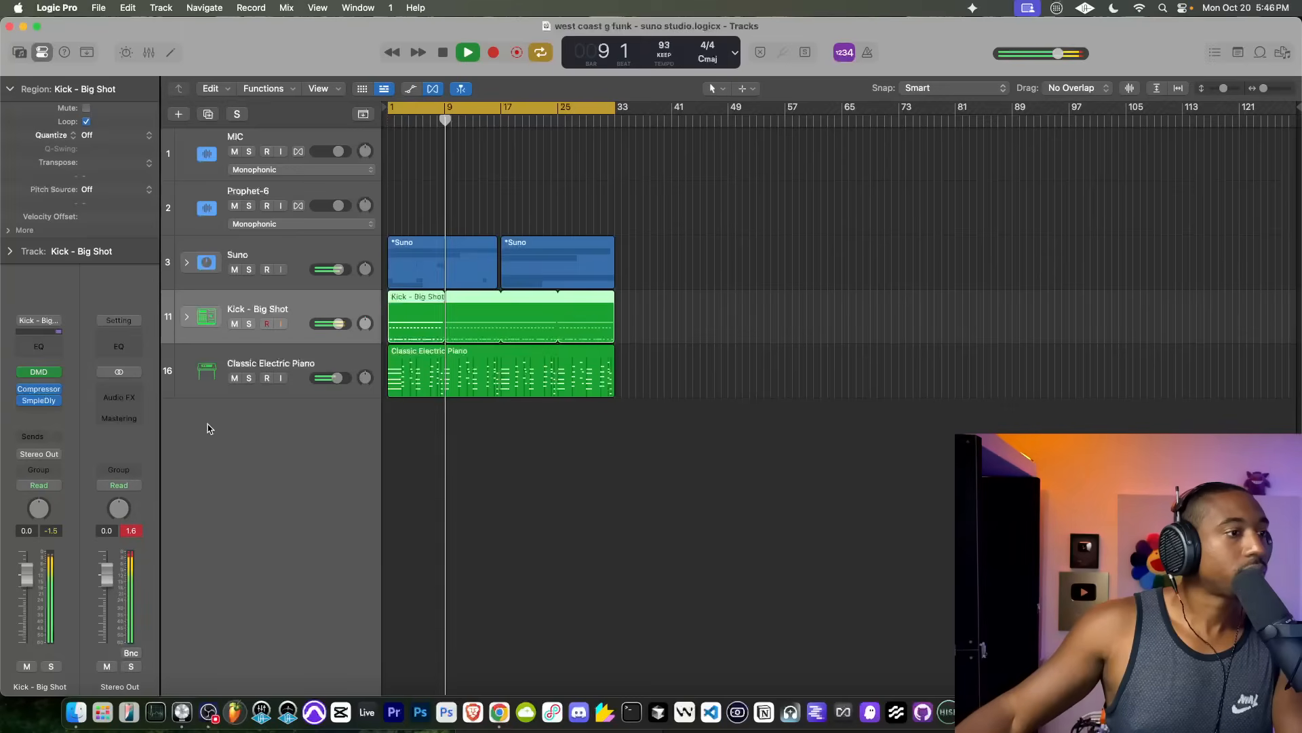
Step: Turn MIC input monitoring back on and add a duplicate Classic Electric Piano track with Retro Synth as its instrument
{"action": "left_click", "coordinate": [281, 152]}
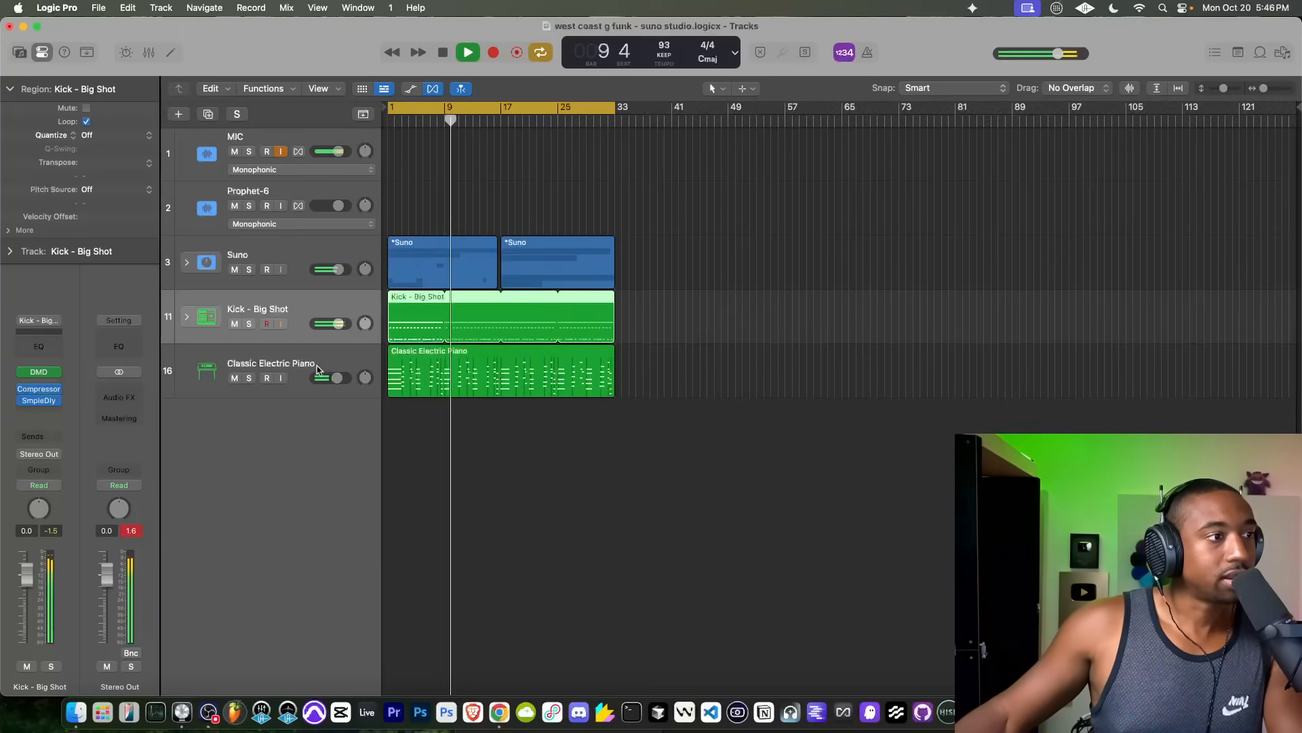
{"action": "right_click", "coordinate": [286, 419]}
{"action": "left_click", "coordinate": [309, 439]}
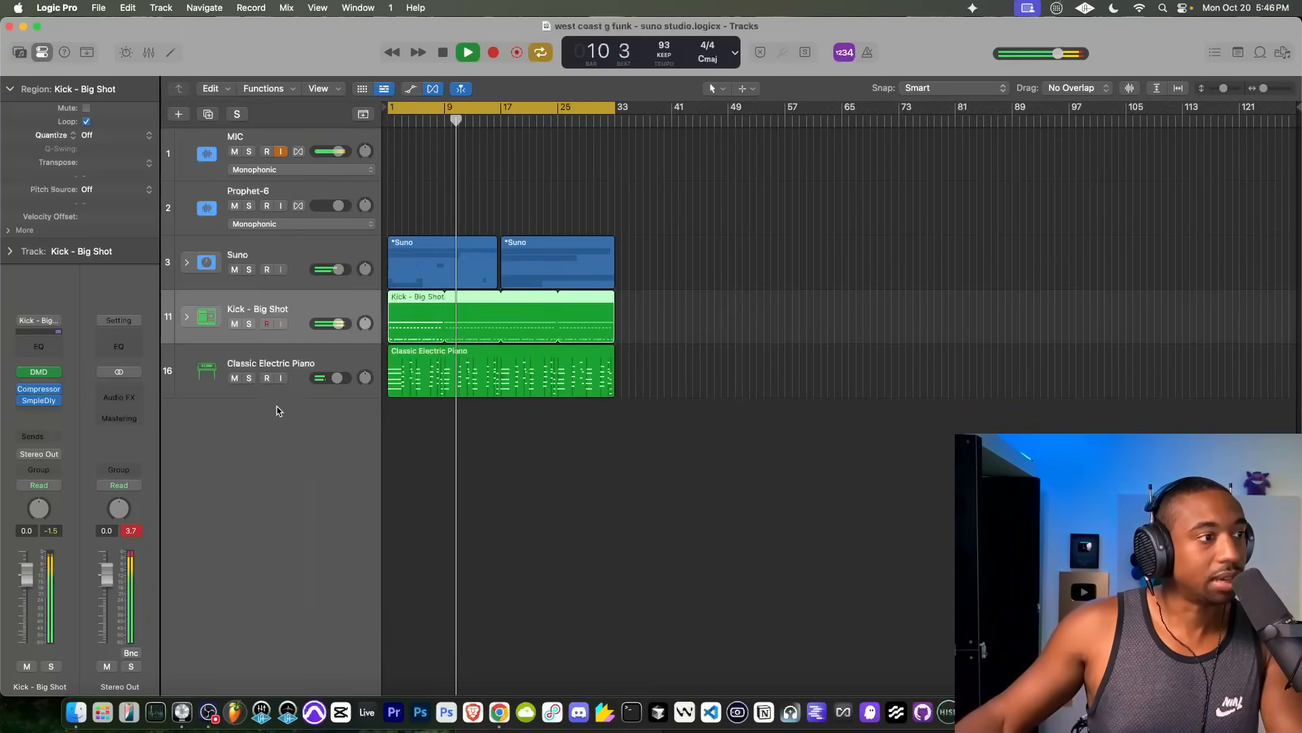
{"action": "left_click", "coordinate": [38, 367]}
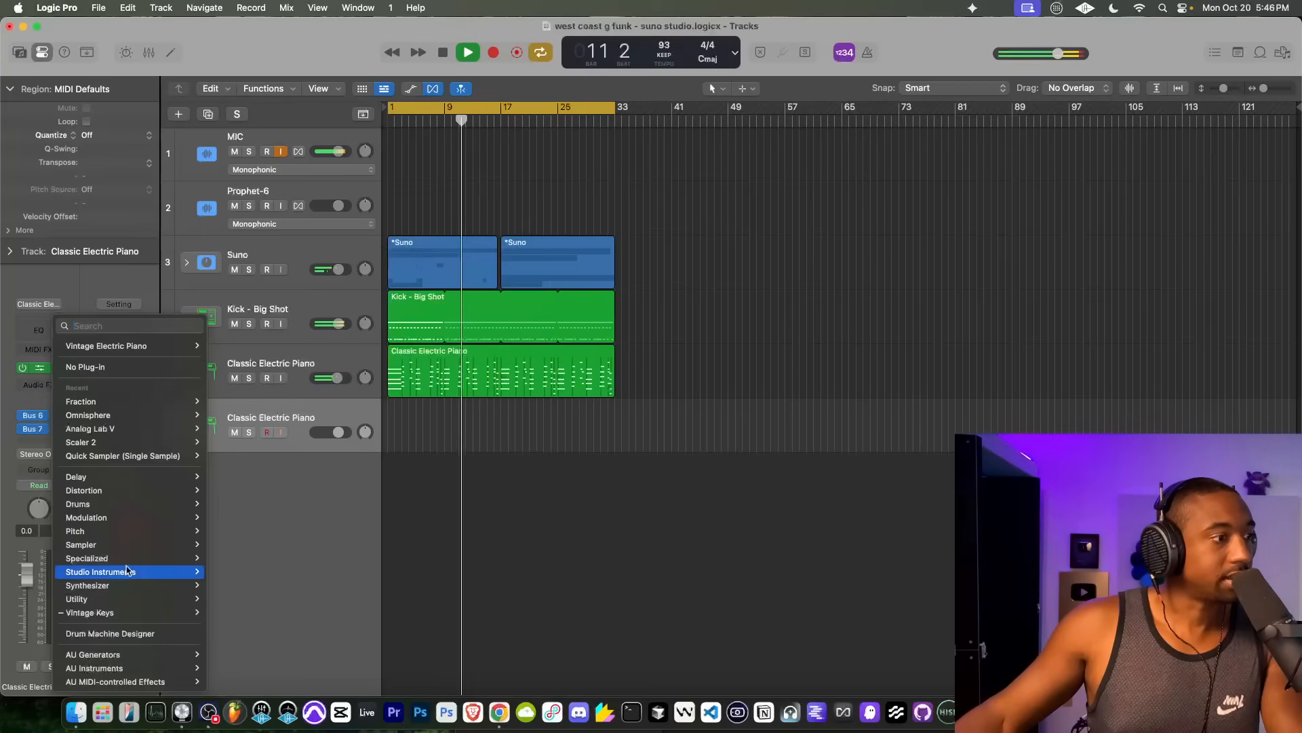
{"action": "mouse_move", "coordinate": [112, 573]}
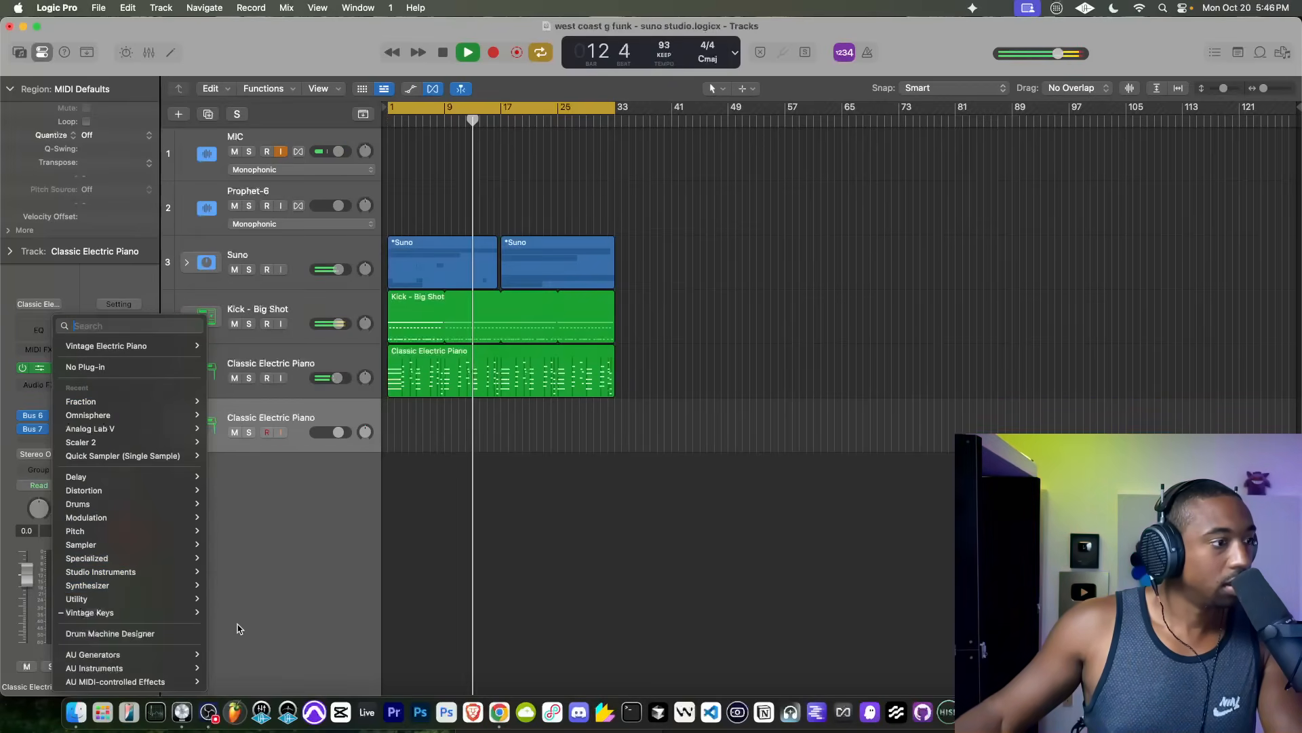
{"action": "left_click", "coordinate": [236, 667]}
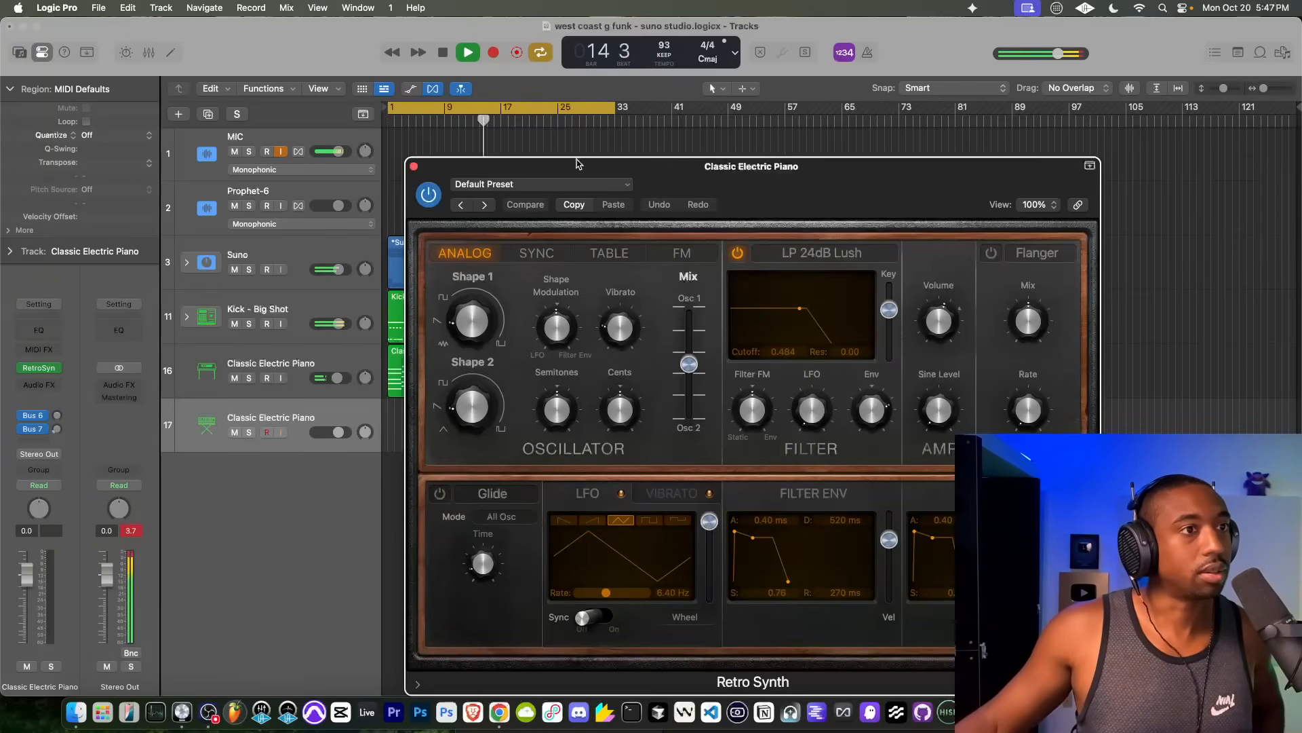
Step: Audition Retro Synth's Synth Bass presets from Analog Funk onward, choose Deep Square Bass and stop playback
{"action": "left_click", "coordinate": [524, 185]}
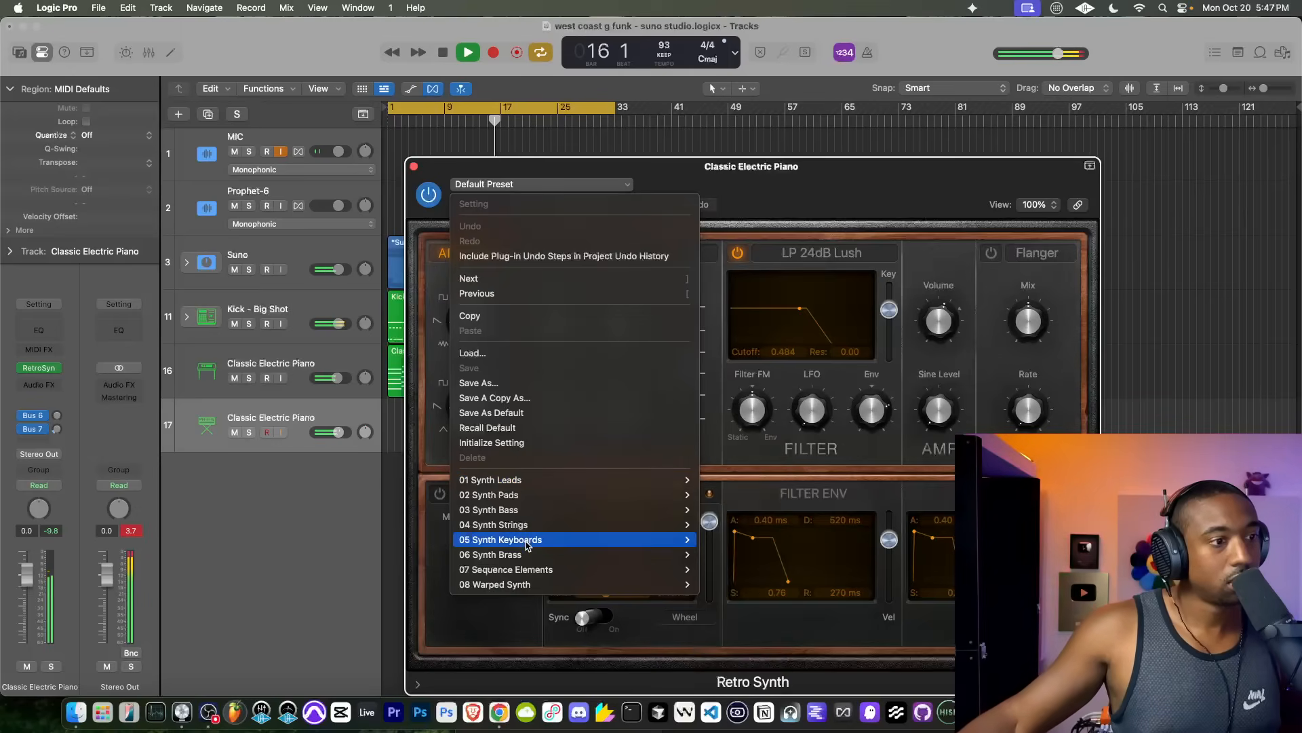
{"action": "mouse_move", "coordinate": [528, 519]}
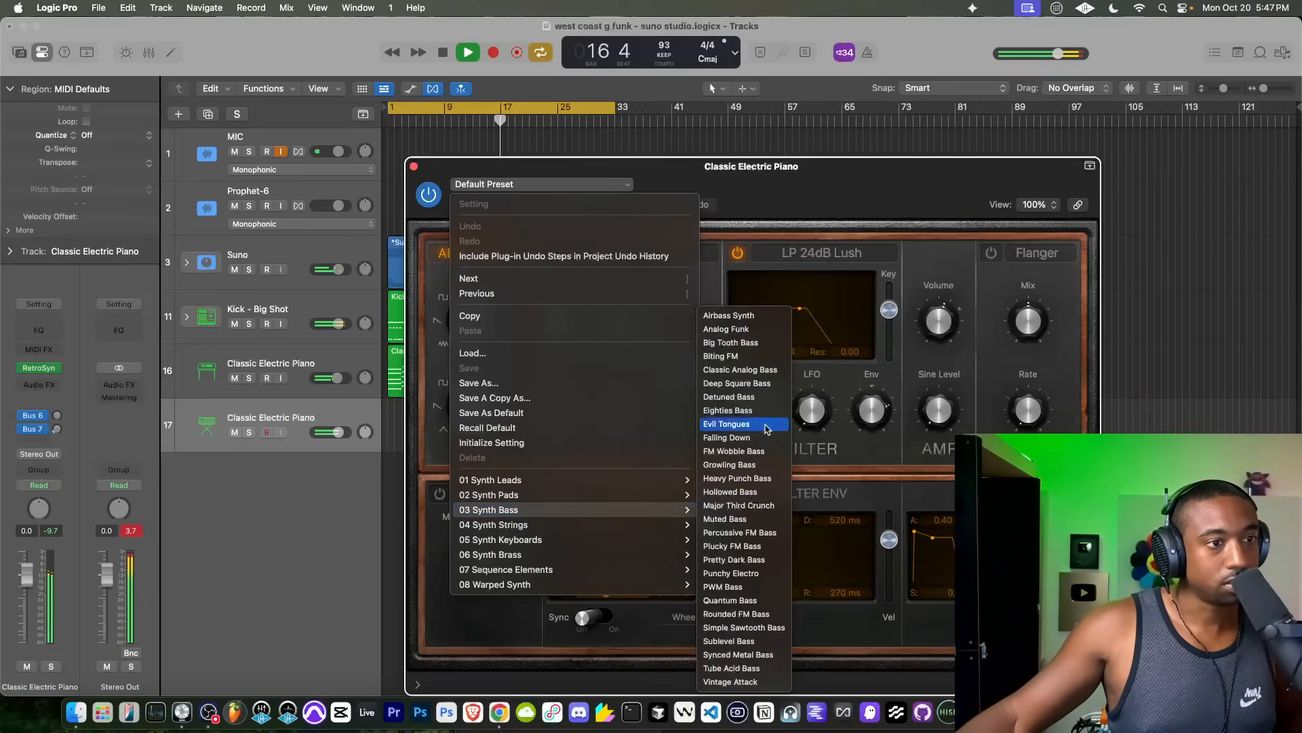
{"action": "left_click", "coordinate": [749, 328]}
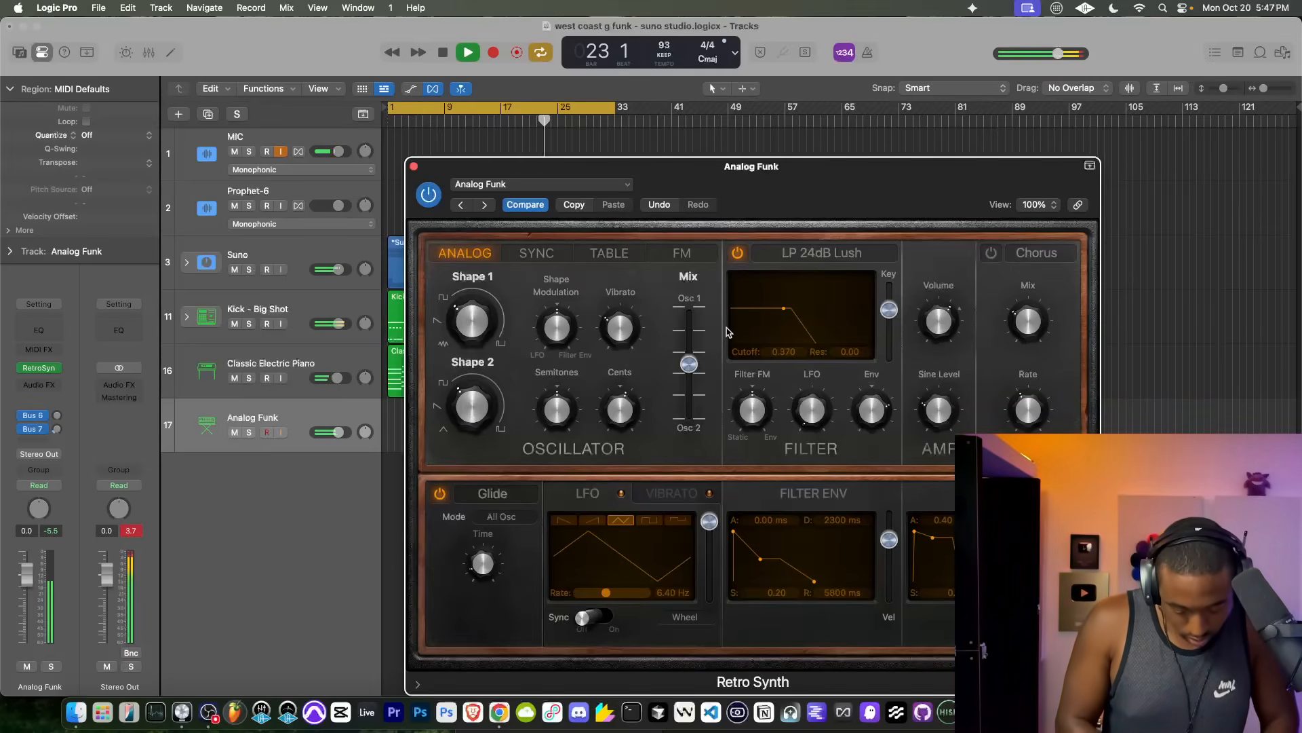
{"action": "left_click", "coordinate": [484, 205]}
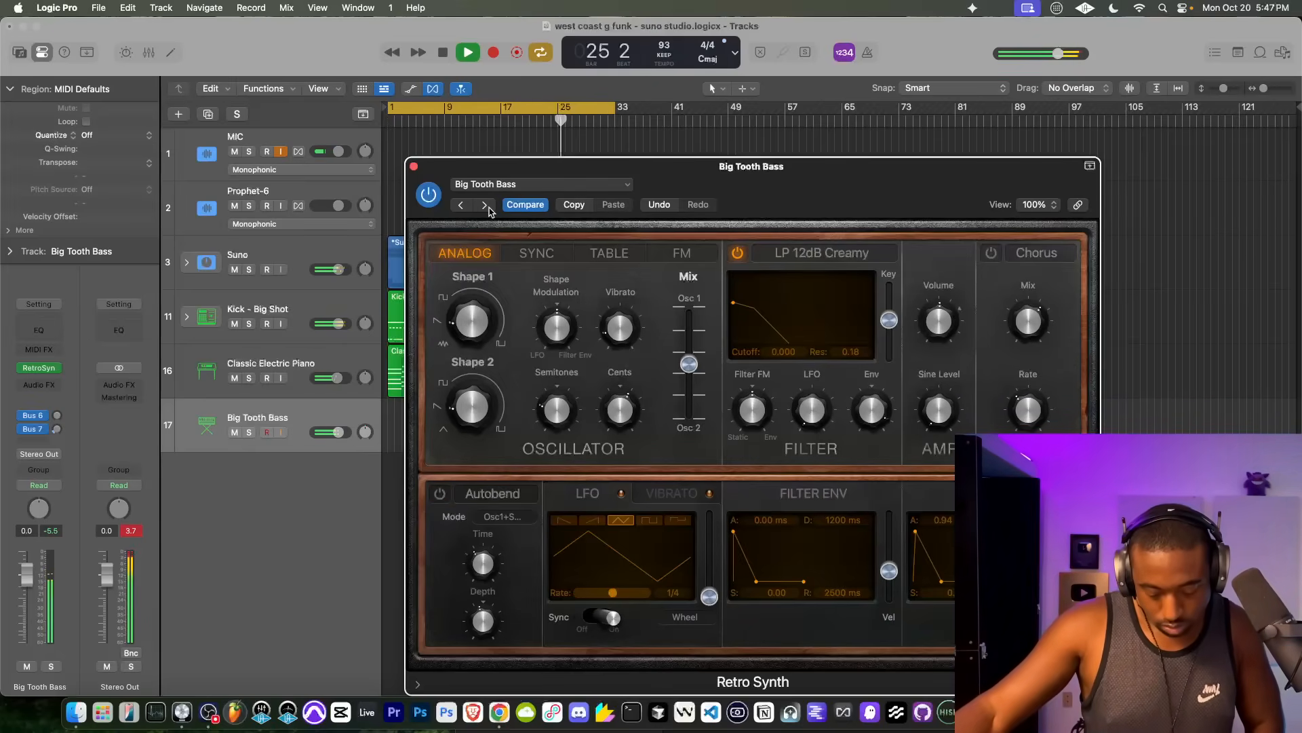
{"action": "left_click", "coordinate": [484, 205]}
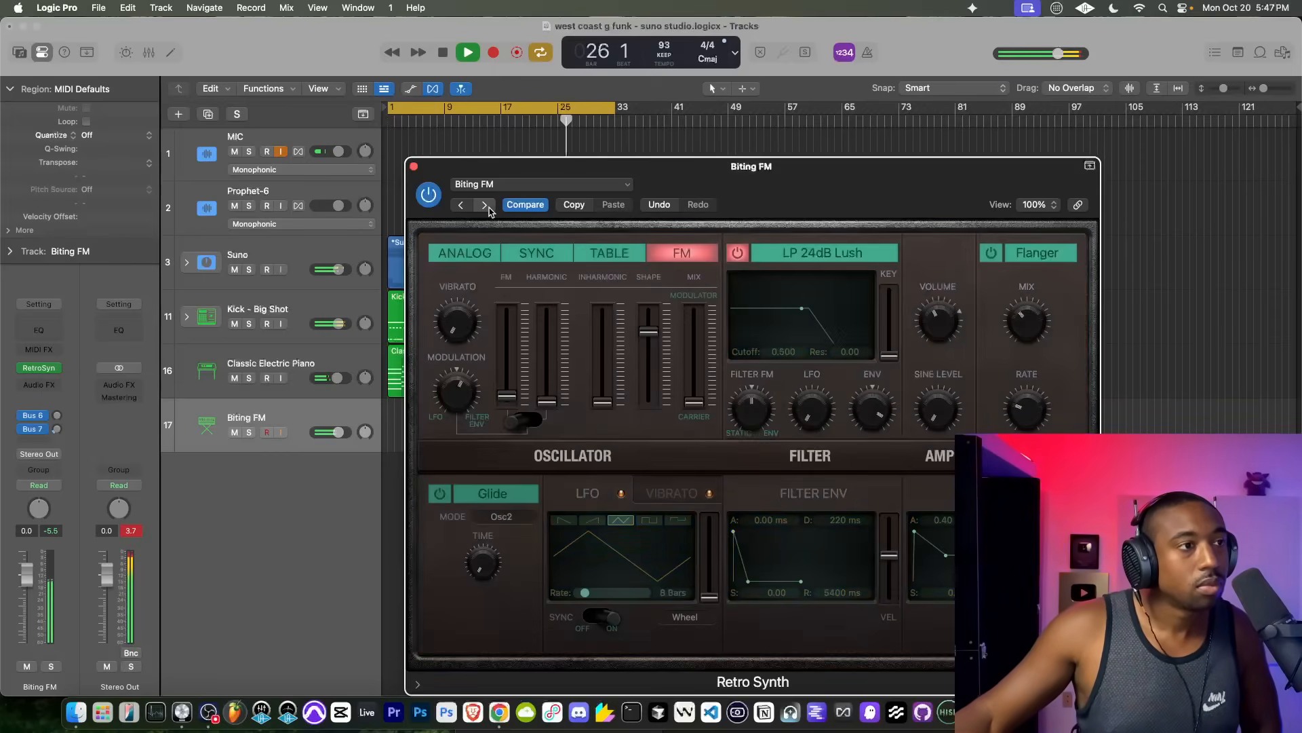
{"action": "left_click", "coordinate": [485, 205]}
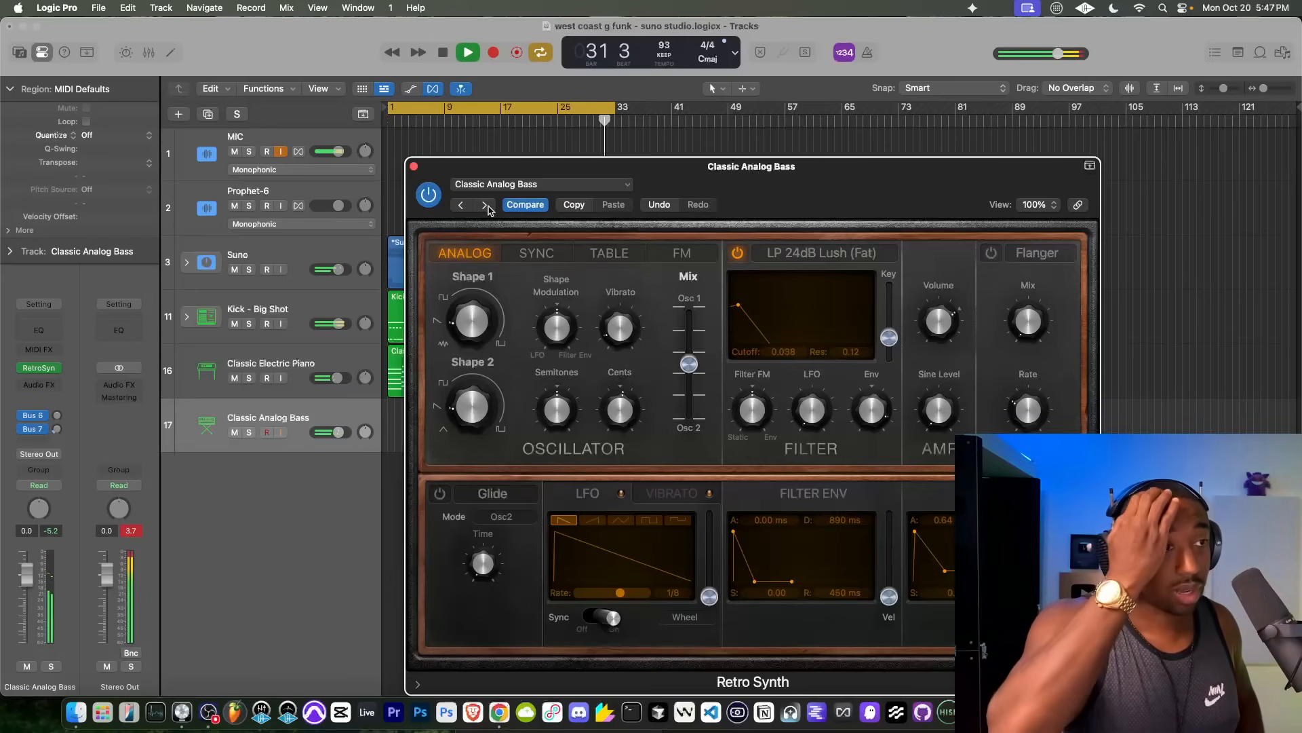
{"action": "left_click", "coordinate": [486, 206]}
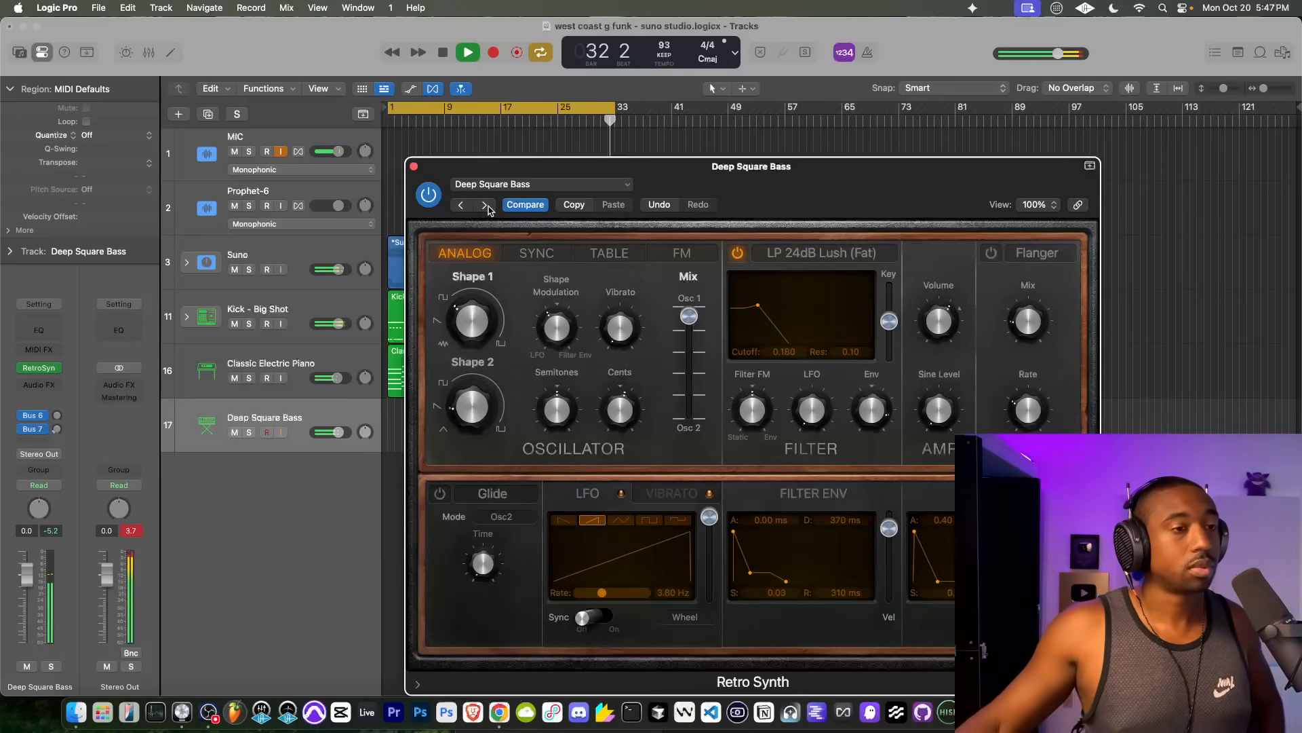
{"action": "left_click", "coordinate": [414, 168]}
{"action": "key", "text": "space"}
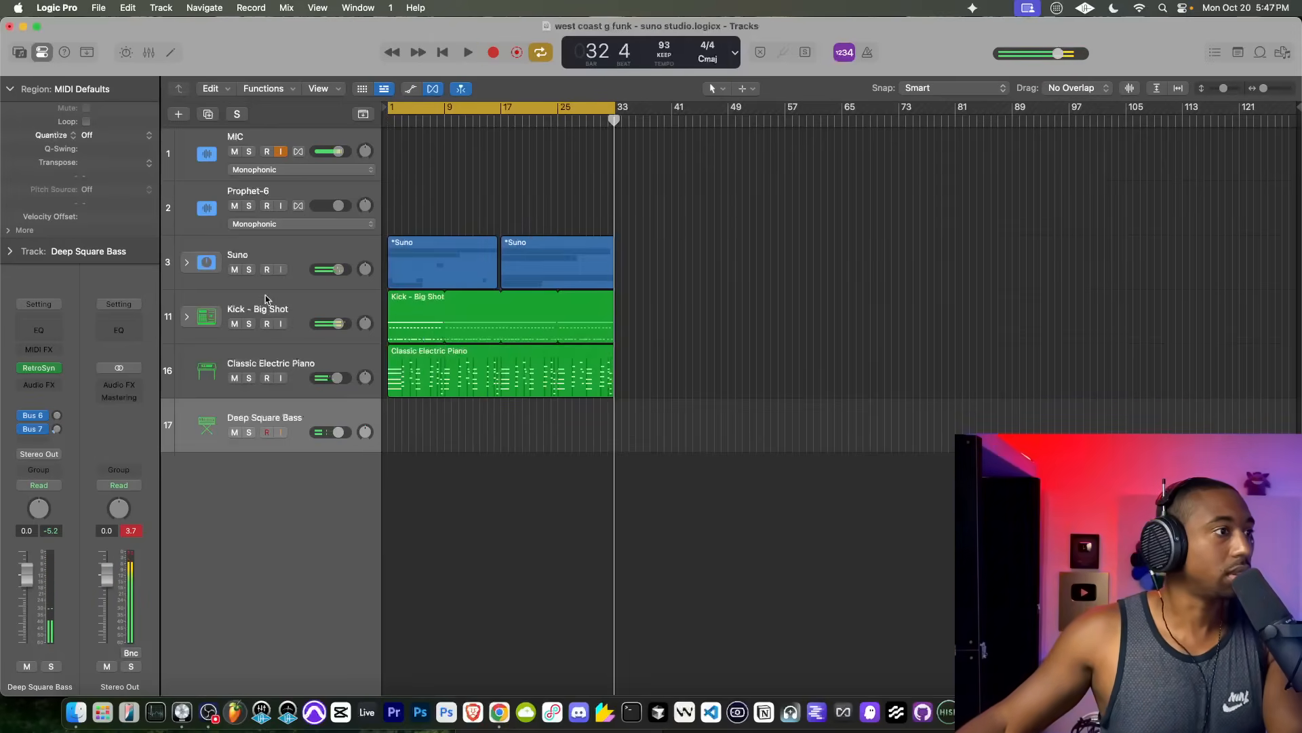
Step: Expand the Suno stack and listen to the R&B stem in solo from just before bar 30
{"action": "left_click", "coordinate": [189, 263]}
{"action": "scroll", "coordinate": [611, 485], "scroll_direction": "down", "scroll_amount": 3}
{"action": "scroll", "coordinate": [611, 475], "scroll_direction": "up", "scroll_amount": 5}
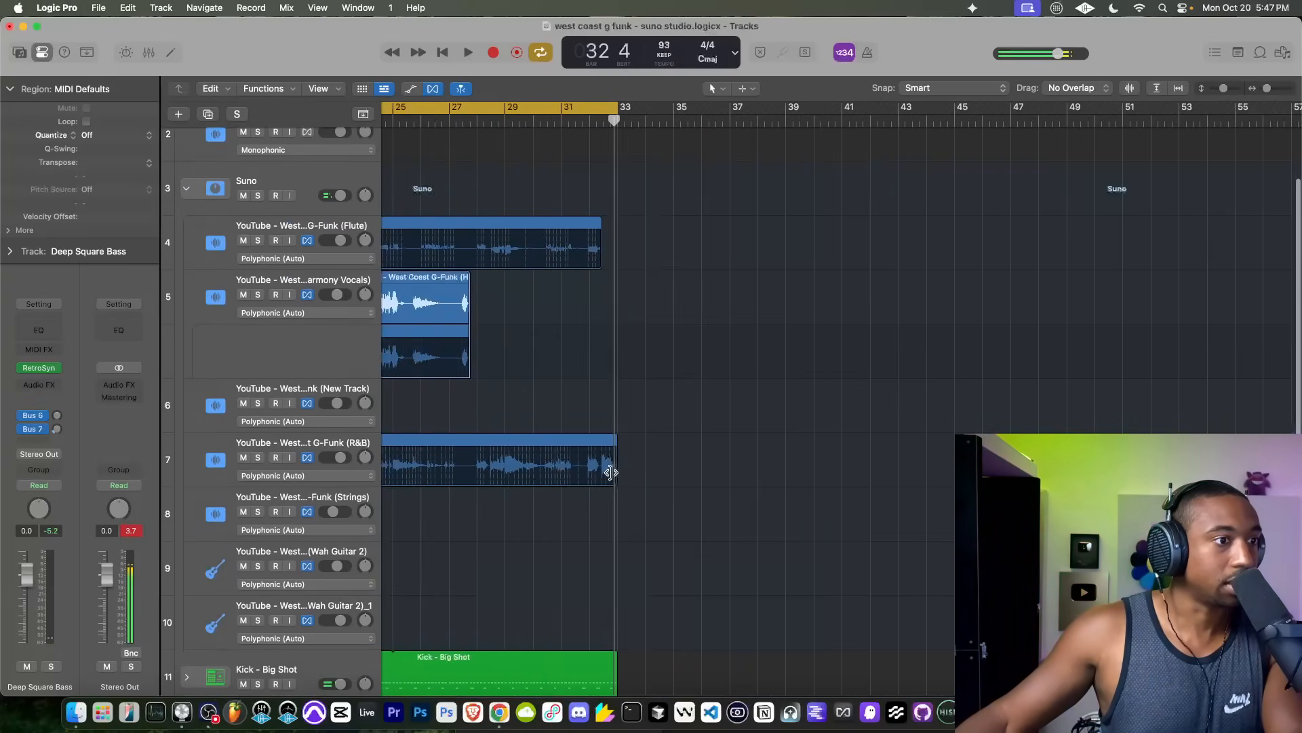
{"action": "scroll", "coordinate": [591, 304], "scroll_direction": "left", "scroll_amount": 3}
{"action": "double_click", "coordinate": [561, 120]}
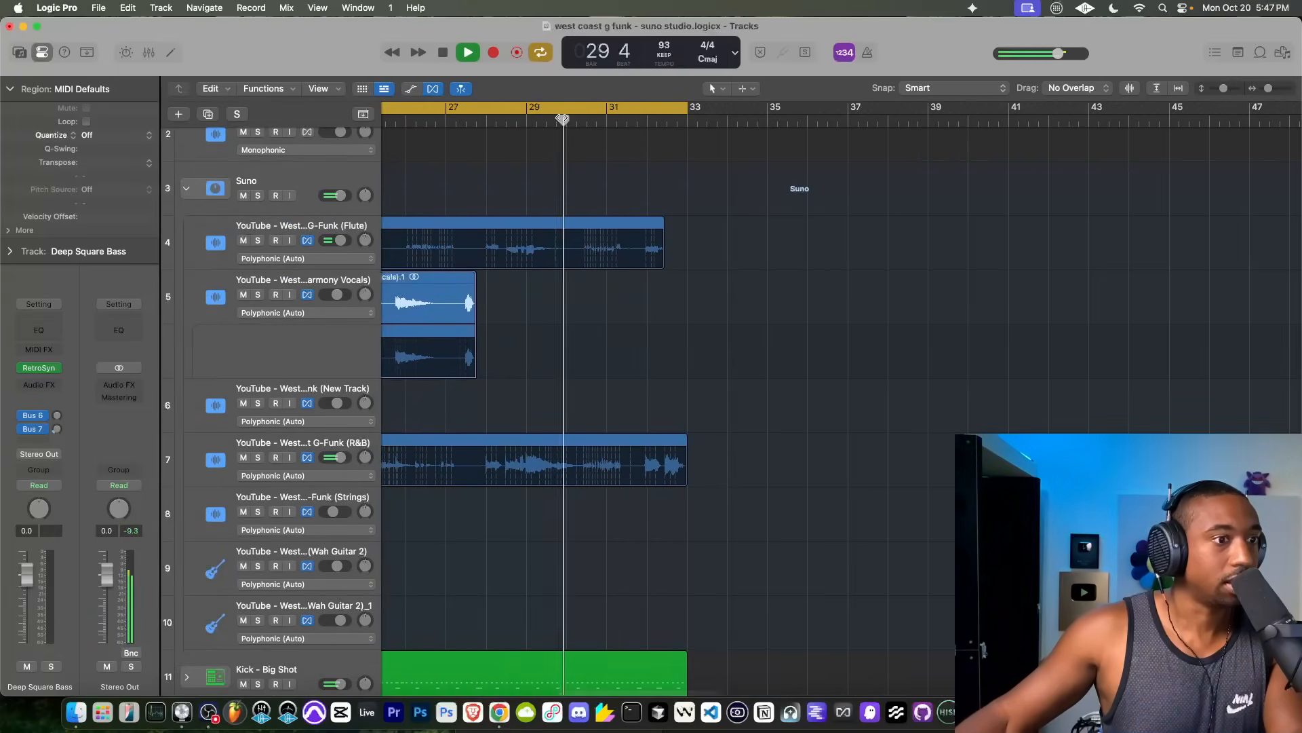
{"action": "left_click", "coordinate": [258, 457]}
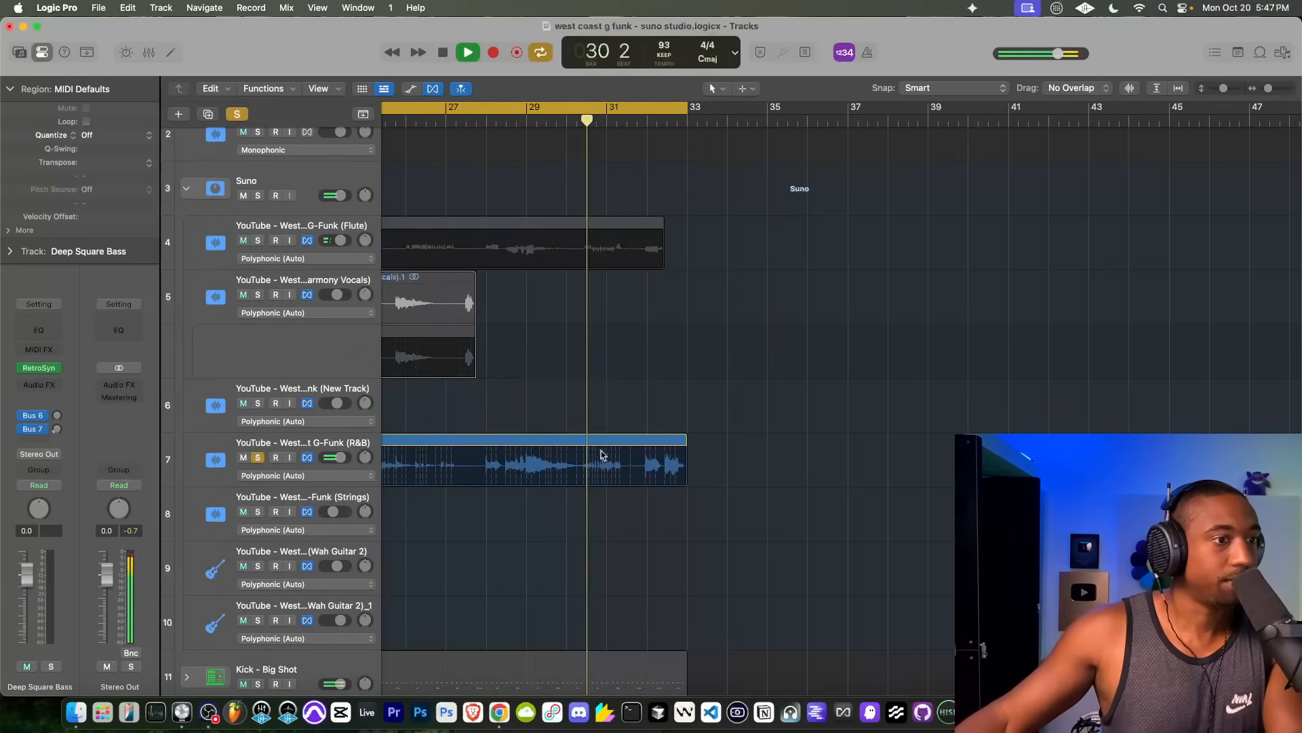
Step: Trim the end of the R&B region to about bar 31.5 and play the full mix from bar 1 with solo off
{"action": "left_click", "coordinate": [681, 468]}
{"action": "left_click_drag", "start_coordinate": [683, 473], "coordinate": [637, 473]}
{"action": "key", "text": "ctrl+s"}
{"action": "scroll", "coordinate": [706, 445], "scroll_direction": "left", "scroll_amount": 10}
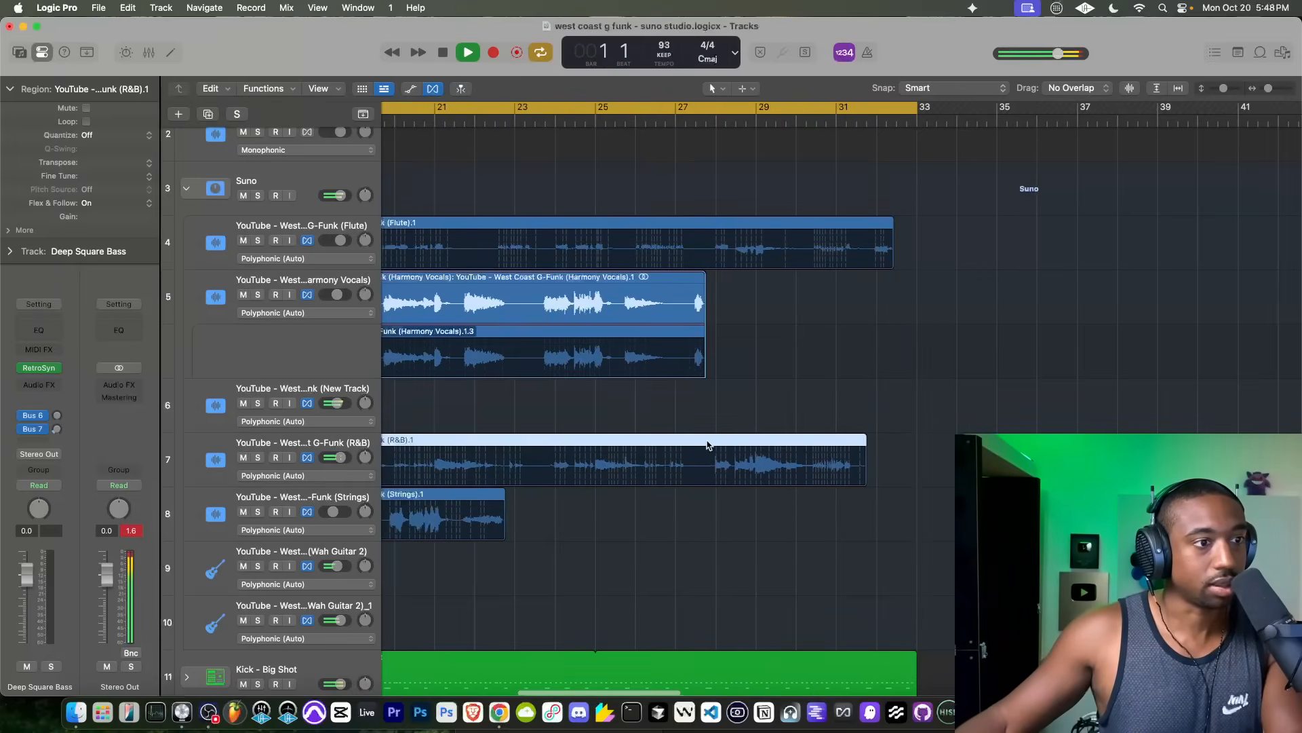
{"action": "scroll", "coordinate": [707, 445], "scroll_direction": "down", "scroll_amount": 5}
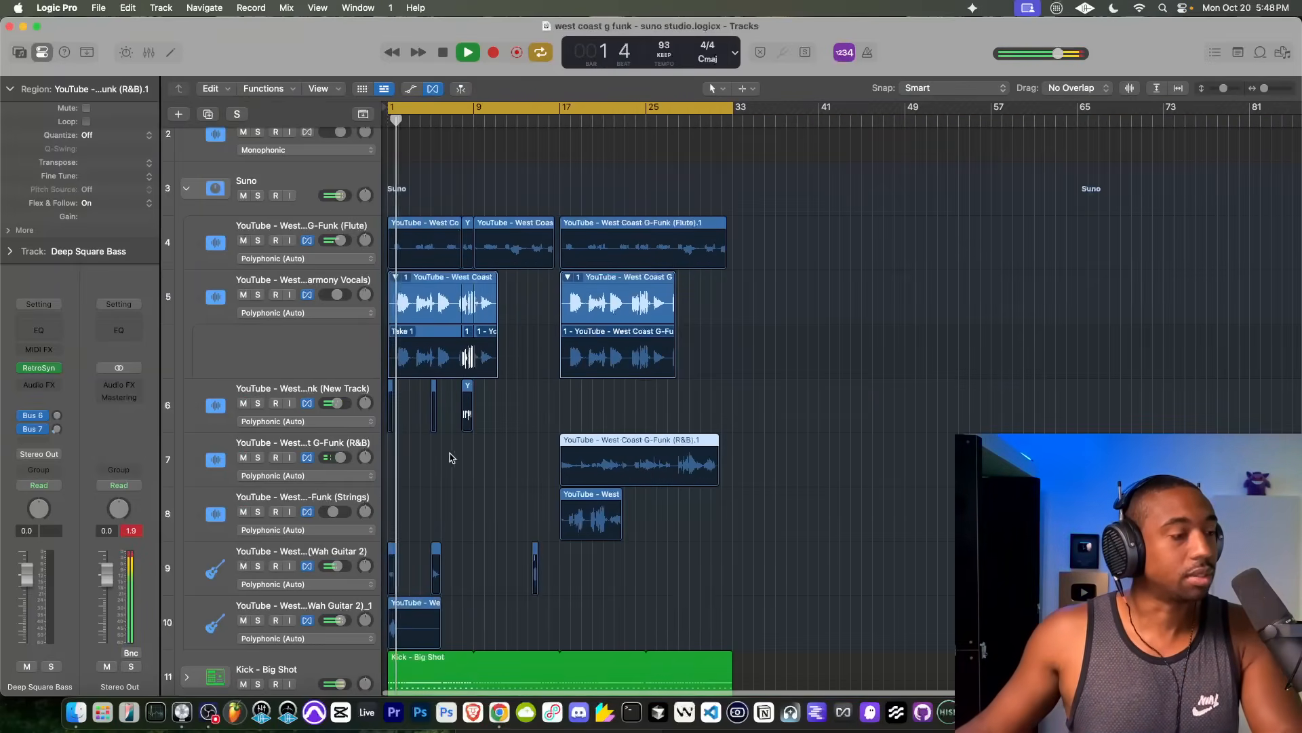
Step: Collapse the Suno stack, audition Retro Synth presets from Deep Square Bass onward, choose Falling Down and stop playback
{"action": "left_click", "coordinate": [186, 188]}
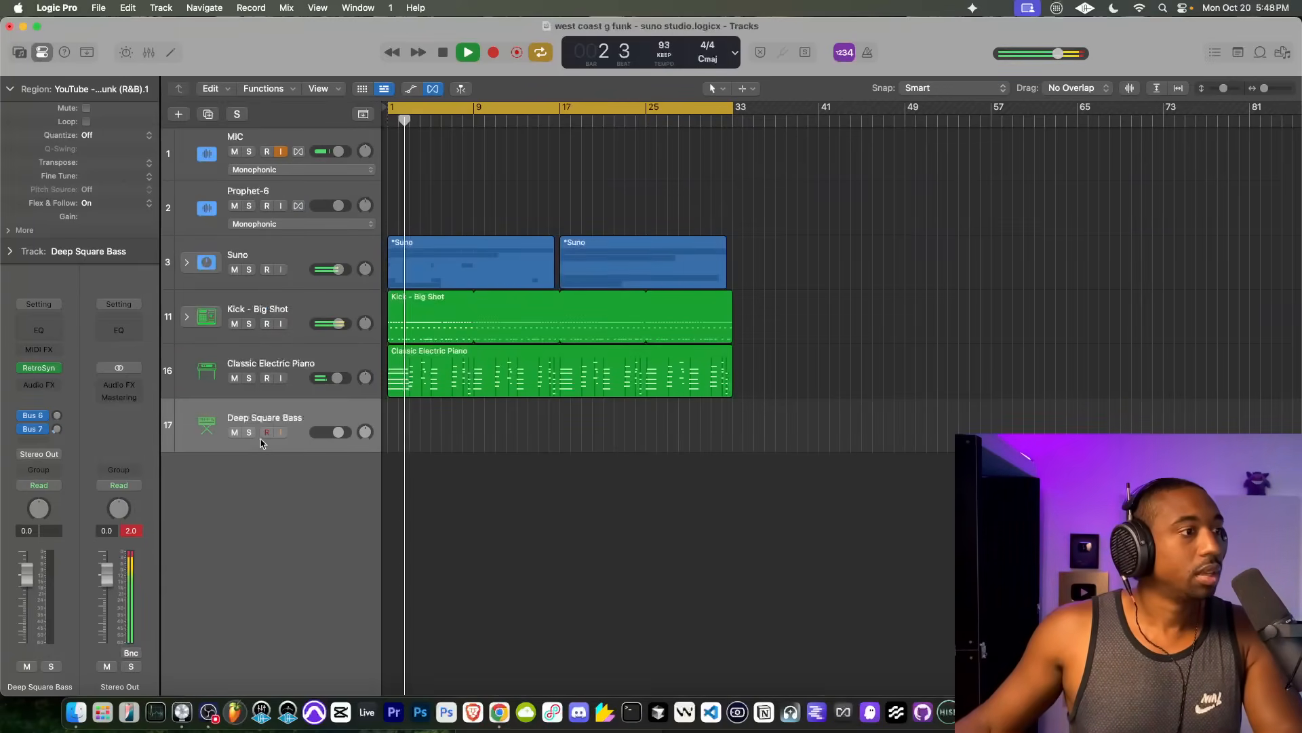
{"action": "left_click", "coordinate": [38, 368]}
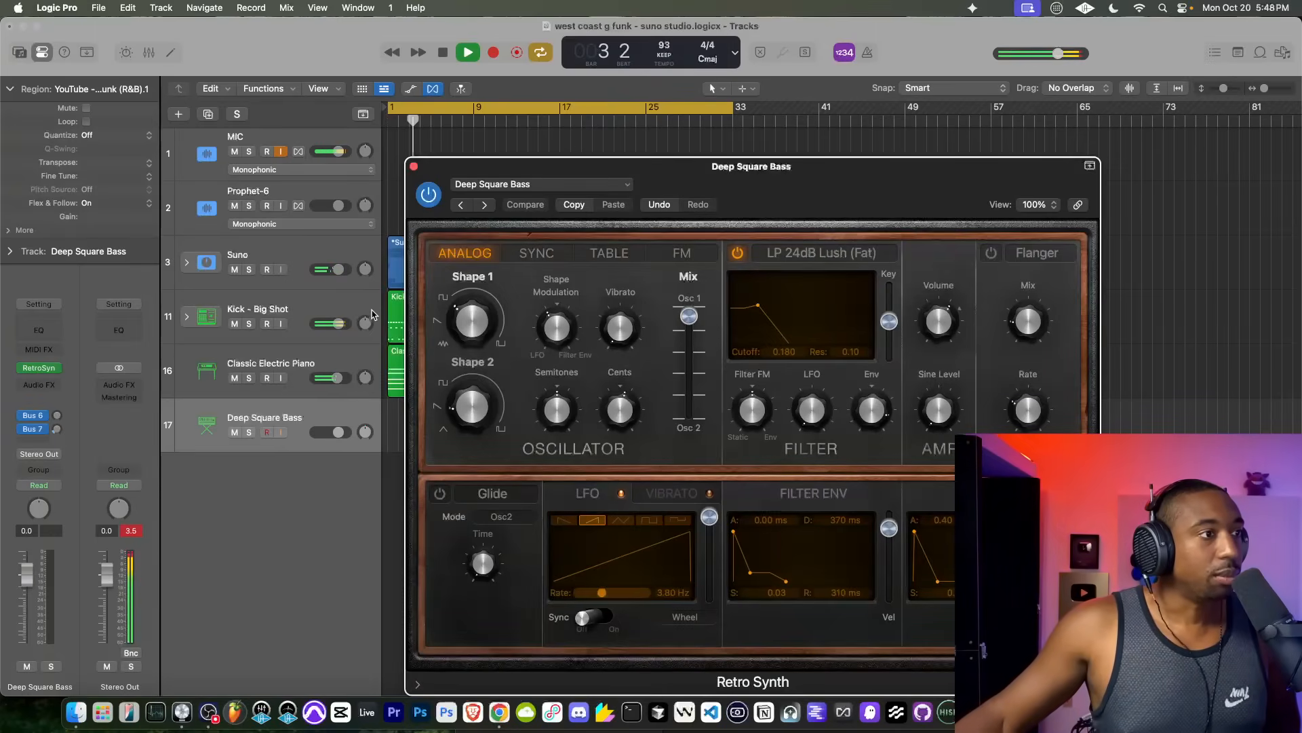
{"action": "left_click", "coordinate": [485, 205]}
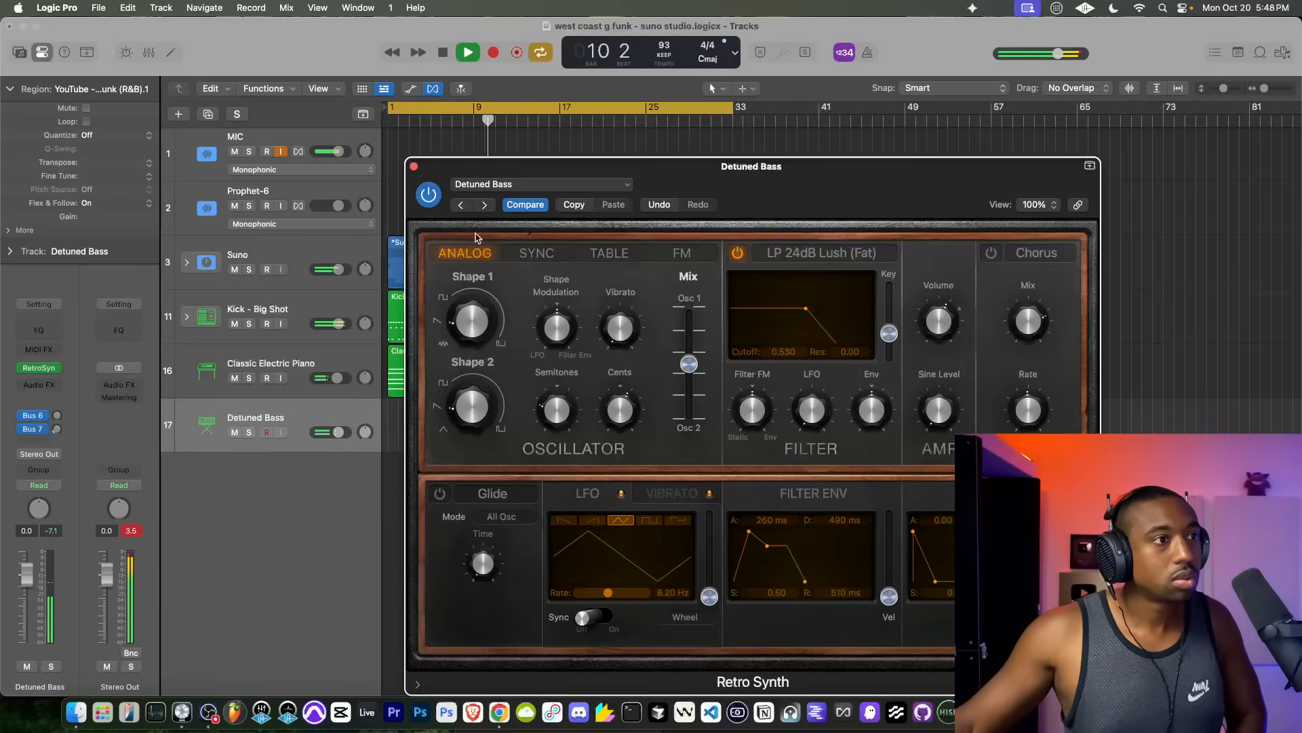
{"action": "left_click", "coordinate": [484, 205]}
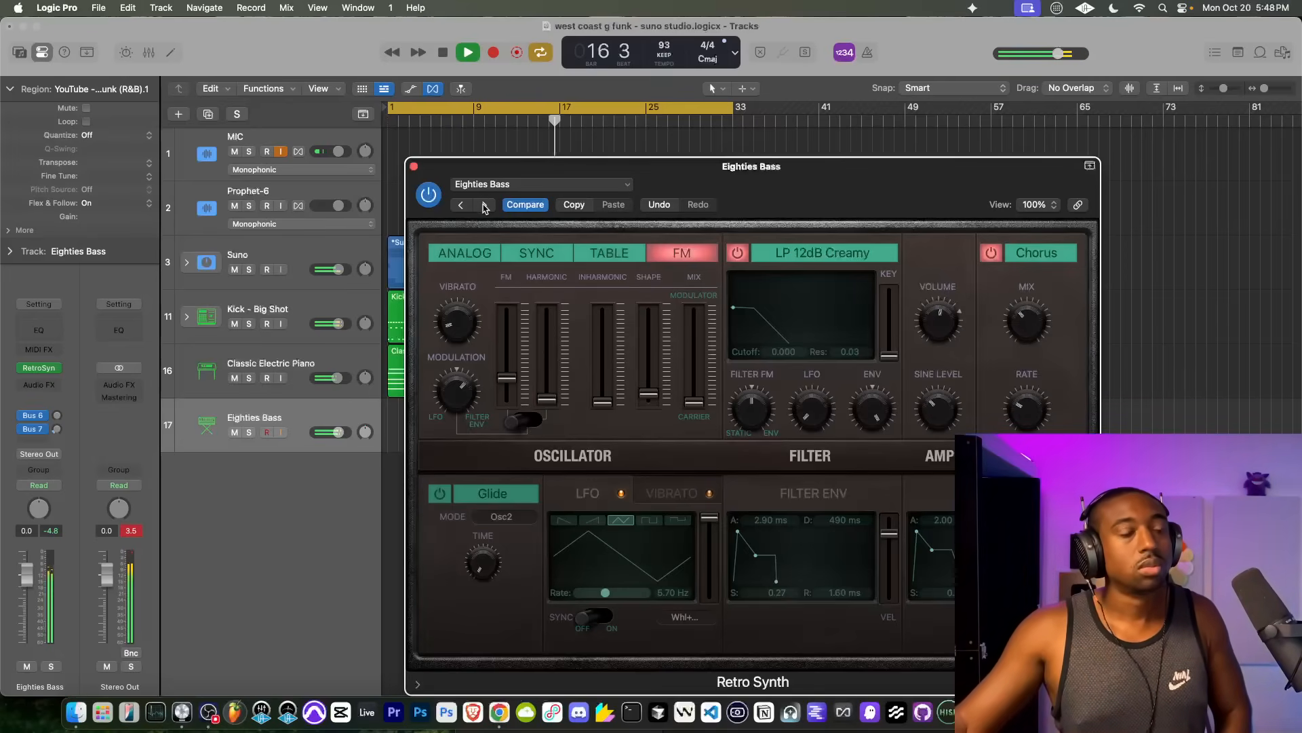
{"action": "left_click", "coordinate": [485, 206]}
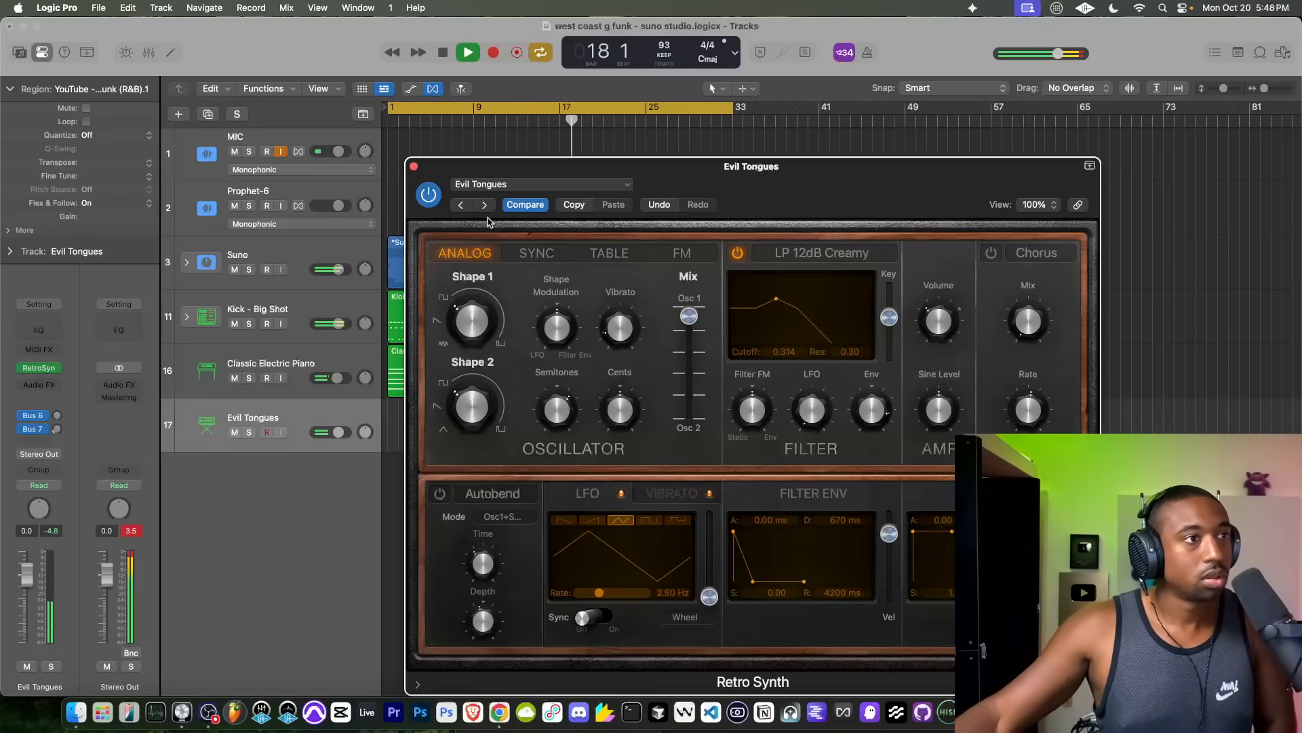
{"action": "left_click", "coordinate": [482, 206]}
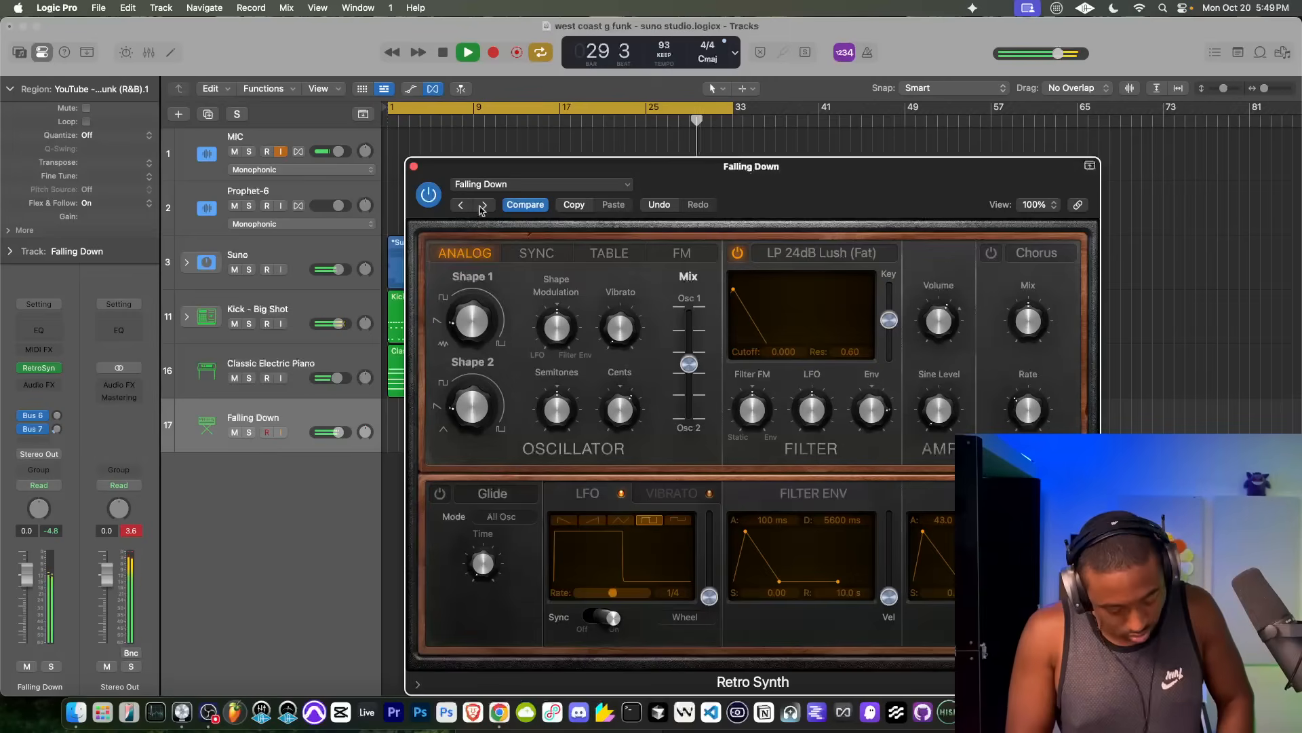
{"action": "key", "text": "space"}
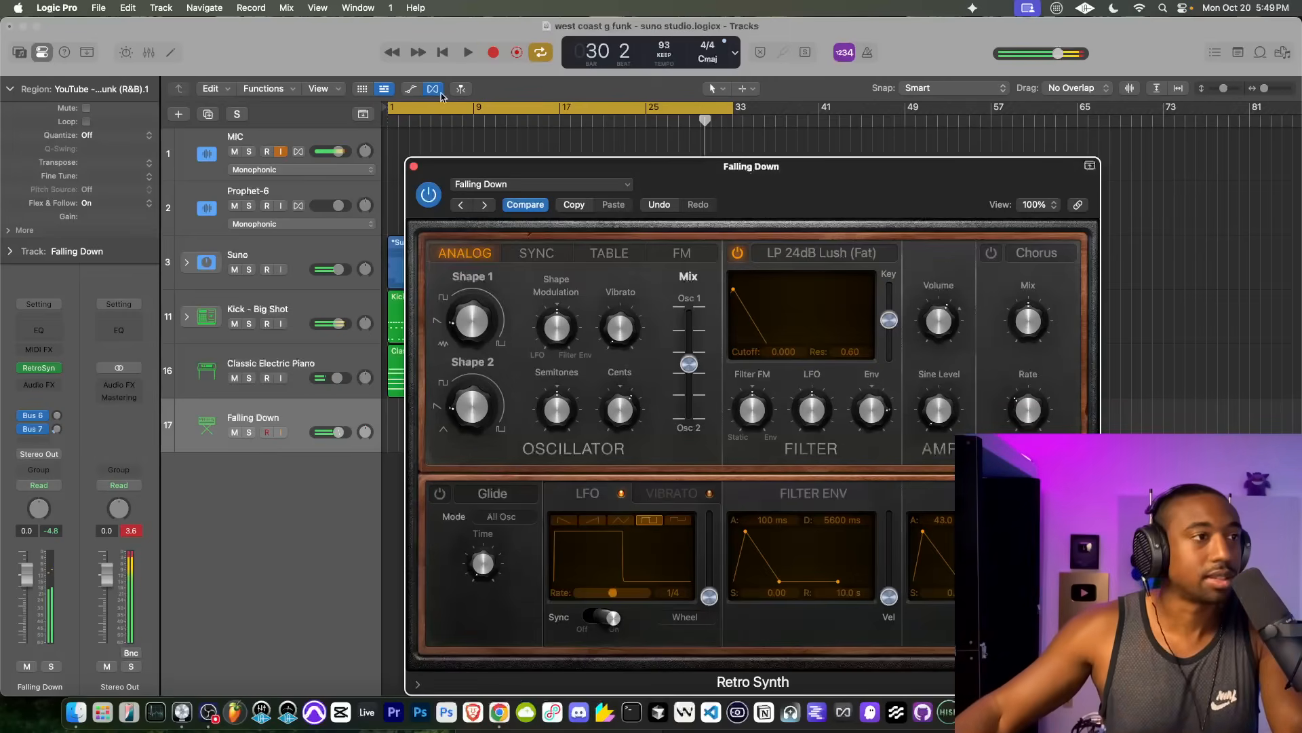
Step: Record a bass part on the Falling Down track from bar 1 to about bar 9, restarting after a short first take
{"action": "left_click", "coordinate": [443, 53]}
{"action": "left_click", "coordinate": [496, 54]}
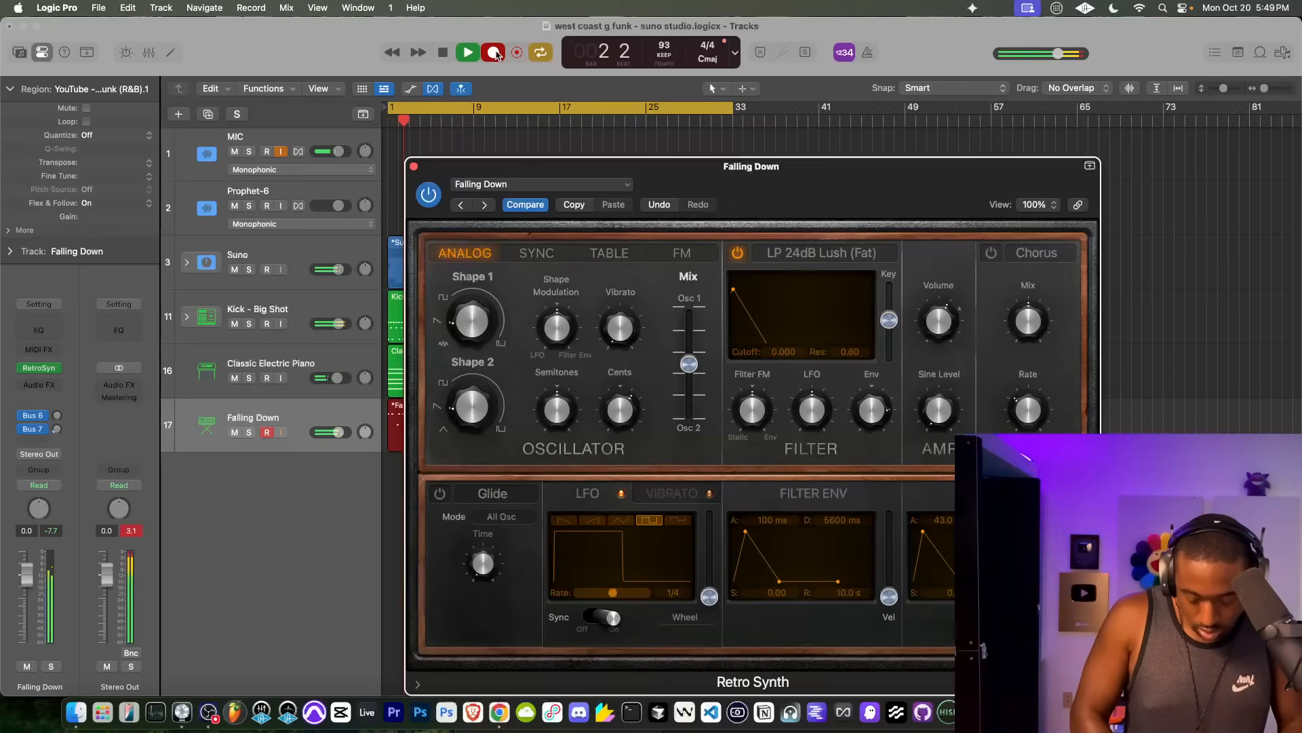
{"action": "key", "text": "space"}
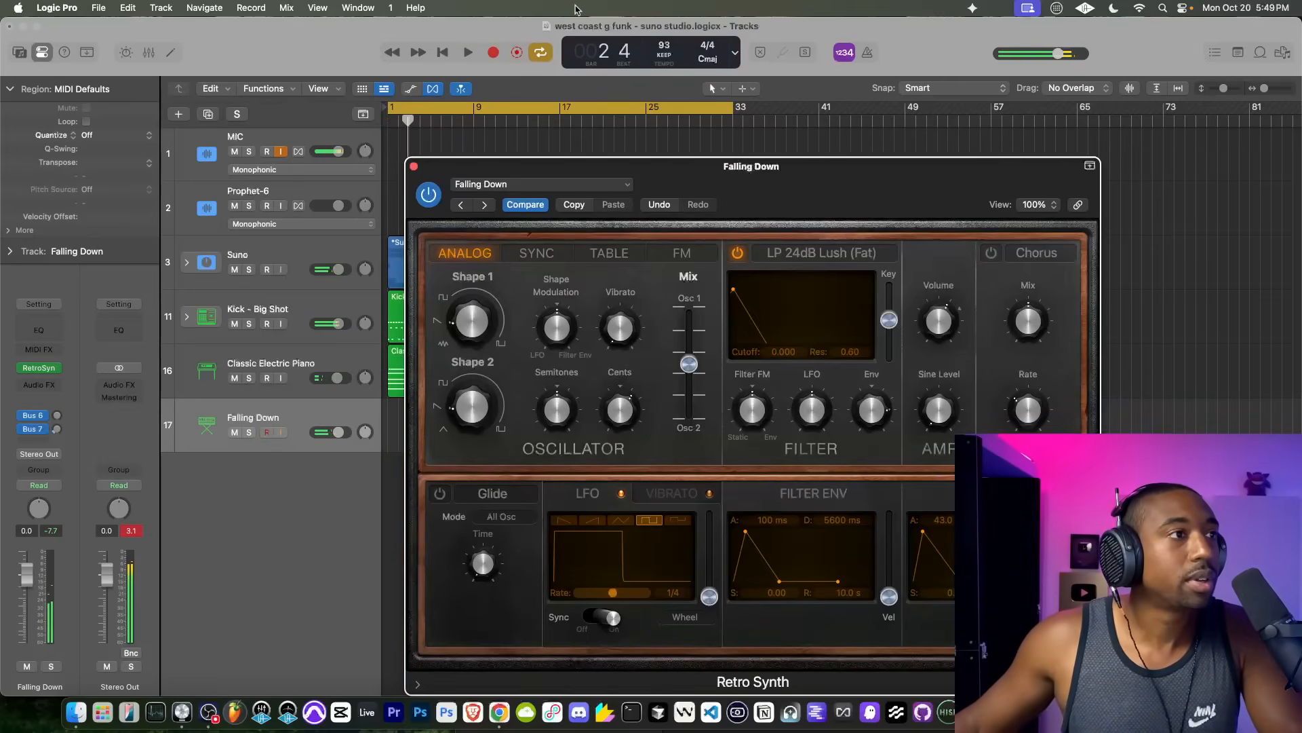
{"action": "key", "text": "Return"}
{"action": "left_click", "coordinate": [493, 53]}
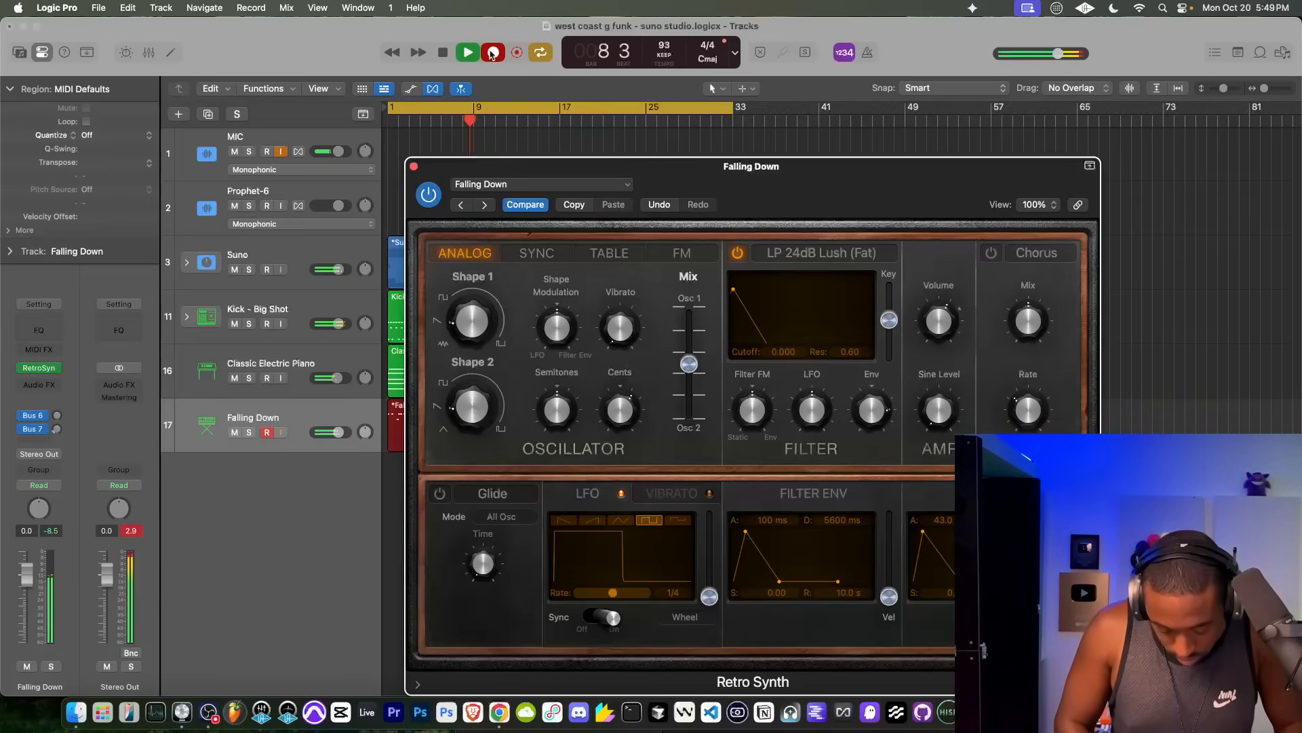
{"action": "key", "text": "space"}
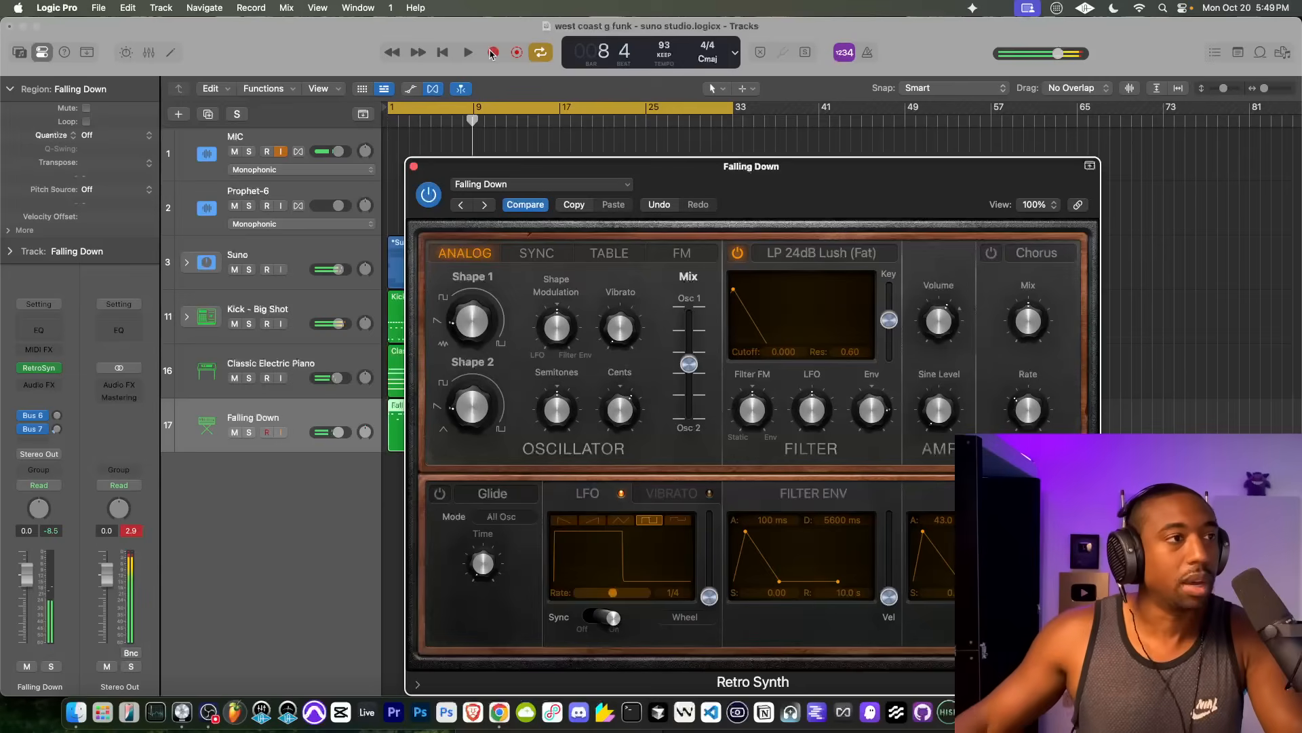
Step: Play the recorded bass part with the mix from about bar 6 and close the Retro Synth window
{"action": "left_click", "coordinate": [455, 112]}
{"action": "left_click", "coordinate": [455, 112]}
{"action": "key", "text": "space"}
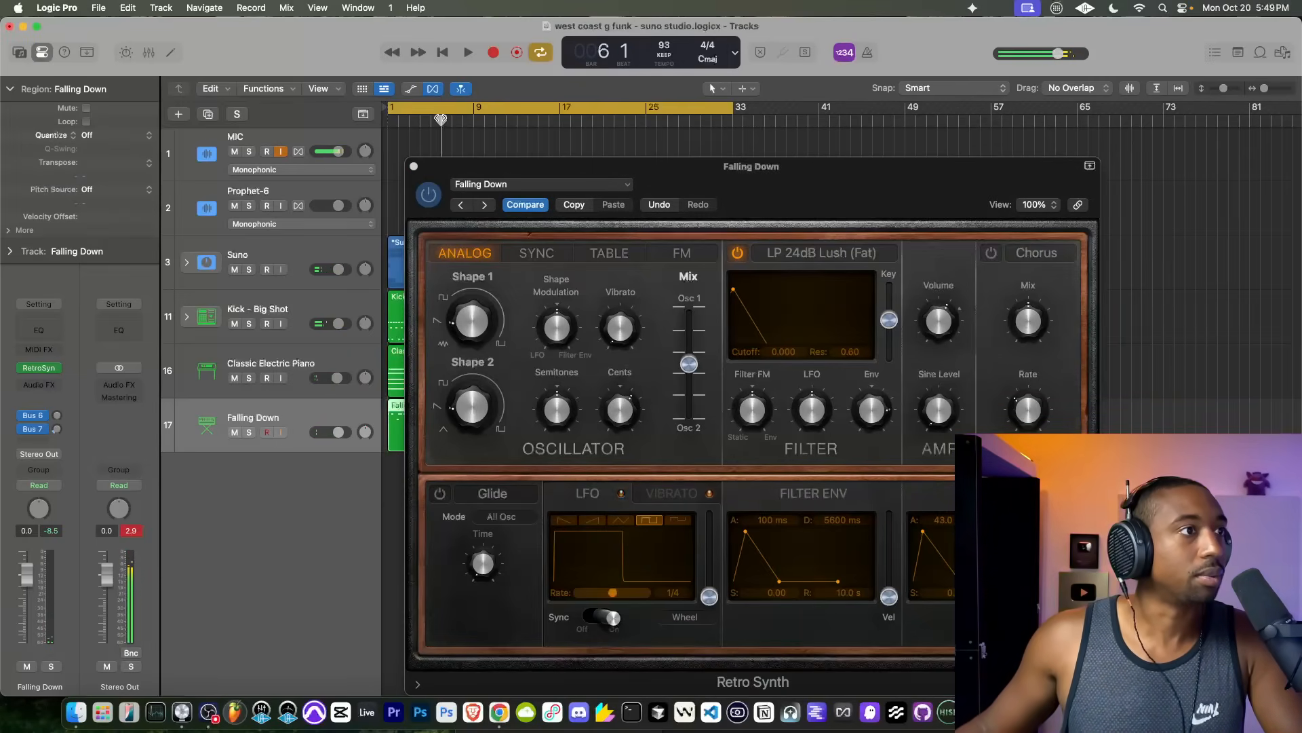
{"action": "left_click", "coordinate": [414, 166]}
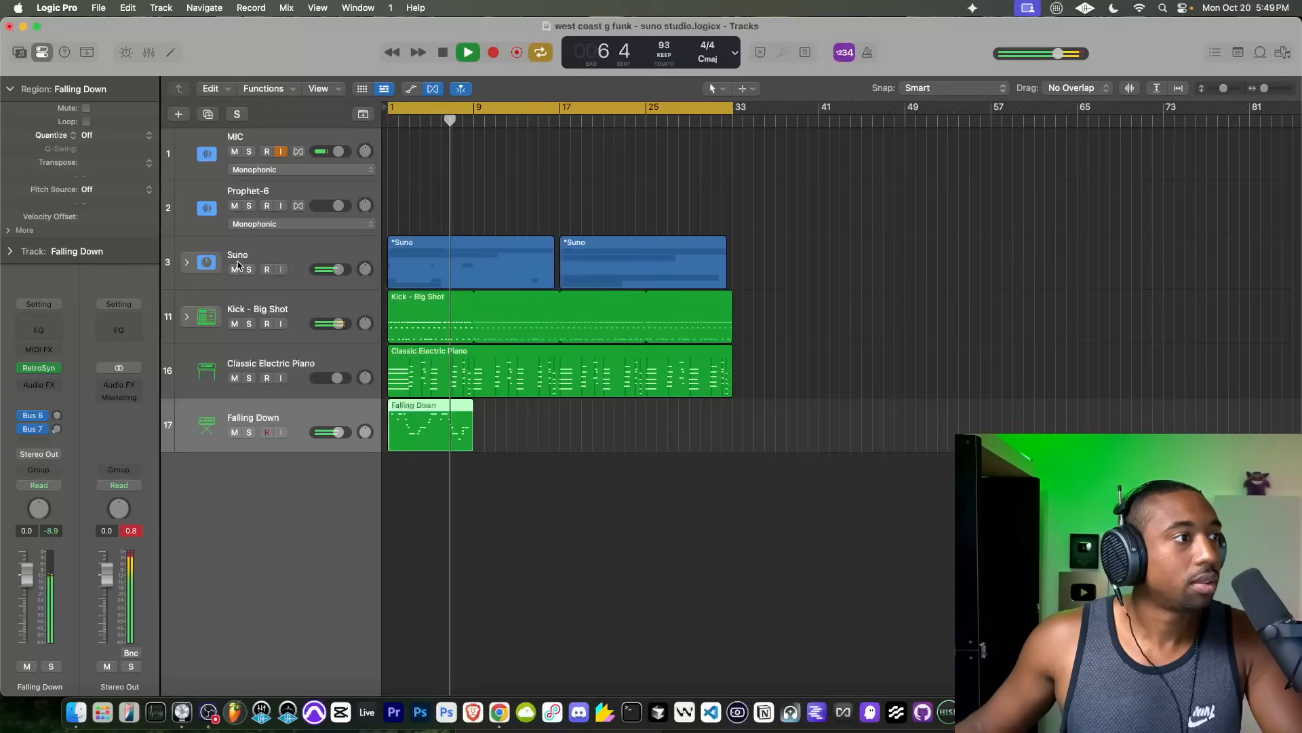
Step: Expand the Suno stack and briefly solo the Harmony Vocals stem around bar 8 before stopping playback
{"action": "left_click", "coordinate": [187, 262]}
{"action": "scroll", "coordinate": [466, 370], "scroll_direction": "up", "scroll_amount": 5}
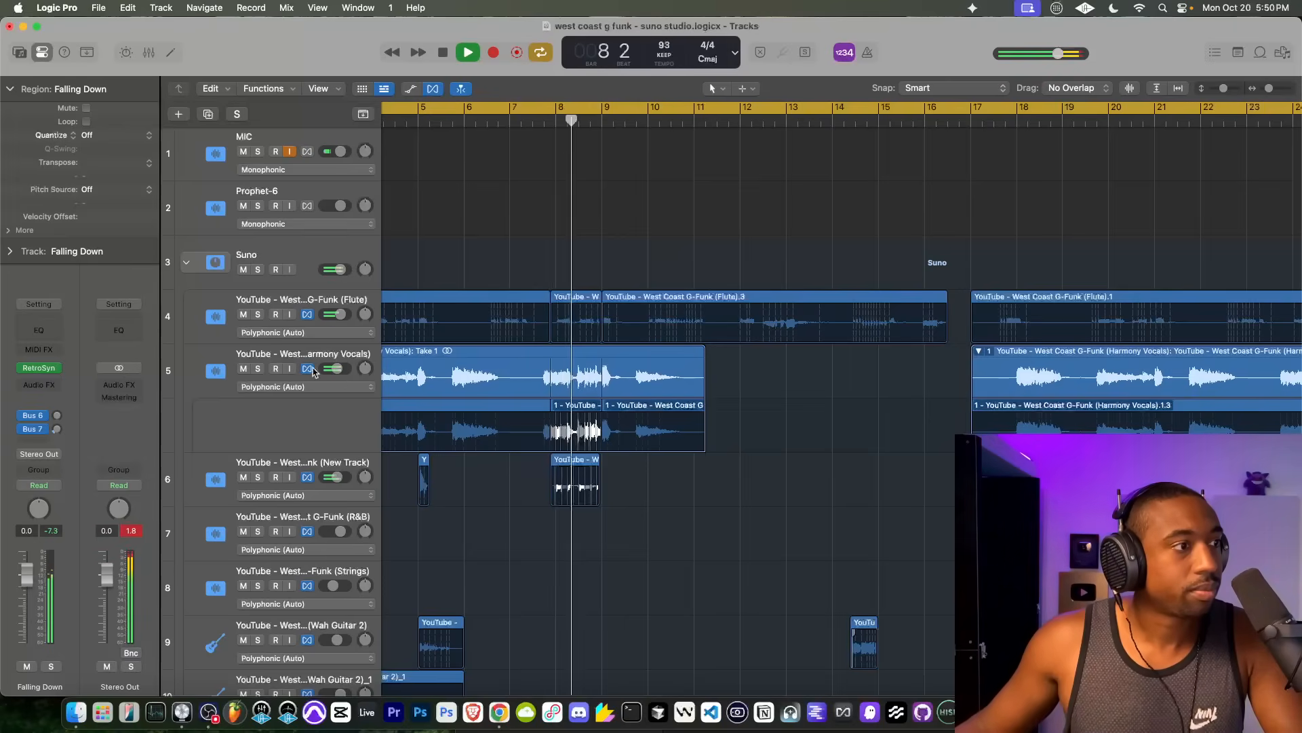
{"action": "left_click", "coordinate": [256, 369]}
{"action": "key", "text": "space"}
{"action": "left_click", "coordinate": [256, 369]}
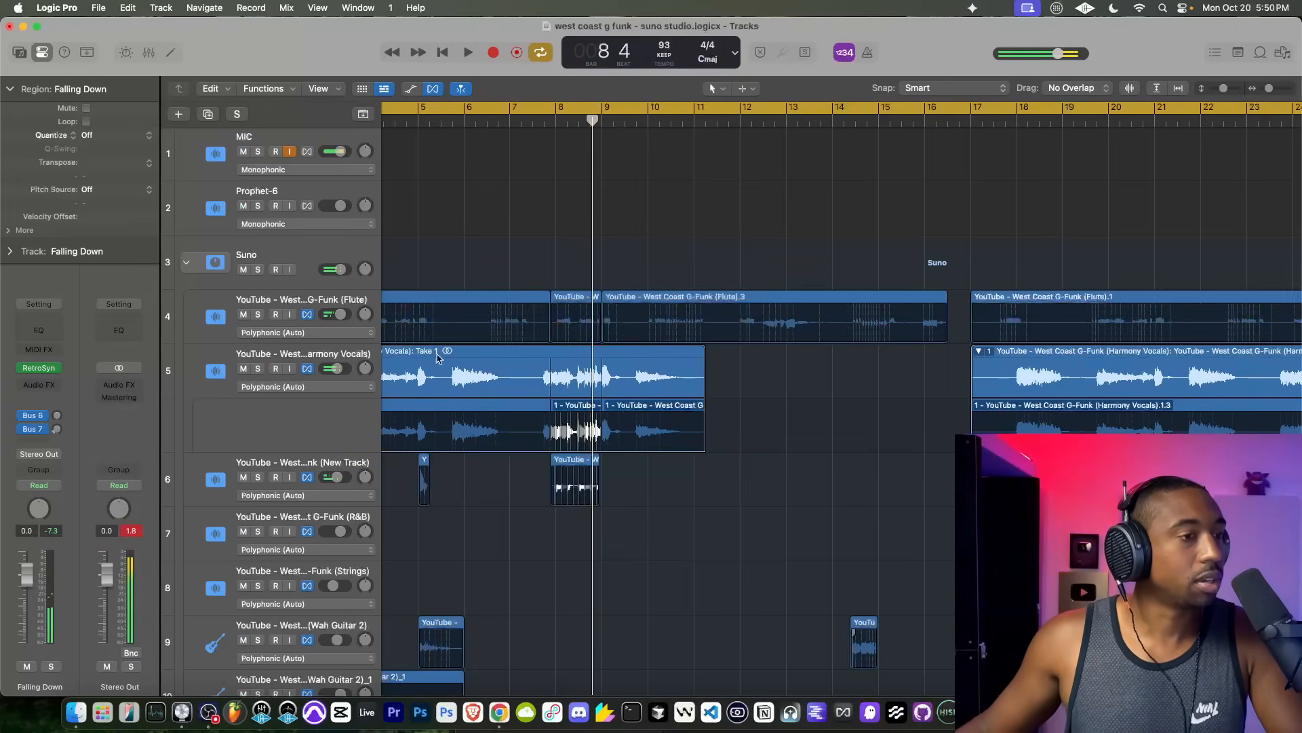
Step: Split the Harmony Vocals take folder at bar 9 and delete the section from just before bar 8 to bar 9
{"action": "left_click", "coordinate": [567, 360]}
{"action": "scroll", "coordinate": [574, 326], "scroll_direction": "up", "scroll_amount": 4}
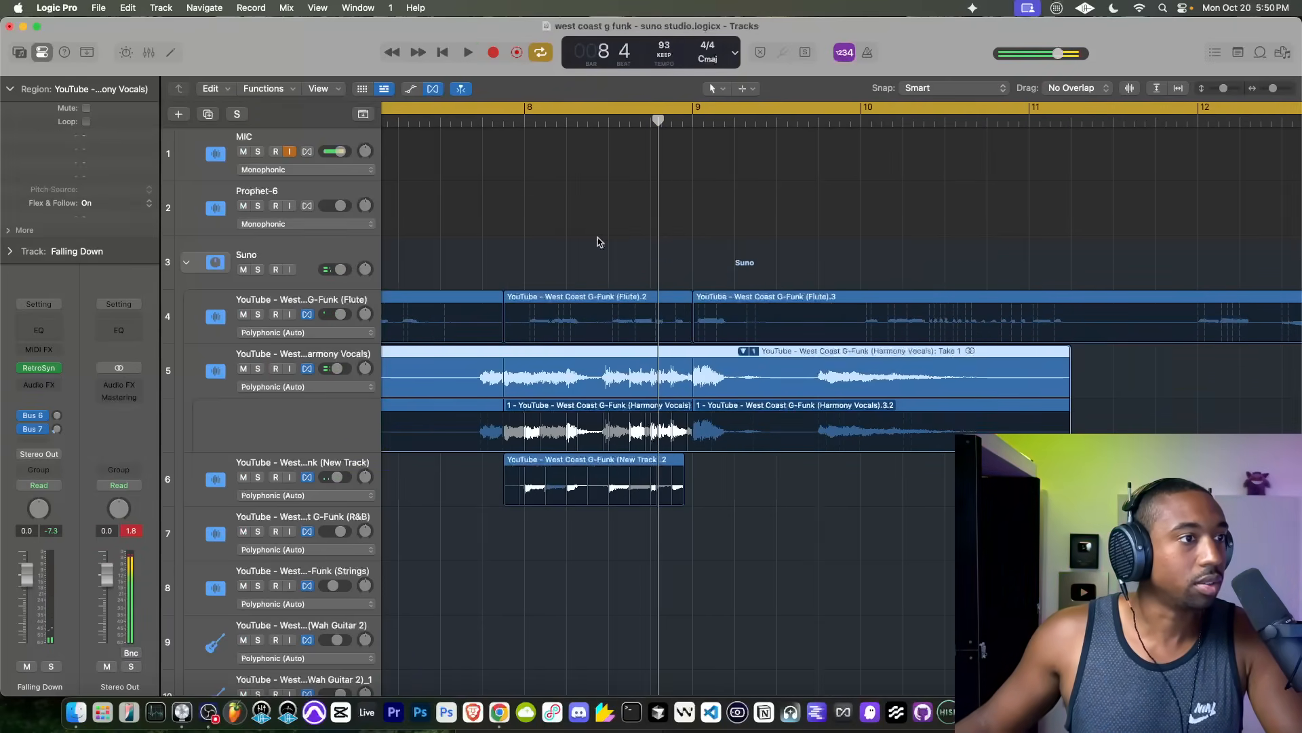
{"action": "left_click_drag", "start_coordinate": [662, 120], "coordinate": [692, 207]}
{"action": "key", "text": "super+t"}
{"action": "key", "text": "super+t"}
{"action": "left_click", "coordinate": [621, 357]}
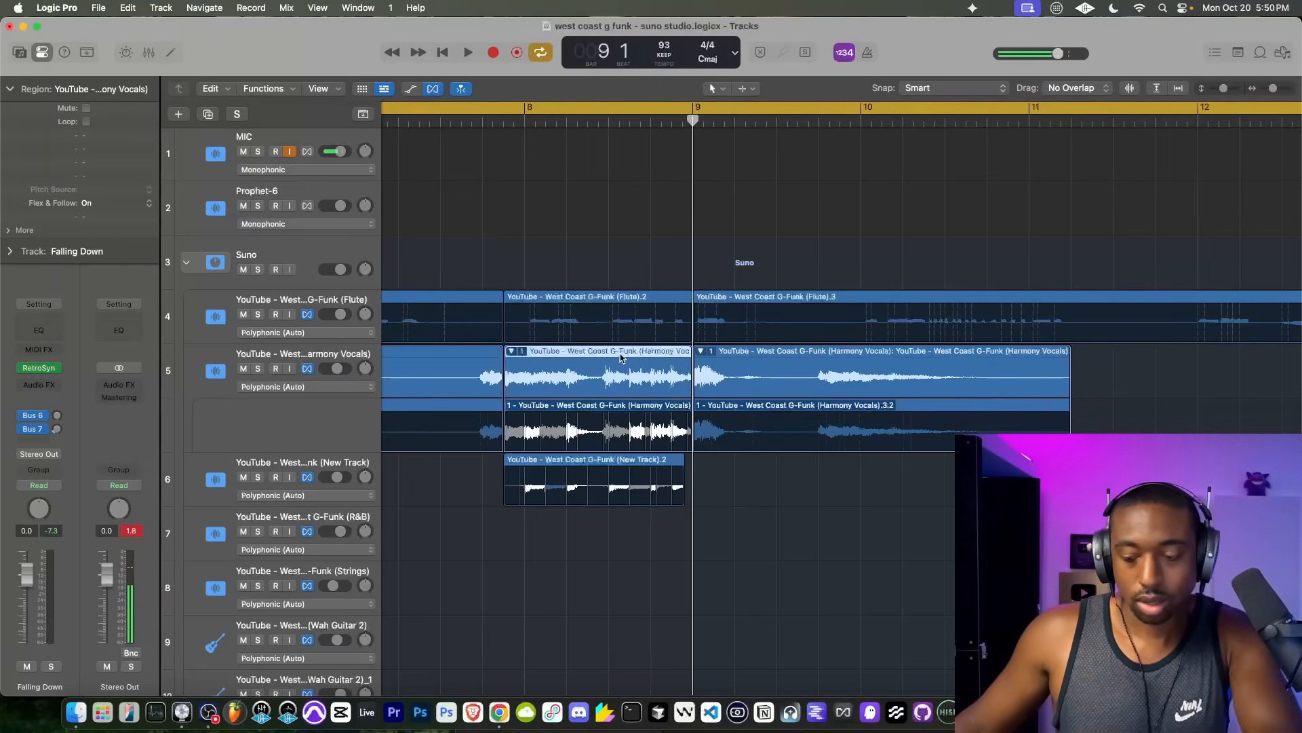
{"action": "key", "text": "Delete"}
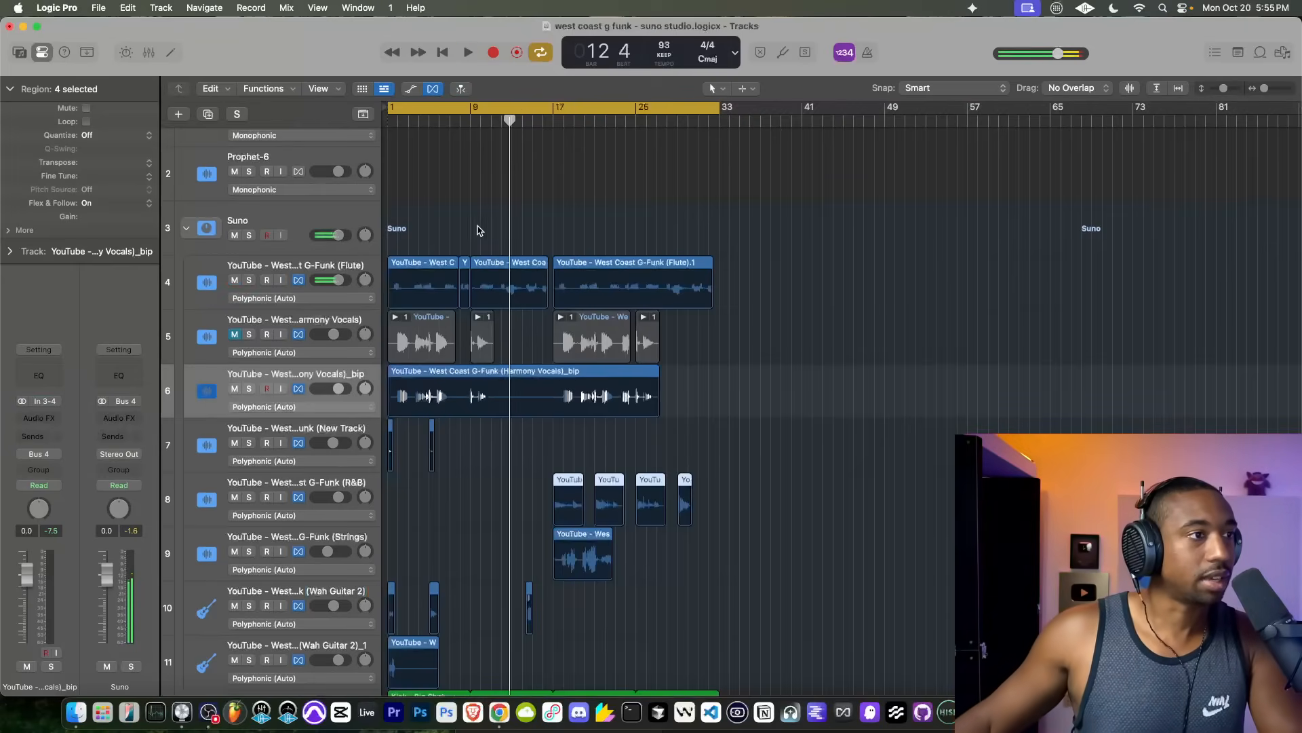
Step: Return to bar 1 and delete the muted original Harmony Vocals regions and track, keeping the bounced version
{"action": "left_click", "coordinate": [477, 226]}
{"action": "scroll", "coordinate": [478, 226], "scroll_direction": "up", "scroll_amount": 3}
{"action": "key", "text": "Return"}
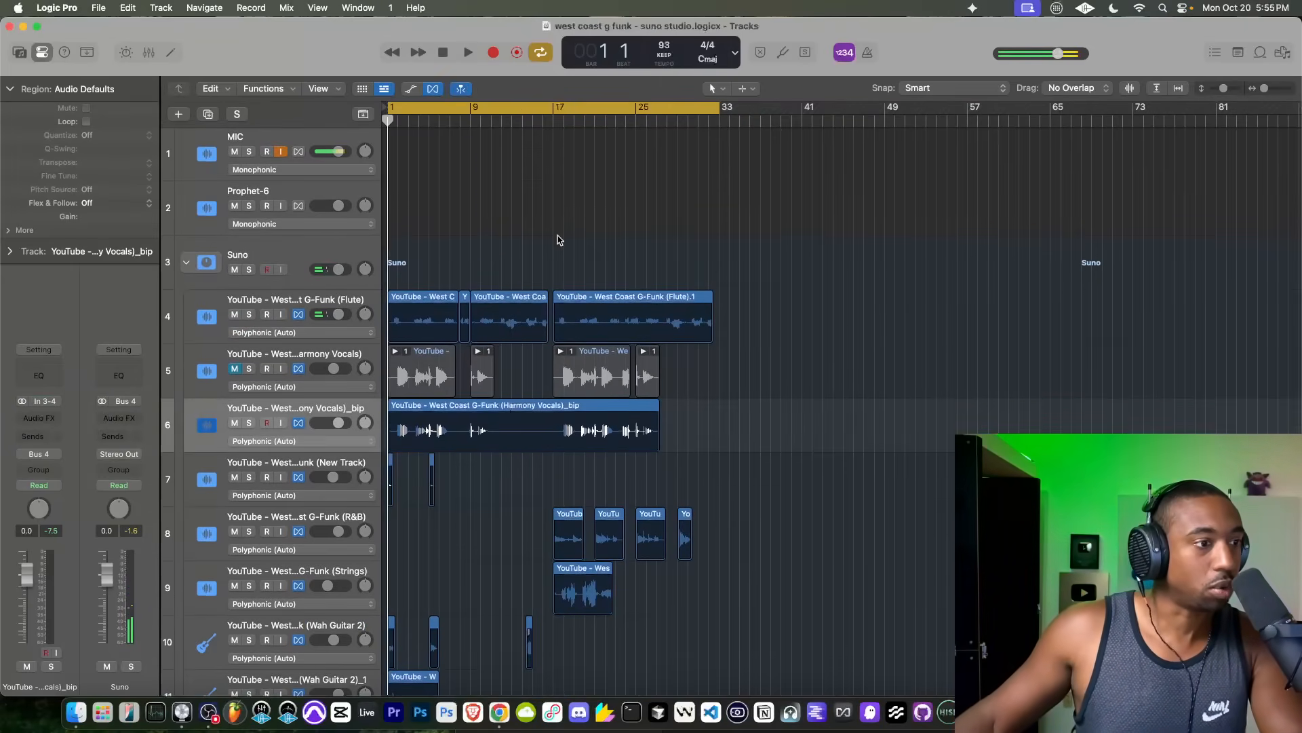
{"action": "scroll", "coordinate": [557, 239], "scroll_direction": "down", "scroll_amount": 4}
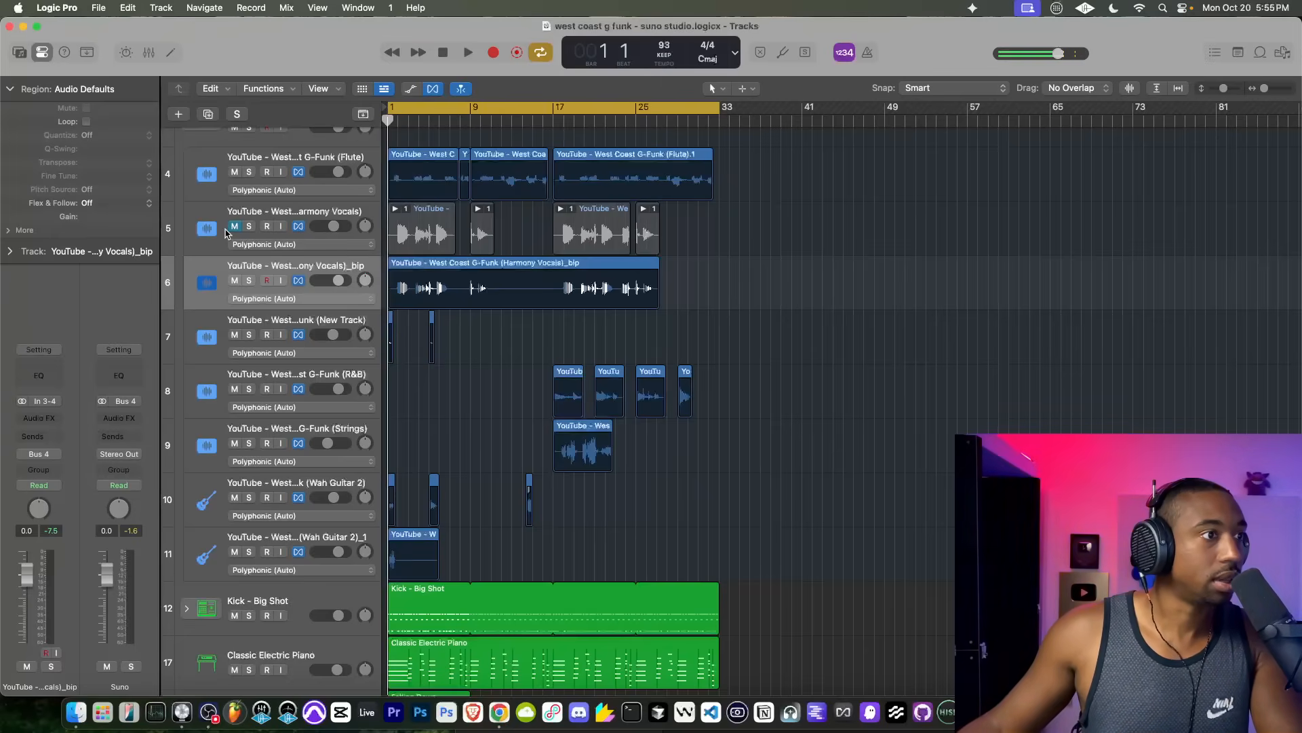
{"action": "left_click_drag", "start_coordinate": [334, 226], "coordinate": [235, 229]}
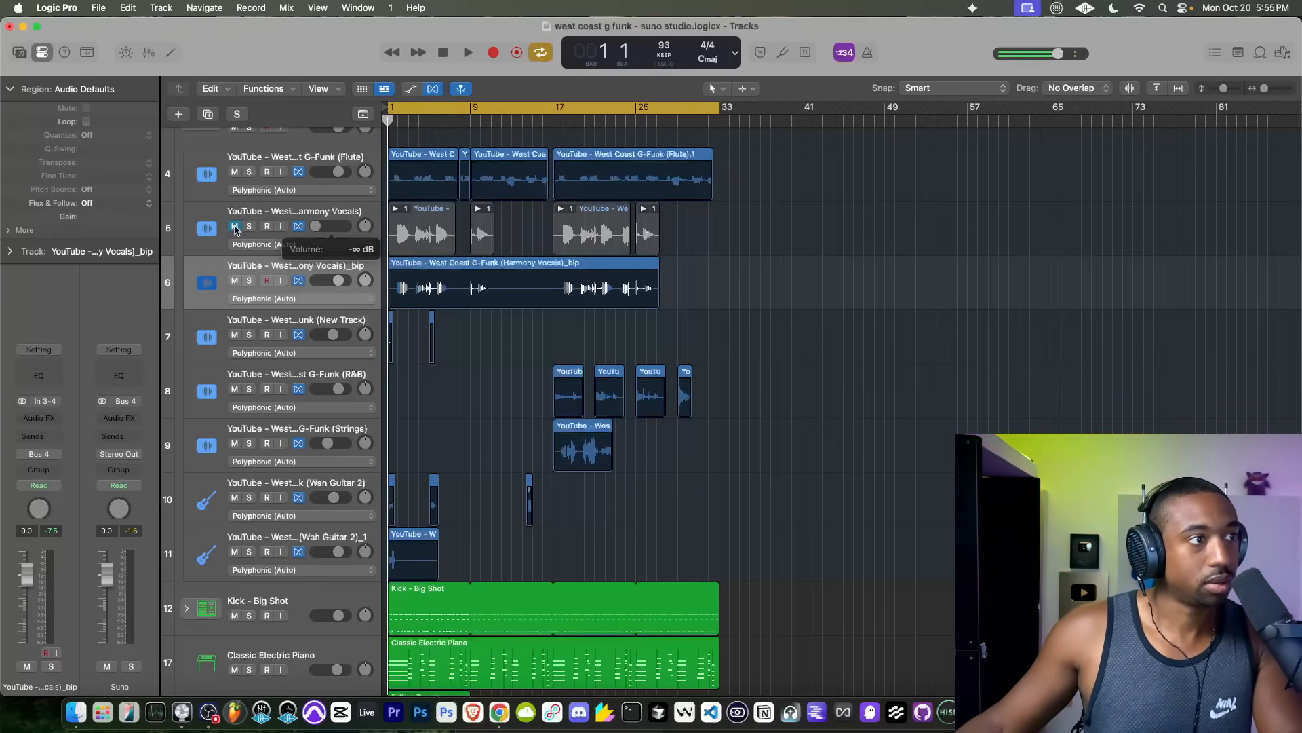
{"action": "left_click_drag", "start_coordinate": [692, 227], "coordinate": [234, 232]}
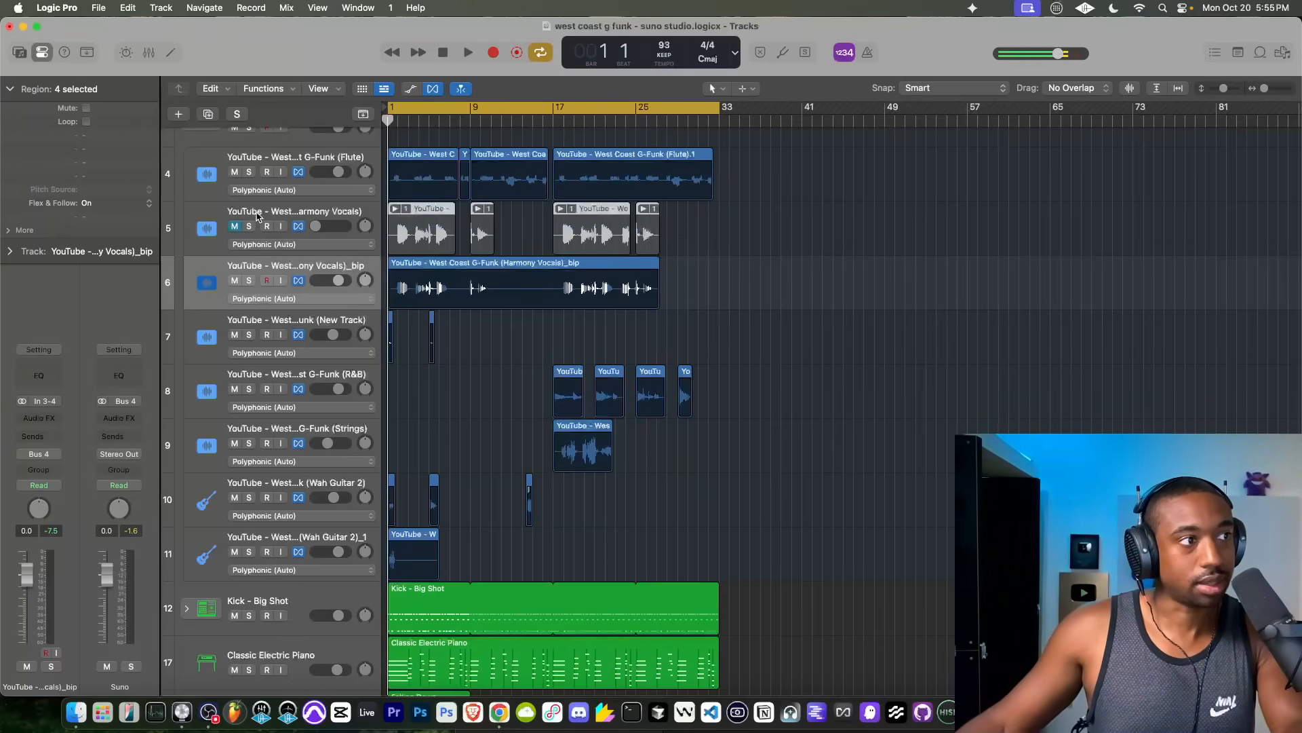
{"action": "left_click", "coordinate": [258, 218]}
{"action": "key", "text": "Delete"}
{"action": "key", "text": "Delete"}
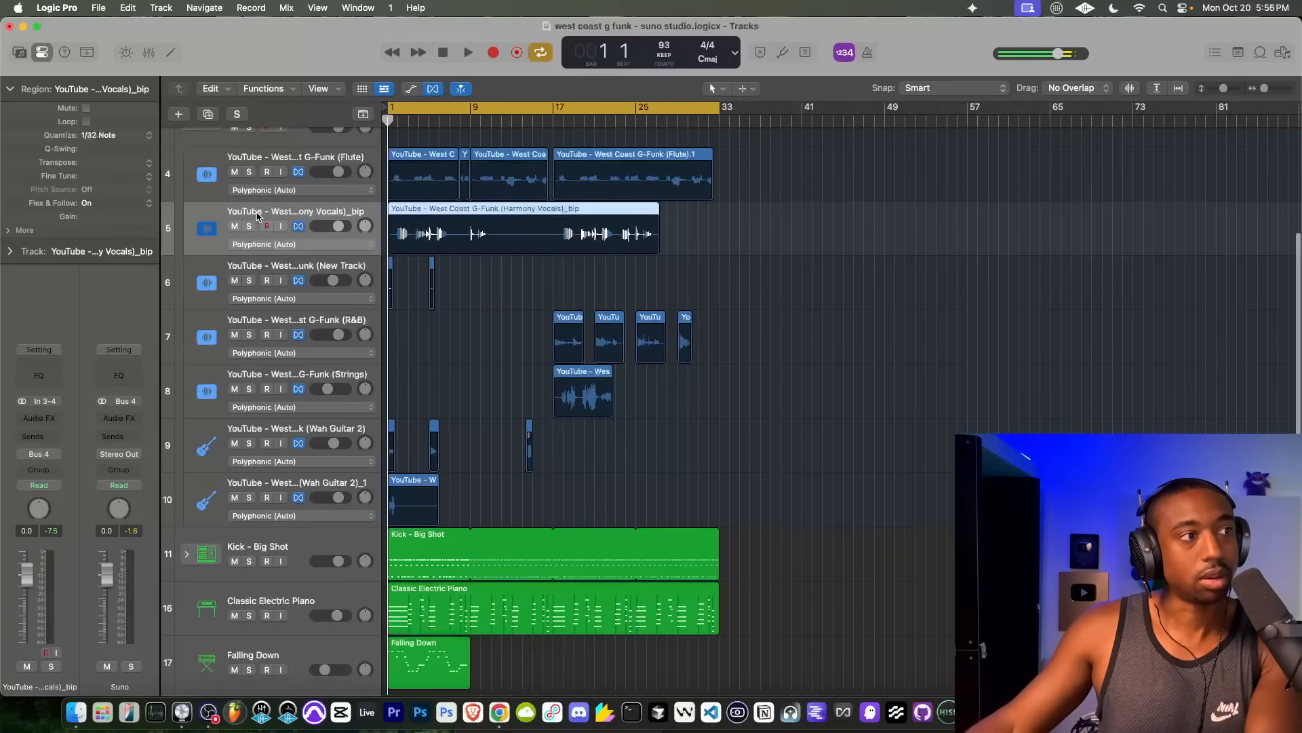
Step: Play the mix from bar 1 with the Suno stack collapsed and delete the Falling Down bass region
{"action": "scroll", "coordinate": [457, 324], "scroll_direction": "up", "scroll_amount": 5}
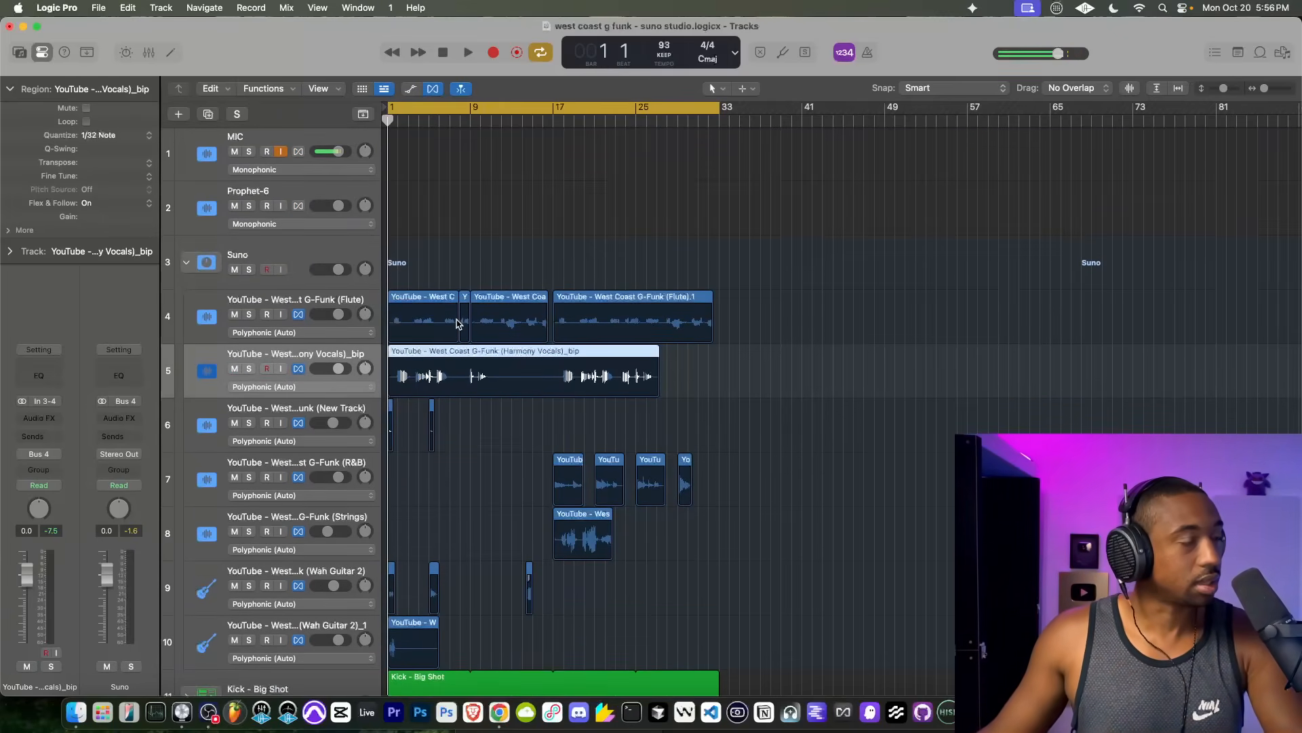
{"action": "key", "text": "space"}
{"action": "scroll", "coordinate": [408, 319], "scroll_direction": "down", "scroll_amount": 2}
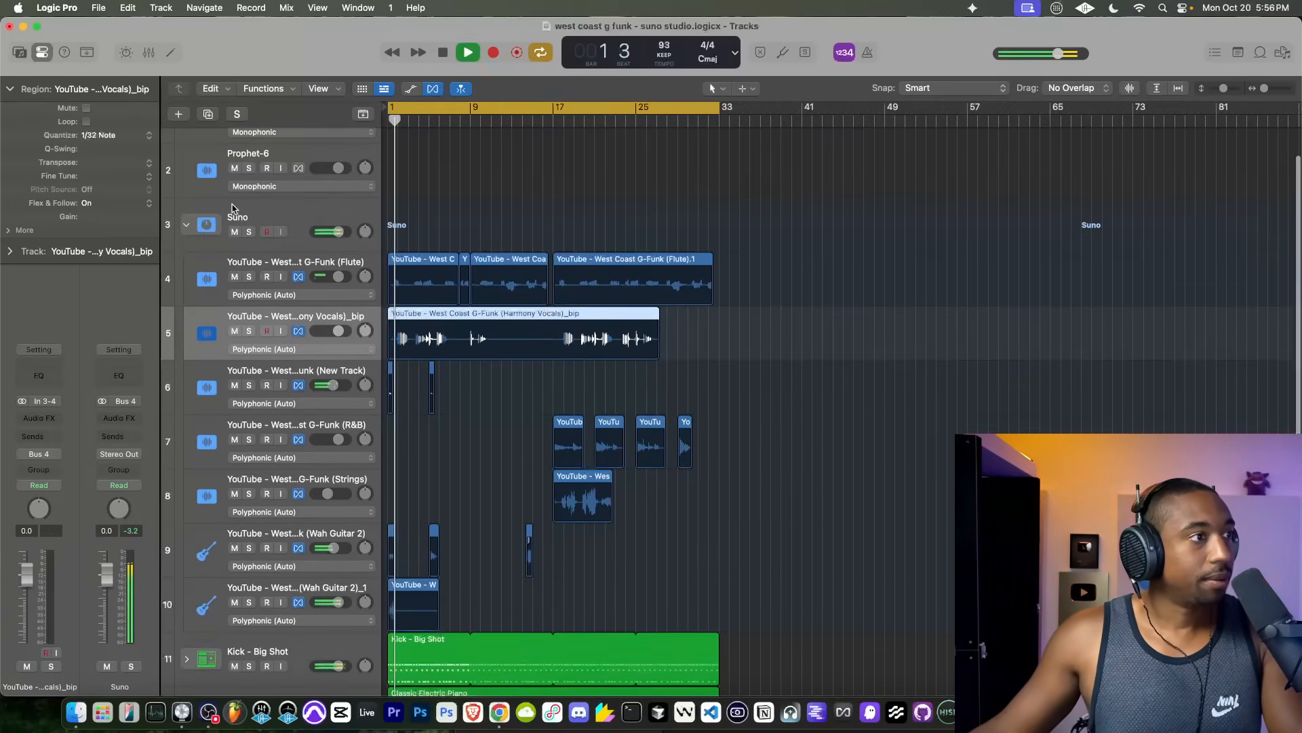
{"action": "left_click", "coordinate": [187, 225]}
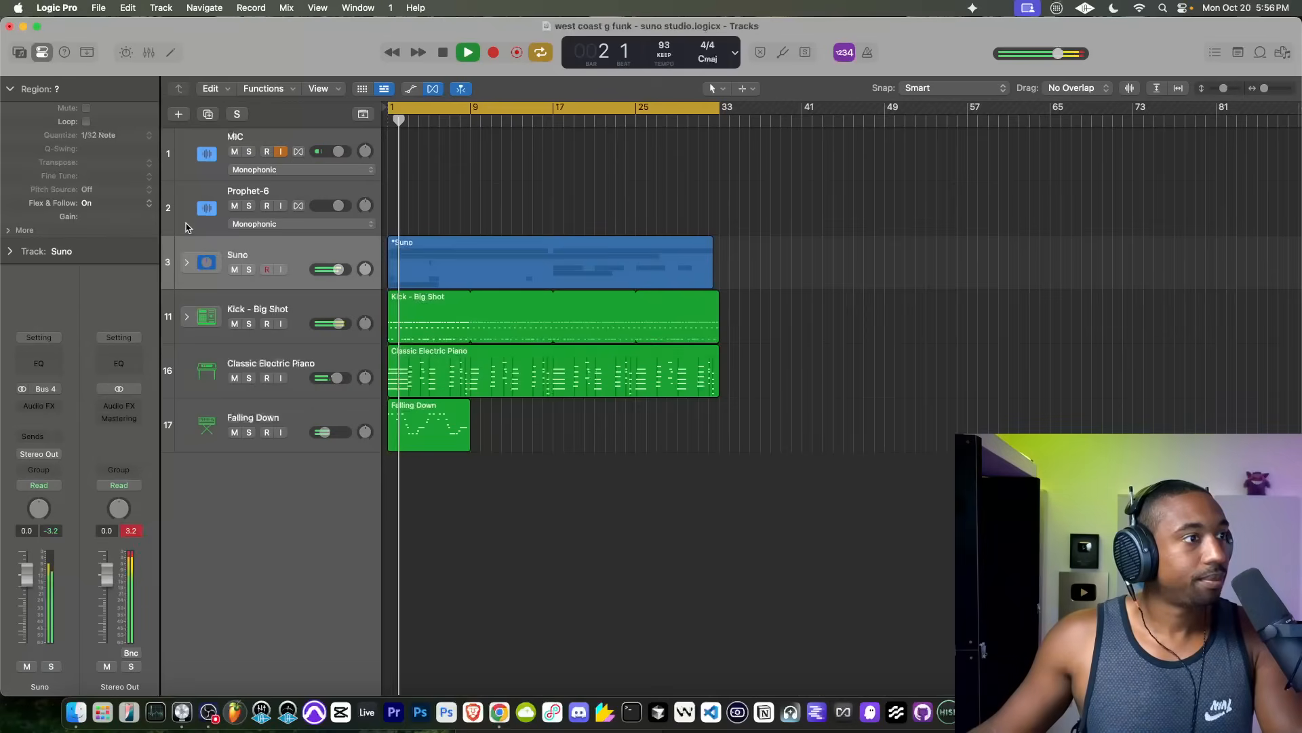
{"action": "left_click", "coordinate": [427, 424]}
{"action": "key", "text": "Delete"}
Step: Reopen Retro Synth on the Falling Down track and audition the following bass presets up to Heavy Punch Bass
{"action": "left_click", "coordinate": [307, 405]}
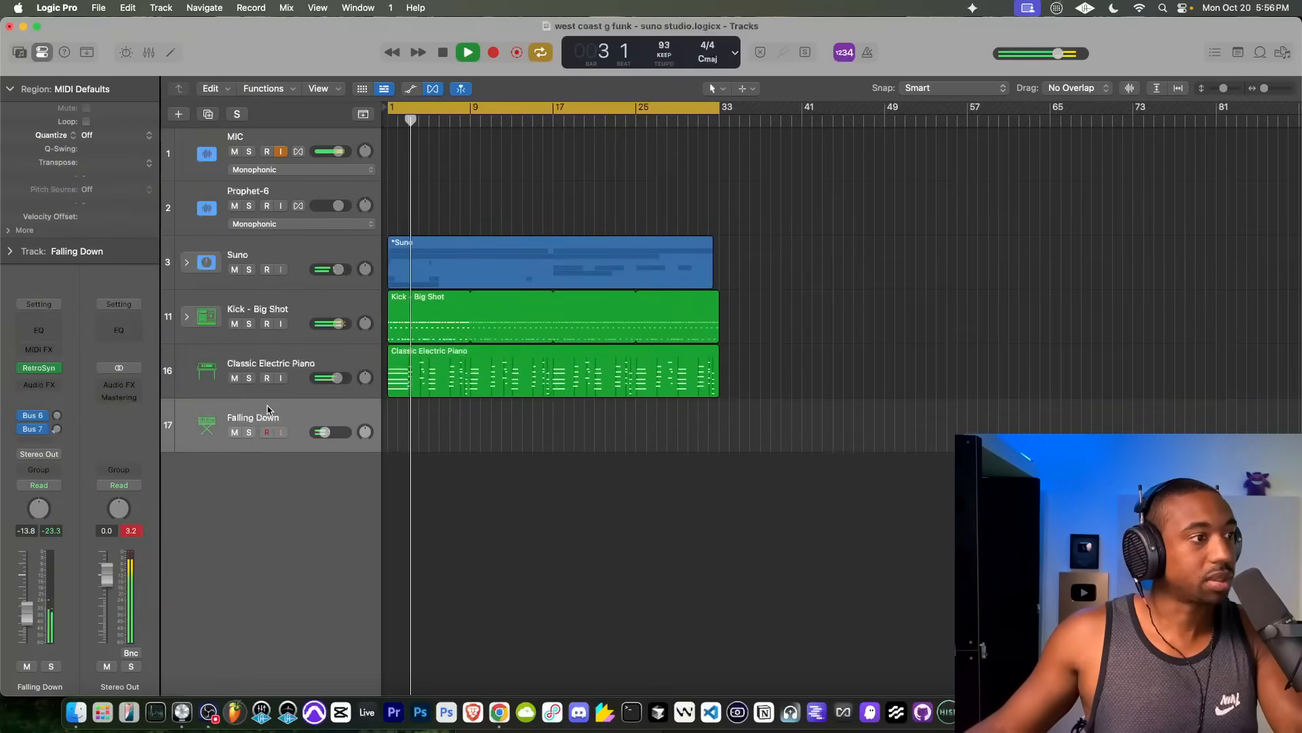
{"action": "left_click", "coordinate": [38, 367]}
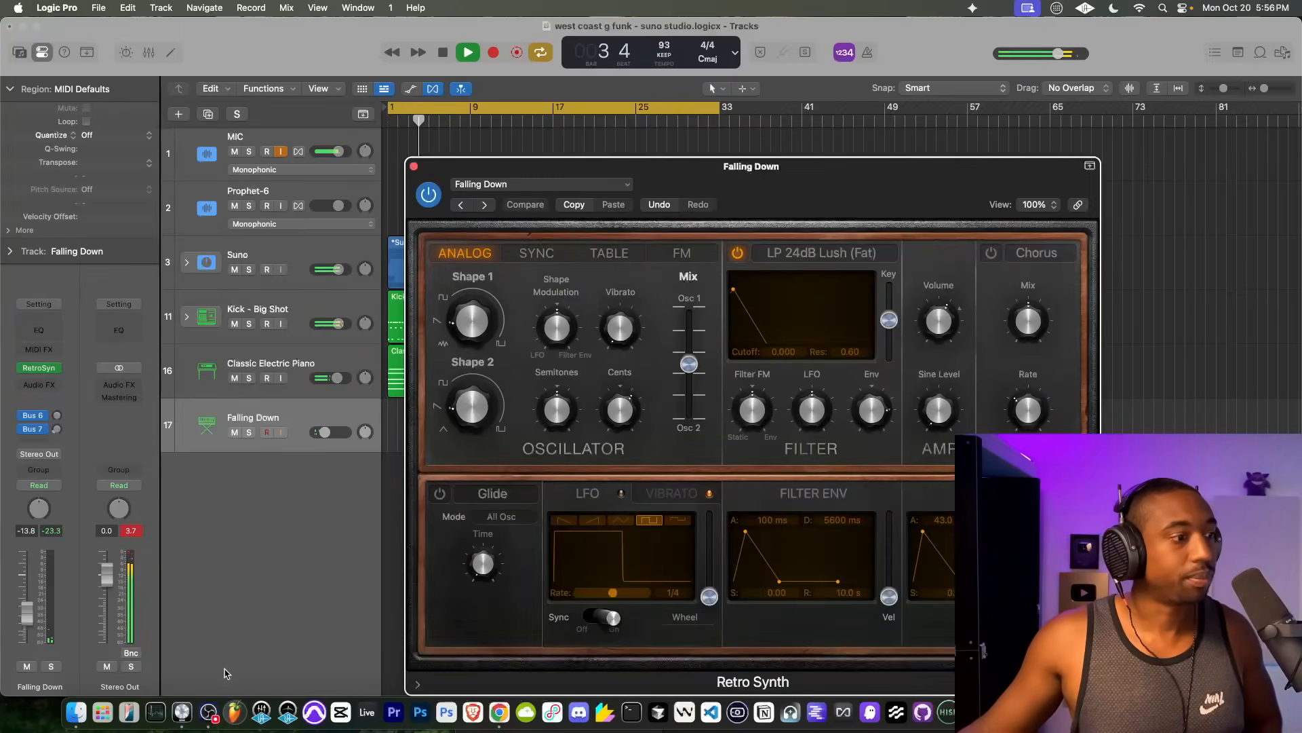
{"action": "left_click", "coordinate": [210, 712]}
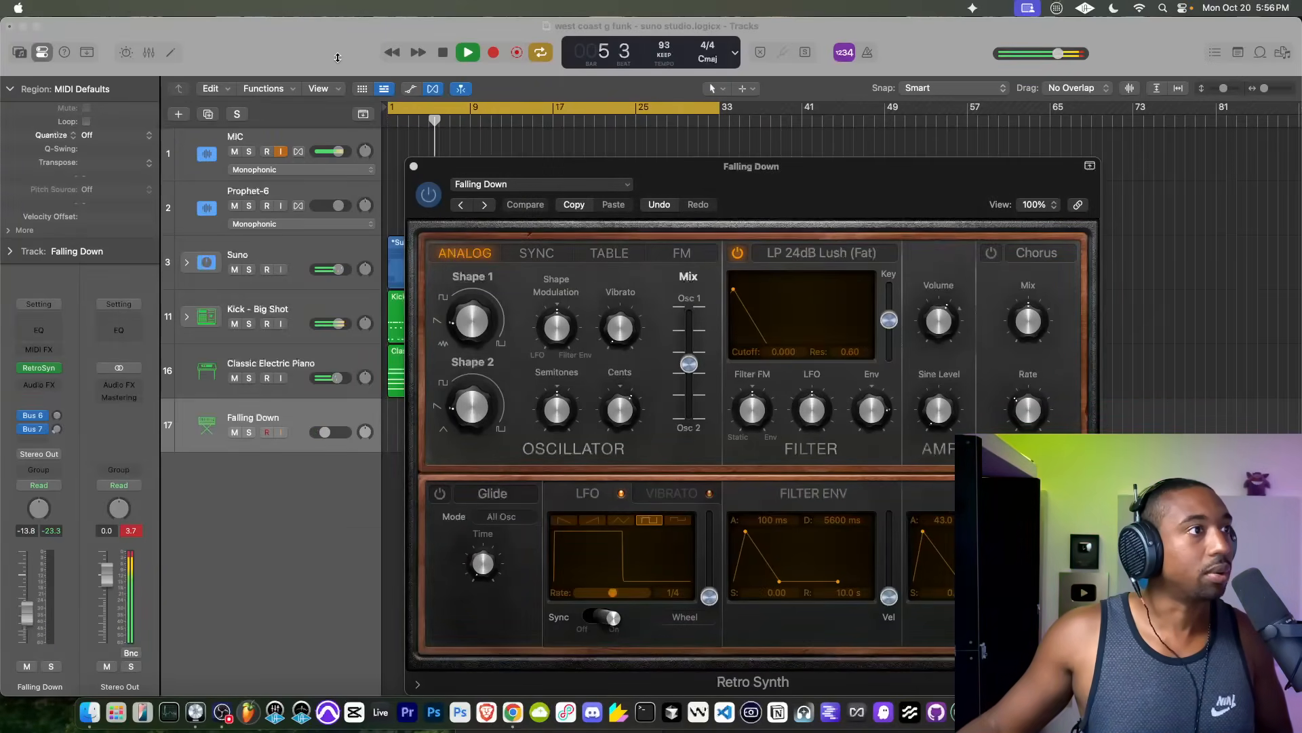
{"action": "left_click_drag", "start_coordinate": [593, 175], "coordinate": [269, 116]}
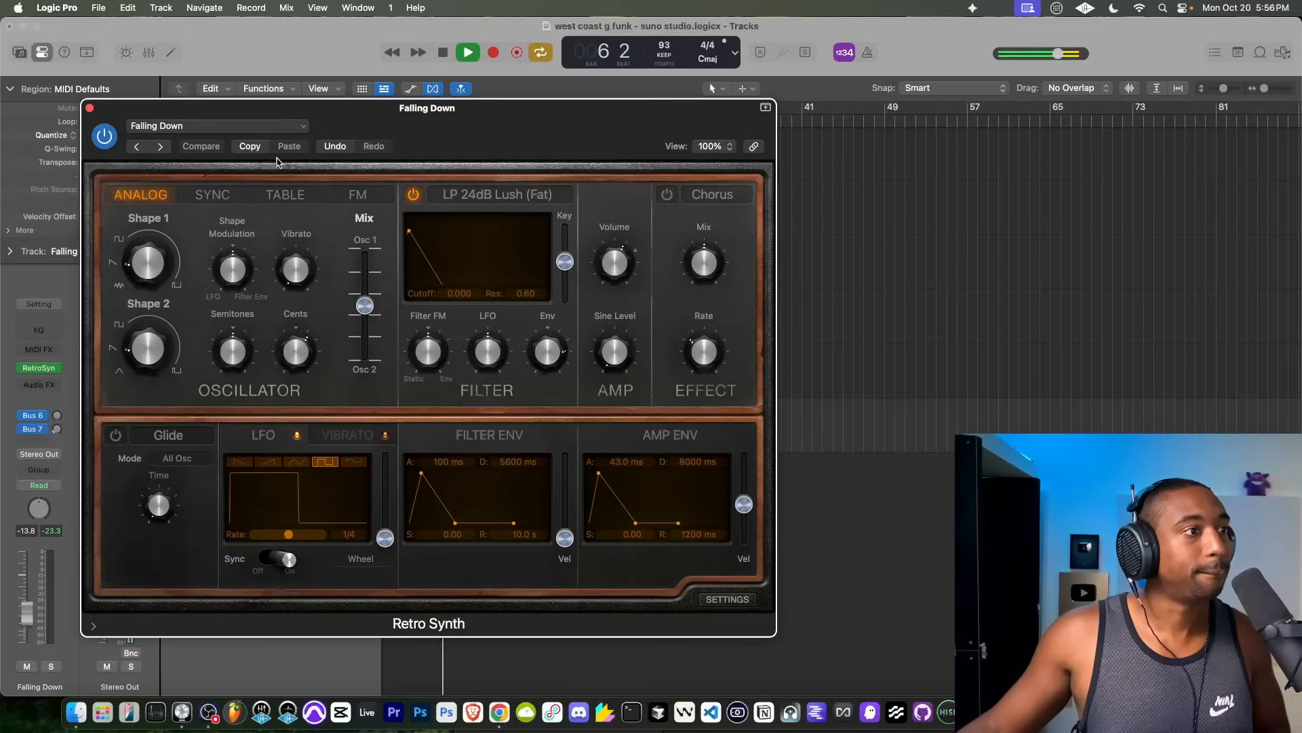
{"action": "left_click", "coordinate": [161, 146]}
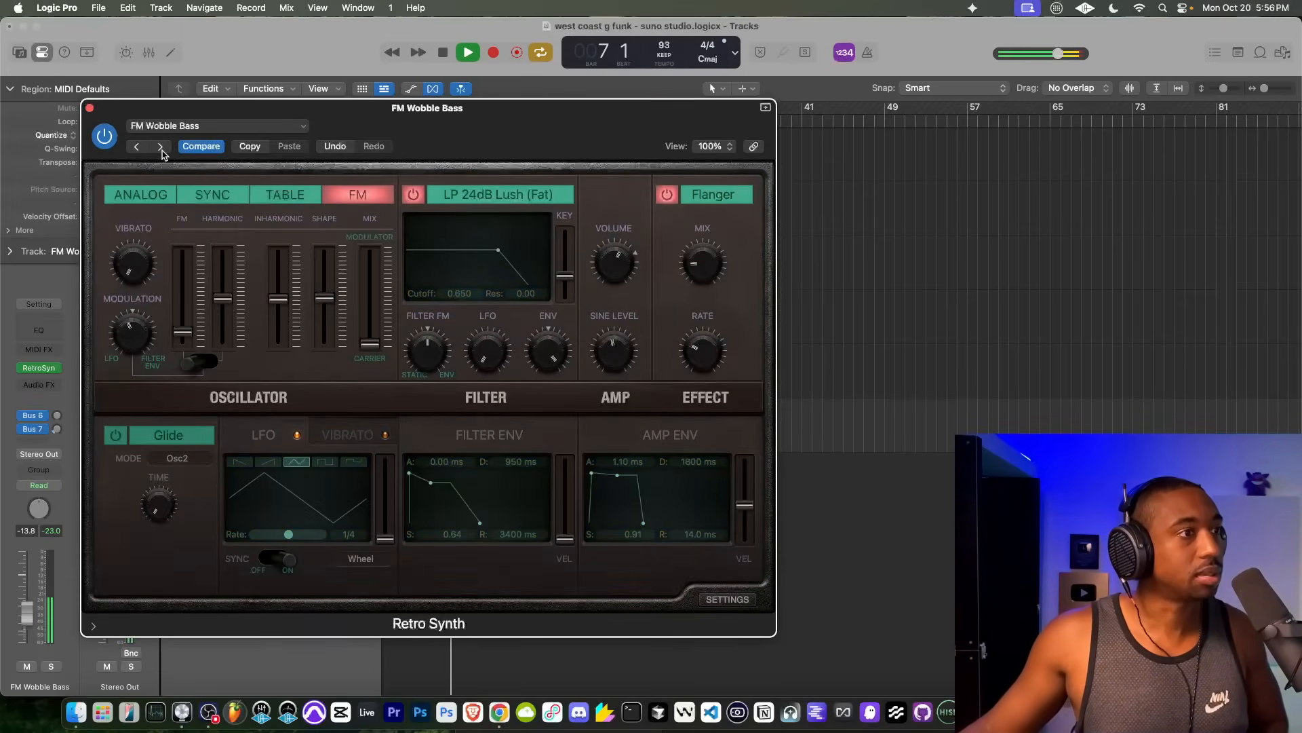
{"action": "left_click", "coordinate": [160, 146]}
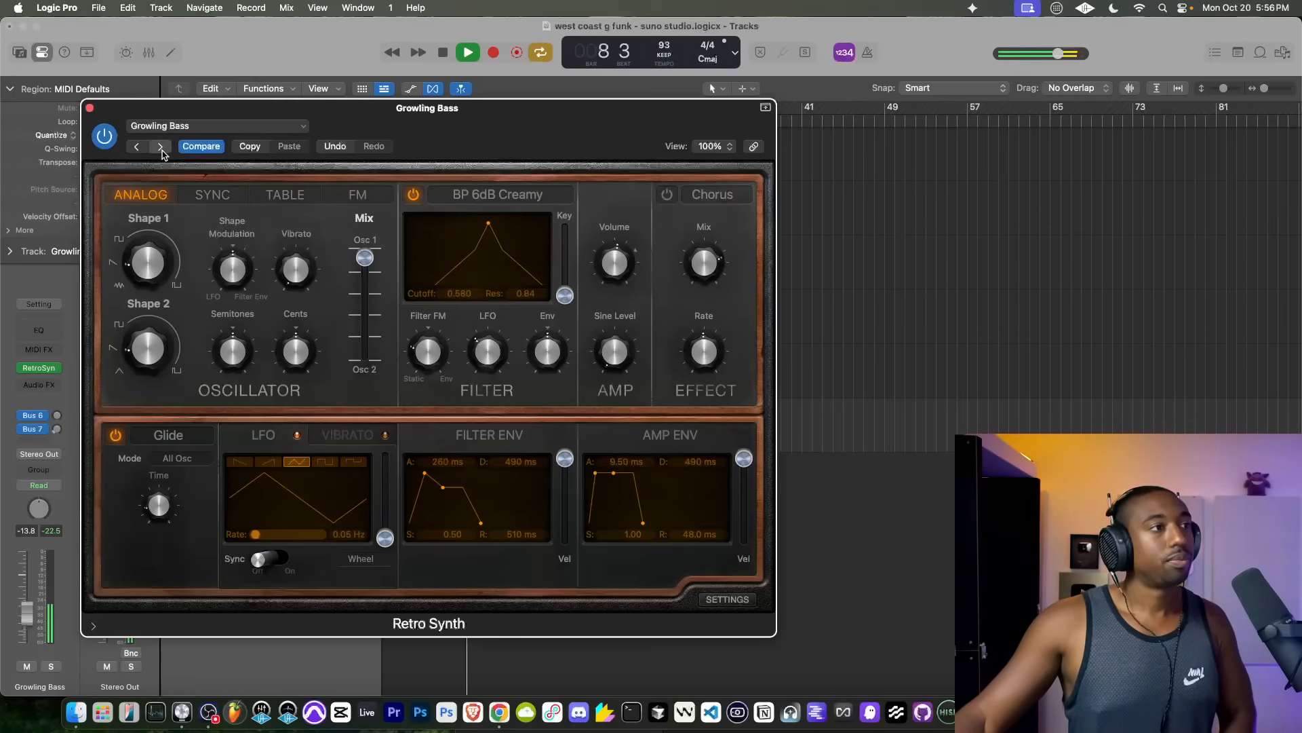
{"action": "left_click", "coordinate": [161, 146]}
Step: Raise the Heavy Punch Bass track's volume to about 0.5 dB and step through the presets to Major Third Crunch
{"action": "left_click_drag", "start_coordinate": [130, 110], "coordinate": [422, 140]}
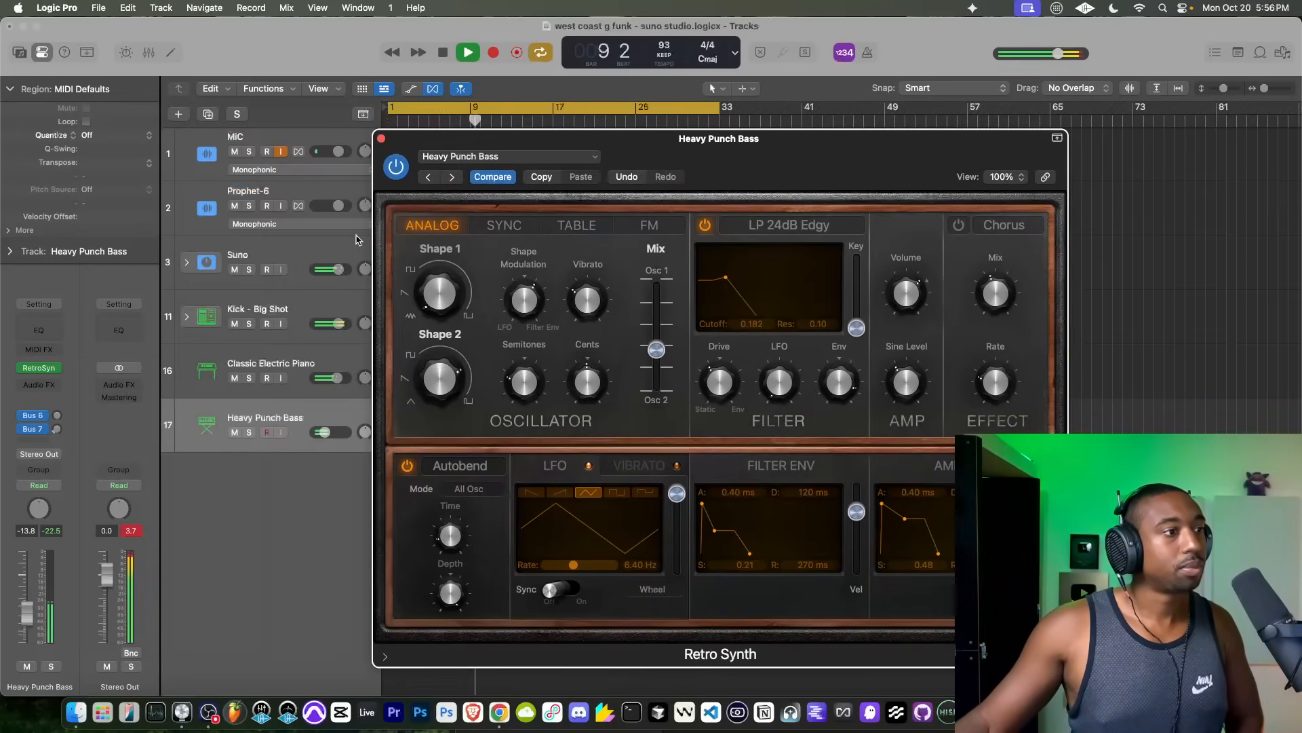
{"action": "left_click_drag", "start_coordinate": [341, 434], "coordinate": [355, 435]}
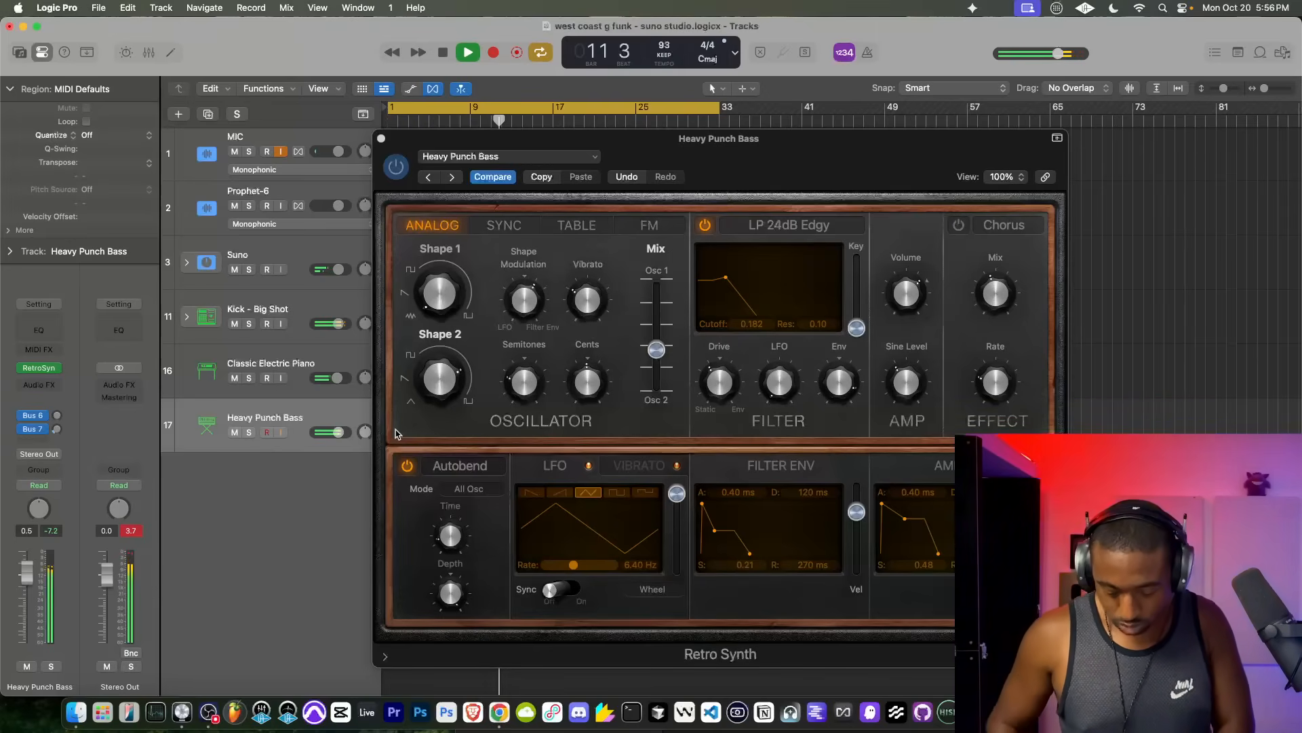
{"action": "left_click", "coordinate": [451, 187]}
{"action": "left_click", "coordinate": [451, 178]}
{"action": "left_click", "coordinate": [451, 177]}
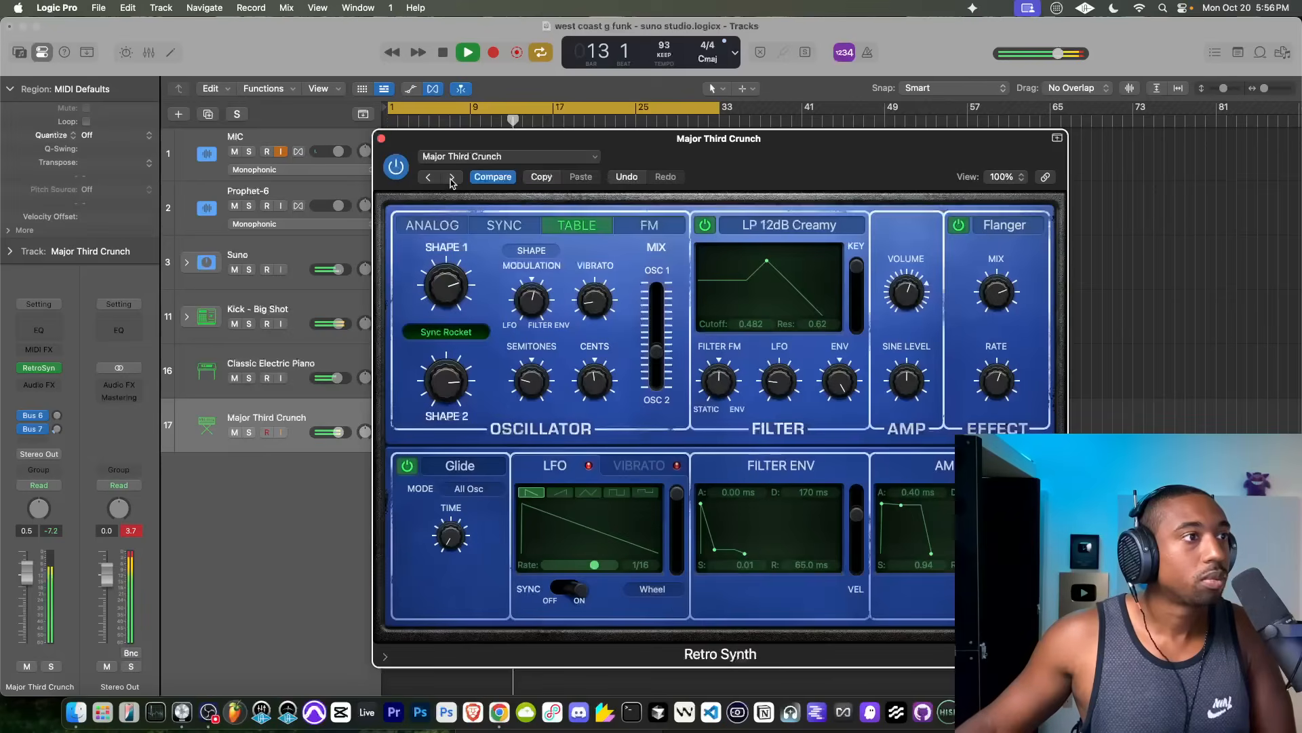
Step: Close Retro Synth, stop playback and replace the Major Third Crunch track's instrument with the BusyWorksBeats Hercules synth
{"action": "left_click", "coordinate": [381, 139]}
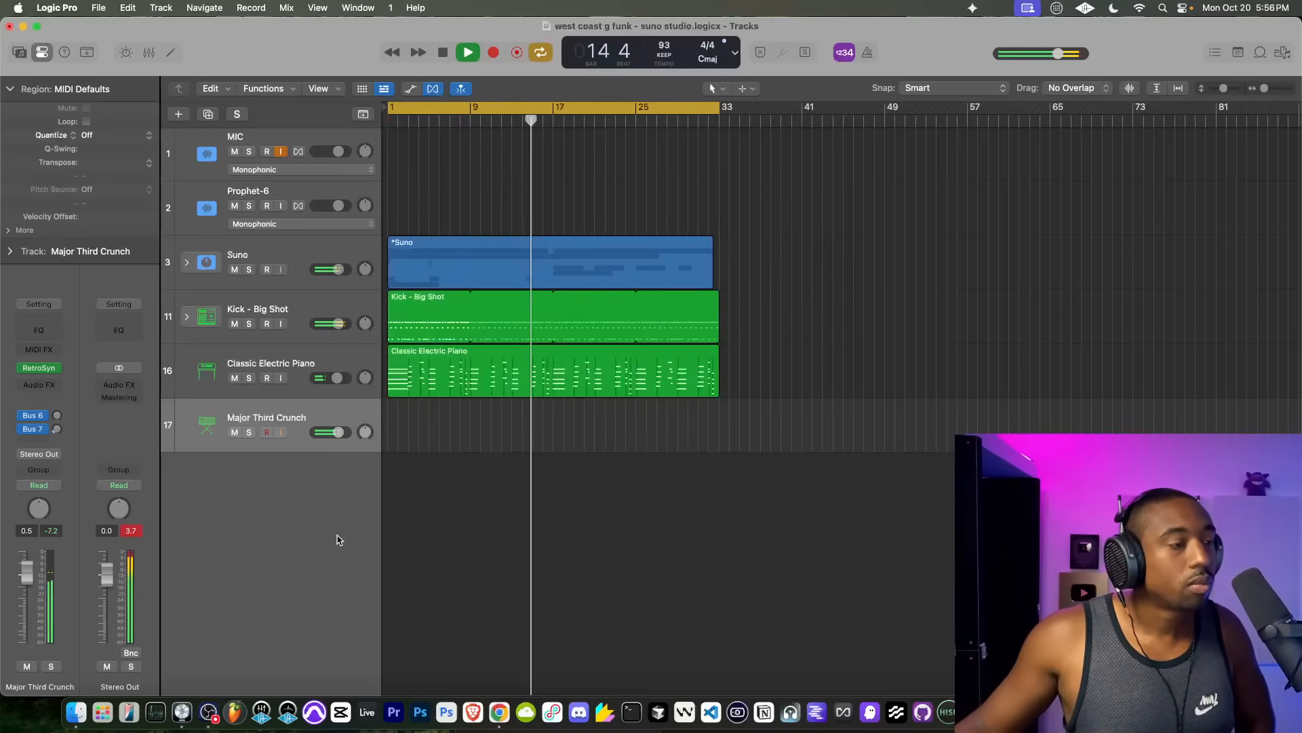
{"action": "key", "text": "space"}
{"action": "left_click", "coordinate": [49, 368]}
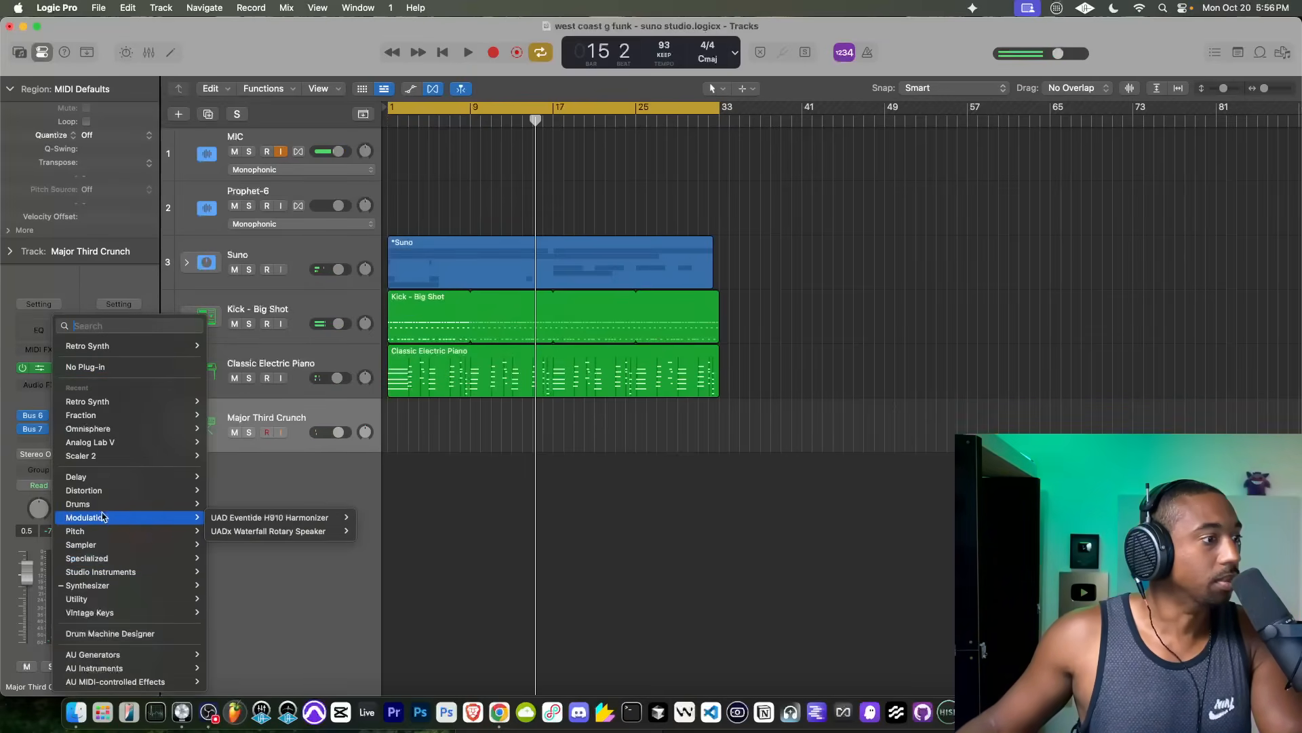
{"action": "mouse_move", "coordinate": [108, 668]}
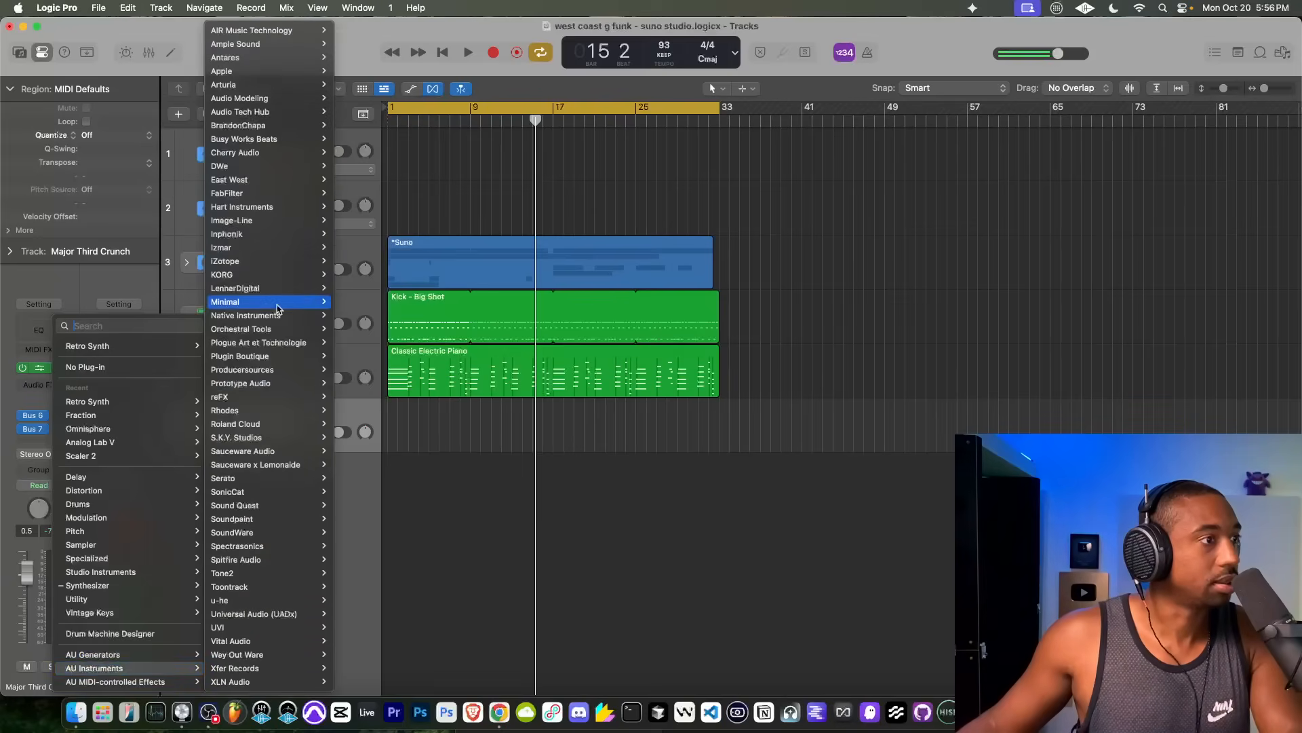
{"action": "mouse_move", "coordinate": [299, 138]}
{"action": "left_click", "coordinate": [370, 139]}
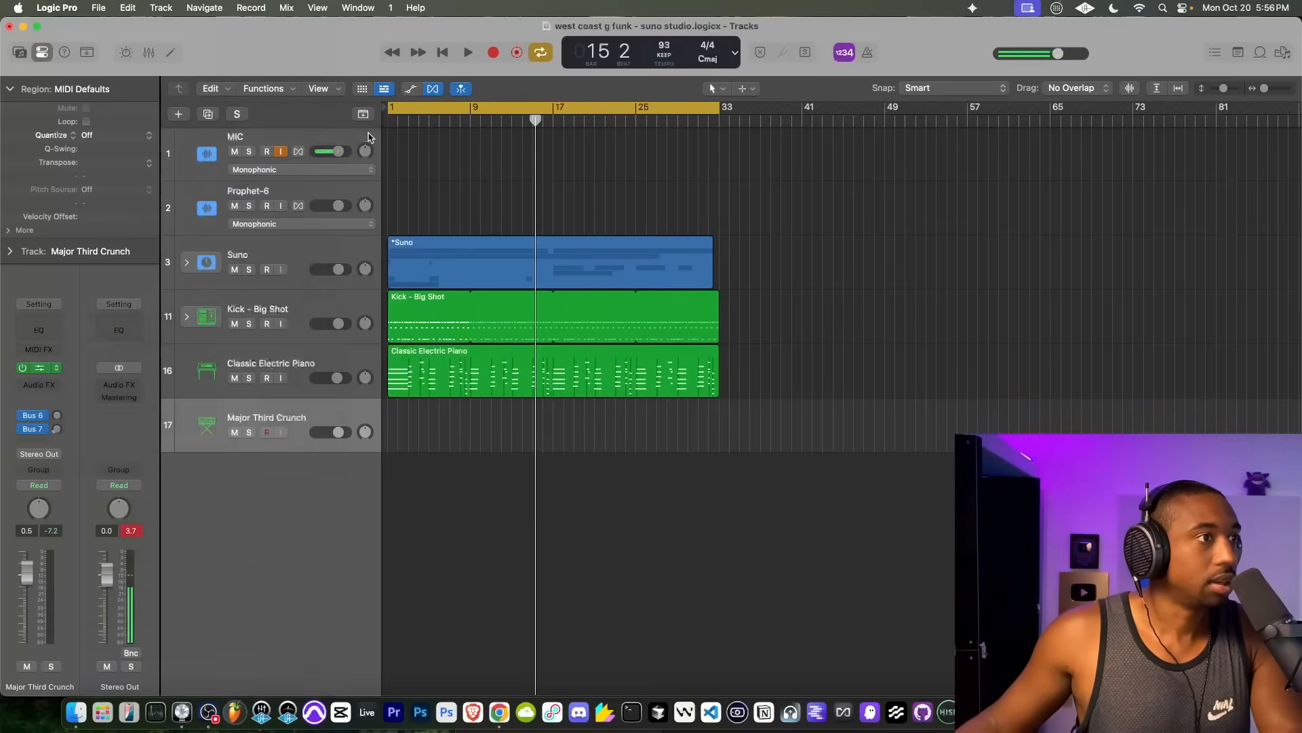
Step: Play the beat from bar 1 and audition the Bay and Boat presets from the Hercules Core Library's Bass category
{"action": "left_click", "coordinate": [533, 347]}
{"action": "left_click", "coordinate": [673, 351]}
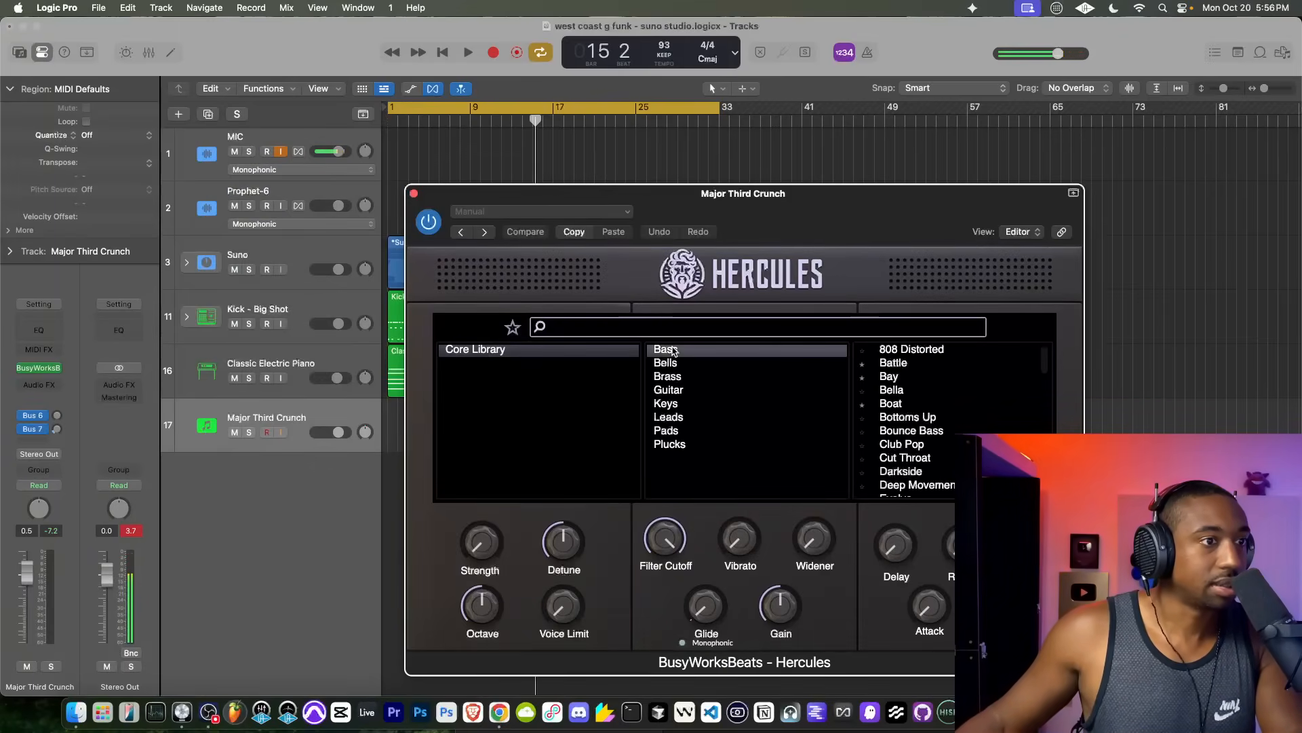
{"action": "left_click_drag", "start_coordinate": [766, 194], "coordinate": [409, 152]}
{"action": "key", "text": "space"}
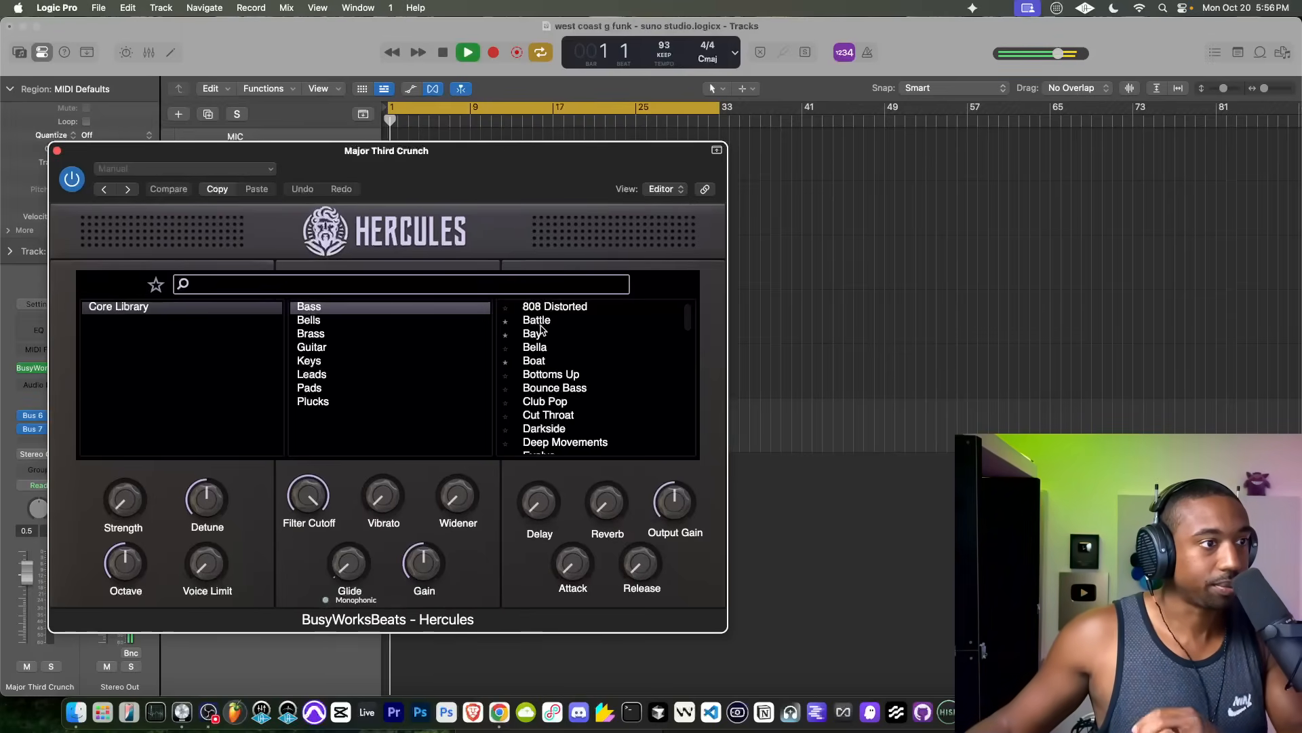
{"action": "left_click", "coordinate": [541, 326]}
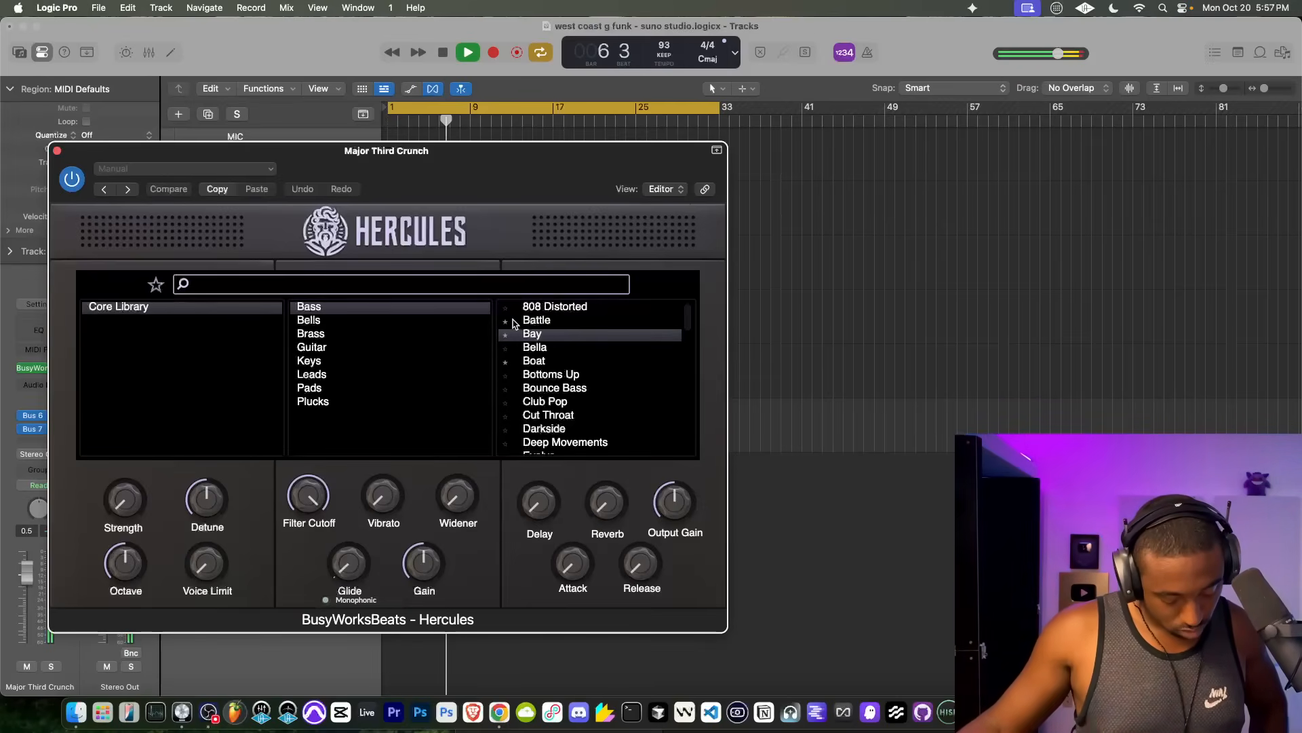
{"action": "left_click", "coordinate": [535, 361]}
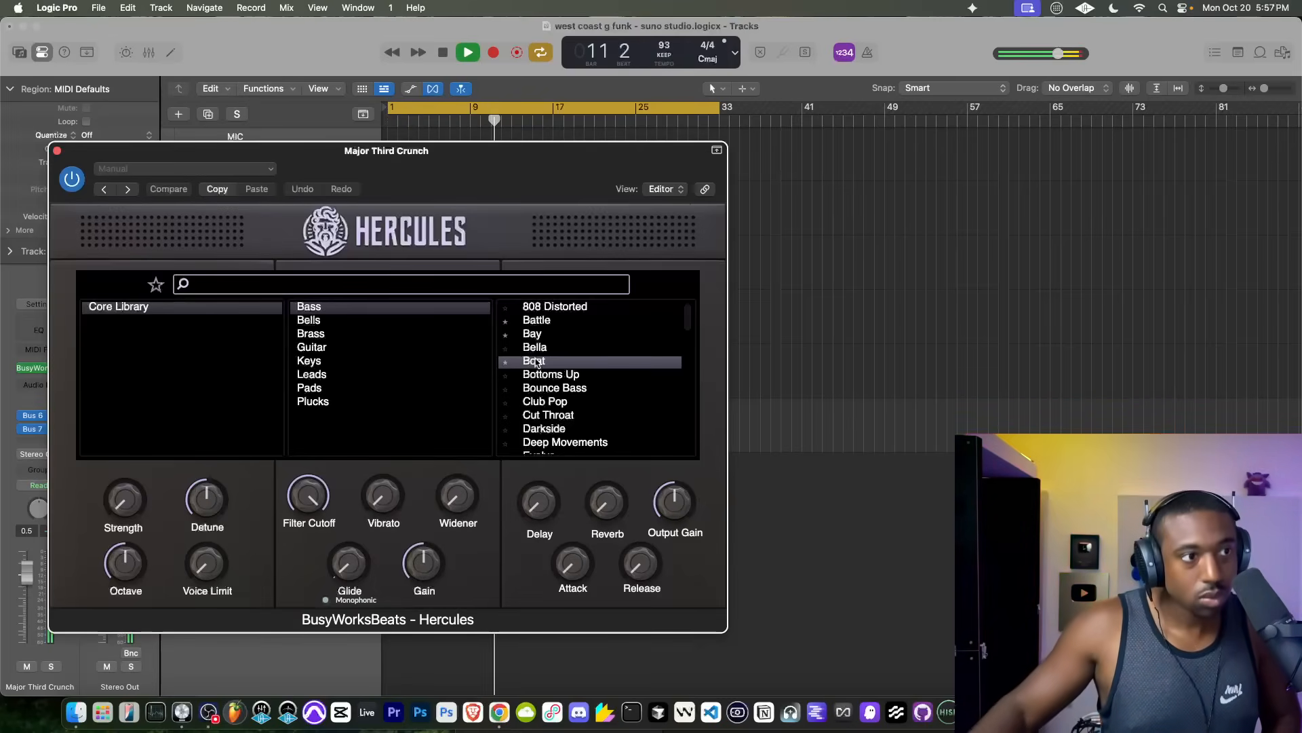
Step: Close Hercules and record a synth bass line on the Major Third Crunch track from bar 1 to about bar 17
{"action": "left_click", "coordinate": [57, 150]}
{"action": "key", "text": "space"}
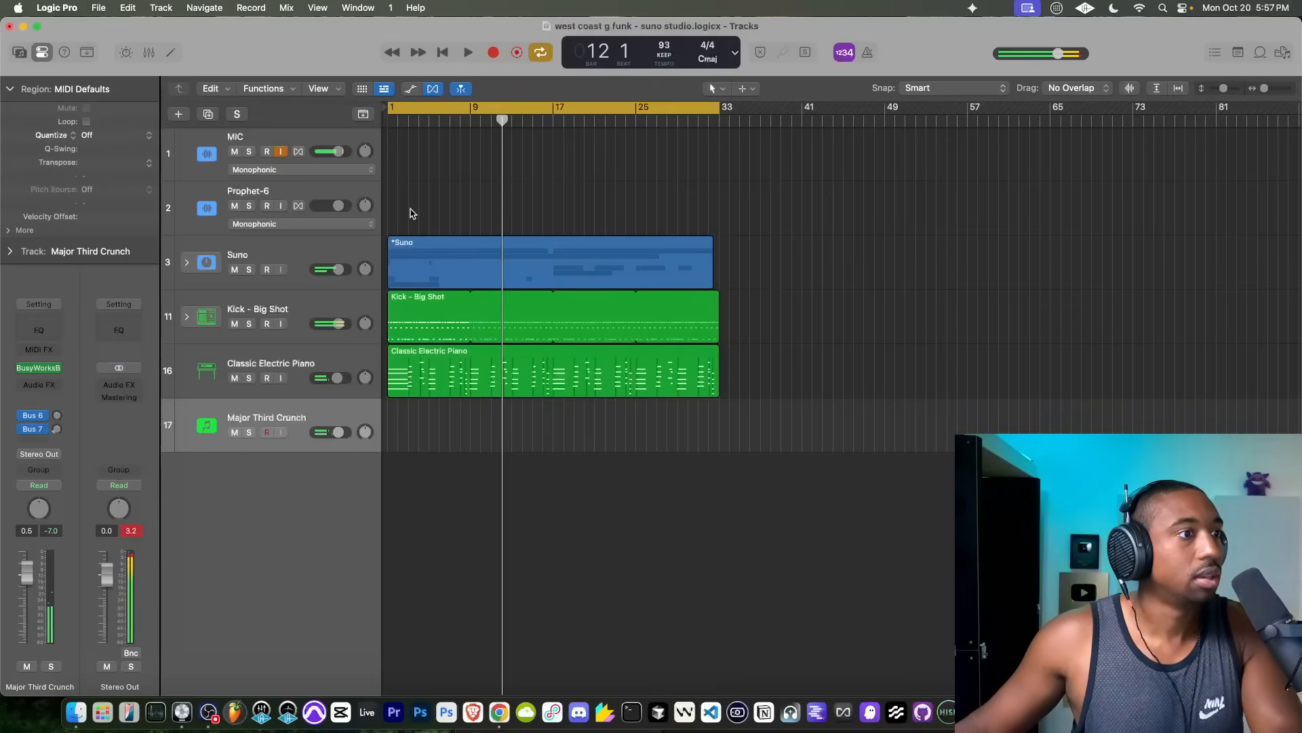
{"action": "left_click", "coordinate": [442, 51]}
{"action": "left_click", "coordinate": [491, 53]}
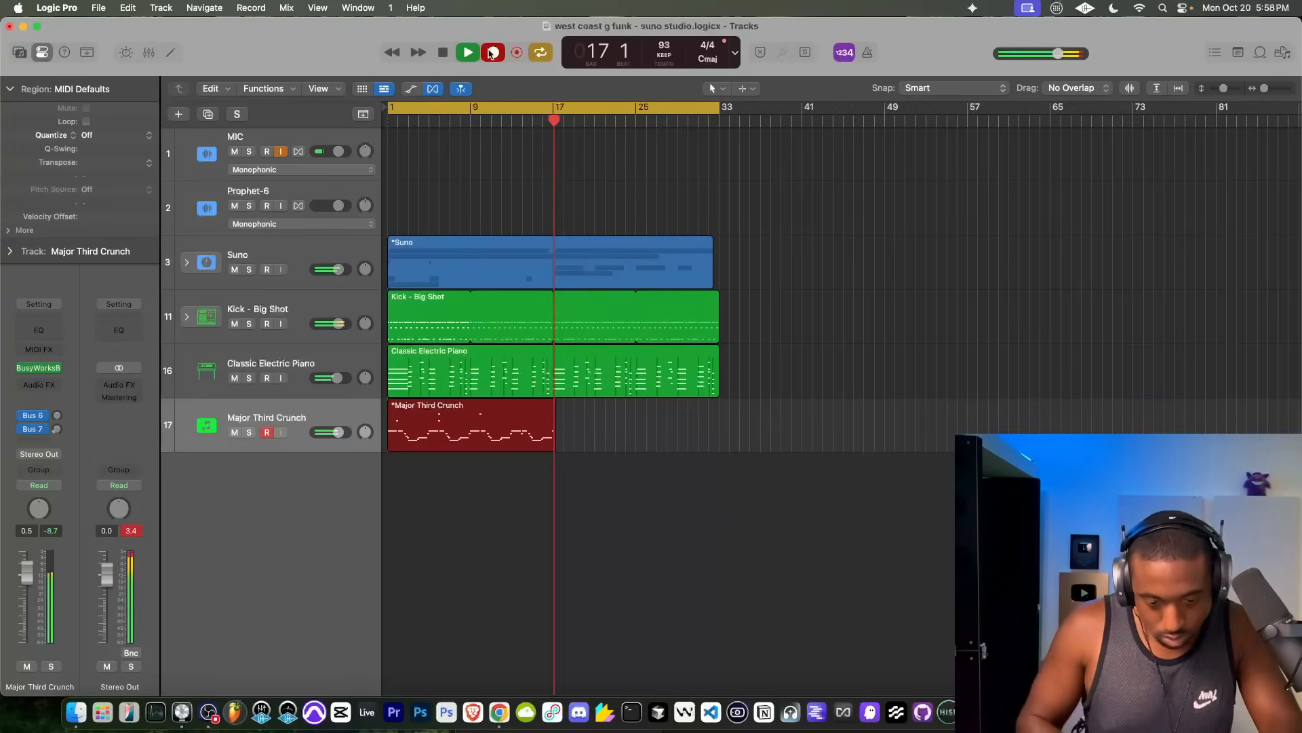
{"action": "left_click", "coordinate": [492, 54]}
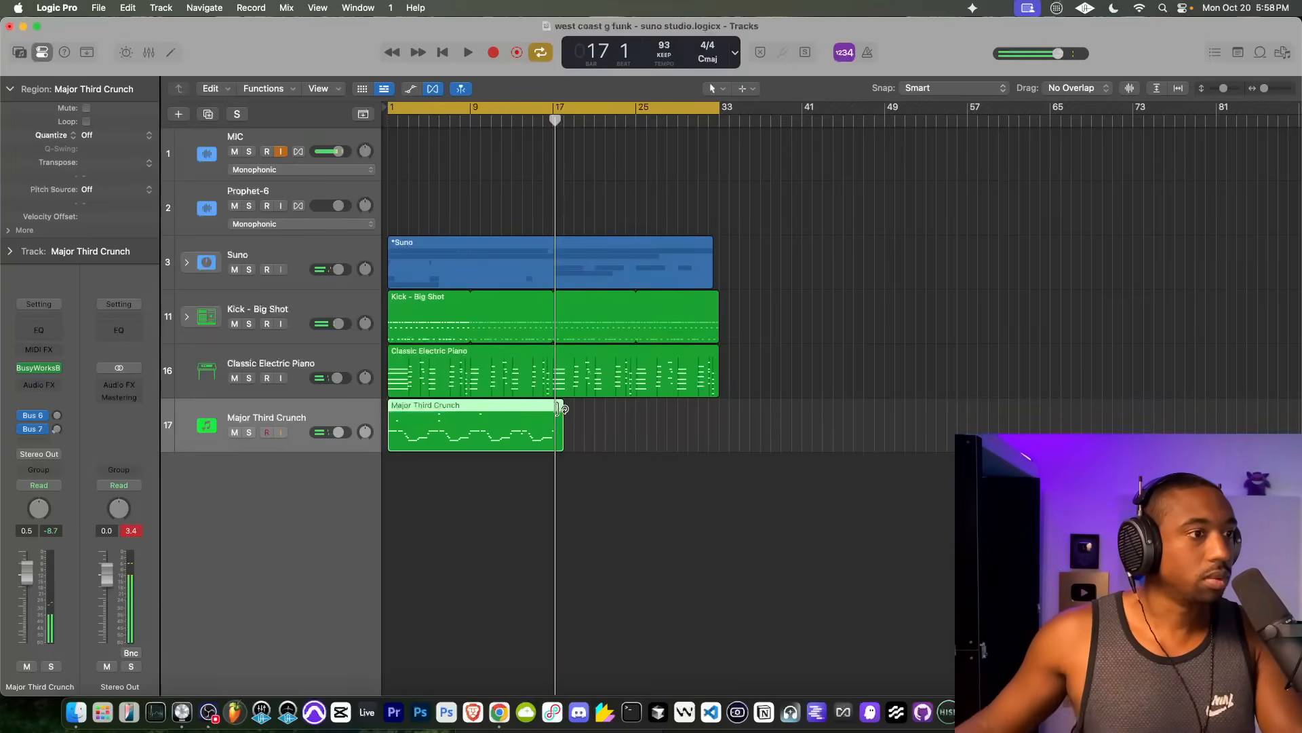
Step: Trim the end of the recorded Major Third Crunch region so that it stops exactly at bar 17
{"action": "scroll", "coordinate": [558, 408], "scroll_direction": "up", "scroll_amount": 5}
{"action": "left_click_drag", "start_coordinate": [627, 435], "coordinate": [548, 439]}
{"action": "scroll", "coordinate": [548, 439], "scroll_direction": "up", "scroll_amount": 5}
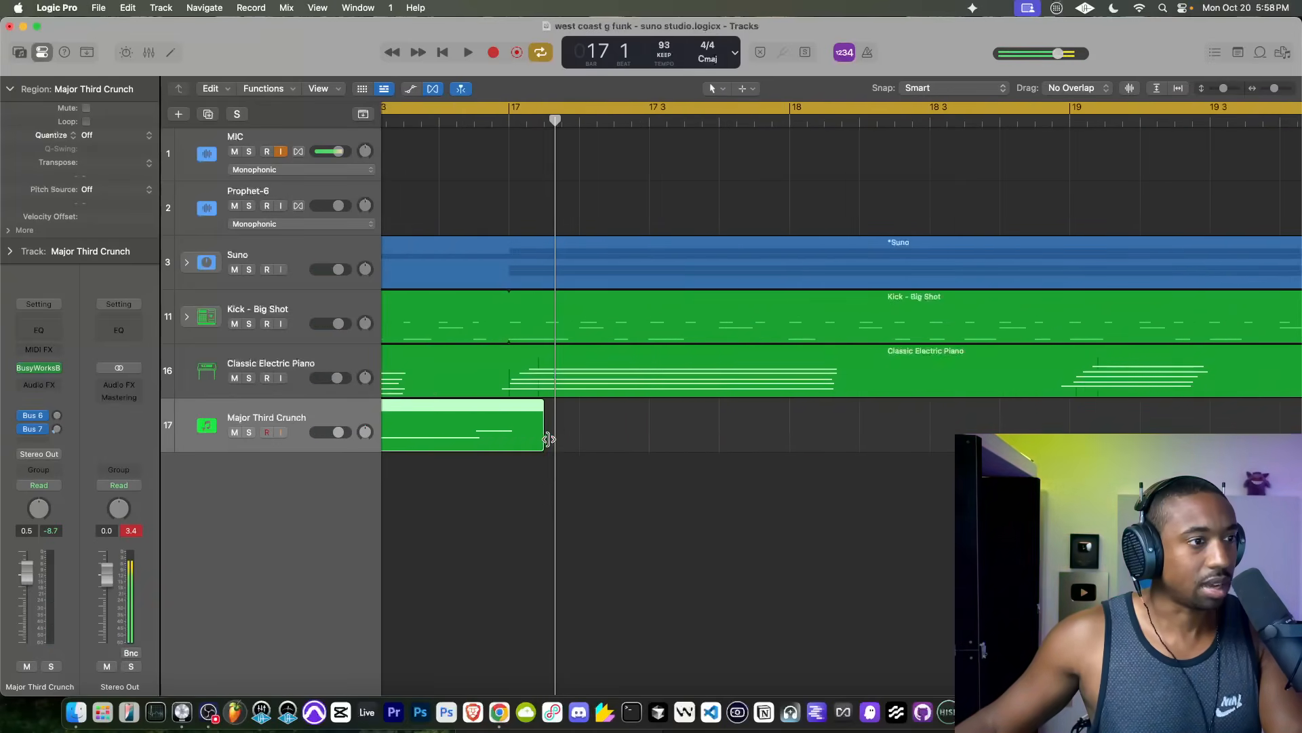
{"action": "scroll", "coordinate": [549, 439], "scroll_direction": "left", "scroll_amount": 3}
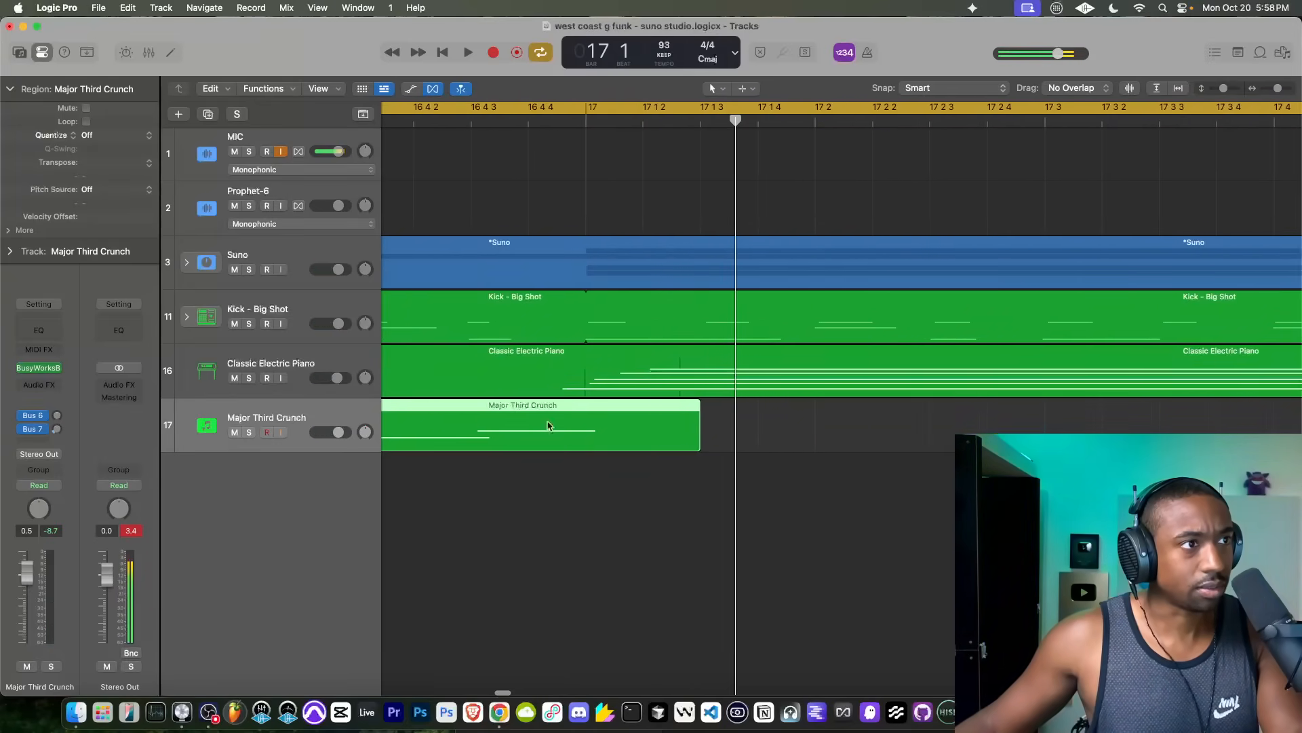
{"action": "left_click", "coordinate": [487, 125]}
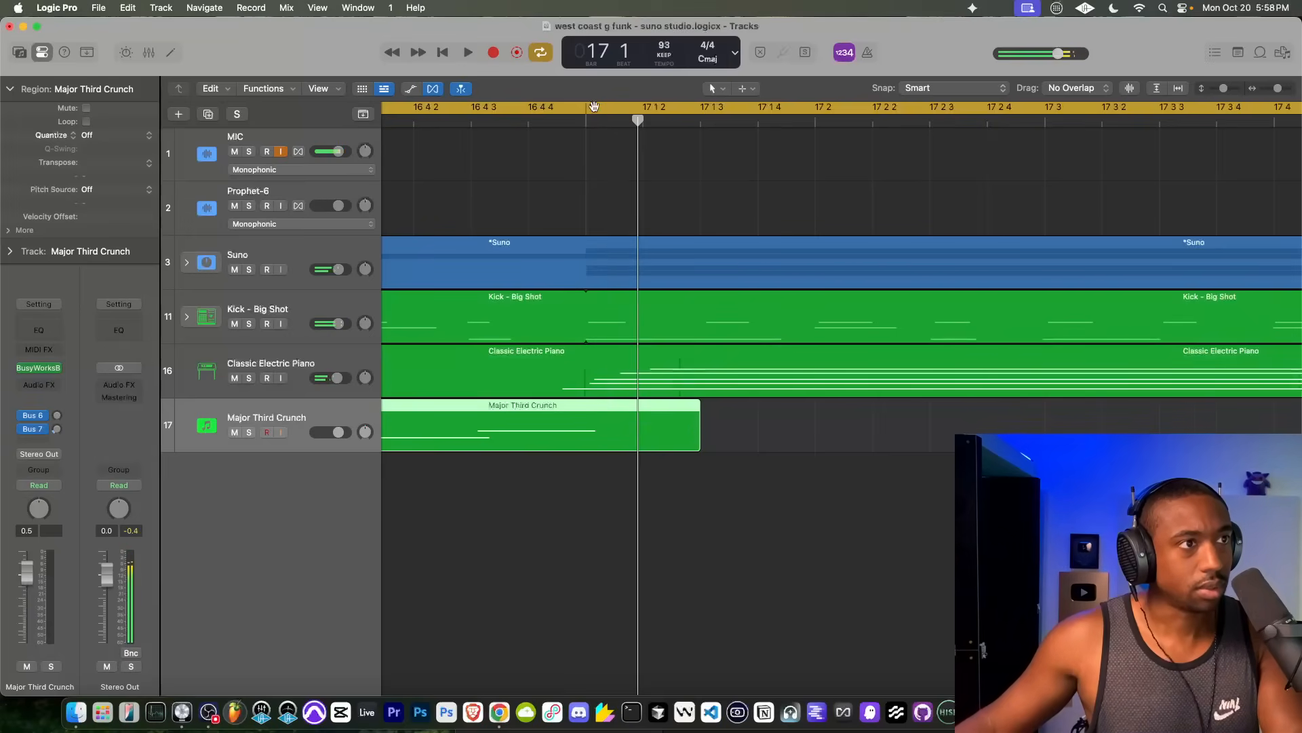
{"action": "left_click", "coordinate": [498, 120]}
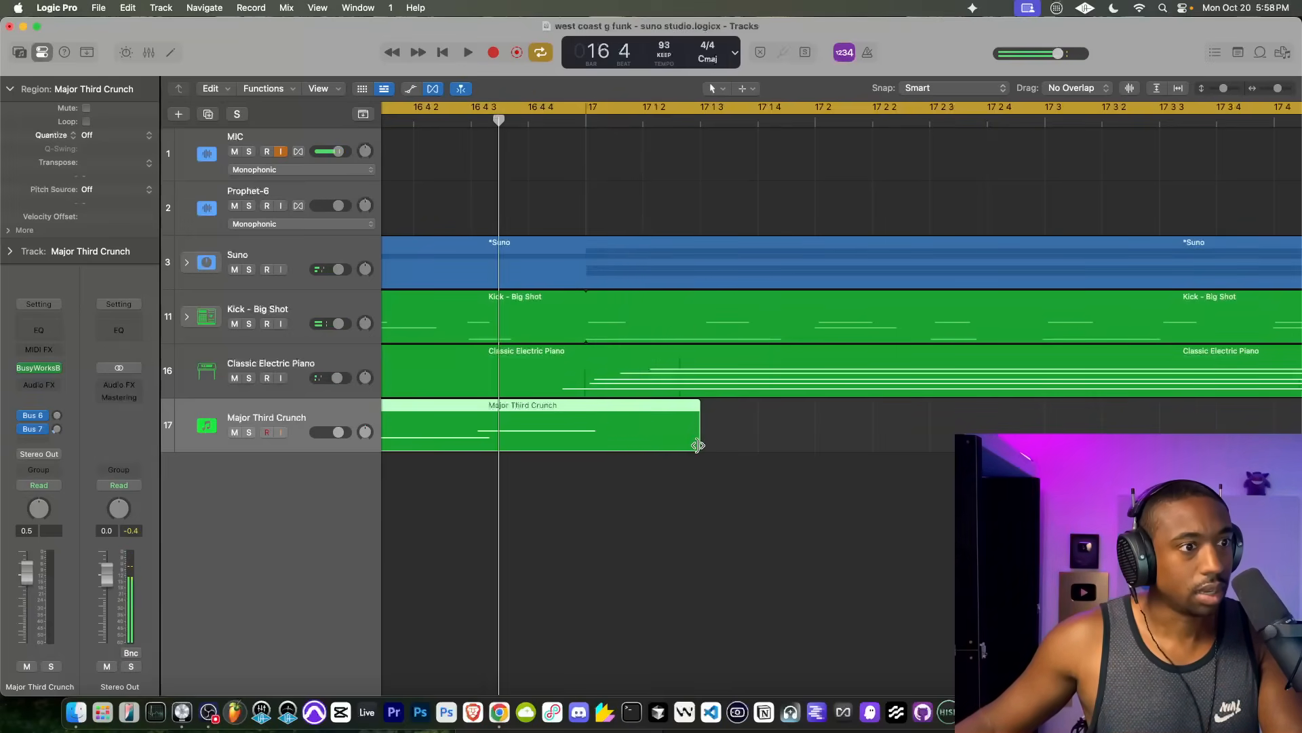
{"action": "left_click_drag", "start_coordinate": [698, 446], "coordinate": [582, 446]}
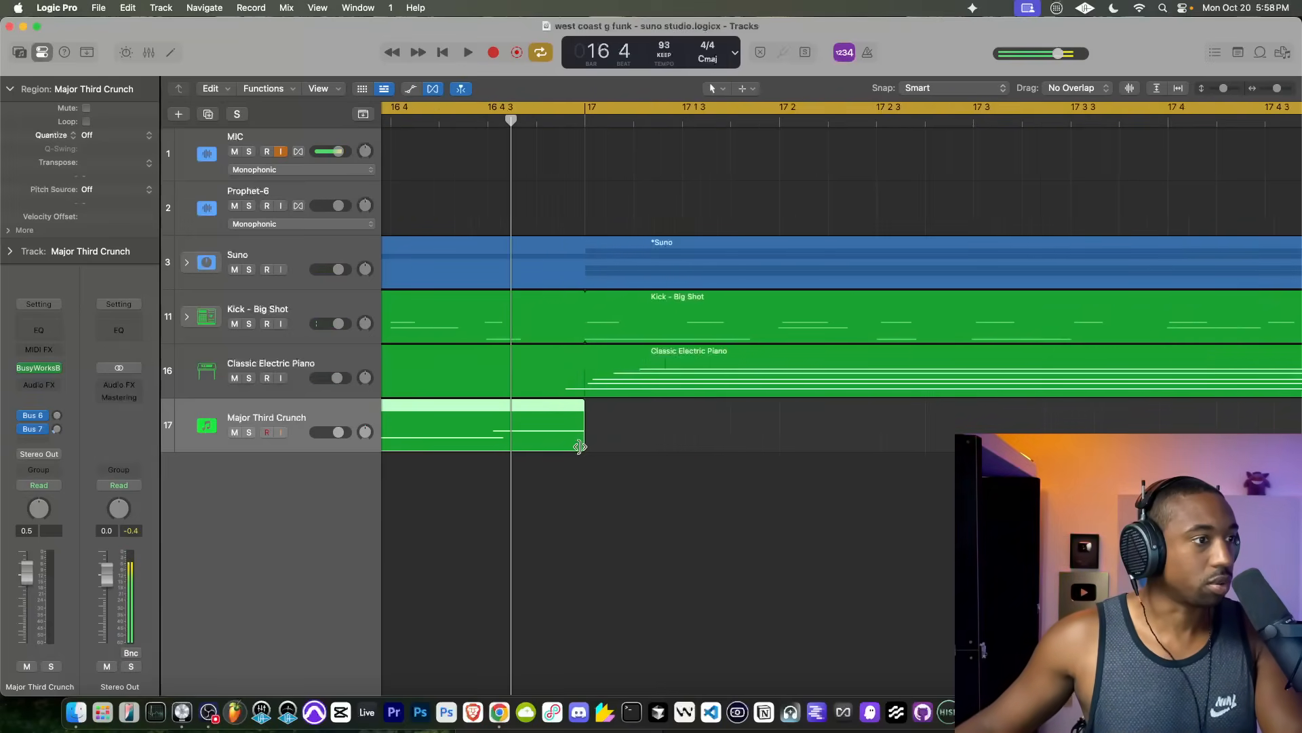
Step: Play the mix from bar 1 and look at the Classic Electric Piano track's Vintage Electric Piano settings
{"action": "scroll", "coordinate": [580, 447], "scroll_direction": "down", "scroll_amount": 8}
{"action": "scroll", "coordinate": [580, 448], "scroll_direction": "left", "scroll_amount": 4}
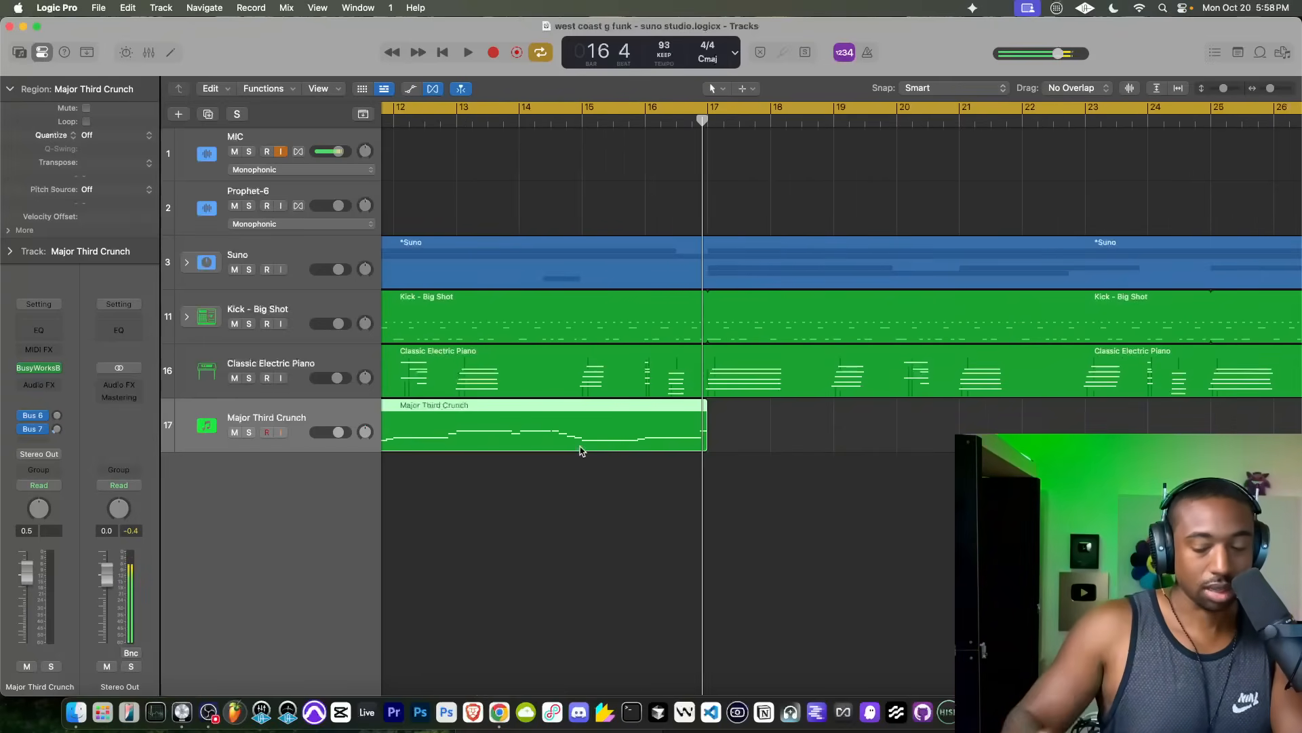
{"action": "key", "text": "Return"}
{"action": "key", "text": "space"}
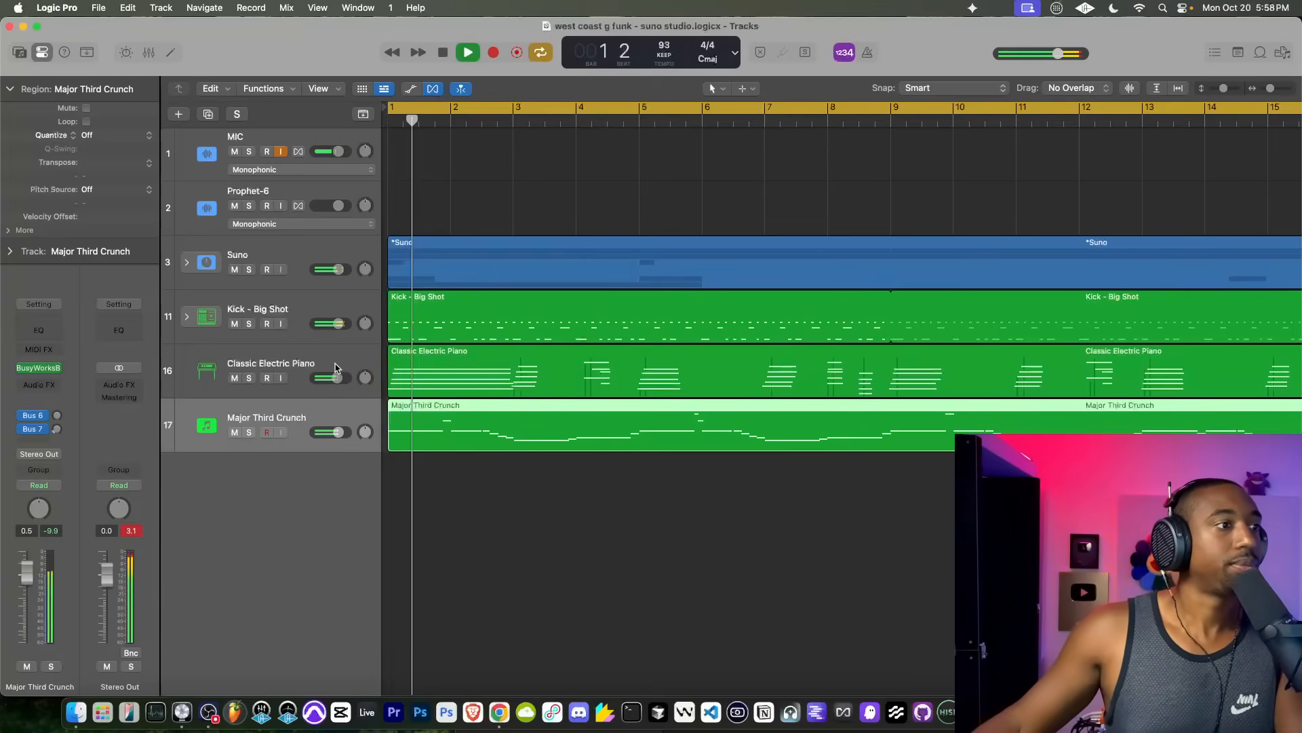
{"action": "left_click", "coordinate": [243, 375]}
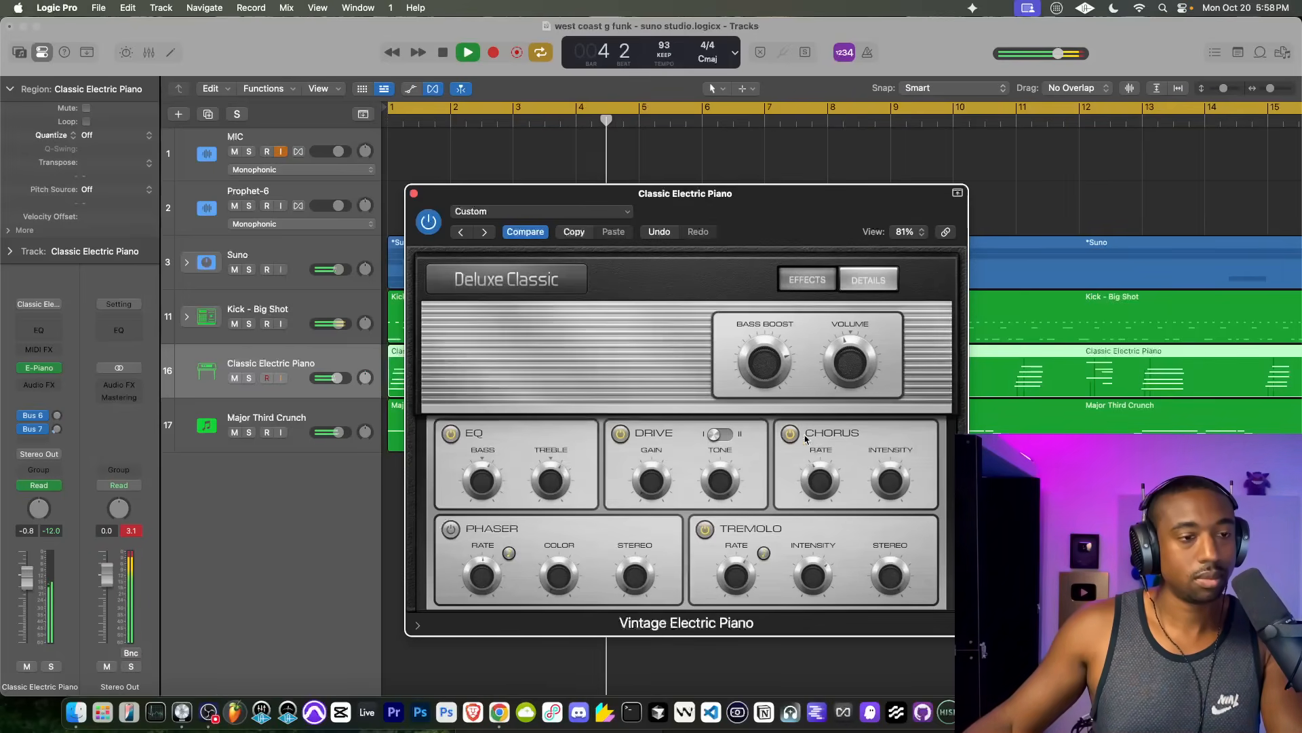
{"action": "left_click", "coordinate": [413, 194]}
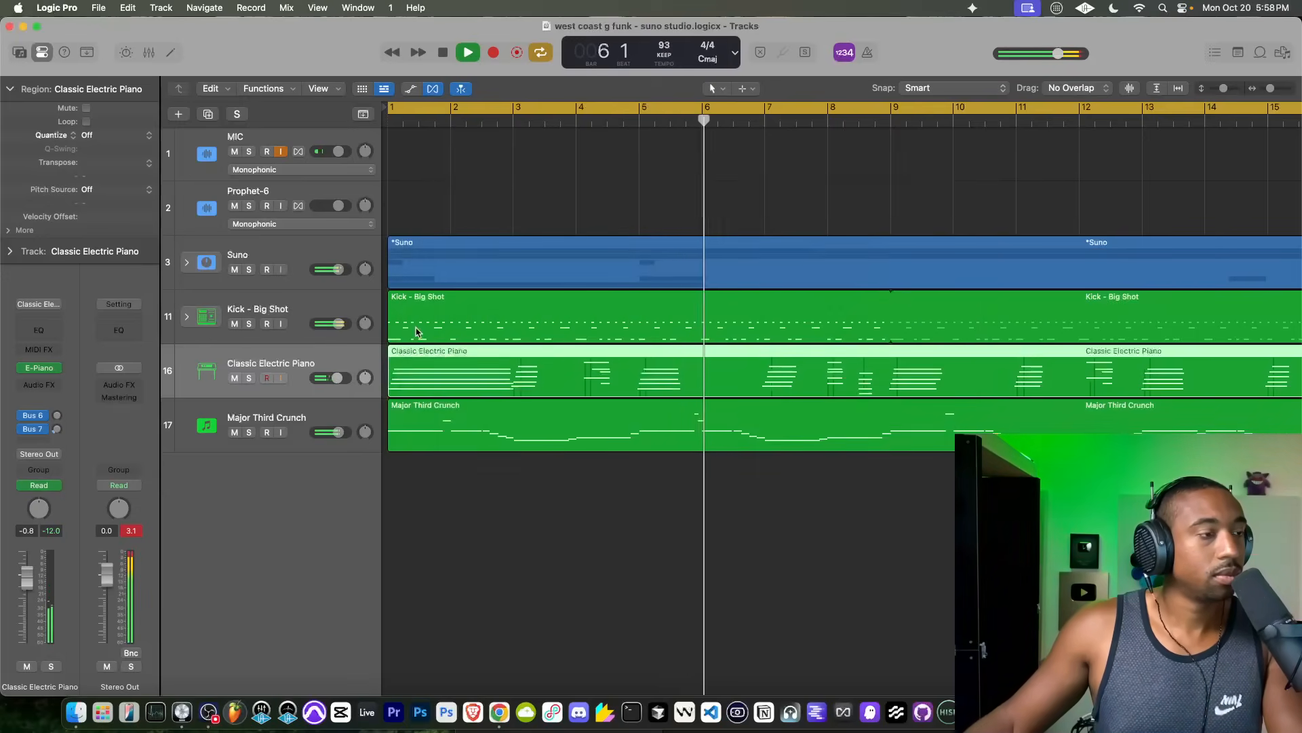
Step: Open the Kick - Big Shot region in the Piano Roll and shift all its hi-hat notes slightly later
{"action": "left_click", "coordinate": [434, 303]}
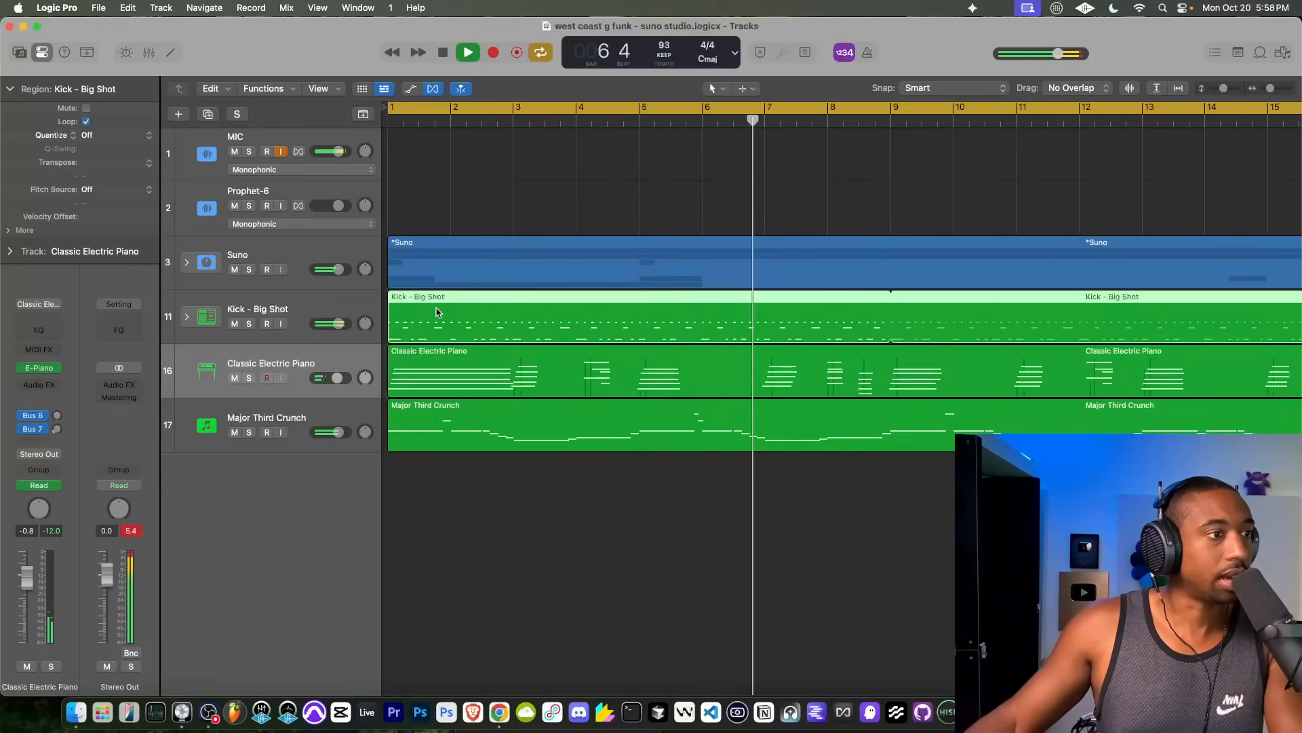
{"action": "double_click", "coordinate": [437, 310]}
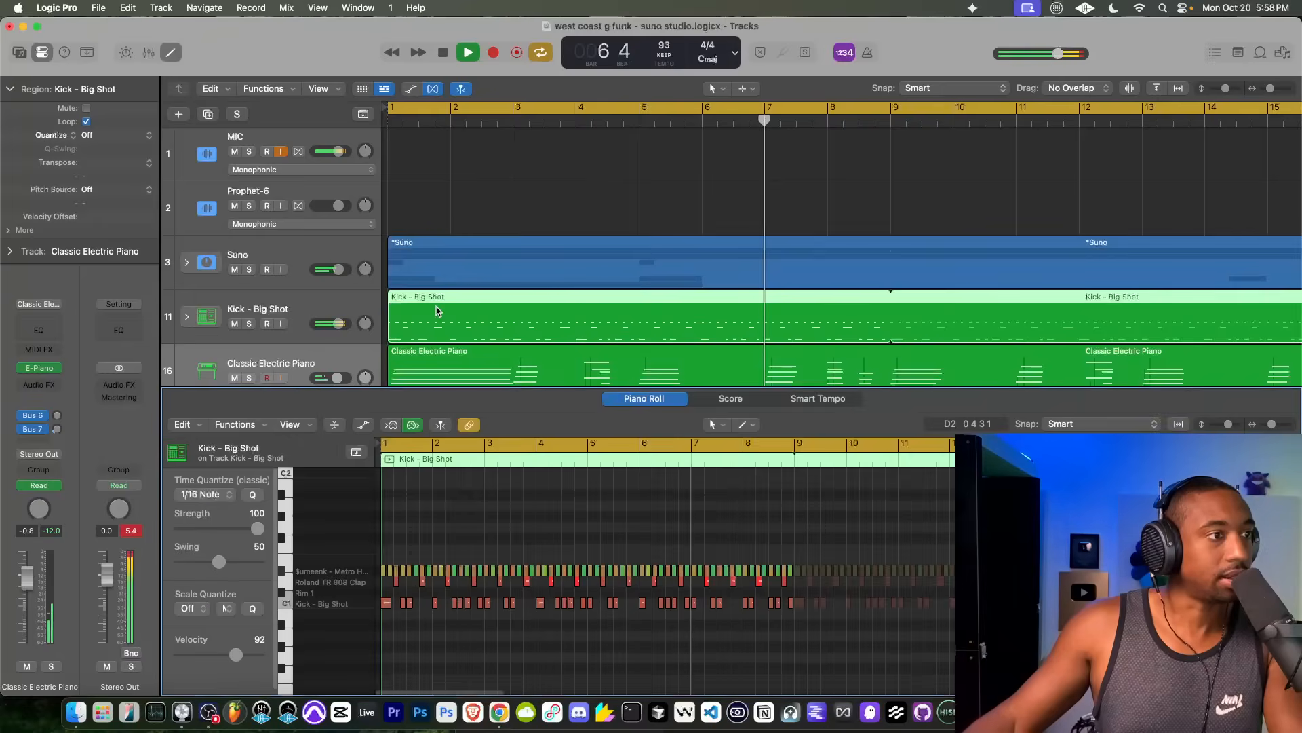
{"action": "left_click", "coordinate": [355, 570]}
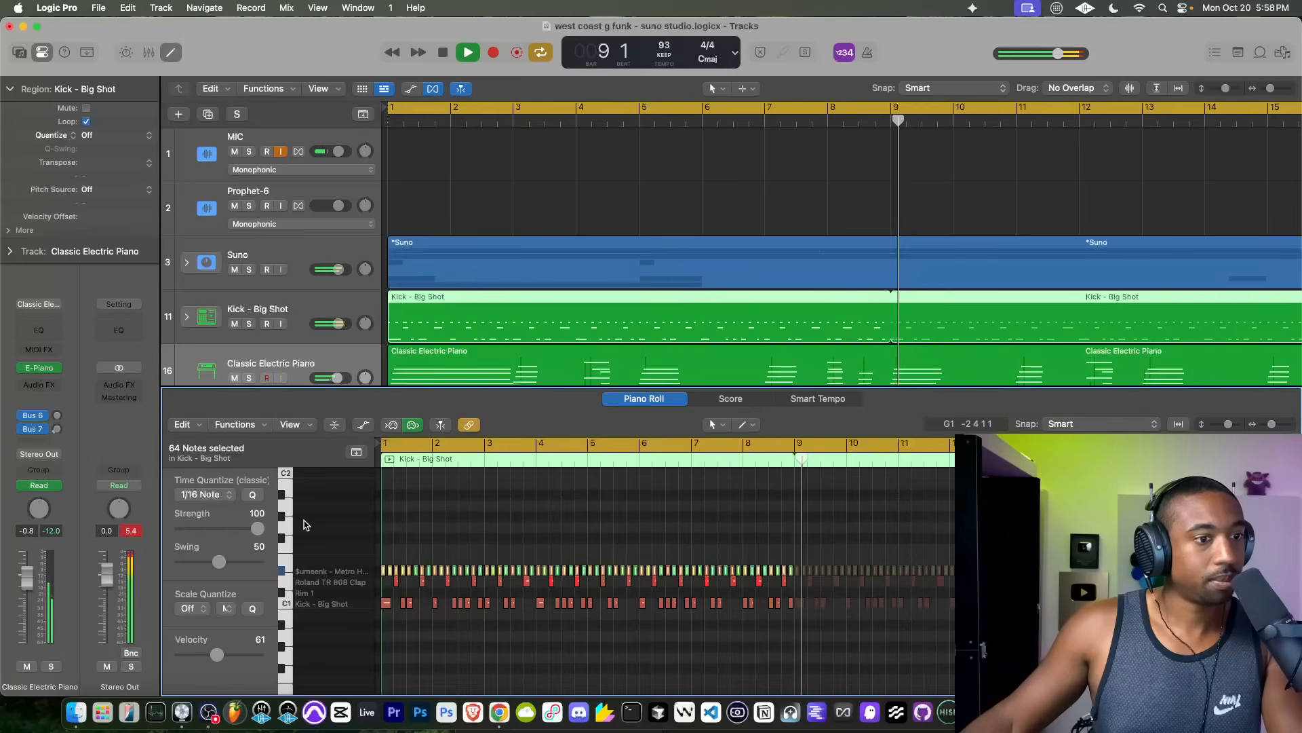
{"action": "key", "text": "Return"}
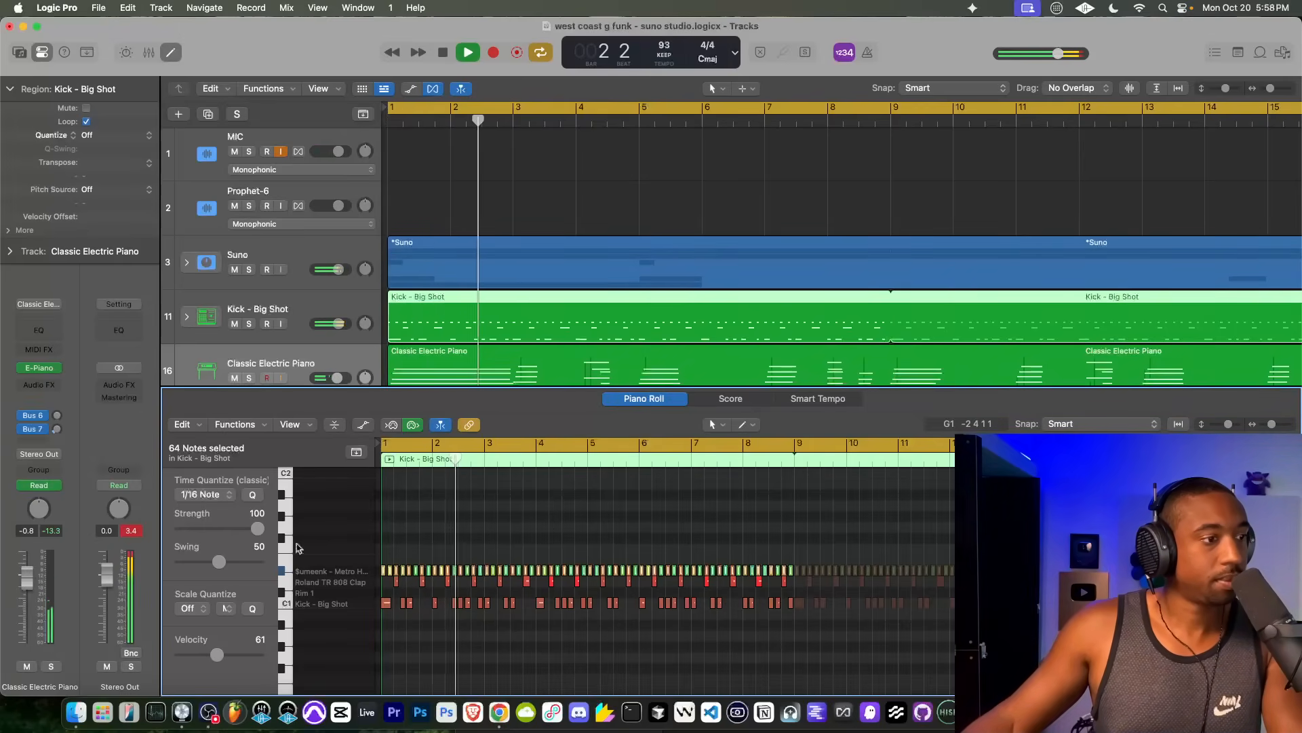
{"action": "key", "text": "super+Right"}
{"action": "key", "text": "super+Right"}
{"action": "key", "text": "super+Right"}
{"action": "key", "text": "super+Right"}
{"action": "key", "text": "super+Right"}
{"action": "key", "text": "super+Right"}
{"action": "key", "text": "super+Right"}
{"action": "key", "text": "super+Right"}
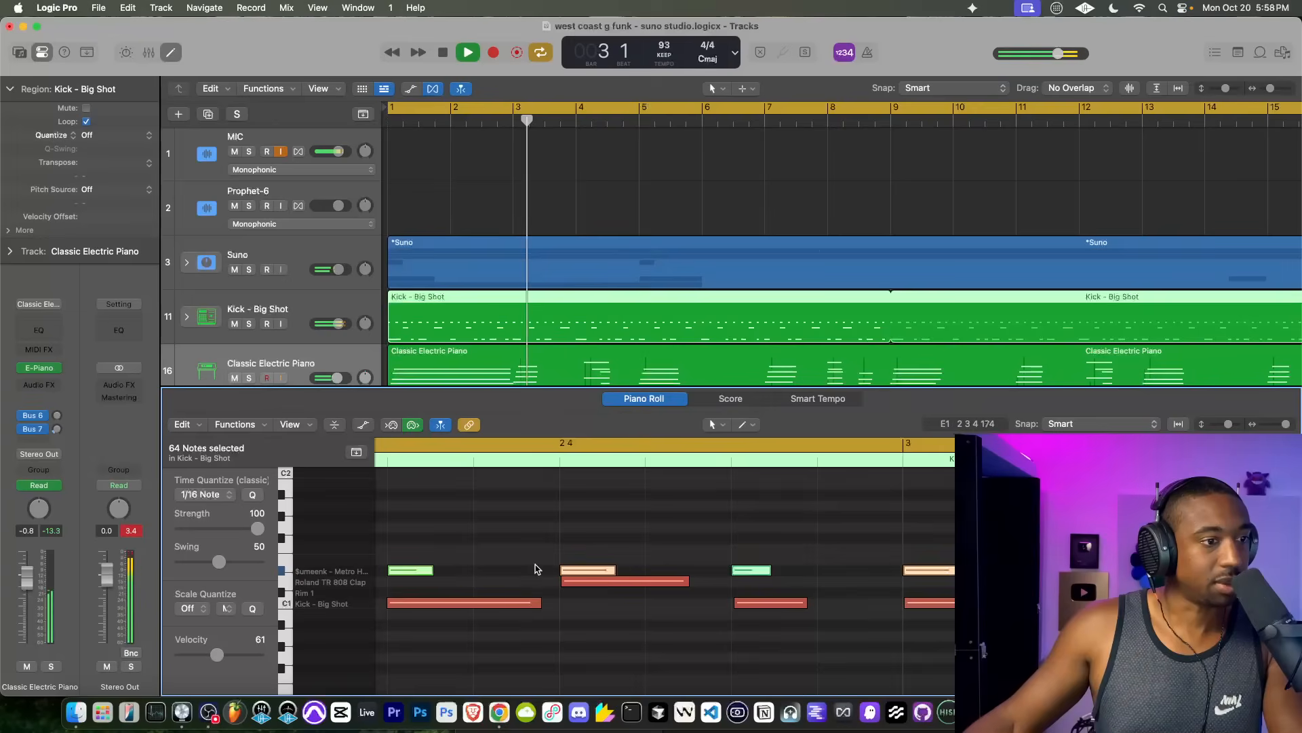
{"action": "left_click_drag", "start_coordinate": [574, 577], "coordinate": [582, 577]}
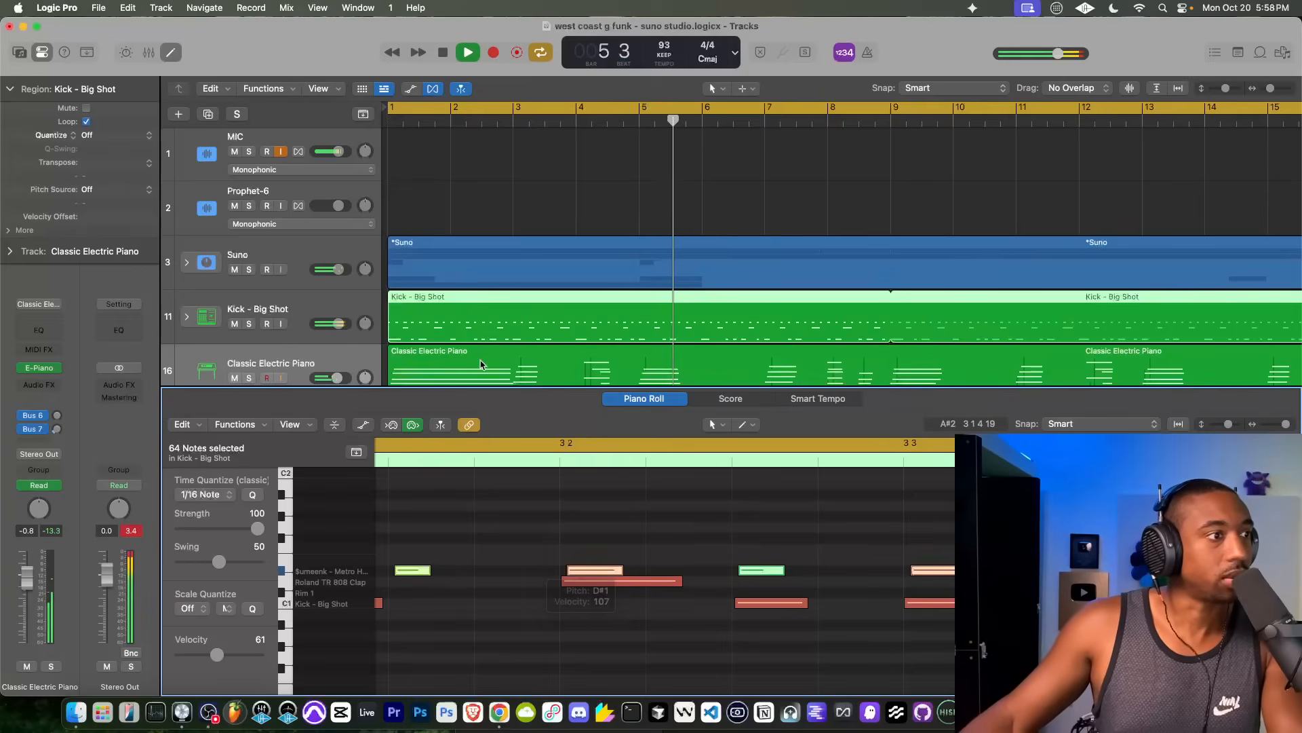
Step: Close the Piano Roll and compare the Kick - Big Shot track with its Sample Delay bypassed and enabled
{"action": "left_click", "coordinate": [172, 53]}
{"action": "left_click", "coordinate": [268, 310]}
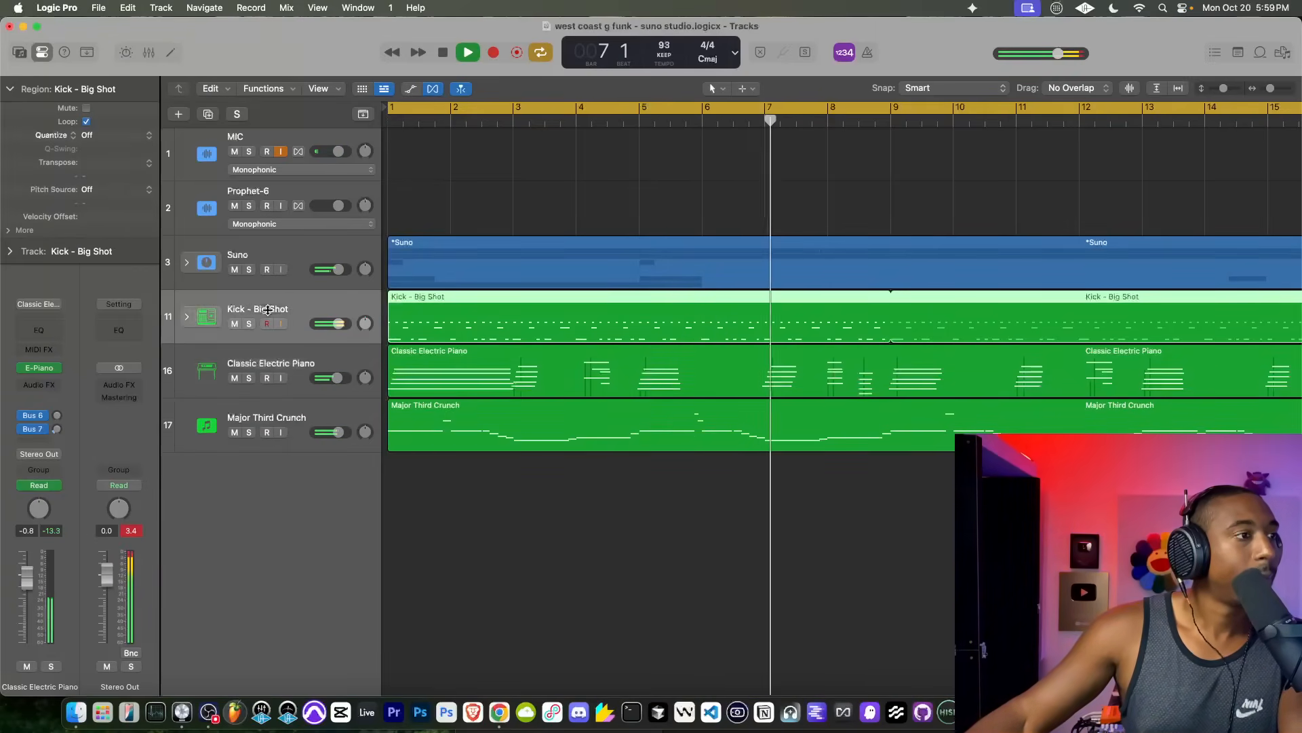
{"action": "left_click", "coordinate": [23, 401]}
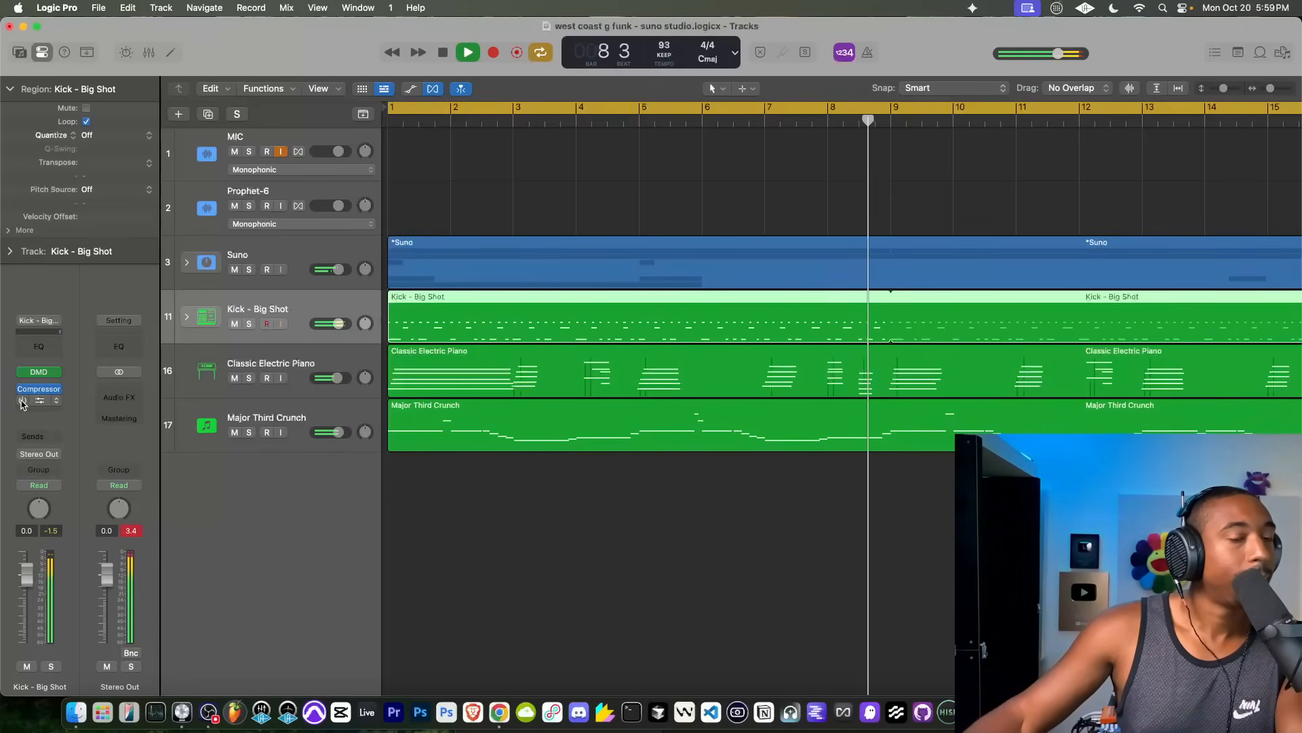
{"action": "left_click", "coordinate": [22, 402]}
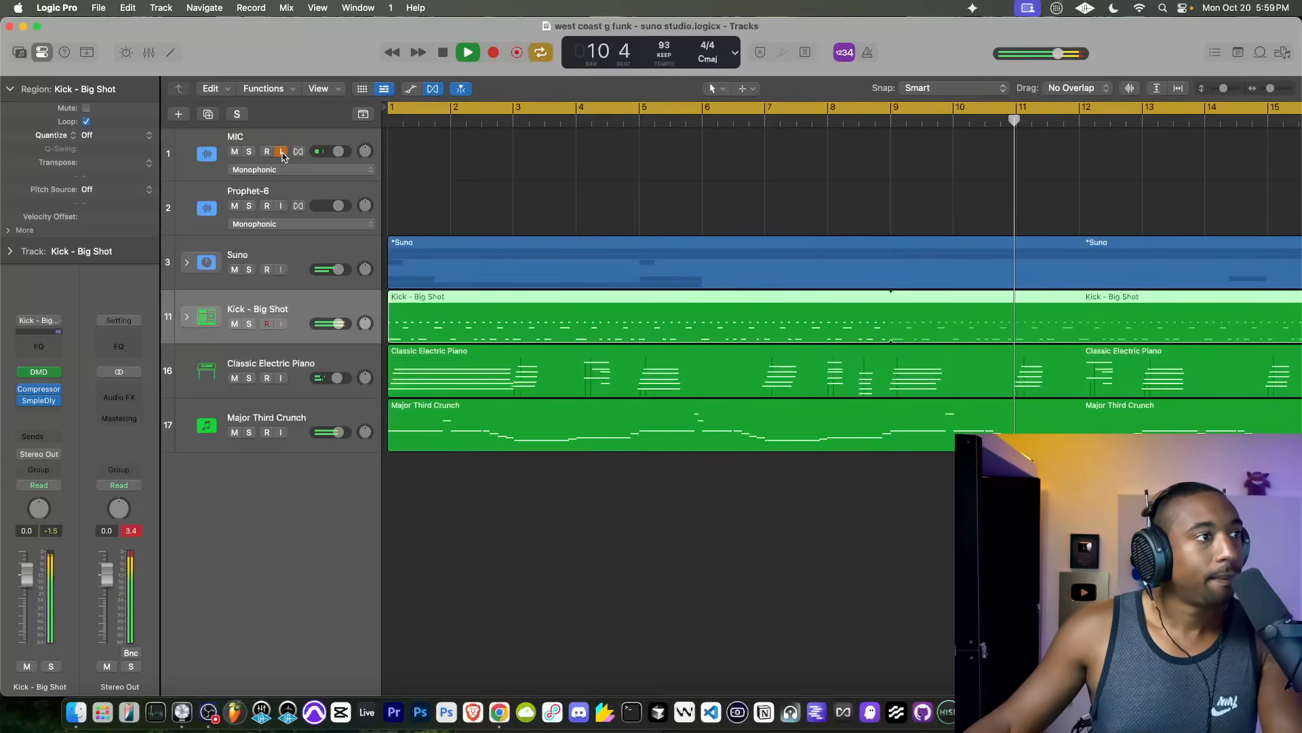
Step: Expand the Suno stack and shorten the ends of the Flute.3 region to about bar 16 and the Flute.1 region to before bar 32
{"action": "left_click", "coordinate": [194, 262]}
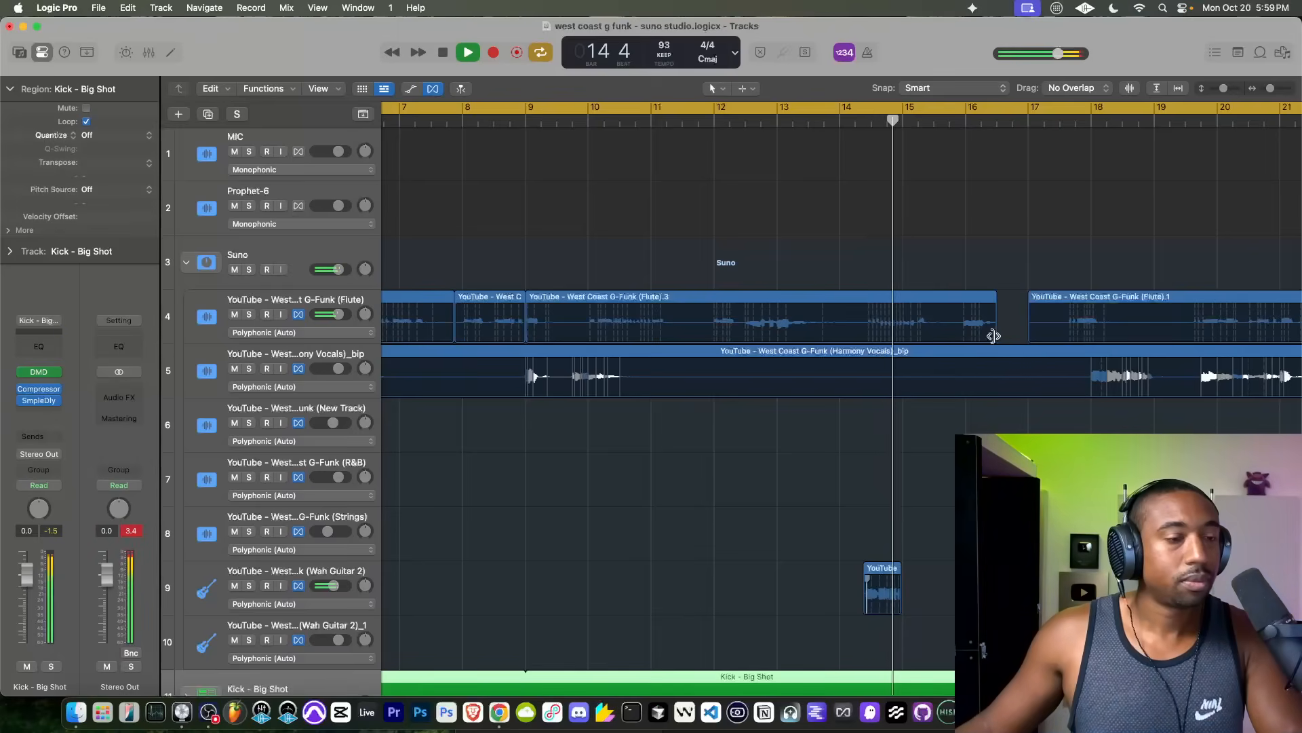
{"action": "left_click_drag", "start_coordinate": [994, 336], "coordinate": [957, 335]}
{"action": "scroll", "coordinate": [957, 334], "scroll_direction": "right", "scroll_amount": 4}
{"action": "scroll", "coordinate": [758, 375], "scroll_direction": "down", "scroll_amount": 1}
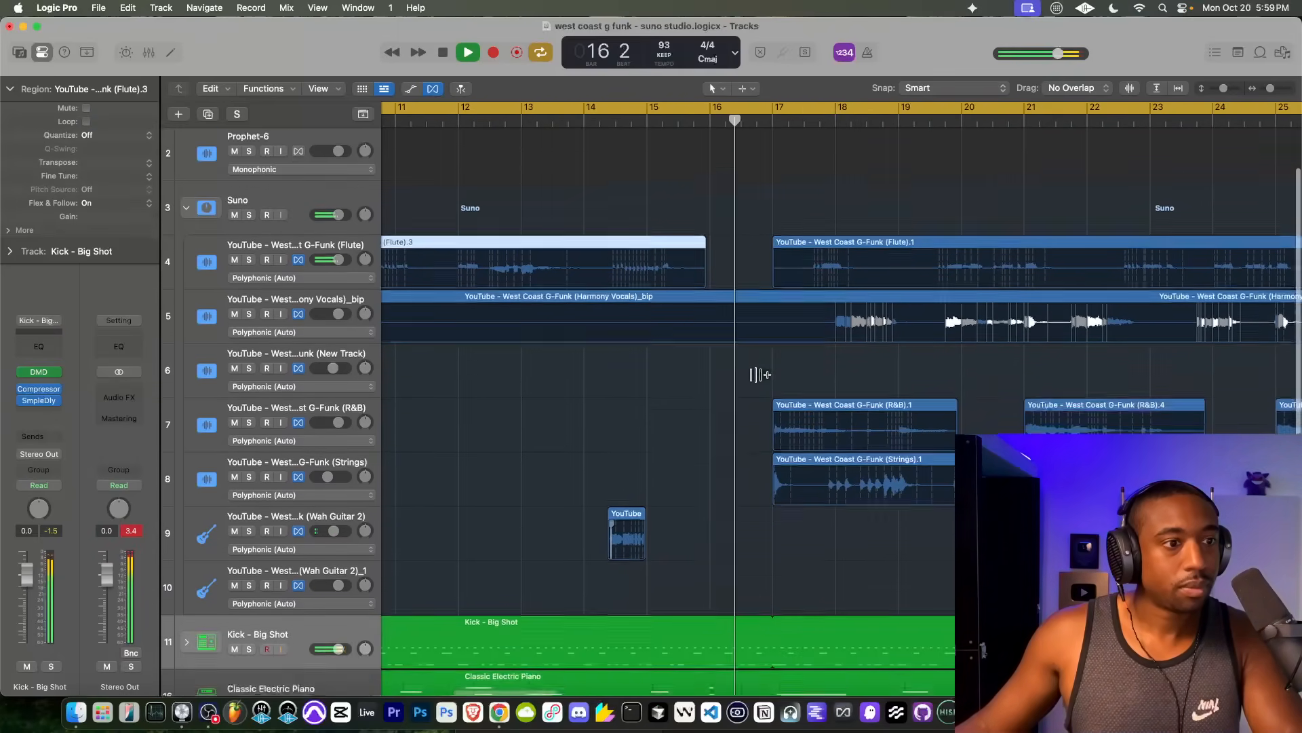
{"action": "scroll", "coordinate": [758, 375], "scroll_direction": "down", "scroll_amount": 1}
{"action": "scroll", "coordinate": [600, 293], "scroll_direction": "right", "scroll_amount": 5}
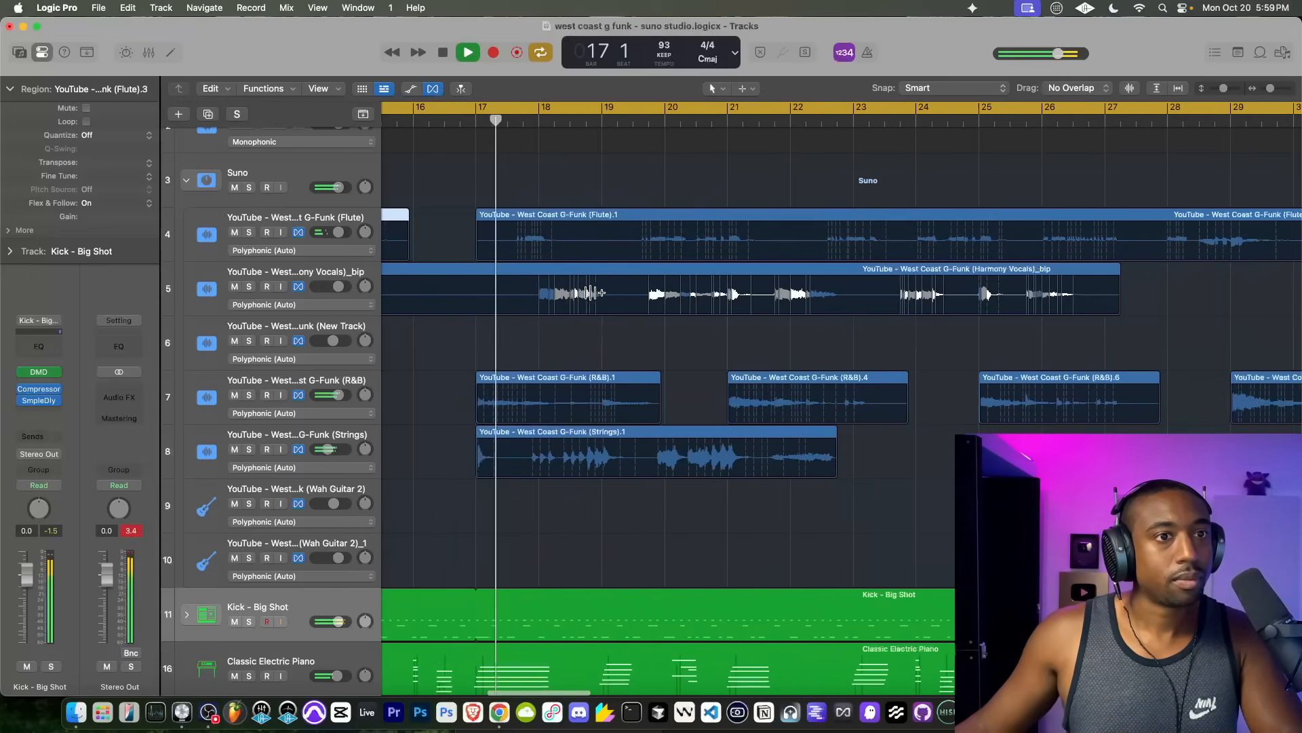
{"action": "scroll", "coordinate": [600, 293], "scroll_direction": "right", "scroll_amount": 7}
{"action": "left_click_drag", "start_coordinate": [966, 252], "coordinate": [926, 255]}
Step: Bypass the Kick - Big Shot track's Sample Delay and reset the Stereo Out peak level display
{"action": "scroll", "coordinate": [674, 323], "scroll_direction": "down", "scroll_amount": 1}
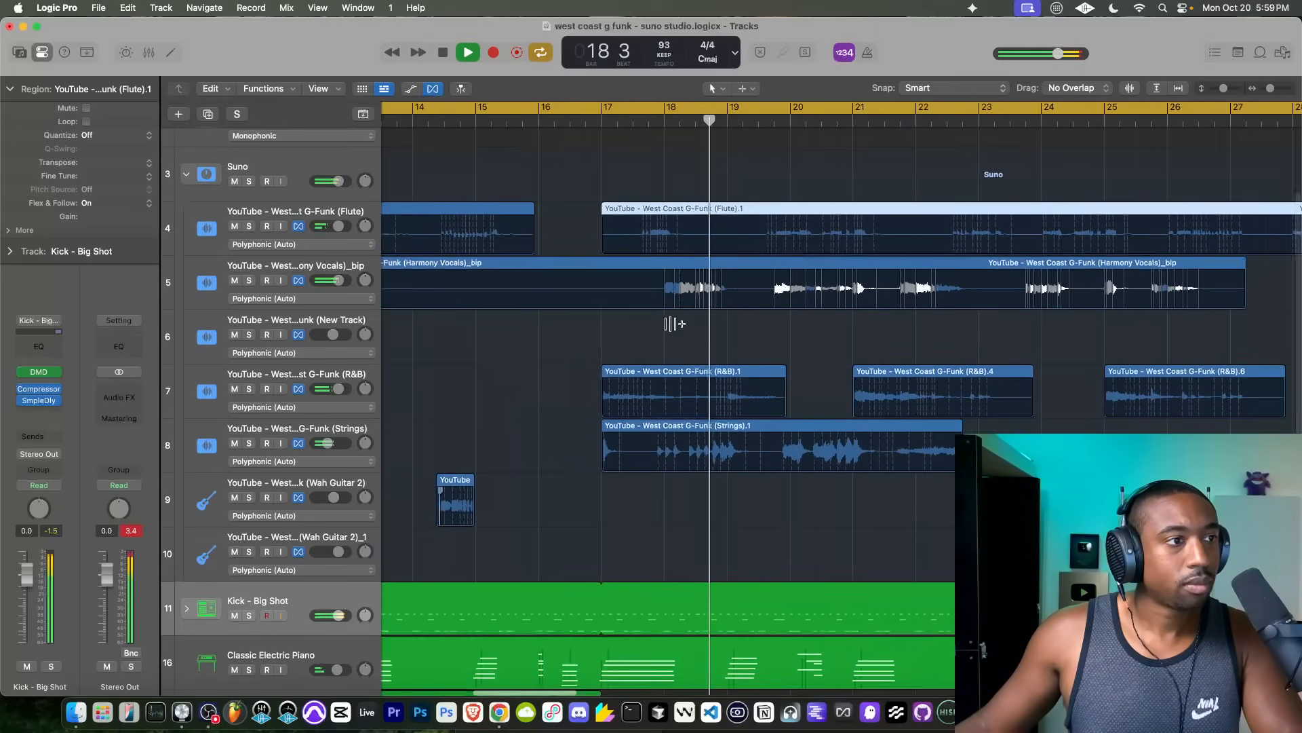
{"action": "scroll", "coordinate": [580, 361], "scroll_direction": "down", "scroll_amount": 4}
{"action": "scroll", "coordinate": [580, 361], "scroll_direction": "down", "scroll_amount": 3}
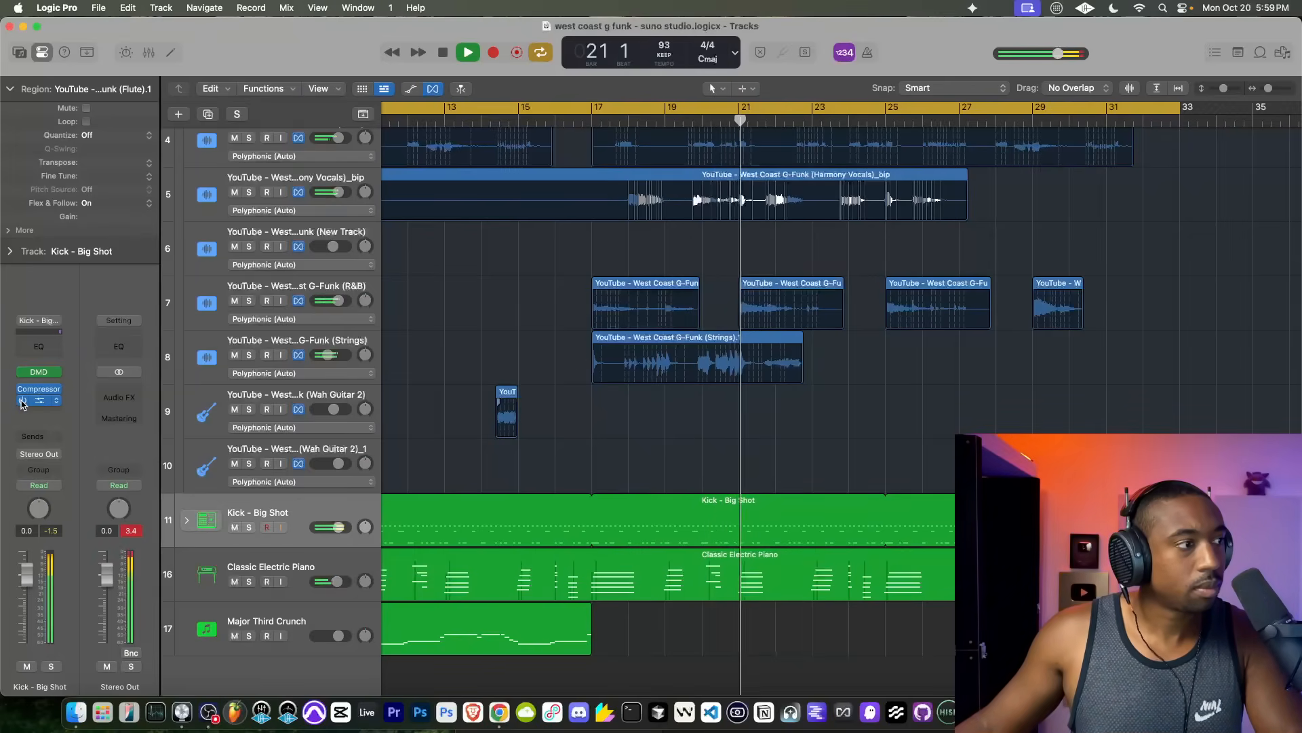
{"action": "left_click", "coordinate": [131, 533]}
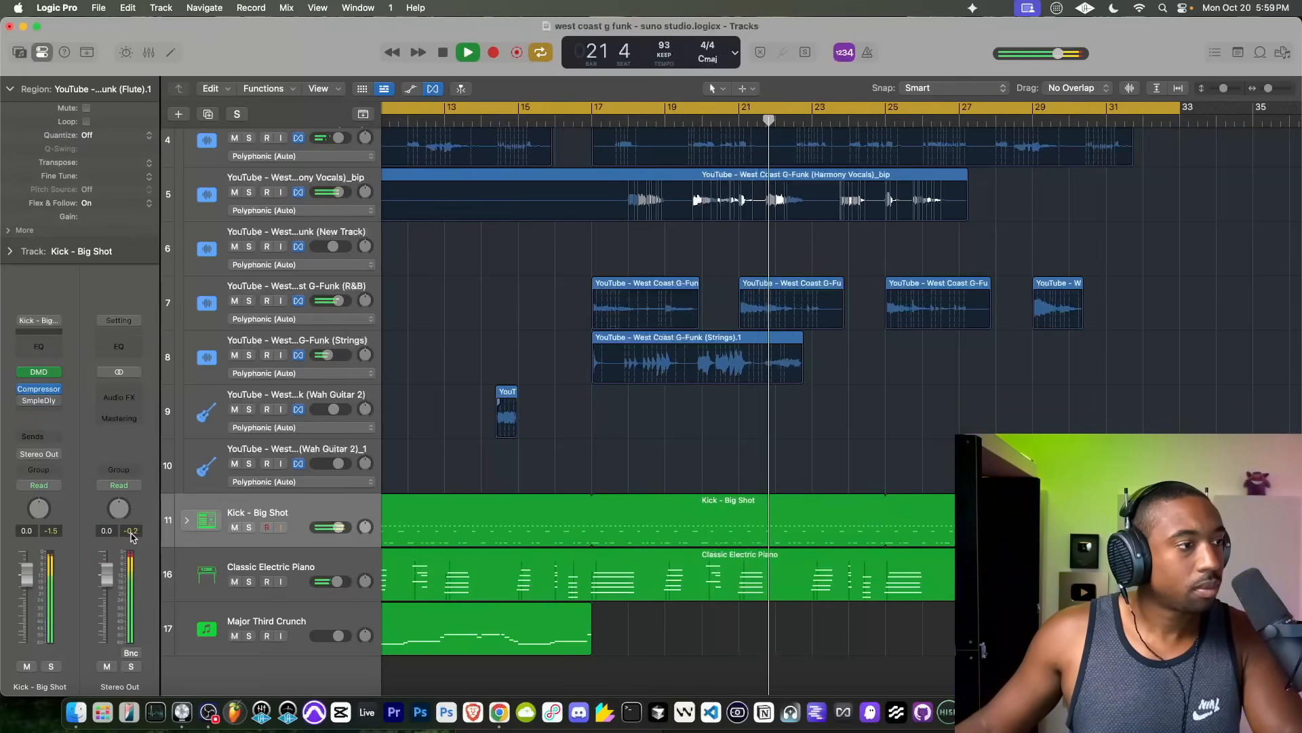
Step: Play back the second half of the beat and examine the Suno stem regions between bars 17 and 32
{"action": "left_click", "coordinate": [455, 395]}
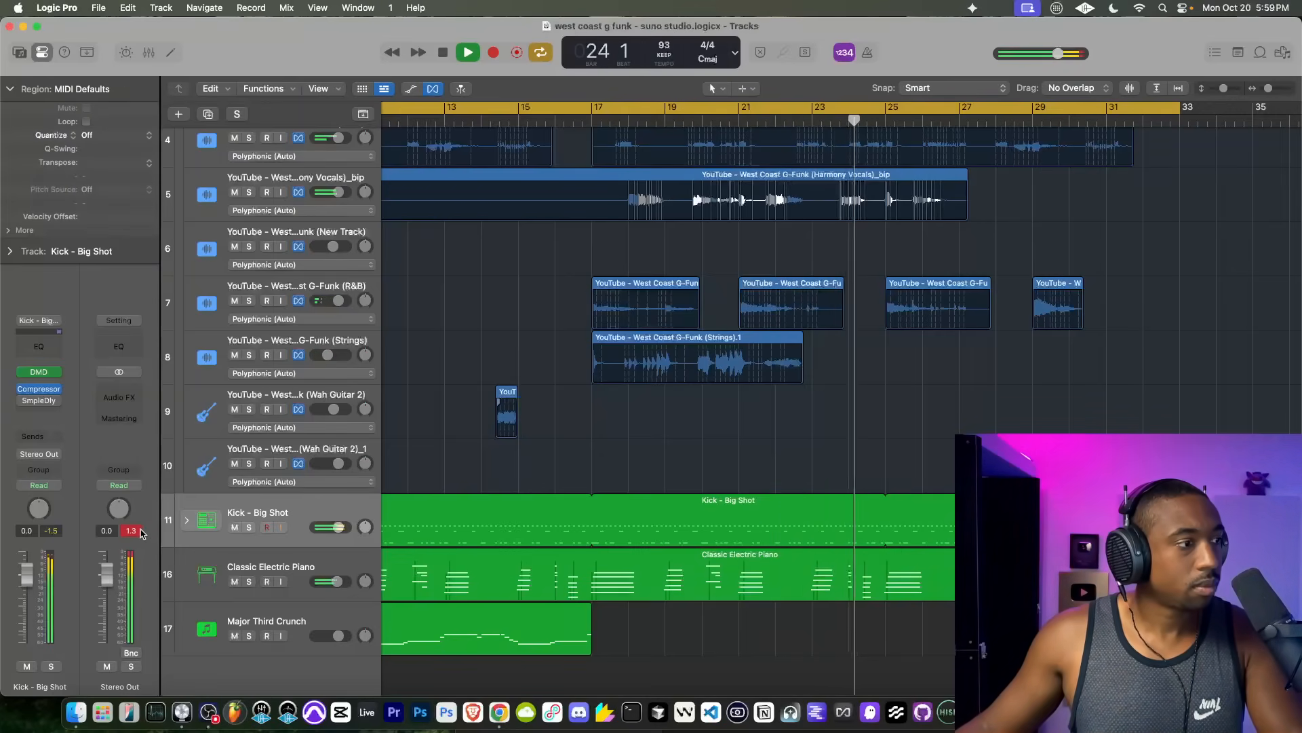
{"action": "scroll", "coordinate": [828, 339], "scroll_direction": "up", "scroll_amount": 2}
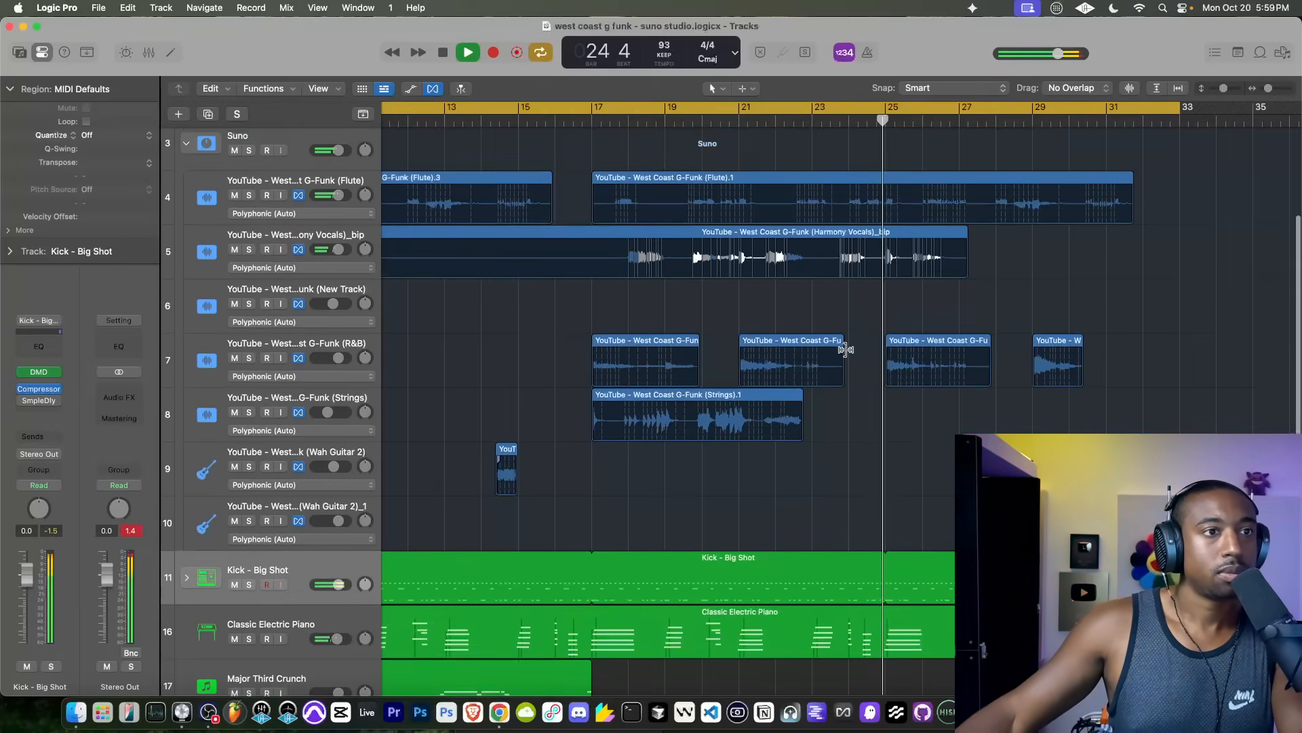
{"action": "scroll", "coordinate": [852, 323], "scroll_direction": "up", "scroll_amount": 5}
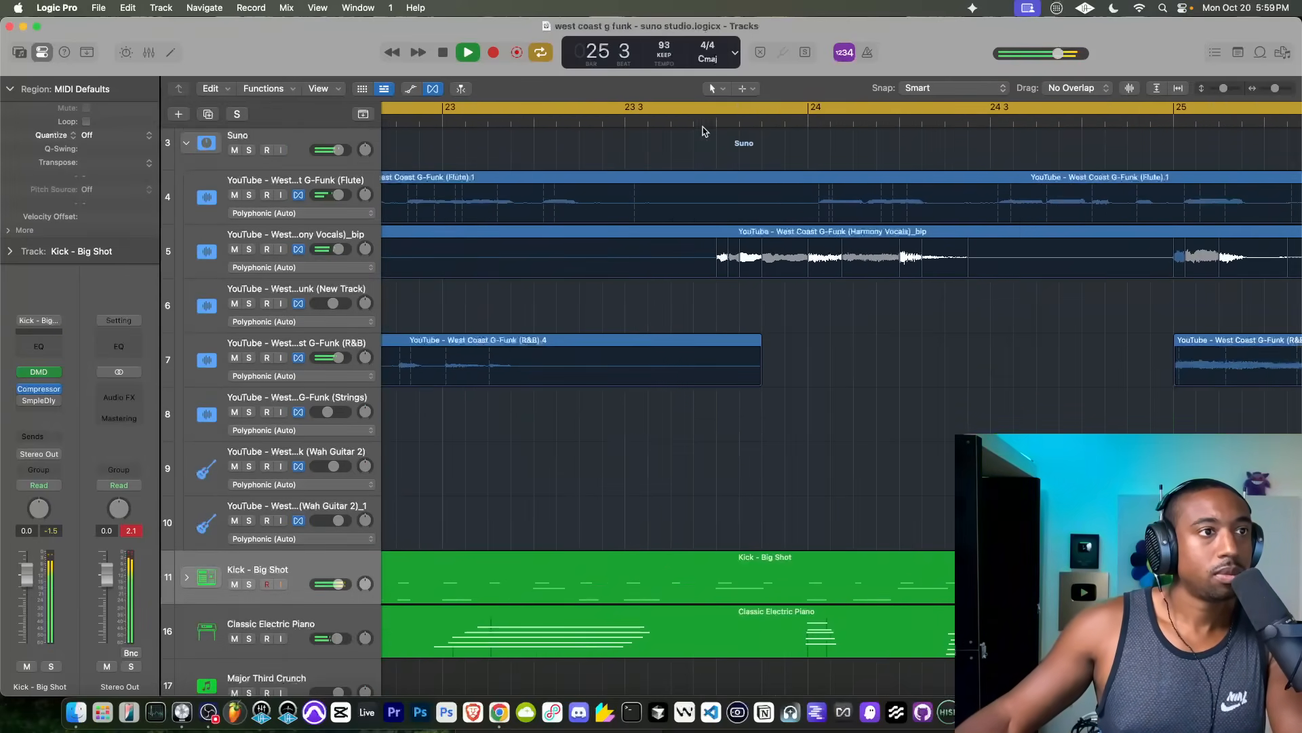
{"action": "scroll", "coordinate": [679, 400], "scroll_direction": "down", "scroll_amount": 6}
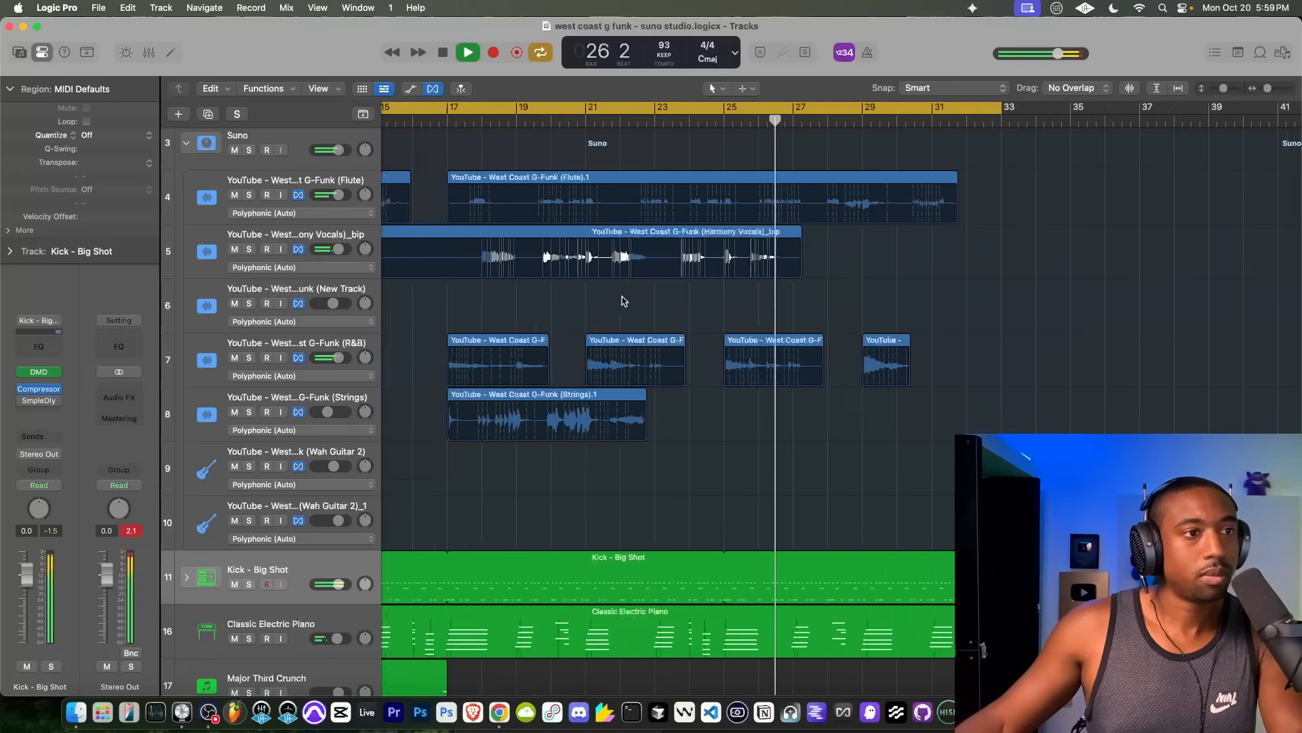
{"action": "scroll", "coordinate": [652, 268], "scroll_direction": "up", "scroll_amount": 2}
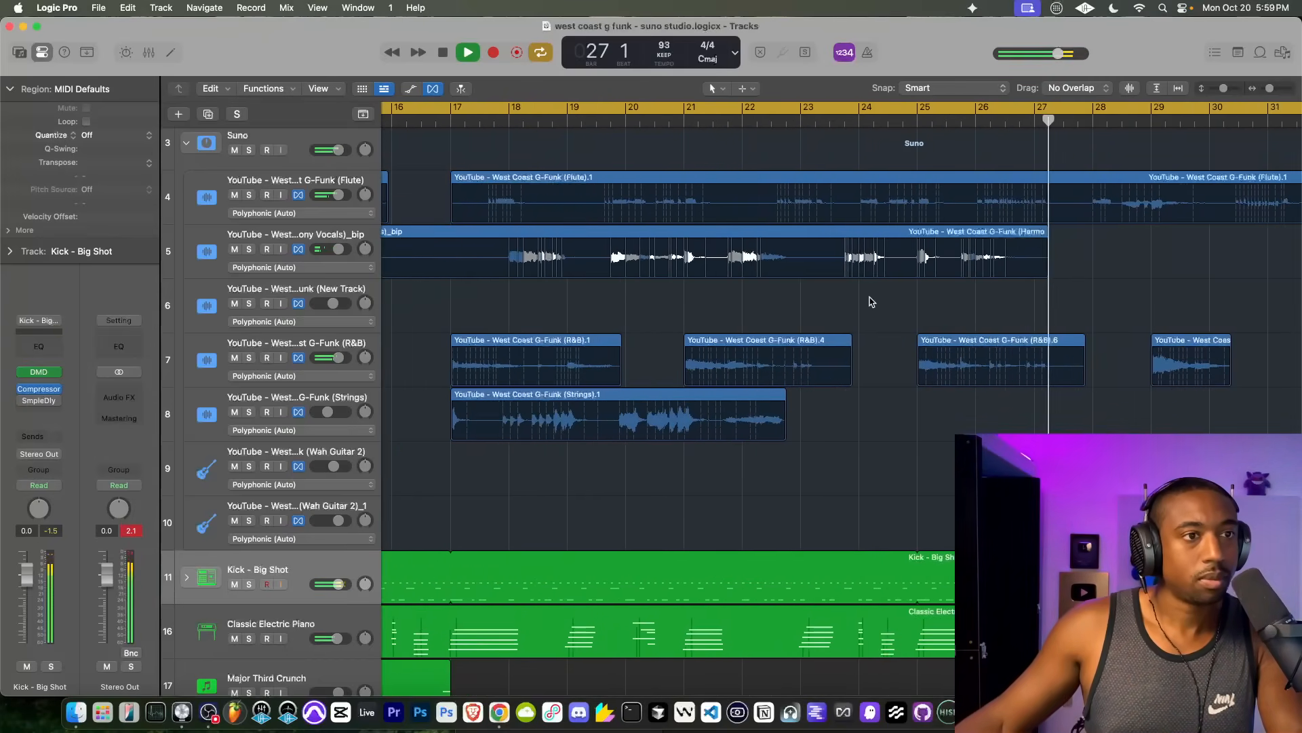
{"action": "left_click_drag", "start_coordinate": [840, 297], "coordinate": [890, 232]}
{"action": "key", "text": "ctrl+b"}
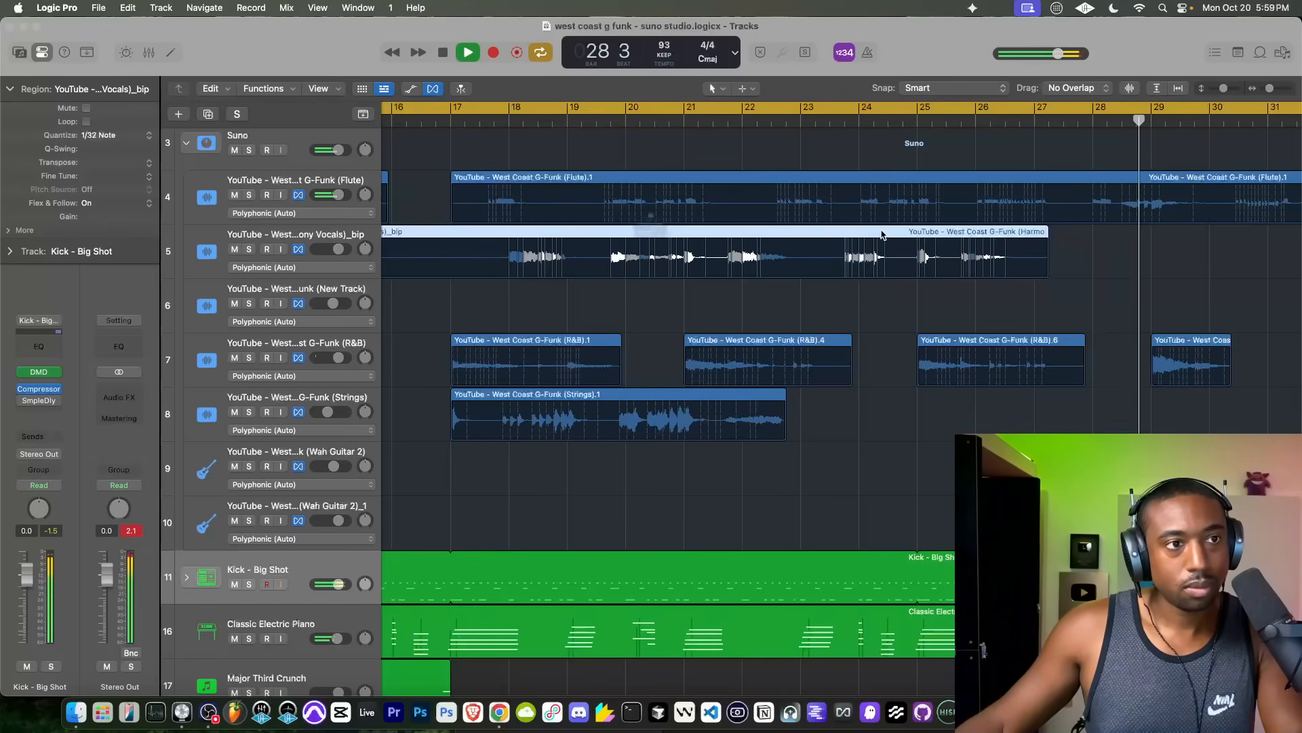
{"action": "key", "text": "Escape"}
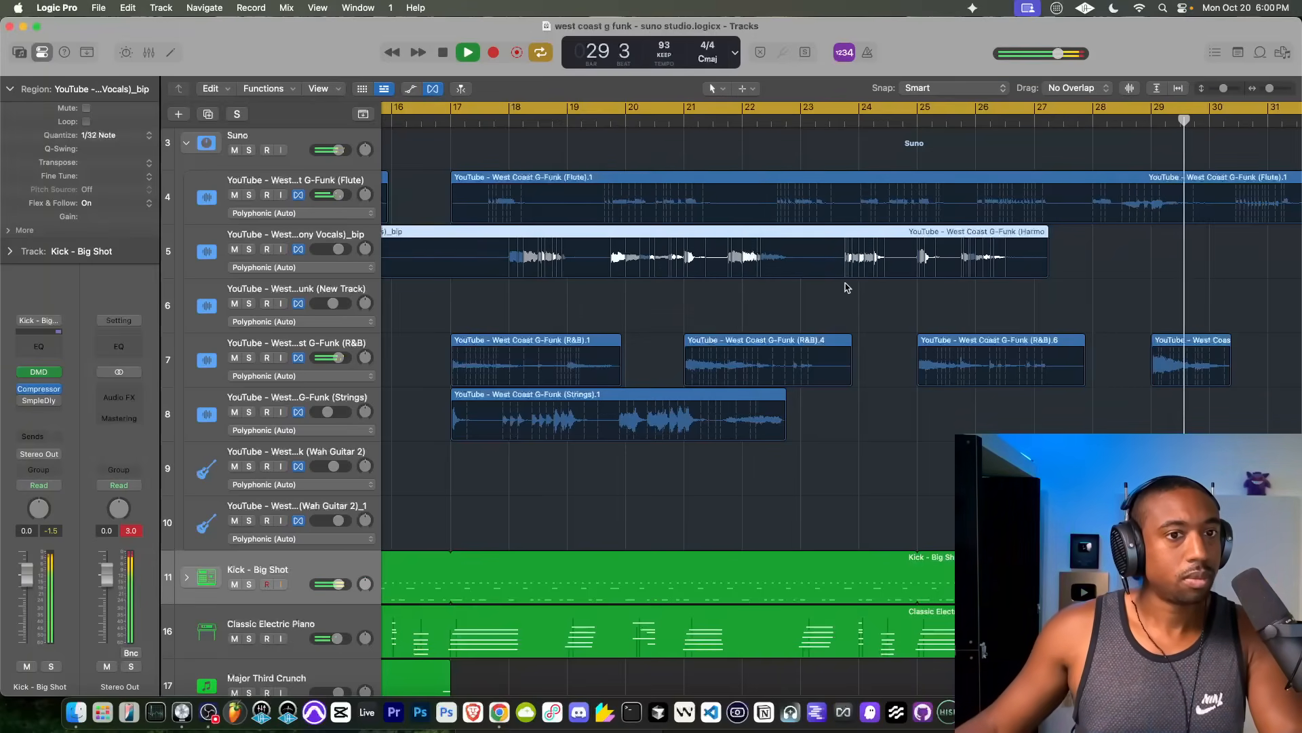
{"action": "left_click", "coordinate": [1177, 344]}
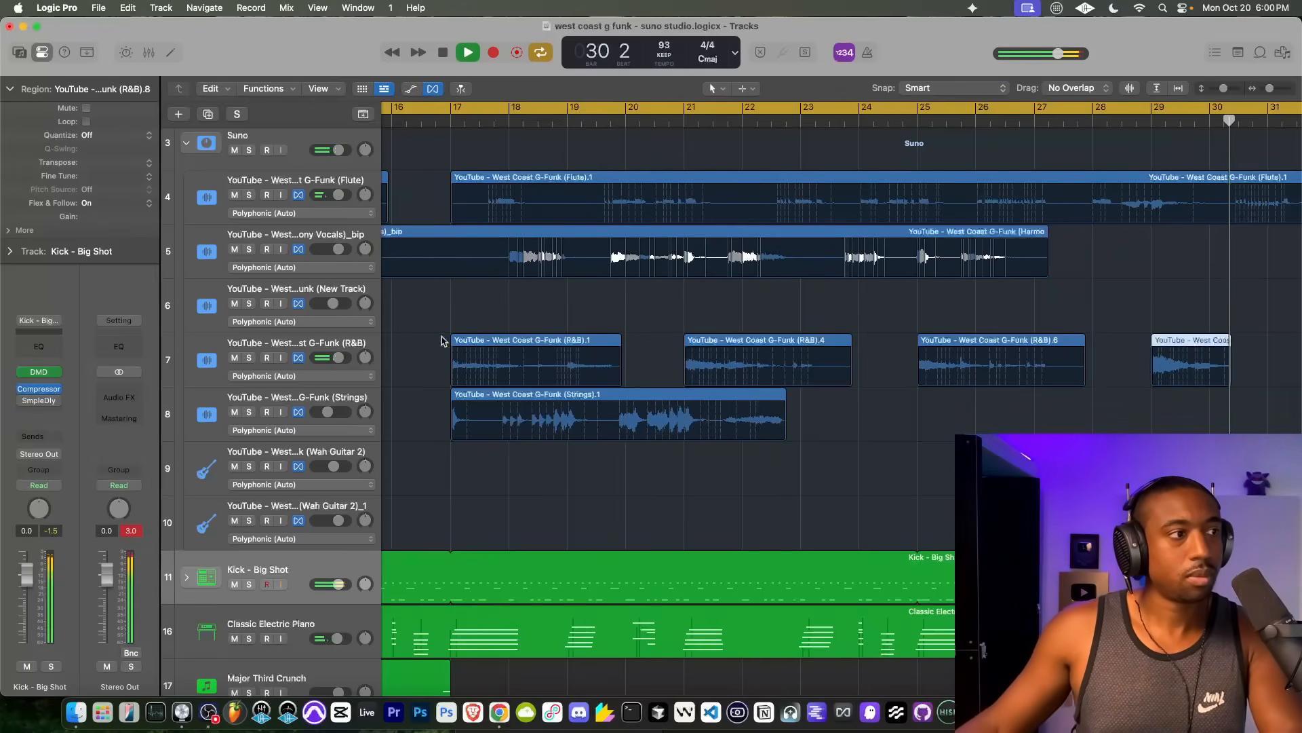
{"action": "scroll", "coordinate": [654, 367], "scroll_direction": "down", "scroll_amount": 10}
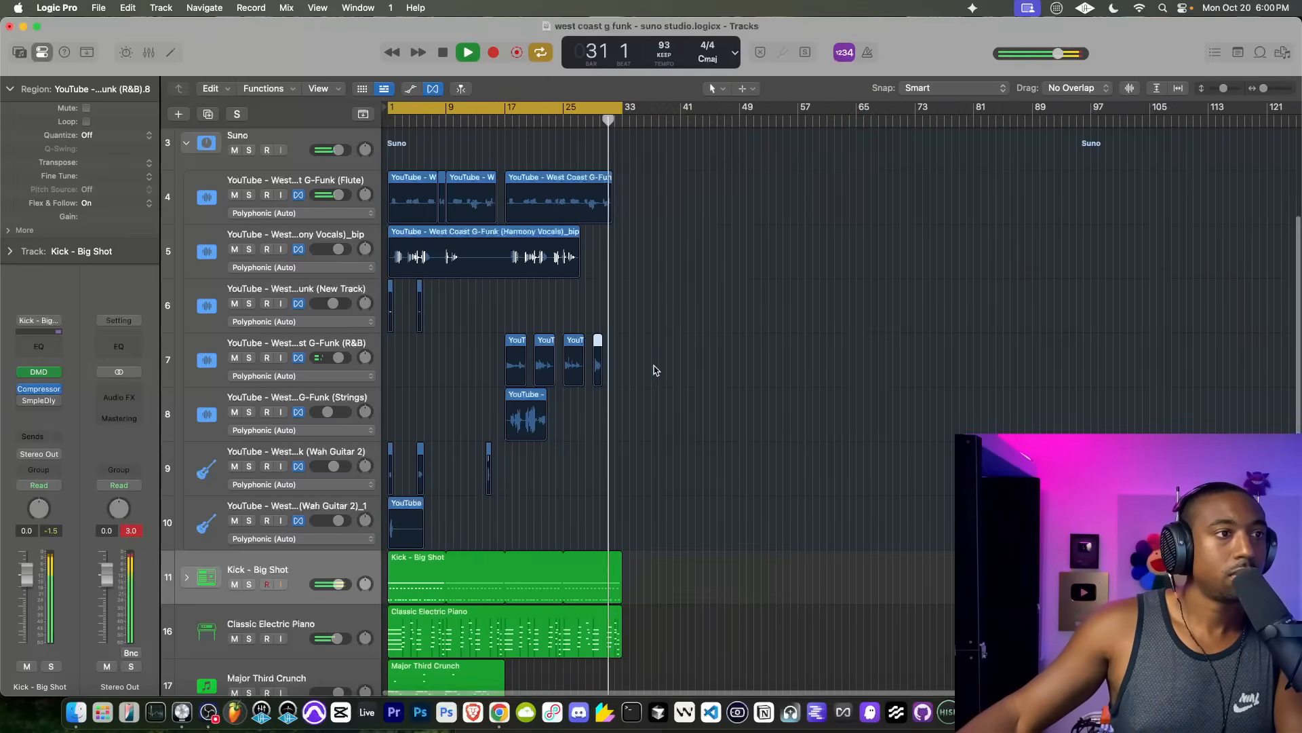
{"action": "scroll", "coordinate": [494, 283], "scroll_direction": "up", "scroll_amount": 10}
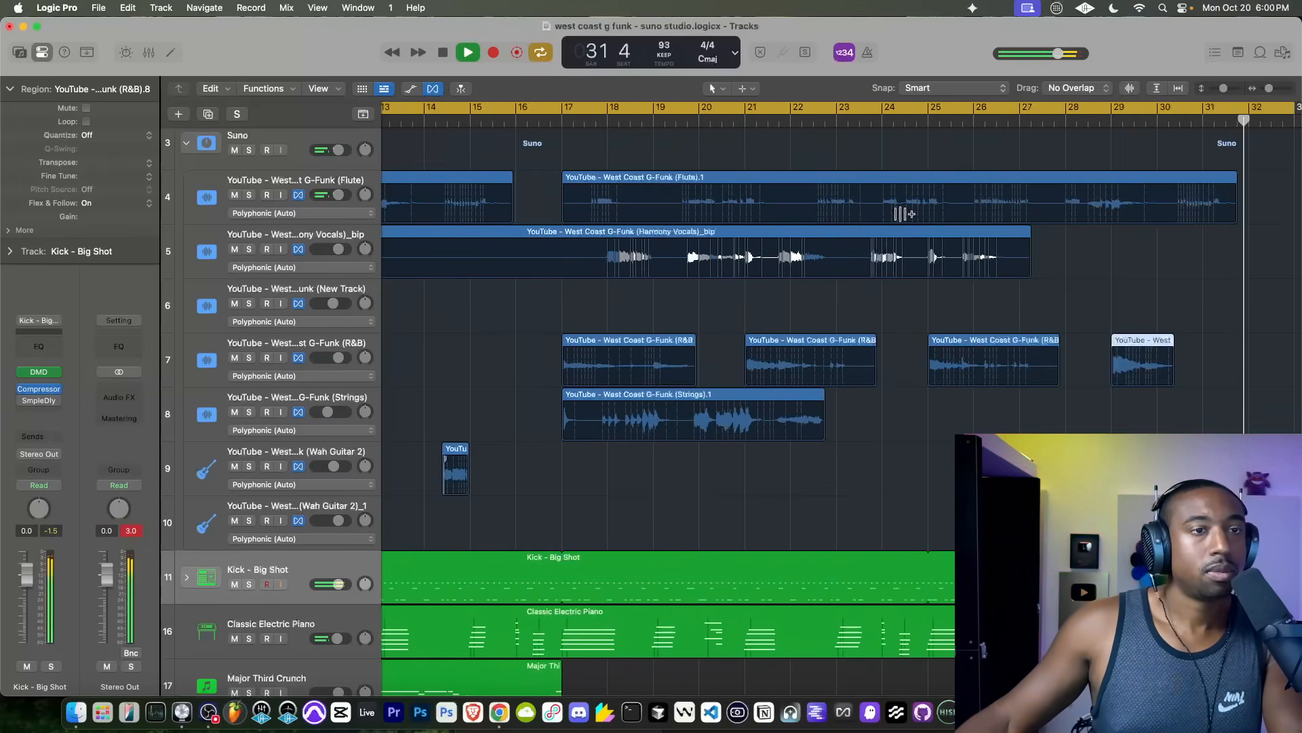
{"action": "scroll", "coordinate": [903, 214], "scroll_direction": "up", "scroll_amount": 6}
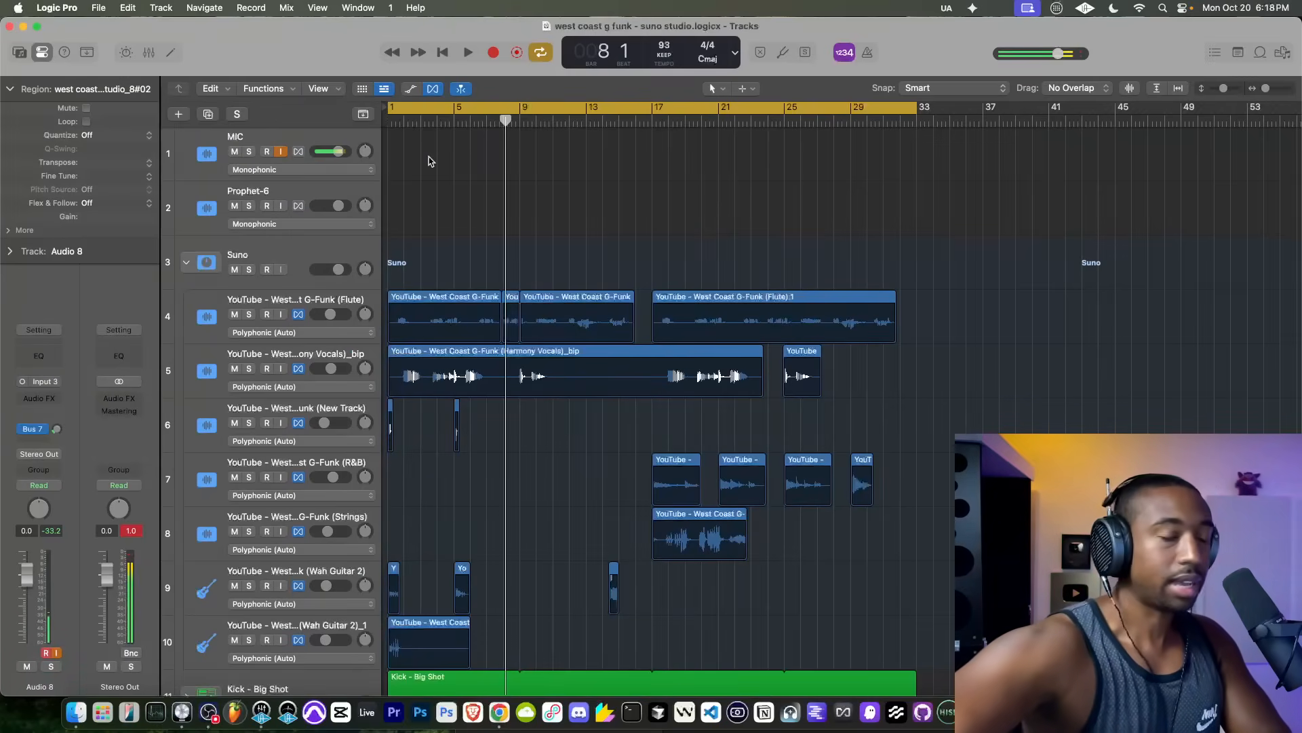
Step: Turn off input monitoring on the MIC track during playback from bar 1 and save the project
{"action": "key", "text": "Return"}
{"action": "key", "text": "space"}
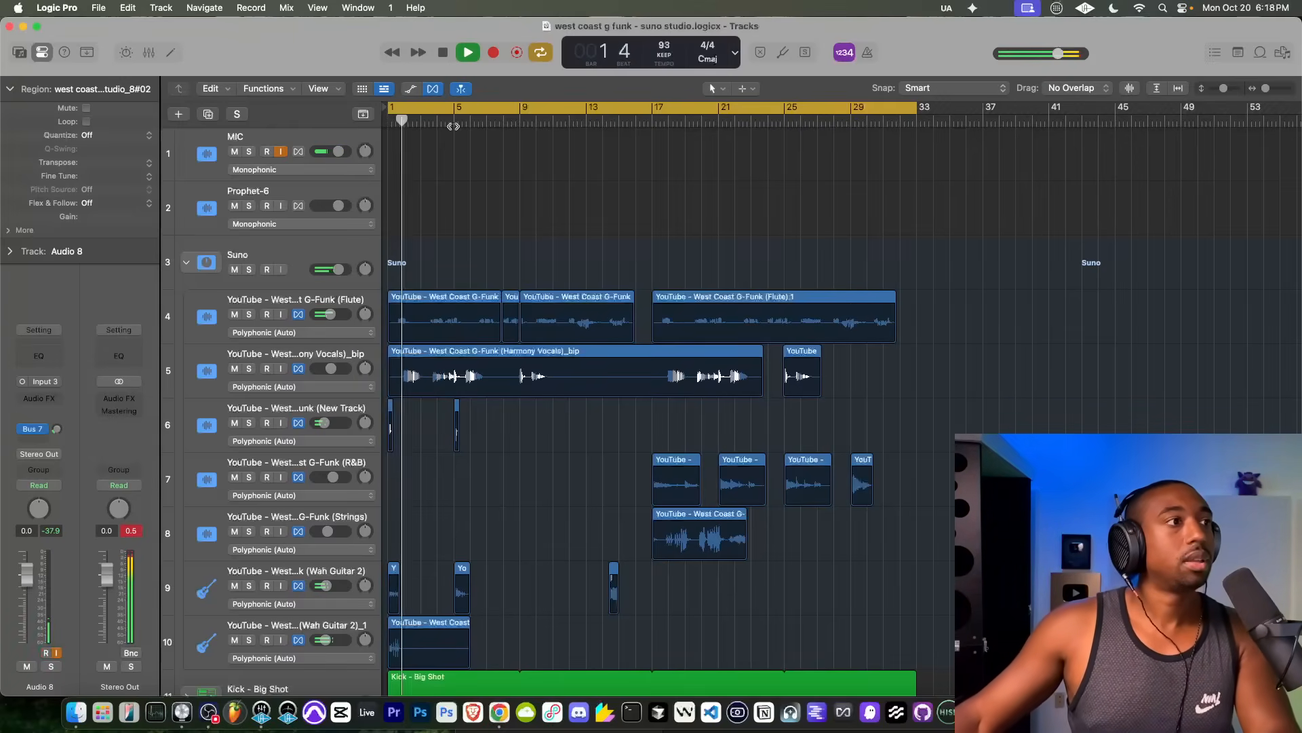
{"action": "left_click", "coordinate": [280, 152]}
{"action": "key", "text": "super+s"}
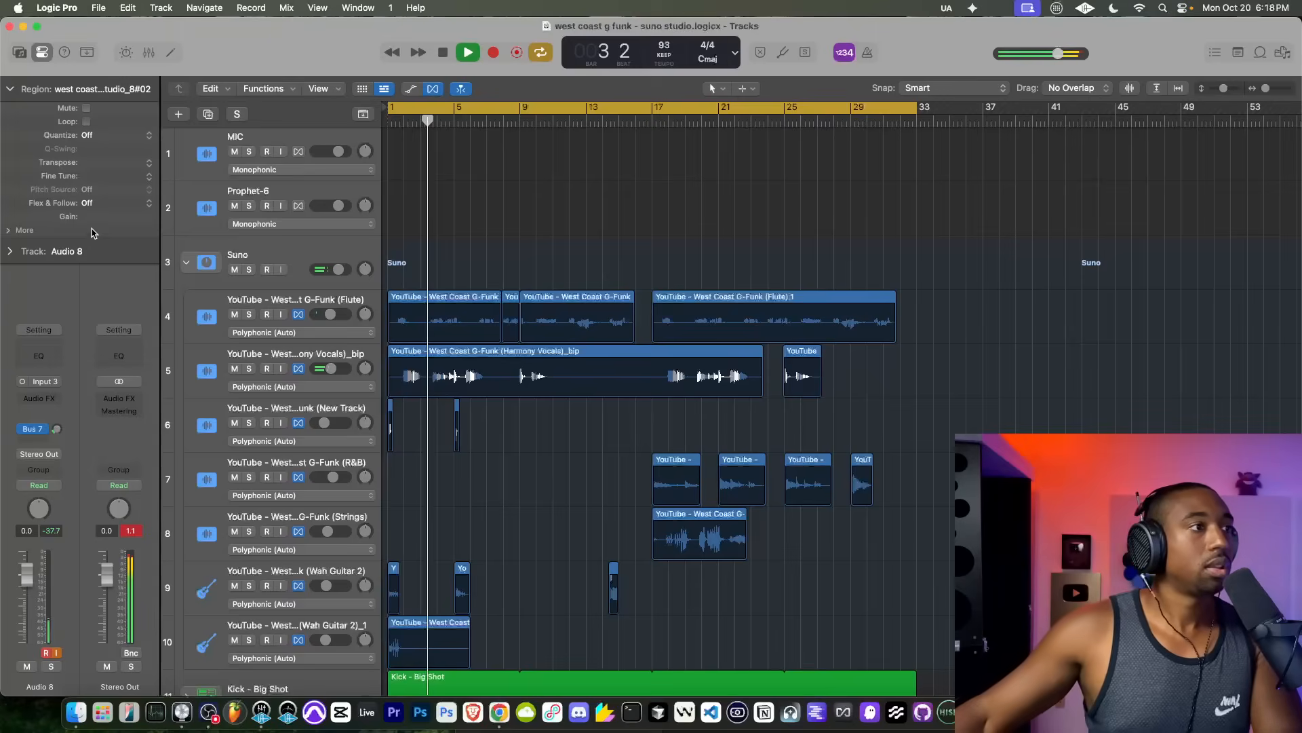
Step: Collapse the Suno stack and record-enable the lowest Audio 8 track with input monitoring off and its volume at -5.2 dB
{"action": "left_click", "coordinate": [187, 263]}
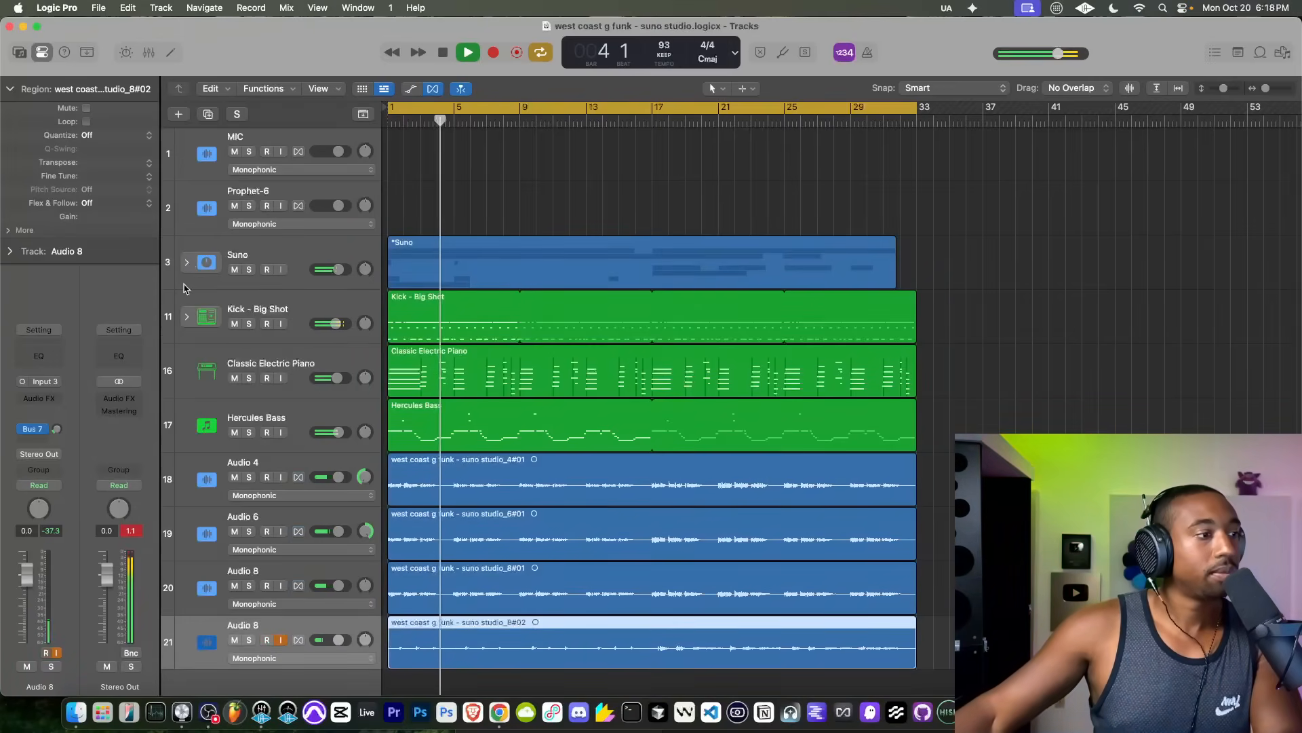
{"action": "left_click", "coordinate": [132, 531]}
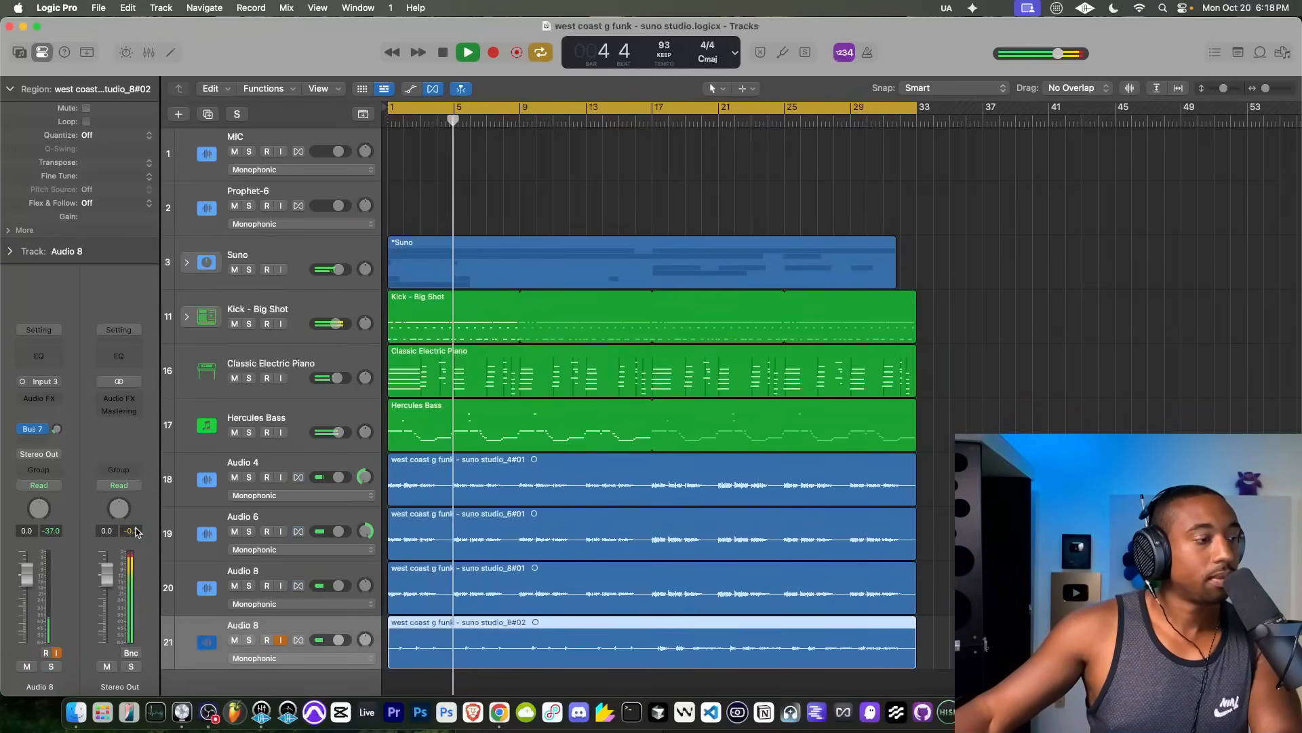
{"action": "left_click", "coordinate": [267, 640]}
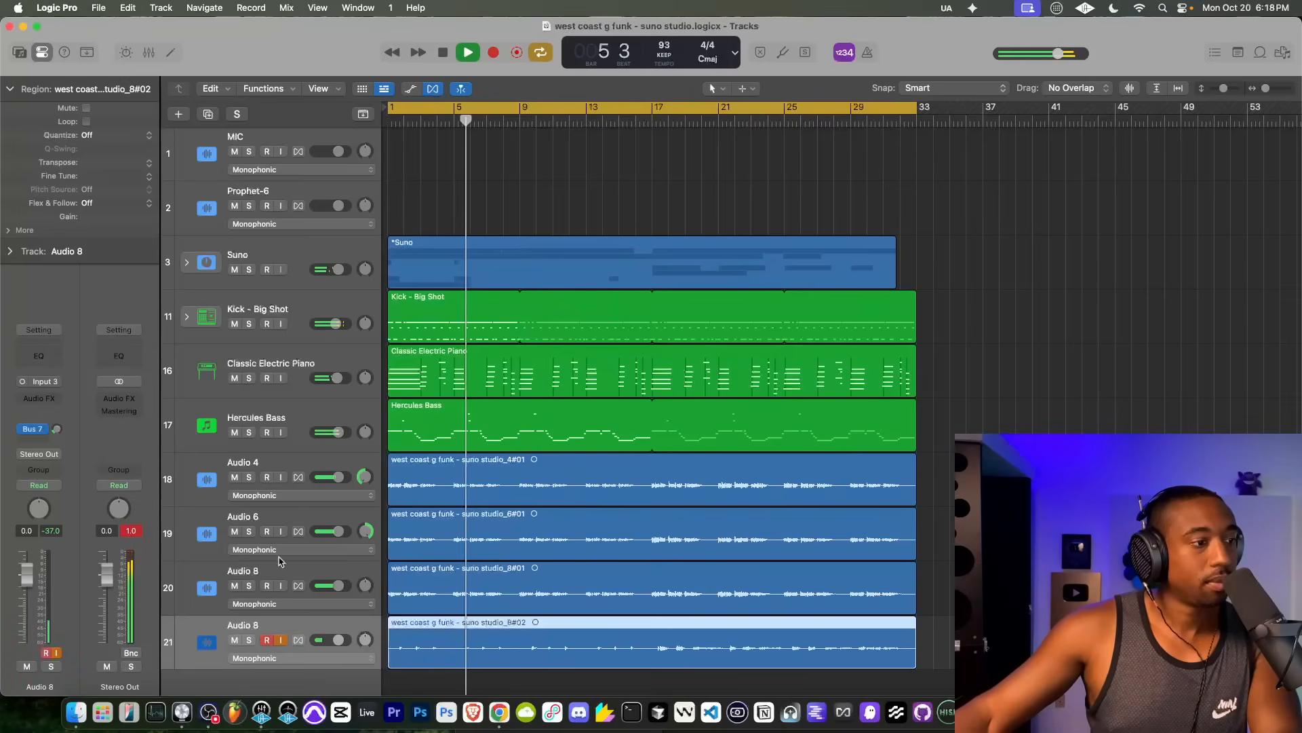
{"action": "left_click", "coordinate": [282, 640]}
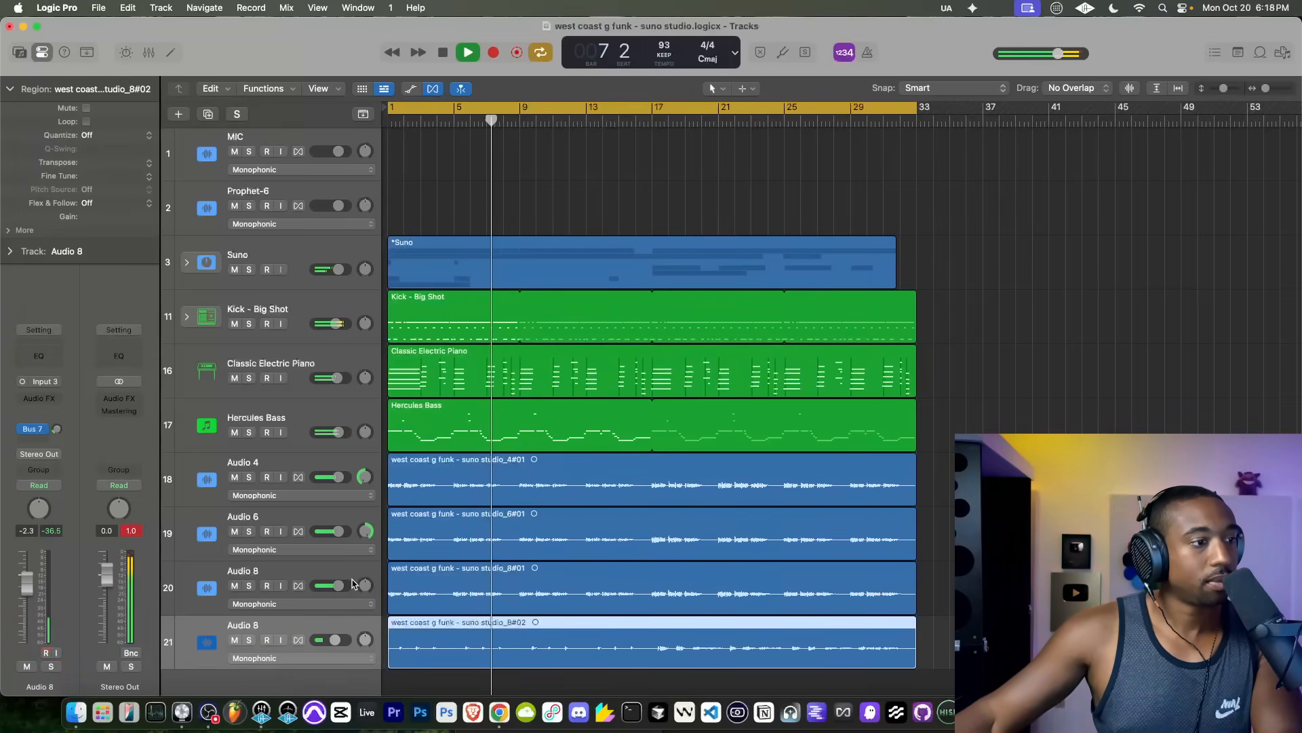
{"action": "left_click_drag", "start_coordinate": [335, 640], "coordinate": [330, 641]}
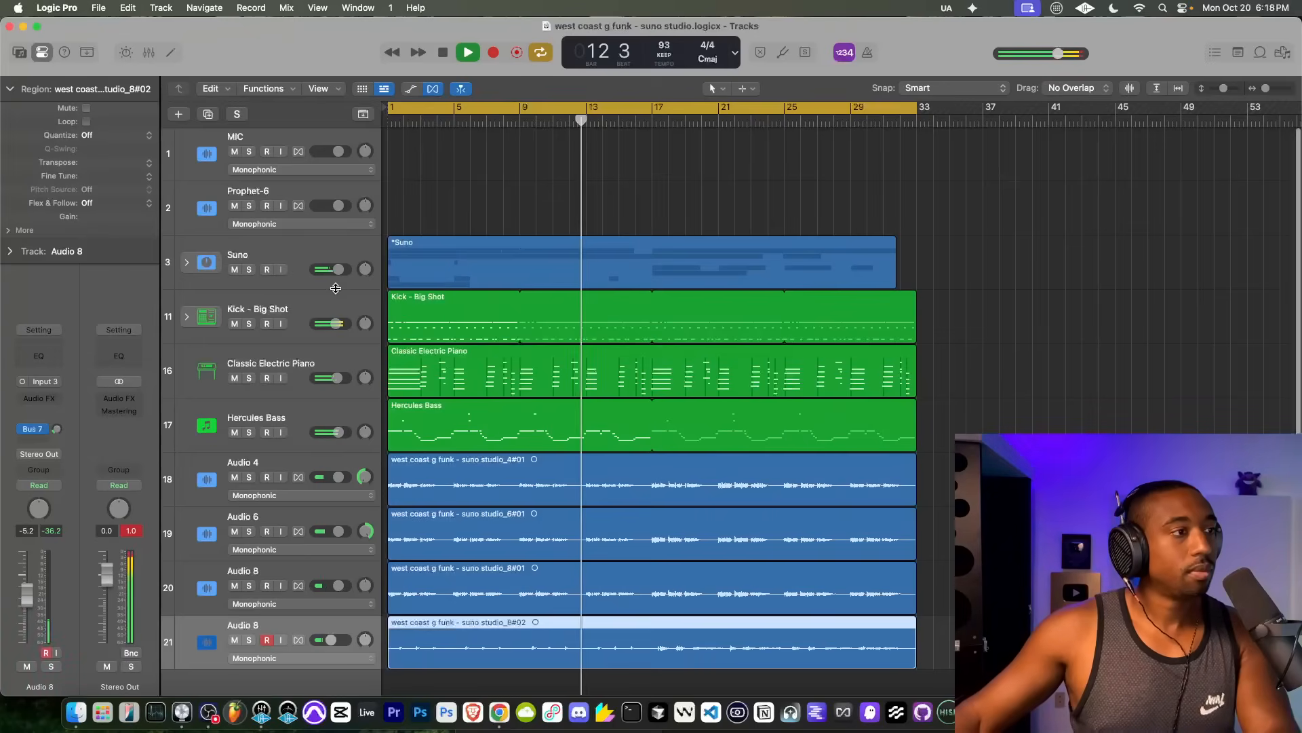
Step: Group all tracks from Suno down to the lowest Audio 8 into a summing track stack
{"action": "left_click", "coordinate": [242, 256]}
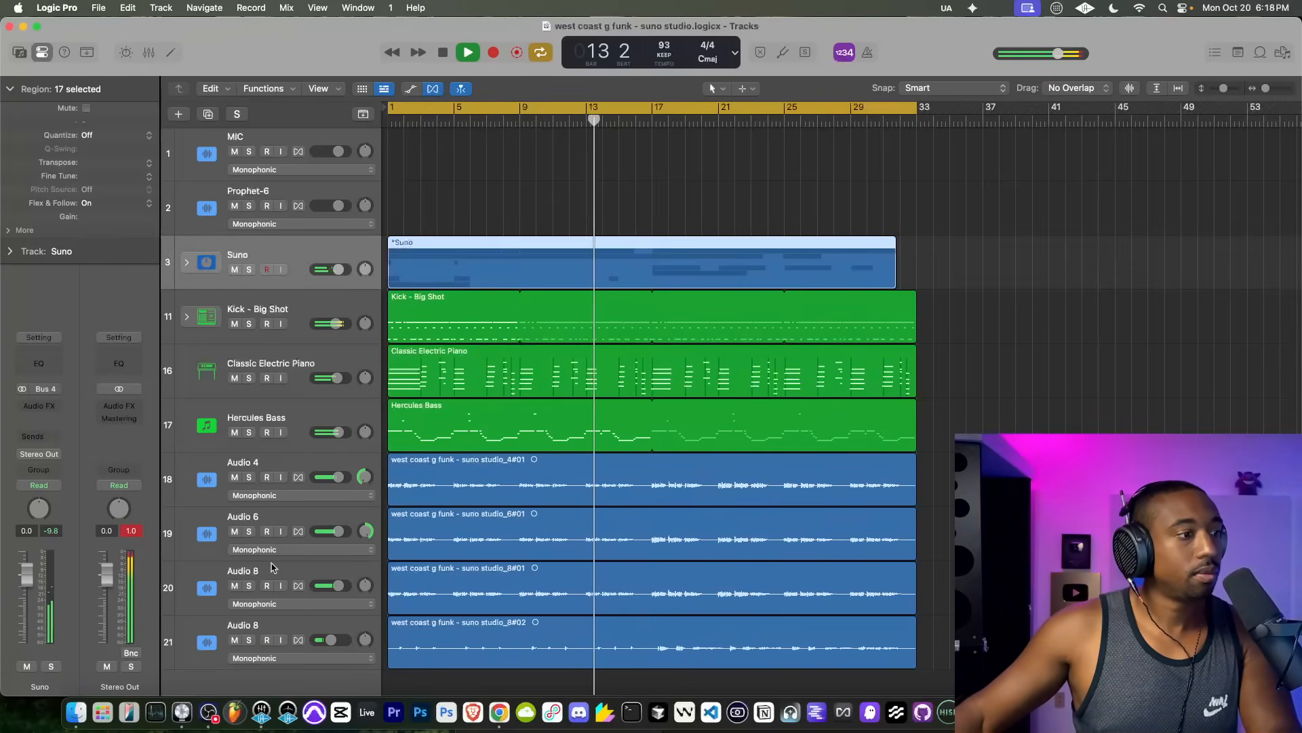
{"action": "left_click", "coordinate": [244, 625], "text": "shift"}
{"action": "right_click", "coordinate": [246, 627]}
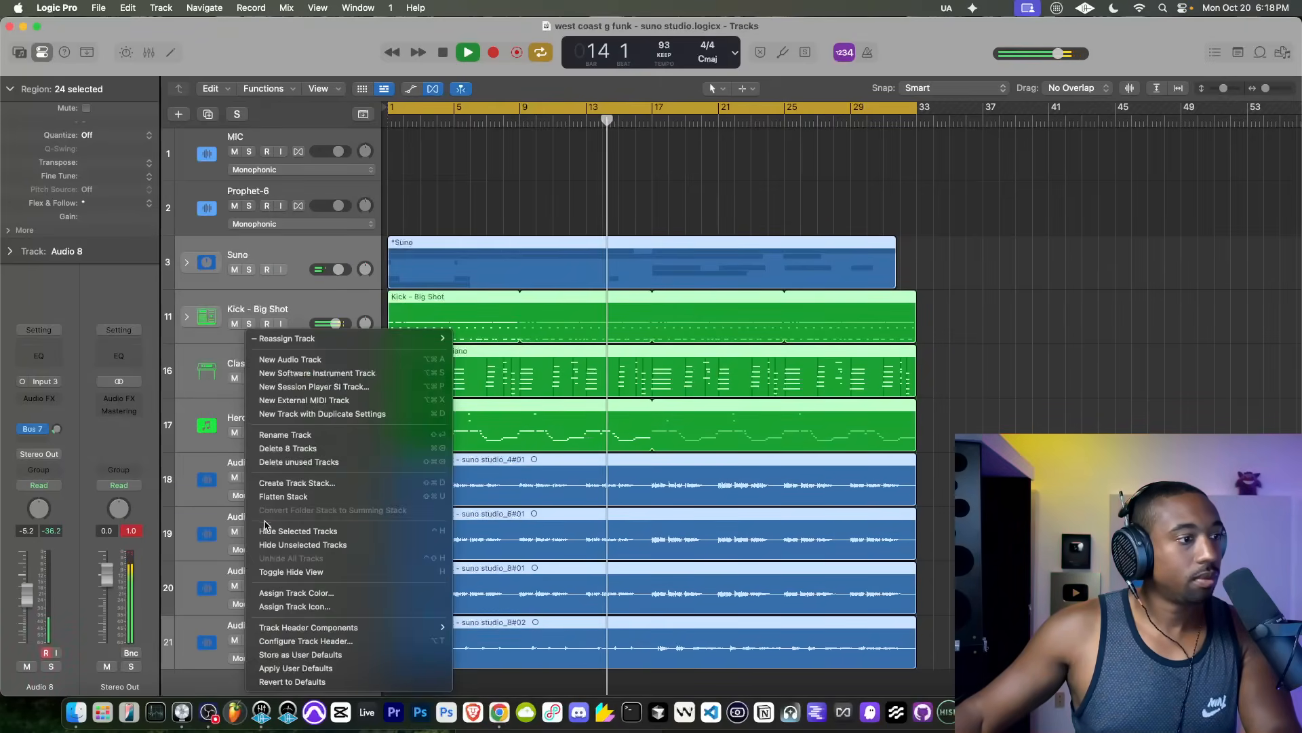
{"action": "left_click", "coordinate": [284, 483]}
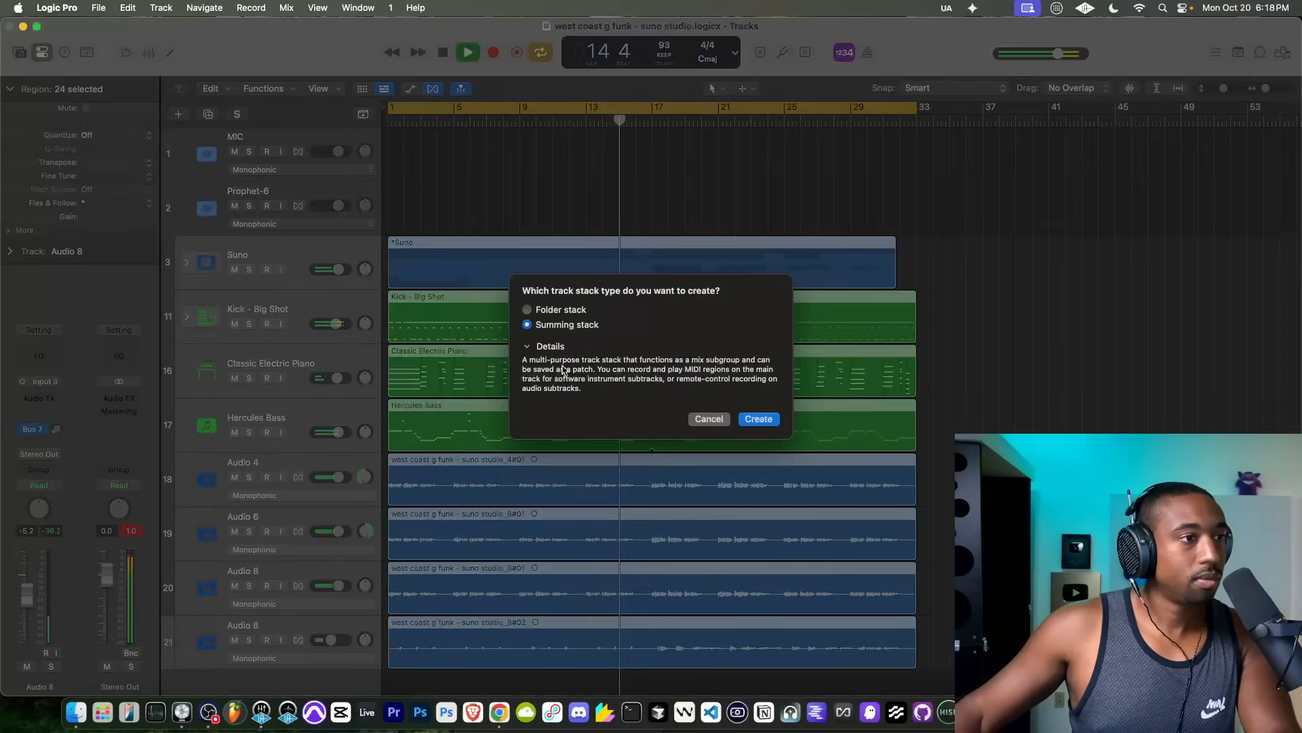
{"action": "left_click", "coordinate": [757, 419]}
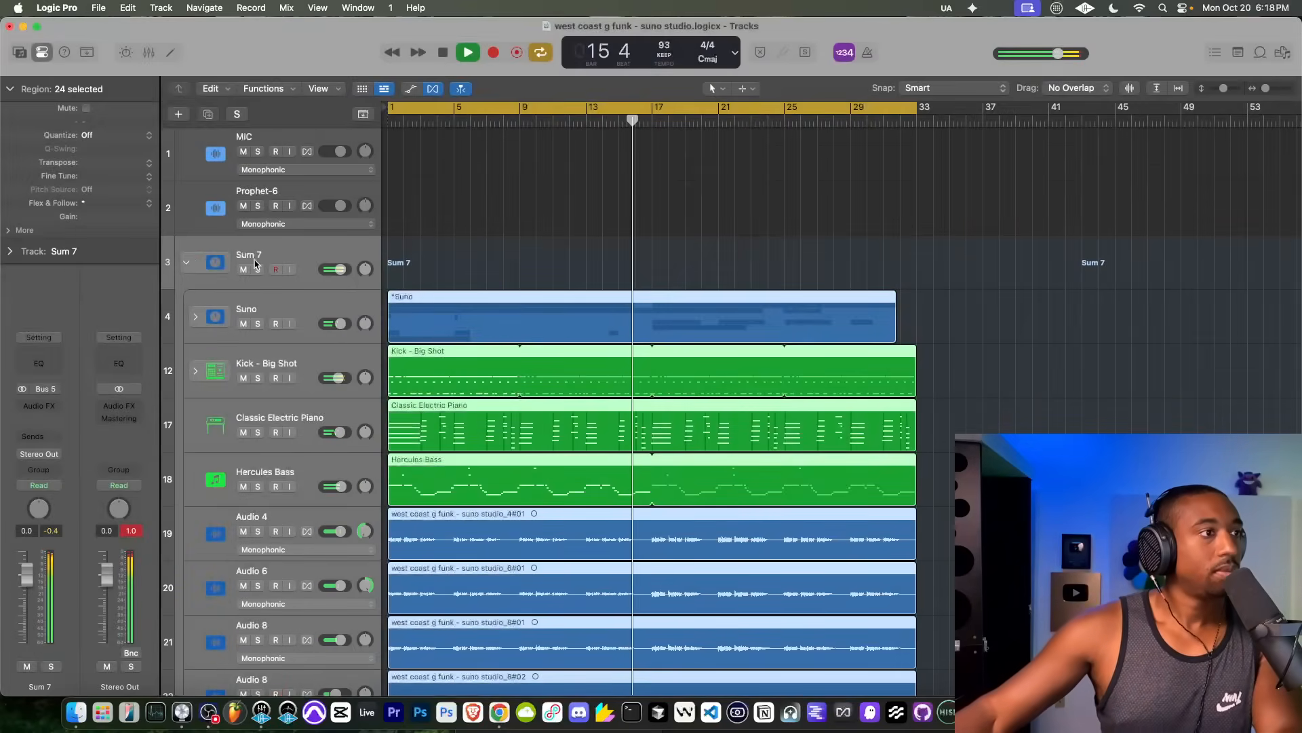
Step: Rename the new summing stack as total mix and collapse it
{"action": "double_click", "coordinate": [254, 257]}
{"action": "type", "text": "total mix"}
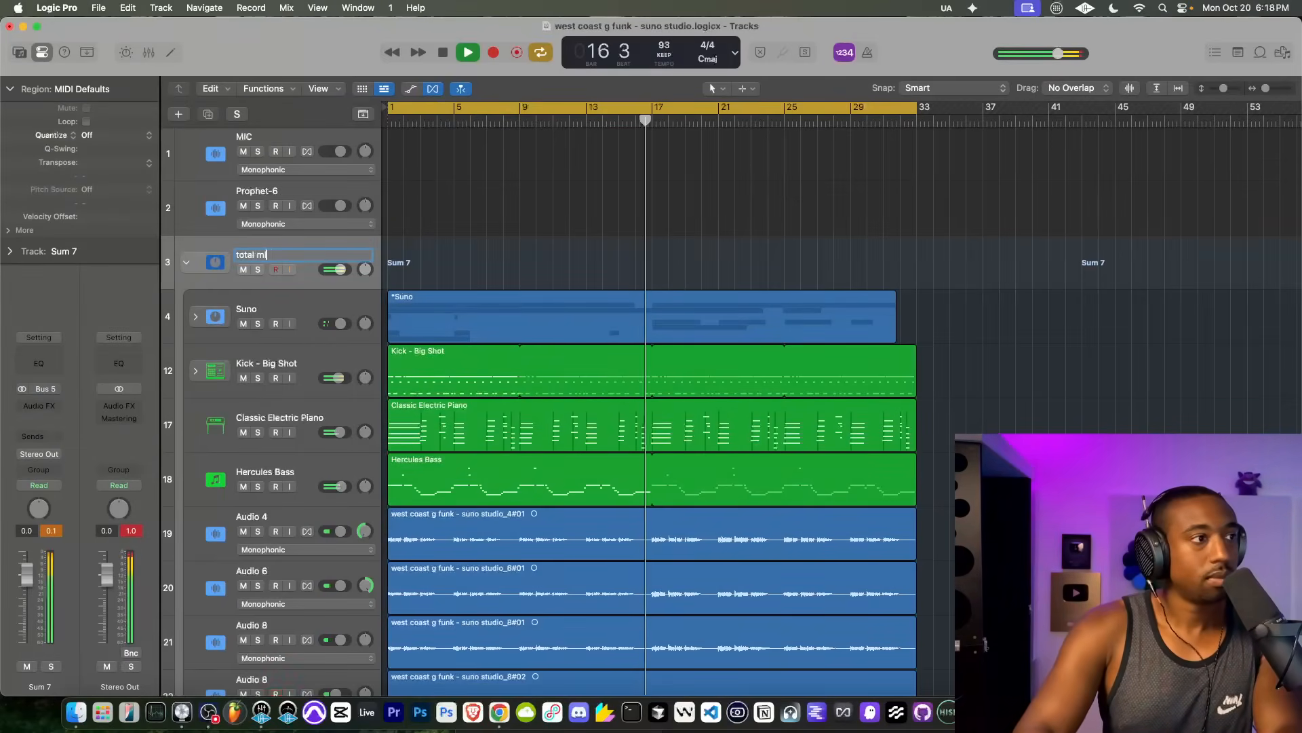
{"action": "key", "text": "Return"}
{"action": "left_click", "coordinate": [185, 262]}
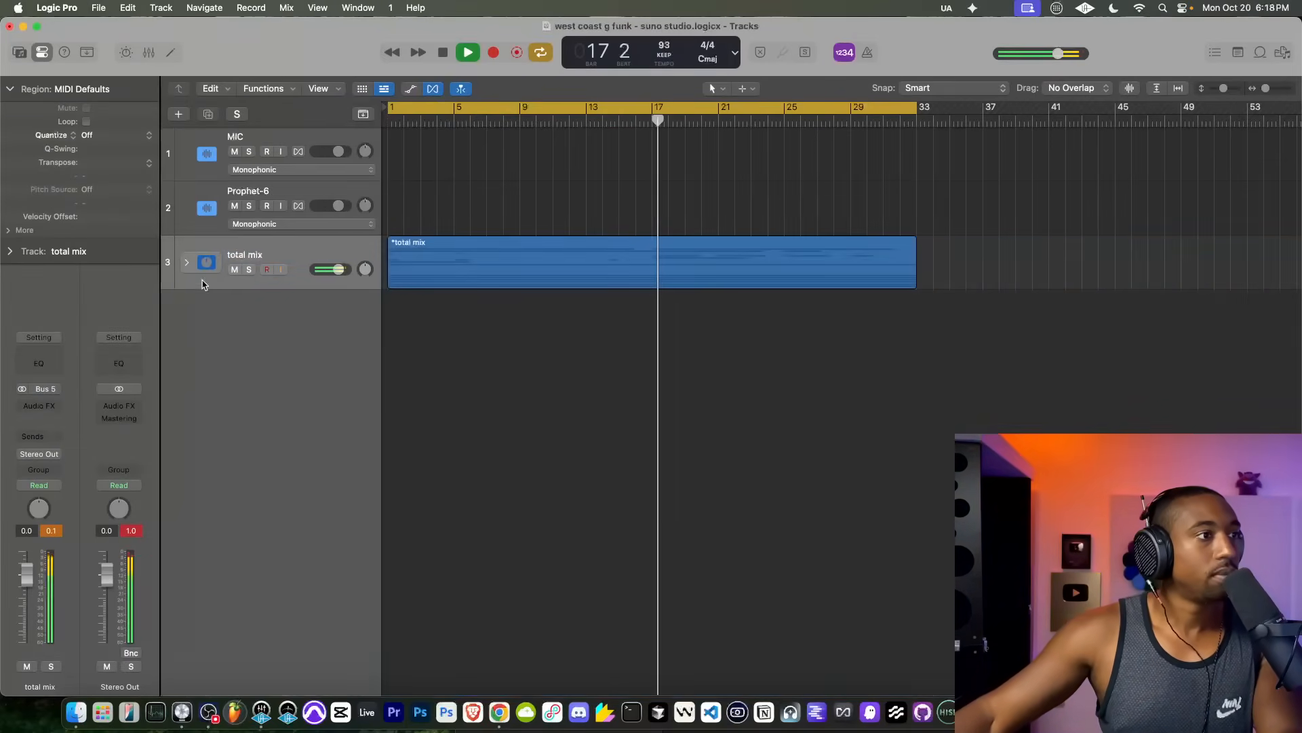
Step: Insert a Compressor on the total mix stack, with its threshold raised to maximum and the Studio FET circuit type
{"action": "left_click", "coordinate": [47, 406]}
{"action": "mouse_move", "coordinate": [59, 525]}
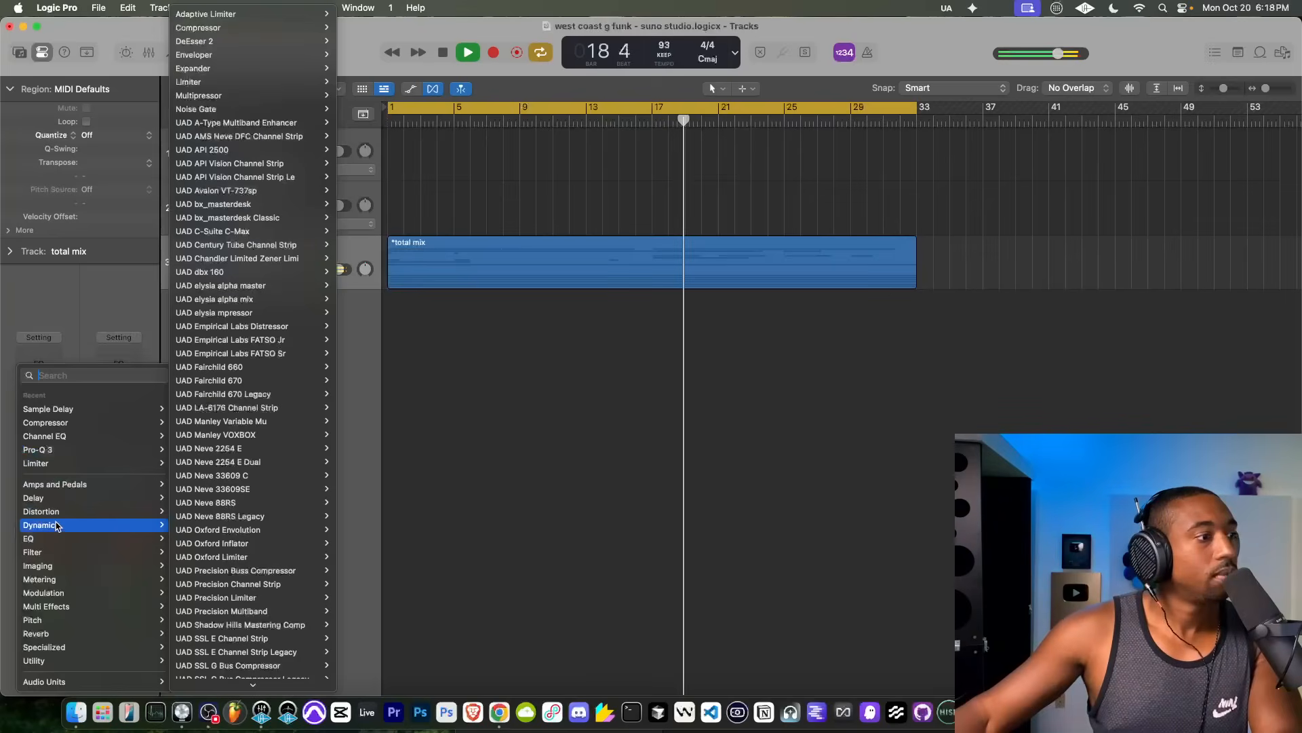
{"action": "left_click", "coordinate": [217, 27]}
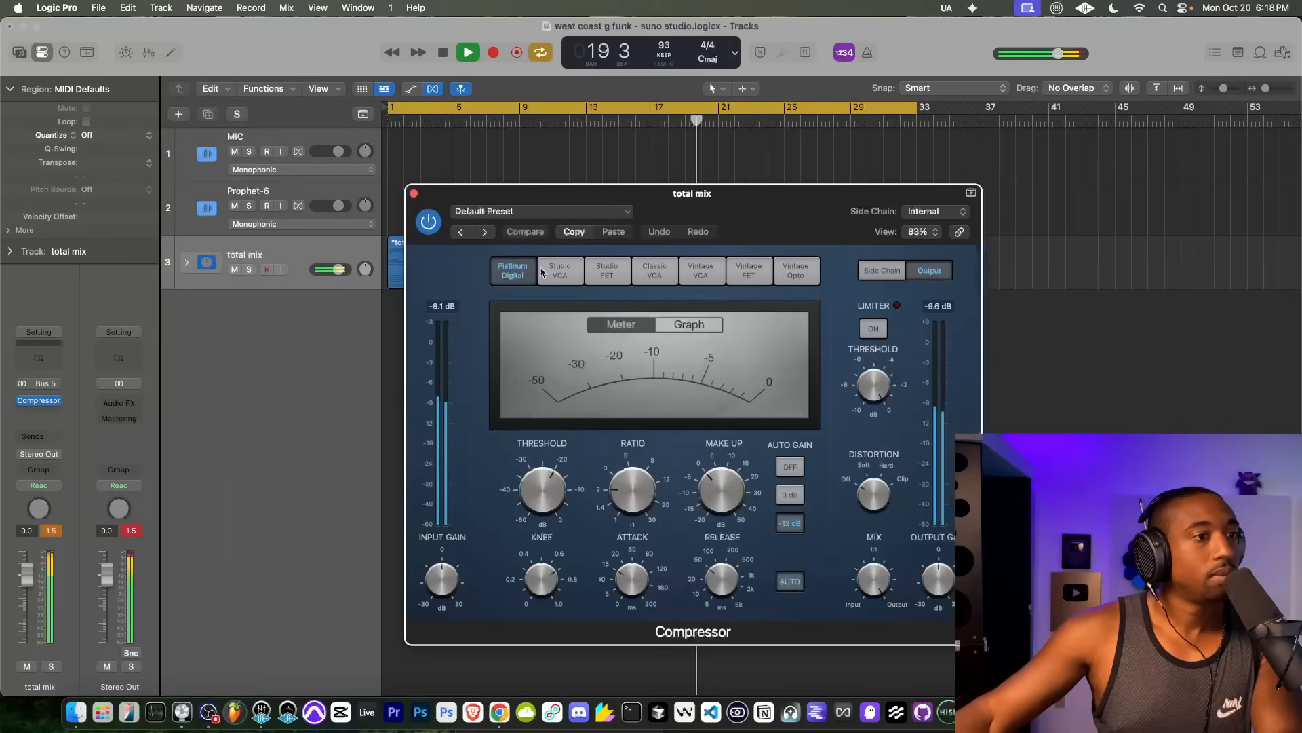
{"action": "left_click_drag", "start_coordinate": [866, 489], "coordinate": [869, 480]}
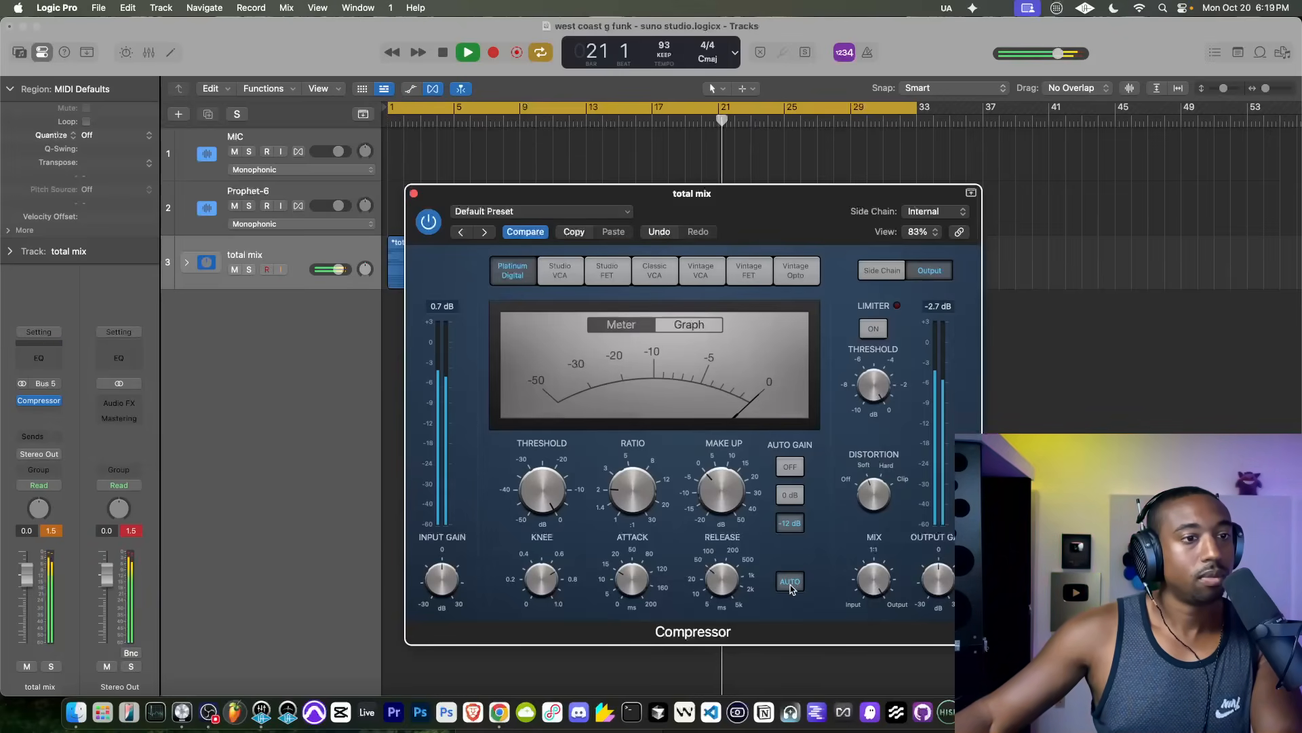
{"action": "left_click", "coordinate": [607, 270]}
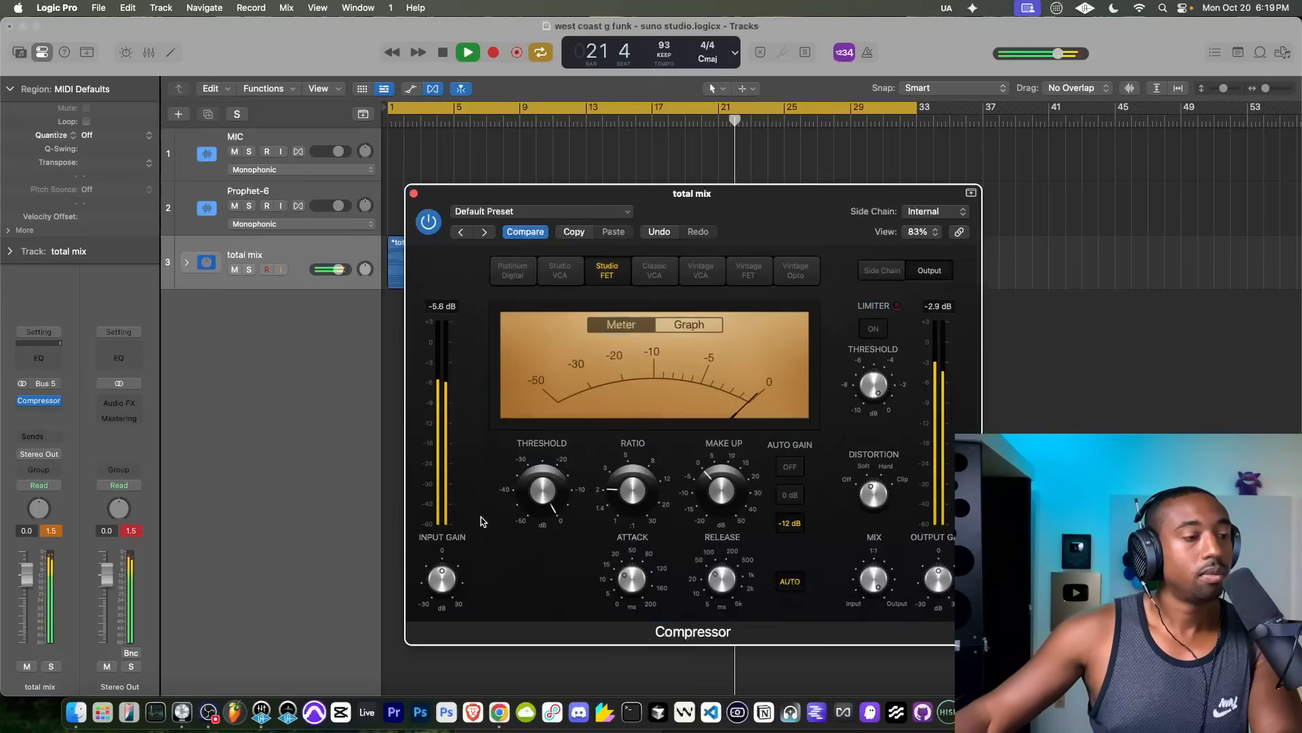
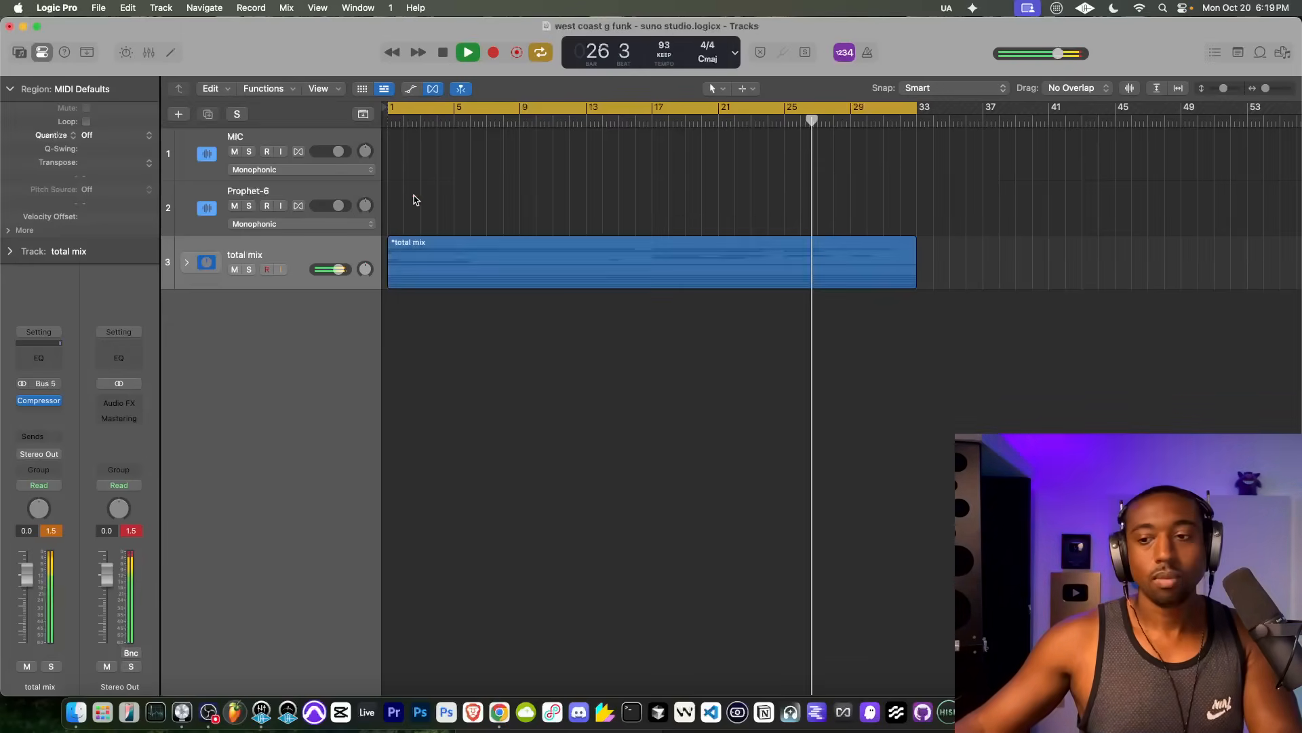
Step: Insert a stereo Expander on the total mix stack after the Compressor and raise its threshold to -10.5 dB
{"action": "left_click", "coordinate": [413, 194]}
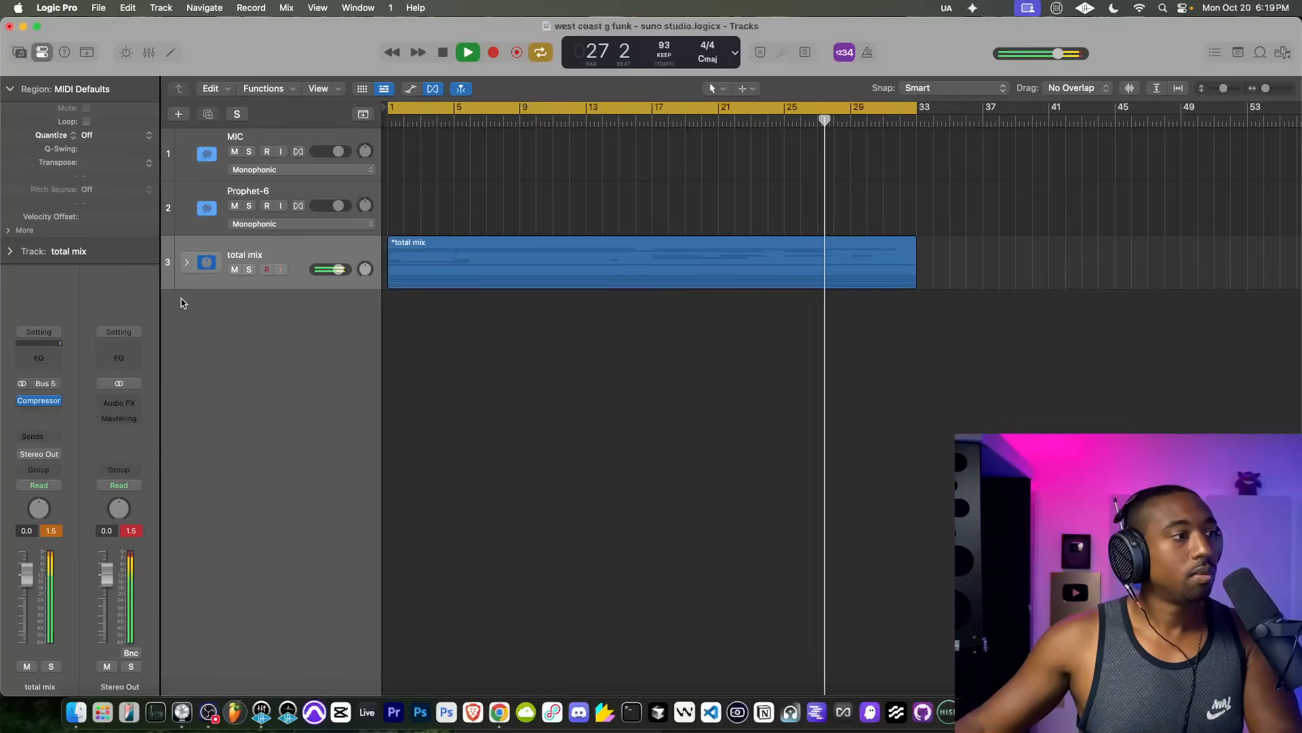
{"action": "left_click", "coordinate": [39, 414]}
{"action": "type", "text": "expand"}
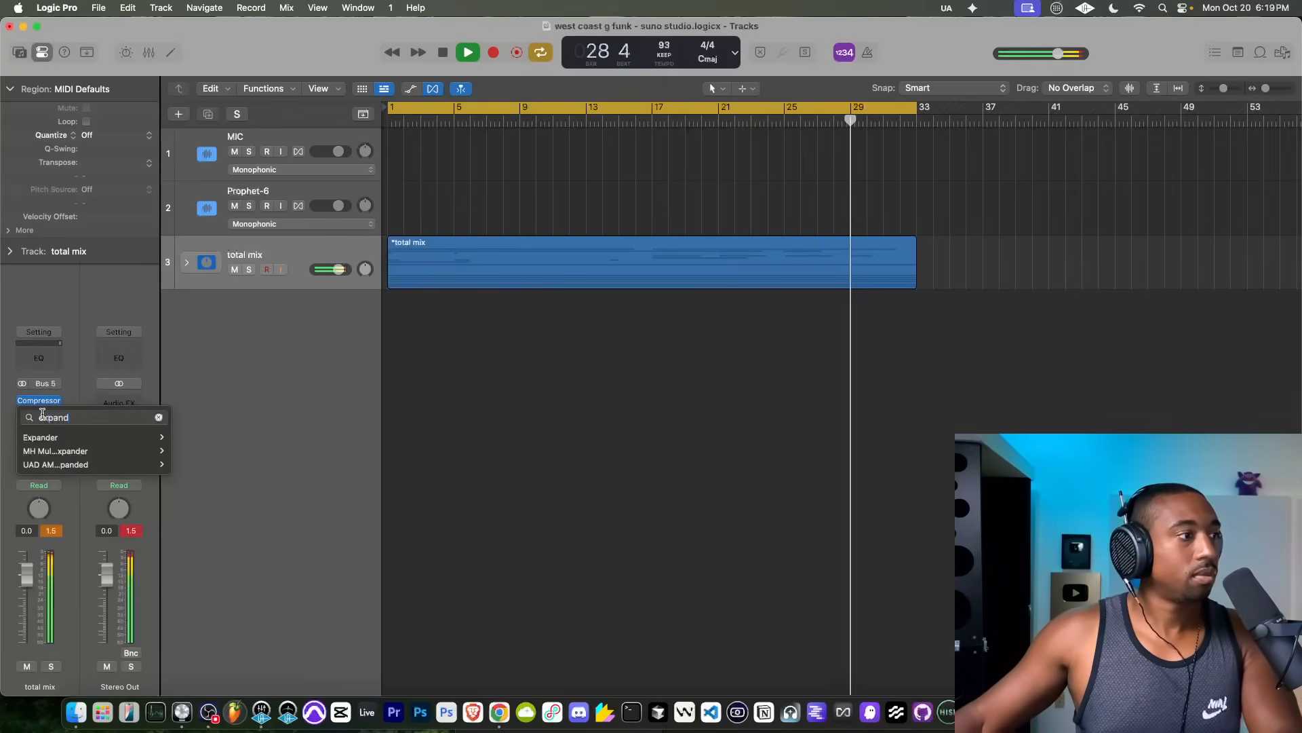
{"action": "mouse_move", "coordinate": [40, 437]}
{"action": "left_click", "coordinate": [180, 436]}
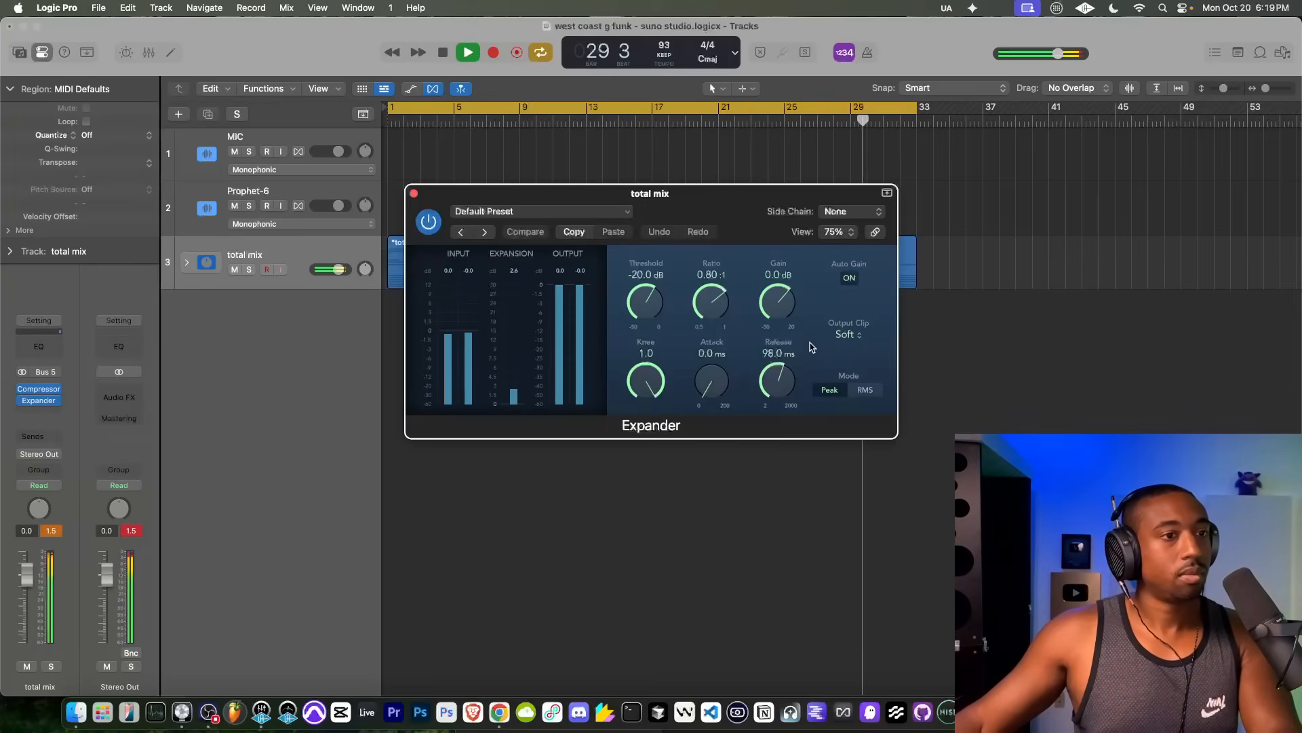
{"action": "left_click_drag", "start_coordinate": [655, 310], "coordinate": [654, 282]}
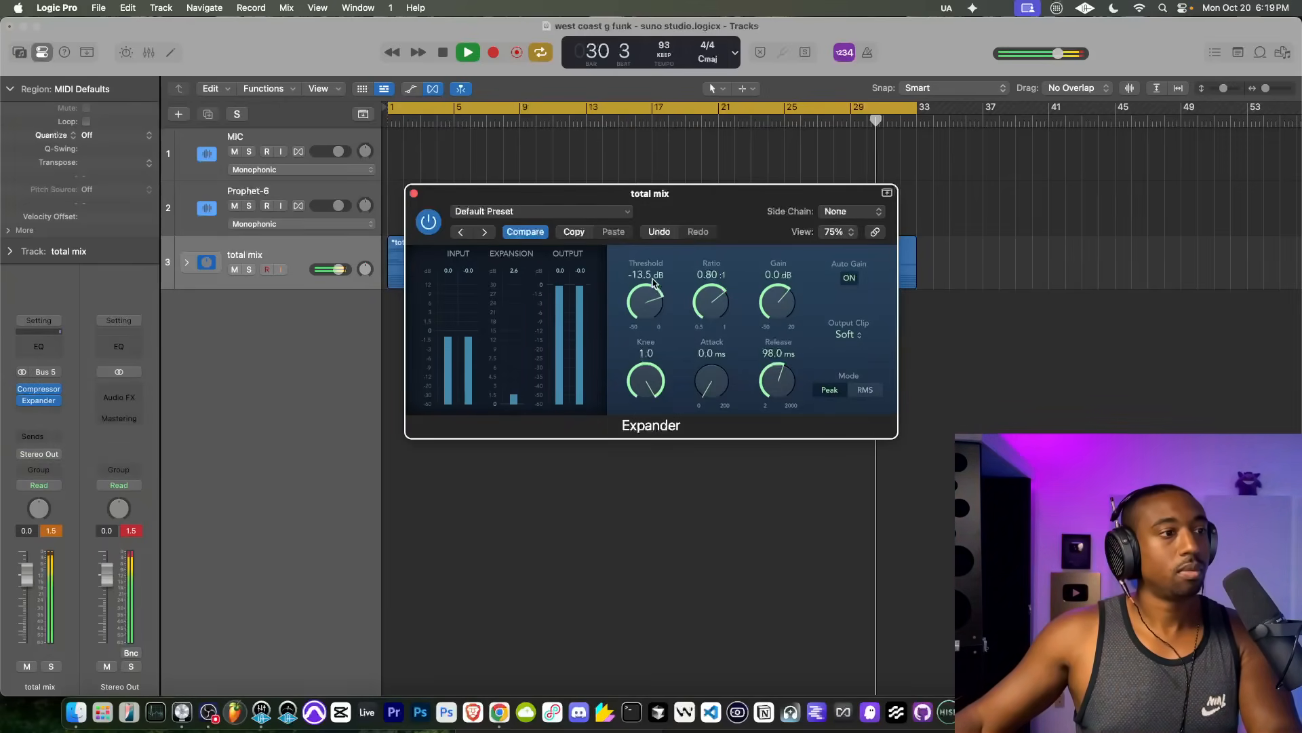
Step: Try the Expander with output clip off, then restore the output clip to Soft
{"action": "left_click", "coordinate": [848, 334]}
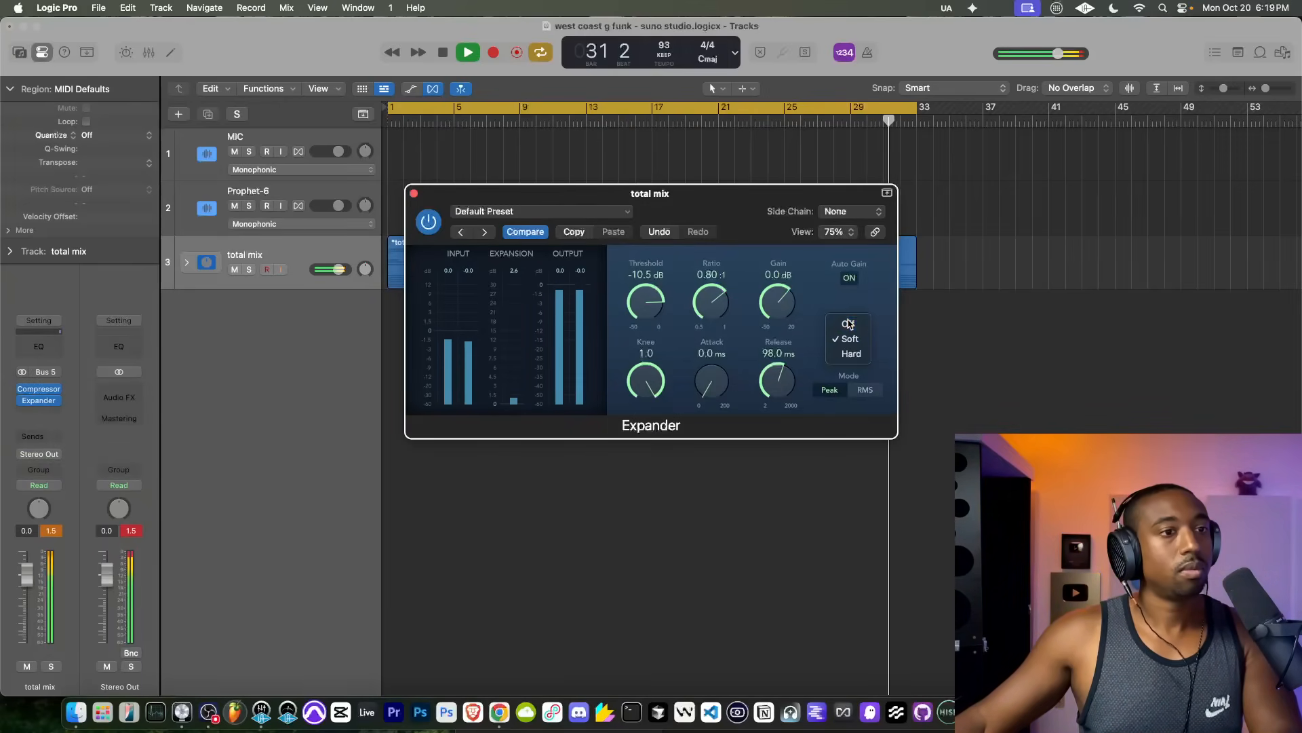
{"action": "left_click", "coordinate": [845, 323]}
{"action": "left_click", "coordinate": [848, 334]}
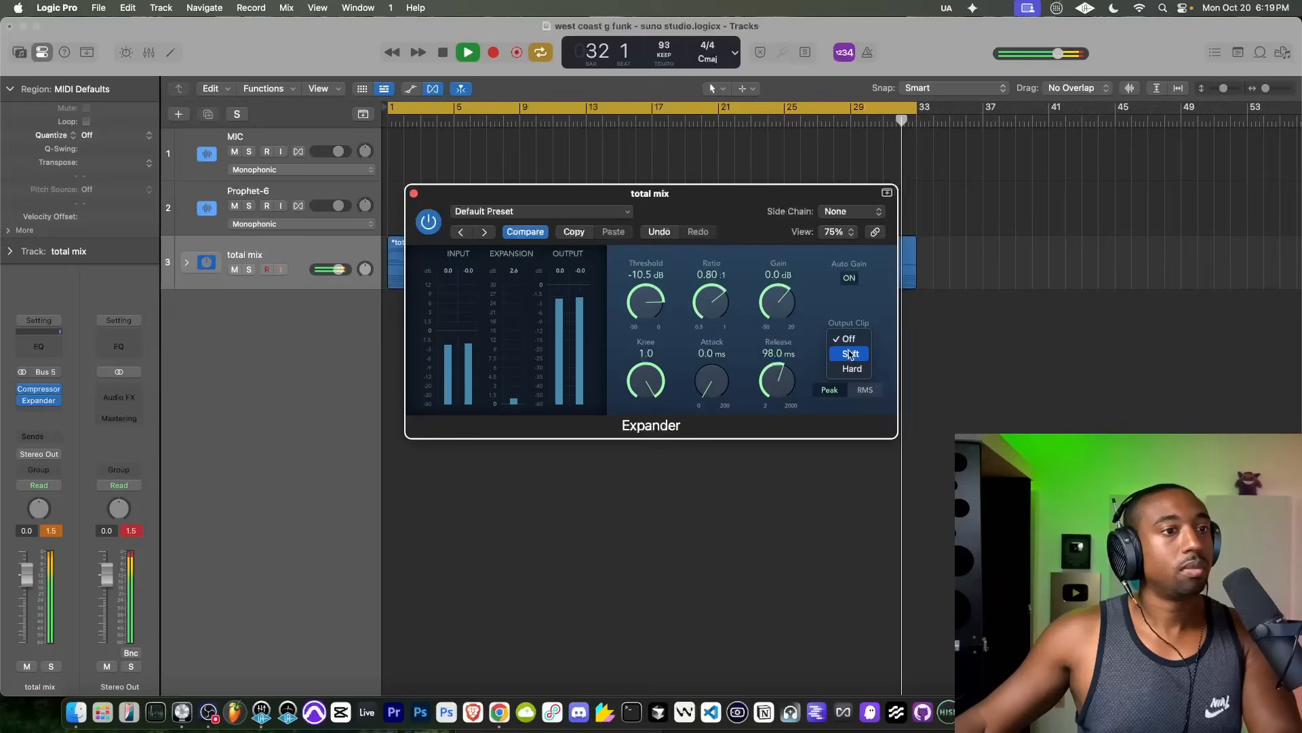
{"action": "left_click", "coordinate": [847, 348]}
Step: Set the total mix Compressor's distortion to Off and its input gain to +1.0 dB, leaving both plug-in windows closed
{"action": "left_click", "coordinate": [39, 389]}
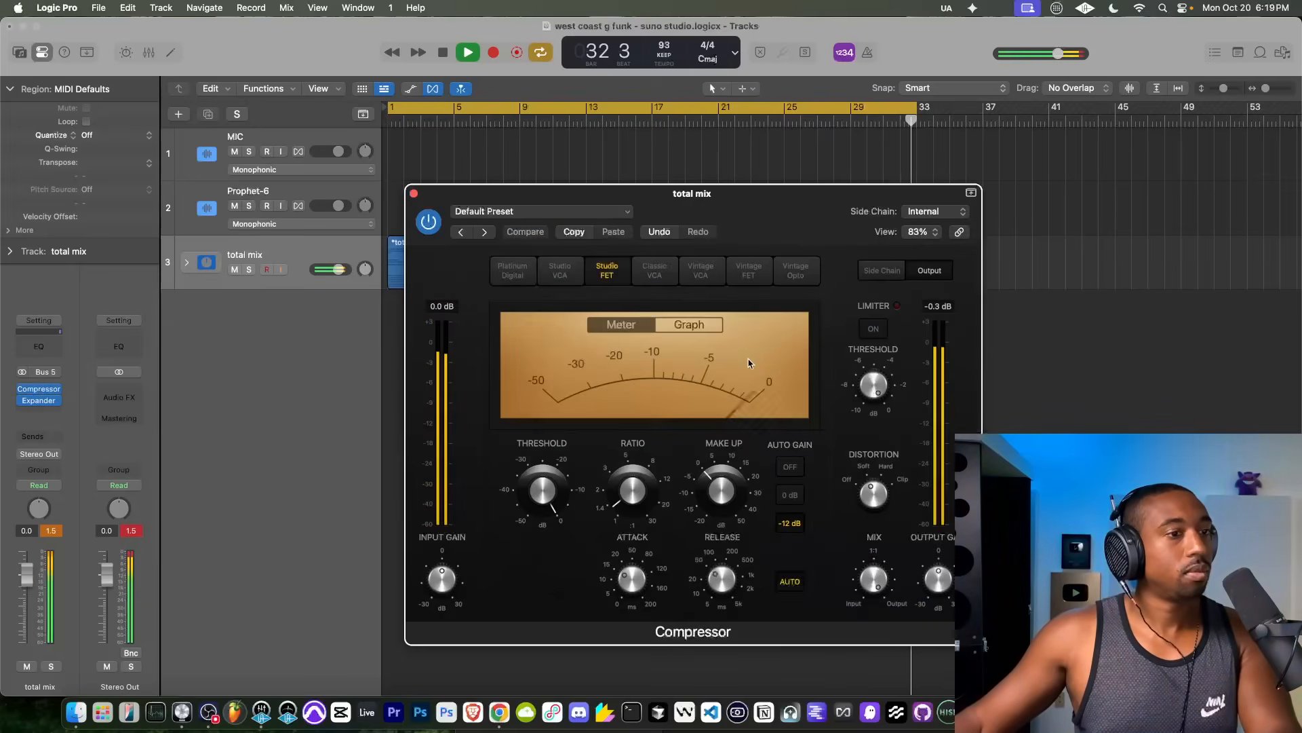
{"action": "left_click", "coordinate": [848, 482]}
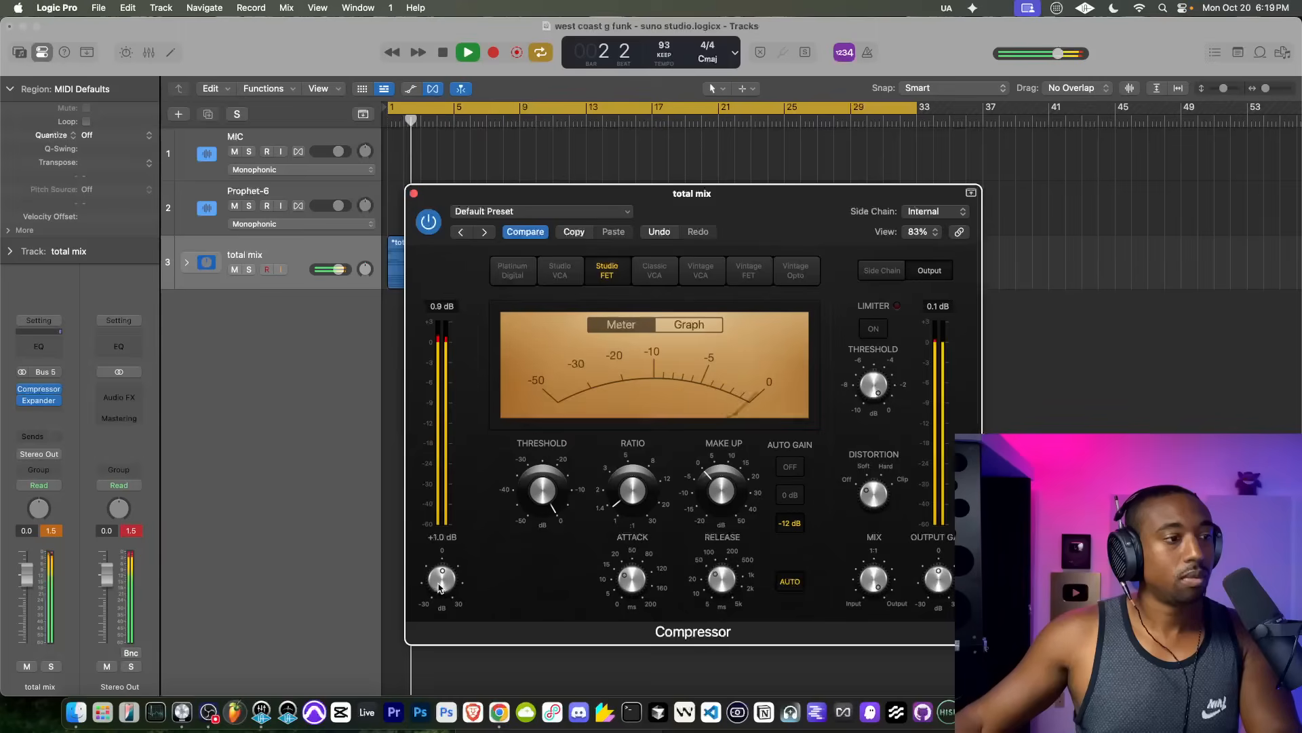
{"action": "left_click_drag", "start_coordinate": [439, 586], "coordinate": [440, 587]}
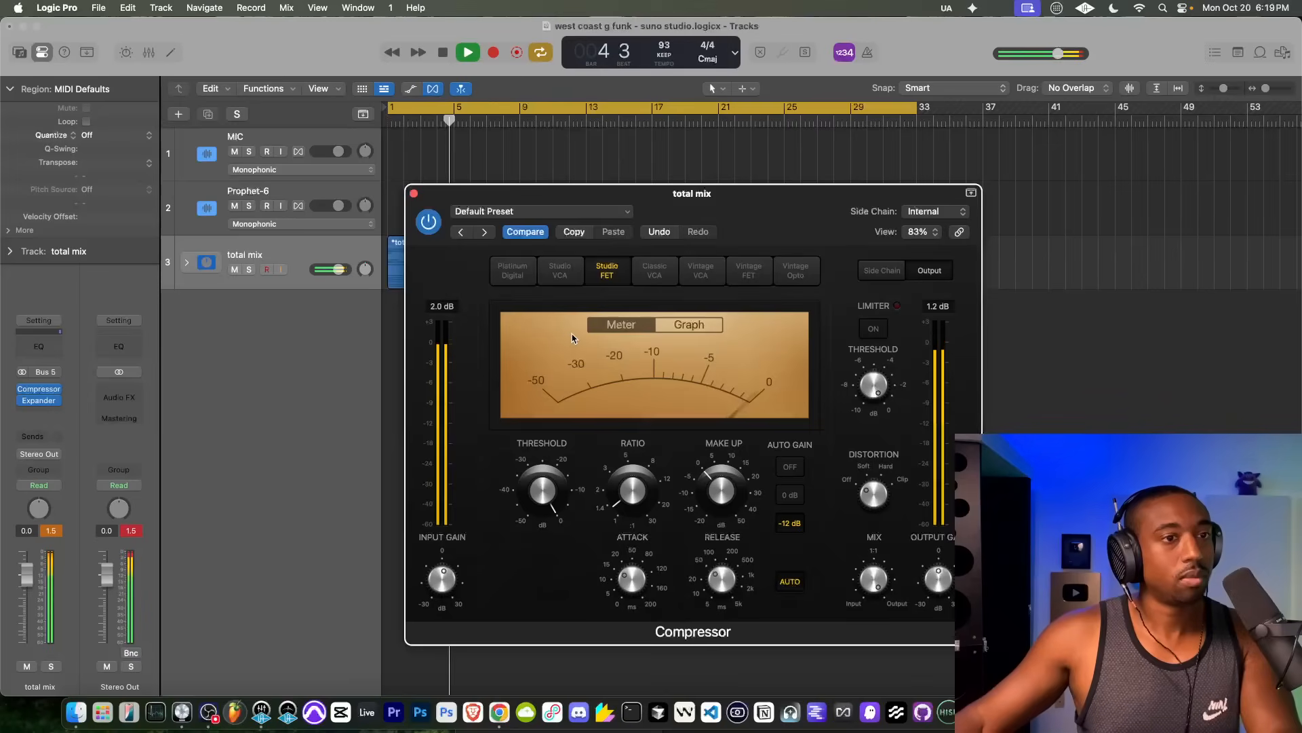
{"action": "left_click", "coordinate": [413, 194]}
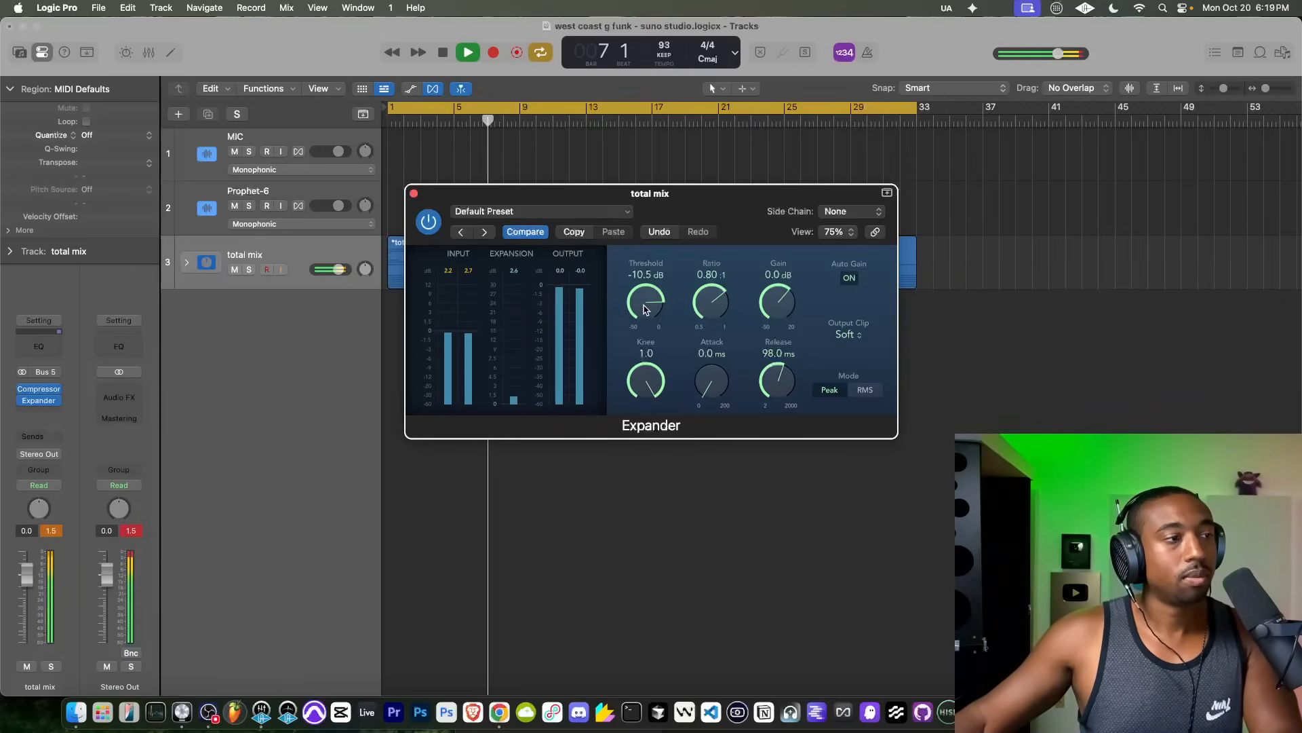
{"action": "left_click", "coordinate": [414, 194]}
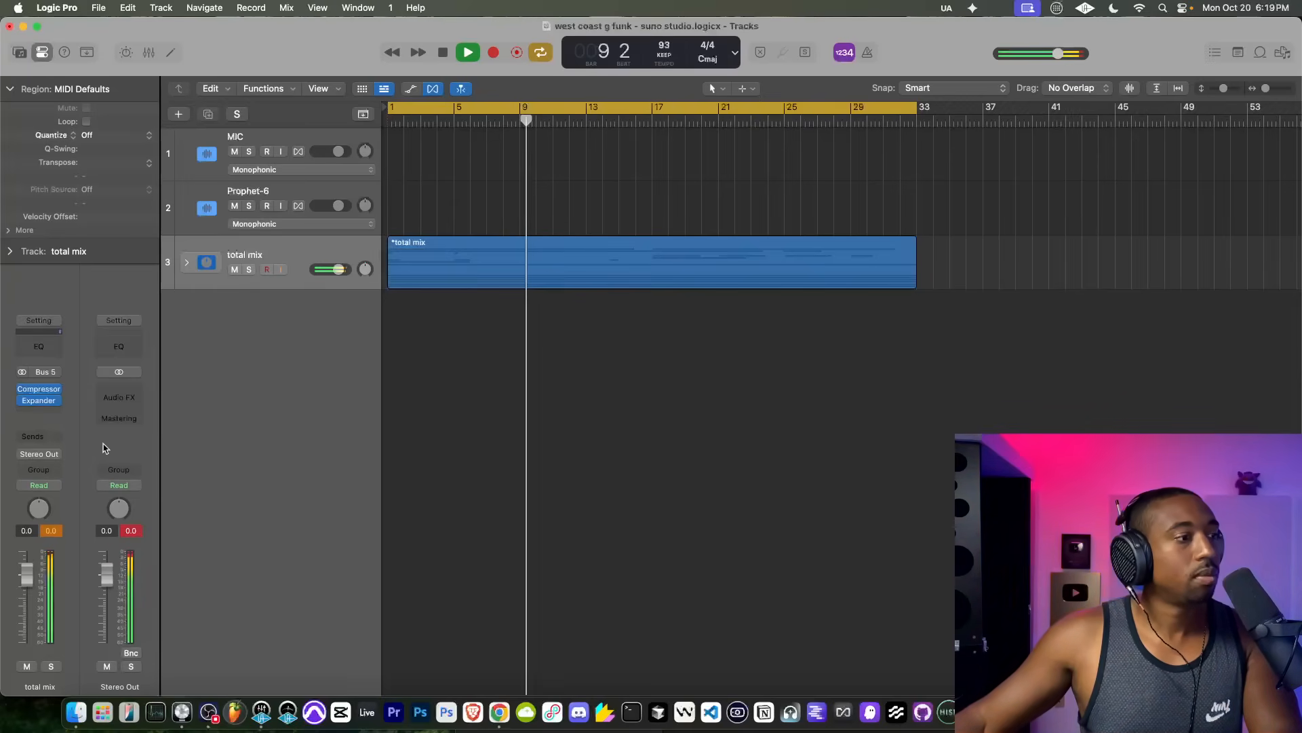
Step: Insert a Channel EQ on the total mix stack with HQ on, Side Only processing and a slightly raised master gain
{"action": "left_click", "coordinate": [38, 410]}
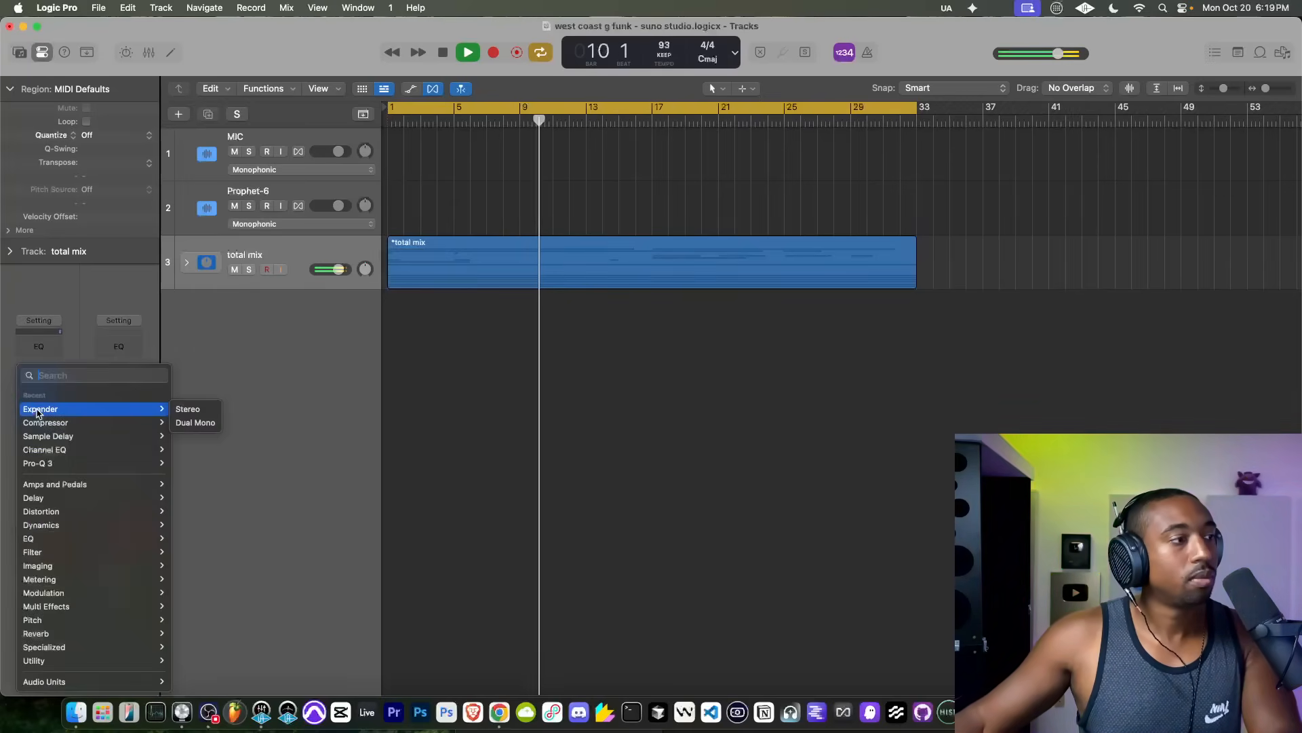
{"action": "left_click", "coordinate": [60, 450]}
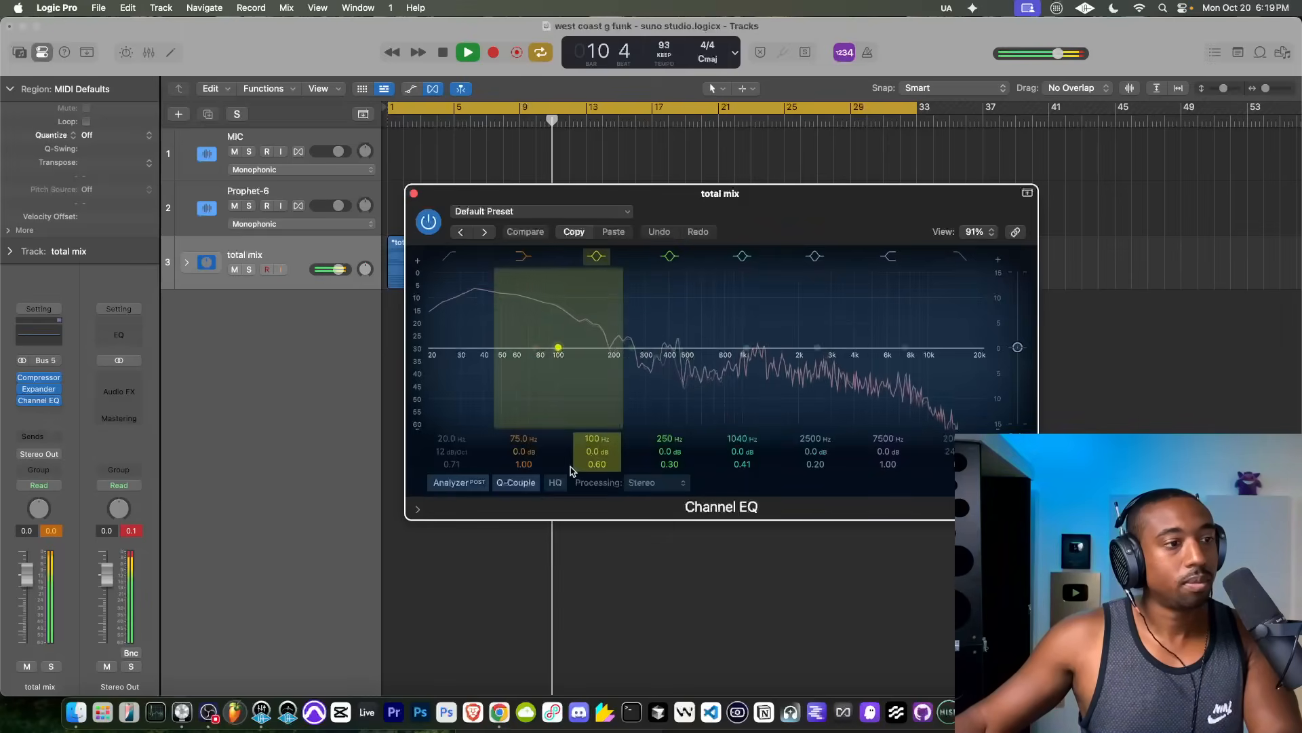
{"action": "left_click", "coordinate": [658, 483]}
{"action": "left_click", "coordinate": [657, 547]}
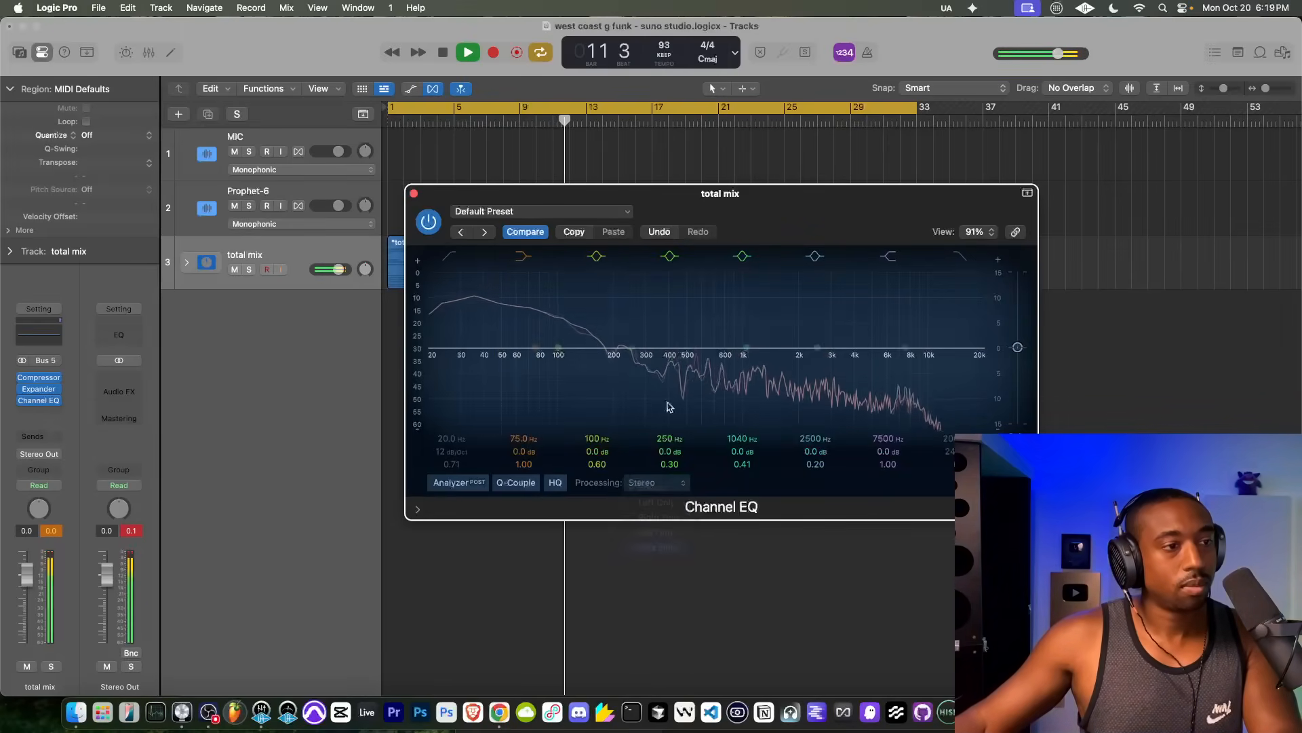
{"action": "left_click_drag", "start_coordinate": [1017, 347], "coordinate": [1018, 342]}
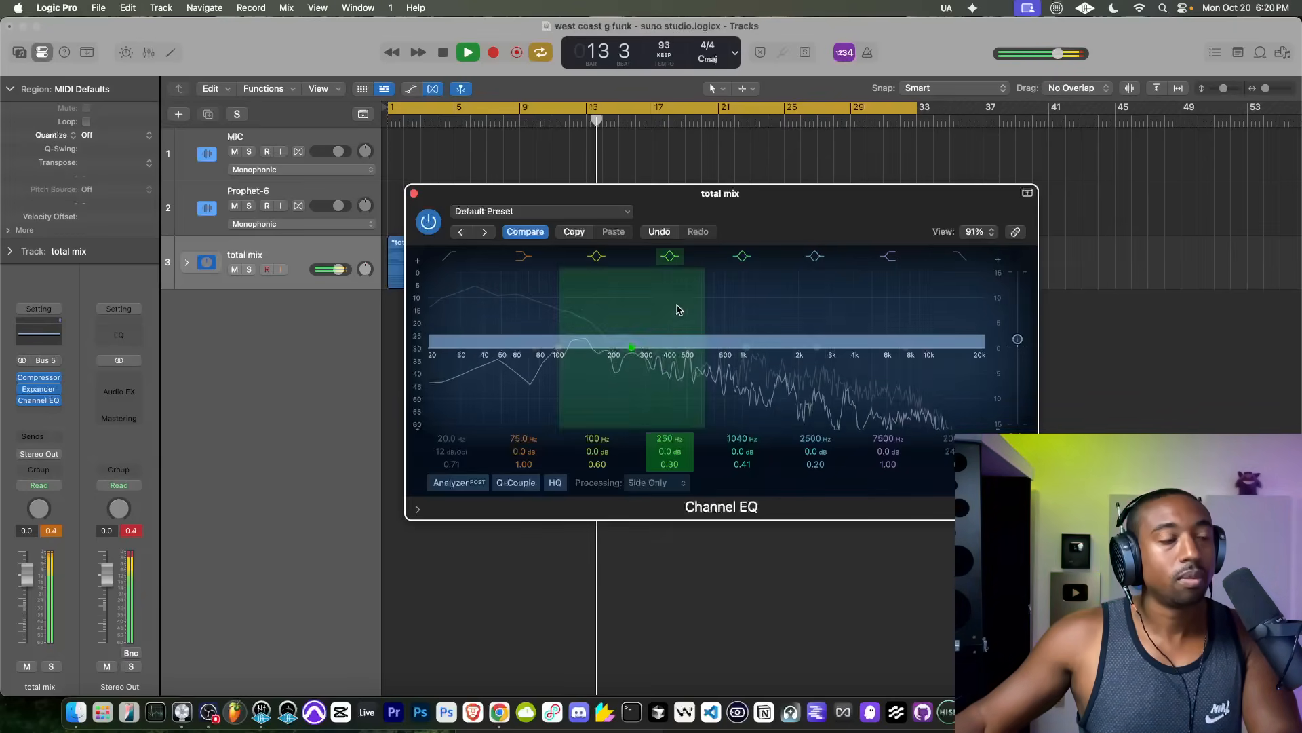
{"action": "left_click", "coordinate": [413, 193]}
Step: Insert the FabFilter Pro-L 2 limiter on the total mix stack after the Channel EQ
{"action": "left_click", "coordinate": [48, 410]}
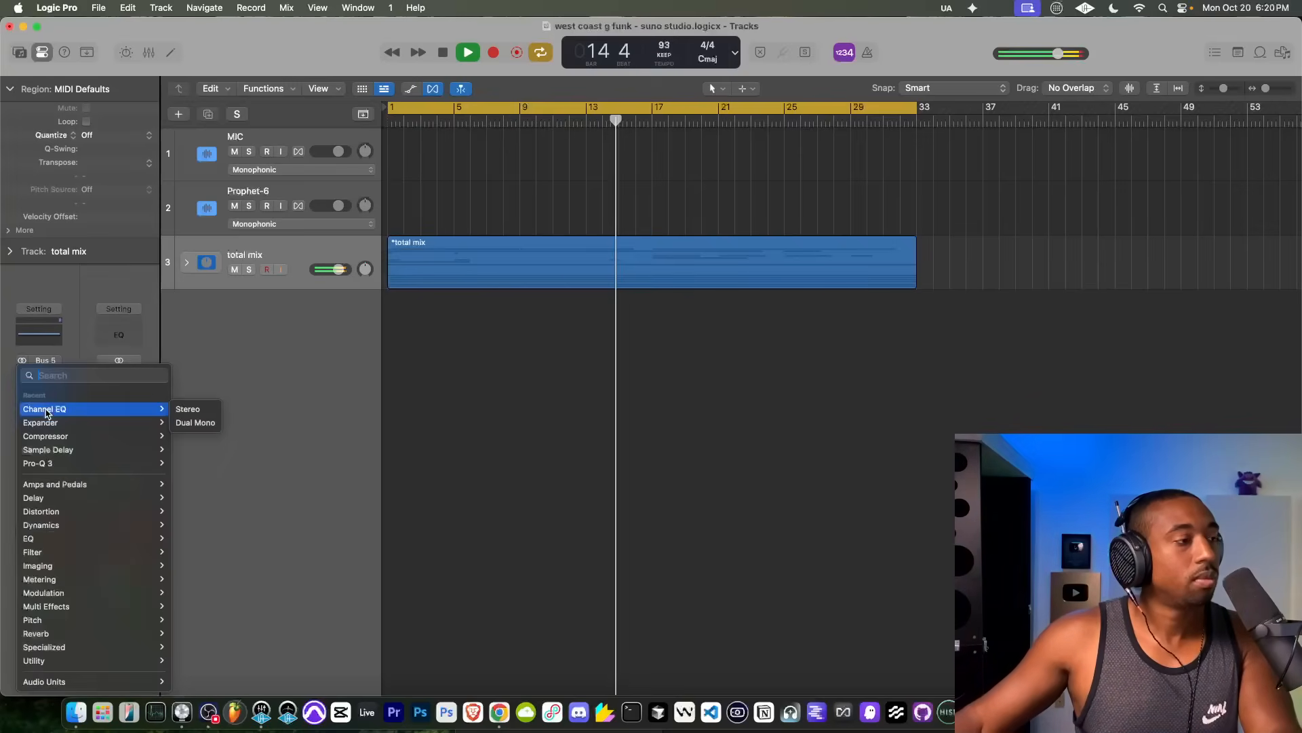
{"action": "mouse_move", "coordinate": [62, 500]}
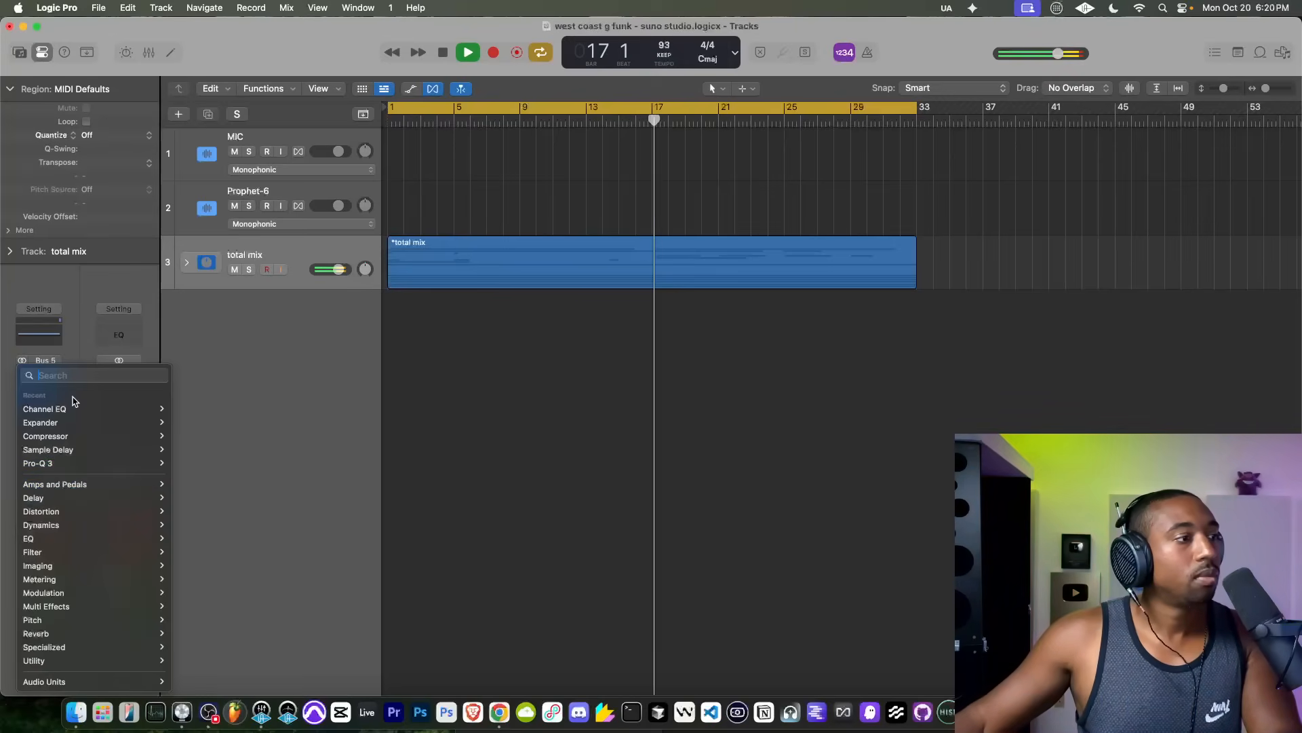
{"action": "mouse_move", "coordinate": [76, 412]}
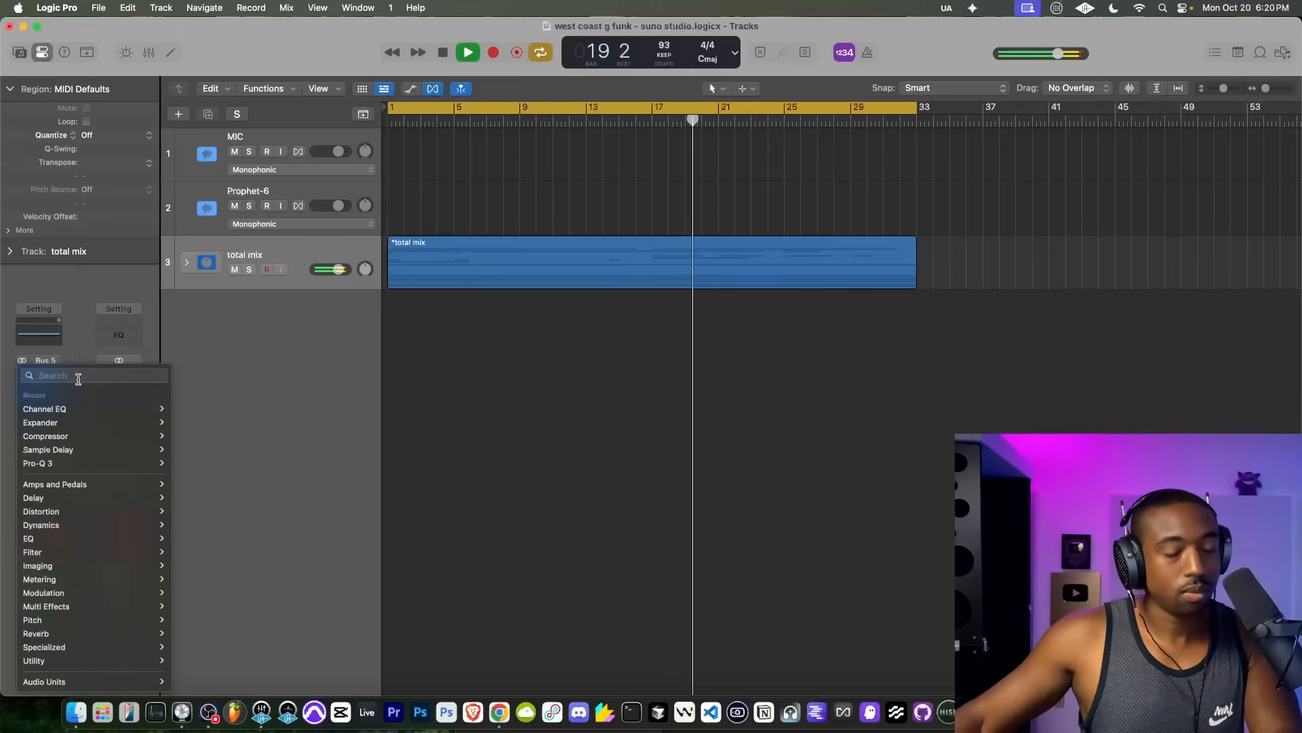
{"action": "type", "text": "pro"}
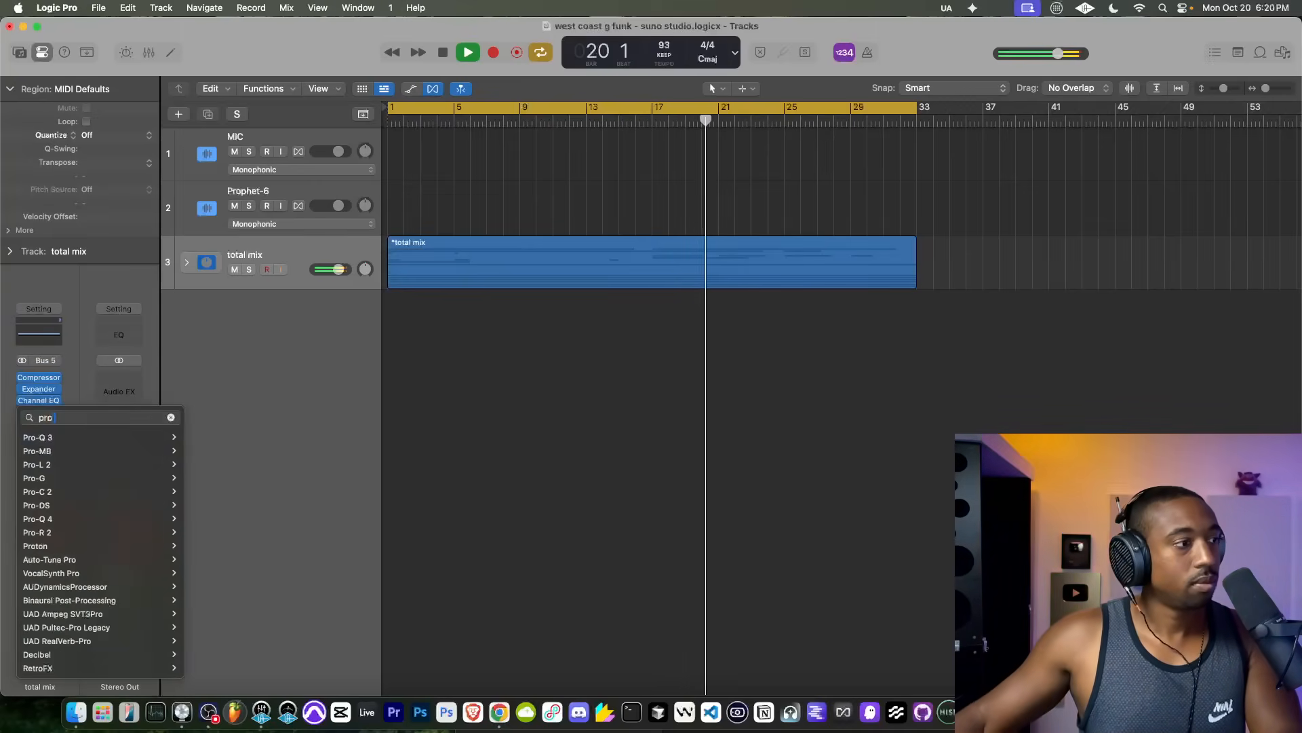
{"action": "left_click", "coordinate": [71, 466]}
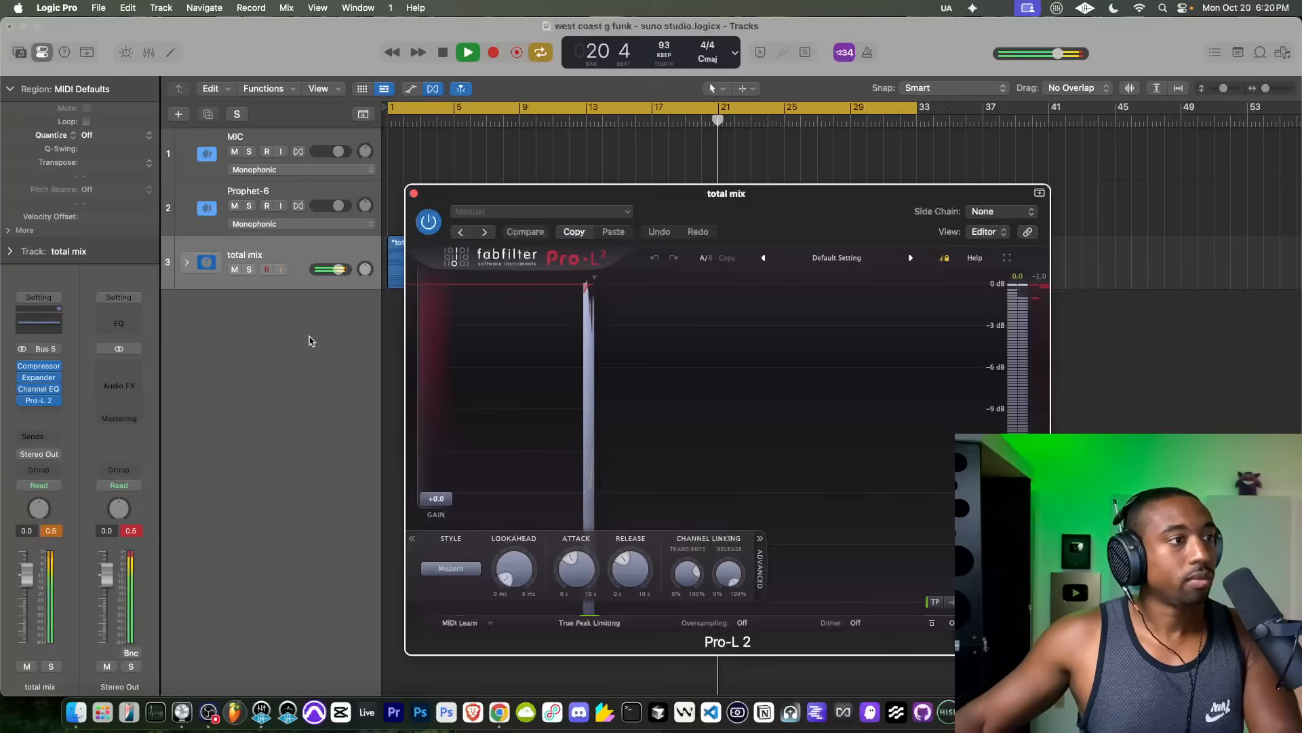
{"action": "double_click", "coordinate": [338, 270]}
{"action": "left_click", "coordinate": [342, 333]}
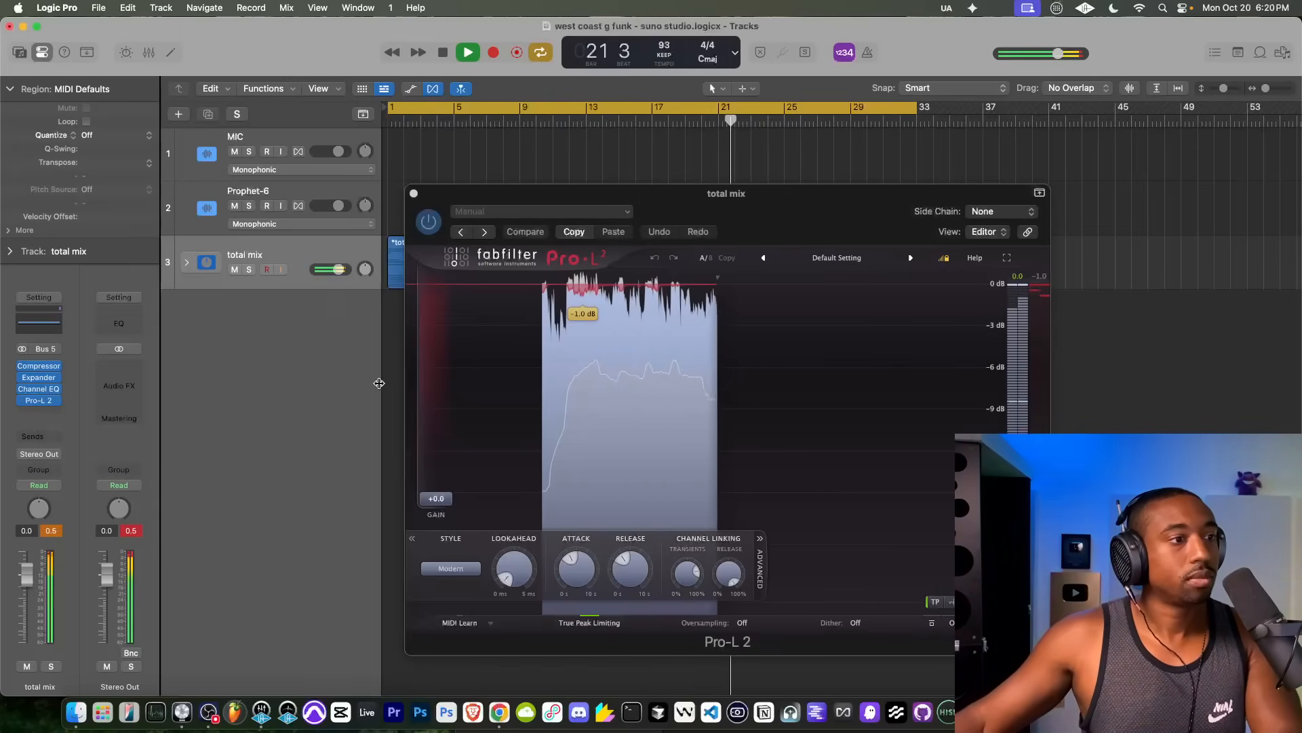
Step: Raise the Pro-L 2 lookahead to its maximum, set the limiting style to Allround and close the plug-in
{"action": "left_click_drag", "start_coordinate": [513, 568], "coordinate": [515, 364]}
{"action": "left_click", "coordinate": [473, 572]}
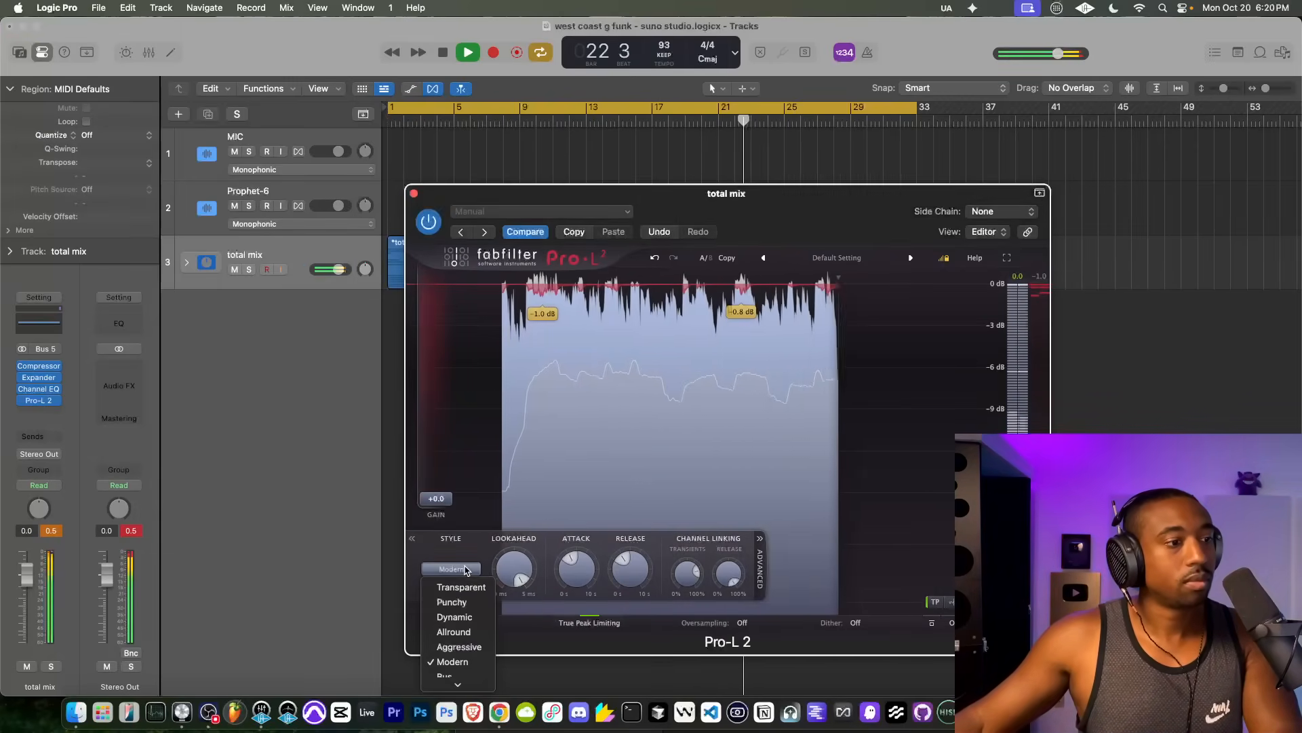
{"action": "left_click", "coordinate": [456, 622]}
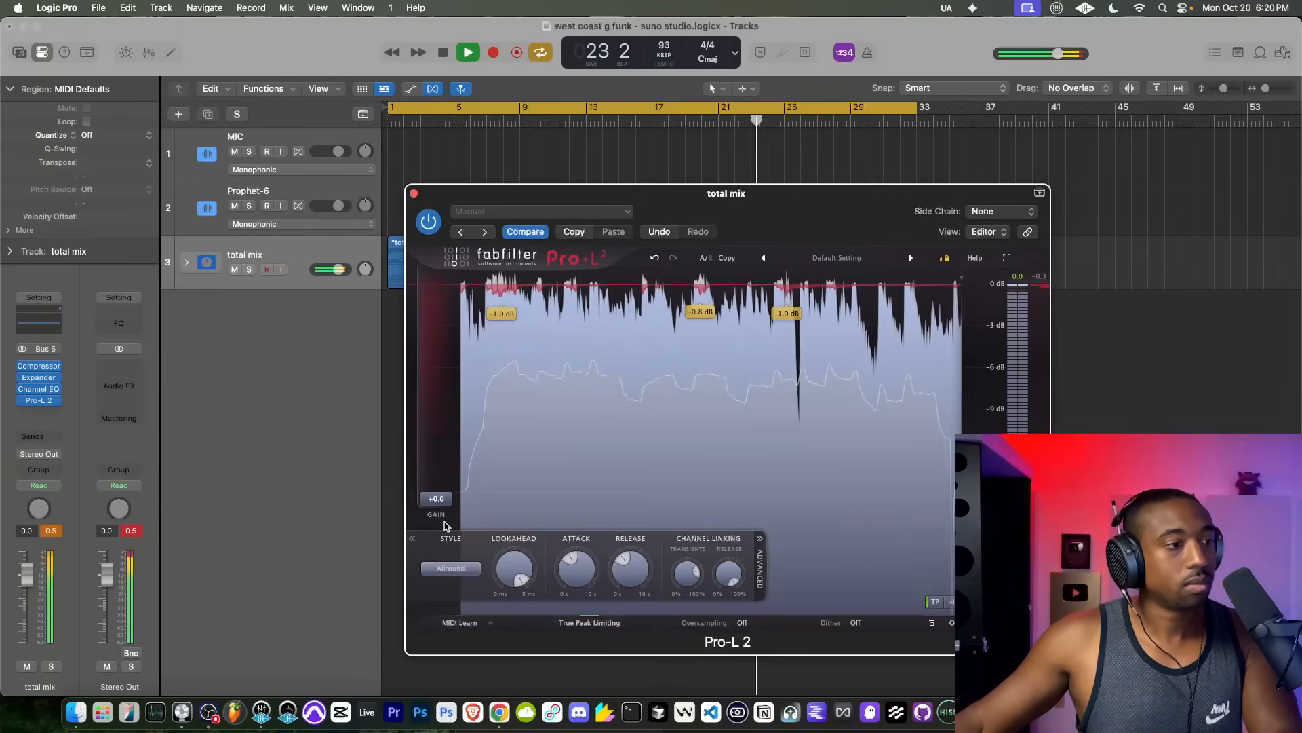
{"action": "left_click", "coordinate": [414, 193]}
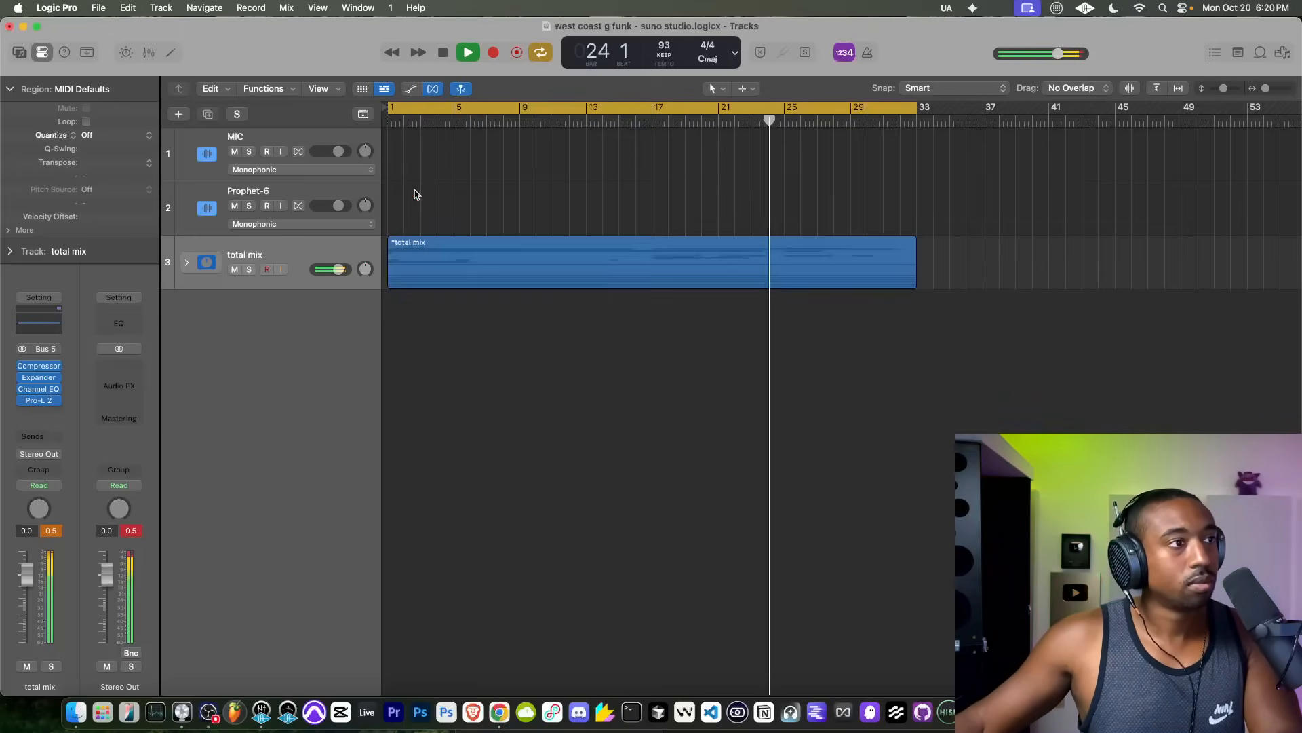
Step: Repeat the Suno, kick, electric piano and bass regions once from bar 33, and extend the cycle range to bar 65
{"action": "left_click", "coordinate": [186, 262]}
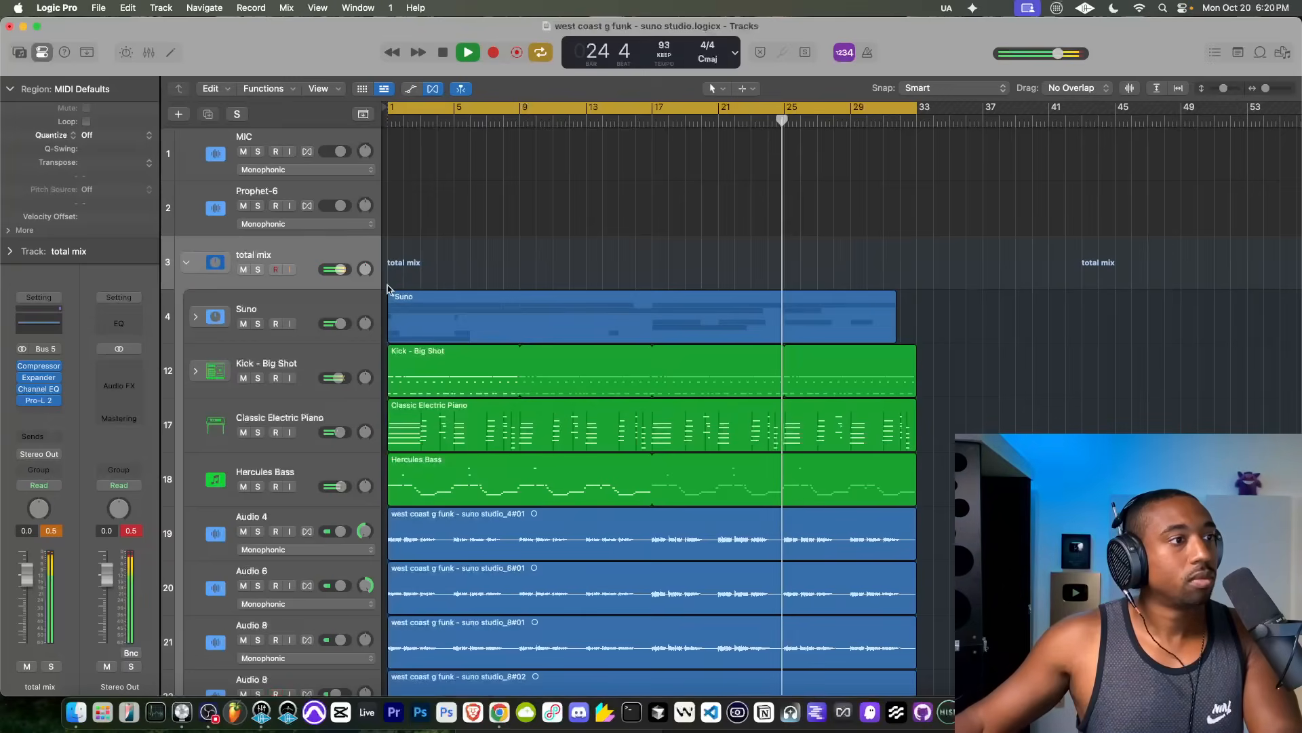
{"action": "scroll", "coordinate": [495, 270], "scroll_direction": "down", "scroll_amount": 2}
{"action": "scroll", "coordinate": [496, 270], "scroll_direction": "down", "scroll_amount": 2}
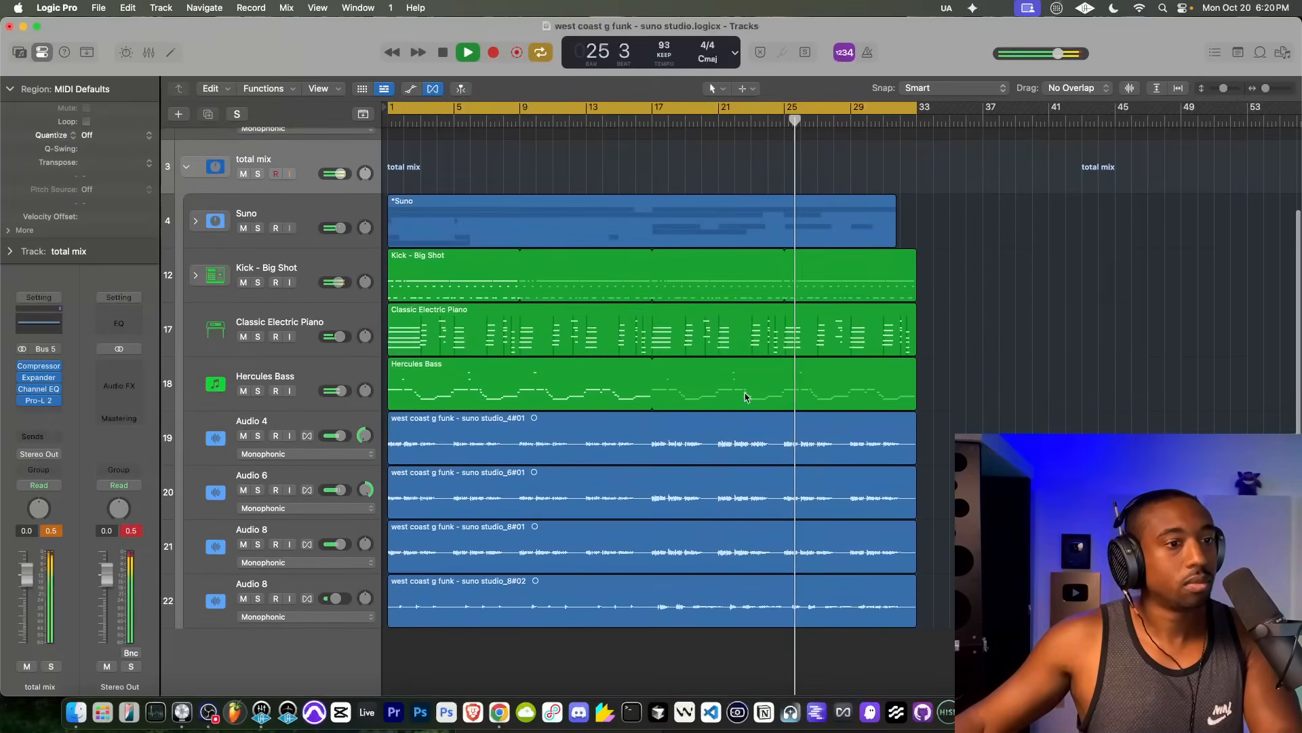
{"action": "left_click_drag", "start_coordinate": [943, 180], "coordinate": [336, 375]}
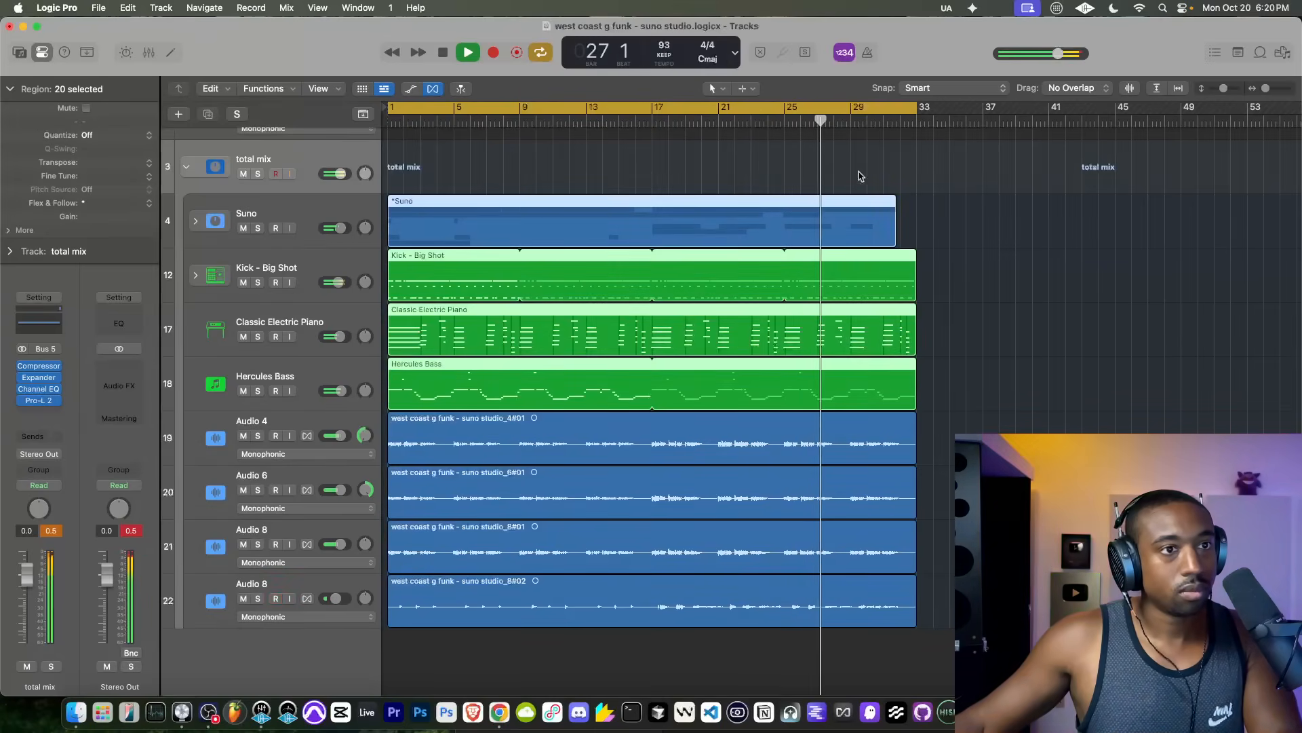
{"action": "key", "text": "super+r"}
{"action": "left_click", "coordinate": [675, 254]}
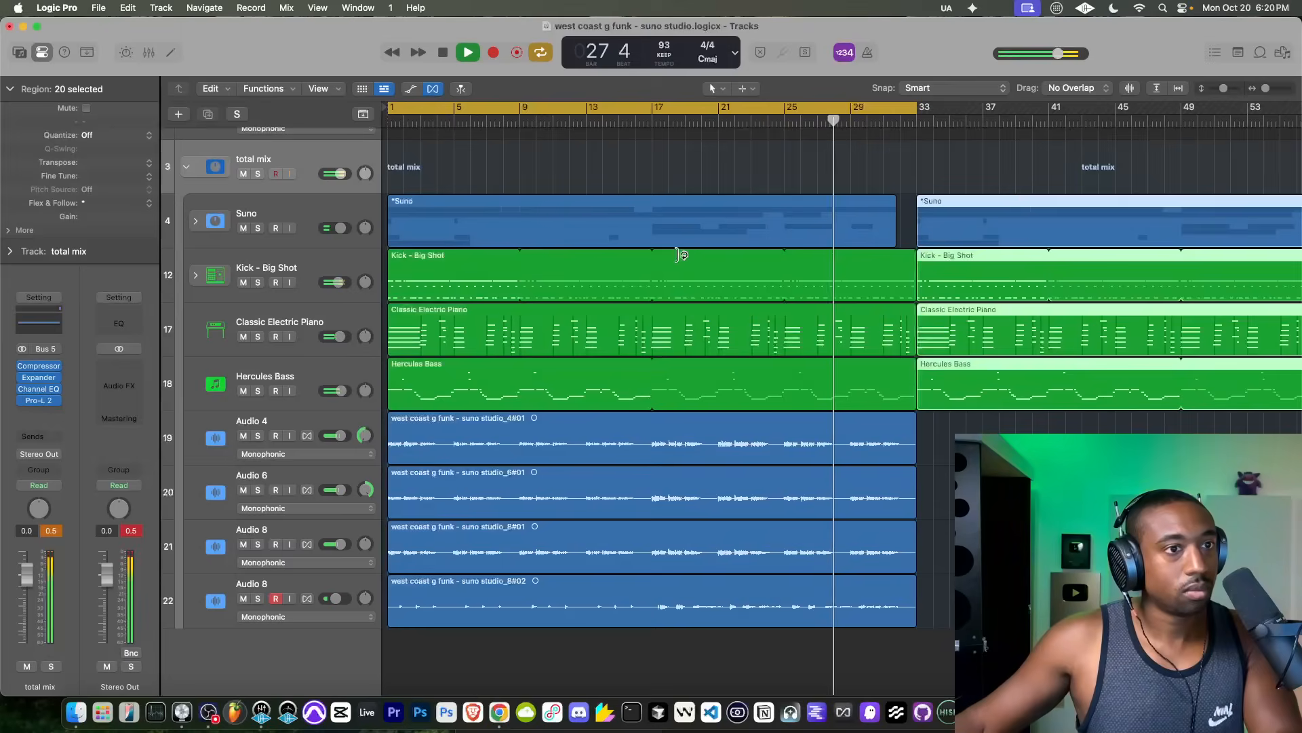
{"action": "key", "text": "super+Left"}
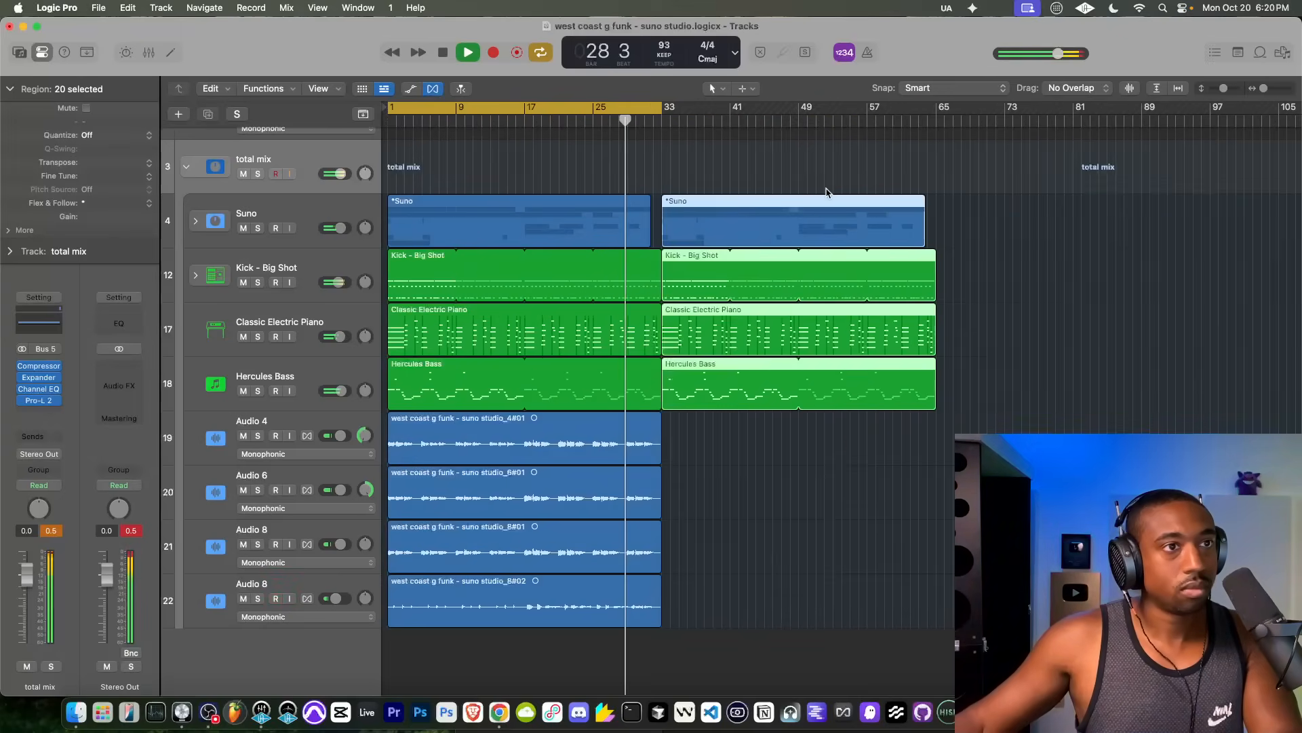
{"action": "left_click_drag", "start_coordinate": [670, 117], "coordinate": [936, 145]}
Step: Expand the Suno stack and slightly lower the volume of its R&B track
{"action": "left_click", "coordinate": [195, 221]}
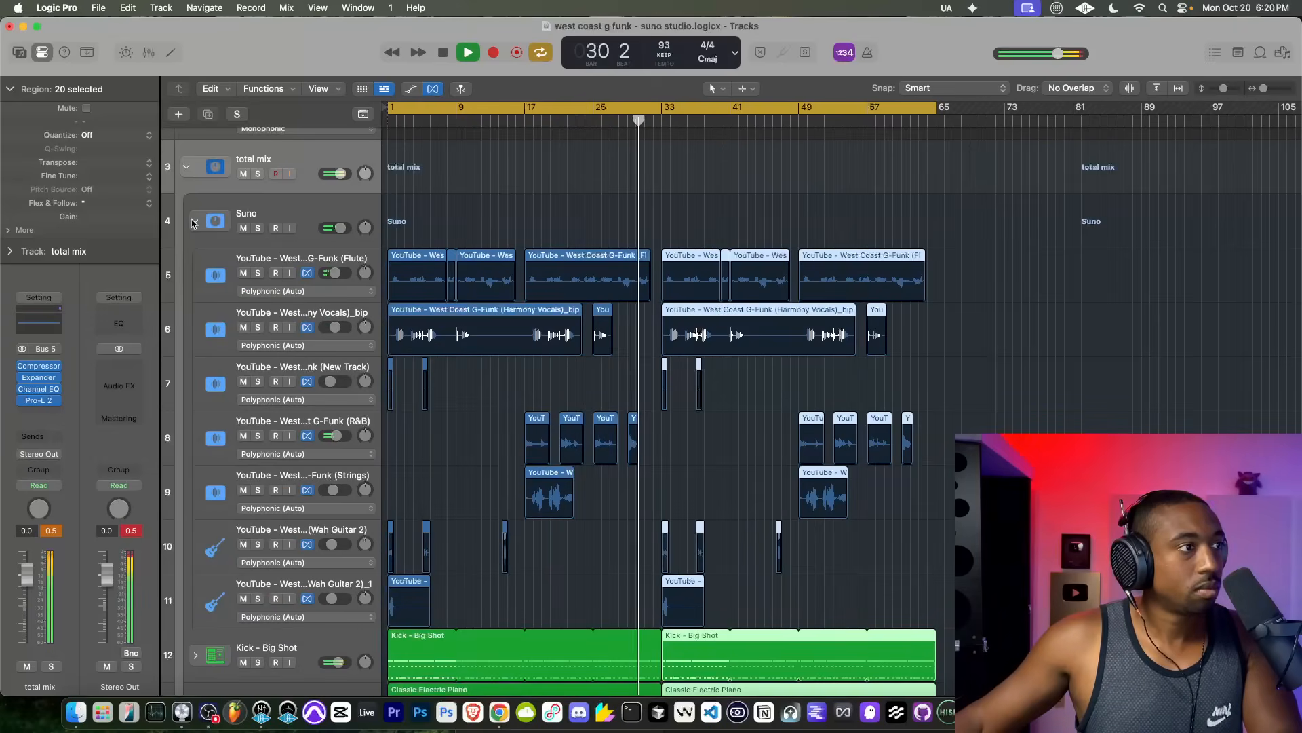
{"action": "scroll", "coordinate": [489, 419], "scroll_direction": "down", "scroll_amount": 2}
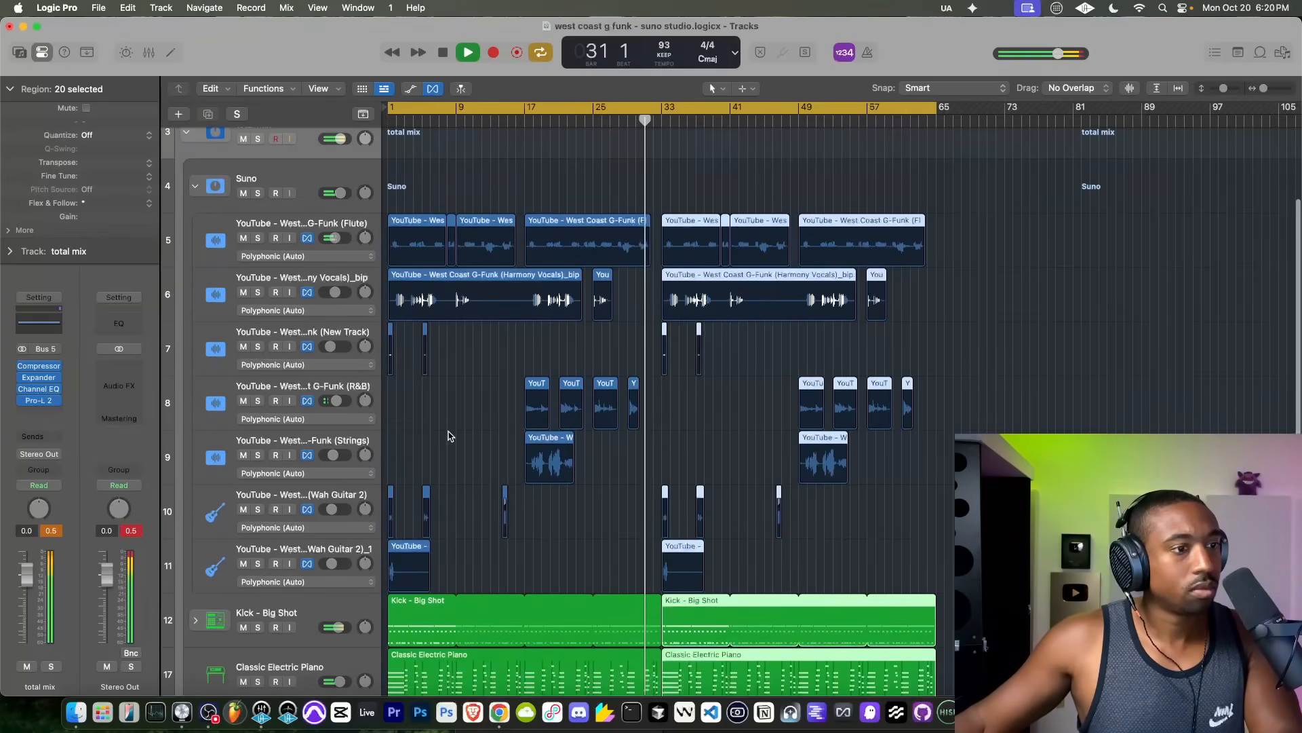
{"action": "scroll", "coordinate": [441, 433], "scroll_direction": "down", "scroll_amount": 1}
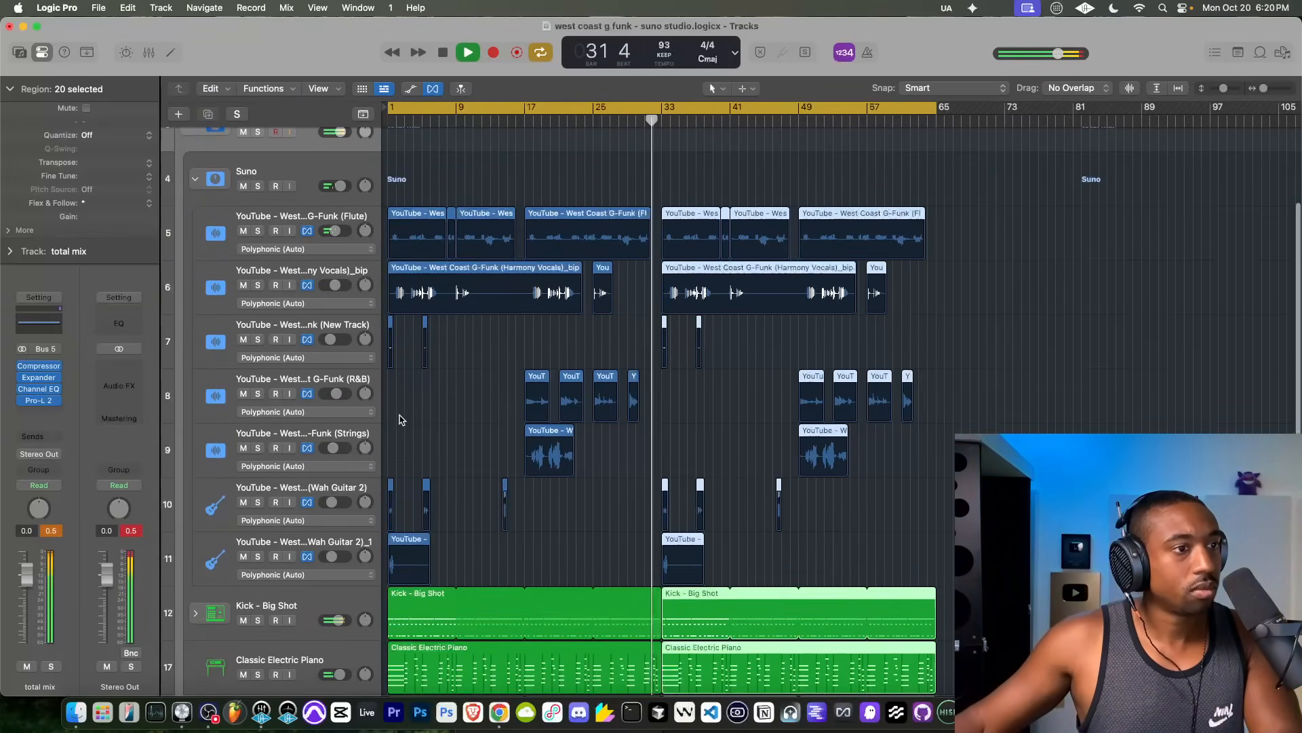
{"action": "left_click_drag", "start_coordinate": [332, 397], "coordinate": [332, 393]}
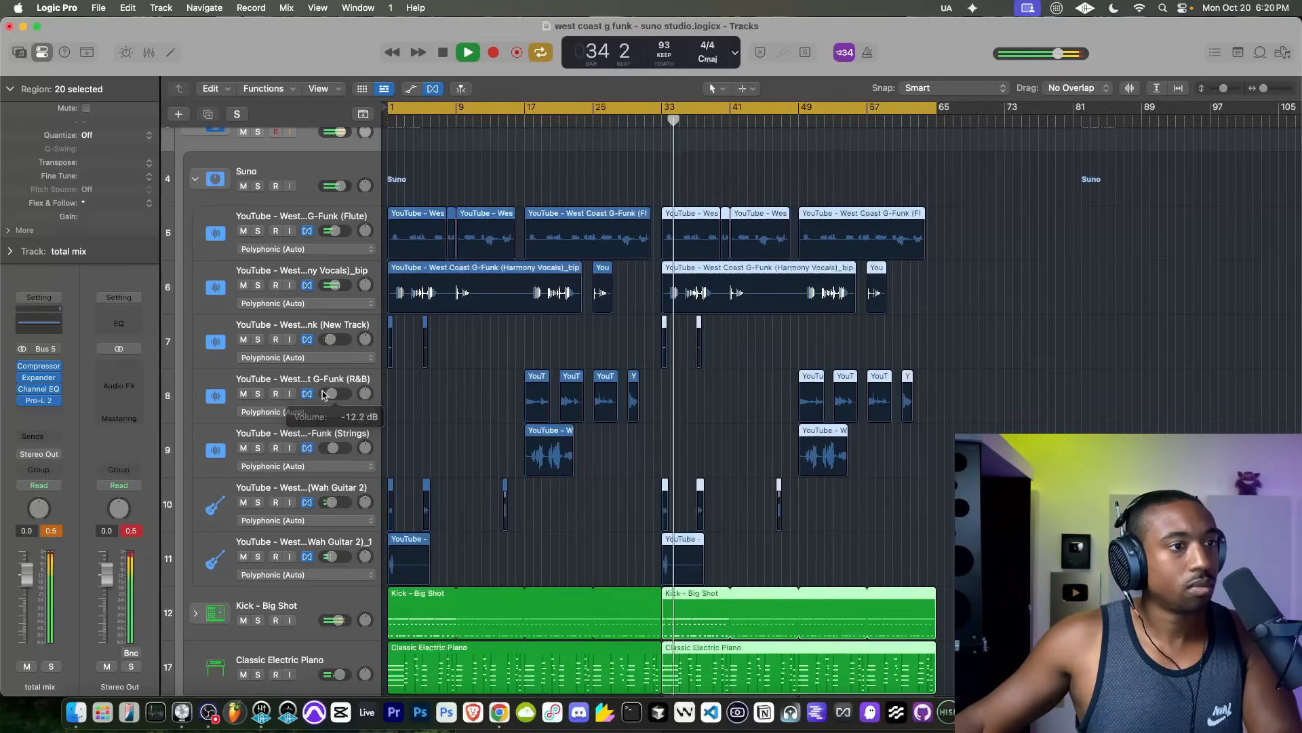
Step: Insert a stereo Sample Delay on the Harmony Vocals track, raise its right delay to about 2154 samples and close the plug-in
{"action": "left_click", "coordinate": [316, 270]}
{"action": "left_click", "coordinate": [38, 416]}
{"action": "type", "text": "sample"}
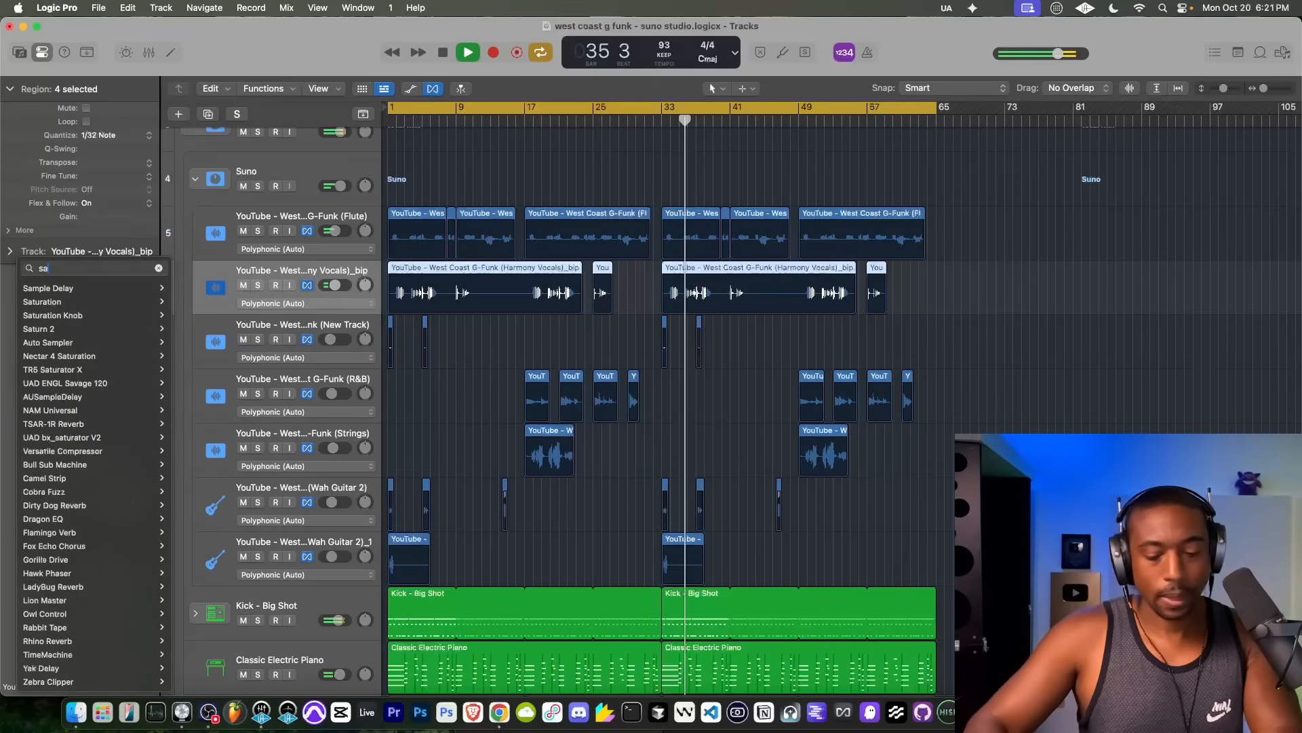
{"action": "mouse_move", "coordinate": [81, 447]}
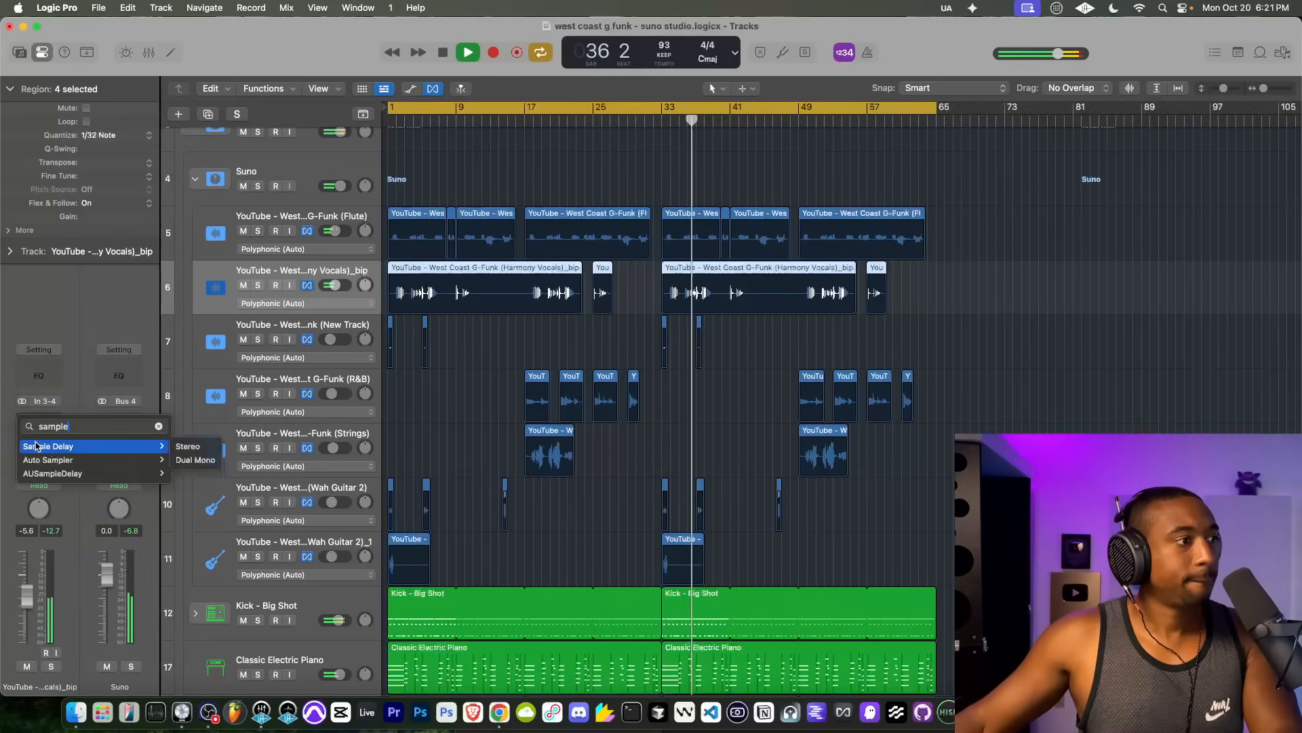
{"action": "left_click", "coordinate": [196, 447]}
{"action": "left_click_drag", "start_coordinate": [540, 312], "coordinate": [542, 301]}
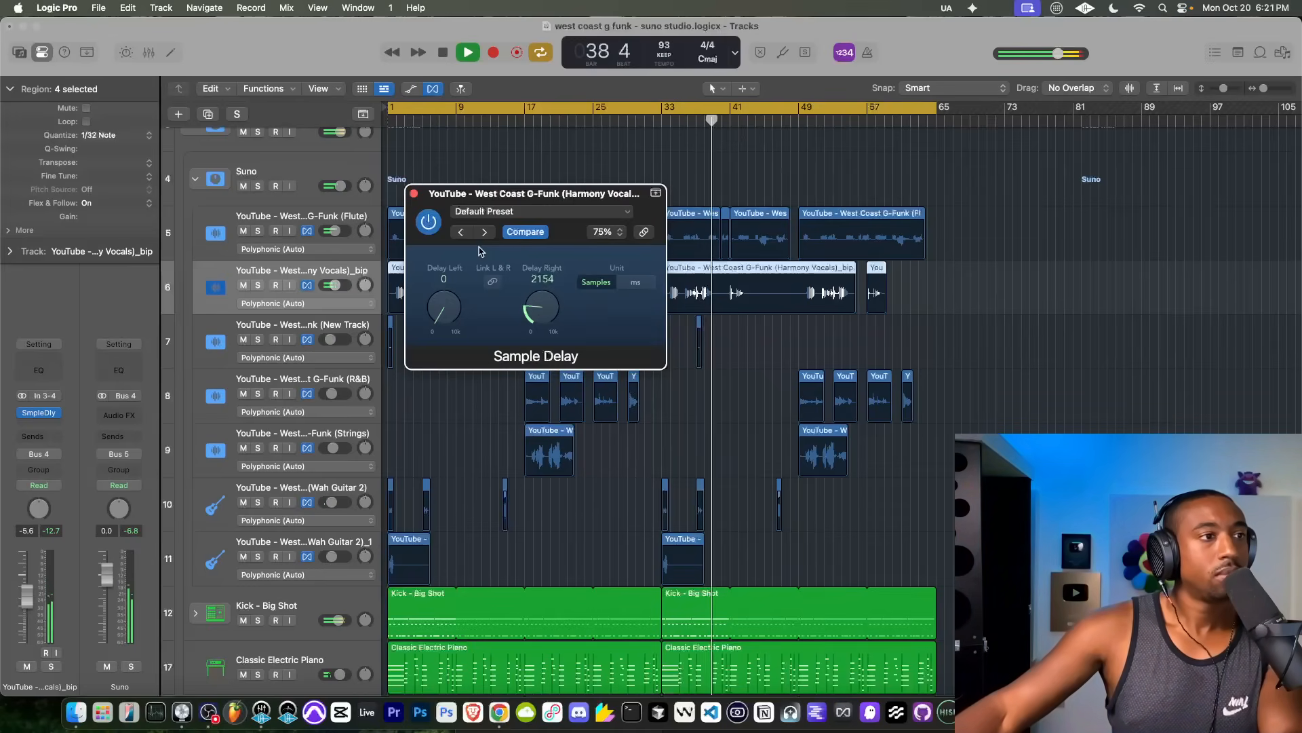
{"action": "left_click", "coordinate": [413, 194]}
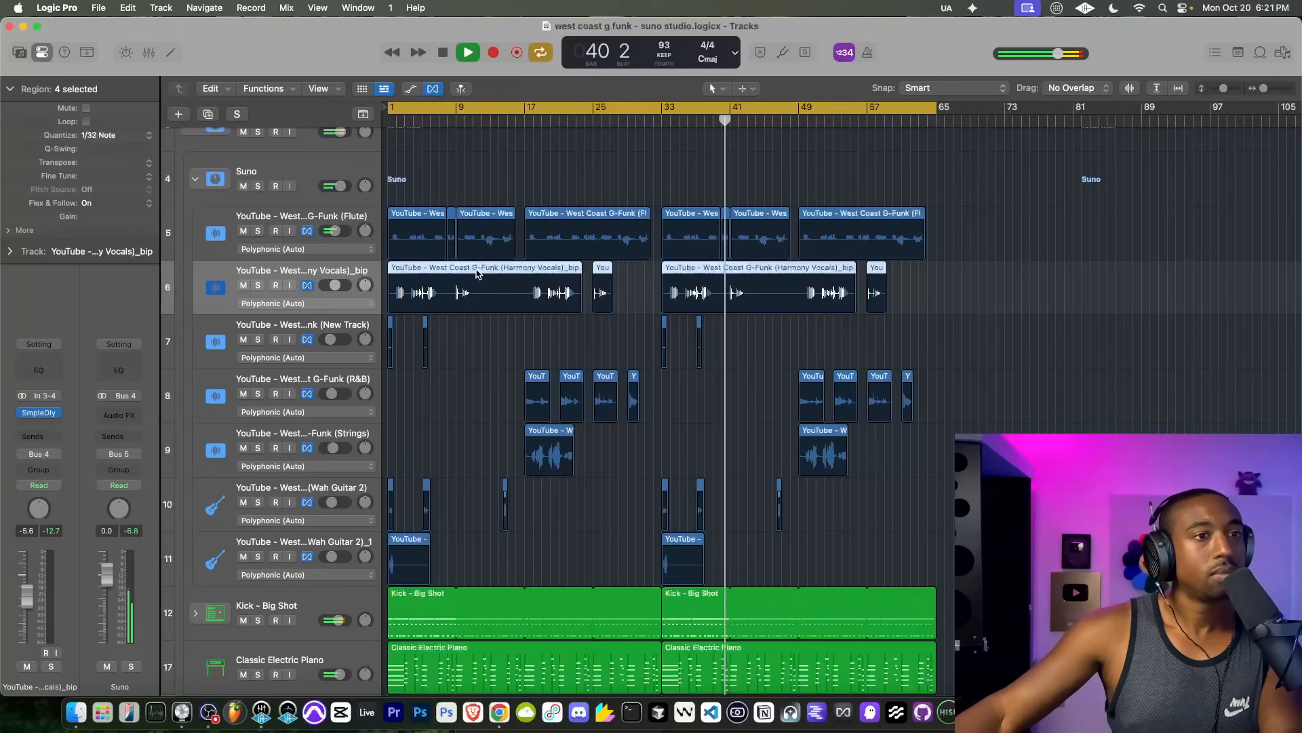
Step: Add a send from the Flute track to Bus 7 (Large Hall, 3.9s Prince Hall One) and raise the send level
{"action": "left_click", "coordinate": [312, 207]}
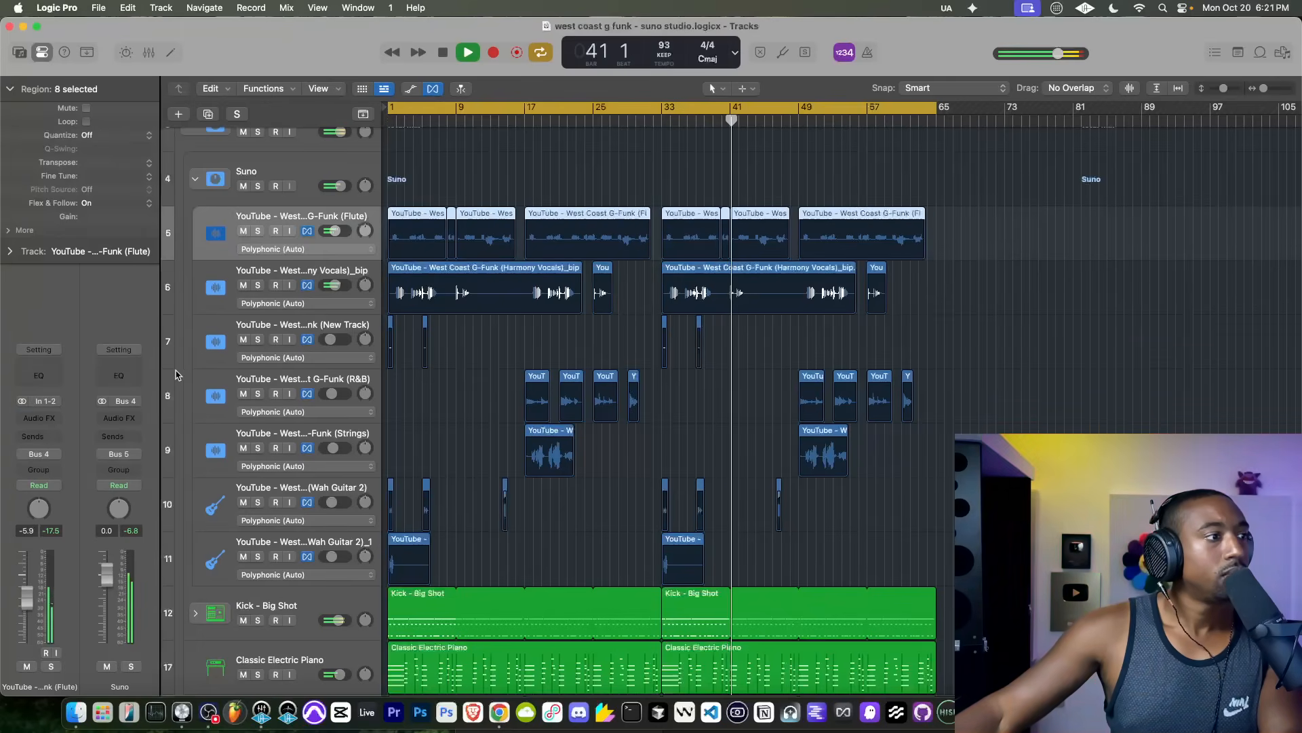
{"action": "left_click", "coordinate": [48, 459]}
{"action": "mouse_move", "coordinate": [76, 557]}
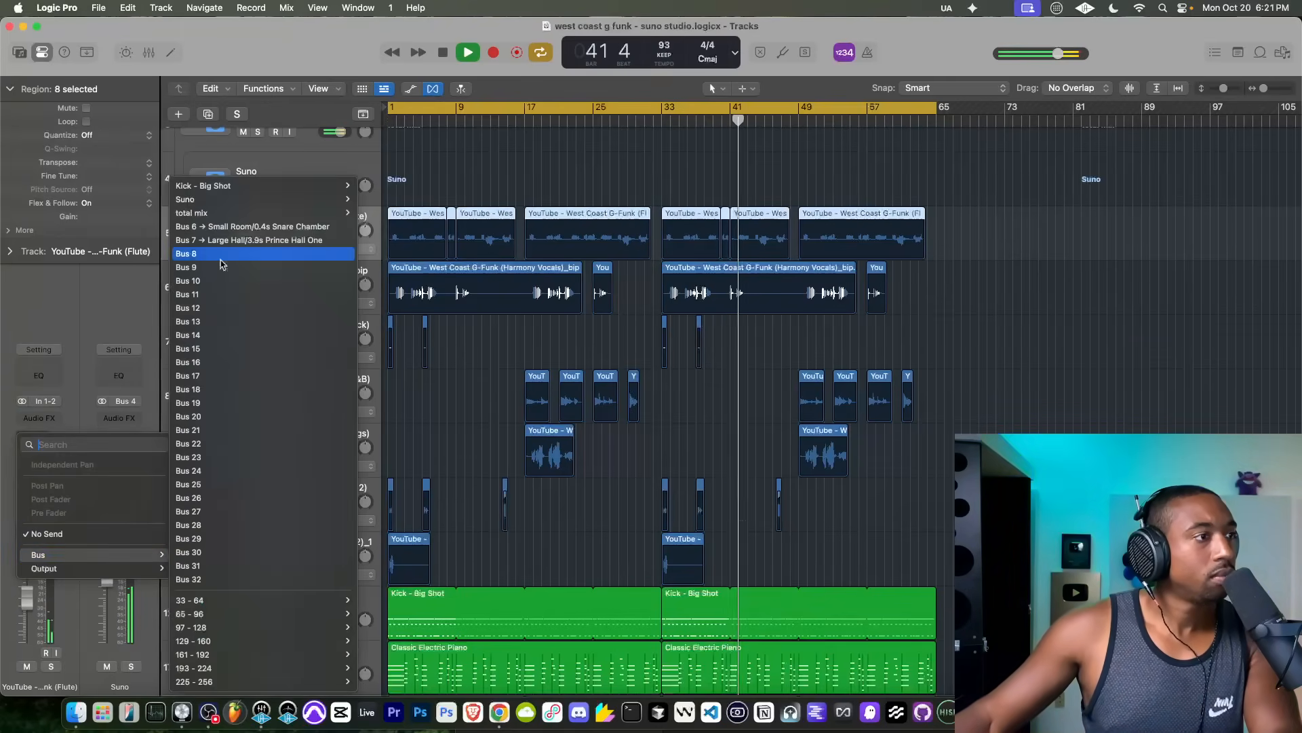
{"action": "left_click", "coordinate": [219, 242]}
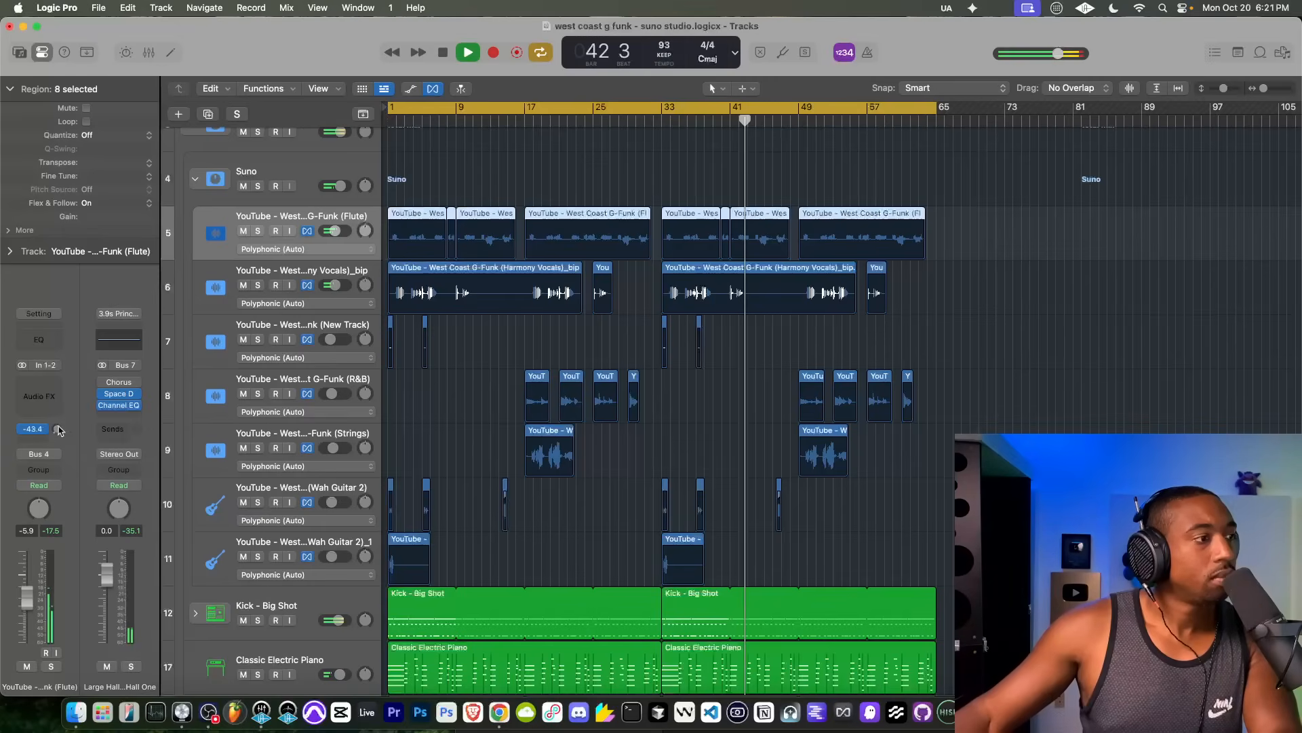
{"action": "left_click_drag", "start_coordinate": [59, 430], "coordinate": [57, 375]}
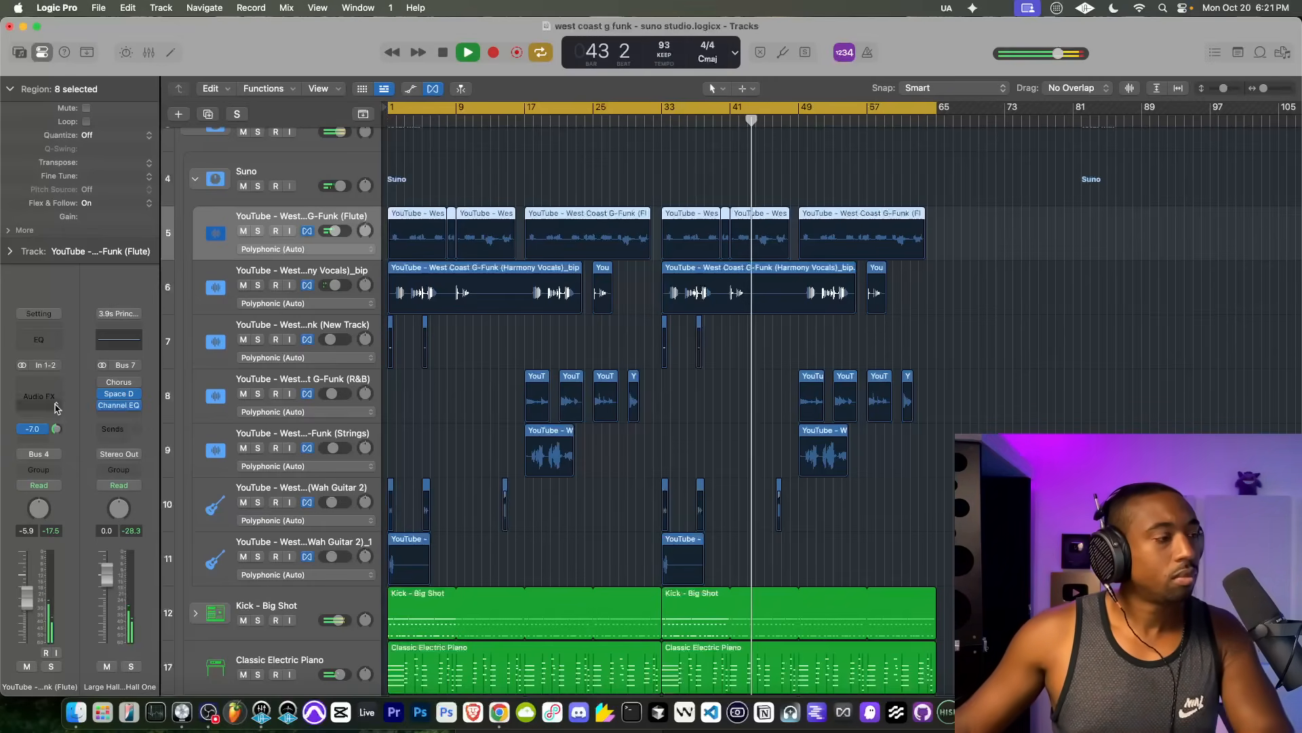
{"action": "left_click_drag", "start_coordinate": [57, 430], "coordinate": [60, 417]}
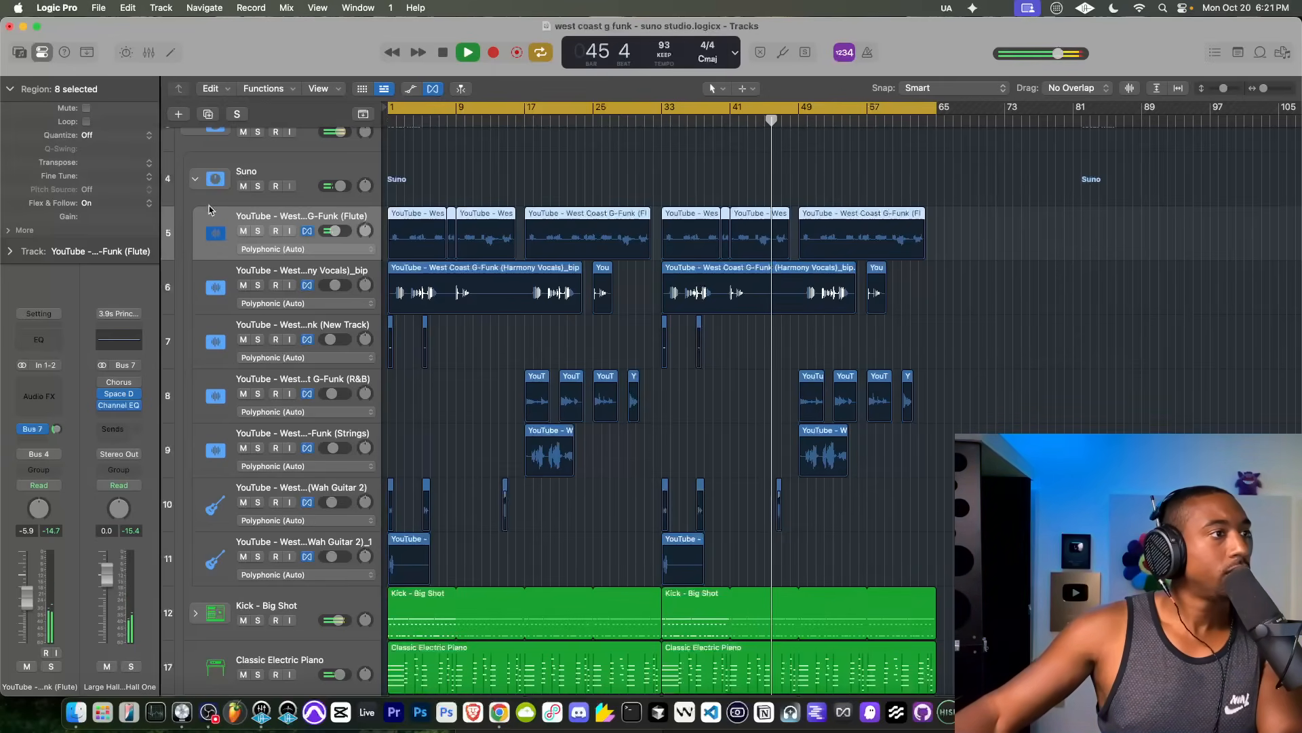
Step: Collapse the Suno stack and select it
{"action": "left_click", "coordinate": [196, 181]}
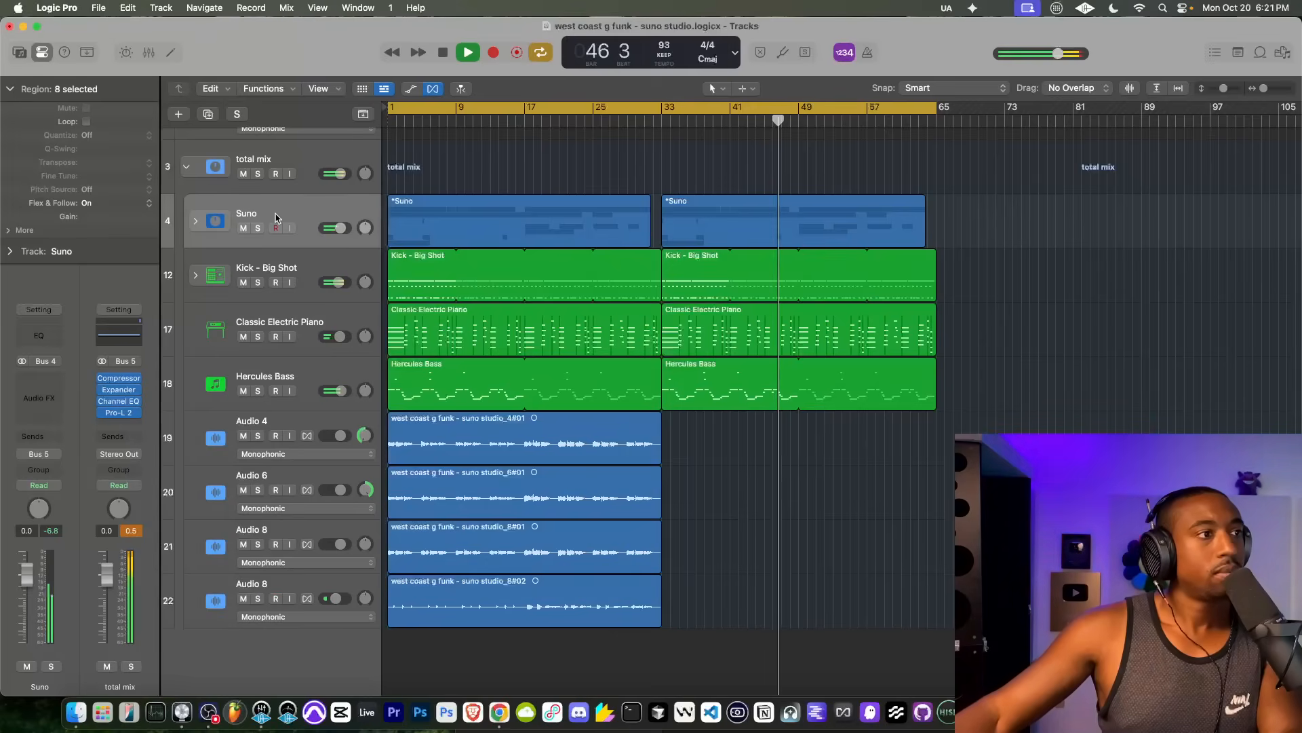
{"action": "left_click", "coordinate": [323, 217]}
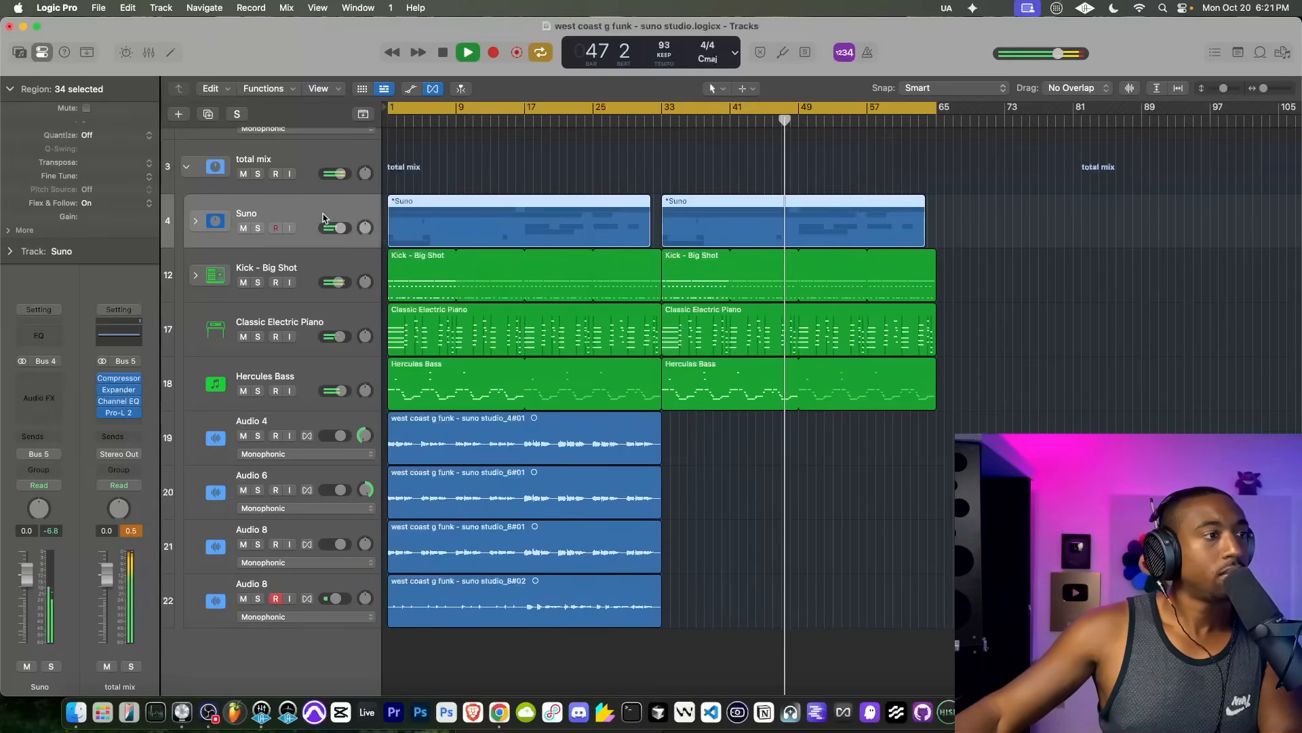
{"action": "scroll", "coordinate": [280, 218], "scroll_direction": "up", "scroll_amount": 3}
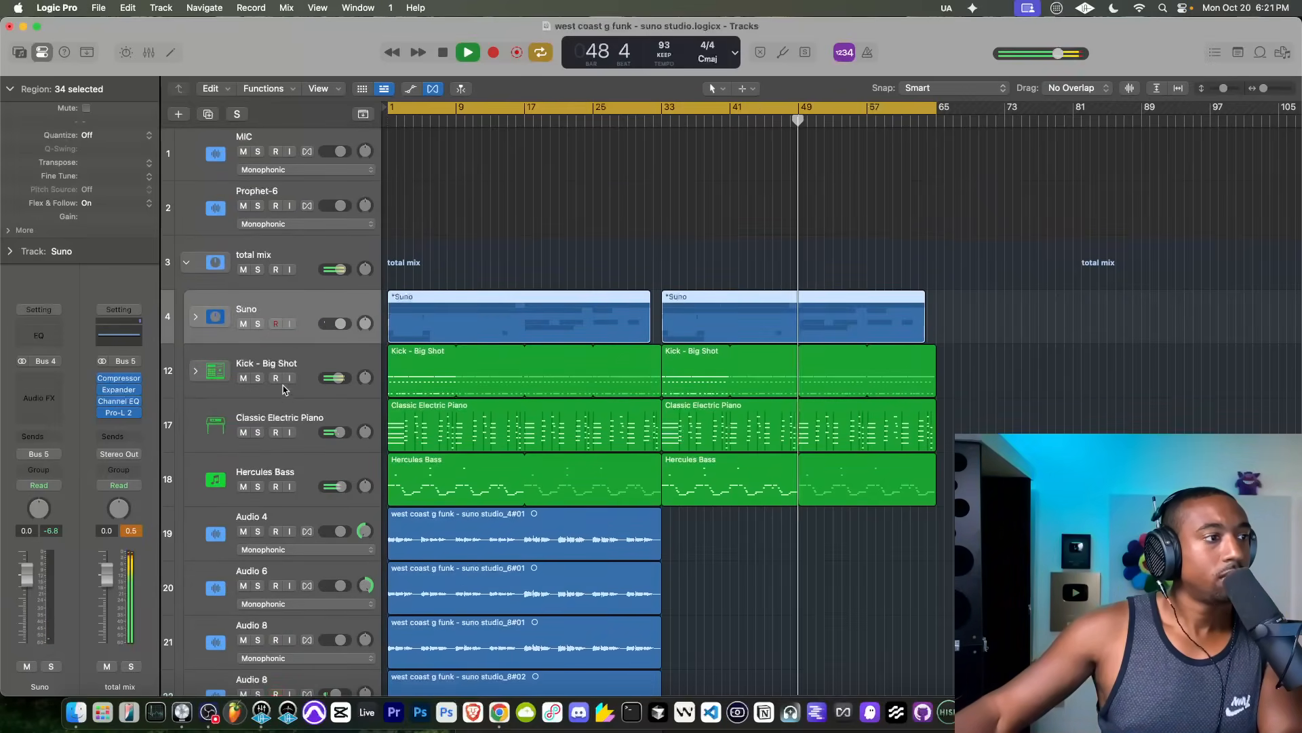
{"action": "scroll", "coordinate": [294, 458], "scroll_direction": "down", "scroll_amount": 2}
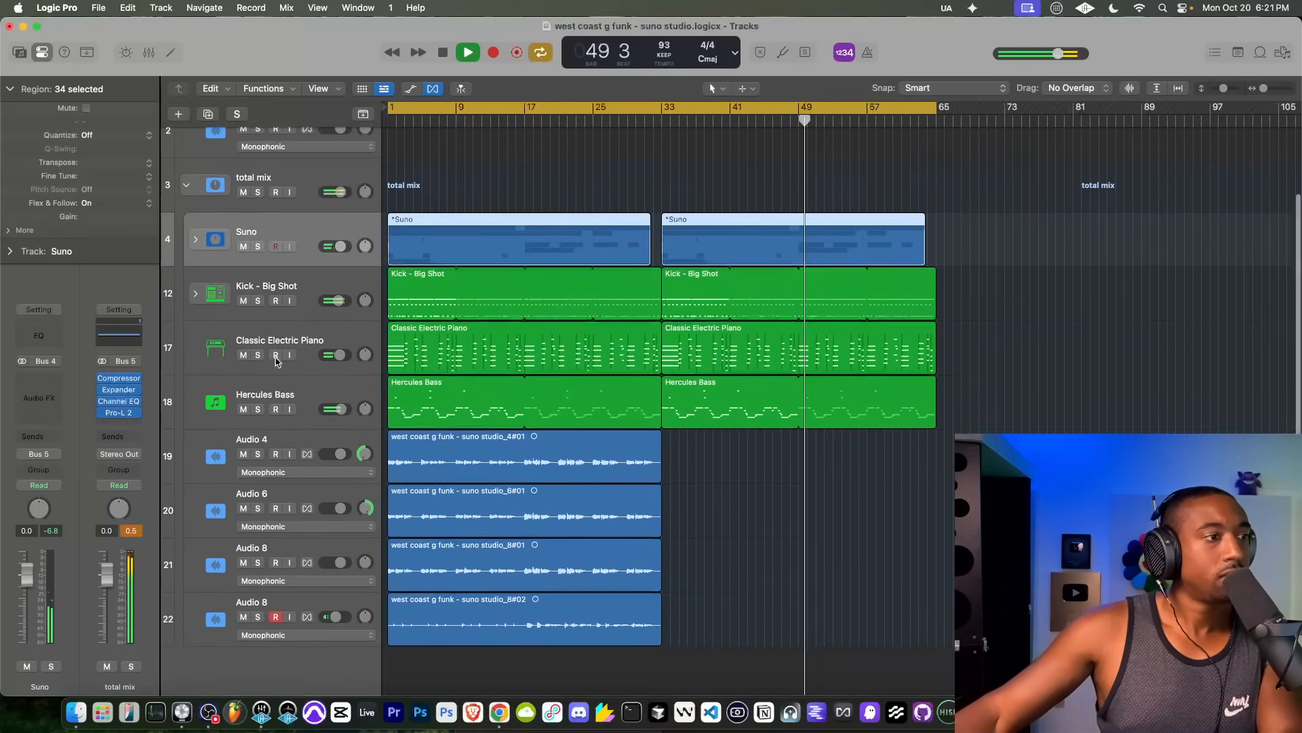
Step: Rename the Kick - Big Shot stack as Drums and raise its volume to 0.0 dB
{"action": "left_click", "coordinate": [255, 284]}
{"action": "mouse_move", "coordinate": [21, 382]}
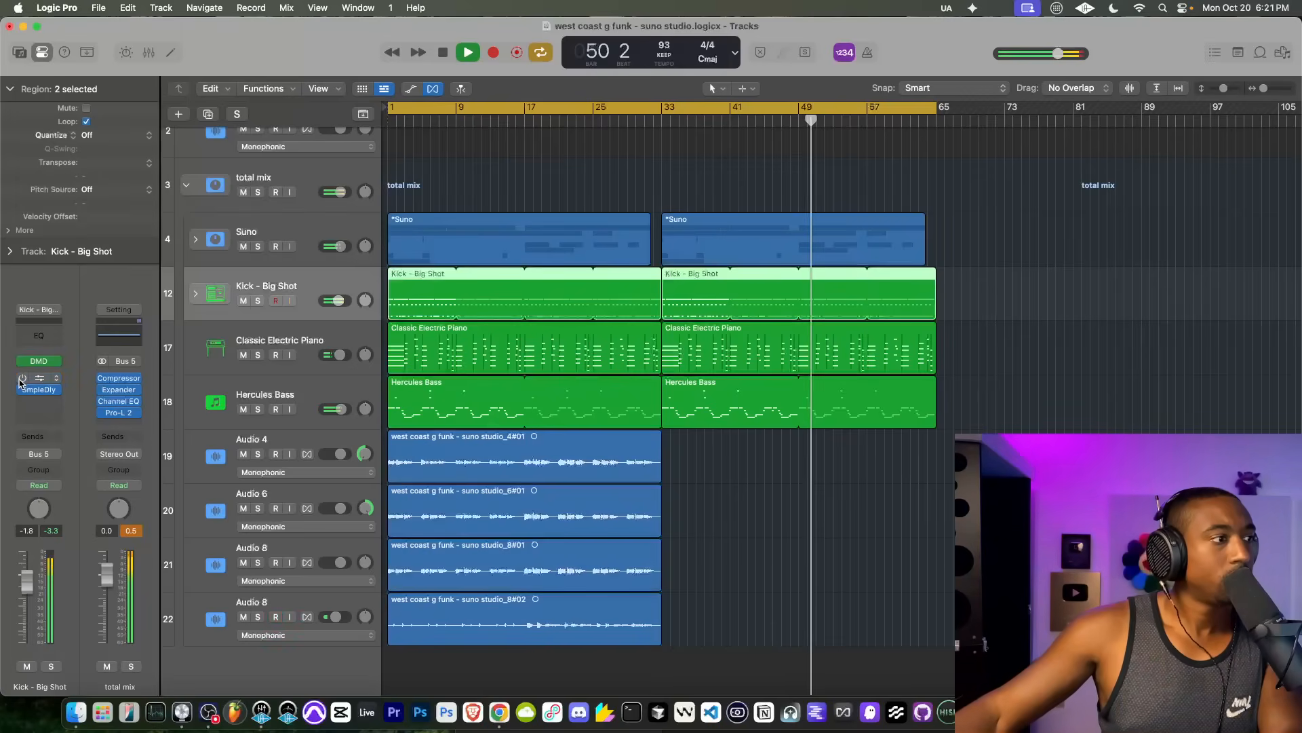
{"action": "scroll", "coordinate": [264, 339], "scroll_direction": "up", "scroll_amount": 2}
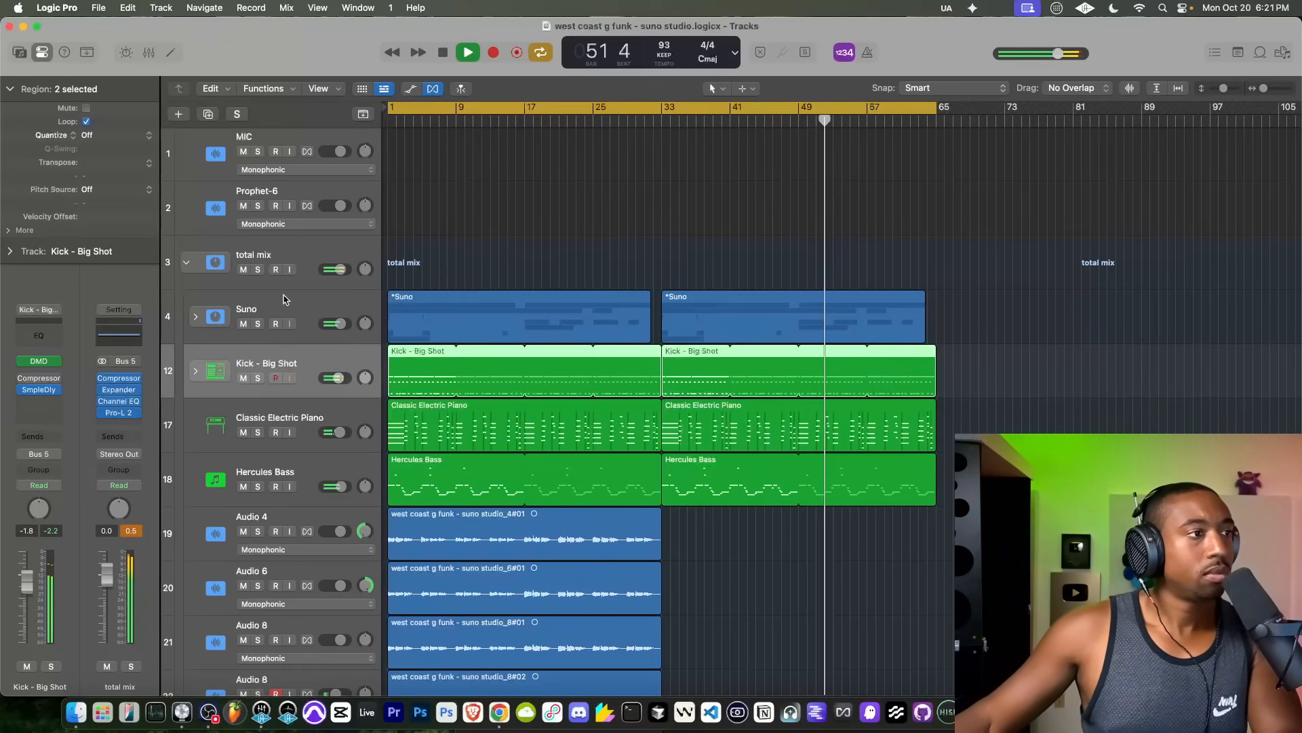
{"action": "double_click", "coordinate": [298, 368]}
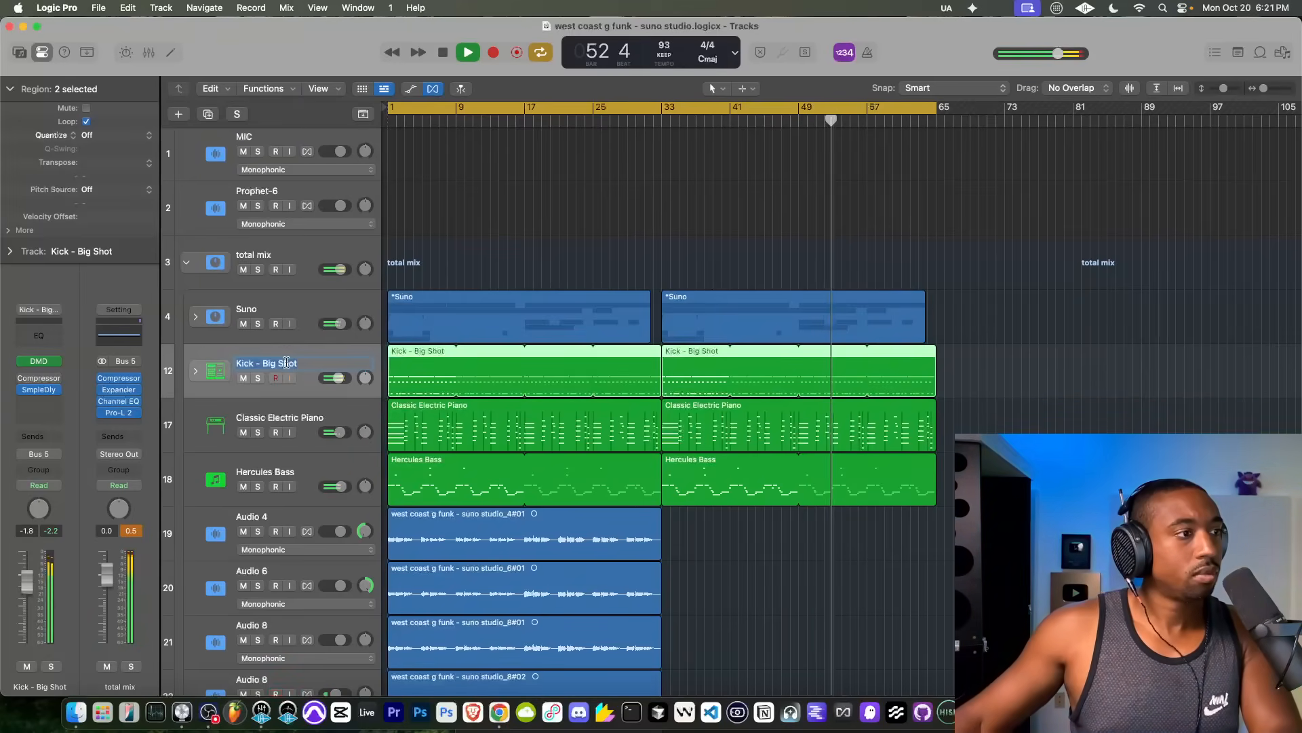
{"action": "type", "text": "Drums"}
{"action": "key", "text": "Return"}
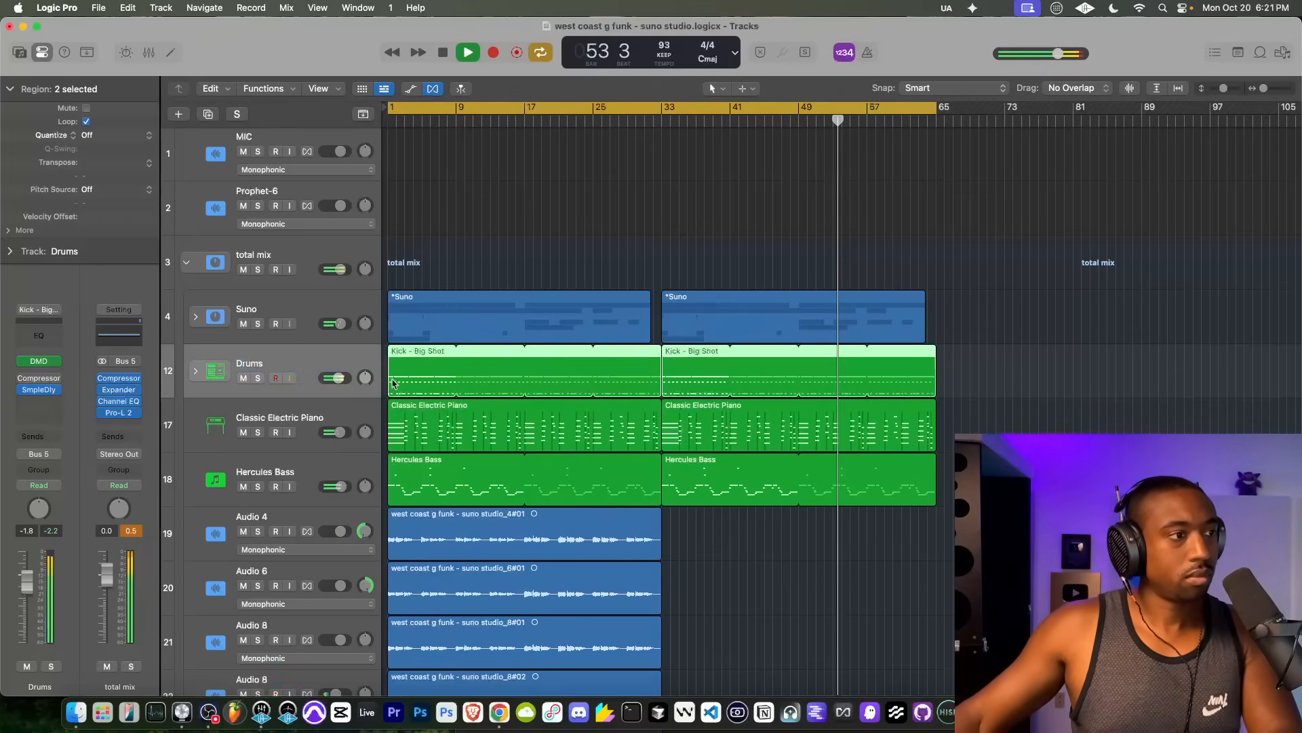
{"action": "left_click_drag", "start_coordinate": [337, 378], "coordinate": [352, 379]}
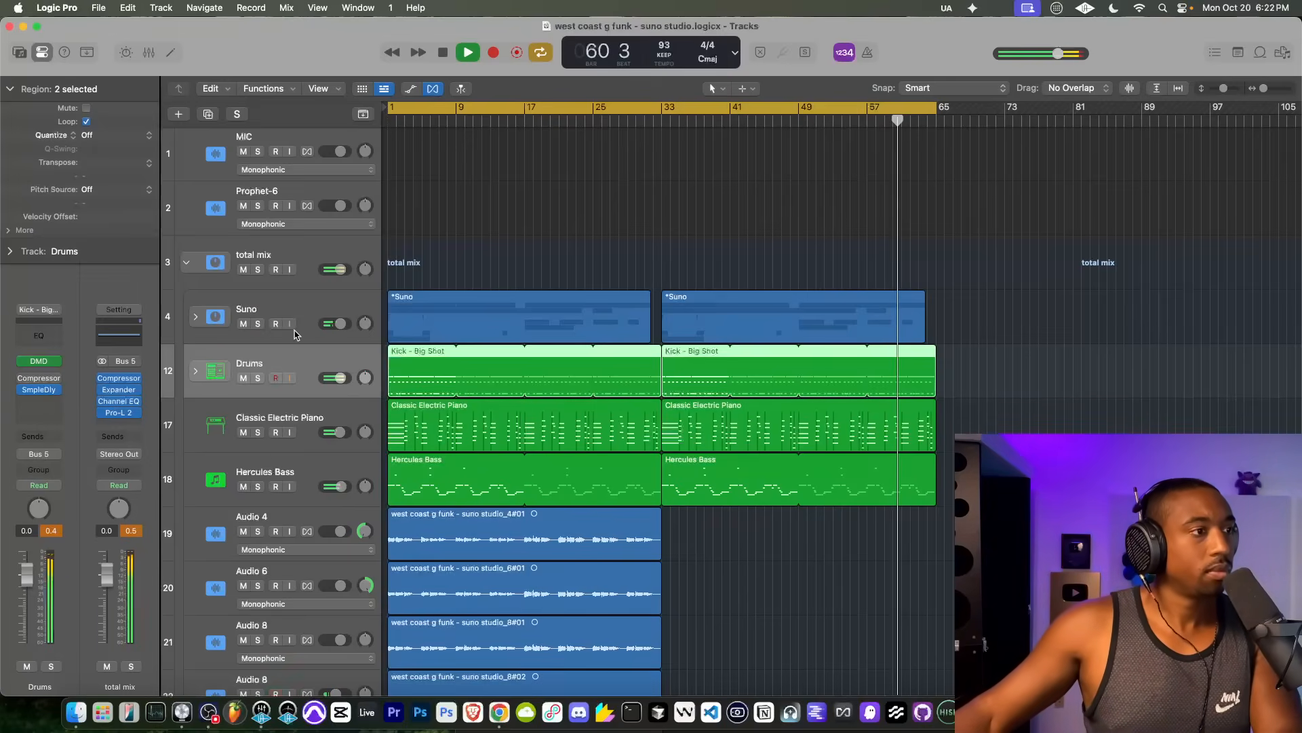
Step: Examine how the Pro-L 2 limiter on the total mix stack reacts during playback
{"action": "left_click", "coordinate": [295, 304]}
{"action": "left_click", "coordinate": [296, 263]}
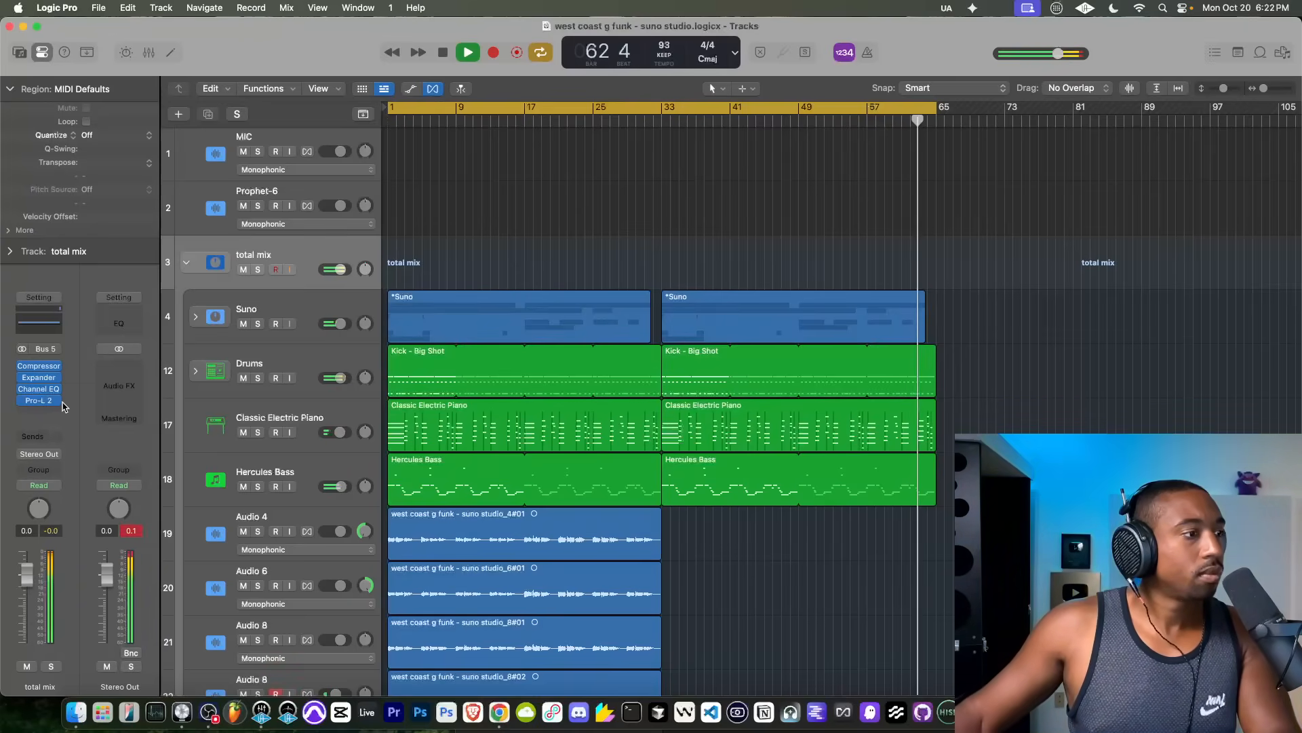
{"action": "left_click", "coordinate": [39, 402]}
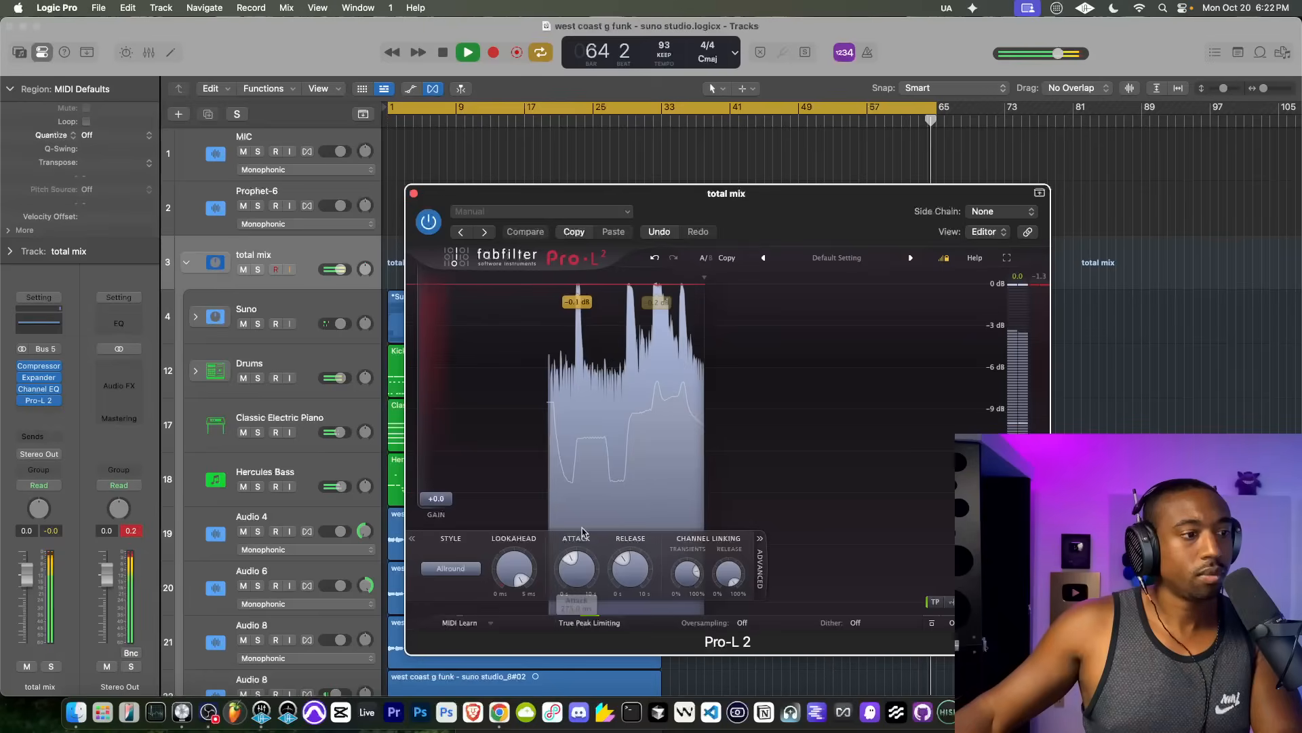
{"action": "left_click", "coordinate": [413, 193]}
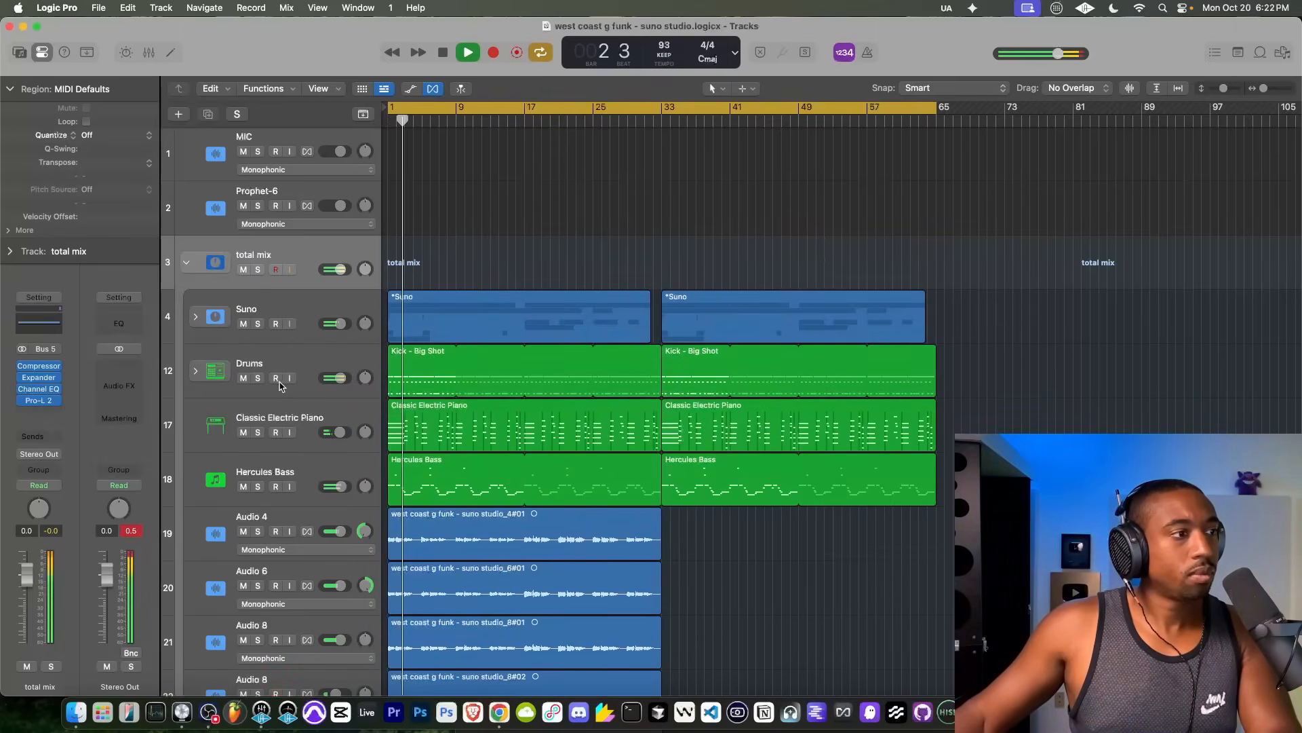
Step: Enable the Compressor on the Drums stack
{"action": "left_click", "coordinate": [284, 363]}
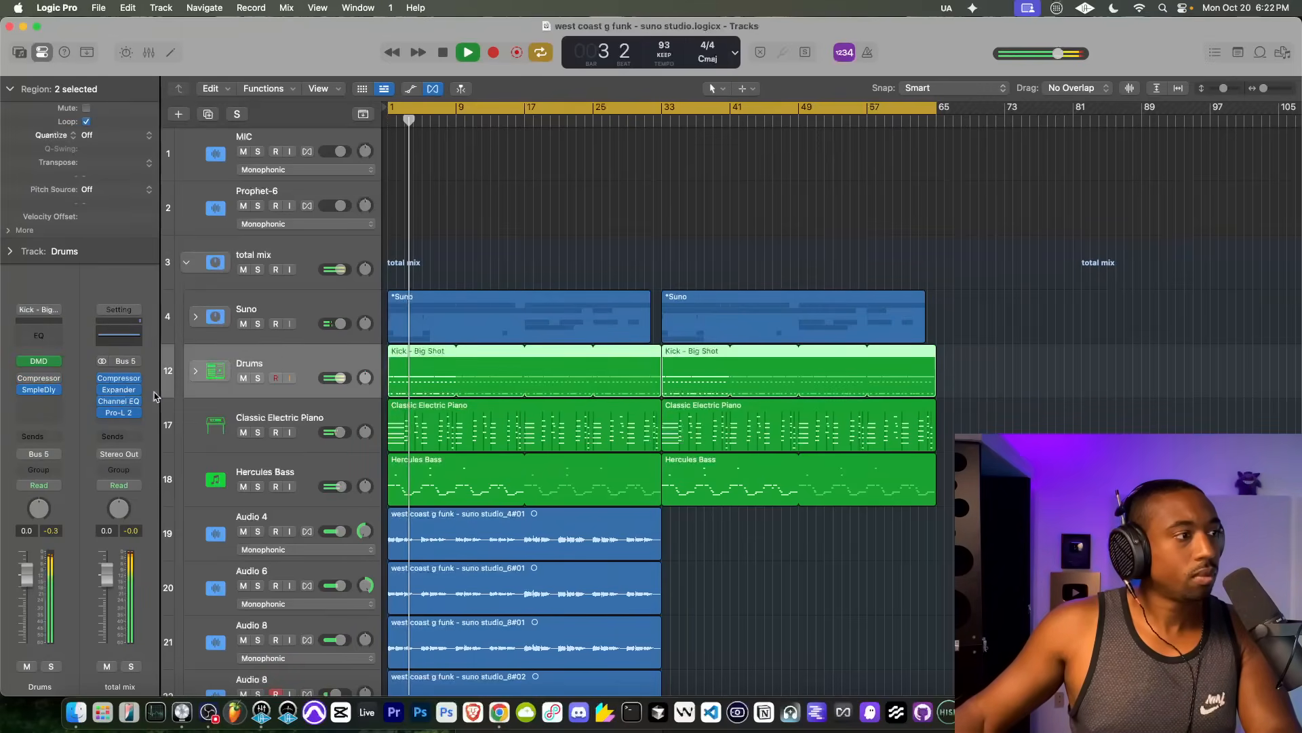
{"action": "left_click", "coordinate": [23, 380]}
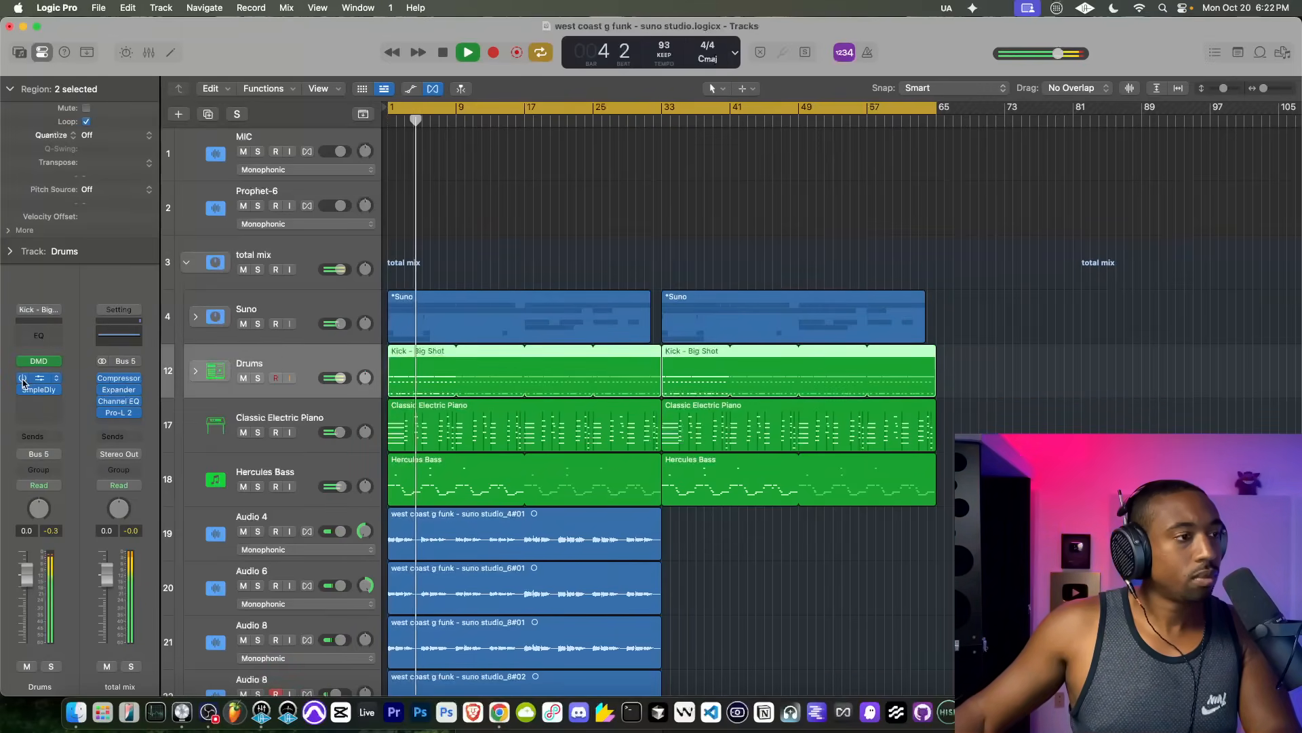
Step: Try the Drums stack's volume at -2.2 dB and return it to 0 dB
{"action": "double_click", "coordinate": [340, 379]}
{"action": "left_click", "coordinate": [331, 364]}
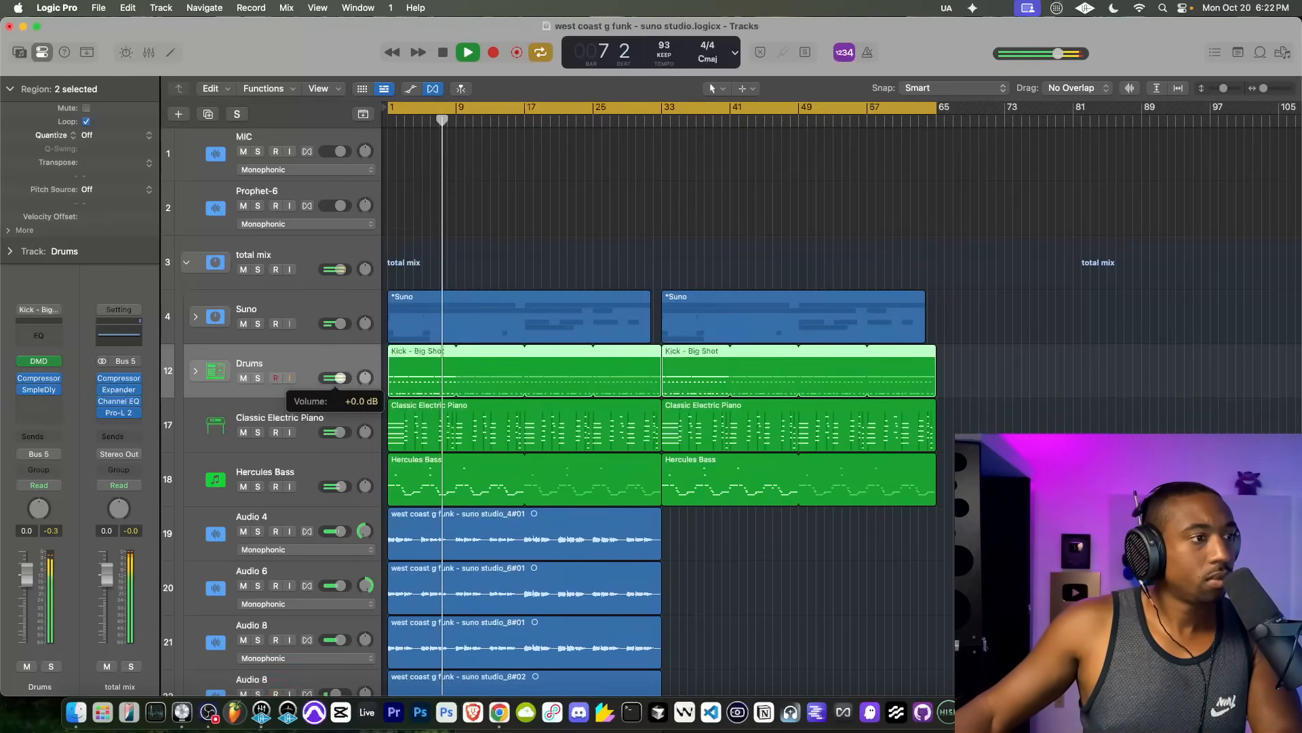
{"action": "left_click_drag", "start_coordinate": [339, 379], "coordinate": [334, 382]}
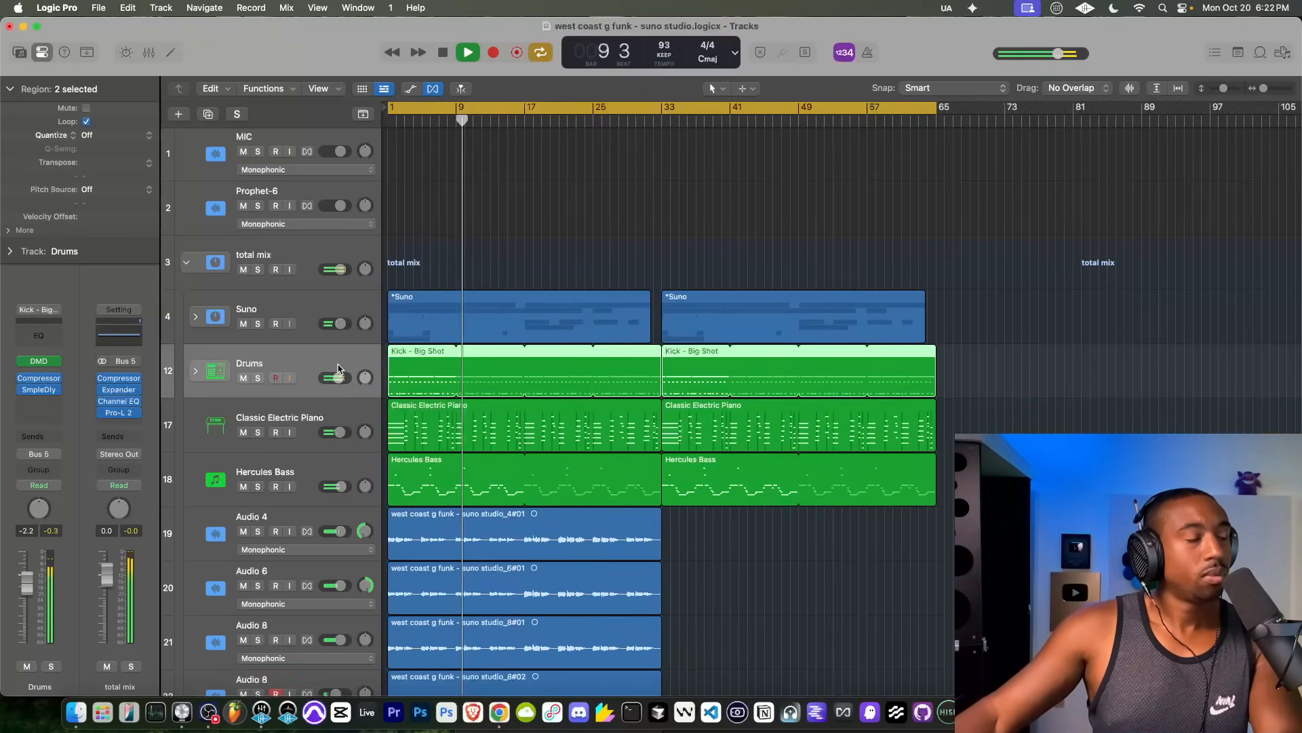
{"action": "scroll", "coordinate": [420, 397], "scroll_direction": "down", "scroll_amount": 2}
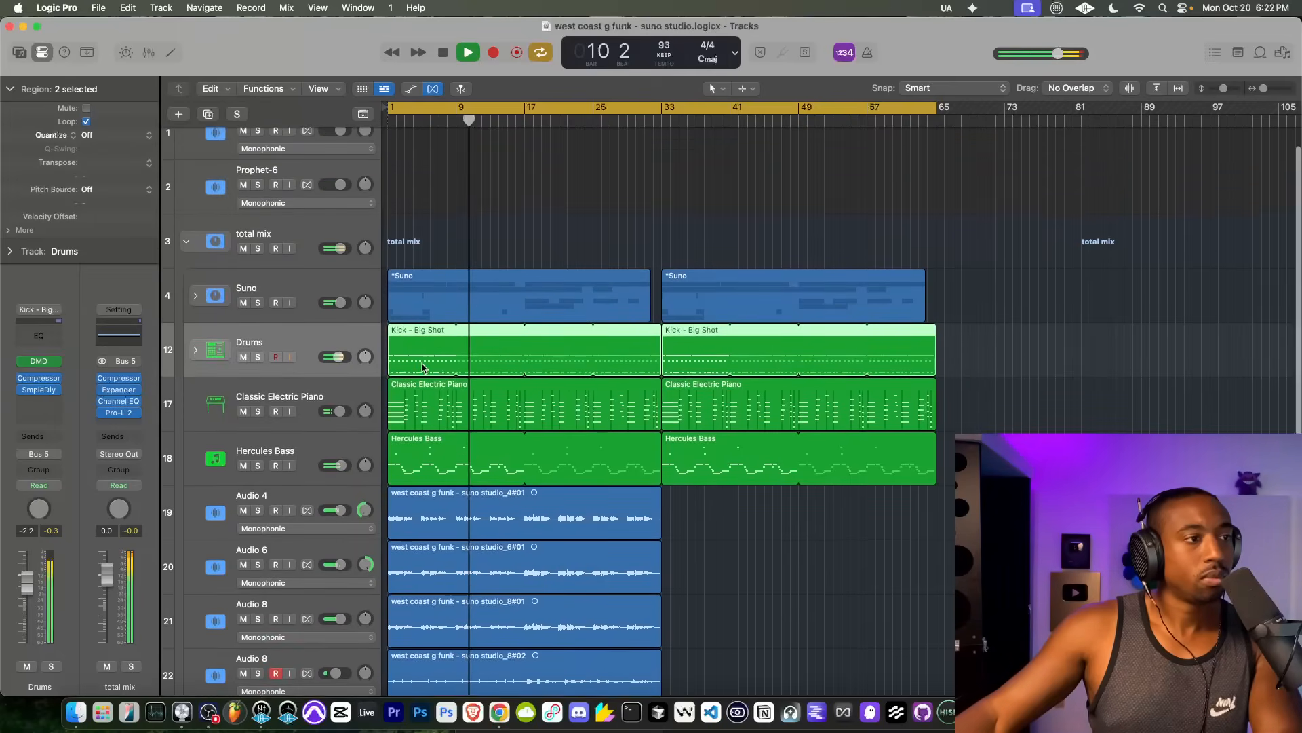
{"action": "double_click", "coordinate": [339, 357]}
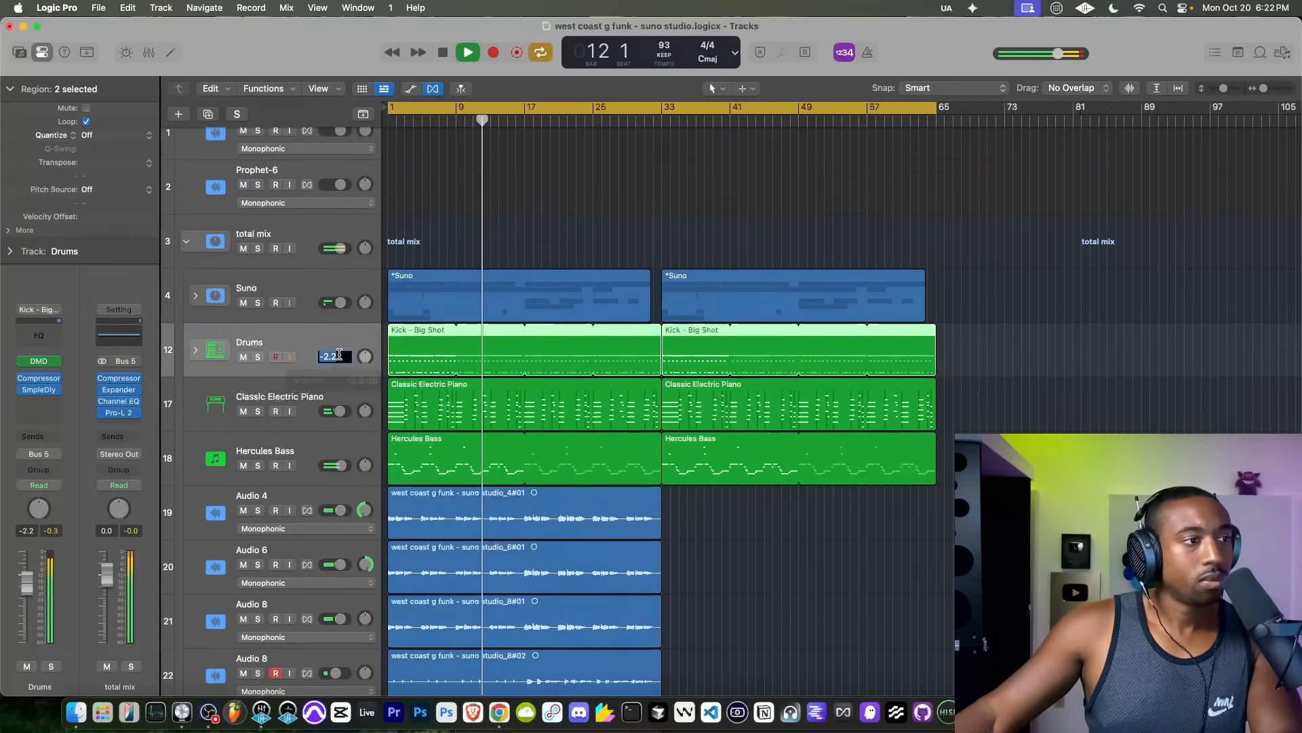
{"action": "type", "text": "0"}
{"action": "key", "text": "Return"}
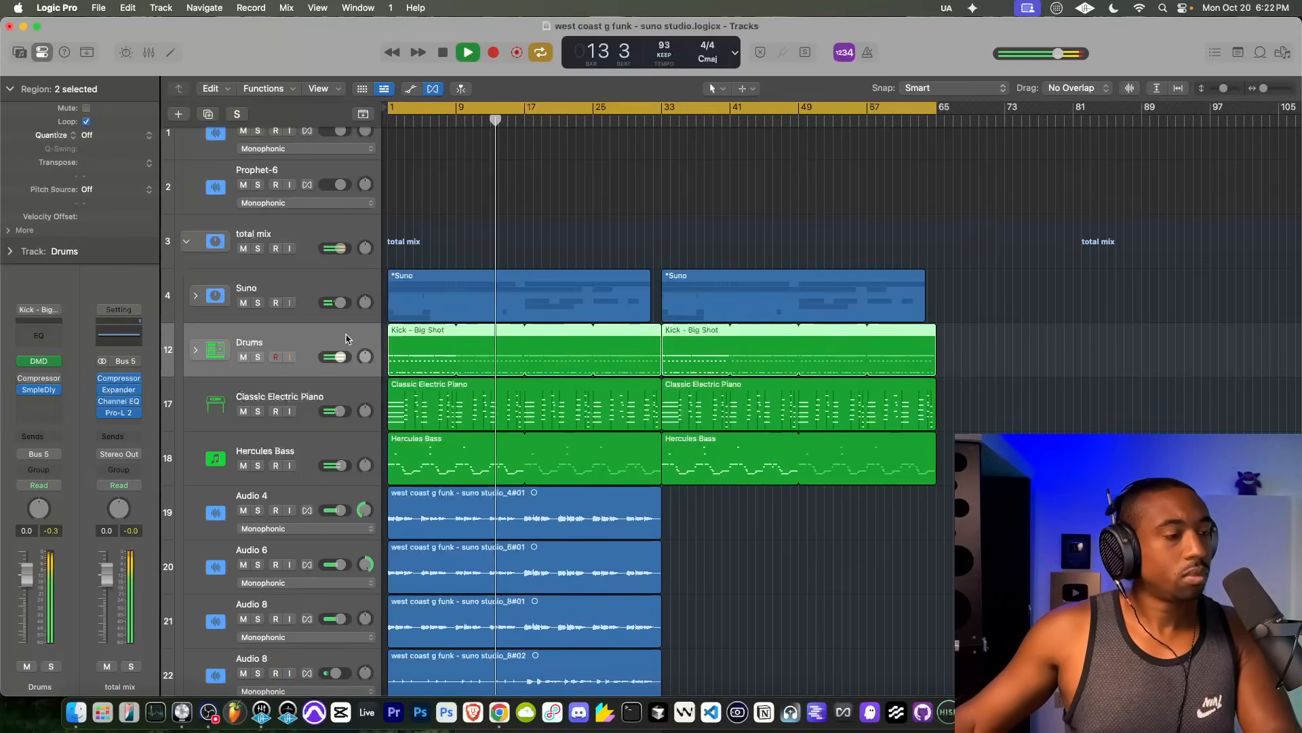
Step: Review the Pro-L 2 limiter, Channel EQ and Expander settings on the total mix stack during playback
{"action": "scroll", "coordinate": [333, 475], "scroll_direction": "down", "scroll_amount": 3}
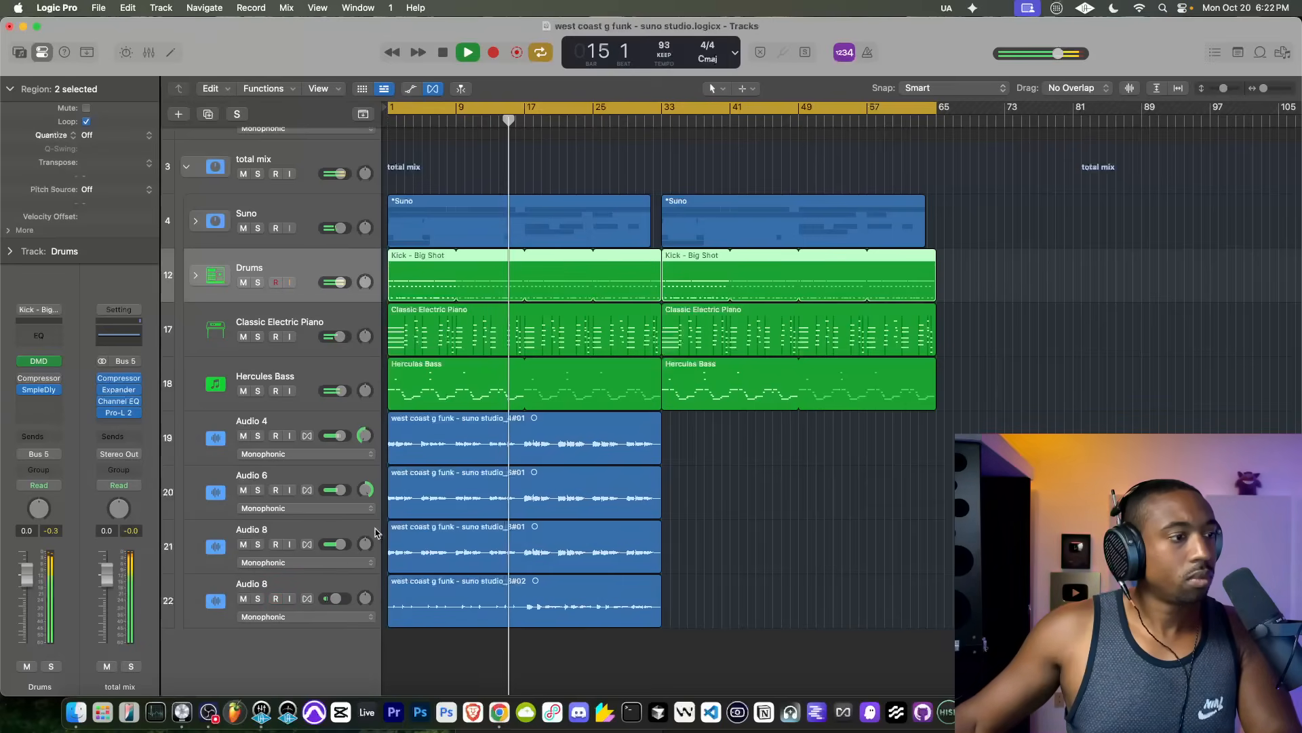
{"action": "scroll", "coordinate": [459, 425], "scroll_direction": "up", "scroll_amount": 4}
{"action": "scroll", "coordinate": [459, 426], "scroll_direction": "down", "scroll_amount": 1}
{"action": "scroll", "coordinate": [459, 425], "scroll_direction": "up", "scroll_amount": 1}
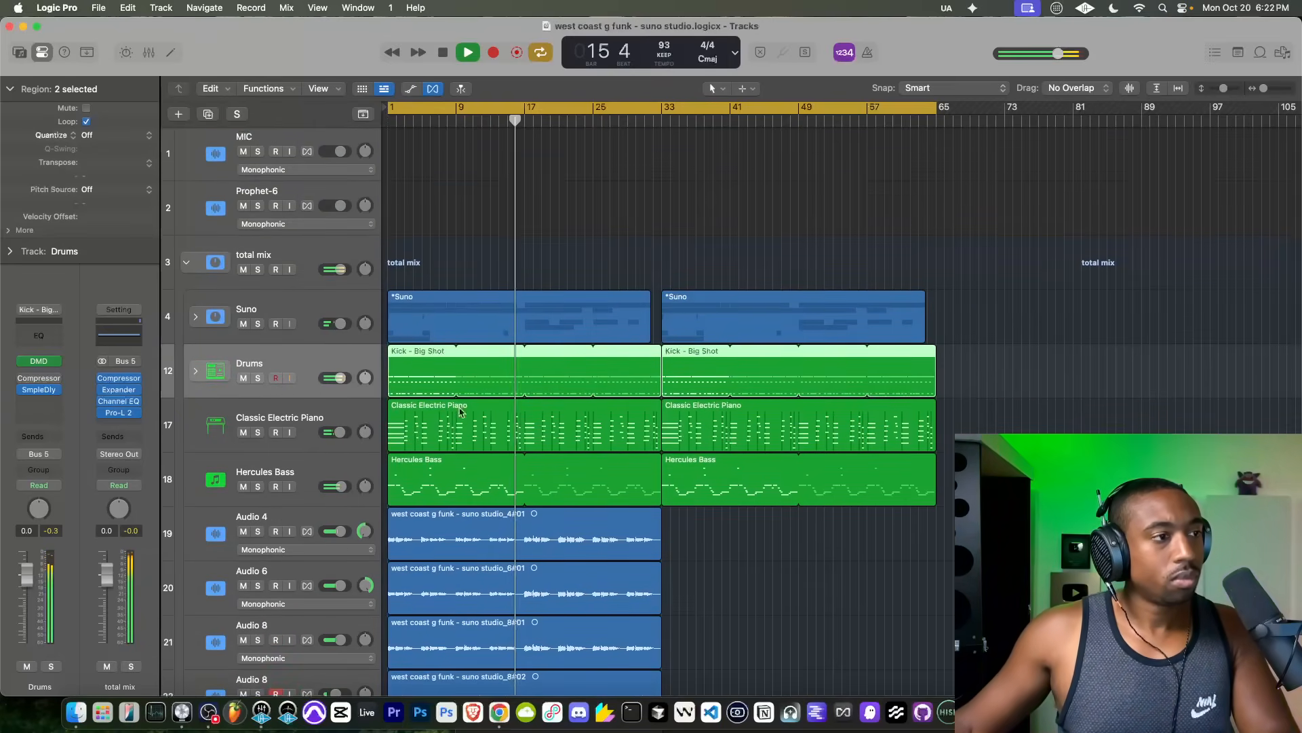
{"action": "left_click", "coordinate": [280, 255]}
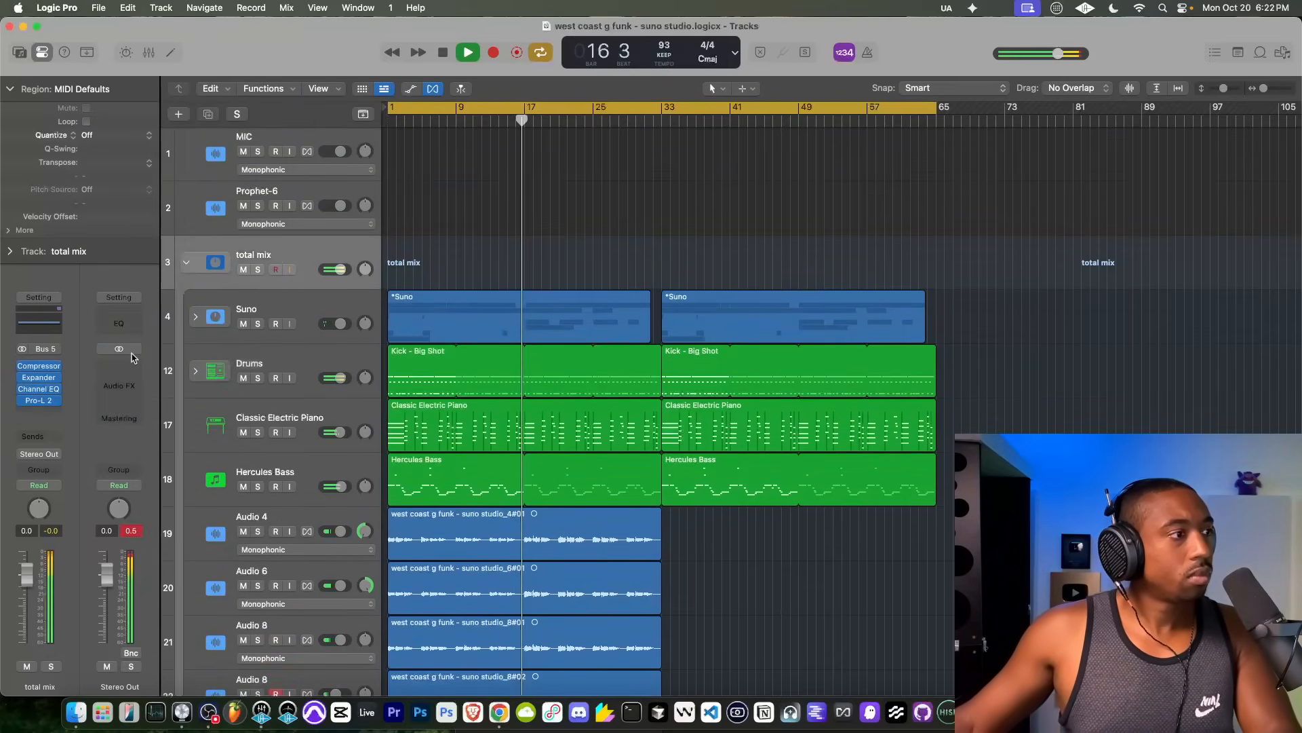
{"action": "left_click", "coordinate": [47, 400]}
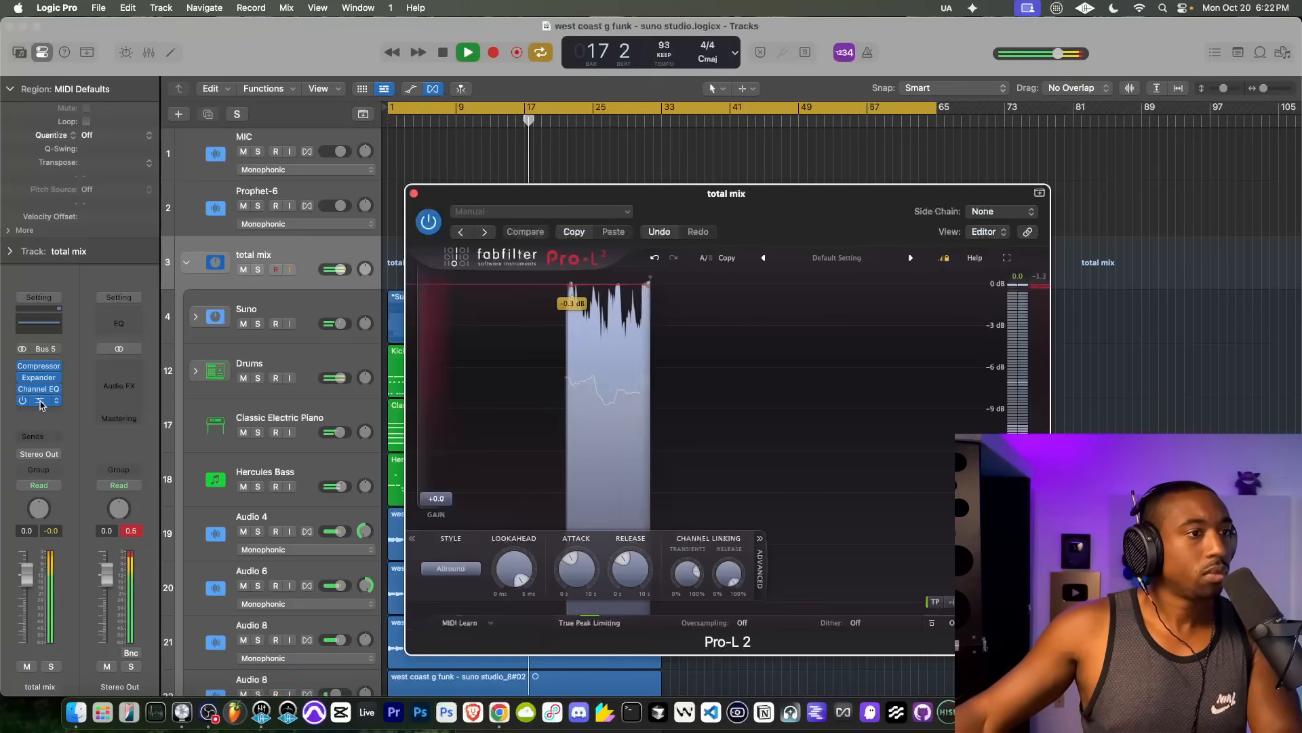
{"action": "left_click", "coordinate": [414, 194]}
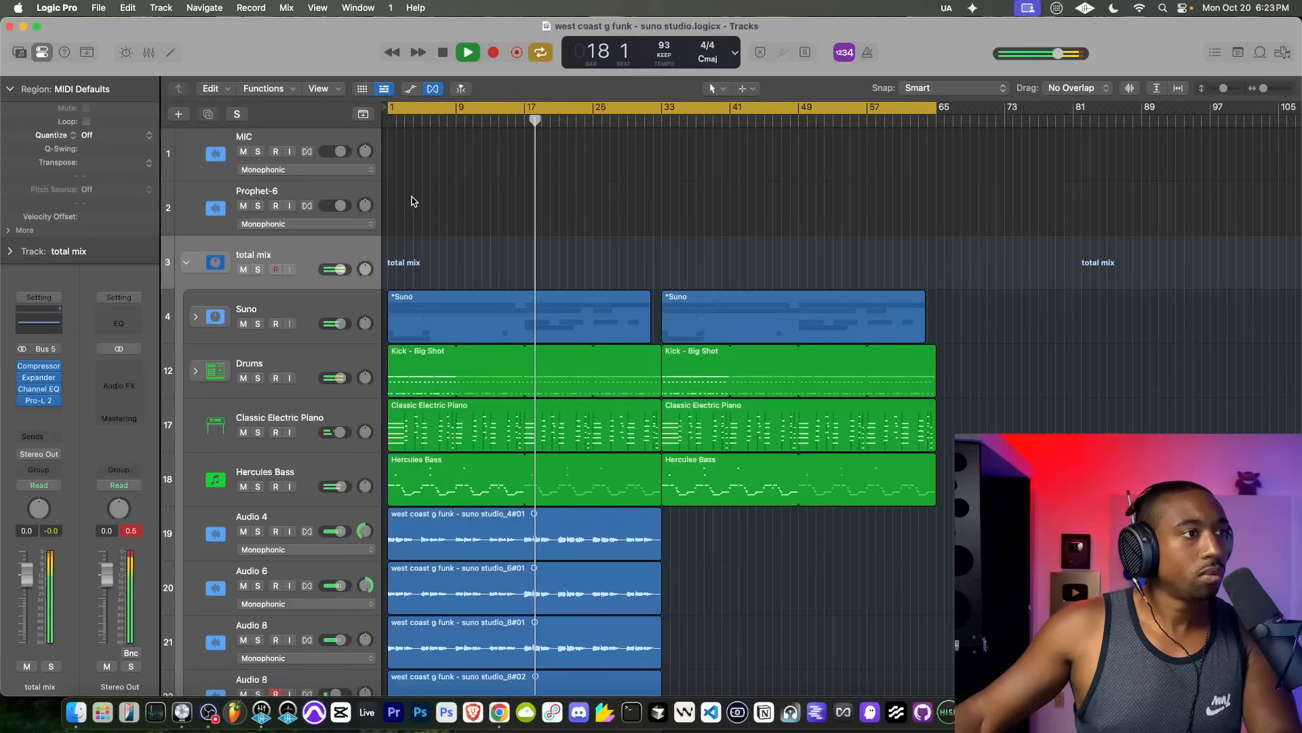
{"action": "left_click", "coordinate": [47, 389]}
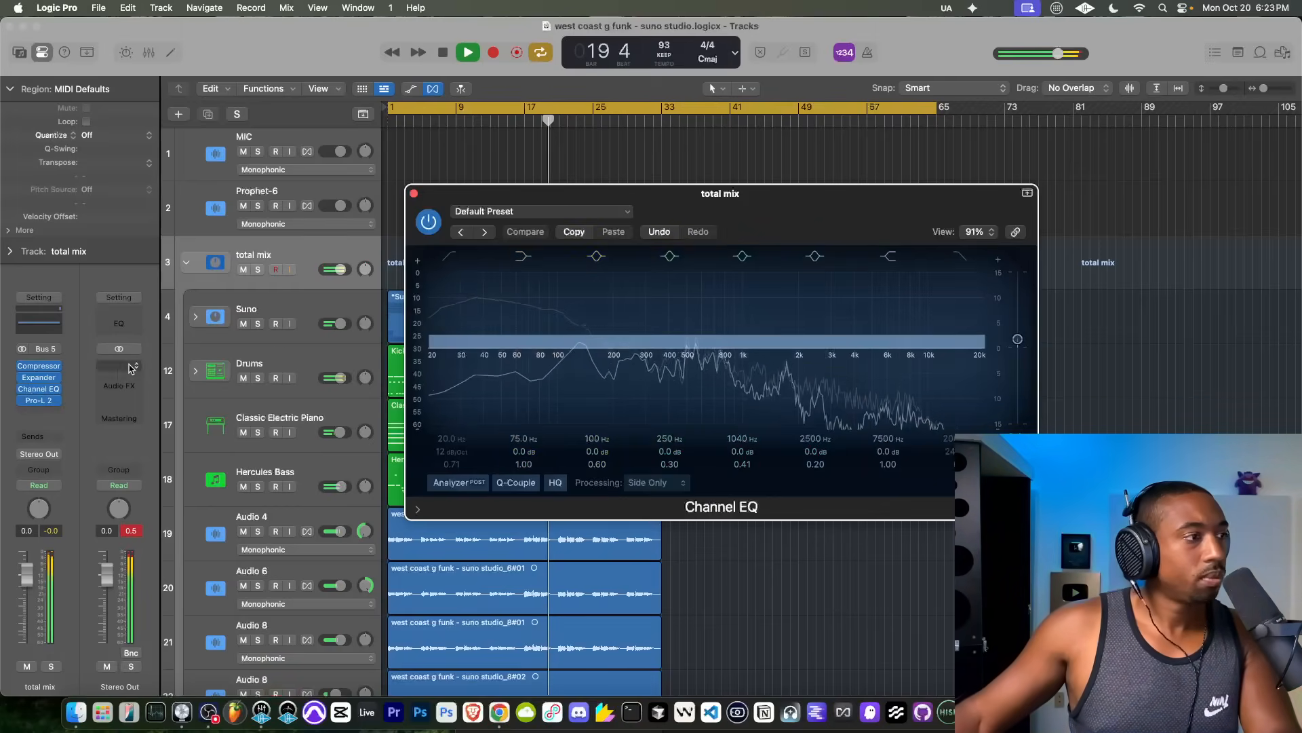
{"action": "left_click", "coordinate": [43, 378]}
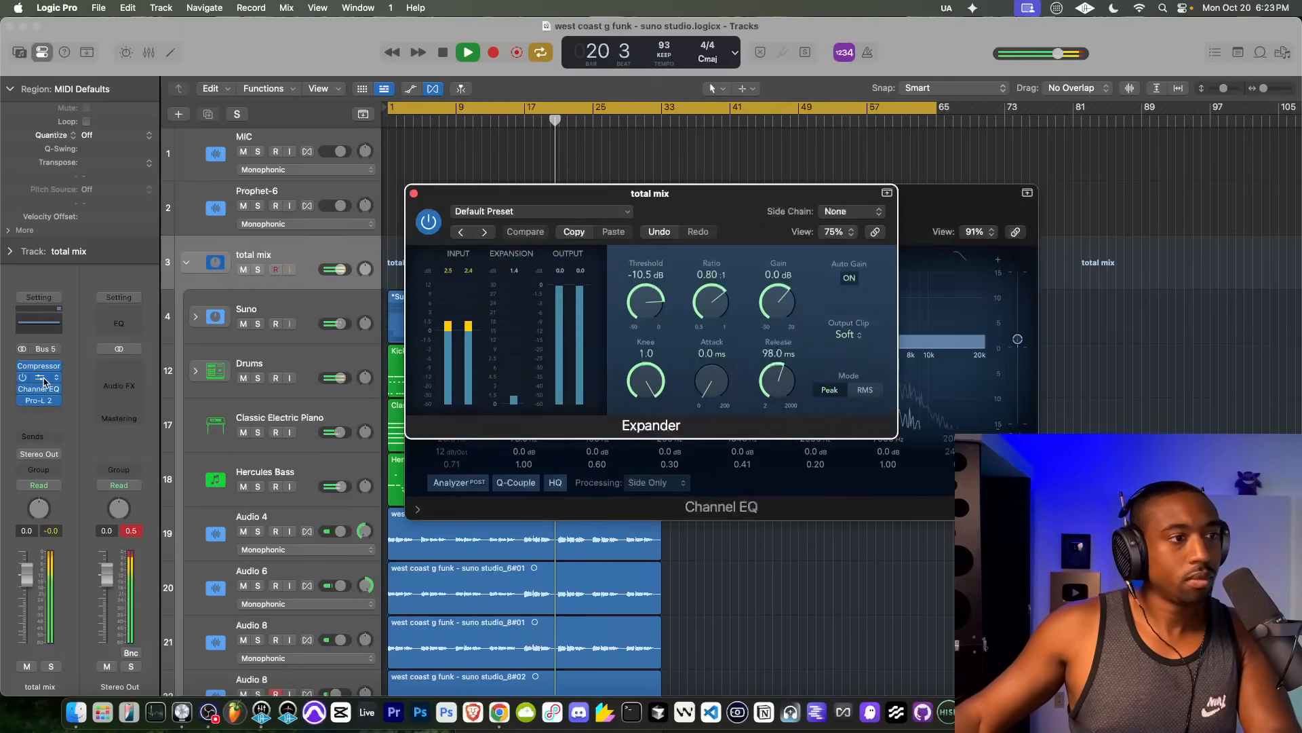
Step: Compare the total mix stack's sound with its Compressor bypassed and enabled
{"action": "left_click", "coordinate": [42, 370]}
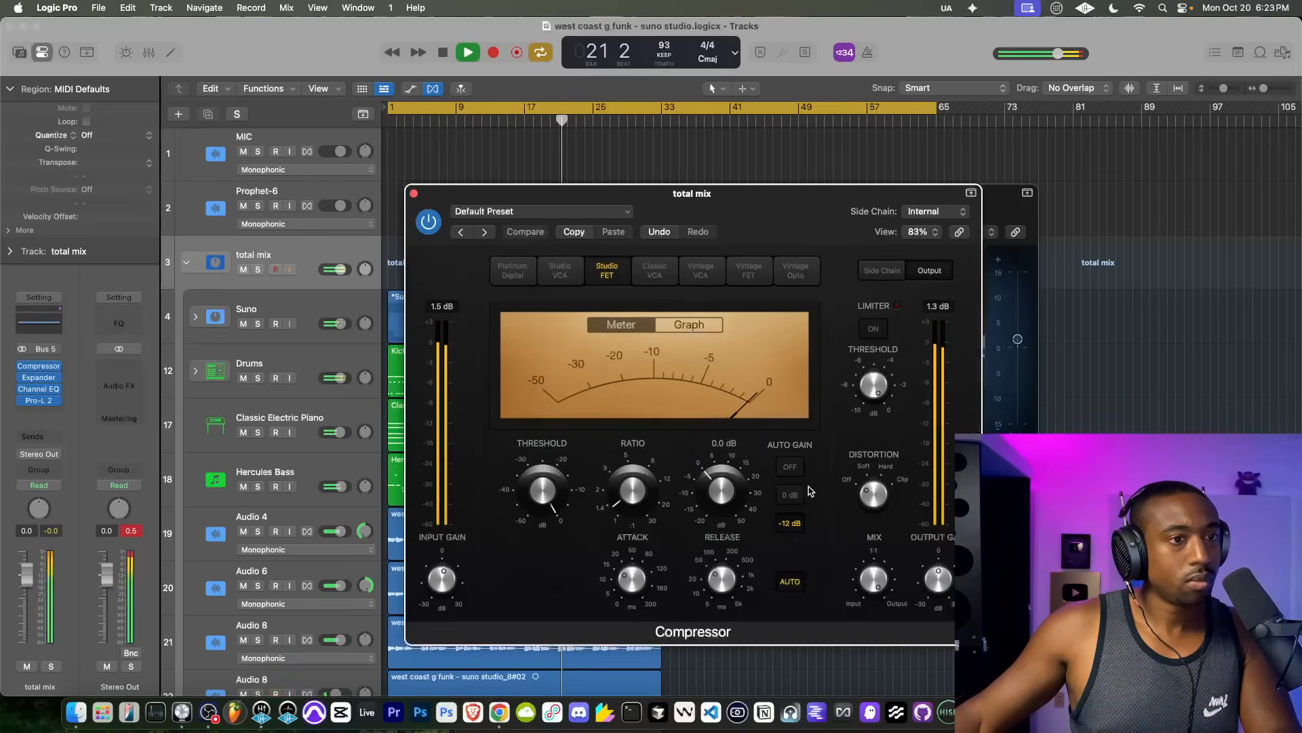
{"action": "left_click", "coordinate": [429, 223]}
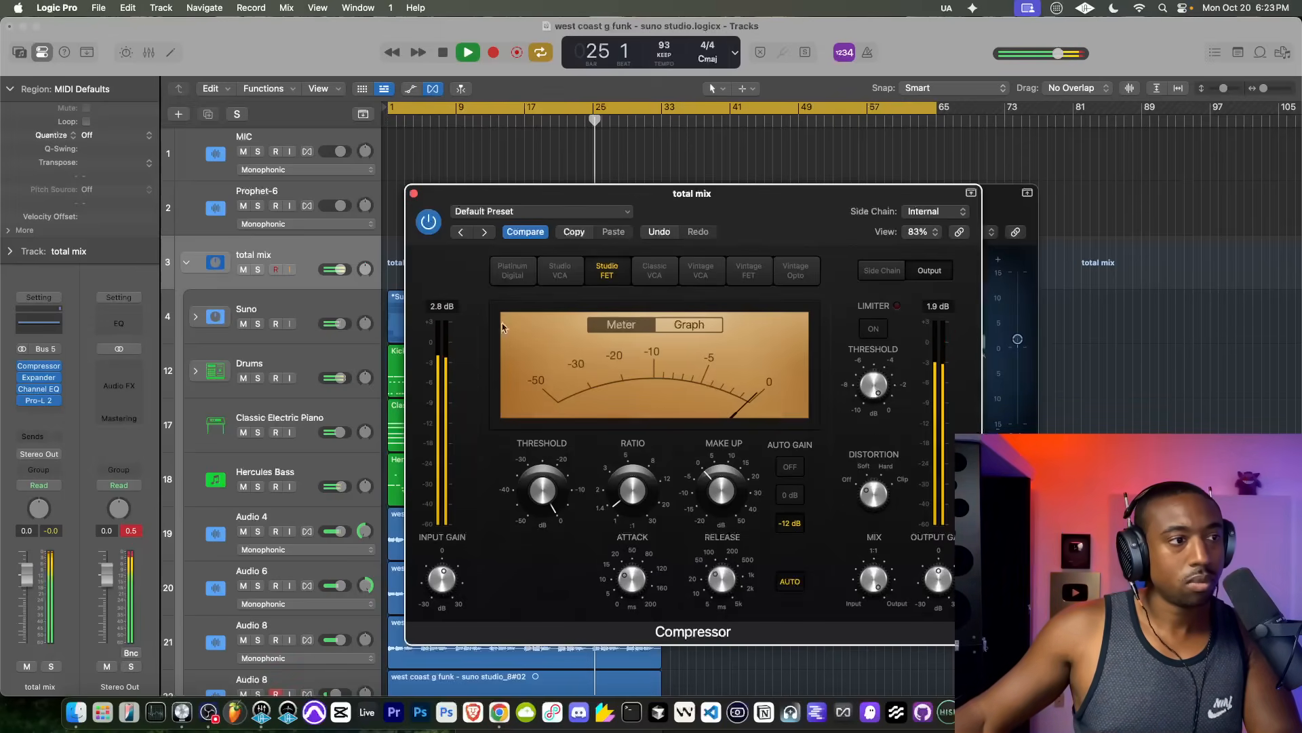
{"action": "left_click", "coordinate": [414, 194]}
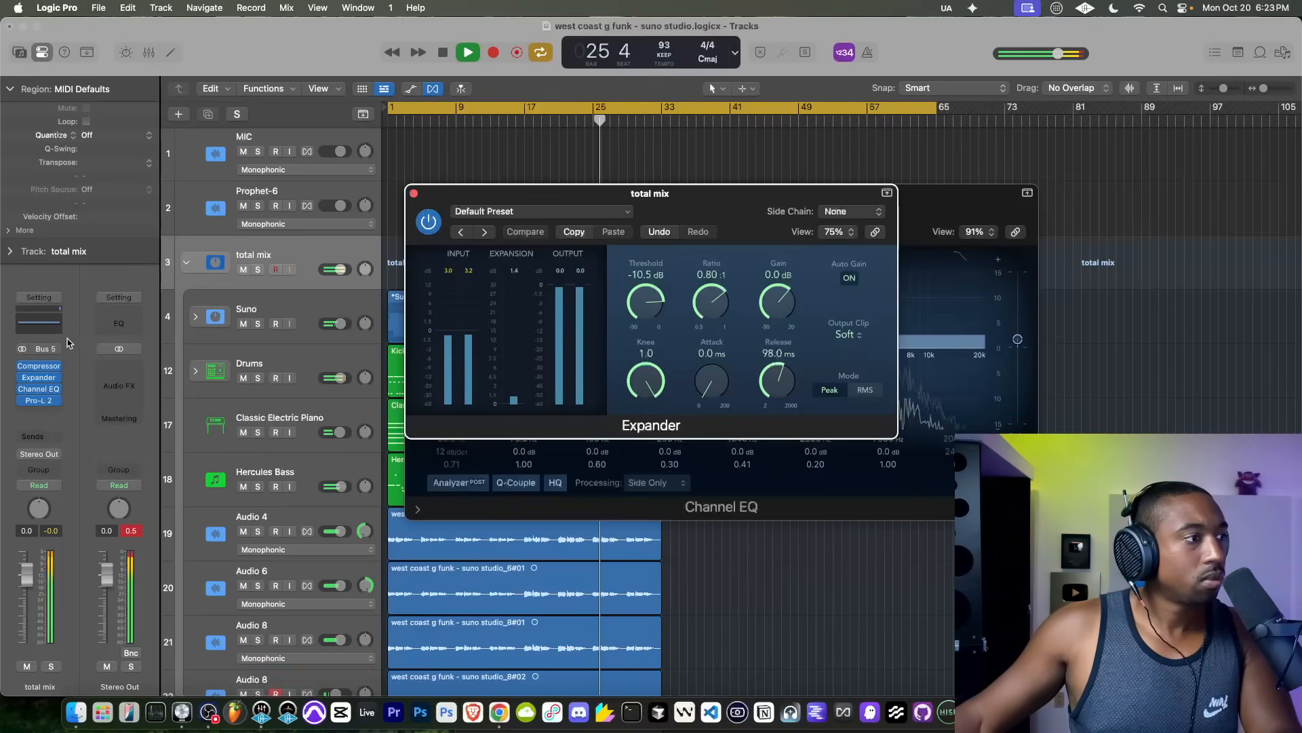
Step: Insert Gold Clip between the Compressor and Expander on the total mix stack, with Gold at 2.50 dB and Alchemy at 2.00 dB
{"action": "left_click", "coordinate": [48, 376]}
{"action": "type", "text": "gold"}
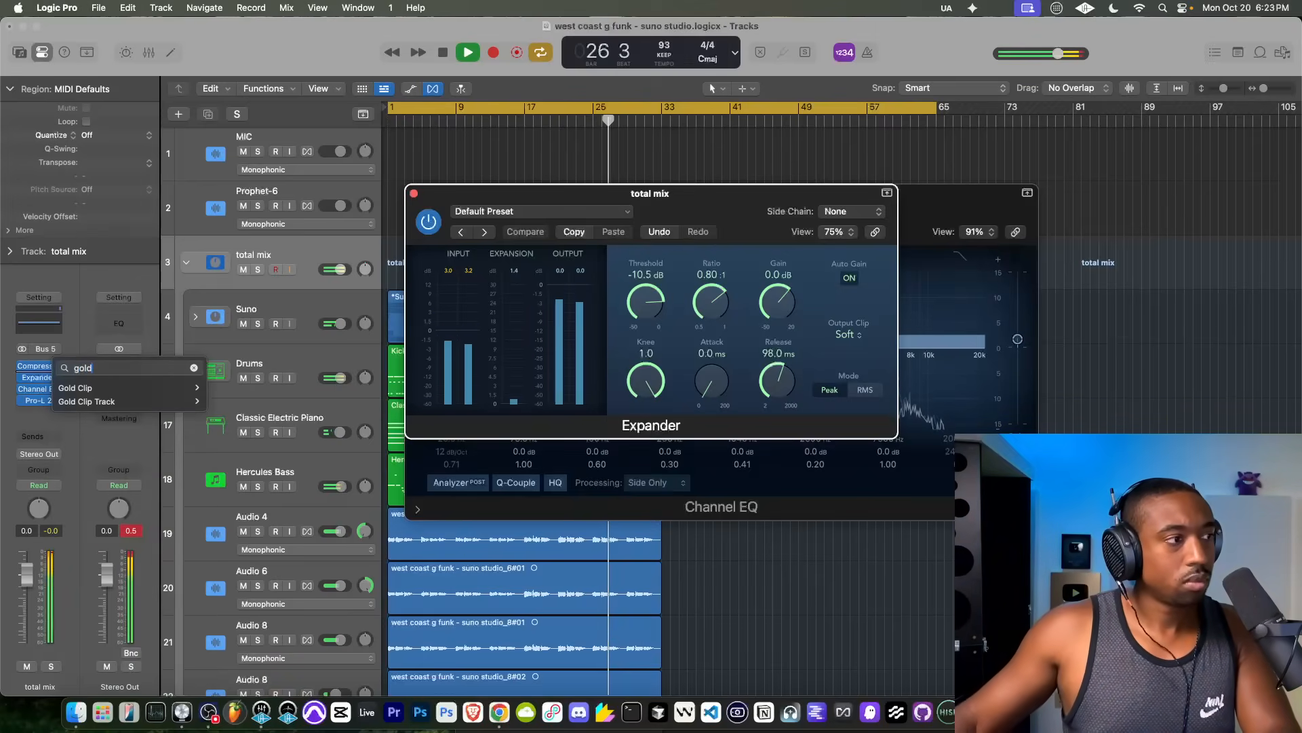
{"action": "left_click", "coordinate": [66, 390]}
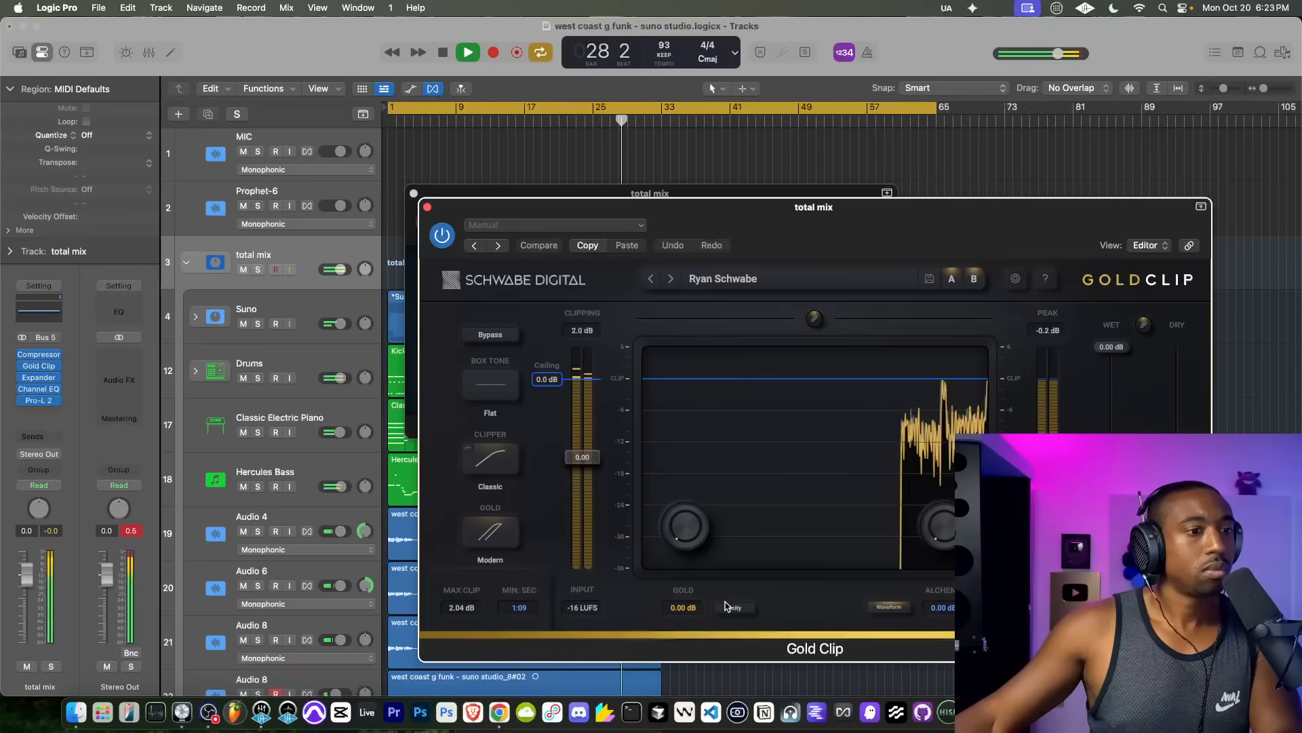
{"action": "left_click_drag", "start_coordinate": [948, 531], "coordinate": [948, 447]}
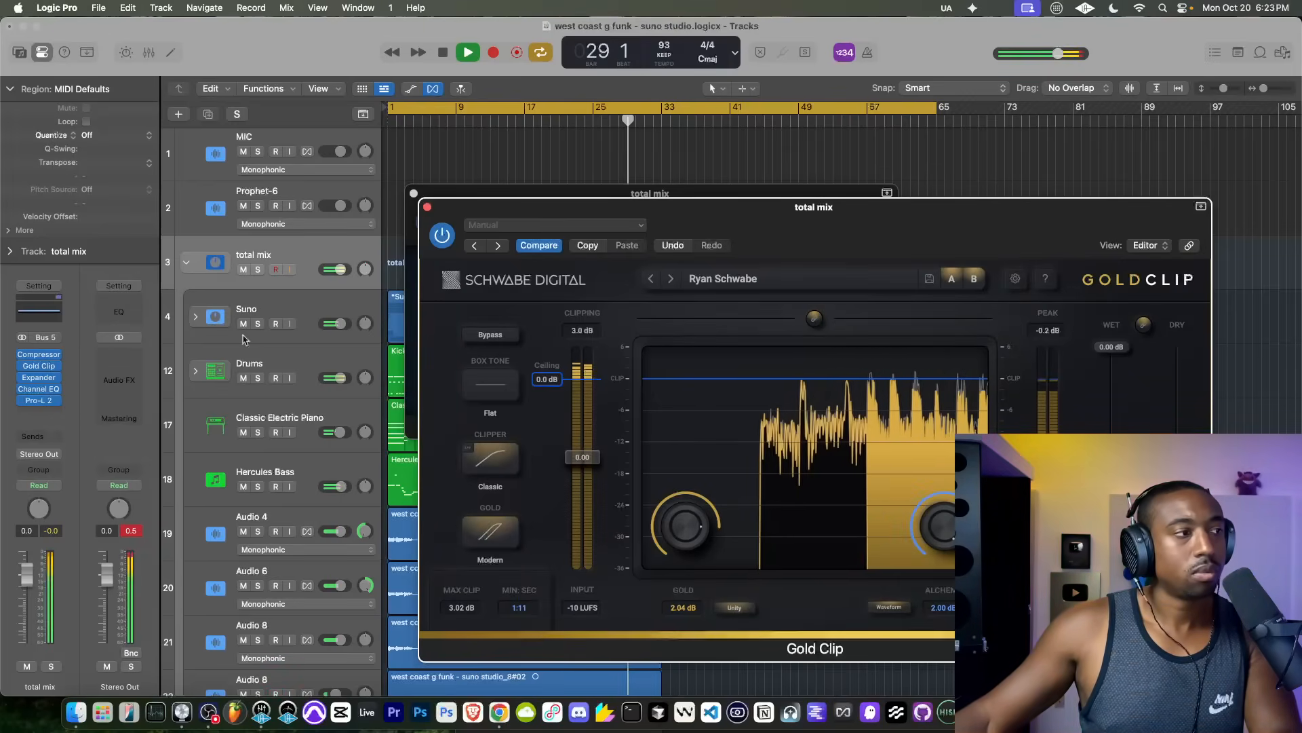
Step: Bypass the Compressor on the total mix stack and close the open plug-in windows
{"action": "mouse_move", "coordinate": [23, 356]}
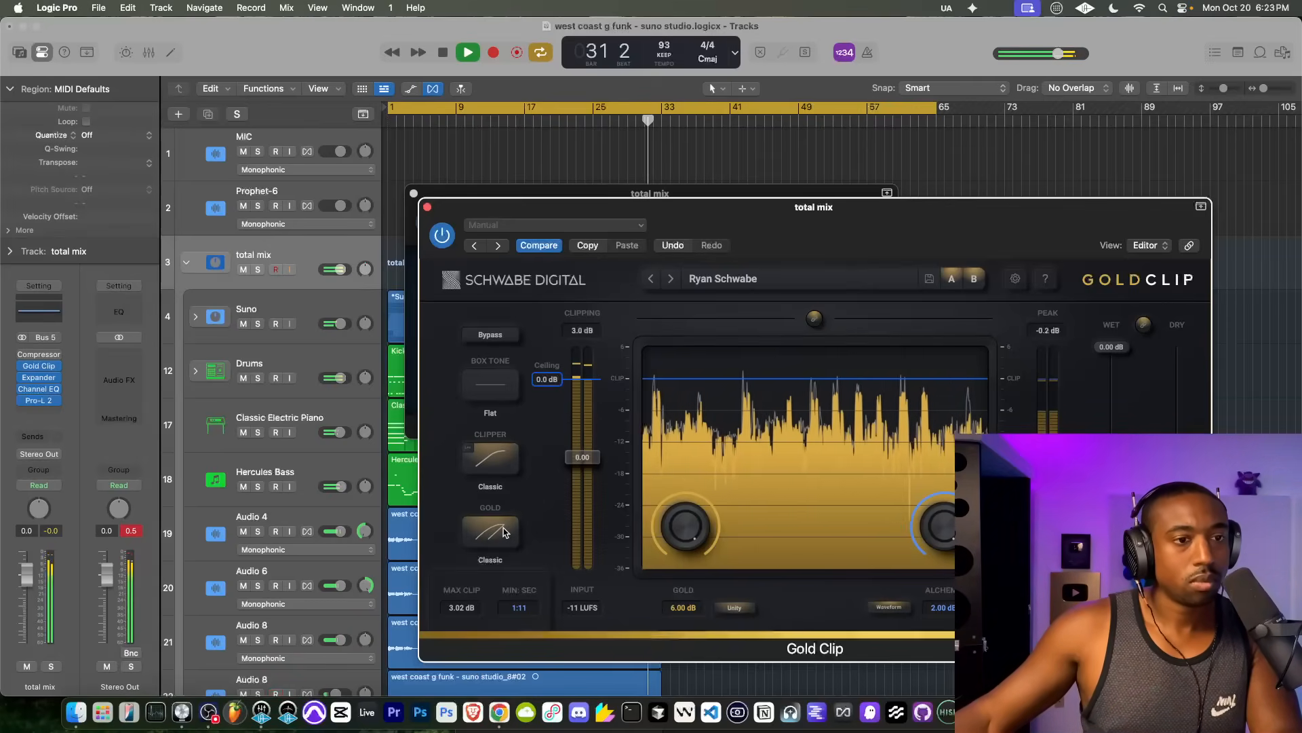
{"action": "left_click", "coordinate": [427, 206]}
{"action": "left_click", "coordinate": [414, 193]}
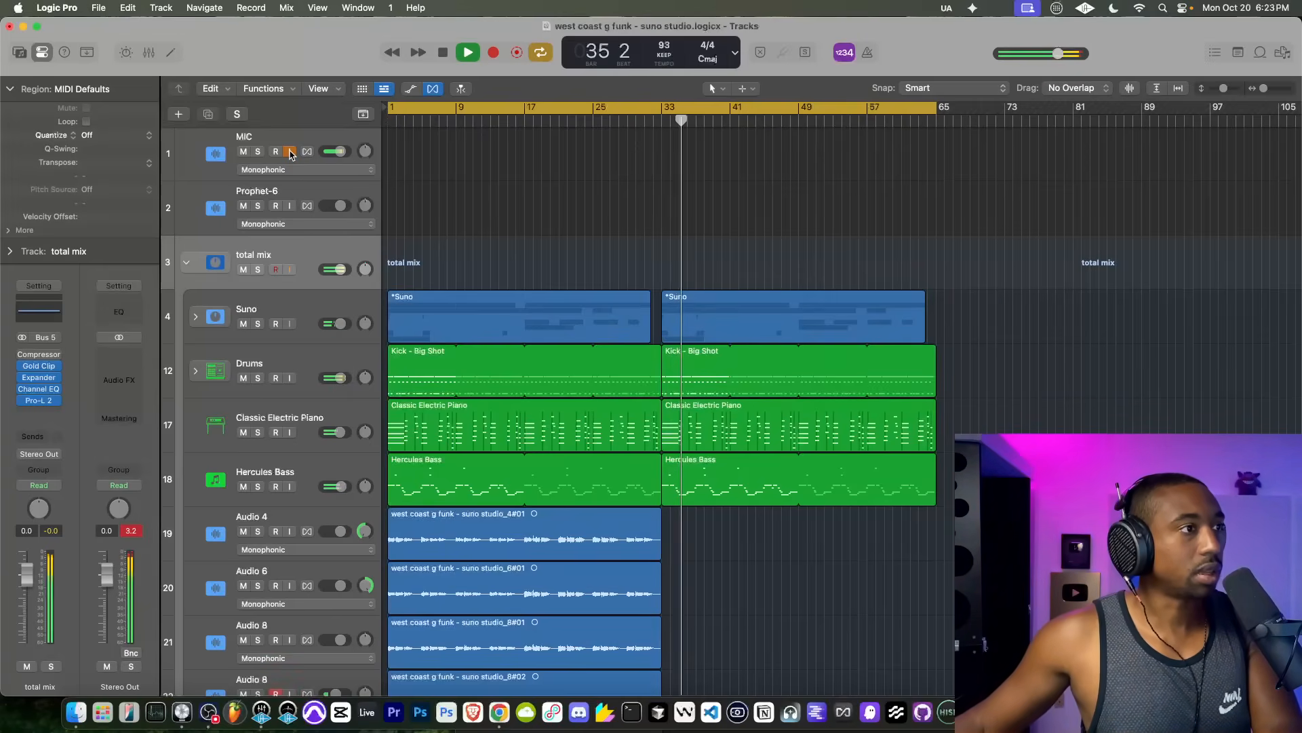
Step: Add a new software instrument track to the project, keeping the total mix stack expanded
{"action": "left_click", "coordinate": [186, 261]}
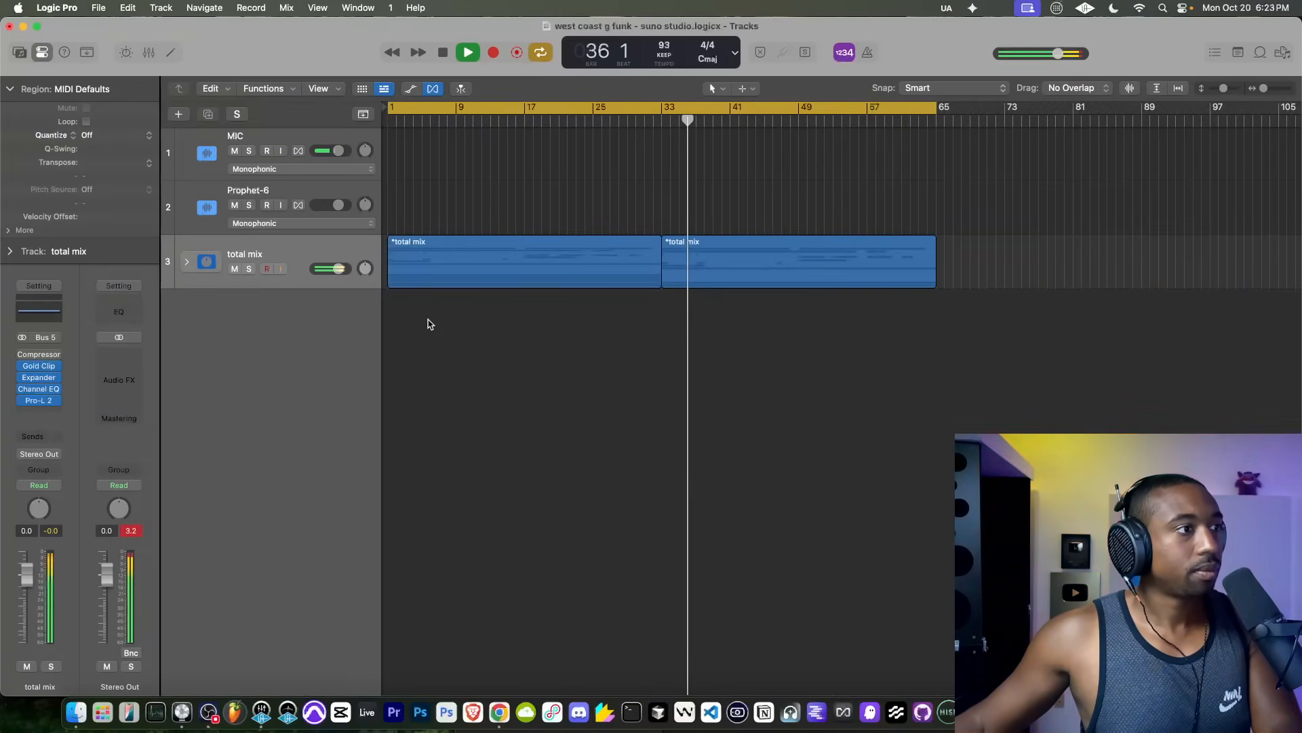
{"action": "left_click", "coordinate": [186, 261]}
{"action": "left_click", "coordinate": [268, 388]}
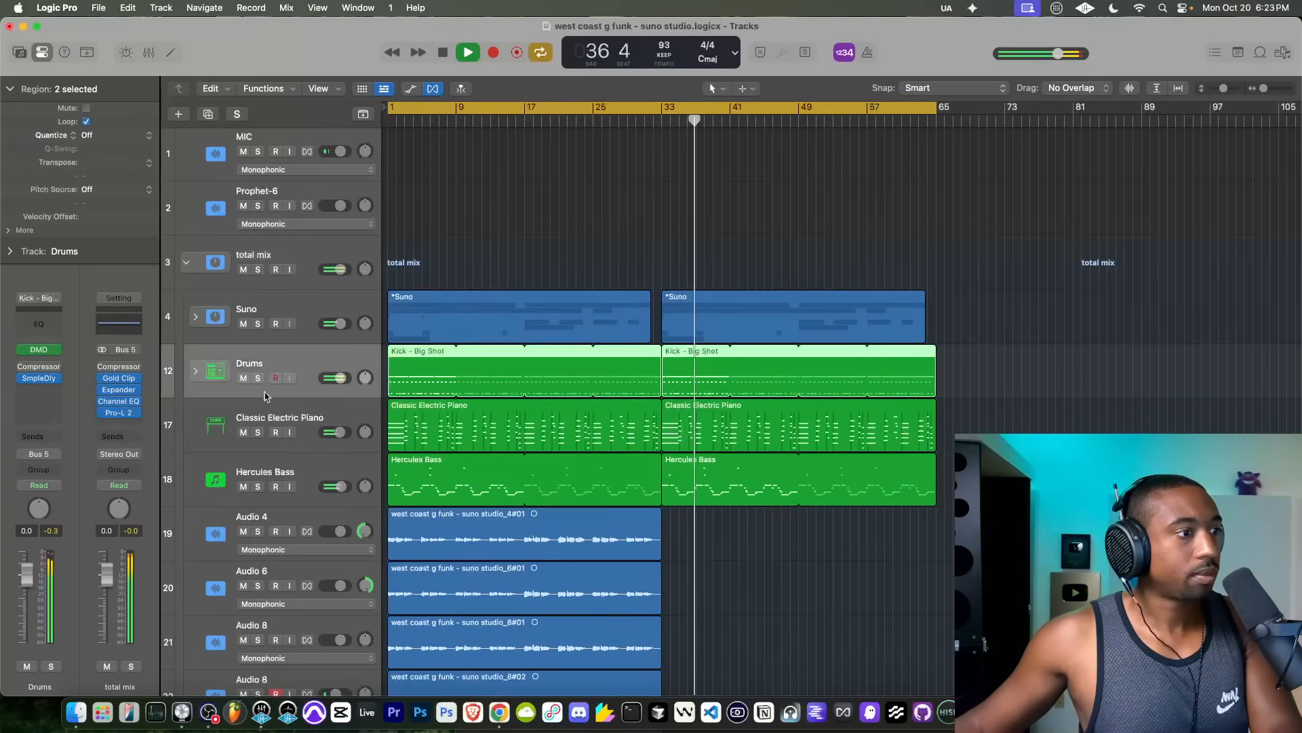
{"action": "left_click", "coordinate": [282, 473]}
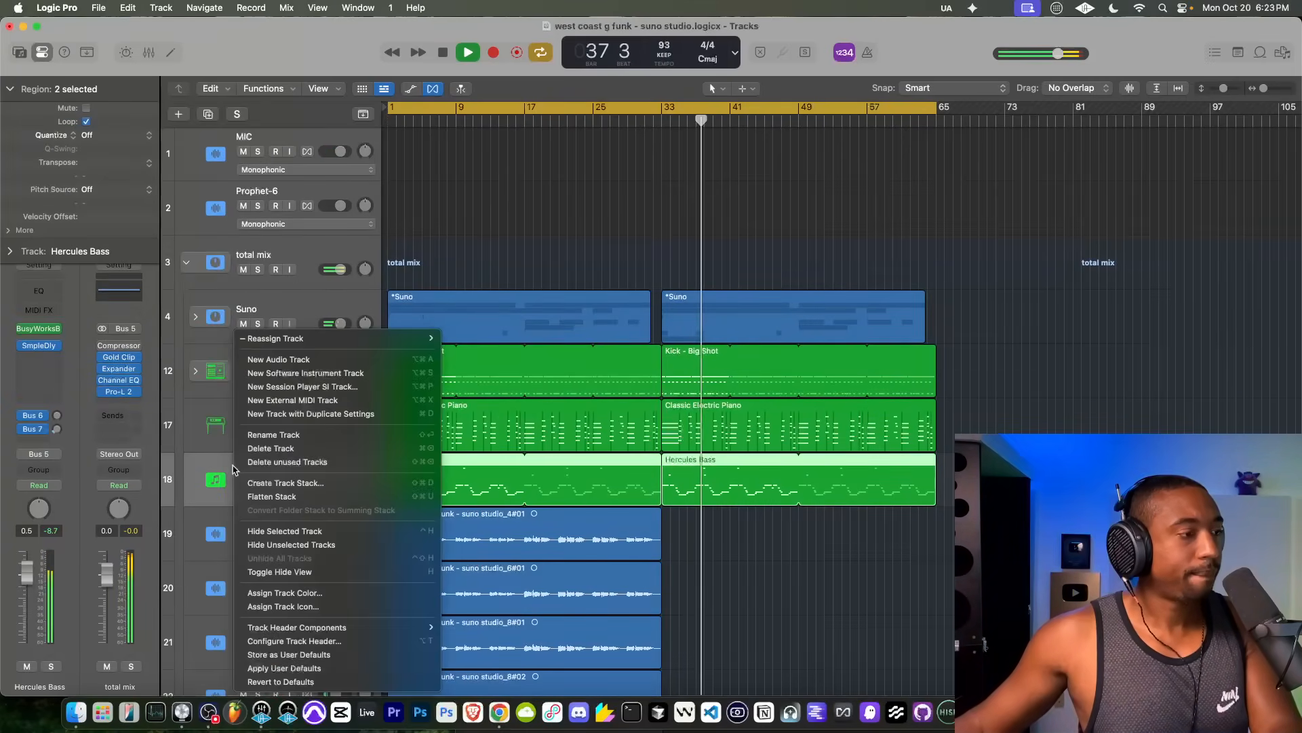
{"action": "right_click", "coordinate": [217, 468]}
{"action": "left_click", "coordinate": [303, 373]}
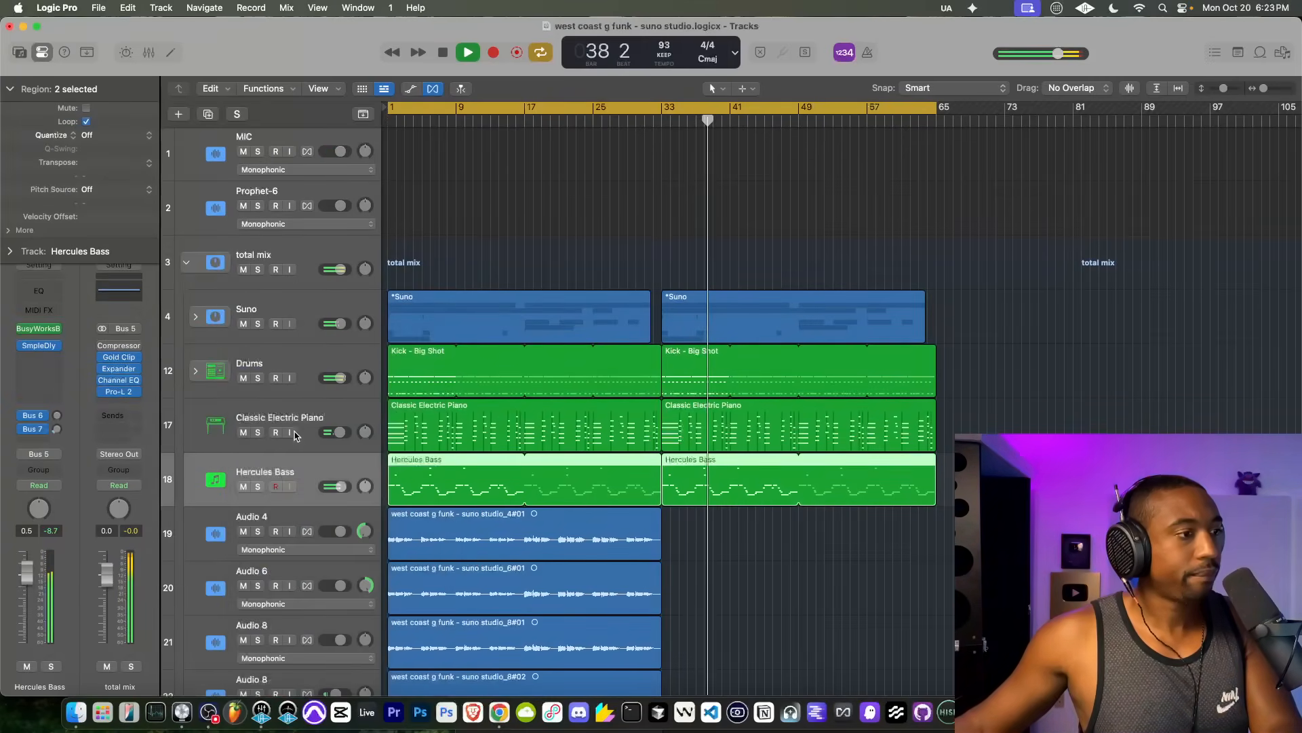
Step: Replace the new track's electric piano instrument with the Alchemy synthesizer
{"action": "left_click", "coordinate": [57, 367]}
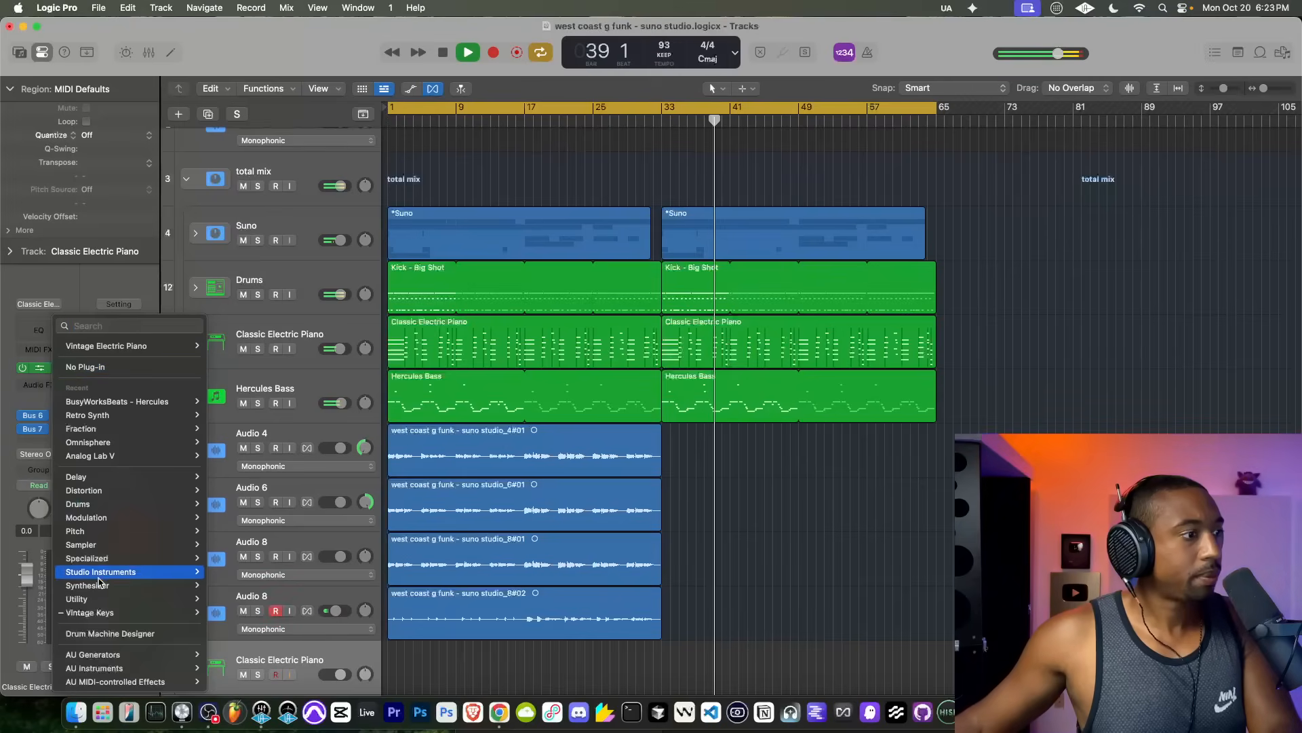
{"action": "mouse_move", "coordinate": [161, 594]}
{"action": "mouse_move", "coordinate": [244, 666]}
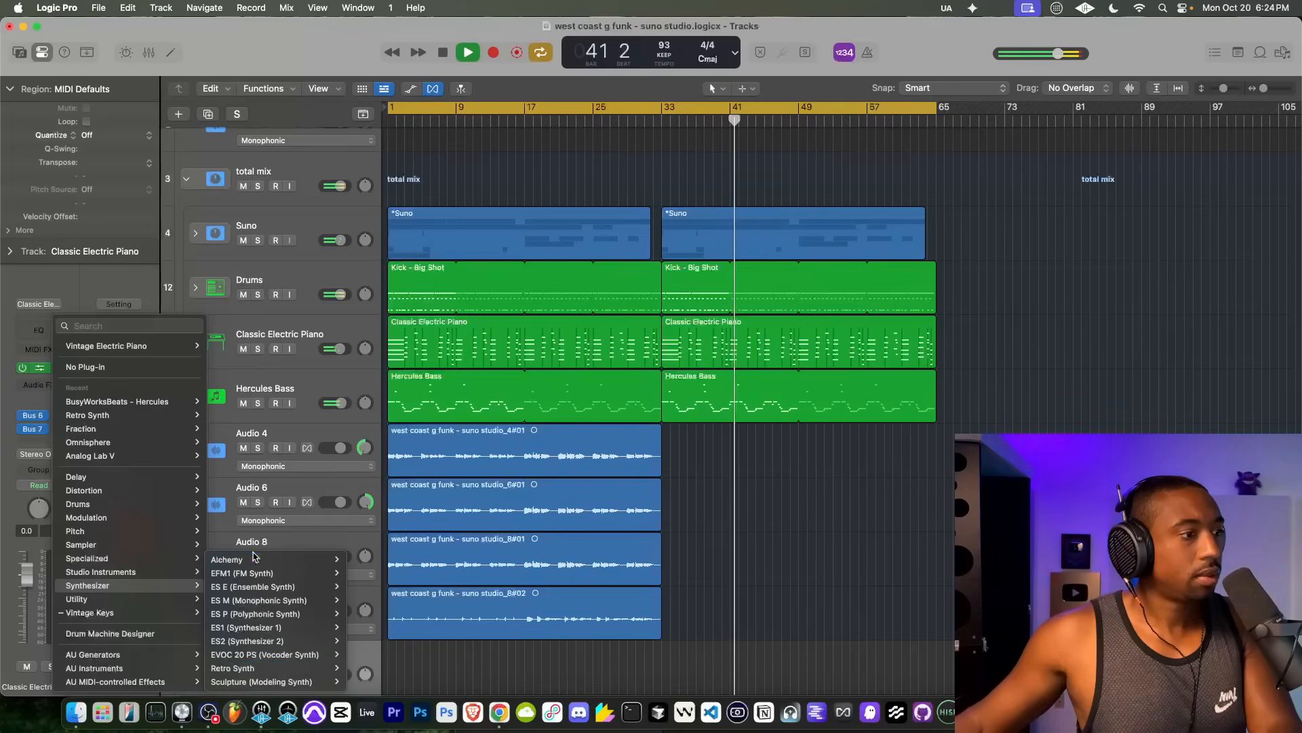
{"action": "left_click", "coordinate": [363, 559]}
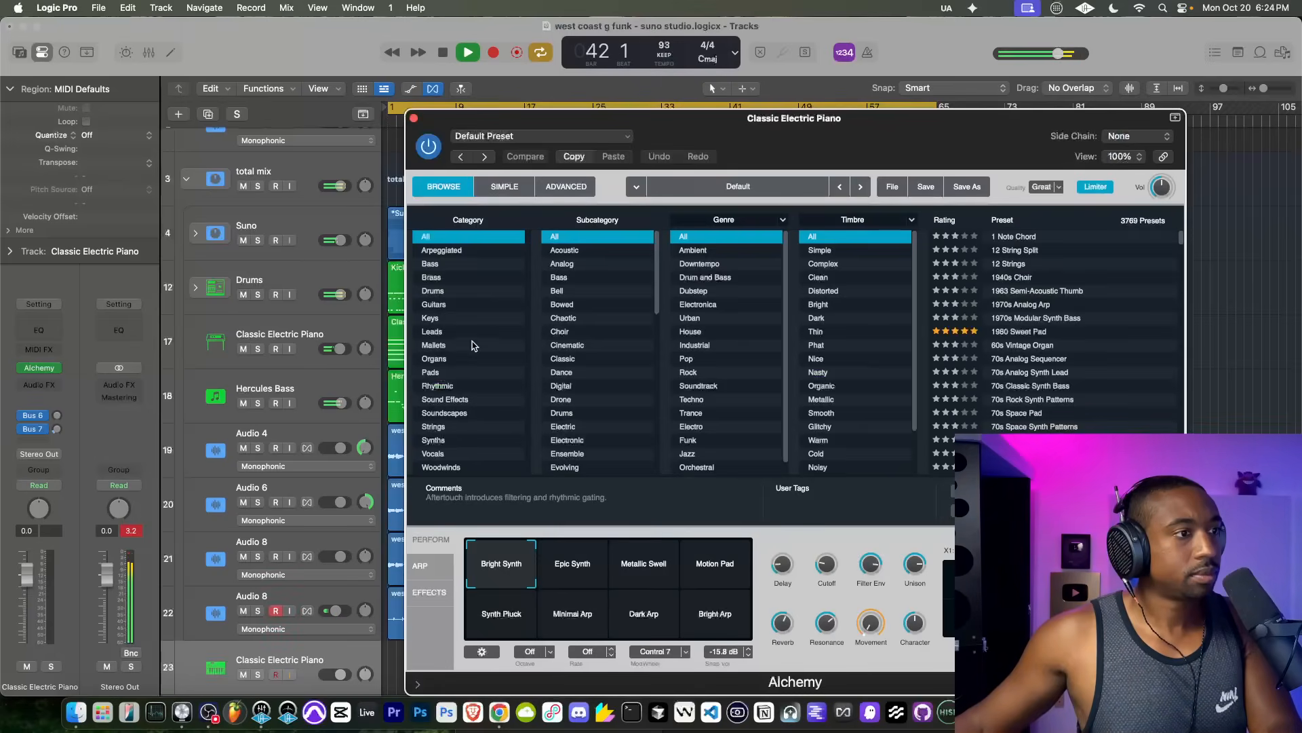
Step: Filter Alchemy's presets to soft leads sorted by rating, audition Ana Lead Toolbox, and load Analog Mellow Lead
{"action": "left_click", "coordinate": [468, 331]}
{"action": "left_click", "coordinate": [572, 291]}
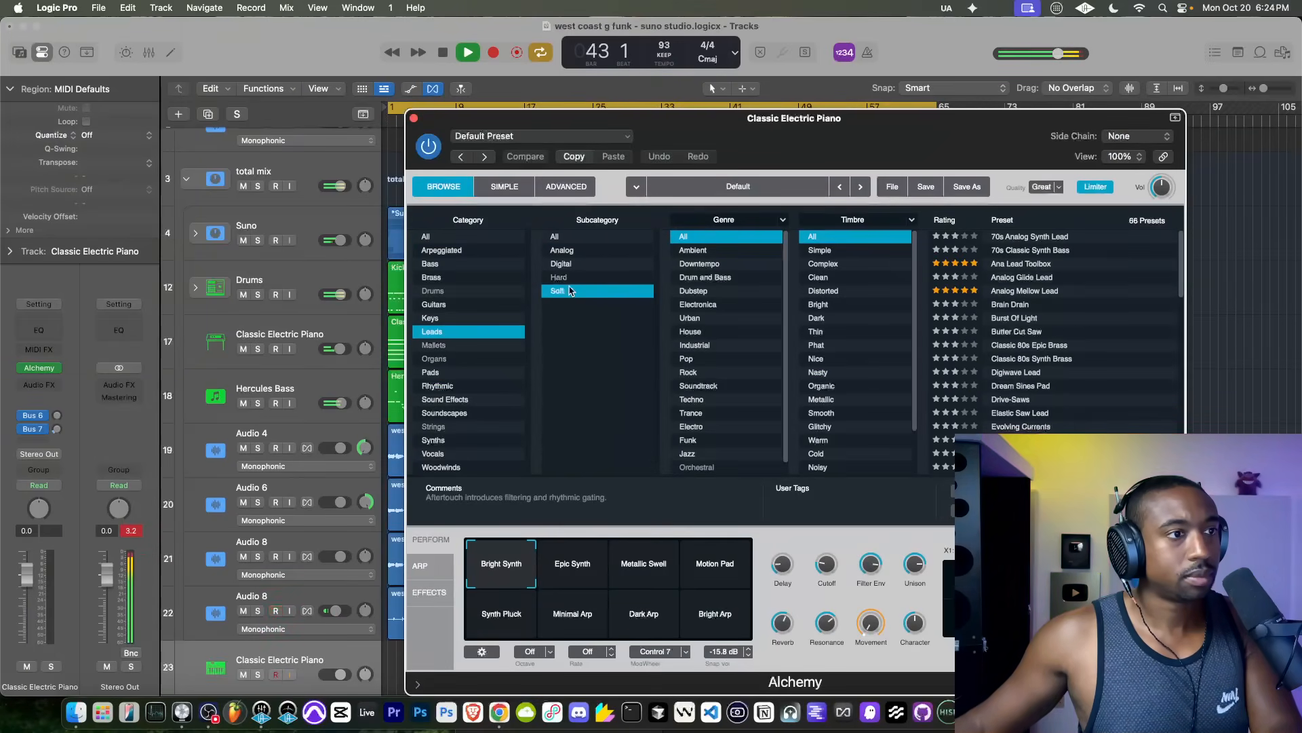
{"action": "left_click", "coordinate": [1021, 263]}
{"action": "left_click", "coordinate": [969, 223]}
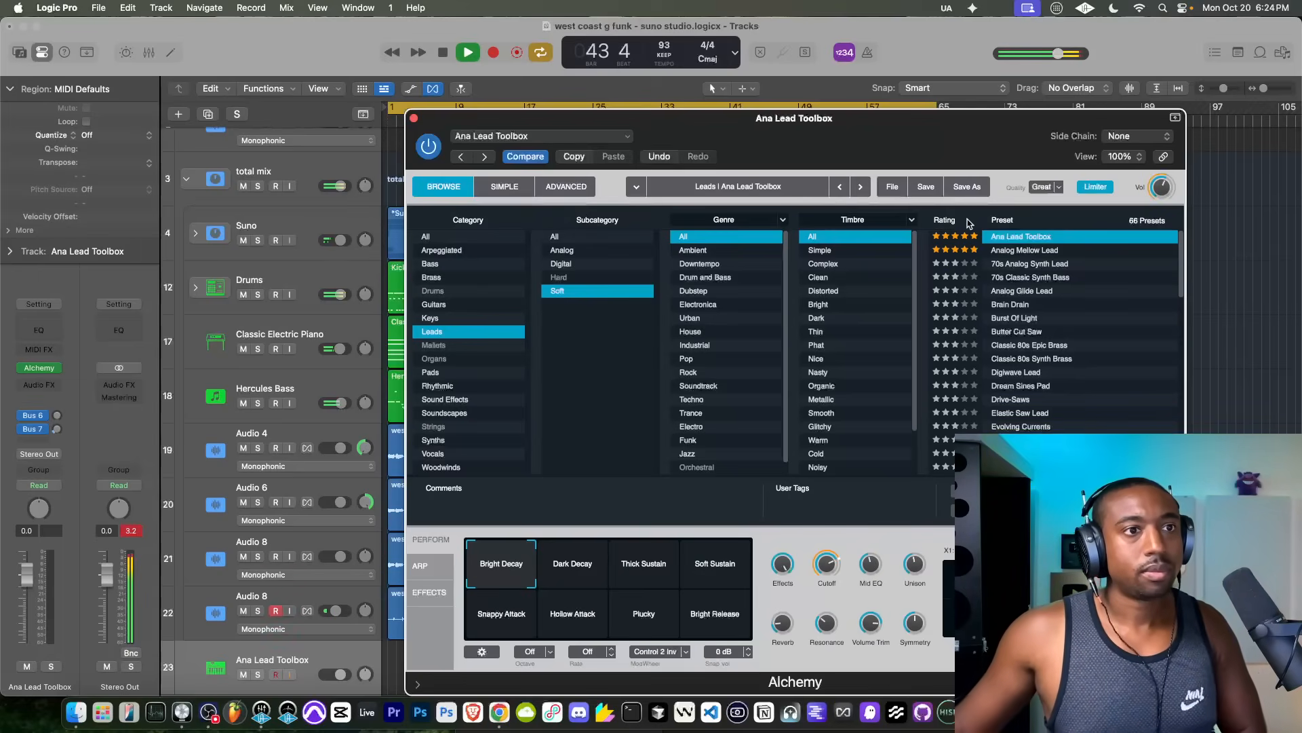
{"action": "left_click", "coordinate": [1042, 250]}
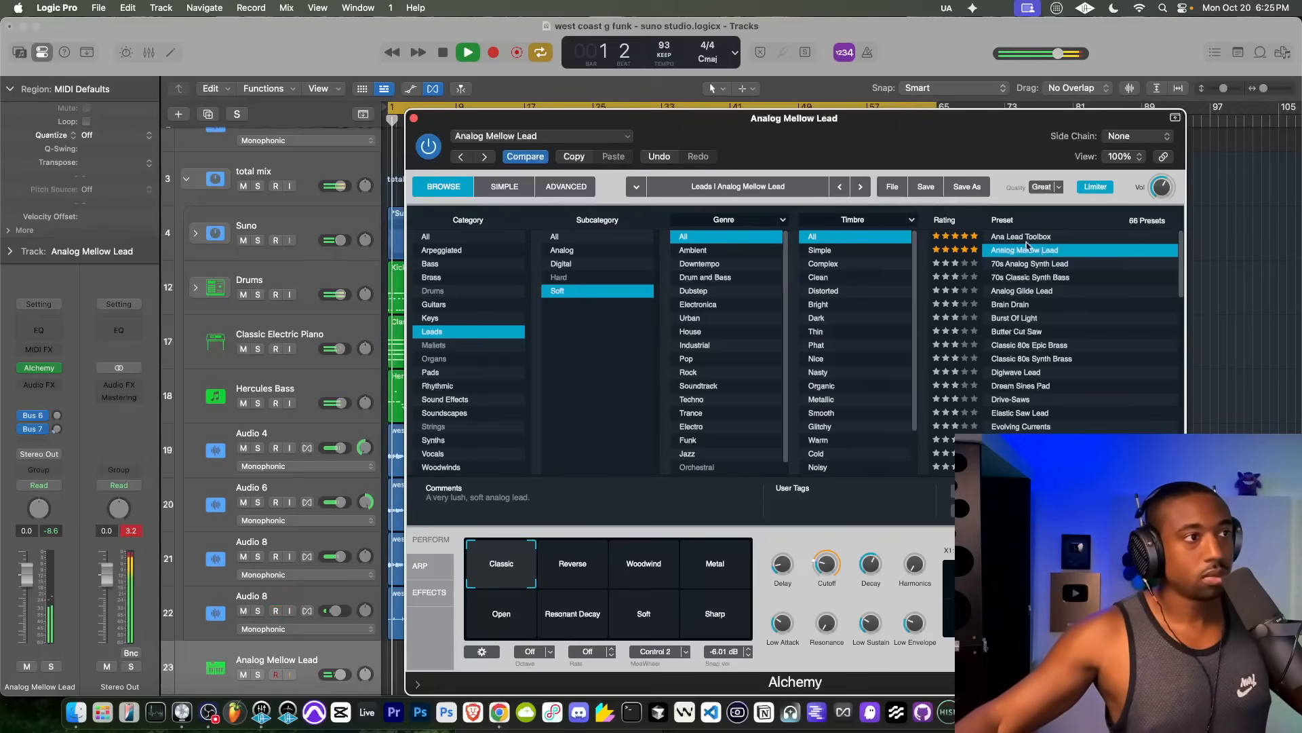
{"action": "left_click", "coordinate": [414, 119]}
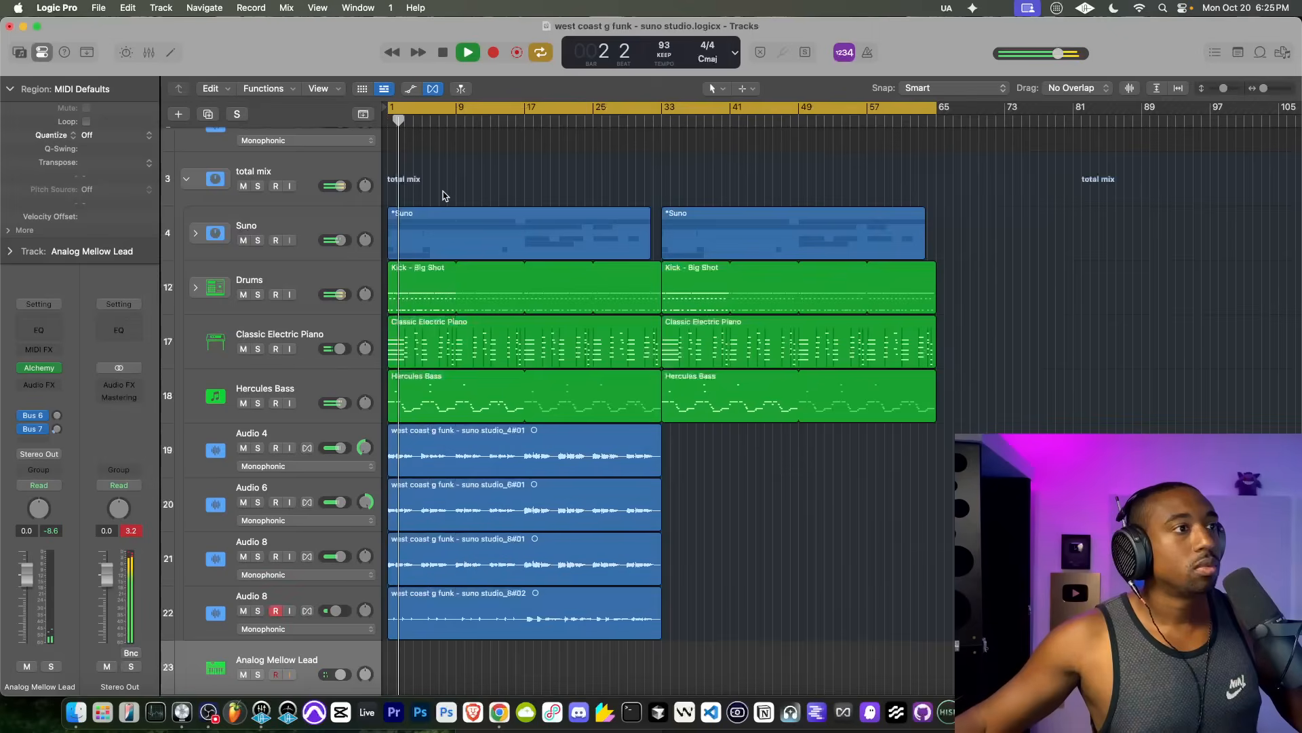
Step: Expand the Drums stack and set the Roland TR 808 Clap track's volume to -2.7 dB
{"action": "scroll", "coordinate": [443, 195], "scroll_direction": "up", "scroll_amount": 3}
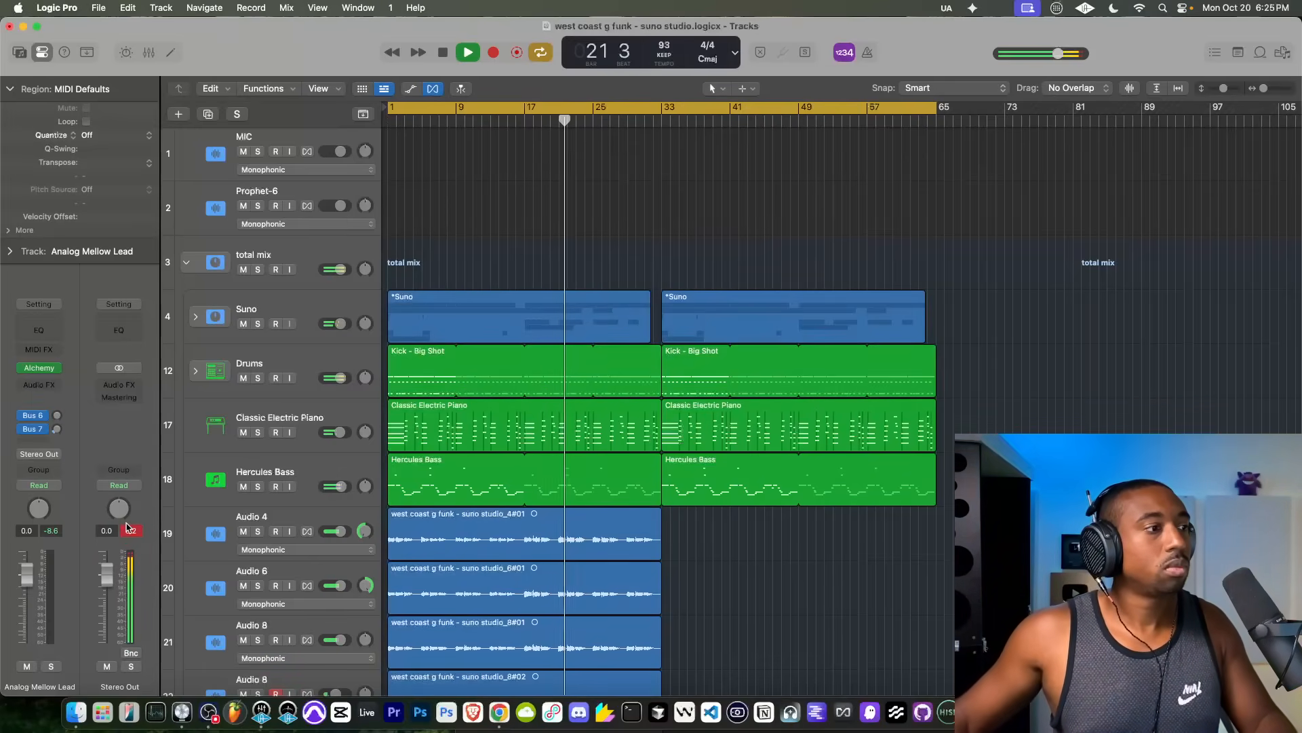
{"action": "left_click", "coordinate": [302, 357]}
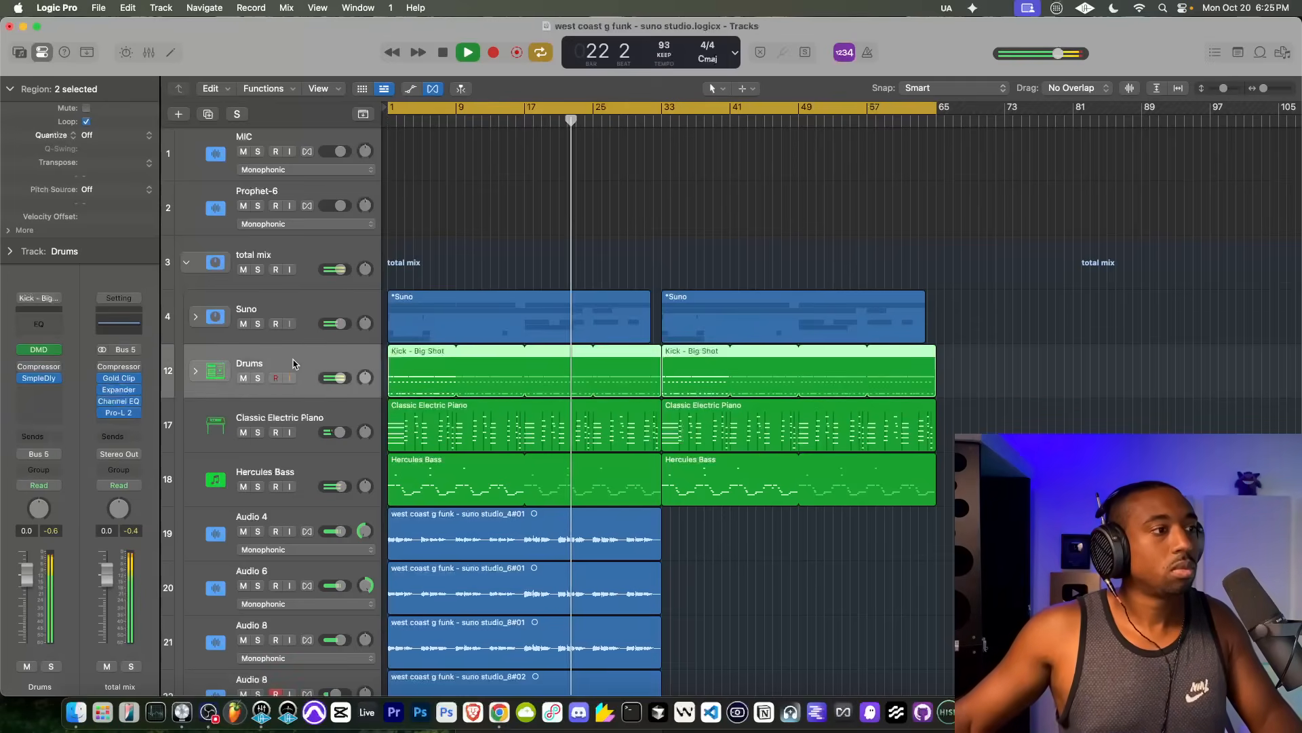
{"action": "left_click", "coordinate": [195, 373]}
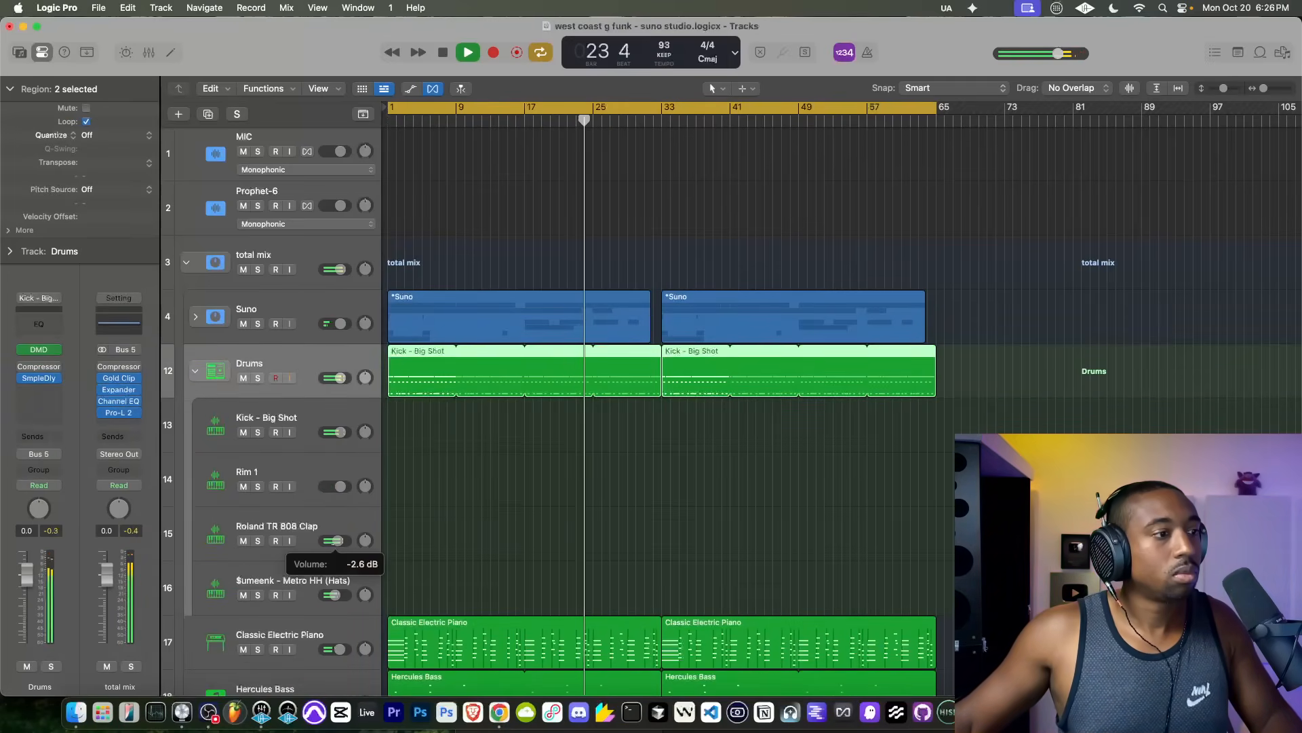
{"action": "left_click_drag", "start_coordinate": [336, 540], "coordinate": [338, 540]}
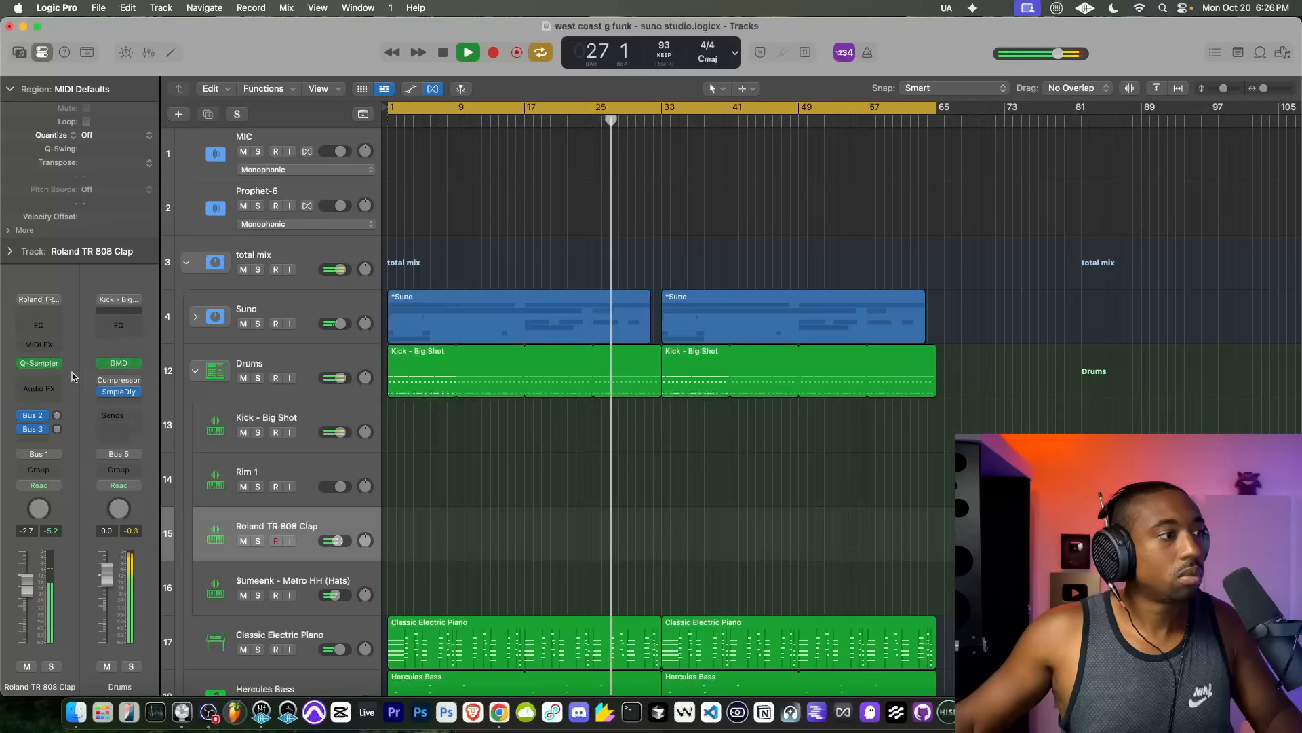
Step: Add a Channel EQ with a -1.8 dB cut at 2460 Hz to the Roland TR 808 Clap and set its volume to -0.5 dB
{"action": "left_click", "coordinate": [48, 377]}
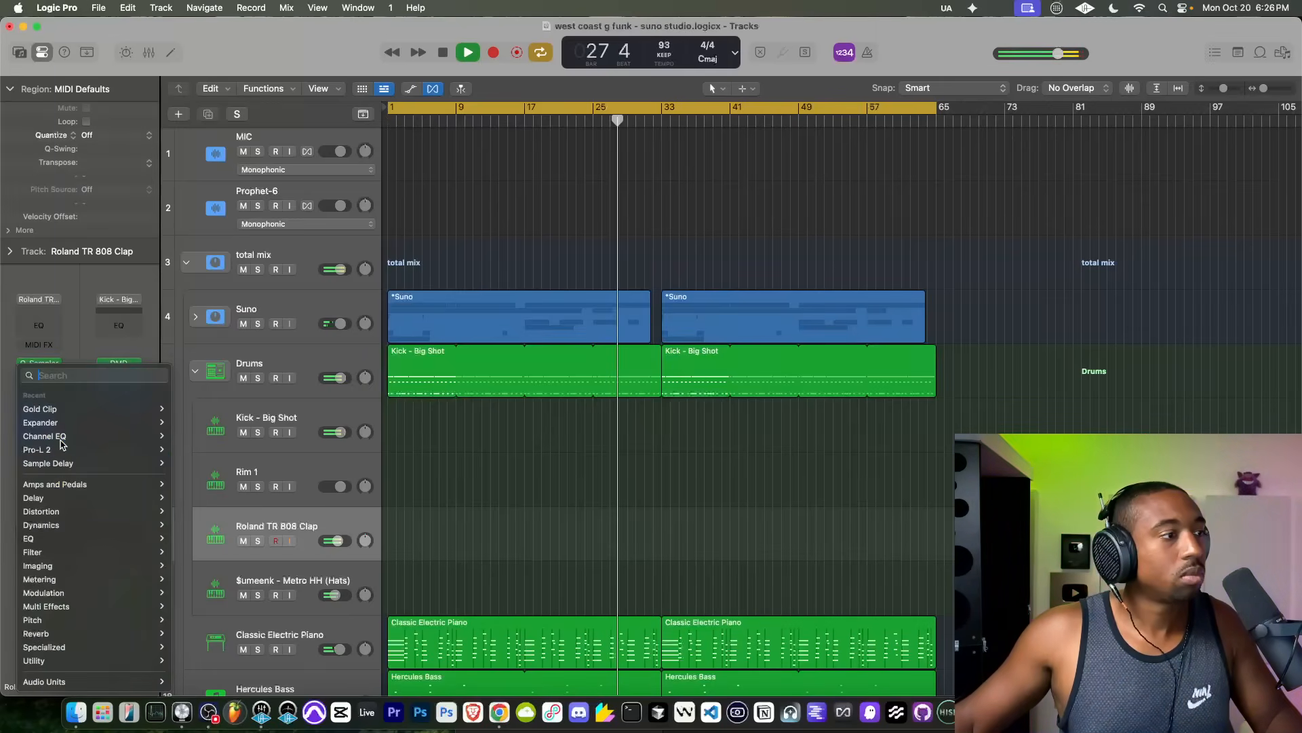
{"action": "left_click", "coordinate": [40, 370]}
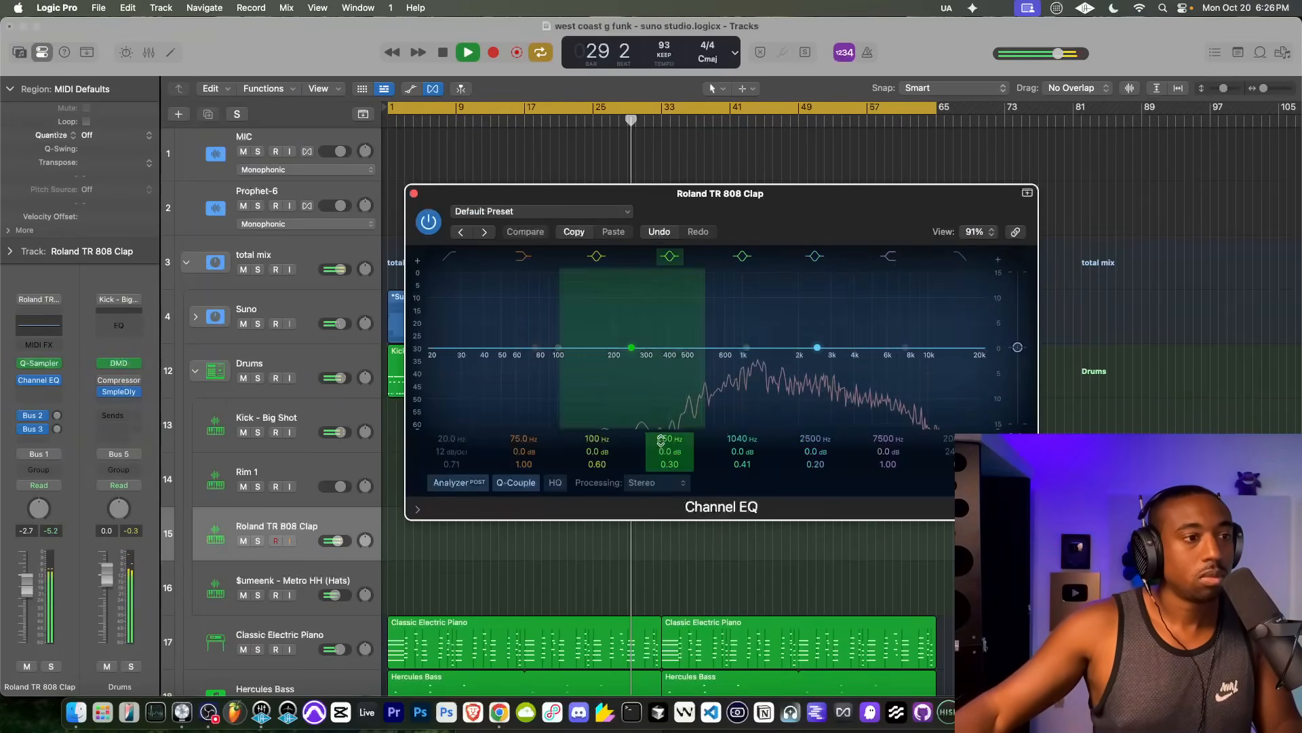
{"action": "left_click", "coordinate": [818, 349]}
{"action": "mouse_move", "coordinate": [819, 349]}
{"action": "left_mouse_down"}
{"action": "mouse_move", "coordinate": [818, 317]}
{"action": "mouse_move", "coordinate": [821, 363]}
{"action": "left_mouse_up"}
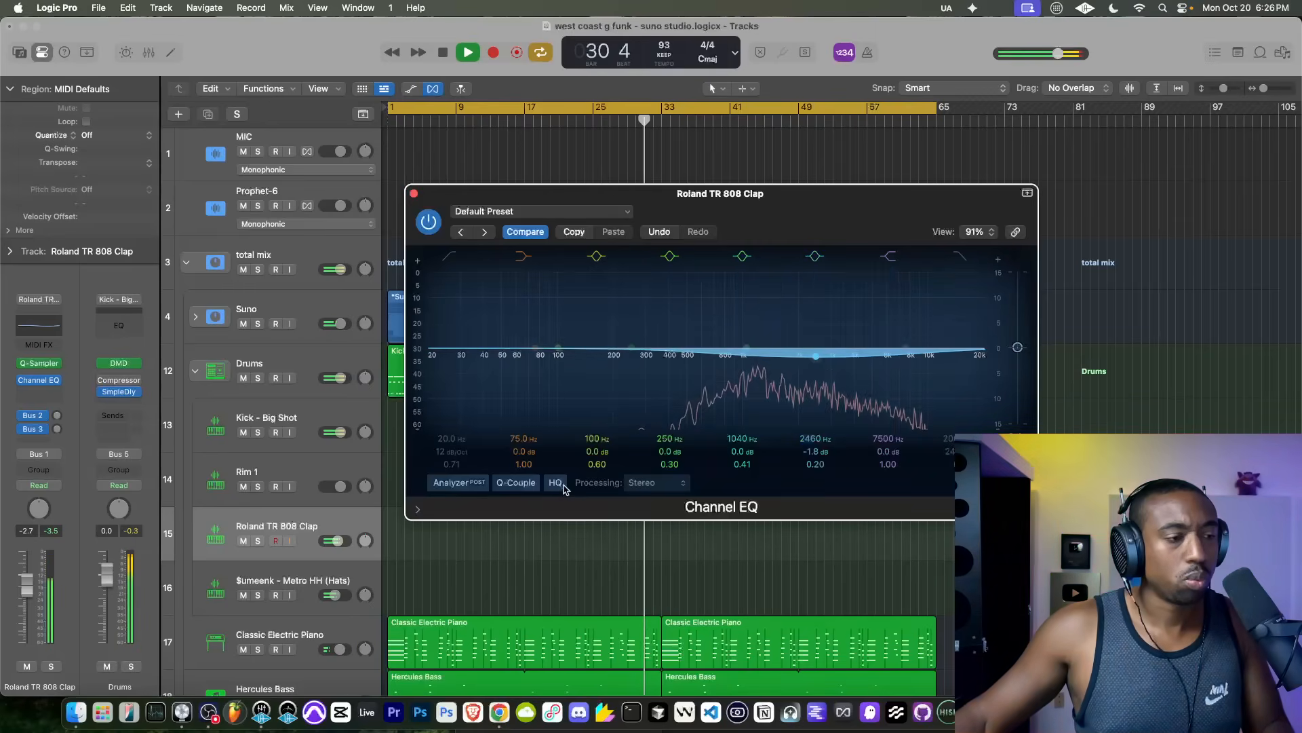
{"action": "left_click_drag", "start_coordinate": [331, 543], "coordinate": [338, 547]}
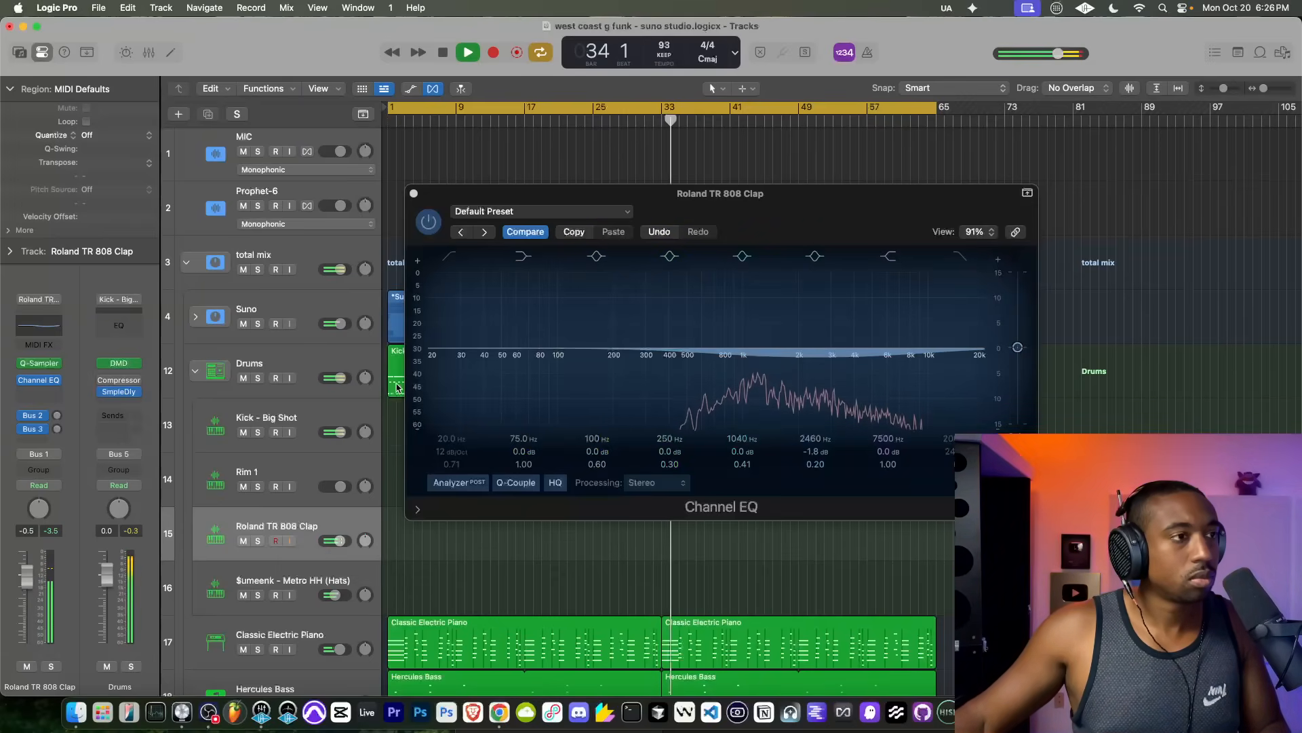
{"action": "left_click", "coordinate": [413, 194]}
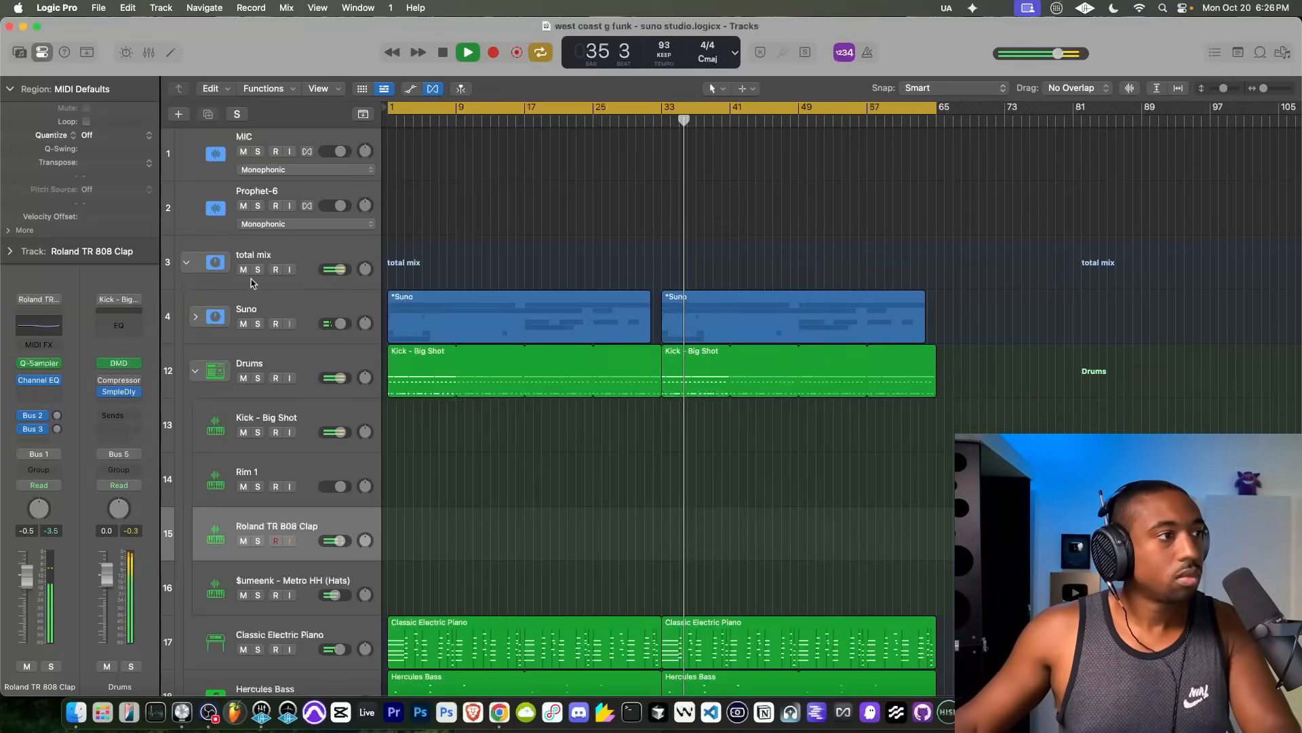
Step: Collapse the Drums stack and set the Hercules Bass track's Sample Delay to 905 samples on both channels
{"action": "left_click", "coordinate": [194, 370]}
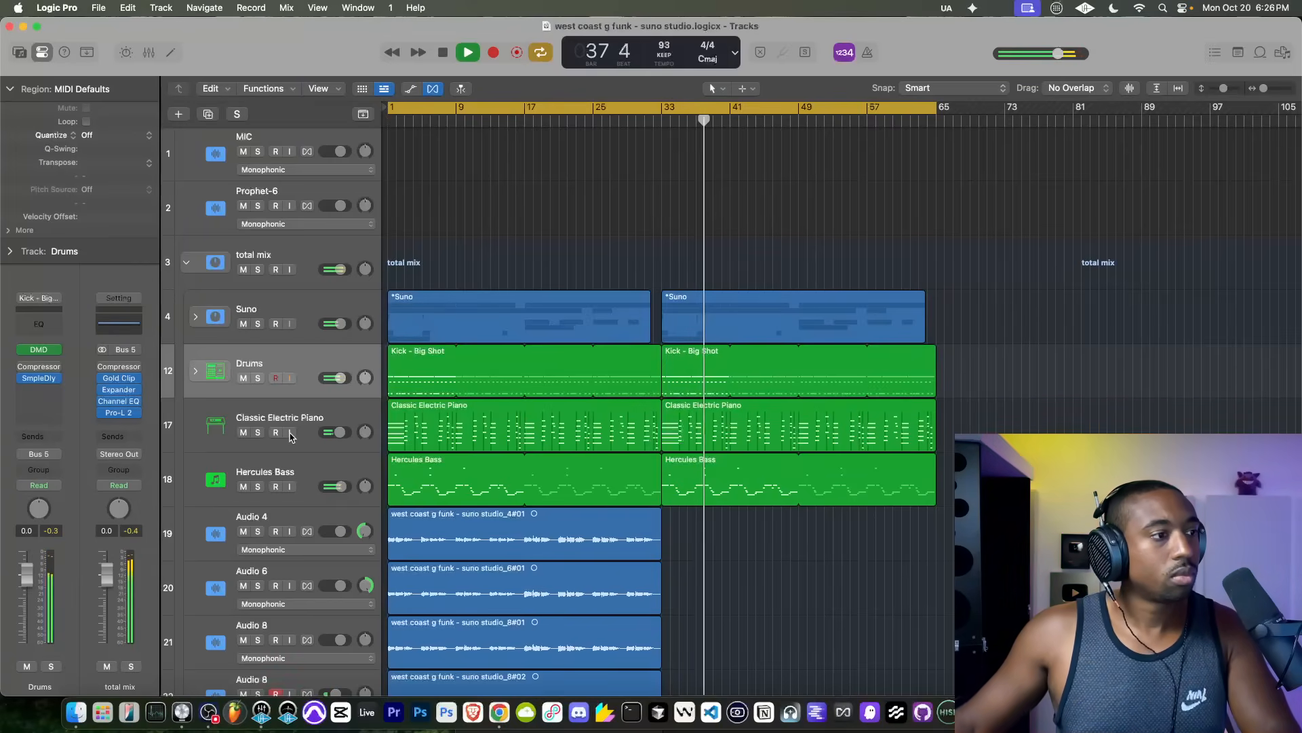
{"action": "left_click", "coordinate": [351, 475]}
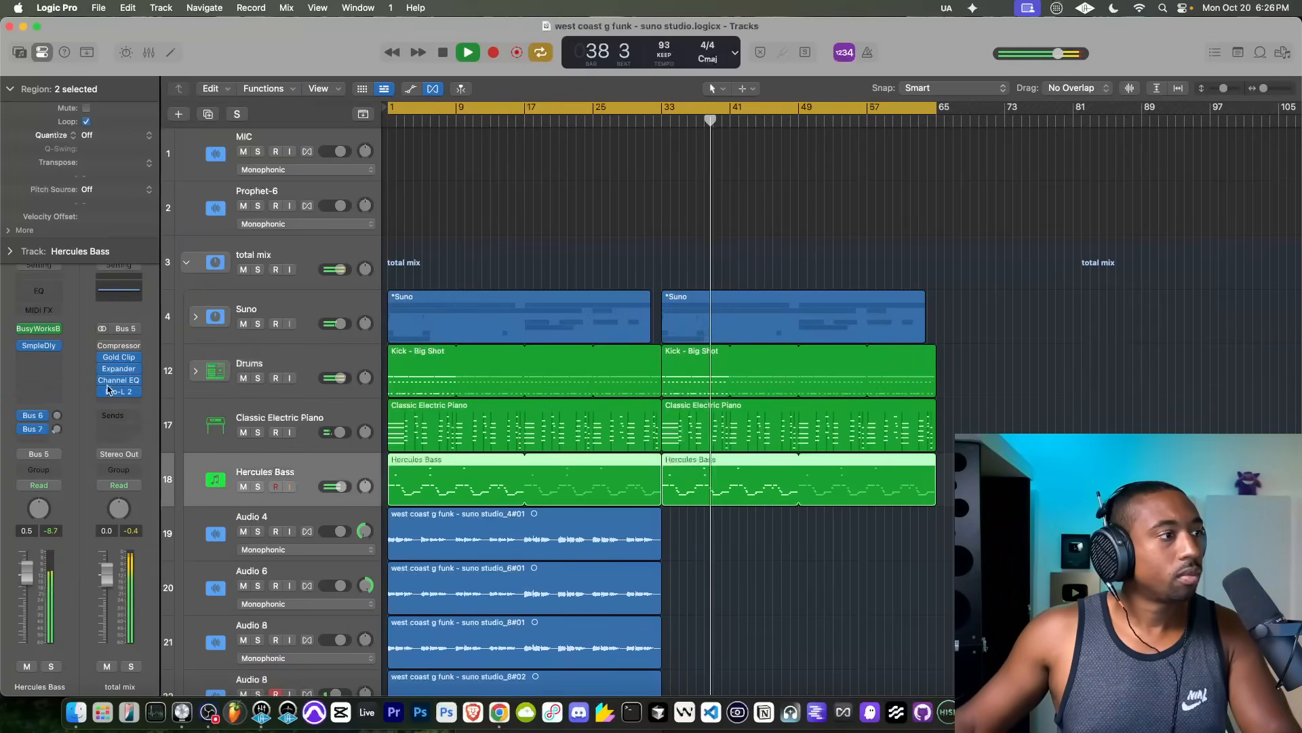
{"action": "left_click", "coordinate": [45, 348]}
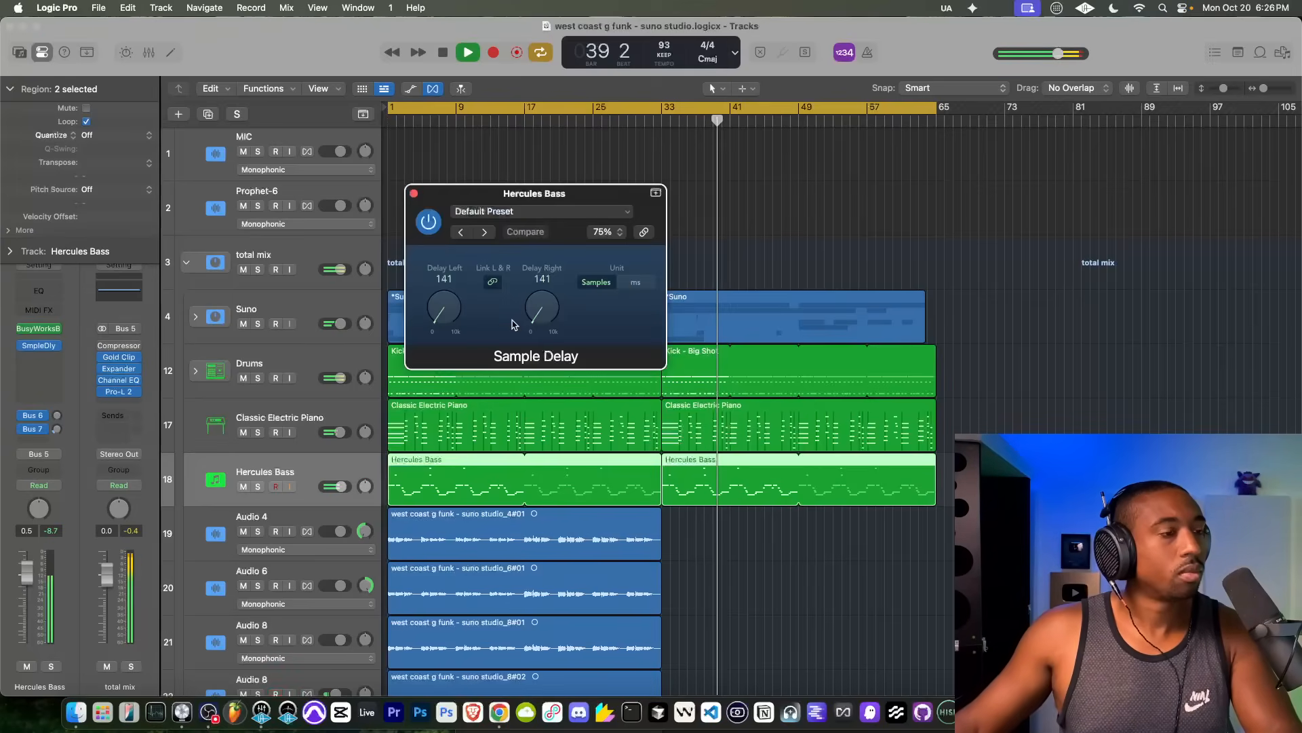
{"action": "left_click_drag", "start_coordinate": [535, 319], "coordinate": [538, 299]}
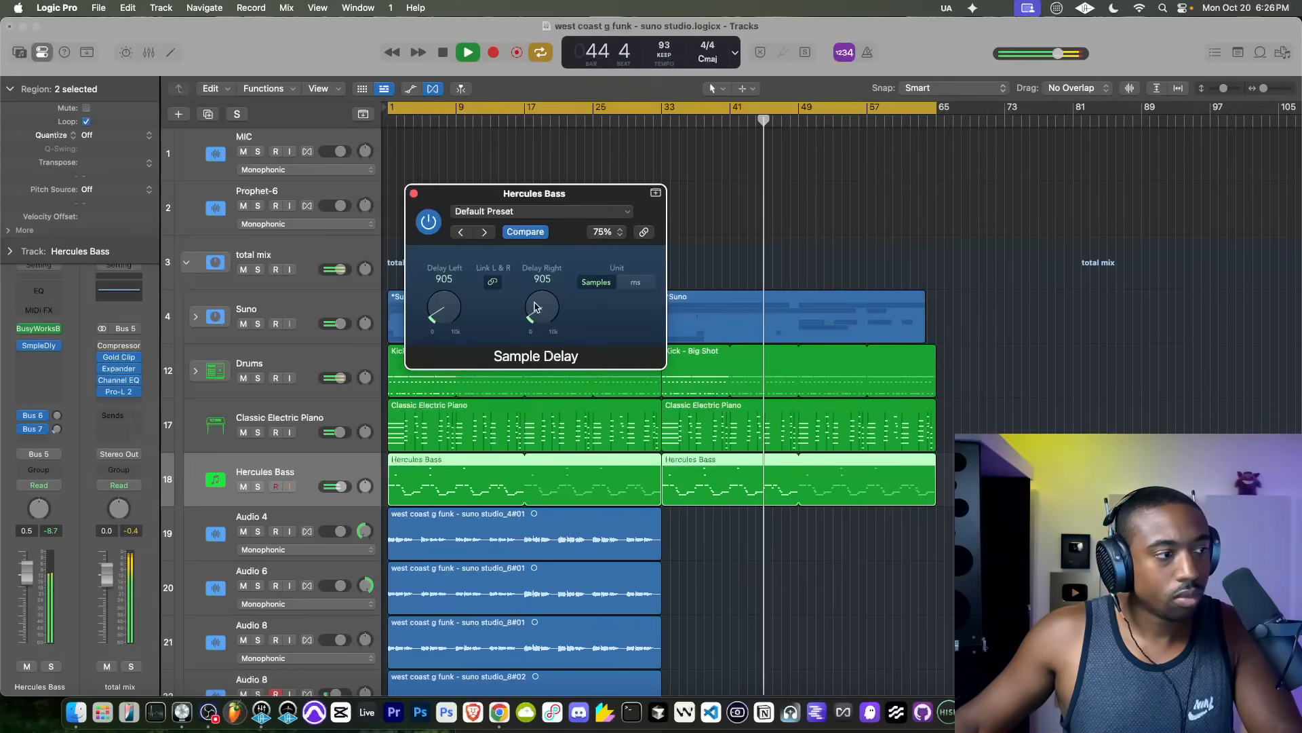
{"action": "left_click", "coordinate": [413, 193]}
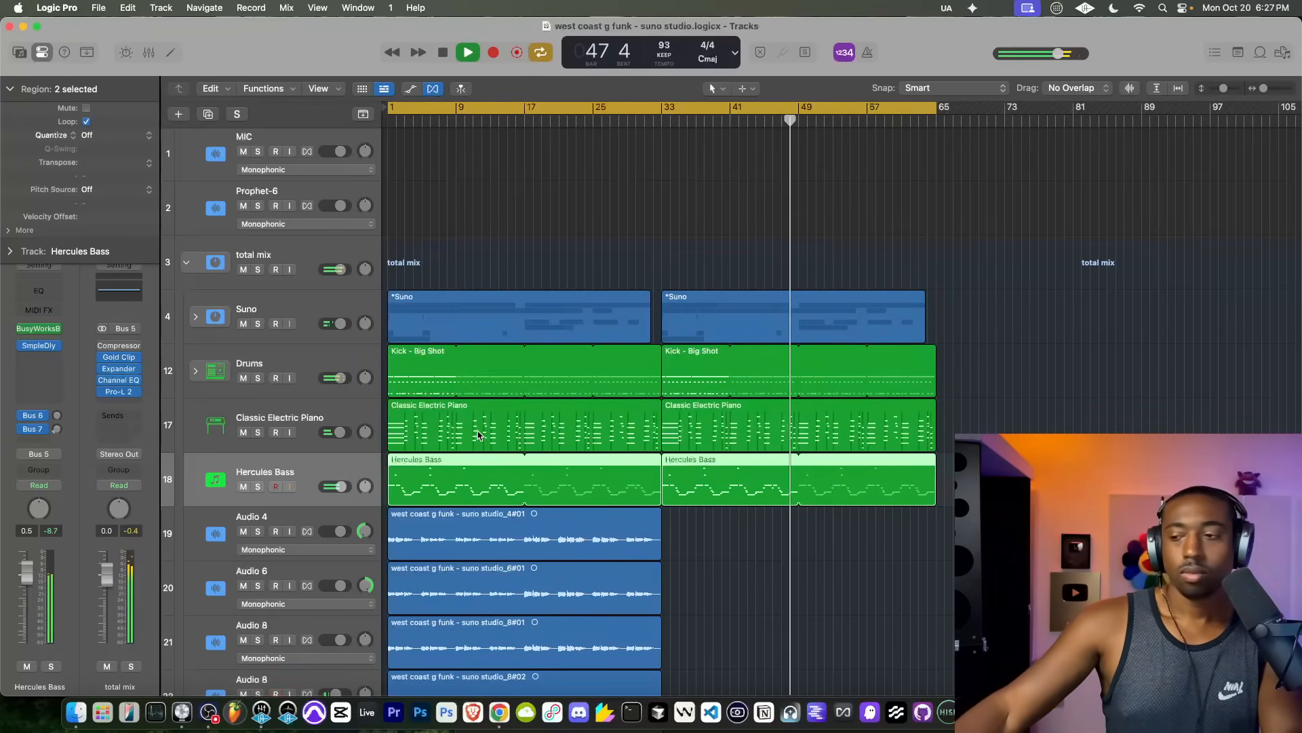
Step: Remove Hercules Bass from the first 16 bars so that its first region starts at bar 17
{"action": "scroll", "coordinate": [493, 428], "scroll_direction": "down", "scroll_amount": 3}
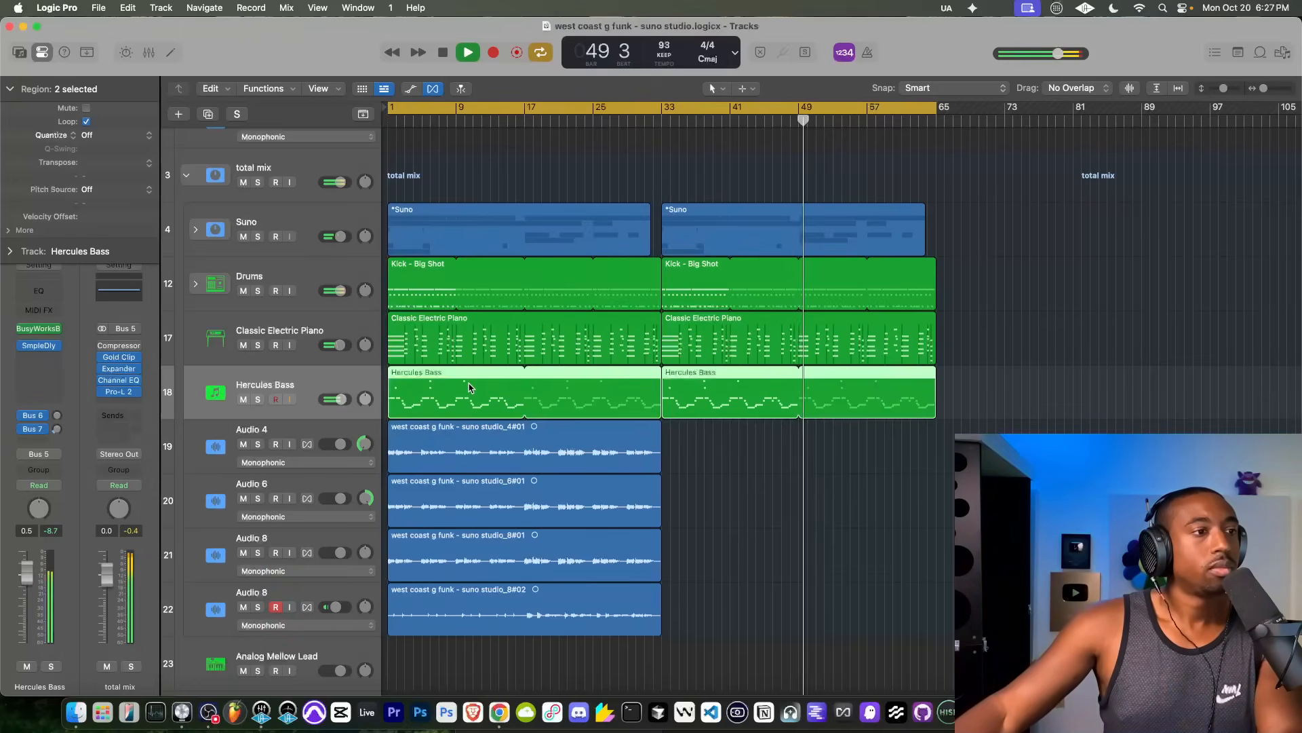
{"action": "left_click_drag", "start_coordinate": [392, 405], "coordinate": [495, 408]}
{"action": "key", "text": "super+z"}
{"action": "left_click", "coordinate": [395, 411]}
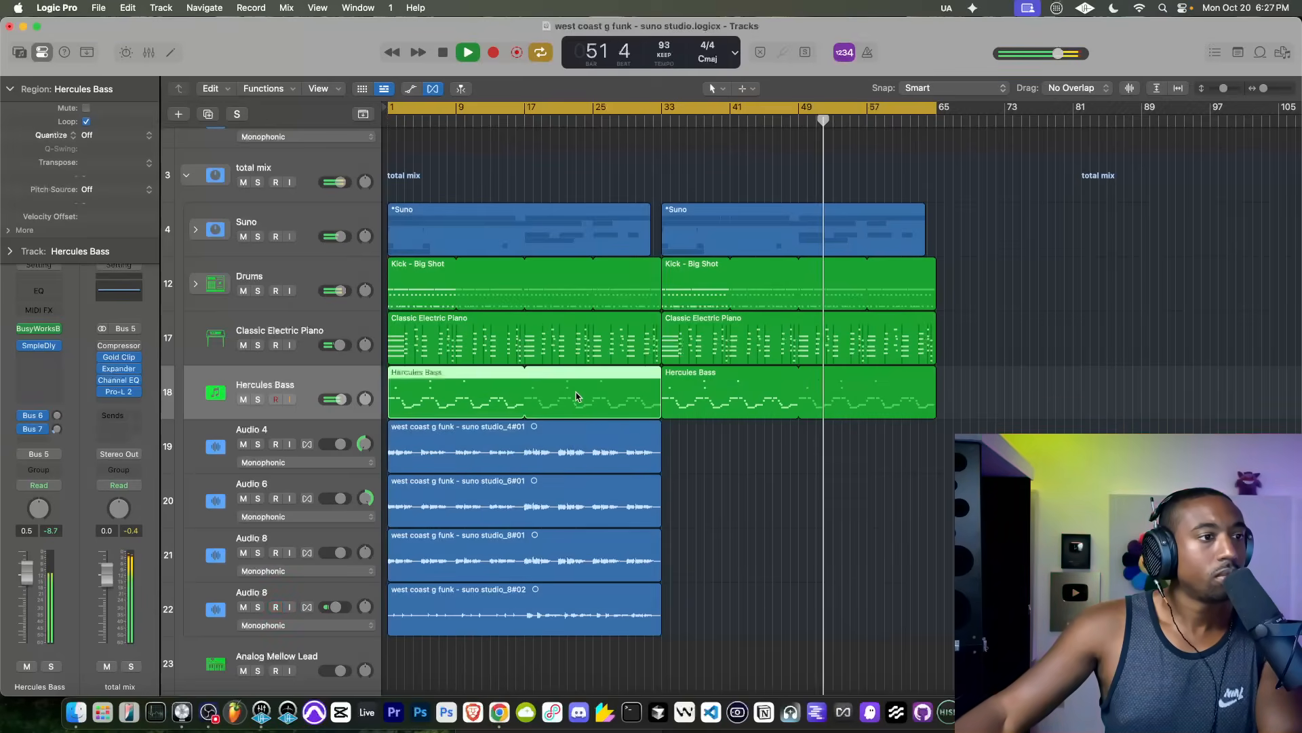
{"action": "left_click_drag", "start_coordinate": [390, 408], "coordinate": [521, 410]}
{"action": "key", "text": "super+z"}
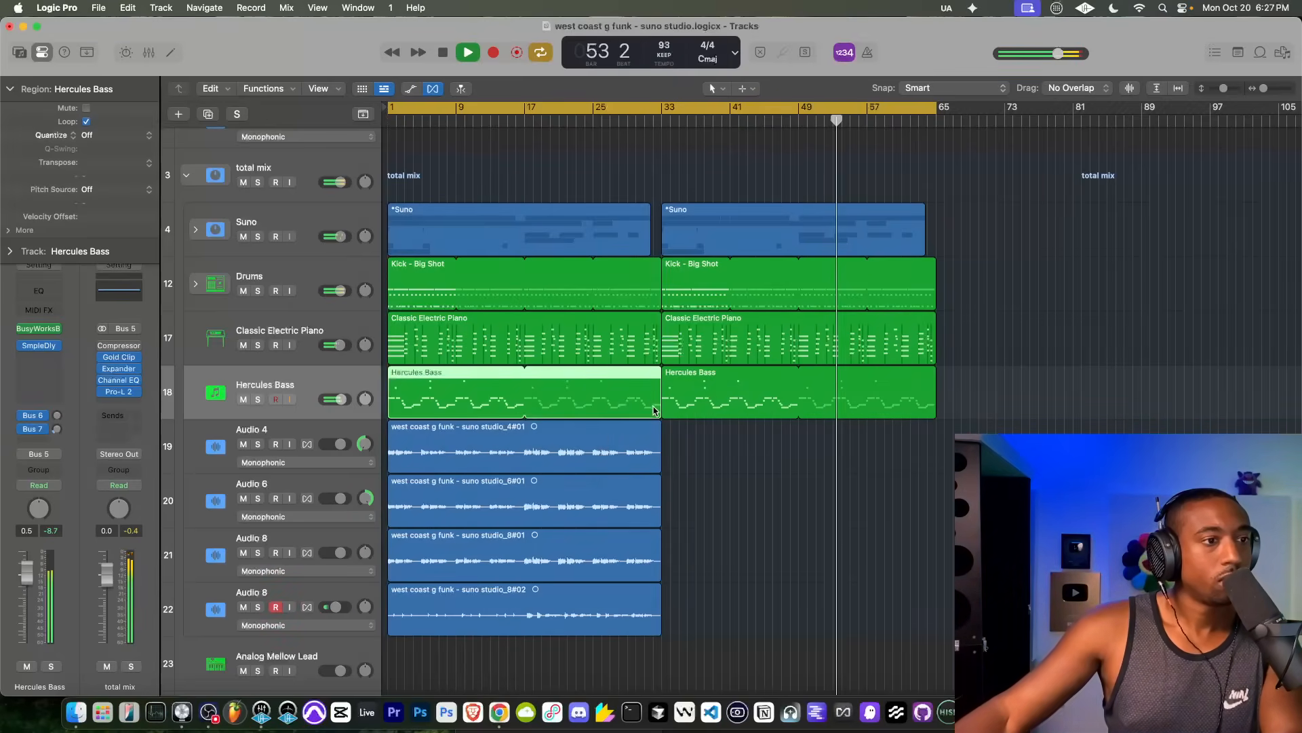
{"action": "left_click_drag", "start_coordinate": [660, 377], "coordinate": [596, 377]}
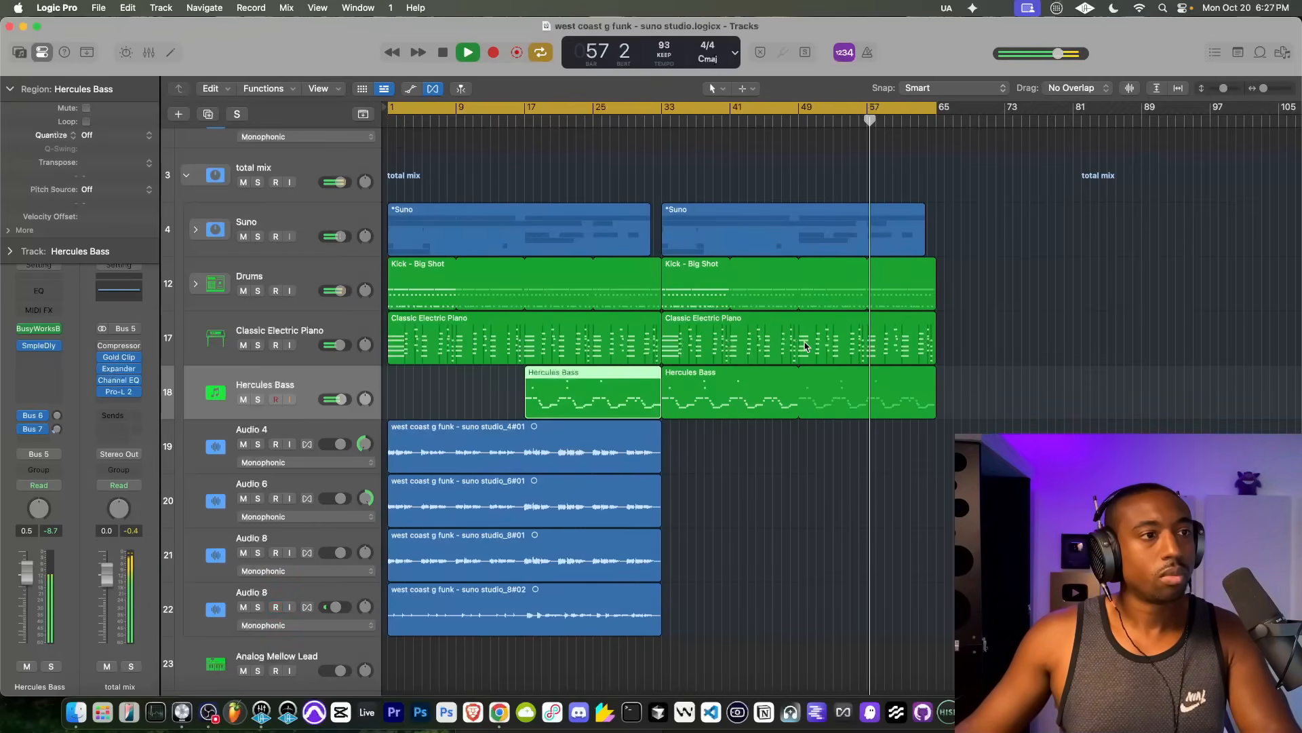
Step: Lower the R&B stem's volume slightly inside the Suno stack and collapse the stack again
{"action": "left_click", "coordinate": [197, 230]}
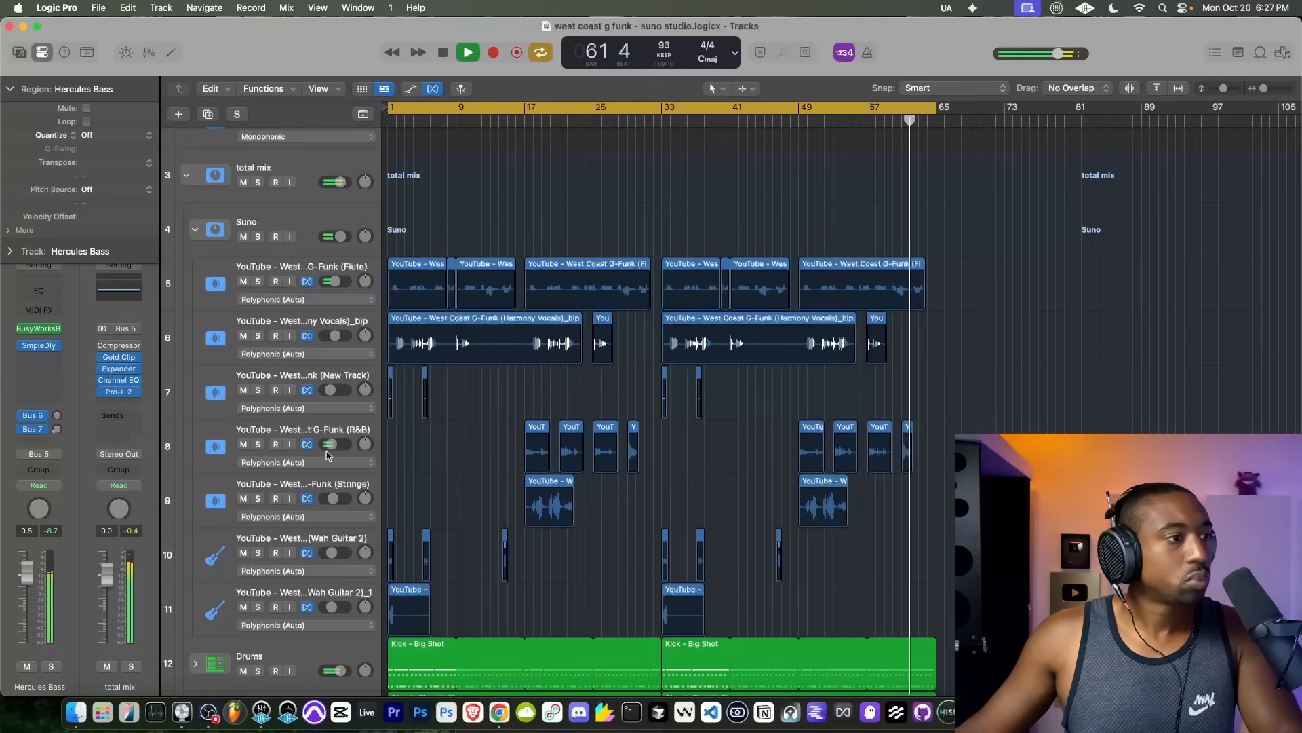
{"action": "left_click_drag", "start_coordinate": [331, 444], "coordinate": [330, 444]}
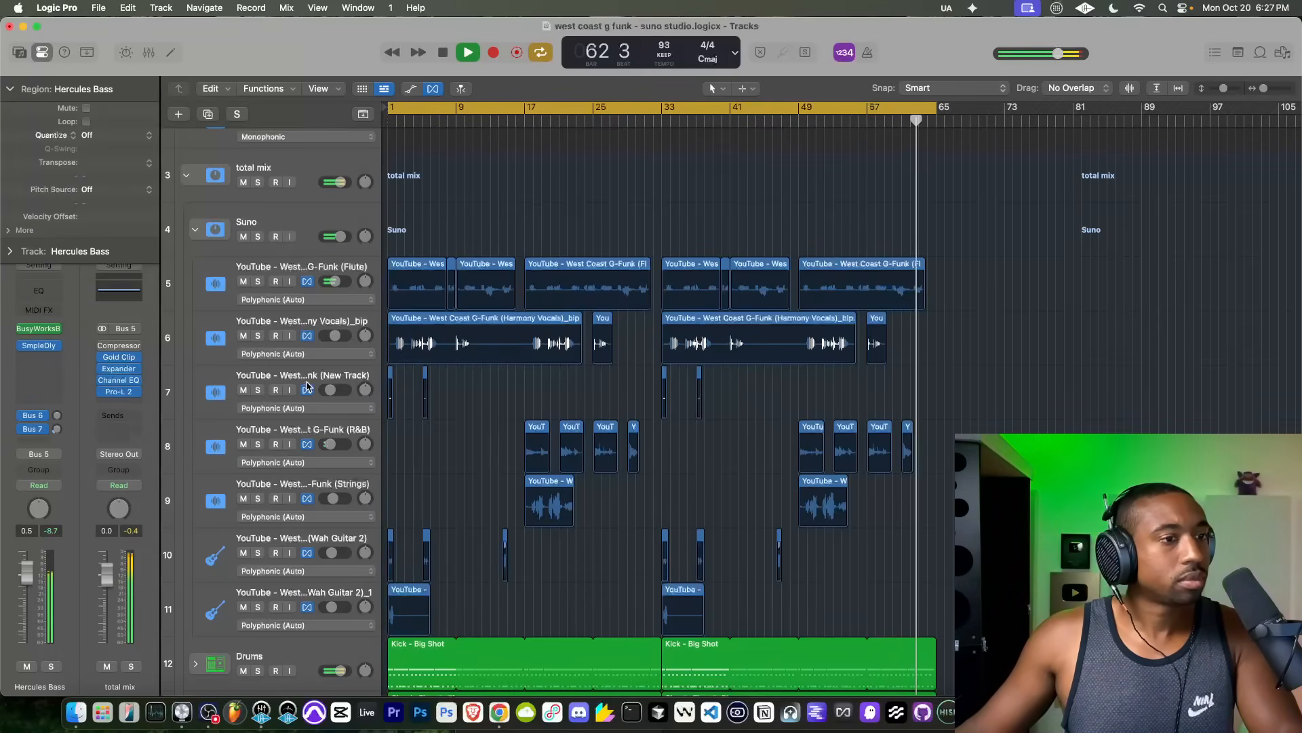
{"action": "left_click", "coordinate": [196, 232]}
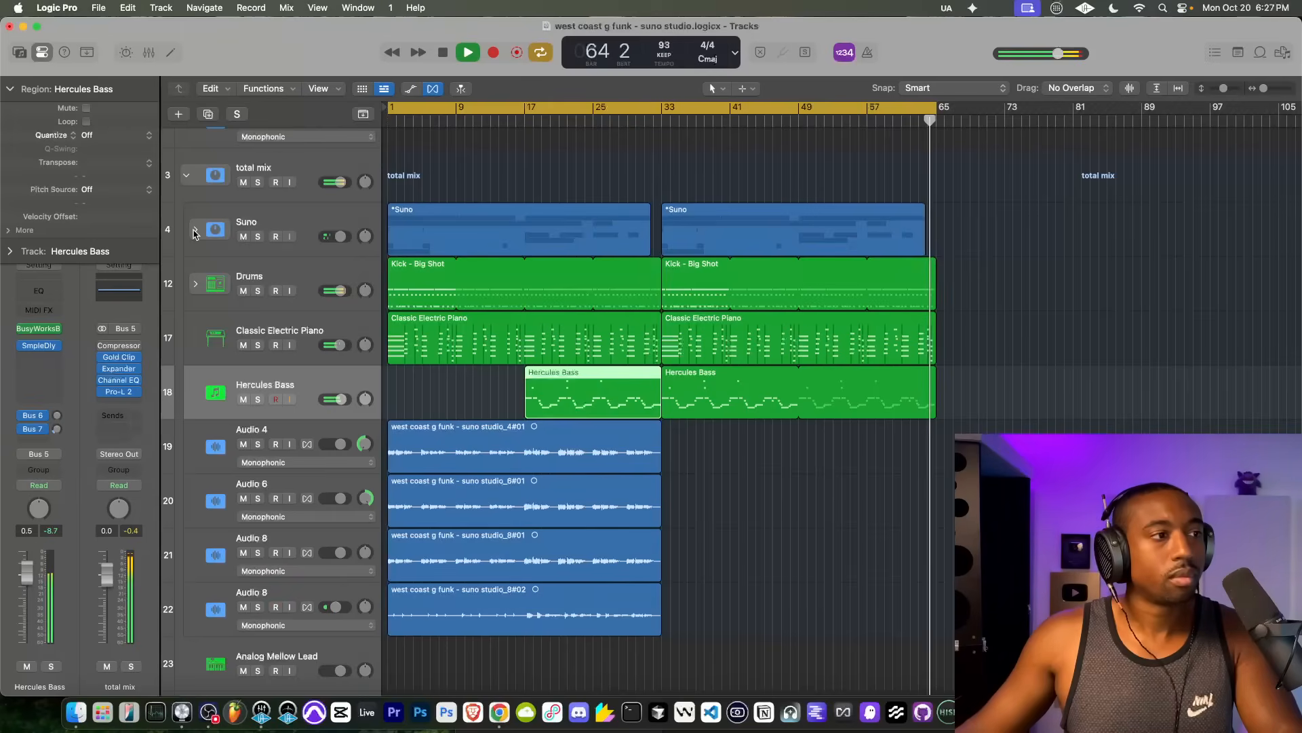
Step: Group the four recorded audio tracks from Audio 4 to the last Audio 8 into a summing stack named "vocals"
{"action": "left_click", "coordinate": [246, 273]}
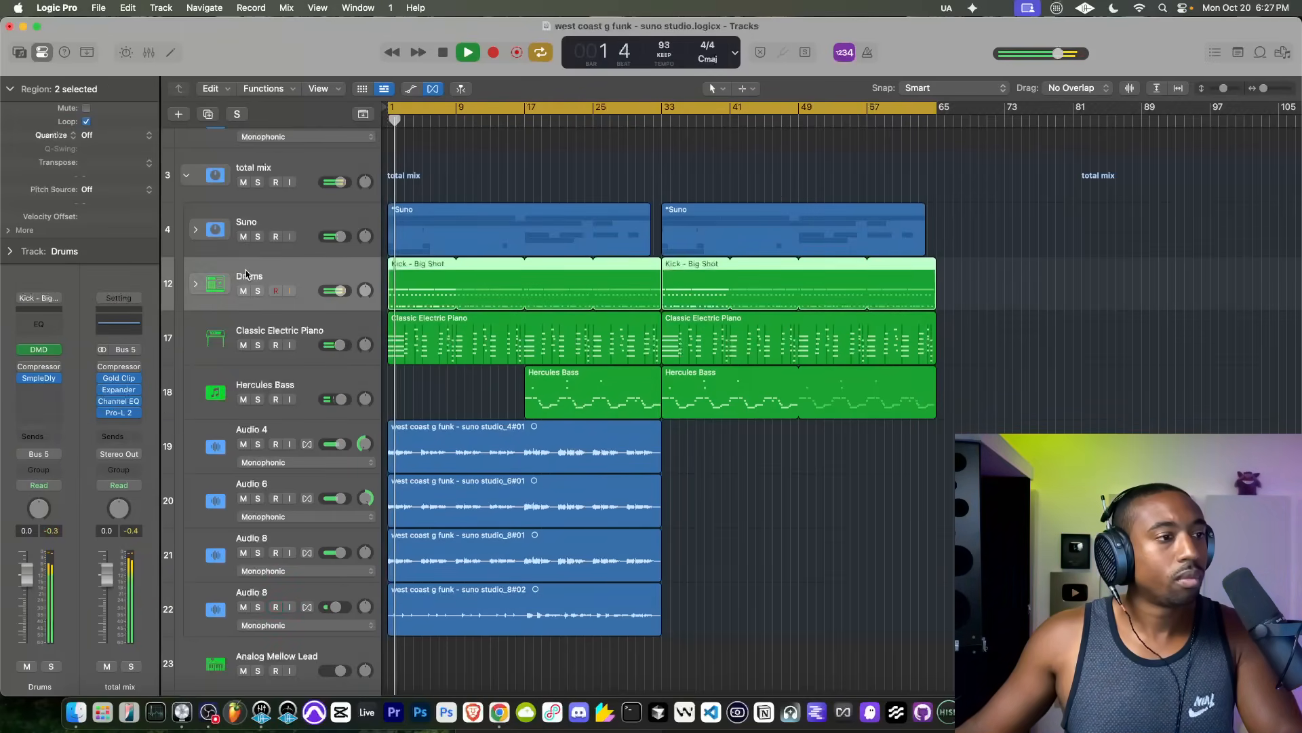
{"action": "left_click", "coordinate": [312, 431]}
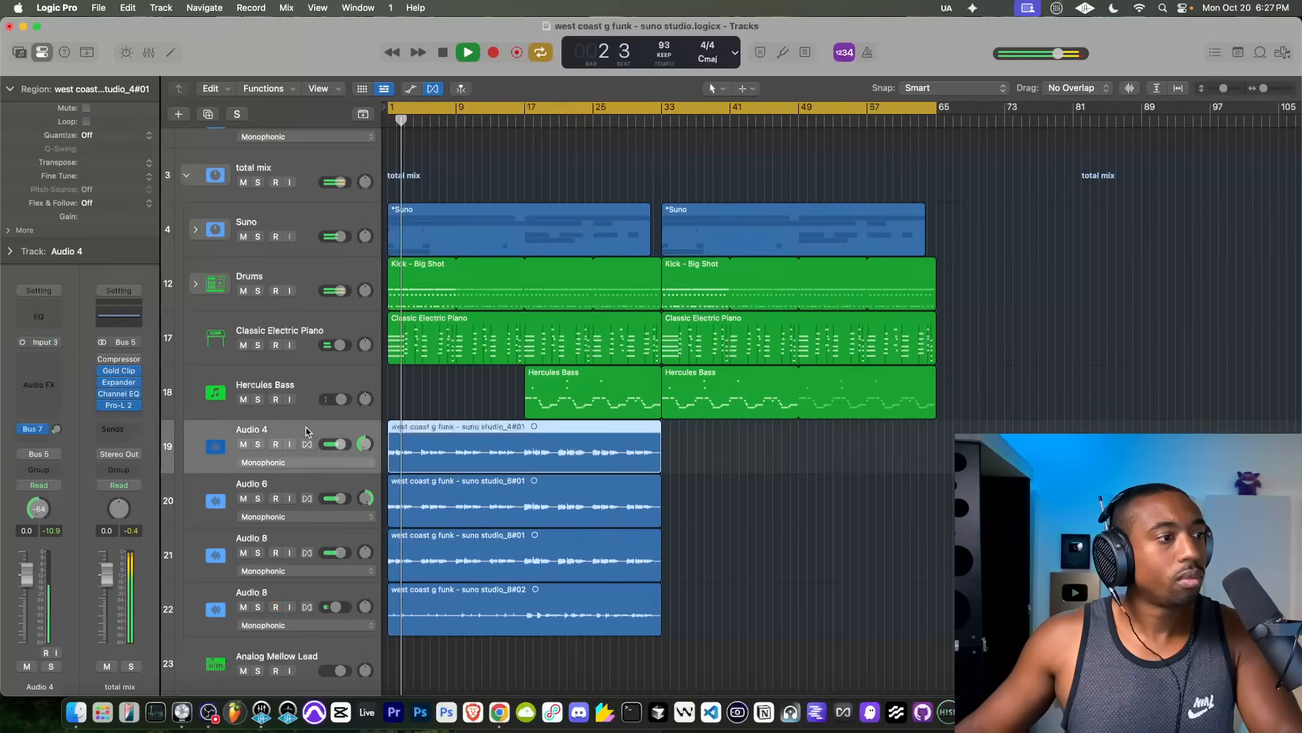
{"action": "left_click", "coordinate": [221, 604], "text": "shift"}
{"action": "right_click", "coordinate": [226, 604]}
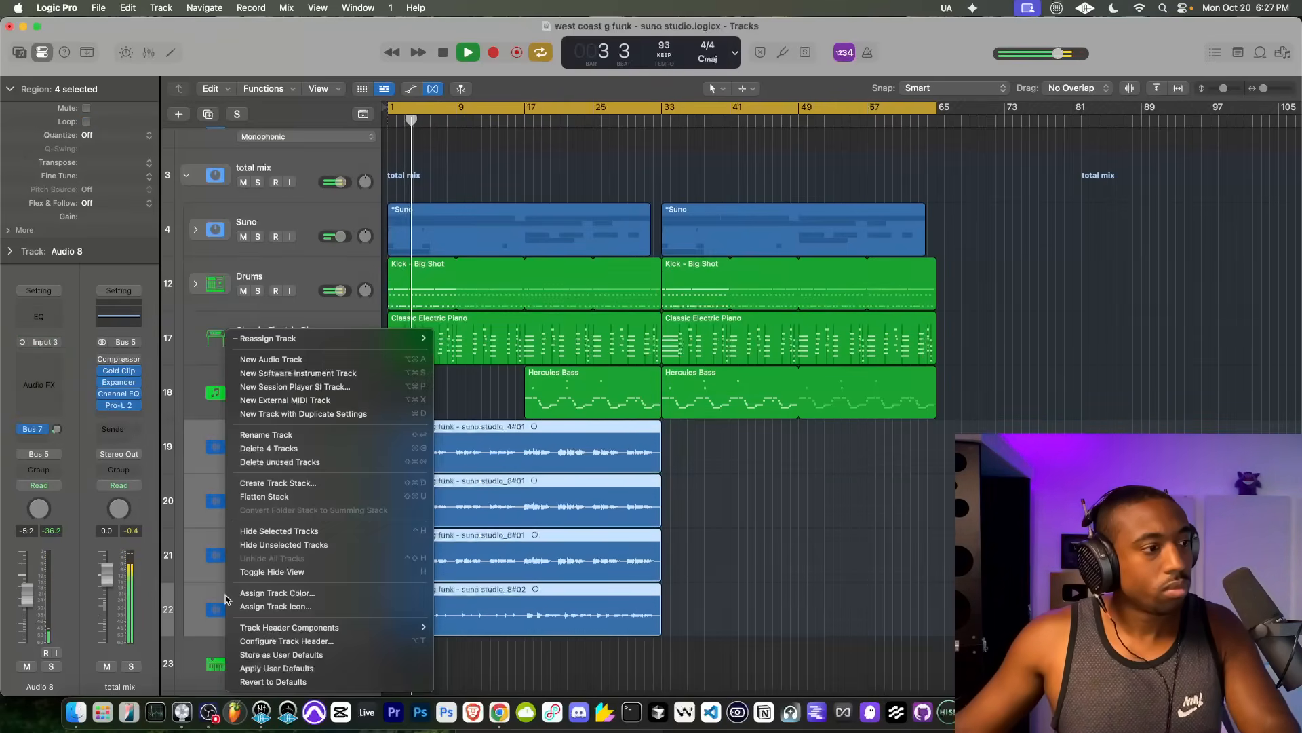
{"action": "left_click", "coordinate": [279, 483]}
{"action": "left_click", "coordinate": [757, 420]}
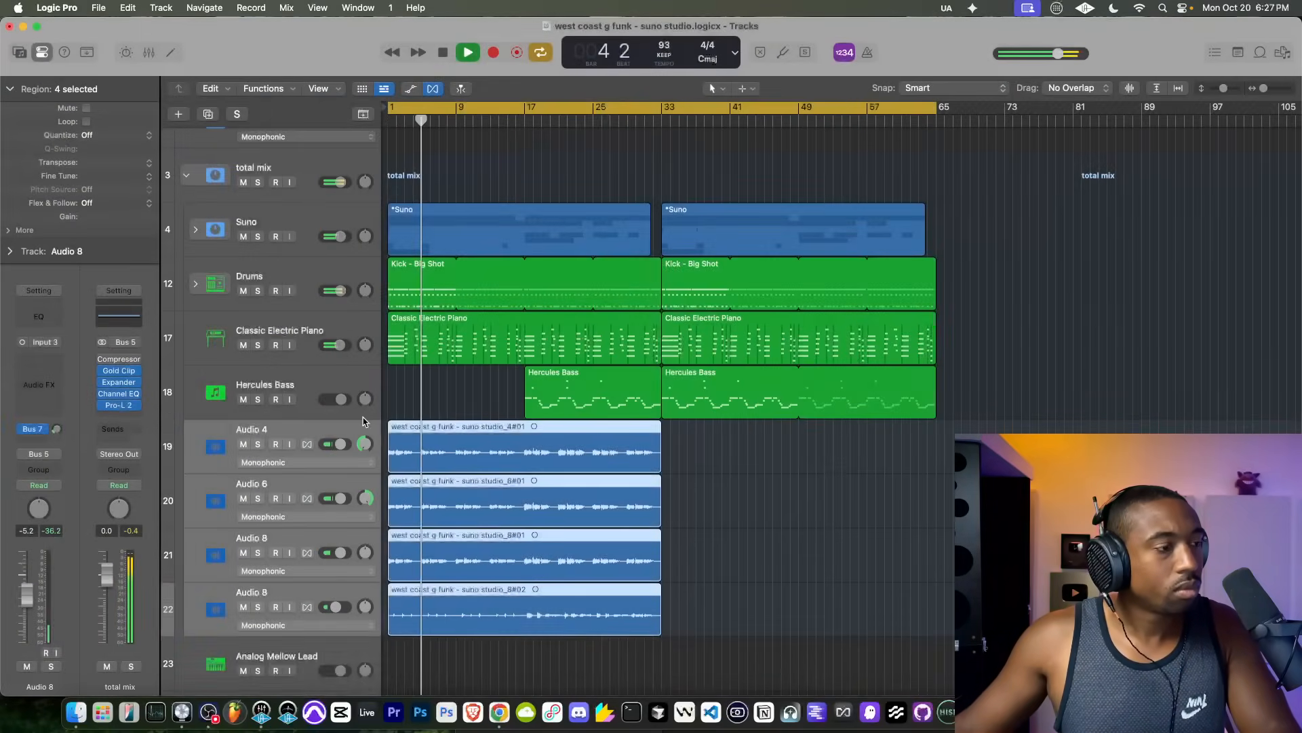
{"action": "double_click", "coordinate": [251, 440]}
{"action": "type", "text": "Vocals"}
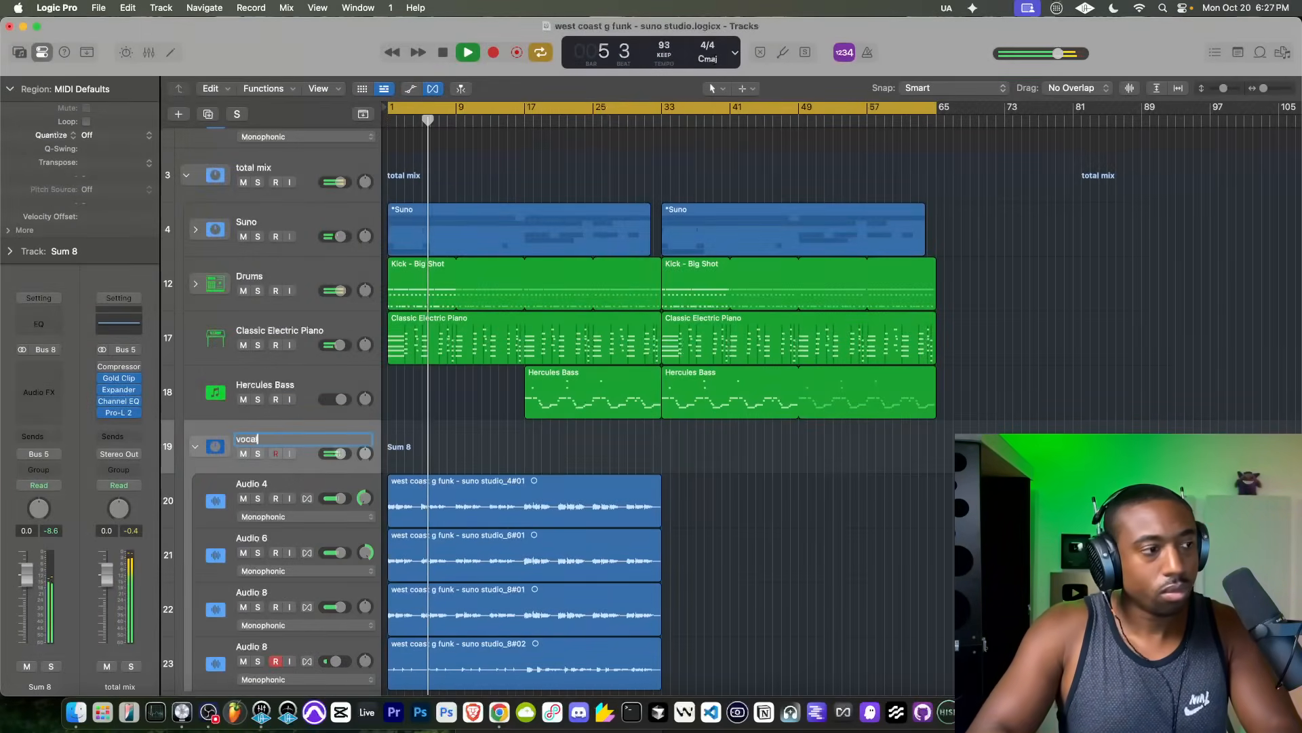
{"action": "key", "text": "Return"}
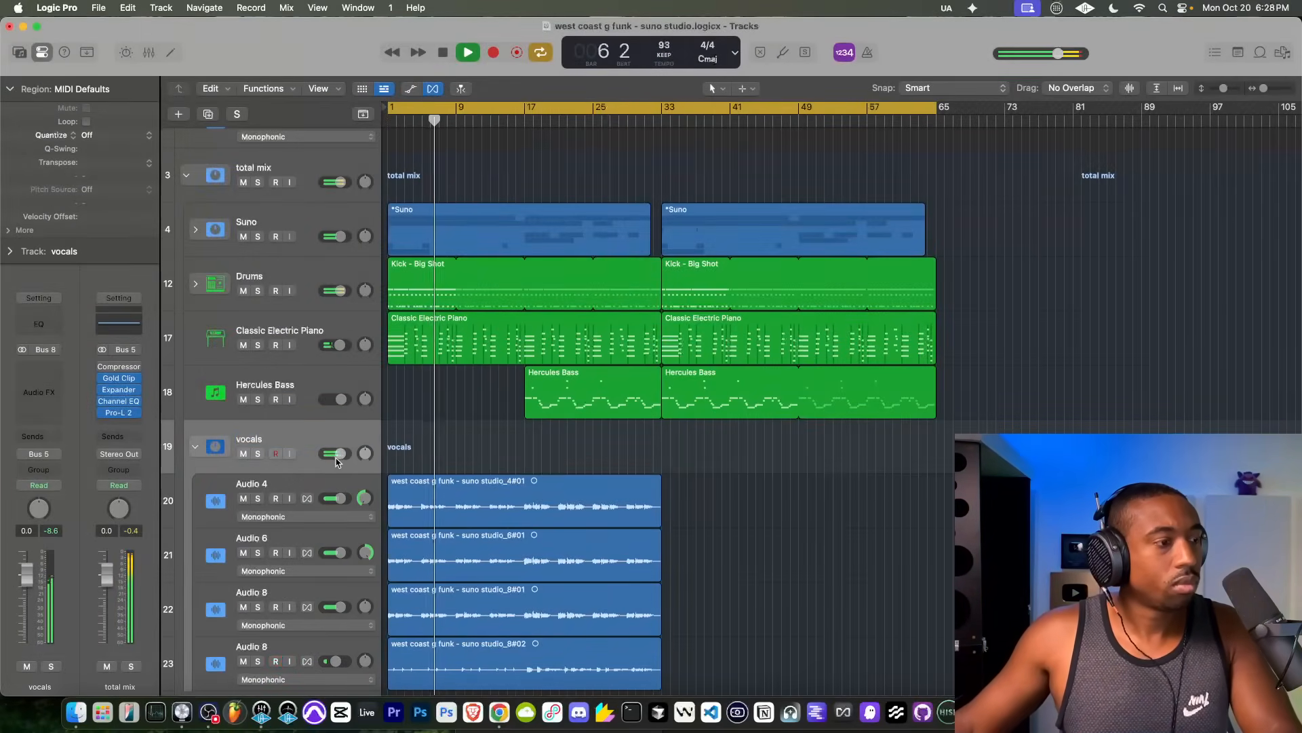
Step: Insert the FabFilter Pro-G gate on the Audio 4 track in the vocals stack
{"action": "scroll", "coordinate": [292, 441], "scroll_direction": "down", "scroll_amount": 2}
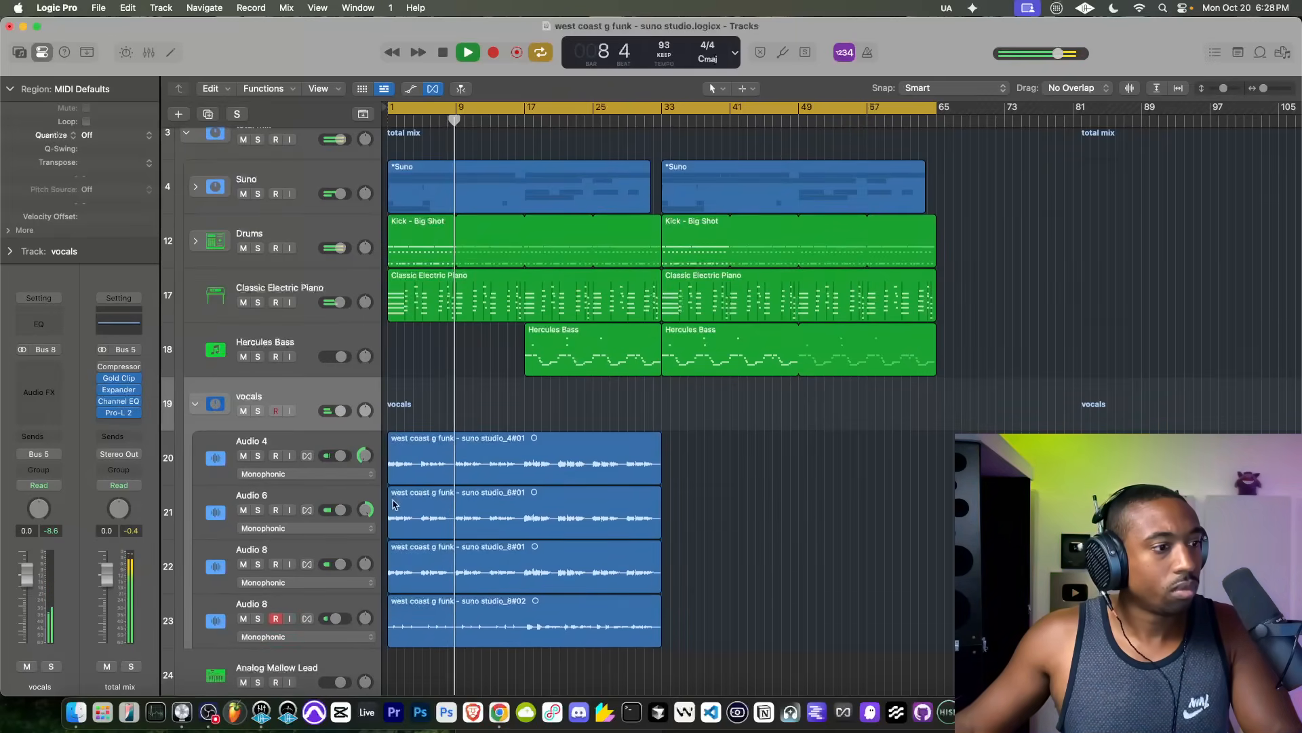
{"action": "scroll", "coordinate": [395, 426], "scroll_direction": "up", "scroll_amount": 5}
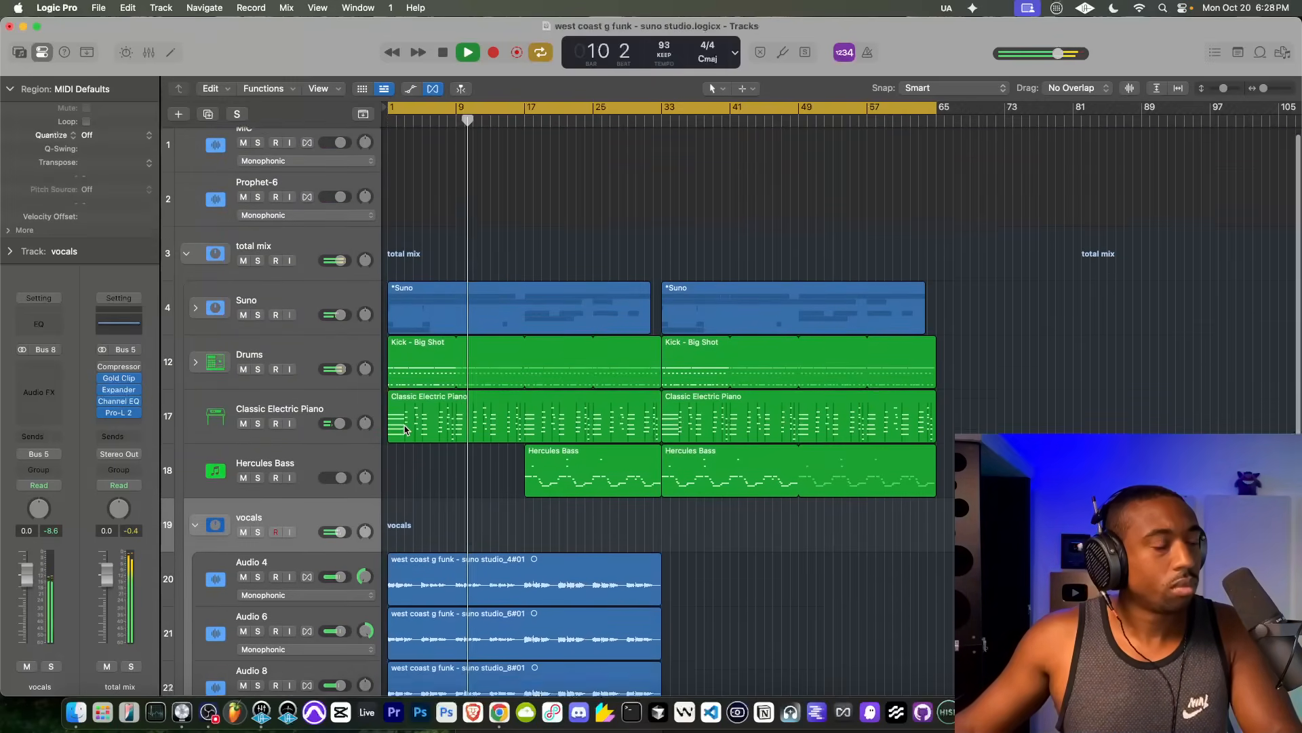
{"action": "scroll", "coordinate": [405, 429], "scroll_direction": "down", "scroll_amount": 5}
{"action": "left_click", "coordinate": [296, 441]}
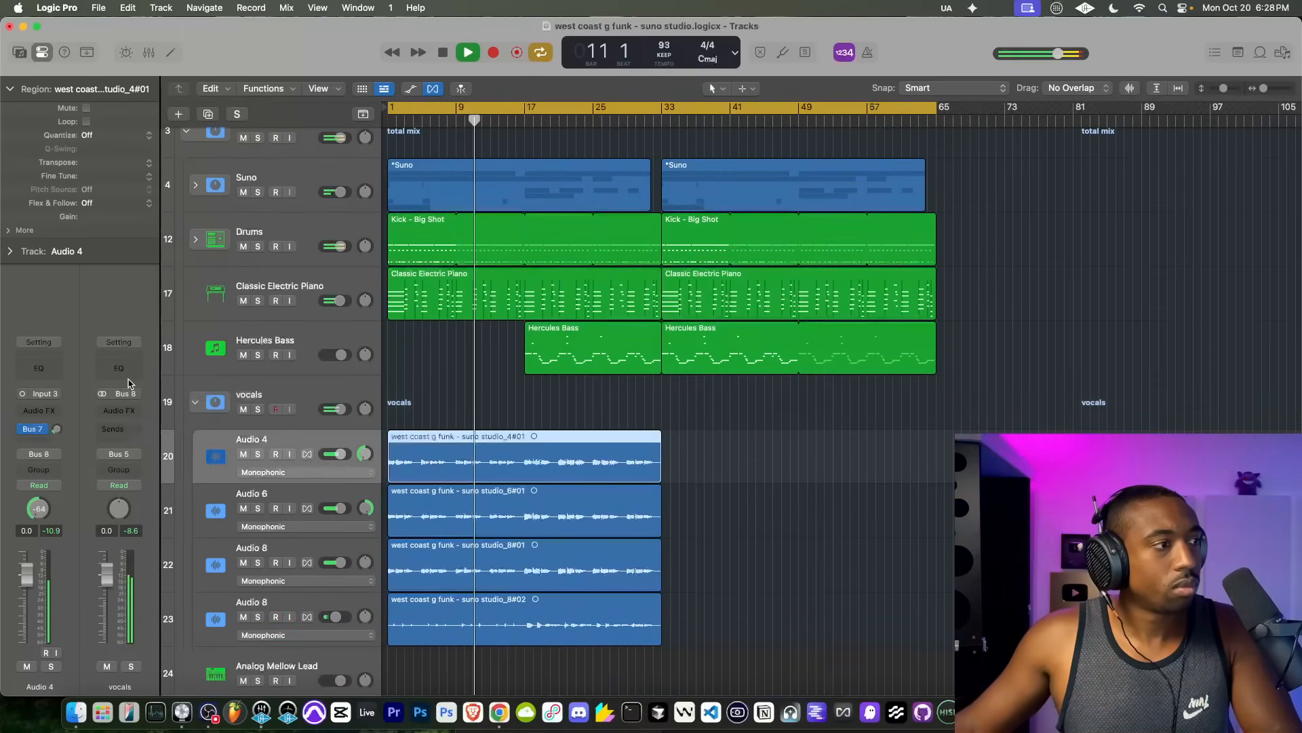
{"action": "left_click", "coordinate": [39, 410]}
{"action": "type", "text": "pro"}
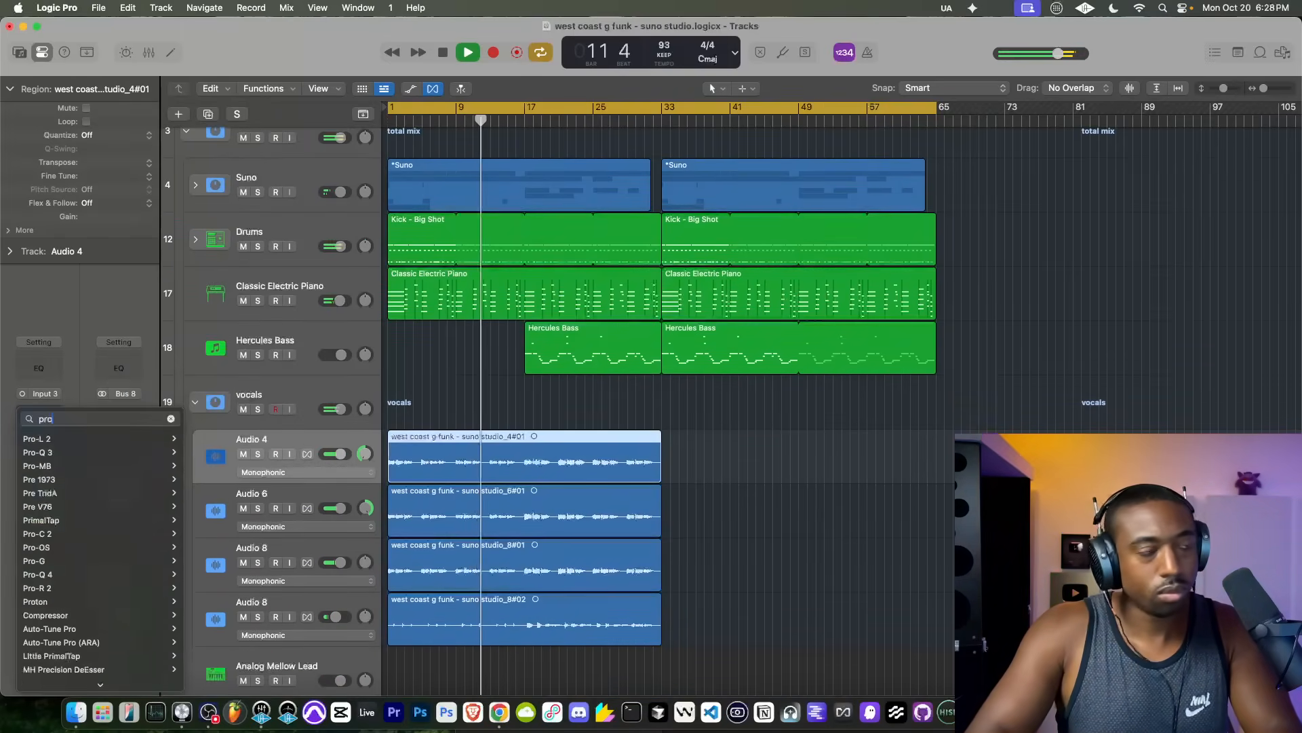
{"action": "left_click", "coordinate": [49, 507]}
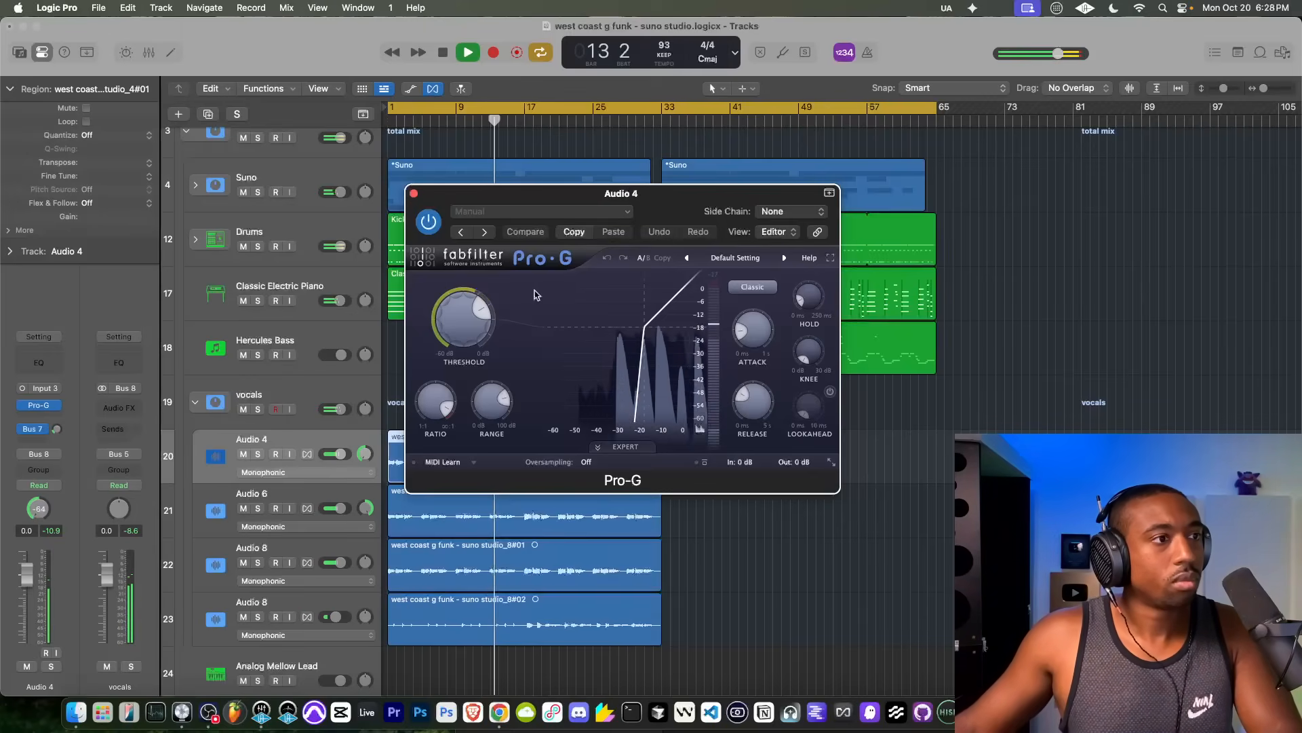
Step: Load the Vocal Allround preset in Audio 4's Pro-G and close the plug-in window
{"action": "left_click", "coordinate": [750, 258]}
{"action": "left_click", "coordinate": [746, 351]}
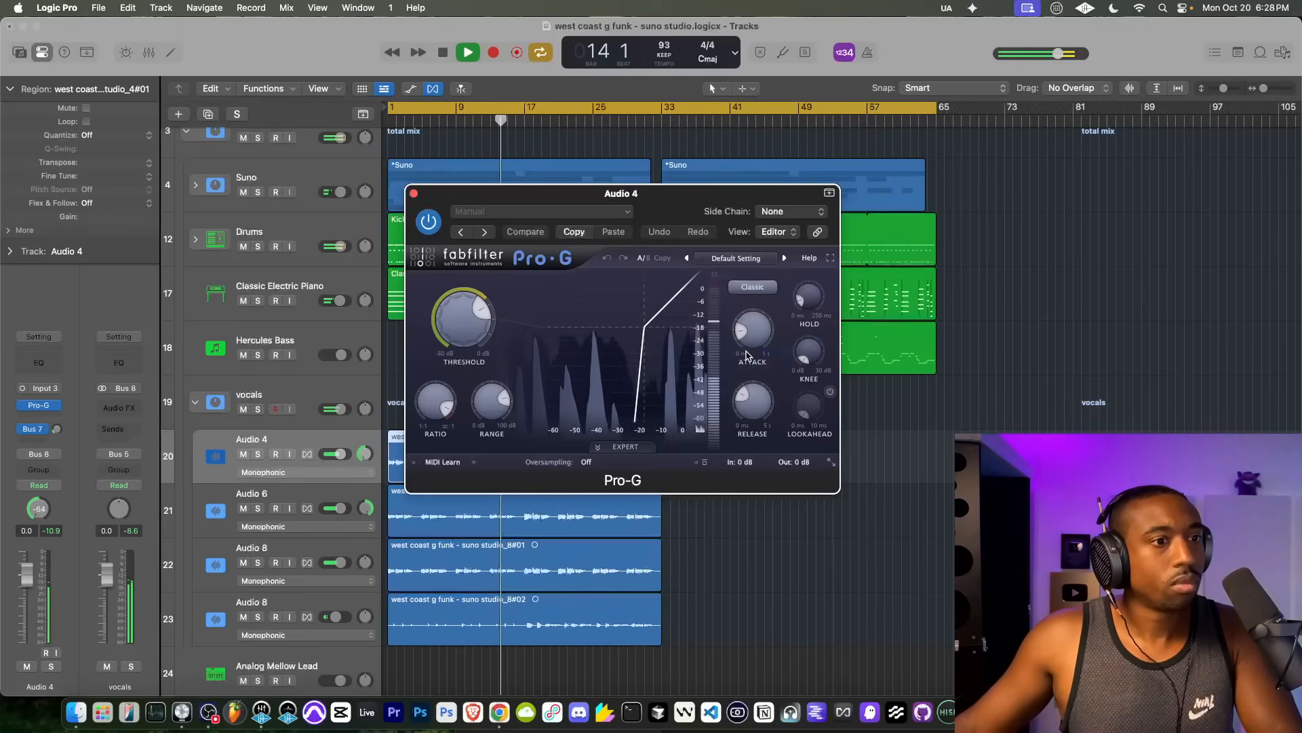
{"action": "left_click", "coordinate": [736, 258]}
{"action": "mouse_move", "coordinate": [752, 350]}
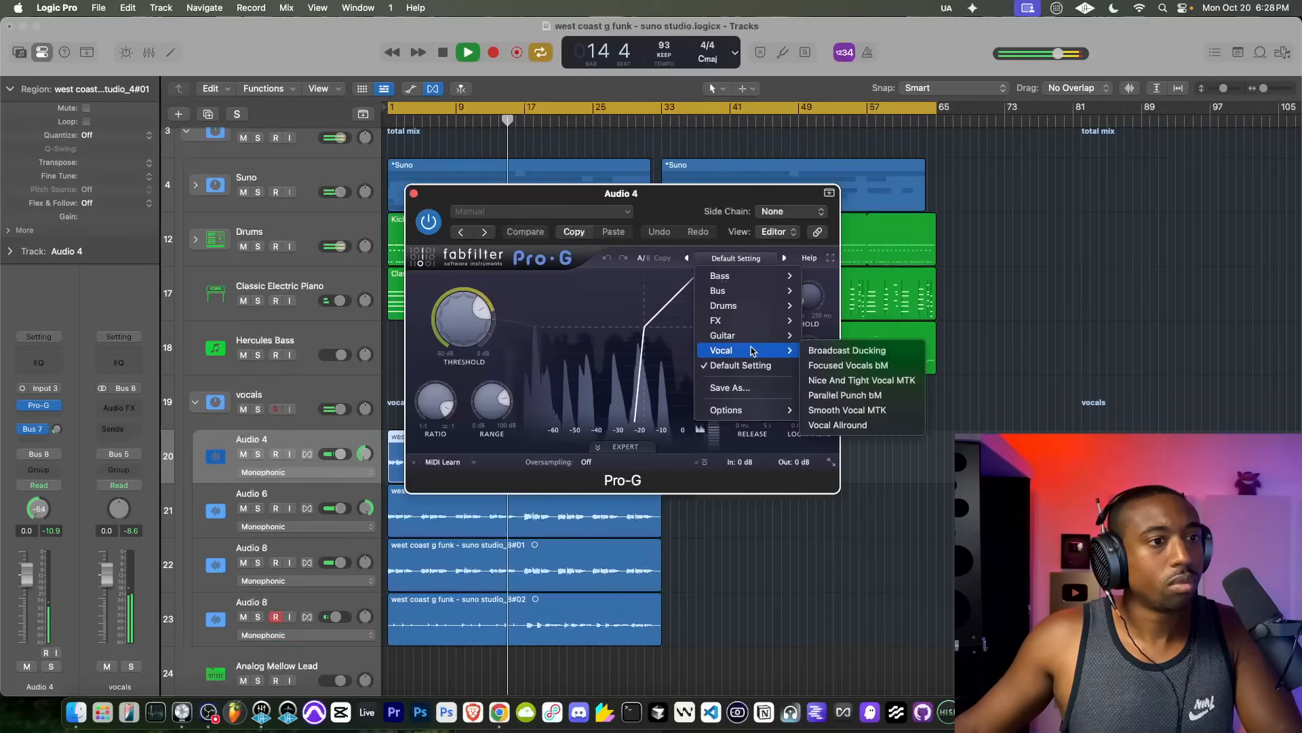
{"action": "left_click", "coordinate": [838, 425]}
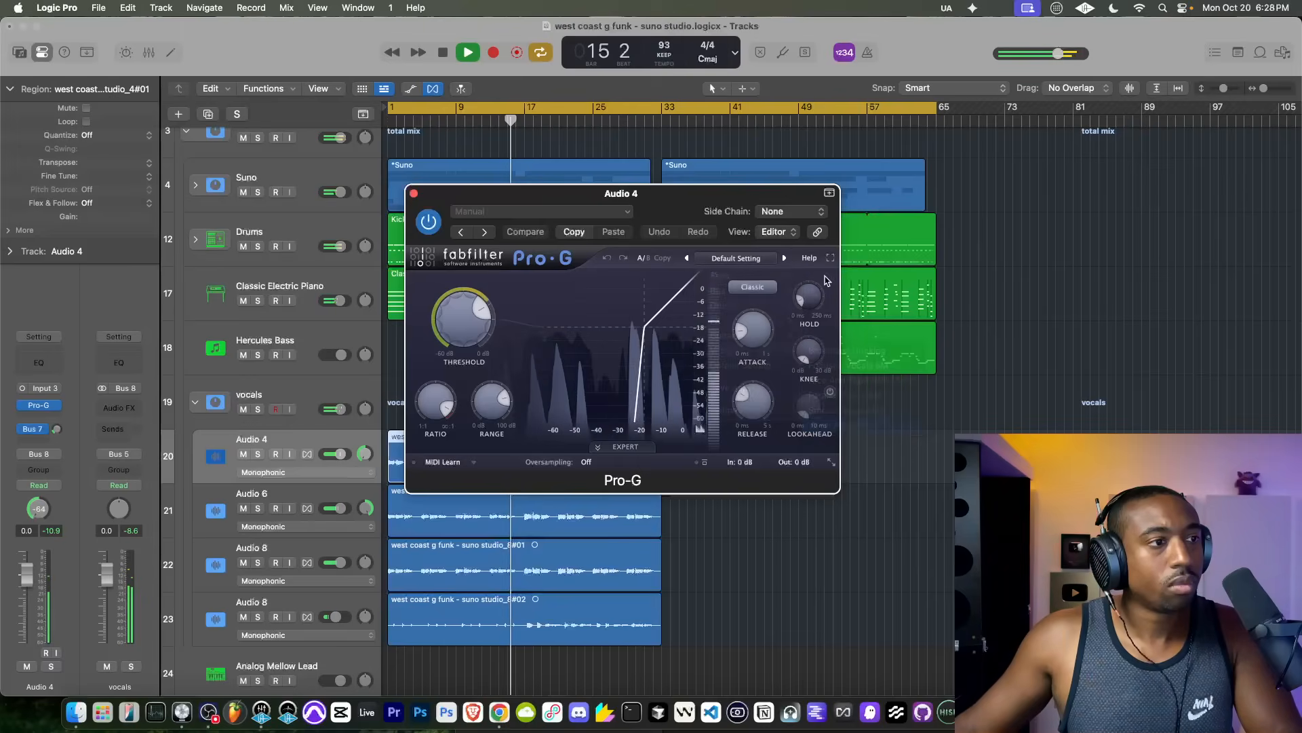
{"action": "left_click", "coordinate": [414, 194]}
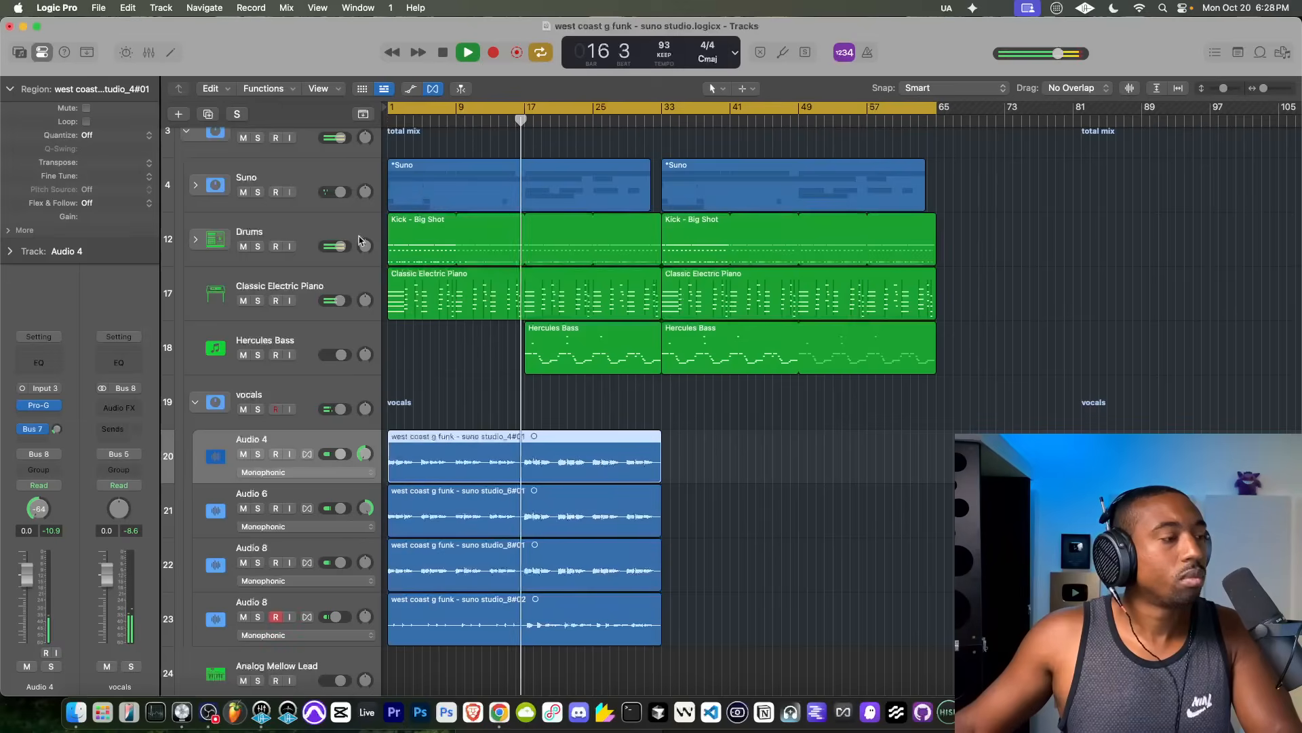
Step: Insert Pro-G on the Audio 6 track and load its Vocal Allround preset
{"action": "left_click", "coordinate": [260, 496]}
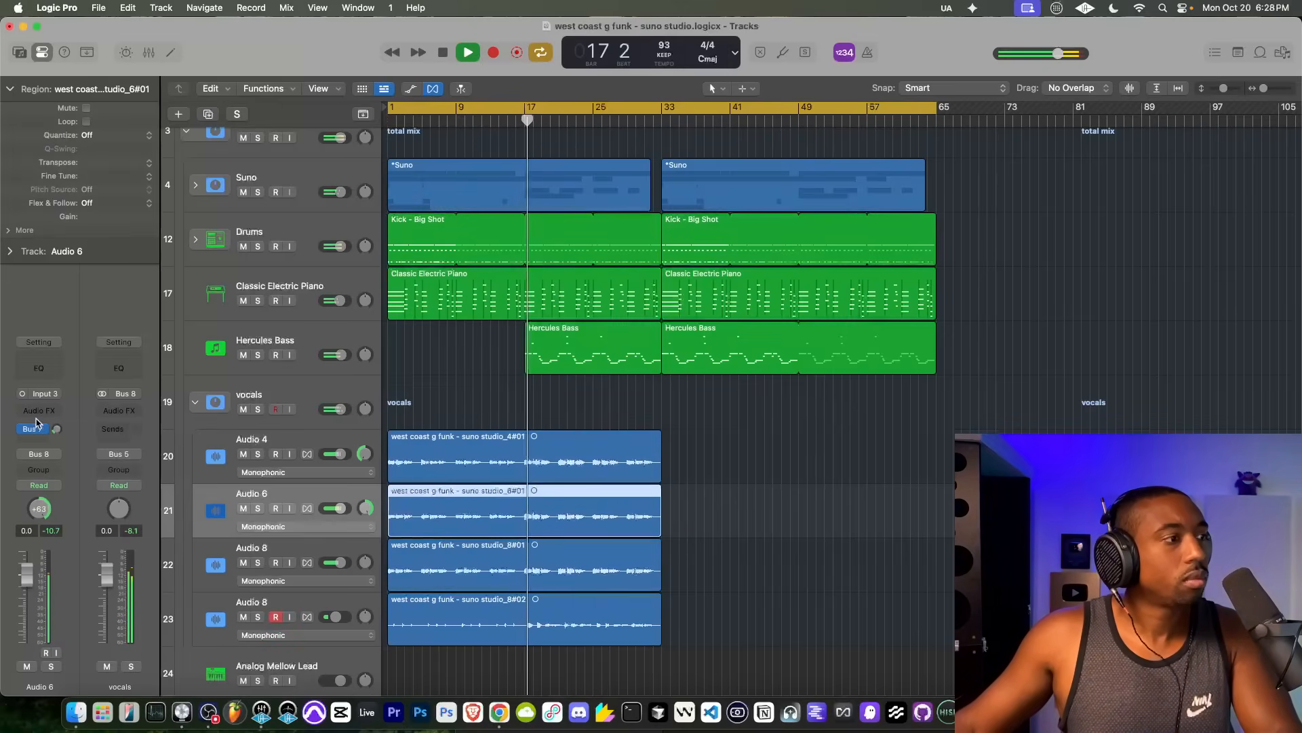
{"action": "left_click", "coordinate": [52, 409]}
{"action": "left_click", "coordinate": [127, 408]}
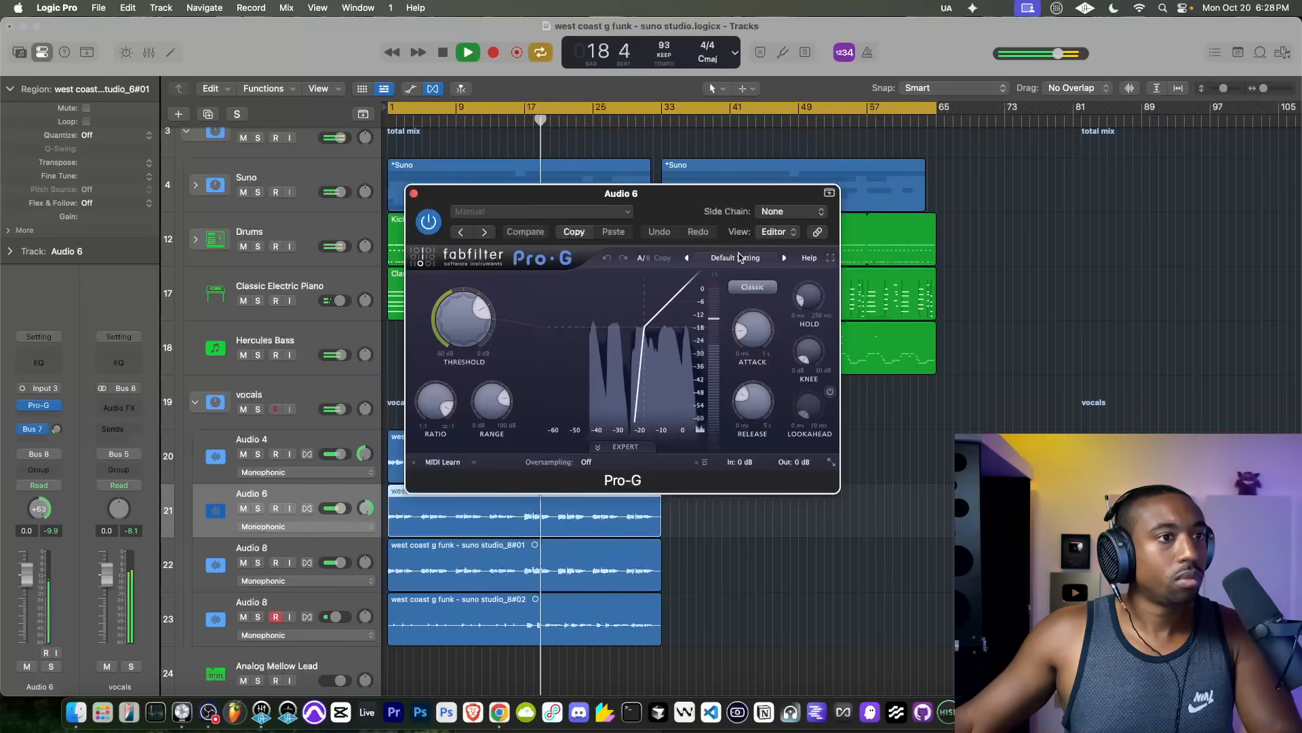
{"action": "left_click", "coordinate": [736, 257]}
{"action": "mouse_move", "coordinate": [721, 350]}
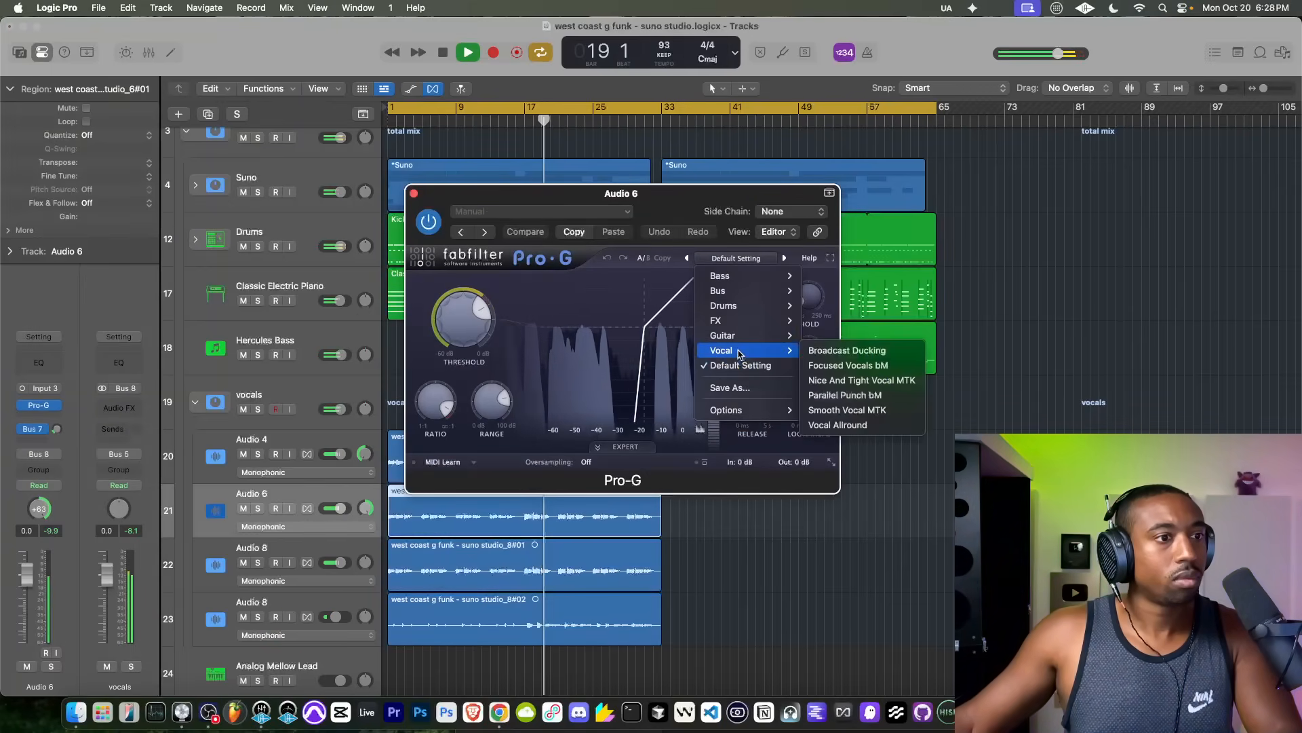
{"action": "left_click", "coordinate": [856, 428]}
{"action": "left_click", "coordinate": [414, 194]}
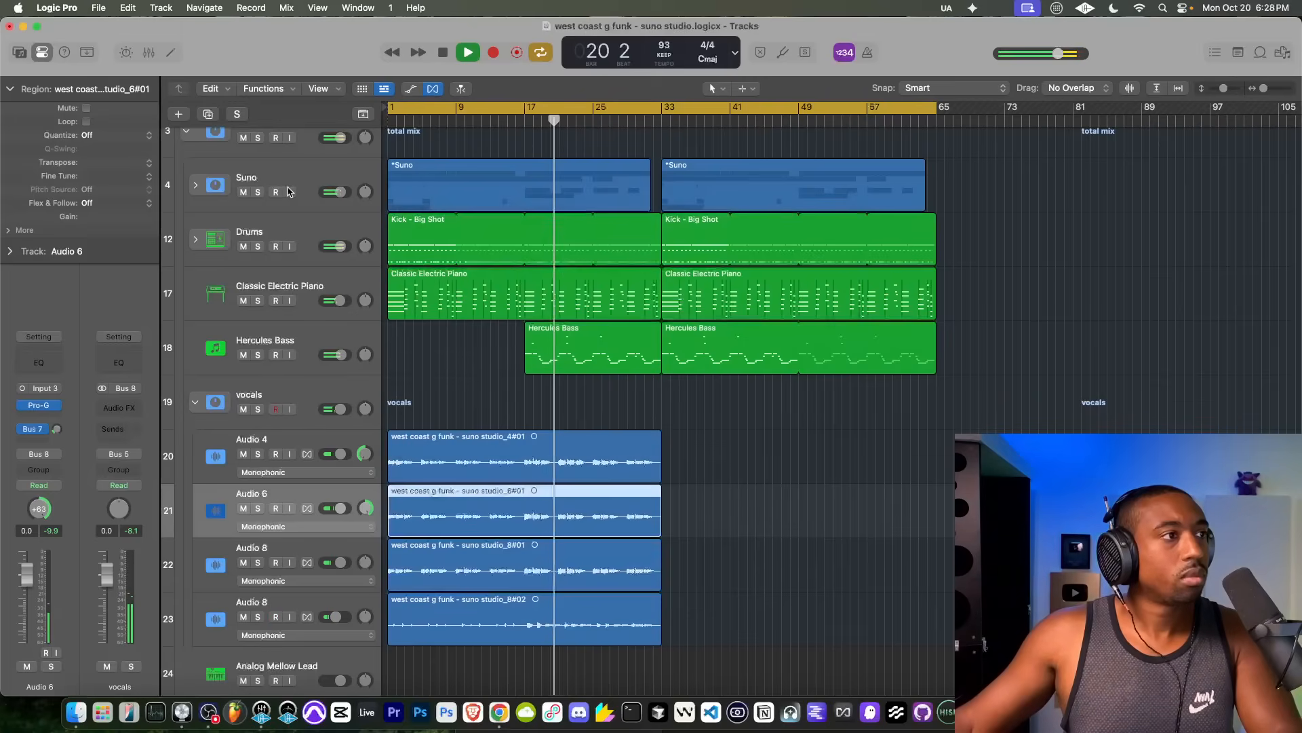
Step: Enable the Channel EQ on the total mix stack, lower its output gain to slightly above 0 dB, and close the plug-in window
{"action": "scroll", "coordinate": [288, 192], "scroll_direction": "up", "scroll_amount": 3}
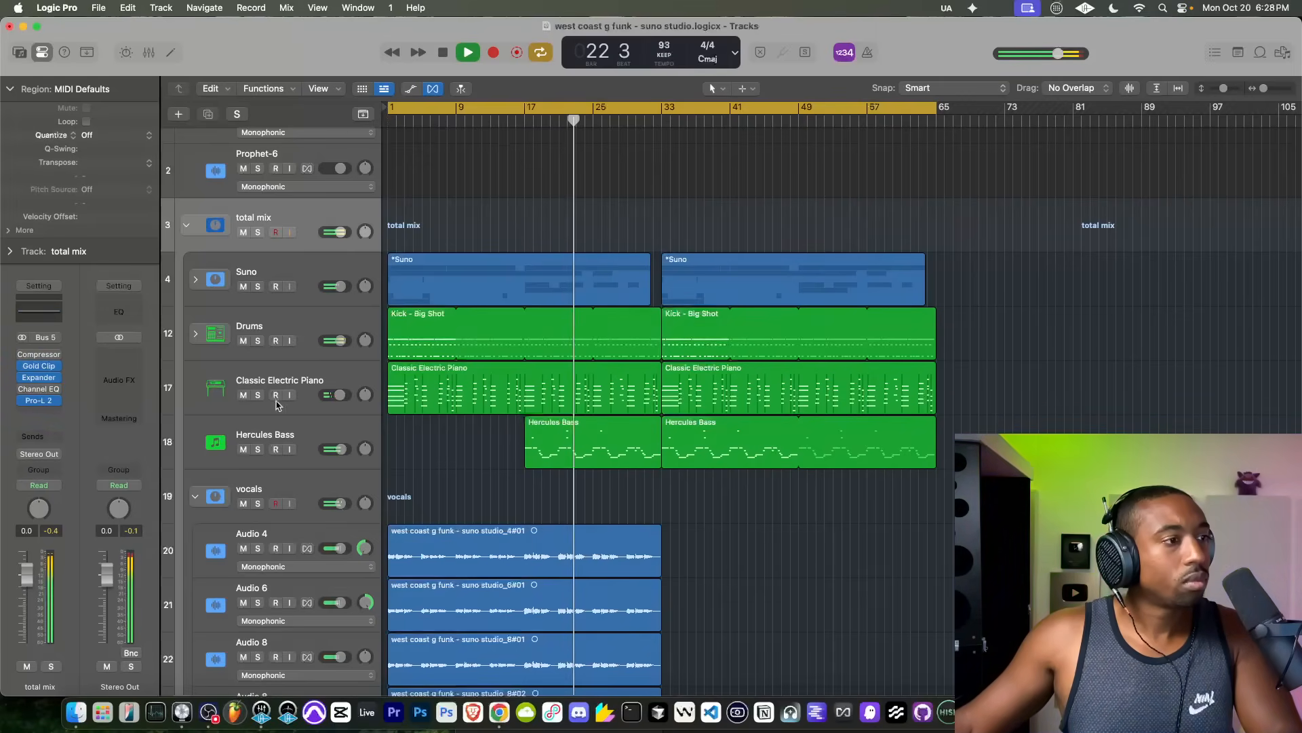
{"action": "left_click", "coordinate": [38, 389]}
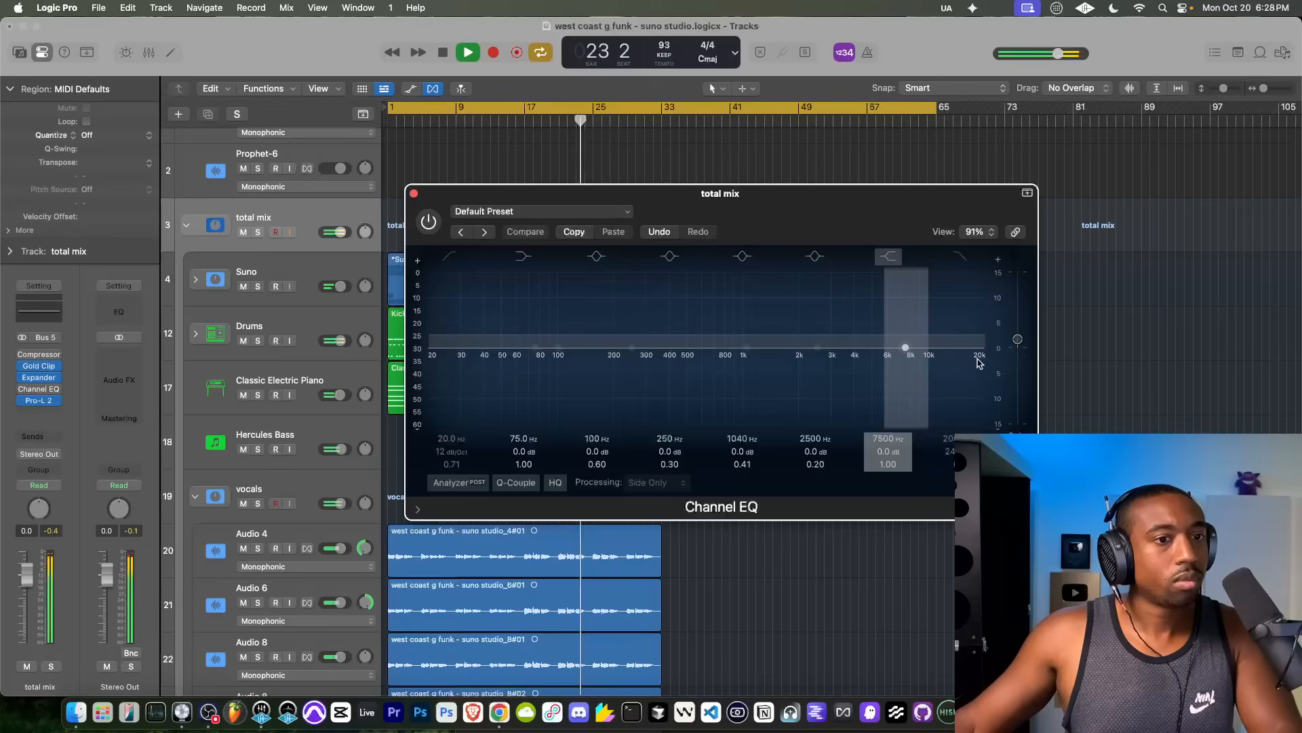
{"action": "left_click", "coordinate": [429, 222]}
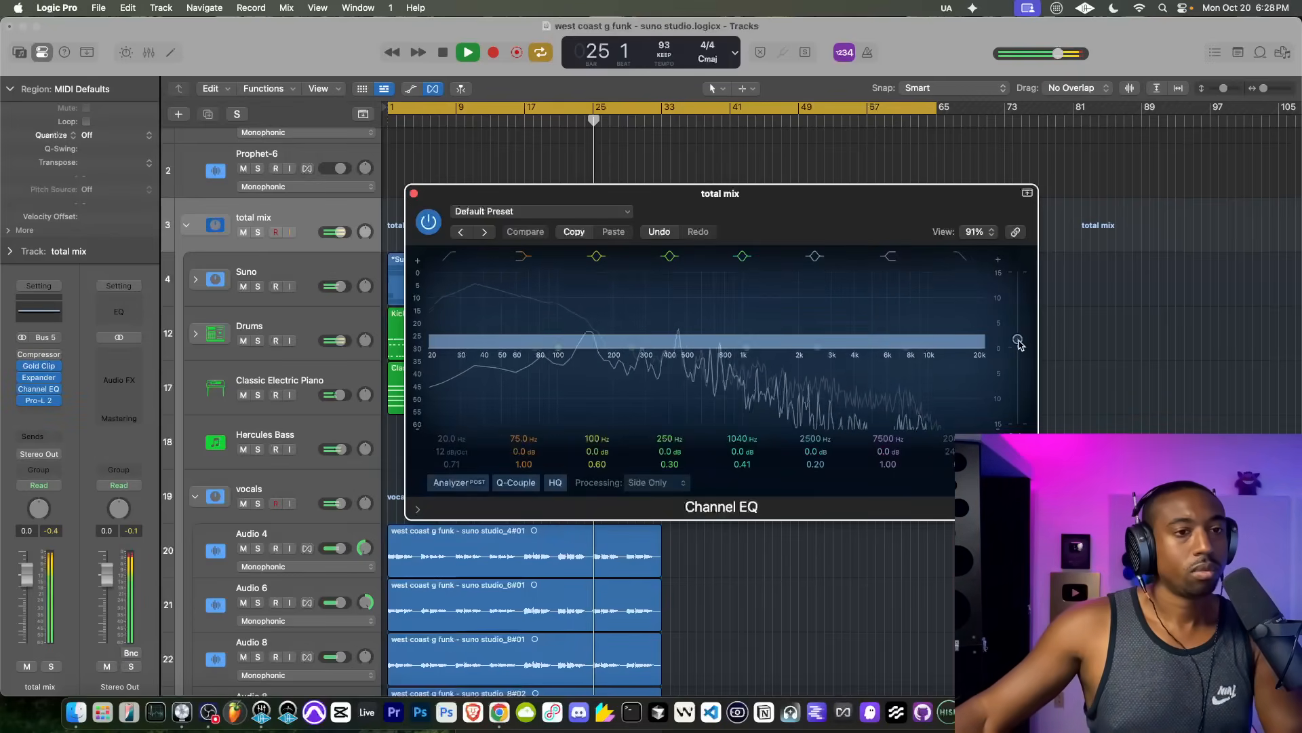
{"action": "left_click_drag", "start_coordinate": [1017, 340], "coordinate": [1017, 344]}
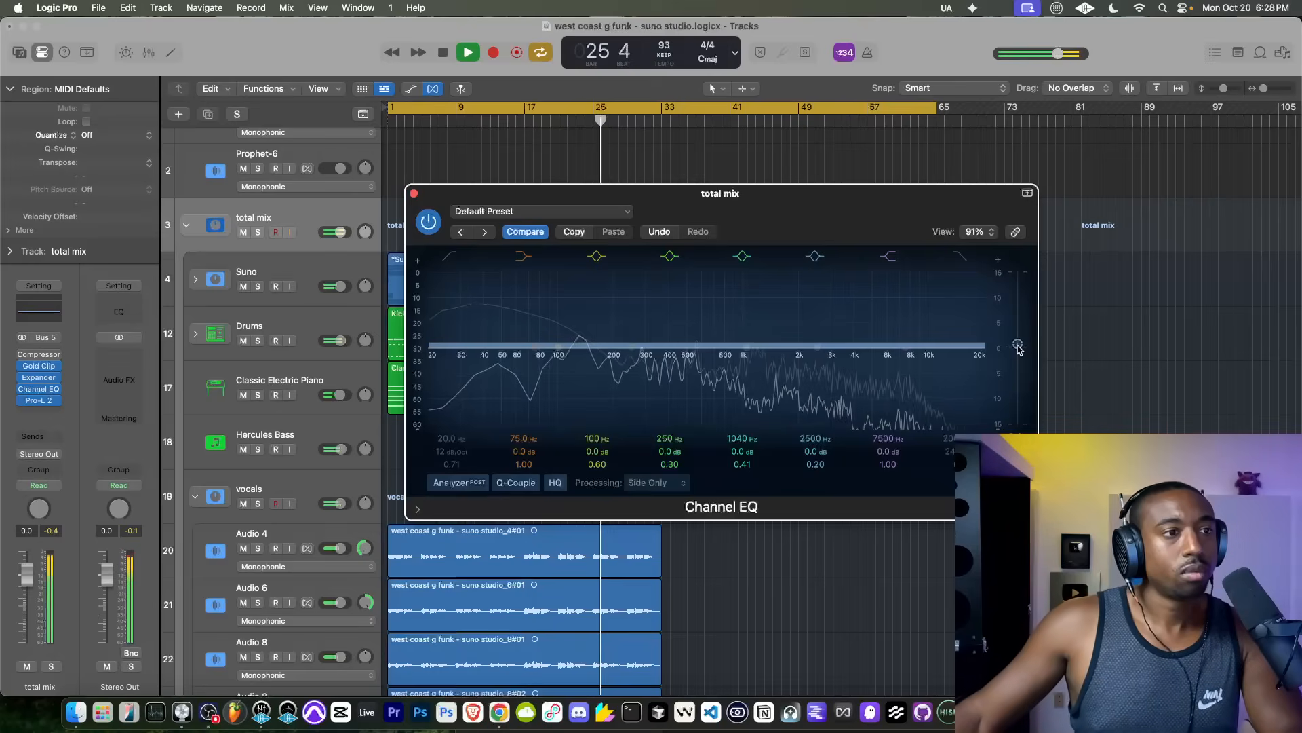
{"action": "left_click", "coordinate": [413, 193]}
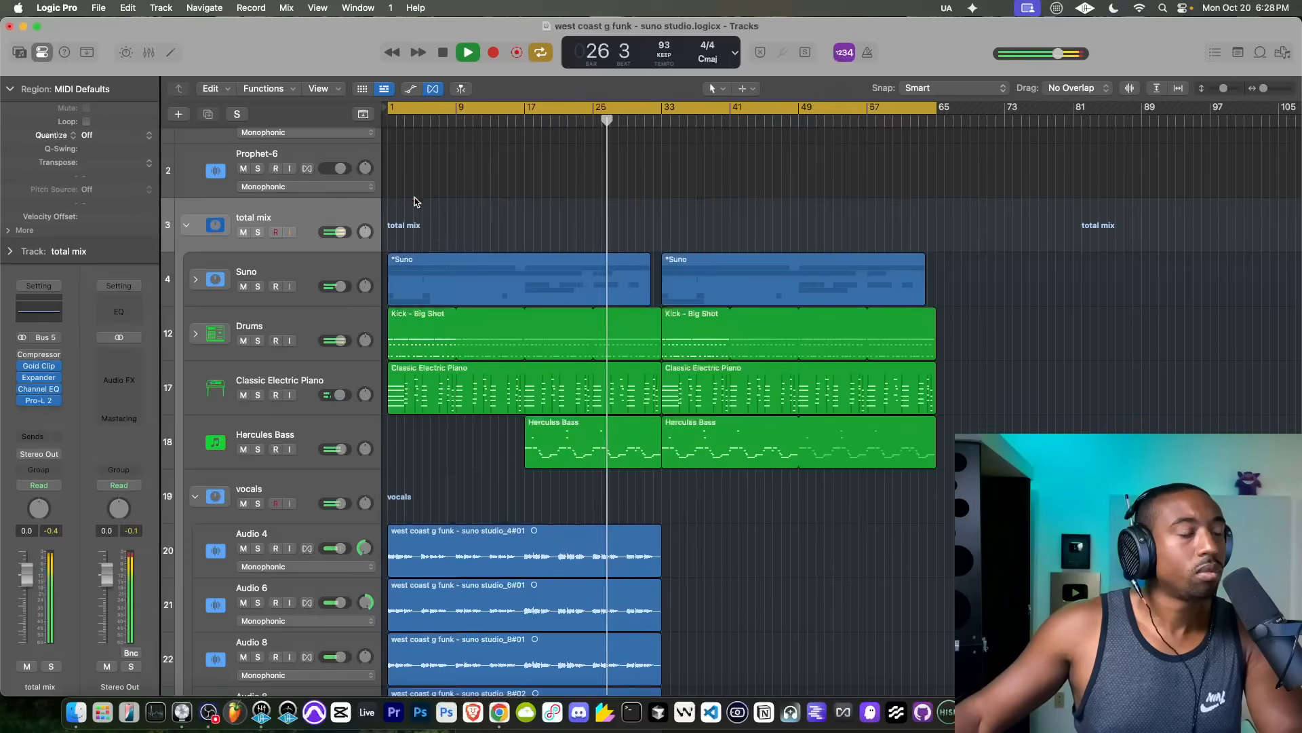
Step: Insert the FabFilter Pro-G gate on the first Audio 8 track in the vocals stack
{"action": "scroll", "coordinate": [440, 378], "scroll_direction": "down", "scroll_amount": 2}
{"action": "scroll", "coordinate": [438, 377], "scroll_direction": "down", "scroll_amount": 2}
{"action": "left_click", "coordinate": [283, 427]}
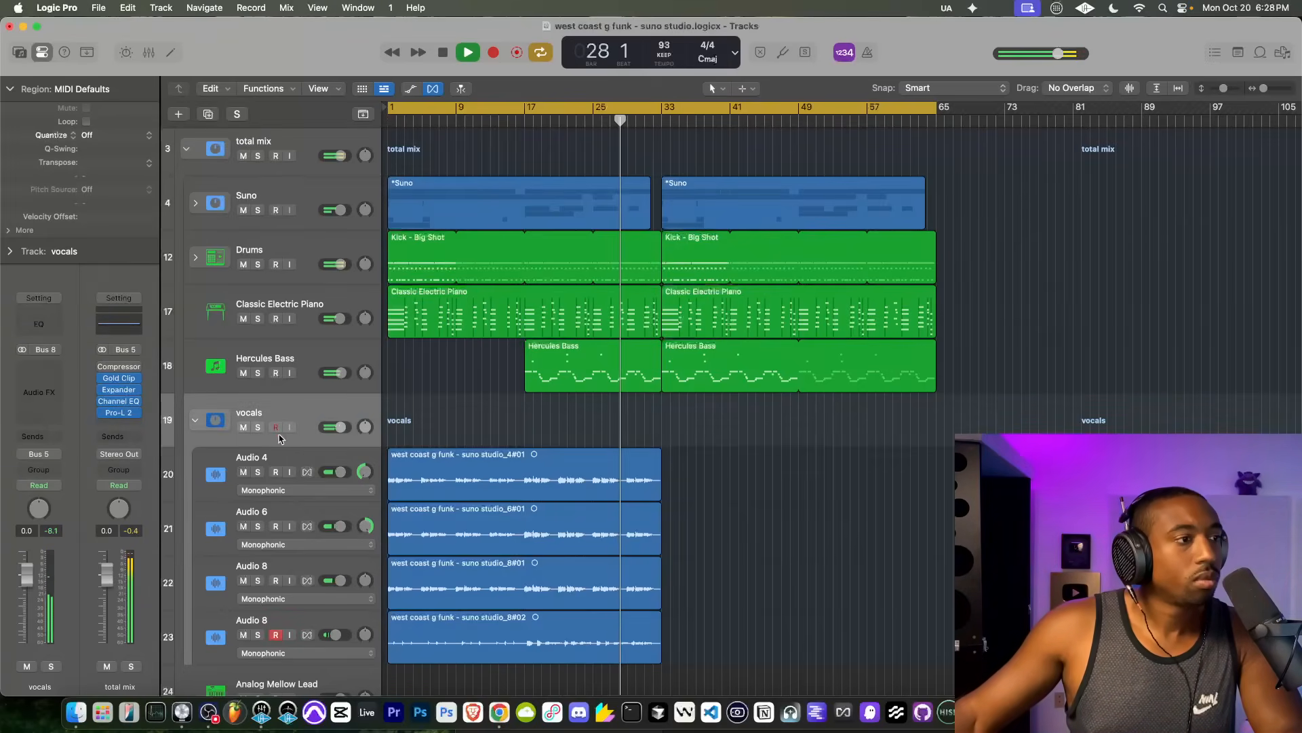
{"action": "left_click", "coordinate": [271, 453]}
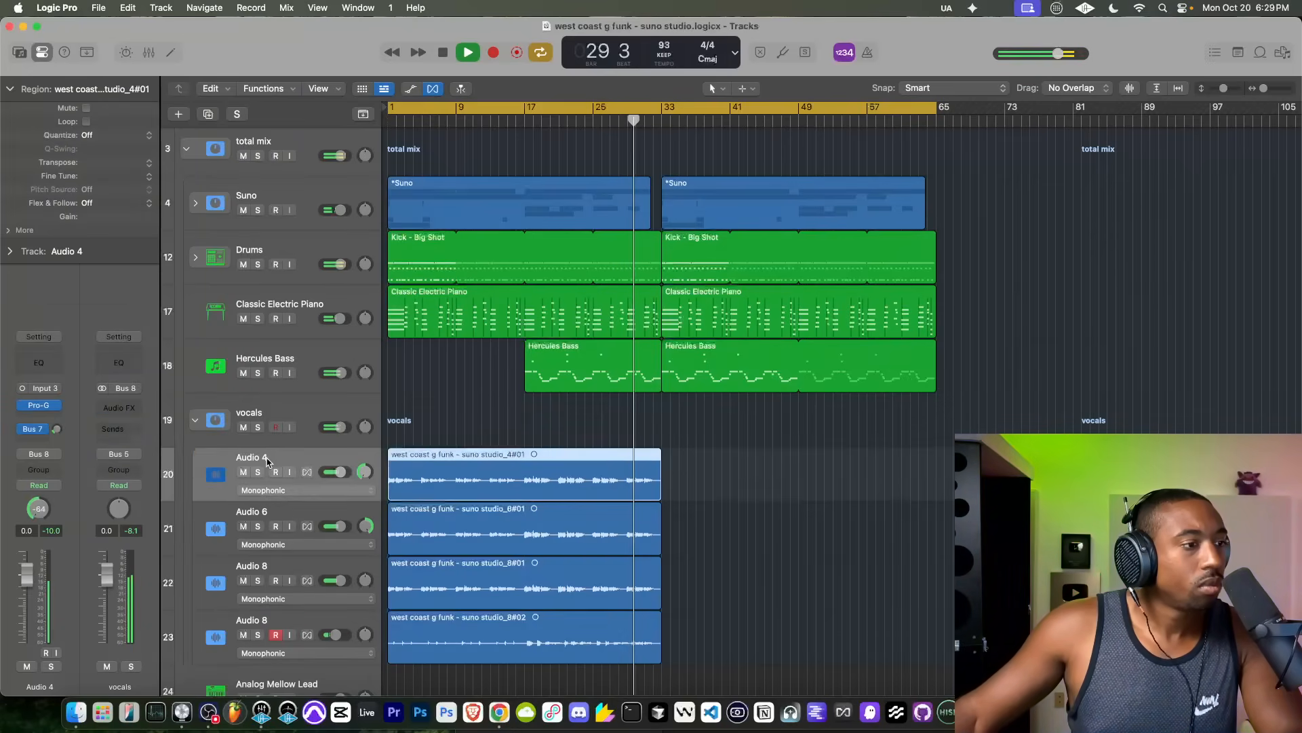
{"action": "left_click", "coordinate": [265, 514]}
{"action": "left_click", "coordinate": [267, 566]}
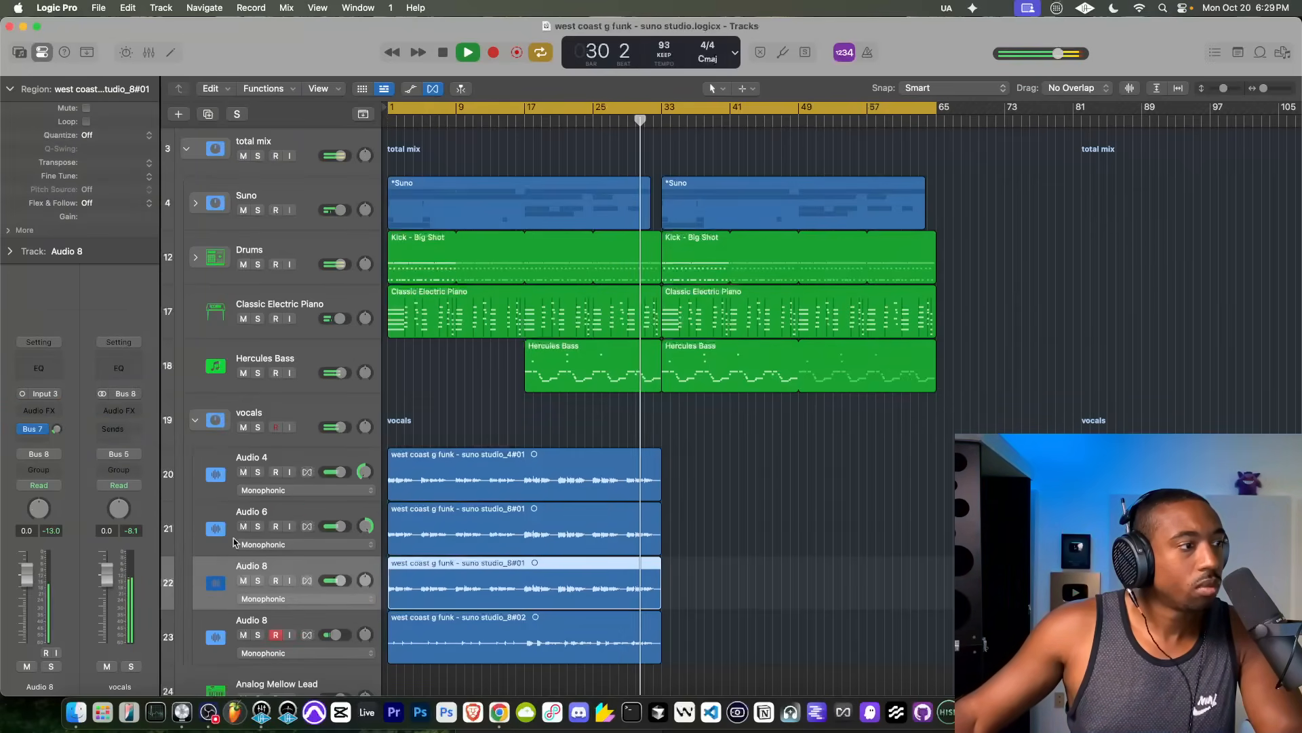
{"action": "left_click", "coordinate": [57, 413]}
{"action": "left_click", "coordinate": [58, 414]}
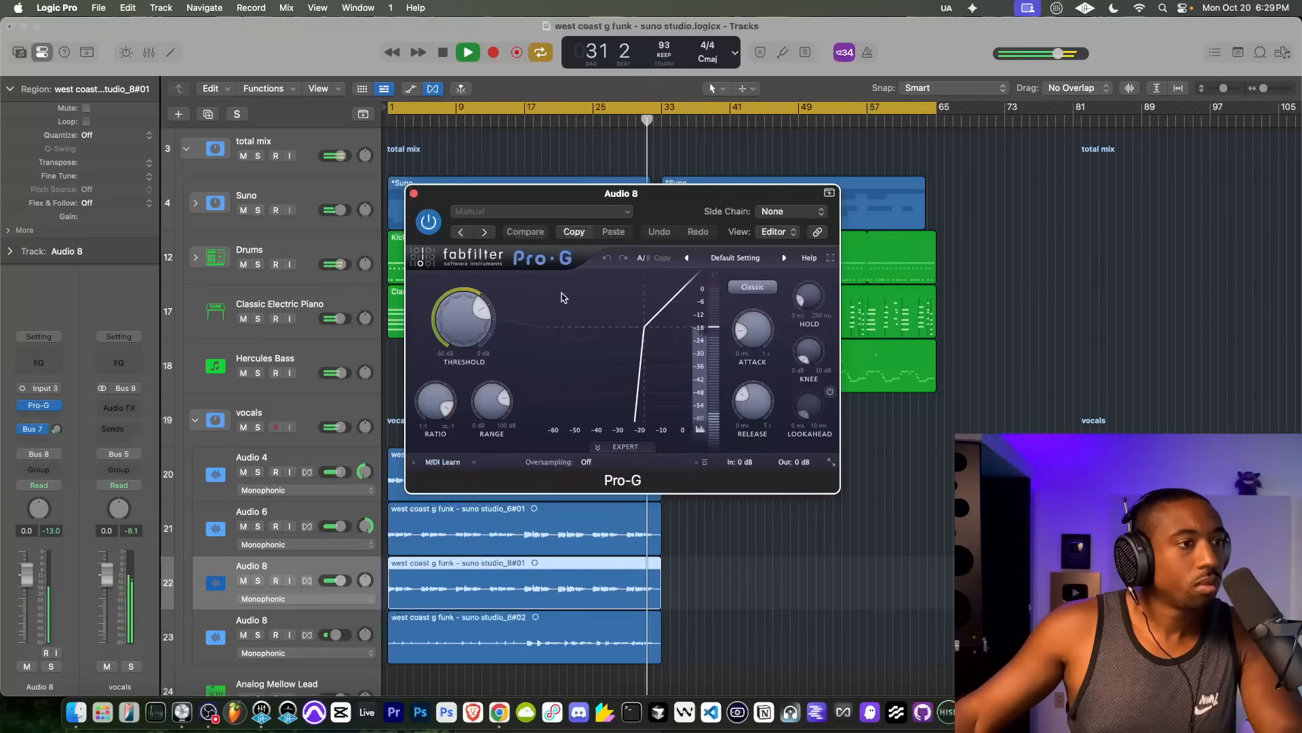
Step: Load the Vocal Allround preset in the first Audio 8 track's Pro-G and close the plug-in window
{"action": "left_click", "coordinate": [738, 259]}
{"action": "mouse_move", "coordinate": [753, 350]}
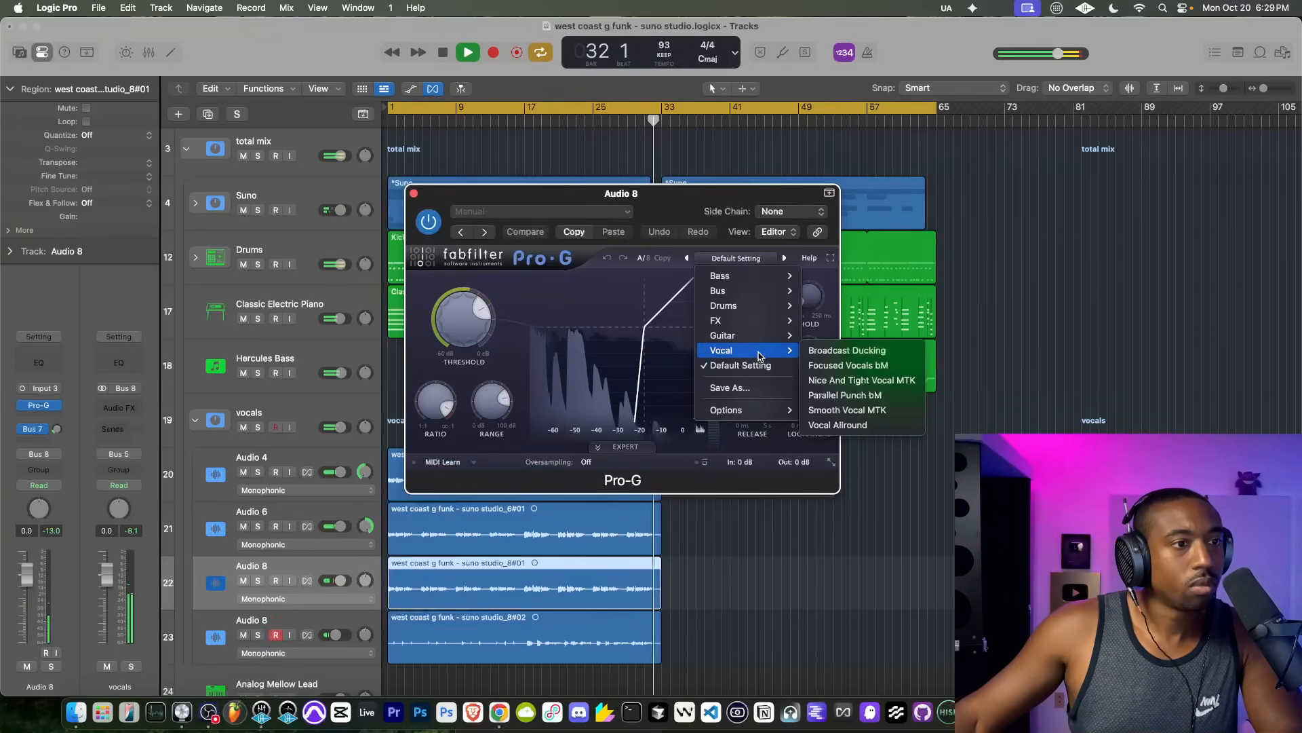
{"action": "left_click", "coordinate": [891, 425]}
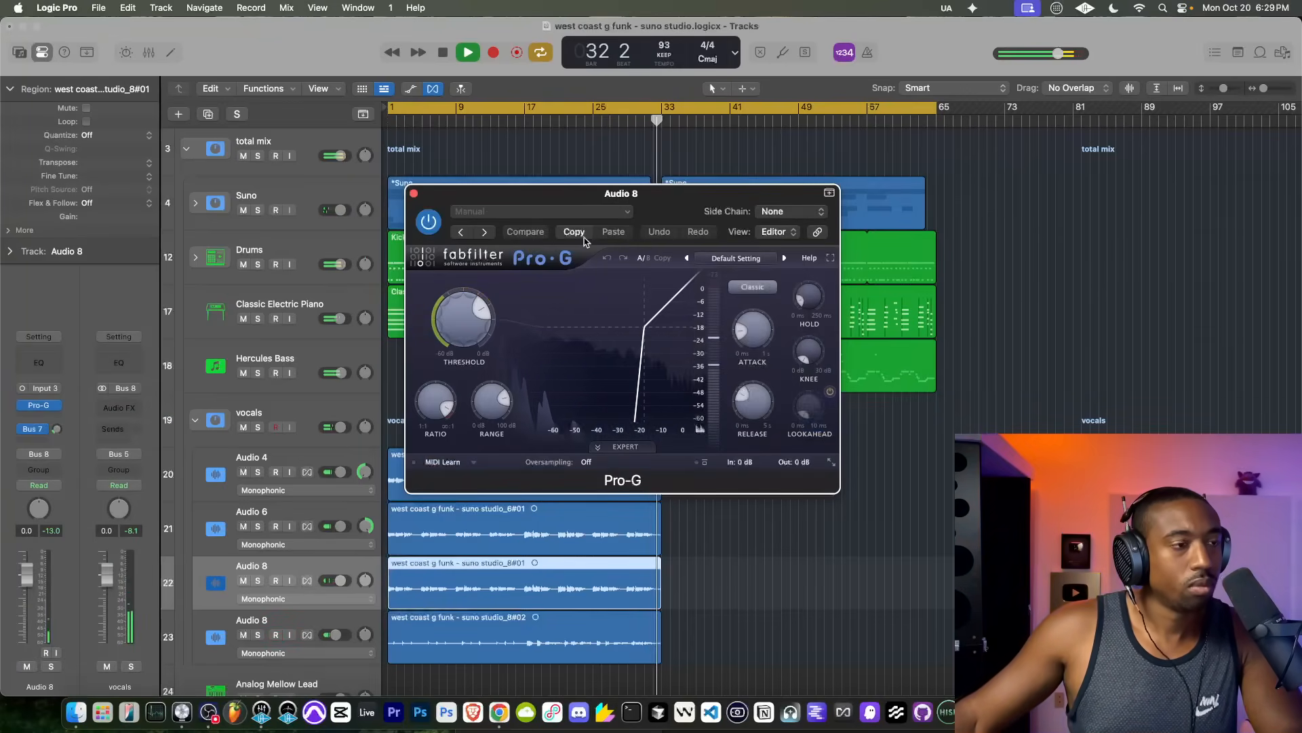
{"action": "left_click", "coordinate": [415, 195]}
Step: Insert Pro-G on the last Audio 8 track, load its Vocal Allround preset, and close the plug-in window
{"action": "left_click", "coordinate": [307, 624]}
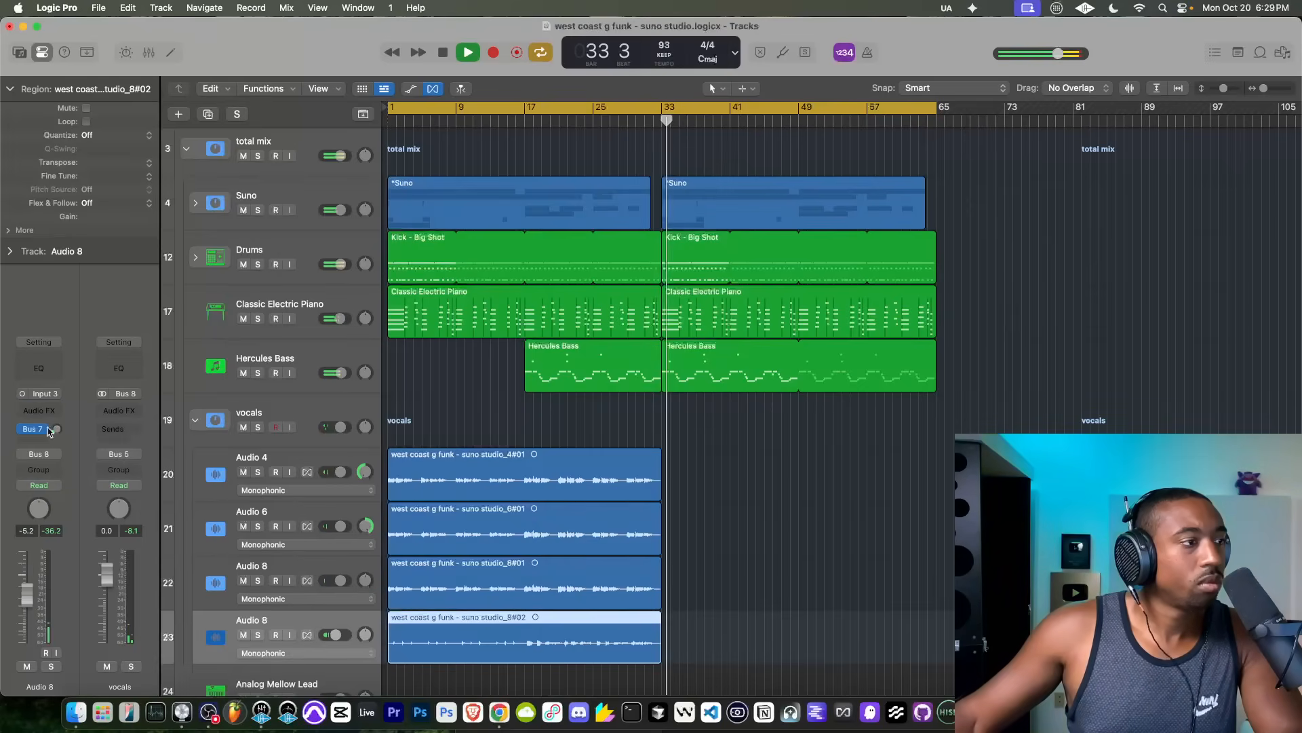
{"action": "left_click", "coordinate": [42, 409]}
{"action": "mouse_move", "coordinate": [44, 410]}
{"action": "left_click", "coordinate": [186, 409]}
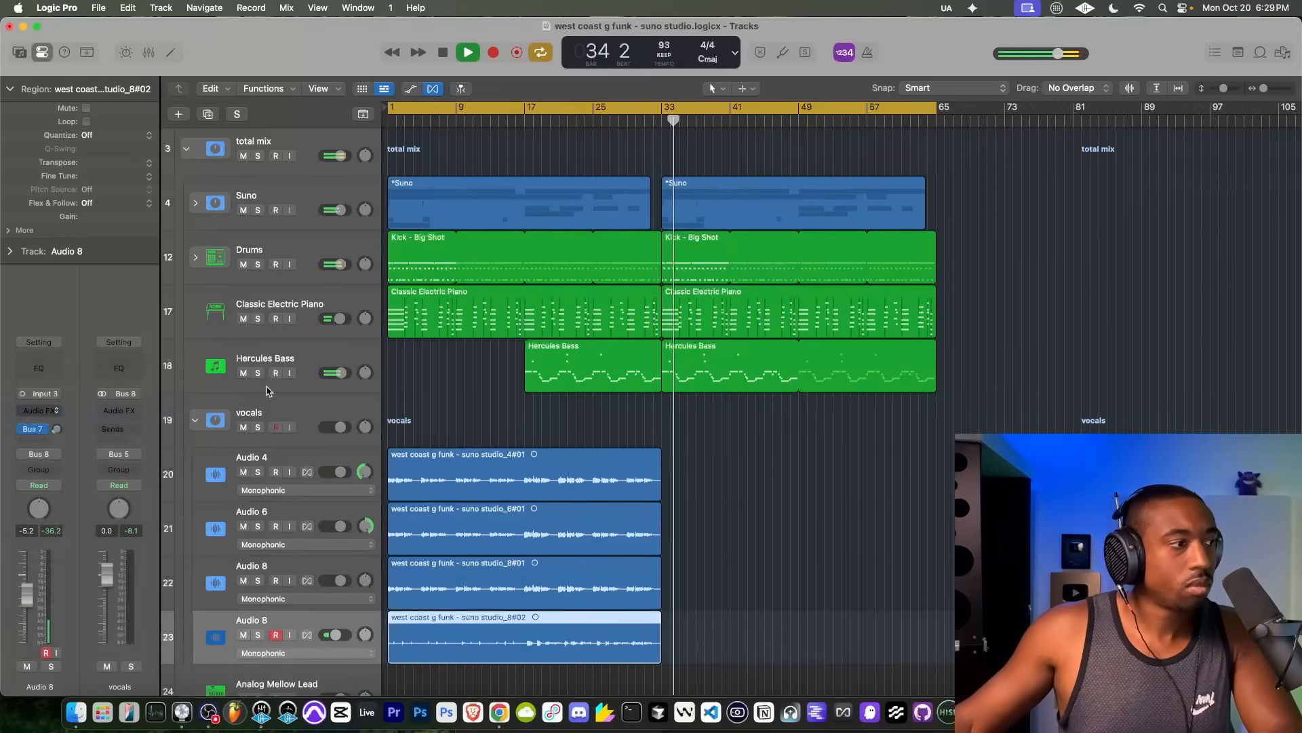
{"action": "left_click", "coordinate": [731, 257]}
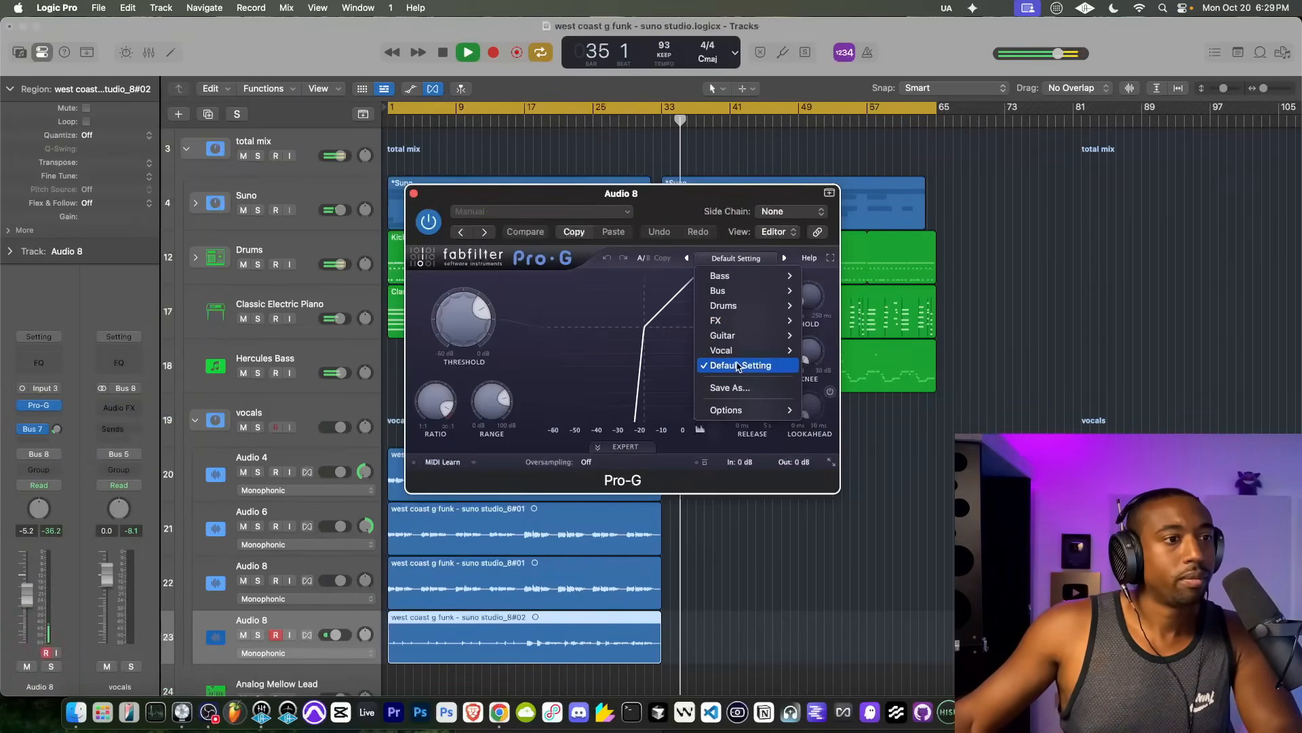
{"action": "mouse_move", "coordinate": [773, 350]}
{"action": "left_click", "coordinate": [826, 424]}
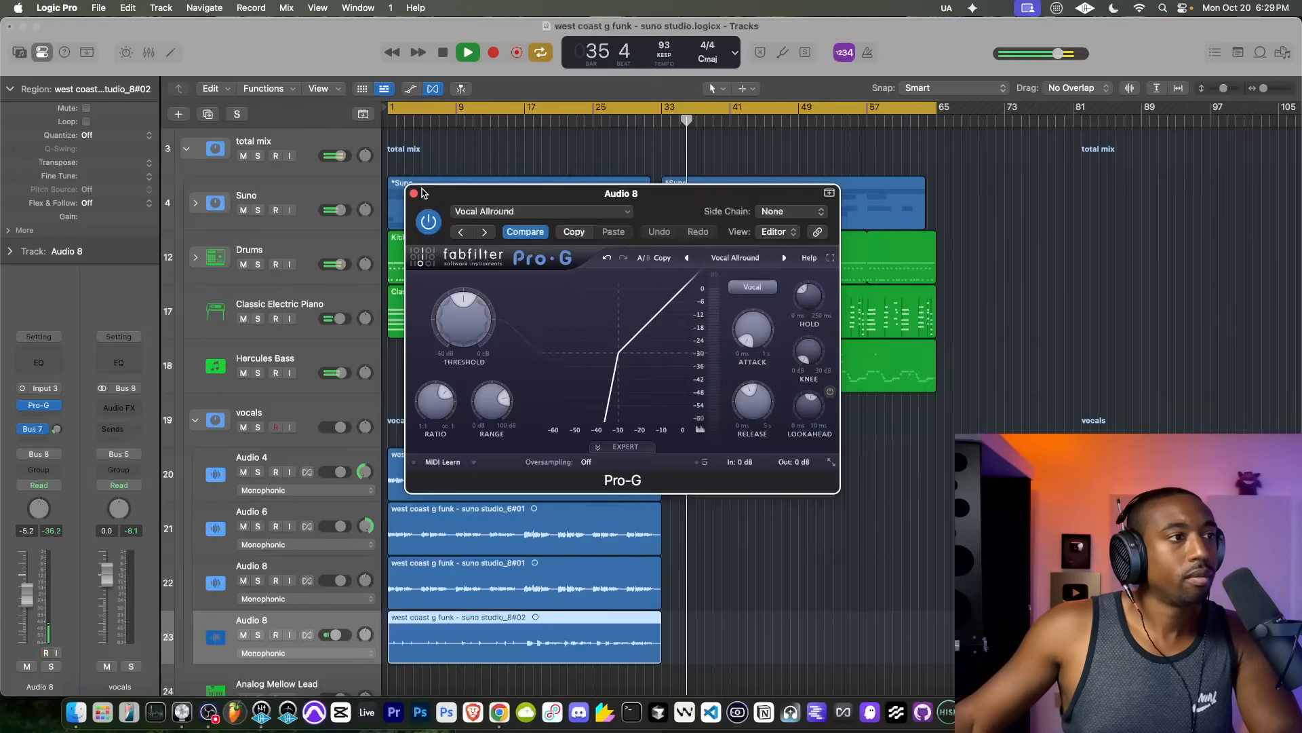
{"action": "left_click", "coordinate": [413, 194]}
Step: Solo the vocals stack during playback from around bar 10 and raise Audio 4's Pro-G threshold to about -25.87 dB
{"action": "left_click", "coordinate": [464, 119]}
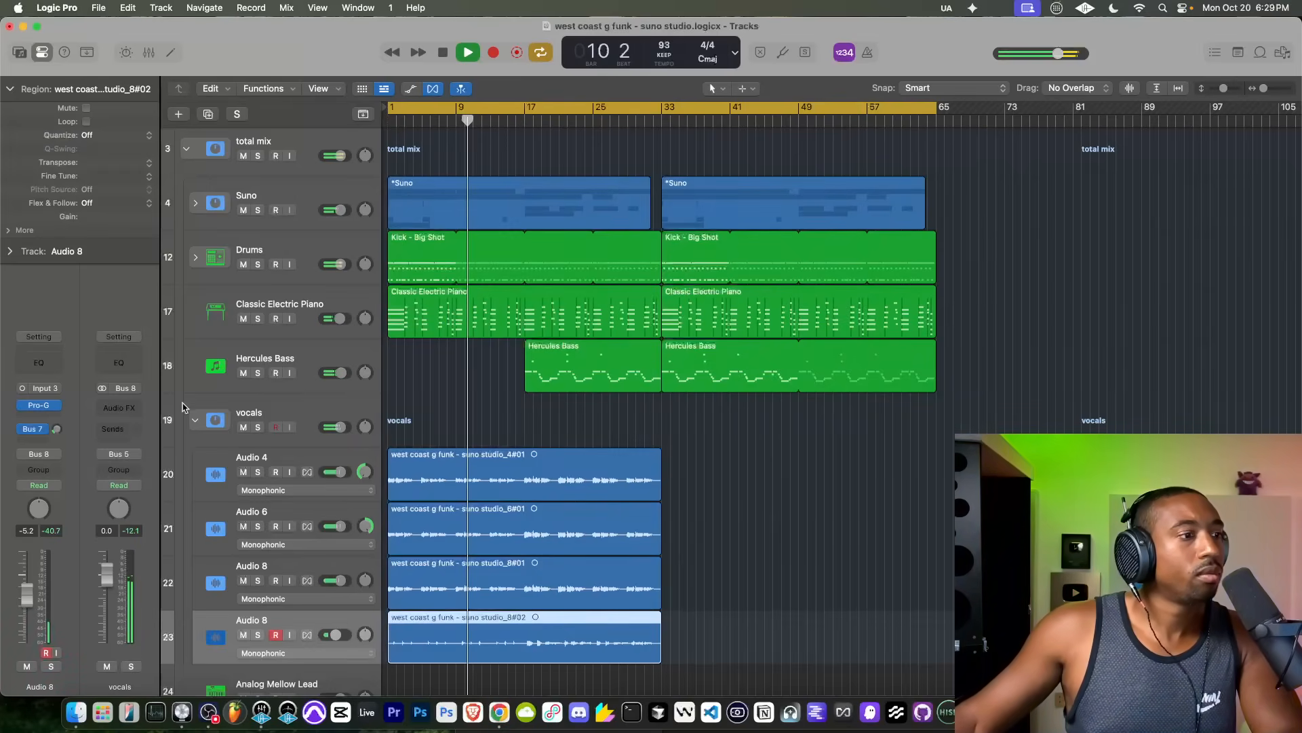
{"action": "left_click", "coordinate": [258, 428]}
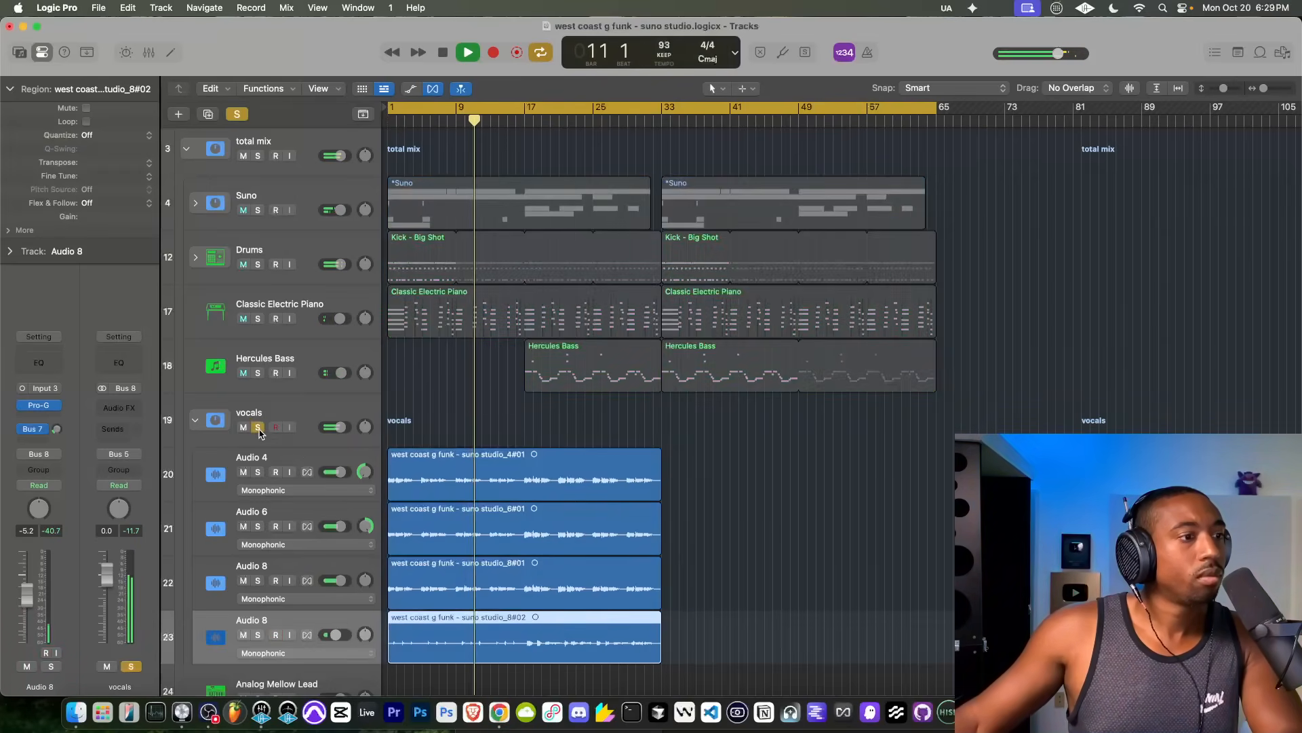
{"action": "left_click", "coordinate": [285, 454]}
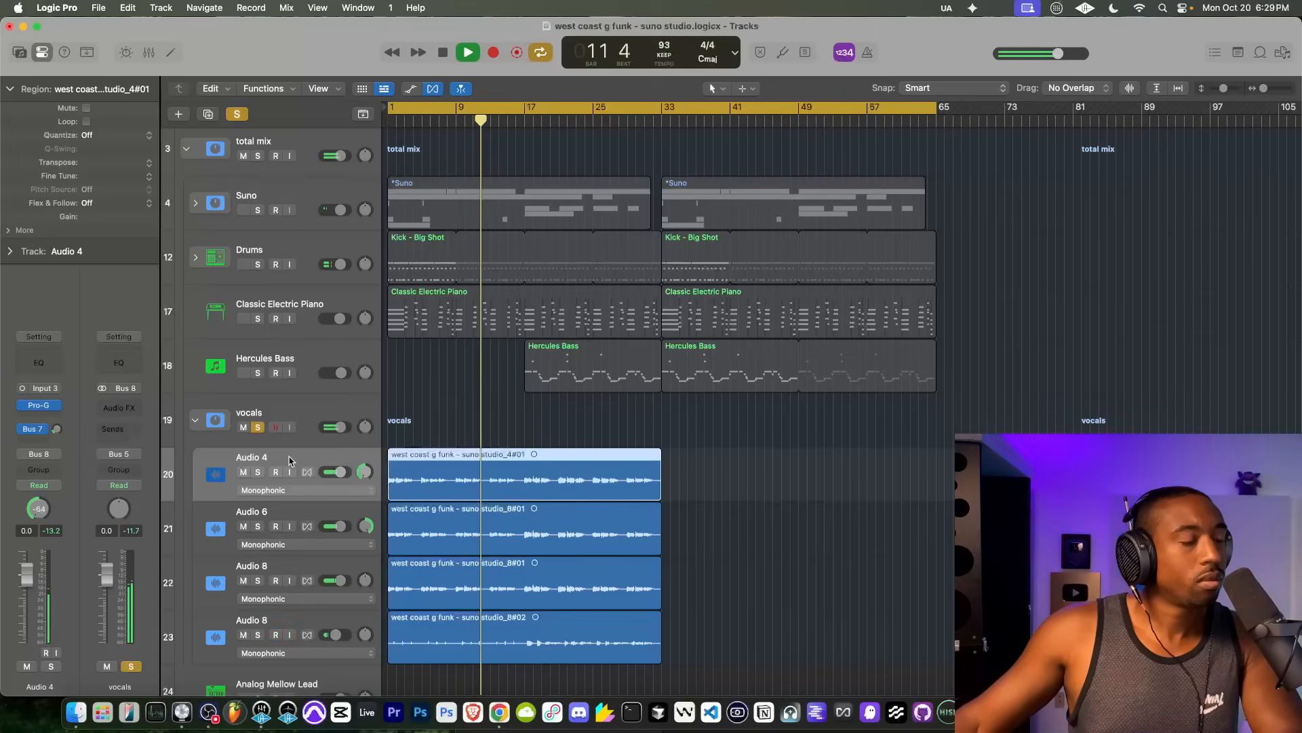
{"action": "left_click", "coordinate": [42, 405]}
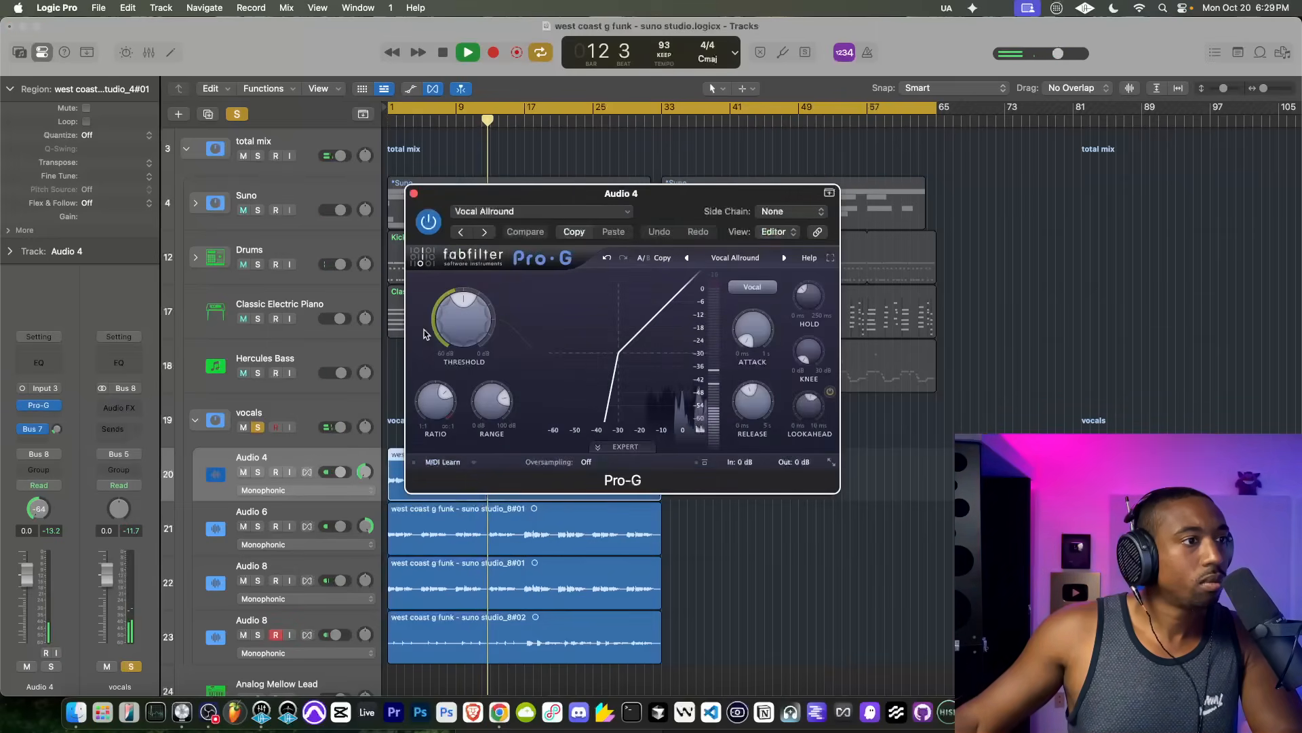
{"action": "left_click_drag", "start_coordinate": [462, 328], "coordinate": [464, 307]}
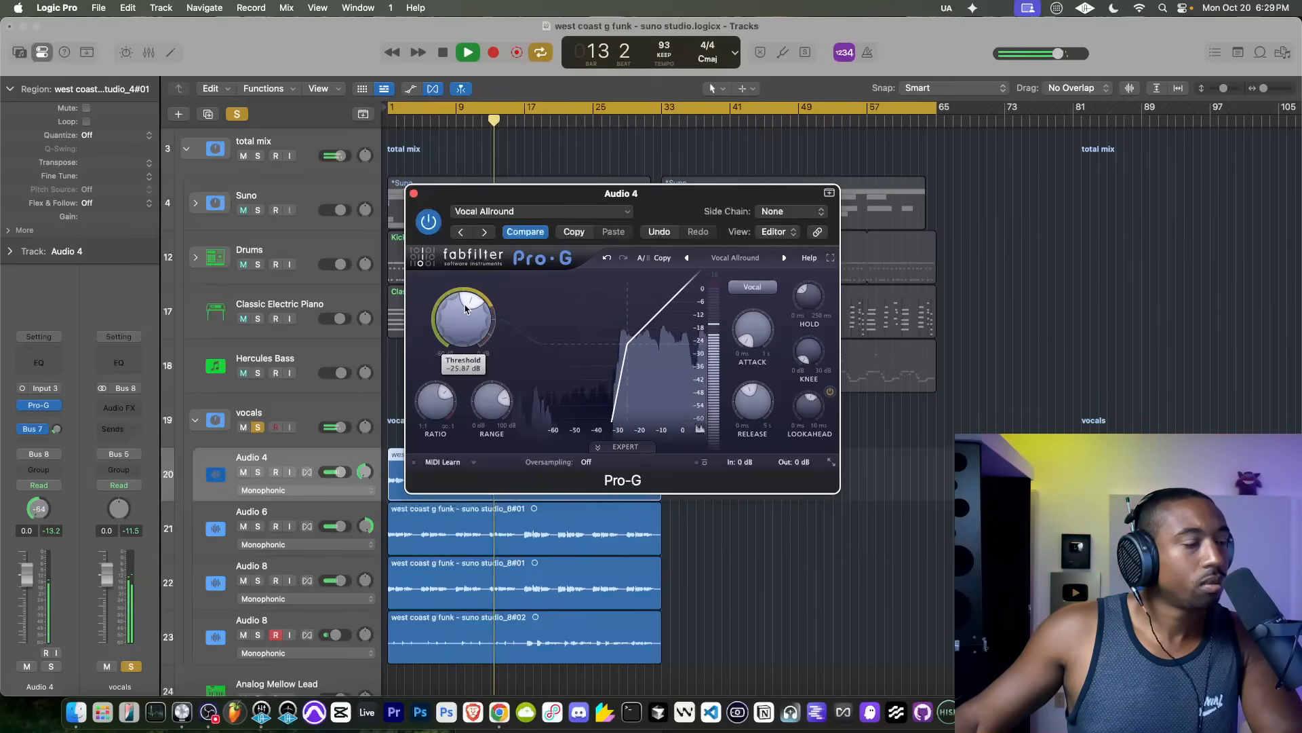
Step: Raise the Pro-G threshold on Audio 6 to about -24 dB and close both open Pro-G windows
{"action": "left_click", "coordinate": [226, 510]}
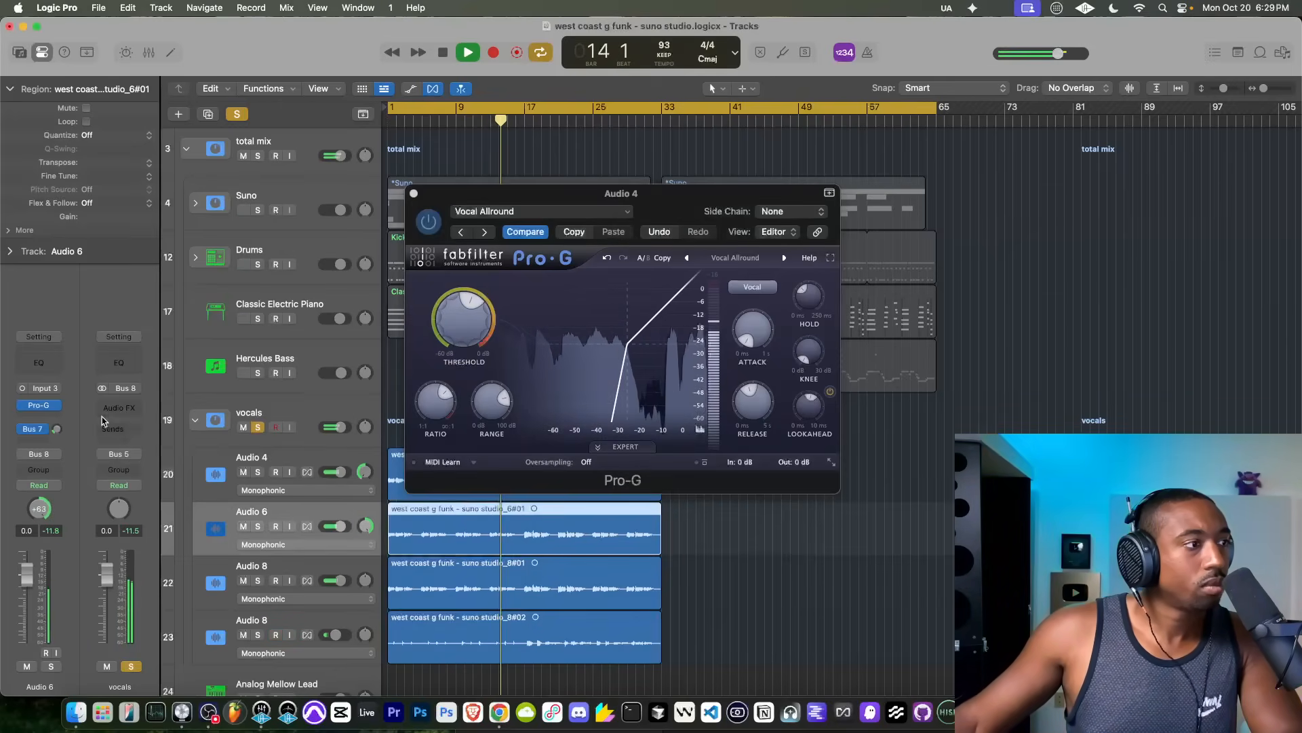
{"action": "left_click", "coordinate": [51, 409]}
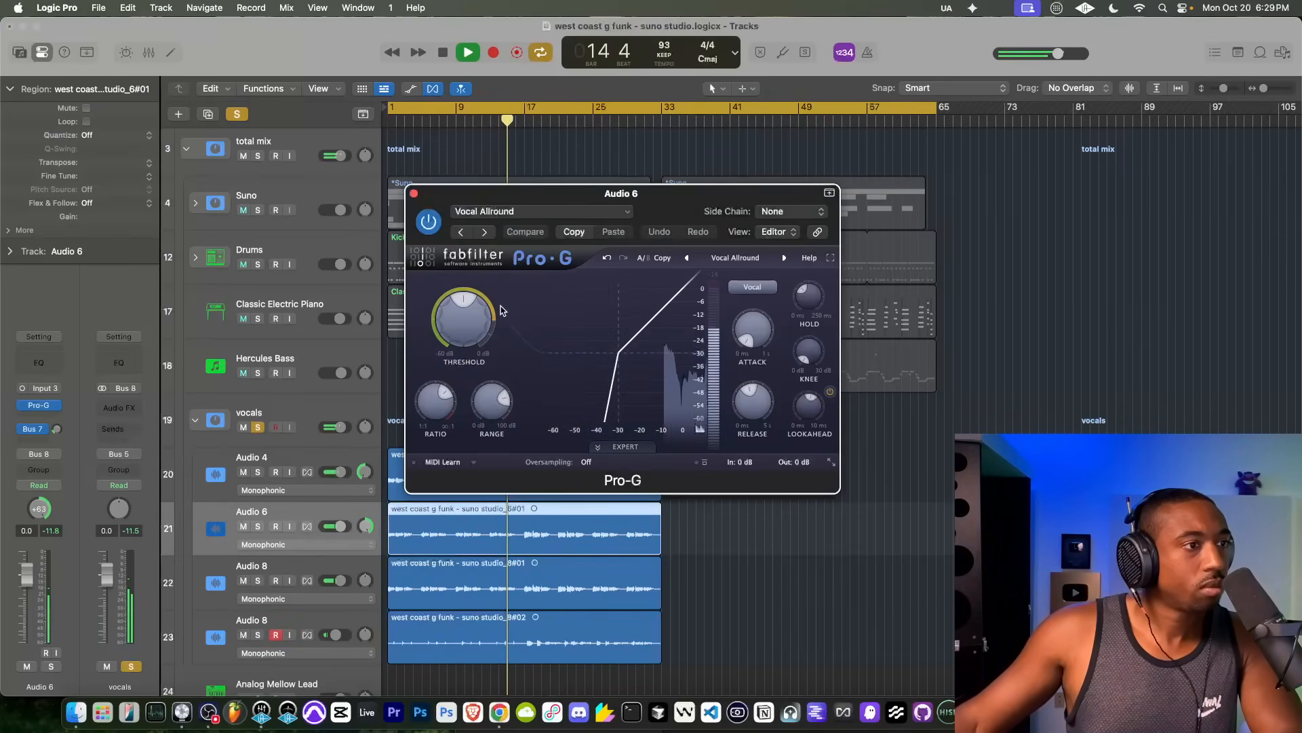
{"action": "left_click_drag", "start_coordinate": [463, 319], "coordinate": [467, 303]}
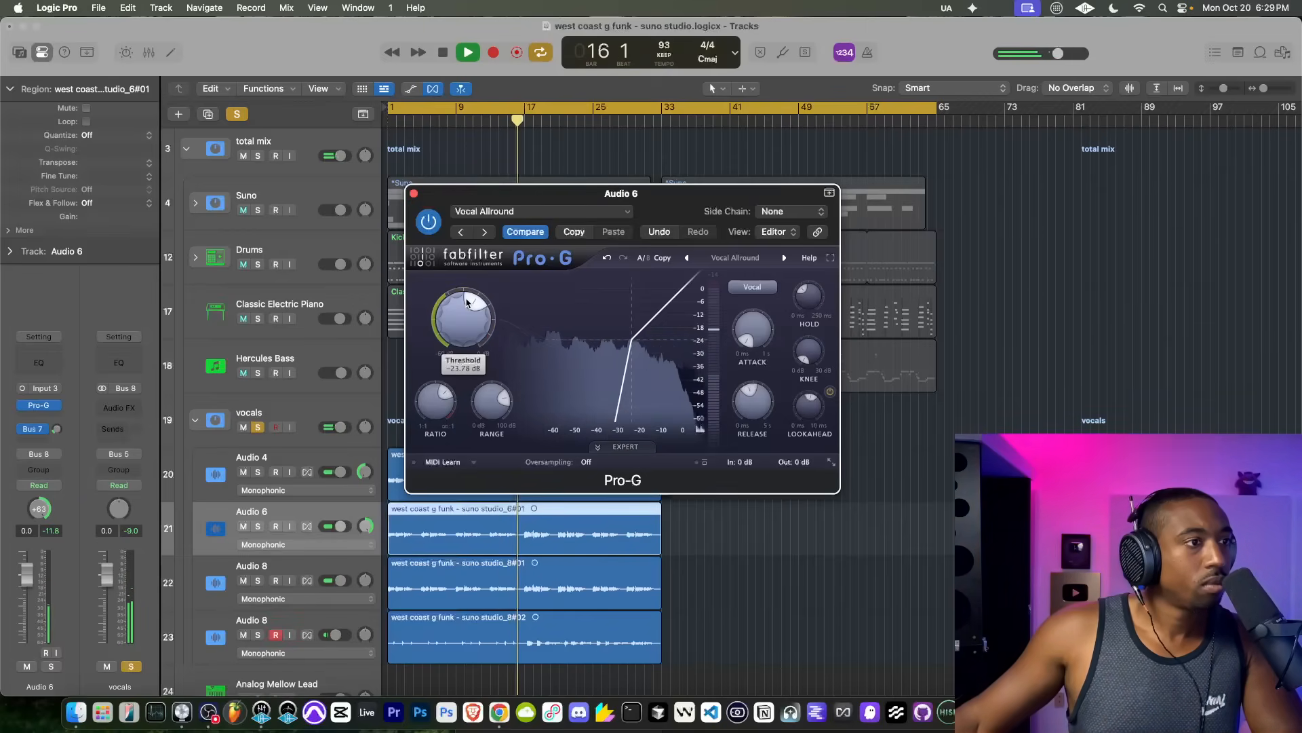
{"action": "left_click", "coordinate": [414, 194]}
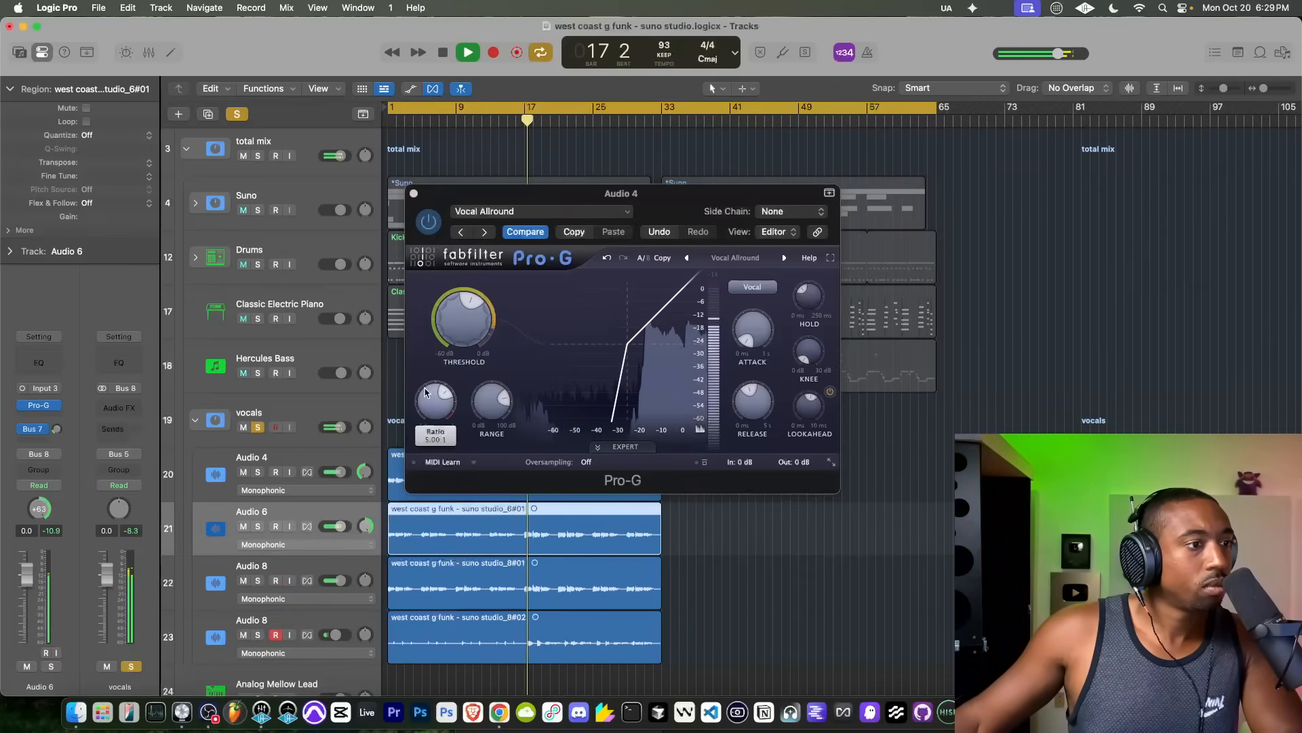
{"action": "left_click", "coordinate": [414, 194]}
Step: Insert a Channel EQ on the vocals stack
{"action": "left_click", "coordinate": [294, 412]}
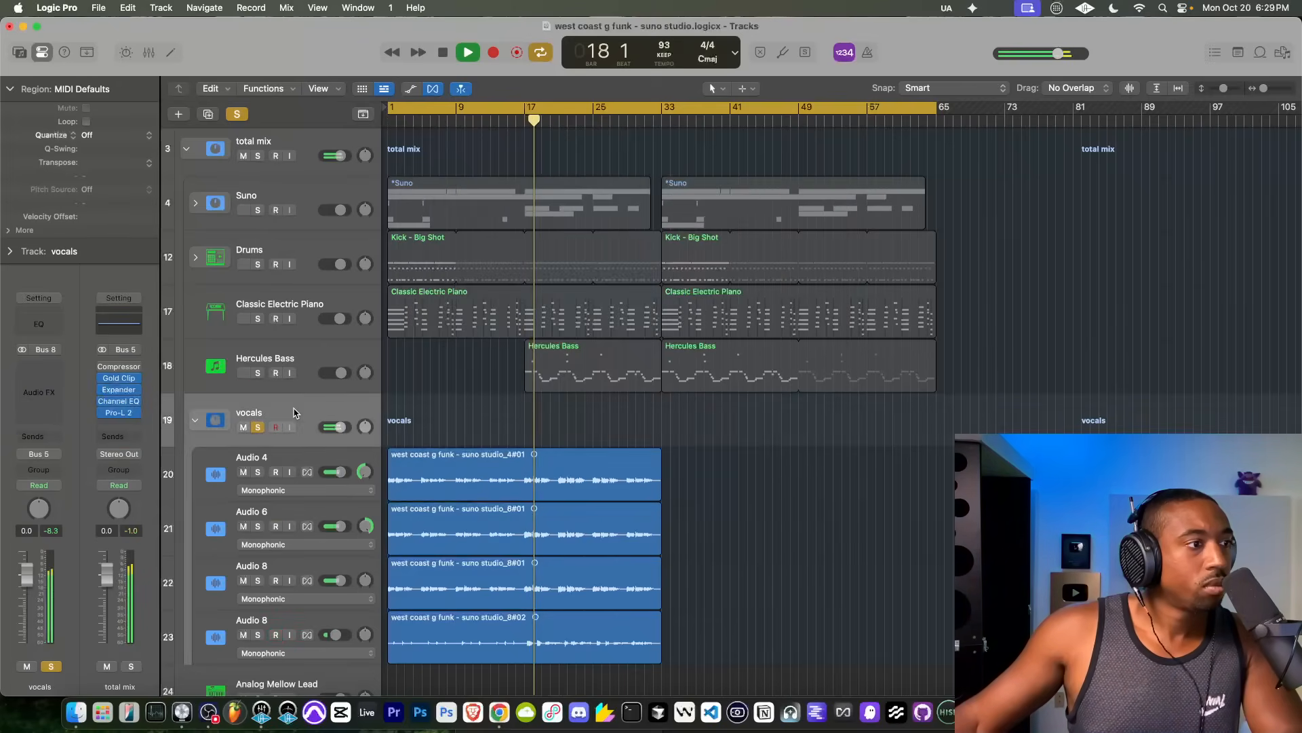
{"action": "left_click", "coordinate": [66, 382]}
{"action": "type", "text": "chann"}
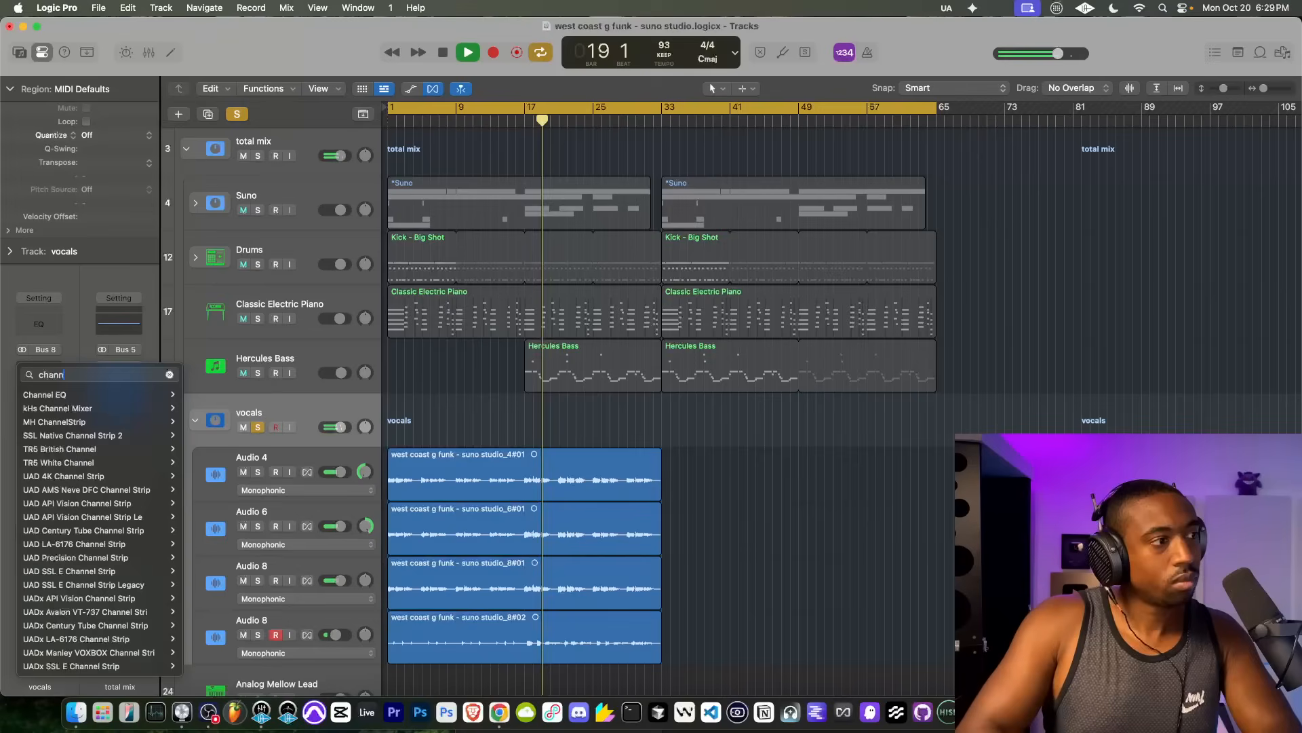
{"action": "left_click", "coordinate": [49, 396]}
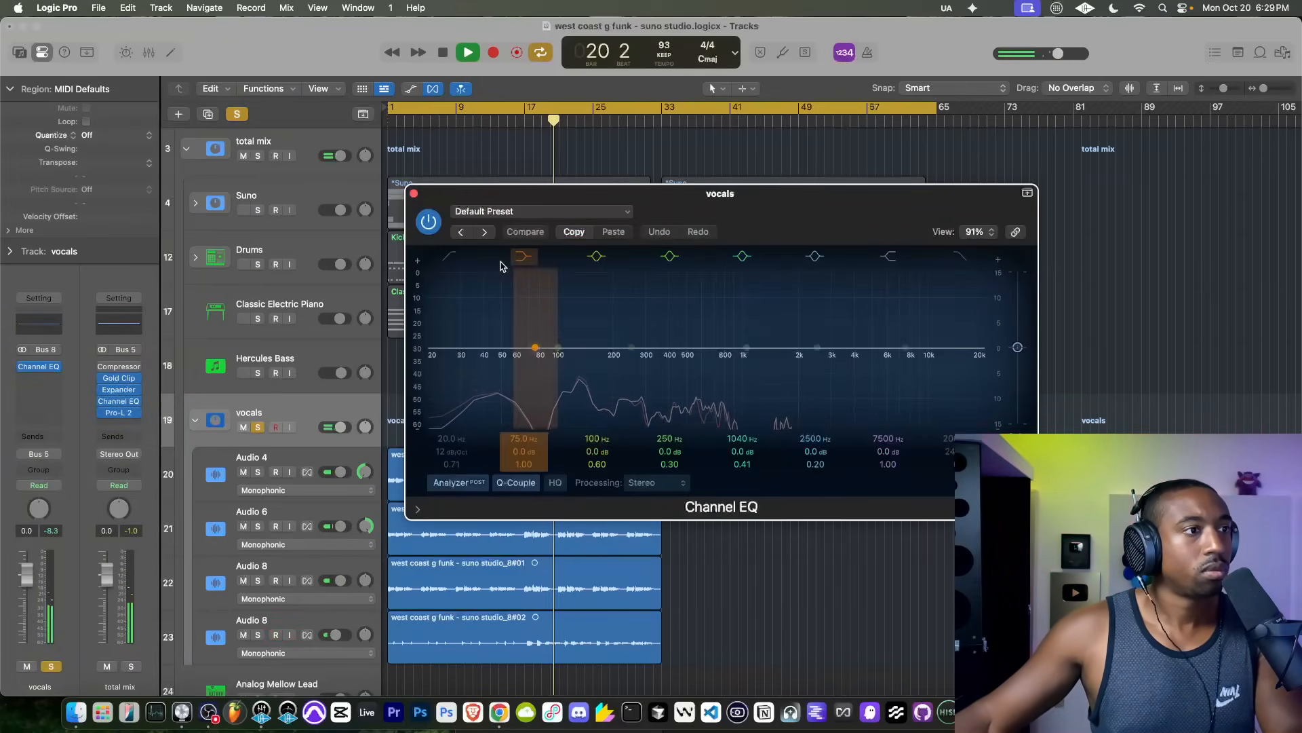
Step: Enable a low cut at about 102 Hz with a 24 dB/Oct slope on the vocals Channel EQ, and unsolo the stack
{"action": "left_click", "coordinate": [462, 271]}
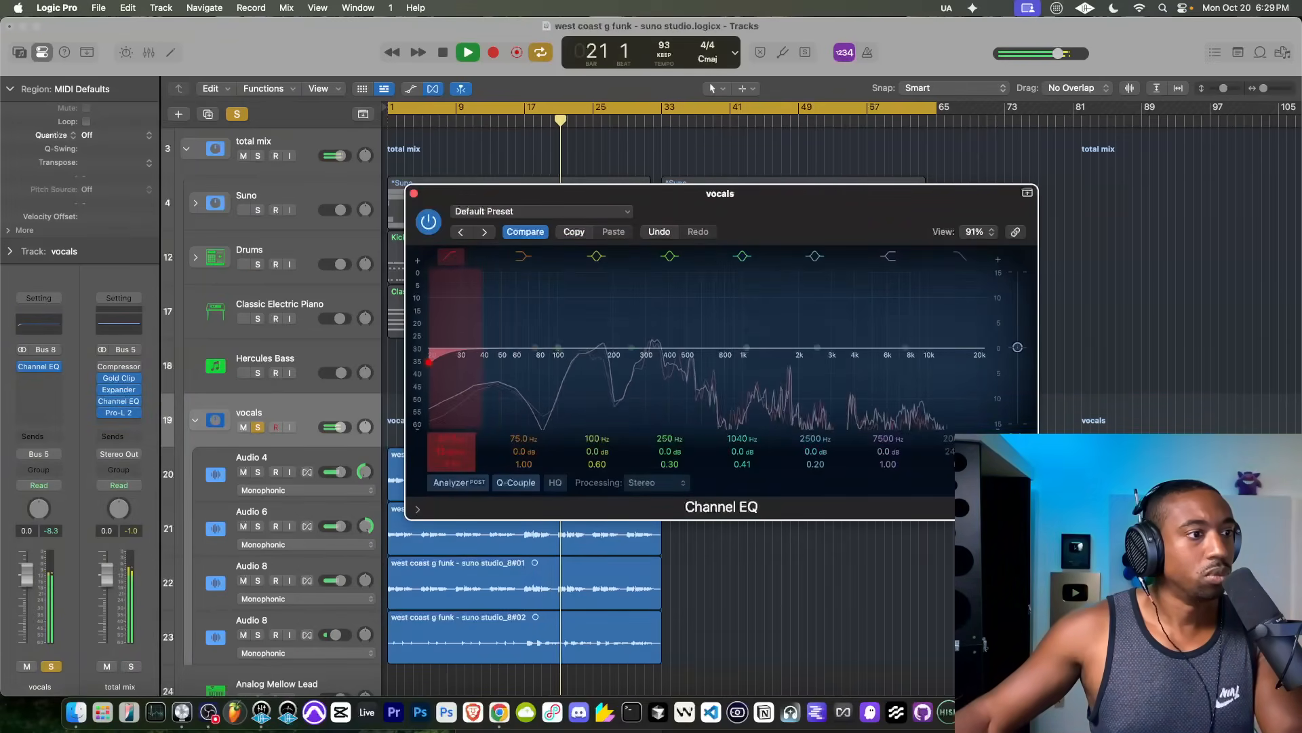
{"action": "left_click_drag", "start_coordinate": [445, 446], "coordinate": [446, 400]}
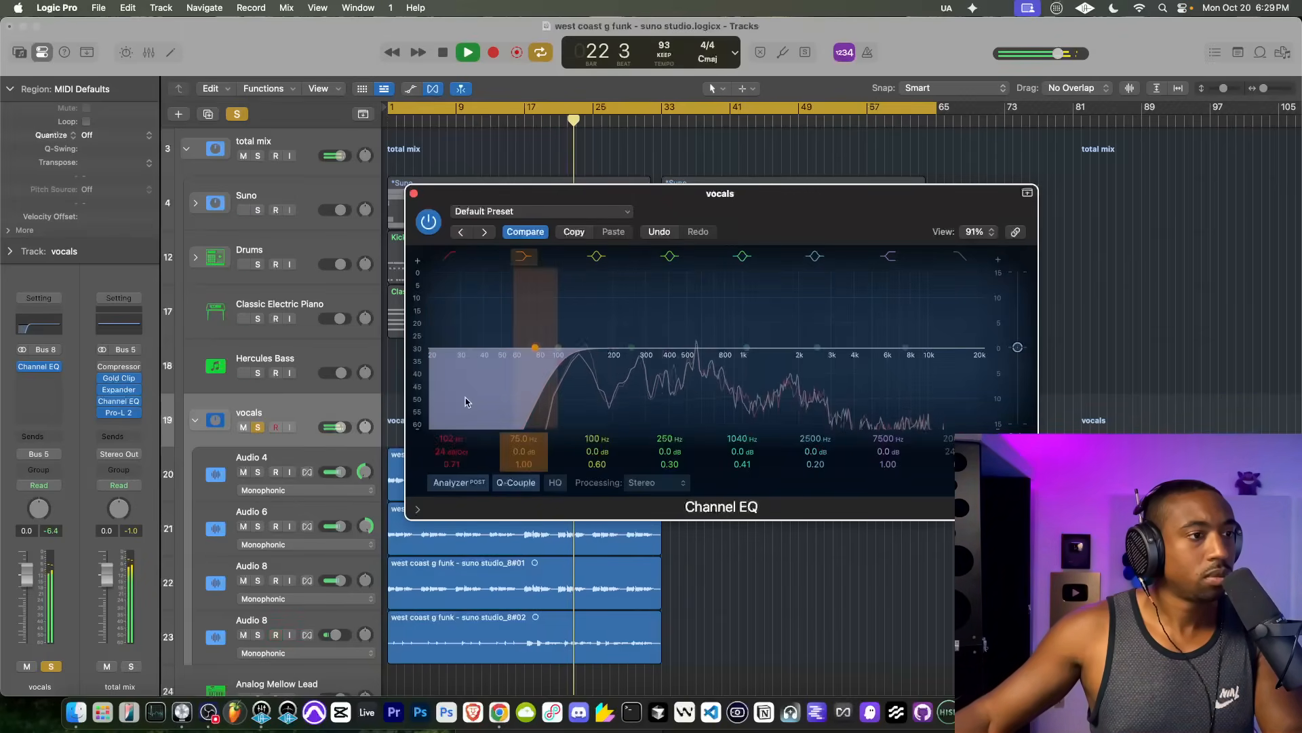
{"action": "left_click", "coordinate": [413, 193]}
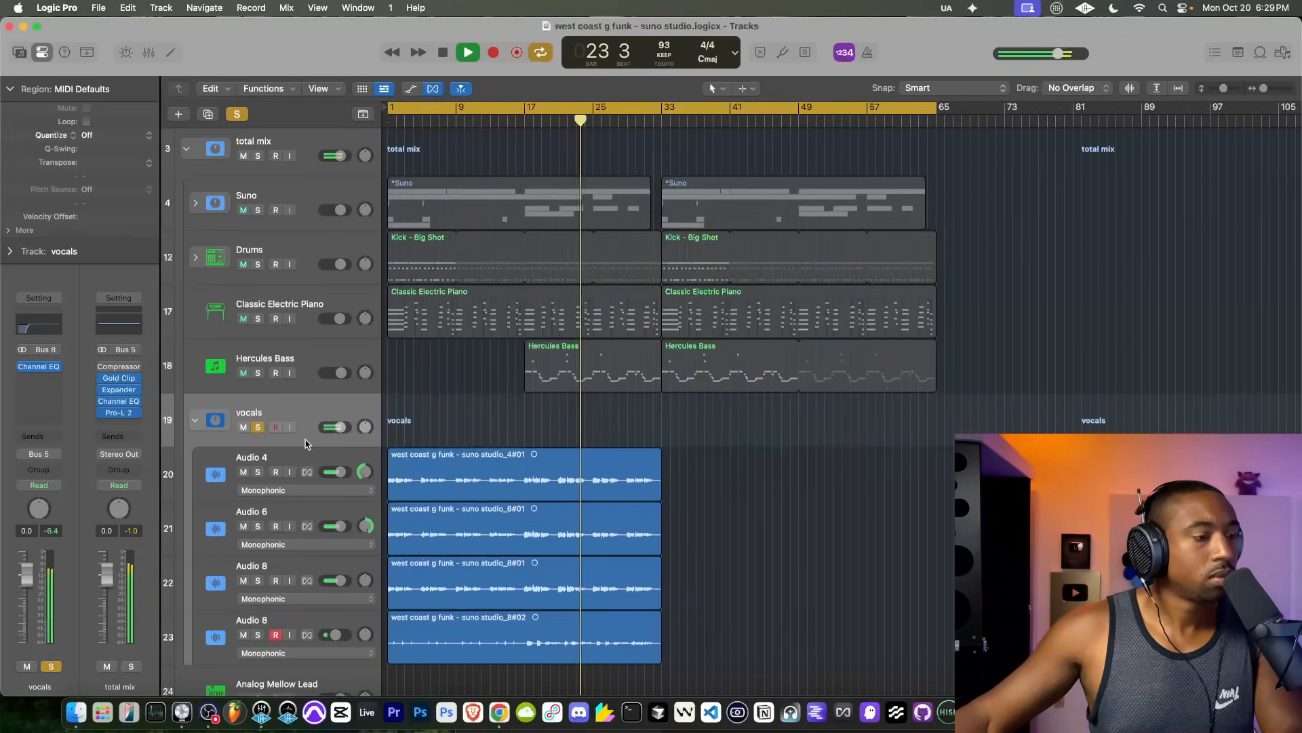
{"action": "left_click", "coordinate": [258, 425]}
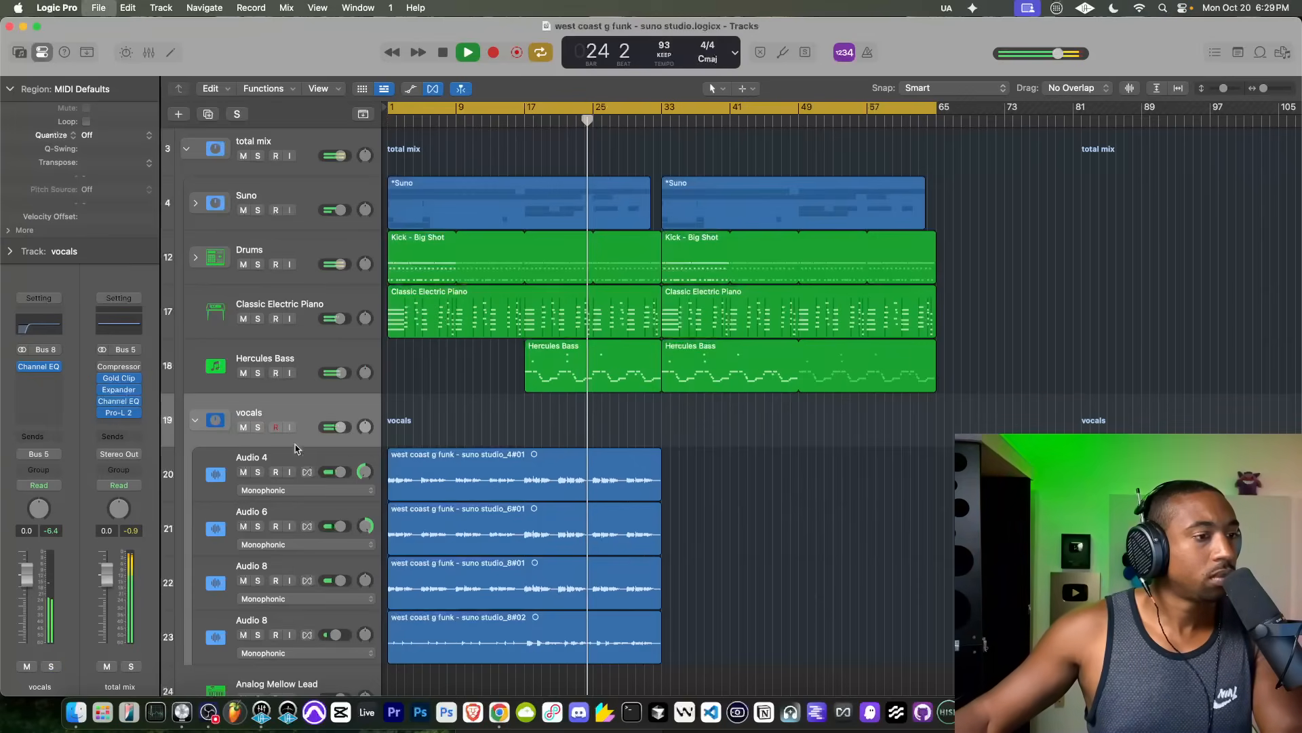
Step: Insert the Chorus effect after Pro-G on the last Audio 8 track and set its Mix to 57%
{"action": "left_click", "coordinate": [648, 632]}
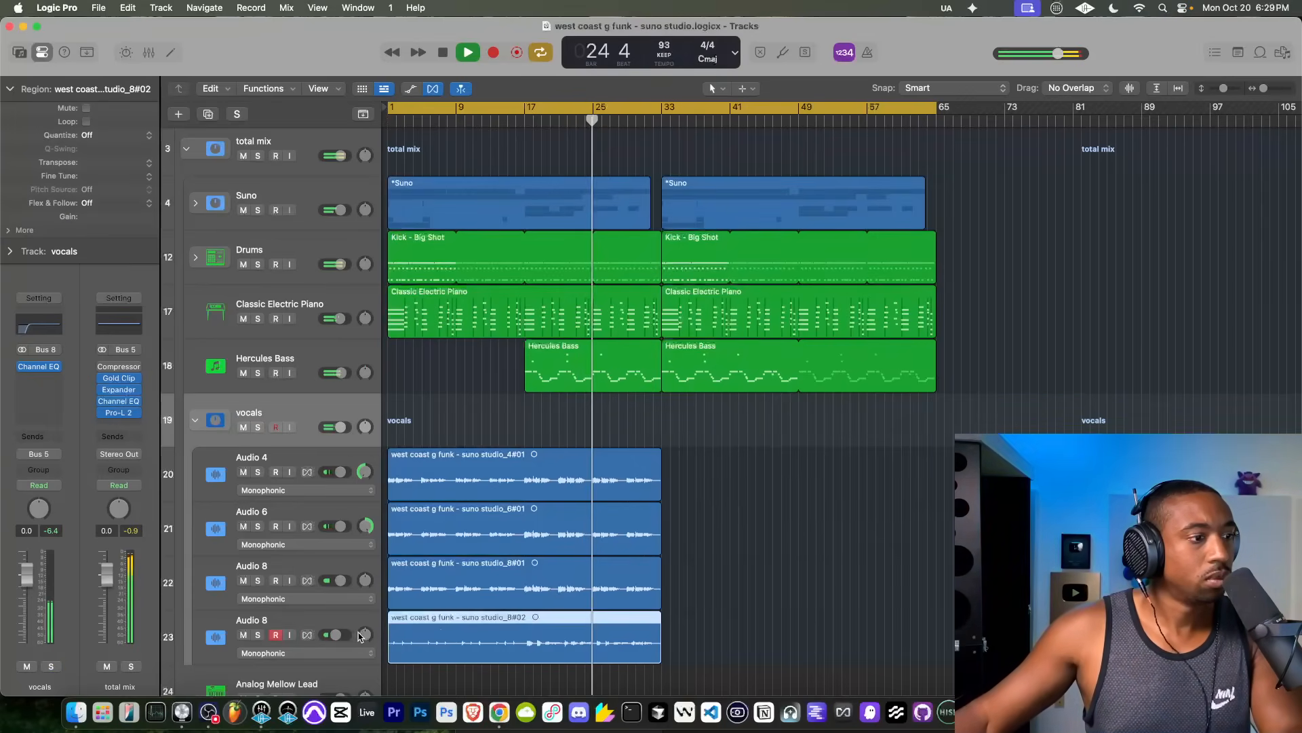
{"action": "left_click", "coordinate": [313, 624]}
{"action": "left_click", "coordinate": [42, 416]}
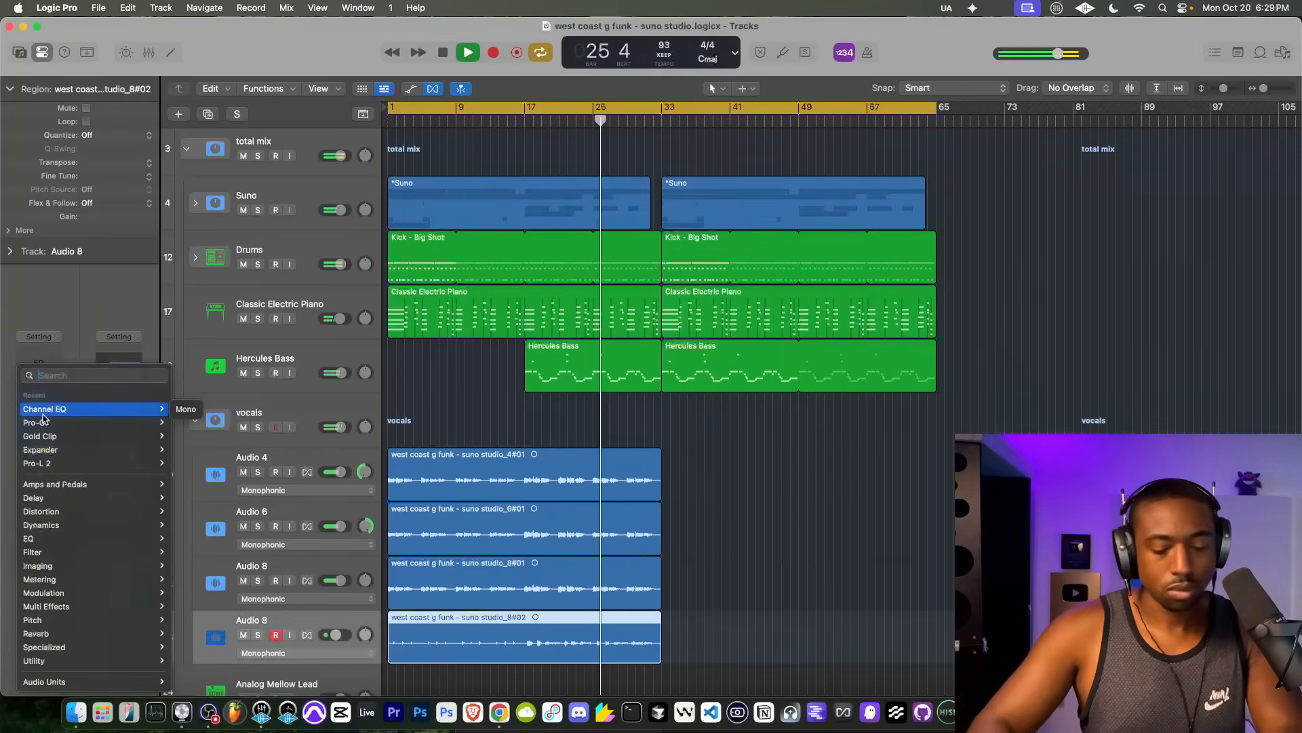
{"action": "type", "text": "chorus"}
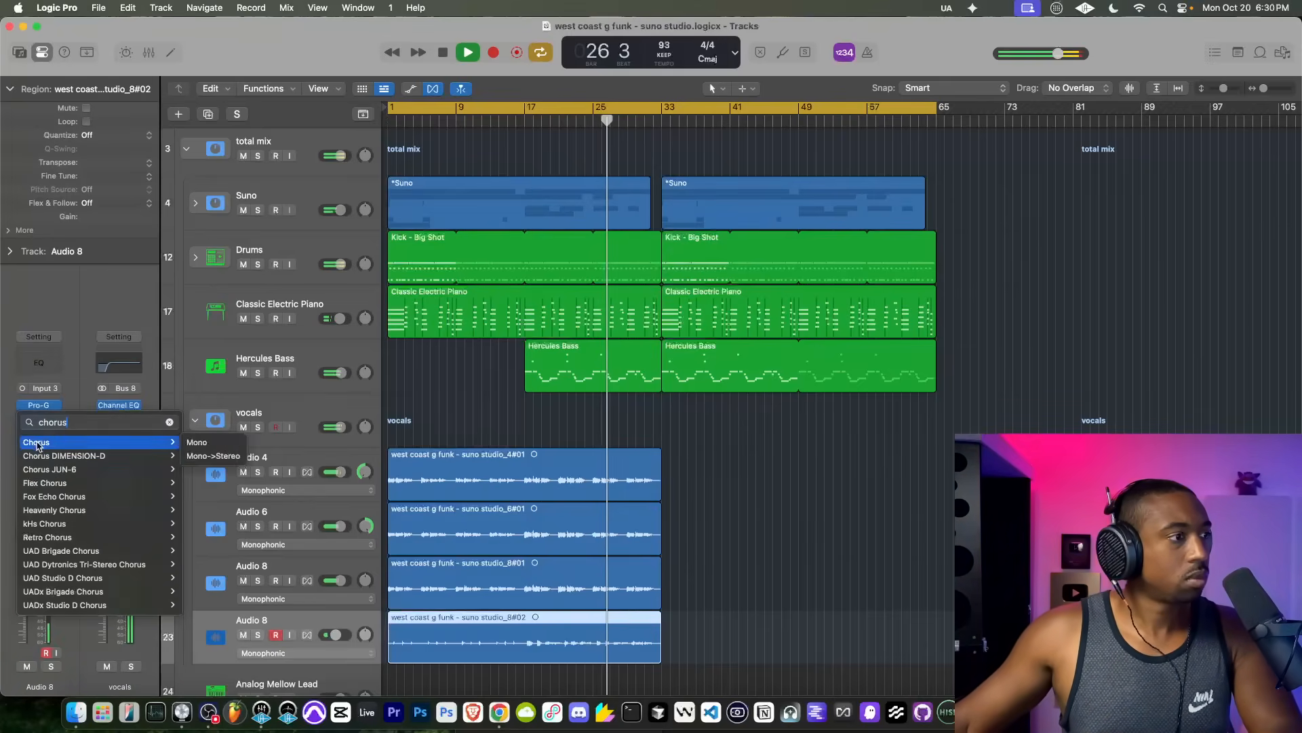
{"action": "left_click", "coordinate": [39, 443]}
{"action": "left_click_drag", "start_coordinate": [628, 317], "coordinate": [627, 293]}
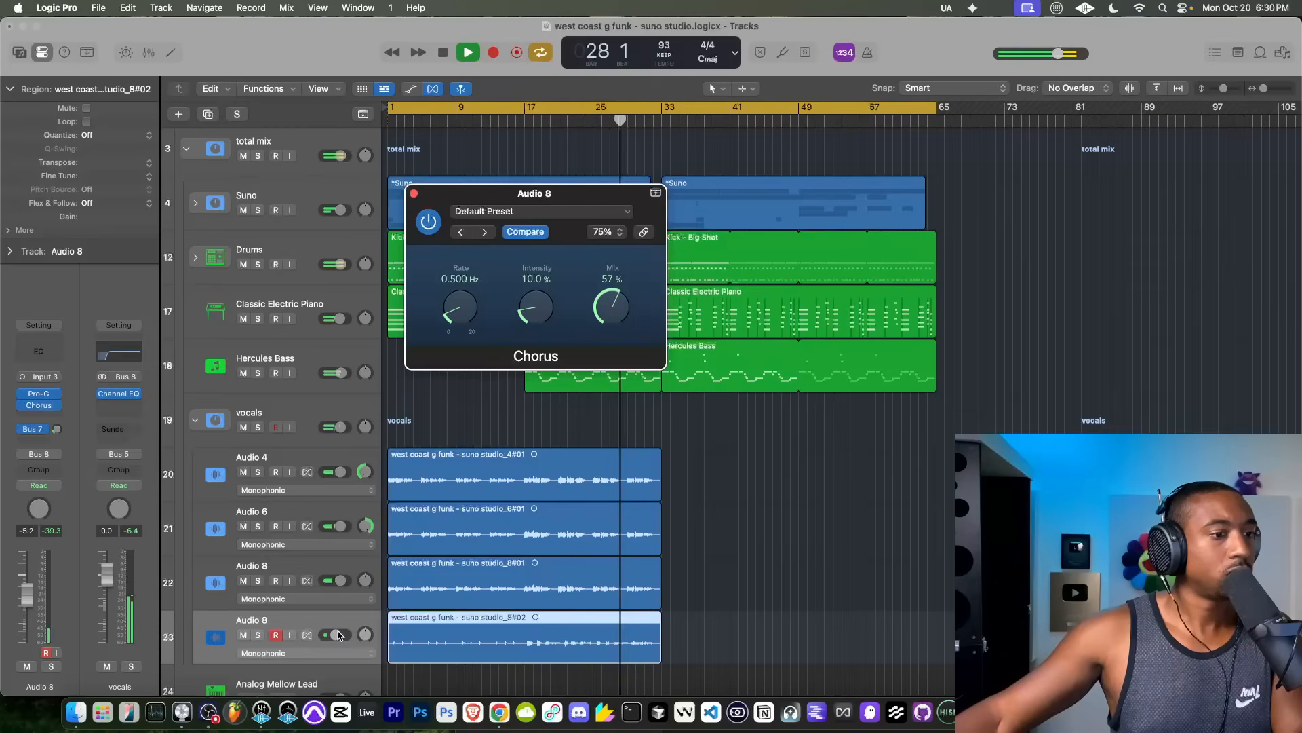
Step: Raise the last Audio 8 track's volume to -1.2 dB and insert Tape Delay after its Chorus
{"action": "left_click_drag", "start_coordinate": [339, 635], "coordinate": [339, 634]}
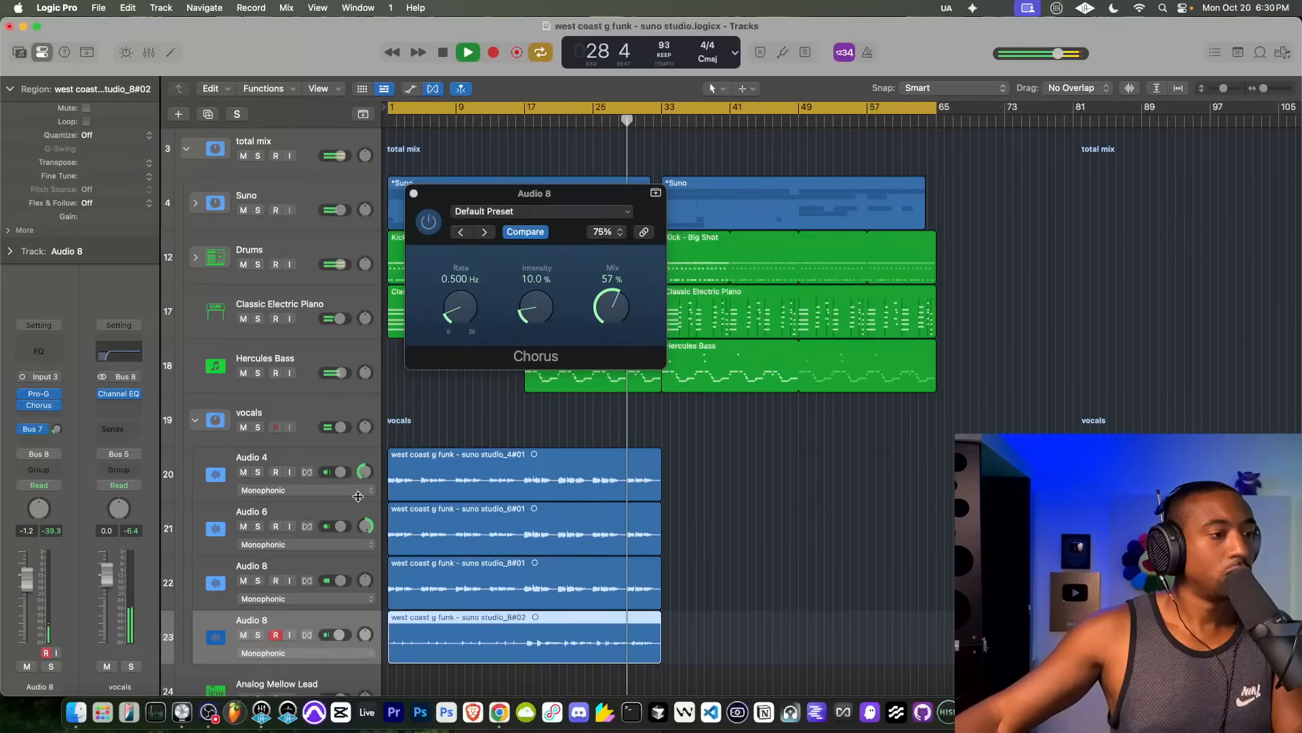
{"action": "left_click", "coordinate": [43, 415]}
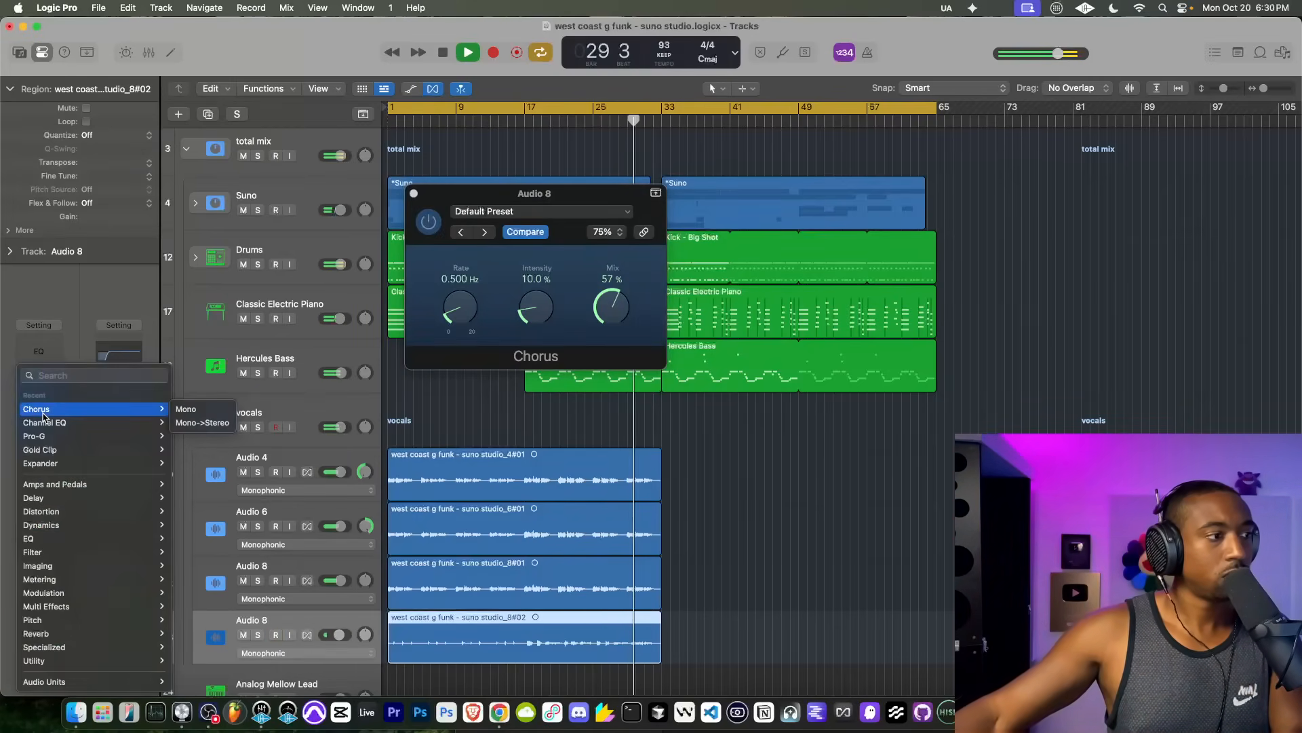
{"action": "type", "text": "tape"}
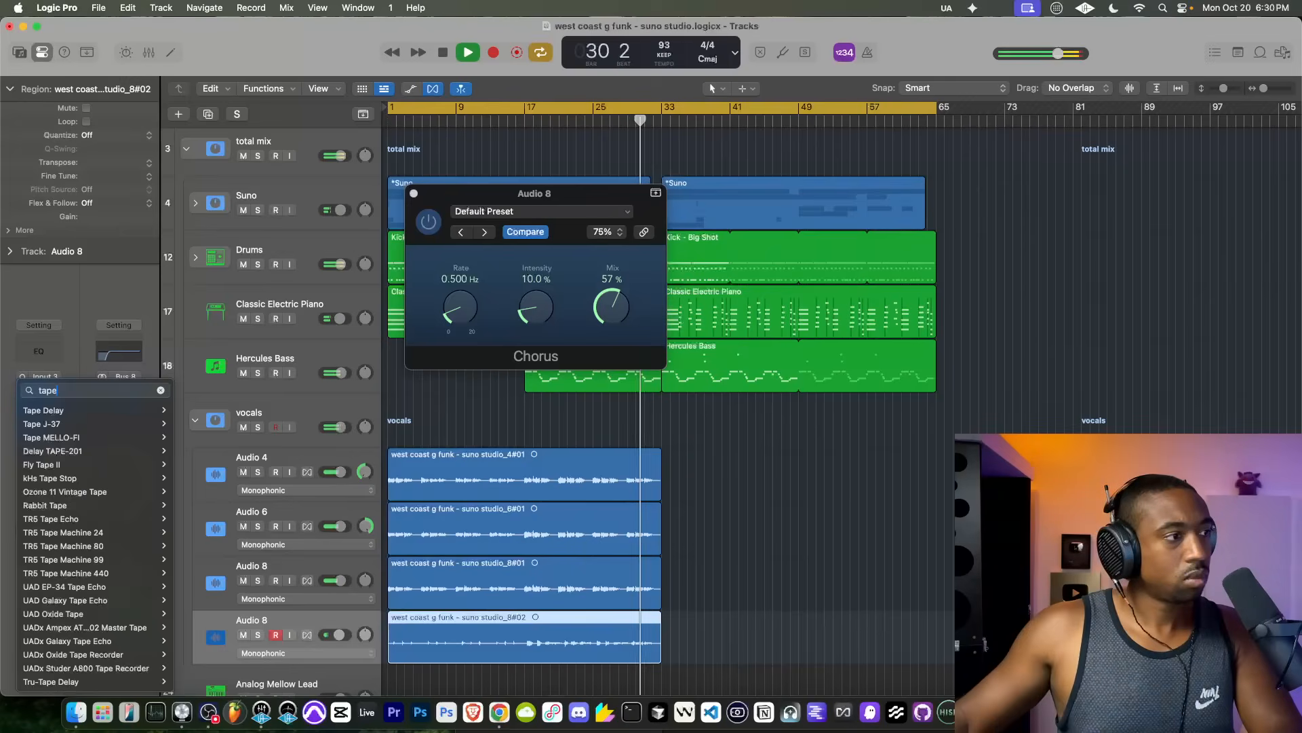
{"action": "left_click", "coordinate": [44, 407]}
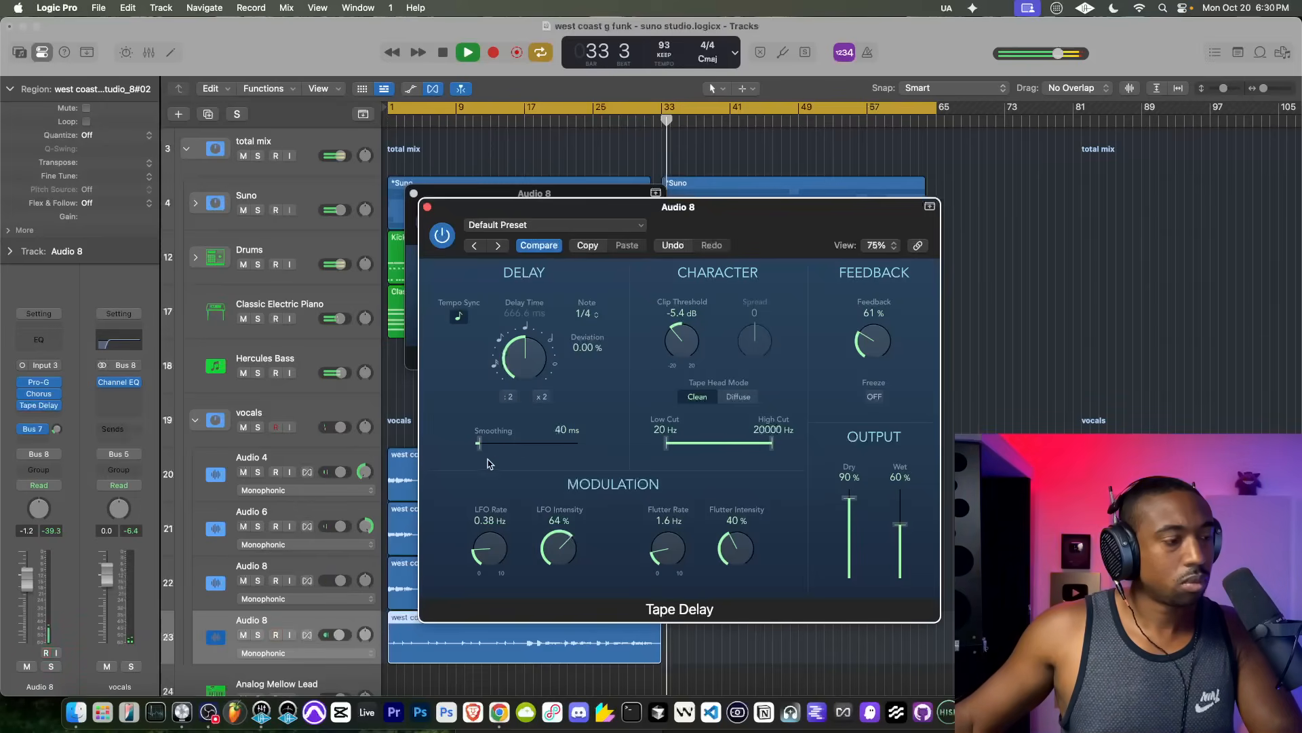
Step: Switch the last Audio 8 channel from mono to stereo input and restart playback from the beginning
{"action": "key", "text": "Return"}
{"action": "left_click", "coordinate": [23, 367]}
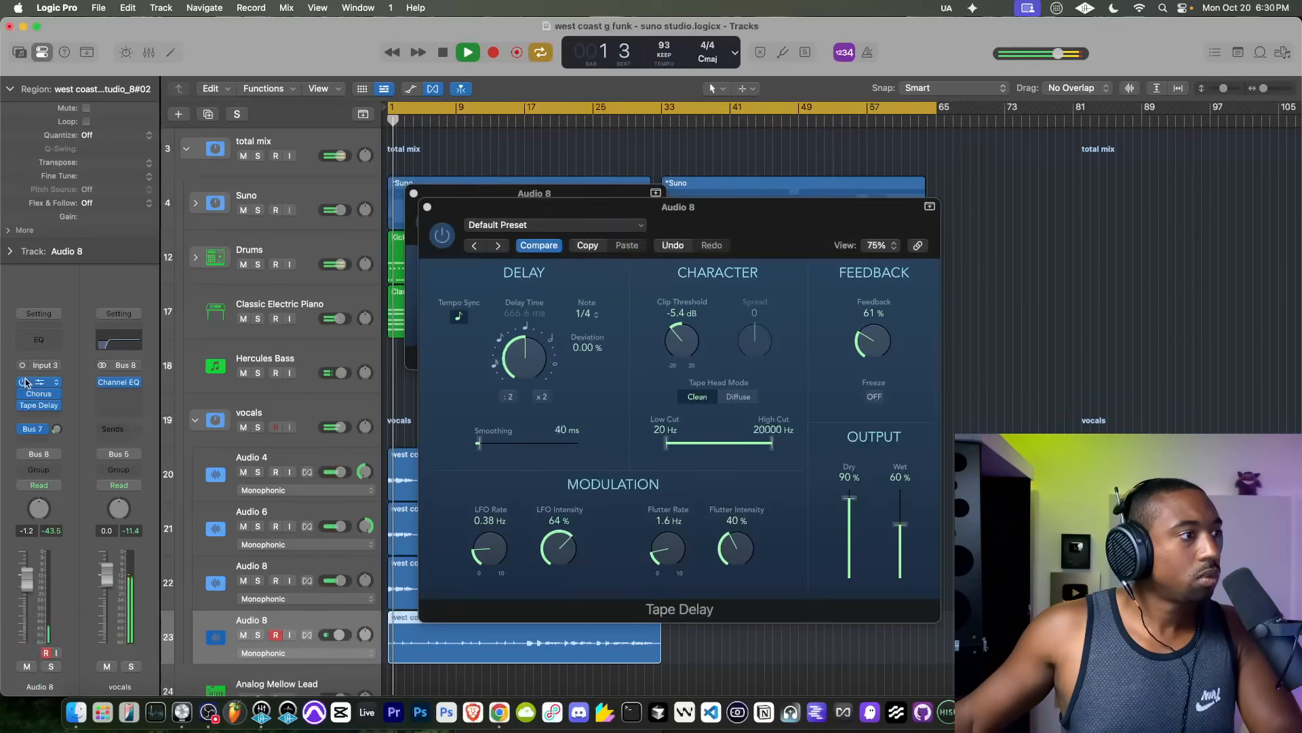
{"action": "key", "text": "space"}
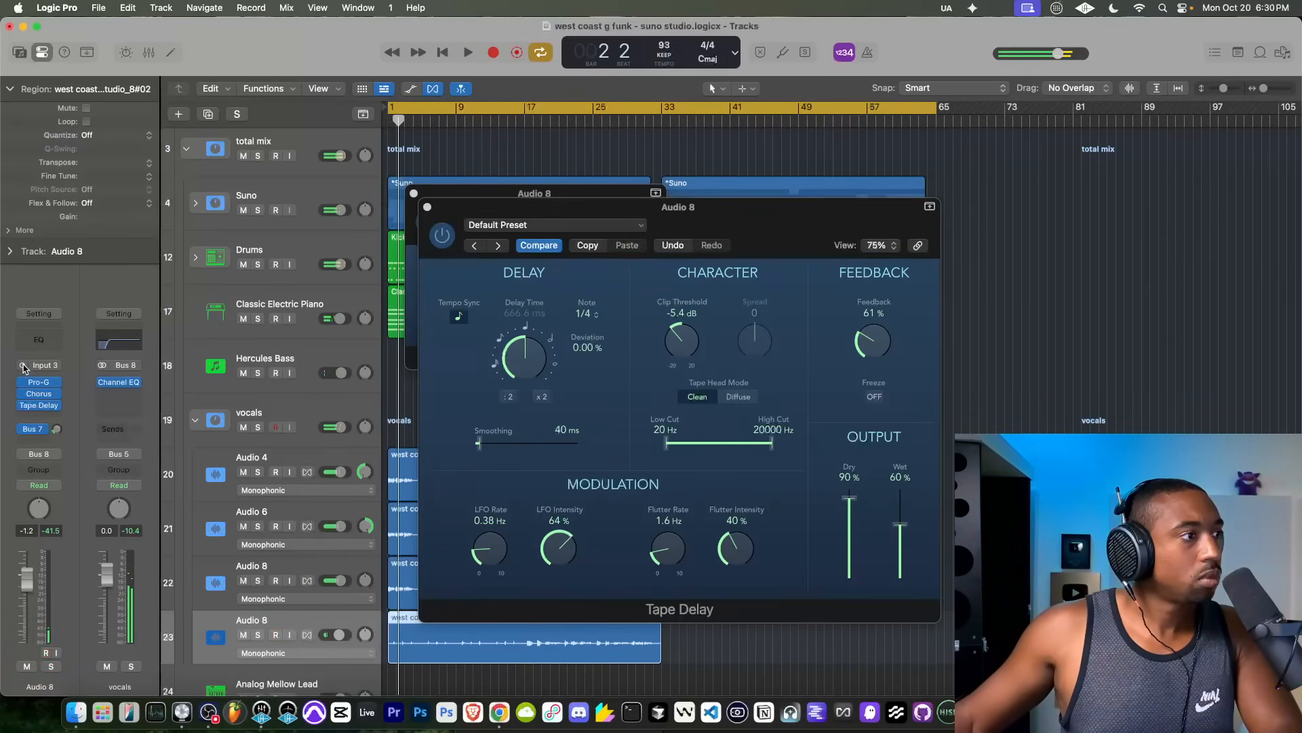
{"action": "key", "text": "Return"}
{"action": "key", "text": "space"}
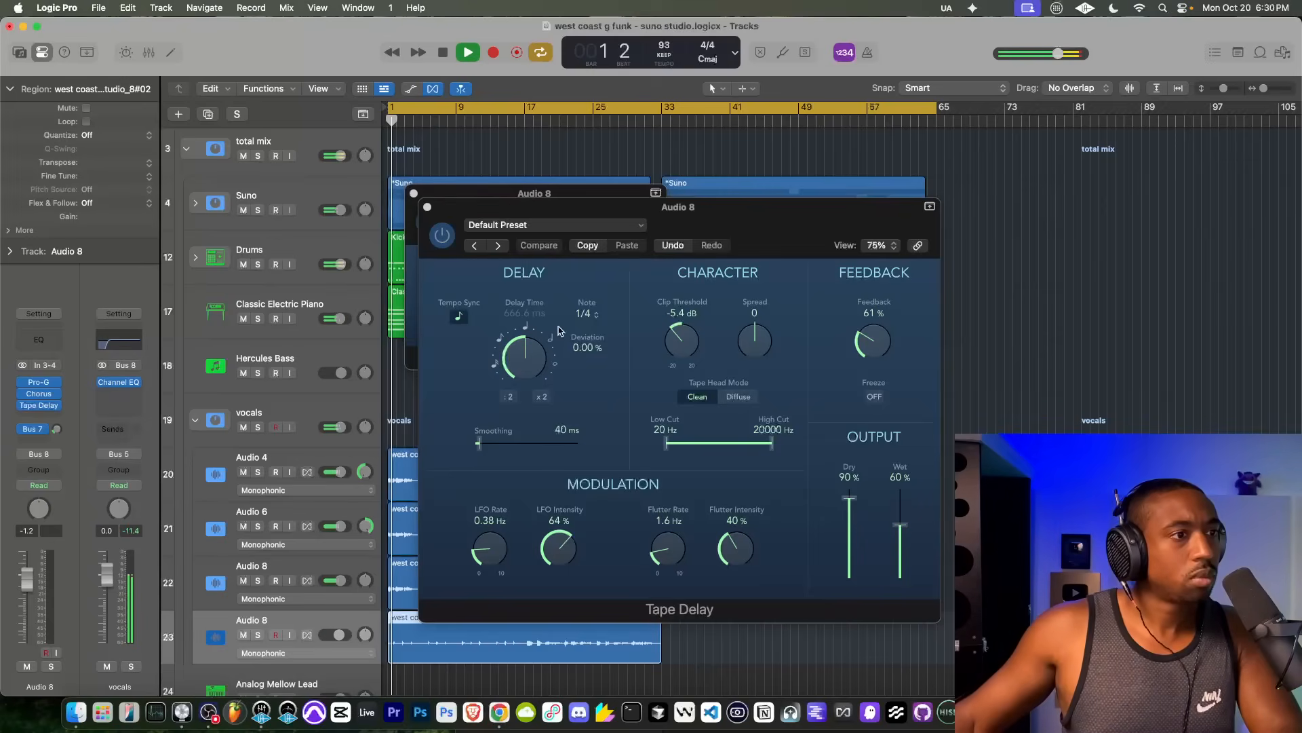
Step: Set the Tape Delay's Spread to 44 on the last Audio 8 track and close both effect windows
{"action": "left_click_drag", "start_coordinate": [759, 349], "coordinate": [763, 324]}
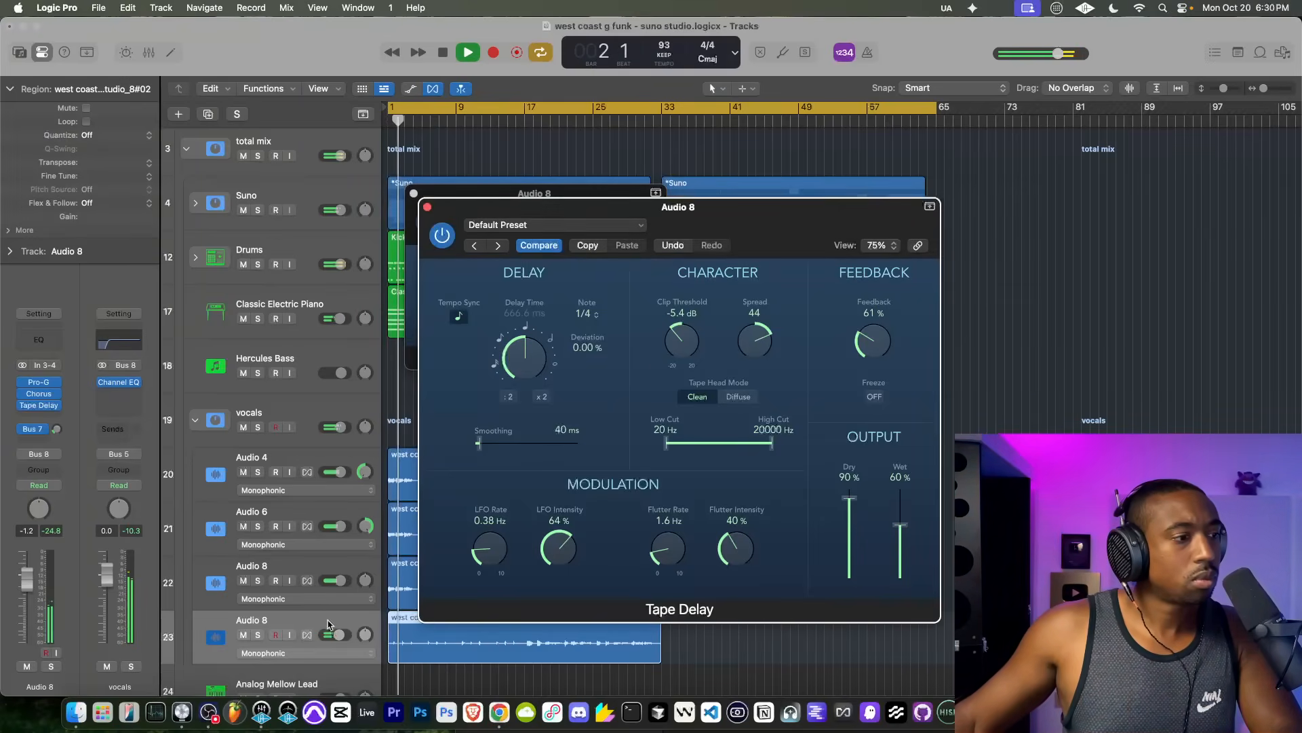
{"action": "left_click", "coordinate": [427, 206]}
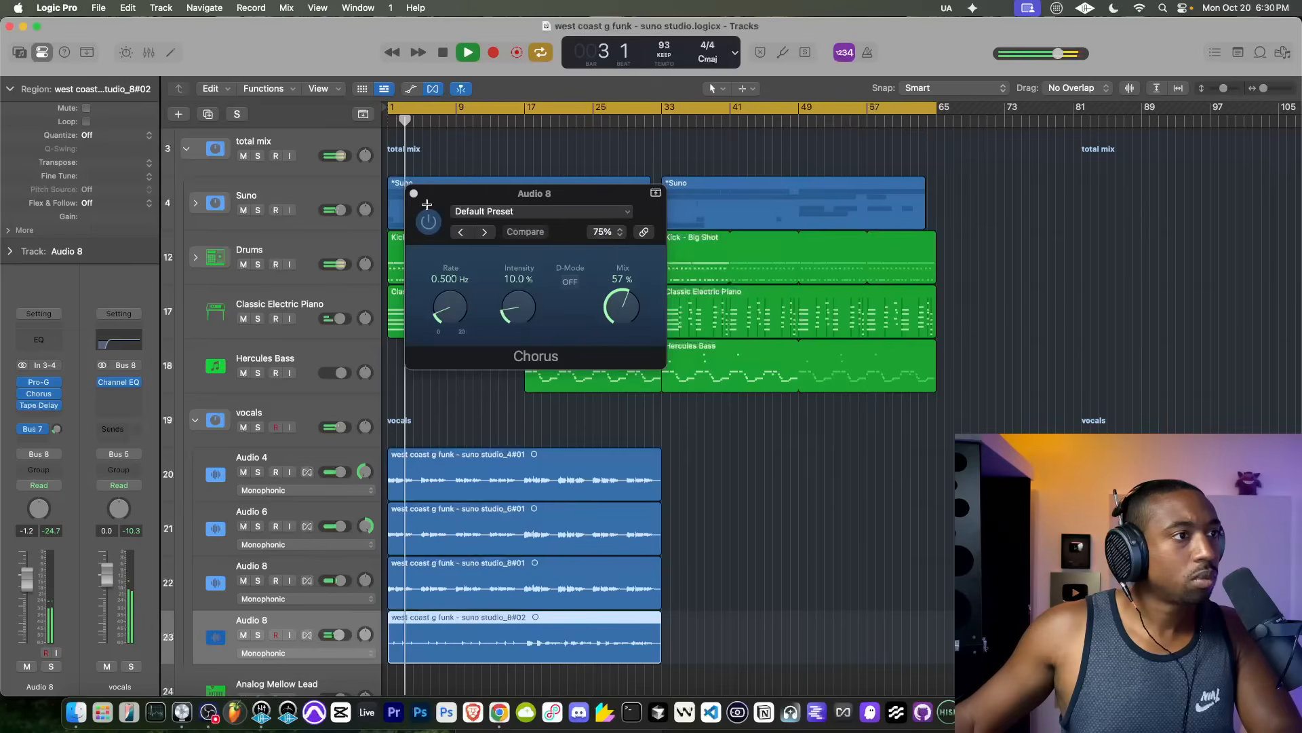
{"action": "left_click", "coordinate": [414, 194]}
Step: Solo the vocals stack, lower the last Audio 8 track's volume to -9.2 dB, and unsolo the stack
{"action": "left_click", "coordinate": [258, 427]}
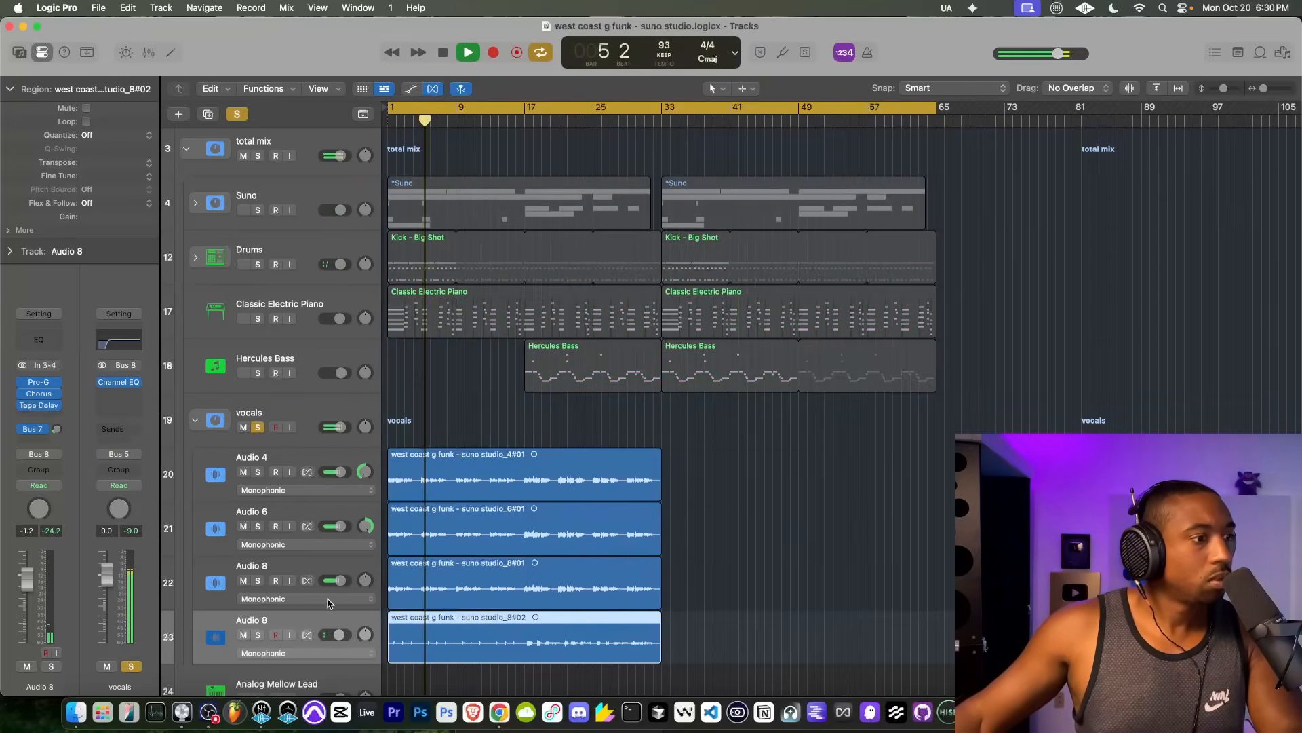
{"action": "left_click_drag", "start_coordinate": [341, 639], "coordinate": [332, 640]}
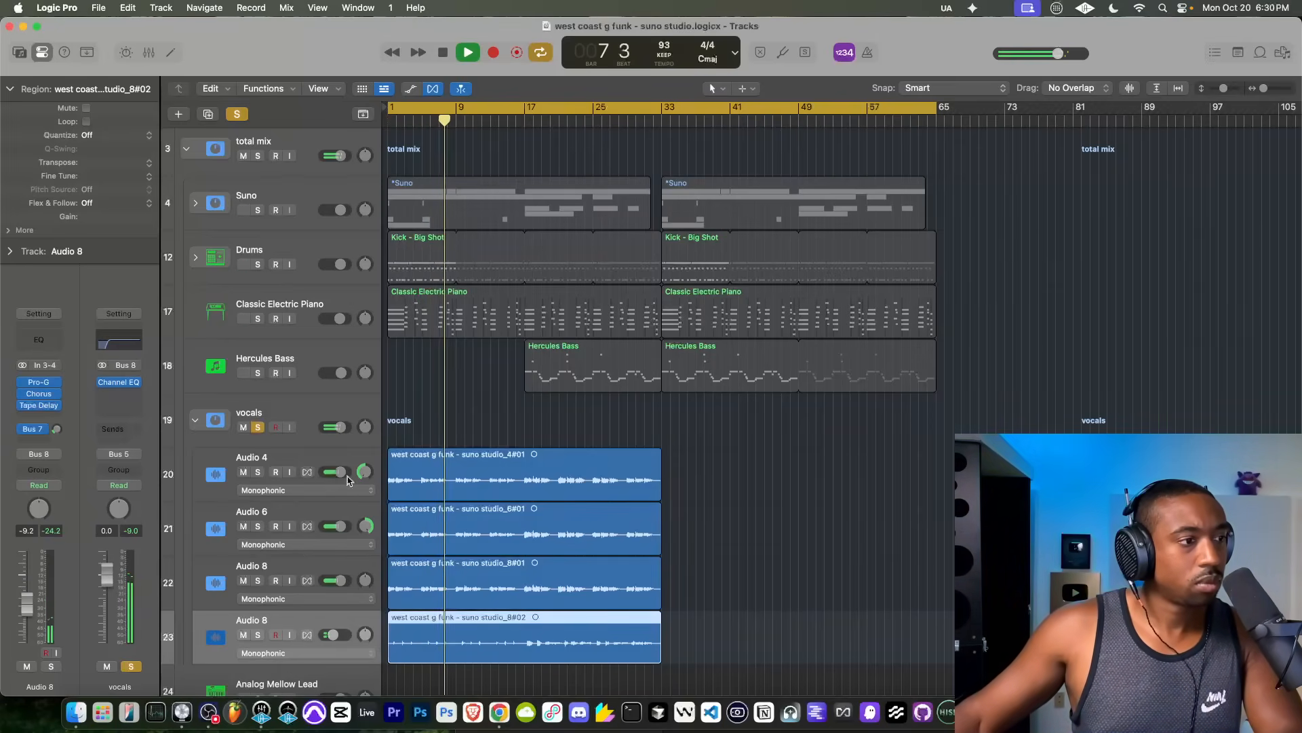
{"action": "left_click", "coordinate": [271, 404]}
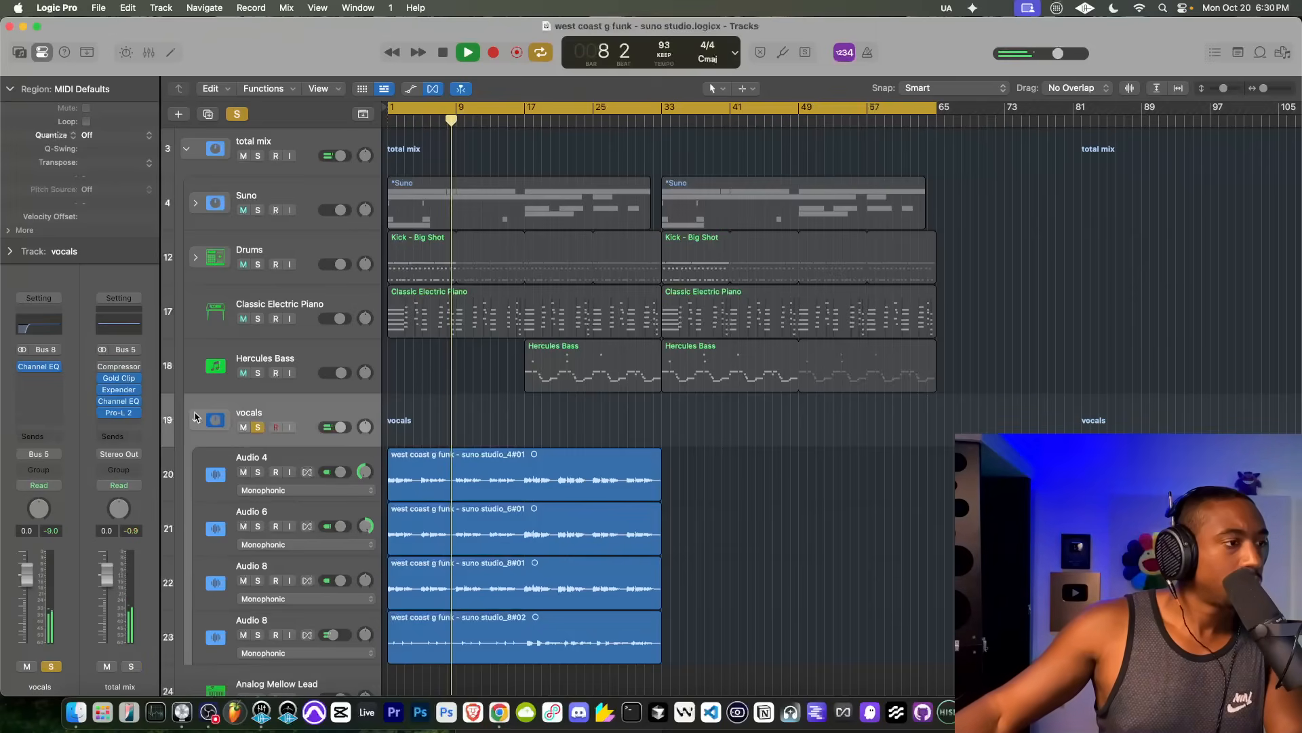
{"action": "left_click", "coordinate": [258, 428]}
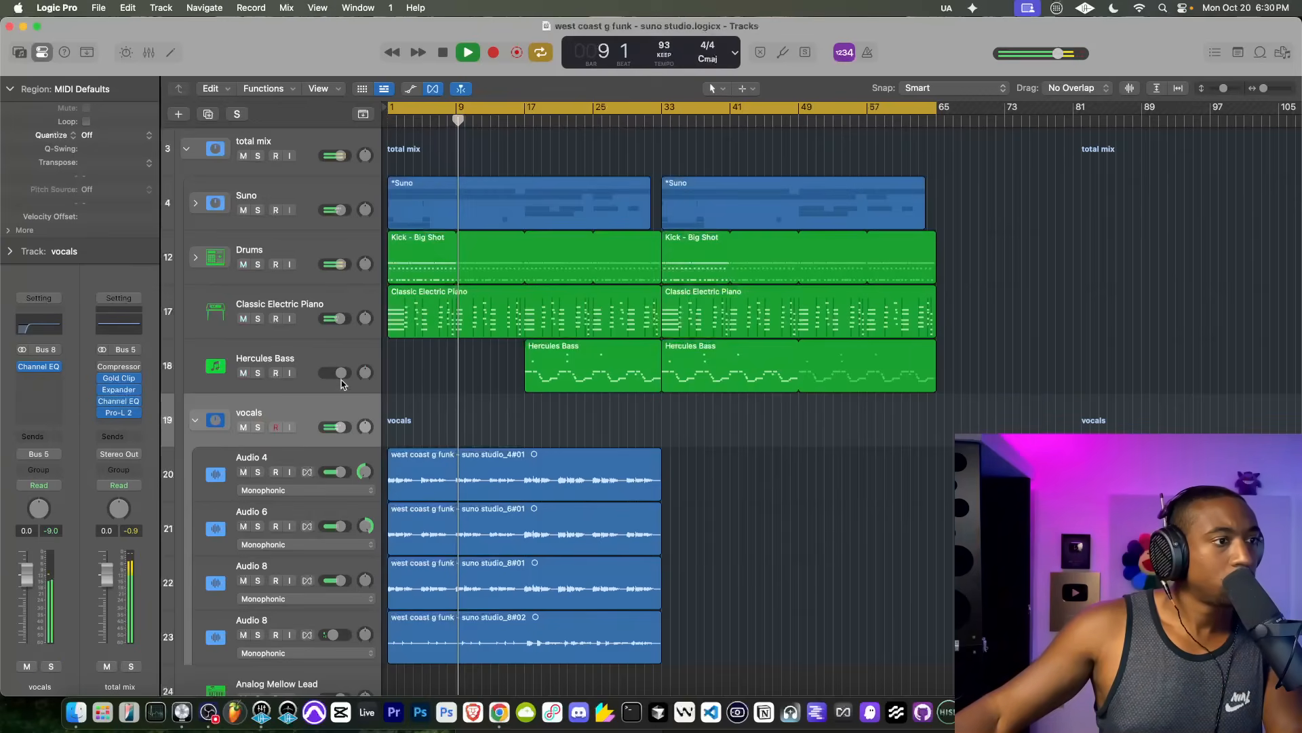
Step: Set the linked Sample Delay on the Drums track to 1033 samples, save the project, and close the effect window
{"action": "scroll", "coordinate": [405, 245], "scroll_direction": "up", "scroll_amount": 5}
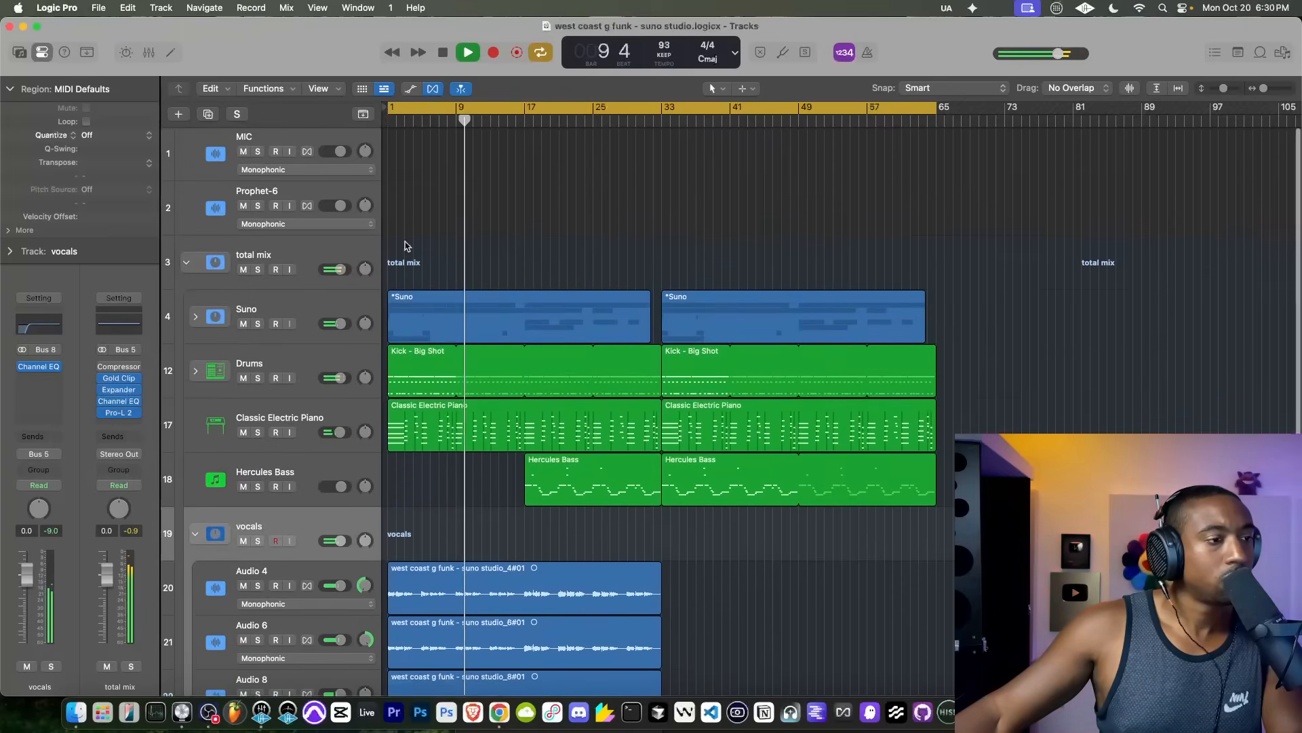
{"action": "key", "text": "space"}
{"action": "left_click", "coordinate": [443, 52]}
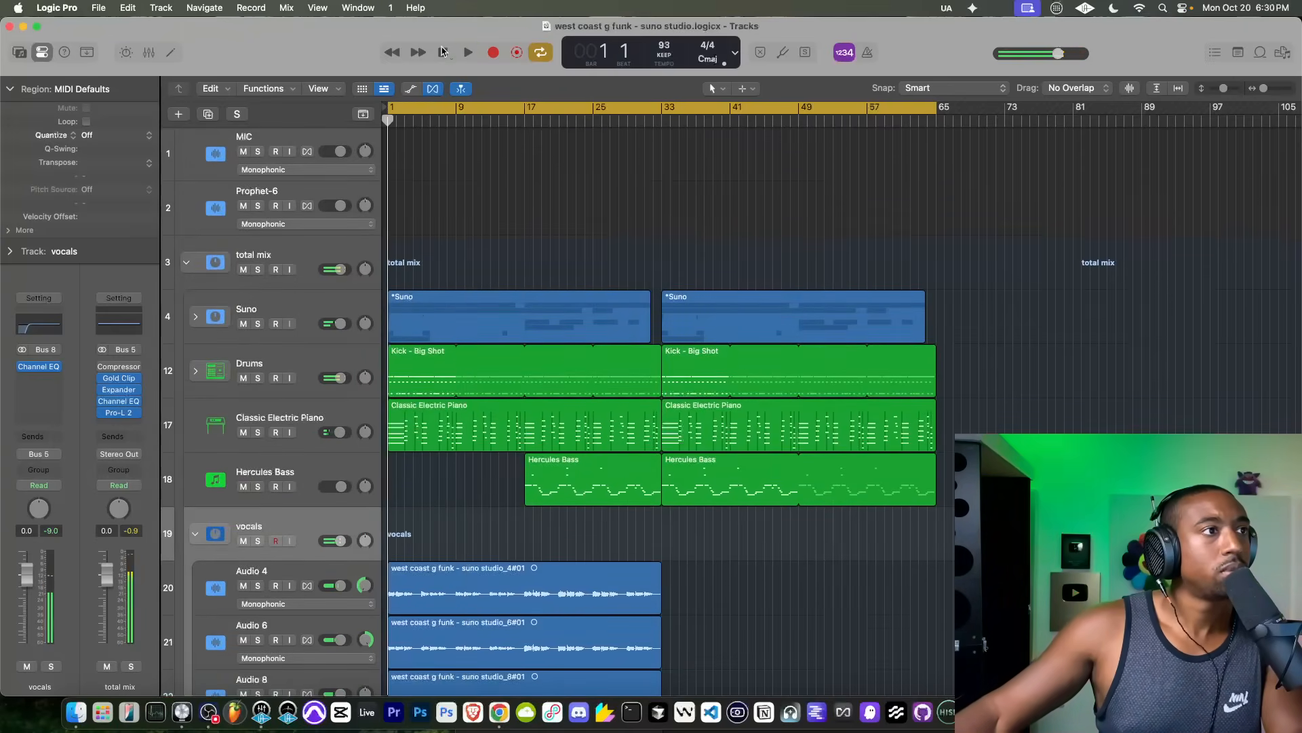
{"action": "left_click", "coordinate": [258, 363]}
{"action": "left_click", "coordinate": [40, 379]}
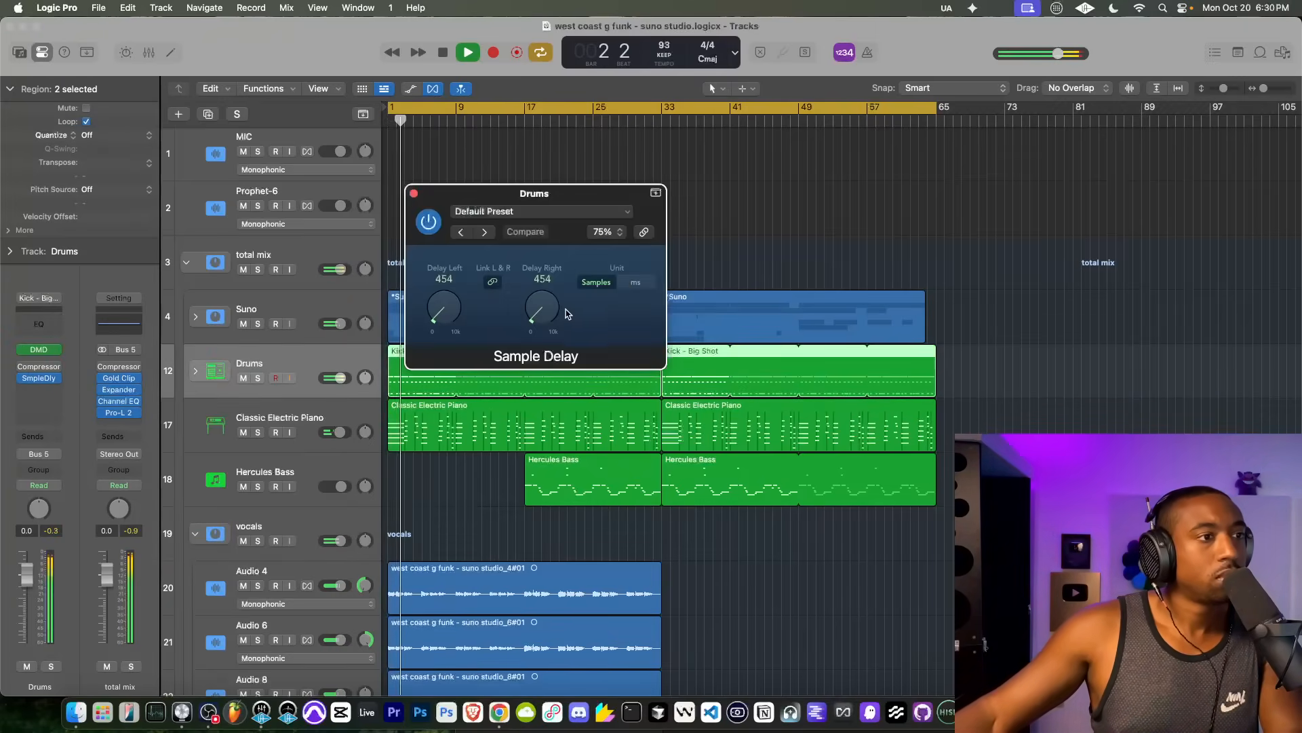
{"action": "left_click_drag", "start_coordinate": [549, 312], "coordinate": [549, 307]}
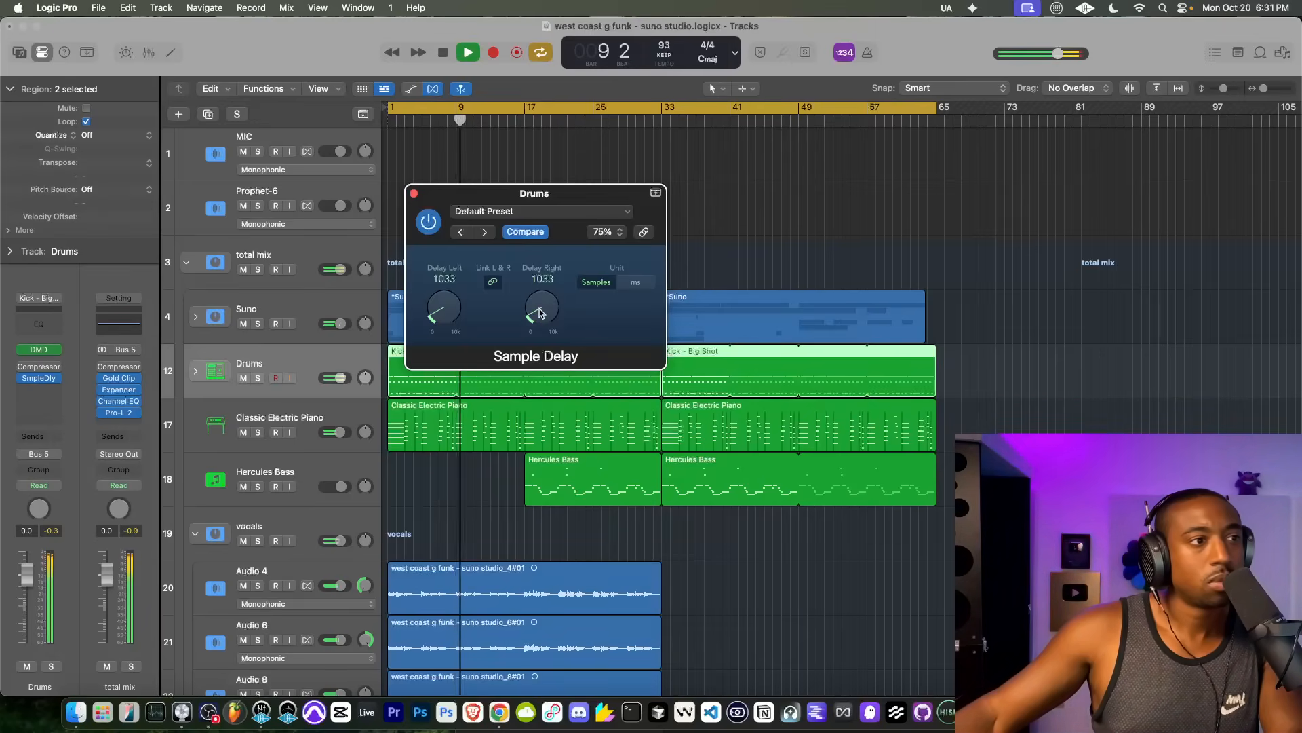
{"action": "key", "text": "super+s"}
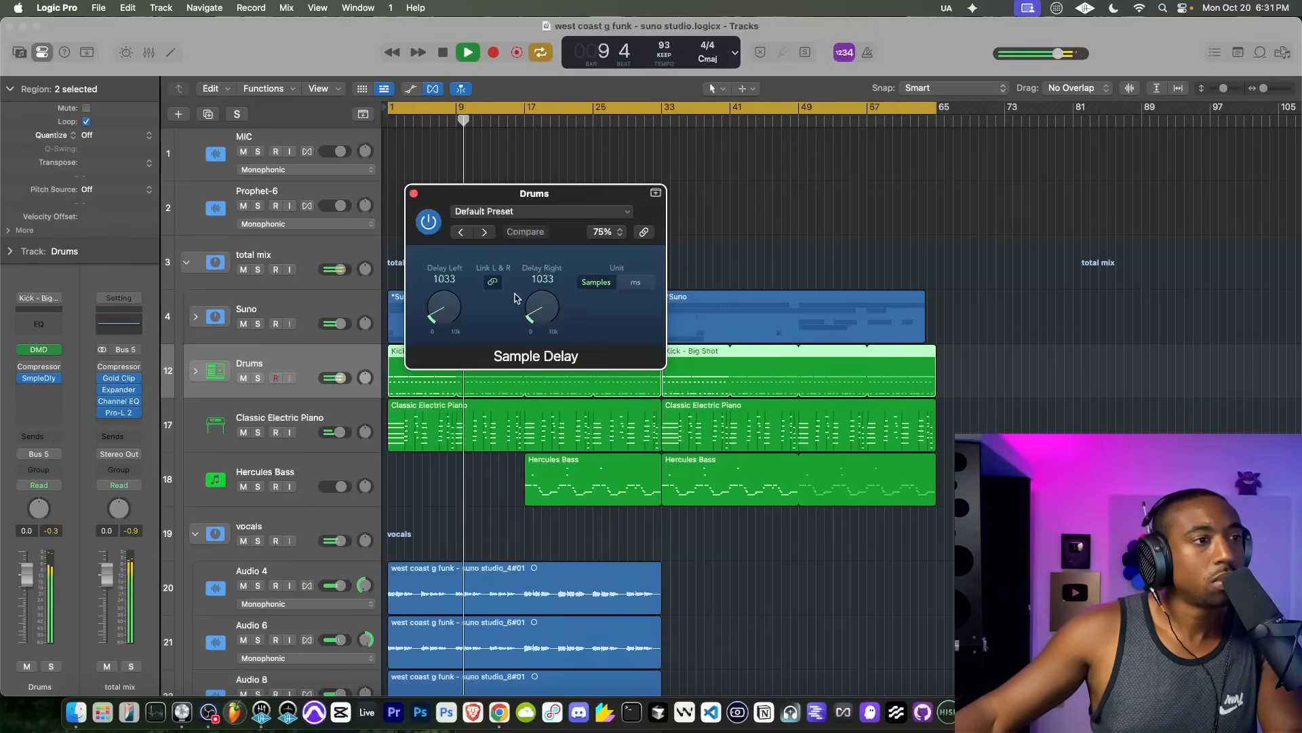
{"action": "left_click", "coordinate": [414, 194]}
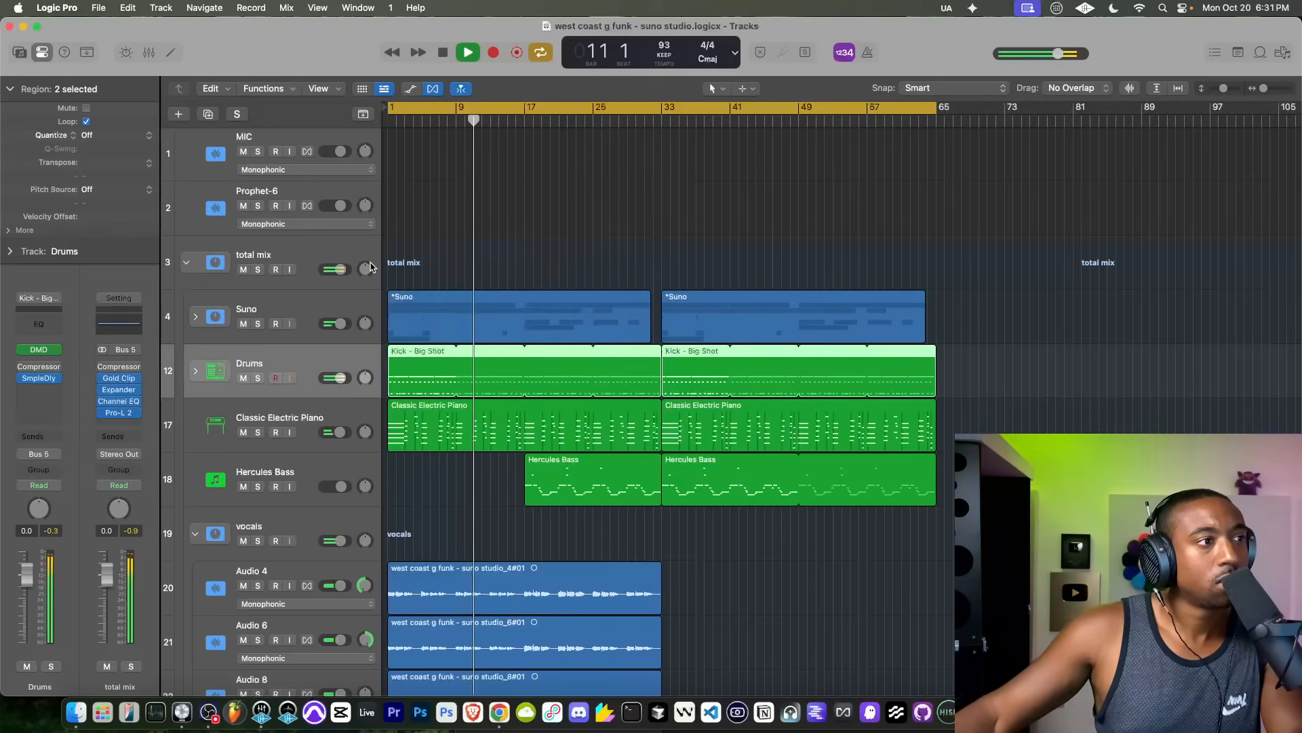
Step: Insert a Sample Delay on the Suno stack
{"action": "left_click", "coordinate": [314, 301]}
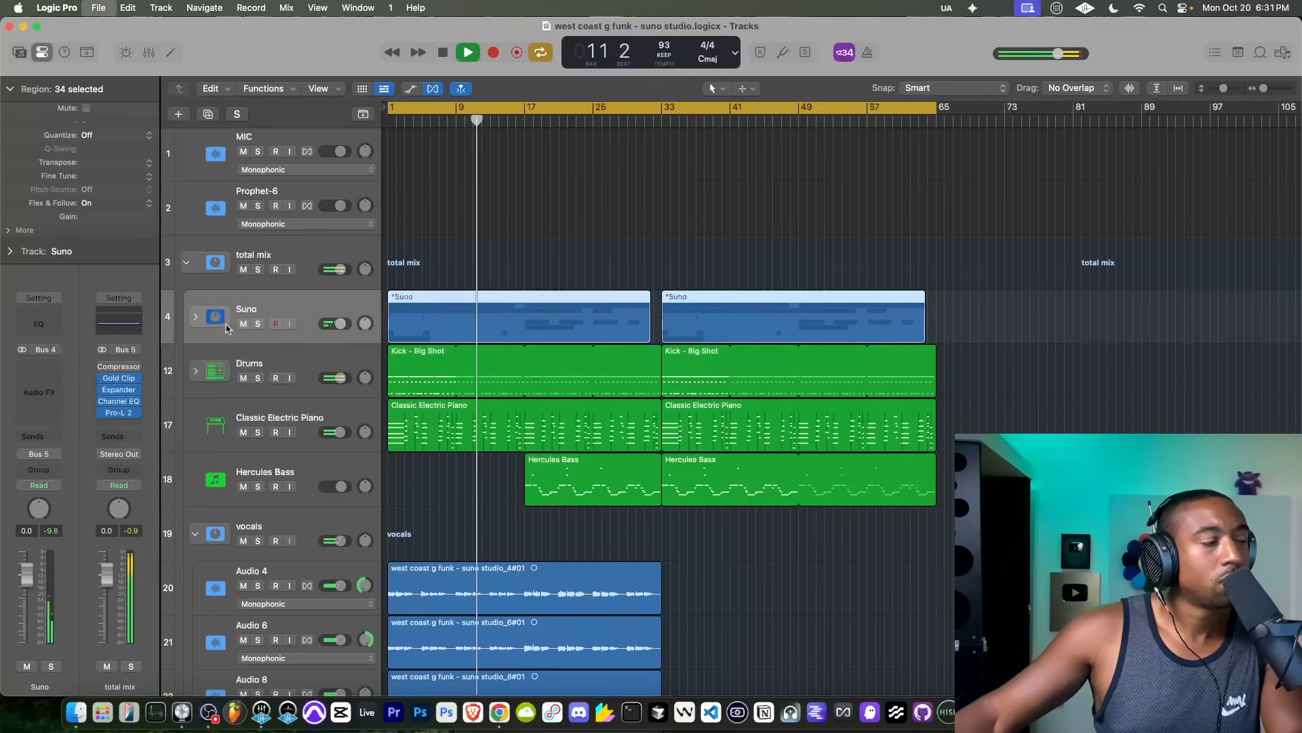
{"action": "left_click", "coordinate": [191, 317]}
{"action": "left_click", "coordinate": [191, 316]}
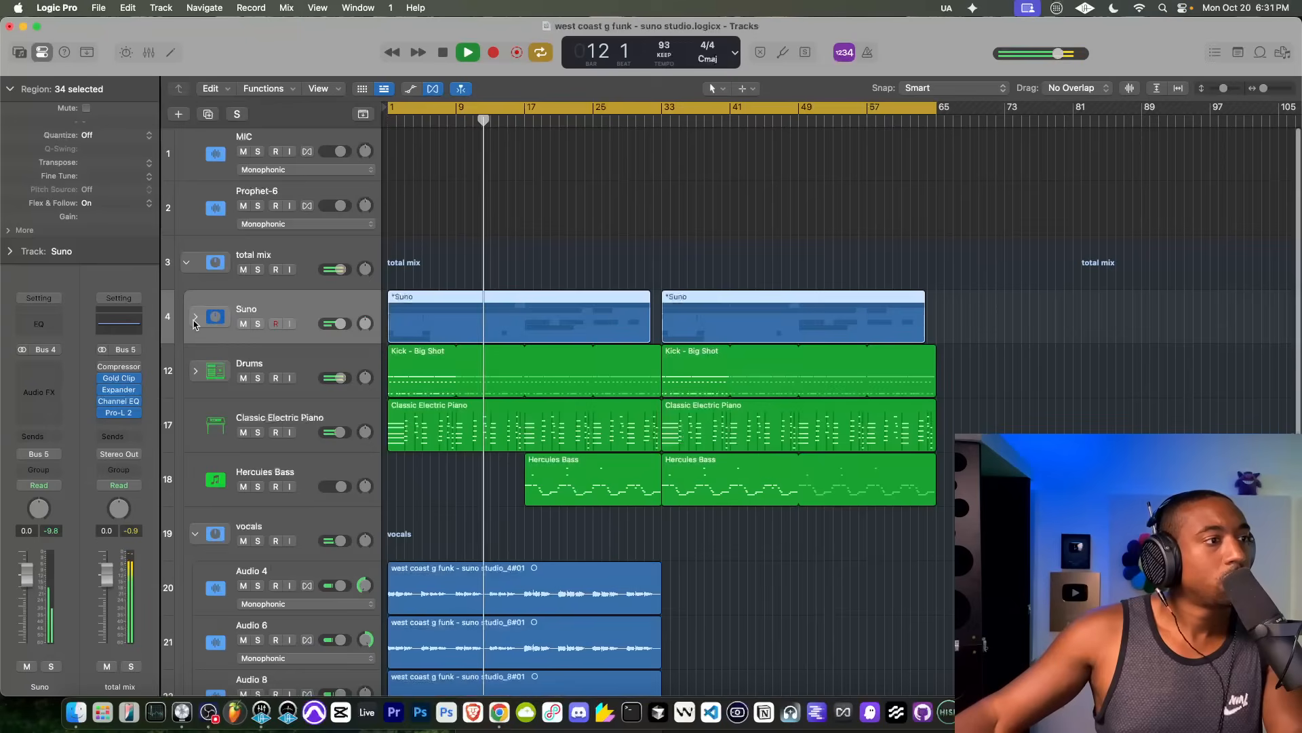
{"action": "left_click", "coordinate": [56, 371]}
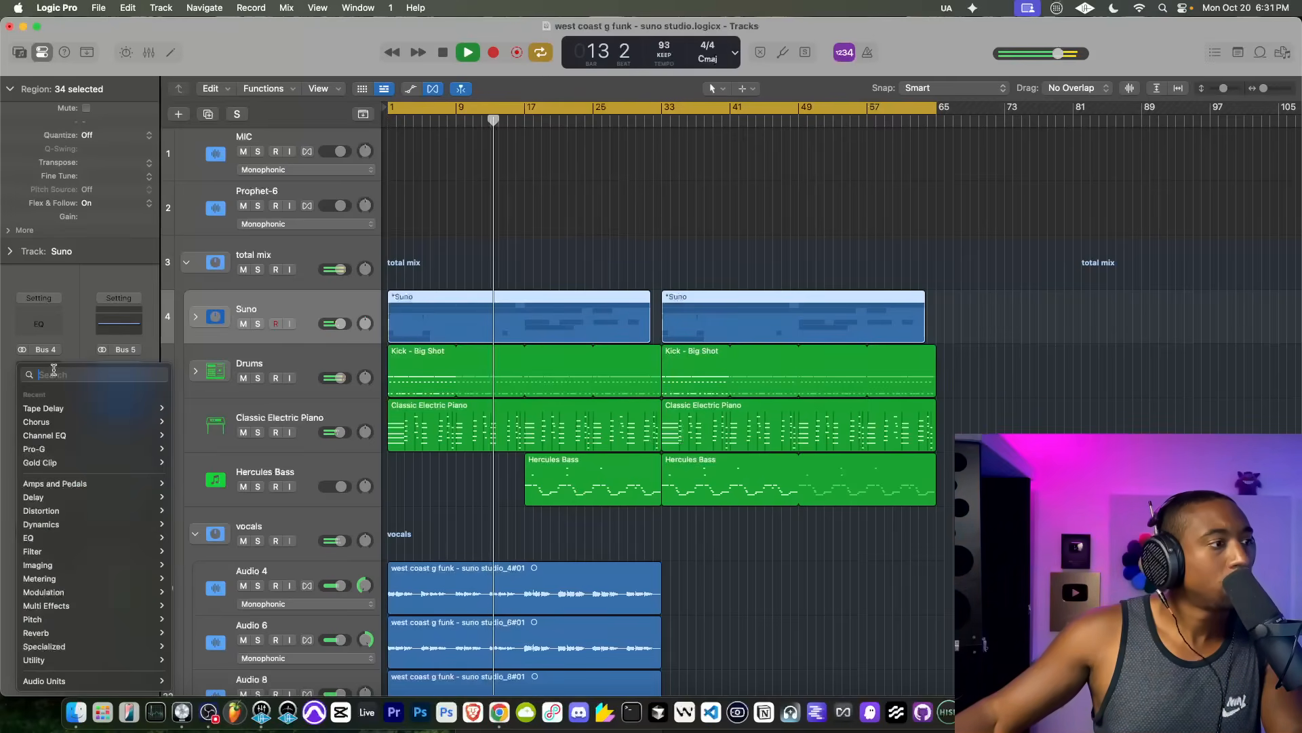
{"action": "type", "text": "sa"}
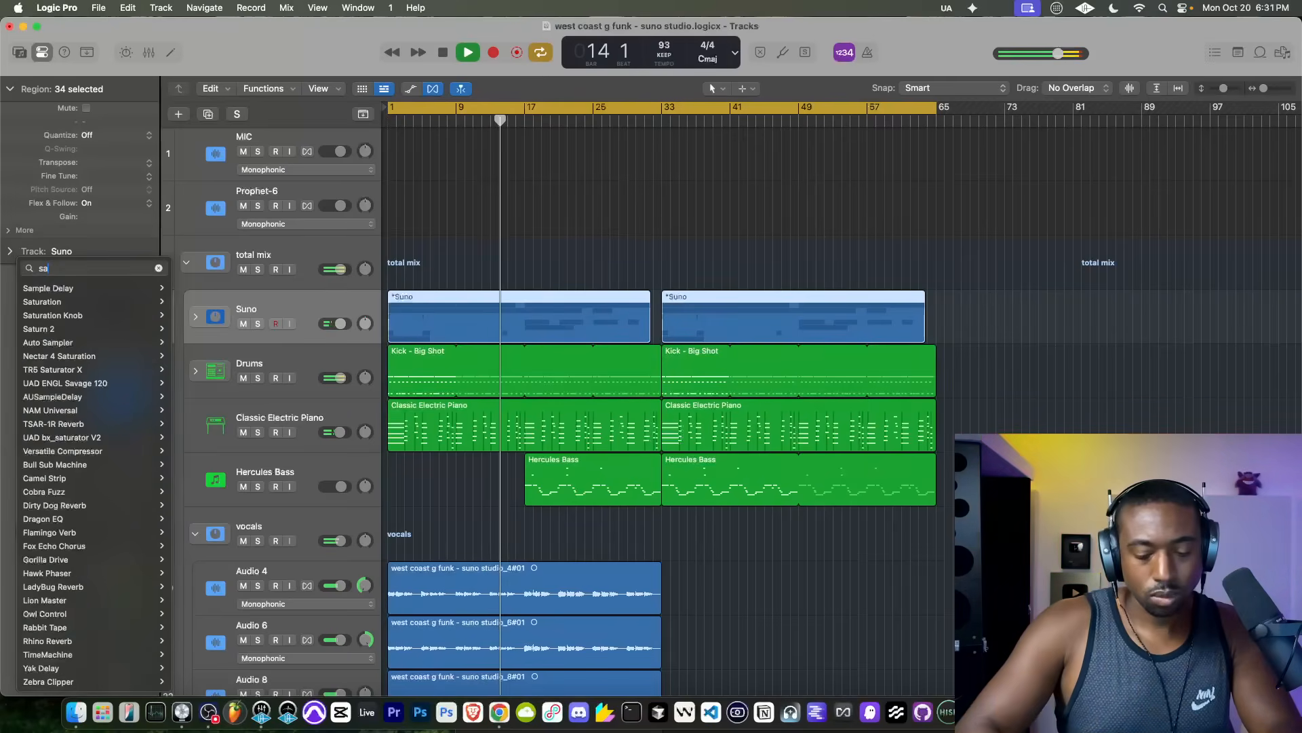
{"action": "type", "text": "mple"}
{"action": "left_click", "coordinate": [547, 338]}
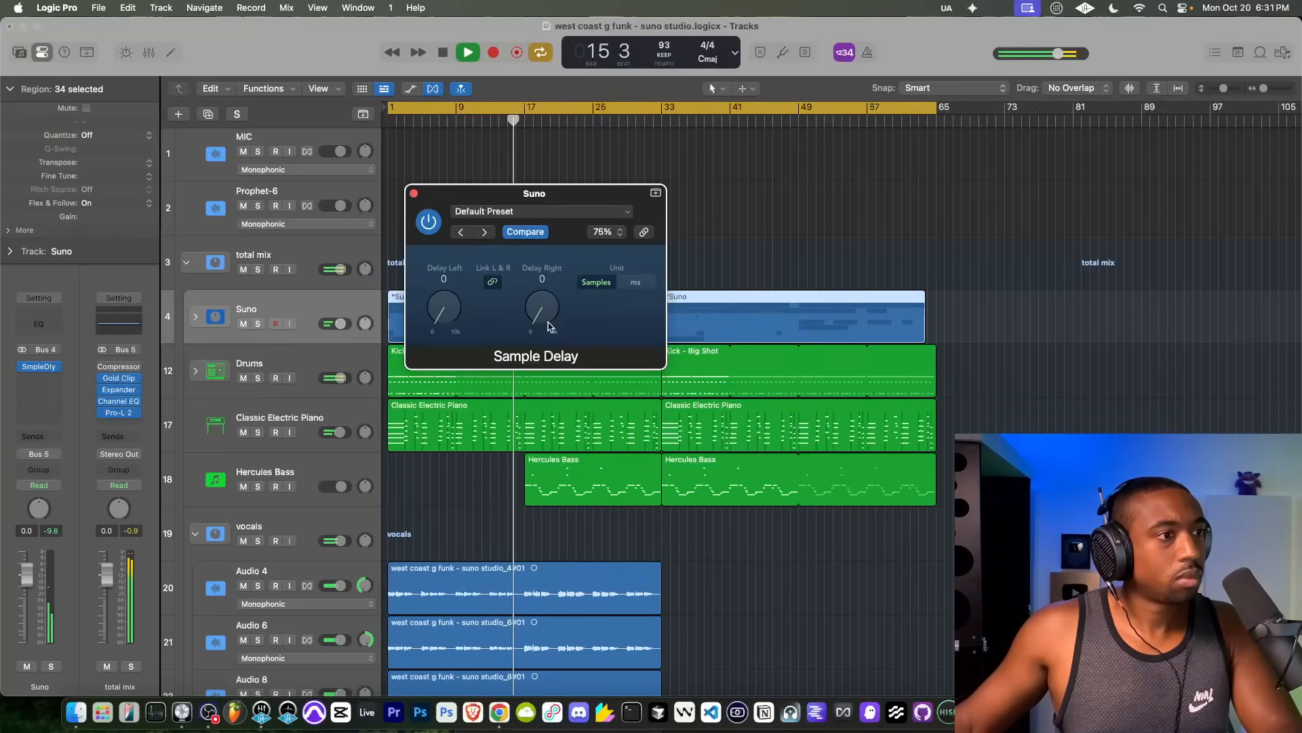
Step: Raise the Suno stack's linked Sample Delay to about 894 samples, fine-tune it, and close the effect window
{"action": "left_click_drag", "start_coordinate": [549, 327], "coordinate": [550, 315]}
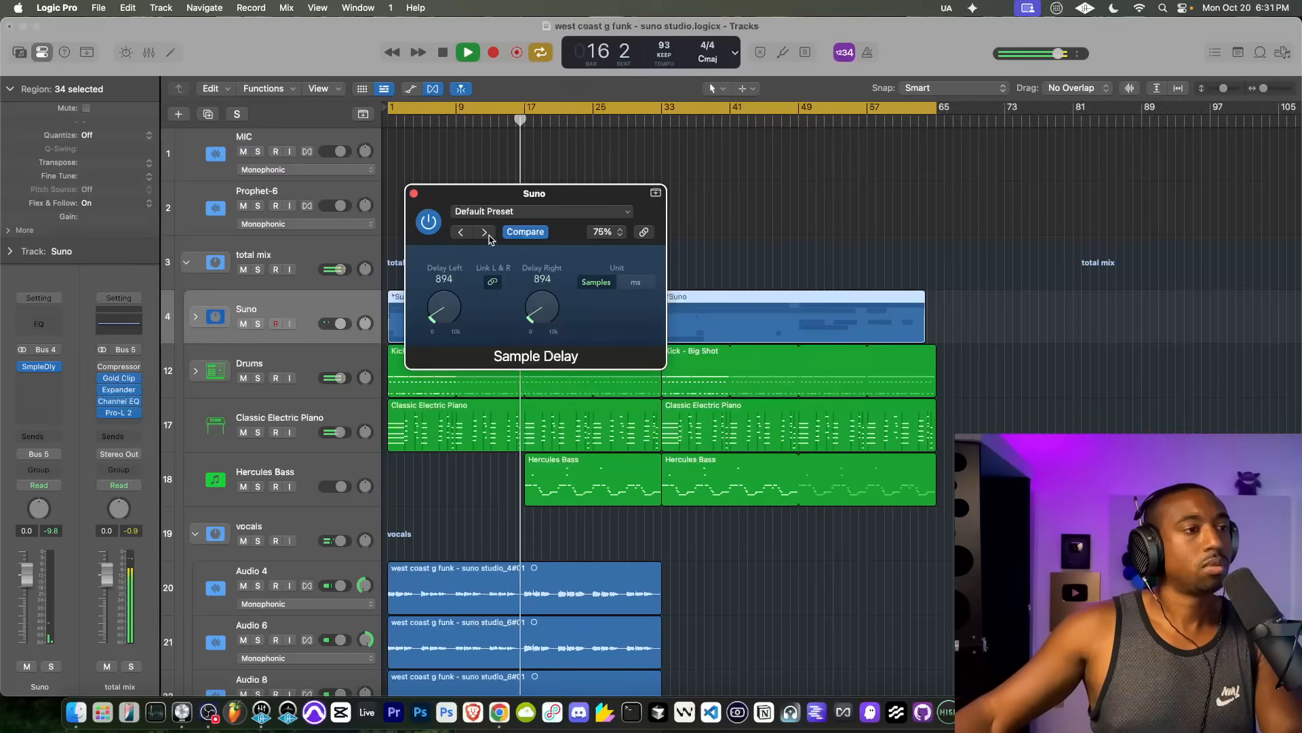
{"action": "mouse_move", "coordinate": [531, 309]}
{"action": "left_mouse_down"}
{"action": "mouse_move", "coordinate": [514, 283]}
{"action": "mouse_move", "coordinate": [539, 318]}
{"action": "left_mouse_up"}
{"action": "left_click", "coordinate": [414, 194]}
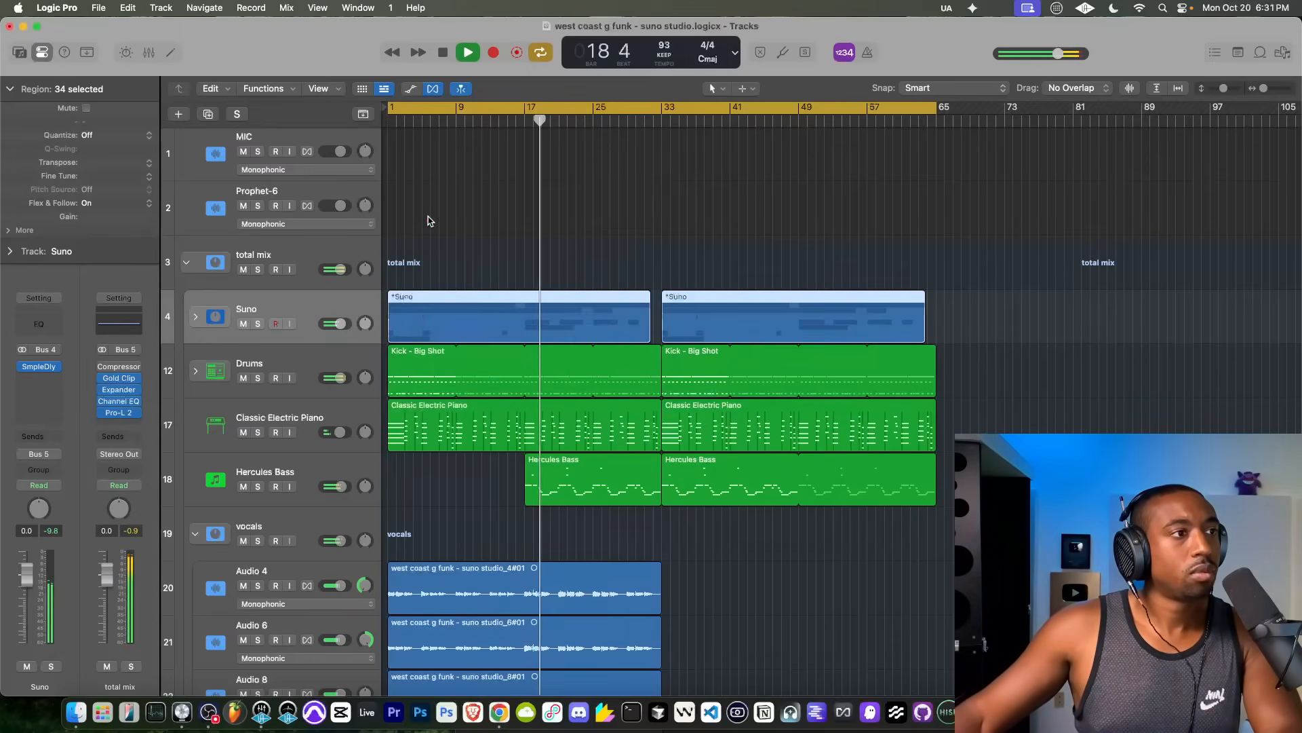
Step: Inspect the clipping in Gold Clip on the total mix stack
{"action": "scroll", "coordinate": [425, 331], "scroll_direction": "down", "scroll_amount": 2}
{"action": "scroll", "coordinate": [426, 331], "scroll_direction": "up", "scroll_amount": 2}
{"action": "left_click", "coordinate": [290, 262]}
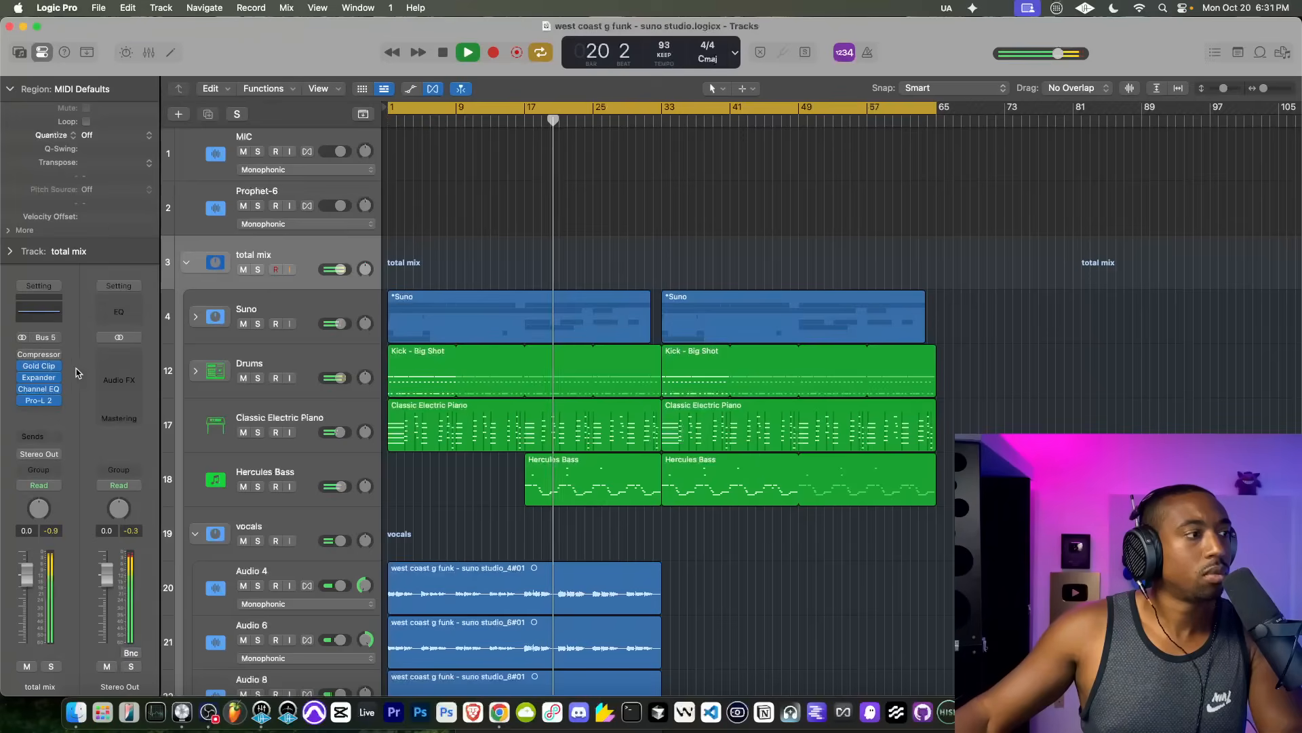
{"action": "left_click", "coordinate": [42, 366]}
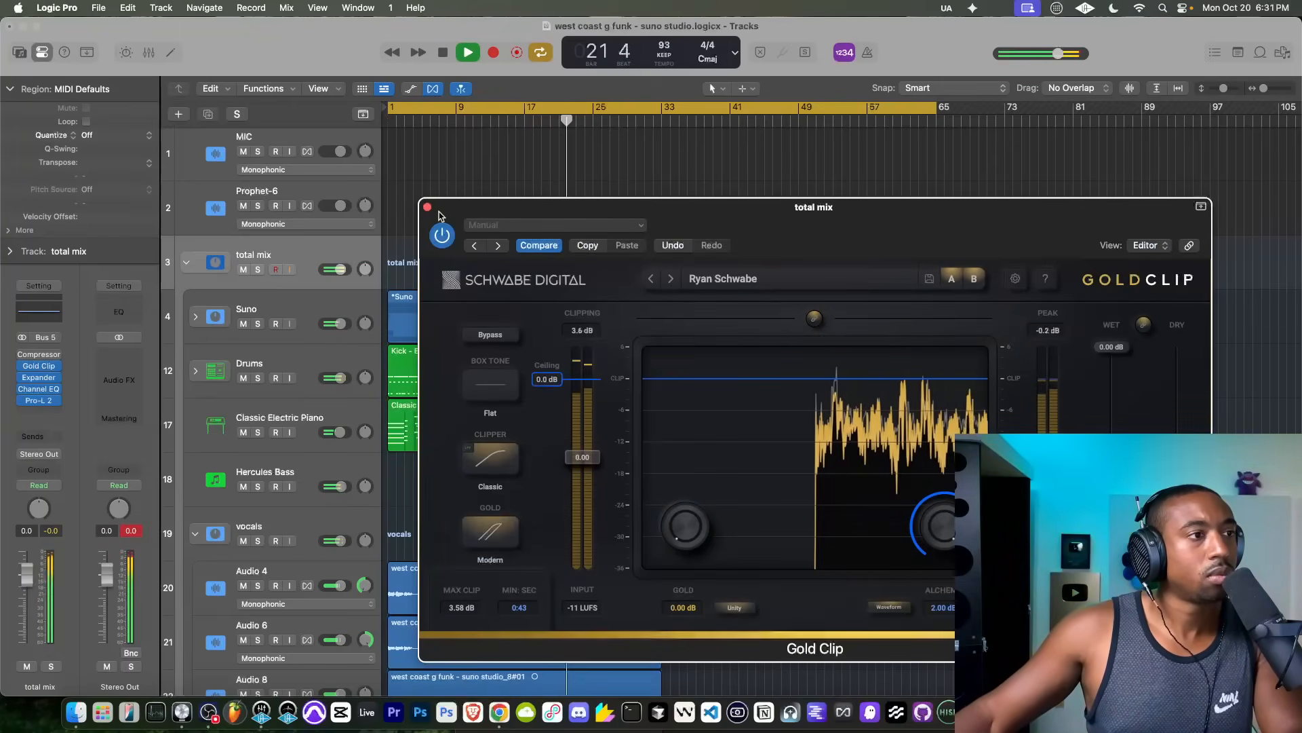
Step: Try the total mix Expander with Output Clip set to Off, return it to Soft, and close the window
{"action": "left_click", "coordinate": [38, 378]}
{"action": "left_click", "coordinate": [38, 379]}
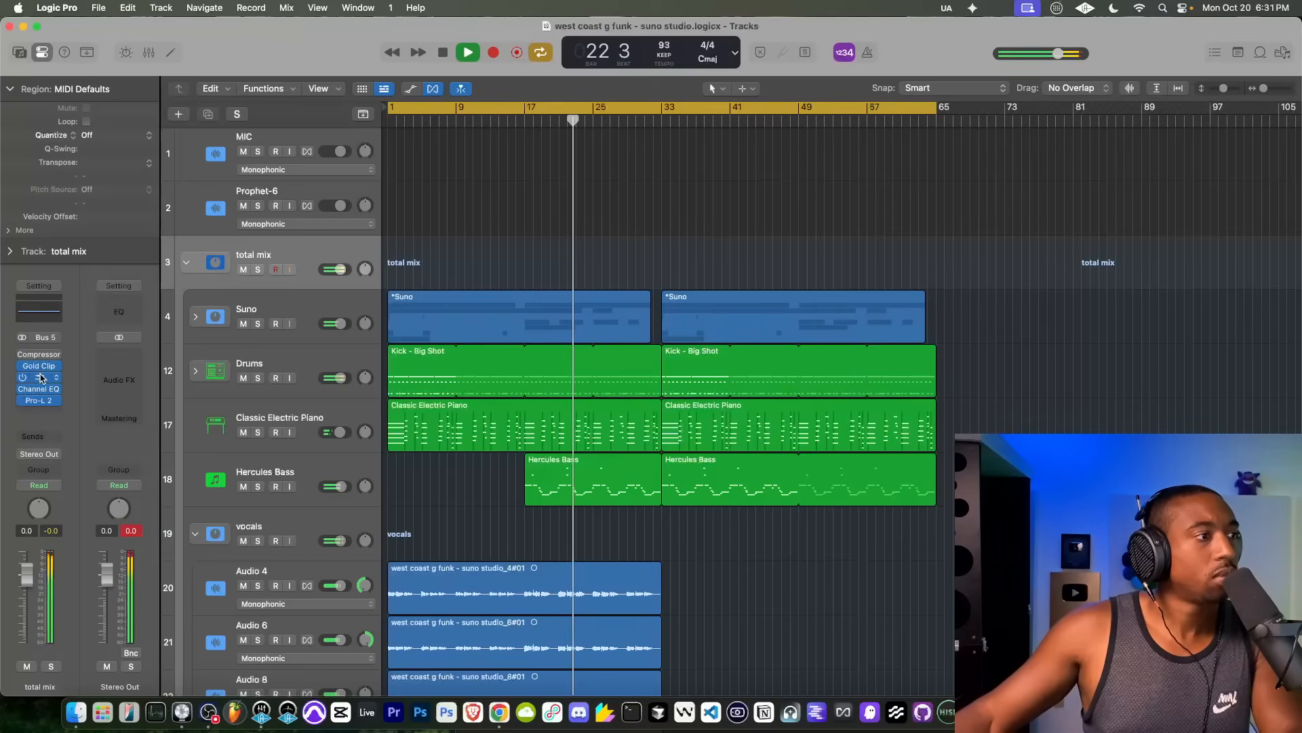
{"action": "left_click", "coordinate": [844, 339]}
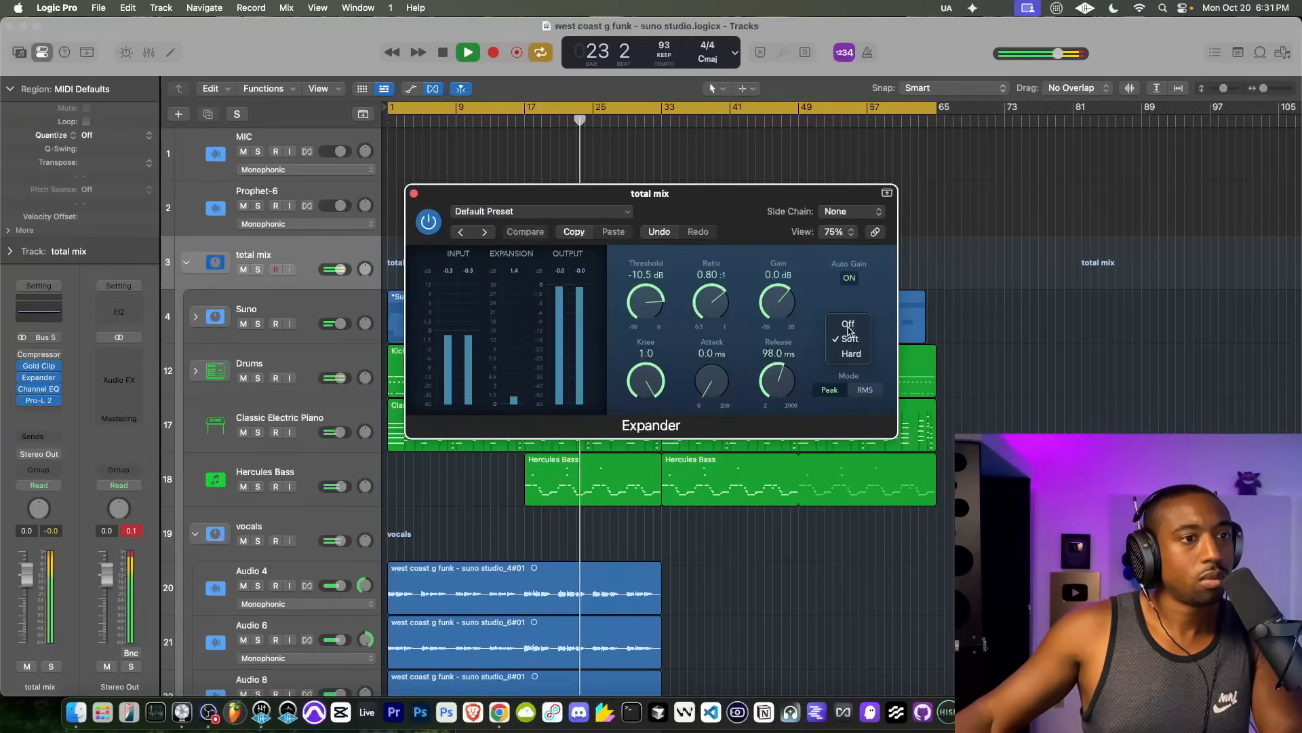
{"action": "left_click", "coordinate": [848, 325]}
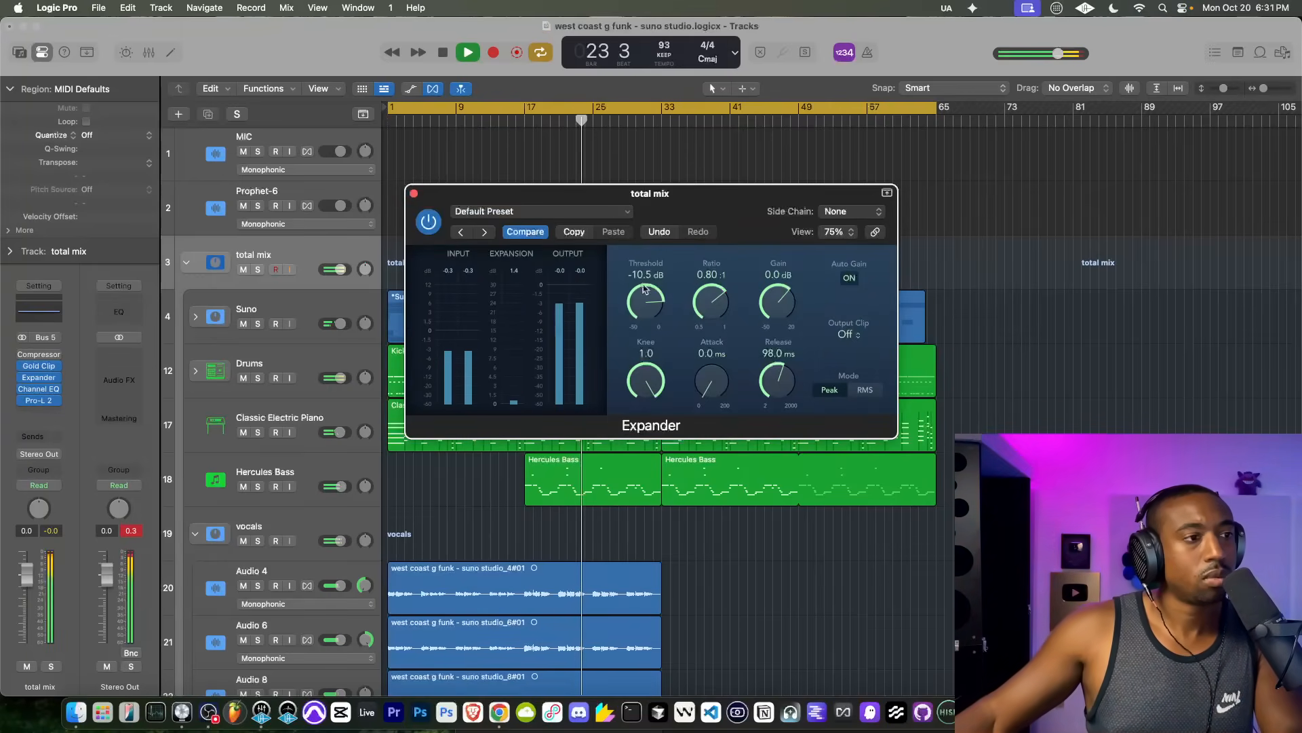
{"action": "left_click", "coordinate": [848, 334]}
{"action": "left_click", "coordinate": [848, 347]}
{"action": "left_click", "coordinate": [413, 192]}
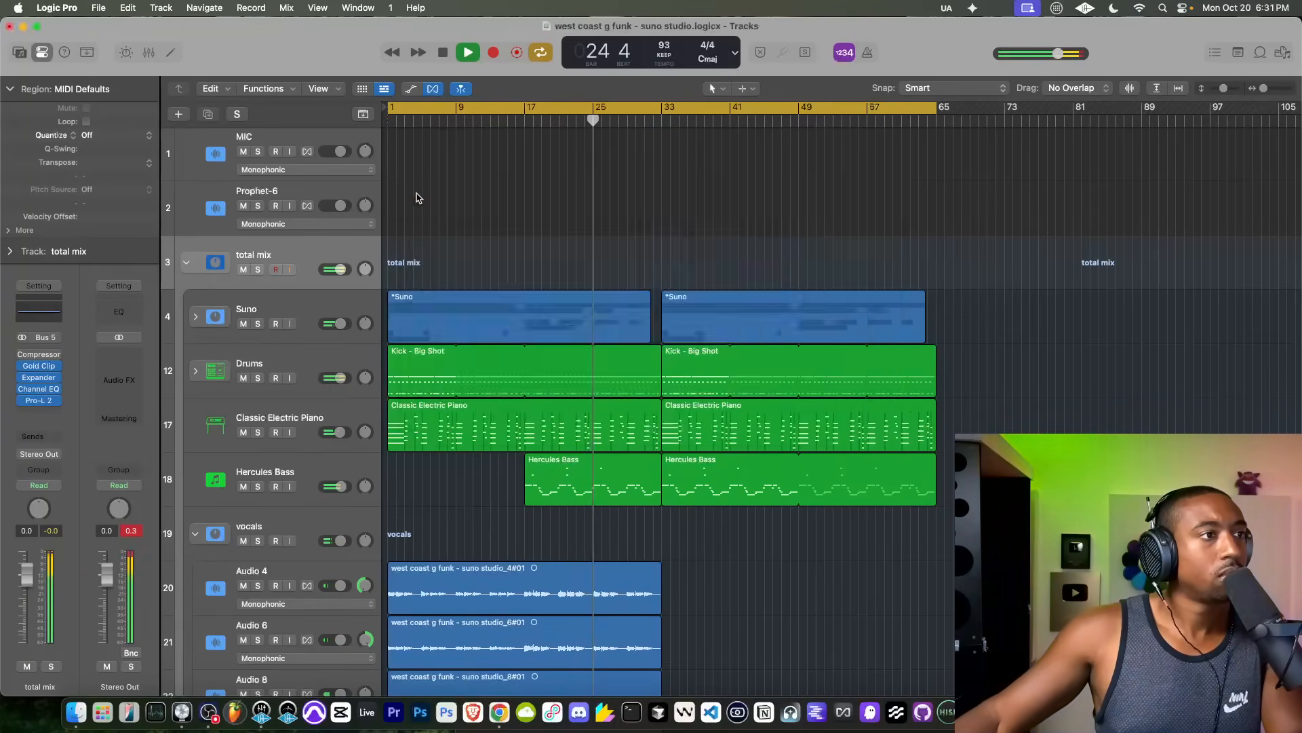
Step: Inspect the Channel EQ and Pro-L 2 on the total mix stack and close both windows
{"action": "left_click", "coordinate": [40, 389]}
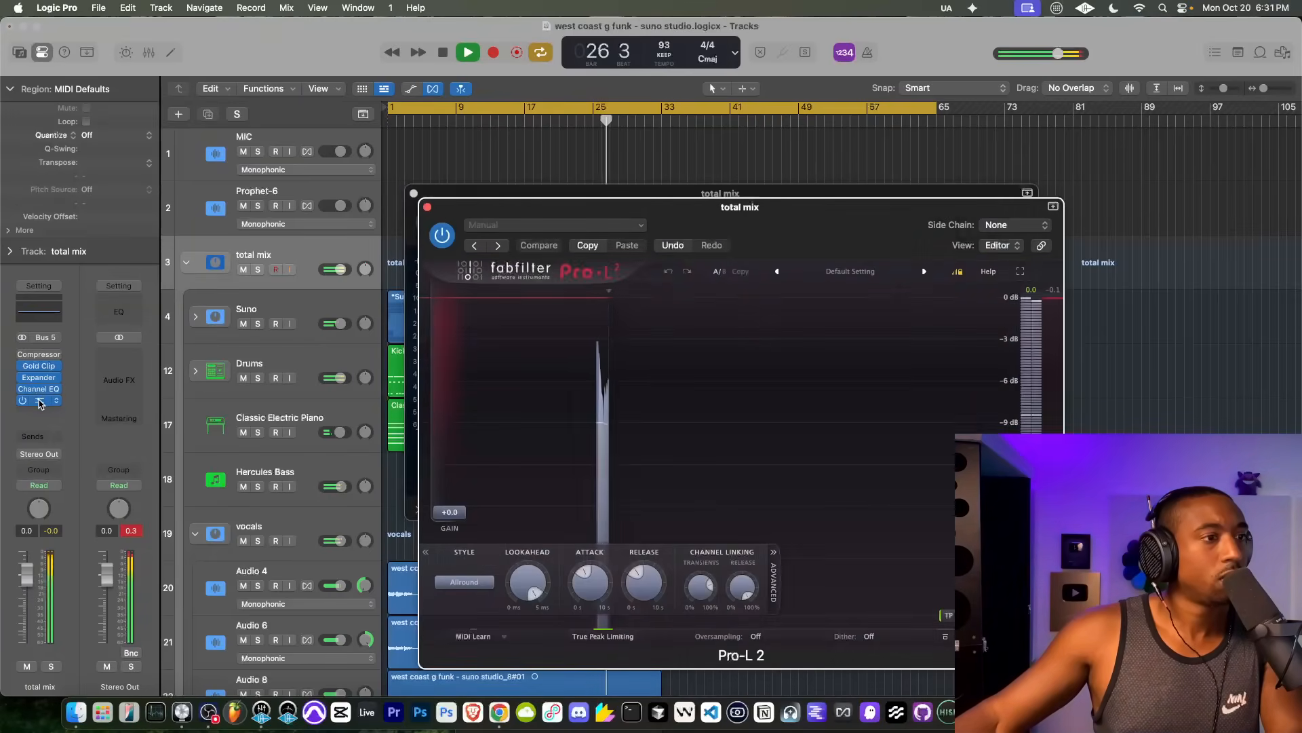
{"action": "left_click", "coordinate": [427, 206]}
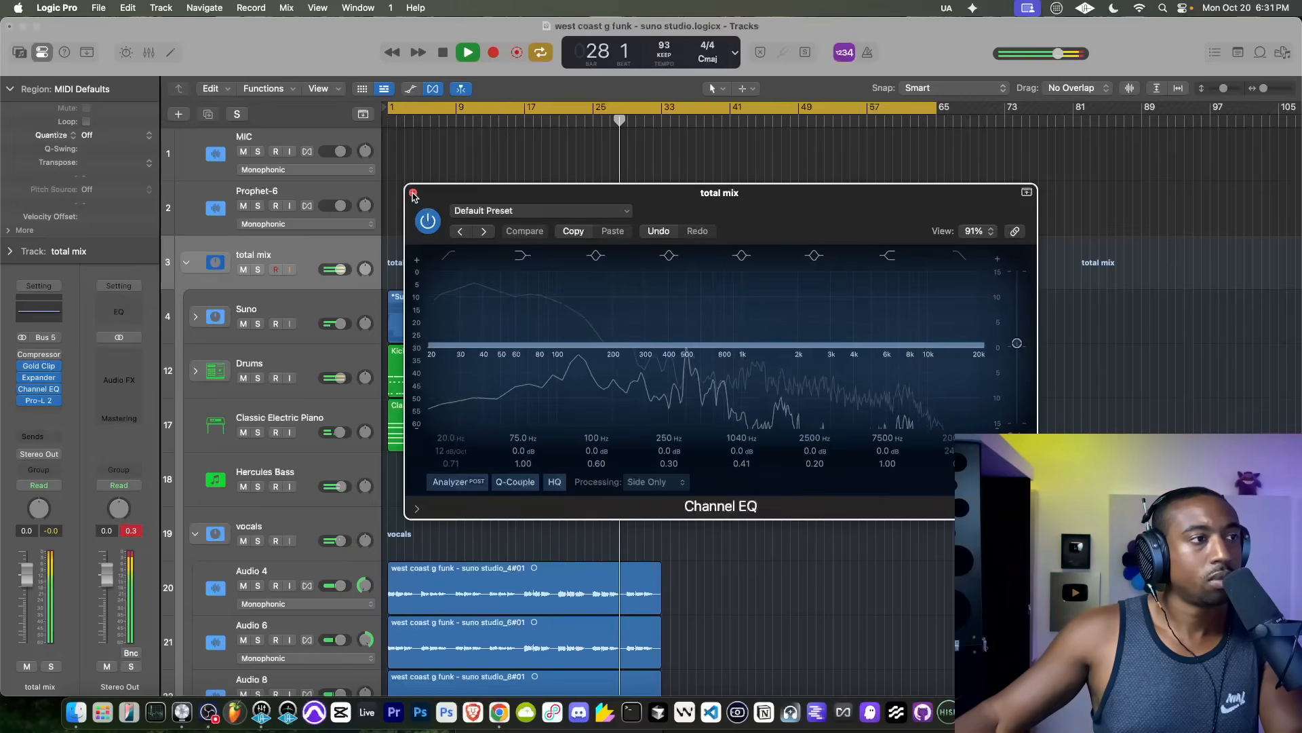
{"action": "left_click", "coordinate": [413, 194]}
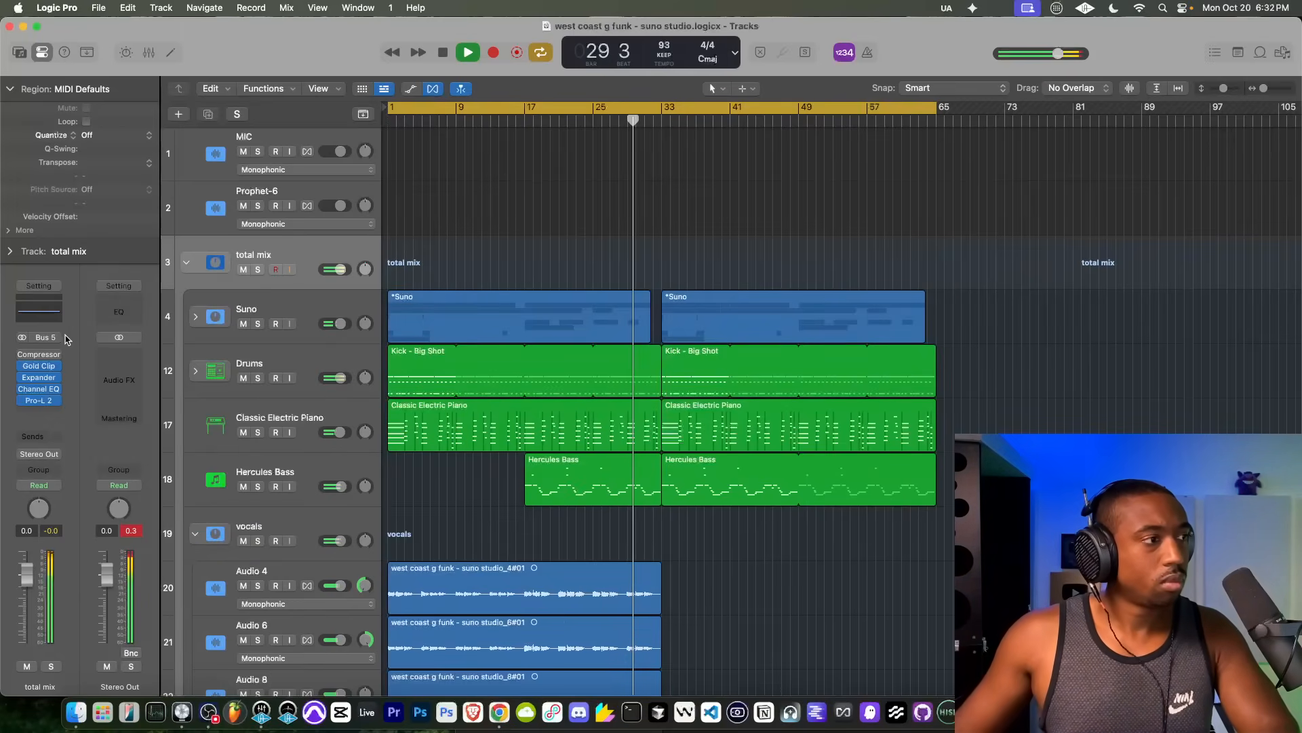
Step: Try the Compressor on the total mix stack, return it to bypass, and look over the vocal tracks
{"action": "mouse_move", "coordinate": [45, 358]}
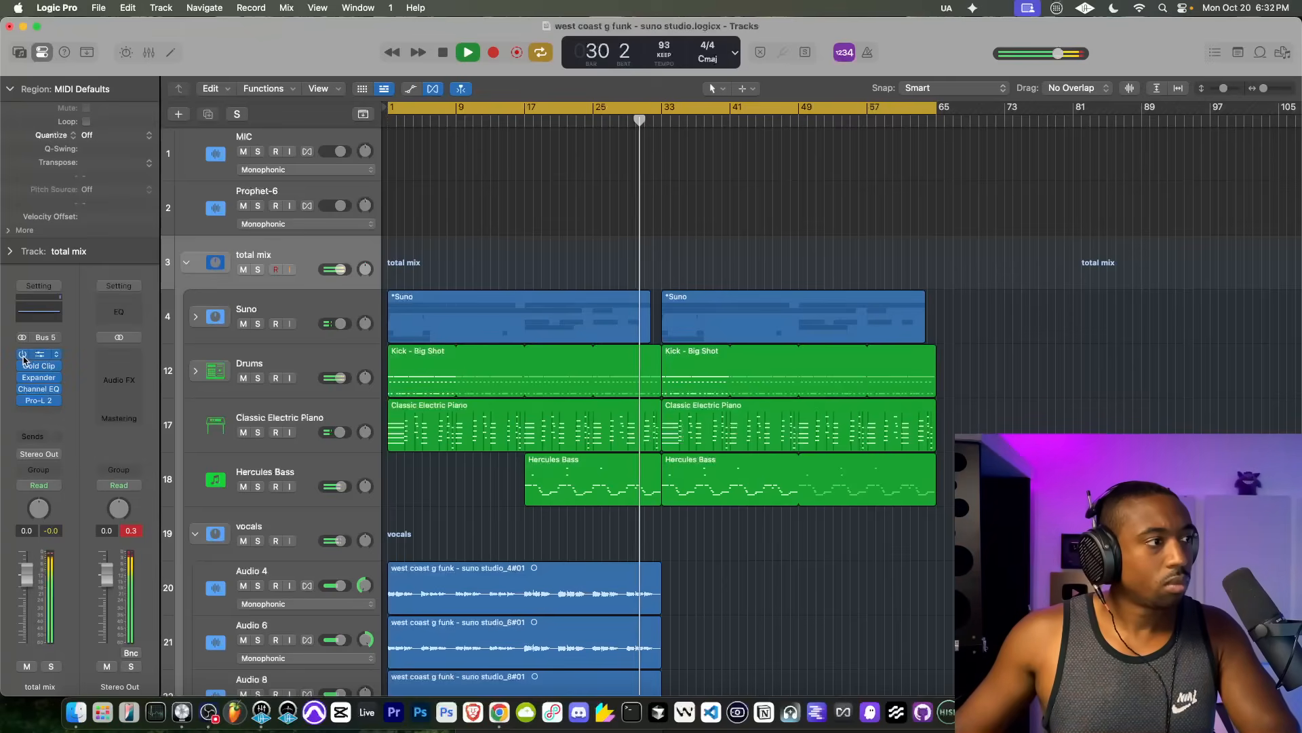
{"action": "left_click", "coordinate": [23, 356]}
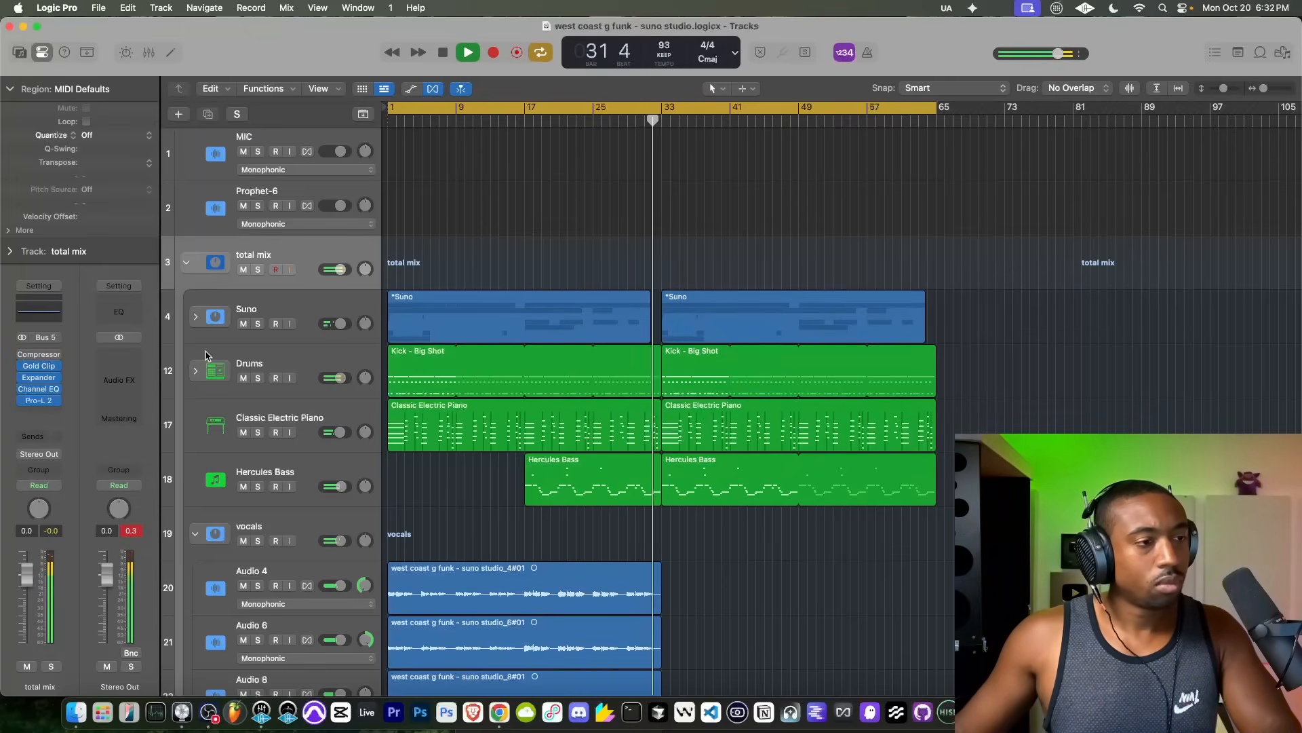
{"action": "scroll", "coordinate": [590, 328], "scroll_direction": "down", "scroll_amount": 5}
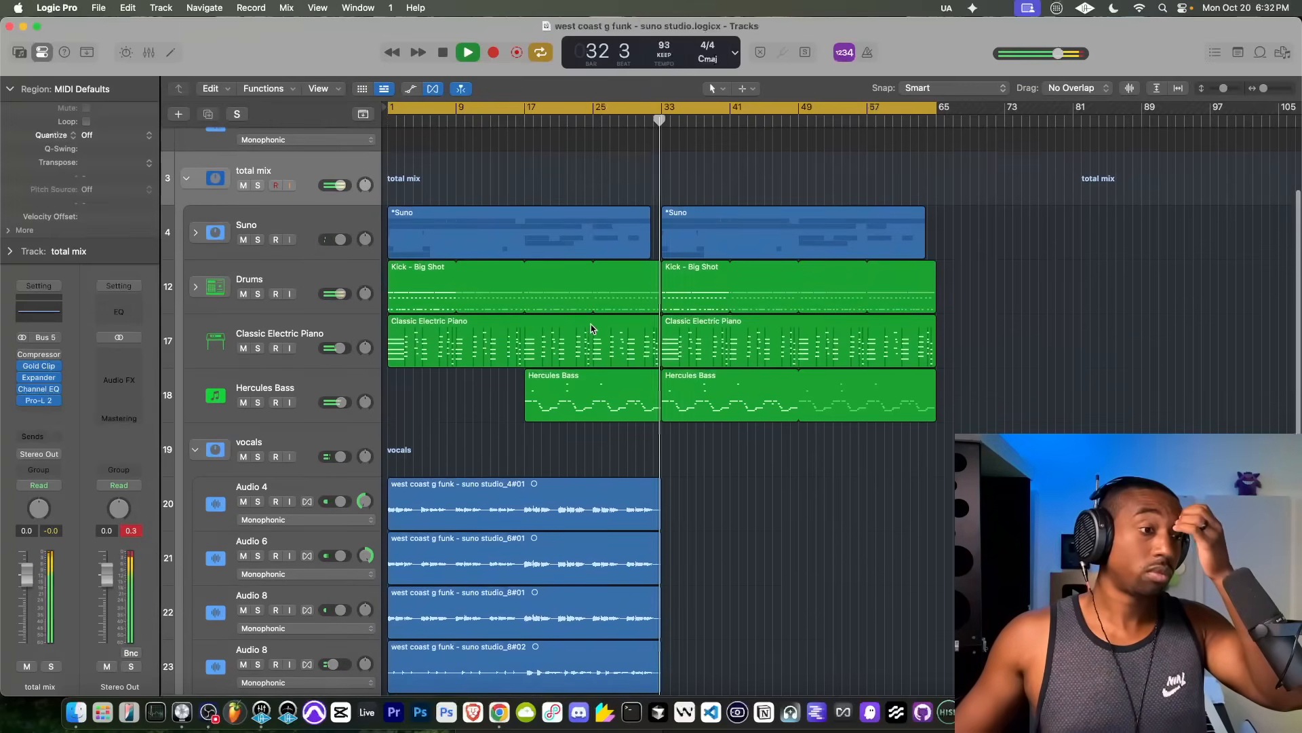
{"action": "scroll", "coordinate": [590, 328], "scroll_direction": "down", "scroll_amount": 1}
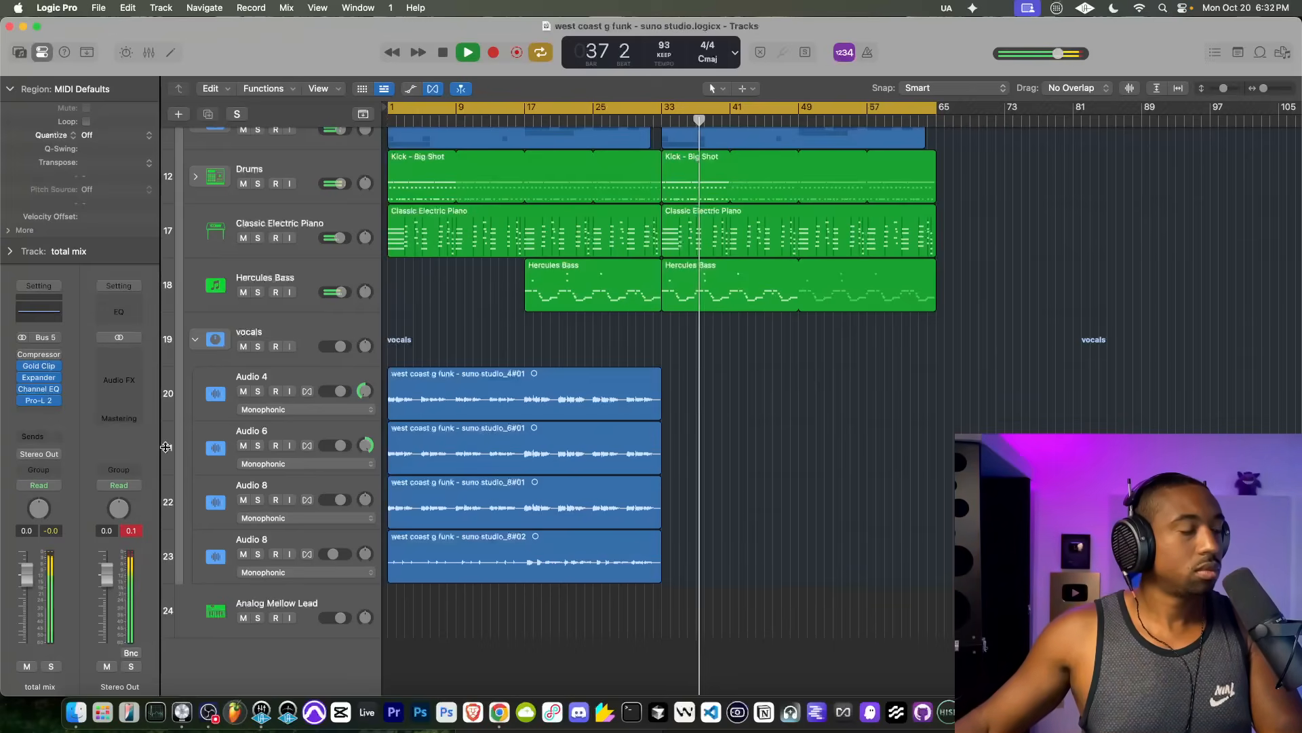
{"action": "scroll", "coordinate": [207, 316], "scroll_direction": "up", "scroll_amount": 5}
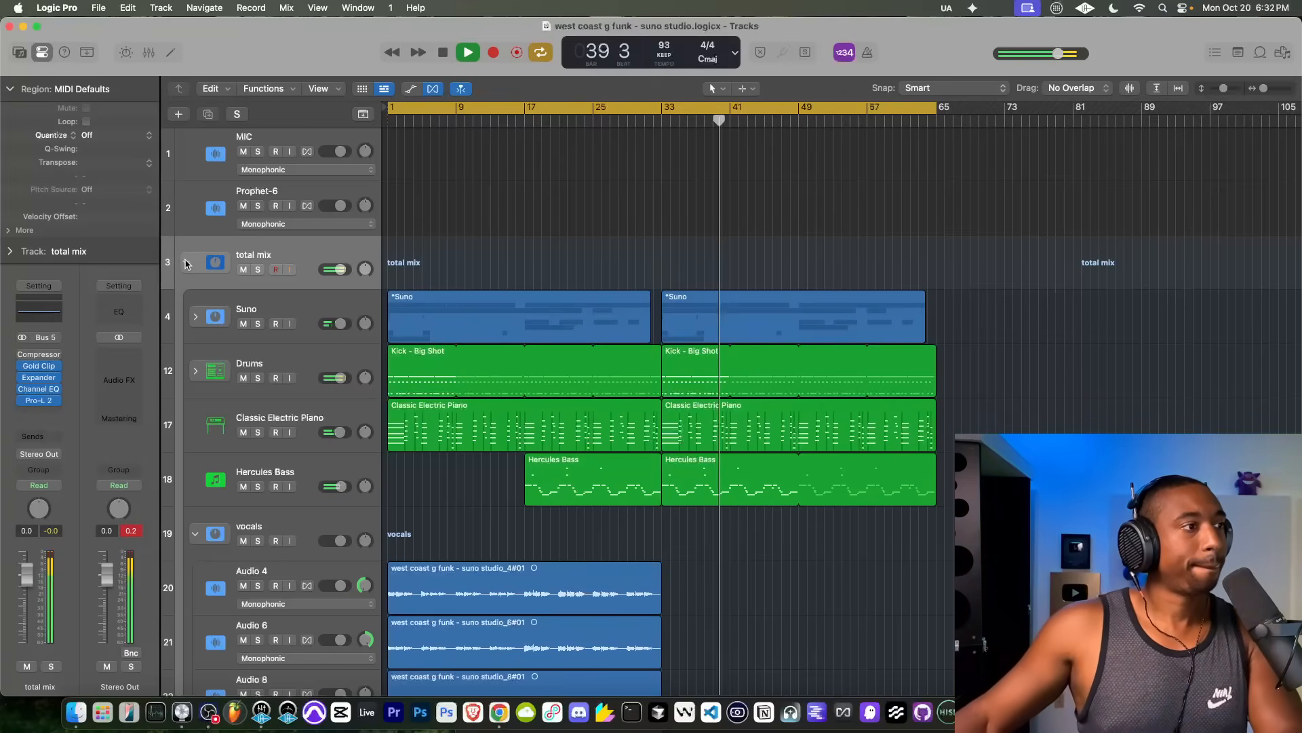
Step: Try TDR Kotelnikov between Channel EQ and Pro-L 2 on the total mix, adjust its threshold, and close its window
{"action": "left_click", "coordinate": [51, 400]}
{"action": "type", "text": "tdr"}
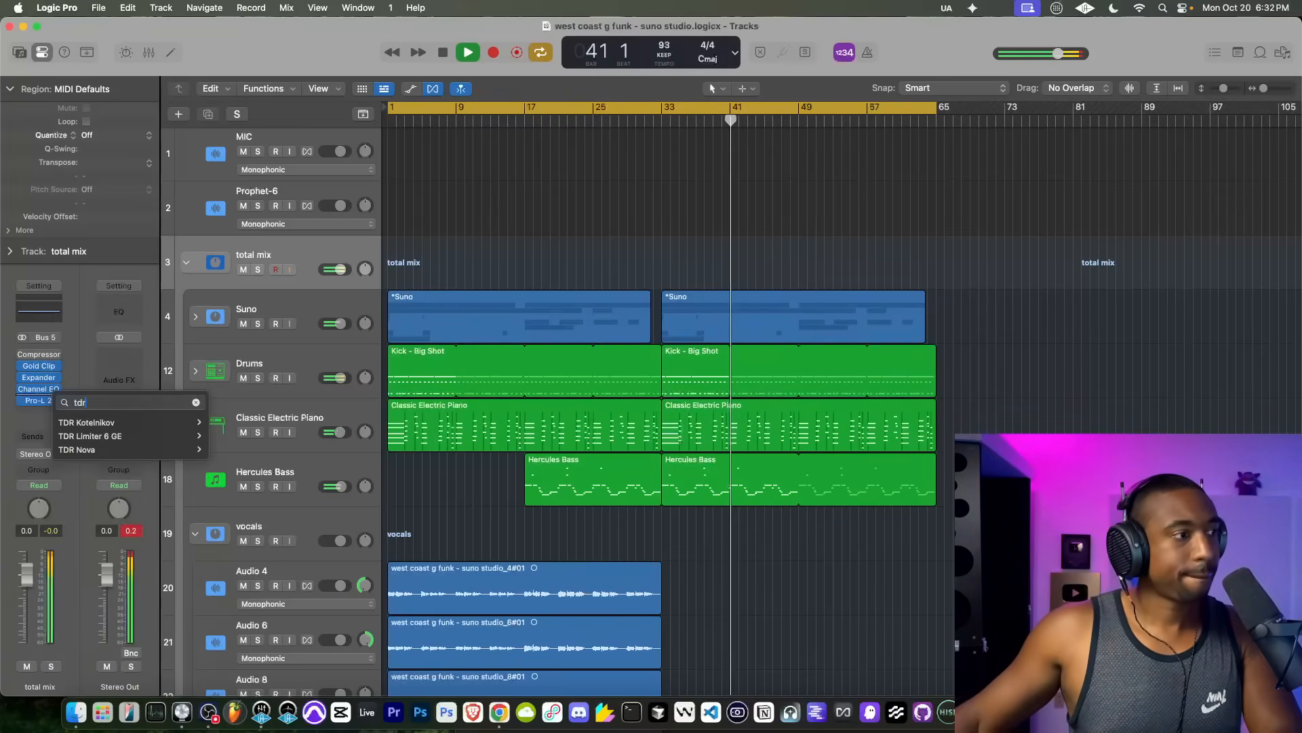
{"action": "left_click", "coordinate": [79, 422]}
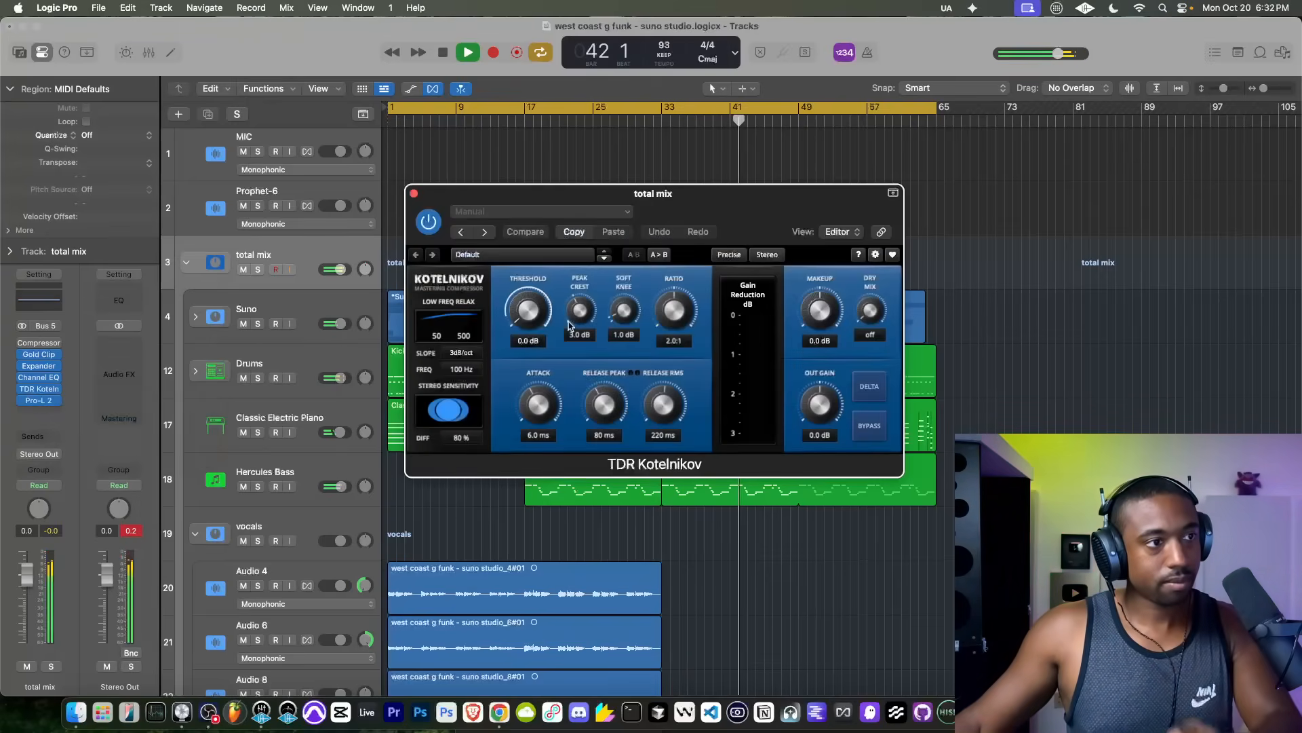
{"action": "left_click_drag", "start_coordinate": [528, 310], "coordinate": [528, 316]}
{"action": "left_click", "coordinate": [413, 193]}
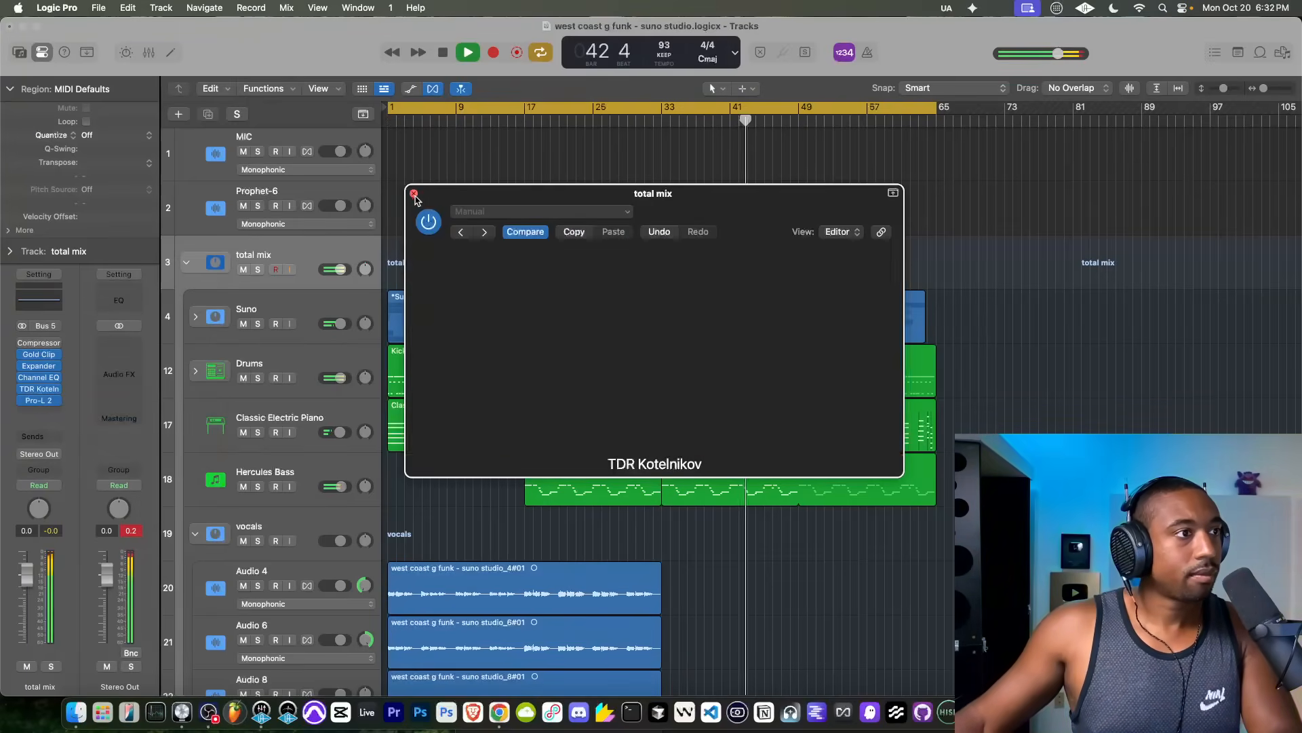
Step: Replace TDR Kotelnikov on the total mix stack with the MD4 HD multiband dynamics plug-in
{"action": "left_click", "coordinate": [58, 391]}
{"action": "type", "text": "md"}
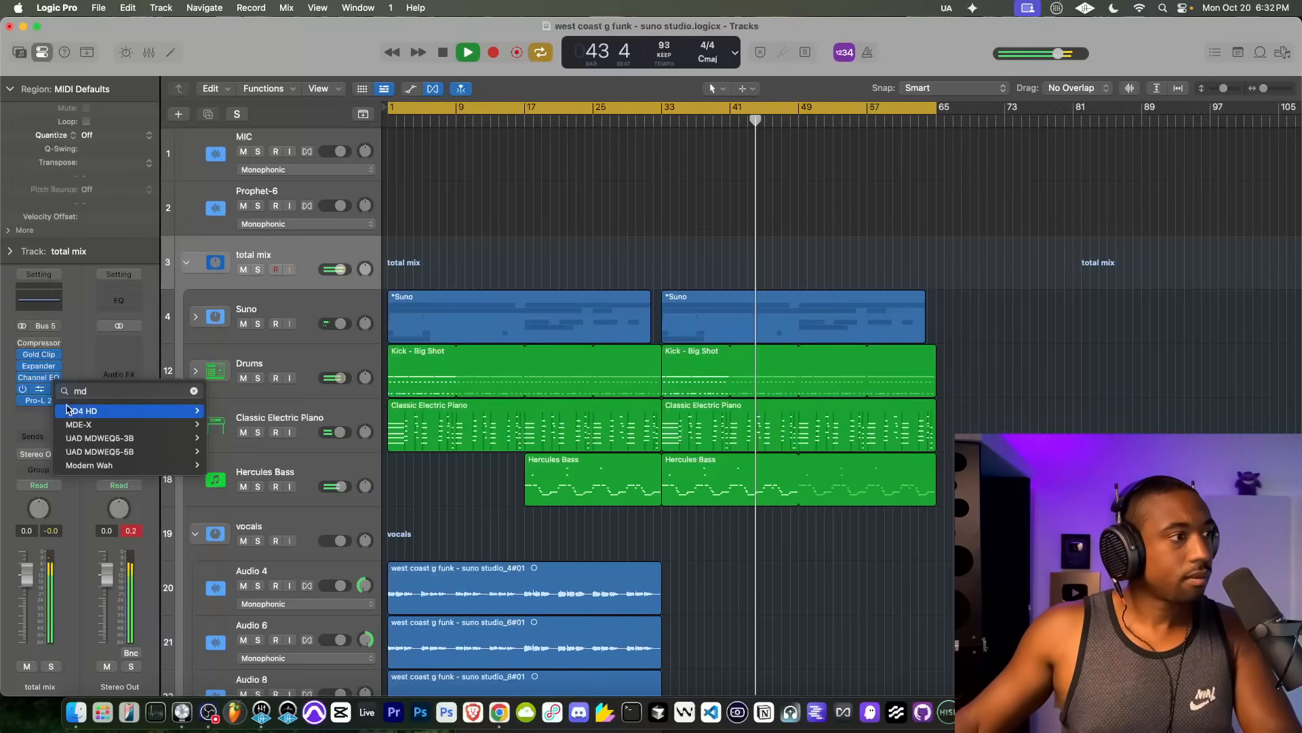
{"action": "left_click", "coordinate": [76, 412]}
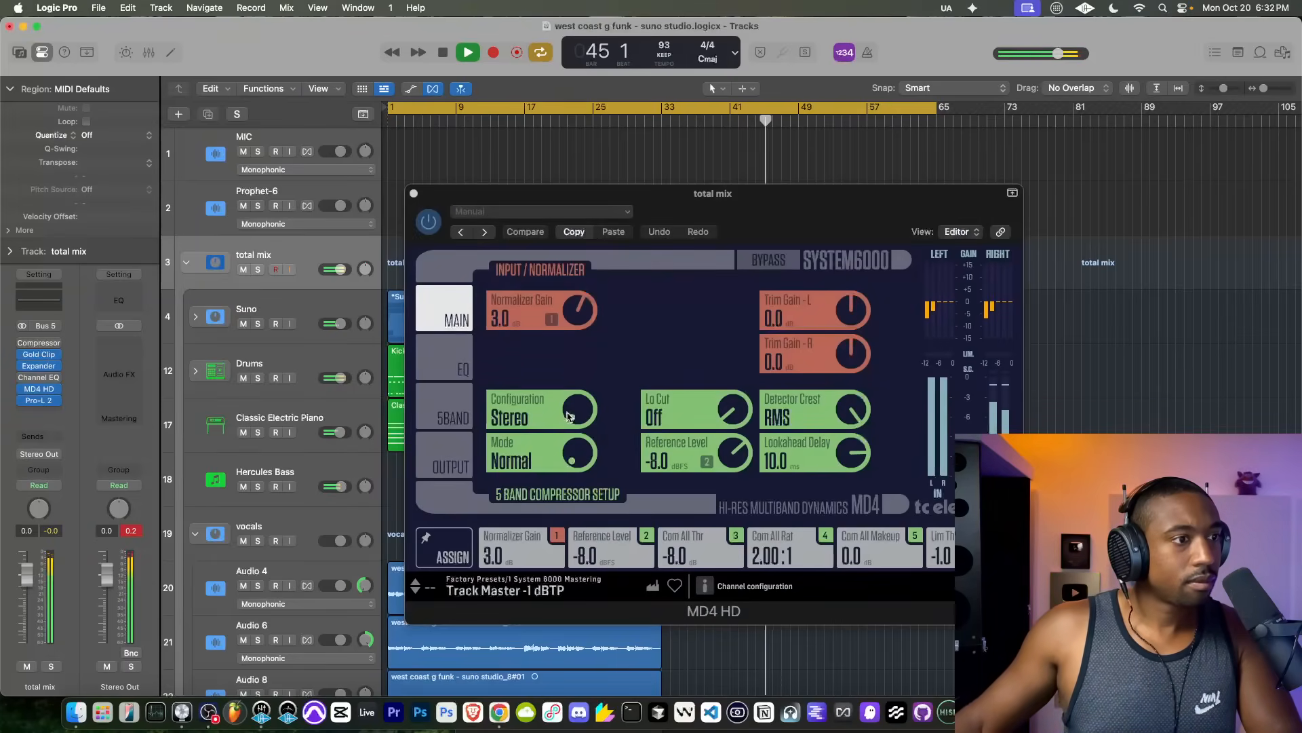
Step: Configure MD4 HD as Mid/Side in Parallel UL mode, with normalizer gain at 0.0 dB and side trim gain at 4.1 dB
{"action": "left_click", "coordinate": [568, 416]}
{"action": "left_click_drag", "start_coordinate": [848, 344], "coordinate": [848, 342]}
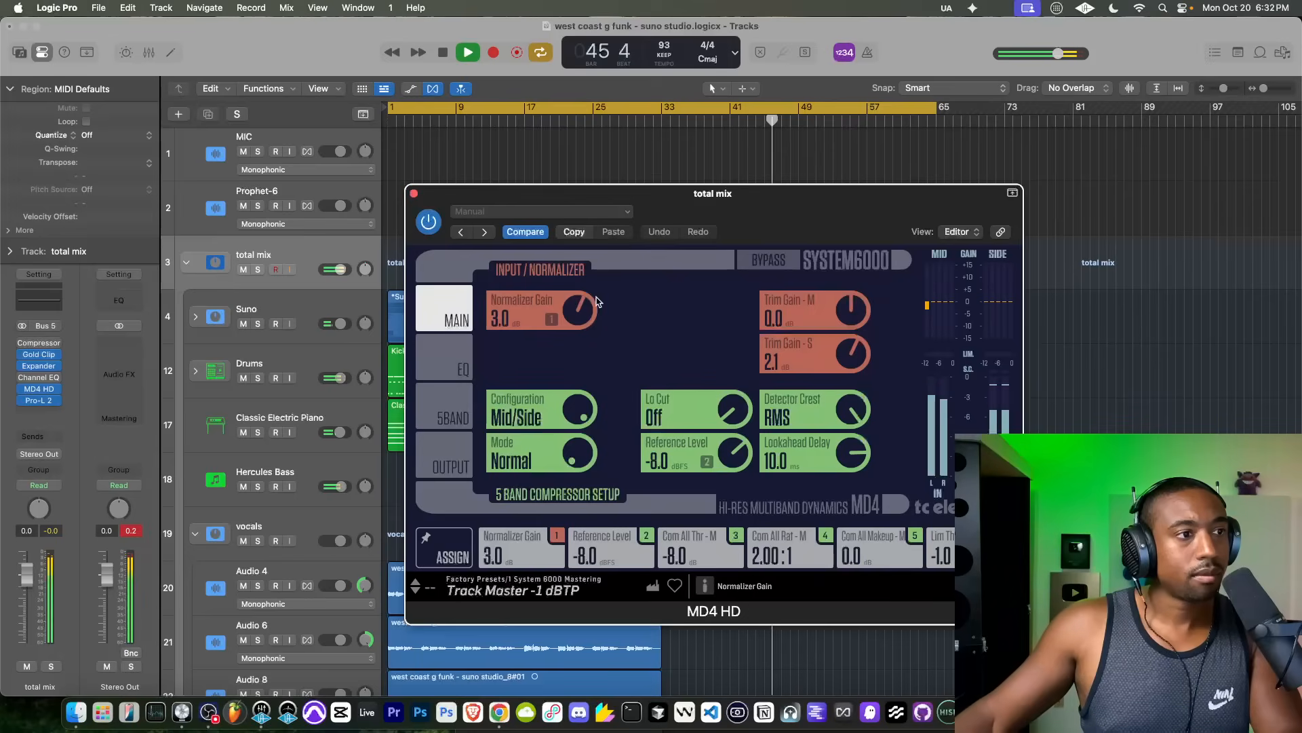
{"action": "left_click", "coordinate": [575, 453]}
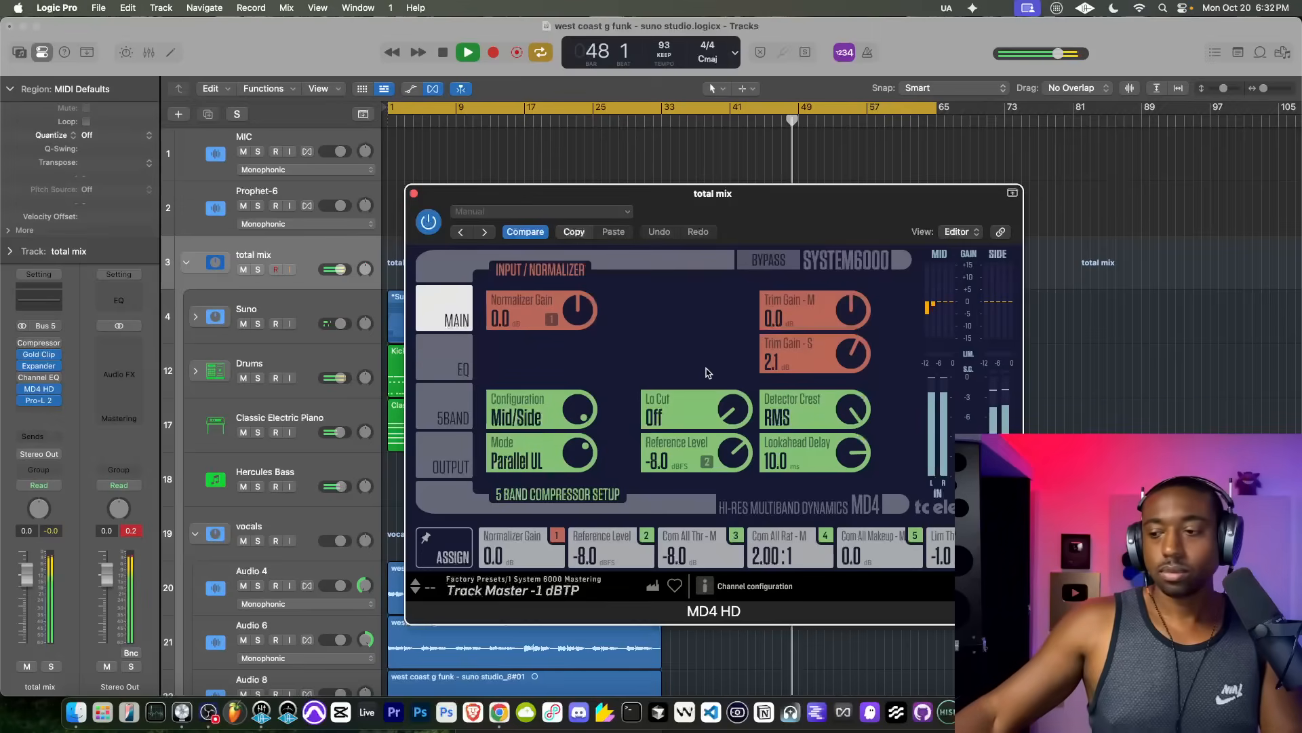
{"action": "left_click_drag", "start_coordinate": [839, 377], "coordinate": [847, 332]}
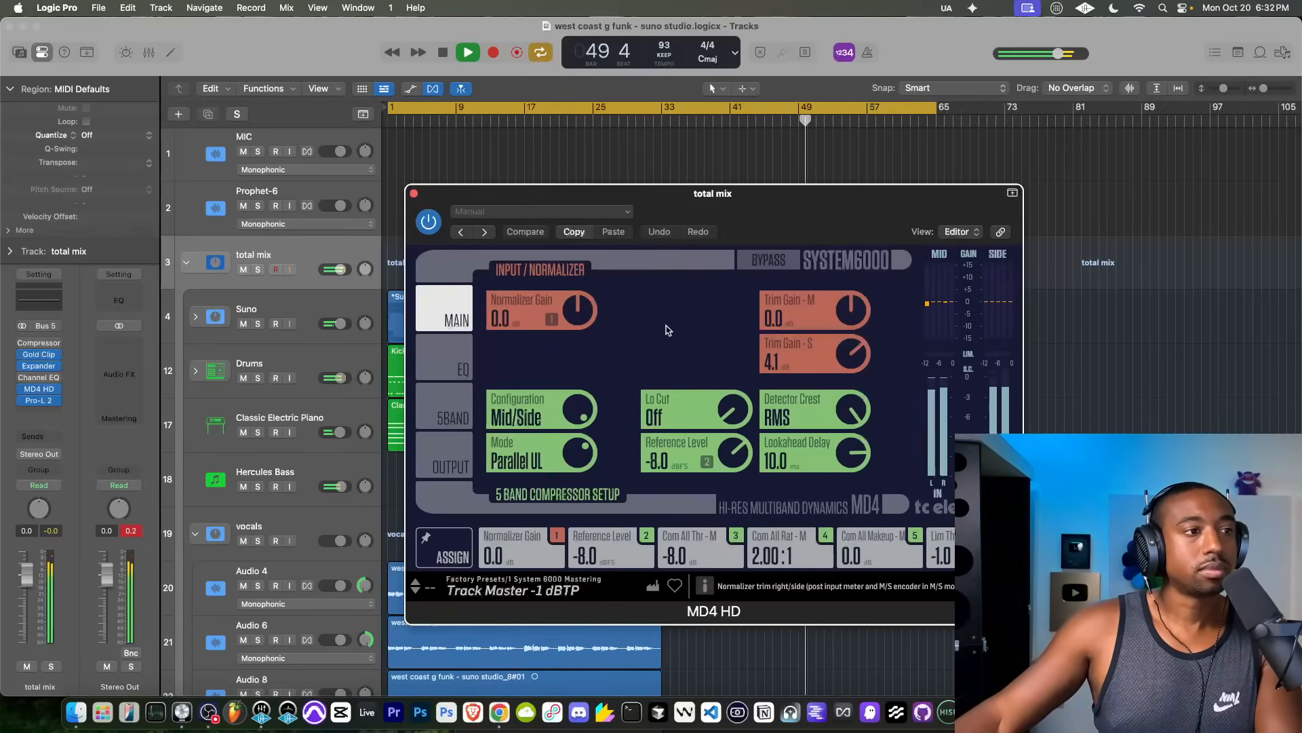
Step: Set MD4 HD's output limiter gain to 3.3 dB and its limiter threshold to -0.1 dB
{"action": "left_click", "coordinate": [448, 463]}
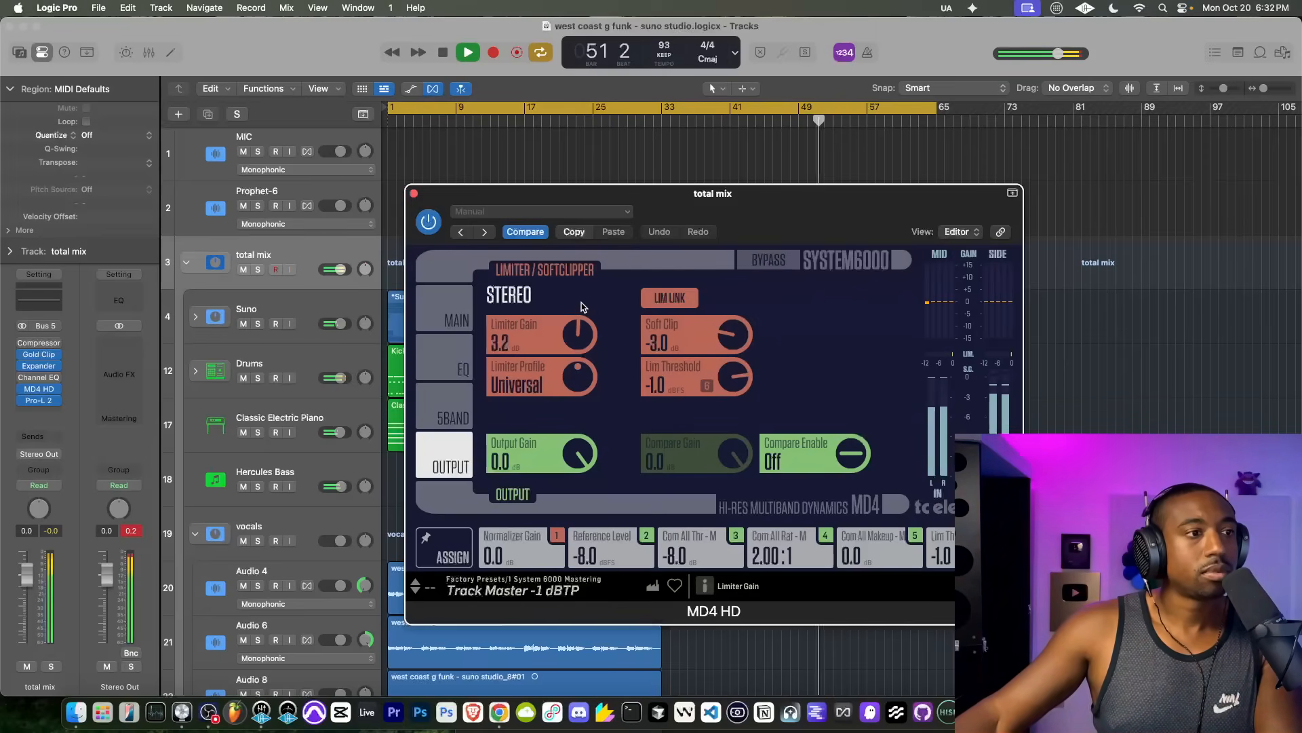
{"action": "left_click_drag", "start_coordinate": [581, 301], "coordinate": [581, 300]}
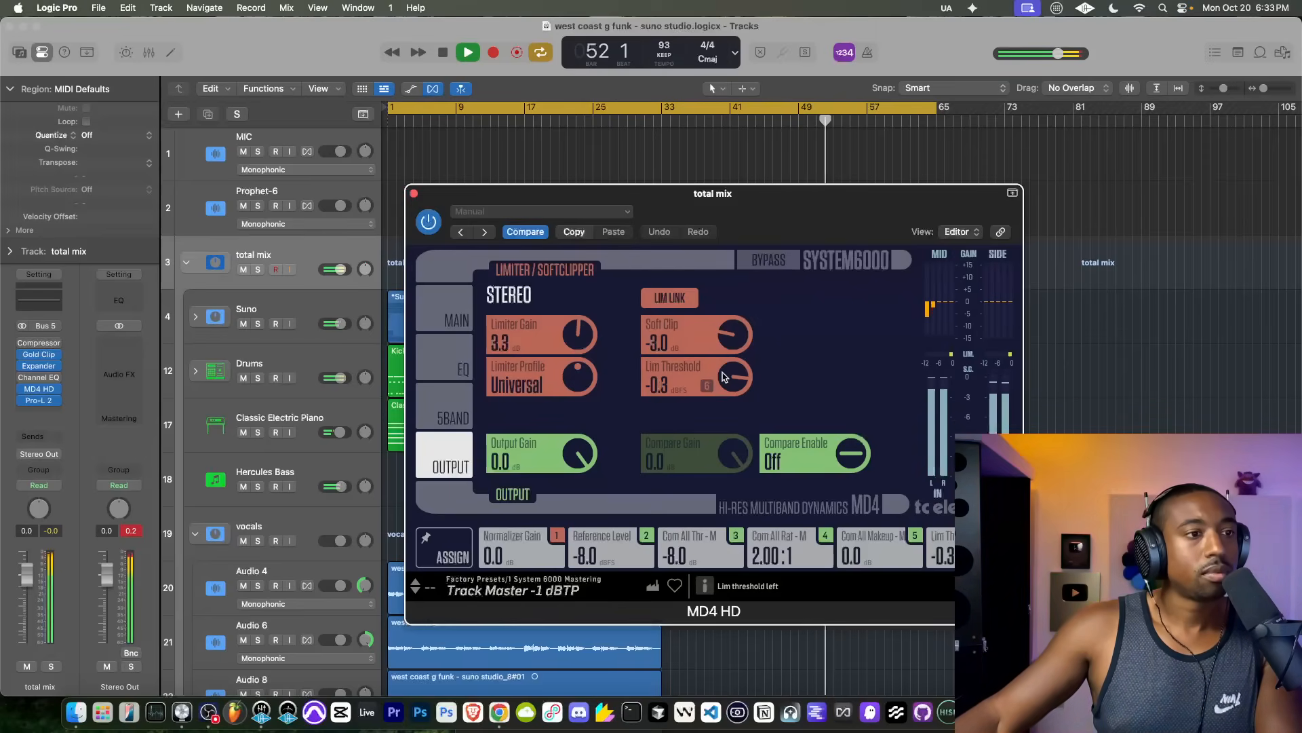
{"action": "scroll", "coordinate": [723, 373], "scroll_direction": "down", "scroll_amount": 1}
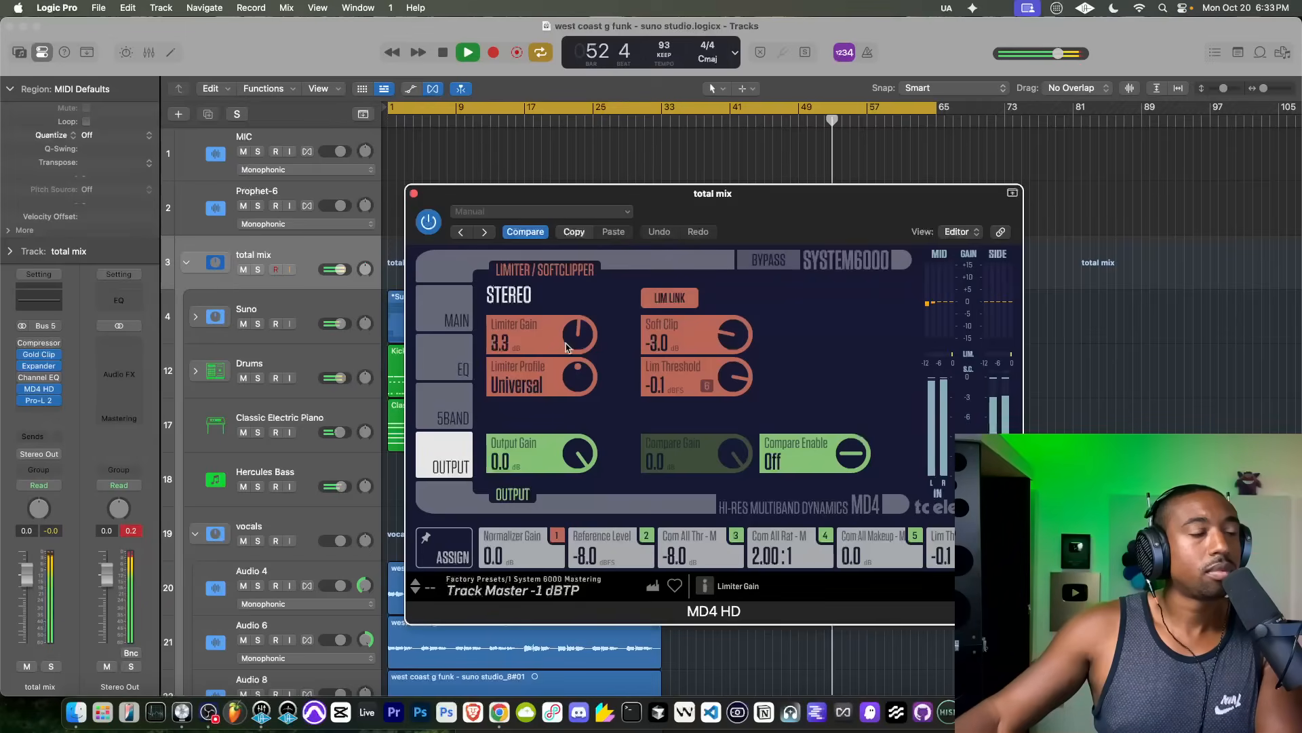
Step: Set MD4 HD's side trim gain to 4.6 dB, then try raising the normalizer gain and return it to 0.0 dB
{"action": "left_click", "coordinate": [444, 315]}
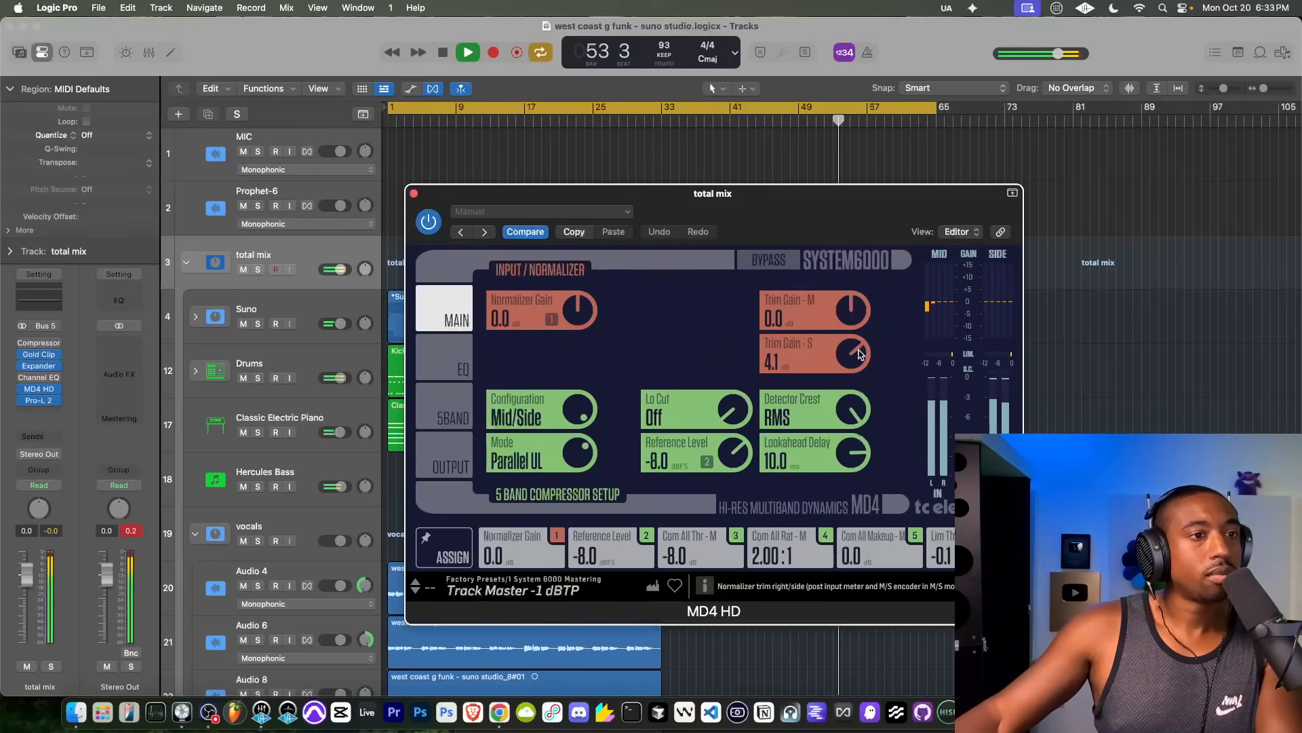
{"action": "left_click_drag", "start_coordinate": [852, 361], "coordinate": [818, 409]}
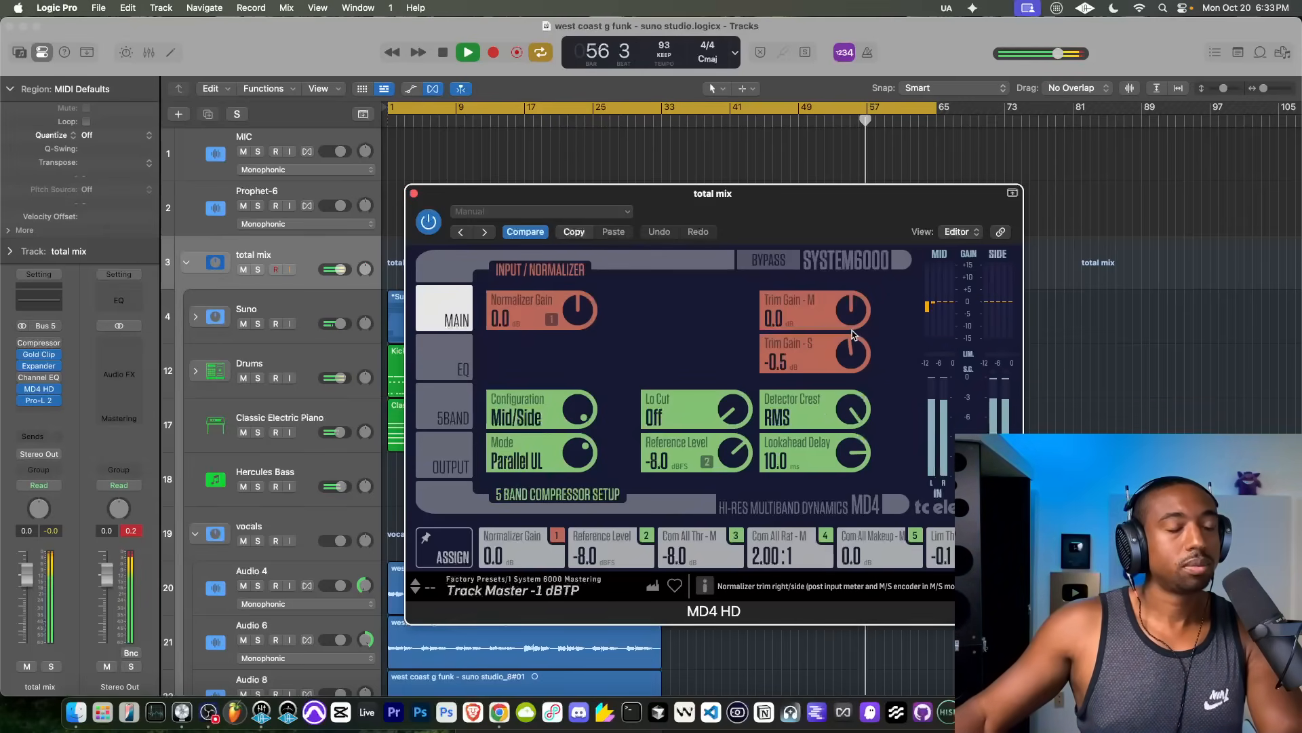
{"action": "left_click_drag", "start_coordinate": [853, 338], "coordinate": [857, 314]}
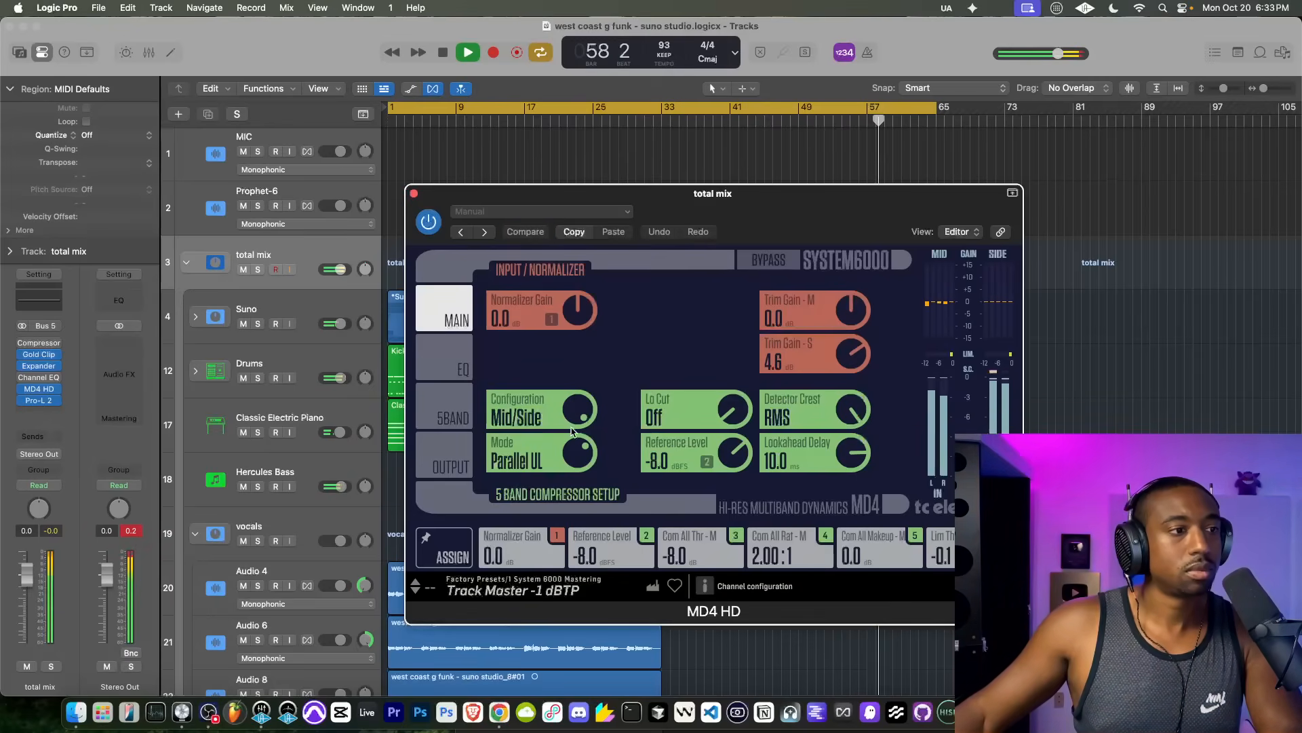
{"action": "mouse_move", "coordinate": [573, 449]}
{"action": "left_mouse_down"}
{"action": "mouse_move", "coordinate": [553, 487]}
{"action": "mouse_move", "coordinate": [583, 427]}
{"action": "left_mouse_up"}
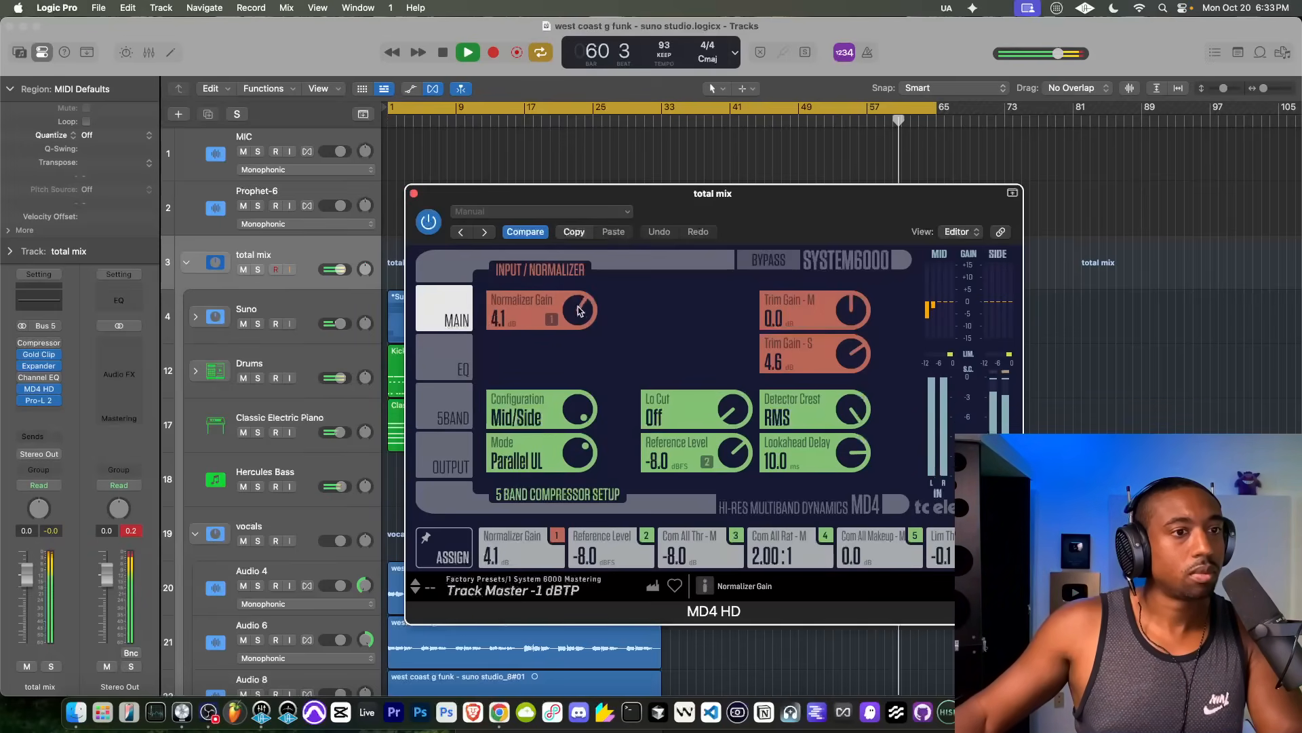
{"action": "left_click_drag", "start_coordinate": [578, 307], "coordinate": [570, 327]}
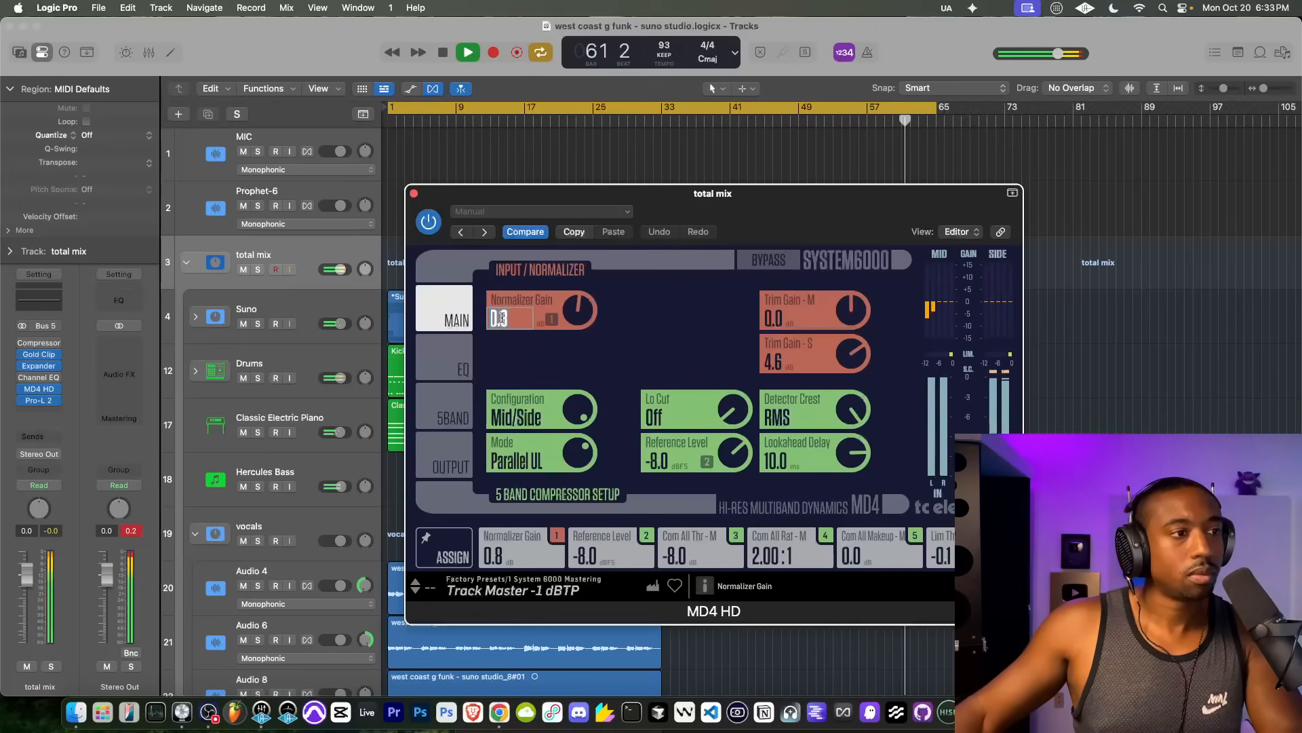
Step: Check MD4 HD's five-band compressor settings, move the plug-in directly after Gold Clip on the total mix, and close its window
{"action": "left_click", "coordinate": [459, 388]}
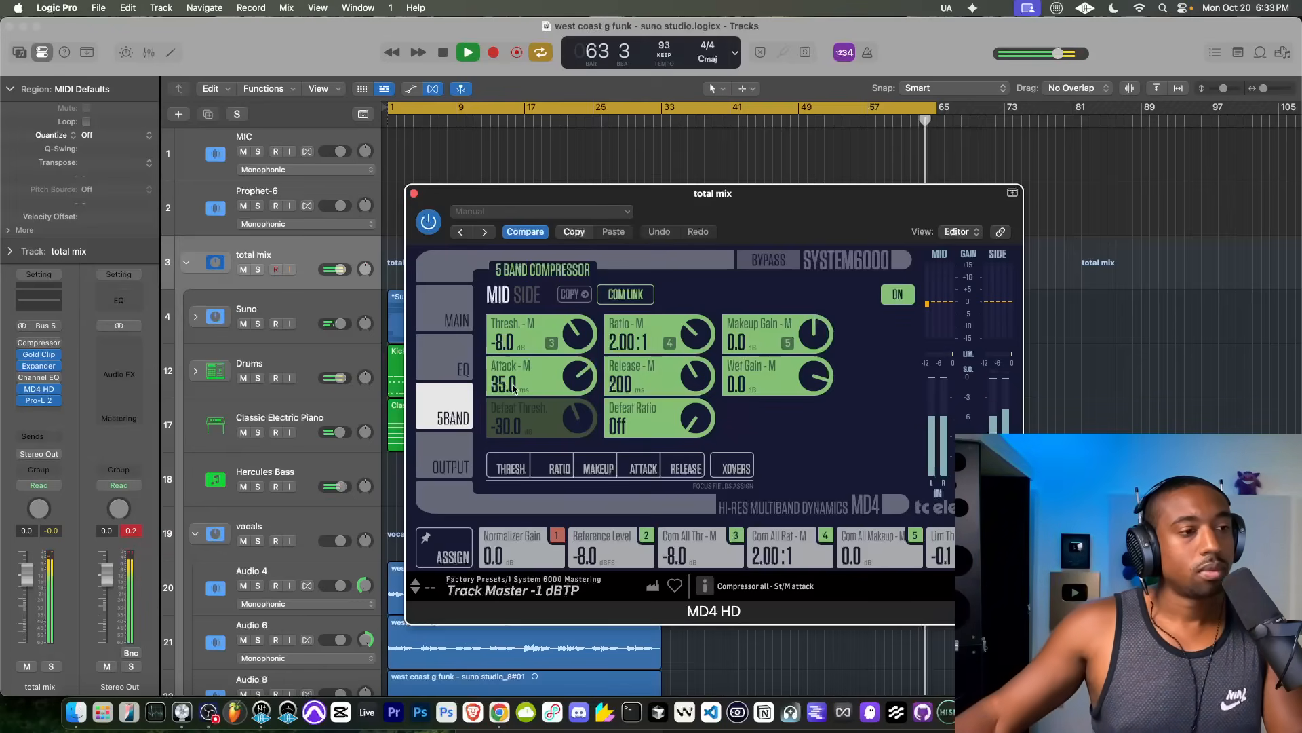
{"action": "left_click", "coordinate": [448, 448]}
{"action": "left_click", "coordinate": [414, 194]}
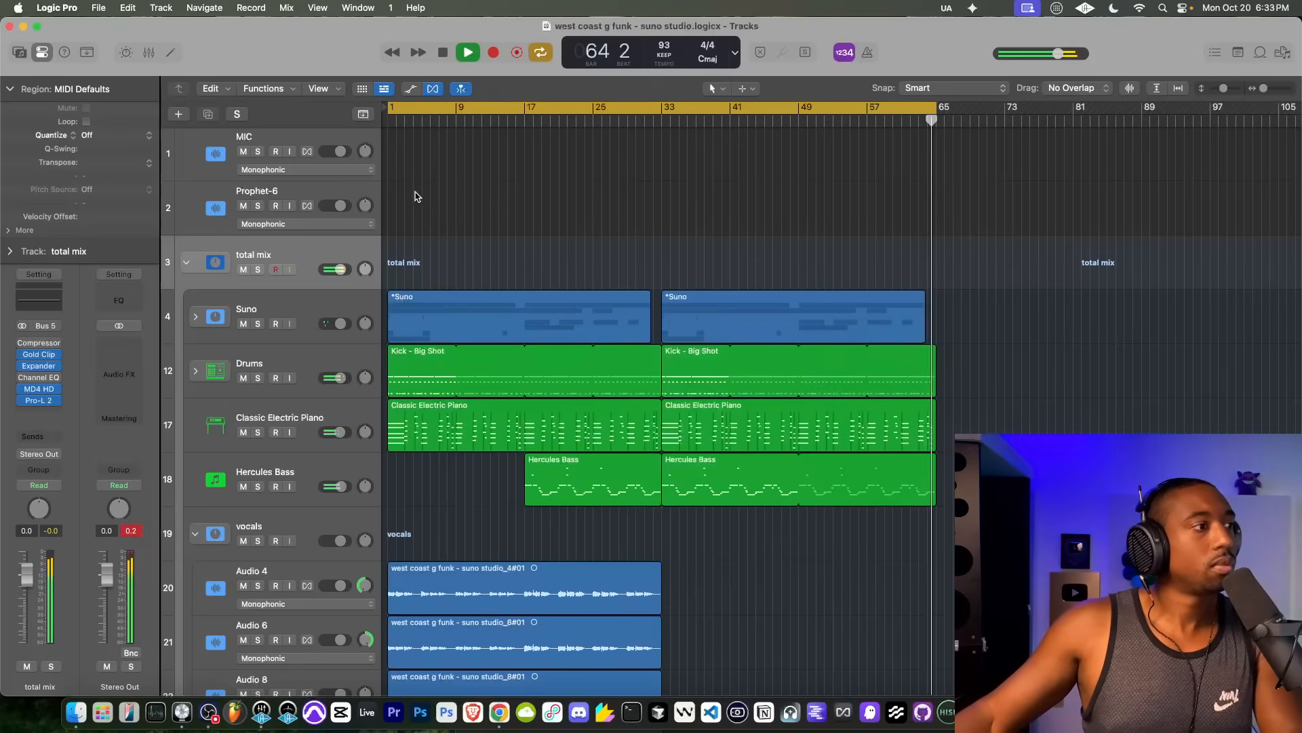
{"action": "left_click_drag", "start_coordinate": [38, 391], "coordinate": [39, 359]}
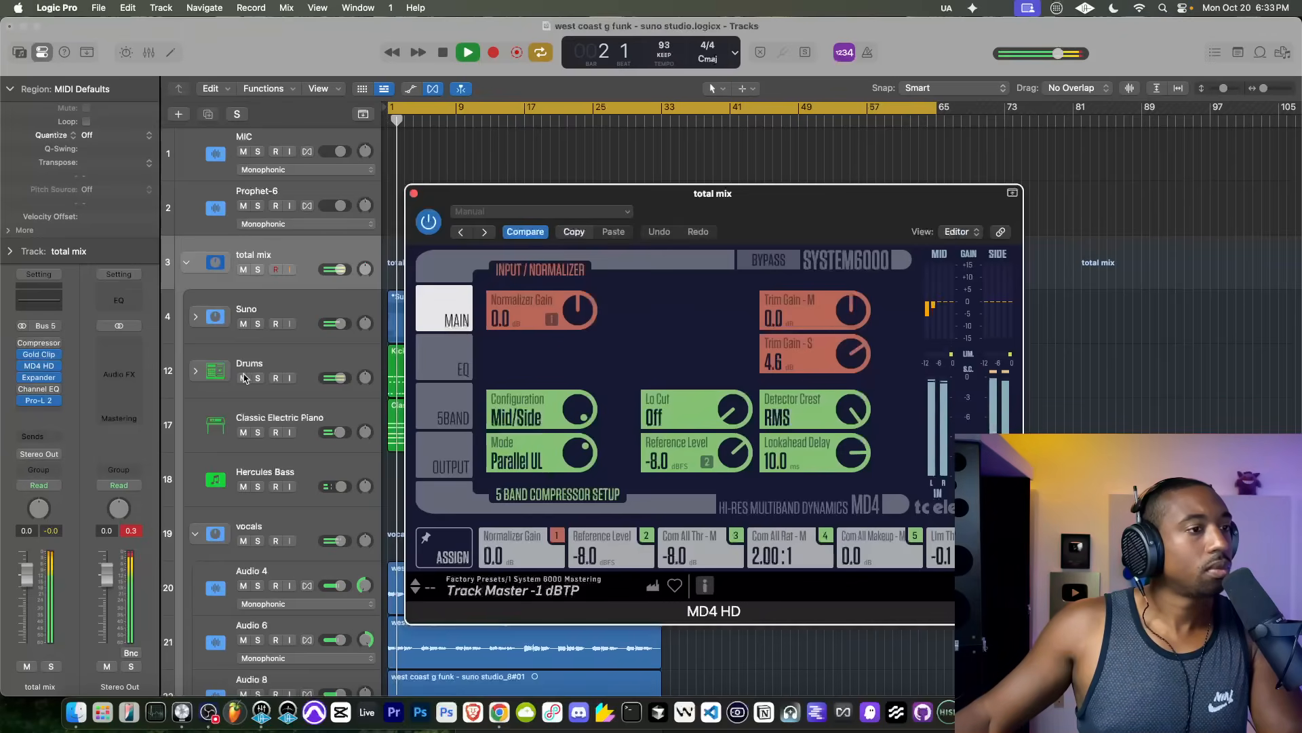
{"action": "left_click", "coordinate": [414, 194]}
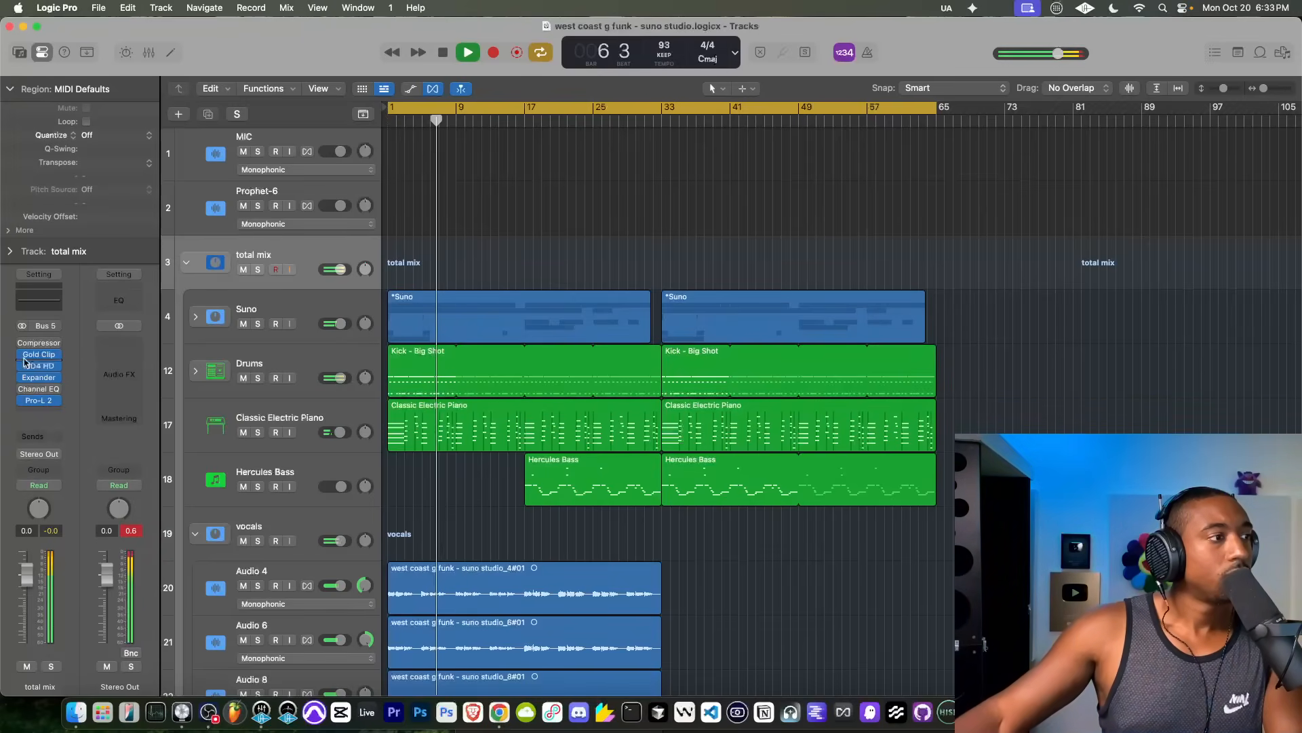
Step: Try the Channel EQ on the total mix stack, return it to bypass, and close its window
{"action": "left_click", "coordinate": [38, 392]}
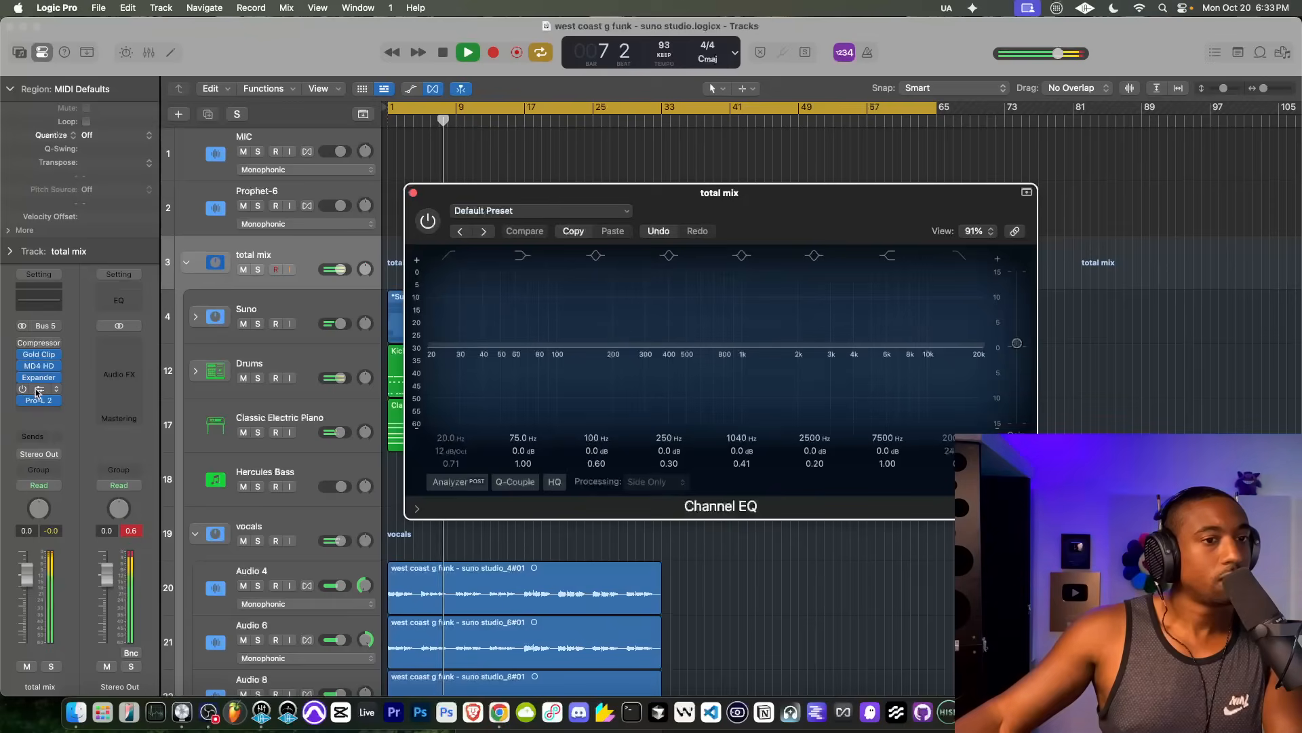
{"action": "left_click", "coordinate": [427, 221]}
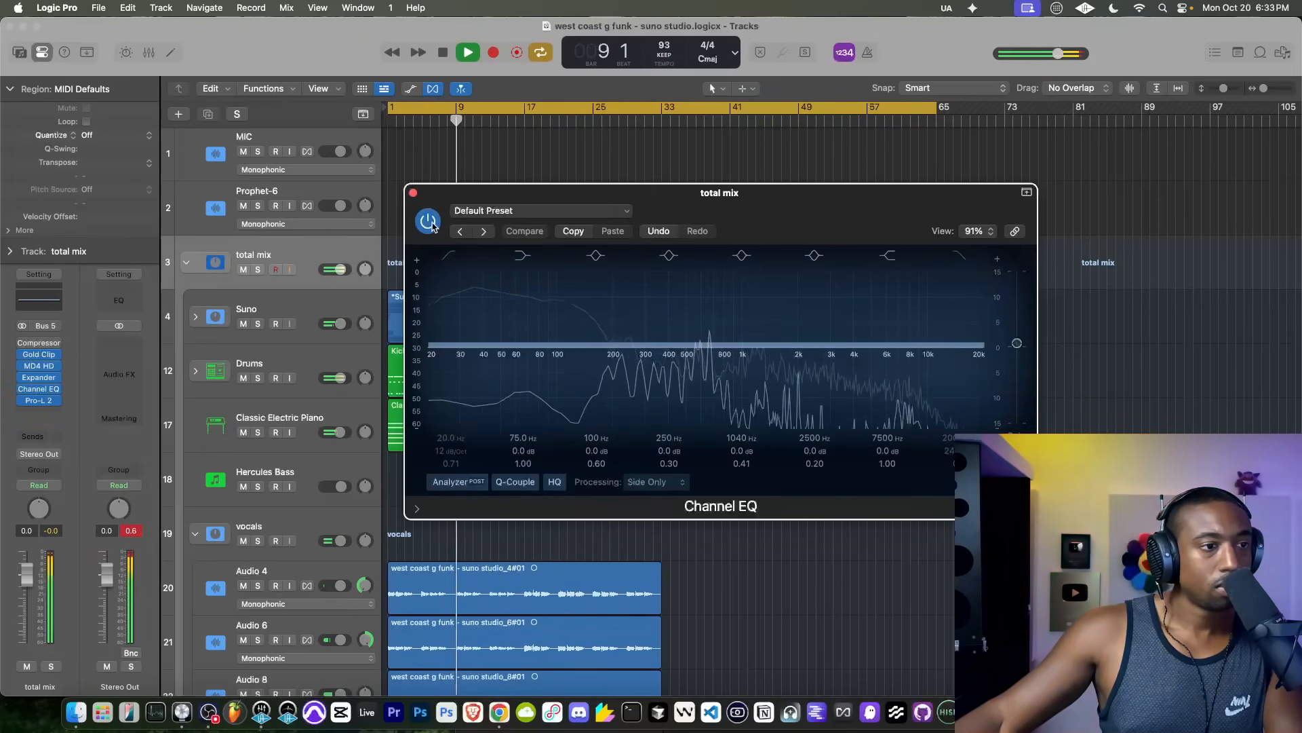
{"action": "left_click", "coordinate": [429, 222]}
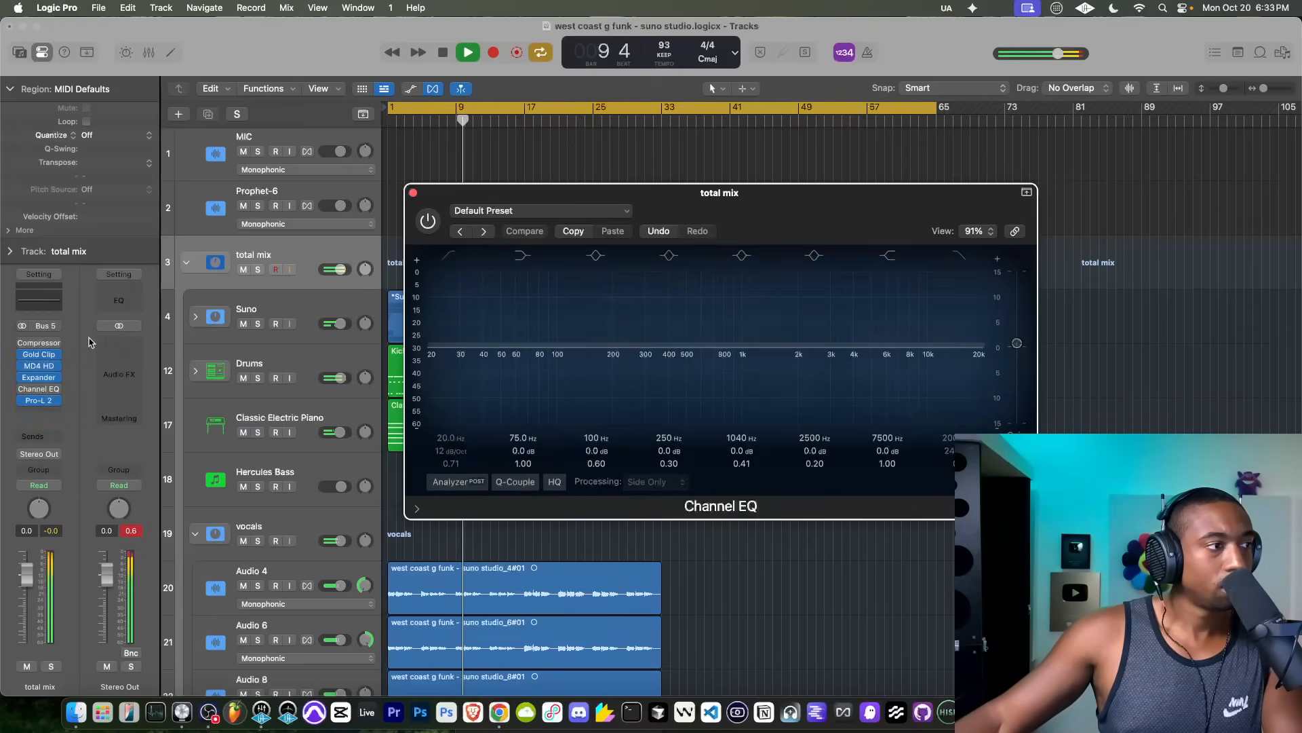
{"action": "left_click", "coordinate": [413, 194]}
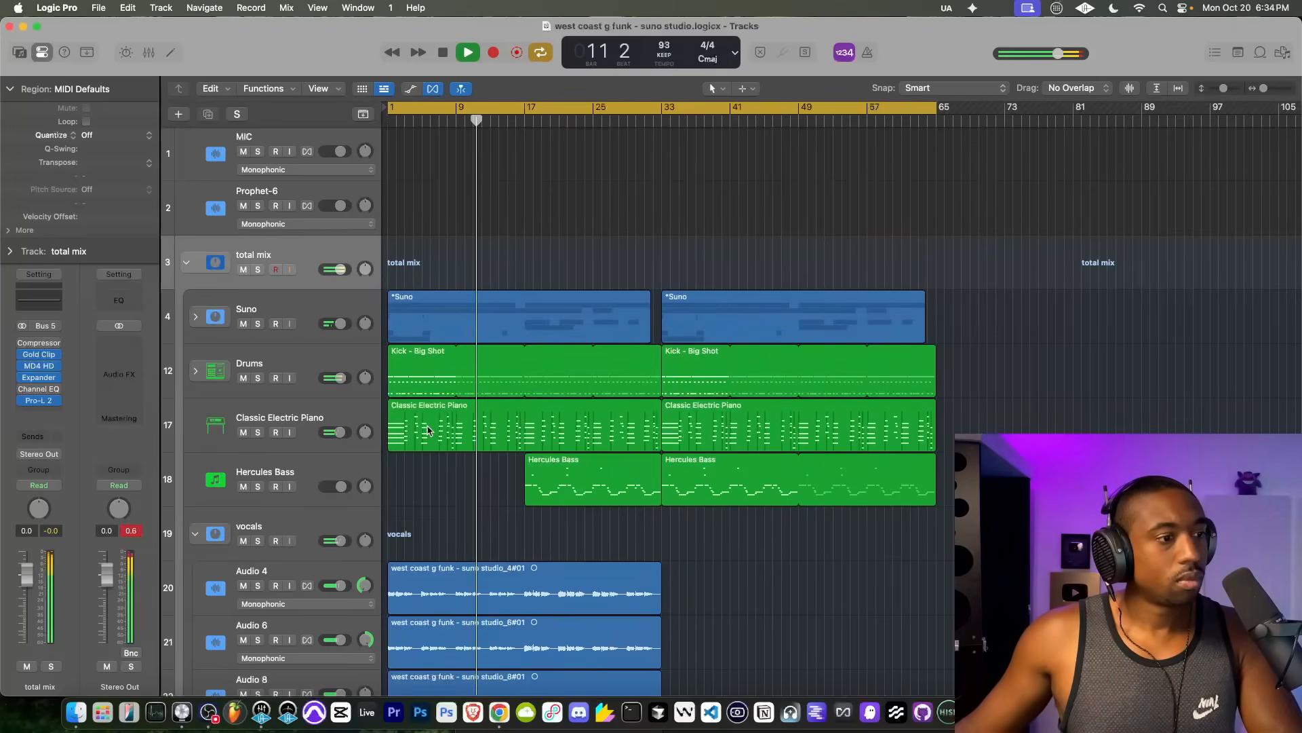
Step: Select the Audio 4 and Audio 6 vocal tracks together
{"action": "scroll", "coordinate": [428, 429], "scroll_direction": "down", "scroll_amount": 5}
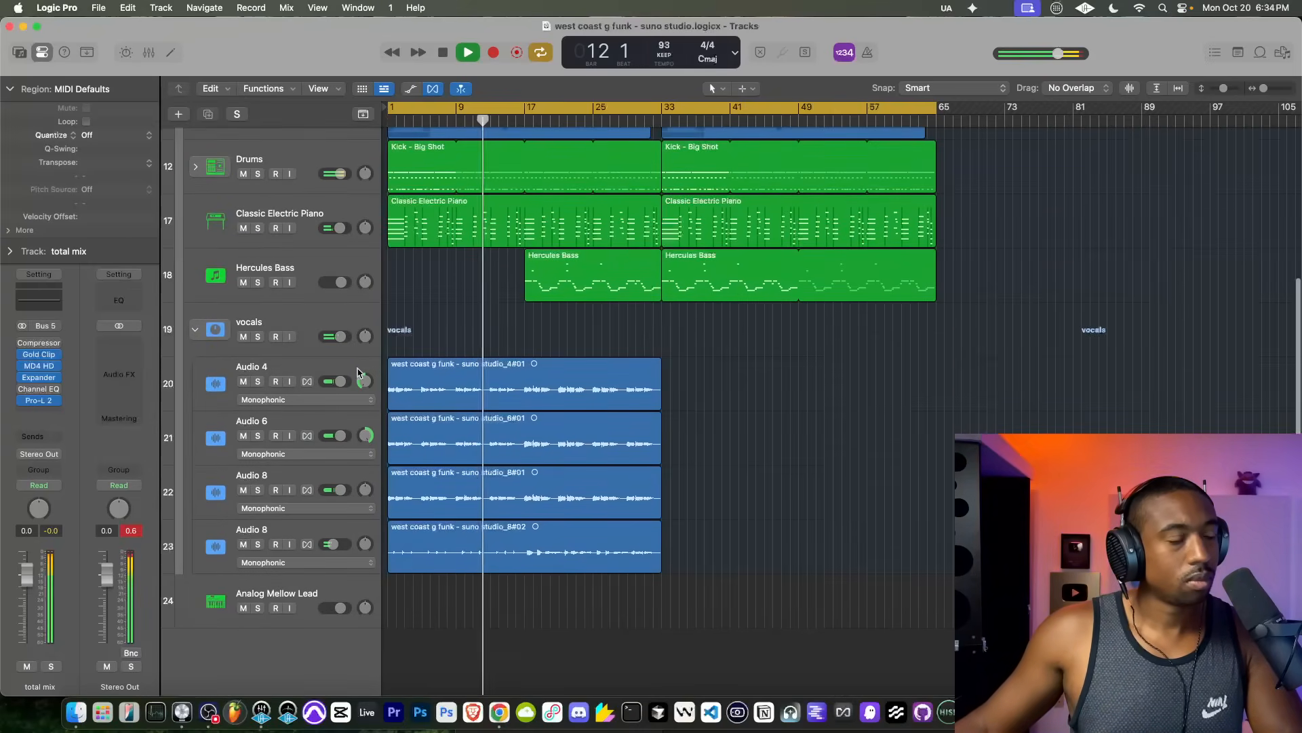
{"action": "left_click", "coordinate": [325, 370]}
{"action": "left_click", "coordinate": [318, 424], "text": "shift"}
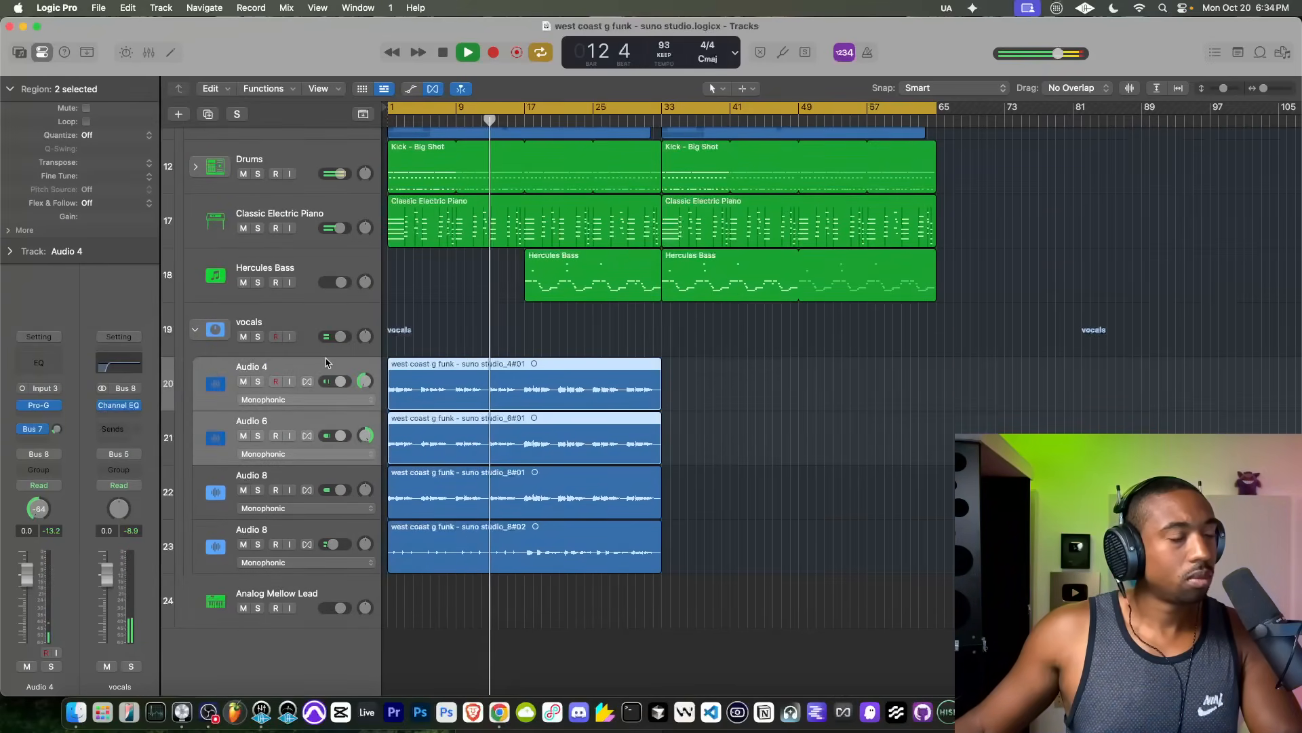
{"action": "scroll", "coordinate": [457, 349], "scroll_direction": "up", "scroll_amount": 3}
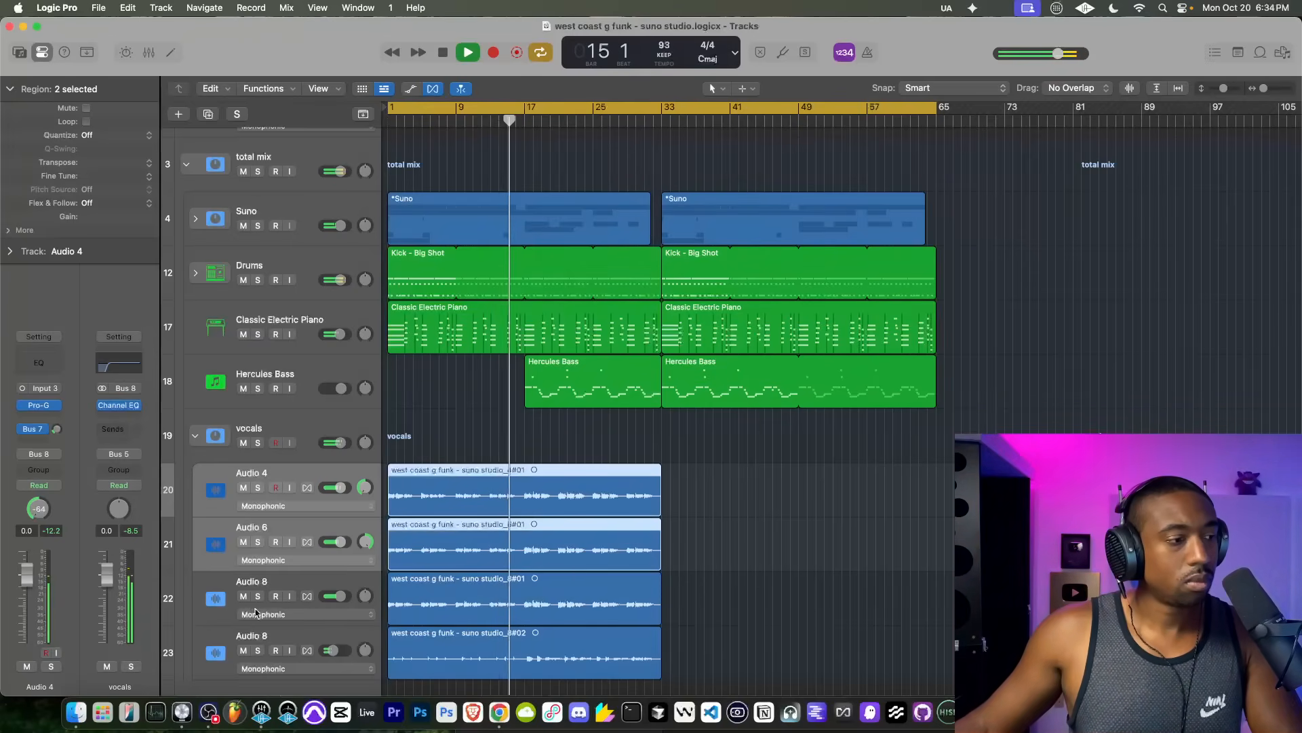
{"action": "right_click", "coordinate": [262, 710]}
{"action": "left_click", "coordinate": [266, 675]}
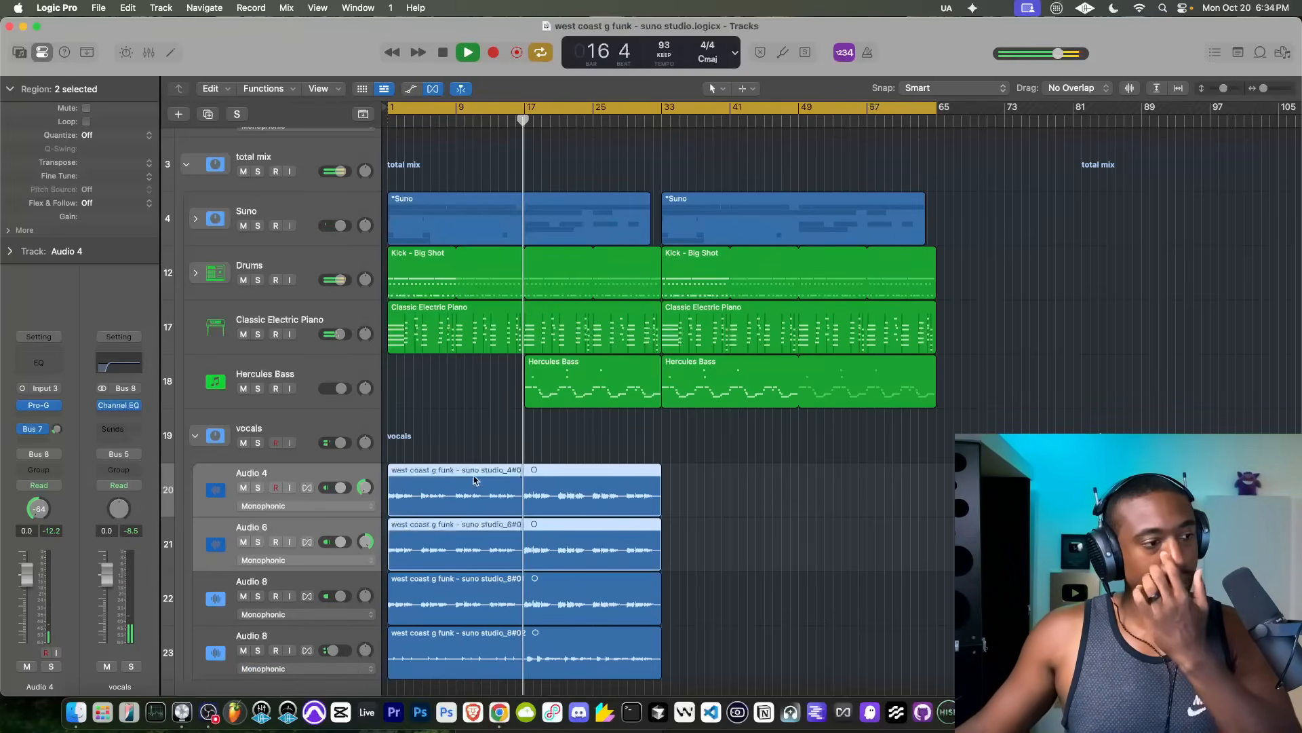
{"action": "scroll", "coordinate": [225, 636], "scroll_direction": "up", "scroll_amount": 3}
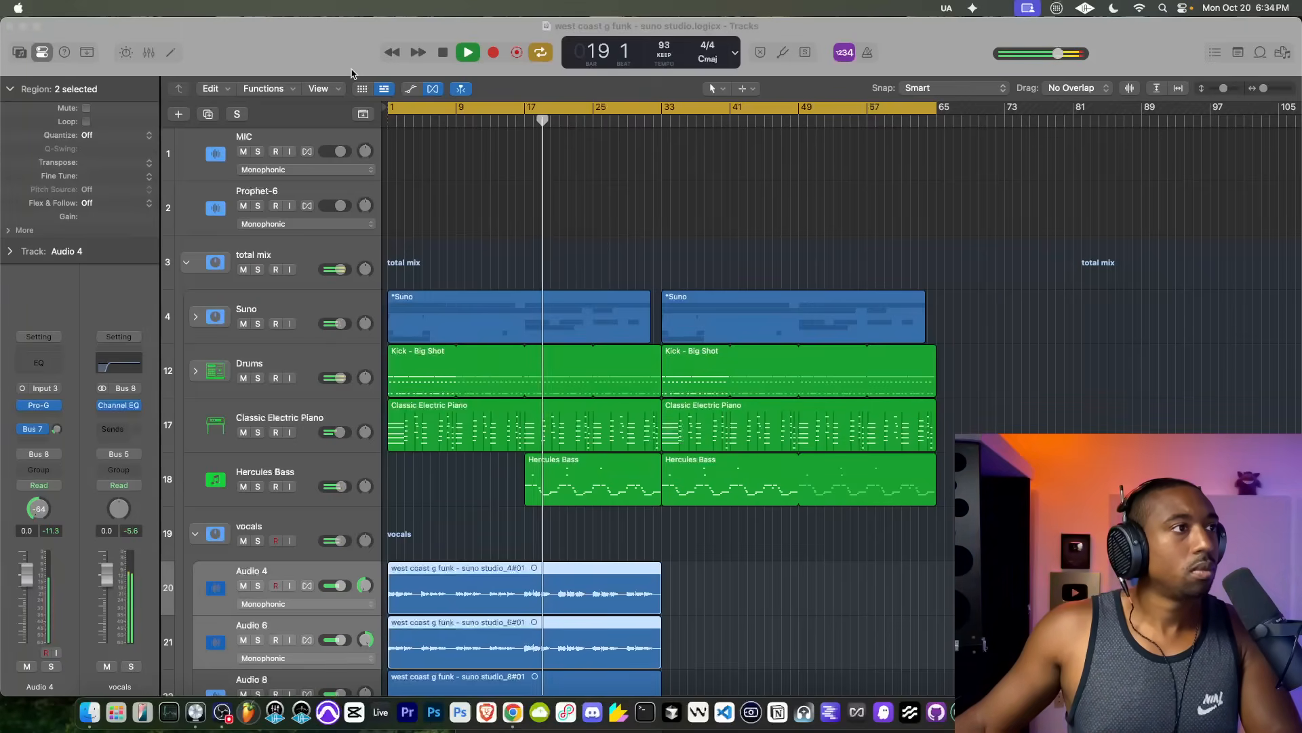
Step: Check the Pro-L 2 limiter on the total mix during playback and close its window
{"action": "left_click", "coordinate": [328, 308]}
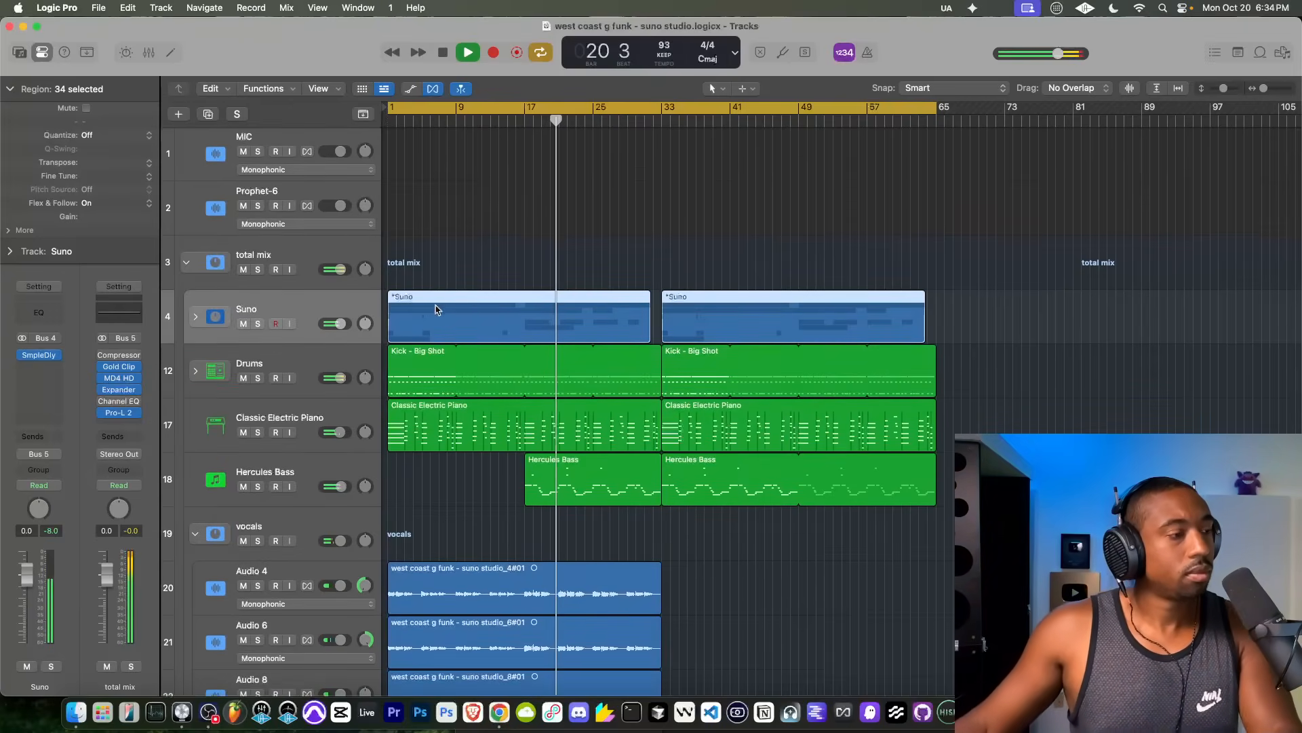
{"action": "left_click", "coordinate": [124, 415]}
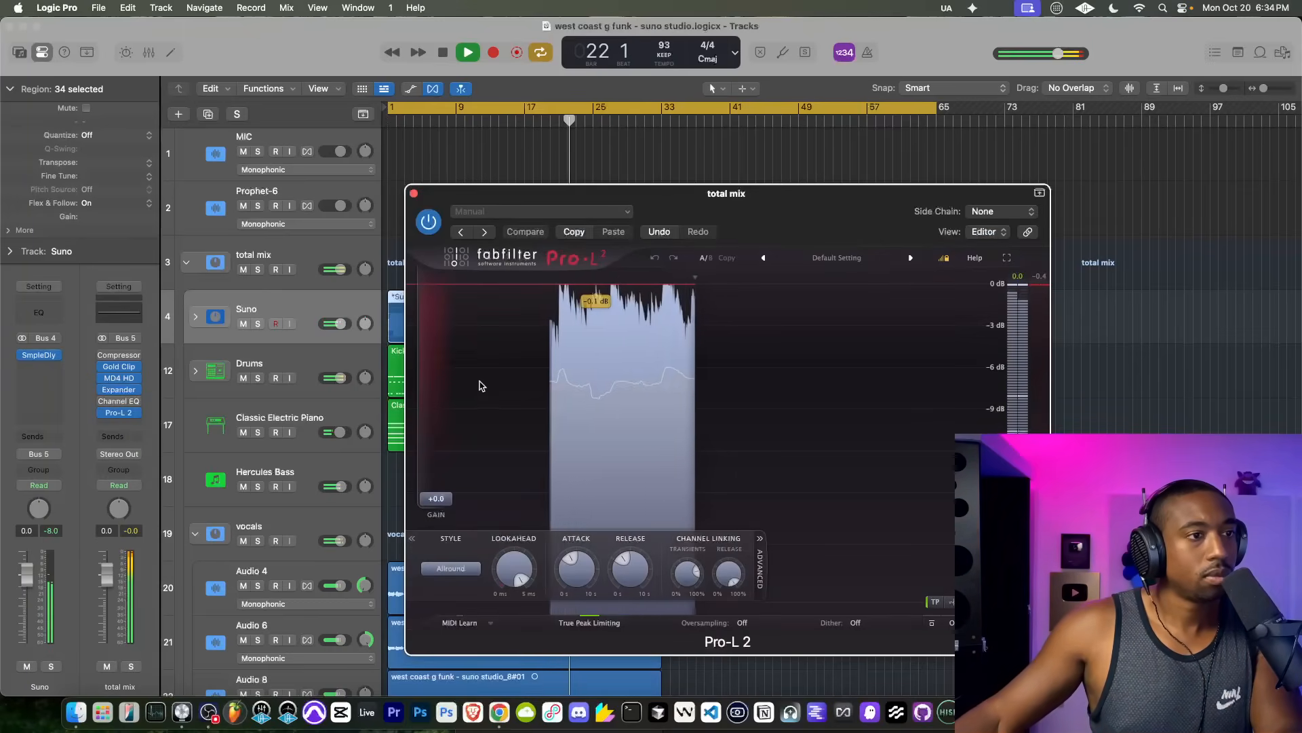
{"action": "left_click", "coordinate": [414, 193]}
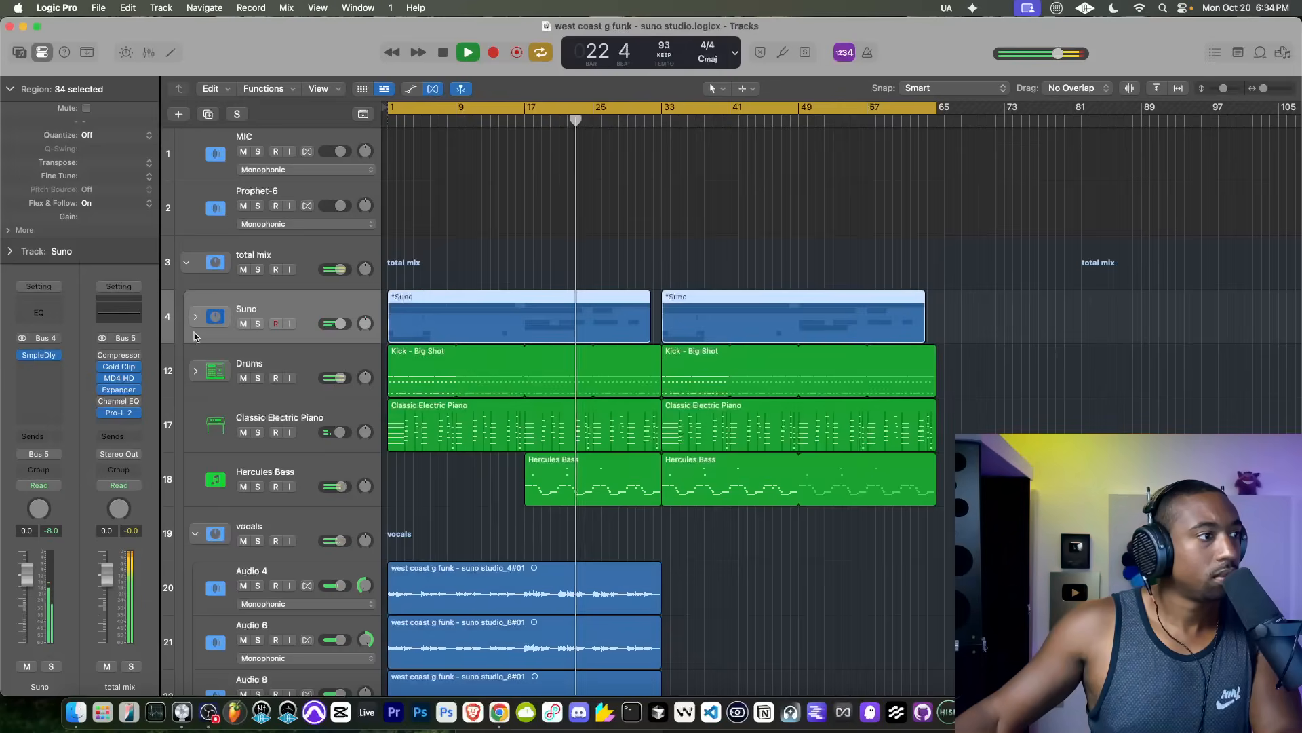
Step: Set the soft clip in MD4 HD's output section on the total mix to 3.0 dB and close the plug-in
{"action": "left_click", "coordinate": [118, 378]}
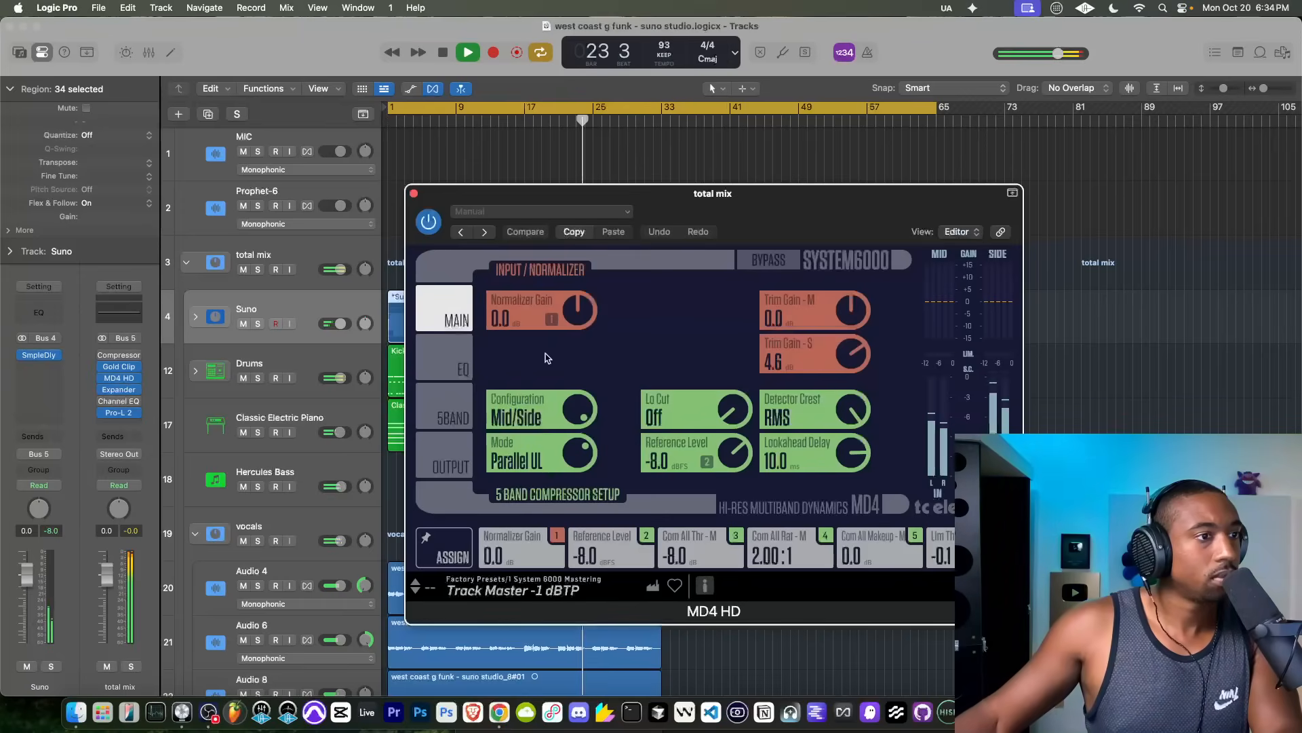
{"action": "left_click", "coordinate": [462, 448]}
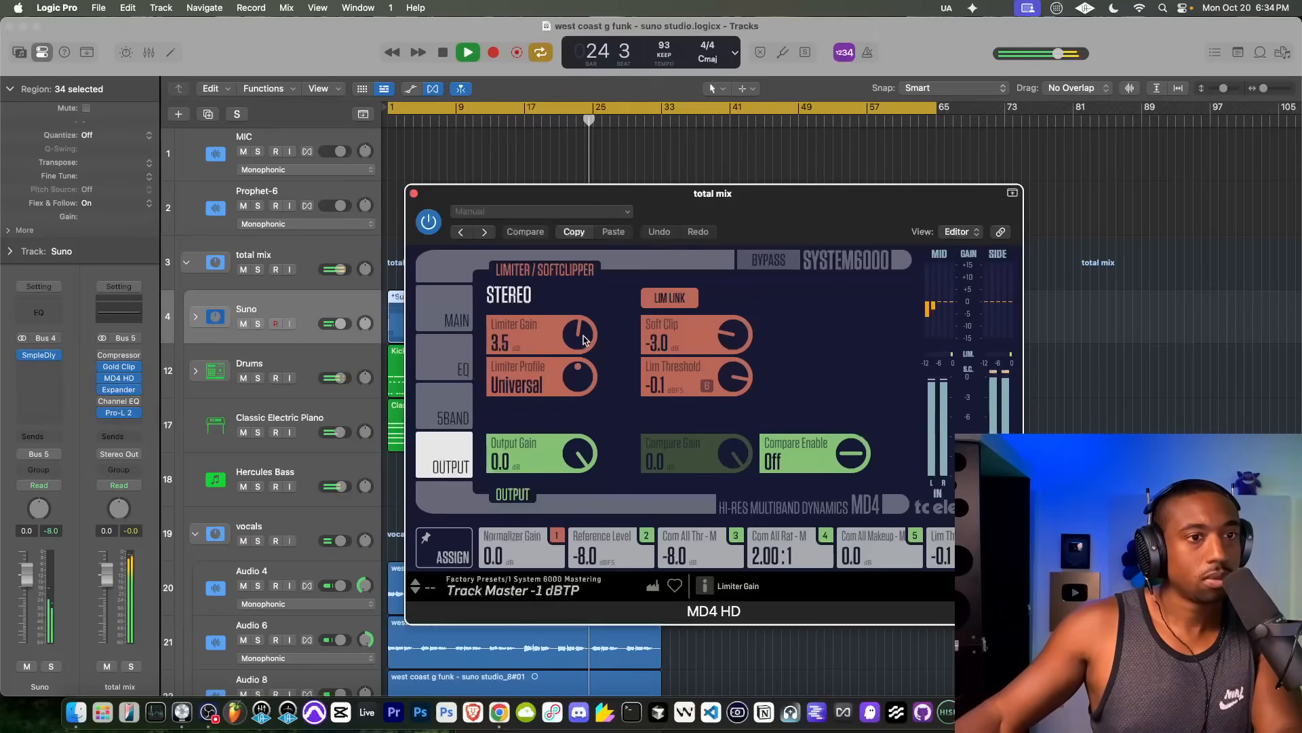
{"action": "left_click_drag", "start_coordinate": [733, 337], "coordinate": [734, 330]}
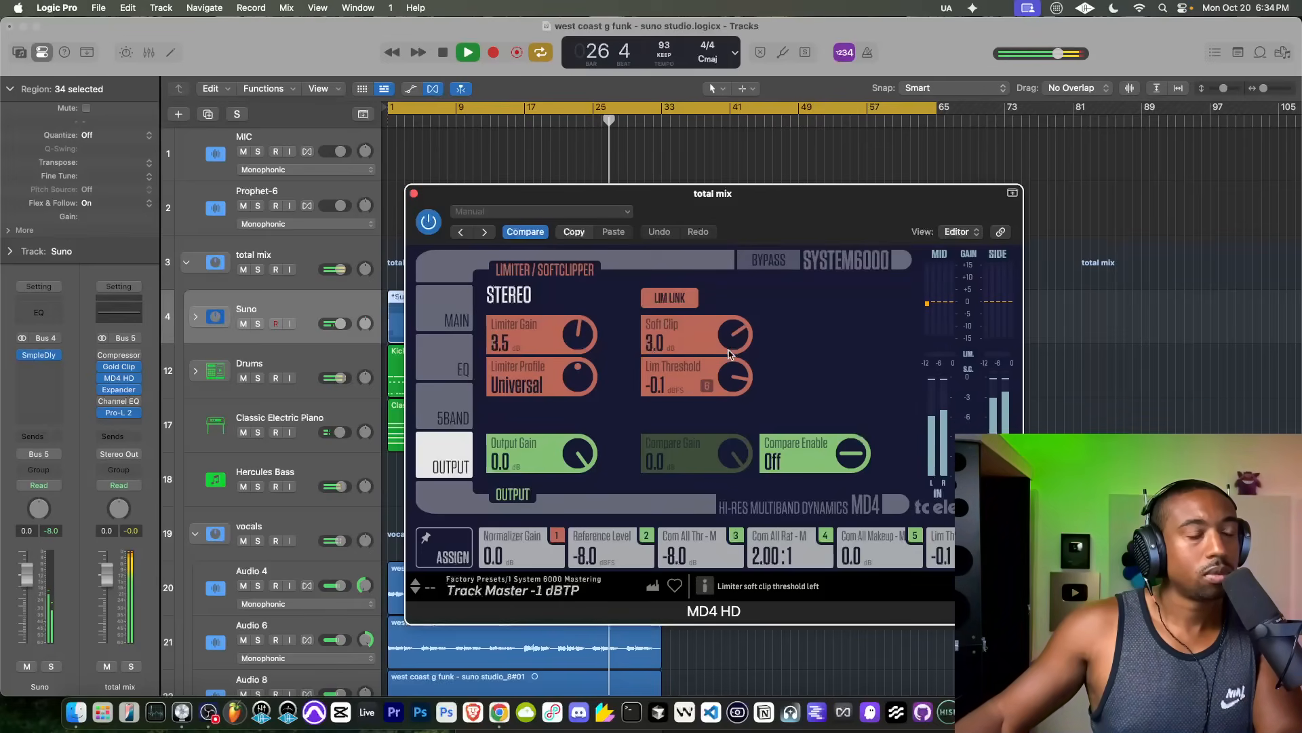
{"action": "left_click", "coordinate": [414, 194]}
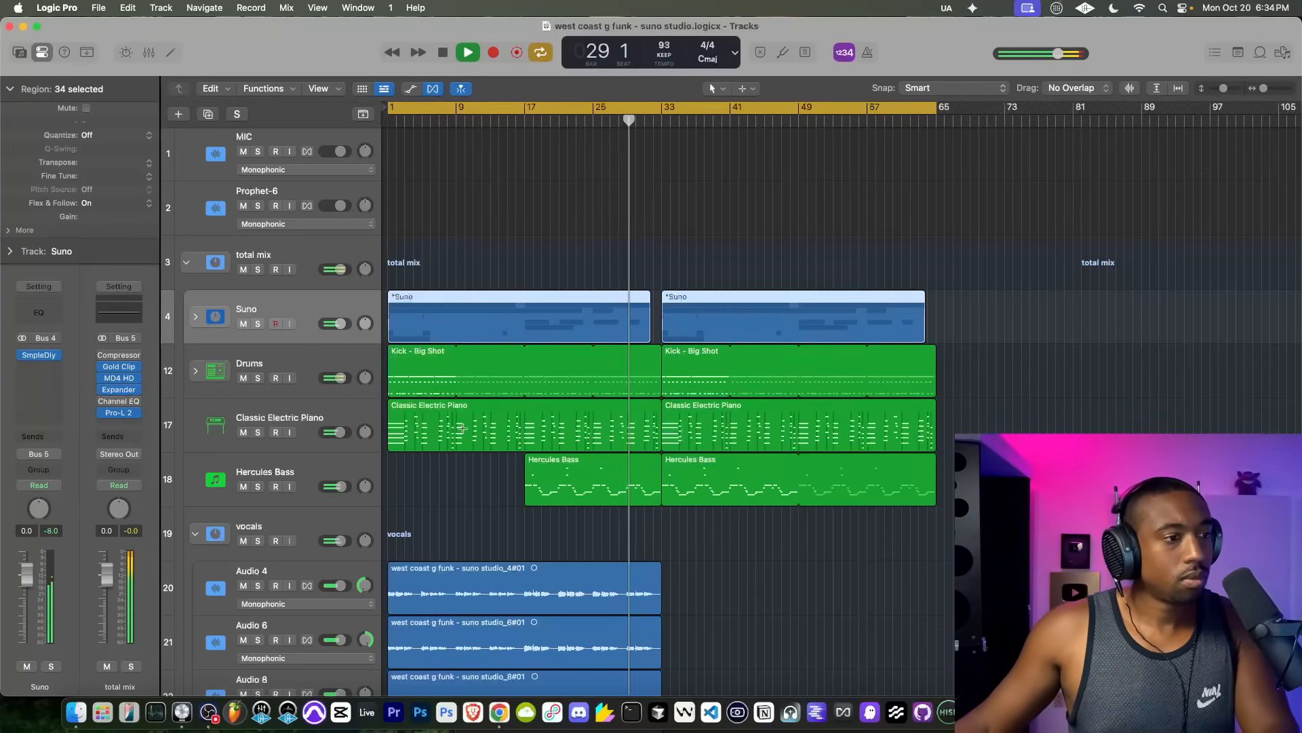
Step: Slightly adjust the volume of the first Audio 8 track in the vocals stack
{"action": "scroll", "coordinate": [462, 427], "scroll_direction": "down", "scroll_amount": 3}
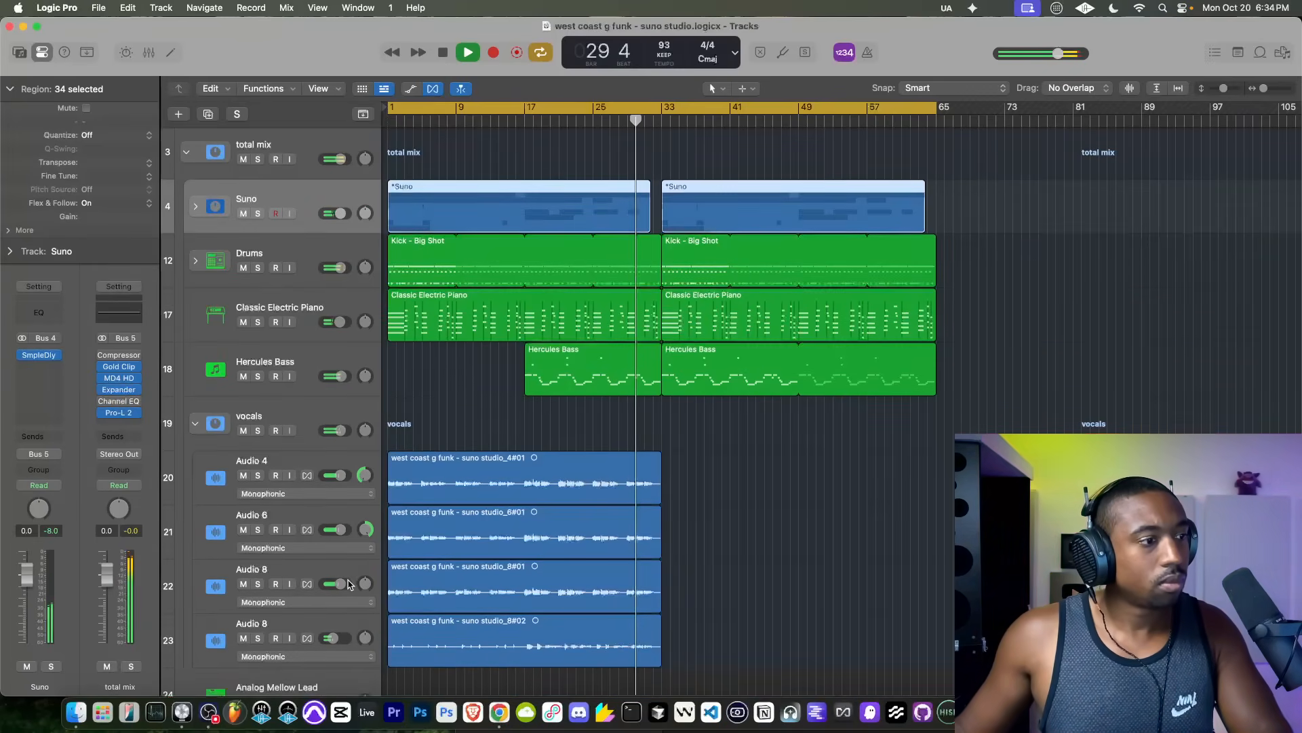
{"action": "left_click_drag", "start_coordinate": [348, 585], "coordinate": [344, 586]}
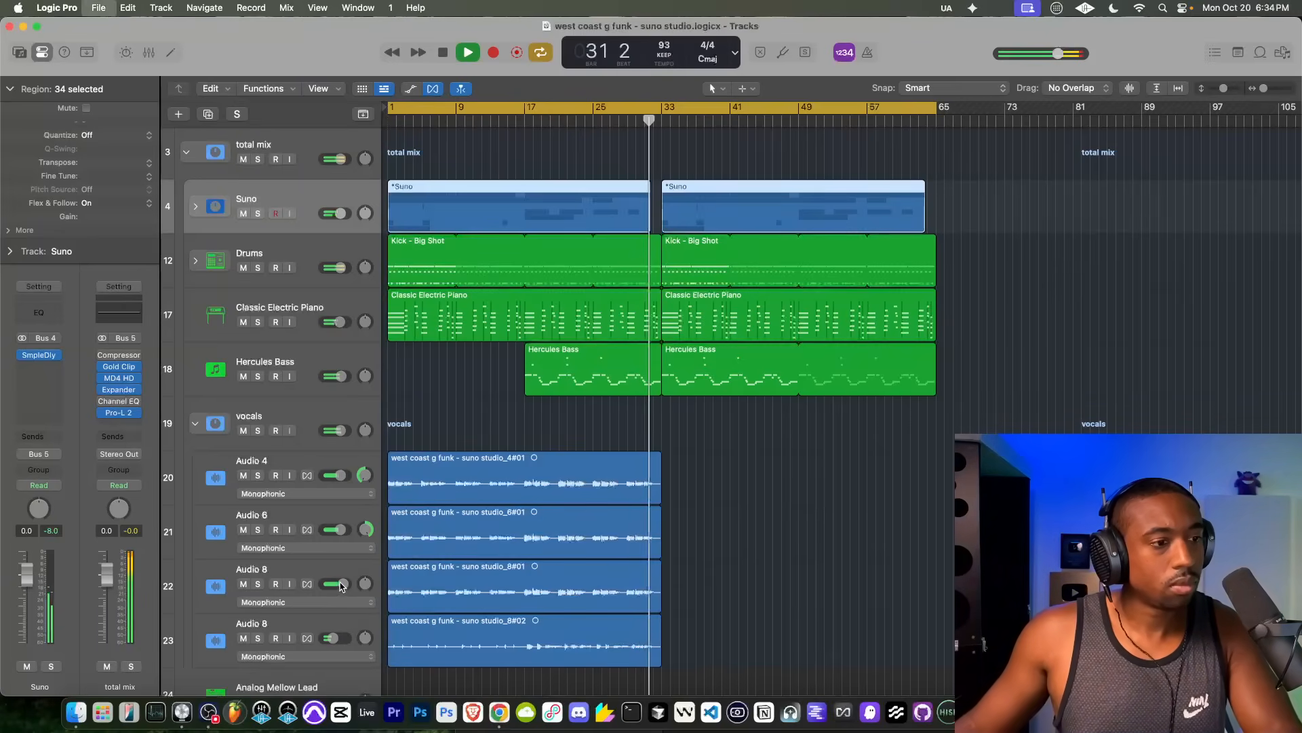
{"action": "scroll", "coordinate": [410, 490], "scroll_direction": "up", "scroll_amount": 3}
{"action": "scroll", "coordinate": [440, 366], "scroll_direction": "up", "scroll_amount": 1}
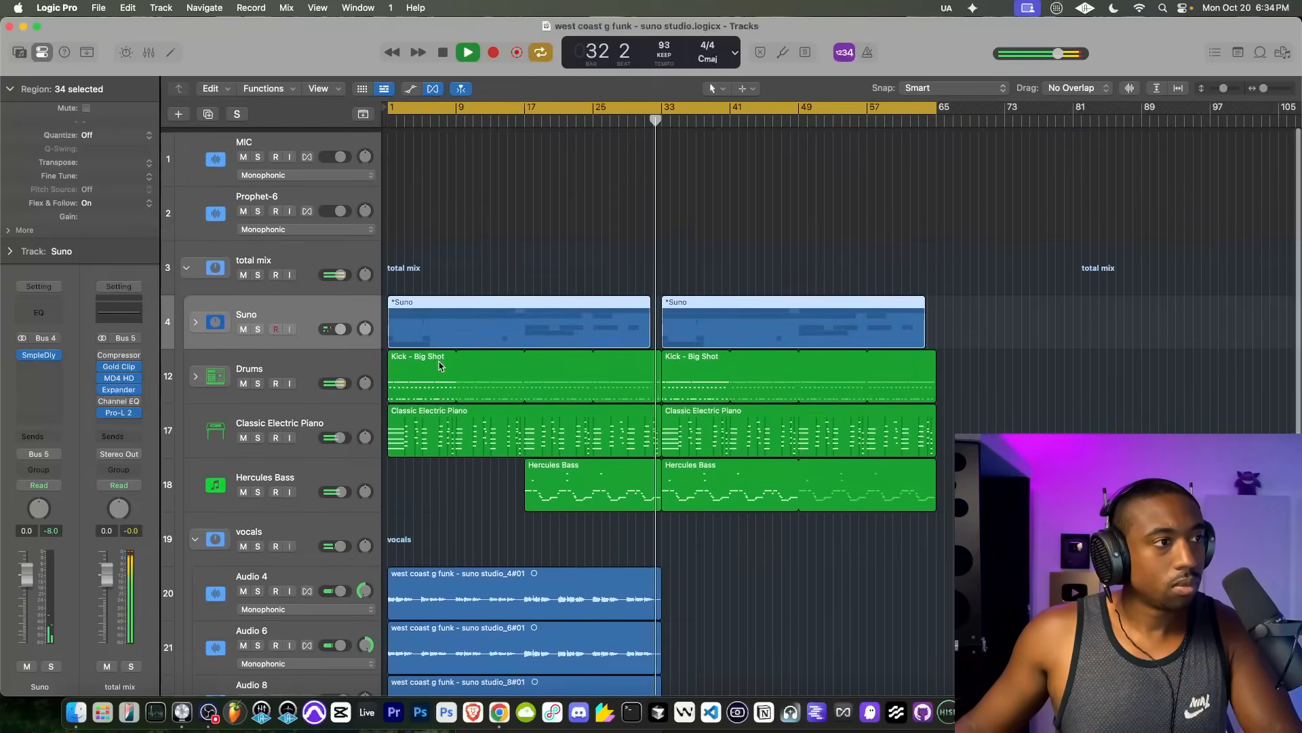
{"action": "scroll", "coordinate": [465, 306], "scroll_direction": "down", "scroll_amount": 1}
{"action": "scroll", "coordinate": [471, 289], "scroll_direction": "up", "scroll_amount": 1}
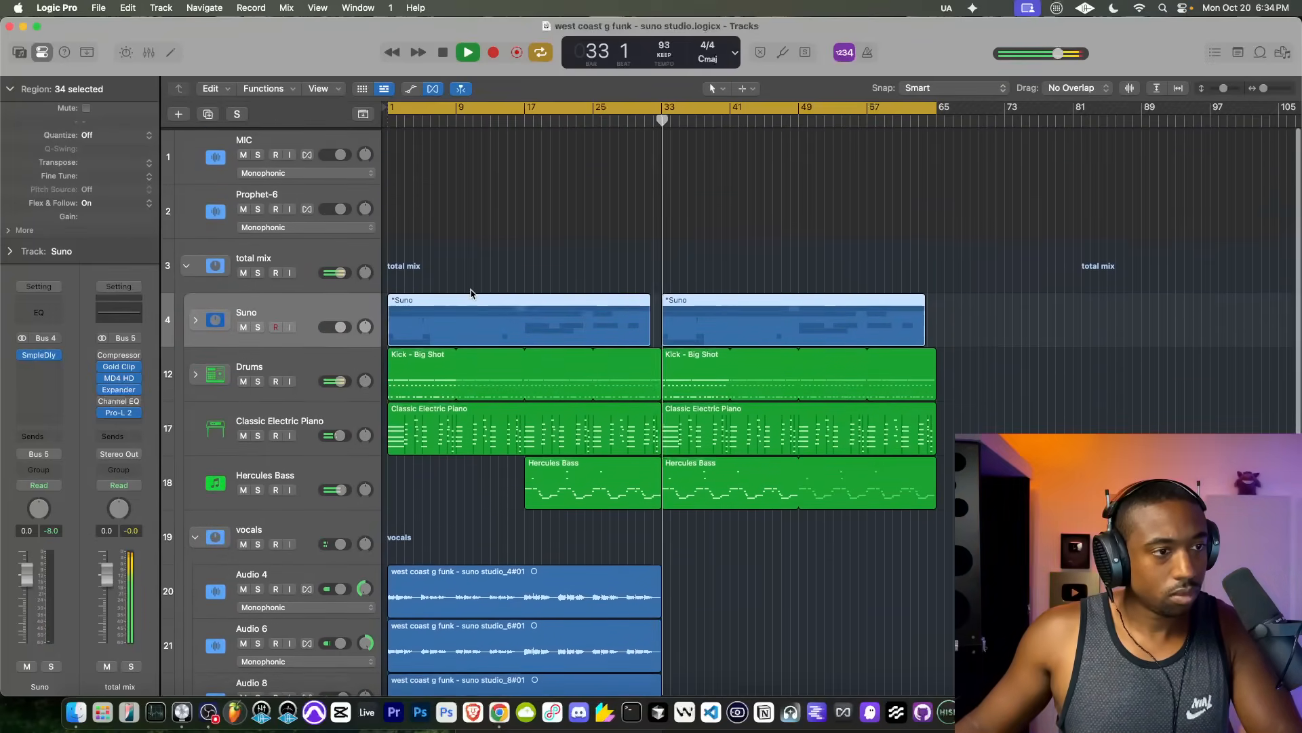
{"action": "scroll", "coordinate": [474, 292], "scroll_direction": "down", "scroll_amount": 1}
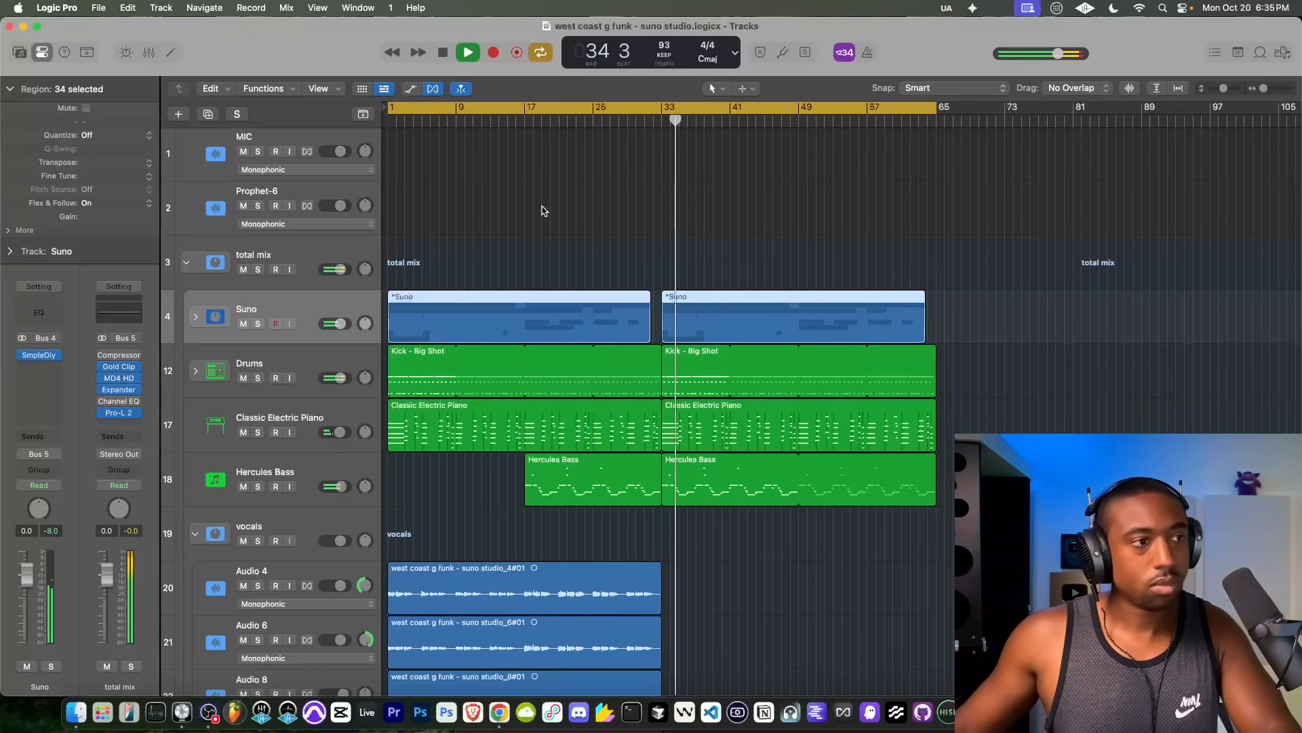
Step: Inspect the Sample Delay settings on the Suno and Hercules Bass tracks, then select the Drums track
{"action": "left_click", "coordinate": [48, 357]}
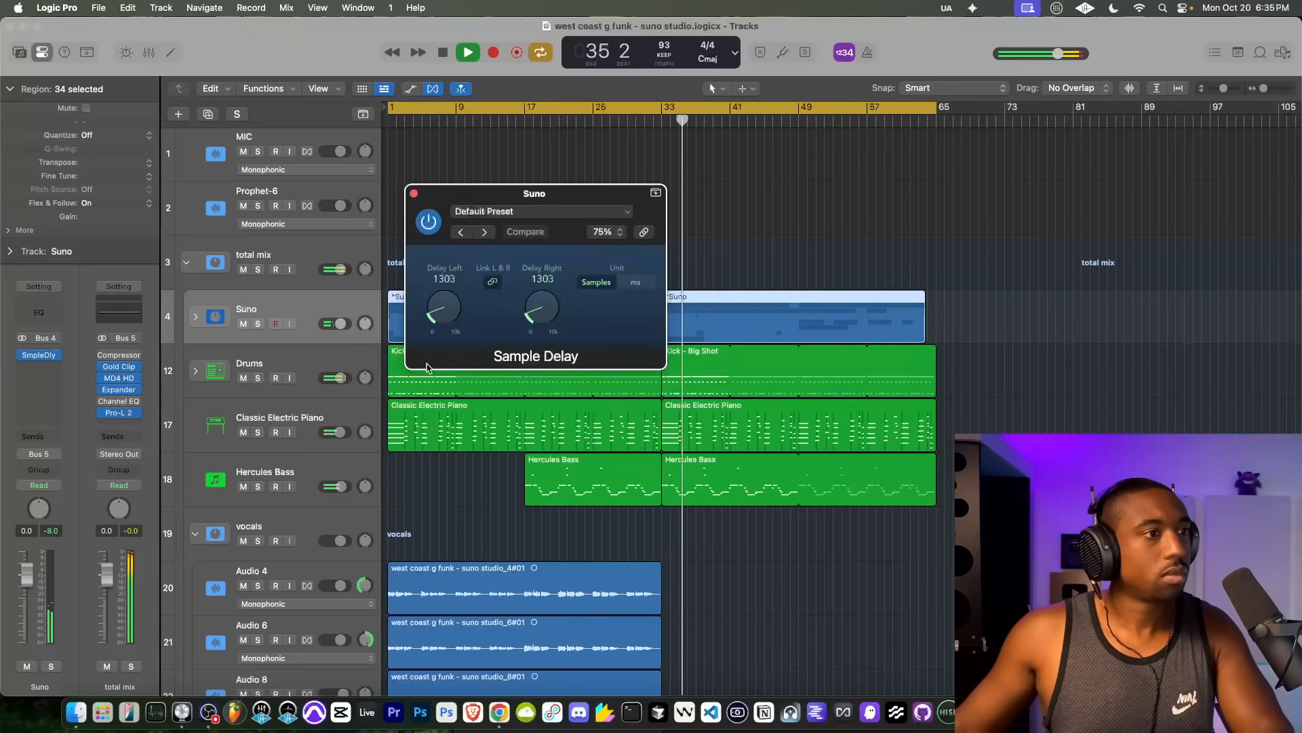
{"action": "left_click", "coordinate": [414, 193]}
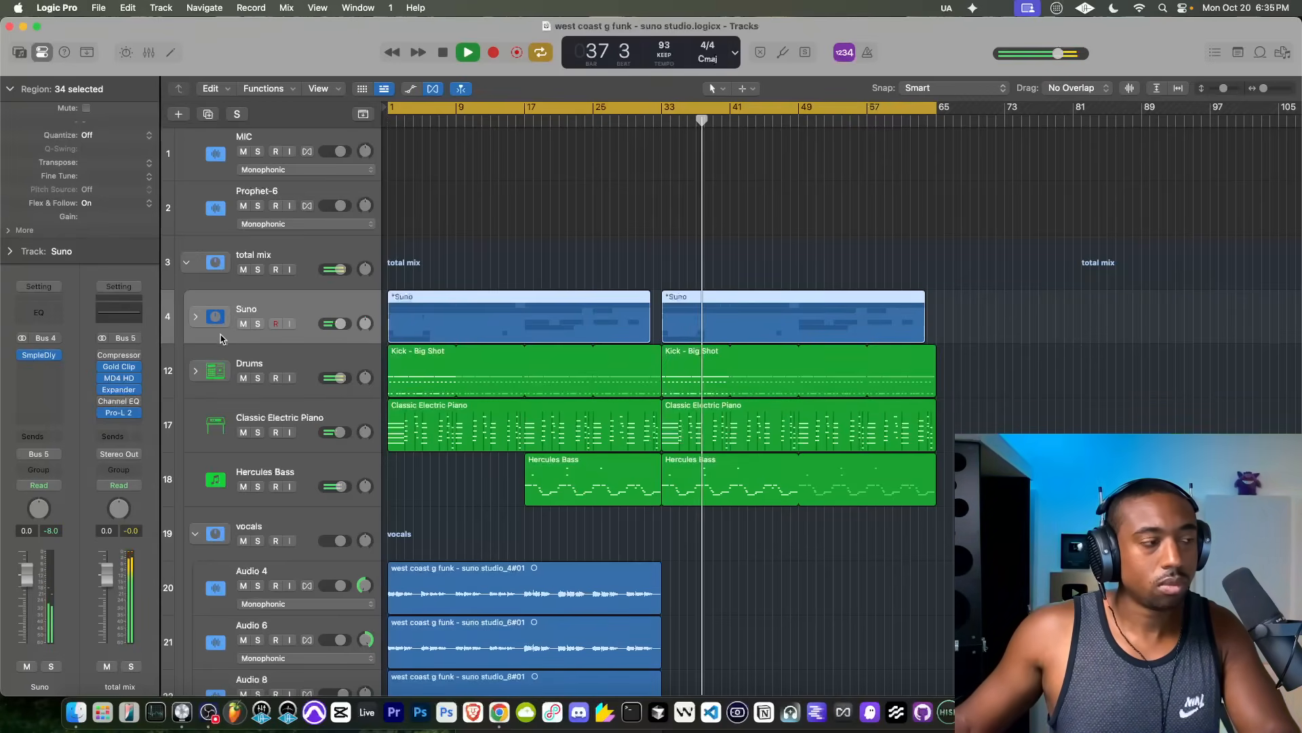
{"action": "left_click", "coordinate": [237, 362]}
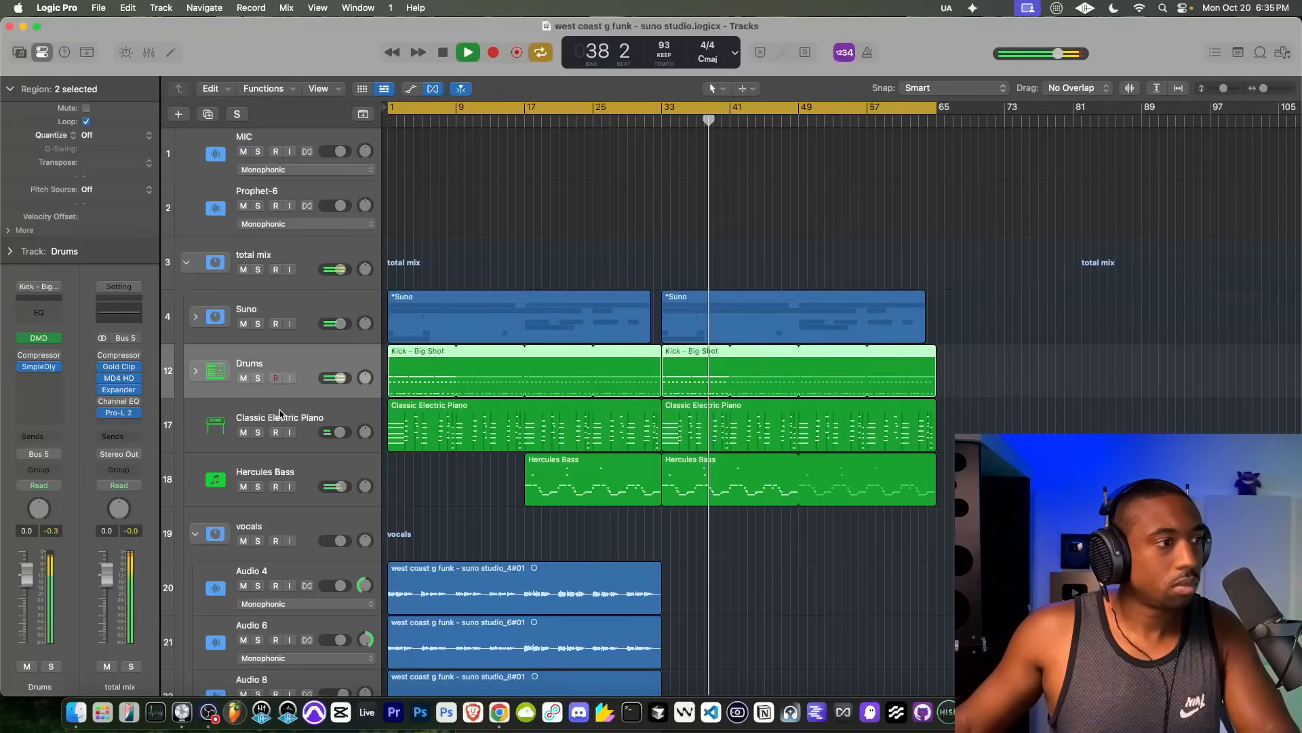
{"action": "left_click", "coordinate": [268, 466]}
{"action": "left_click", "coordinate": [39, 334]}
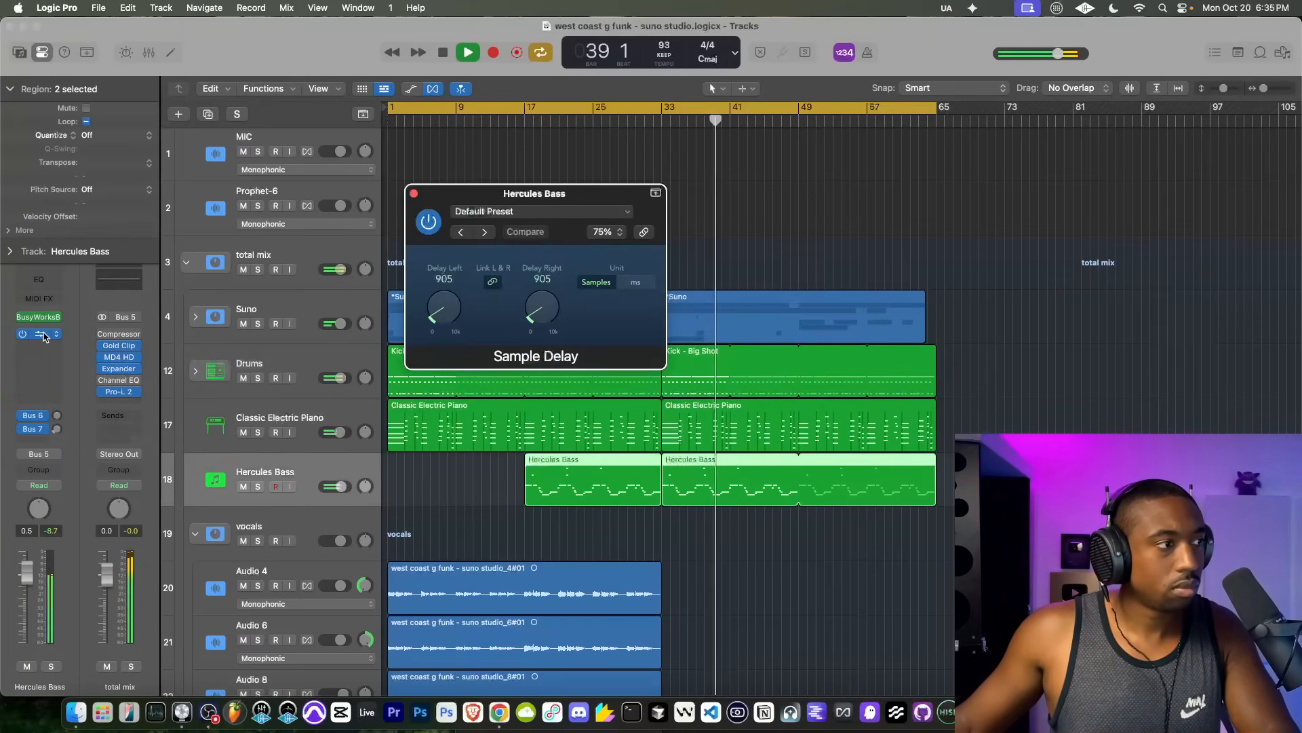
{"action": "left_click", "coordinate": [414, 194]}
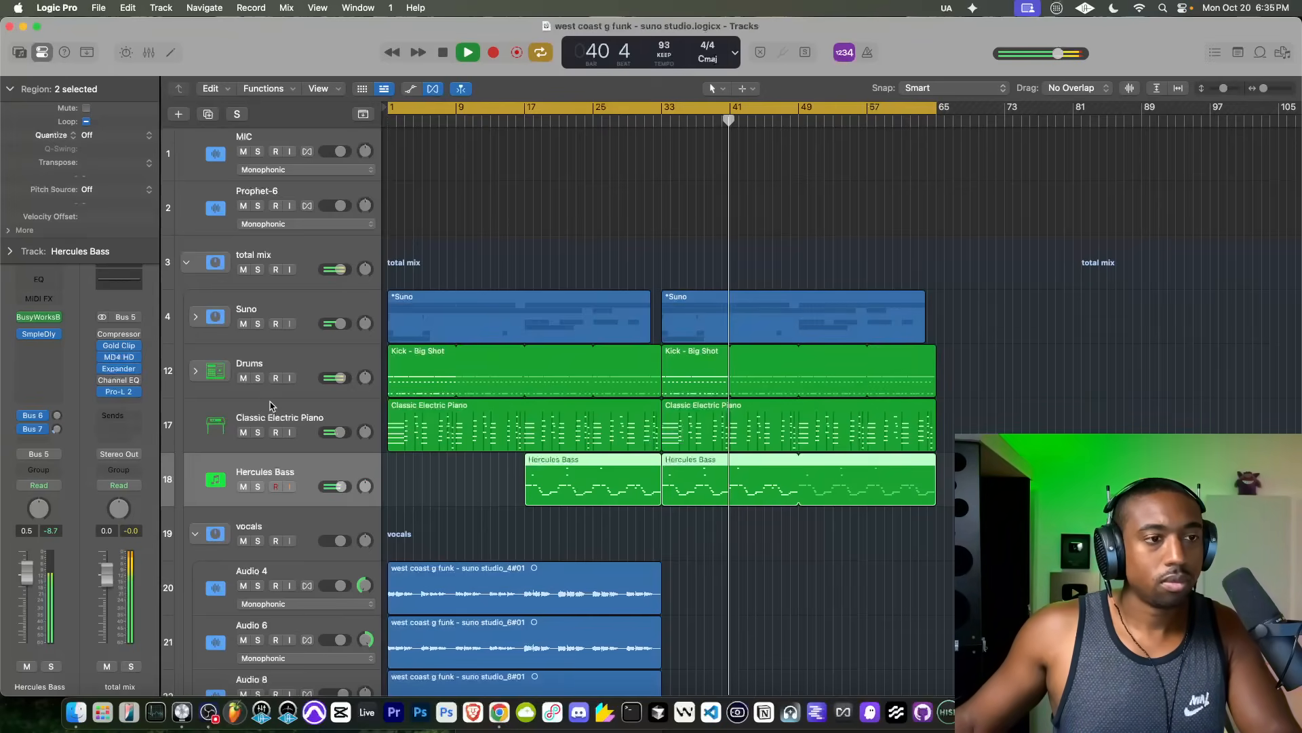
{"action": "left_click", "coordinate": [281, 364]}
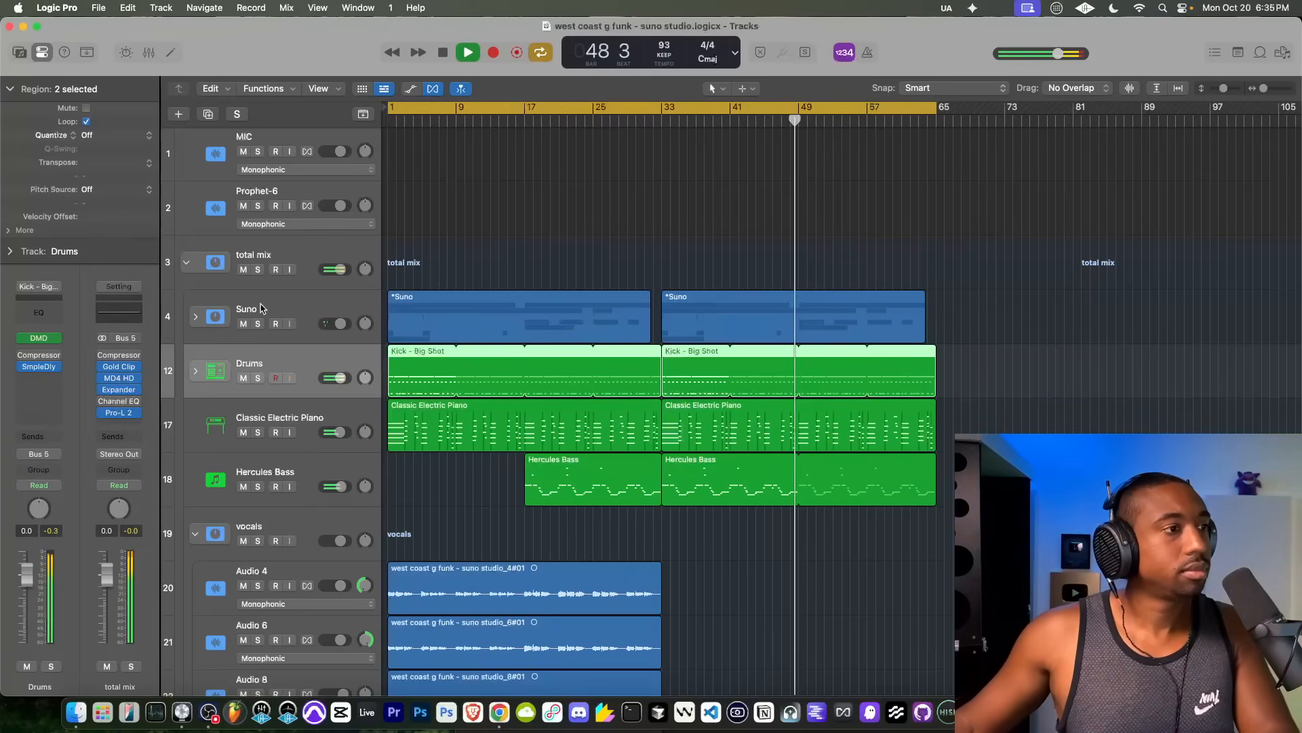
Step: Stop playback, enable input monitoring on the MIC track and select that track
{"action": "key", "text": "space"}
{"action": "left_click", "coordinate": [290, 152]}
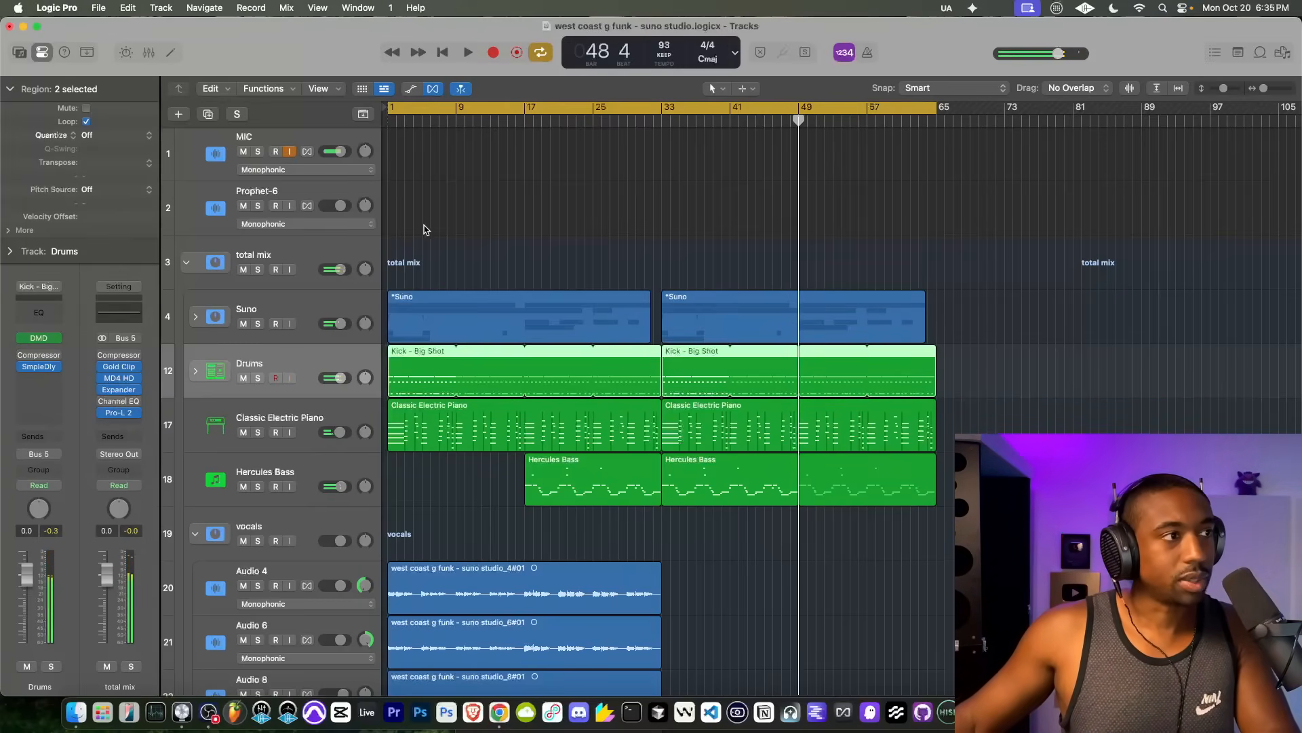
{"action": "left_click", "coordinate": [268, 143]}
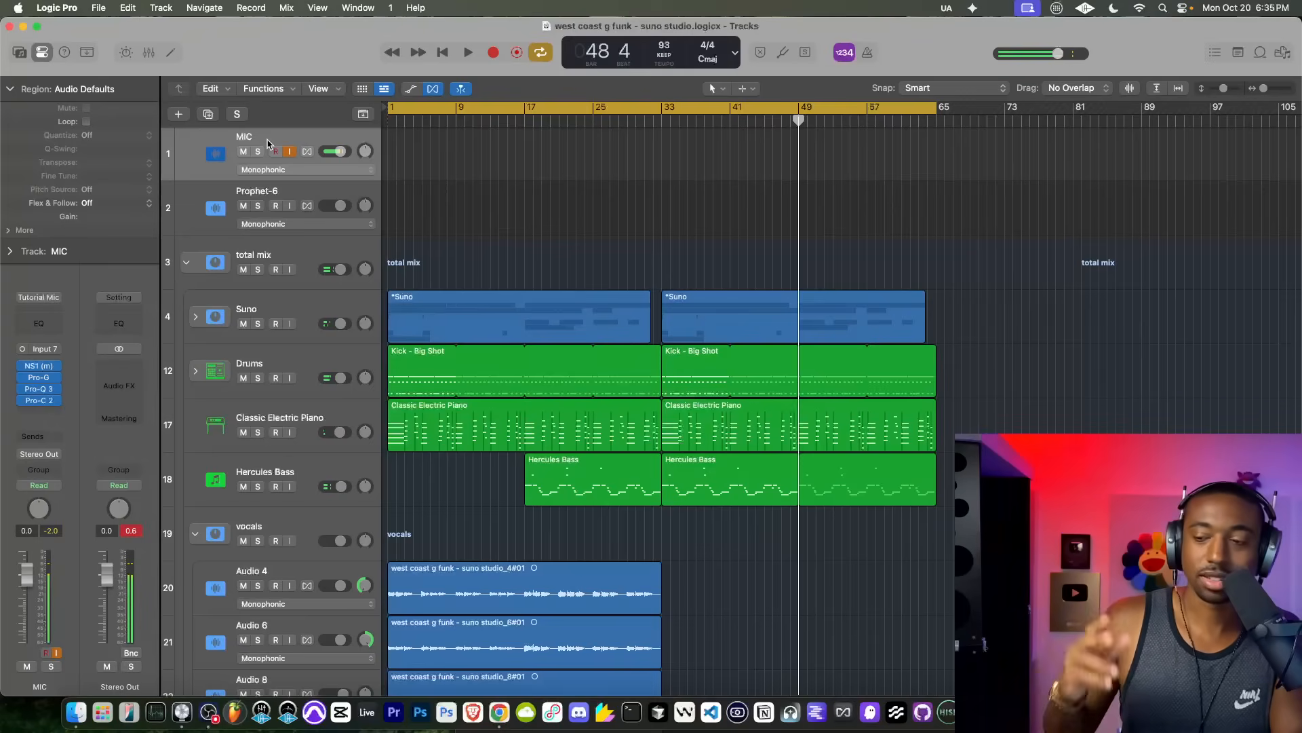